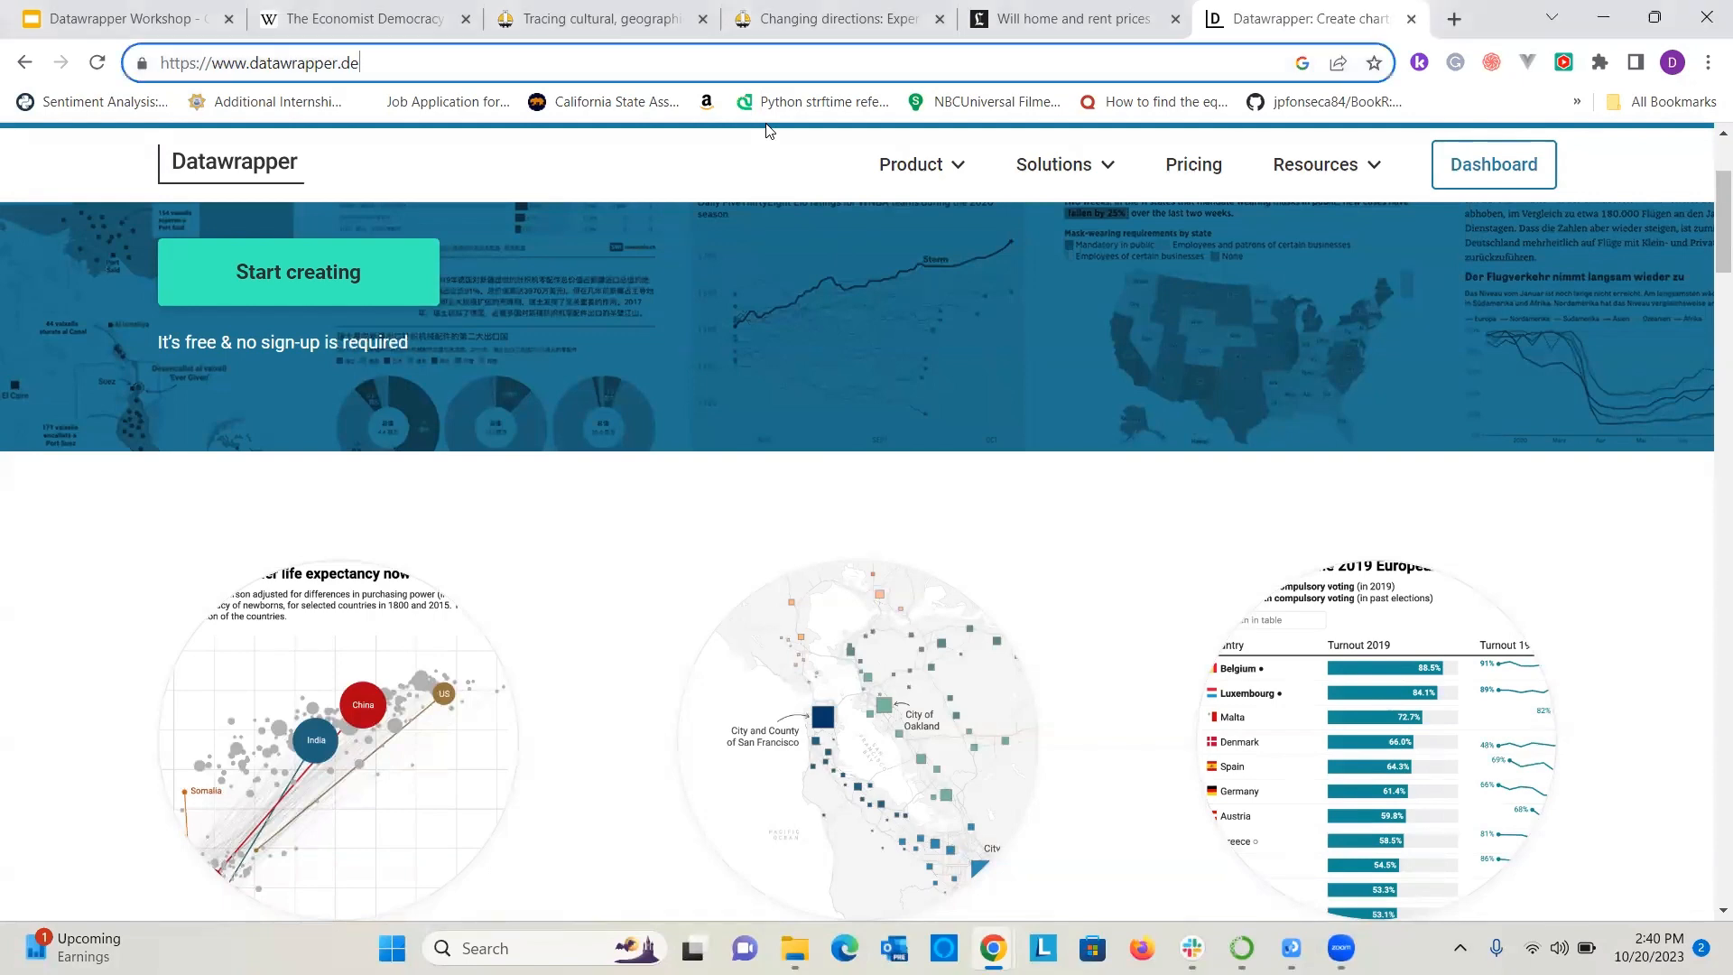
key("ctrl+l")
key("ctrl+c")
key("ctrl+shift+n")
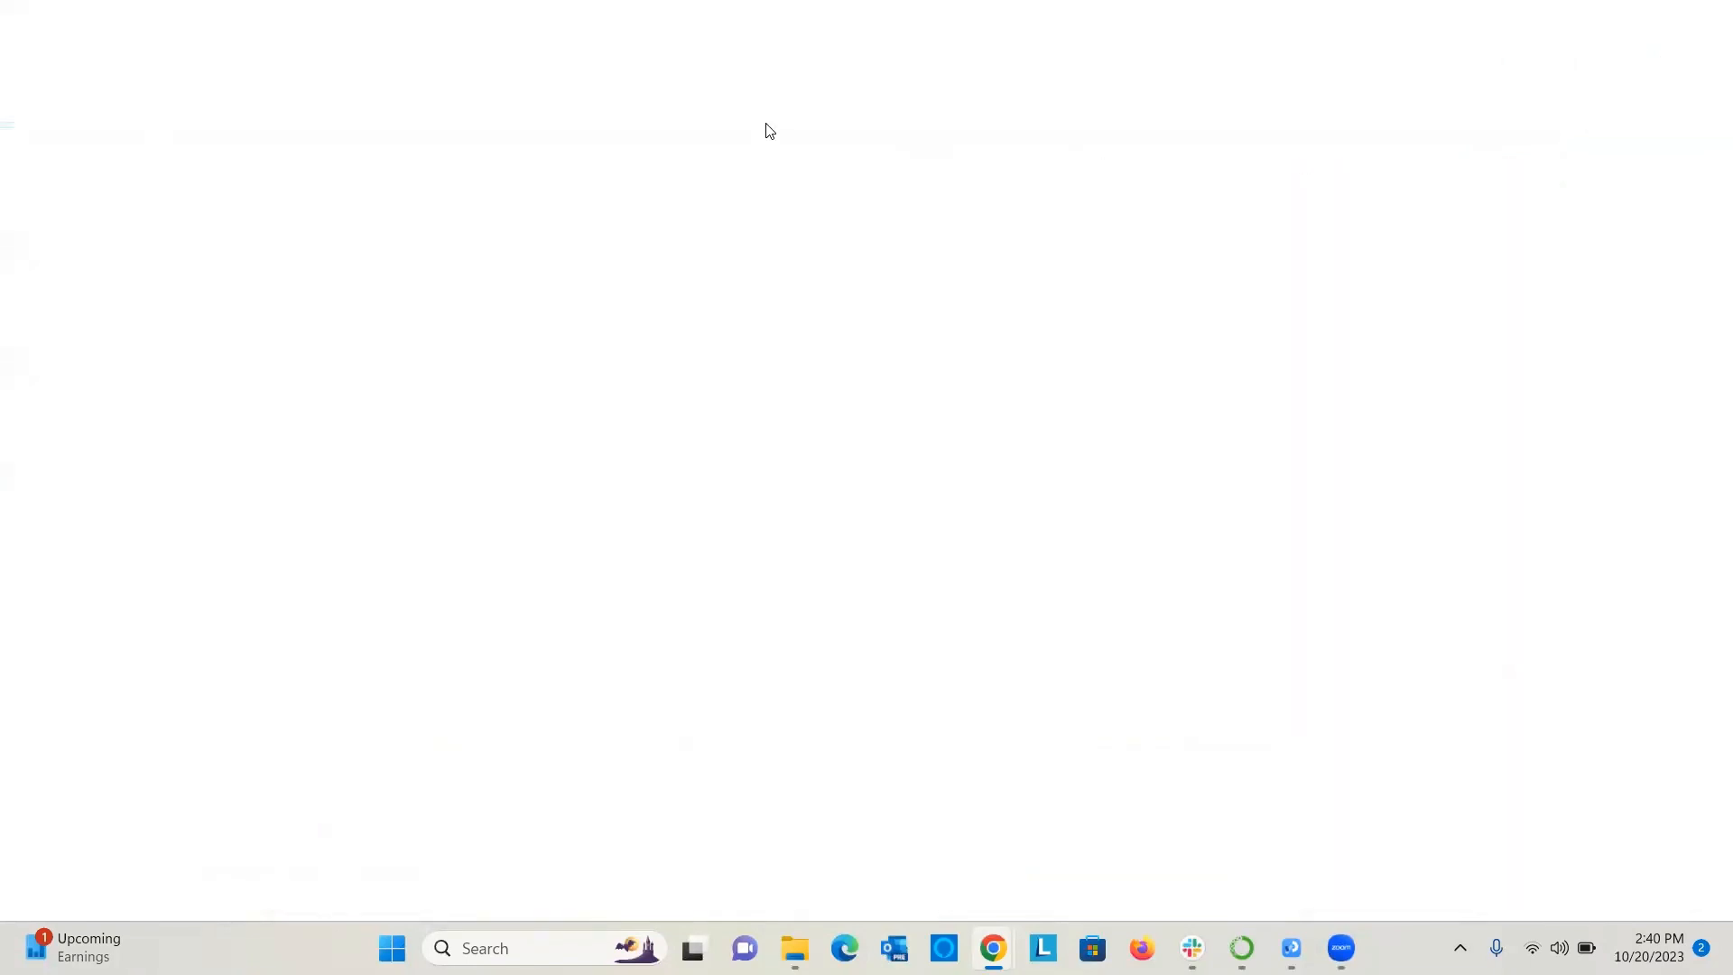
key("ctrl+v")
key("Return")
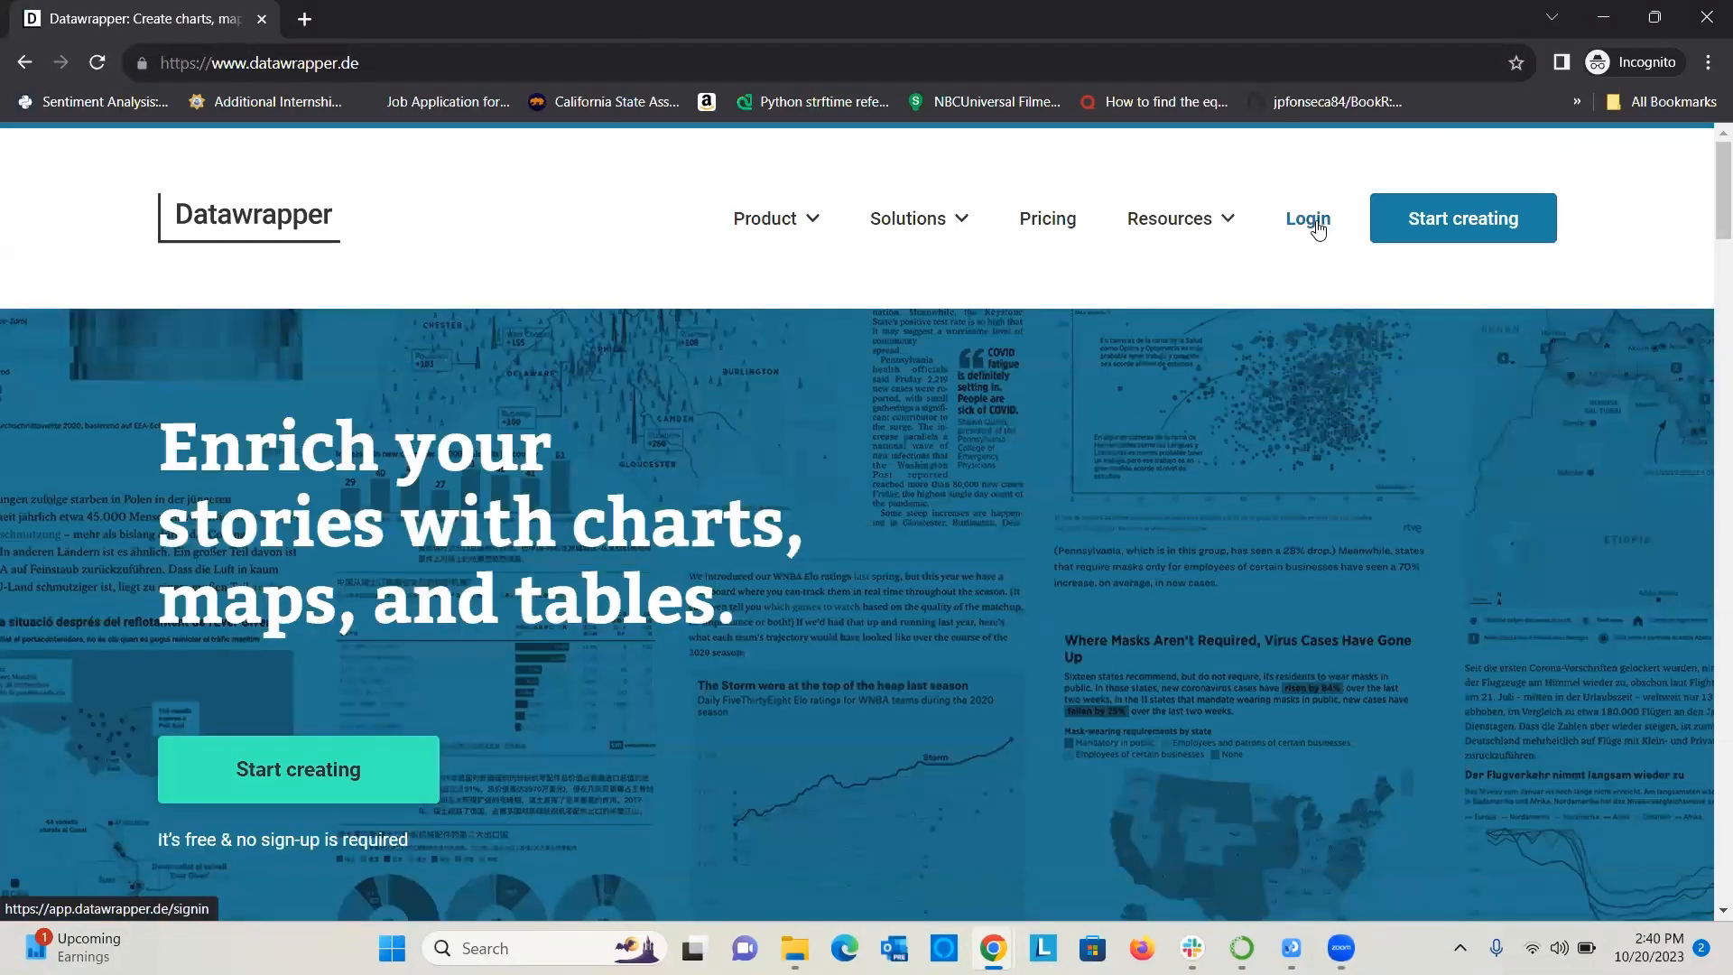
left_click(1315, 223)
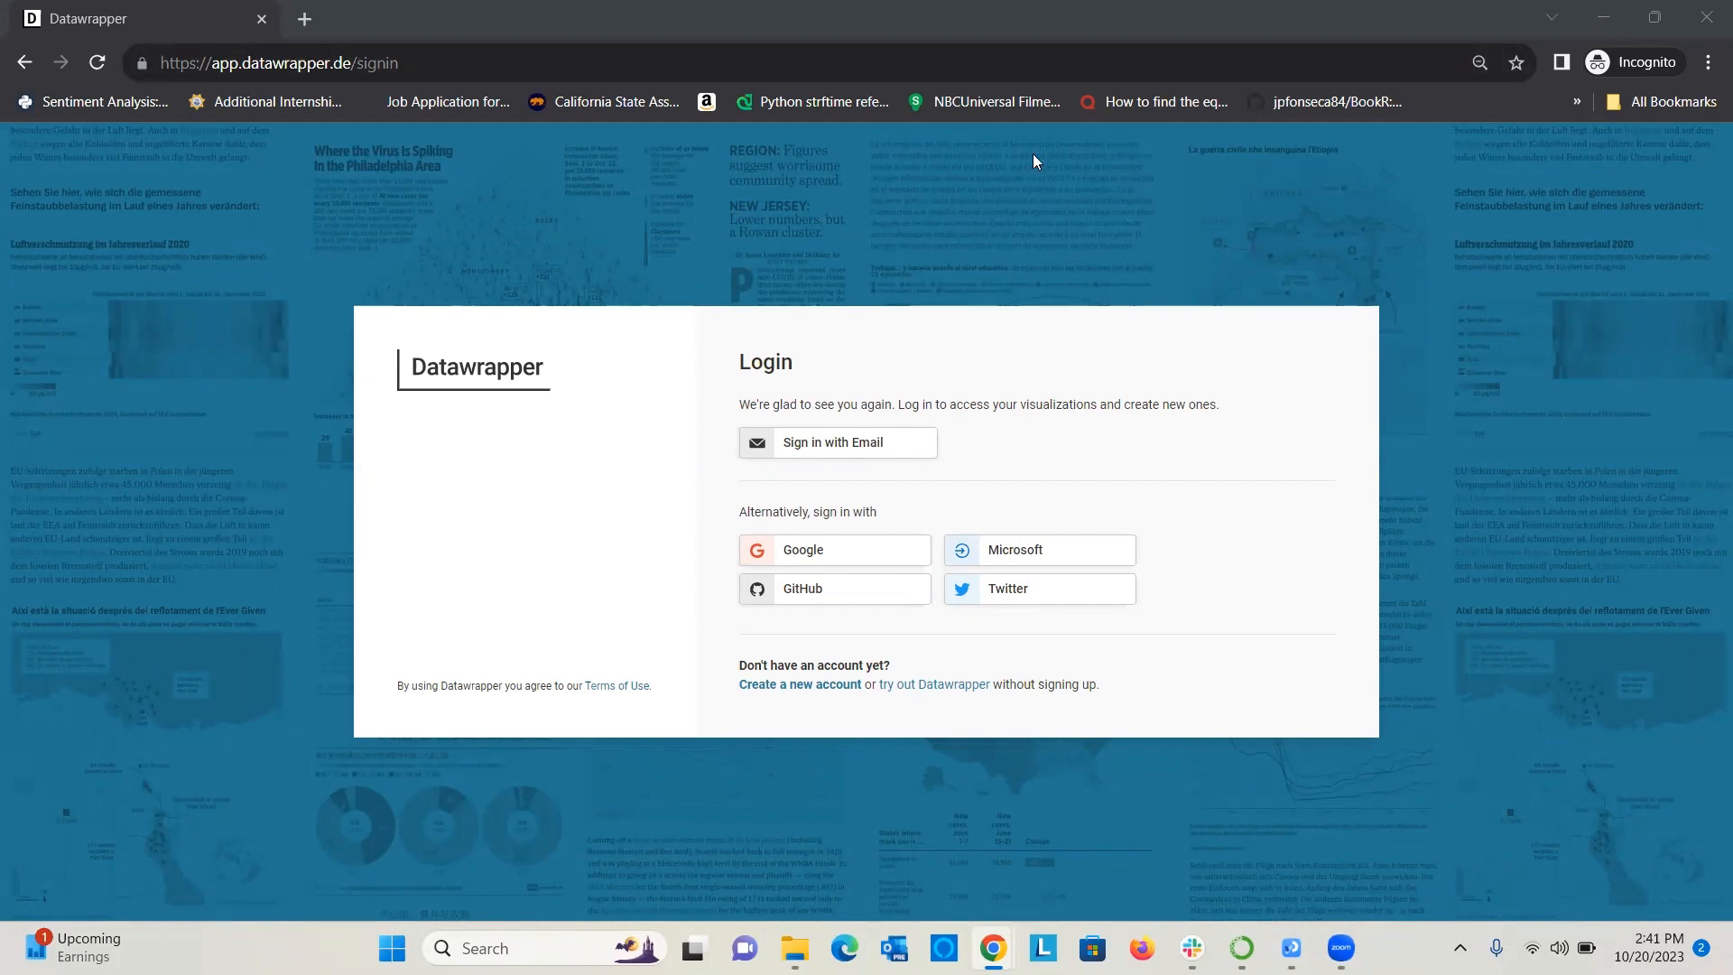
left_click(1697, 20)
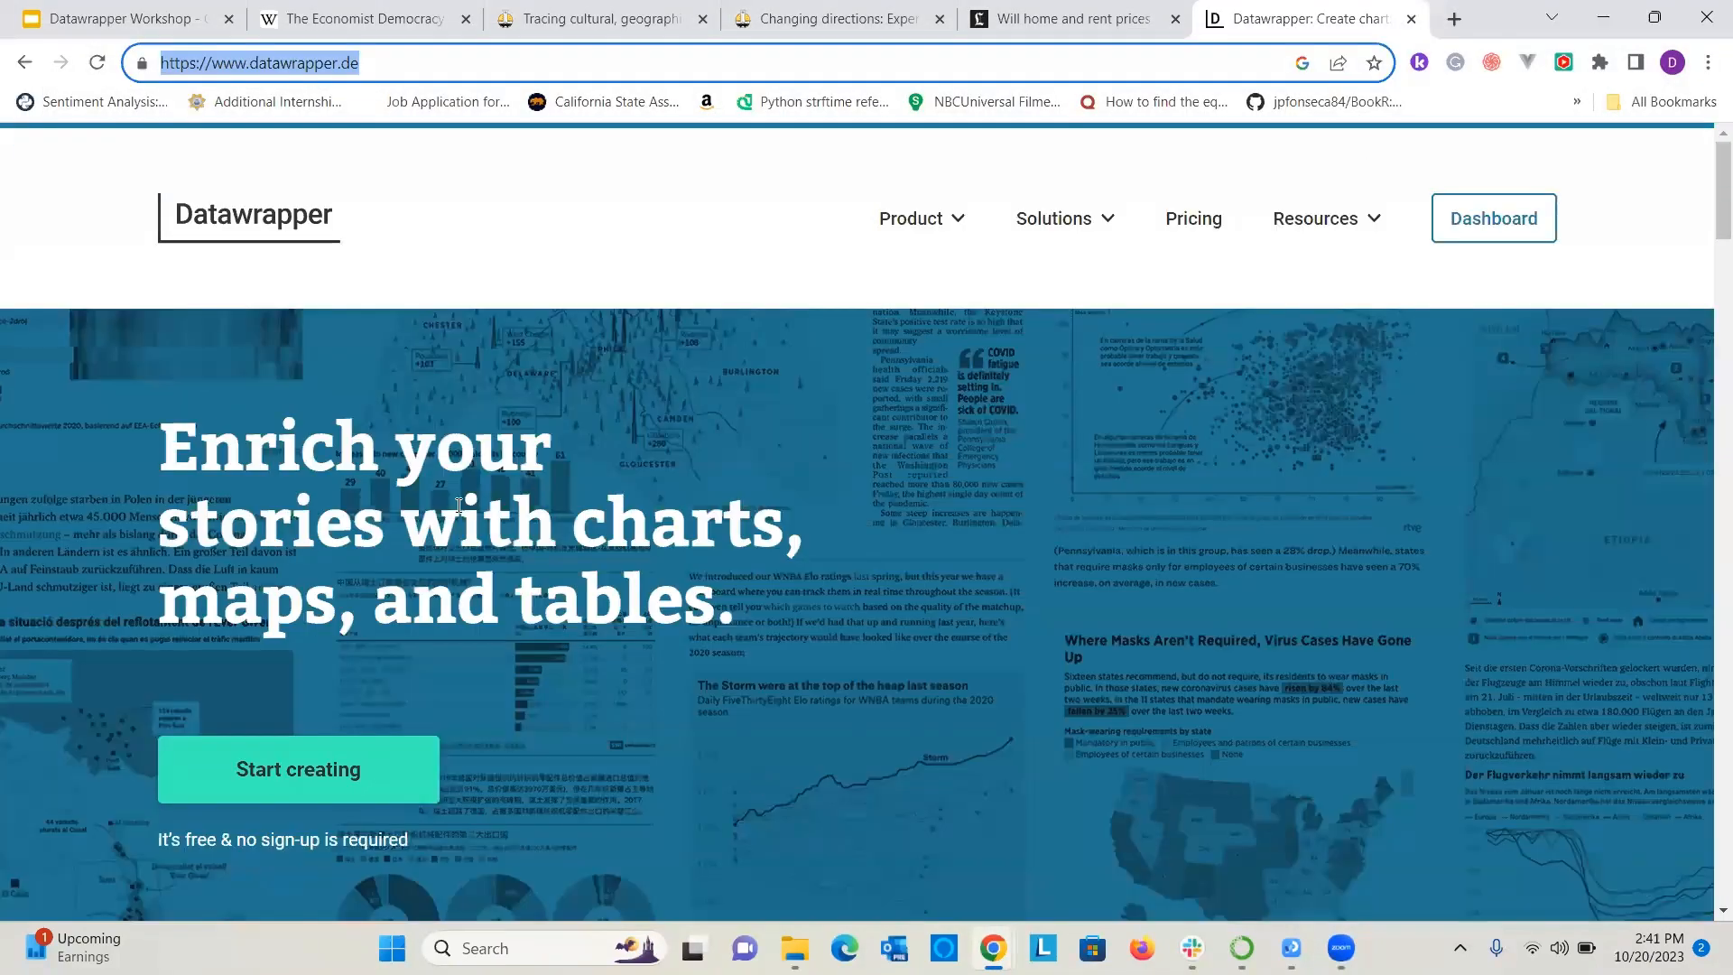
Look through the Product, Solutions and Resources offerings on the Datawrapper homepage.
scroll(1038, 397, "down", 5)
scroll(1041, 406, "up", 6)
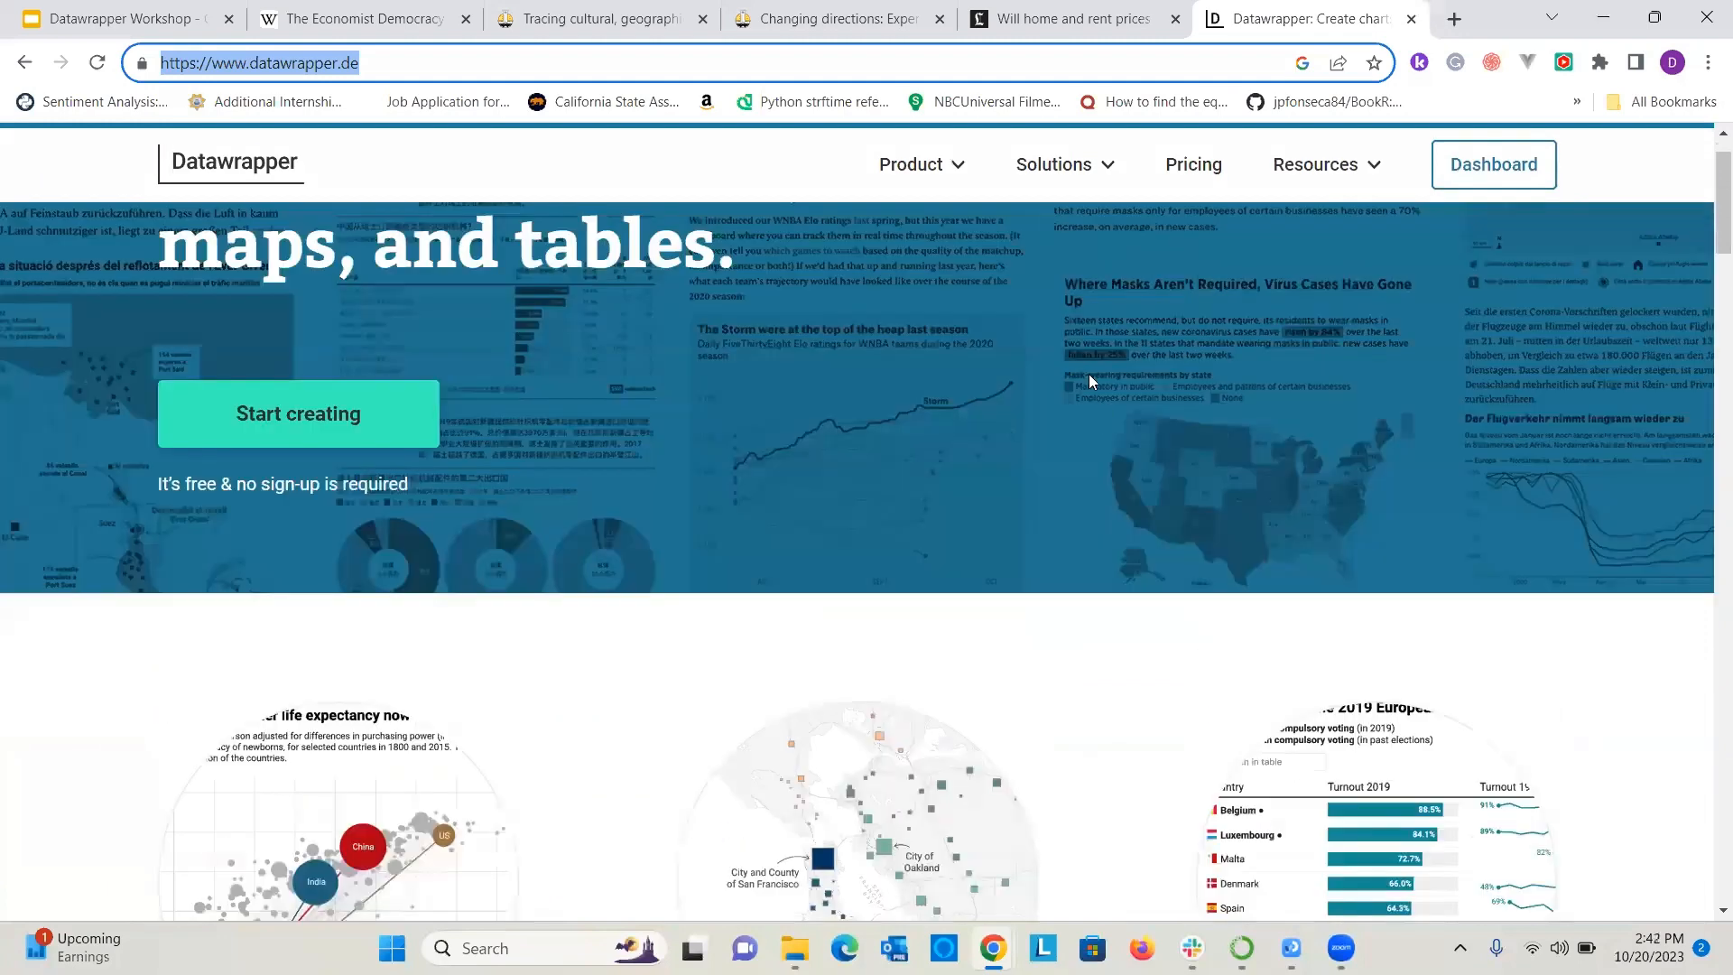
mouse_move(953, 267)
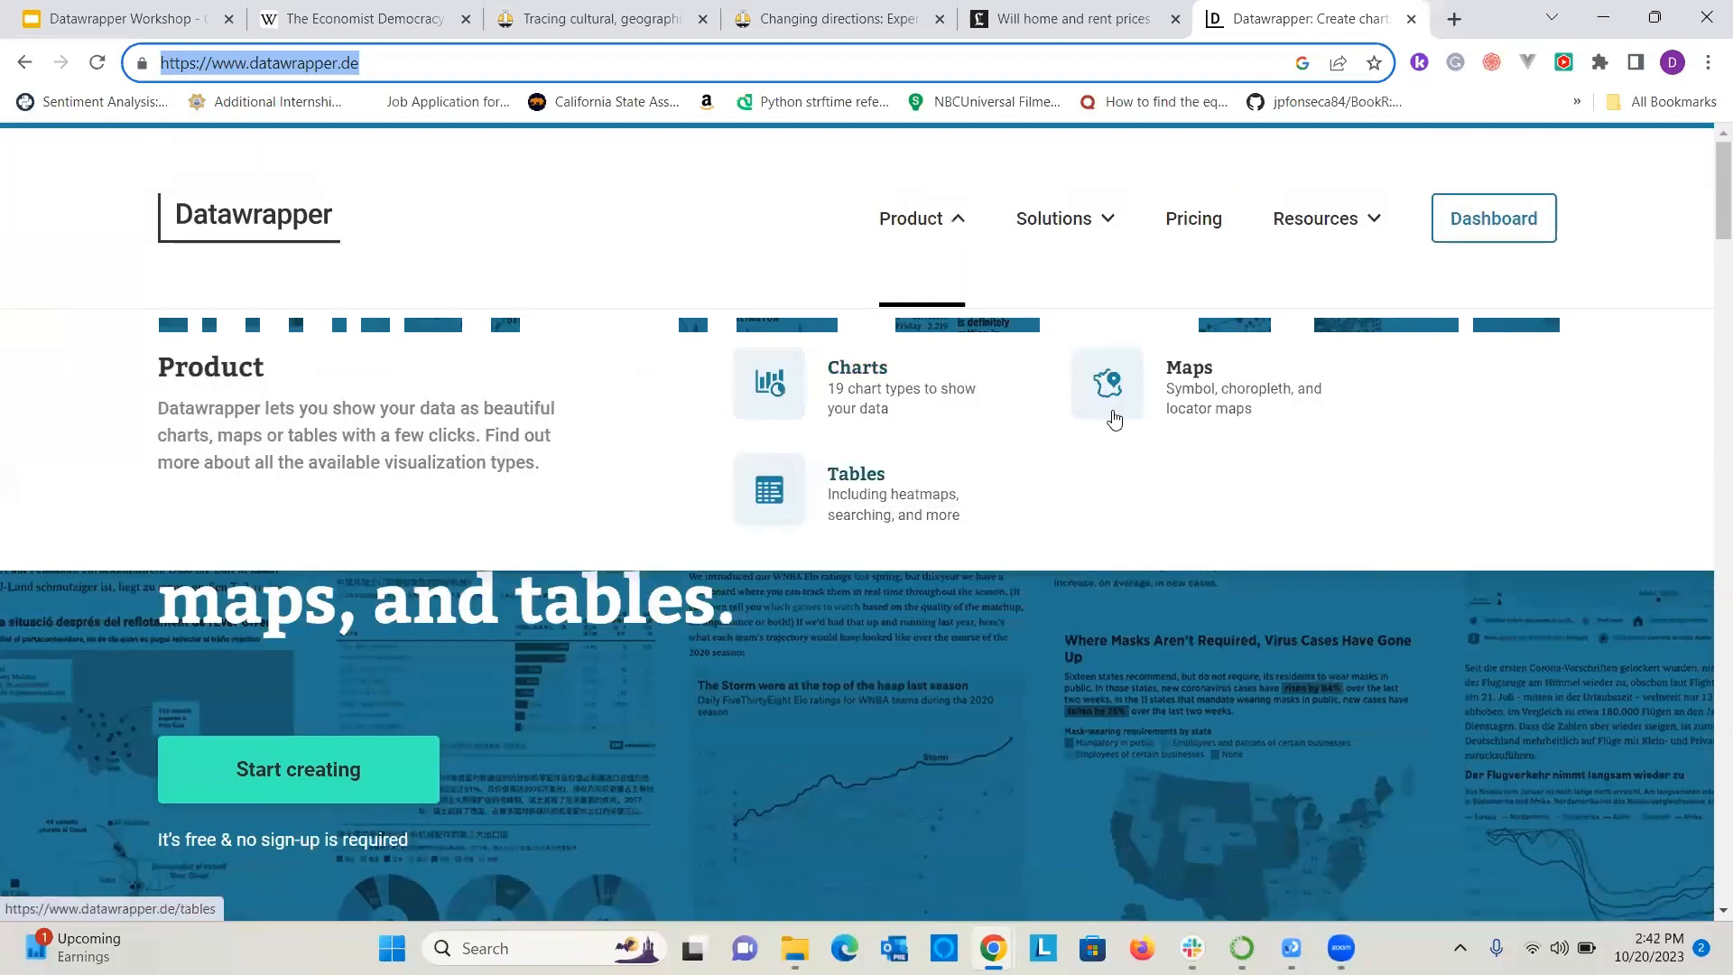
mouse_move(1071, 224)
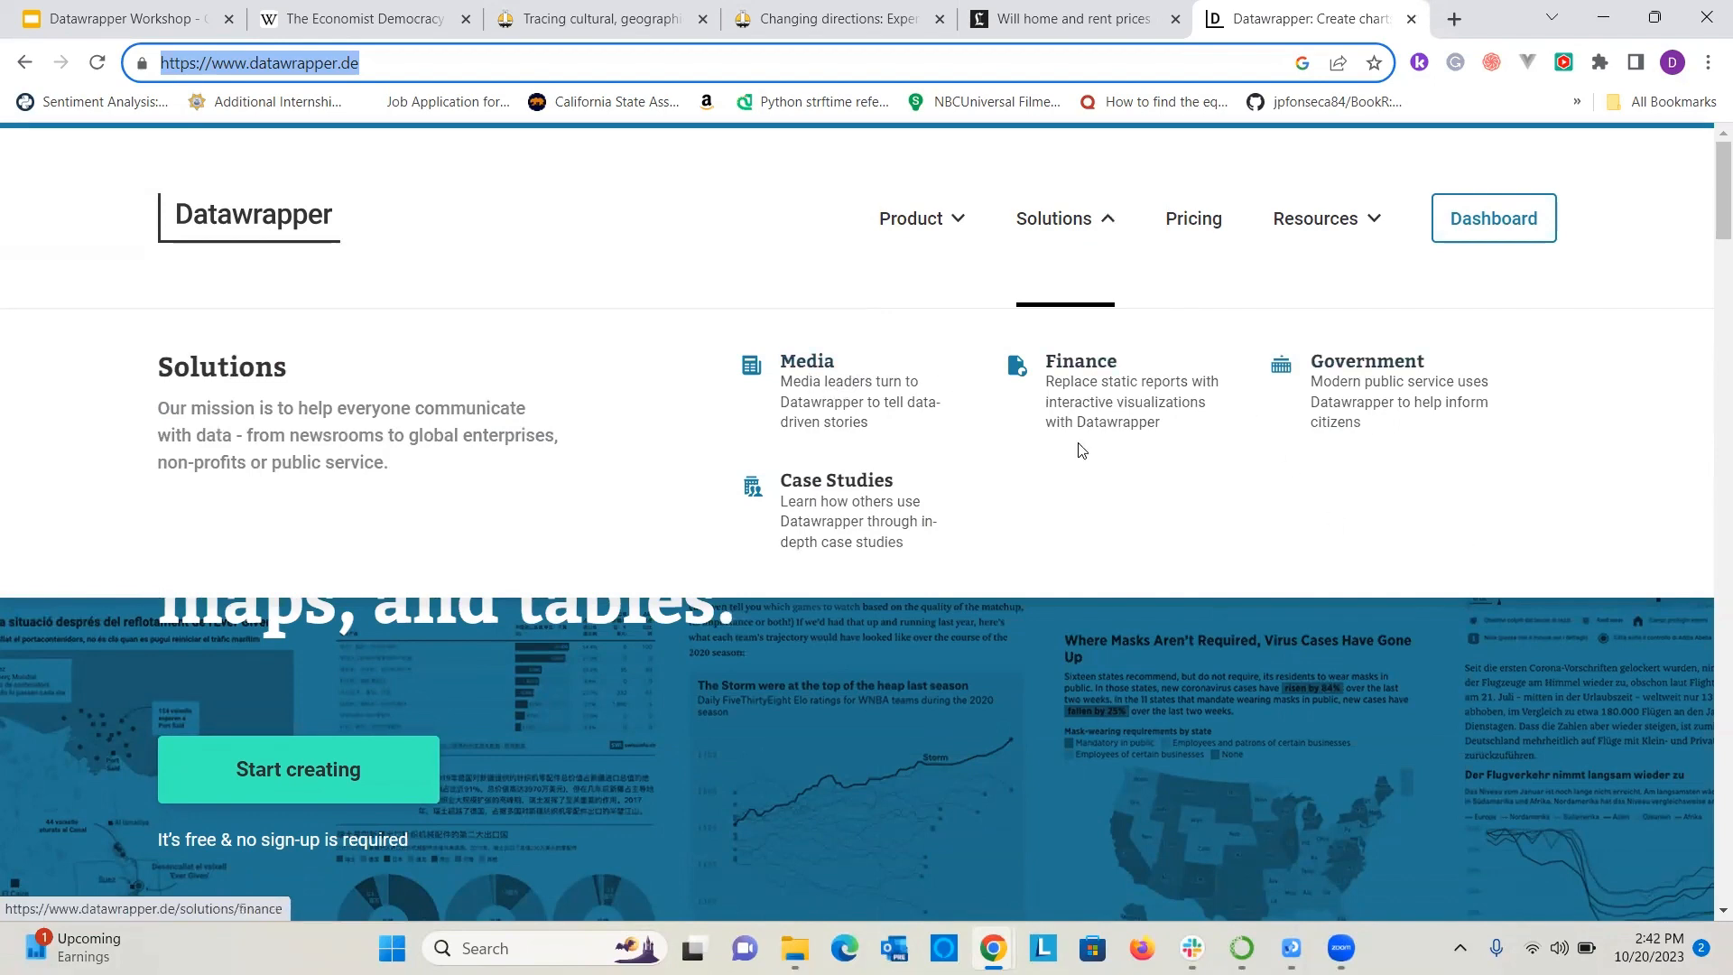
mouse_move(1319, 231)
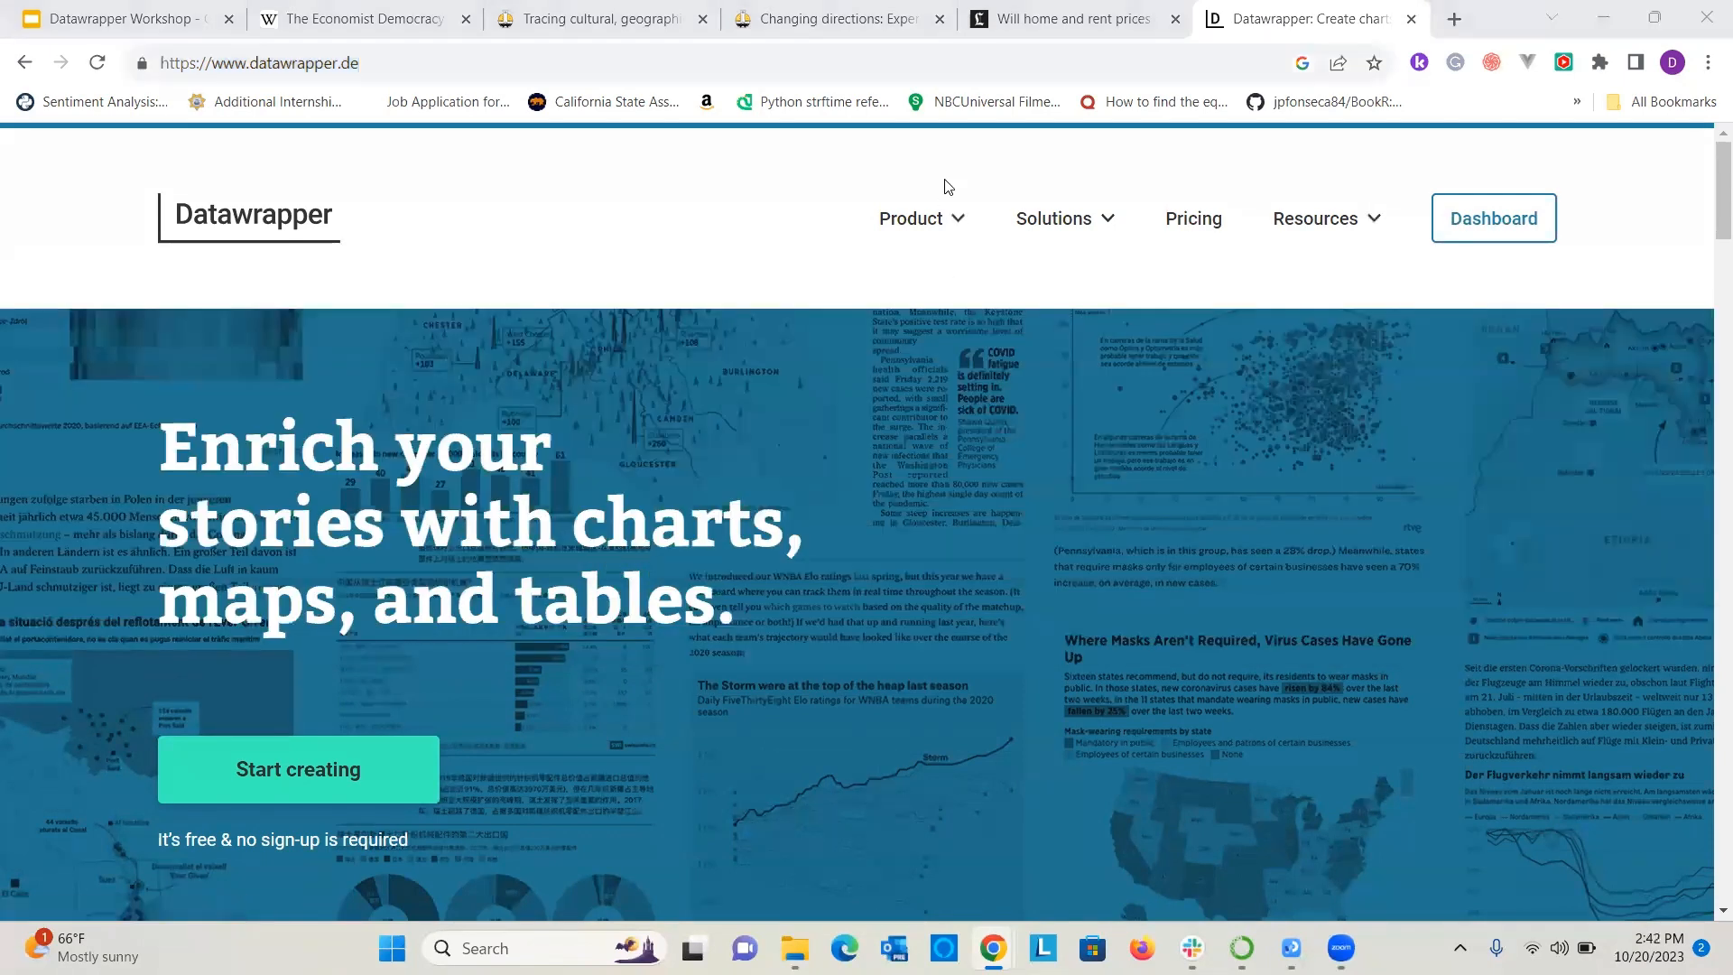
mouse_move(1137, 253)
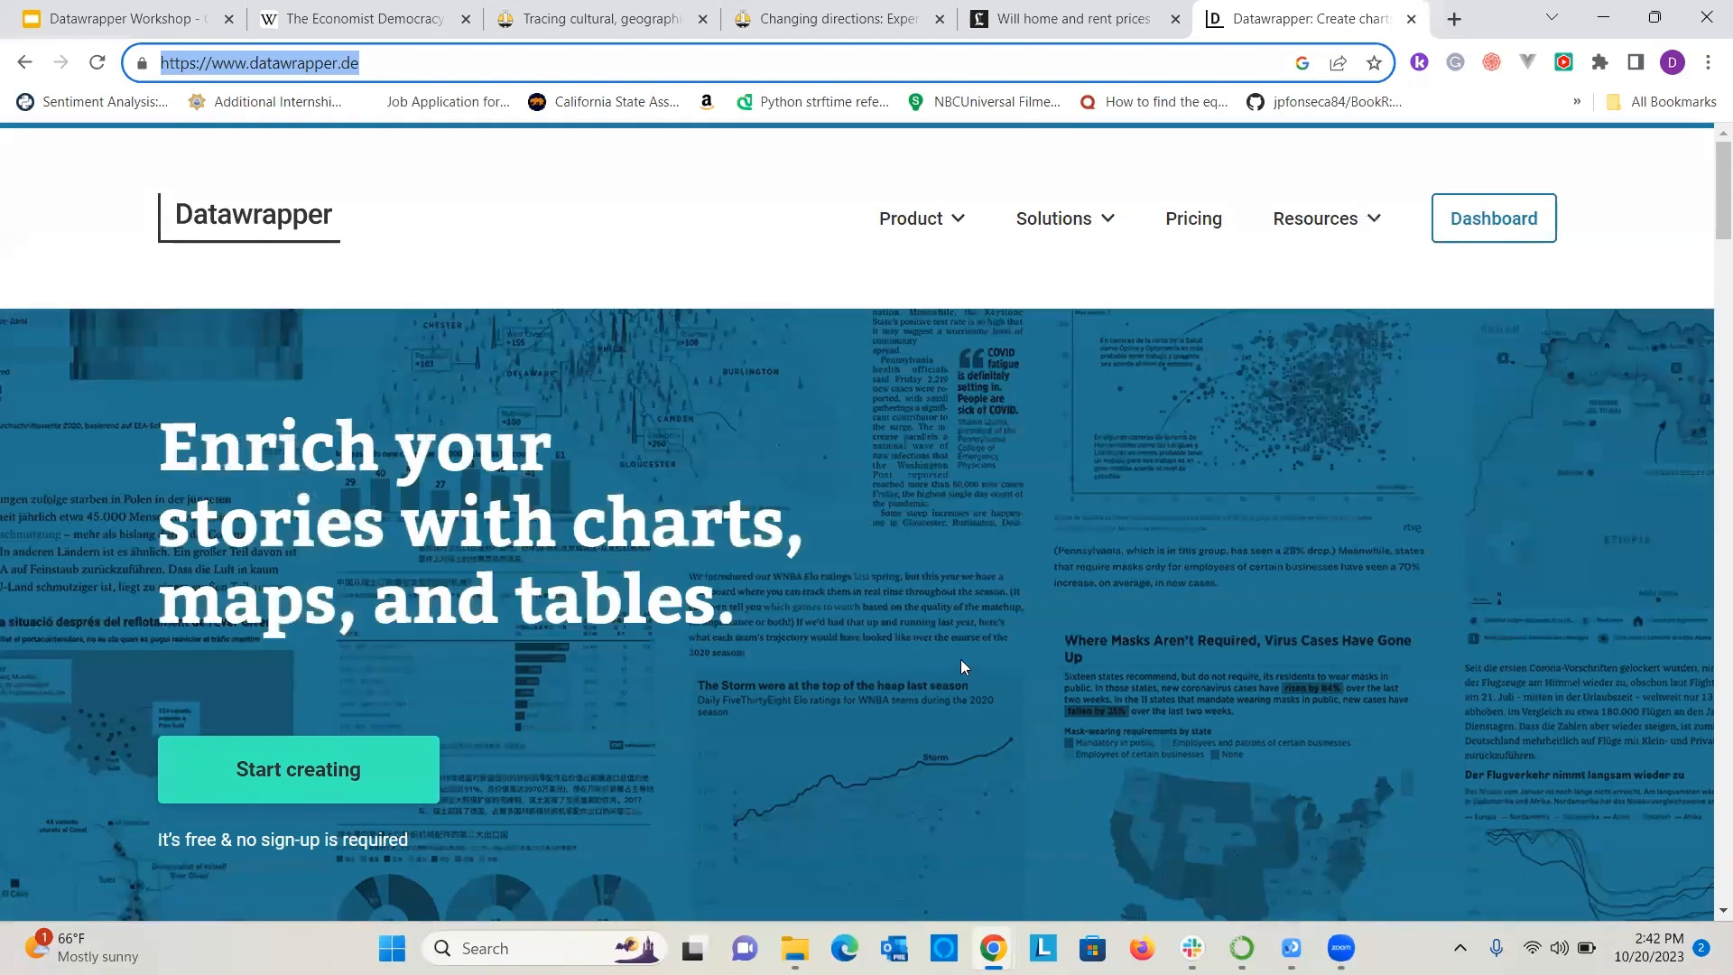
scroll(960, 600, "down", 1)
scroll(960, 599, "down", 1)
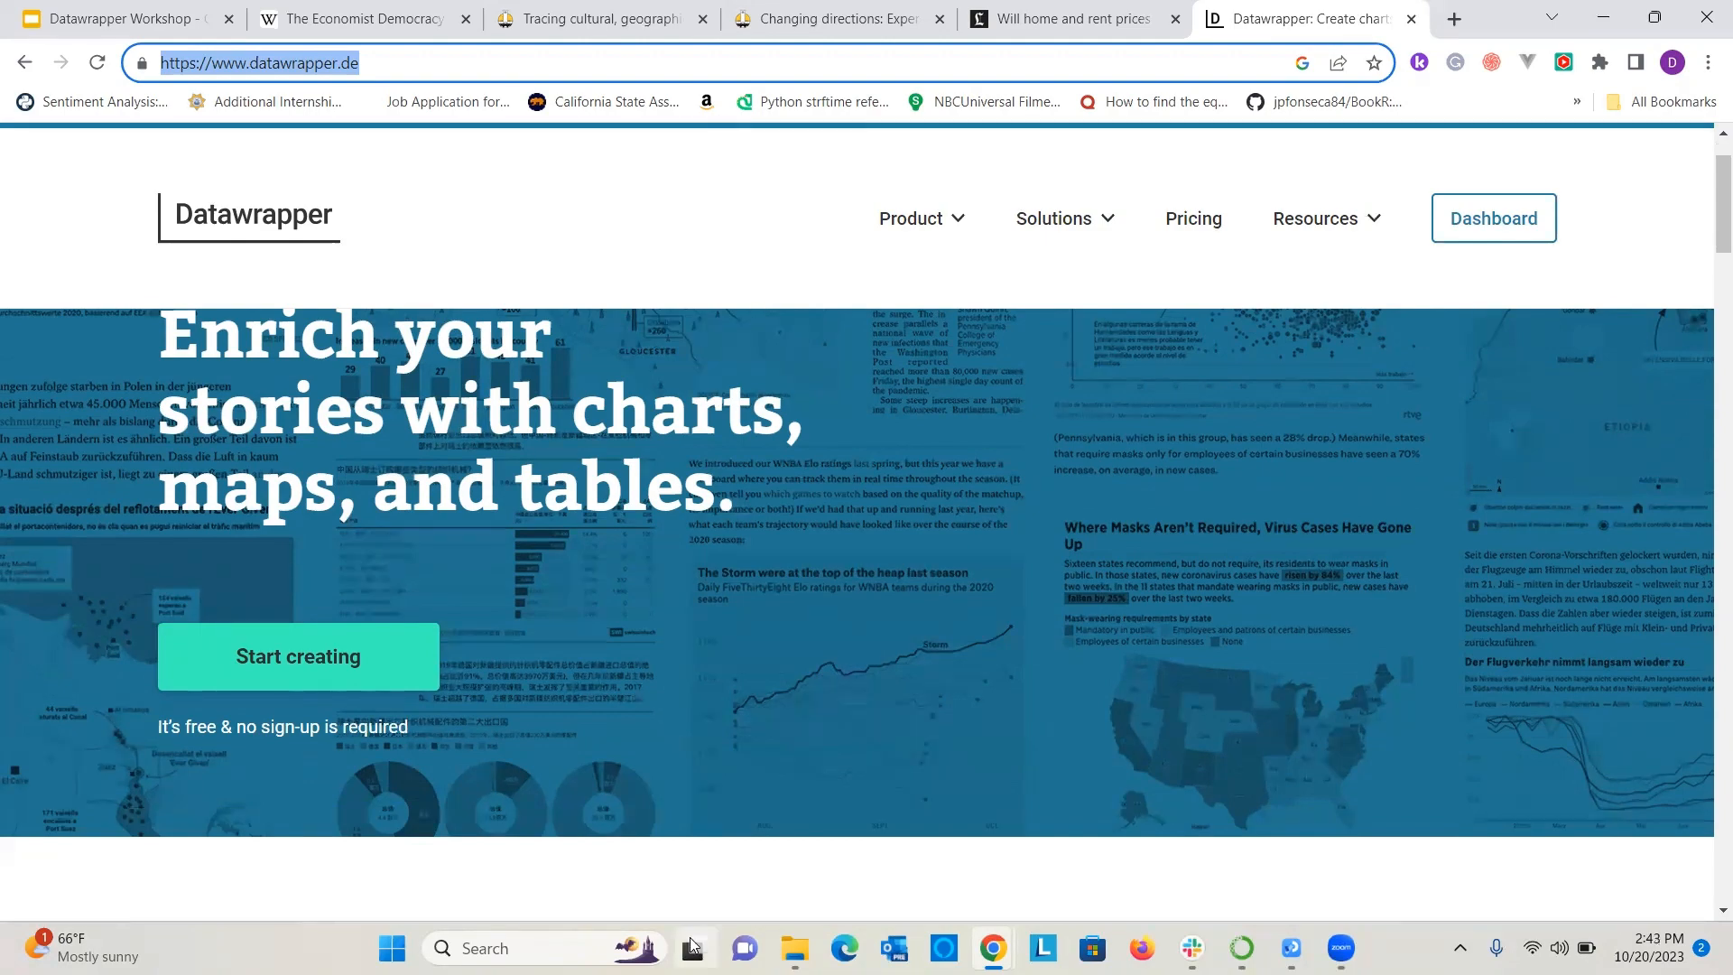
Open the PSTAT 120B S23 spreadsheet linked on the Charts slide of the workshop presentation and select its full web address.
left_click(99, 18)
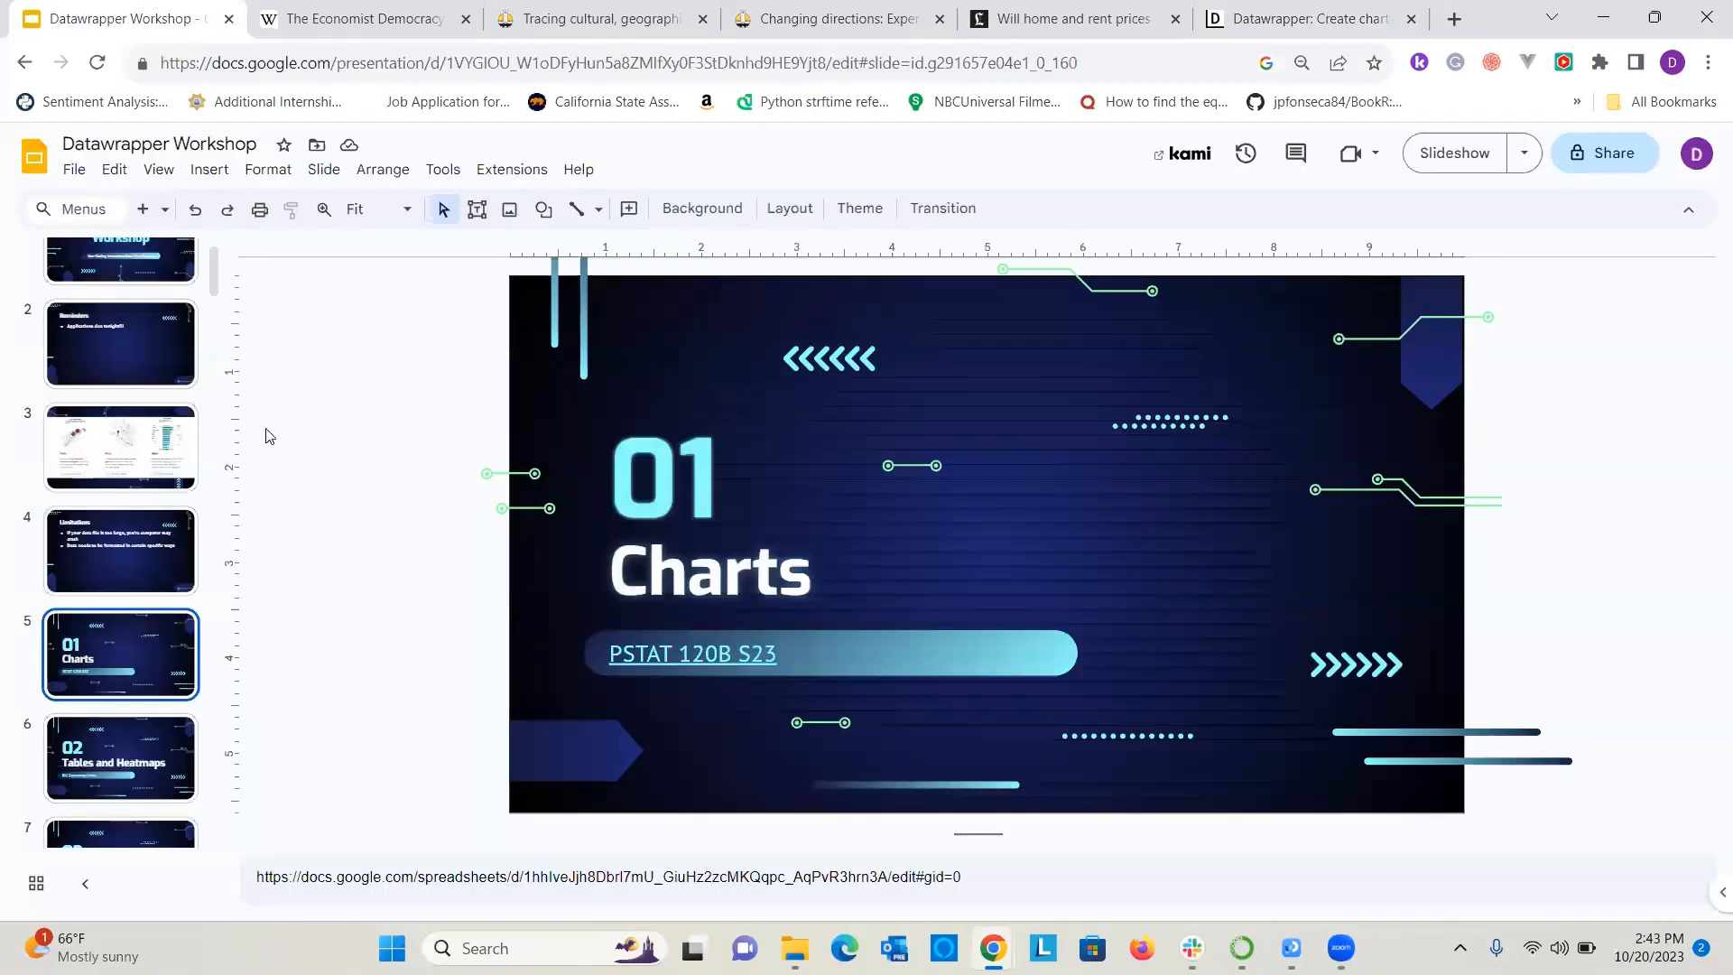
left_click(752, 651)
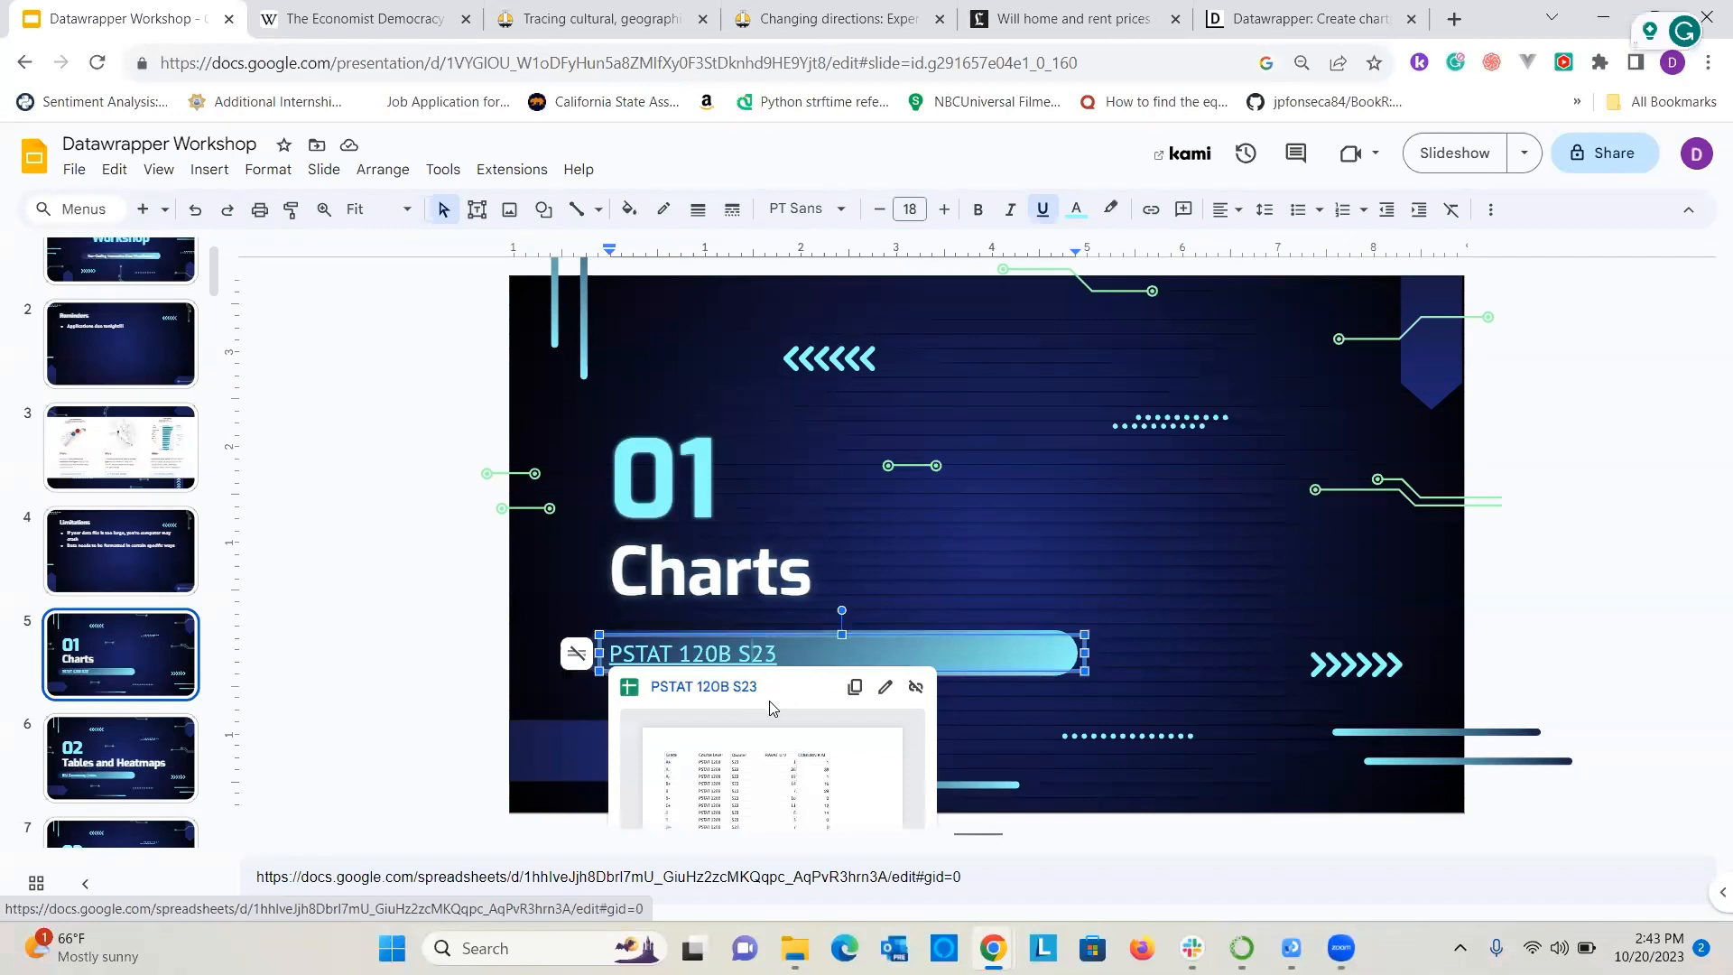
left_click(706, 689)
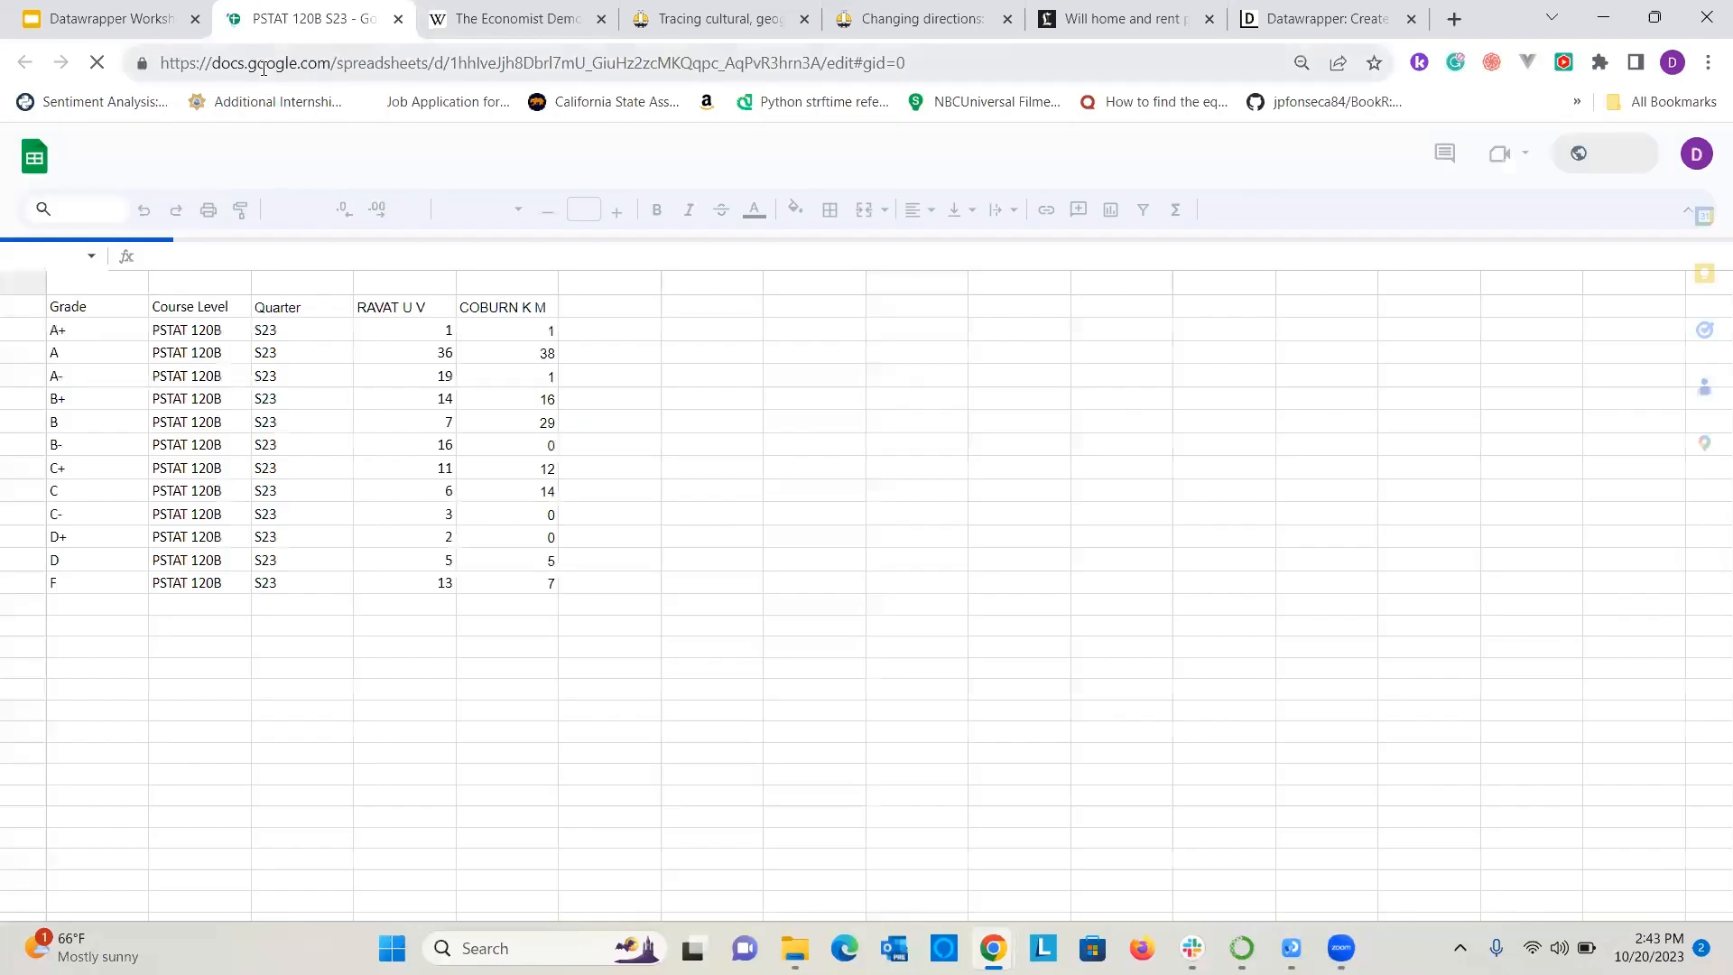
left_click(263, 71)
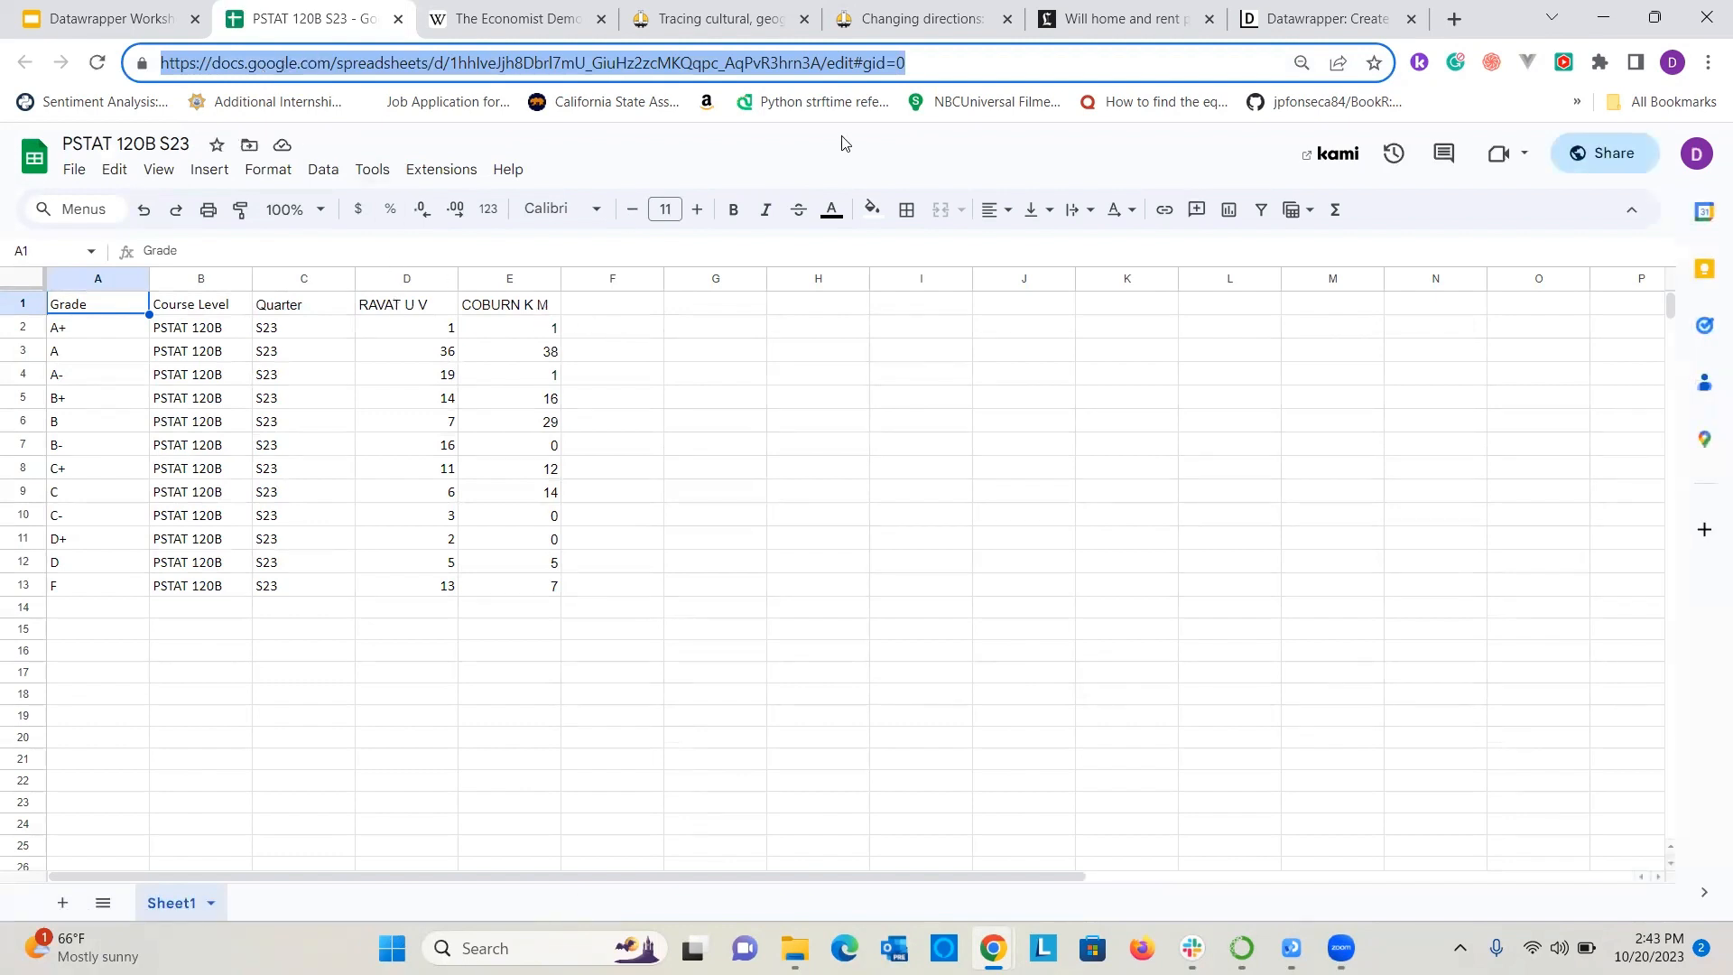
left_click(930, 607)
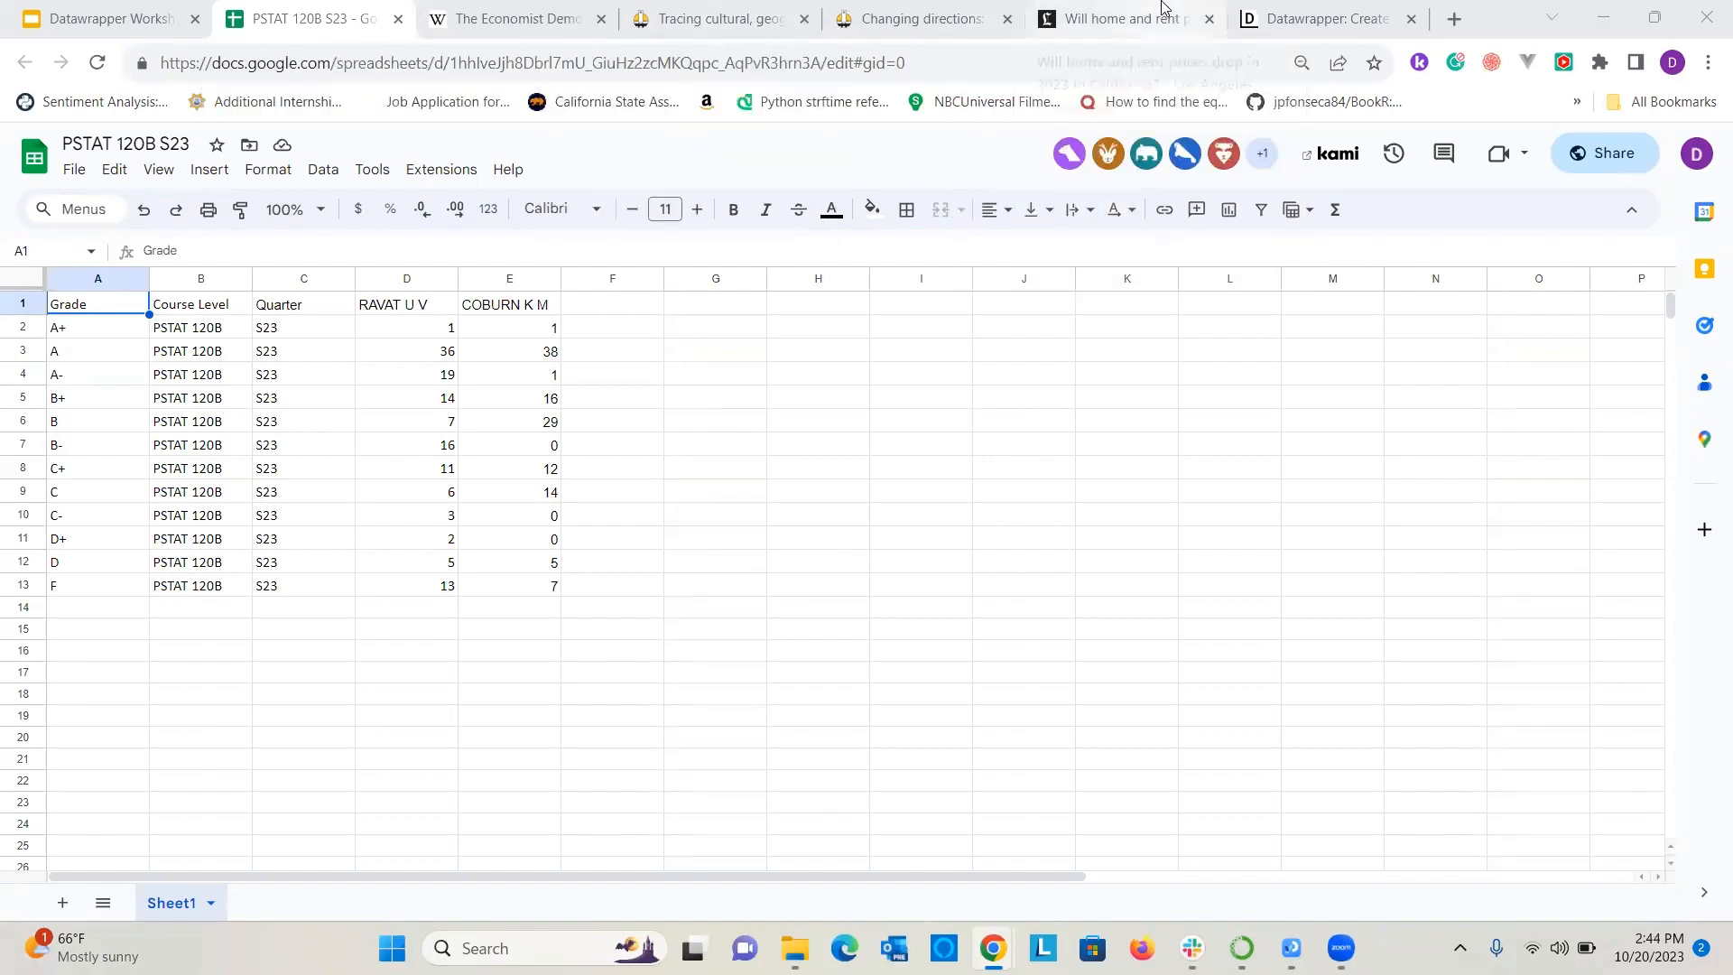
left_click(1384, 11)
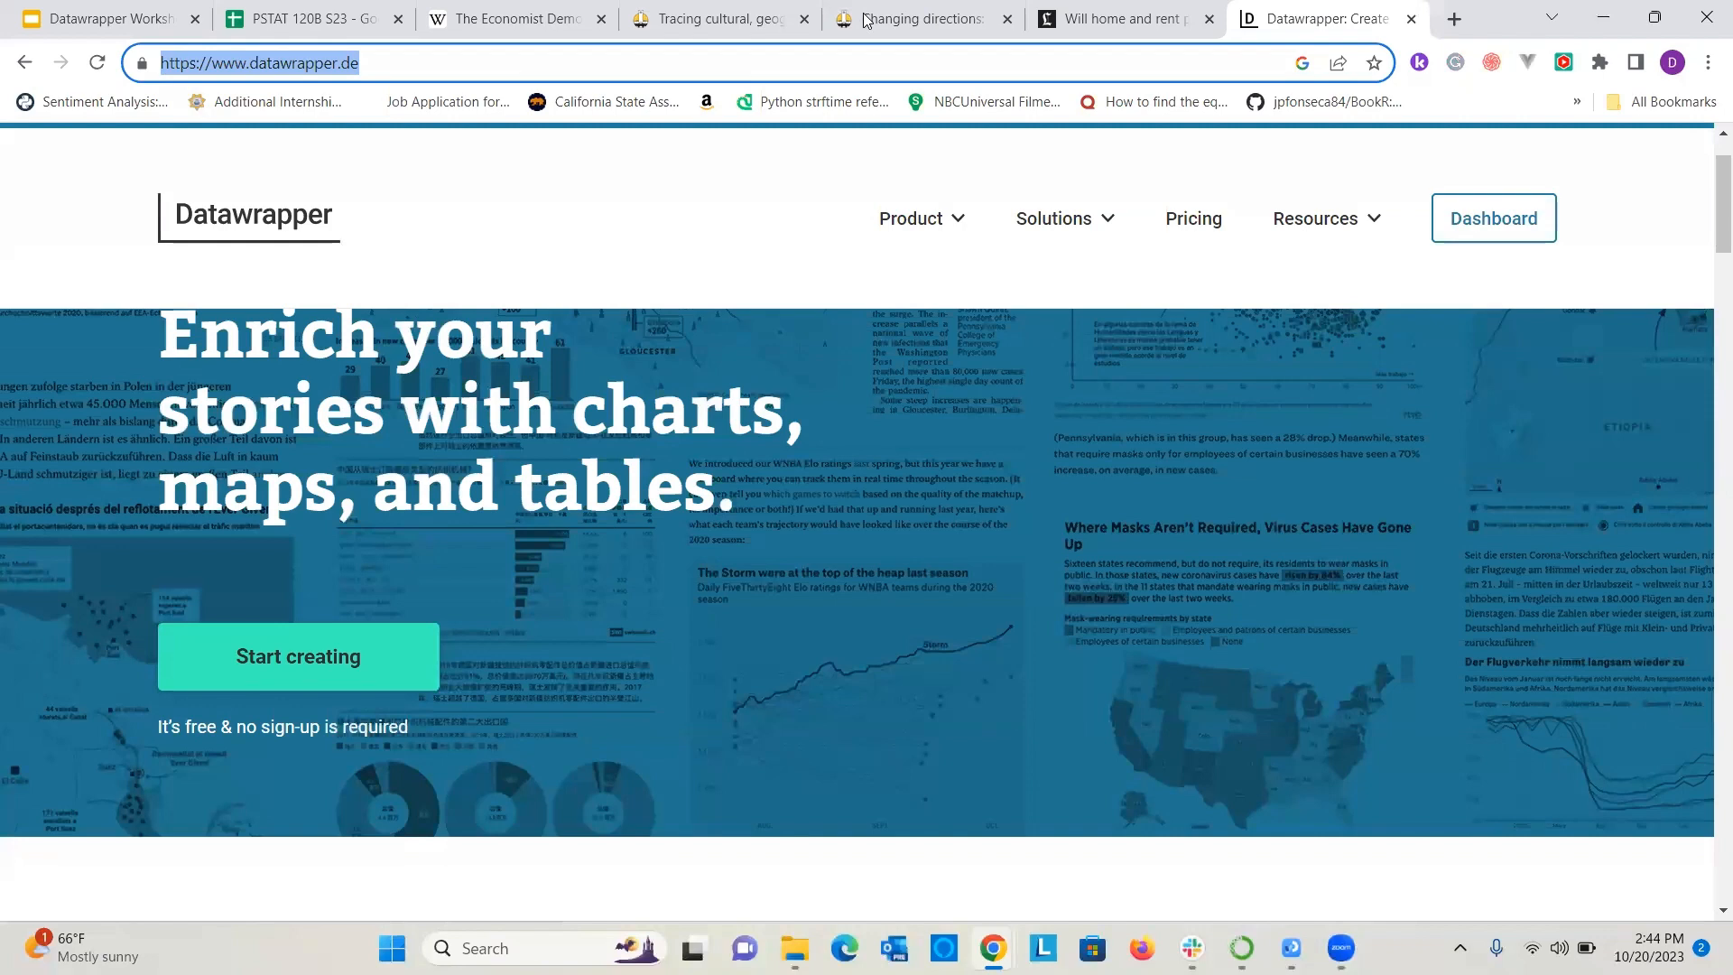
key("alt+Tab")
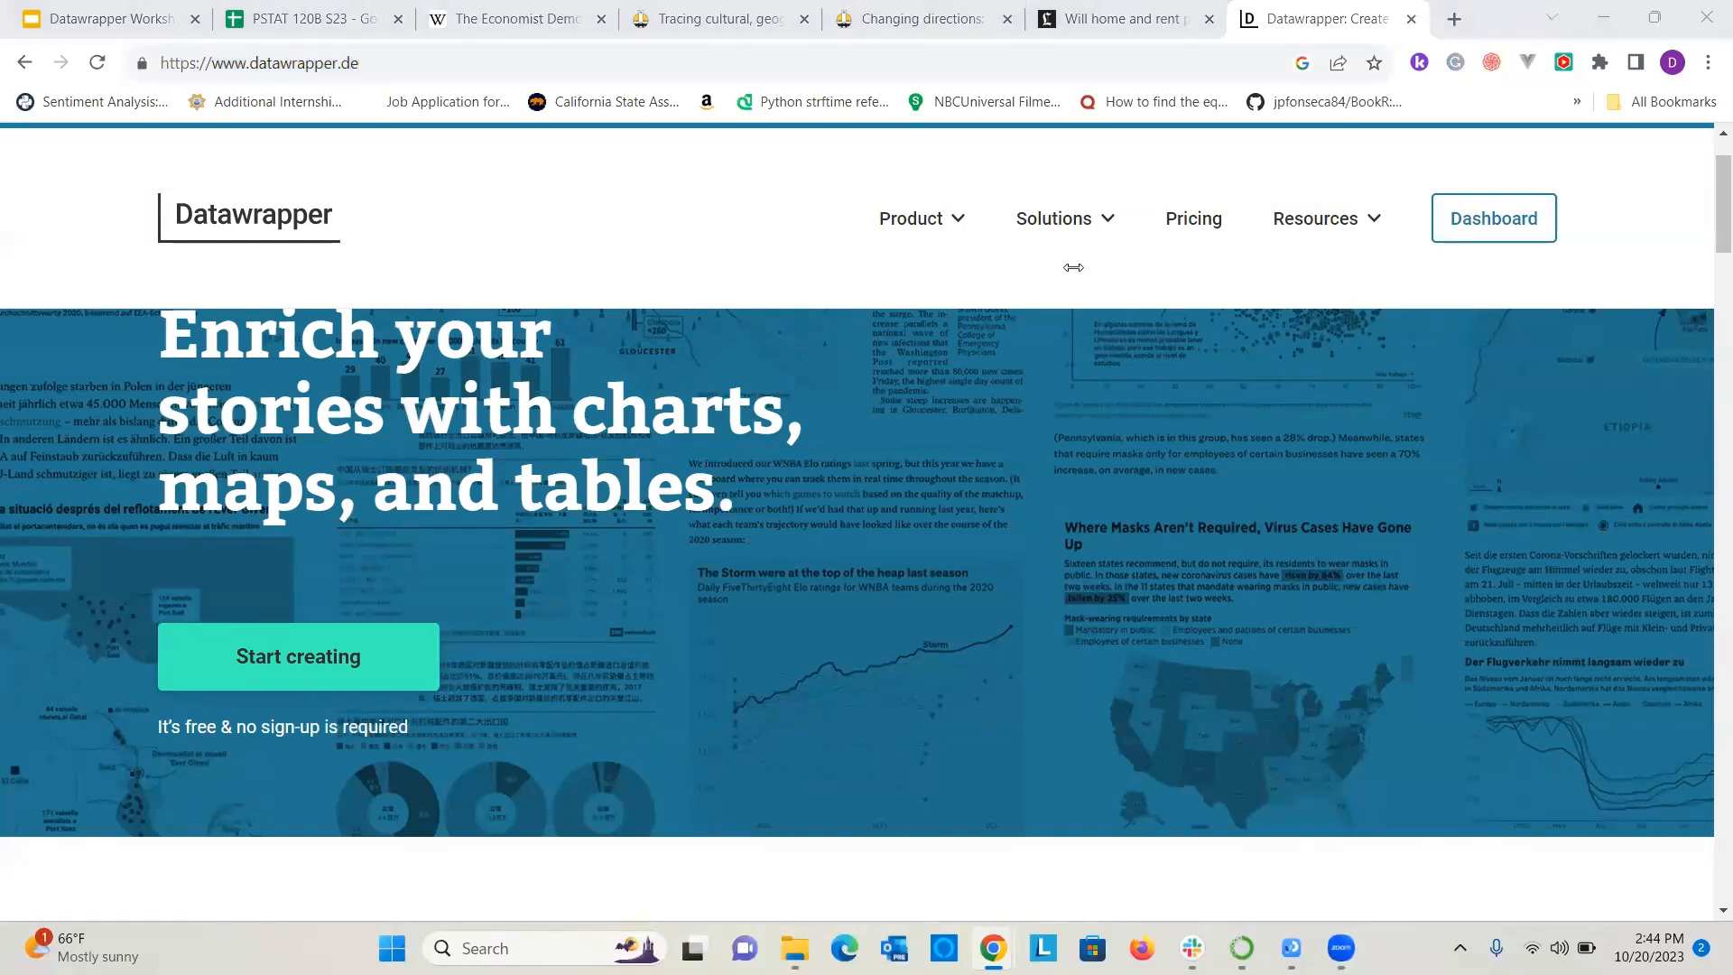
mouse_move(1099, 289)
left_click(329, 9)
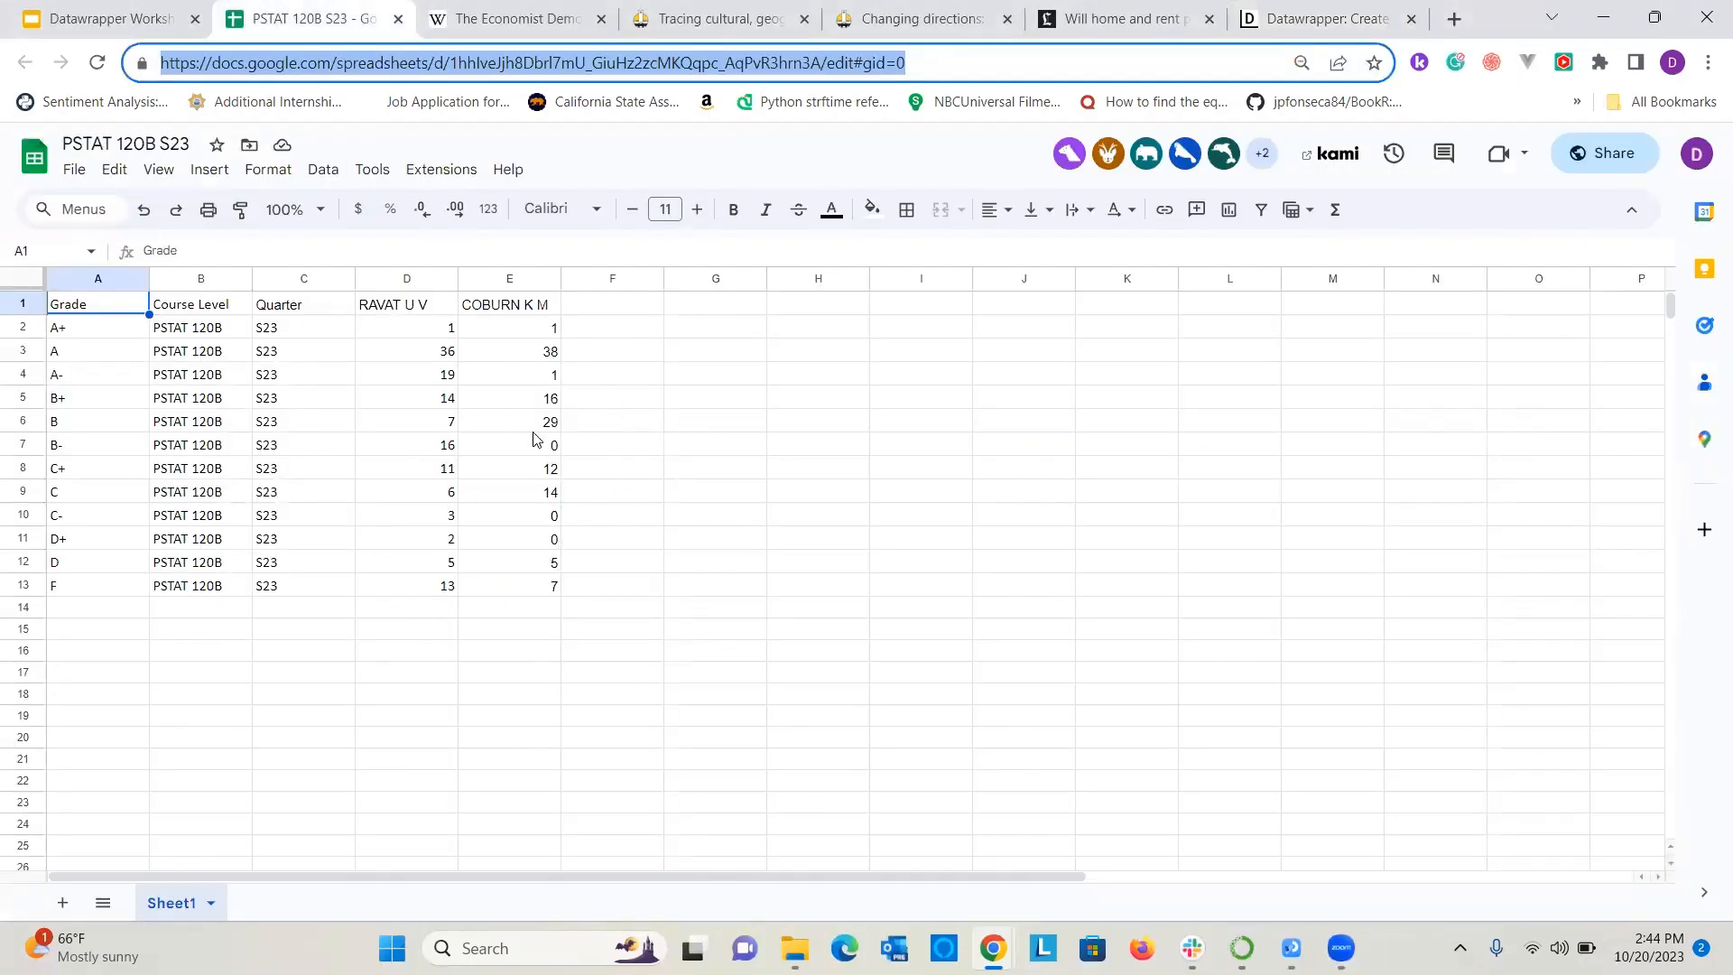
left_click(91, 353)
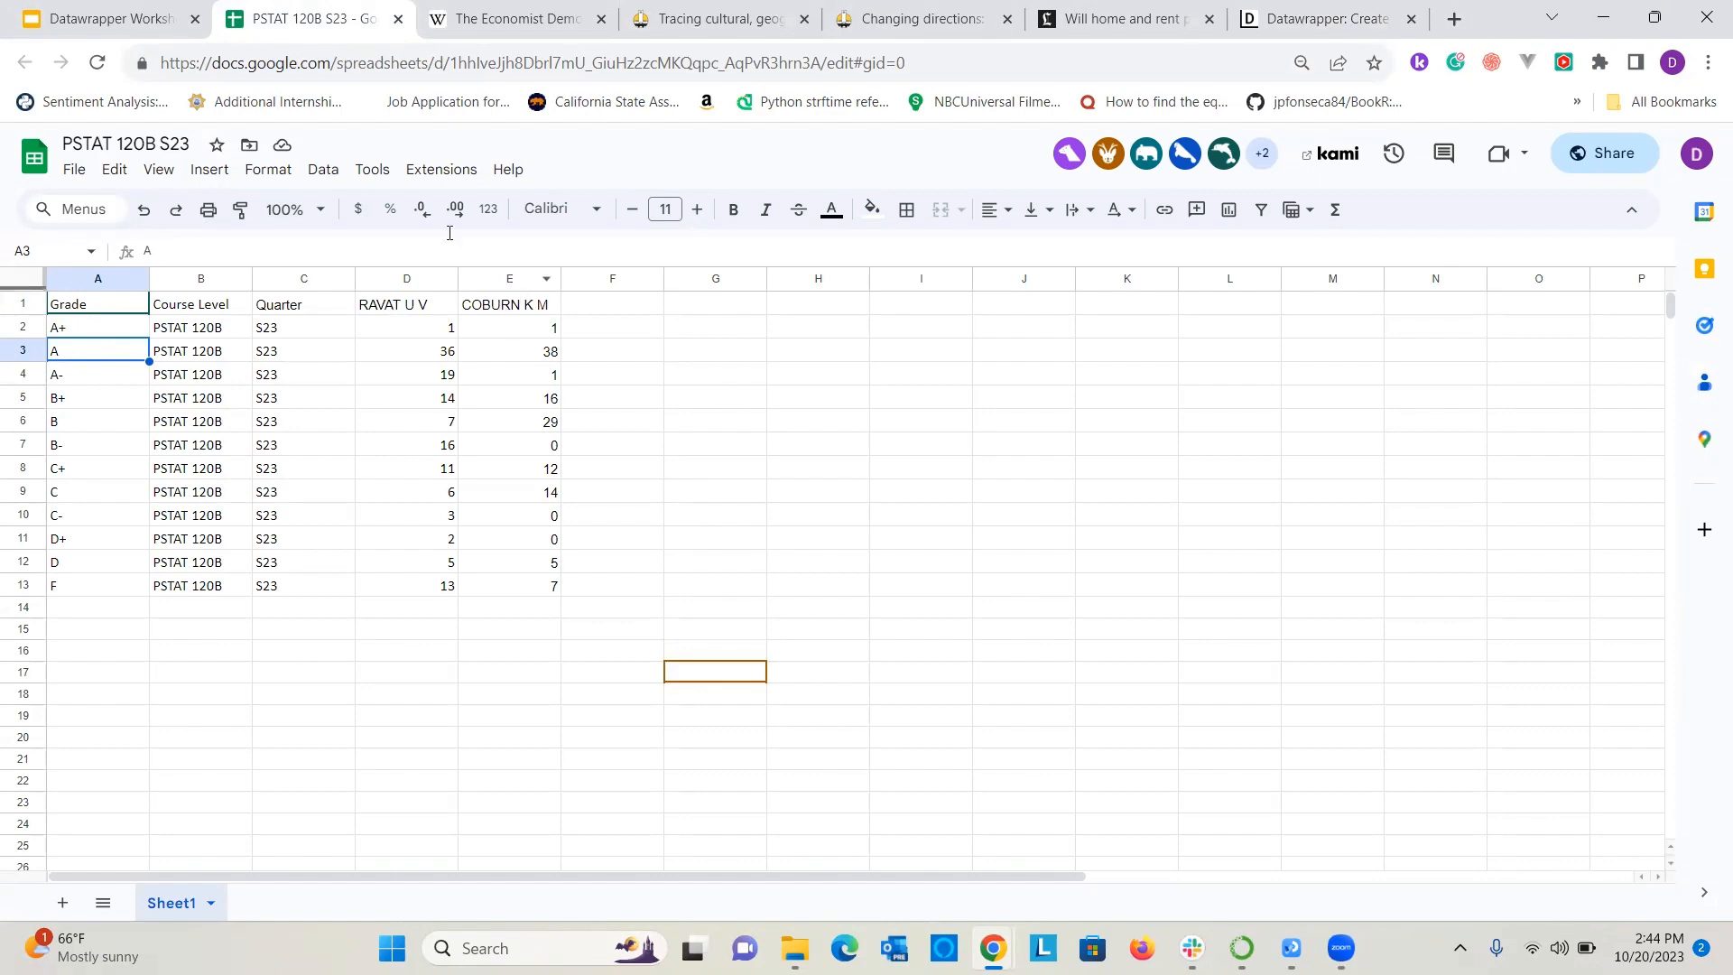
left_click(153, 13)
left_click(485, 13)
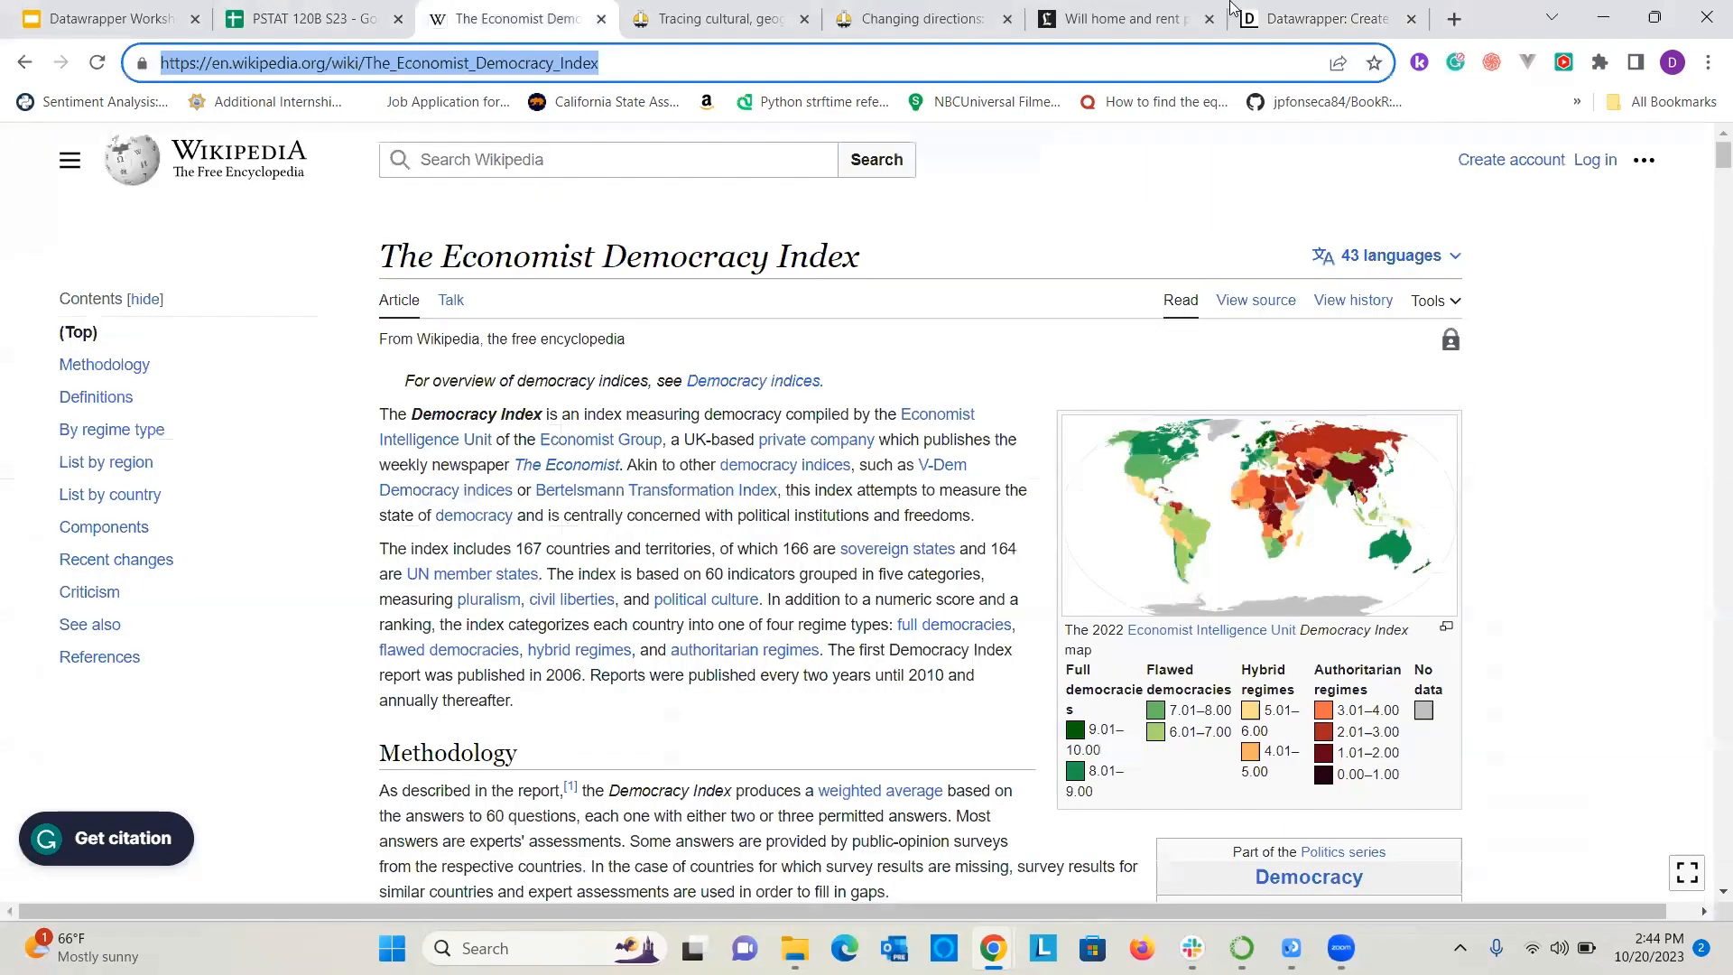
left_click(1322, 18)
mouse_move(938, 218)
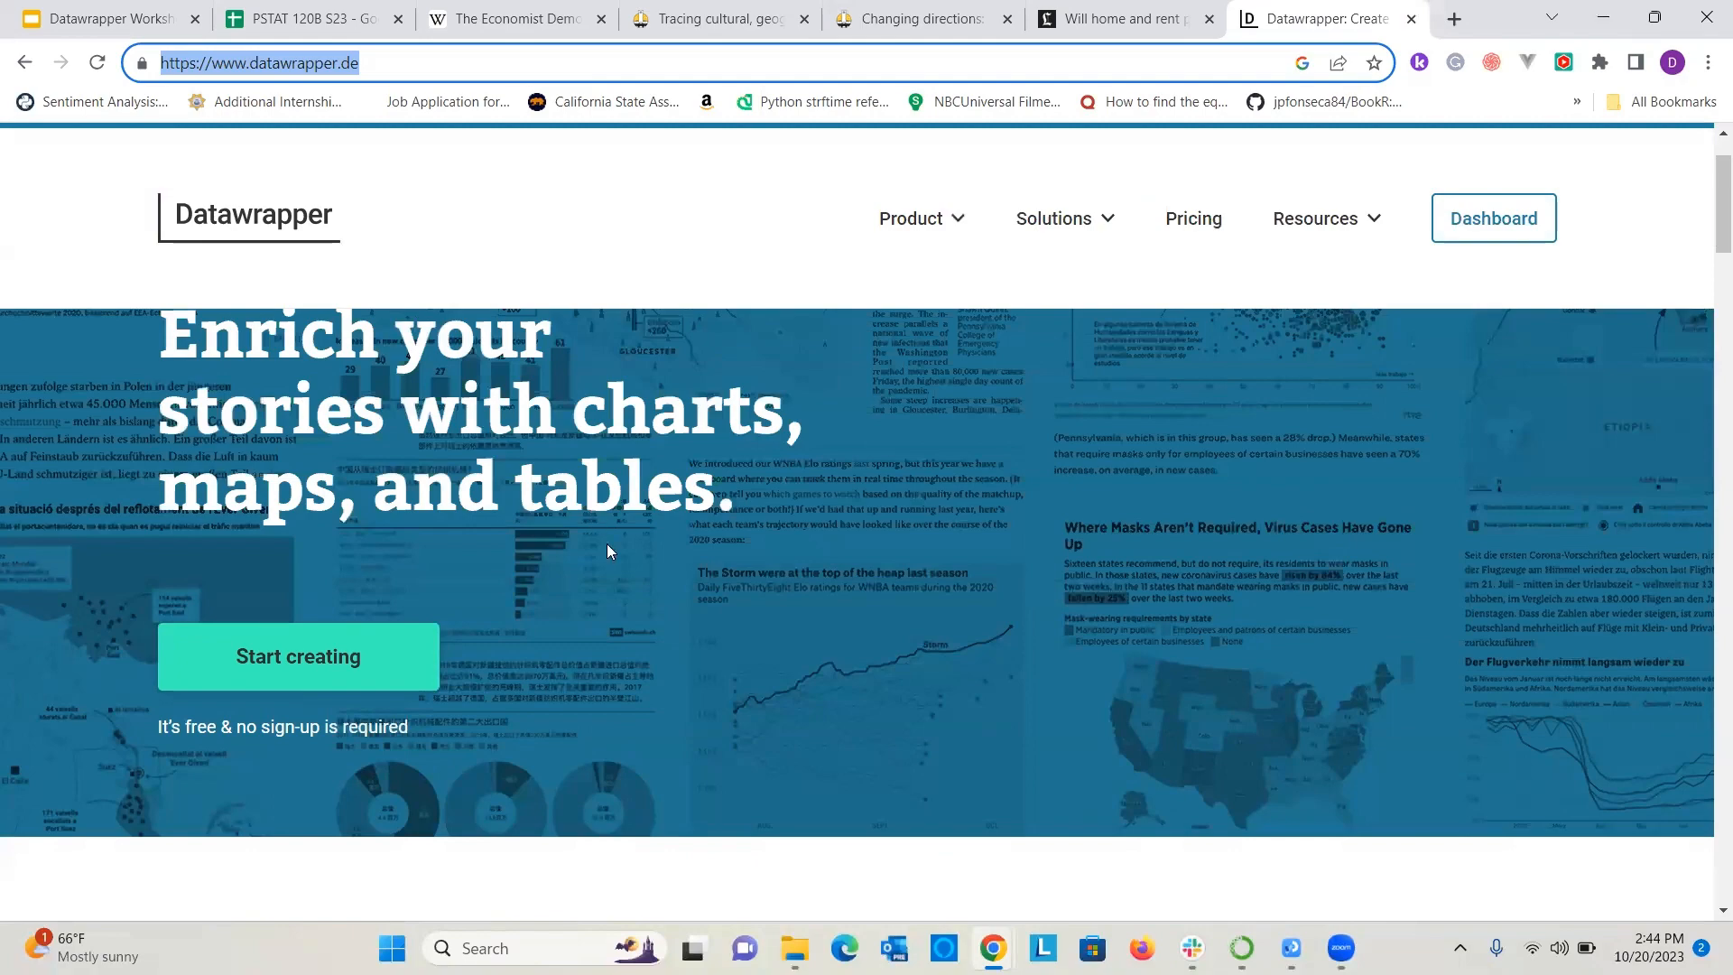
scroll(971, 564, "down", 5)
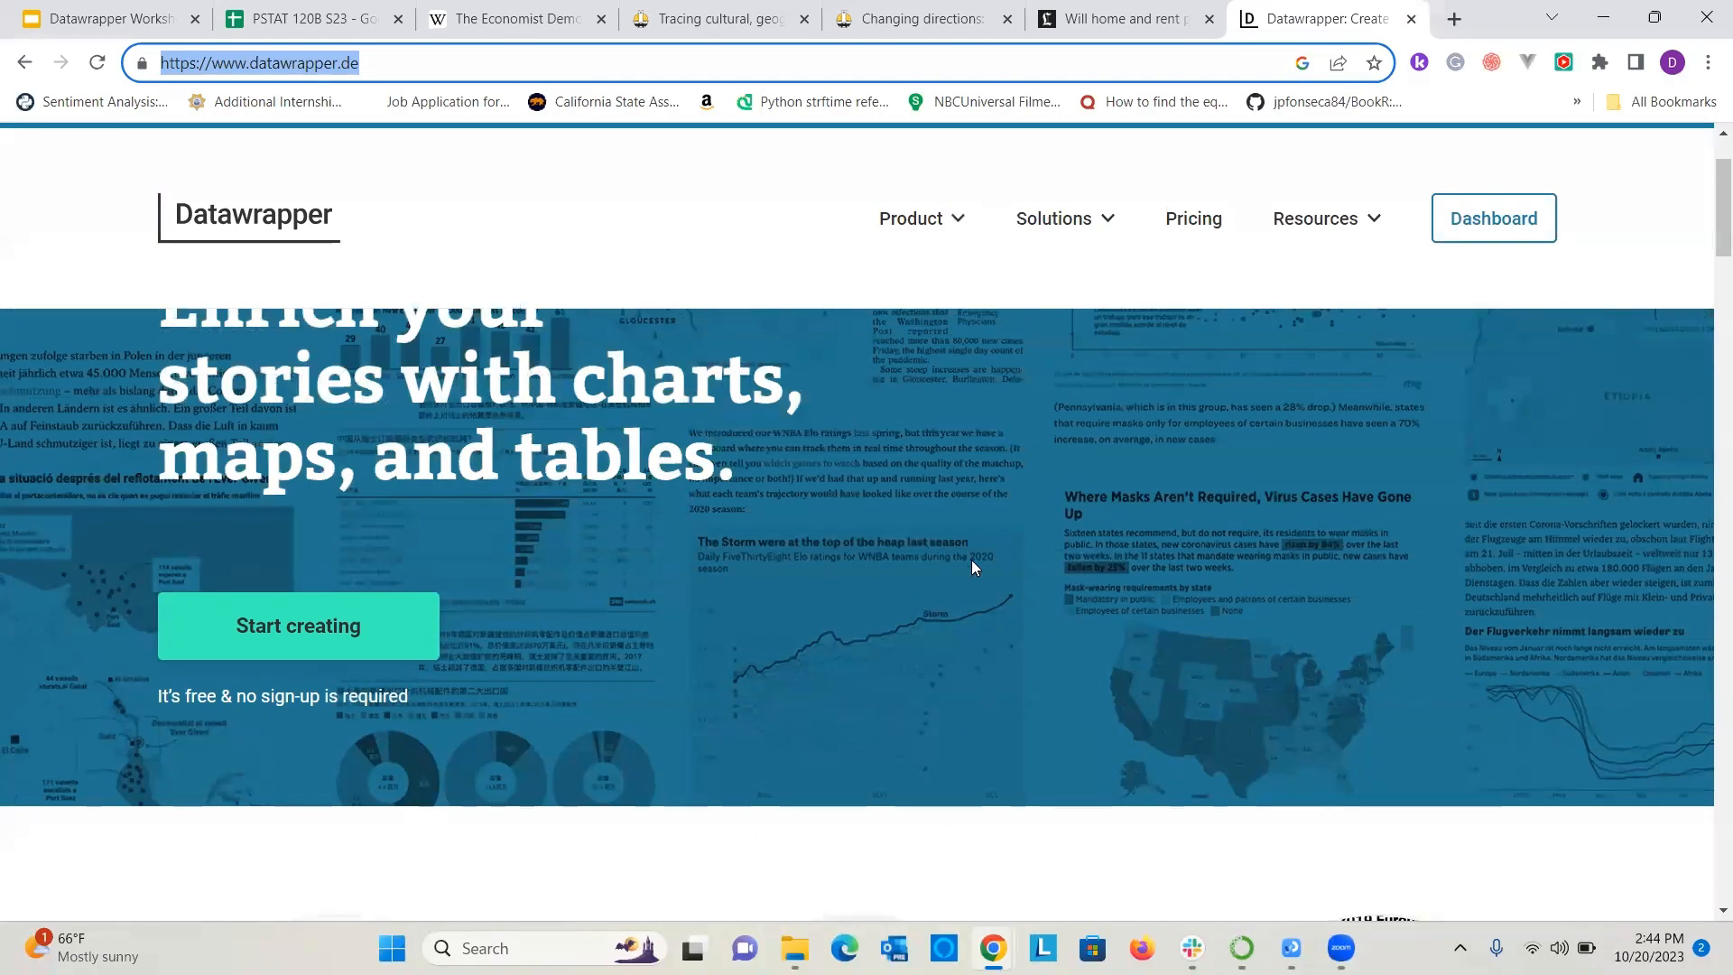
scroll(1150, 495, "up", 7)
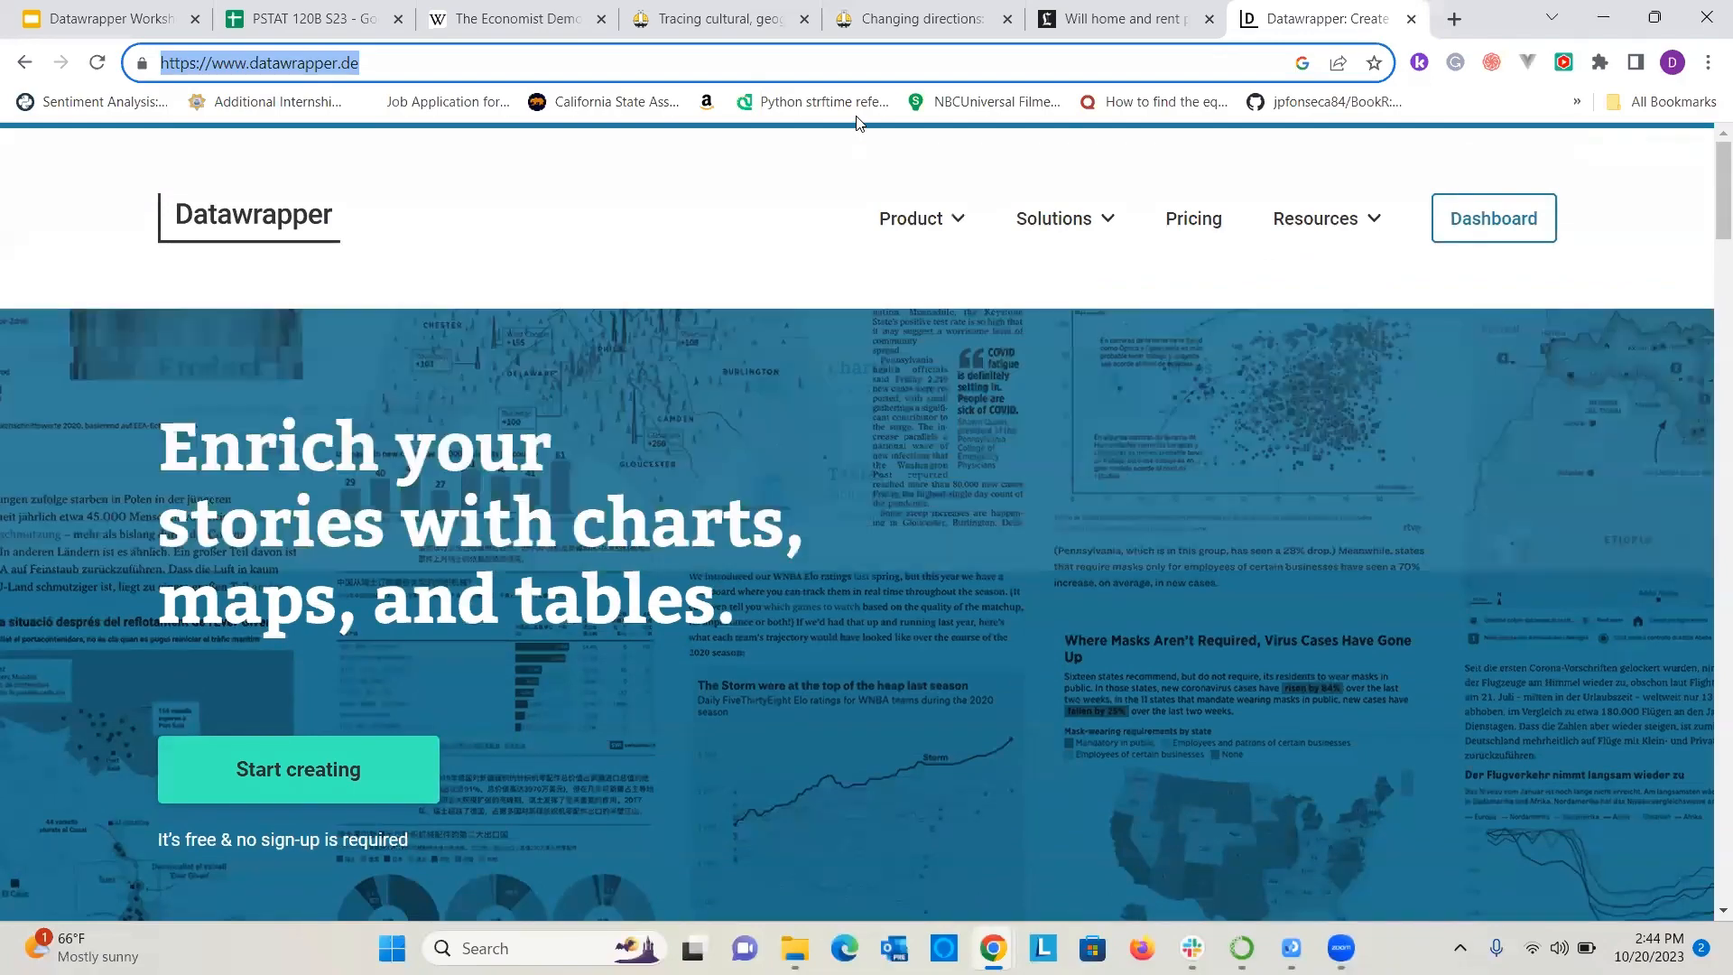
Examine the Datawrapper scatter plot and California county map in the Daily Nexus cannabis article and the bar chart in the transfer athletes article.
left_click(686, 18)
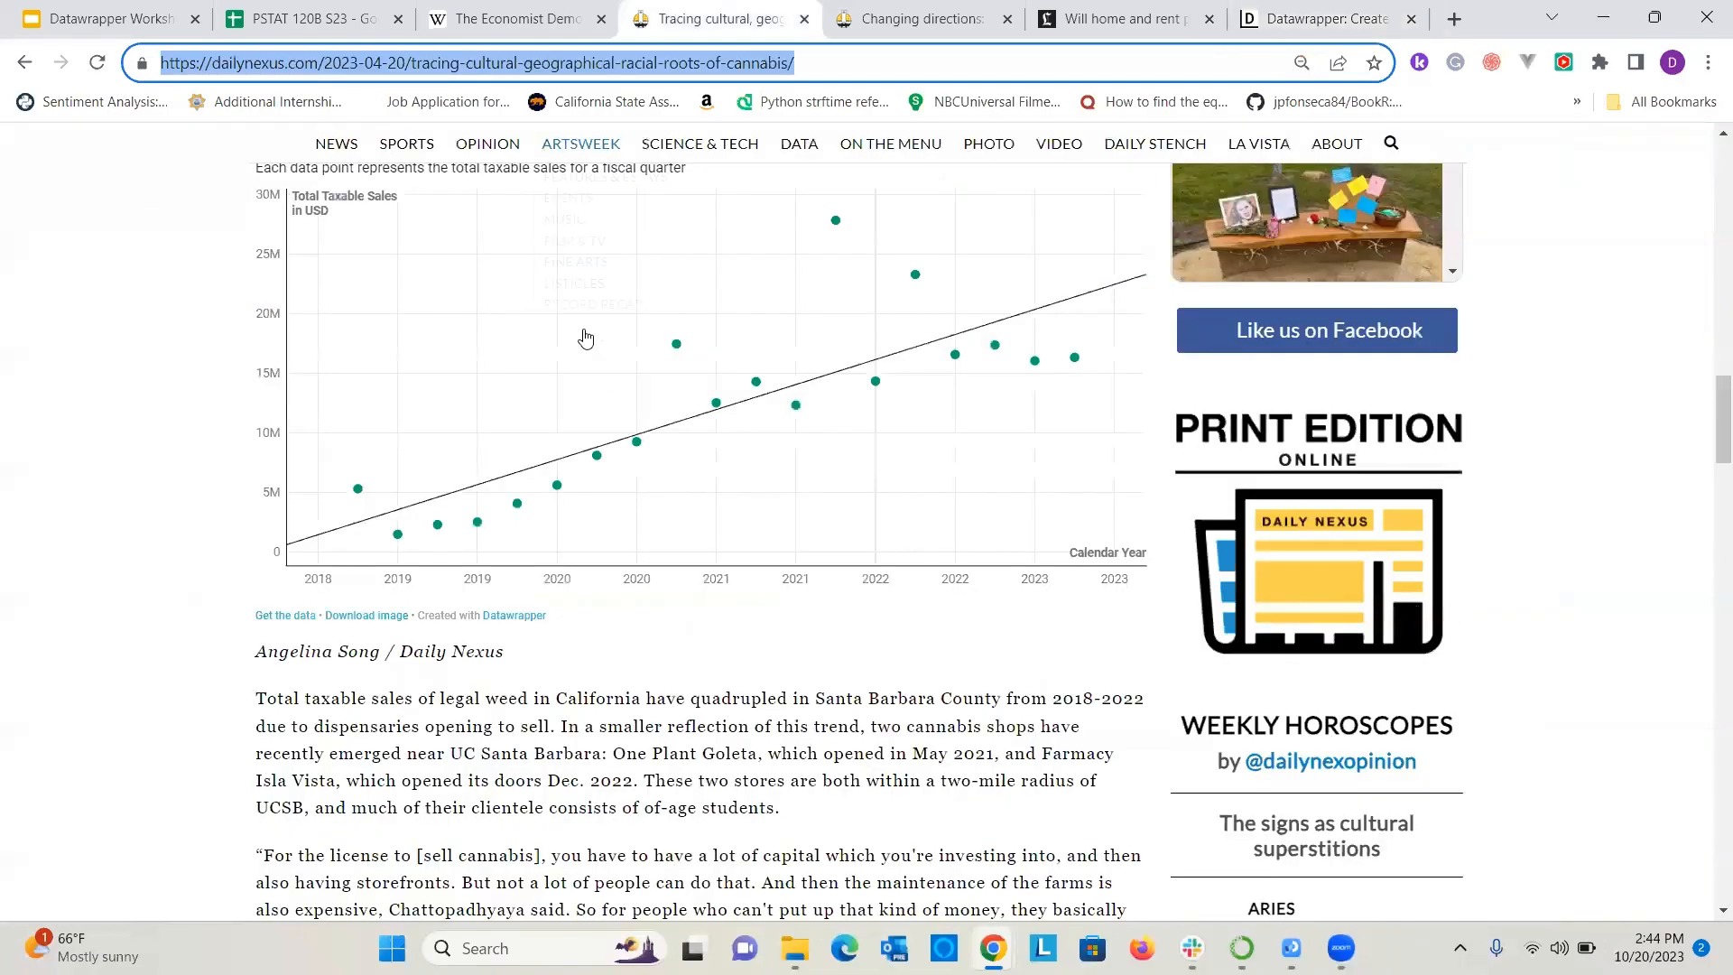
scroll(635, 563, "down", 6)
scroll(635, 563, "up", 7)
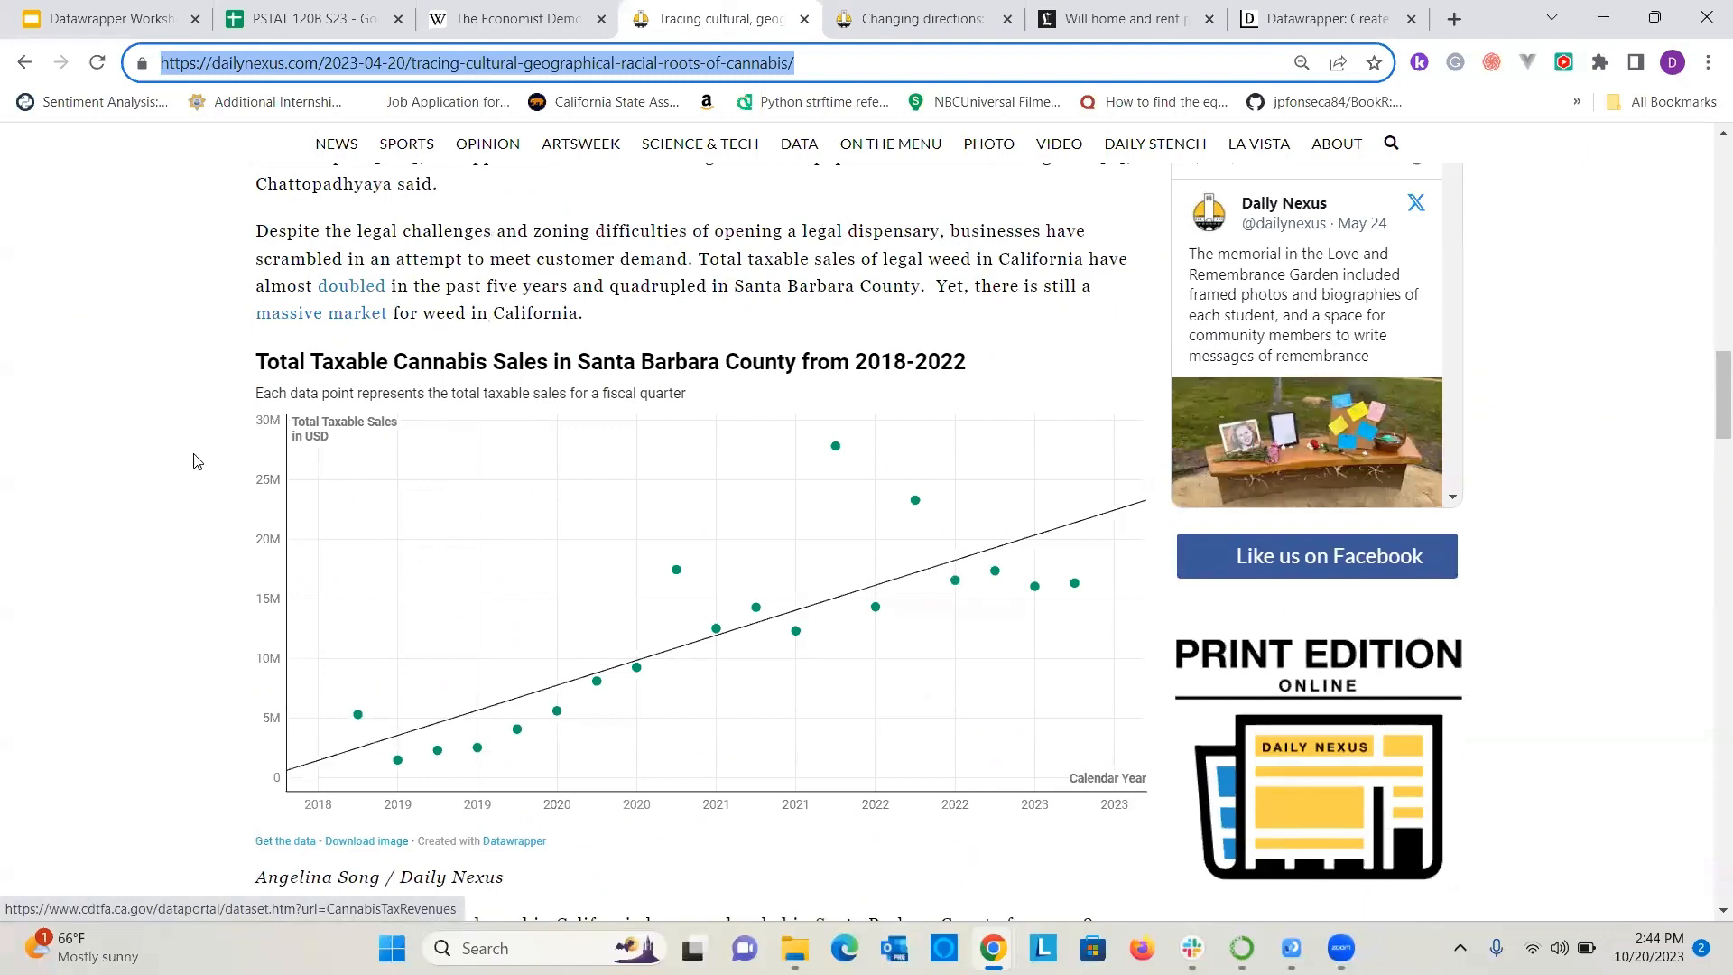
scroll(677, 672, "down", 2)
scroll(668, 389, "up", 1)
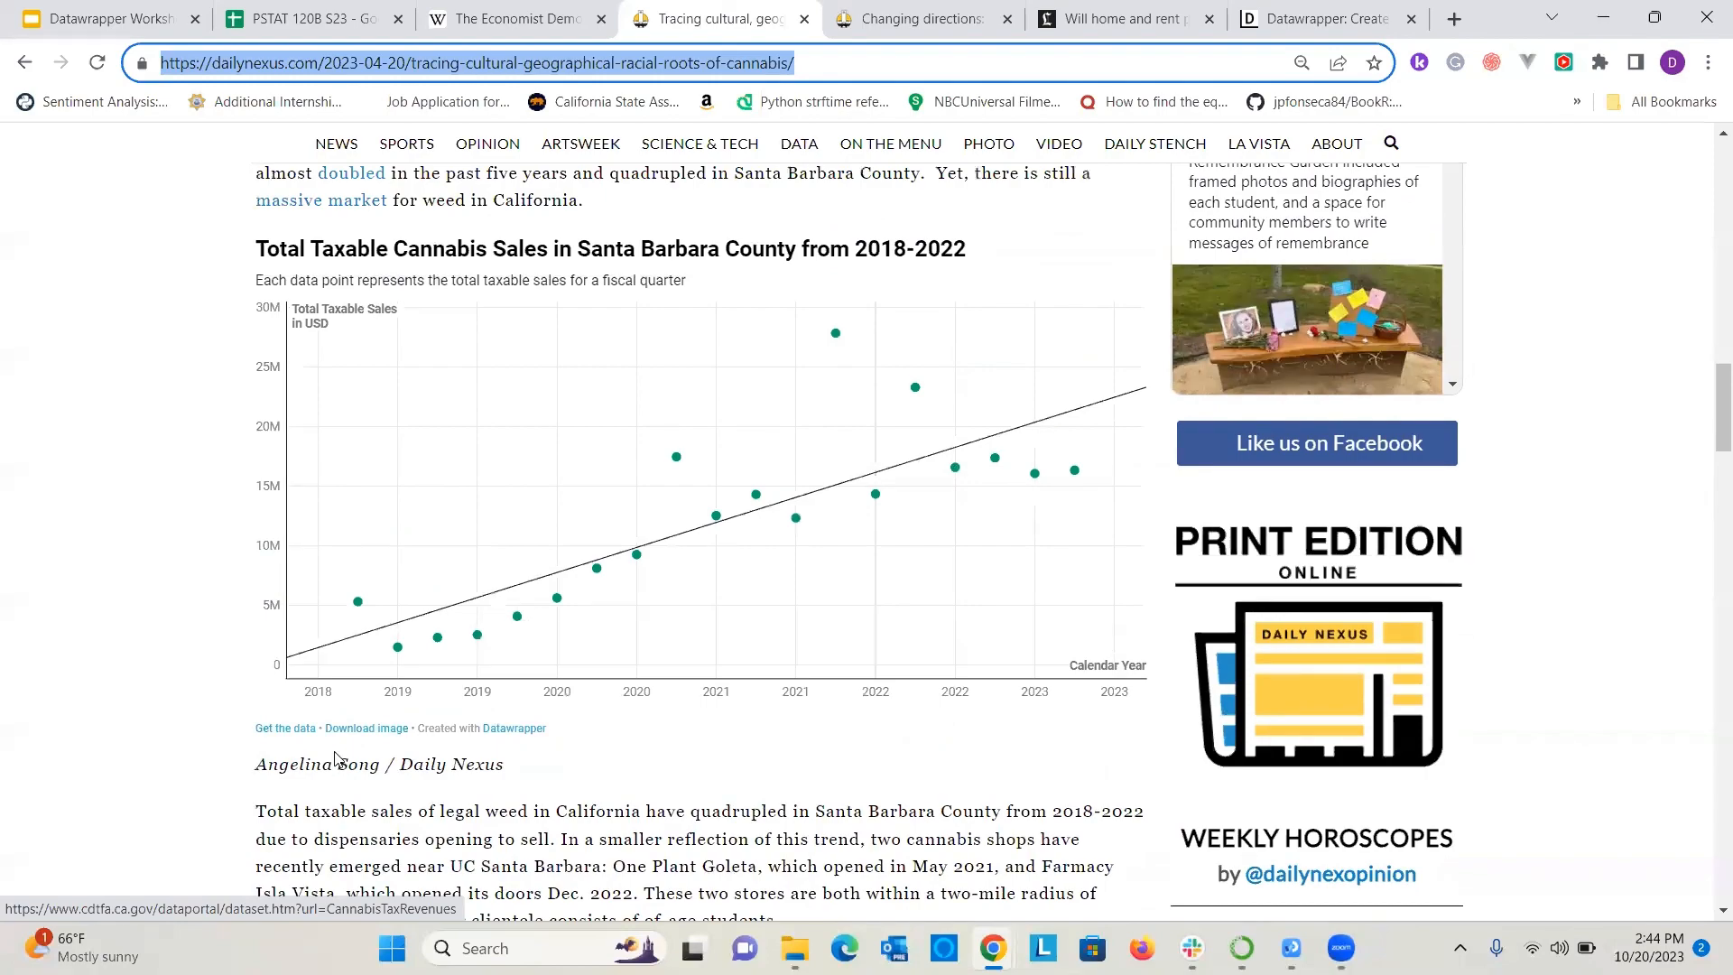
scroll(910, 568, "down", 1)
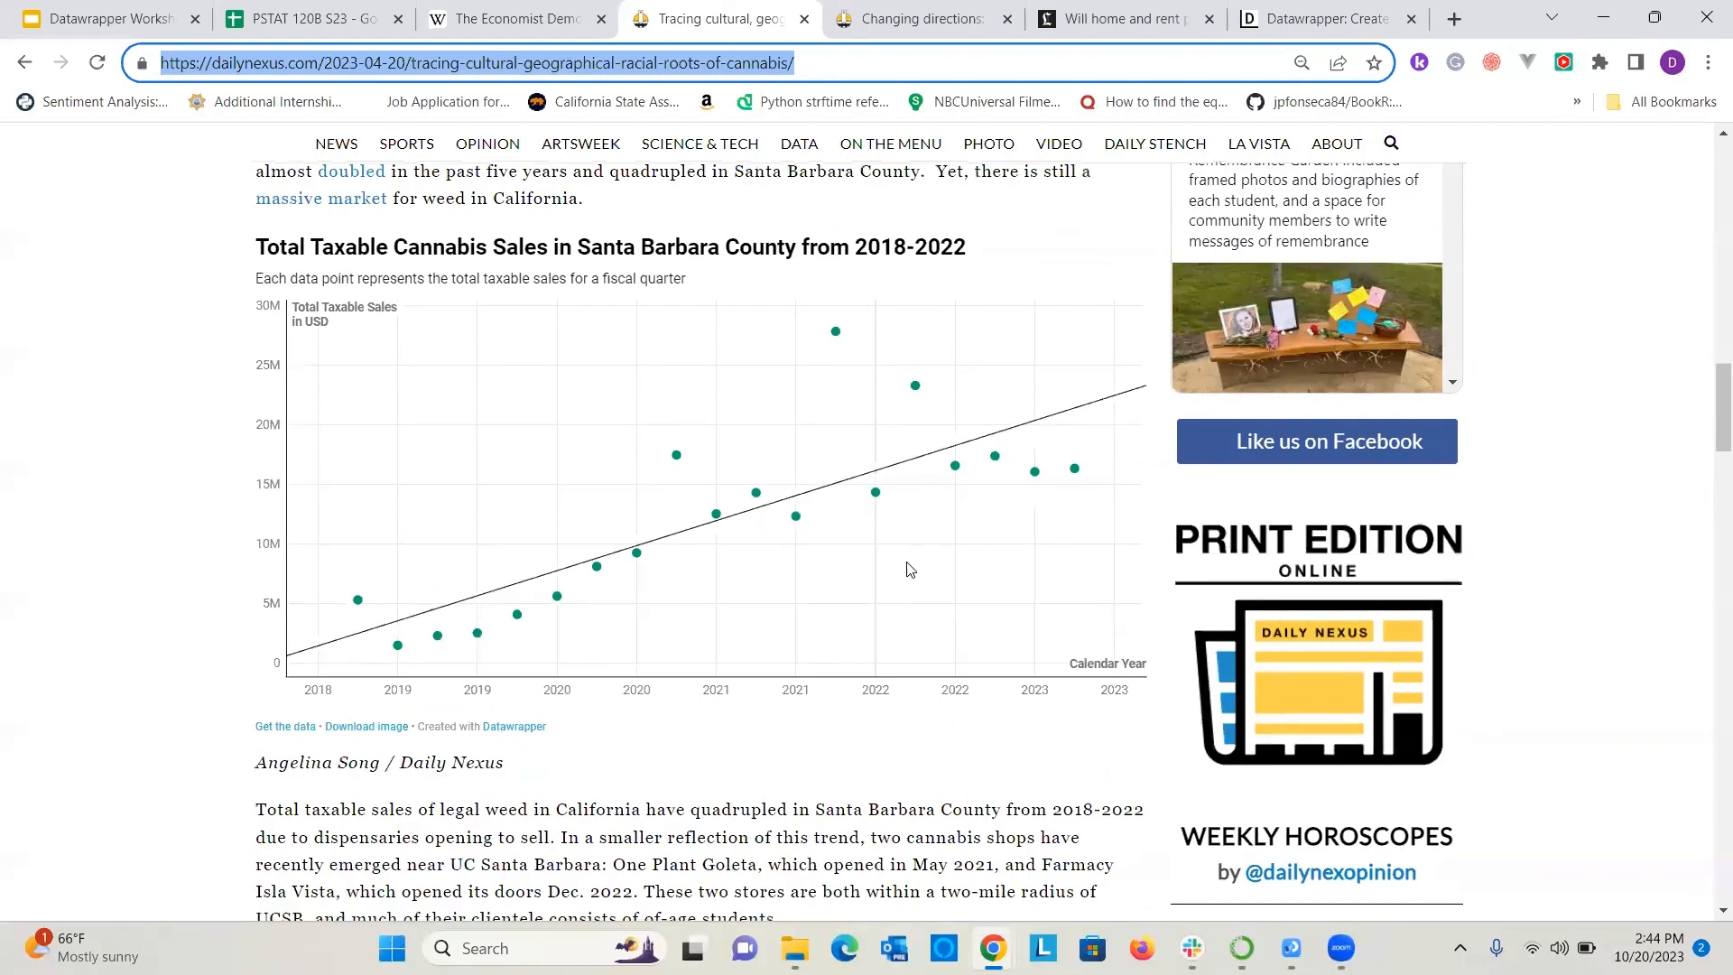
scroll(910, 569, "down", 15)
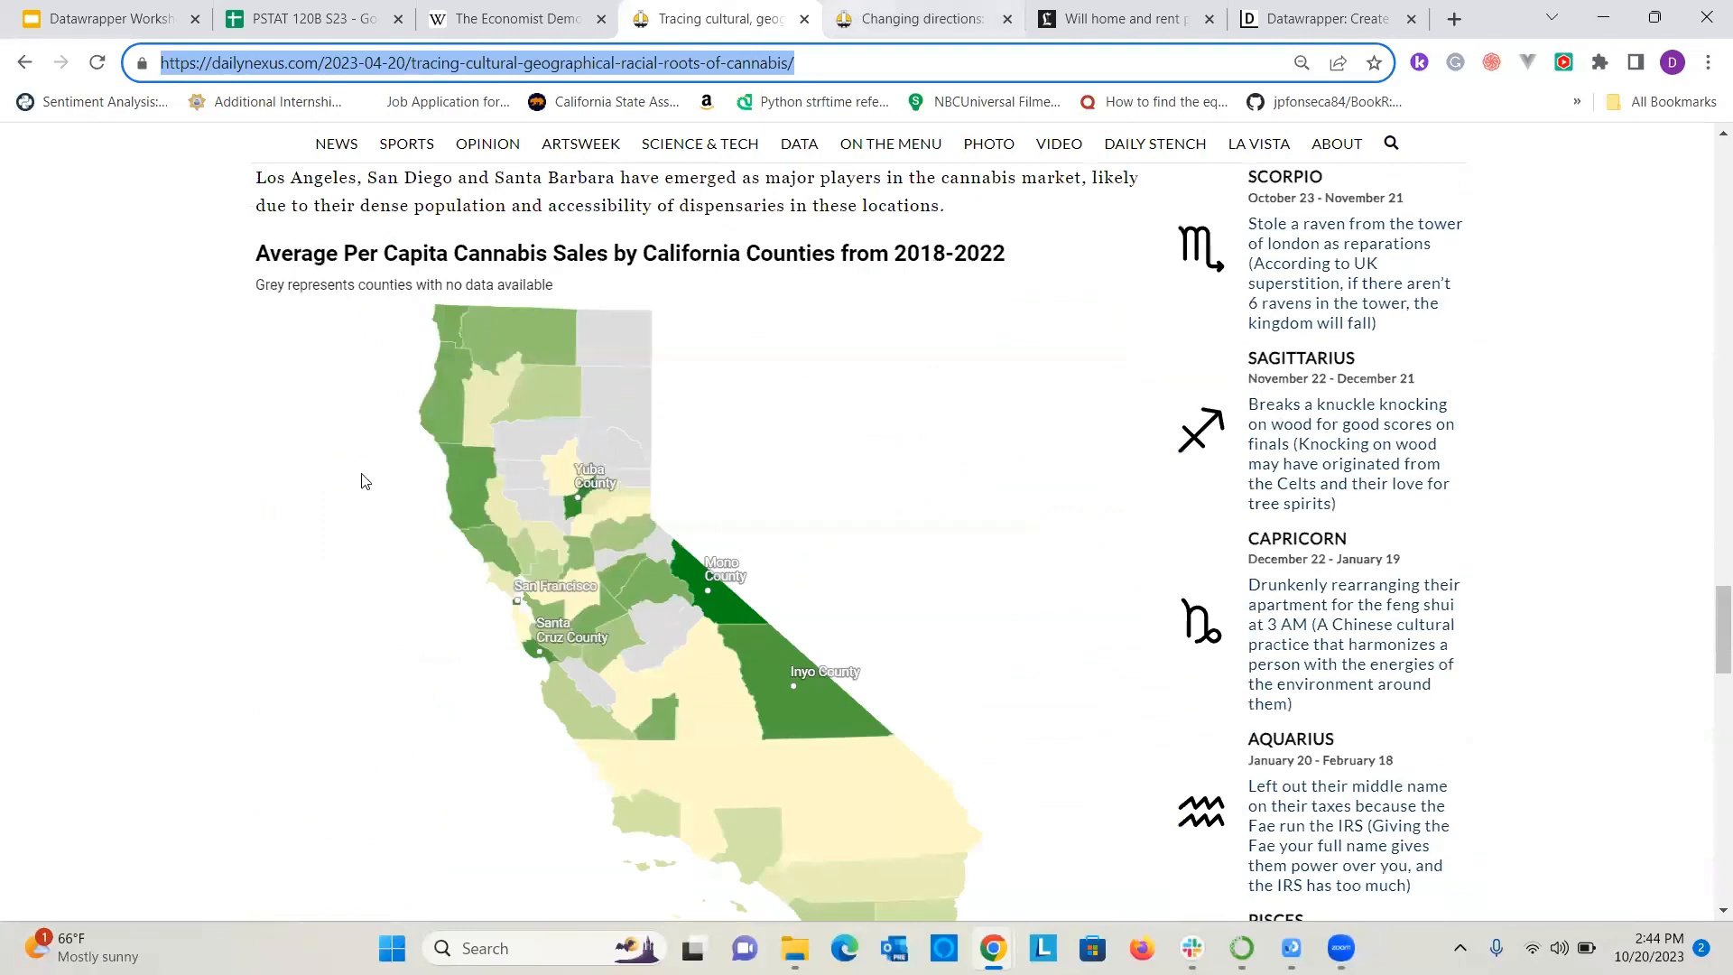
key("ctrl+Tab")
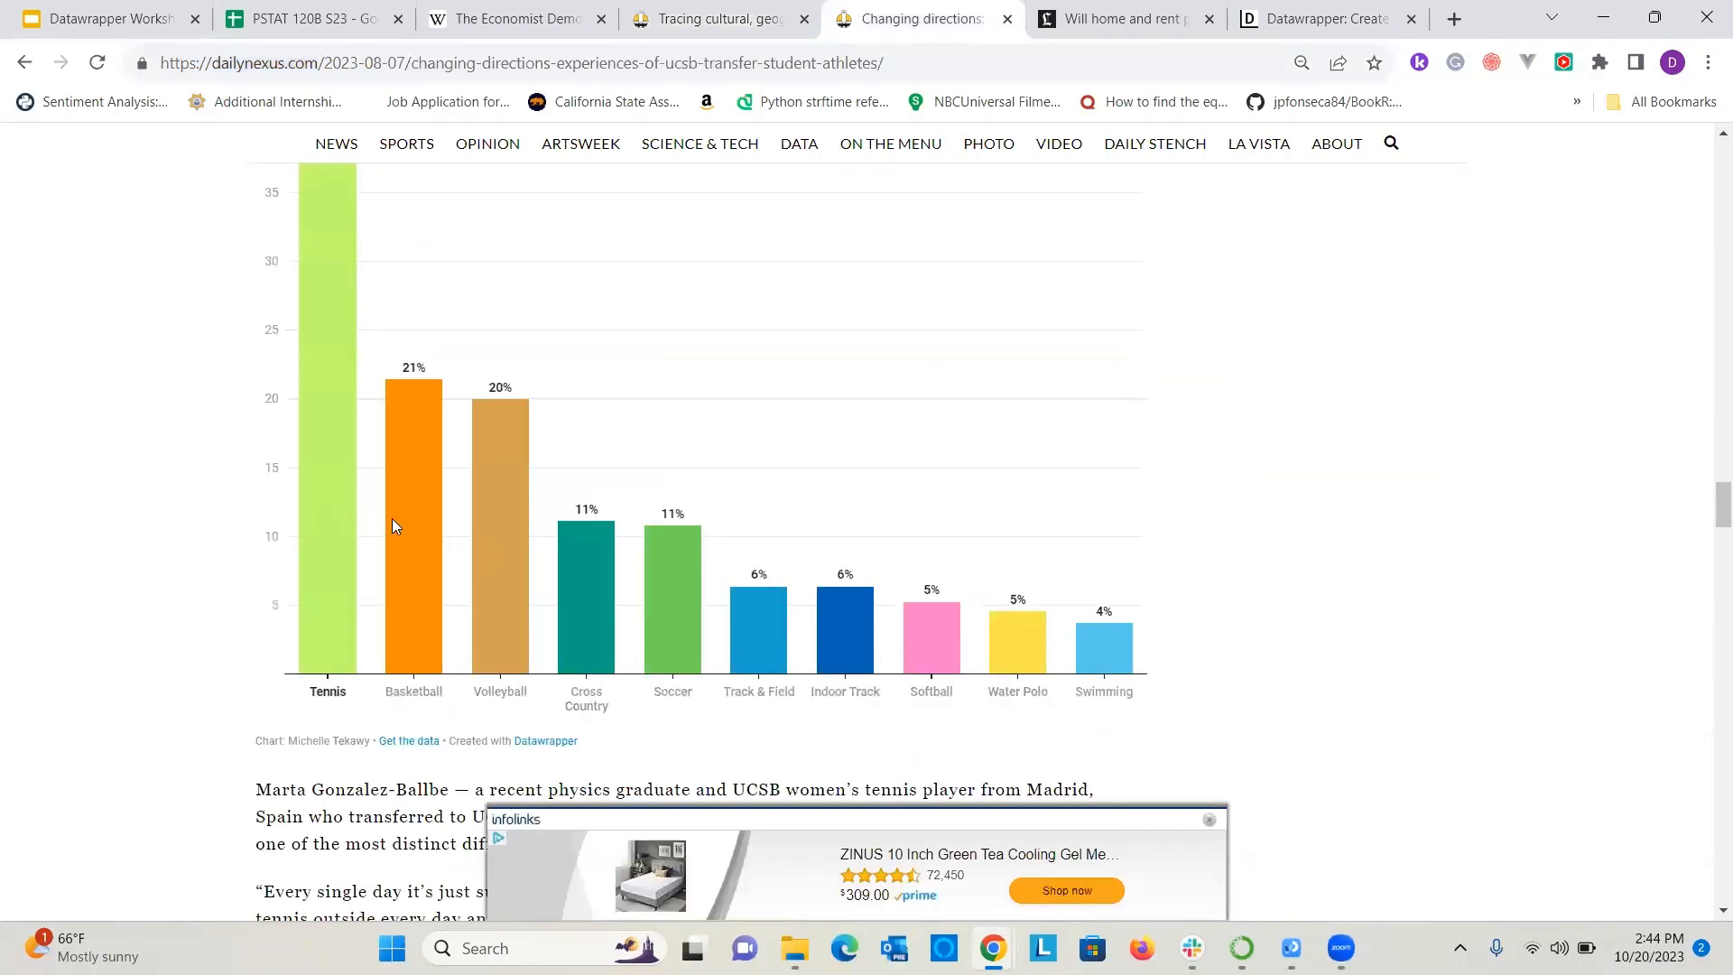
Examine the monthly payments chart and the L.A. County housing price map in the Los Angeles Times article on home and rent prices.
left_click(1118, 12)
scroll(1014, 520, "down", 20)
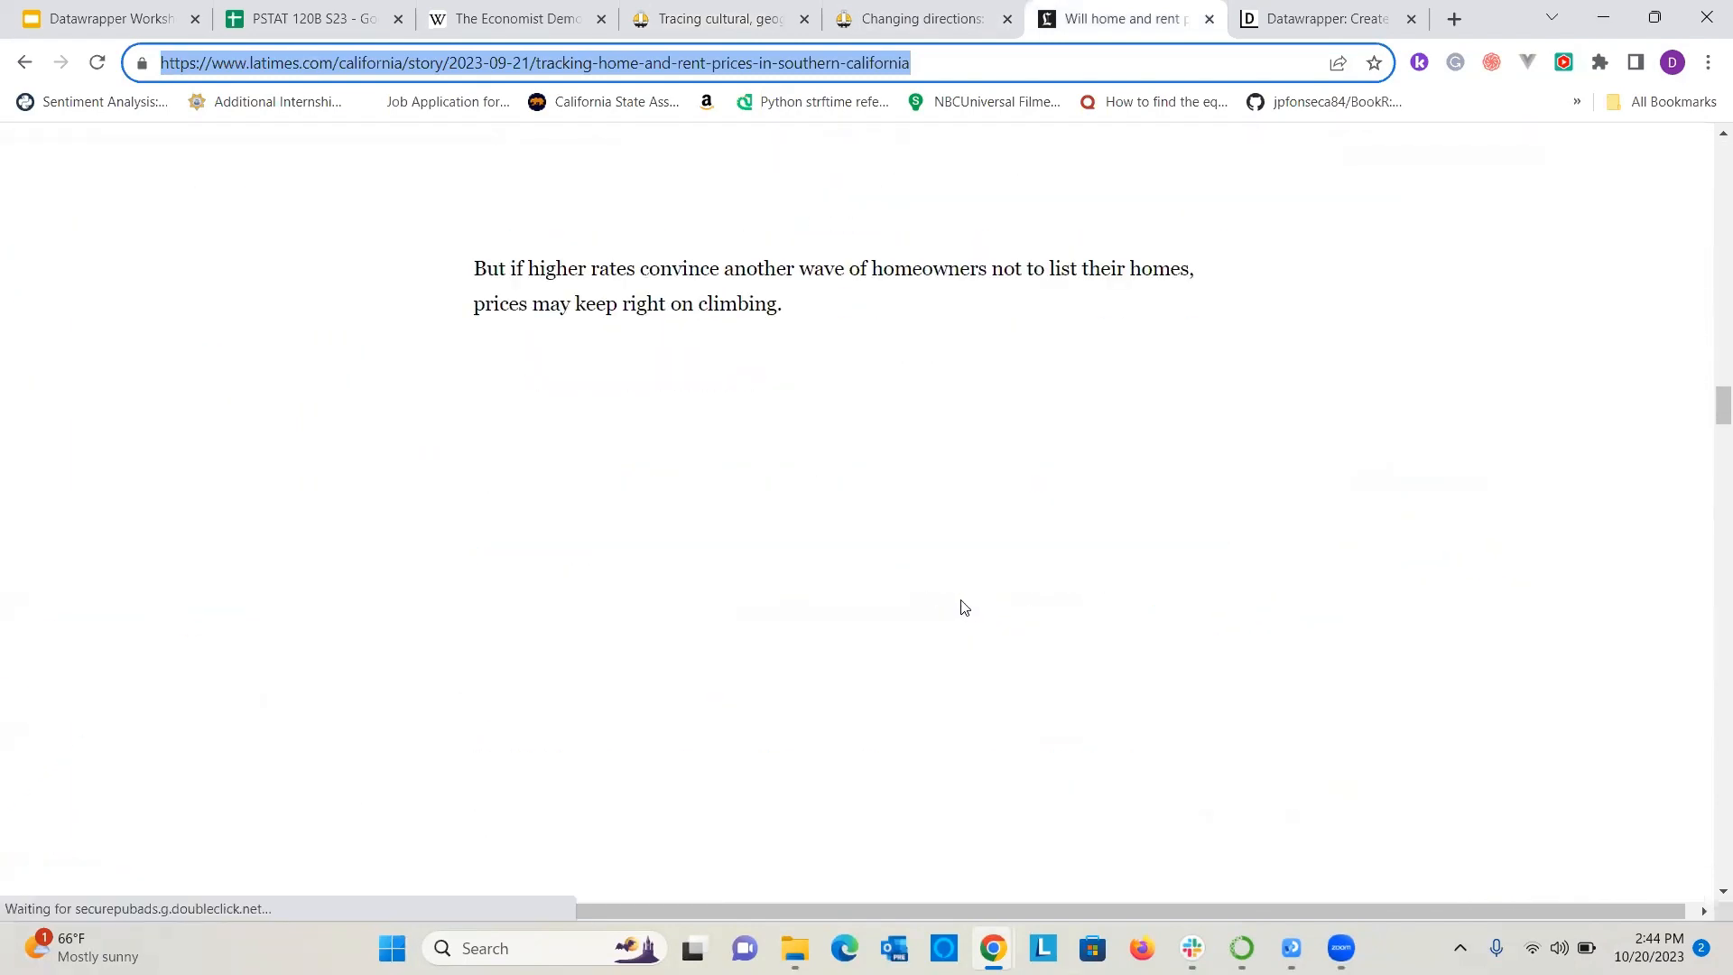
scroll(960, 577, "down", 4)
scroll(956, 542, "up", 9)
scroll(938, 547, "down", 4)
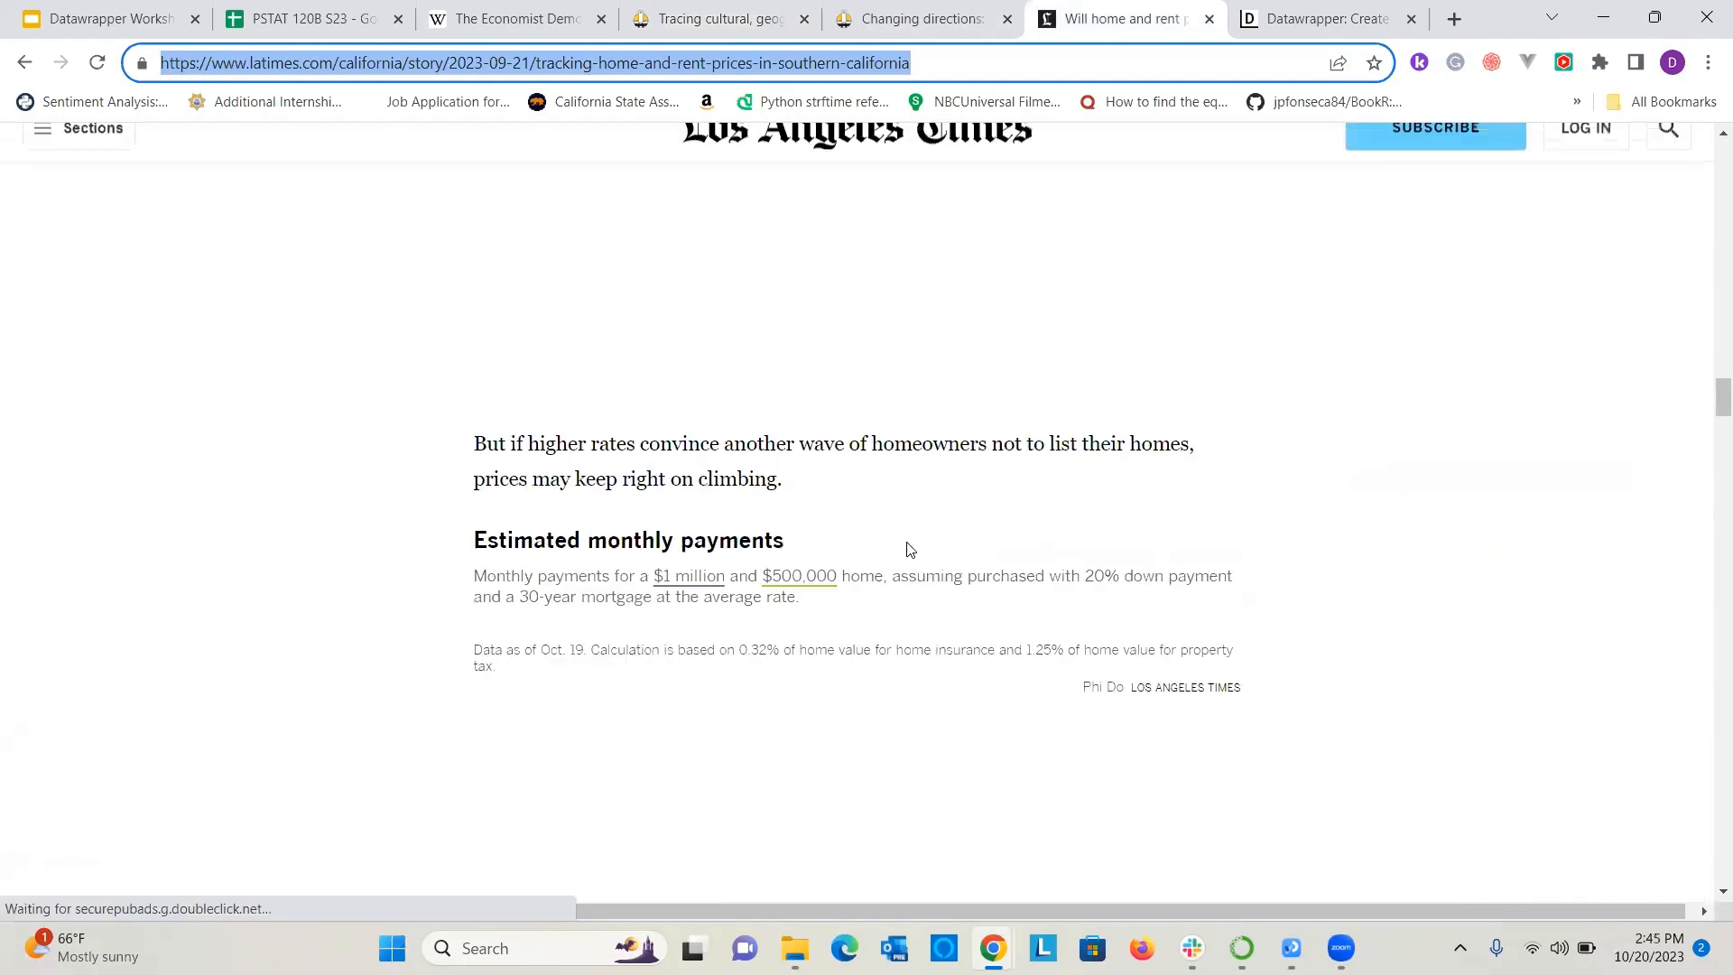
scroll(908, 549, "down", 3)
scroll(899, 545, "up", 4)
scroll(889, 540, "down", 13)
scroll(884, 539, "up", 4)
scroll(938, 525, "down", 1)
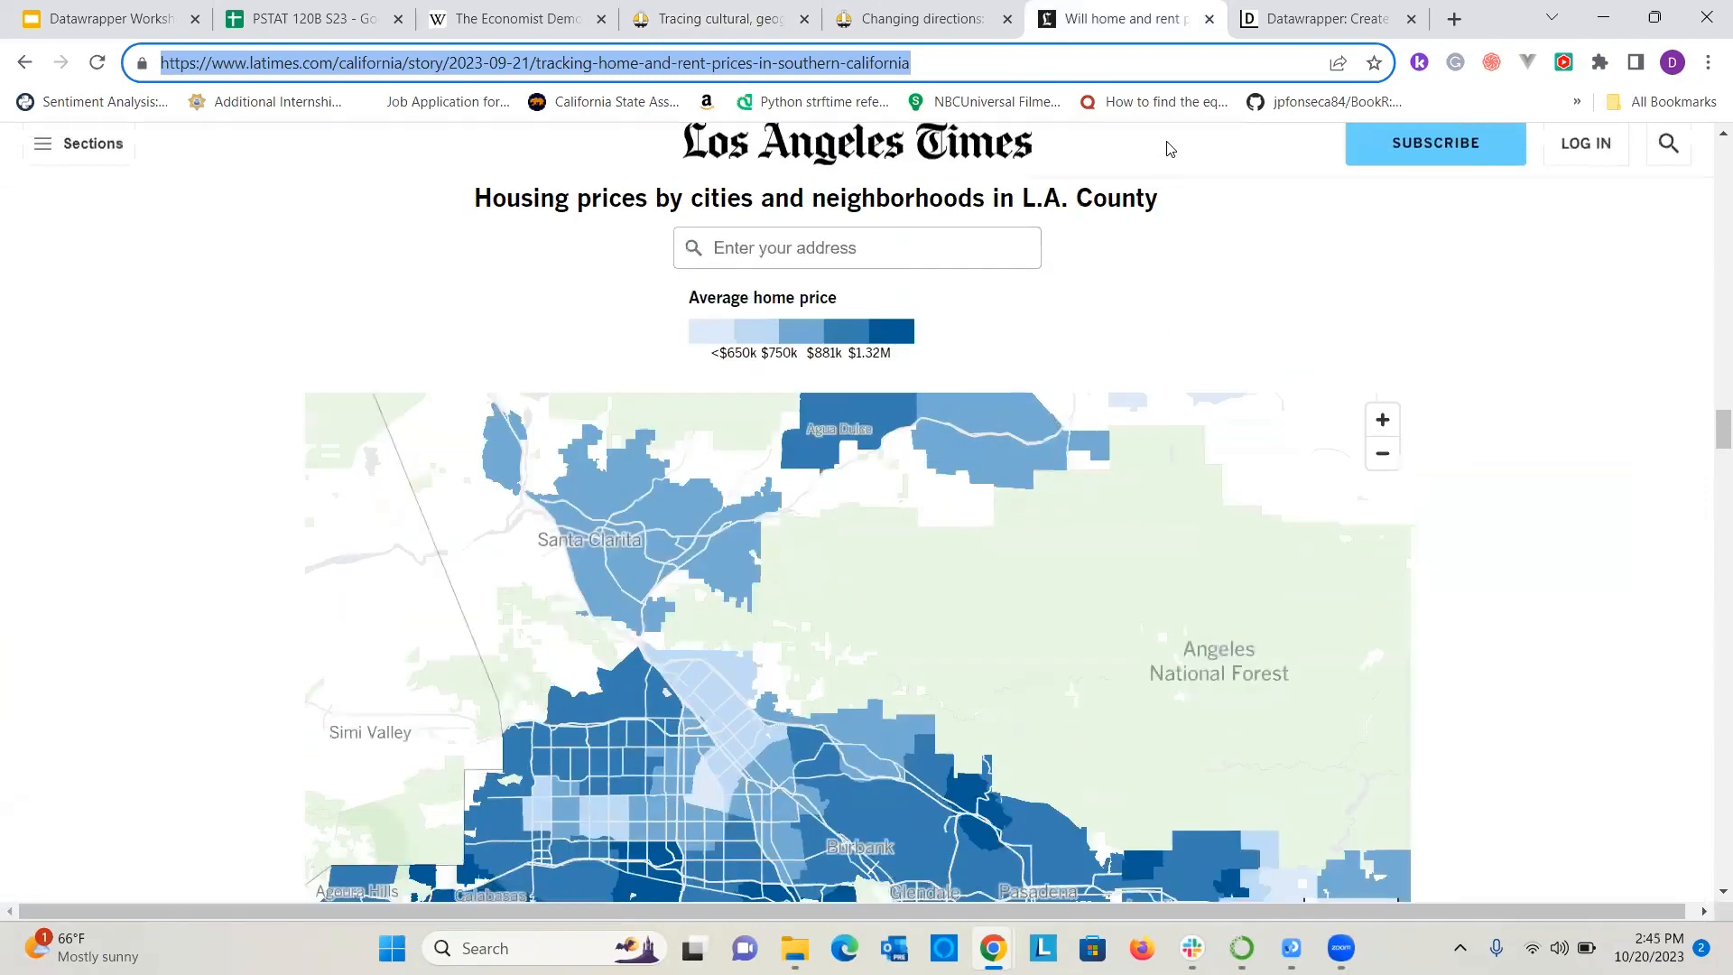
Start creating a new chart from the Datawrapper homepage and place the cursor in the field for copied data.
left_click(1286, 17)
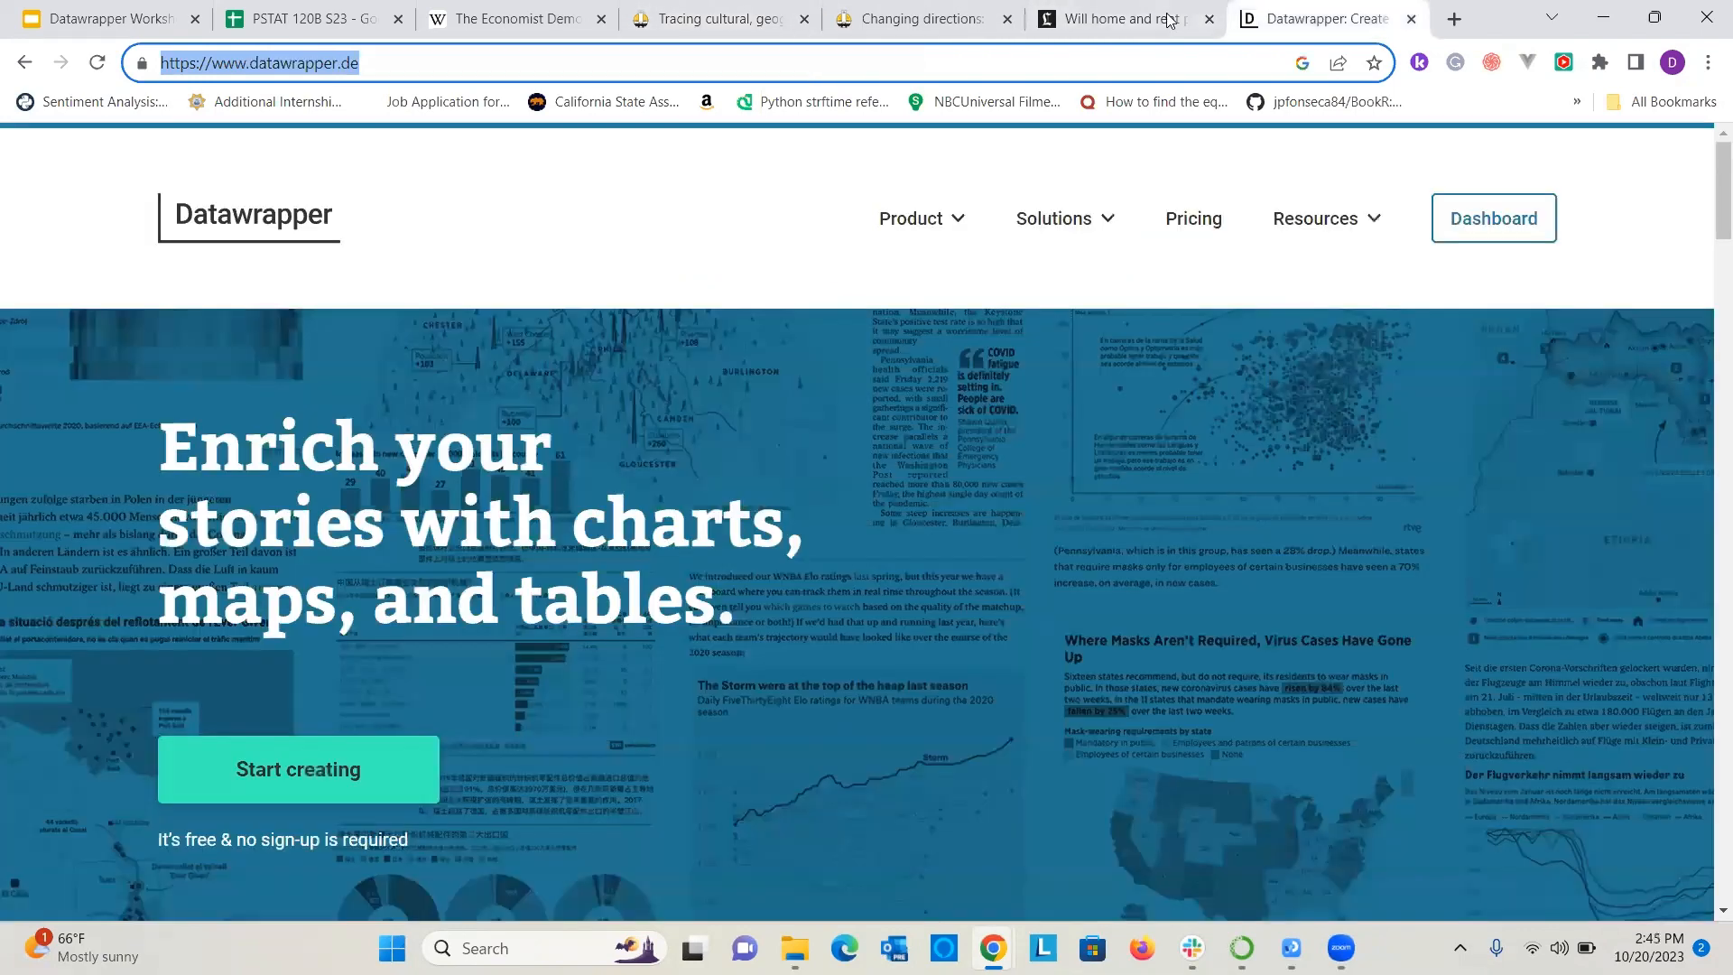
left_click(364, 794)
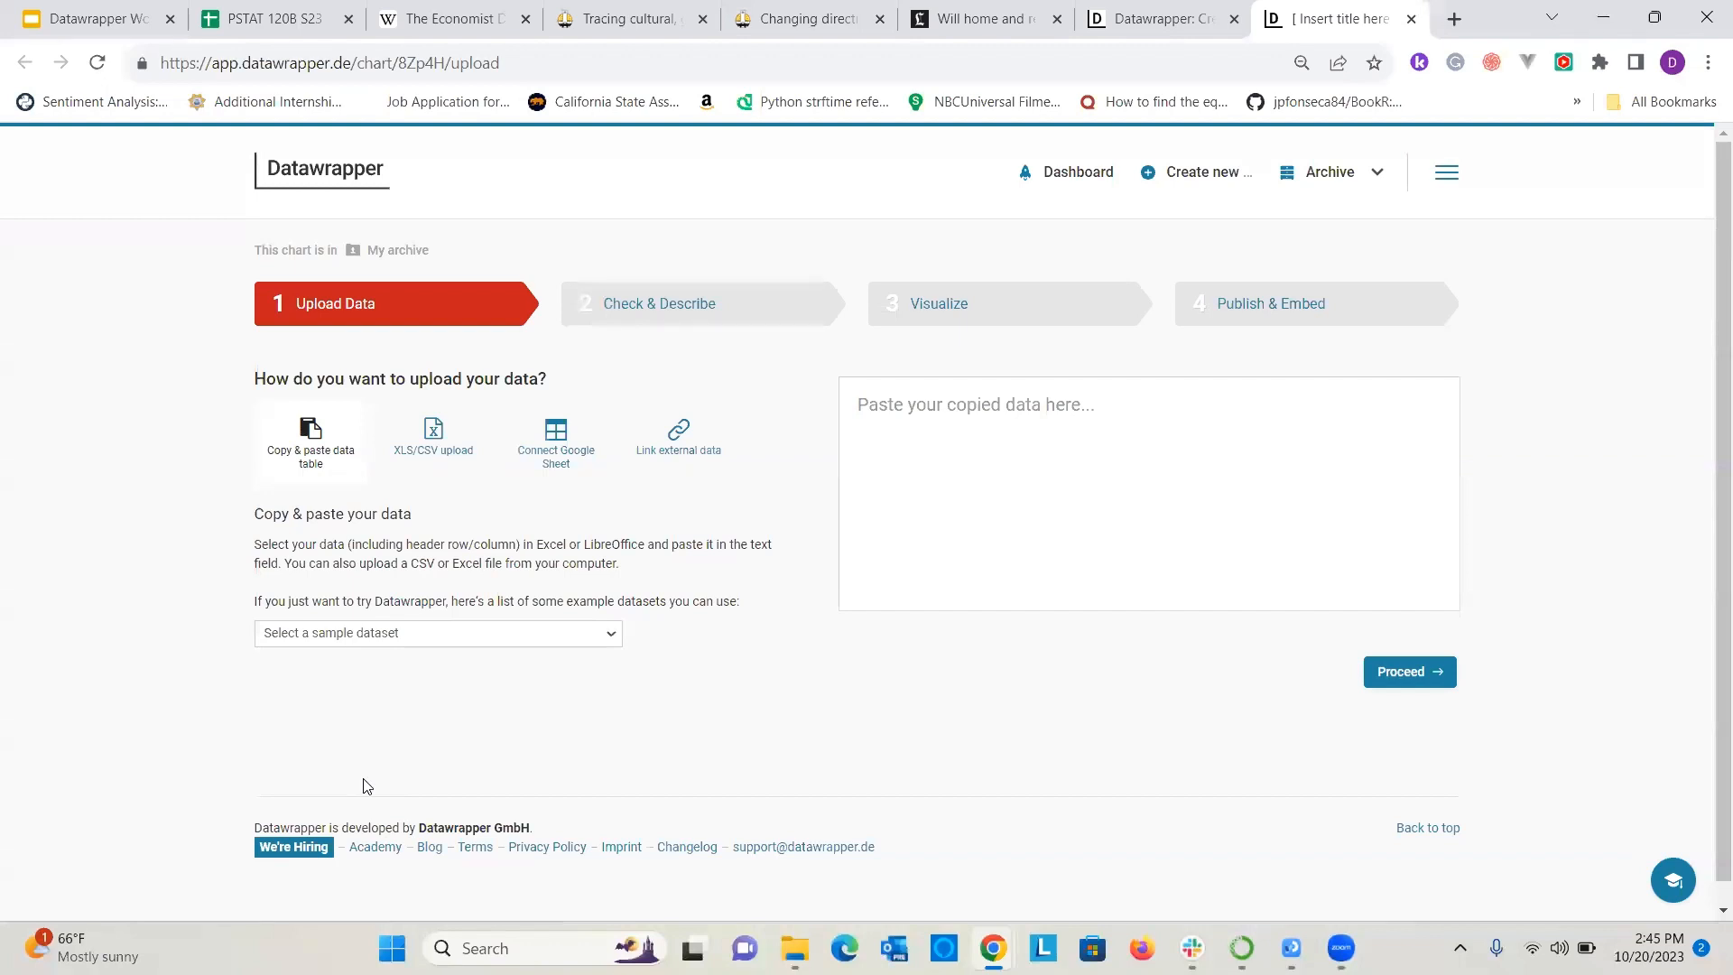
left_click(1200, 176)
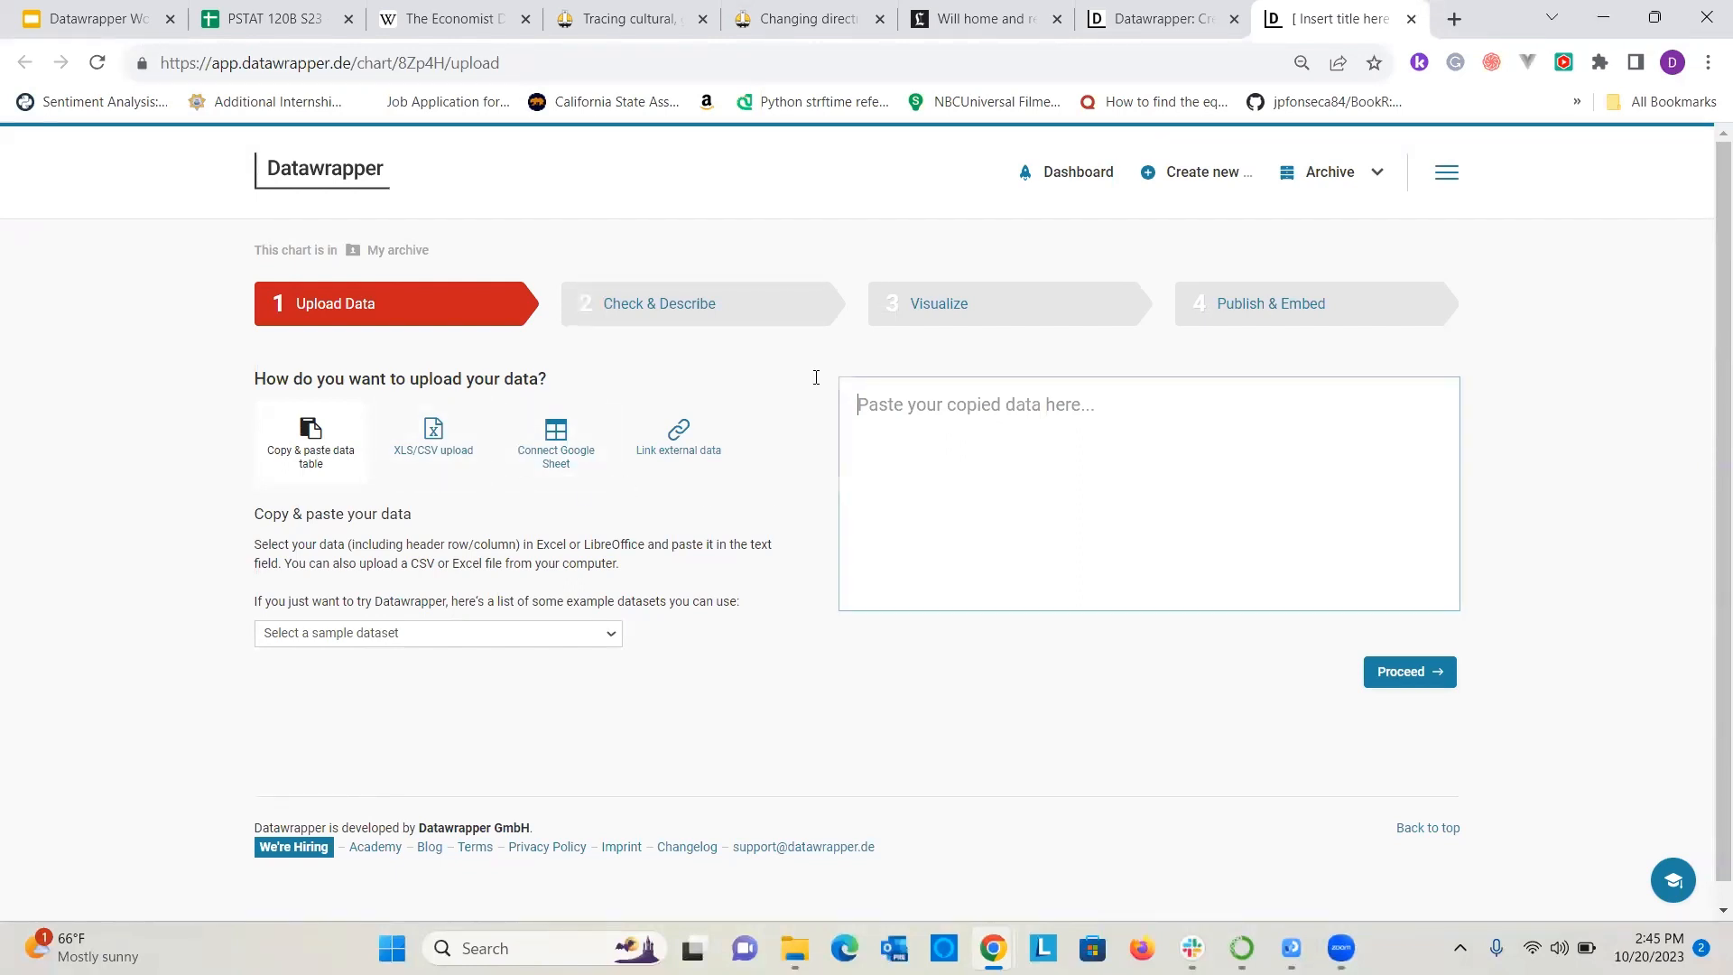
Examine the XLS/CSV upload and external data link options for supplying the chart data.
left_click(437, 438)
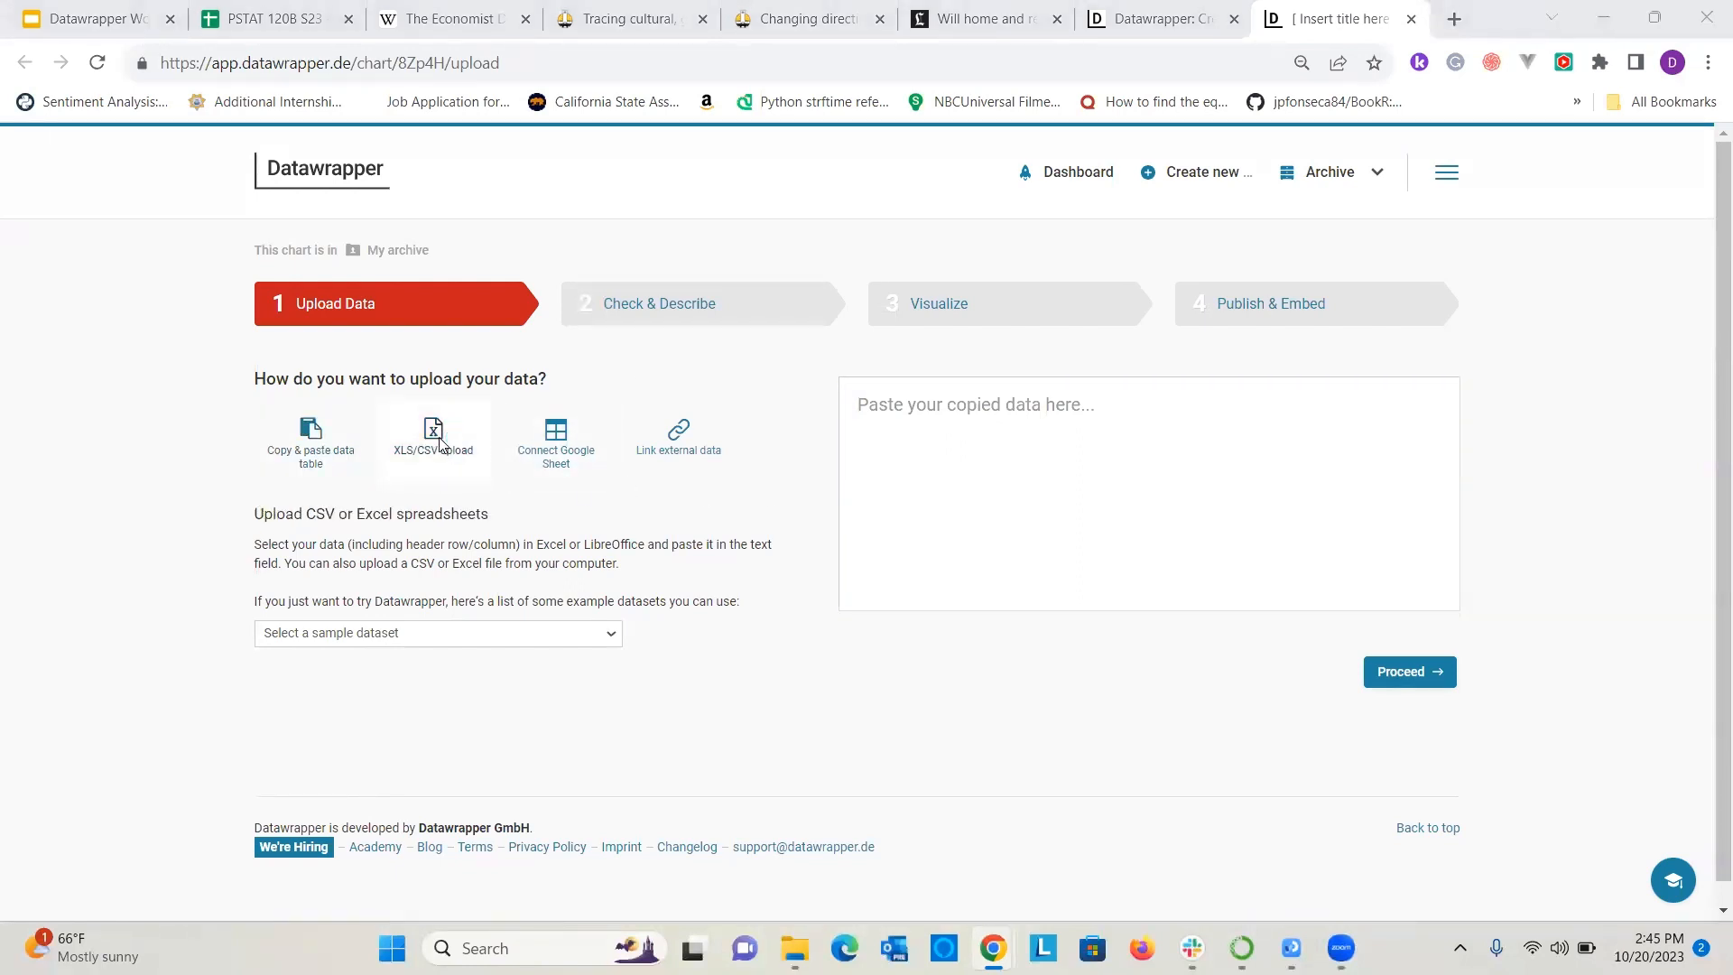
left_click(440, 440)
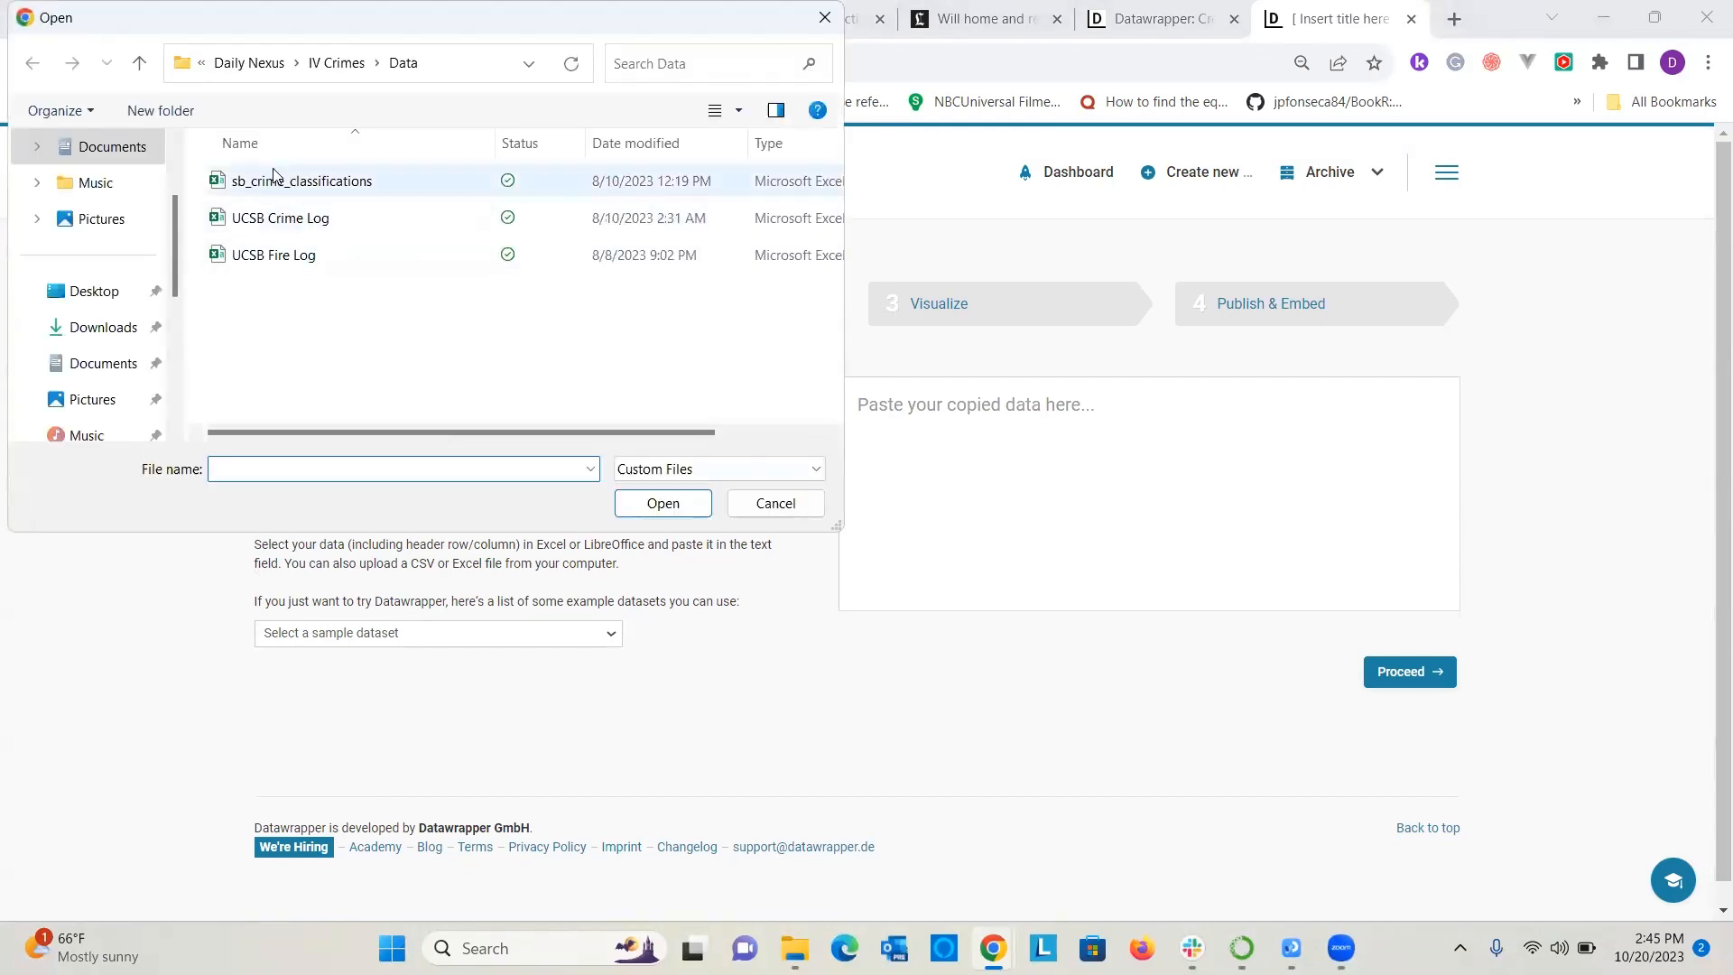
left_click(829, 20)
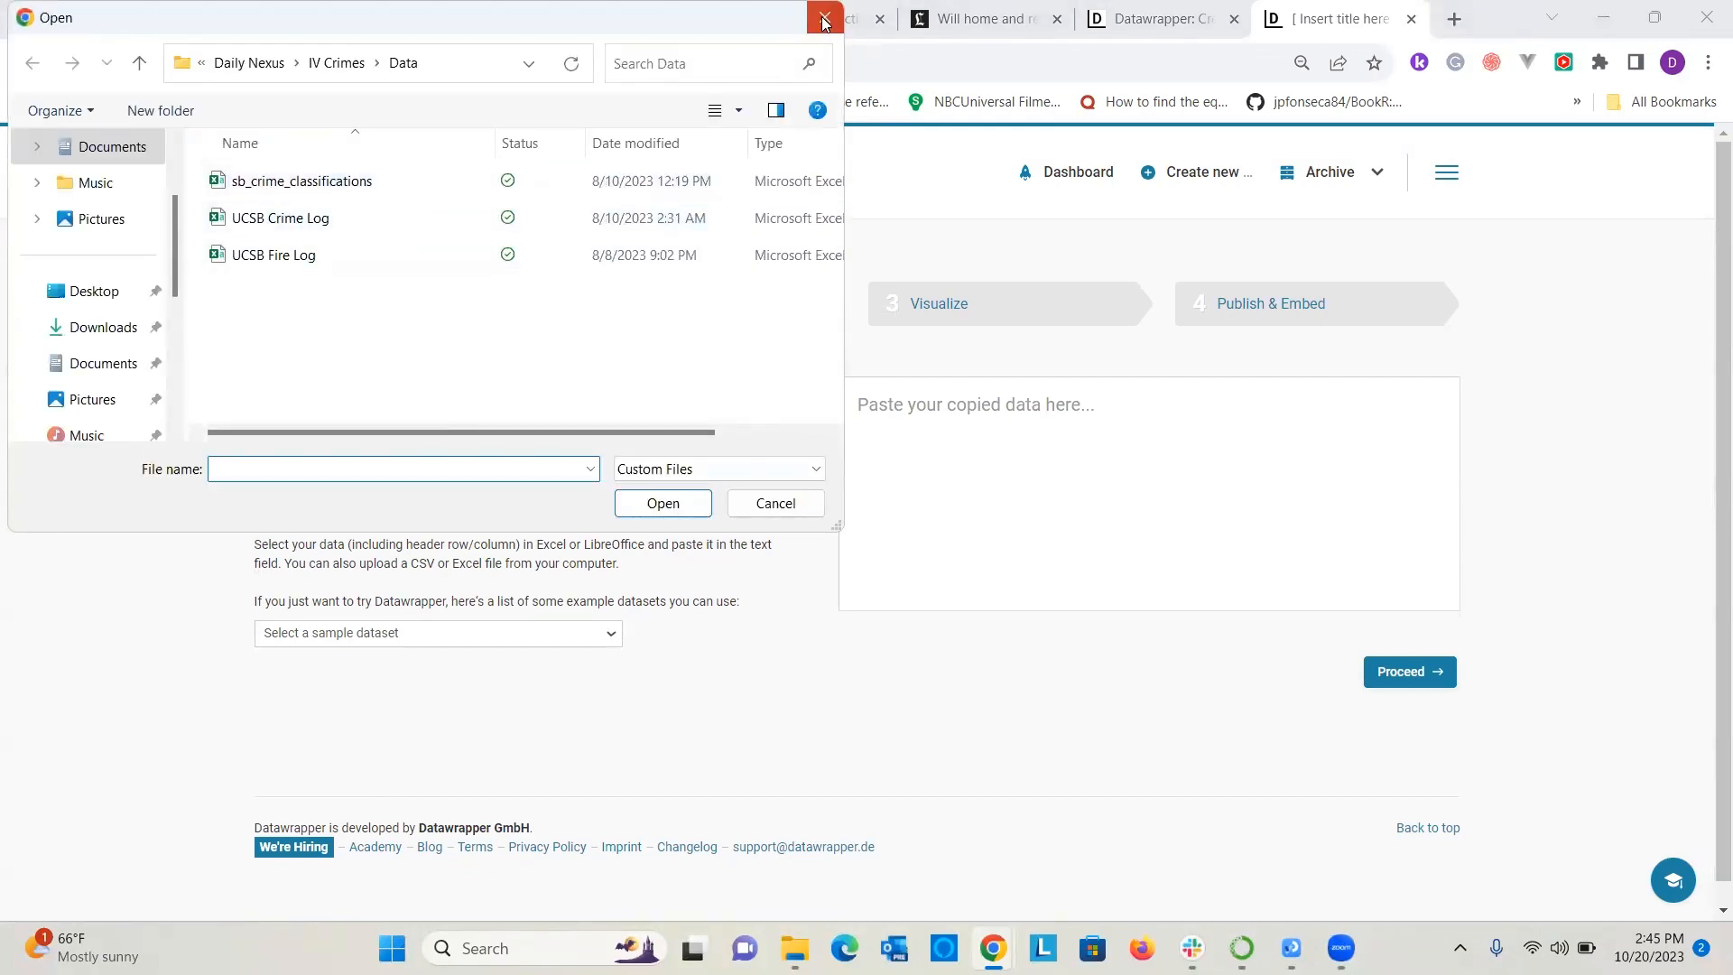
left_click(659, 451)
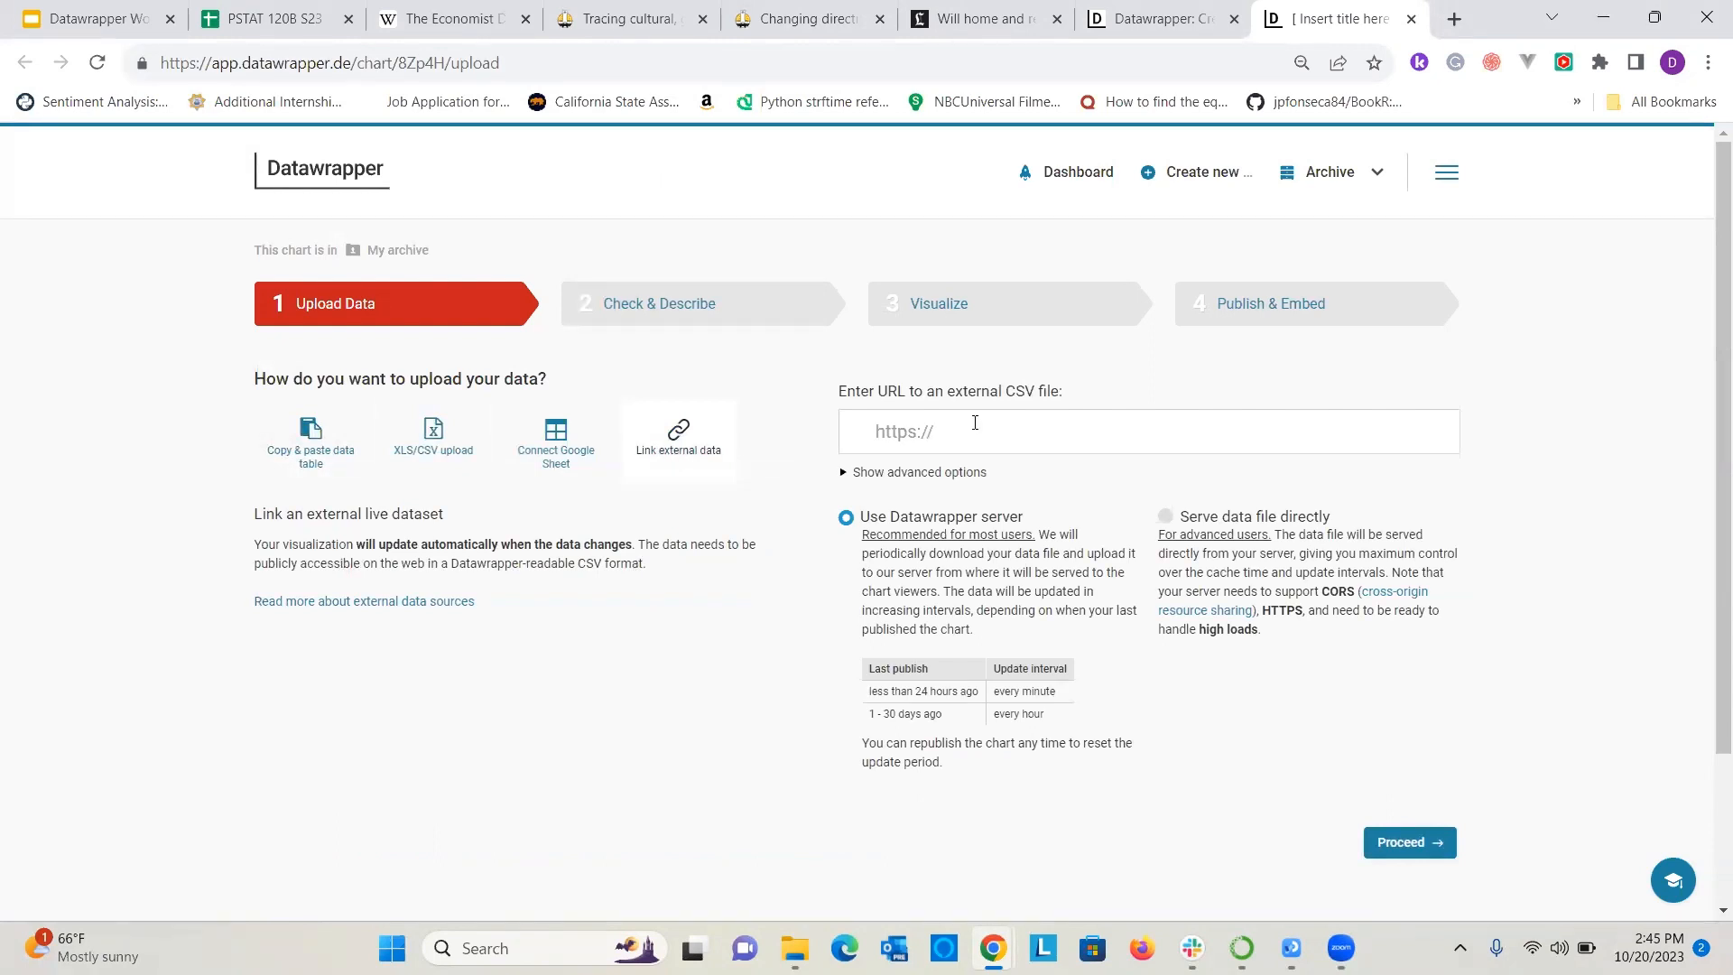
Connect the PSTAT 120B S23 Google Sheet as the data source through its web address and proceed to the data check.
left_click(572, 475)
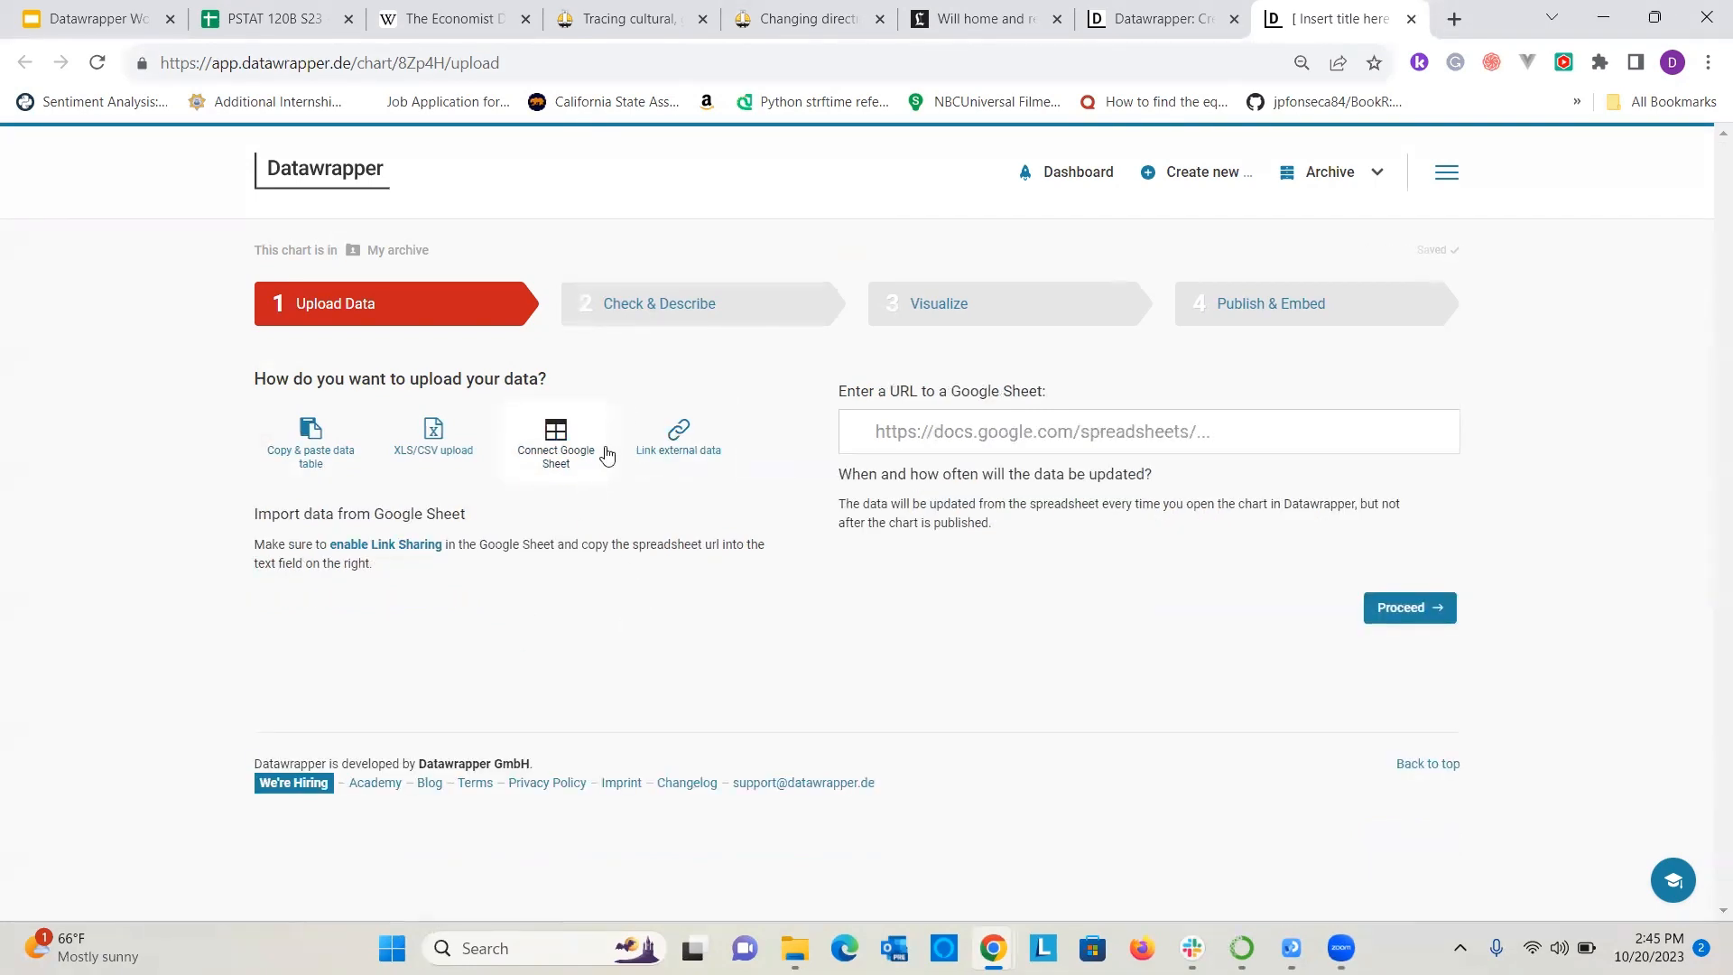
left_click(266, 18)
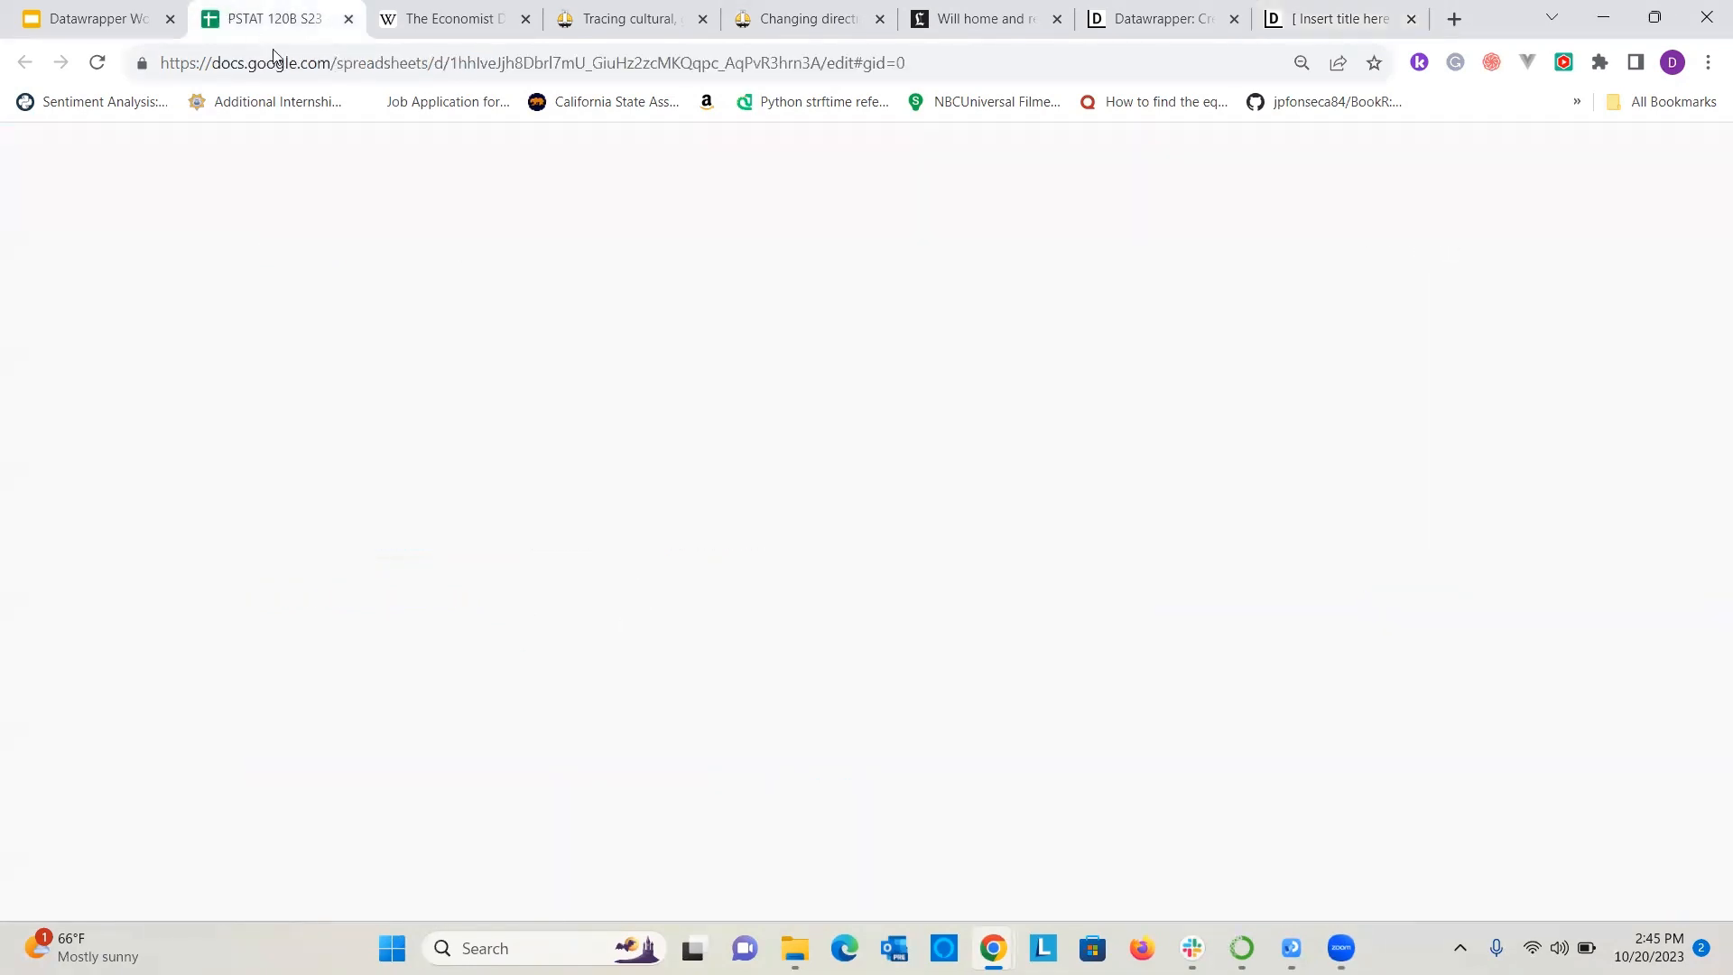
left_click(296, 65)
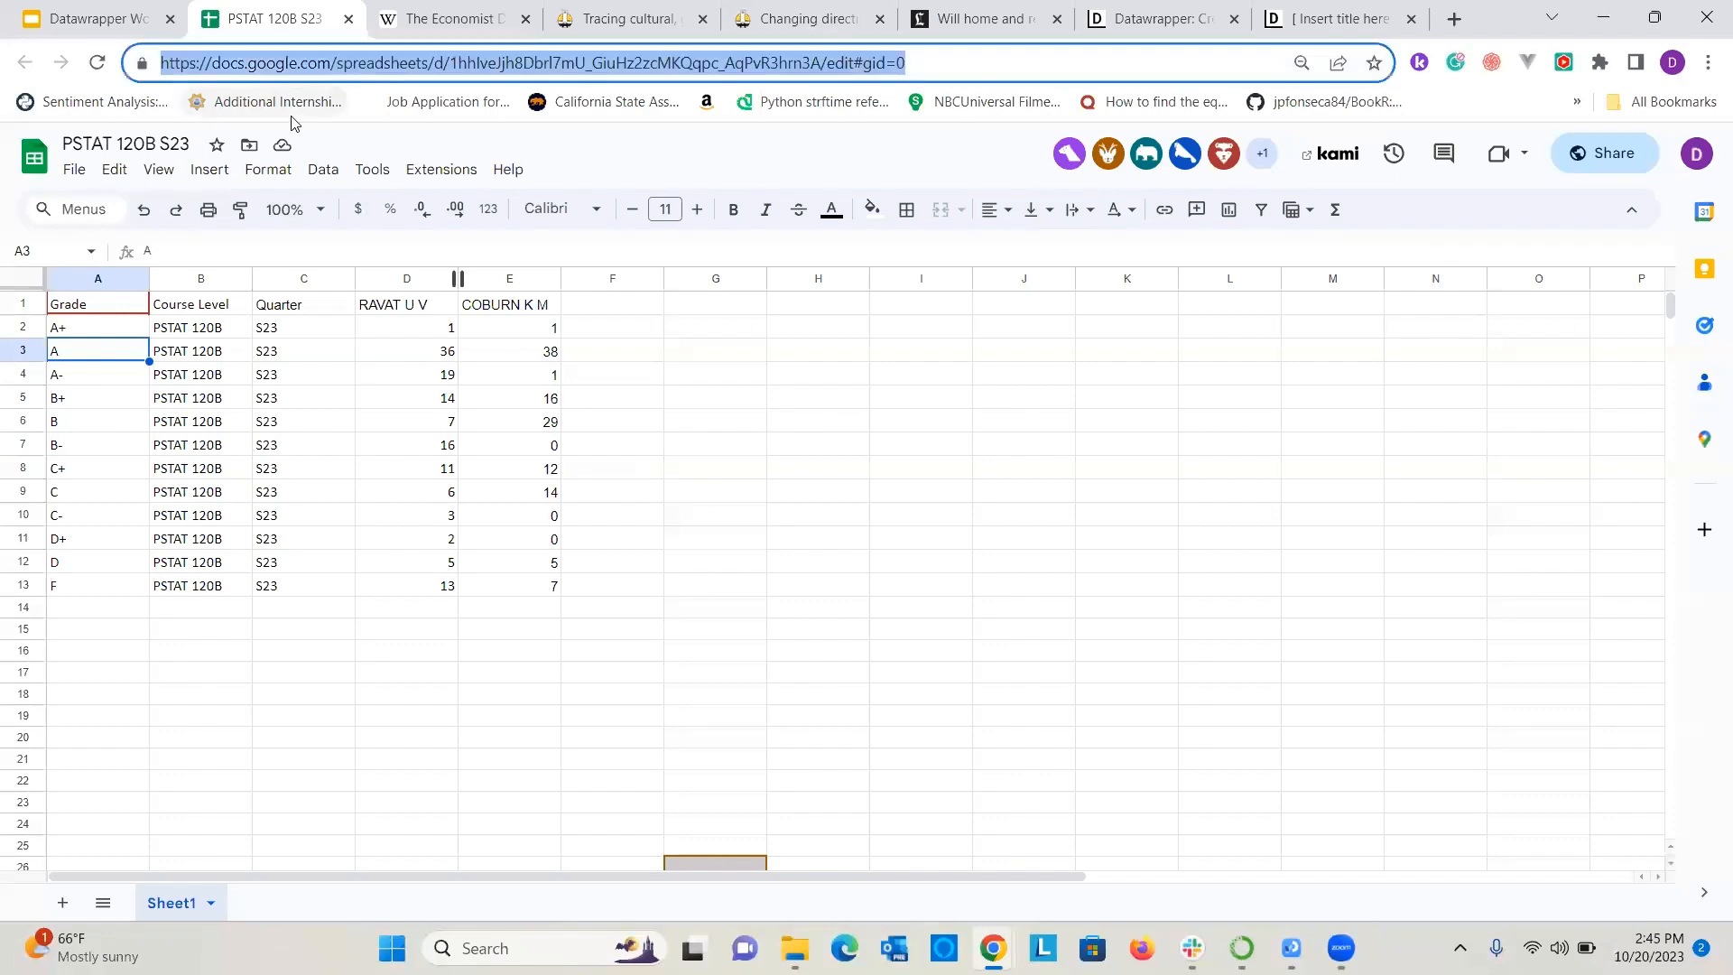
left_click(29, 13)
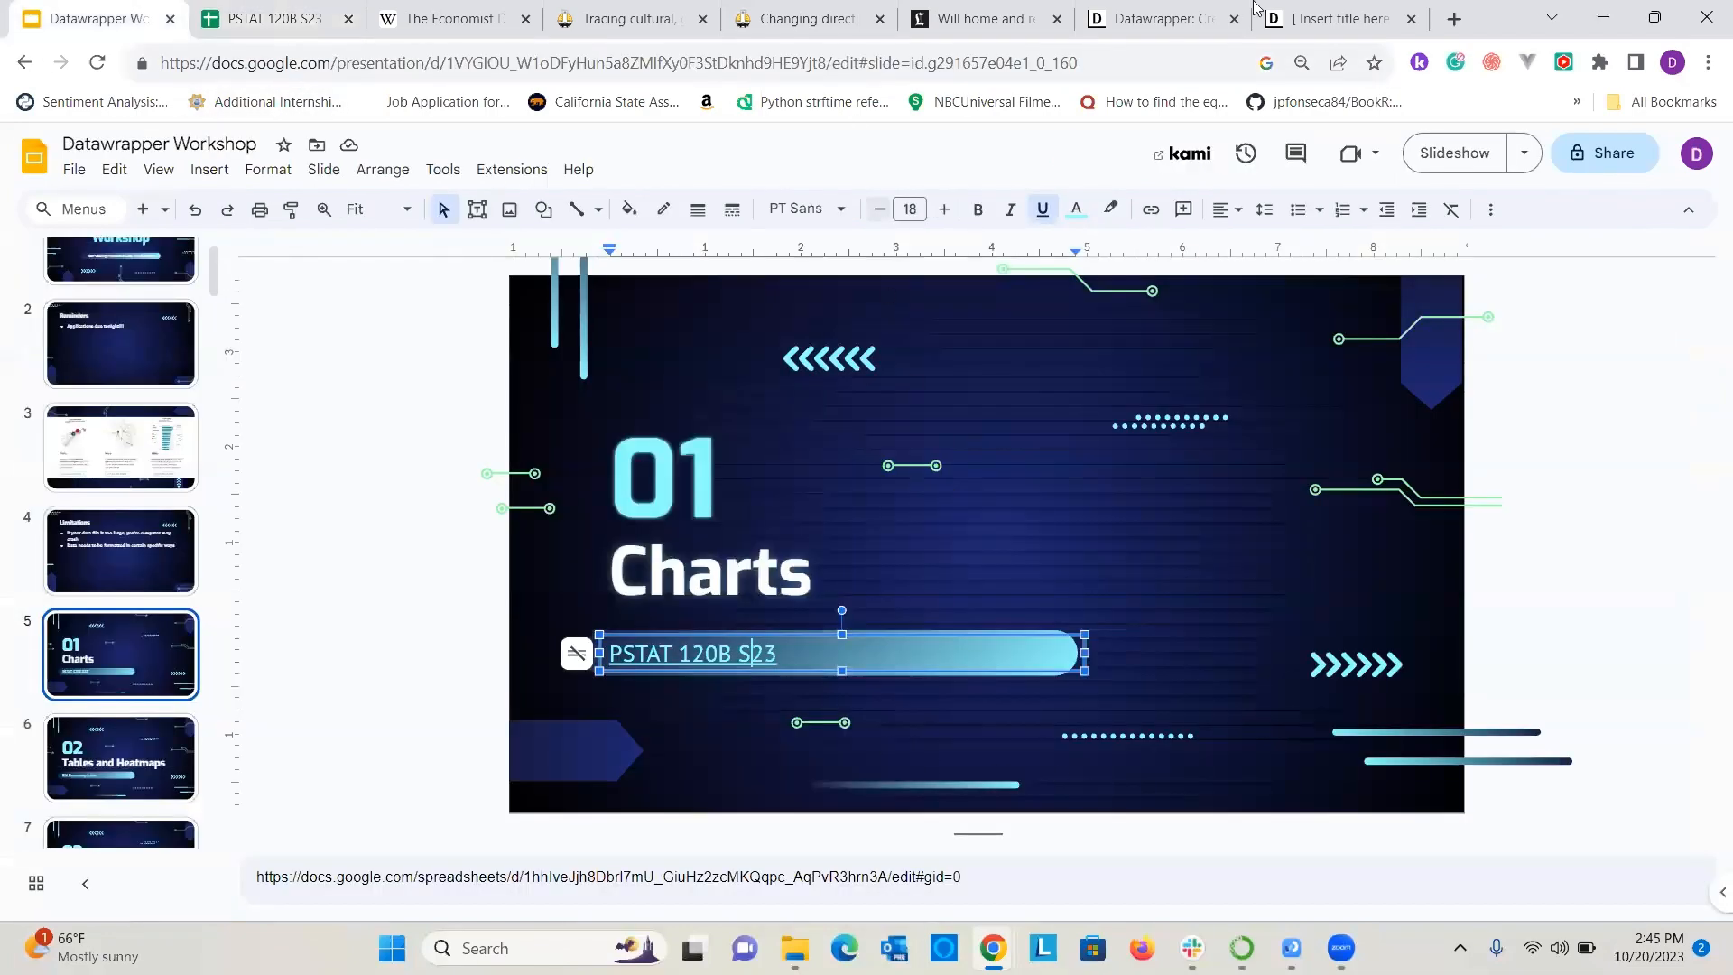
left_click(1322, 18)
left_click(1022, 446)
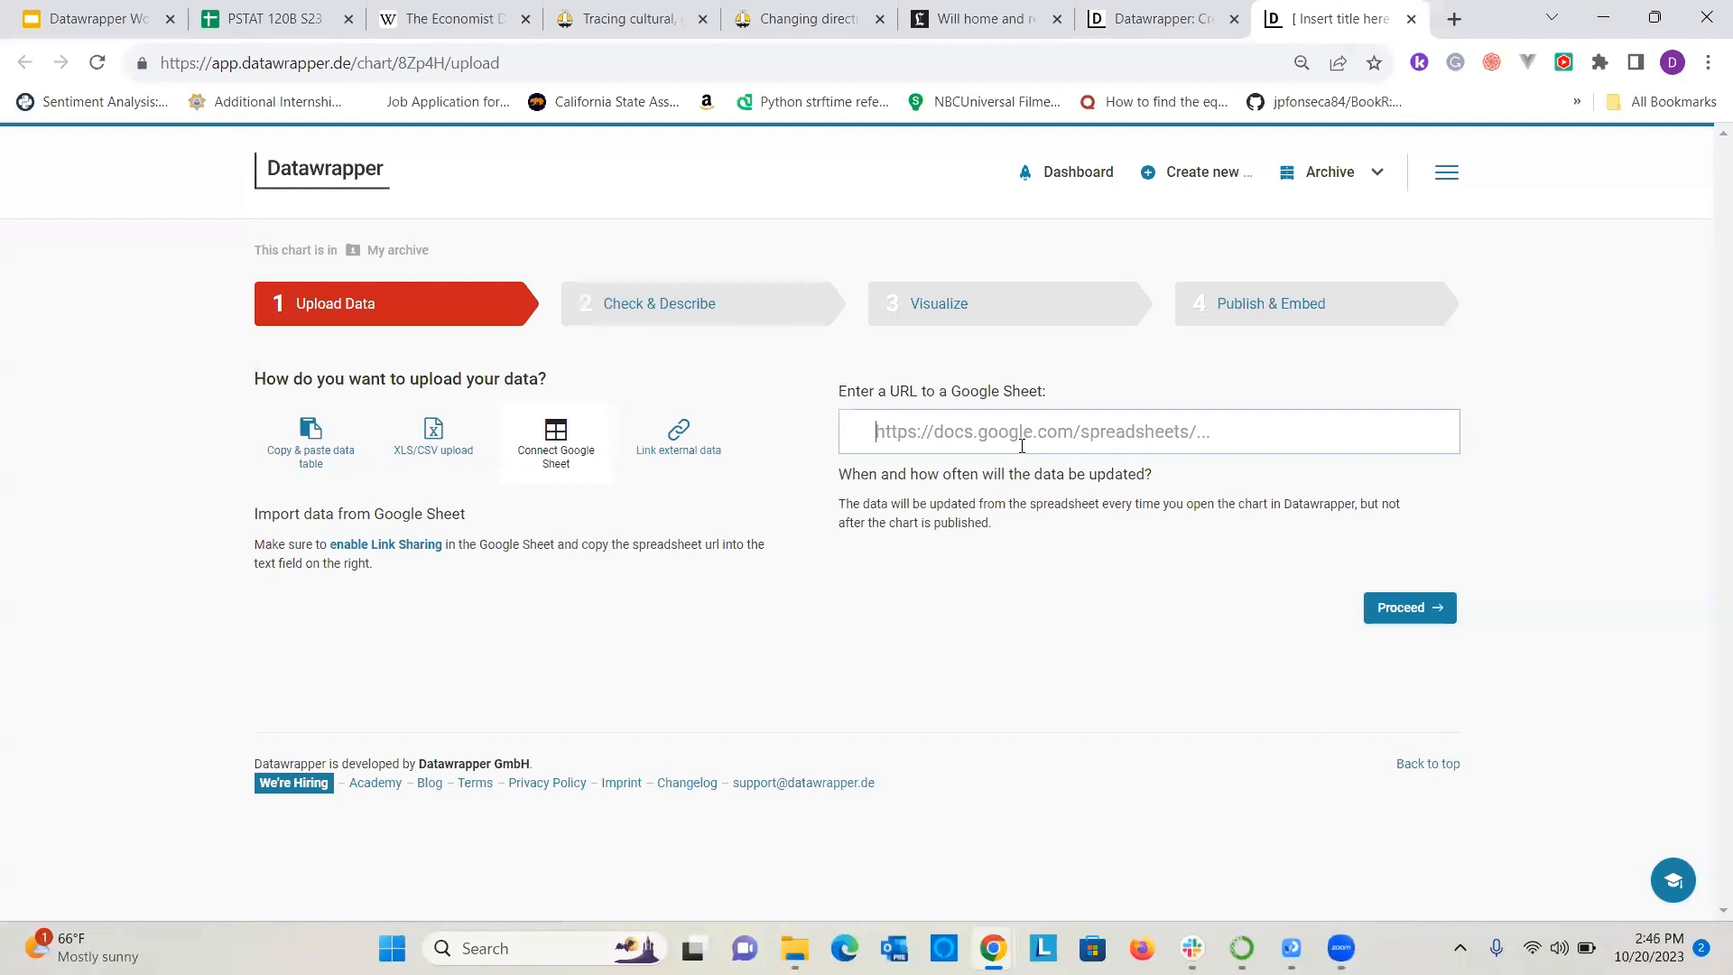
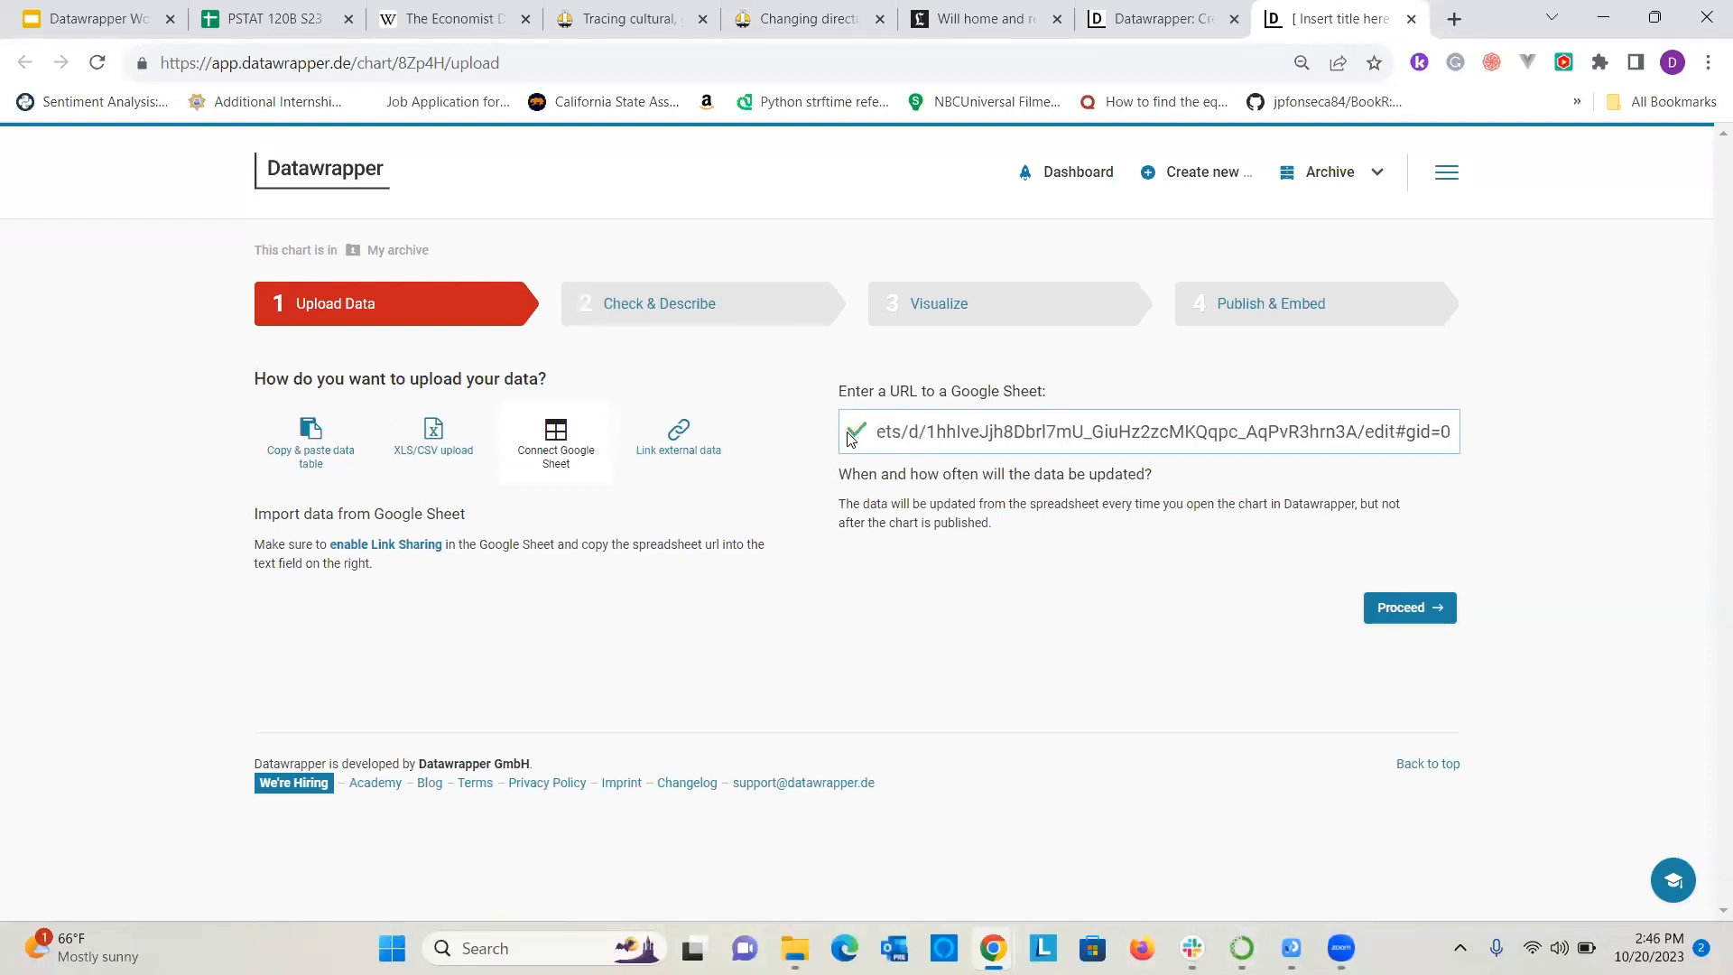
left_click(1422, 610)
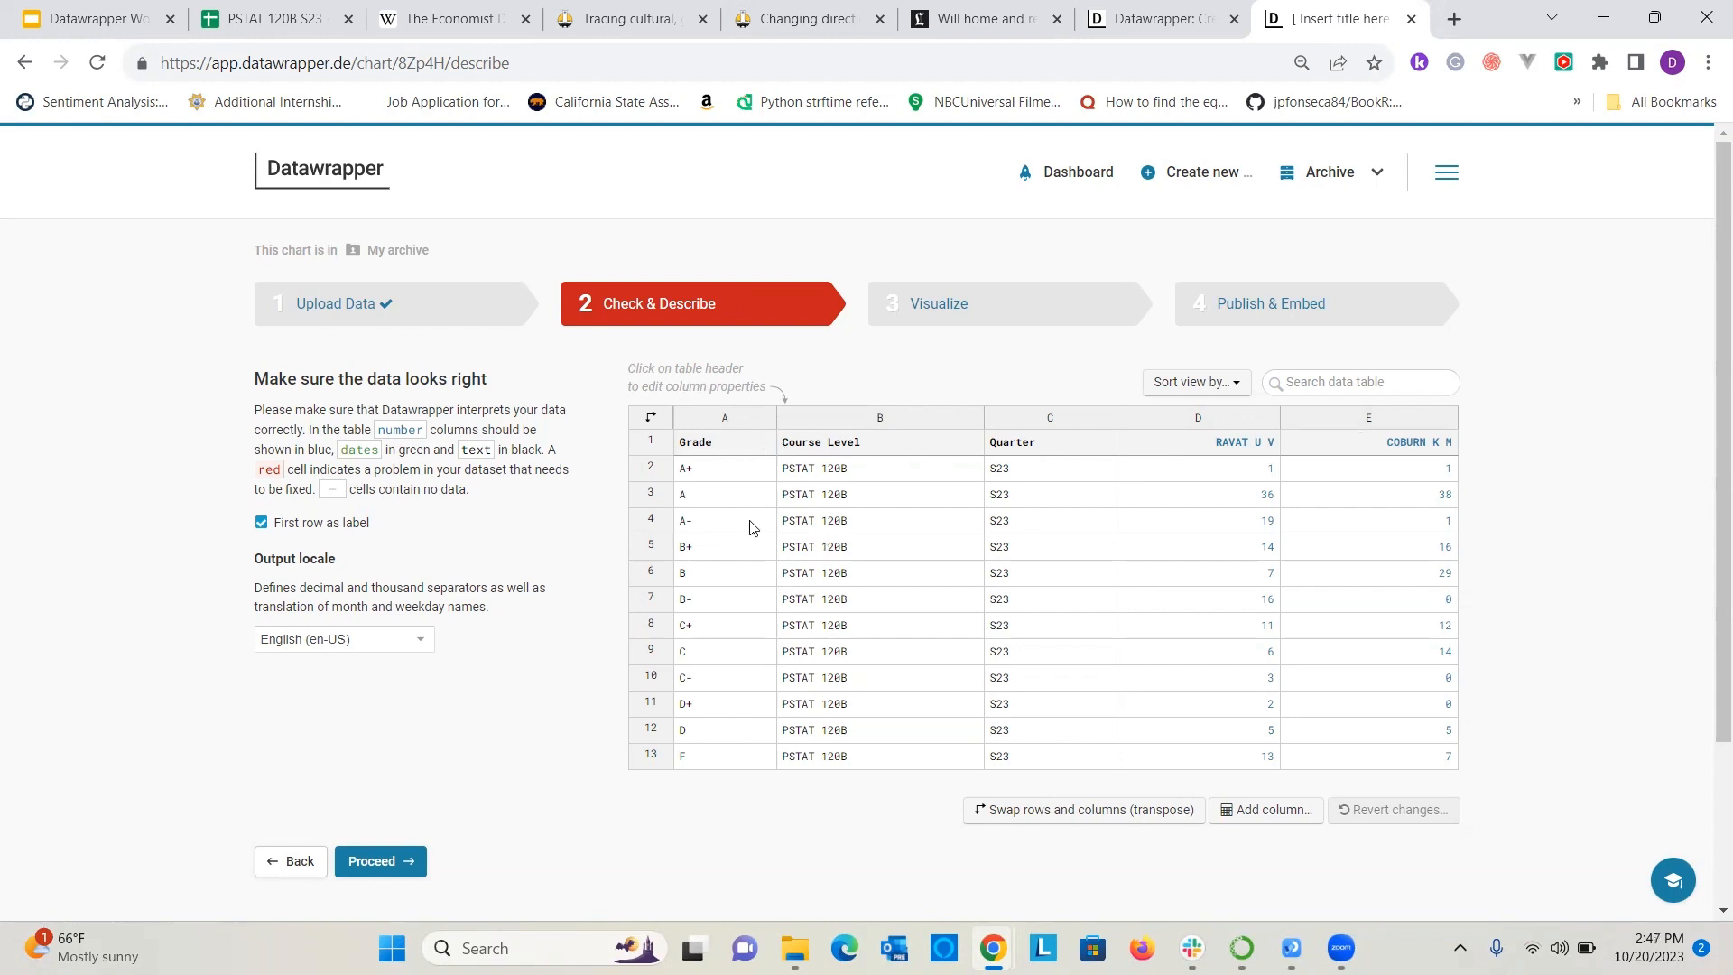
Continue from the data check to the visualization stage and set the chart type to Bar Chart.
left_click(731, 444)
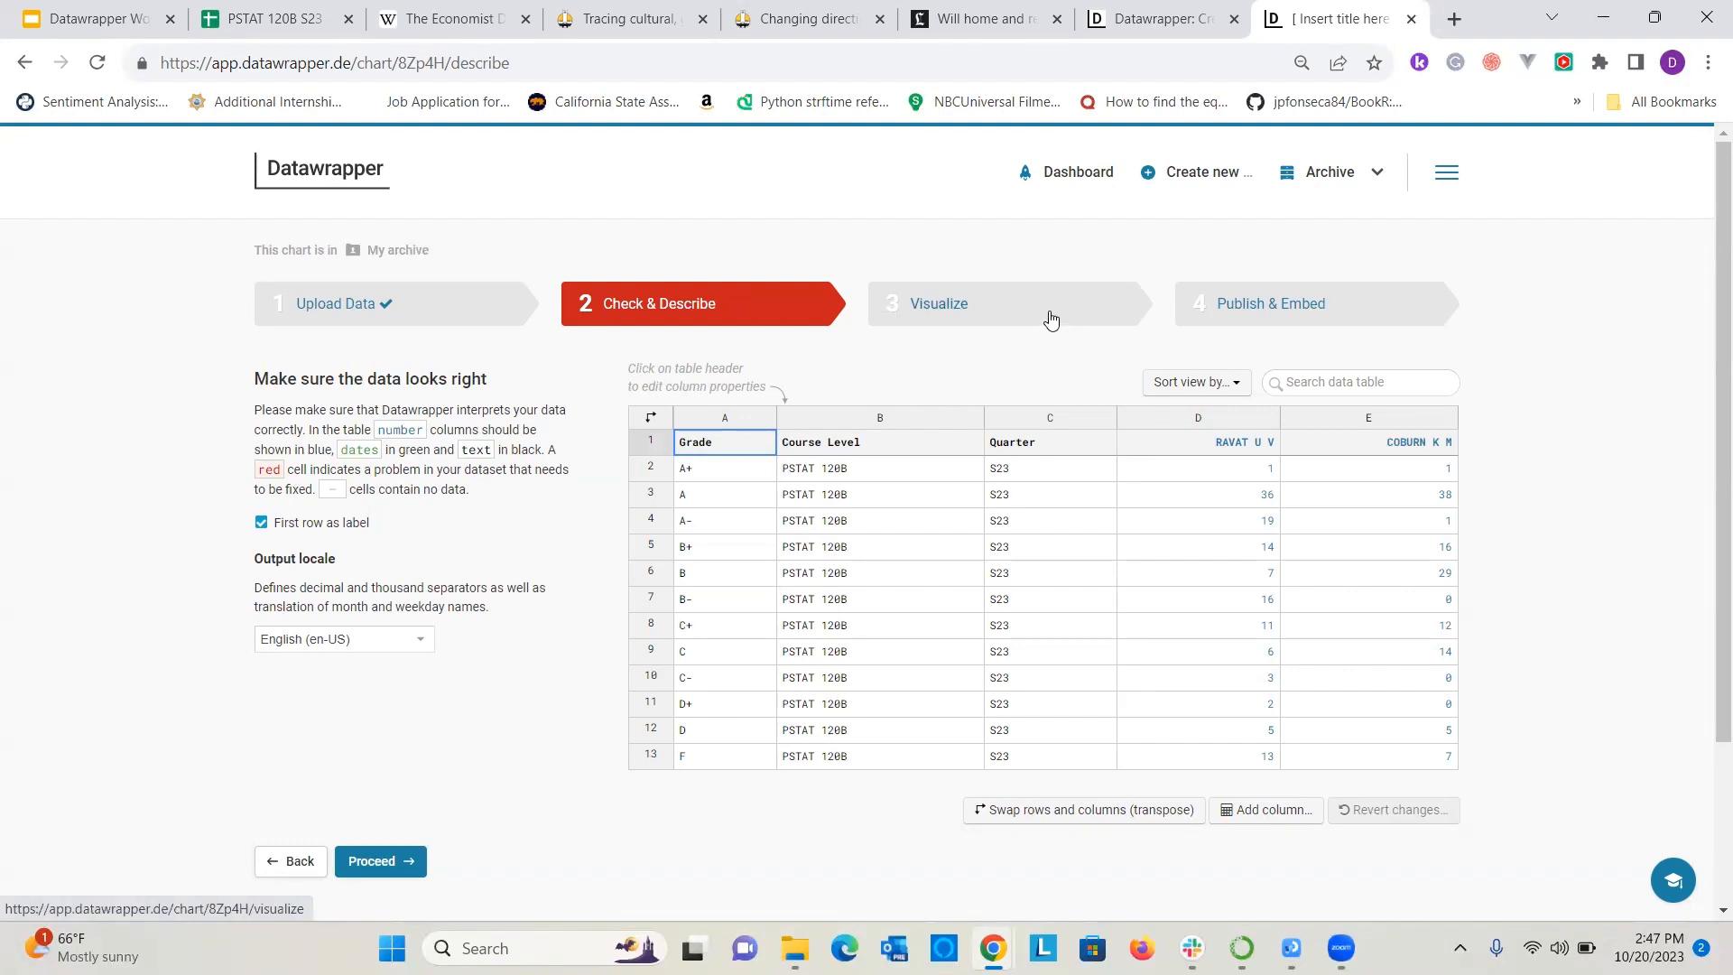
left_click(989, 303)
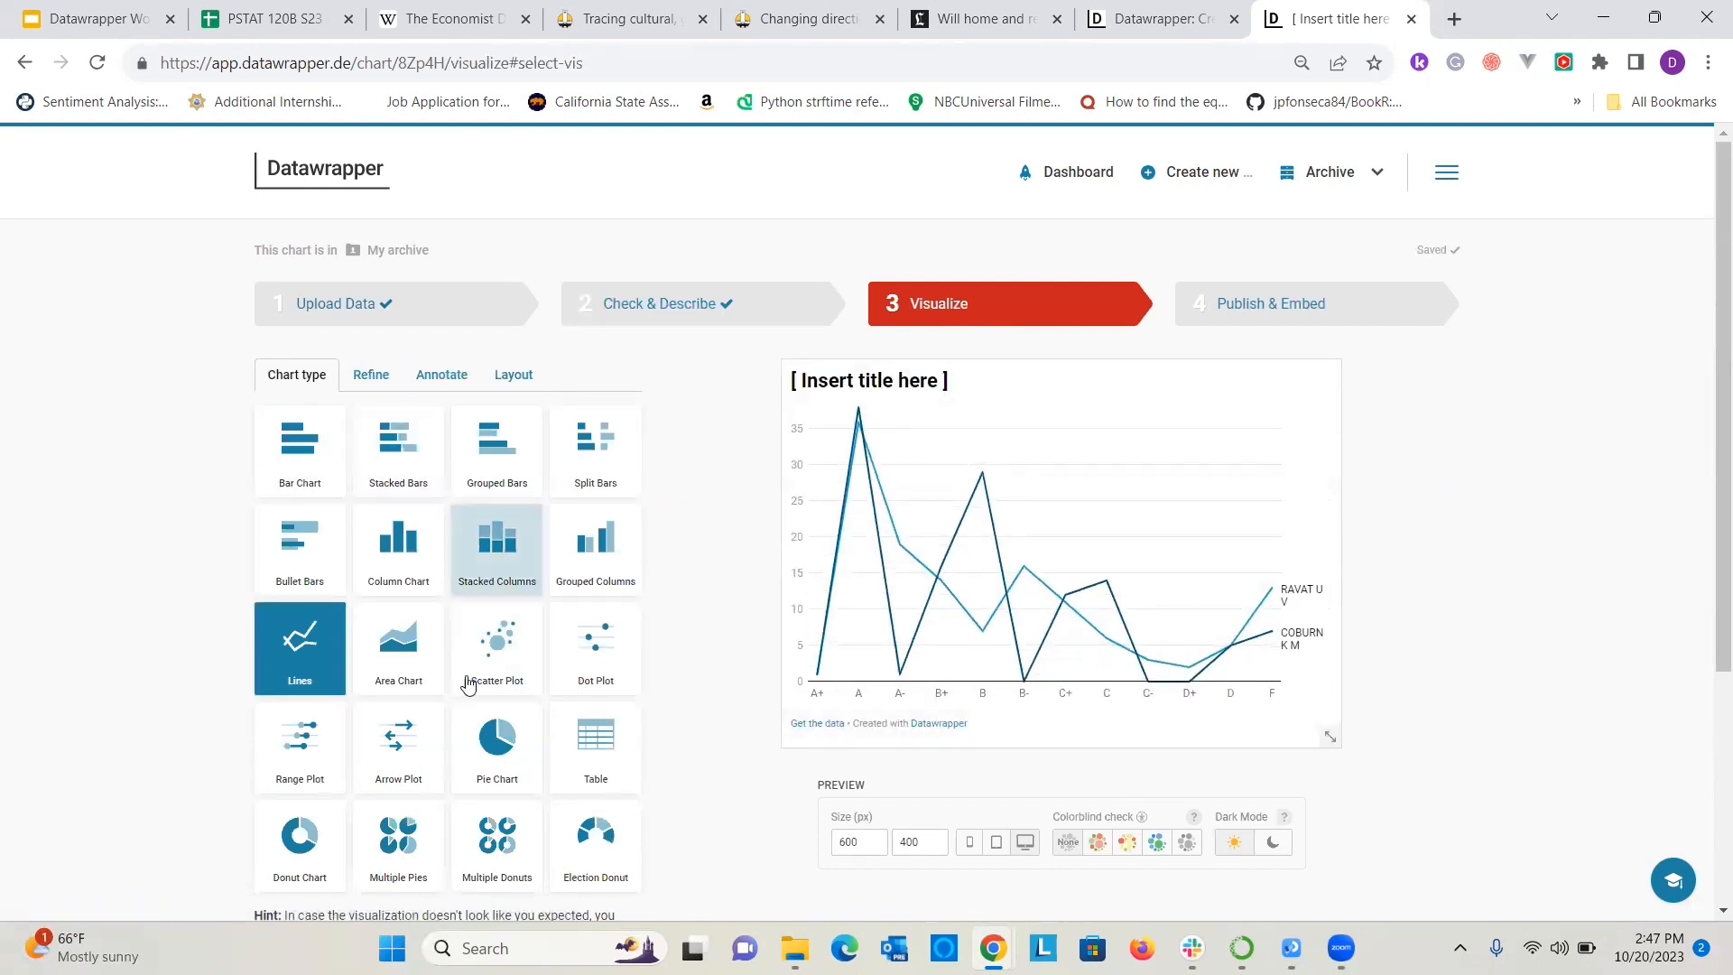
scroll(519, 589, "down", 3)
scroll(521, 589, "up", 3)
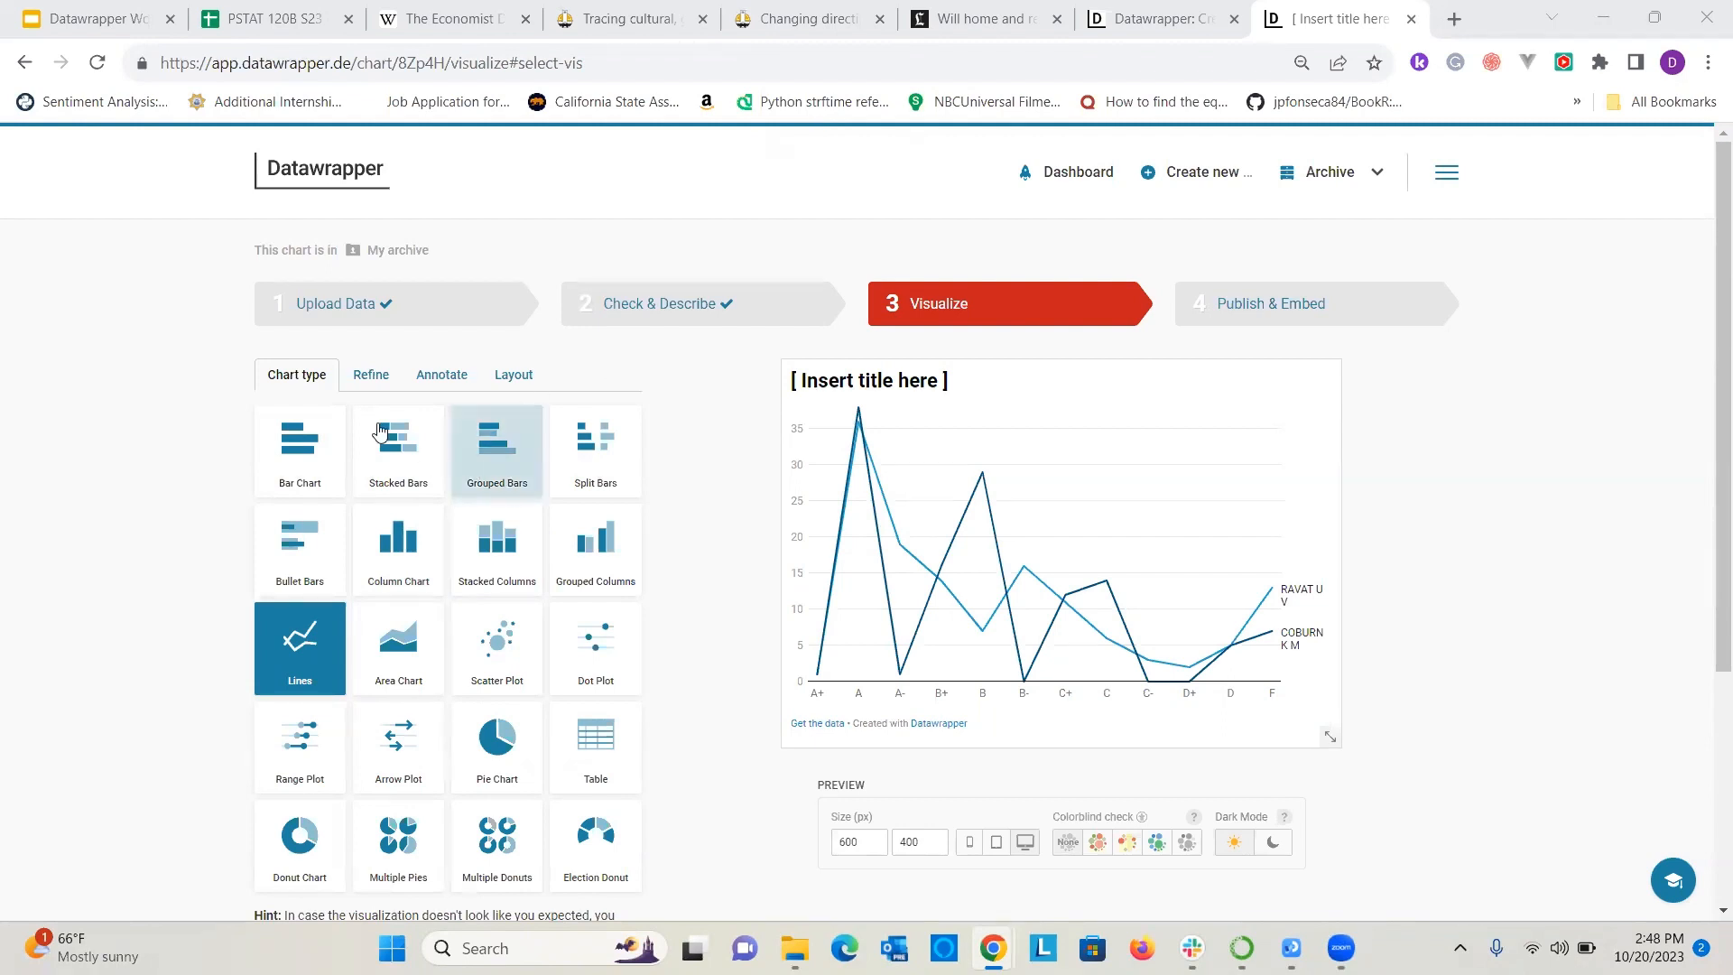
left_click(305, 450)
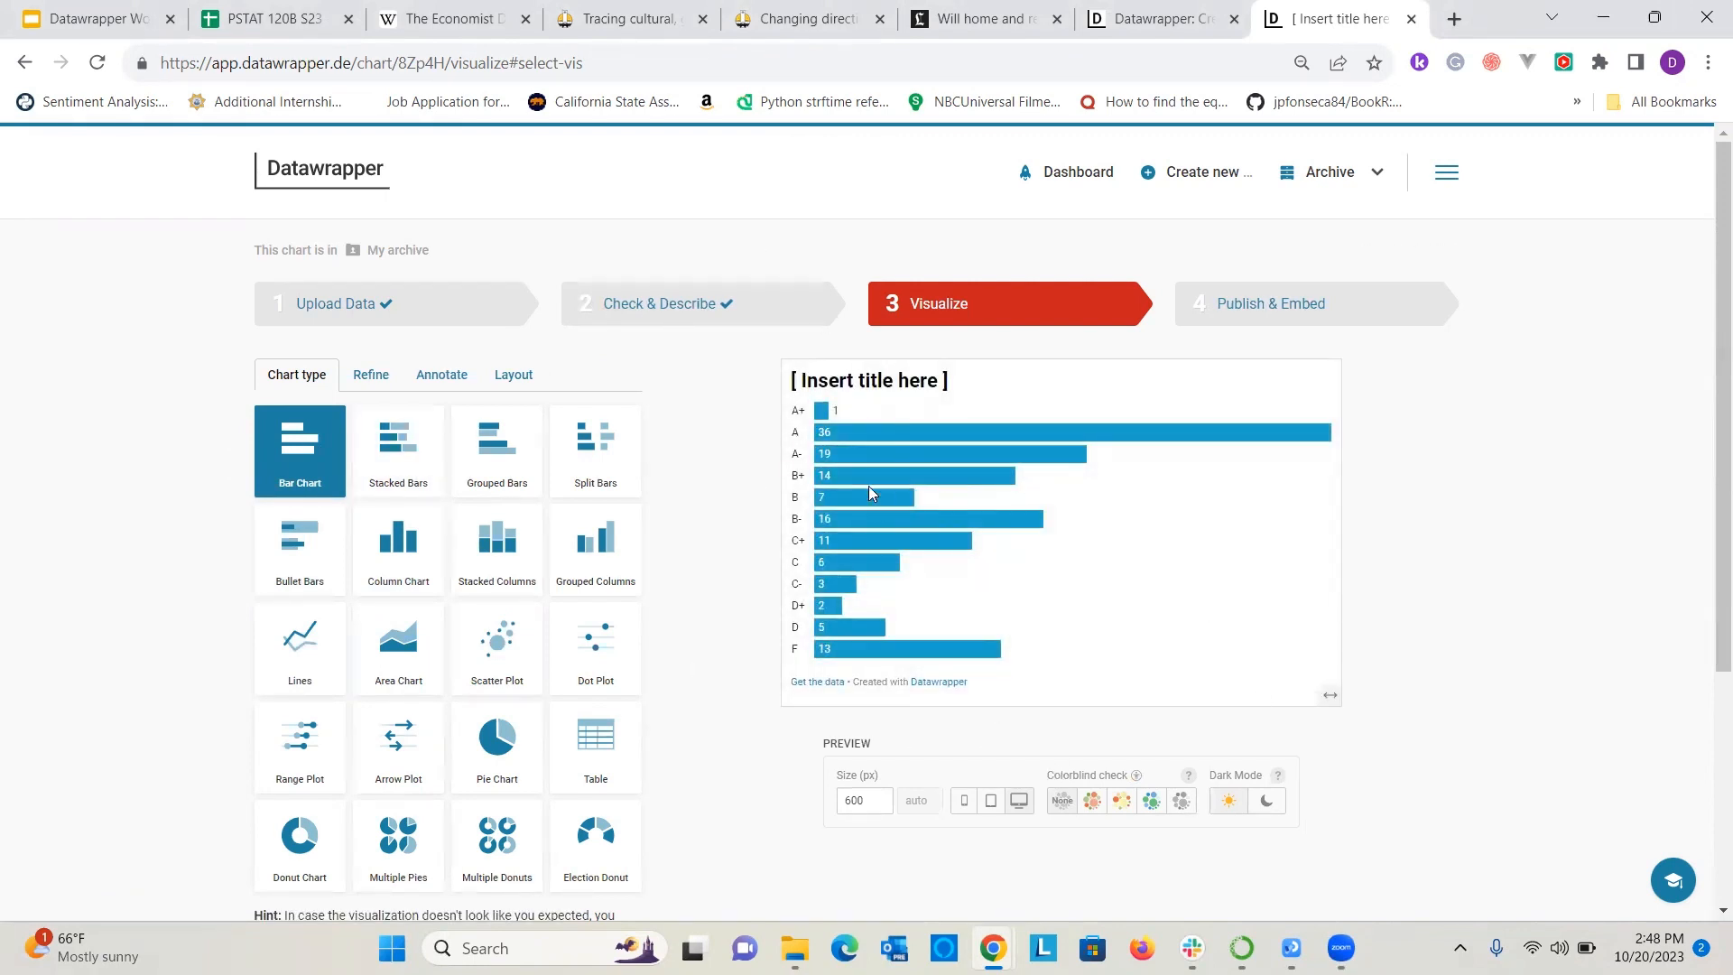
Set the bars to use the second instructor's grade counts, from column E of the data.
scroll(630, 484, "down", 3)
scroll(656, 526, "up", 3)
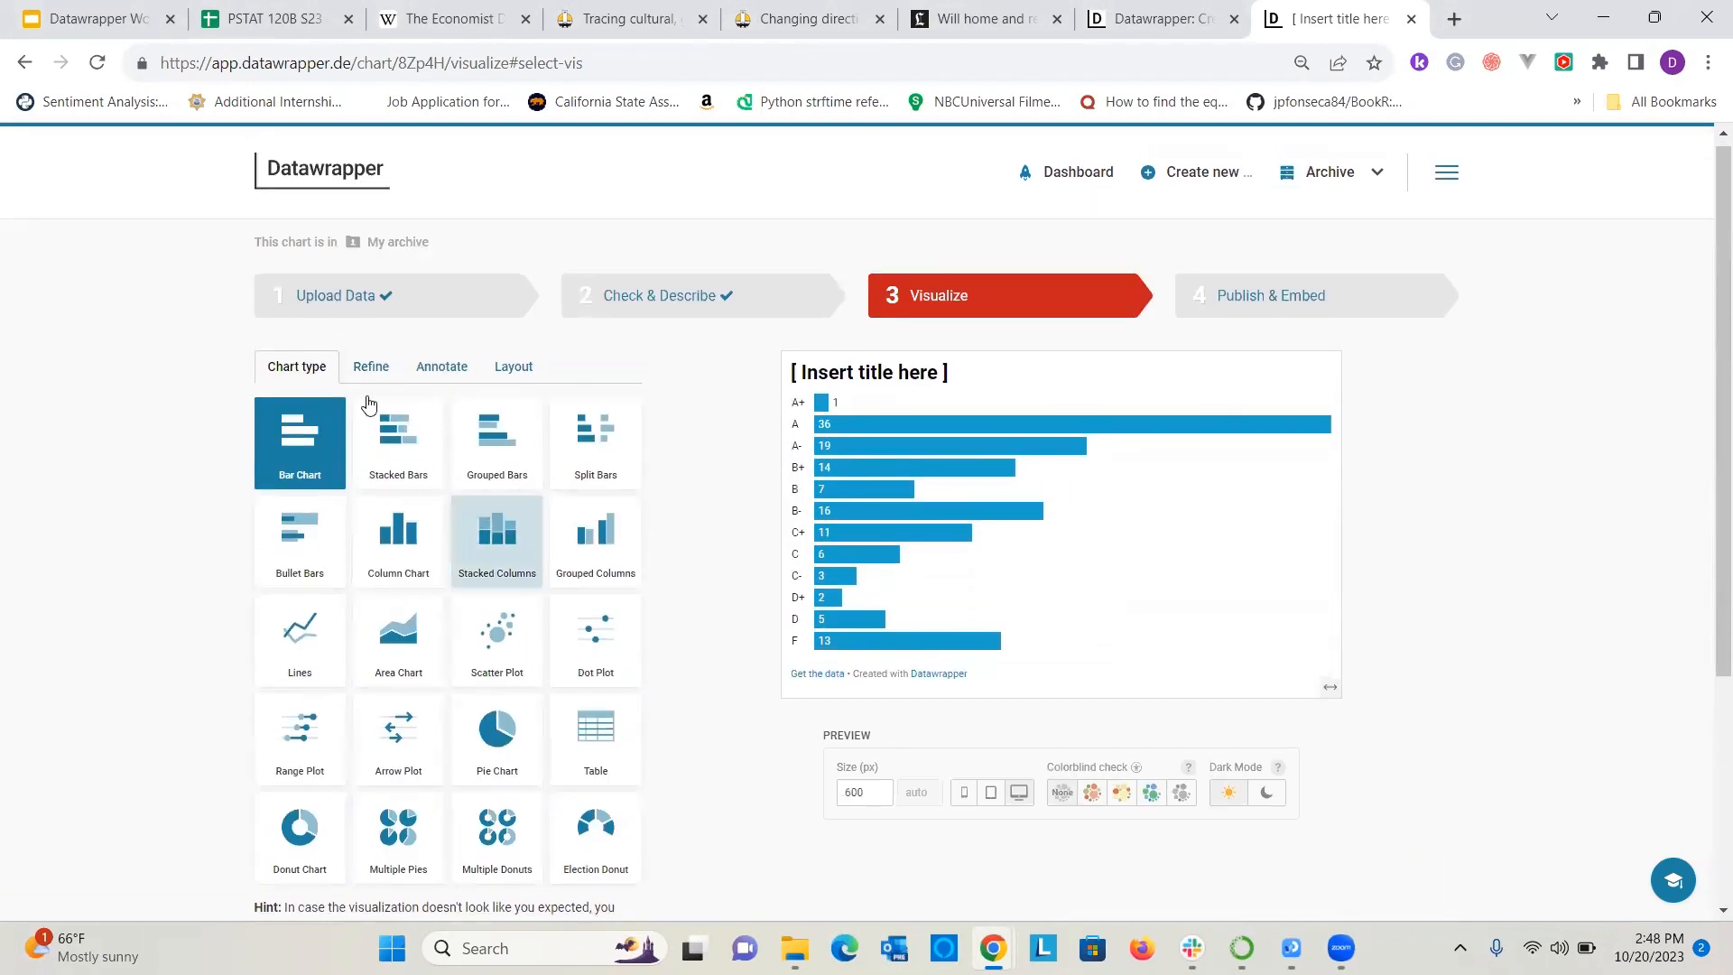
left_click(370, 366)
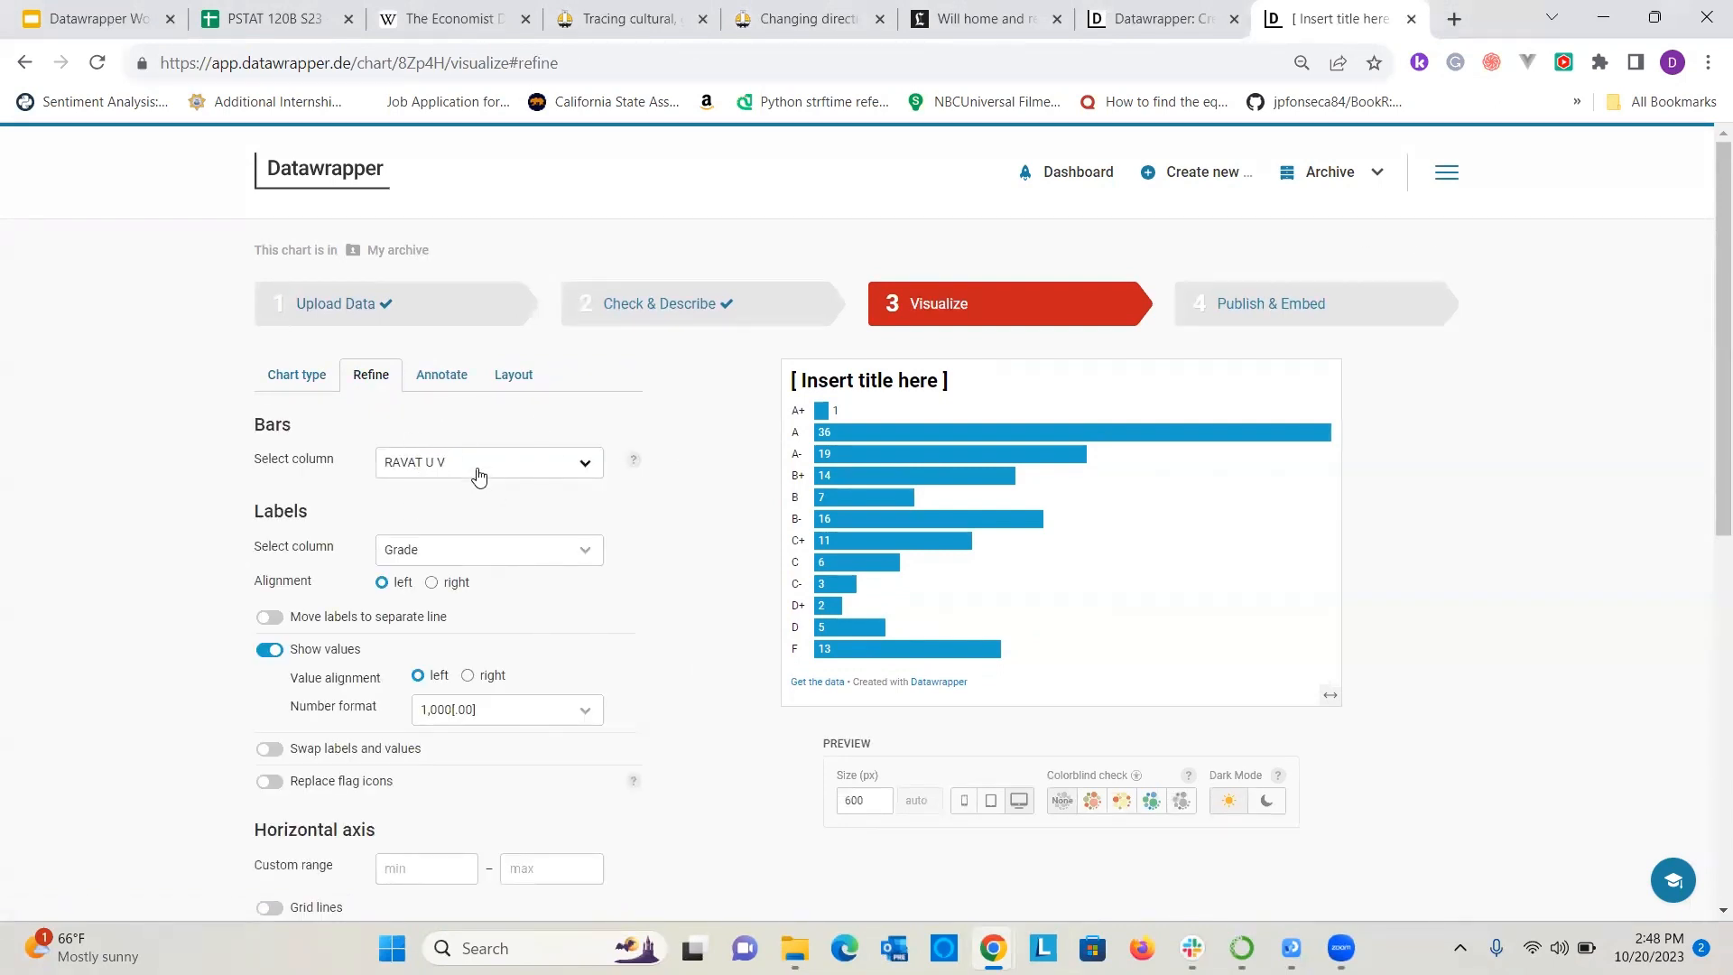
left_click(478, 475)
left_click(458, 507)
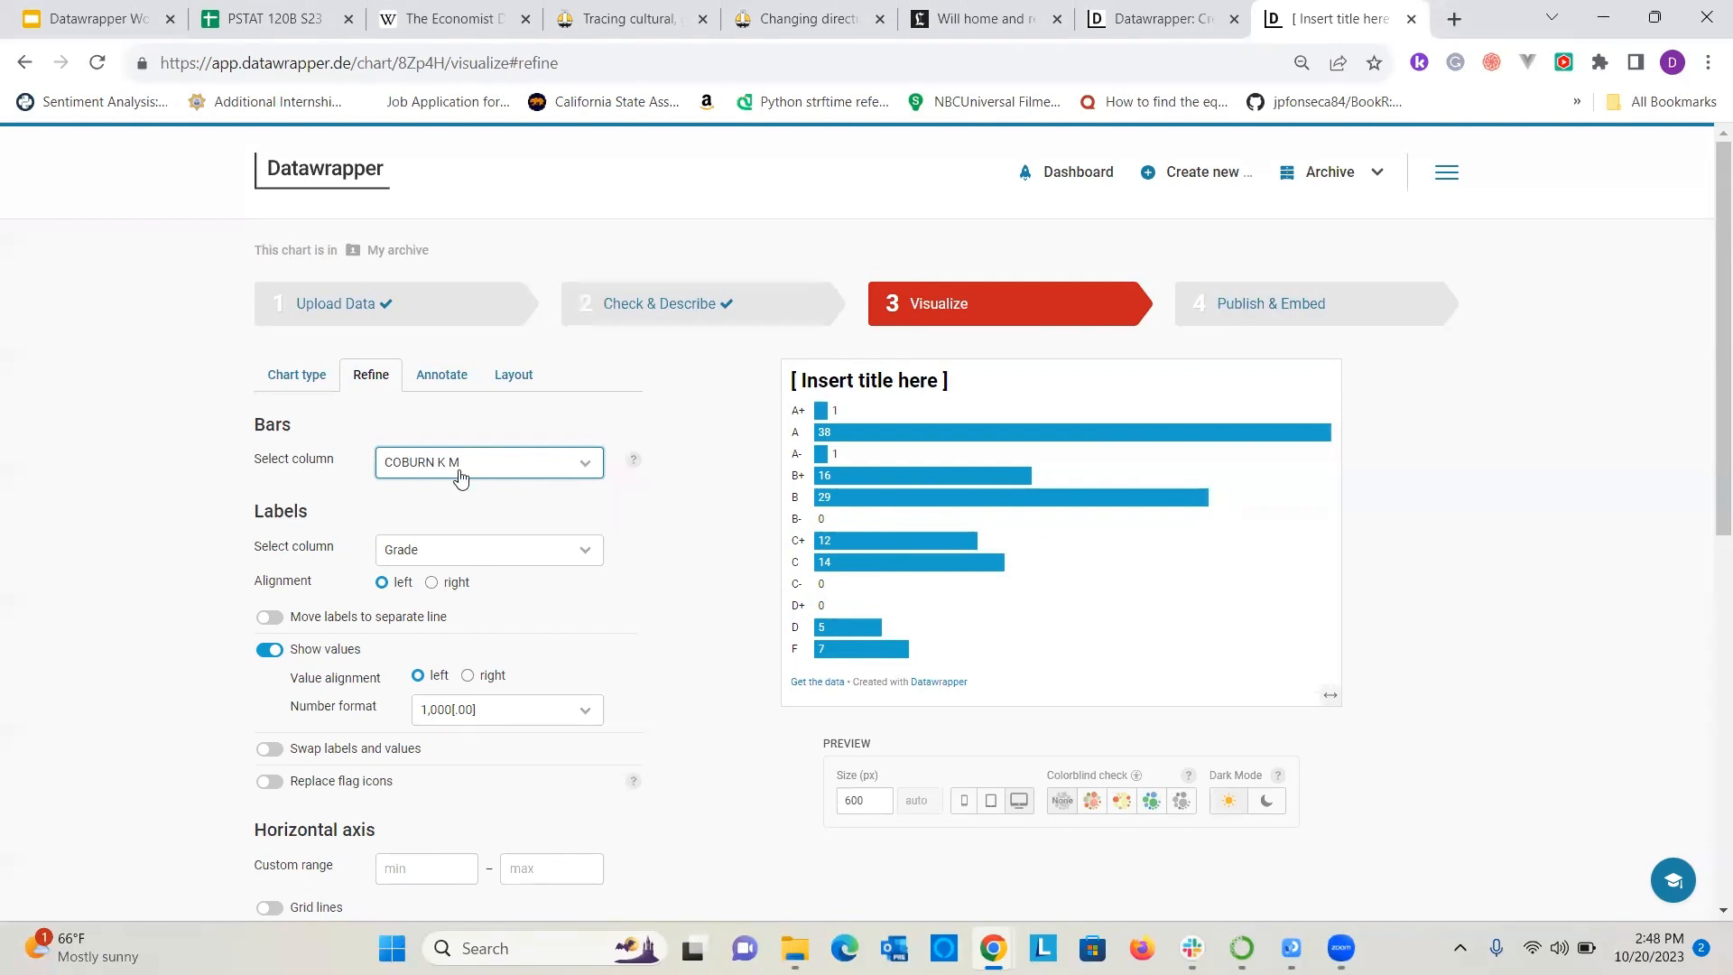
Title the chart "S23 PSTAT 120B Grades for Dr." followed by the instructor's surname.
left_click(815, 381)
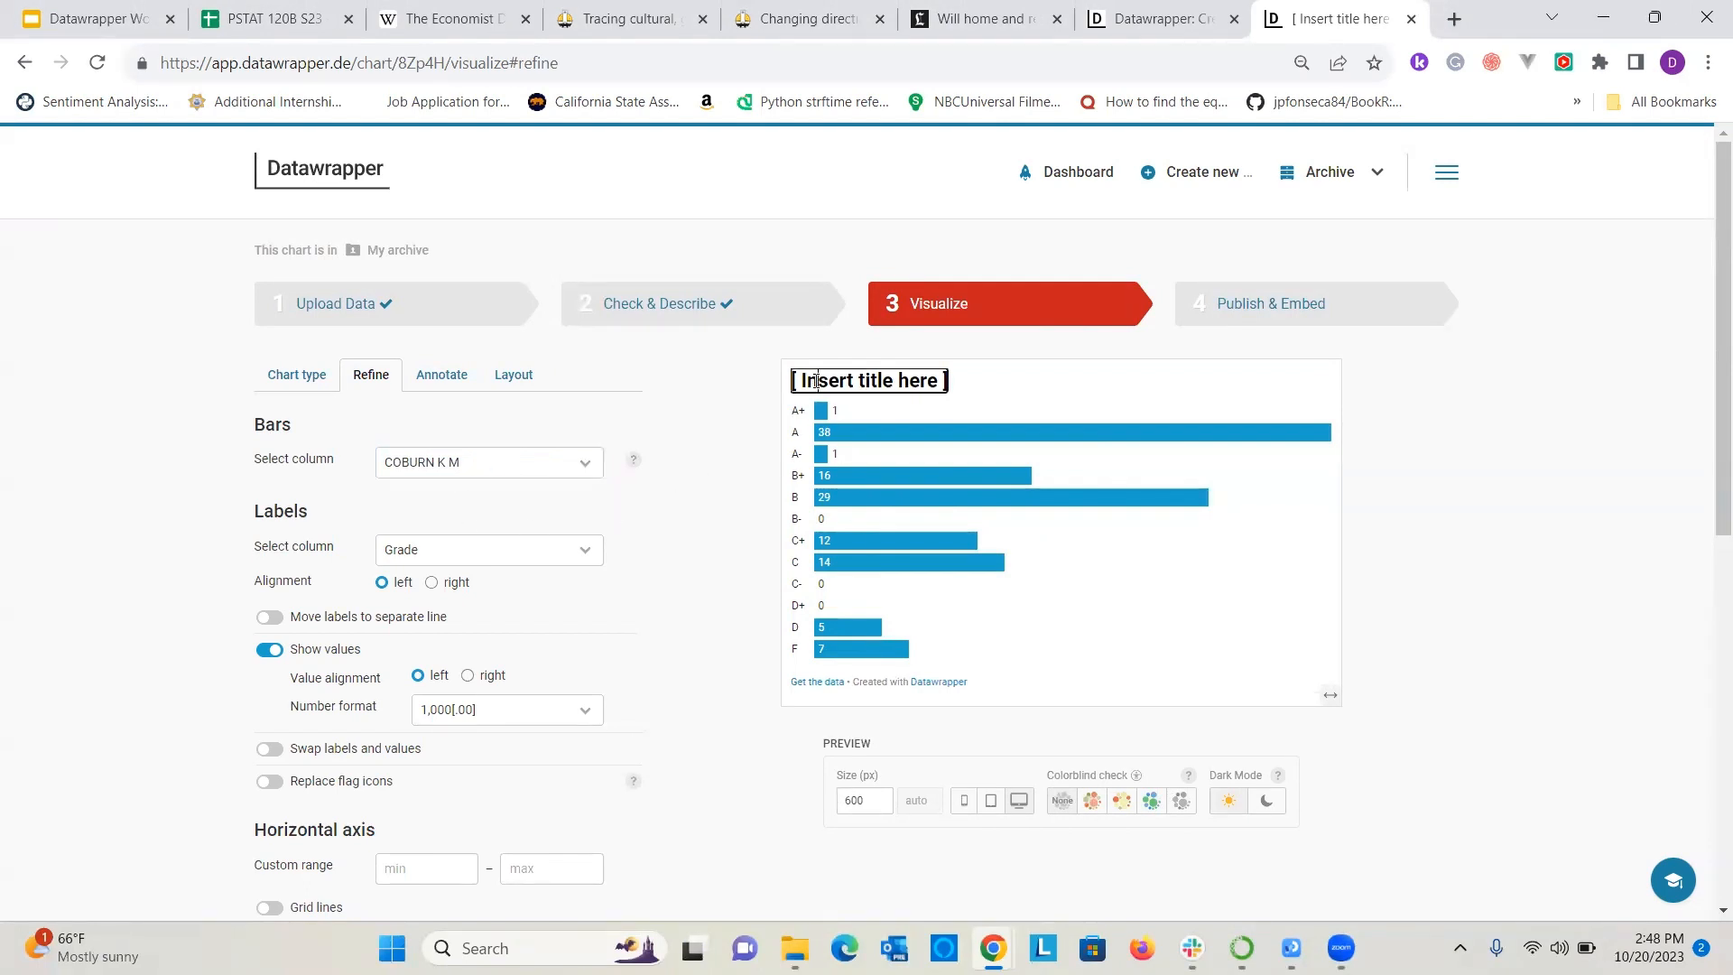
type("PSTAT")
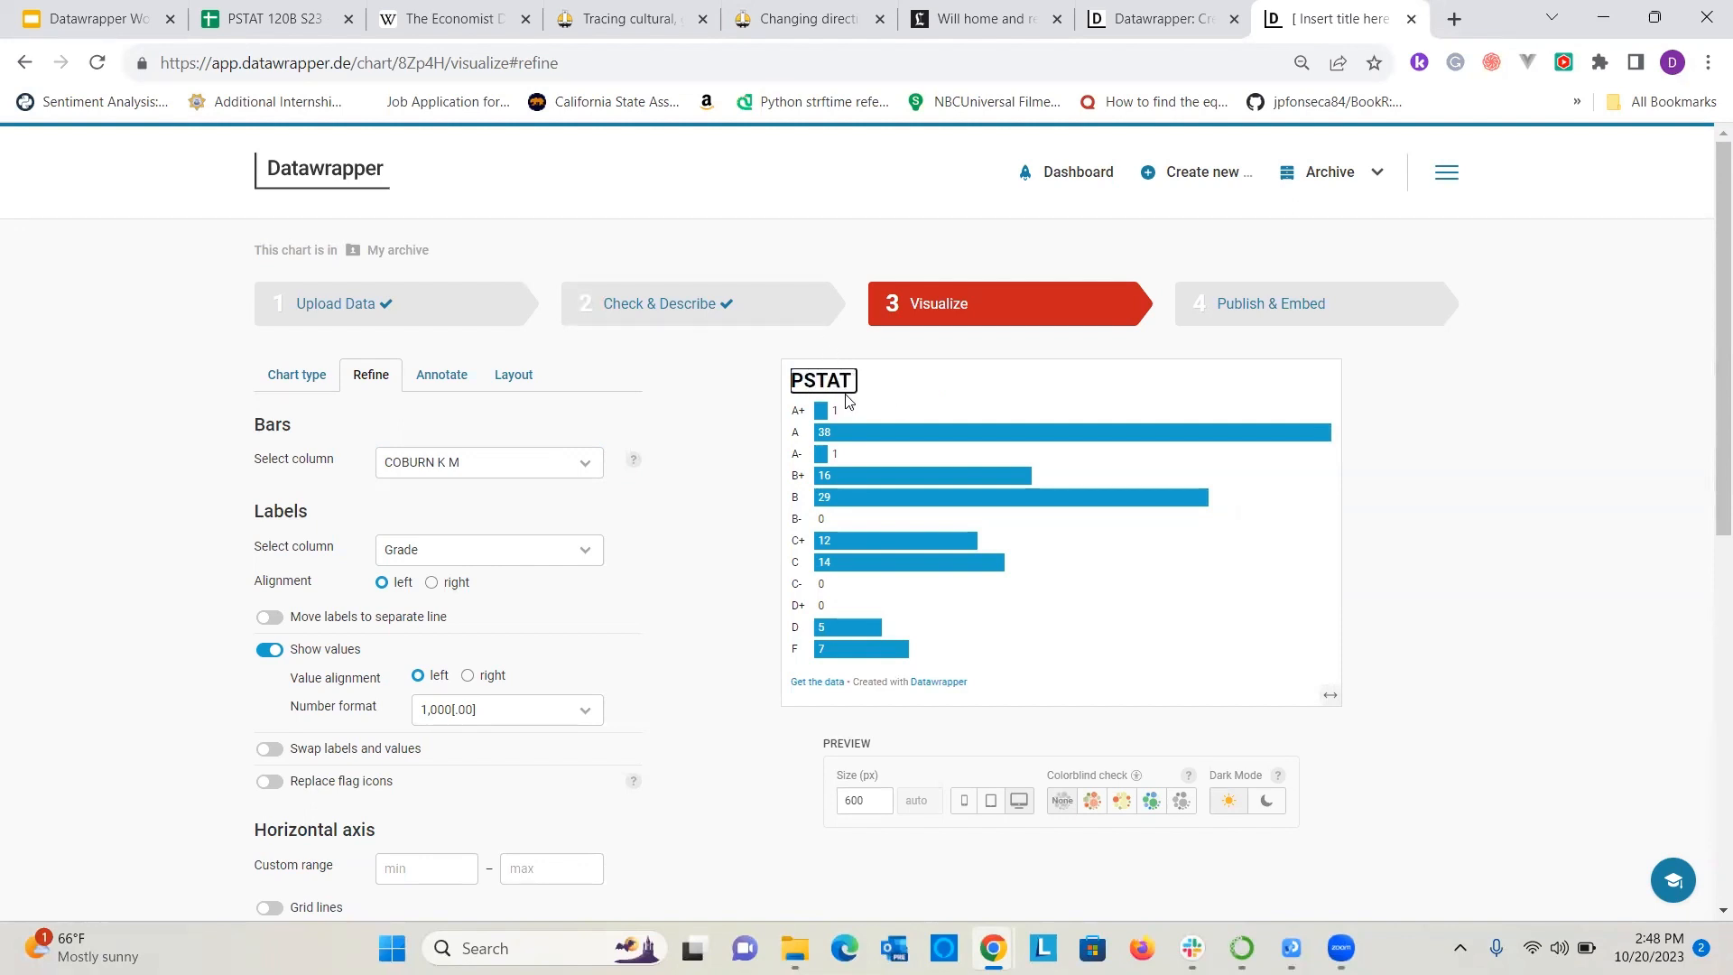
type(" 120B ")
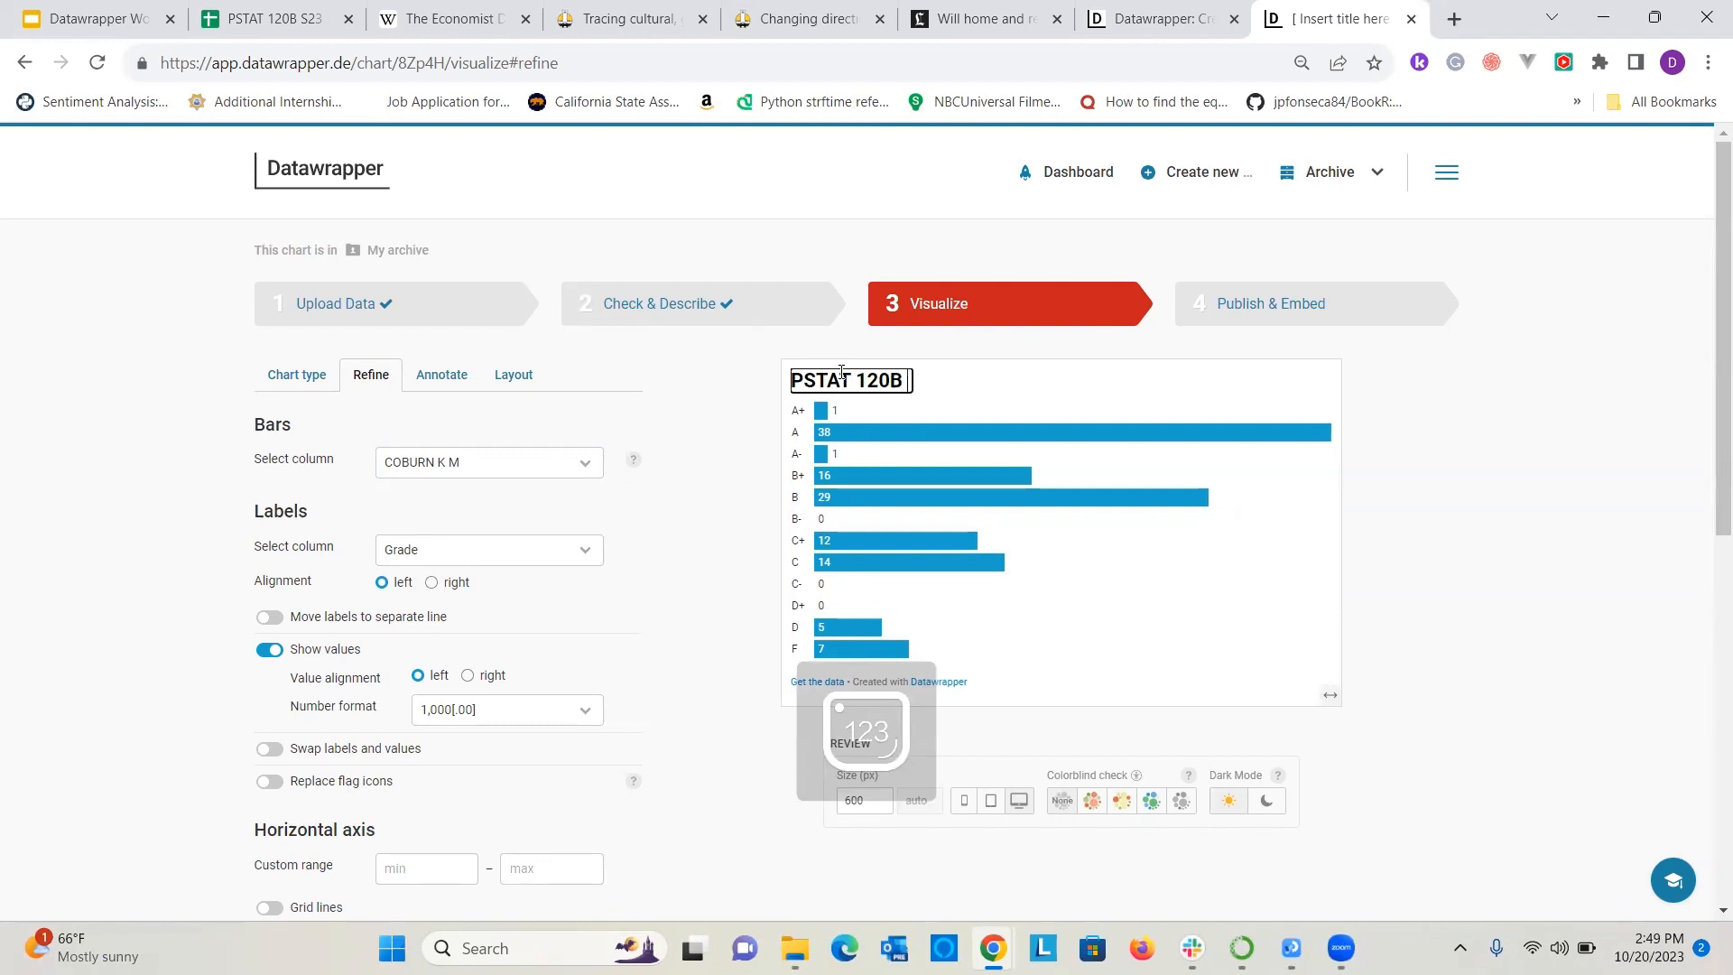
type("Grad")
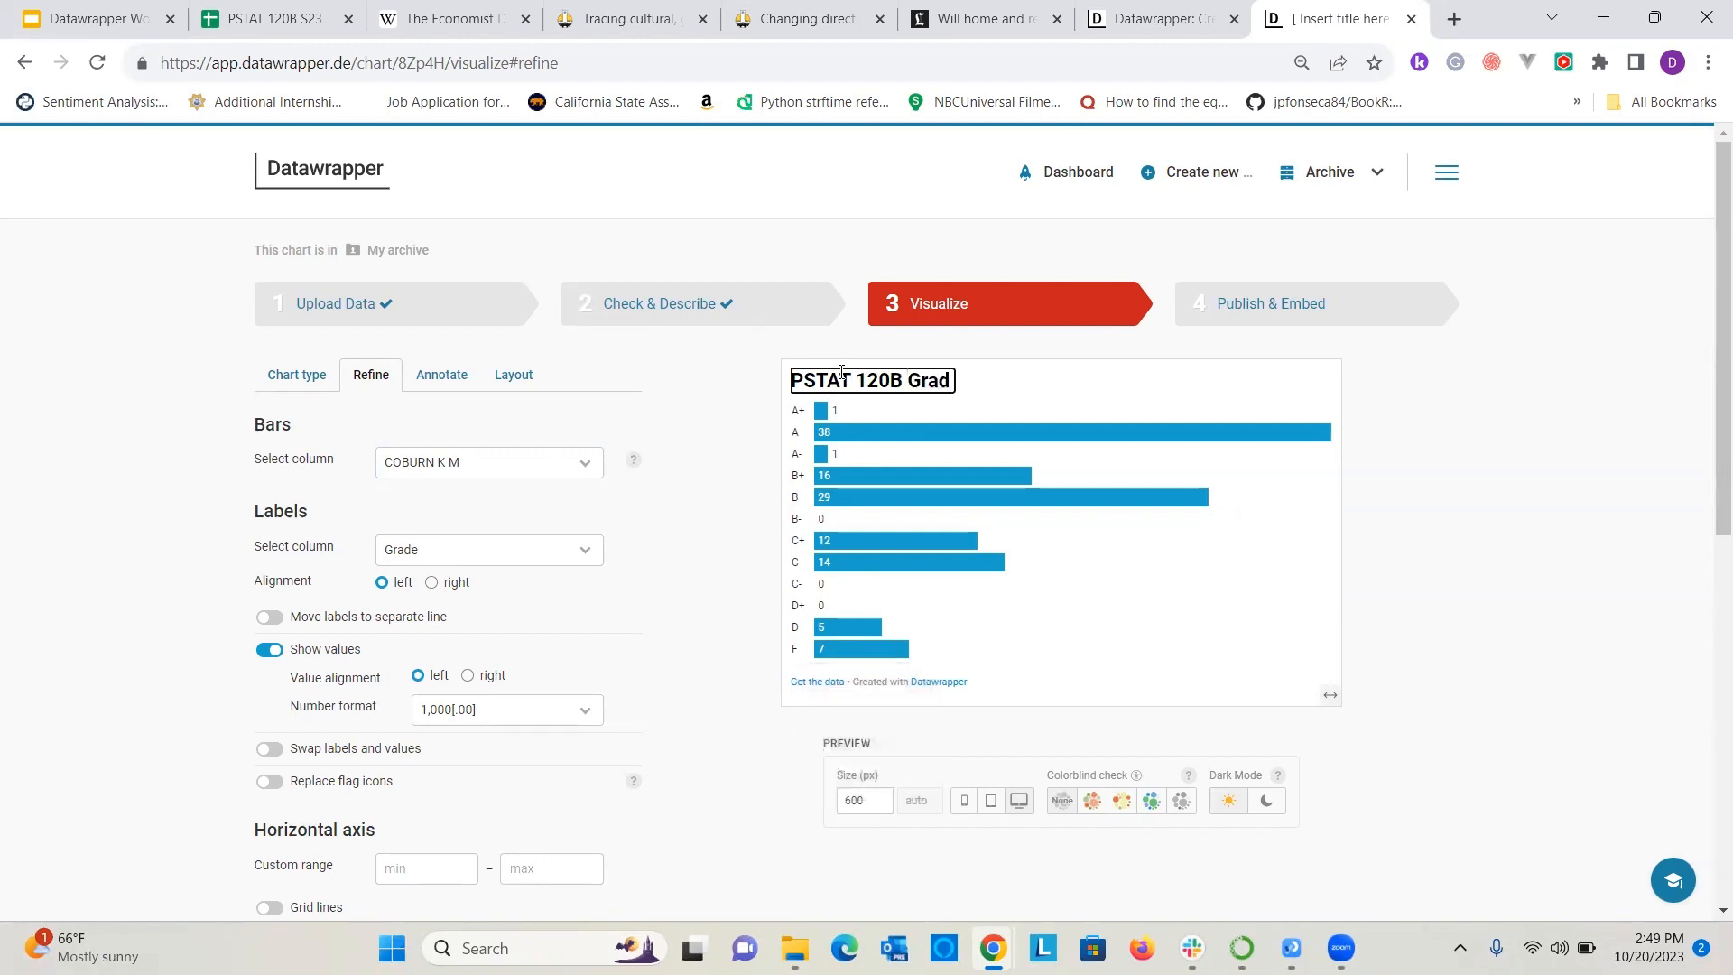
type("es for Dr. Coburn ")
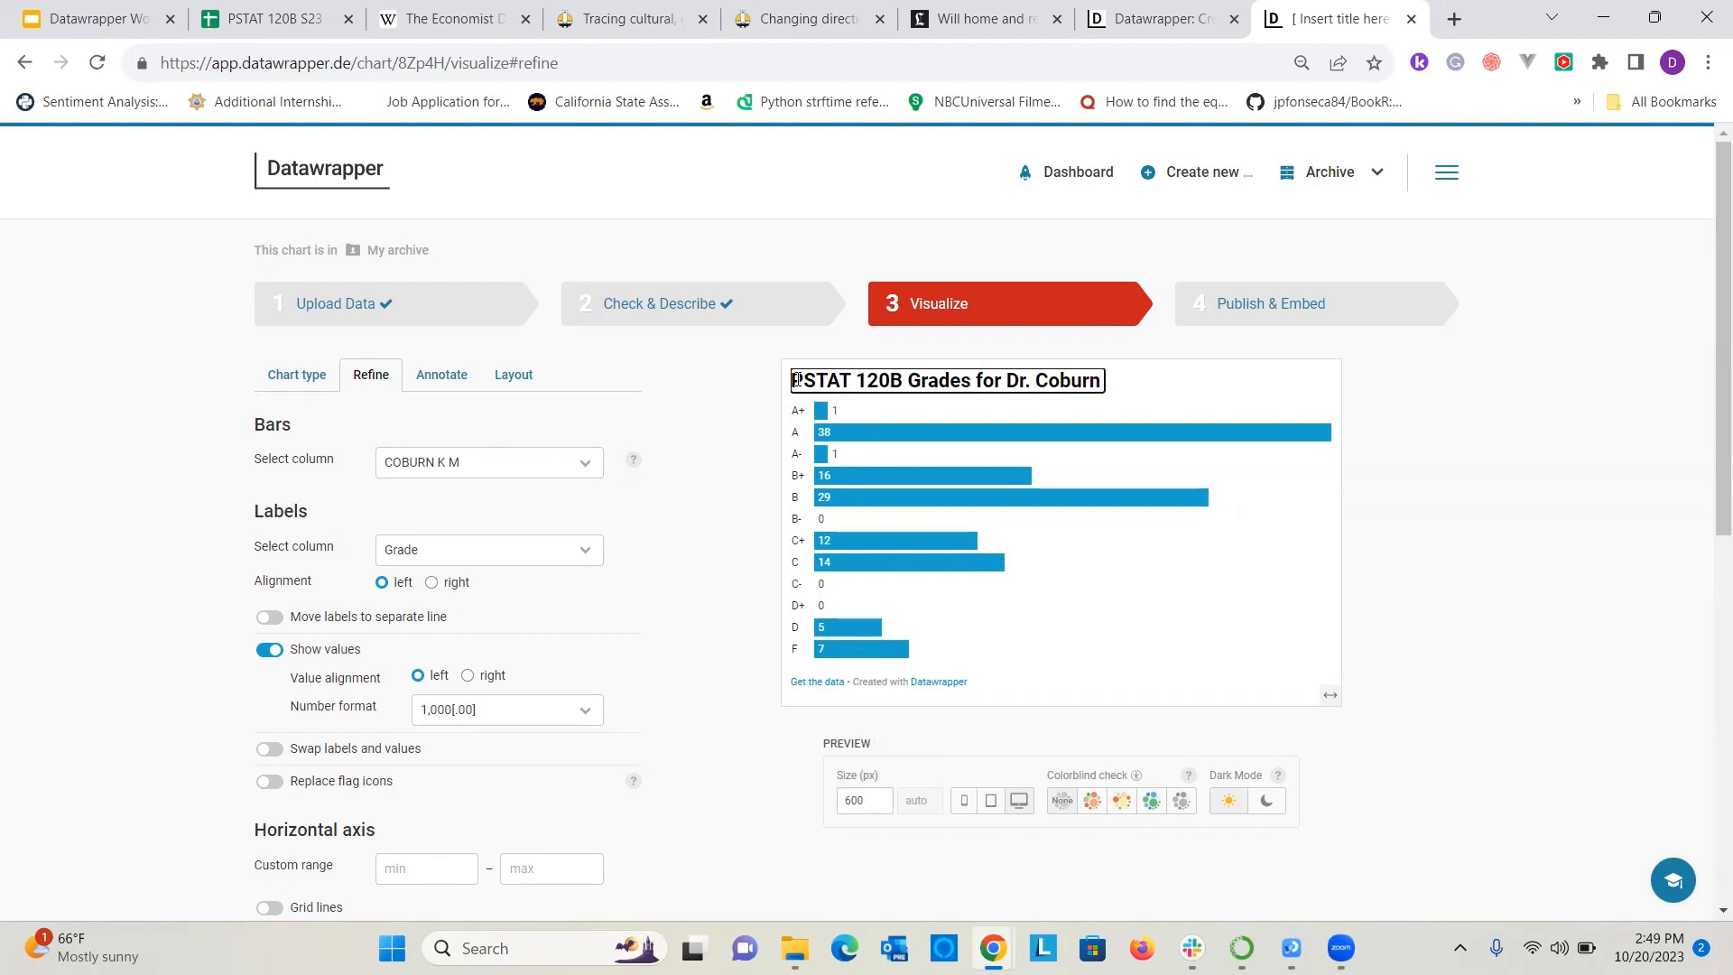
type("S23")
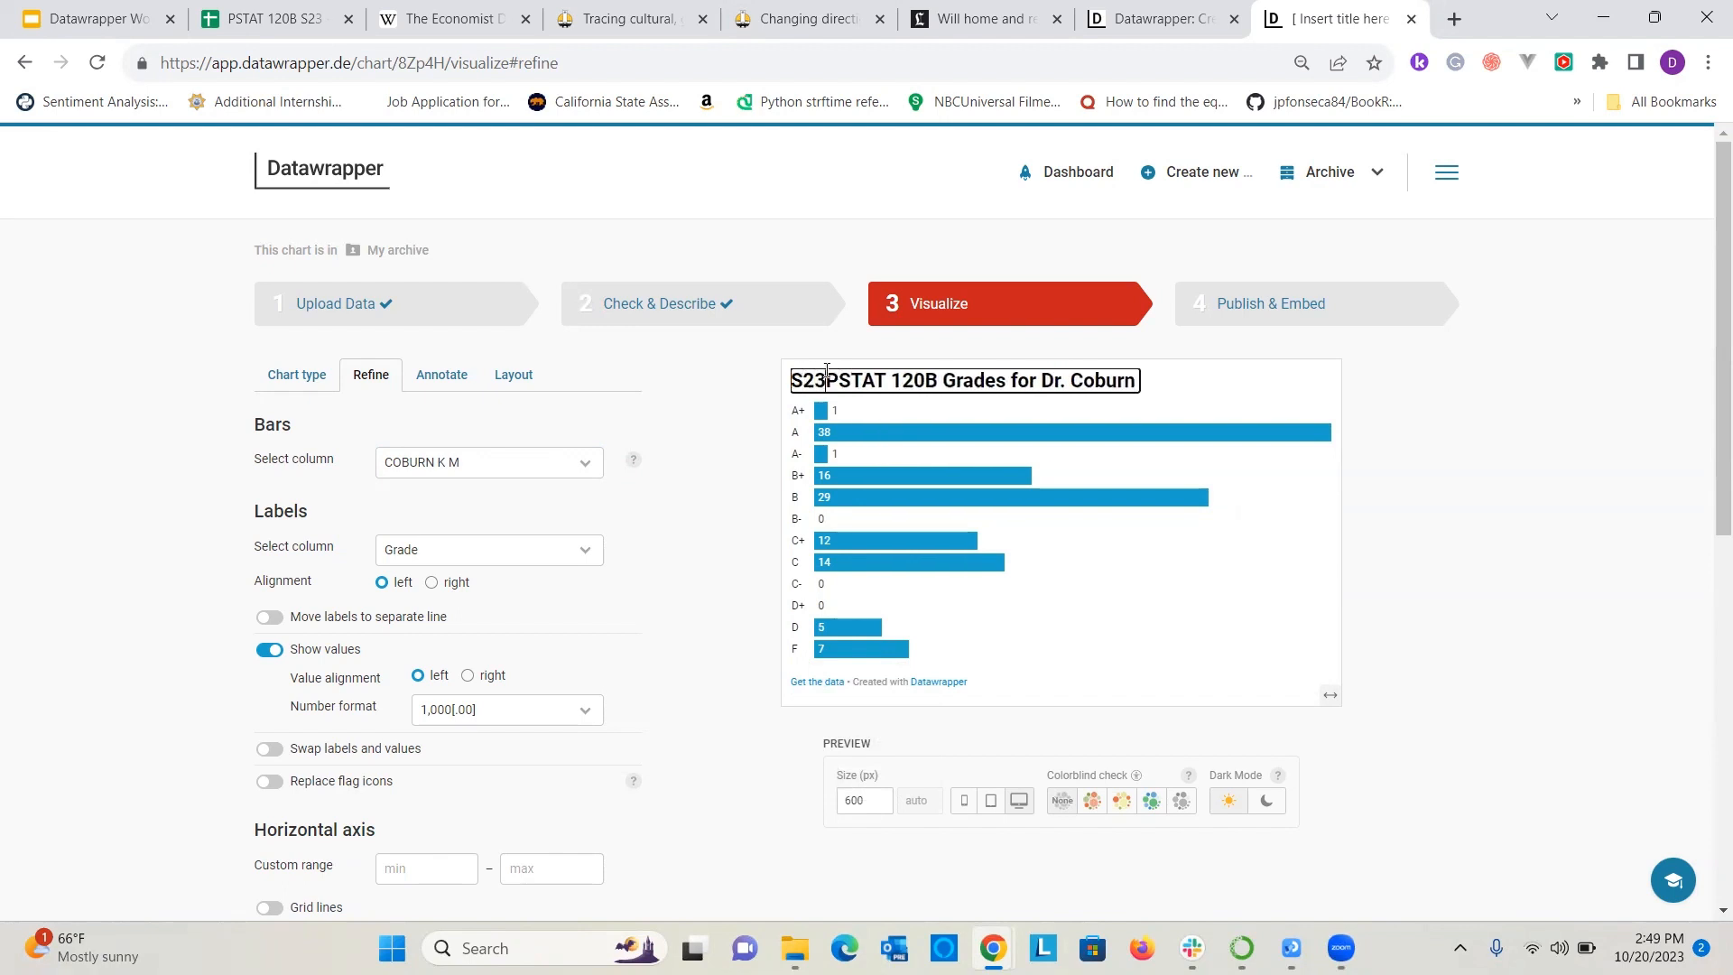
left_click(1665, 607)
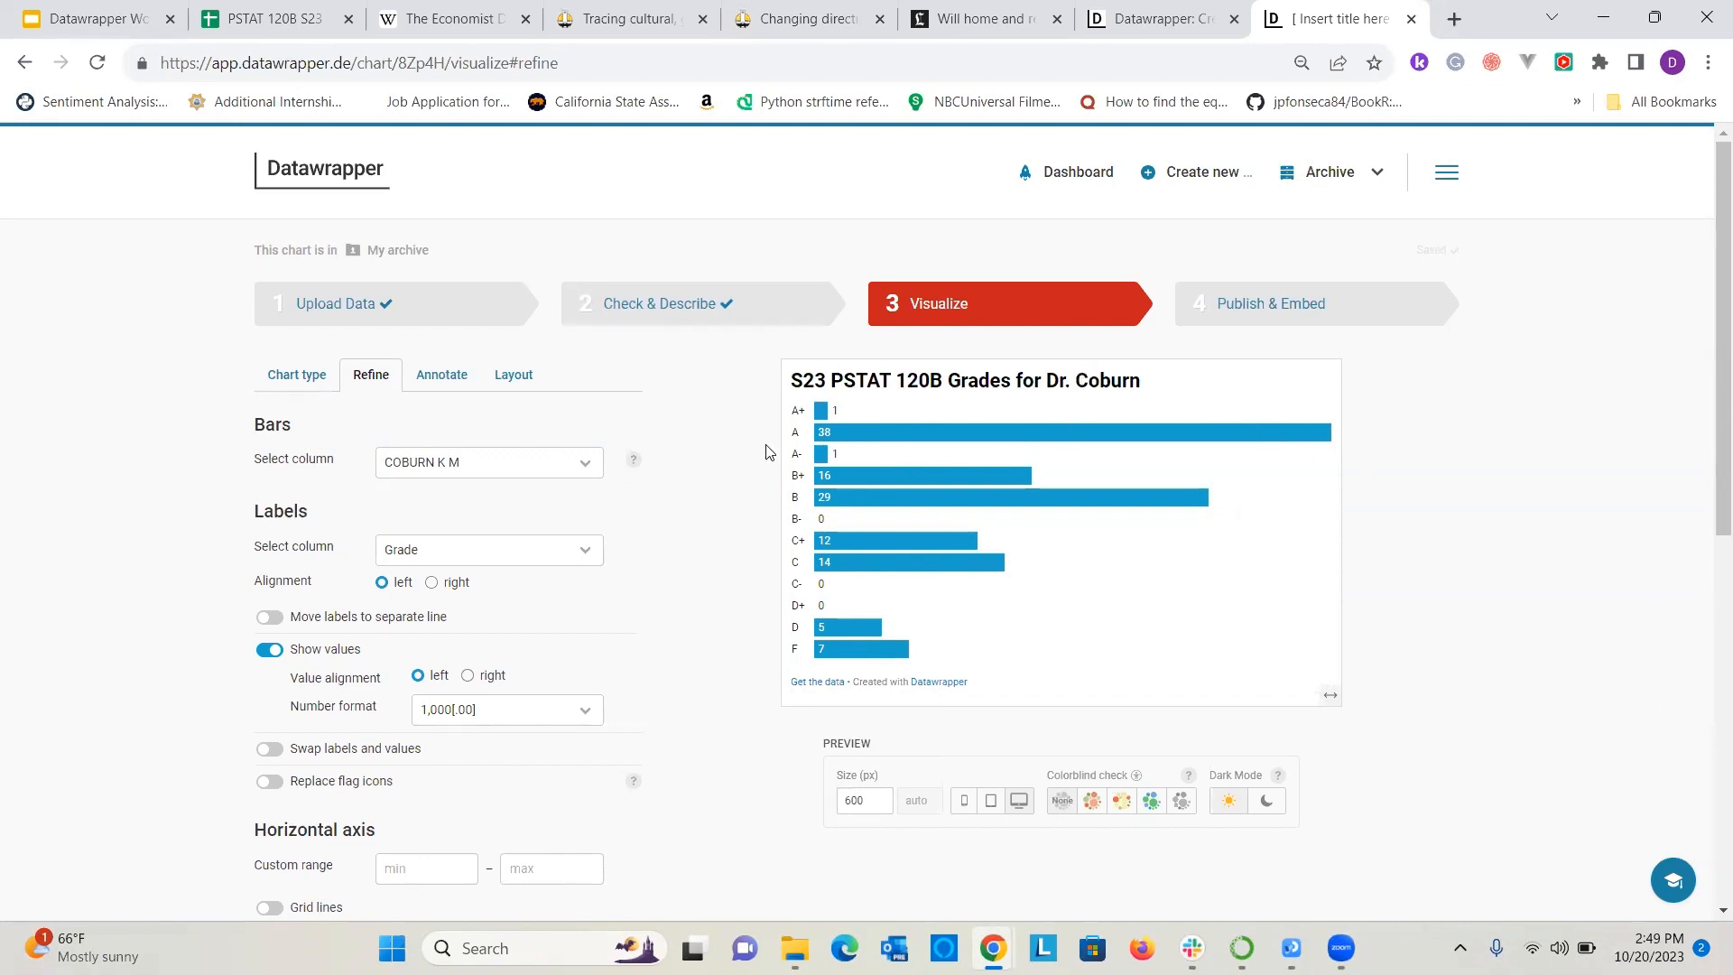
Try right alignment and a separate line for the grade labels, and restore both label settings.
left_click(532, 553)
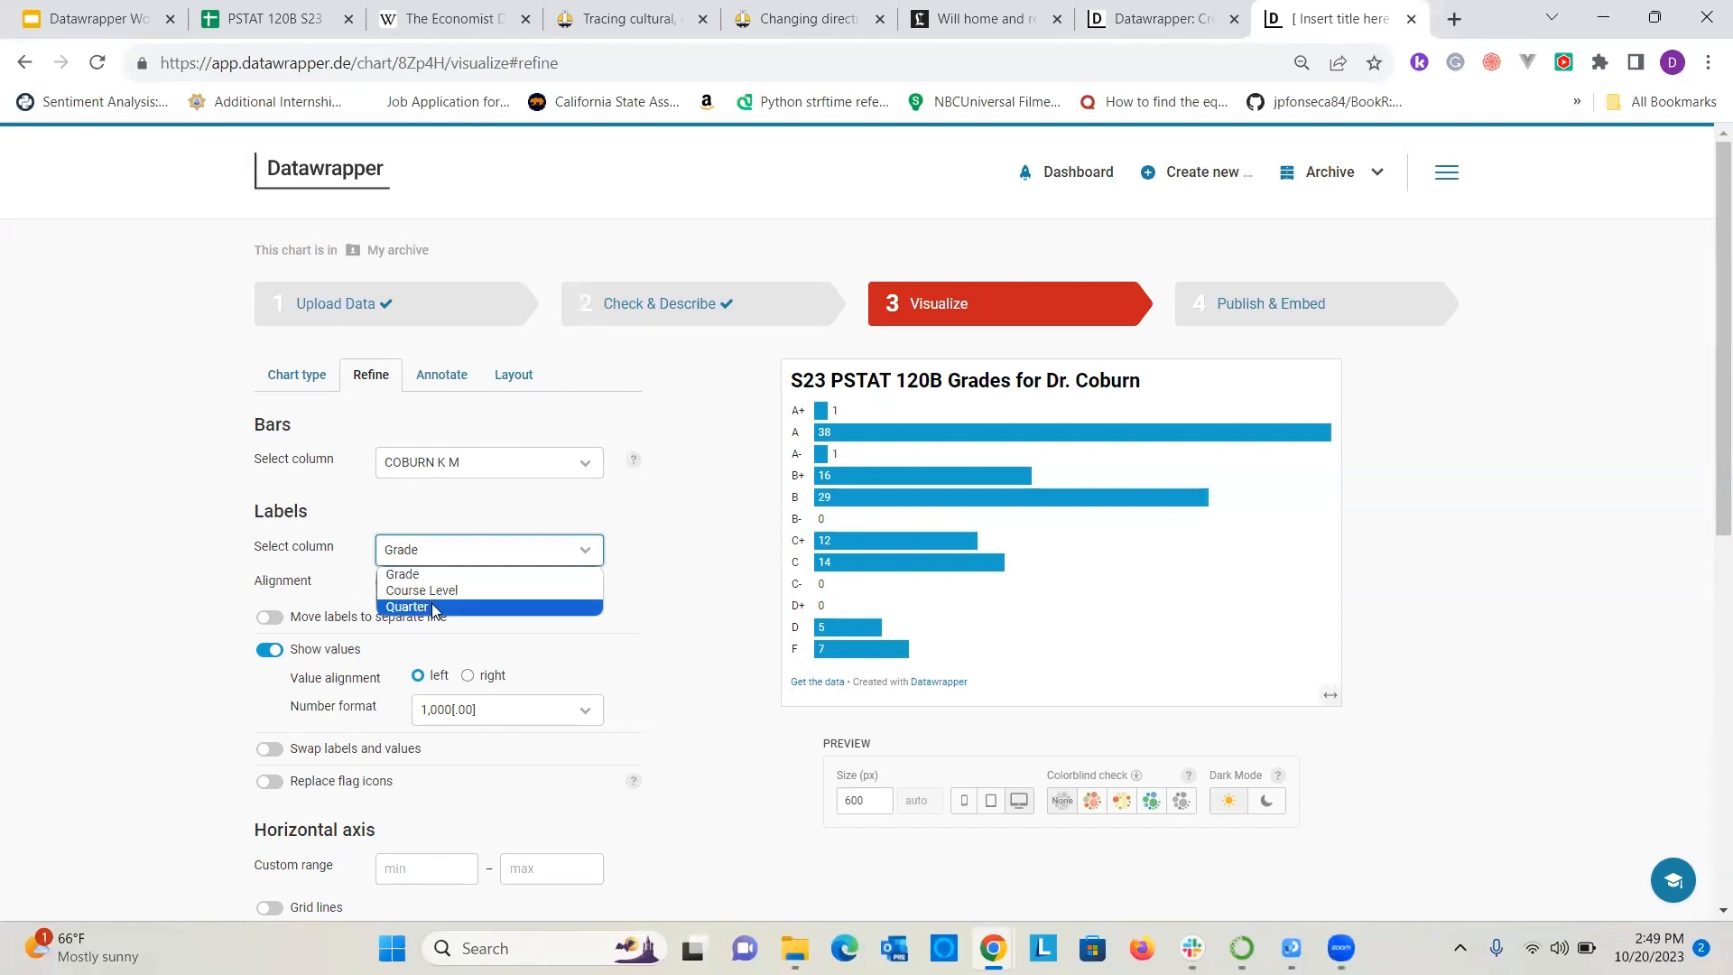
left_click(648, 488)
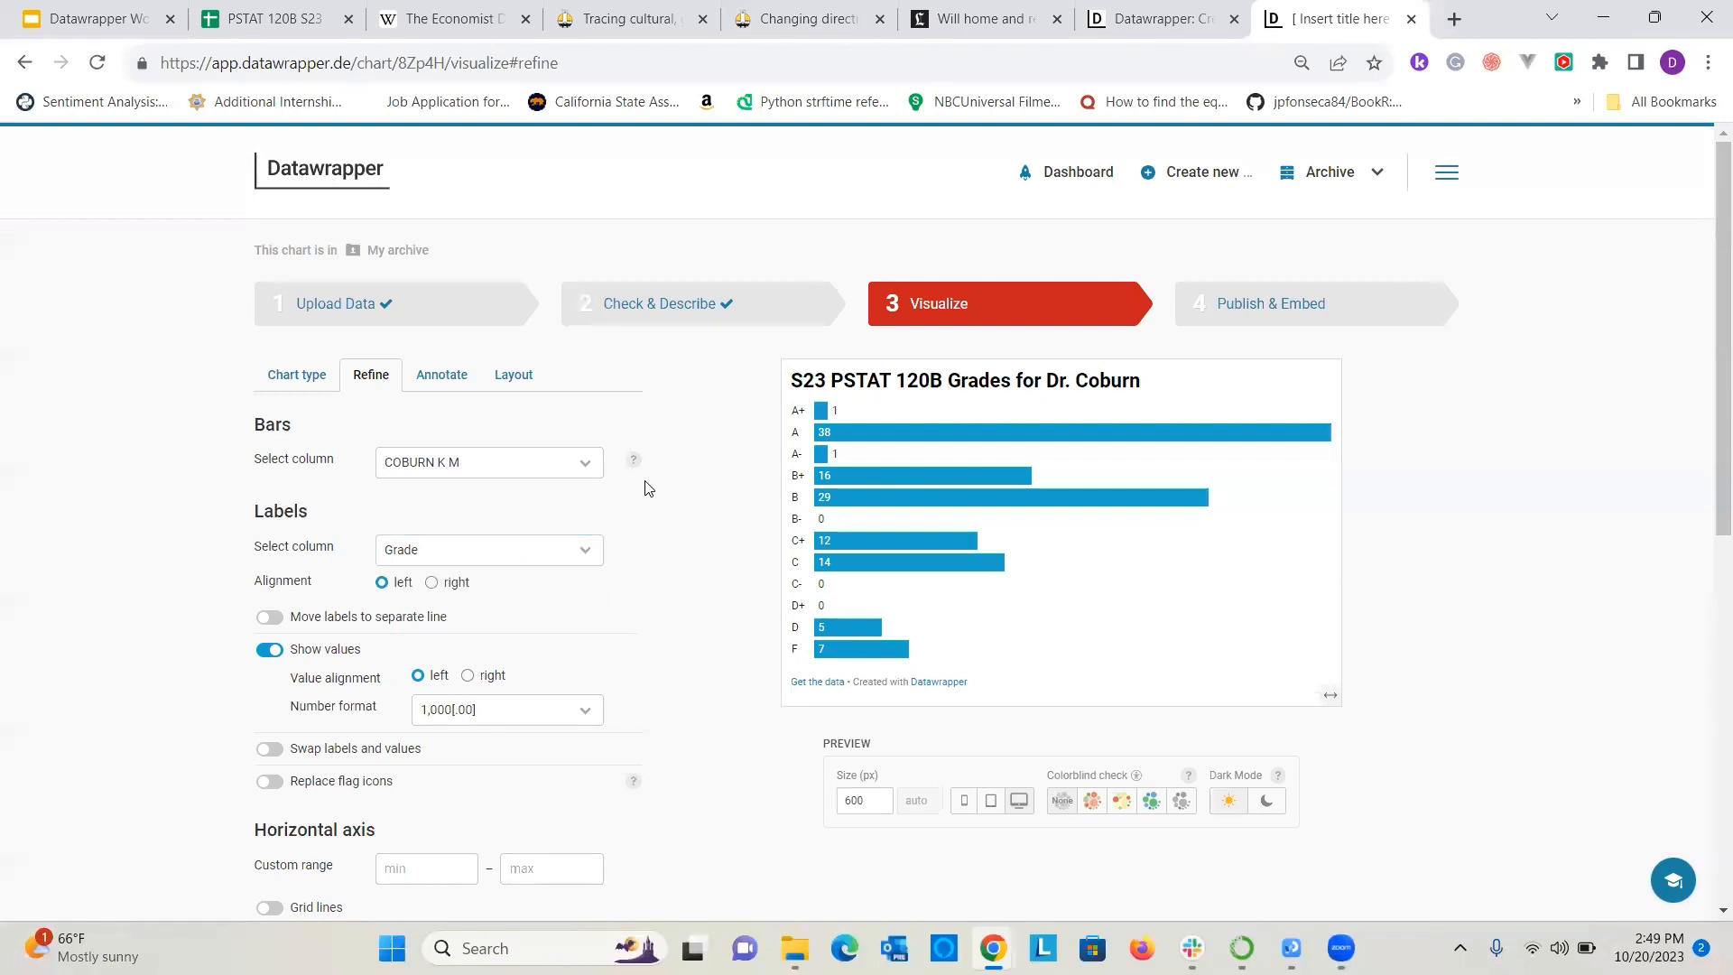
left_click(433, 583)
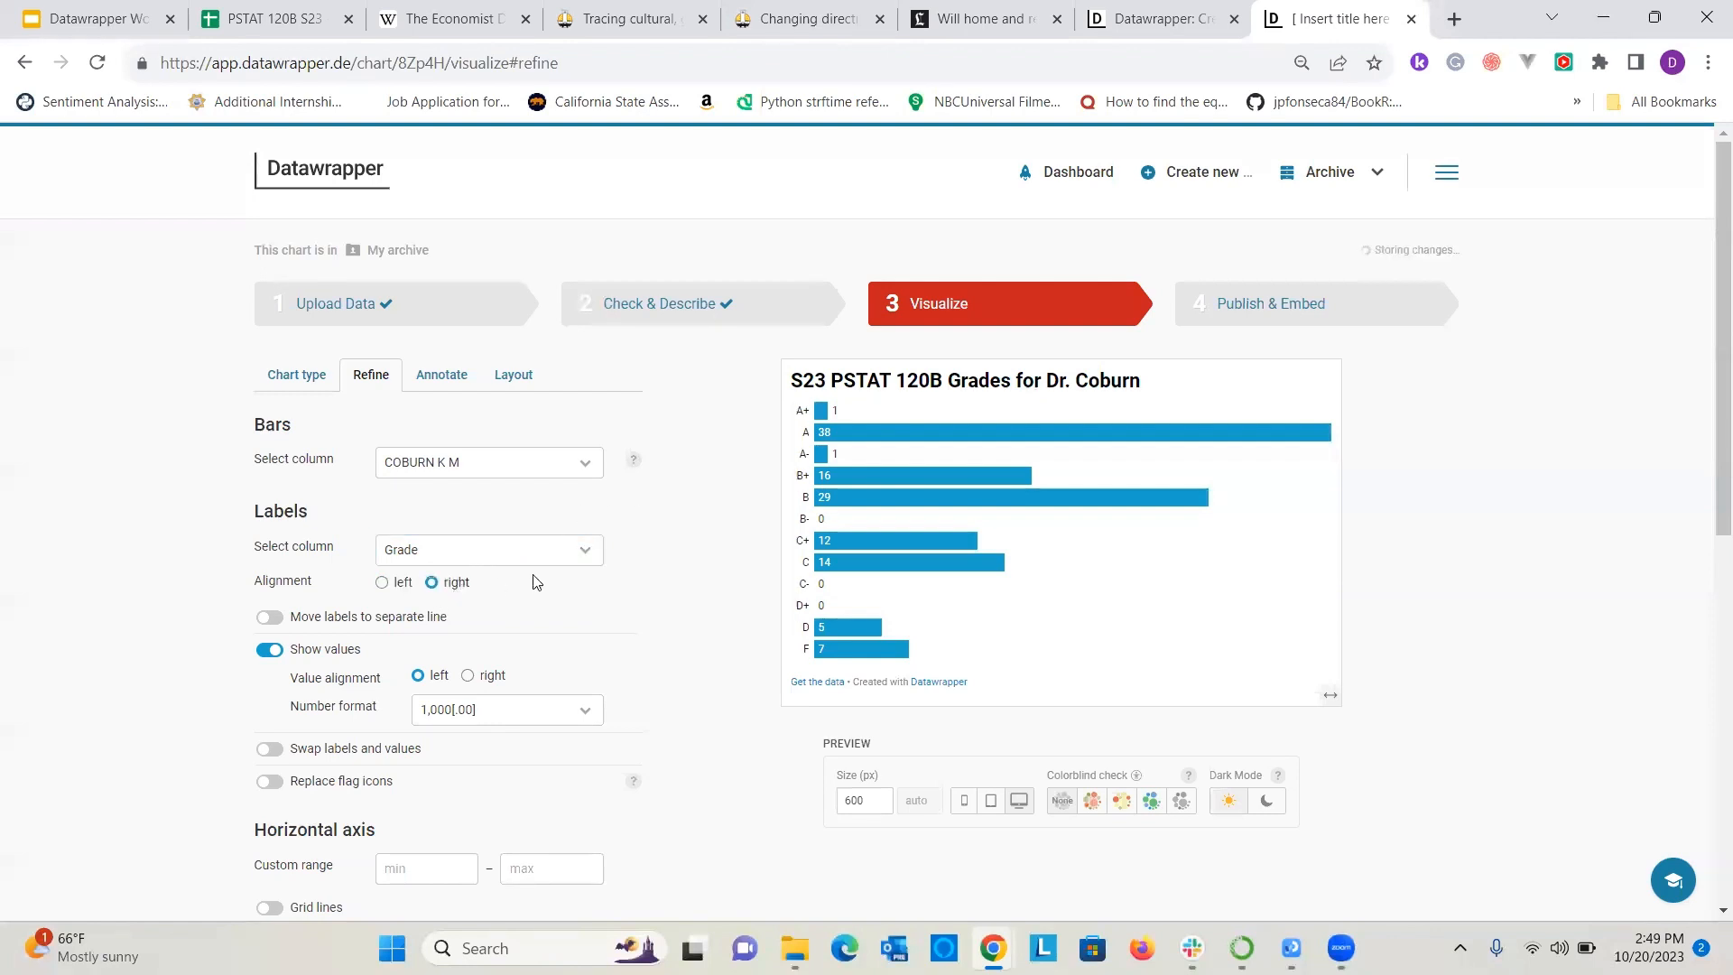
left_click(382, 583)
scroll(657, 587, "down", 1)
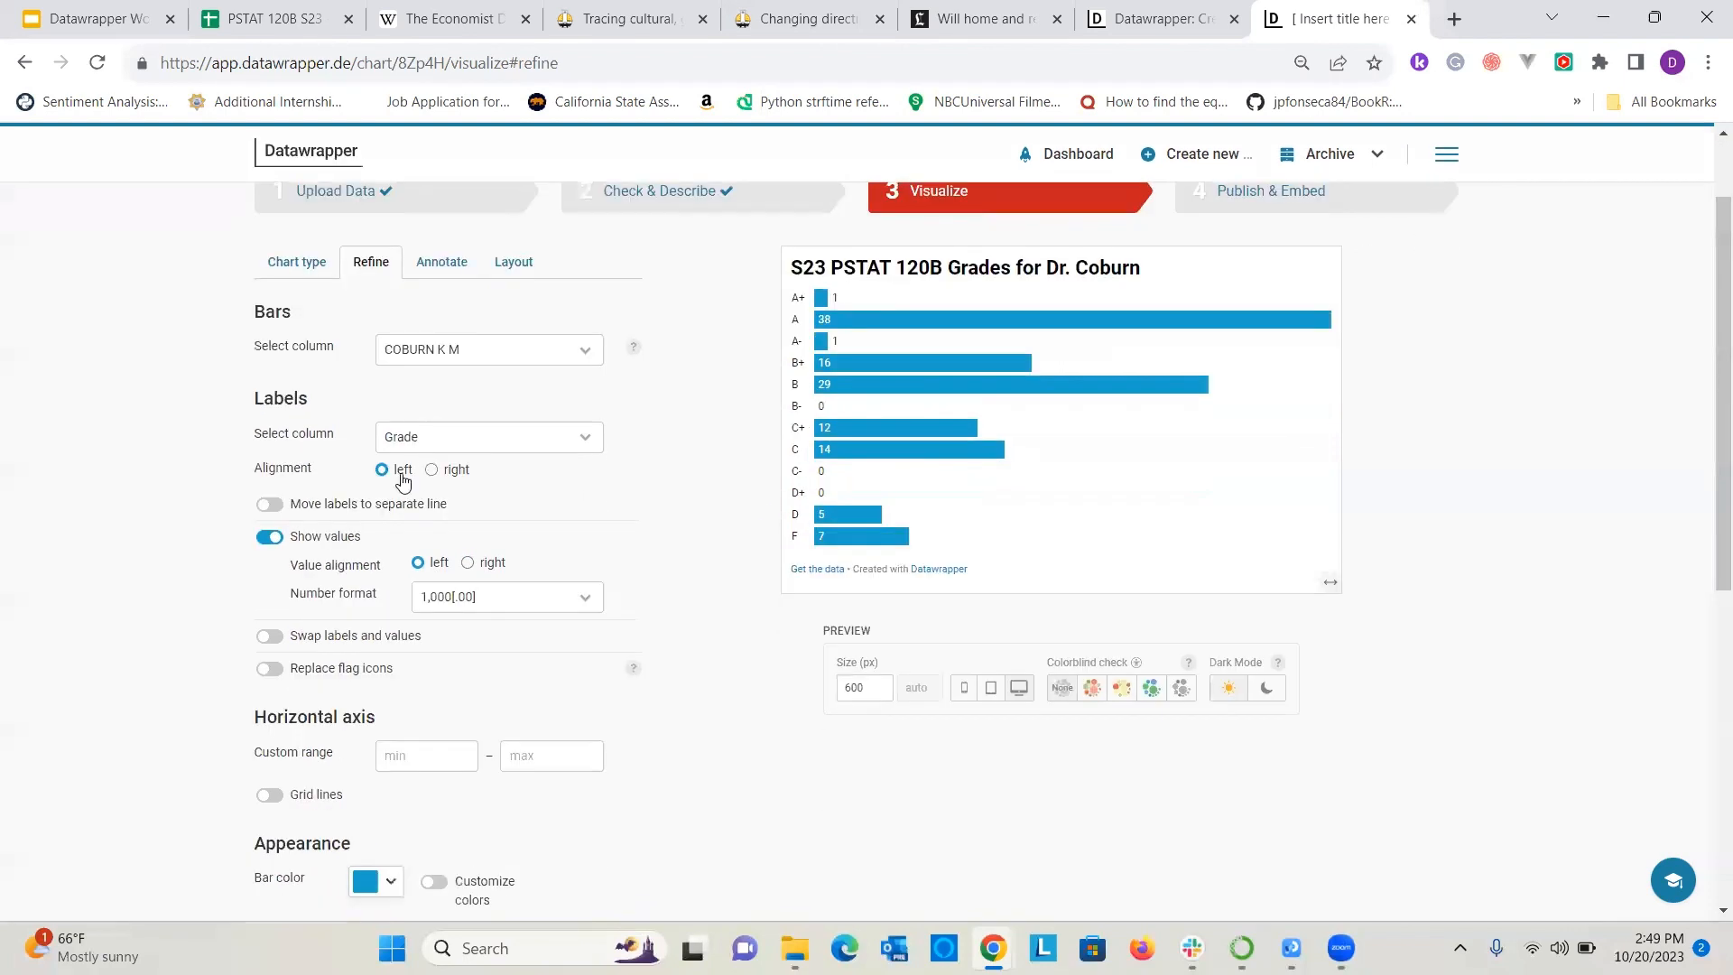
left_click(270, 511)
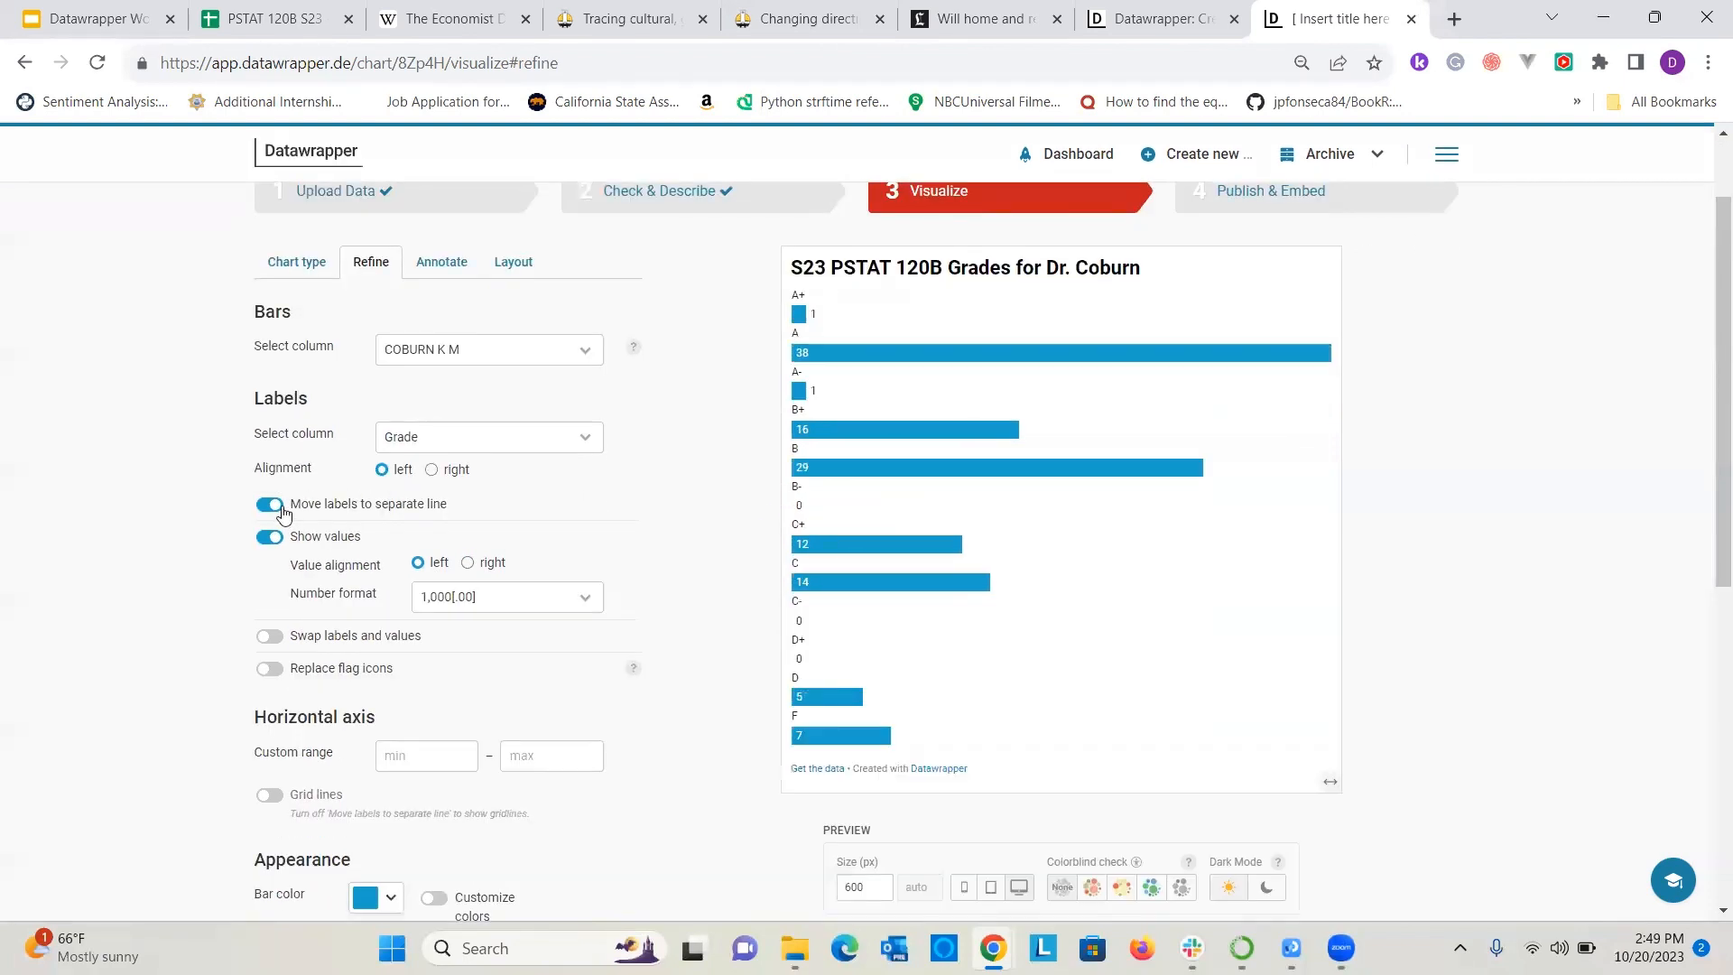
left_click(269, 504)
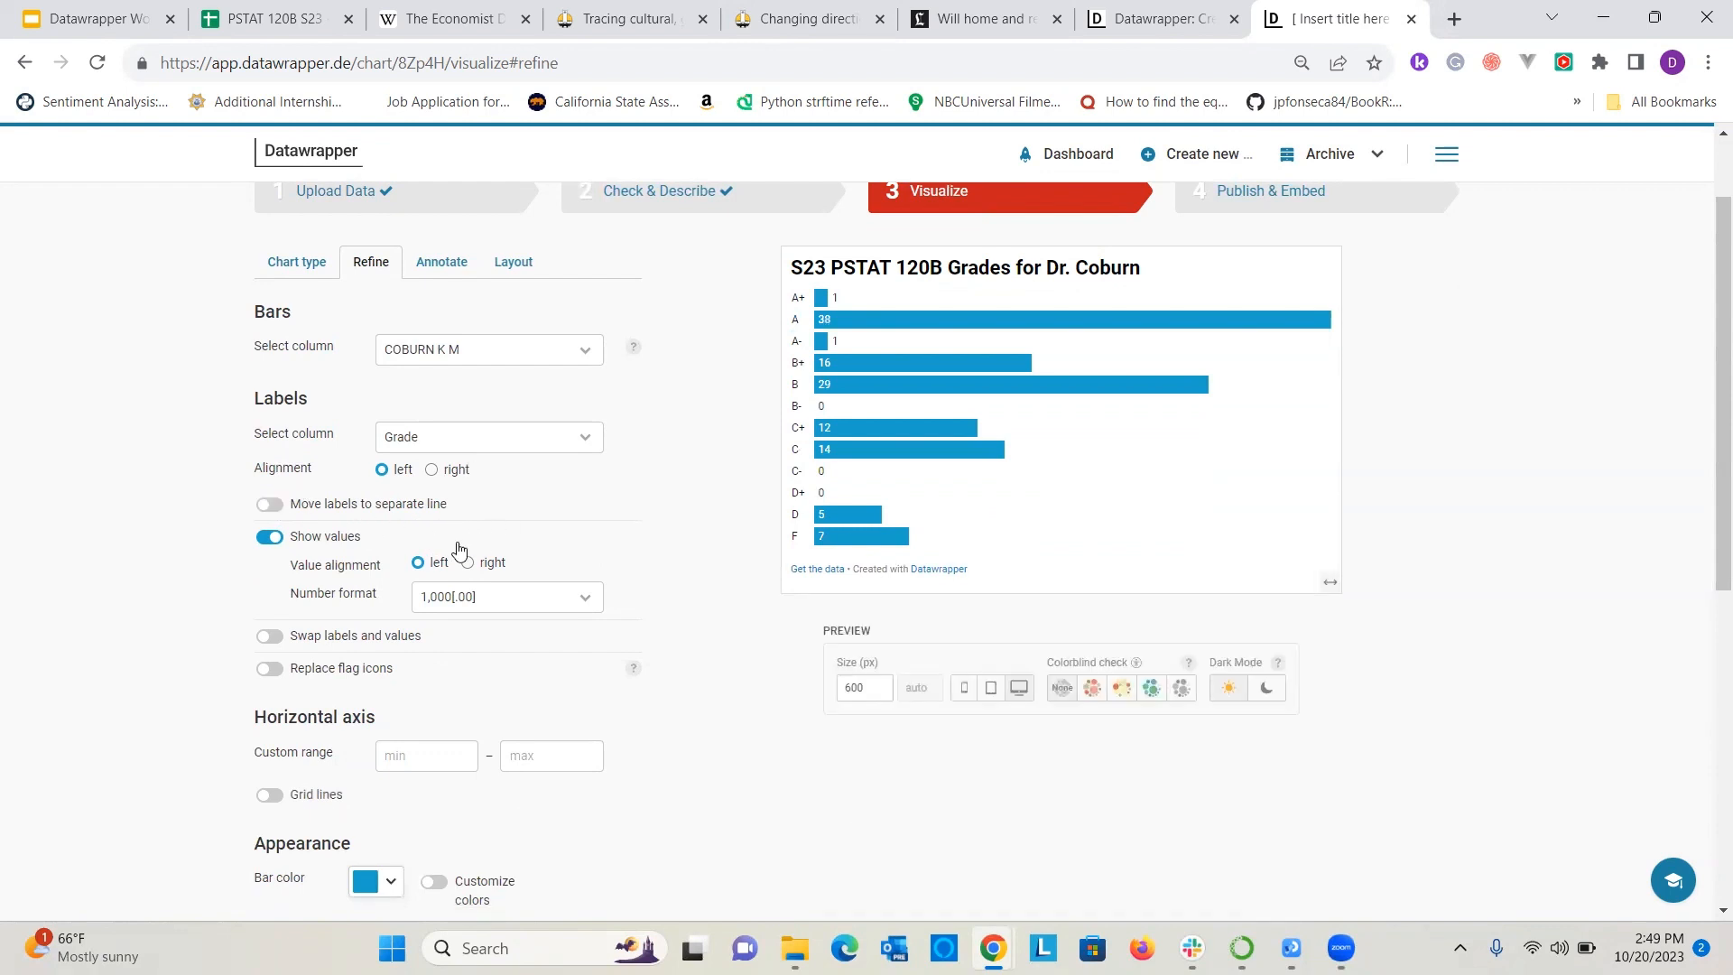
Compare left and right alignment for the bar values and keep them aligned right.
left_click(469, 565)
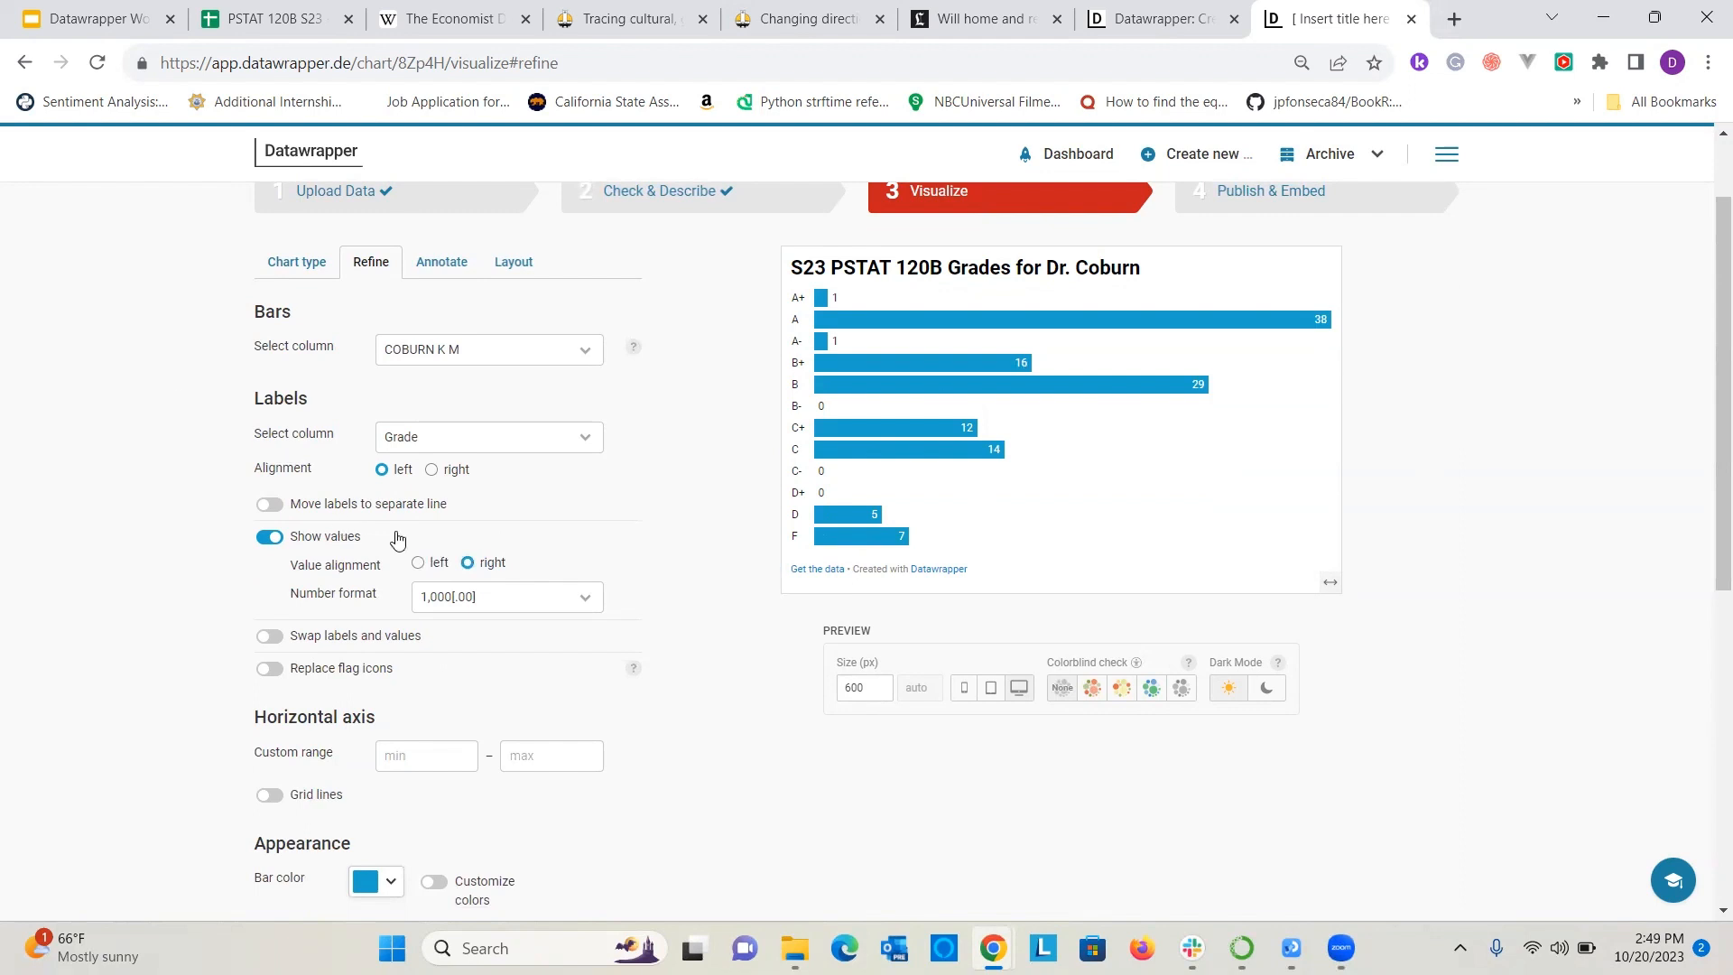
left_click(417, 564)
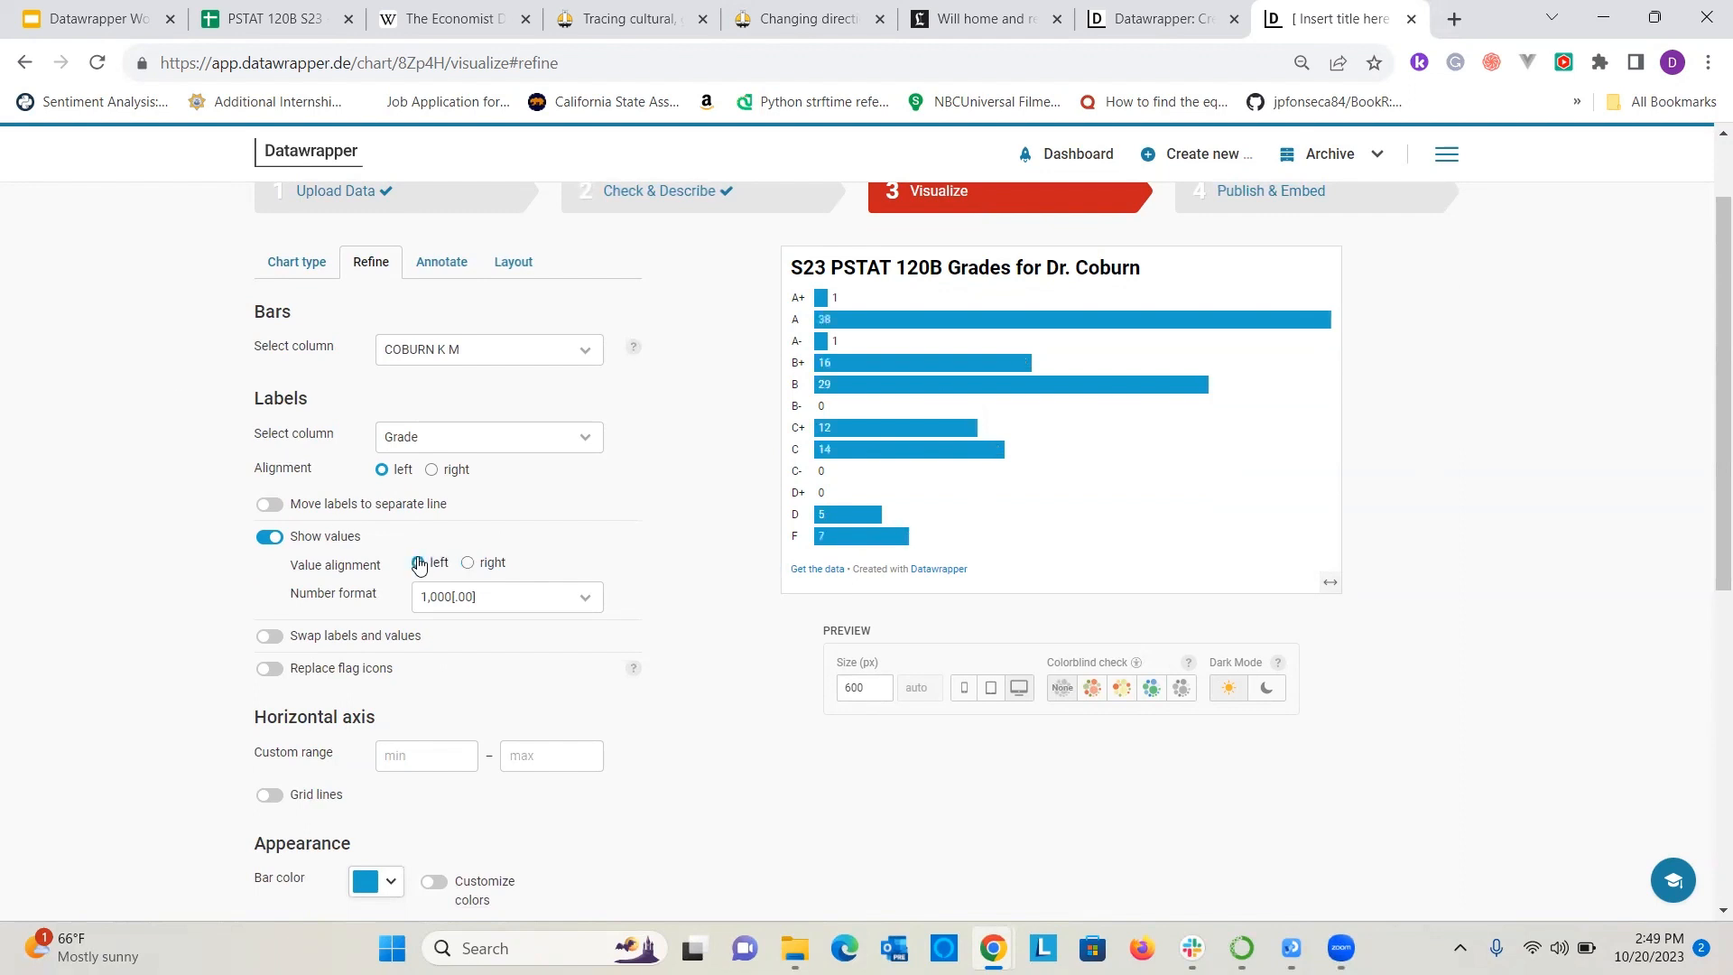
left_click(471, 565)
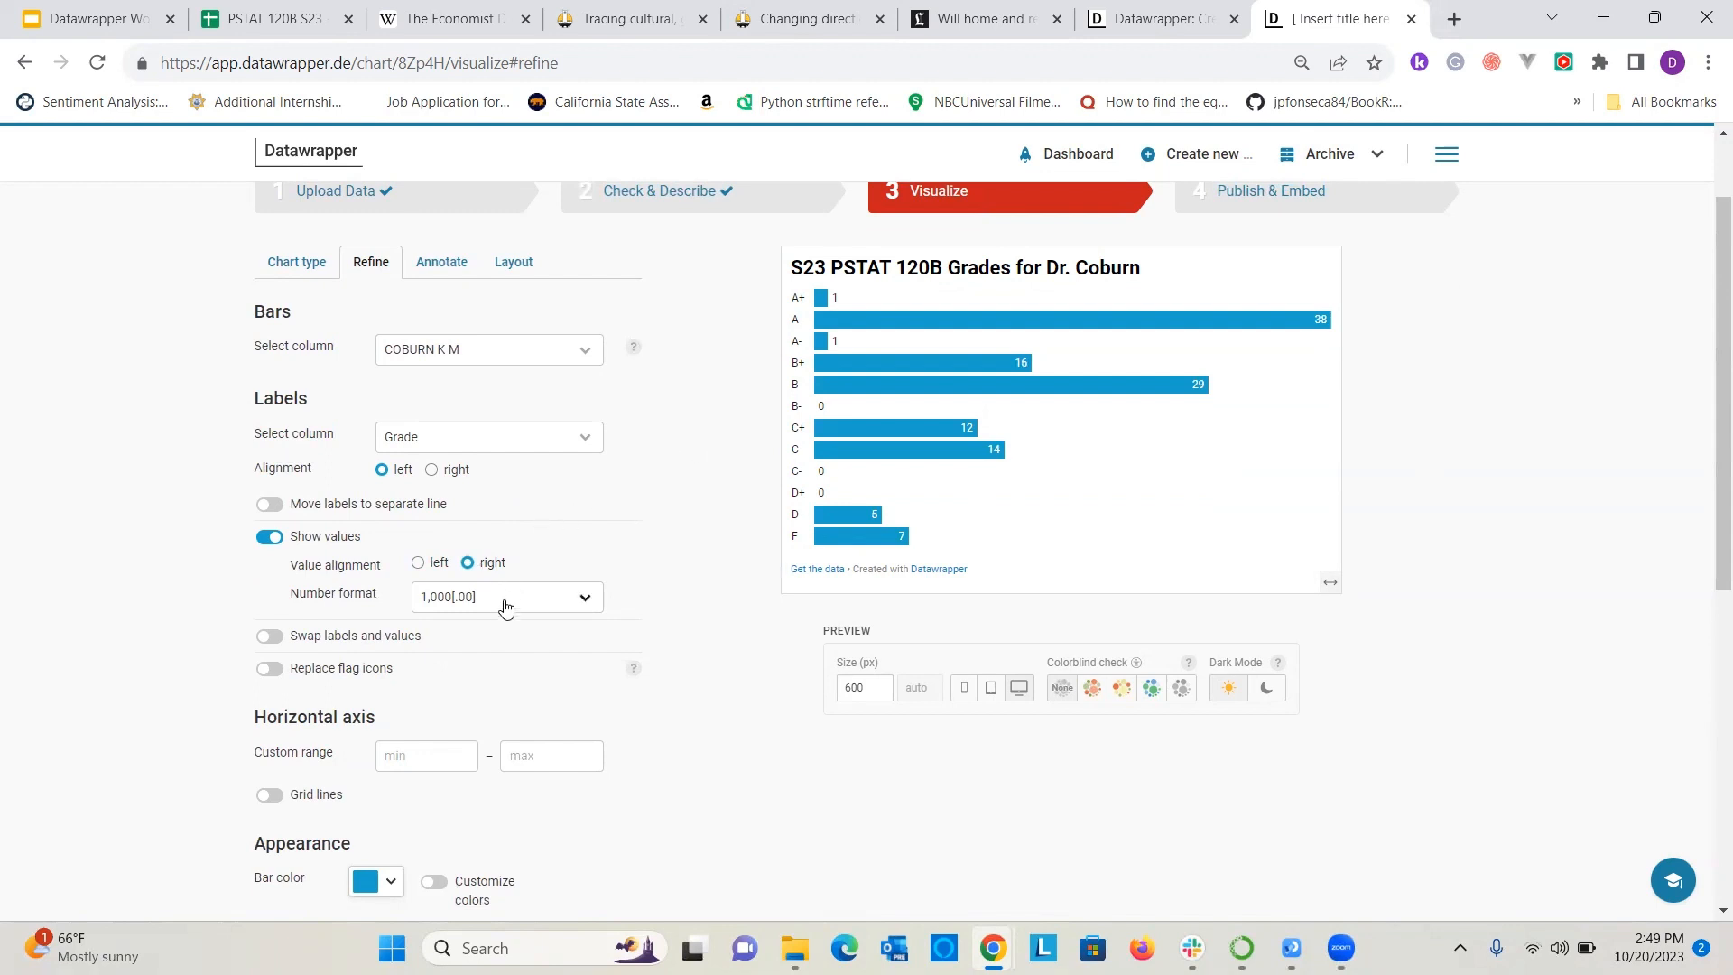
Try the 0.0 number format for the bar values and restore the 1,000[.00] format.
left_click(501, 599)
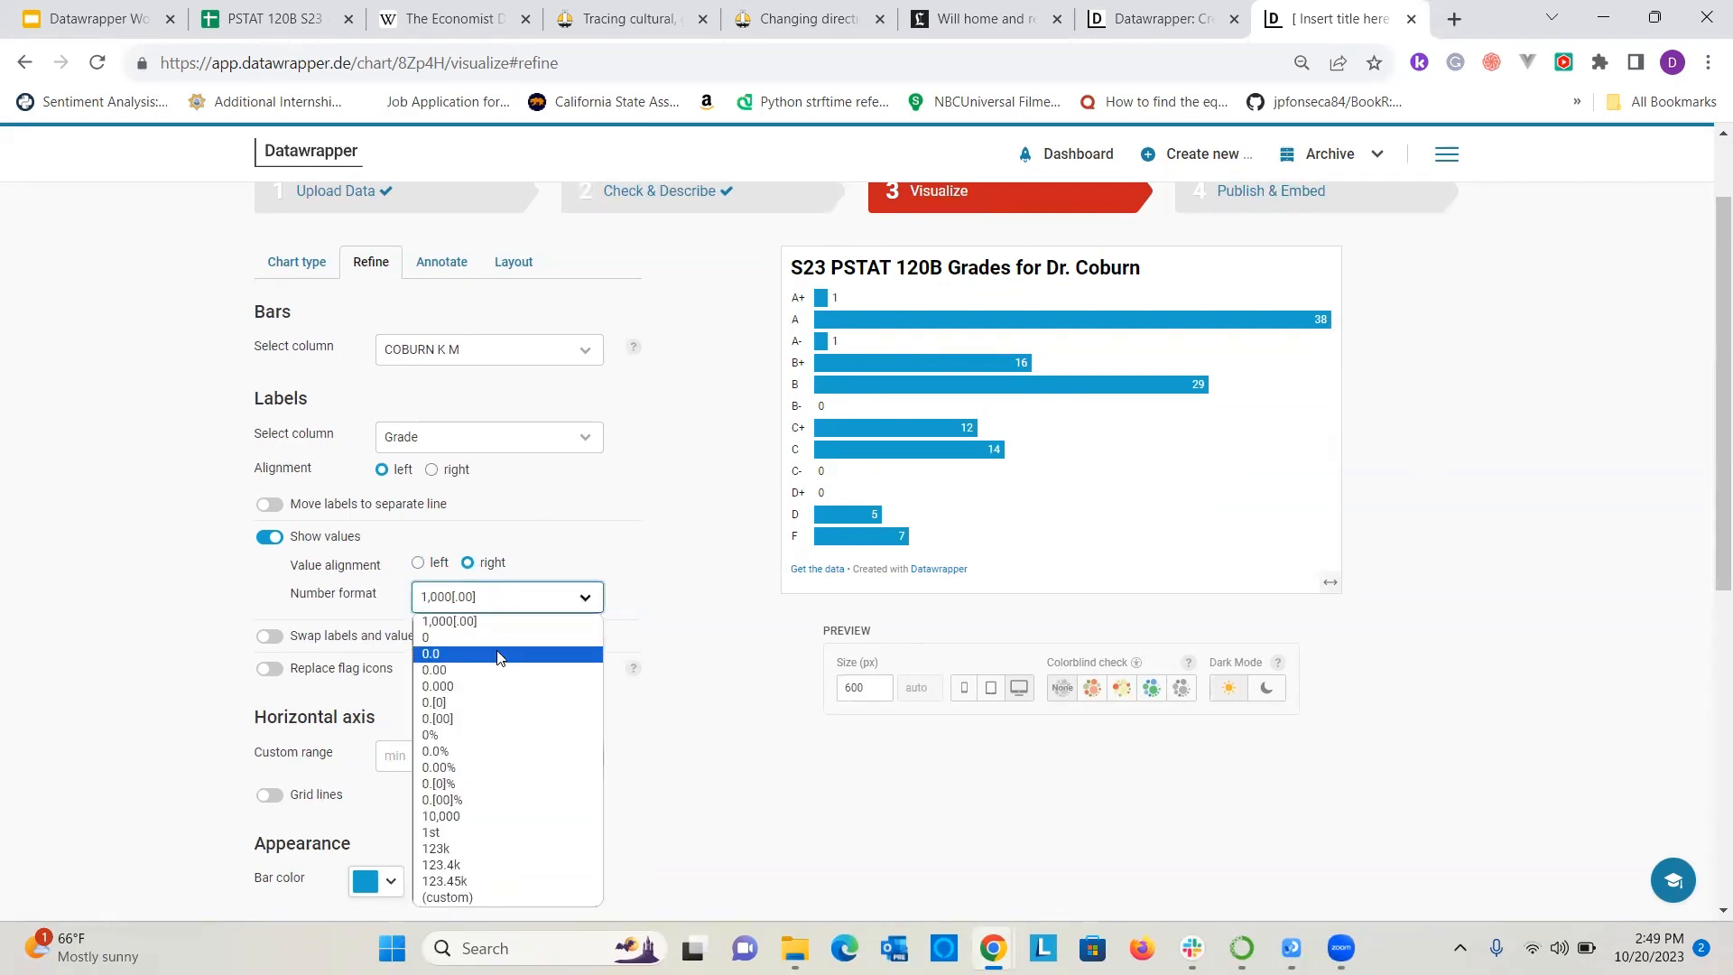
left_click(496, 655)
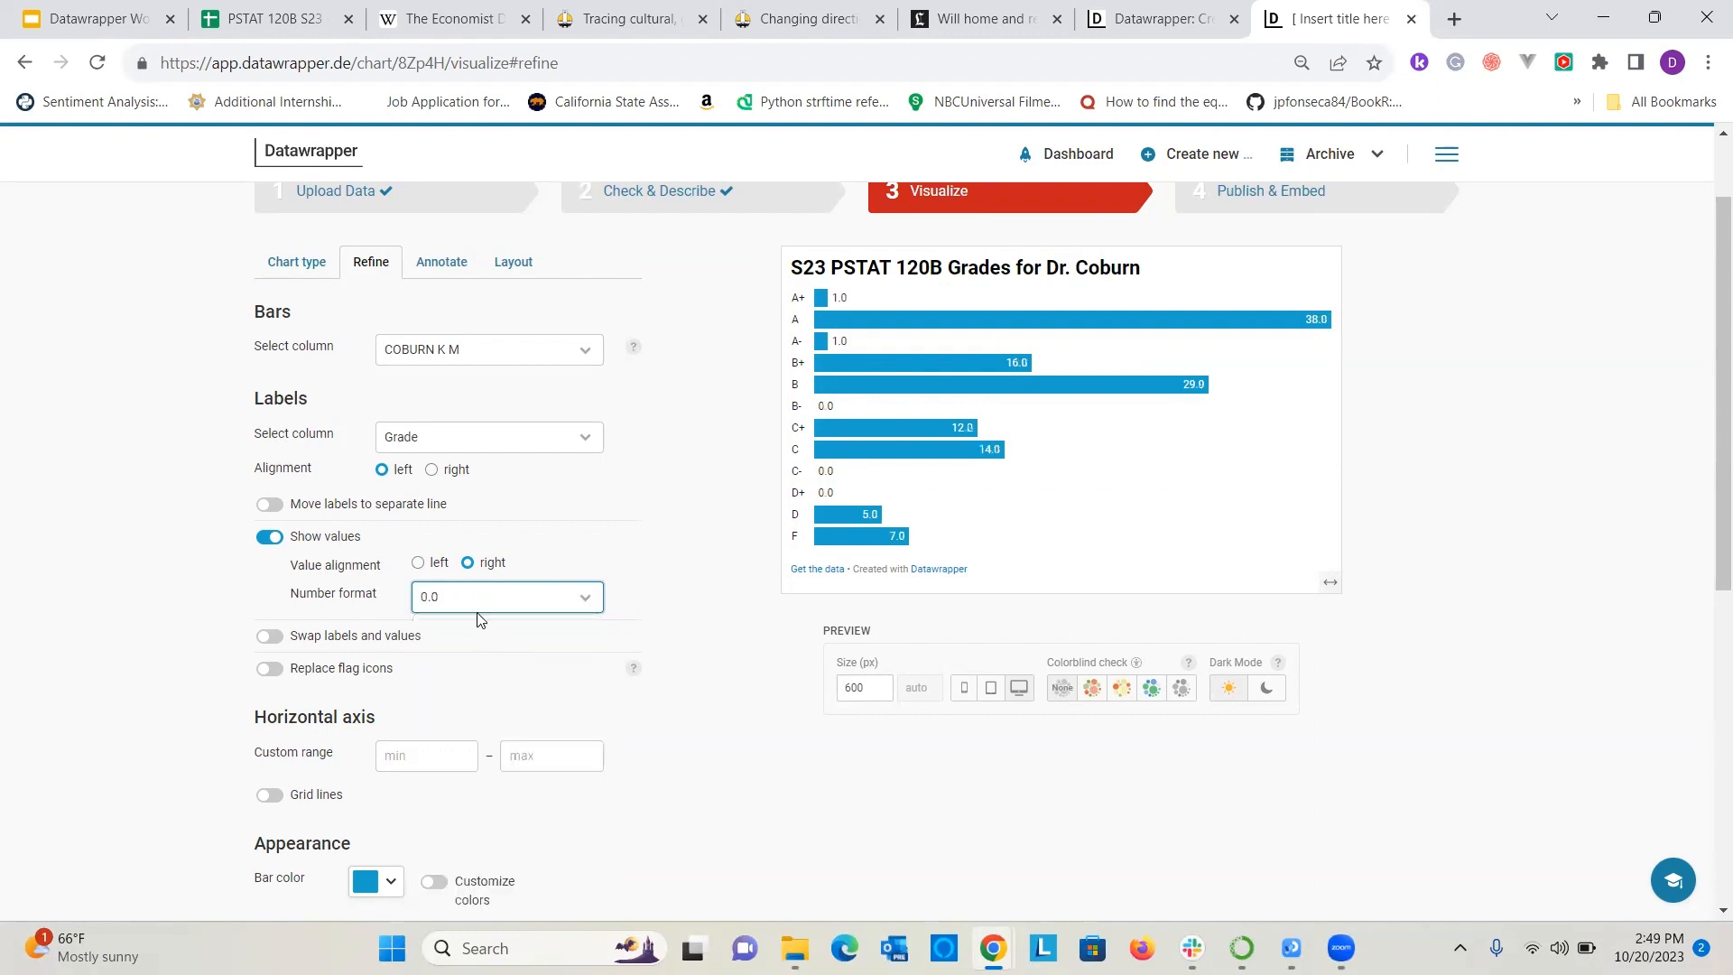
left_click(475, 599)
left_click(479, 622)
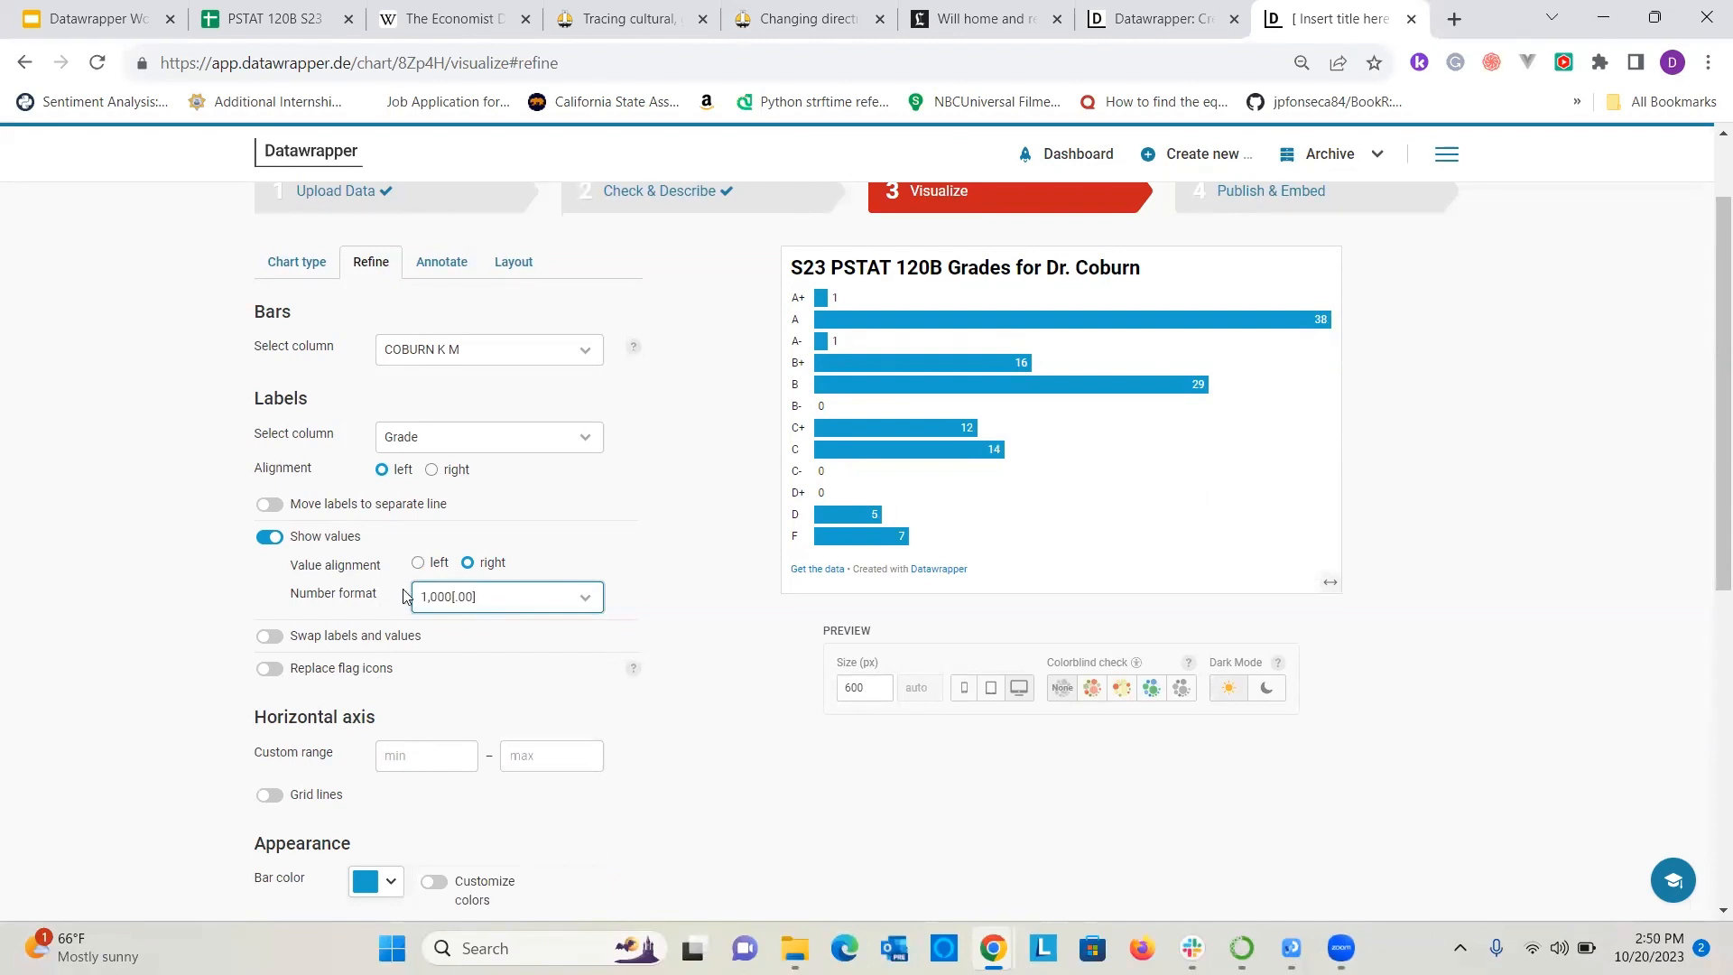
Turn on grid lines for the horizontal axis and leave its custom range empty.
scroll(408, 617, "down", 1)
scroll(350, 463, "down", 2)
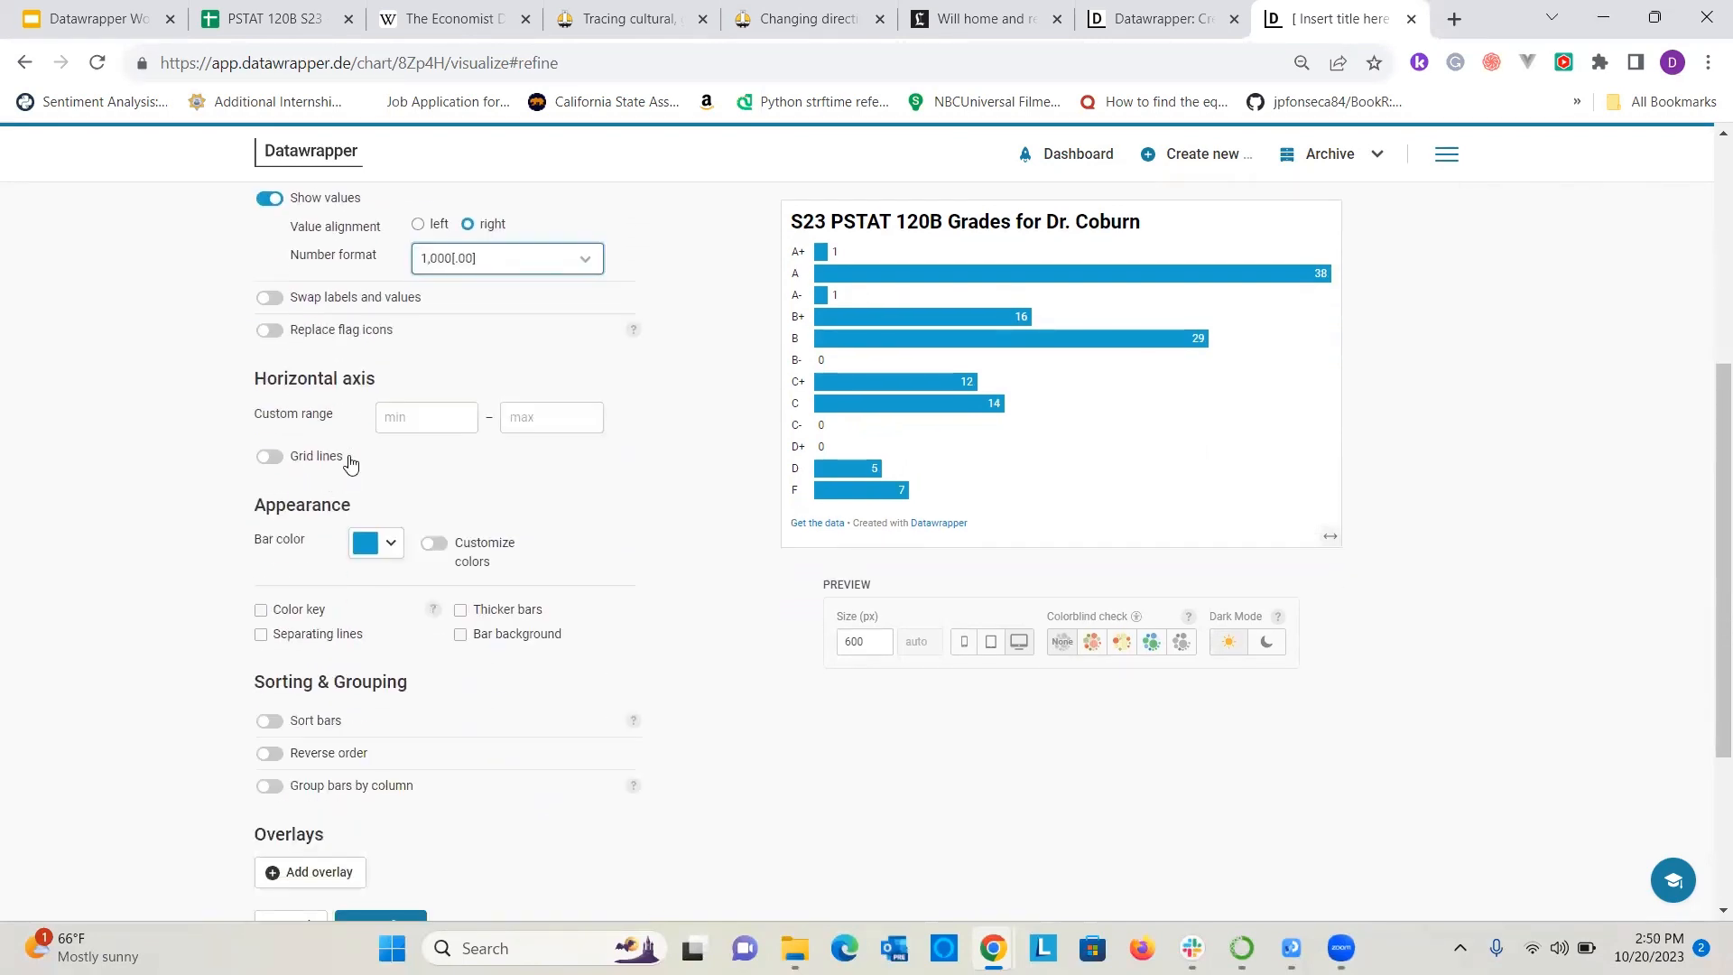
scroll(422, 516, "up", 1)
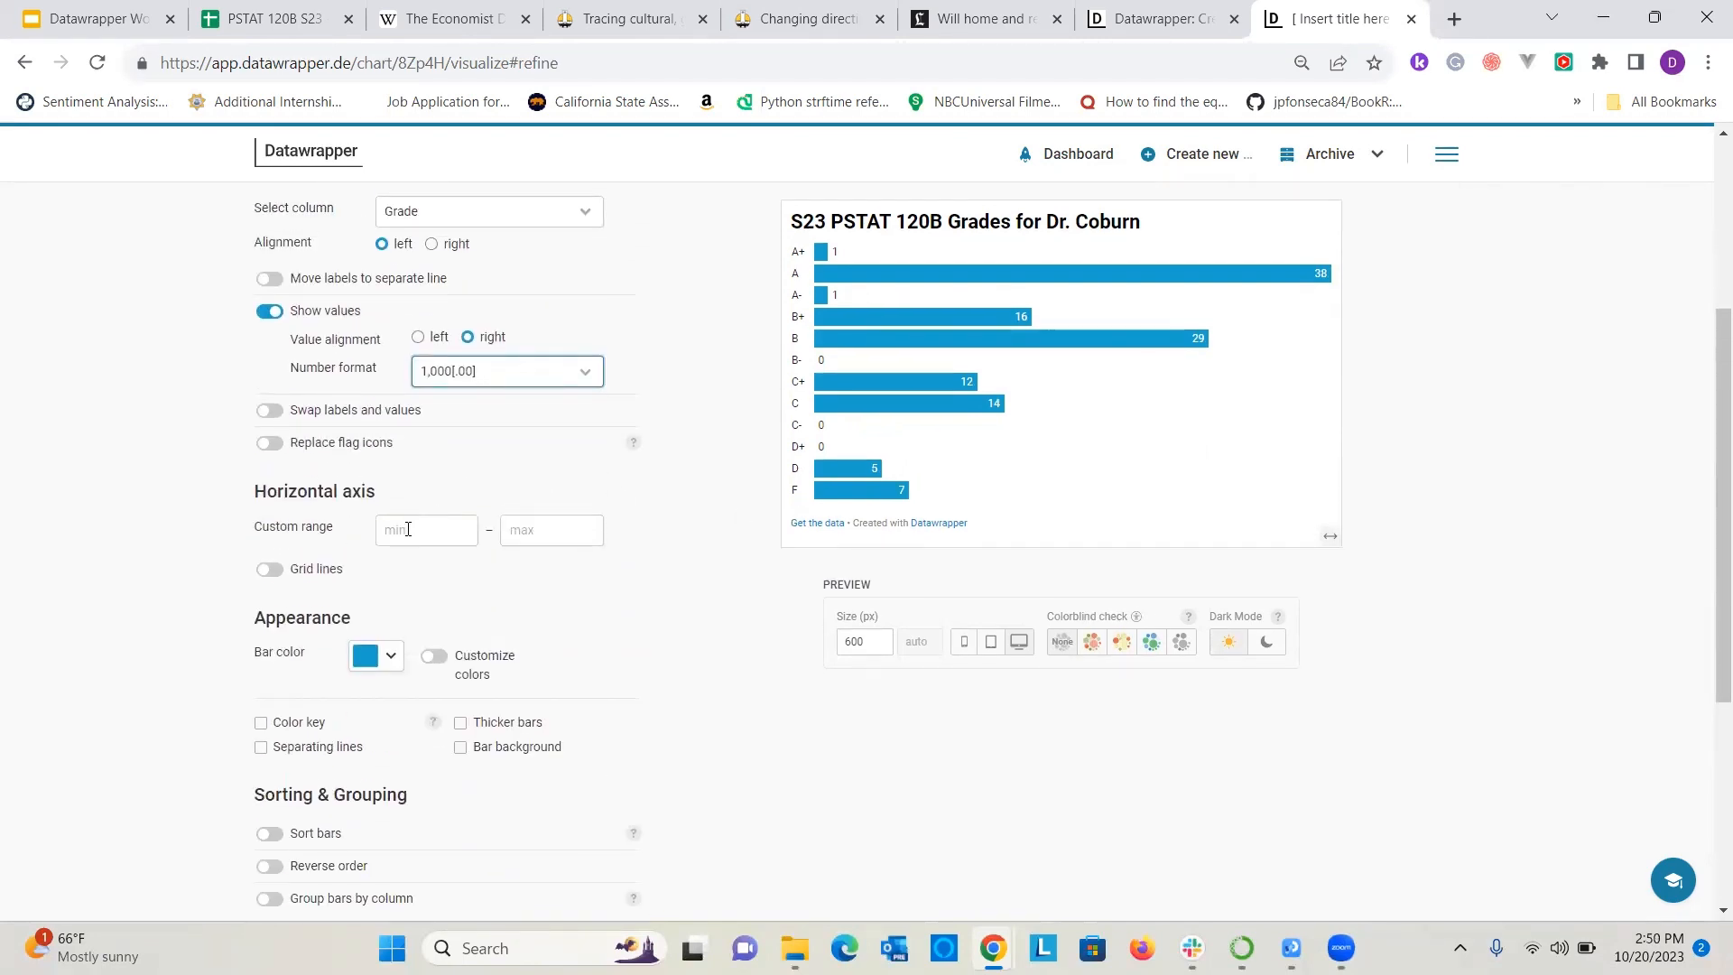
left_click(398, 532)
left_click(268, 570)
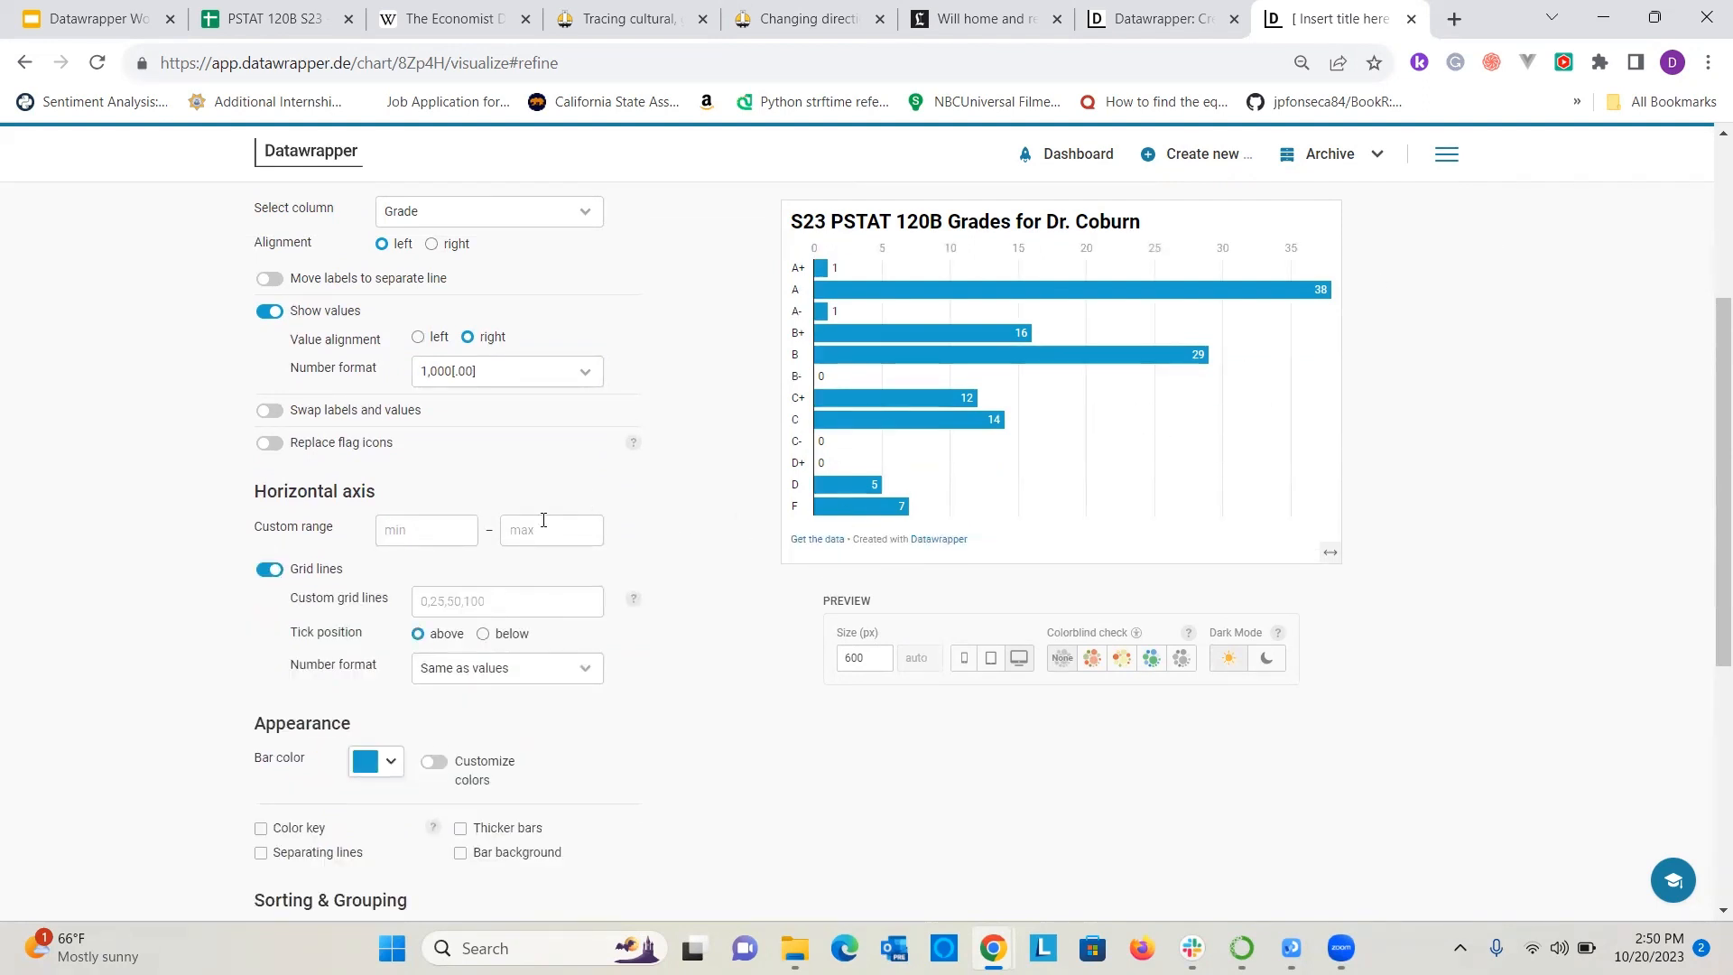
Change the color of all bars to red, #c71e1d.
scroll(543, 521, "down", 3)
left_click(393, 546)
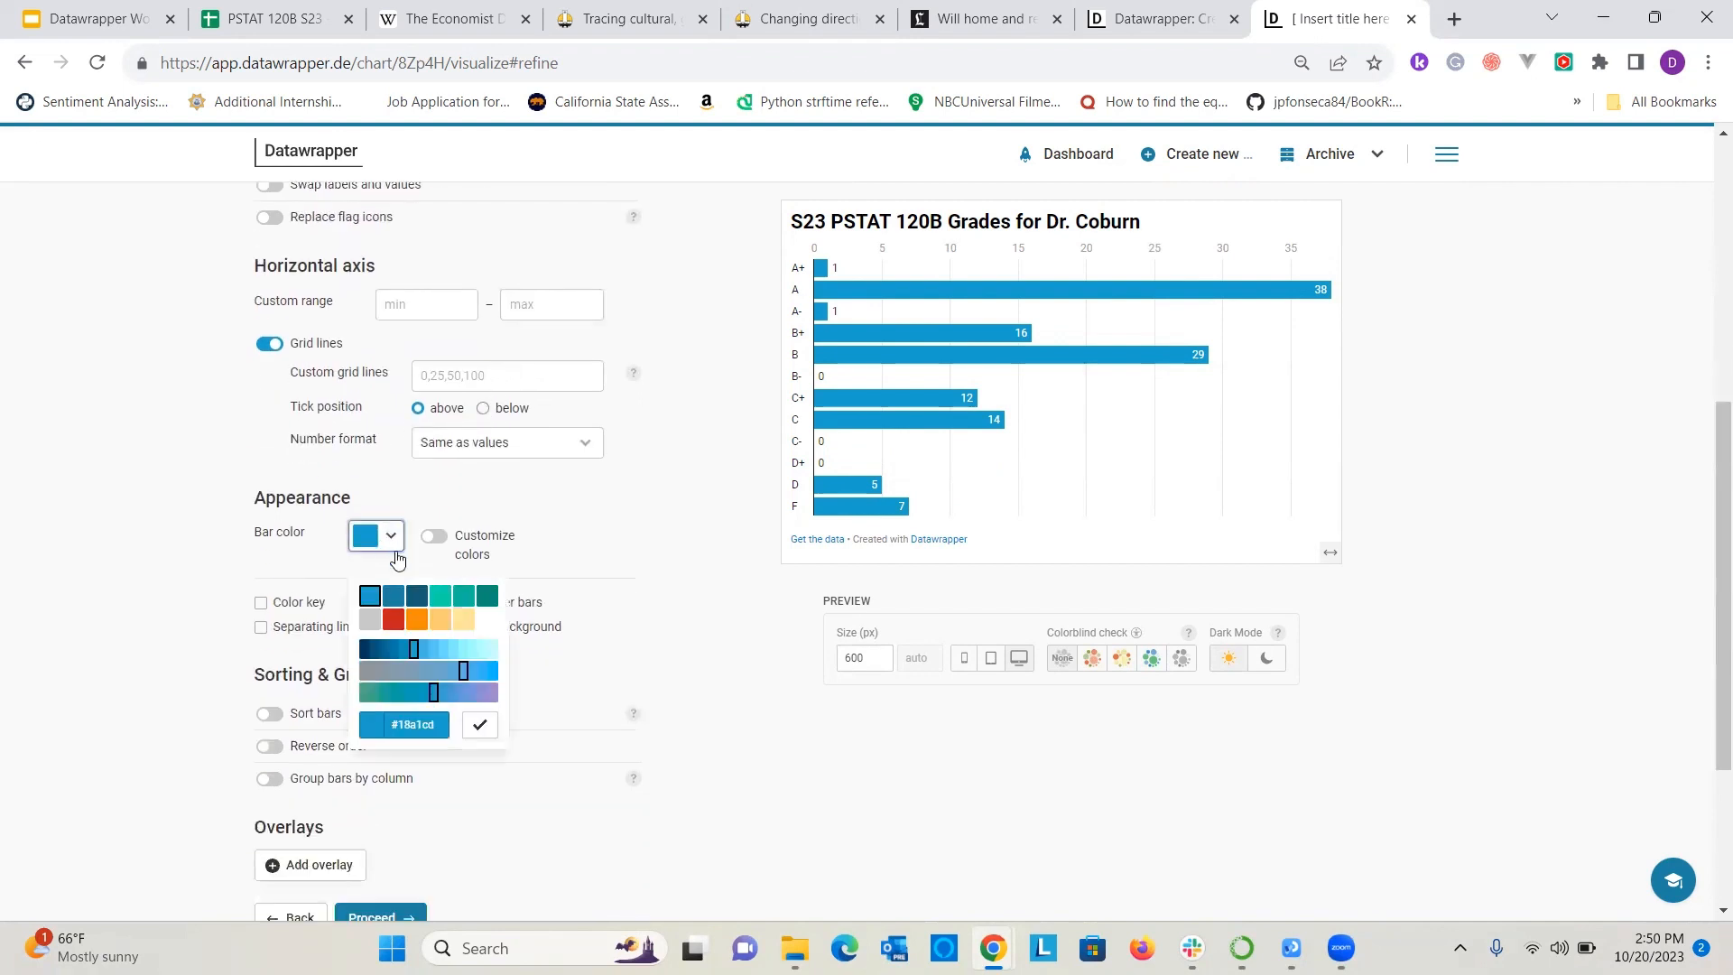
left_click(391, 620)
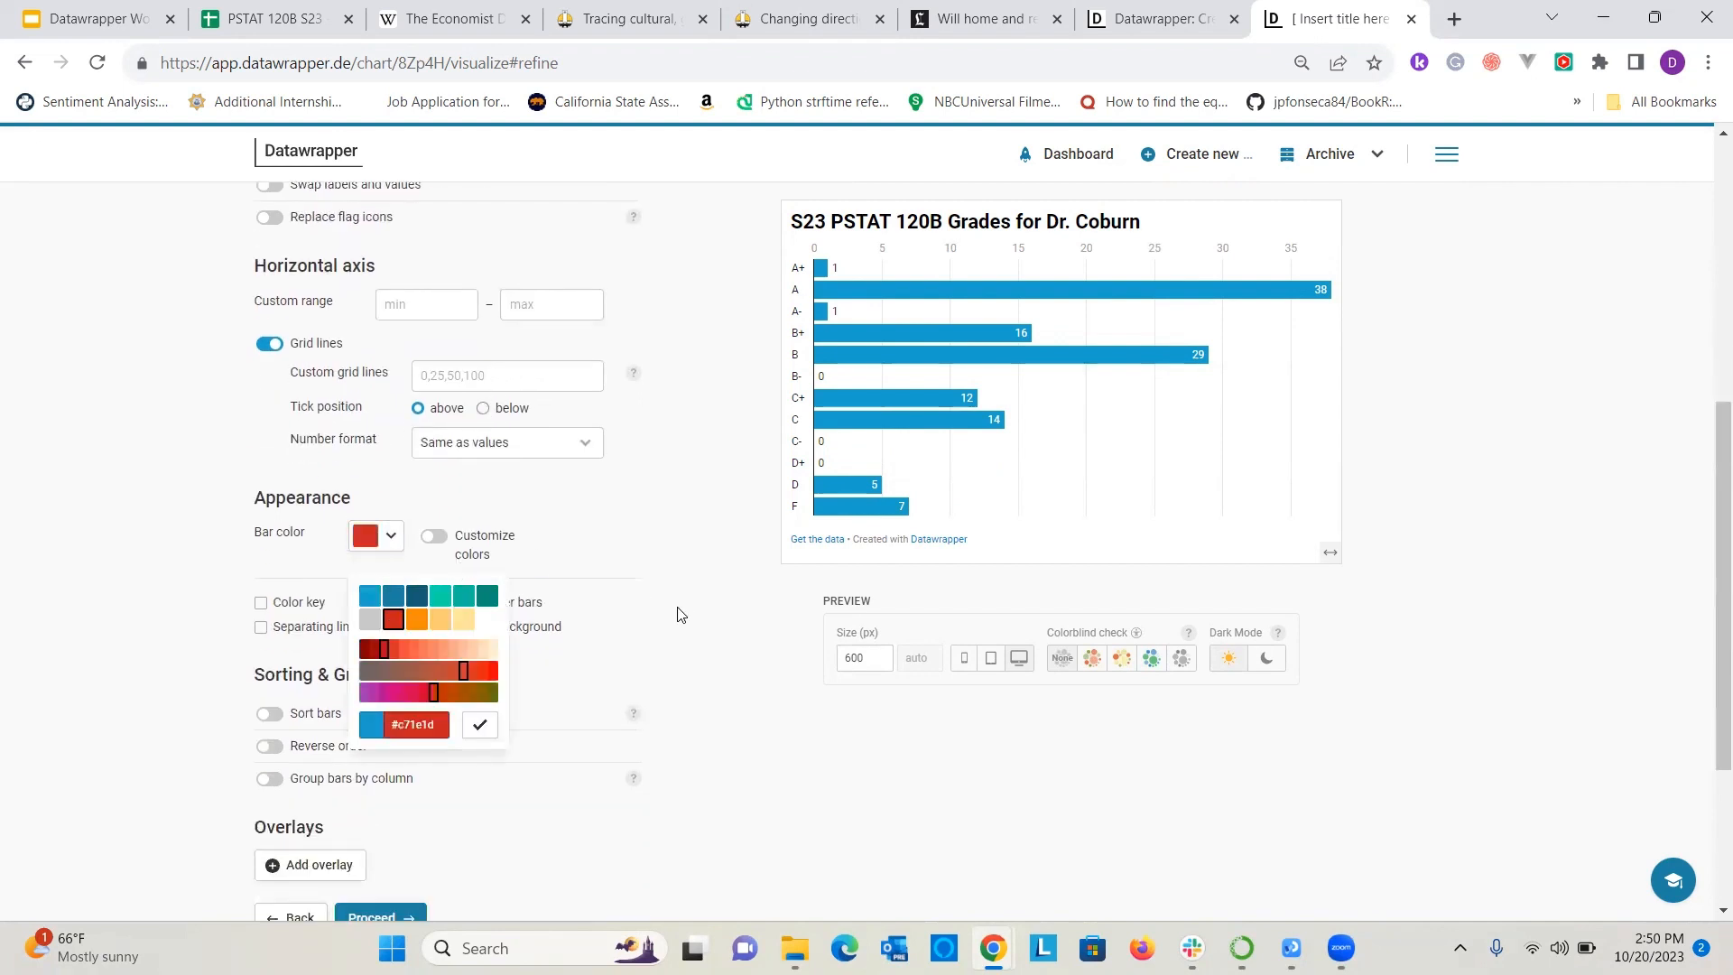
Turn on custom bar colors, base them on the Grade column, and color the A+ bar orange.
left_click(433, 542)
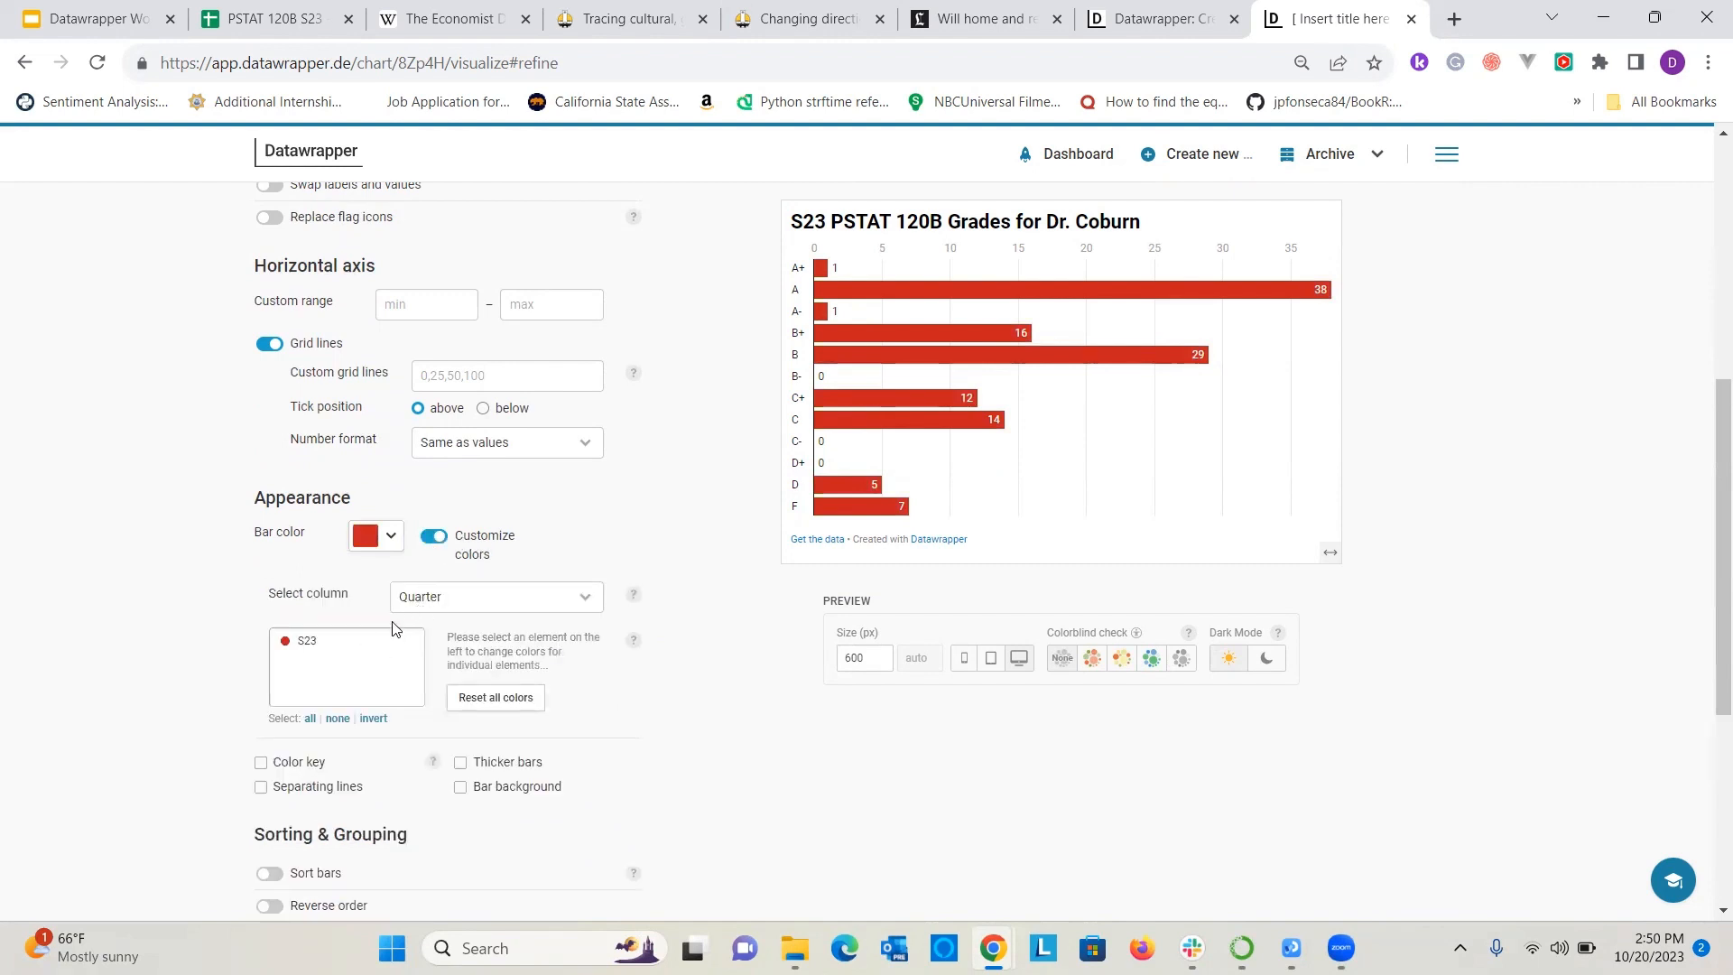
left_click(419, 599)
left_click(403, 622)
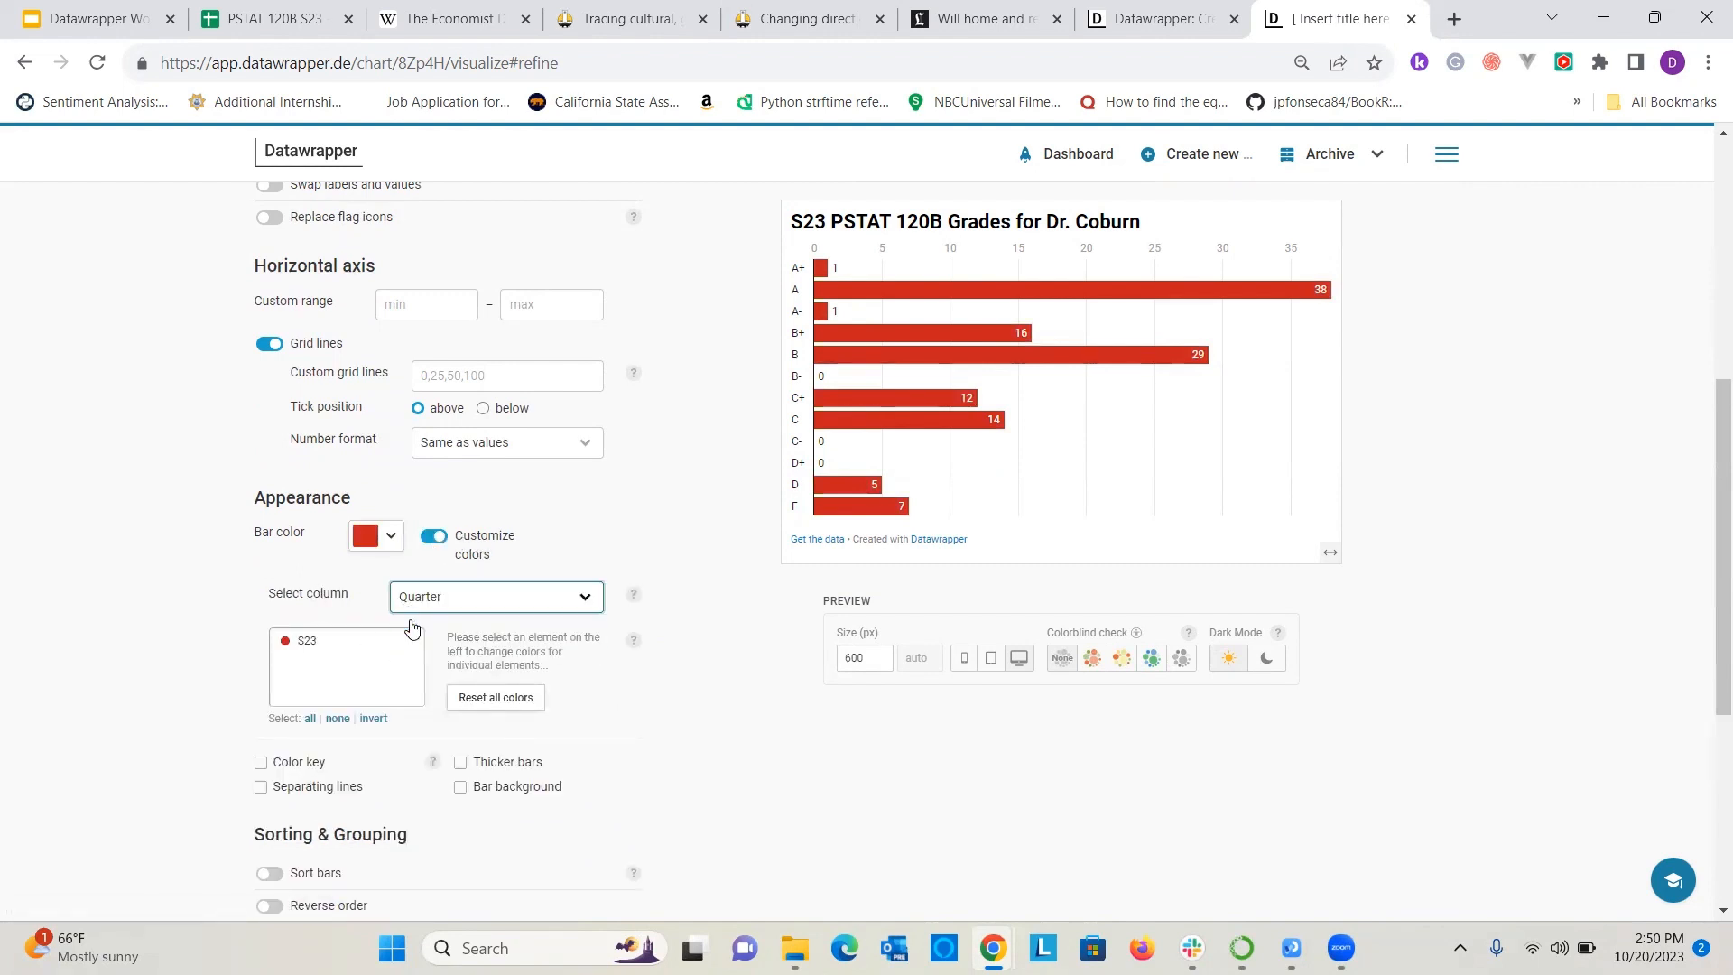
left_click(334, 642)
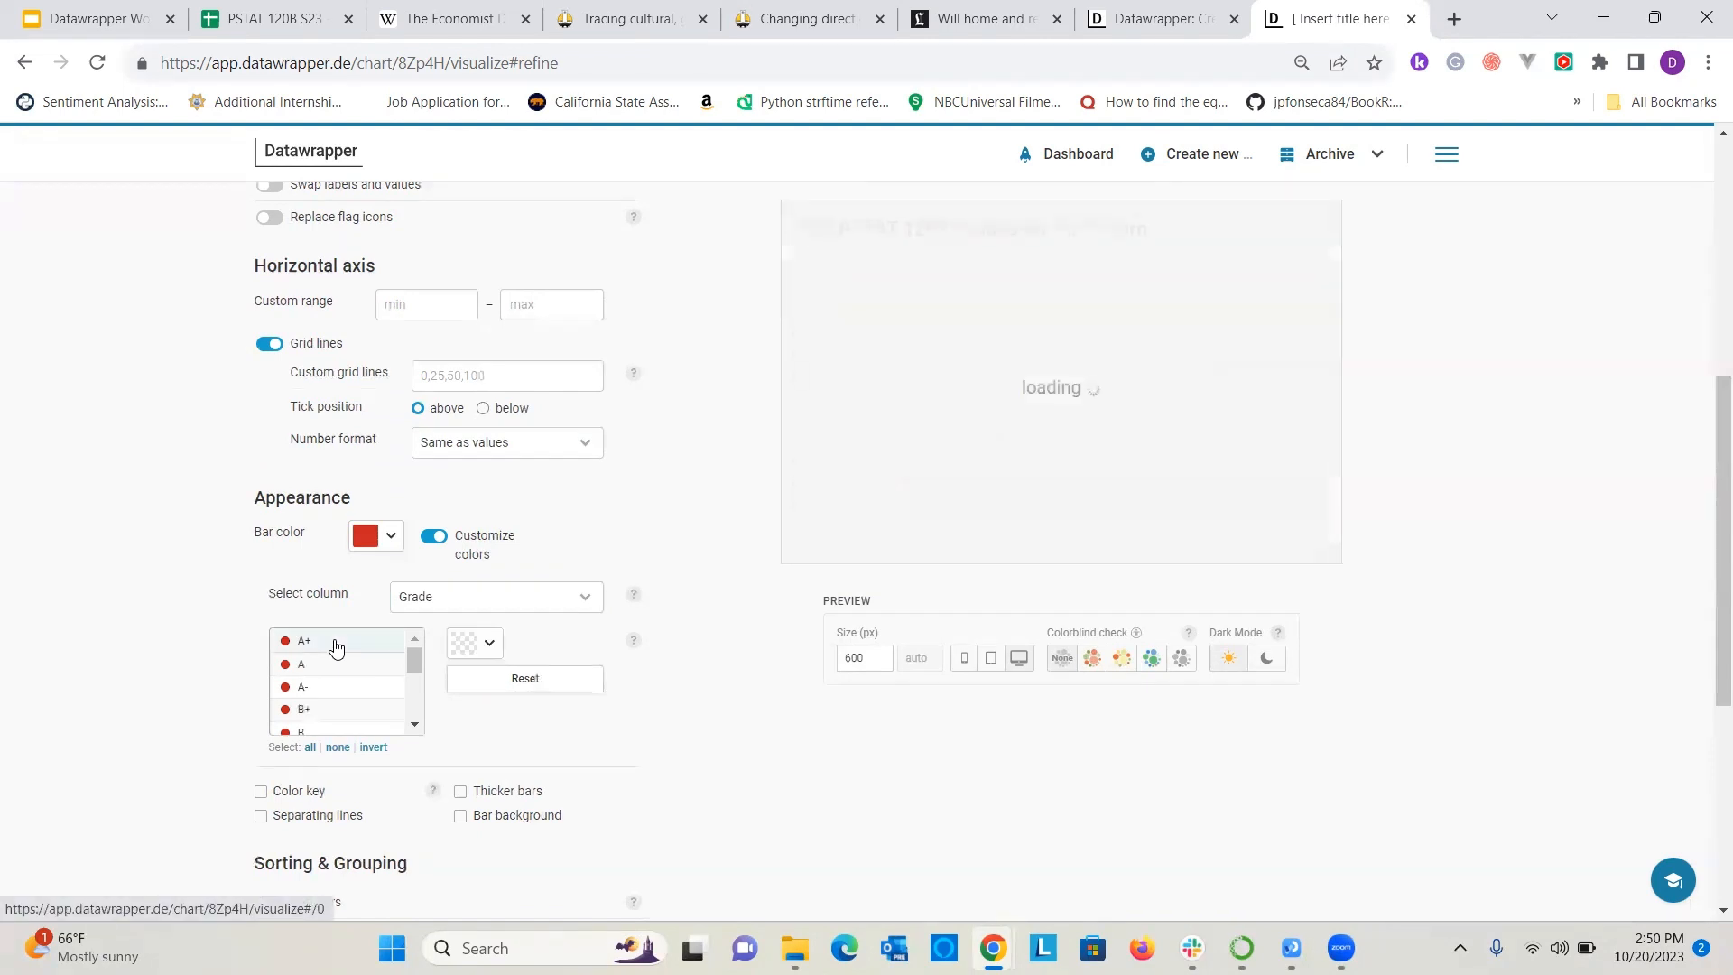
left_click(483, 650)
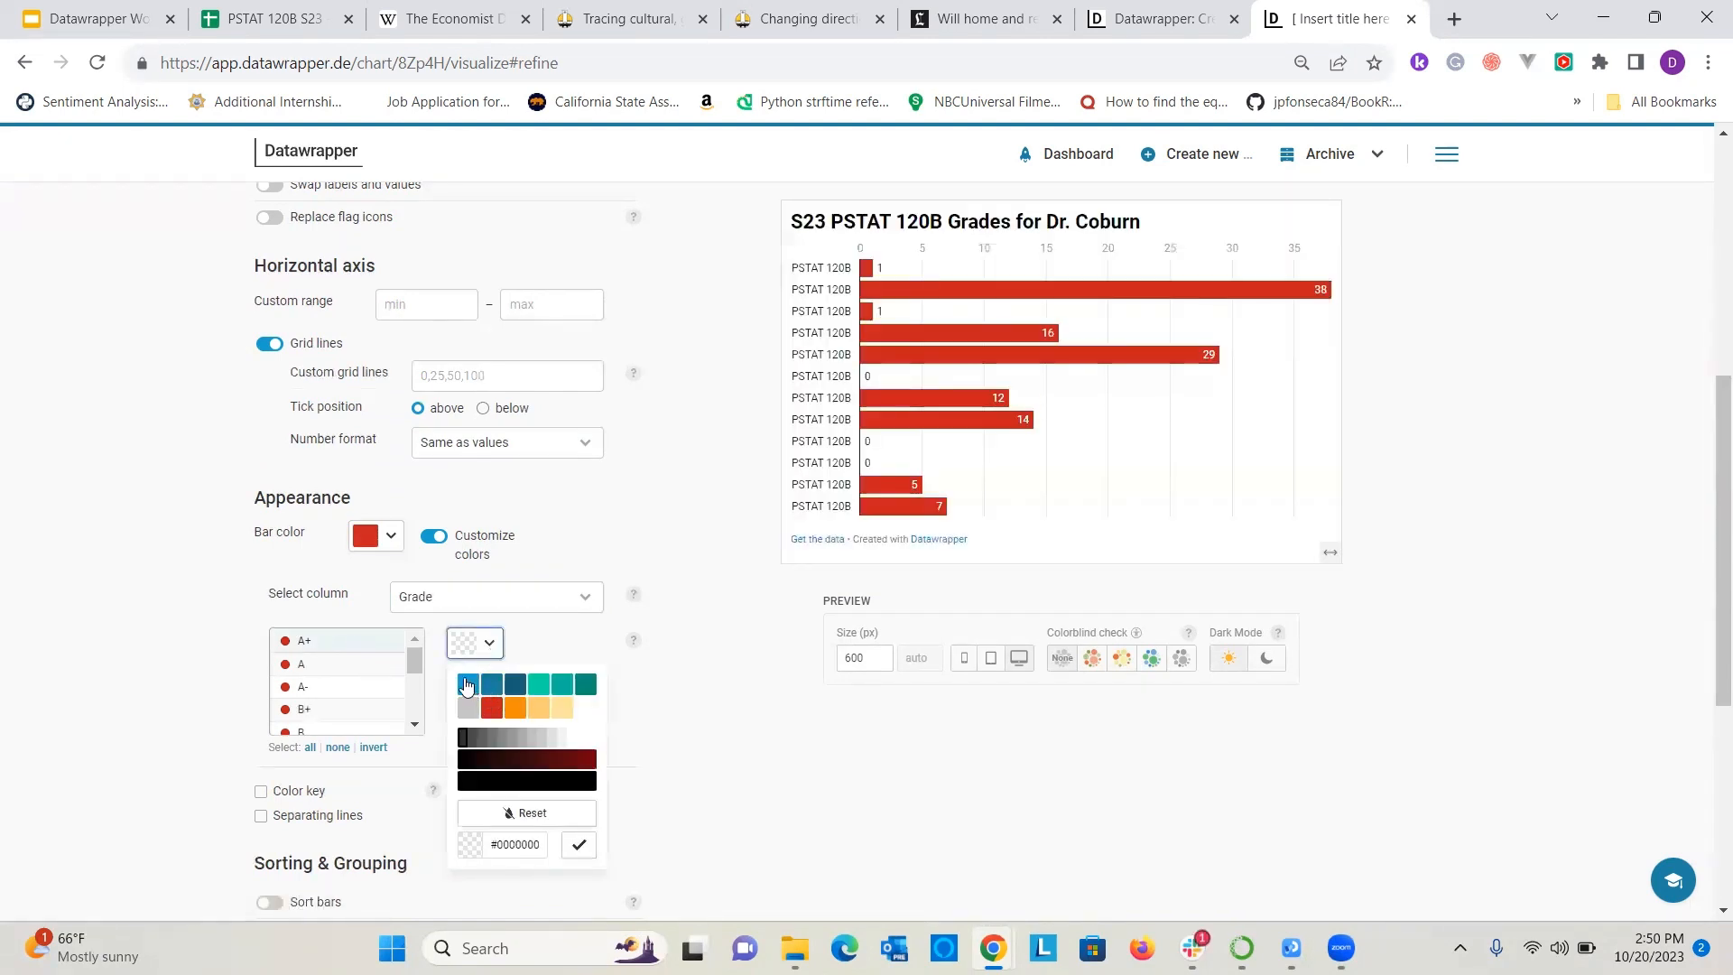
left_click(514, 707)
left_click(695, 706)
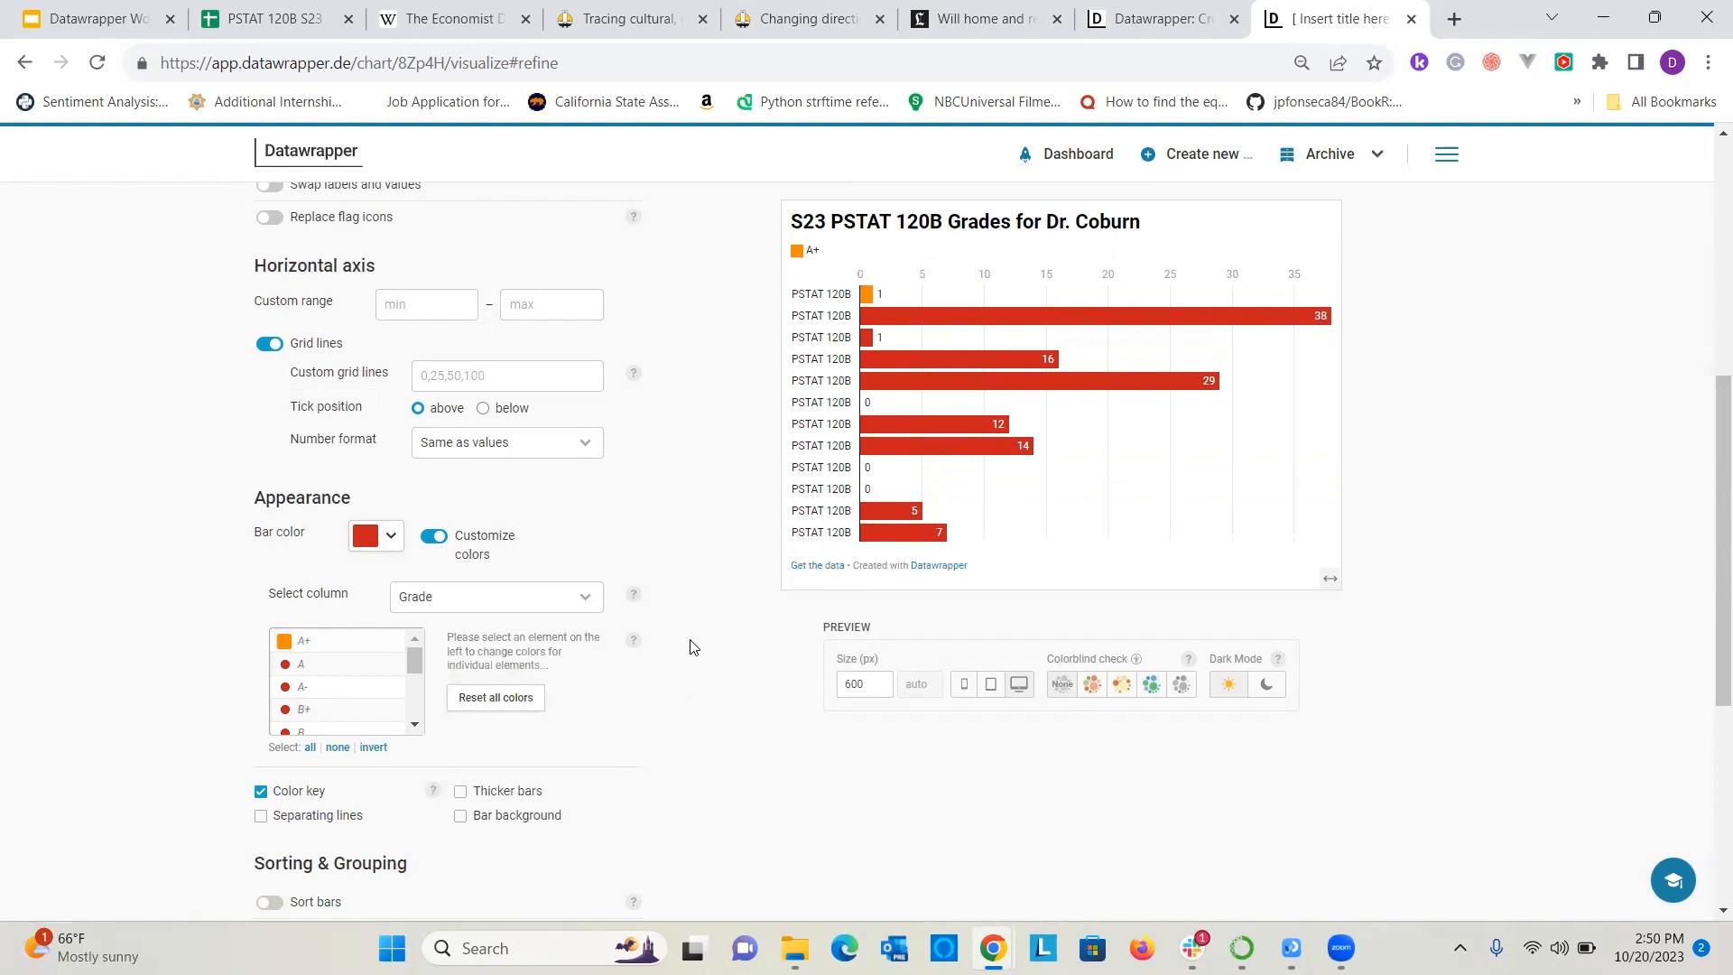
Reset all custom bar colors.
left_click(445, 597)
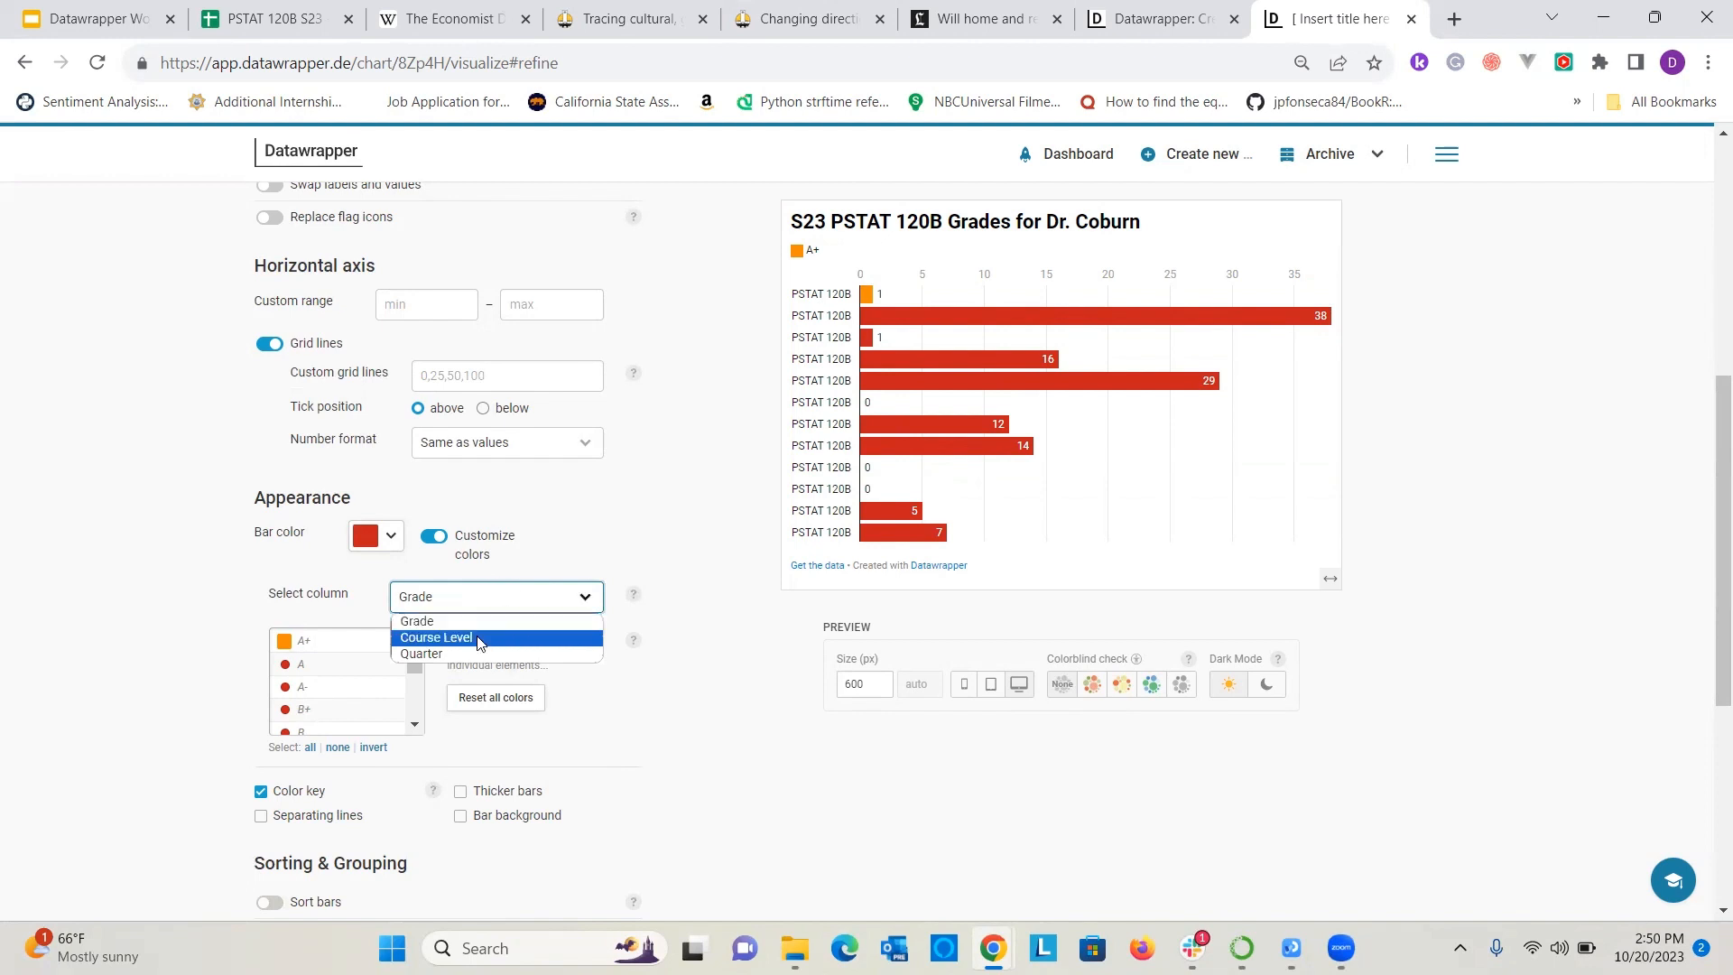
left_click(491, 701)
left_click(494, 698)
Try Course Level as the column for the custom colors and switch back to Grade.
left_click(469, 597)
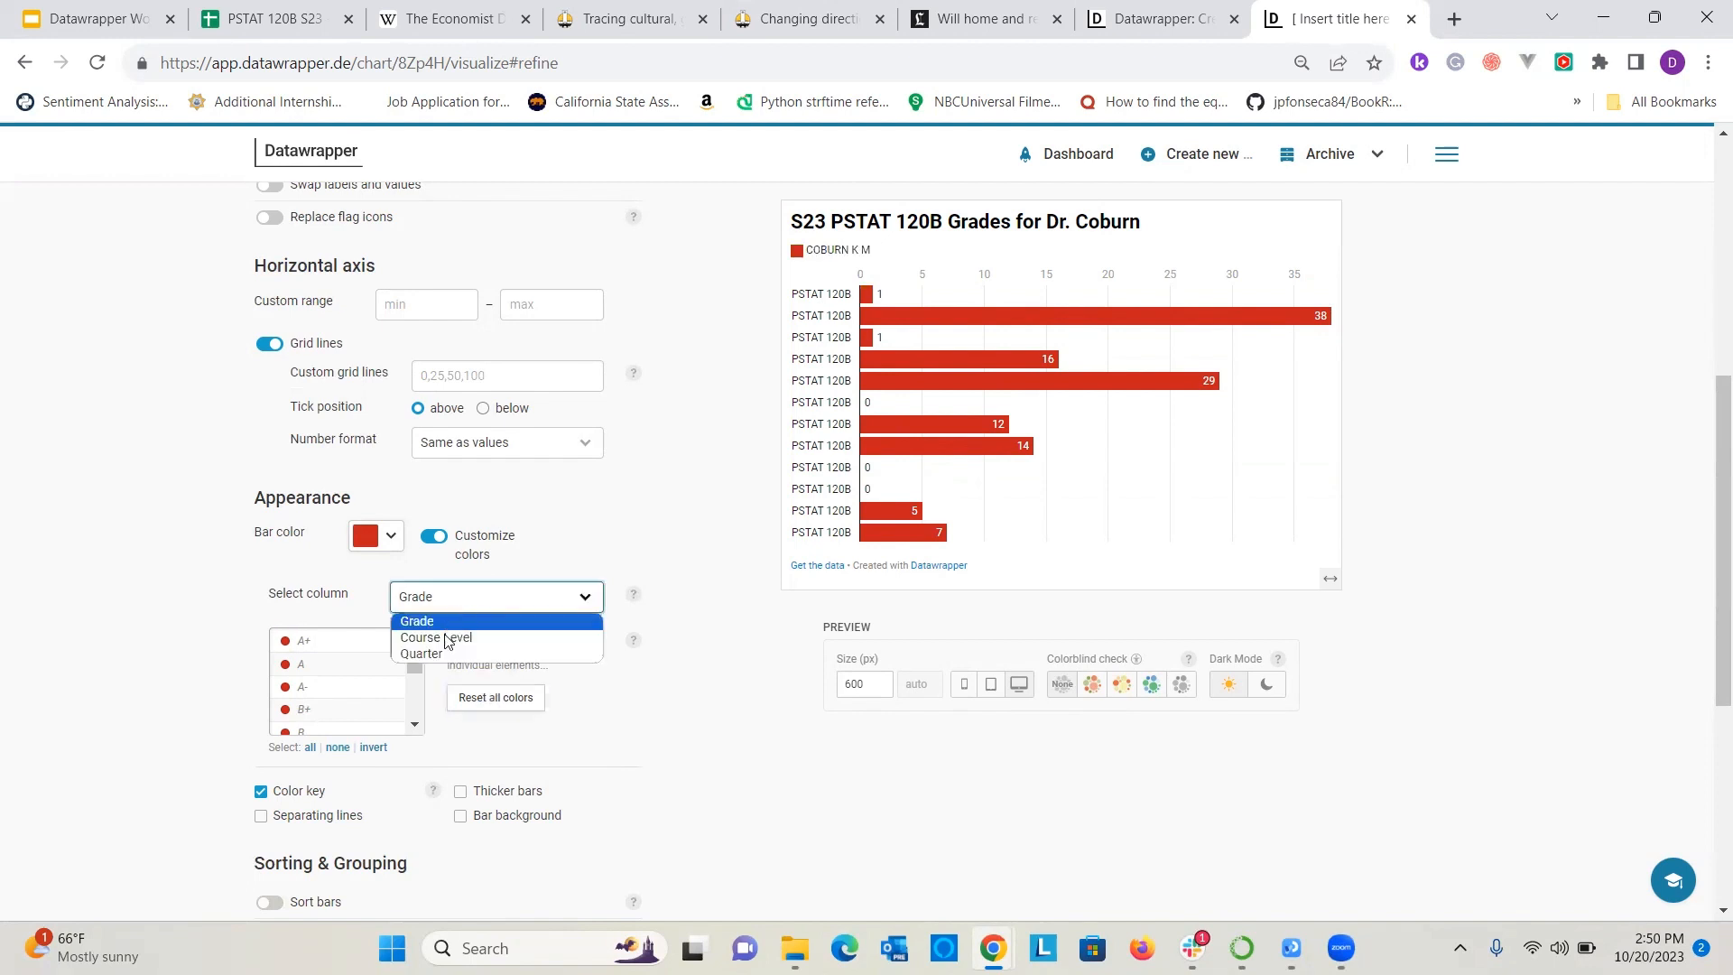
left_click(443, 637)
left_click(458, 612)
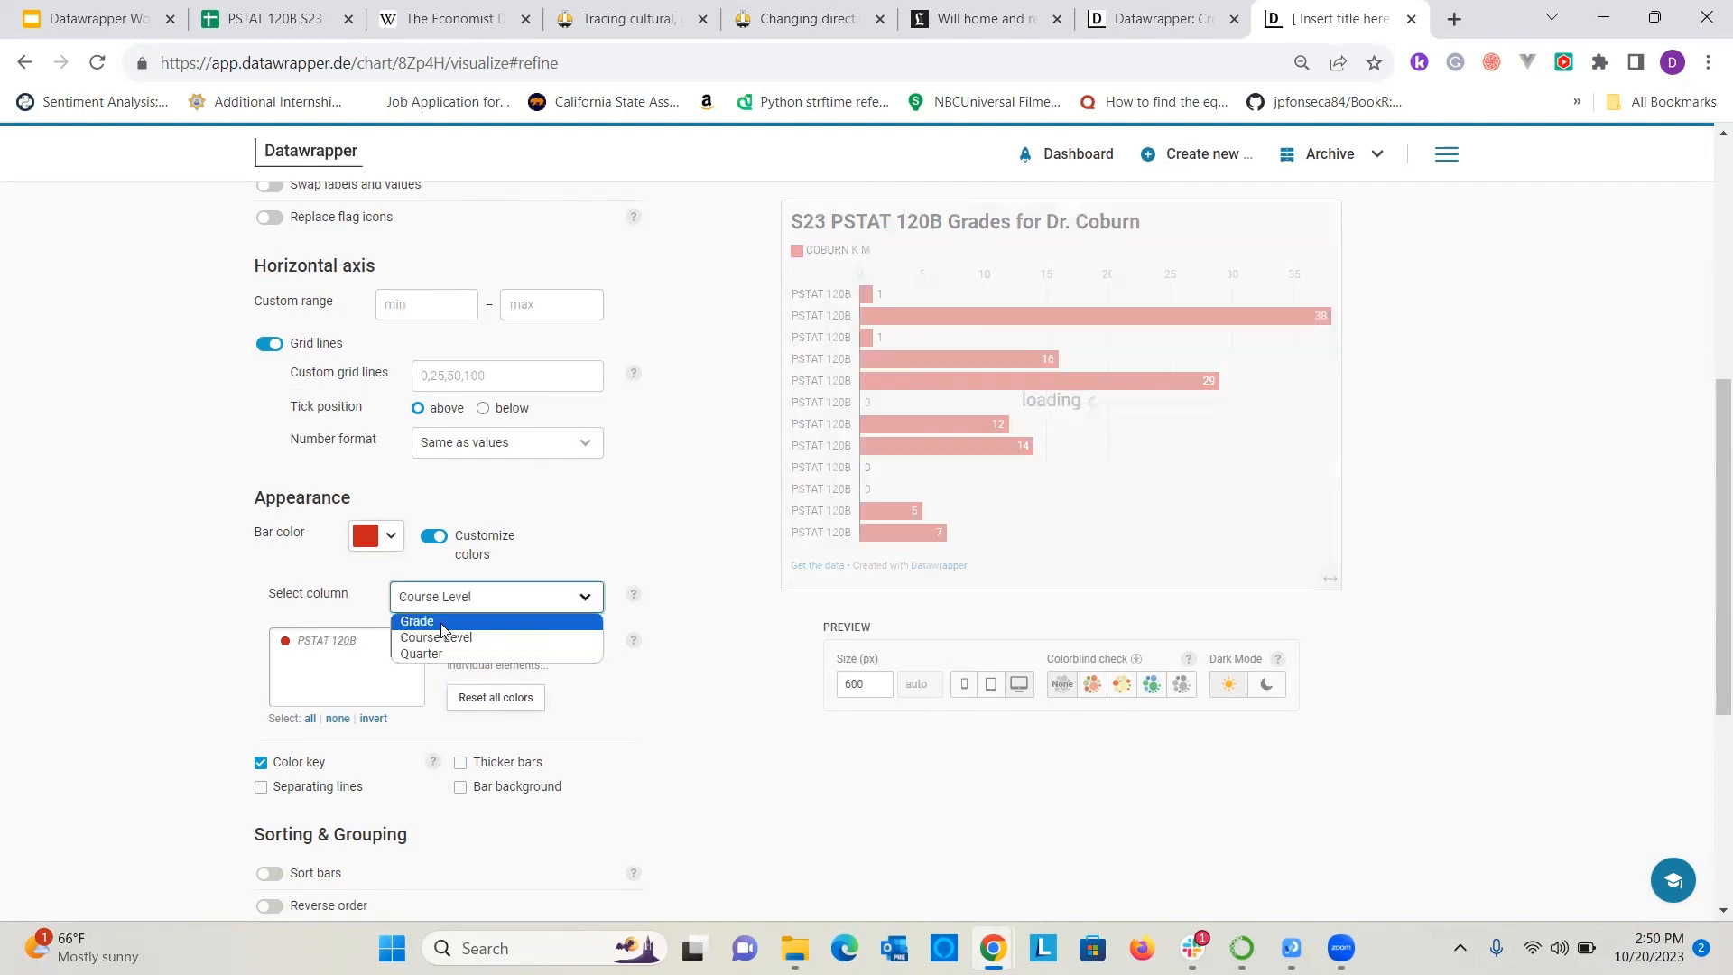
left_click(442, 621)
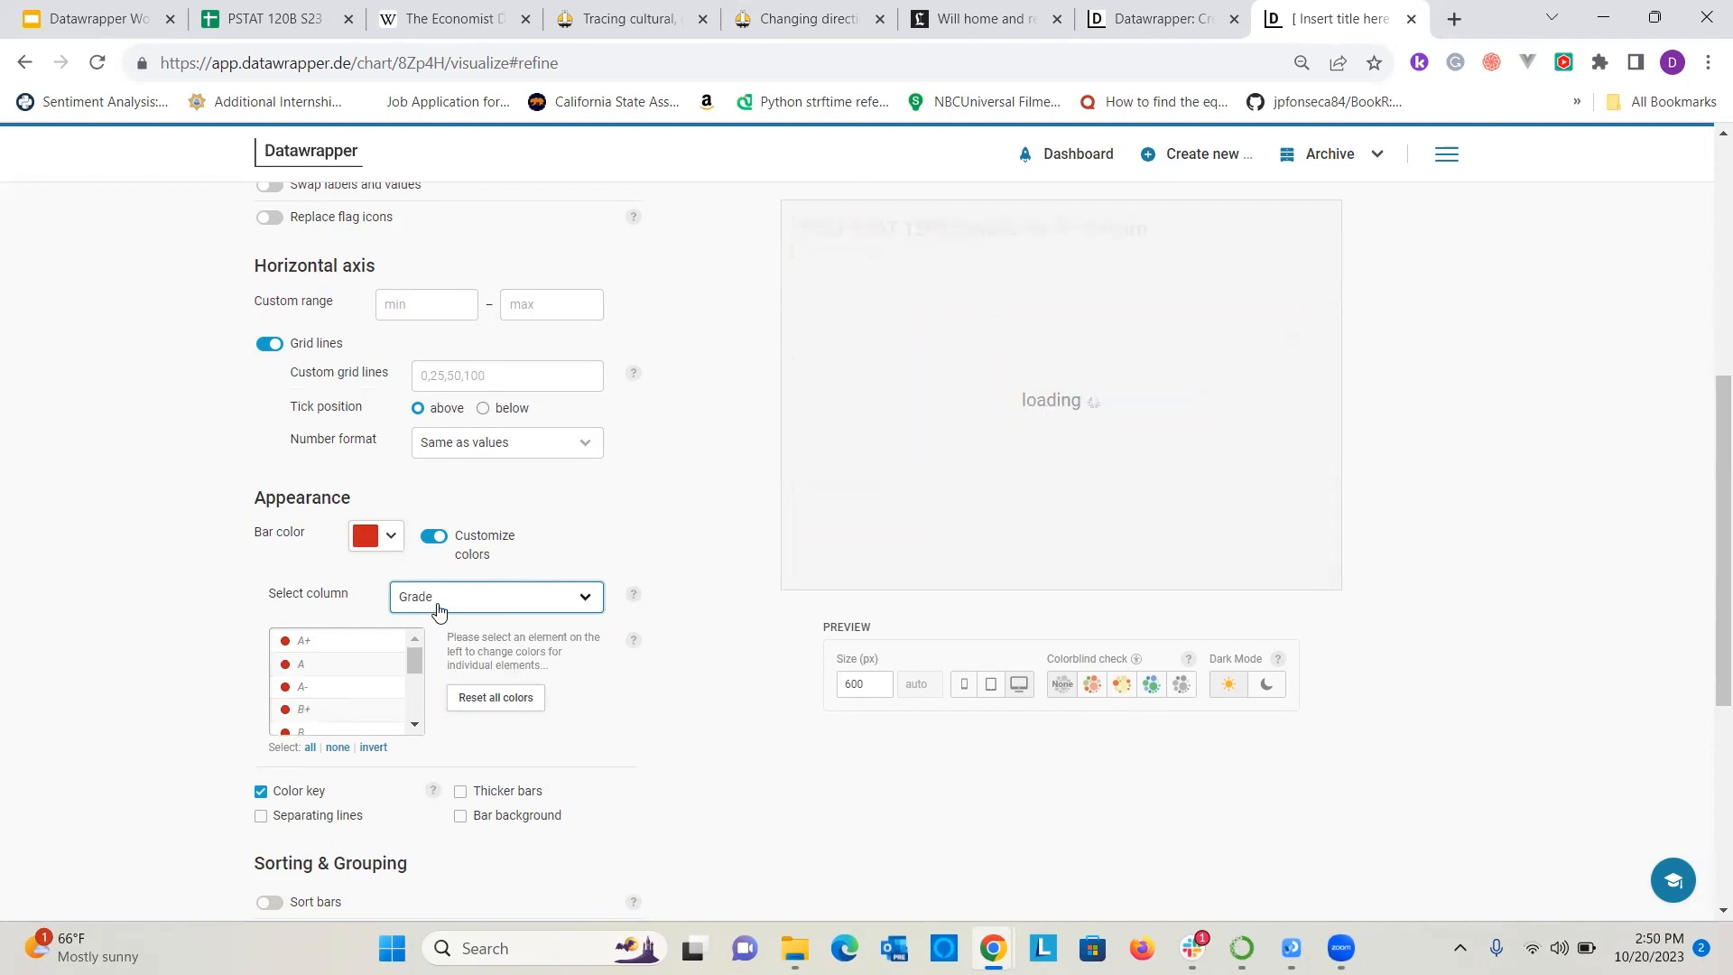
left_click(441, 601)
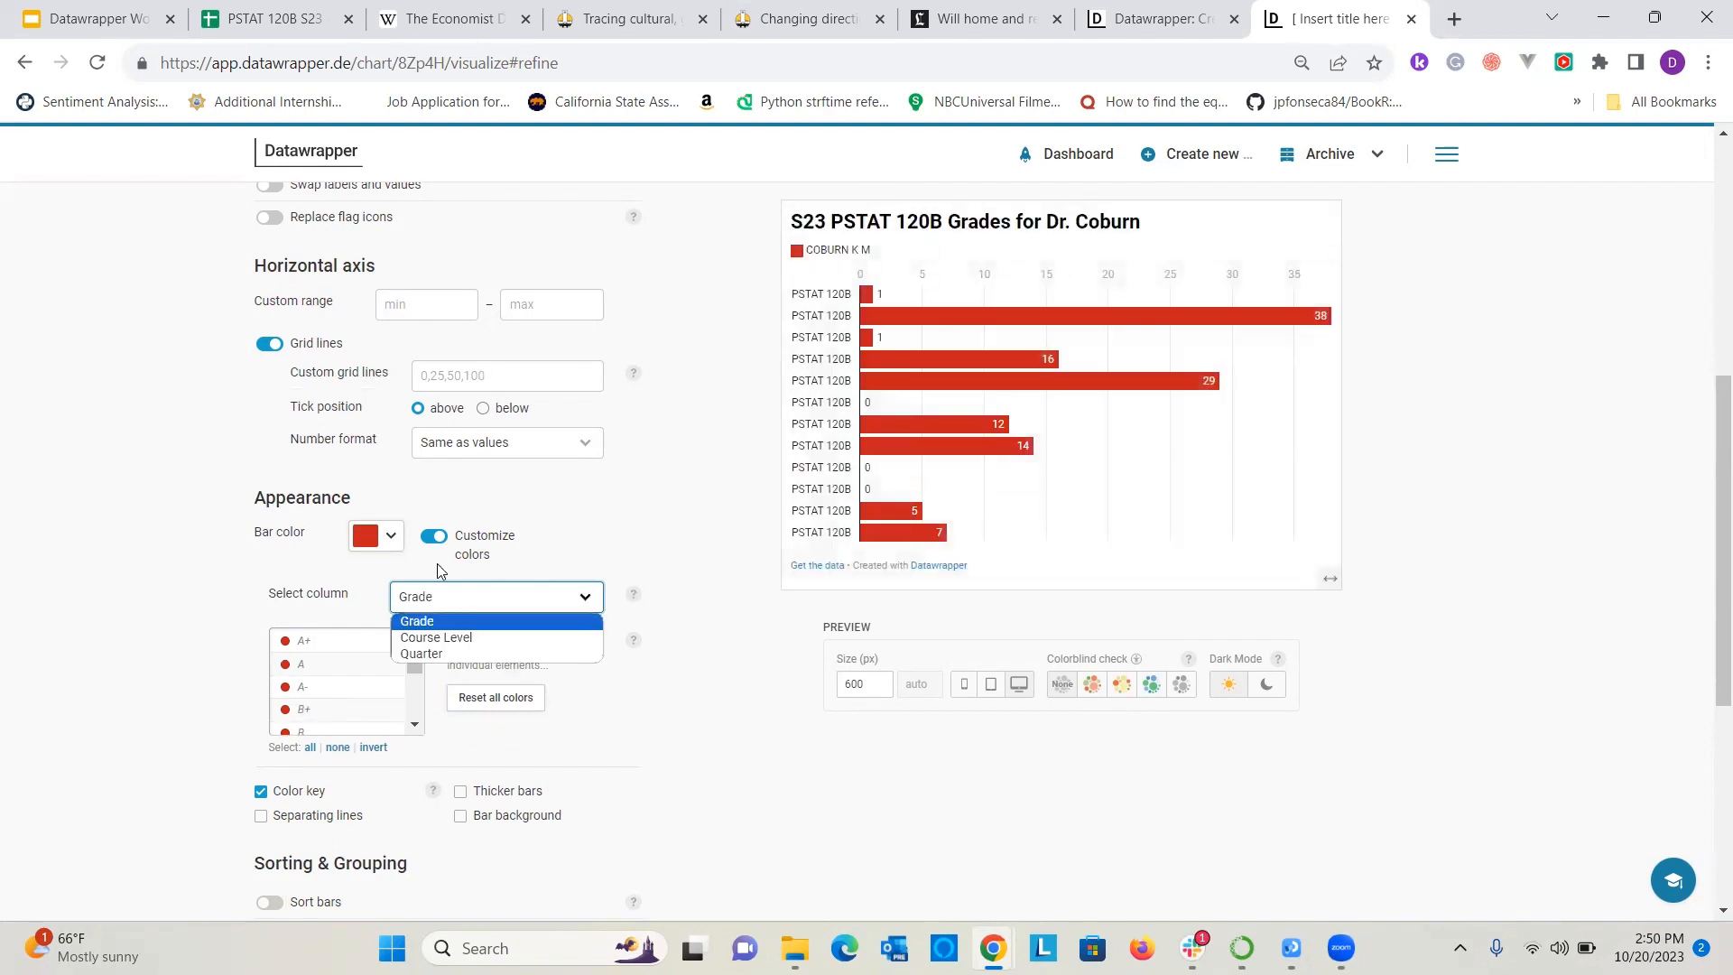
Reselect Grade as the column that supplies the bar labels.
scroll(406, 408, "up", 6)
left_click(477, 459)
left_click(479, 558)
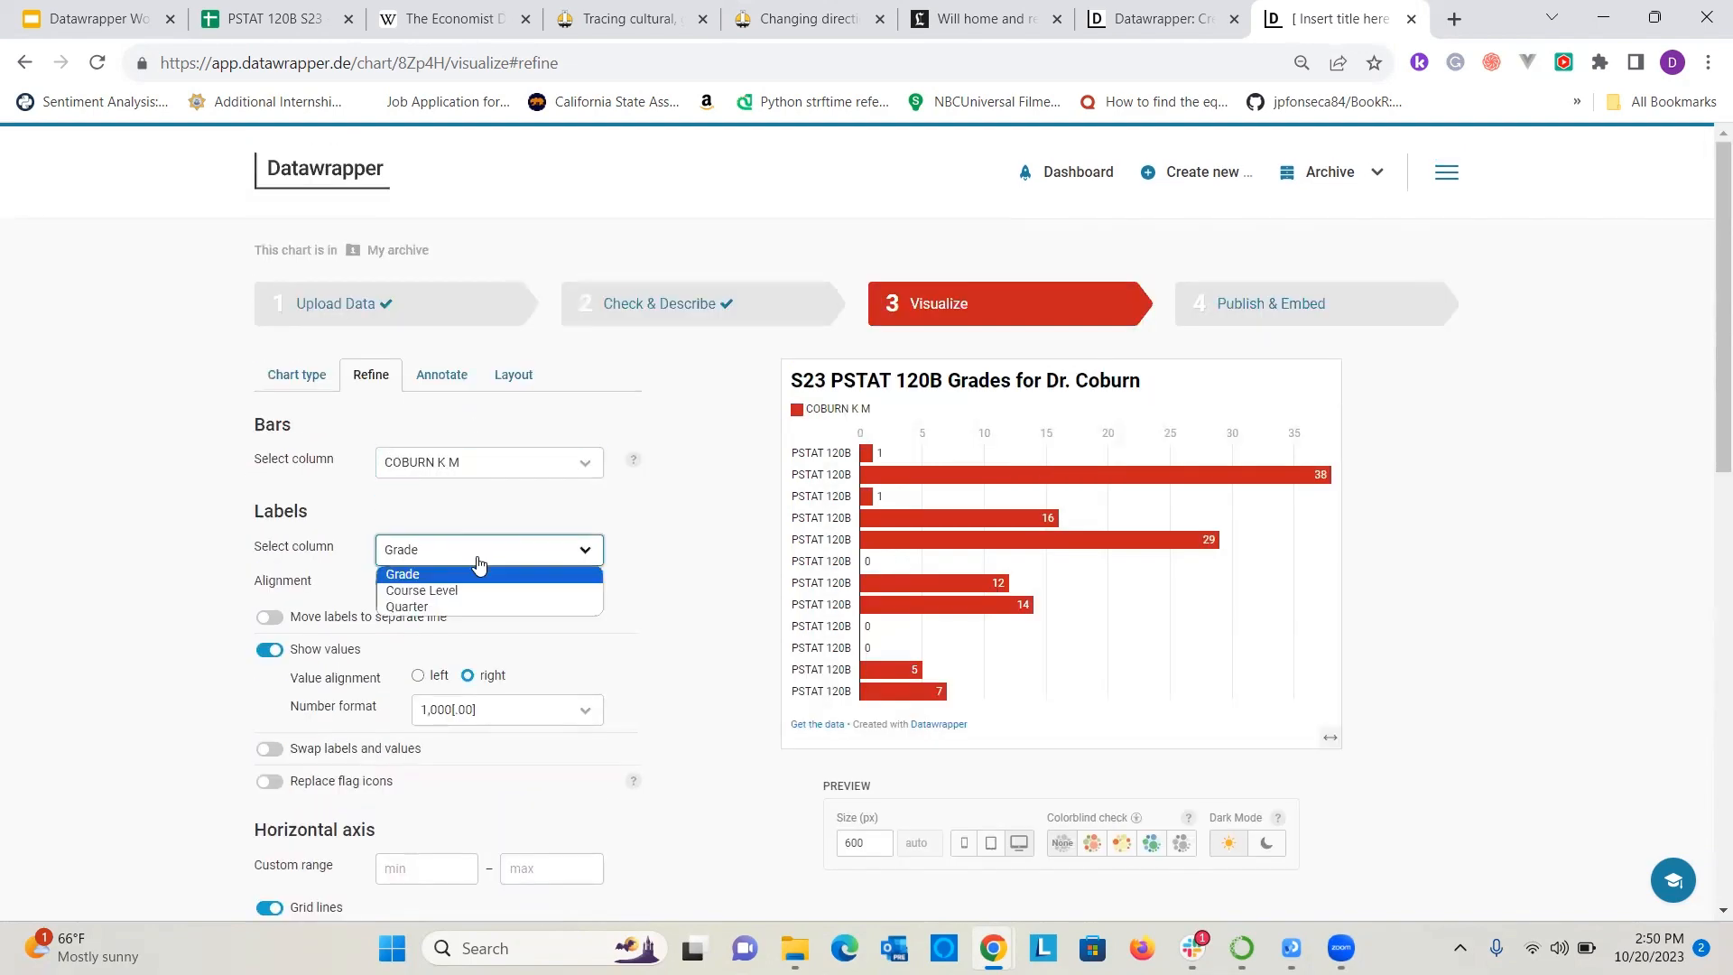
left_click(472, 578)
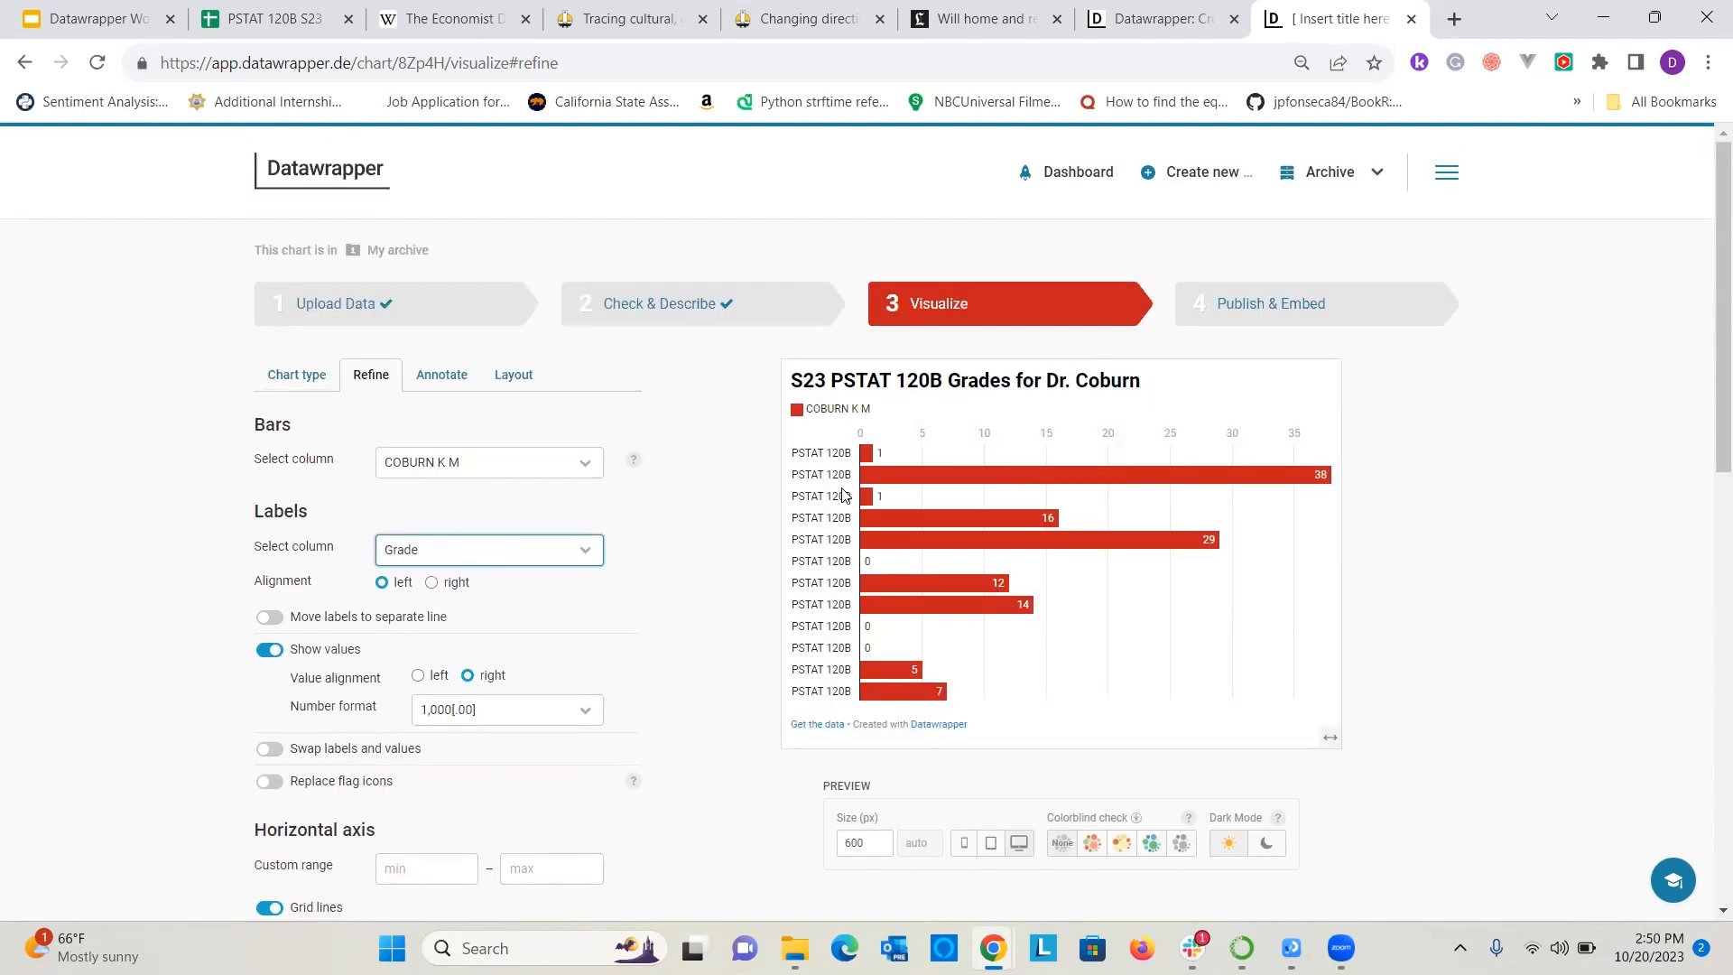
Turn off custom bar colors and check the grade labels in the chart preview.
scroll(843, 478, "down", 5)
scroll(380, 731, "down", 2)
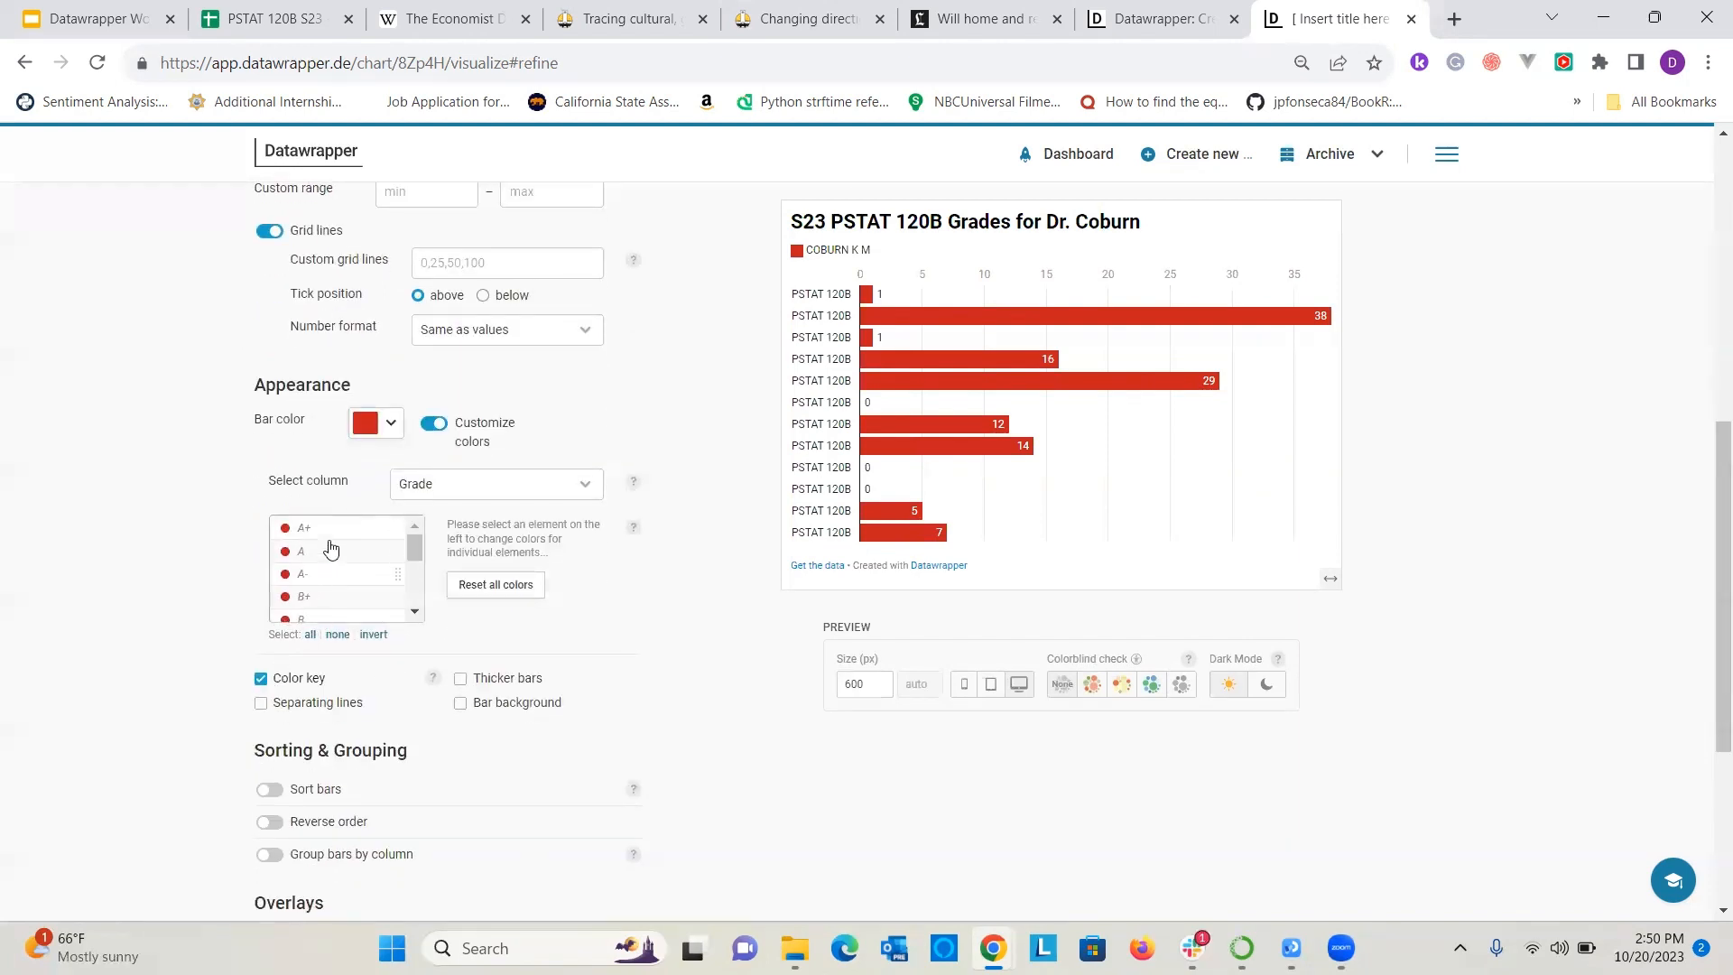
scroll(360, 471, "up", 1)
scroll(365, 630, "down", 1)
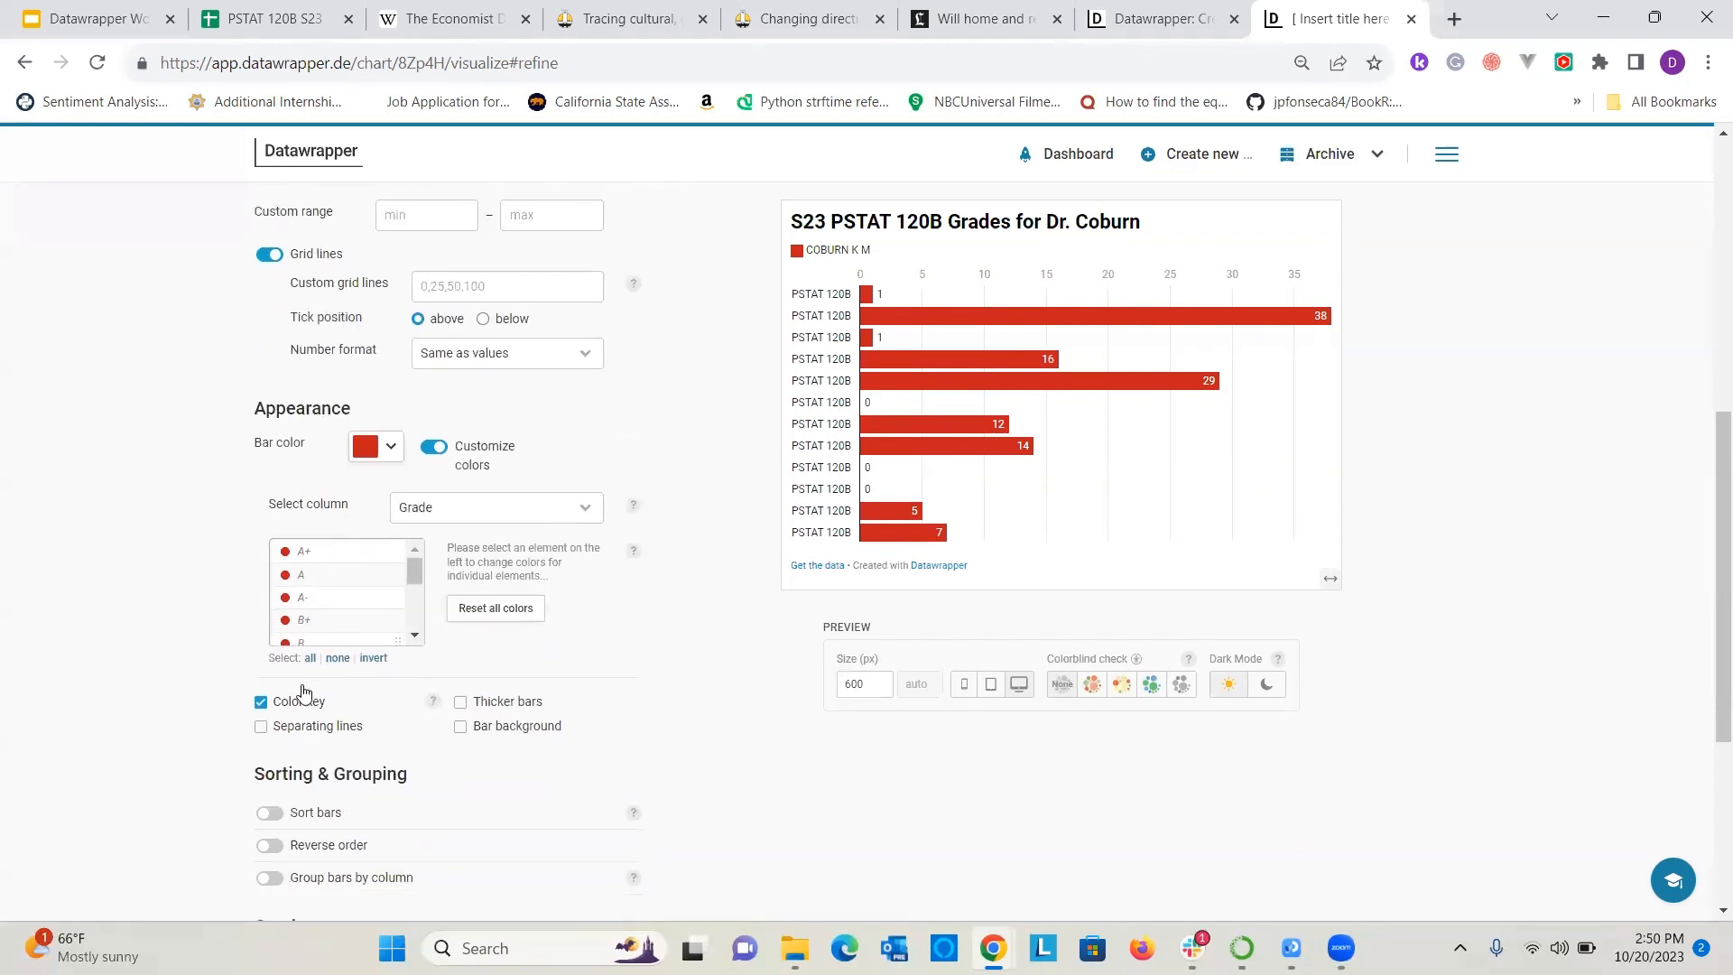
scroll(341, 592, "down", 3)
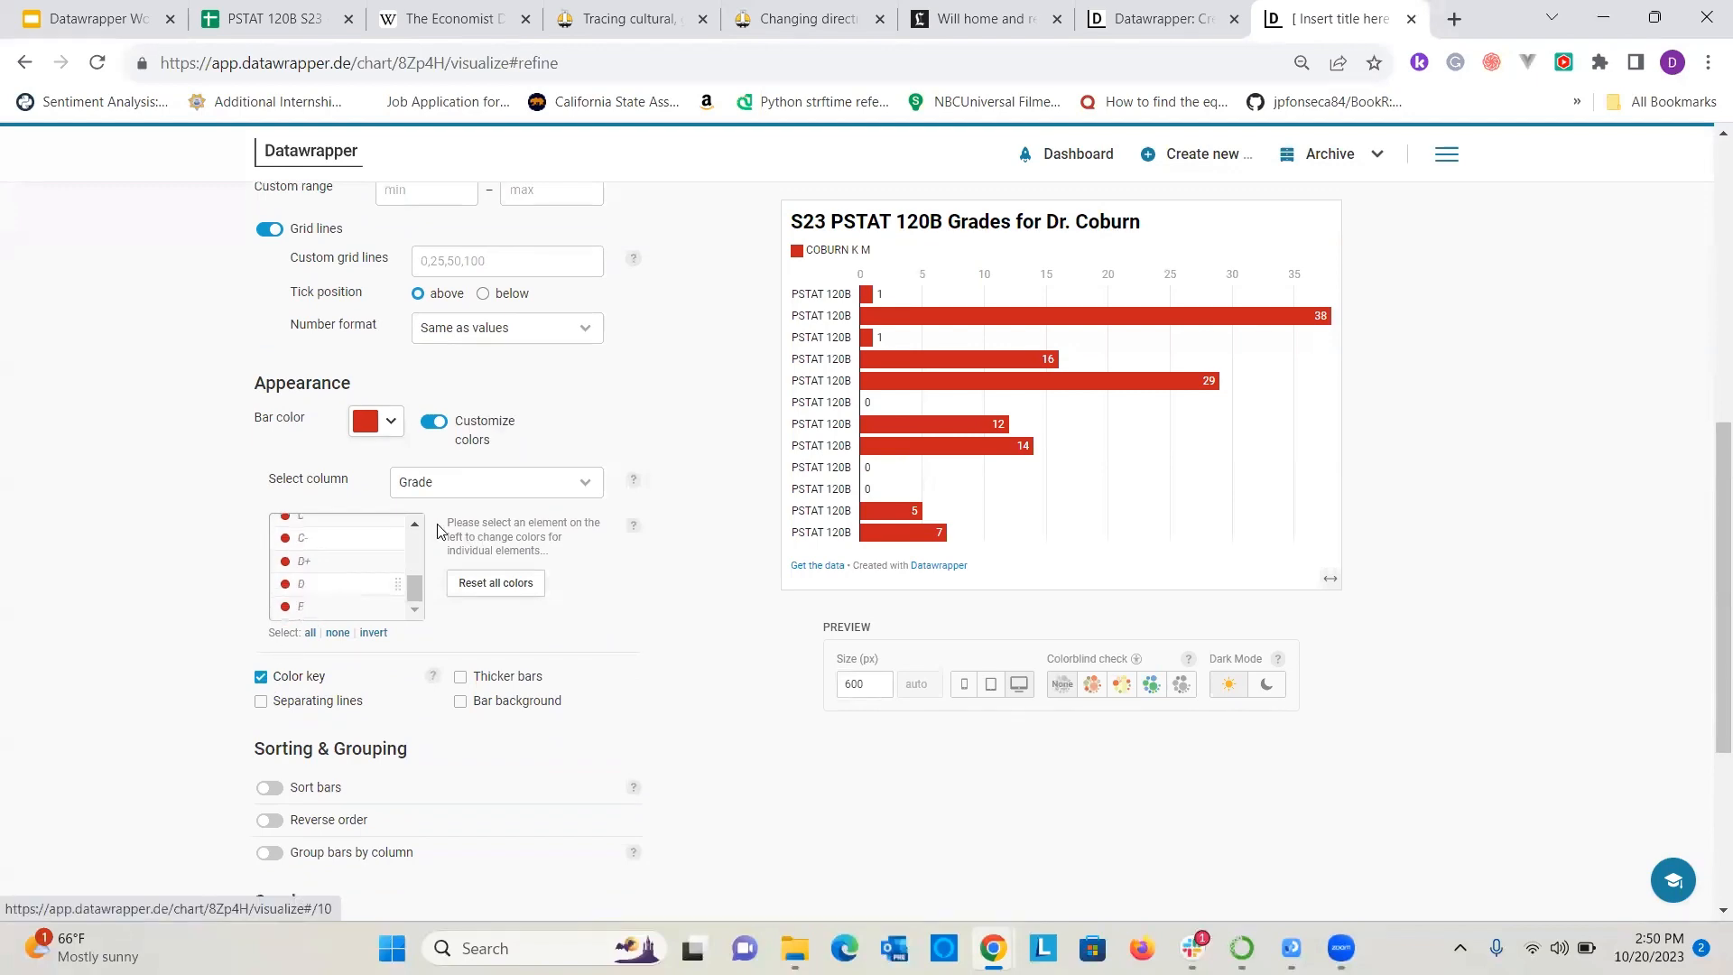
scroll(440, 377, "down", 1)
left_click(432, 311)
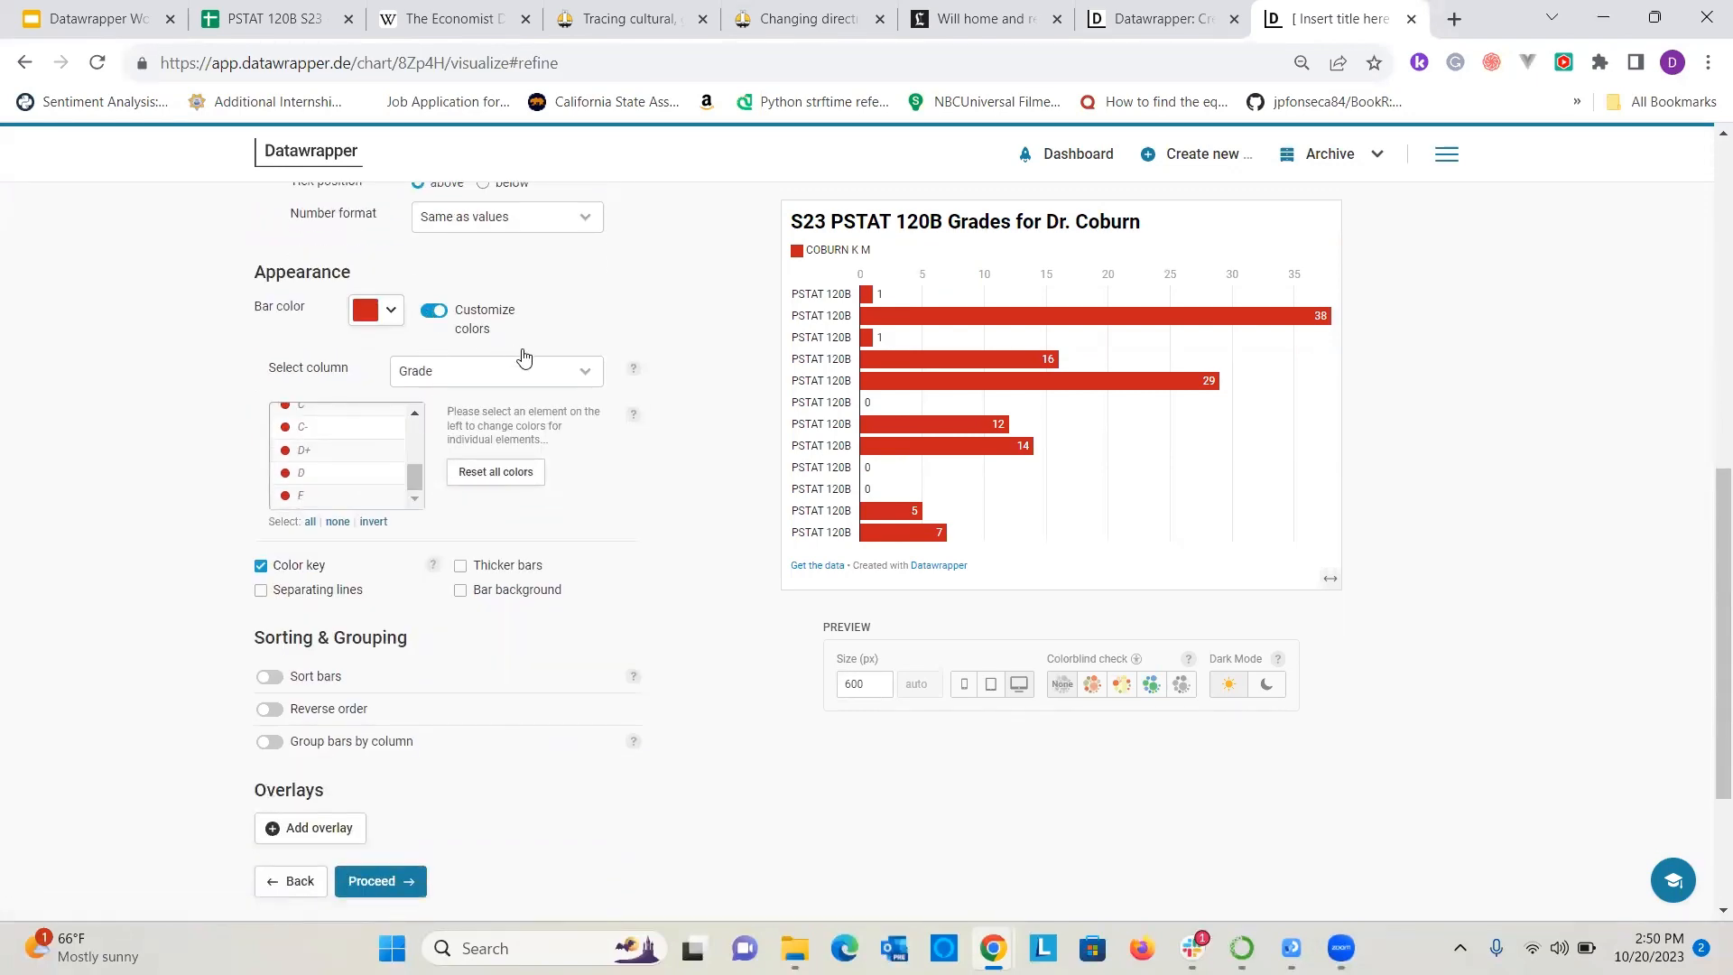
scroll(562, 388, "up", 4)
scroll(560, 389, "up", 2)
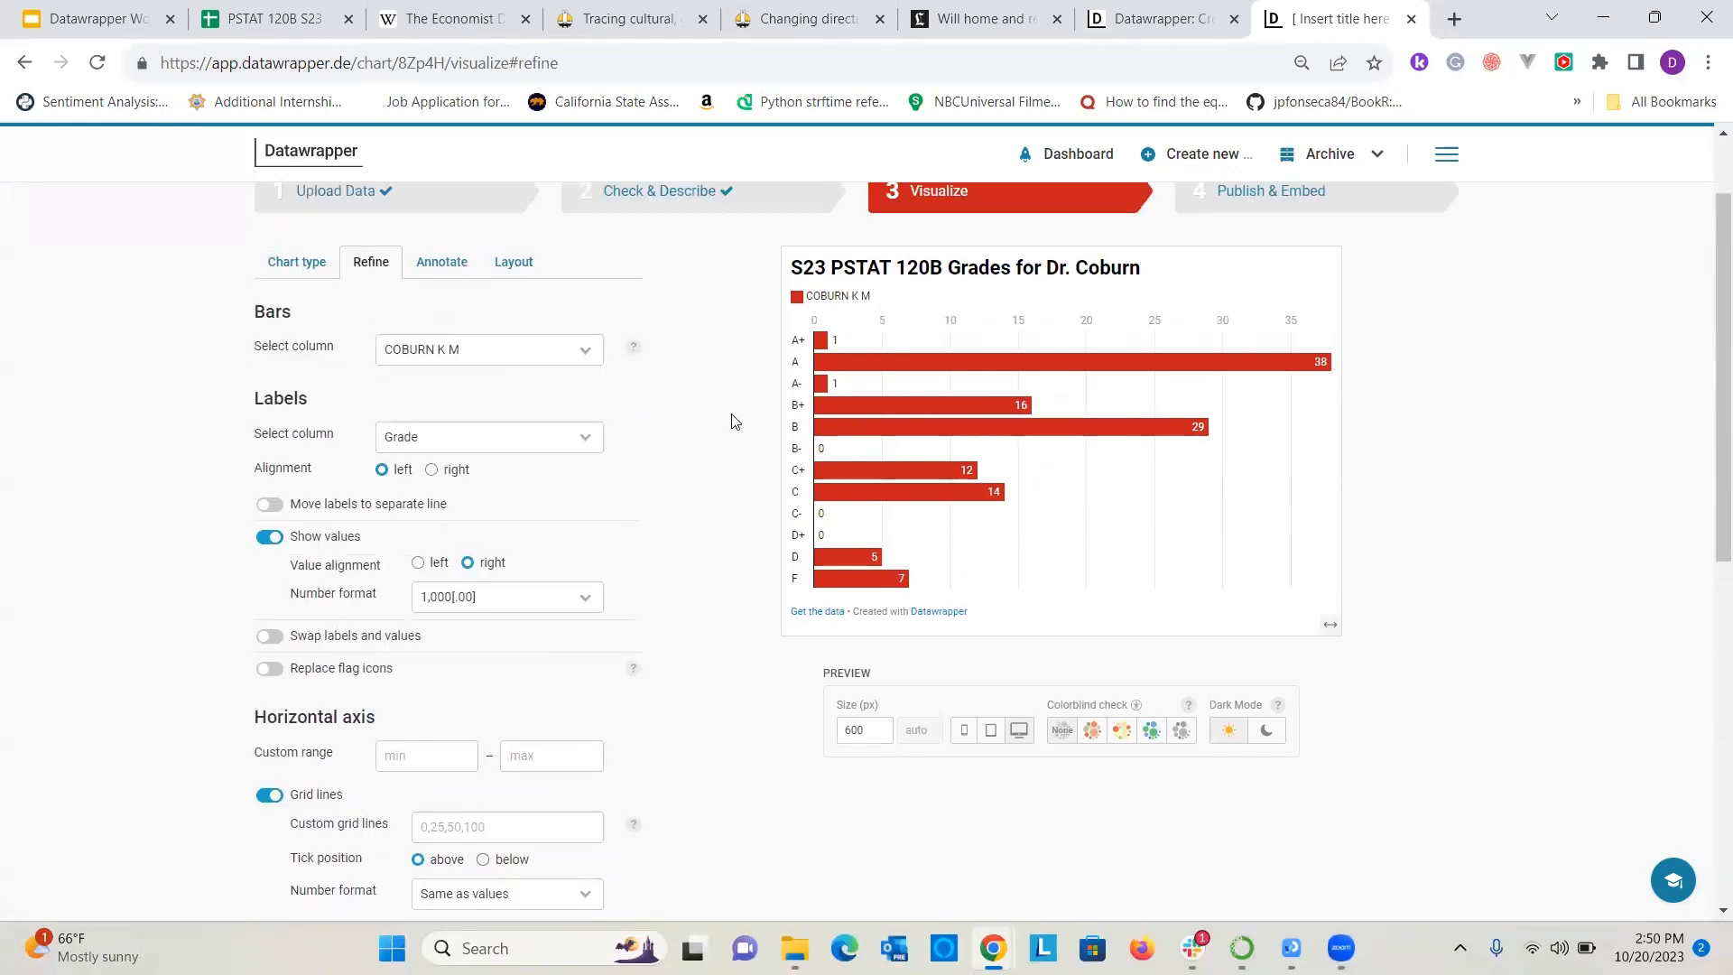
Turn on bar sorting so the grades are ordered by their counts.
scroll(537, 563, "down", 2)
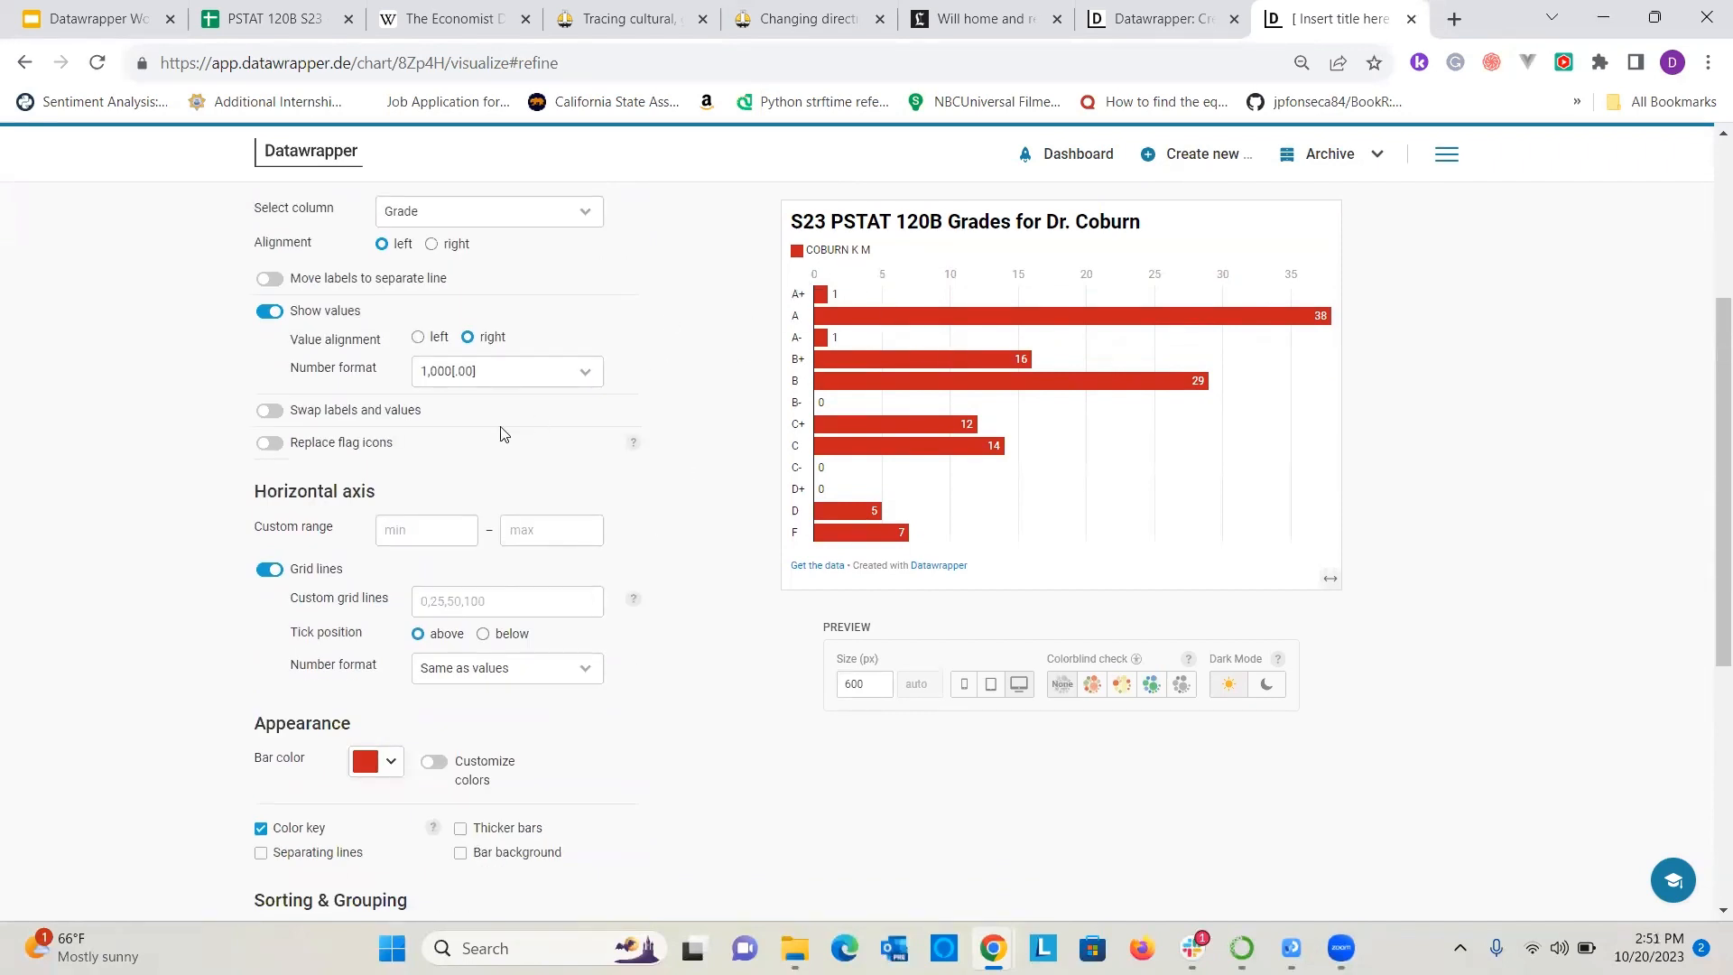
scroll(503, 433, "down", 5)
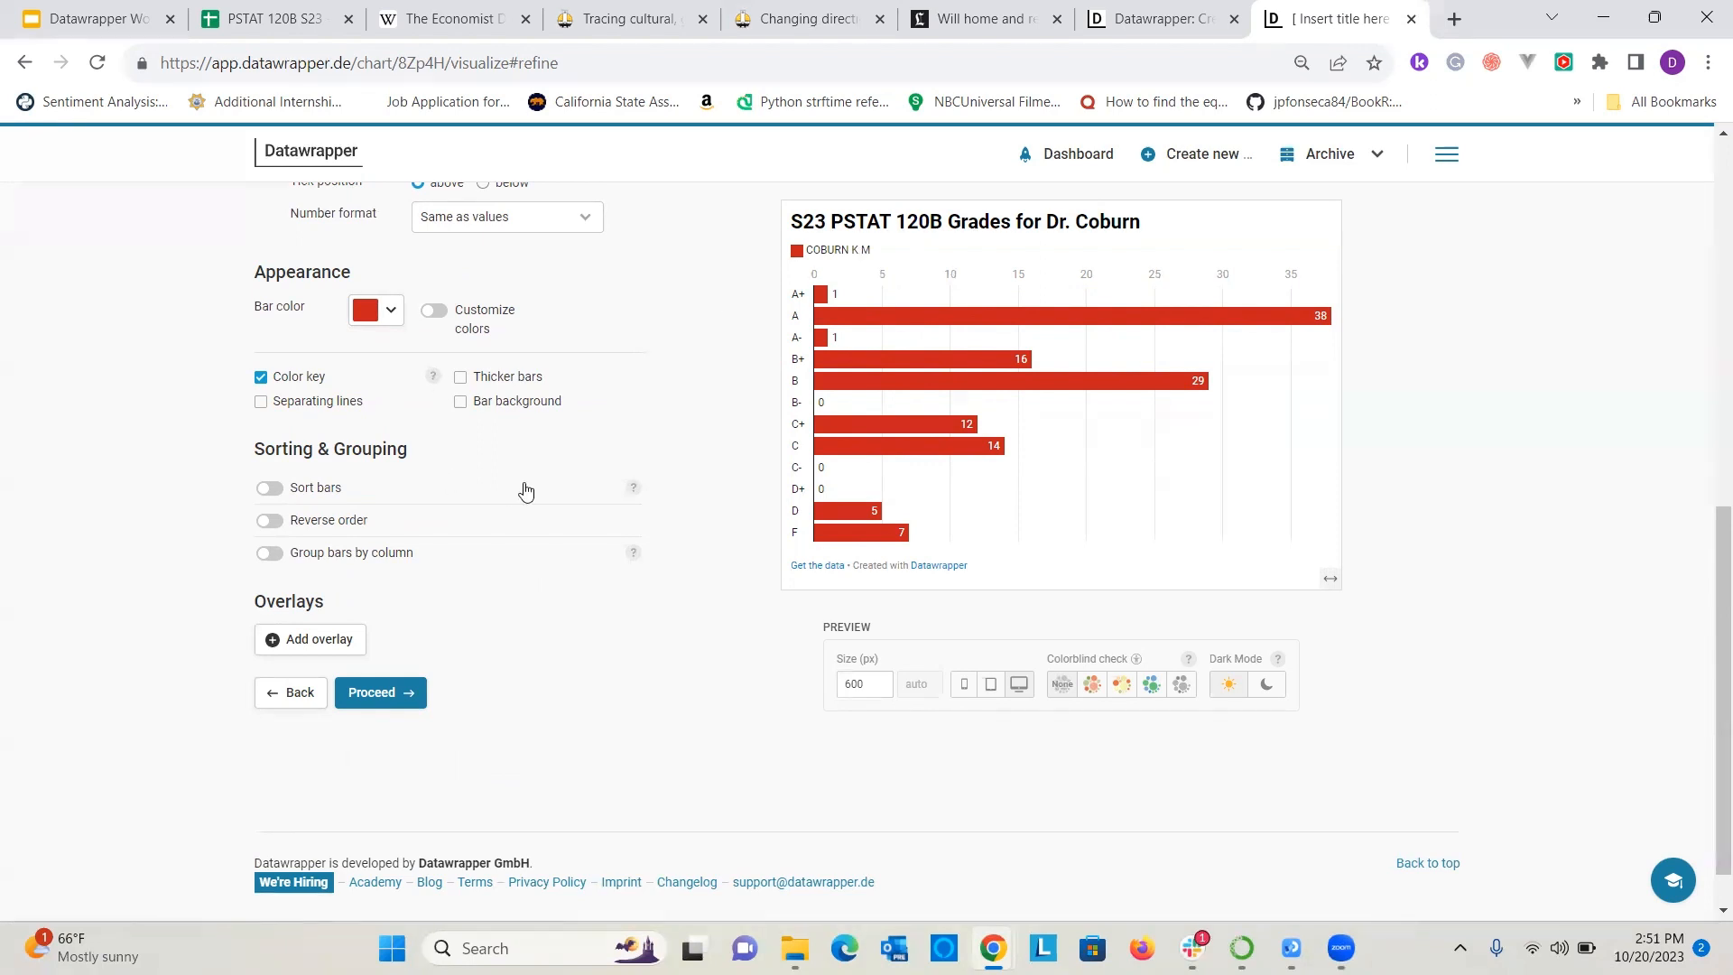
left_click(269, 490)
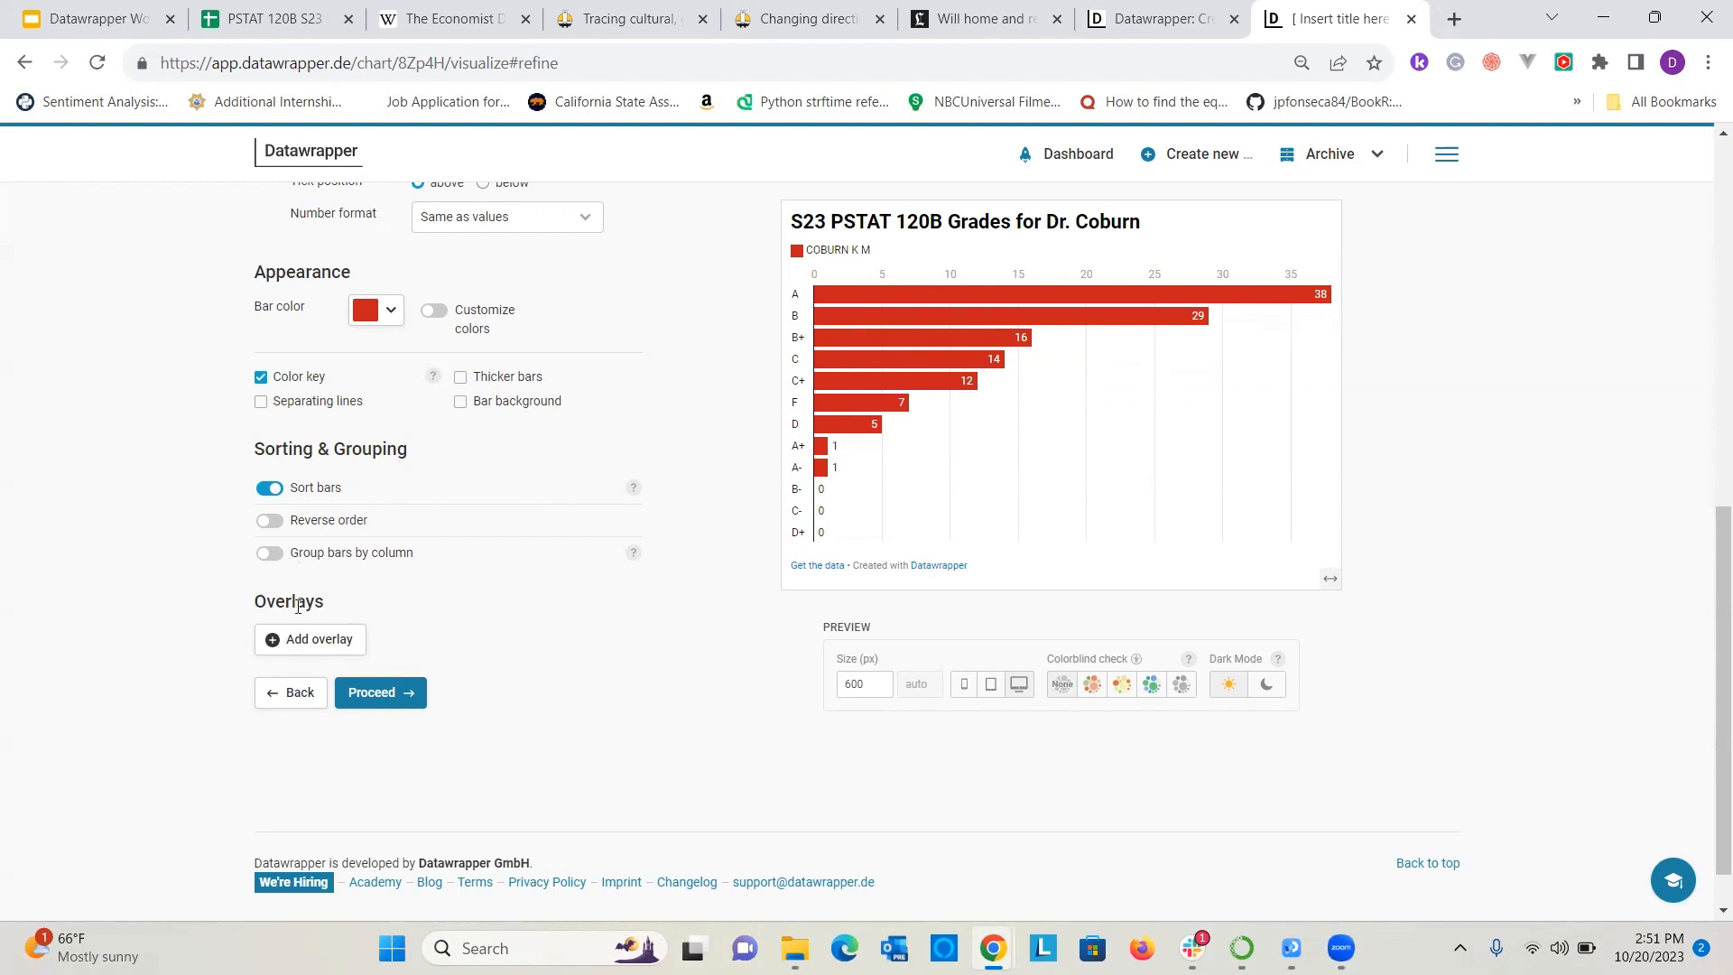
Move on to the annotation settings and enter the chart description "These grades were awarded during spring 2023.".
left_click(384, 692)
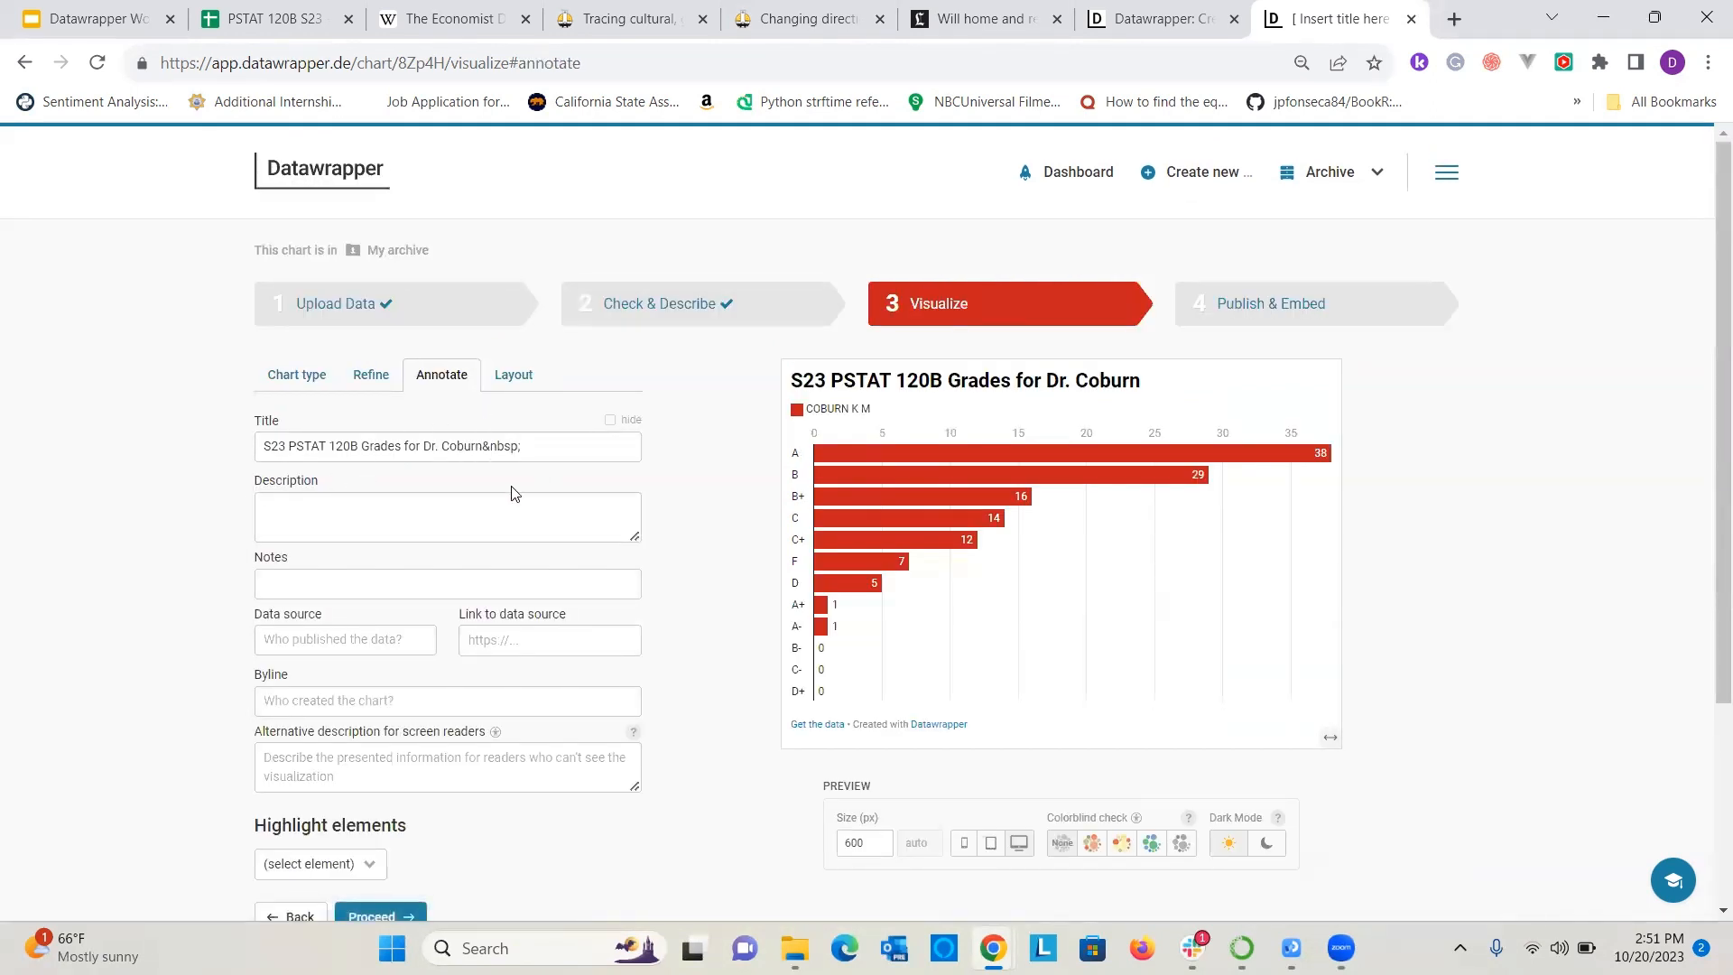
left_click(408, 520)
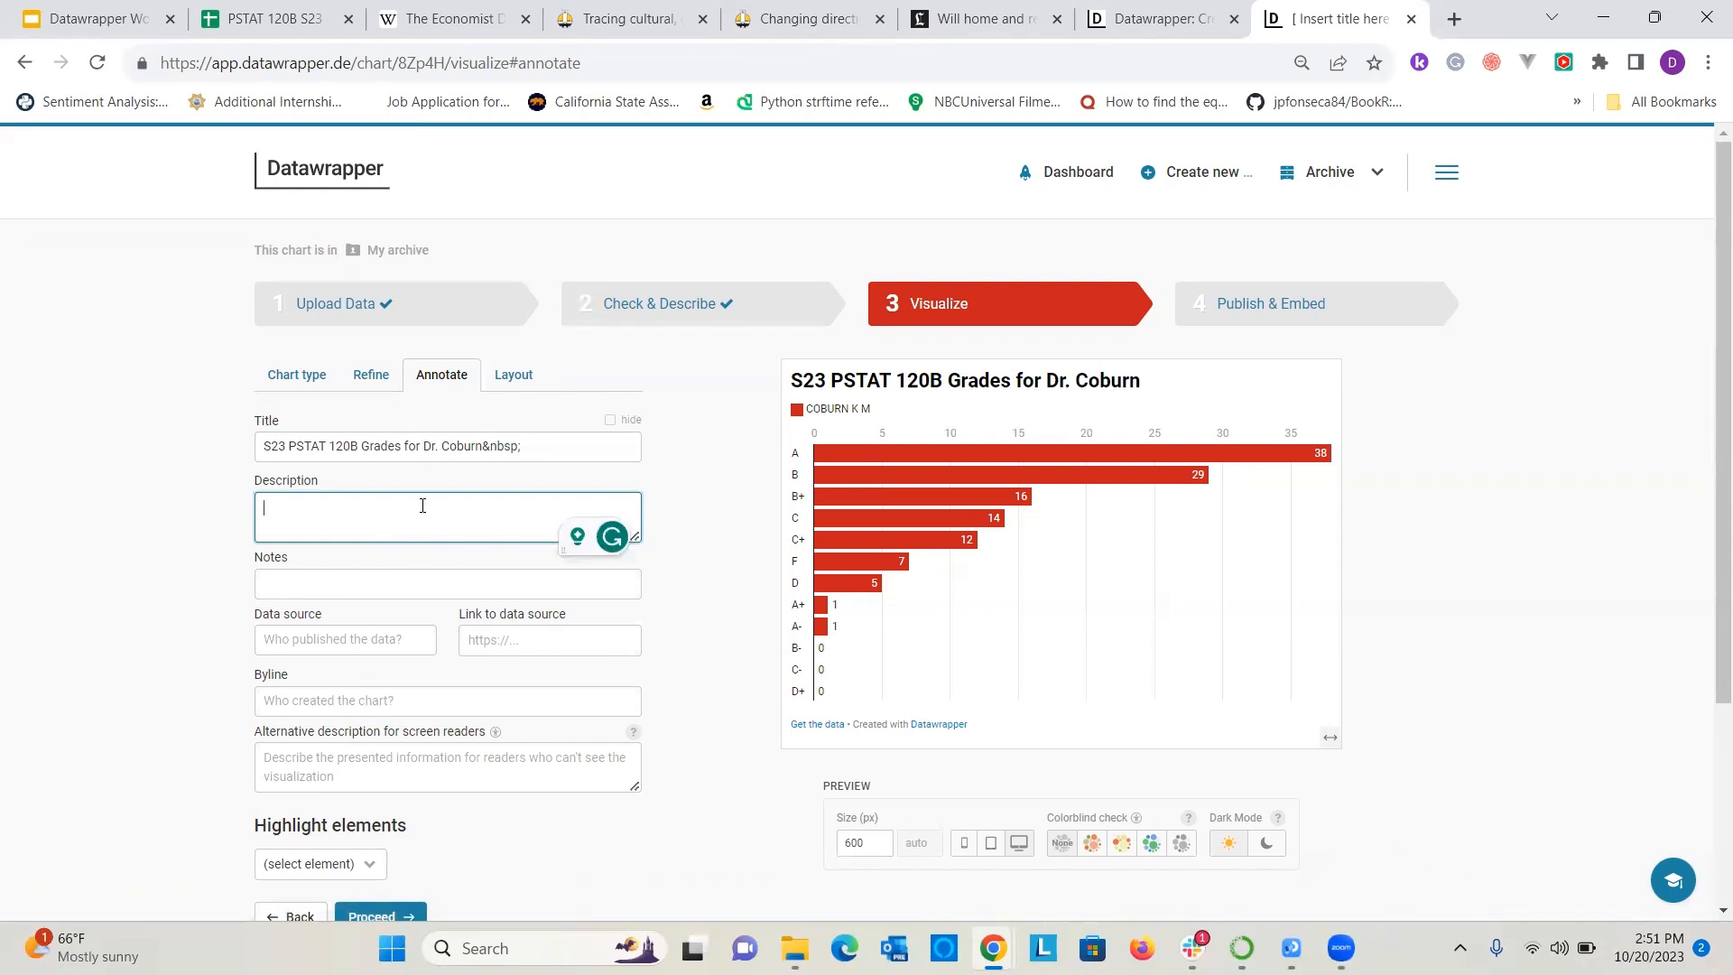
type("THese")
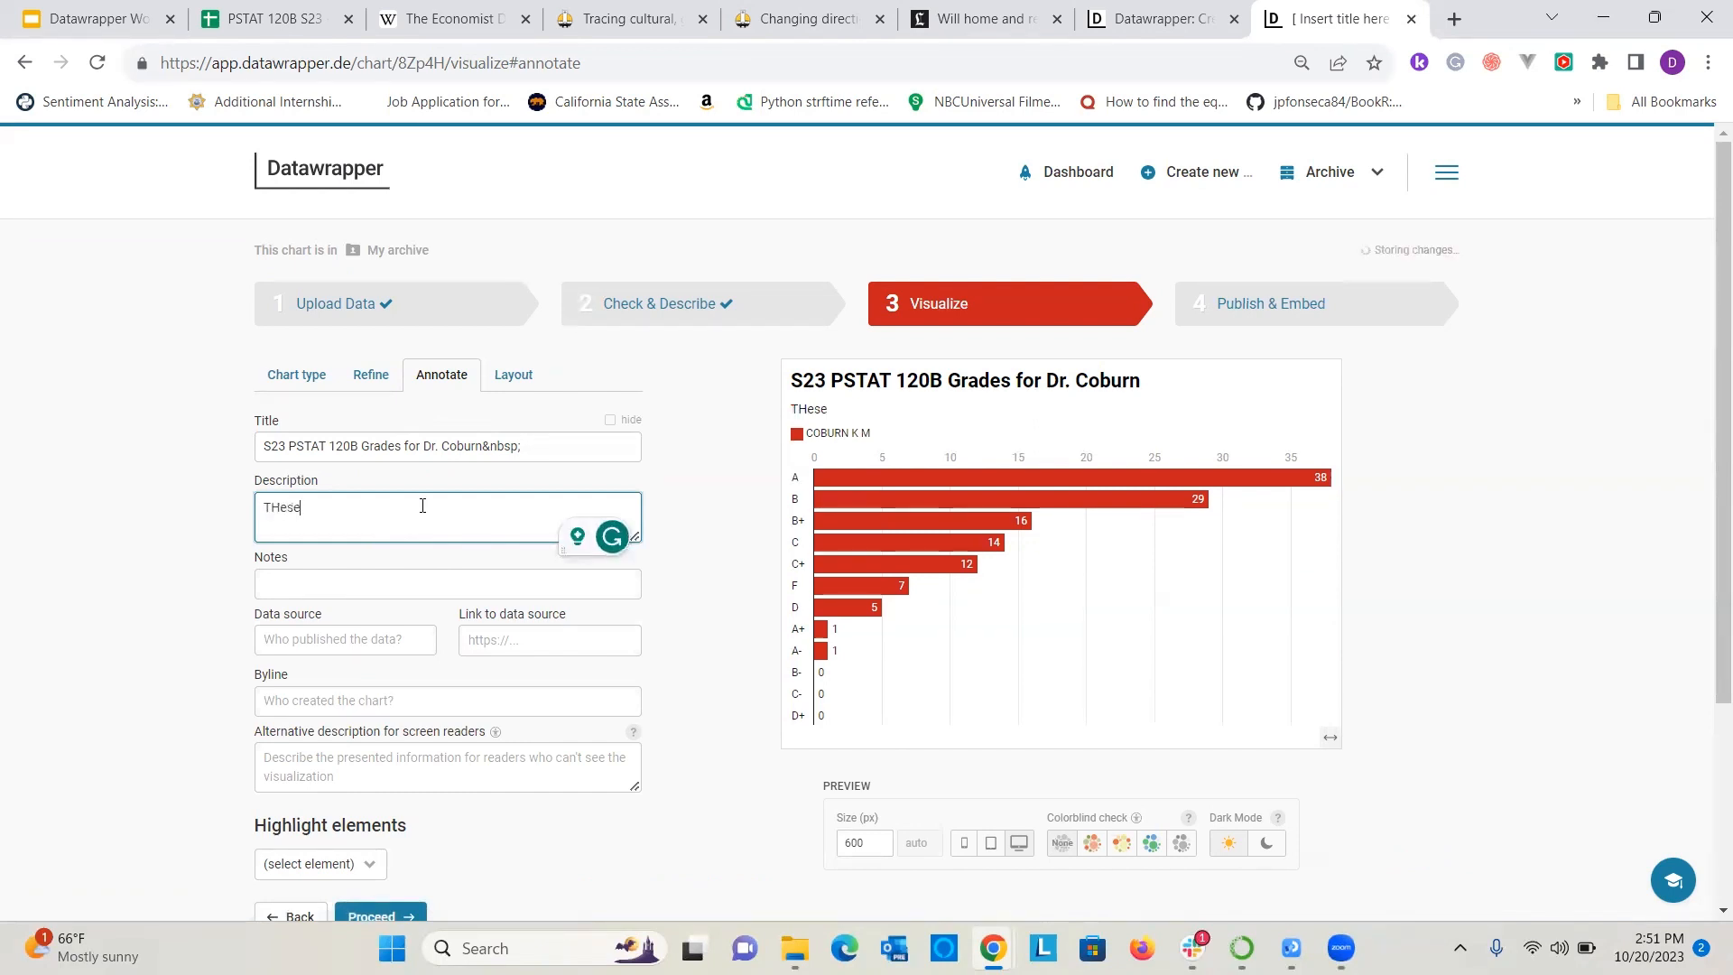
key("BackSpace")
key("BackSpace")
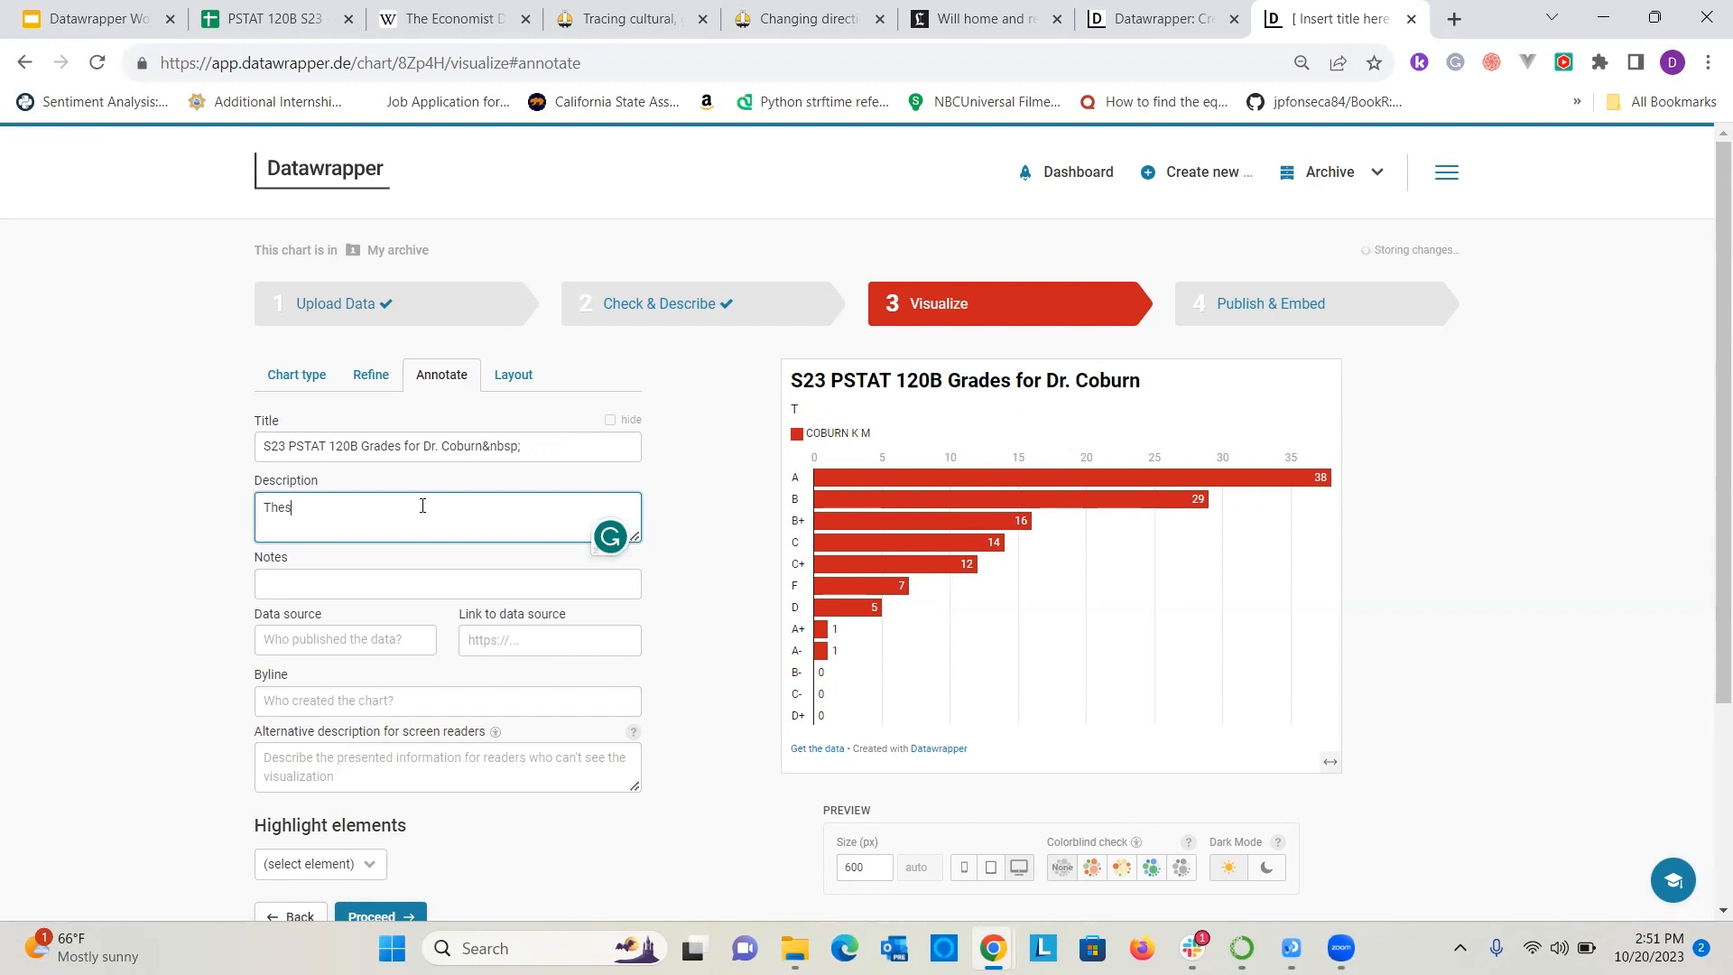
type("e grades were awarded dur")
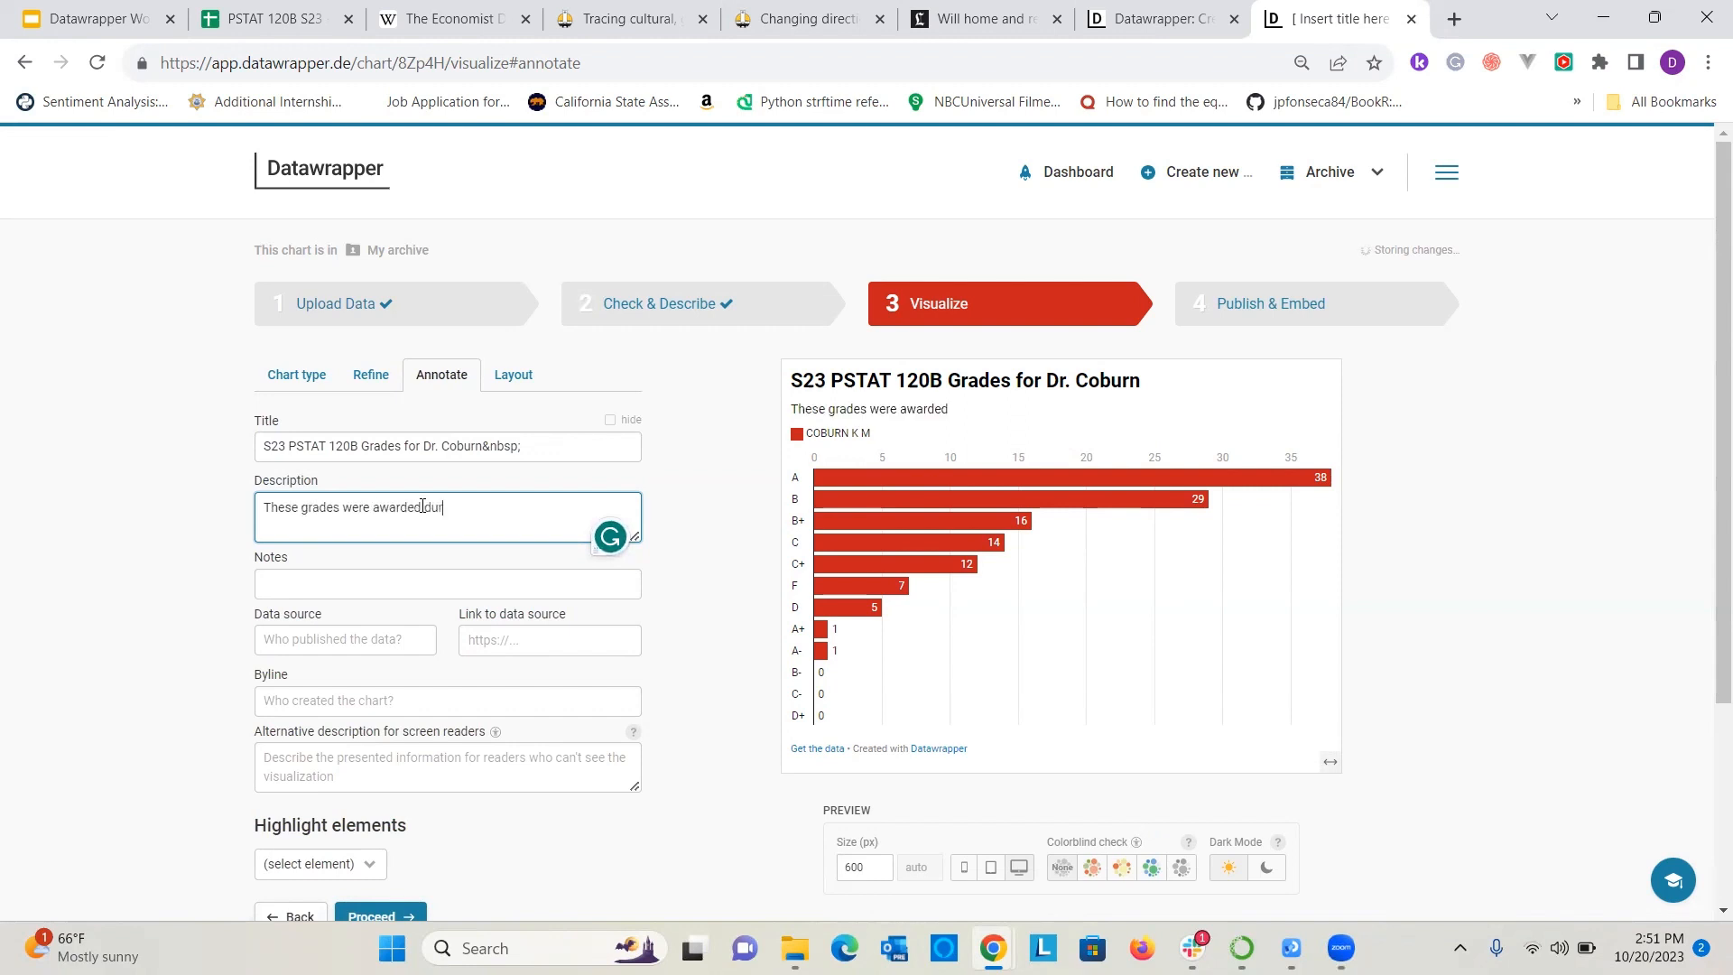
type("ing spi")
type("ing 2023")
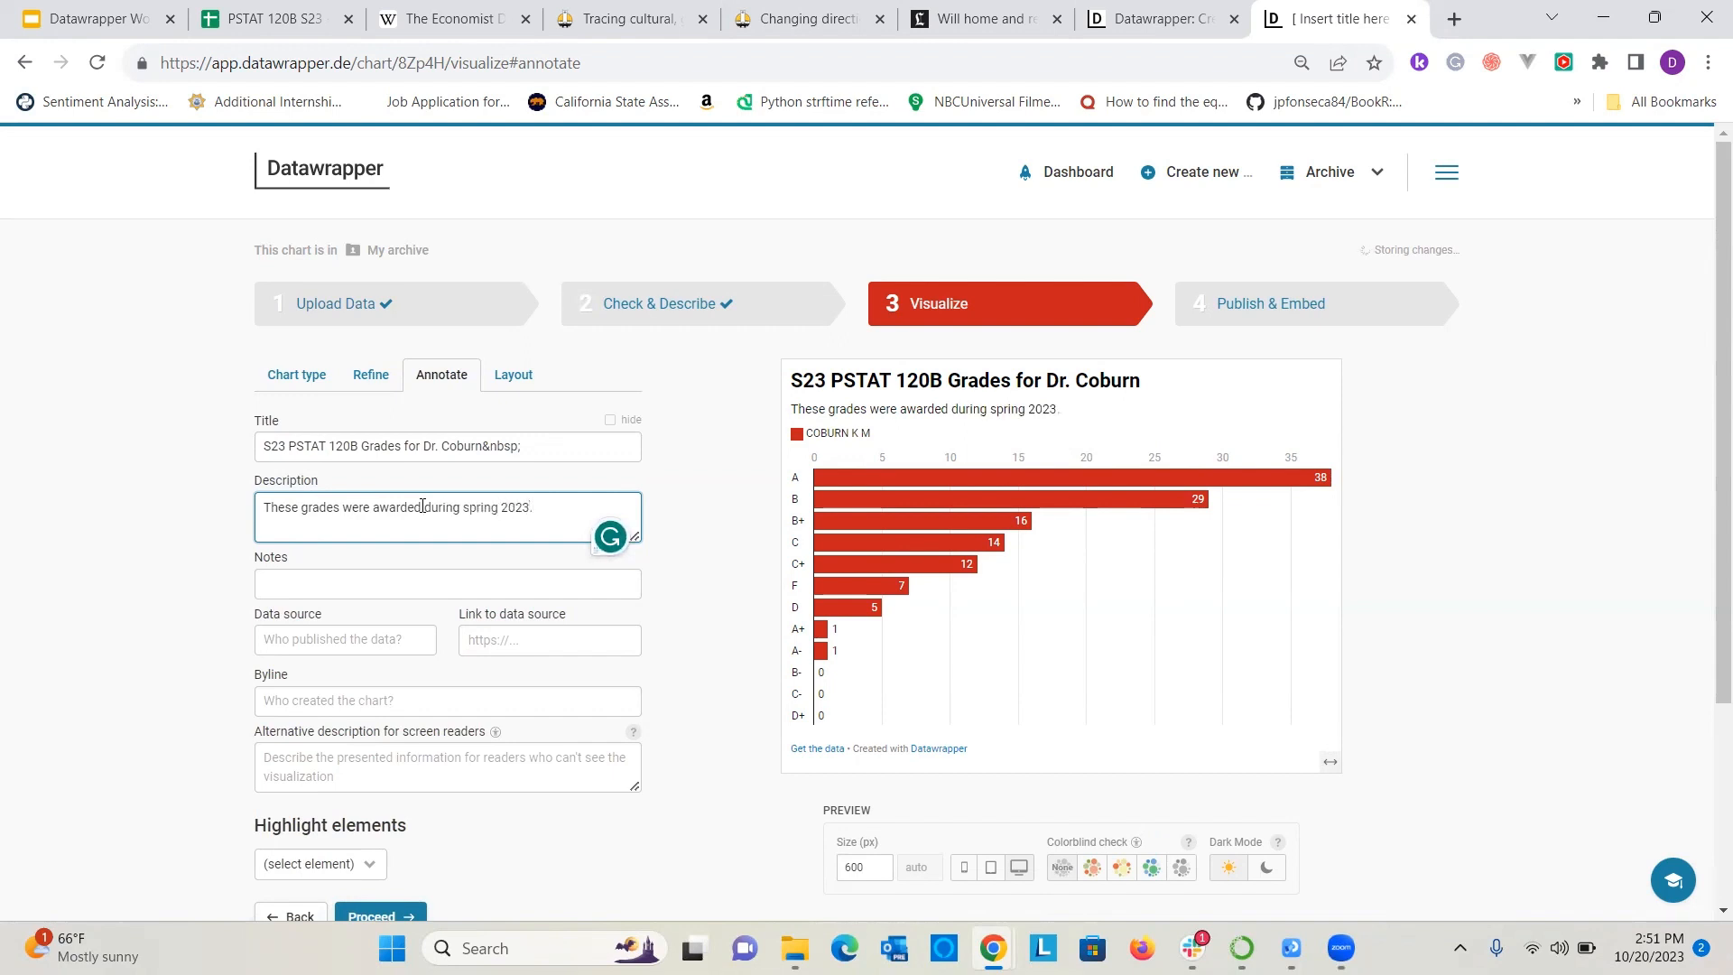
type(".")
Enter "UCSB Registrar" as the chart's data source.
scroll(212, 507, "down", 3)
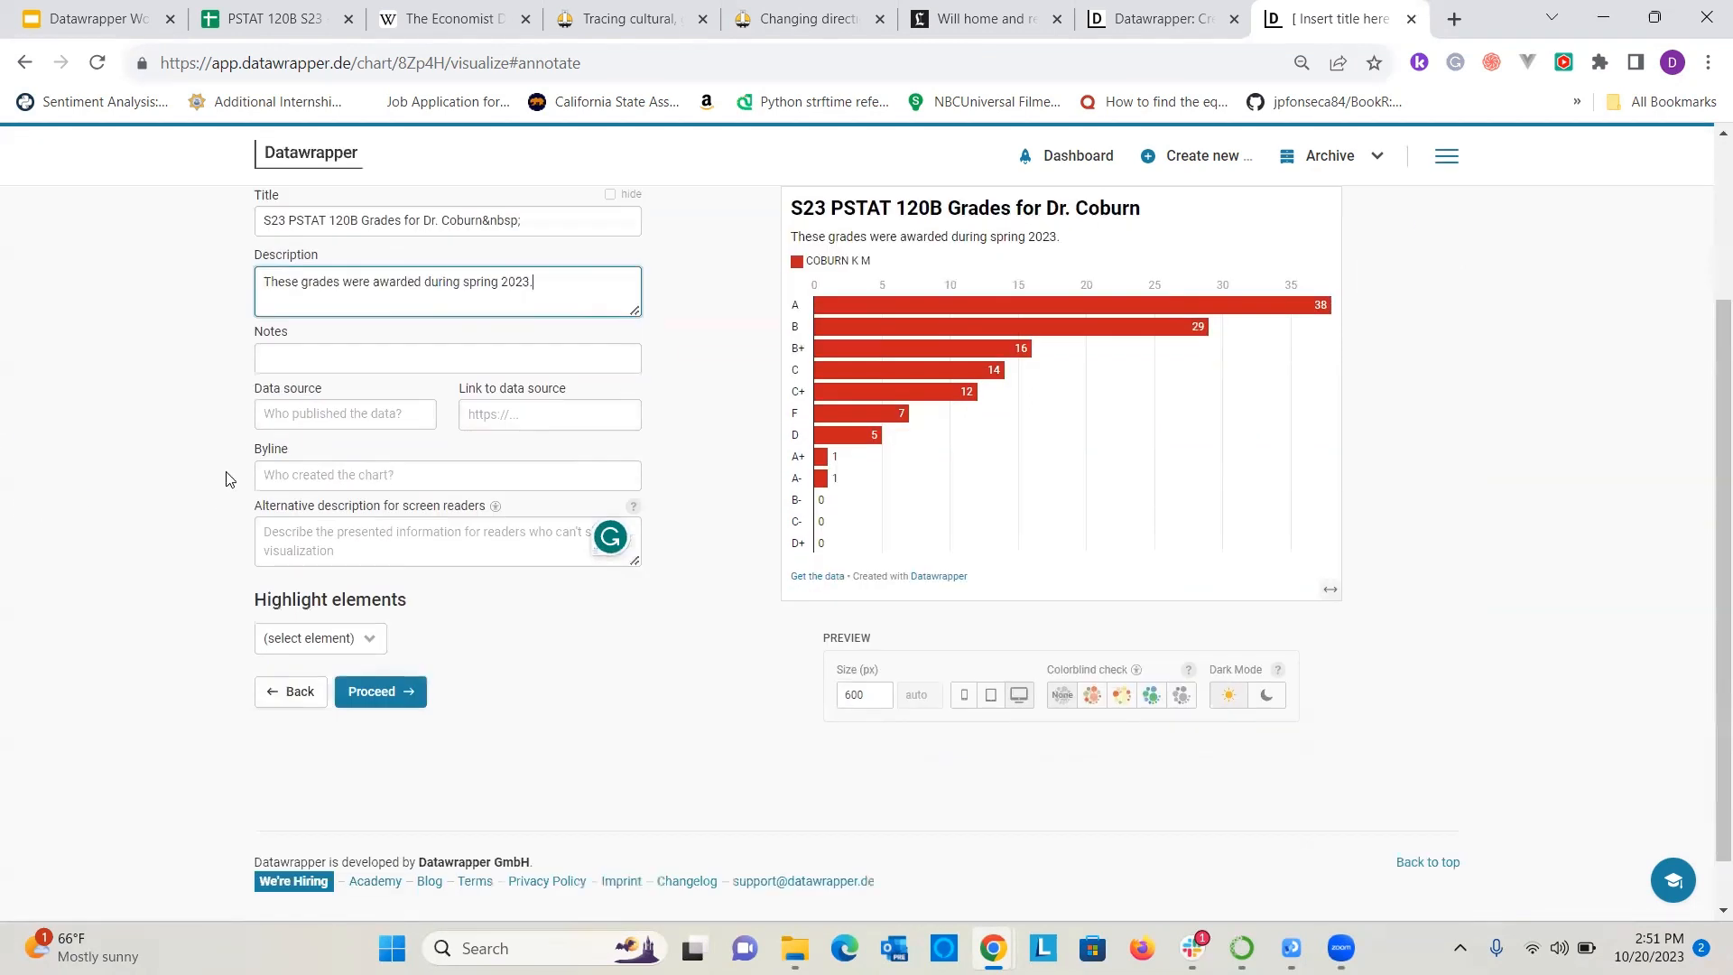
left_click(321, 415)
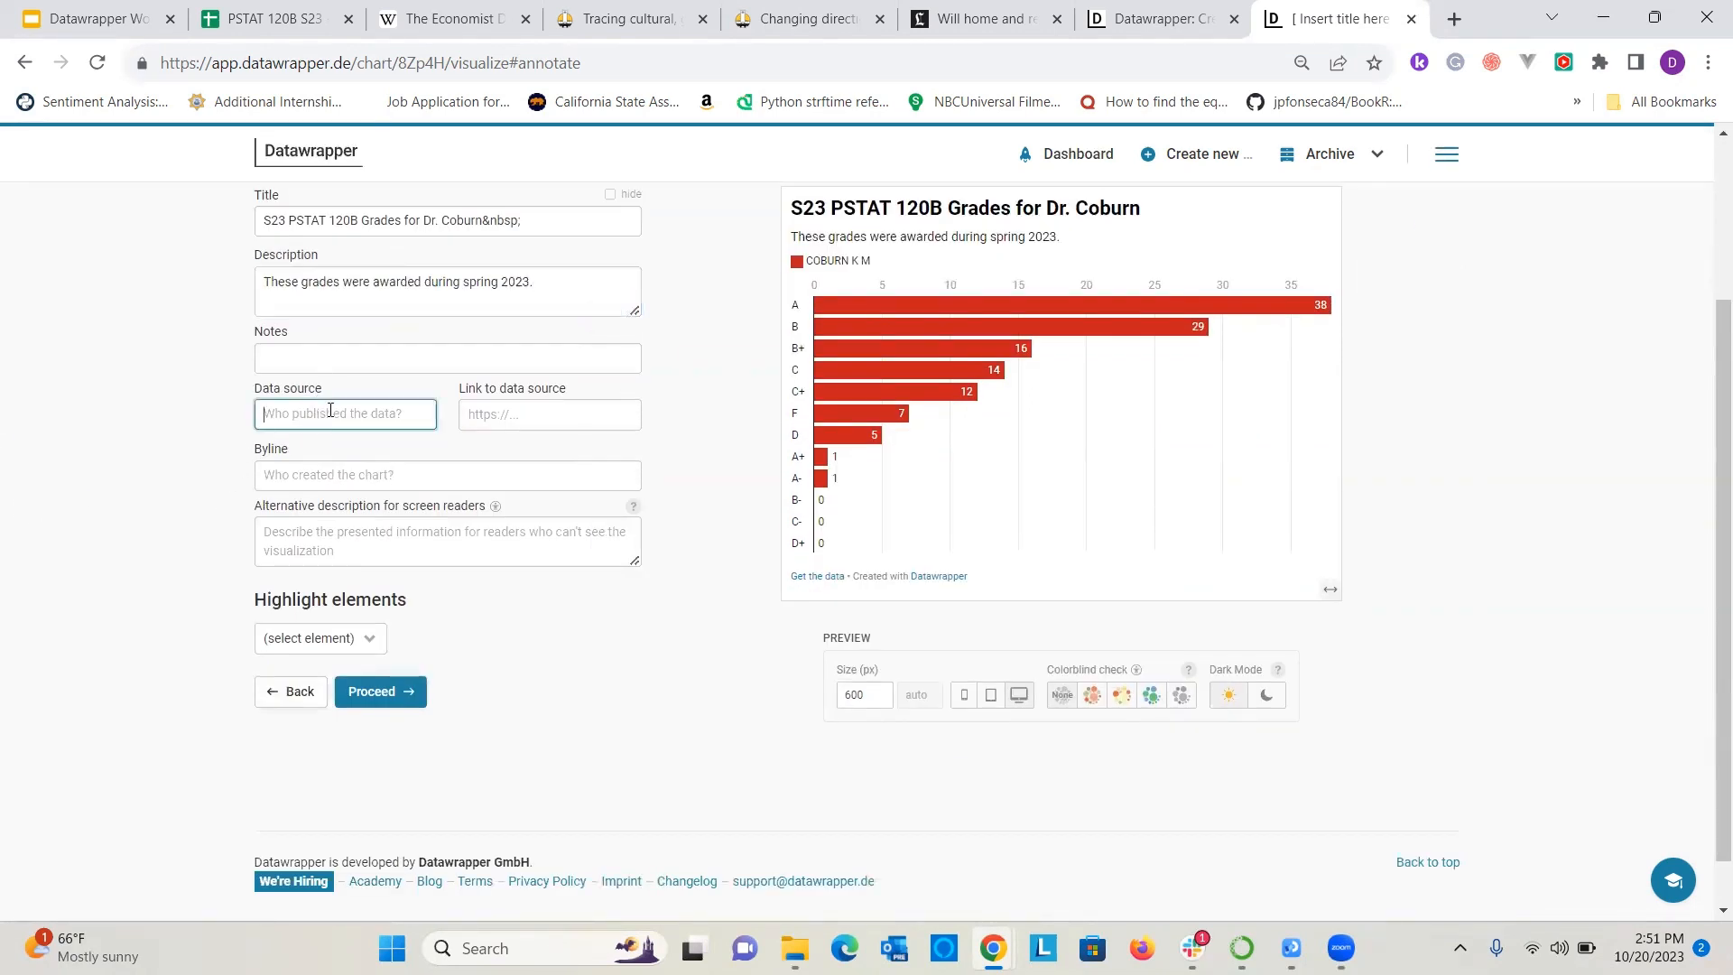
type("UCSB Regis")
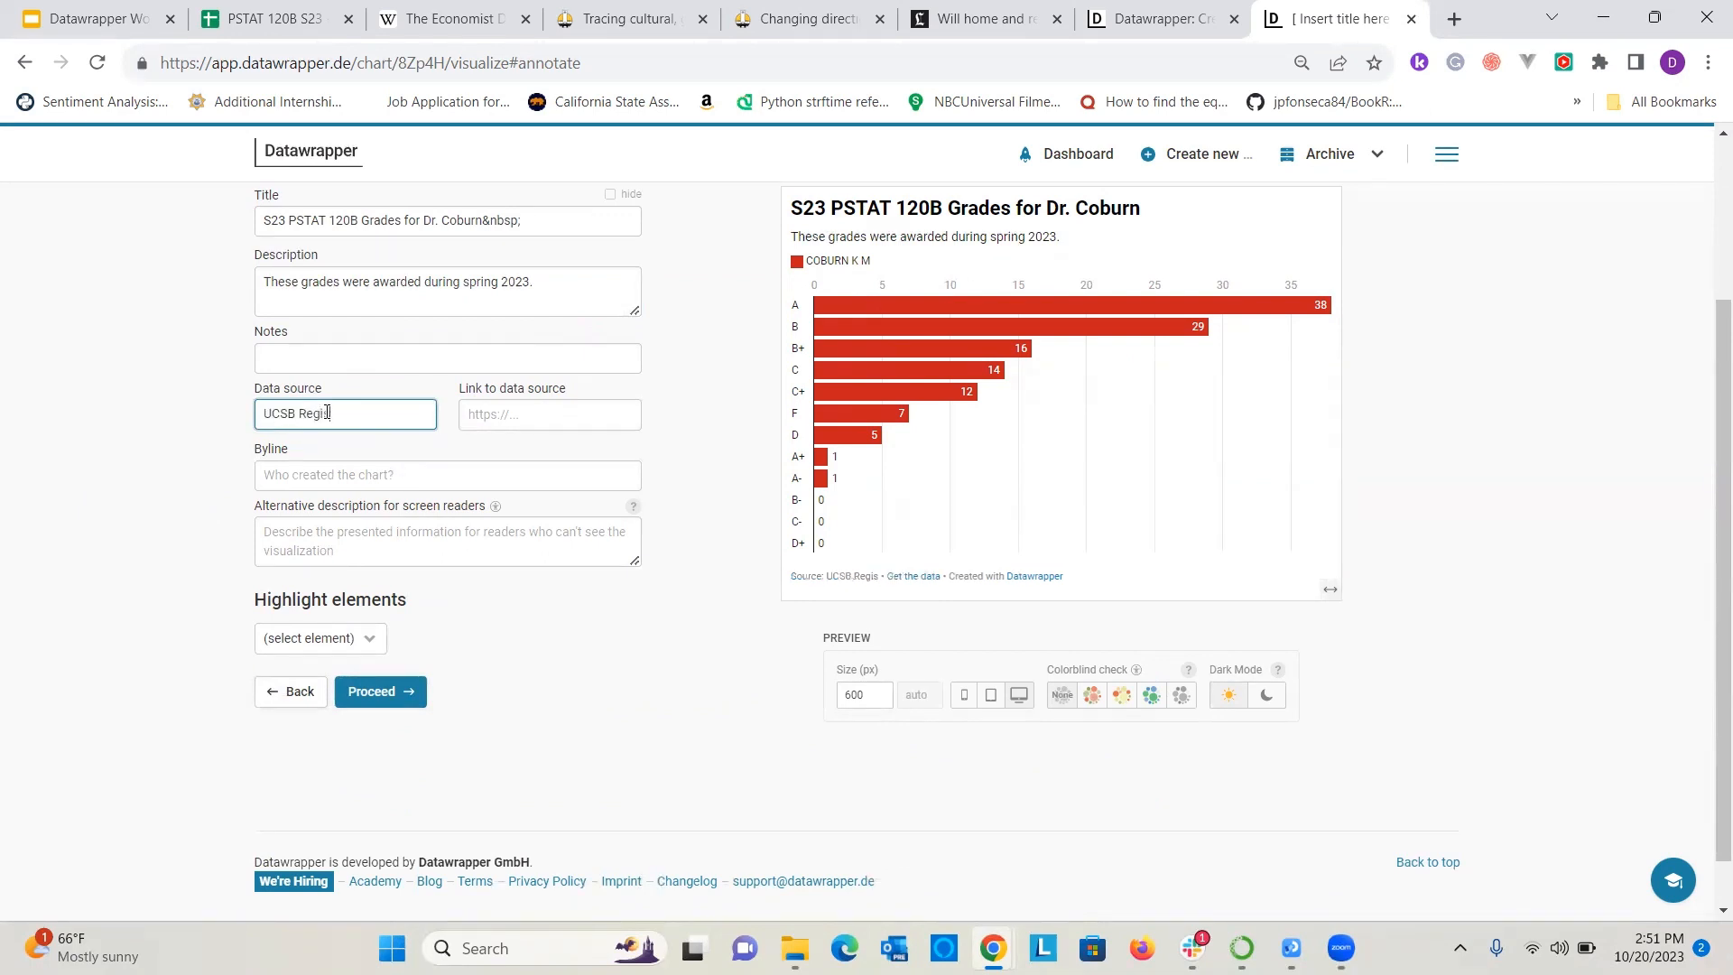
type("trar")
Enter the chart creator's full name as the byline.
left_click(417, 469)
type("Siddharth ")
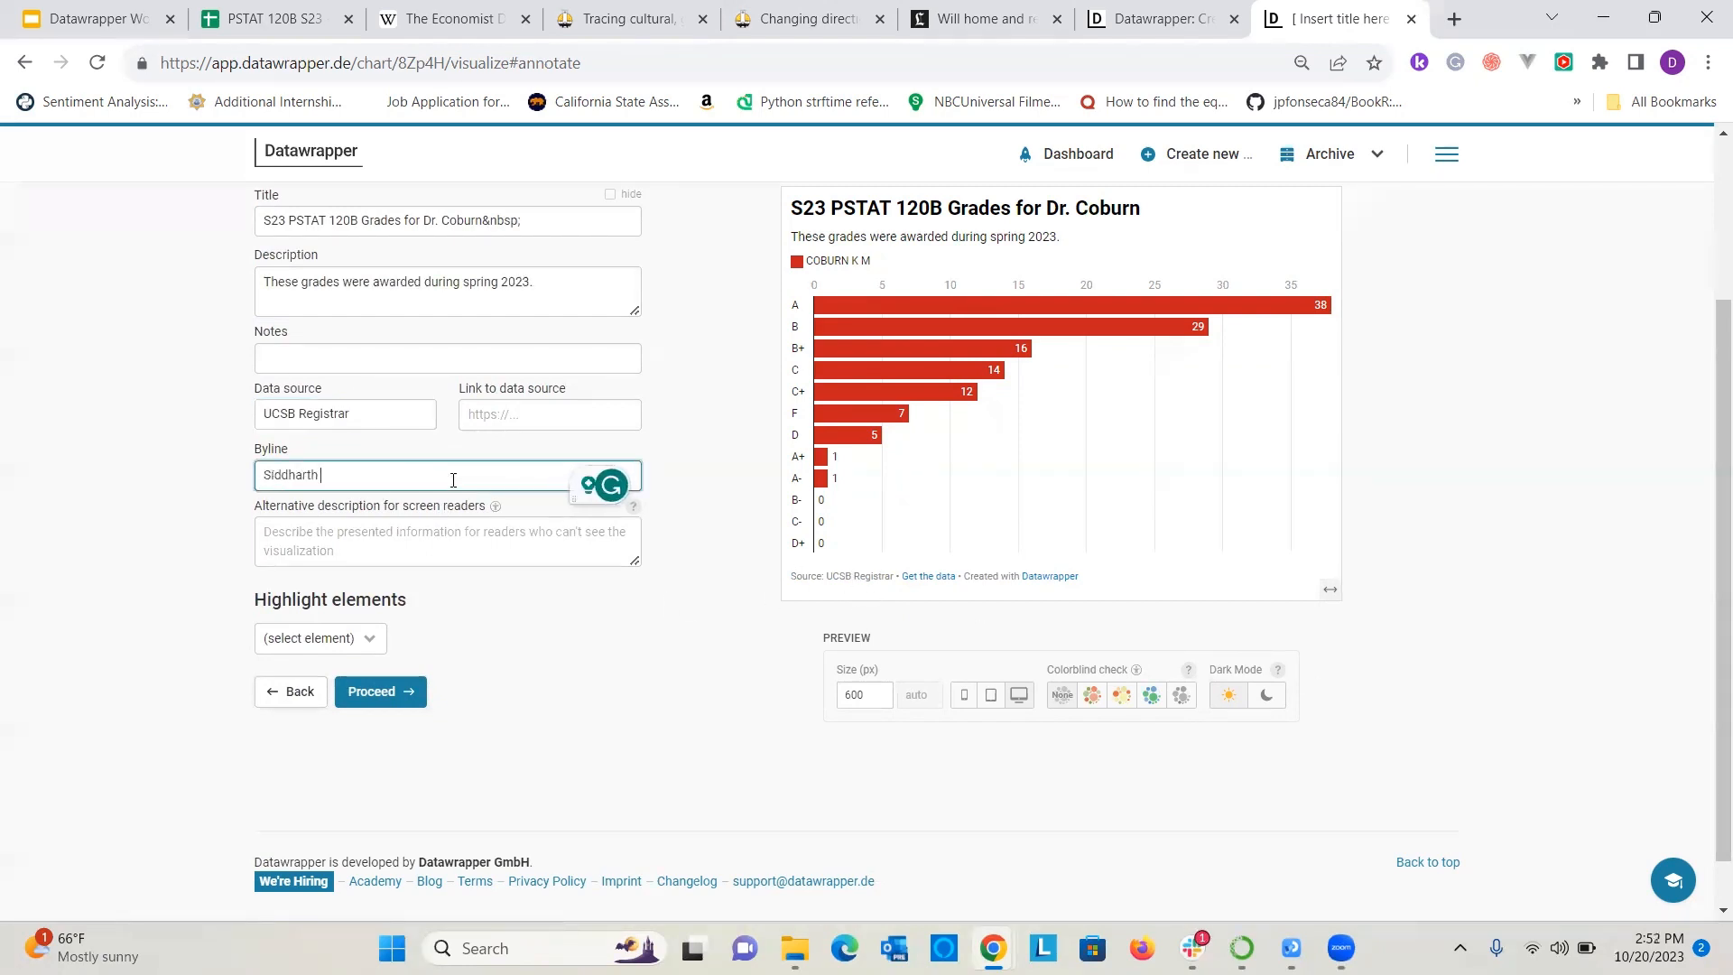
type("Chattoraj")
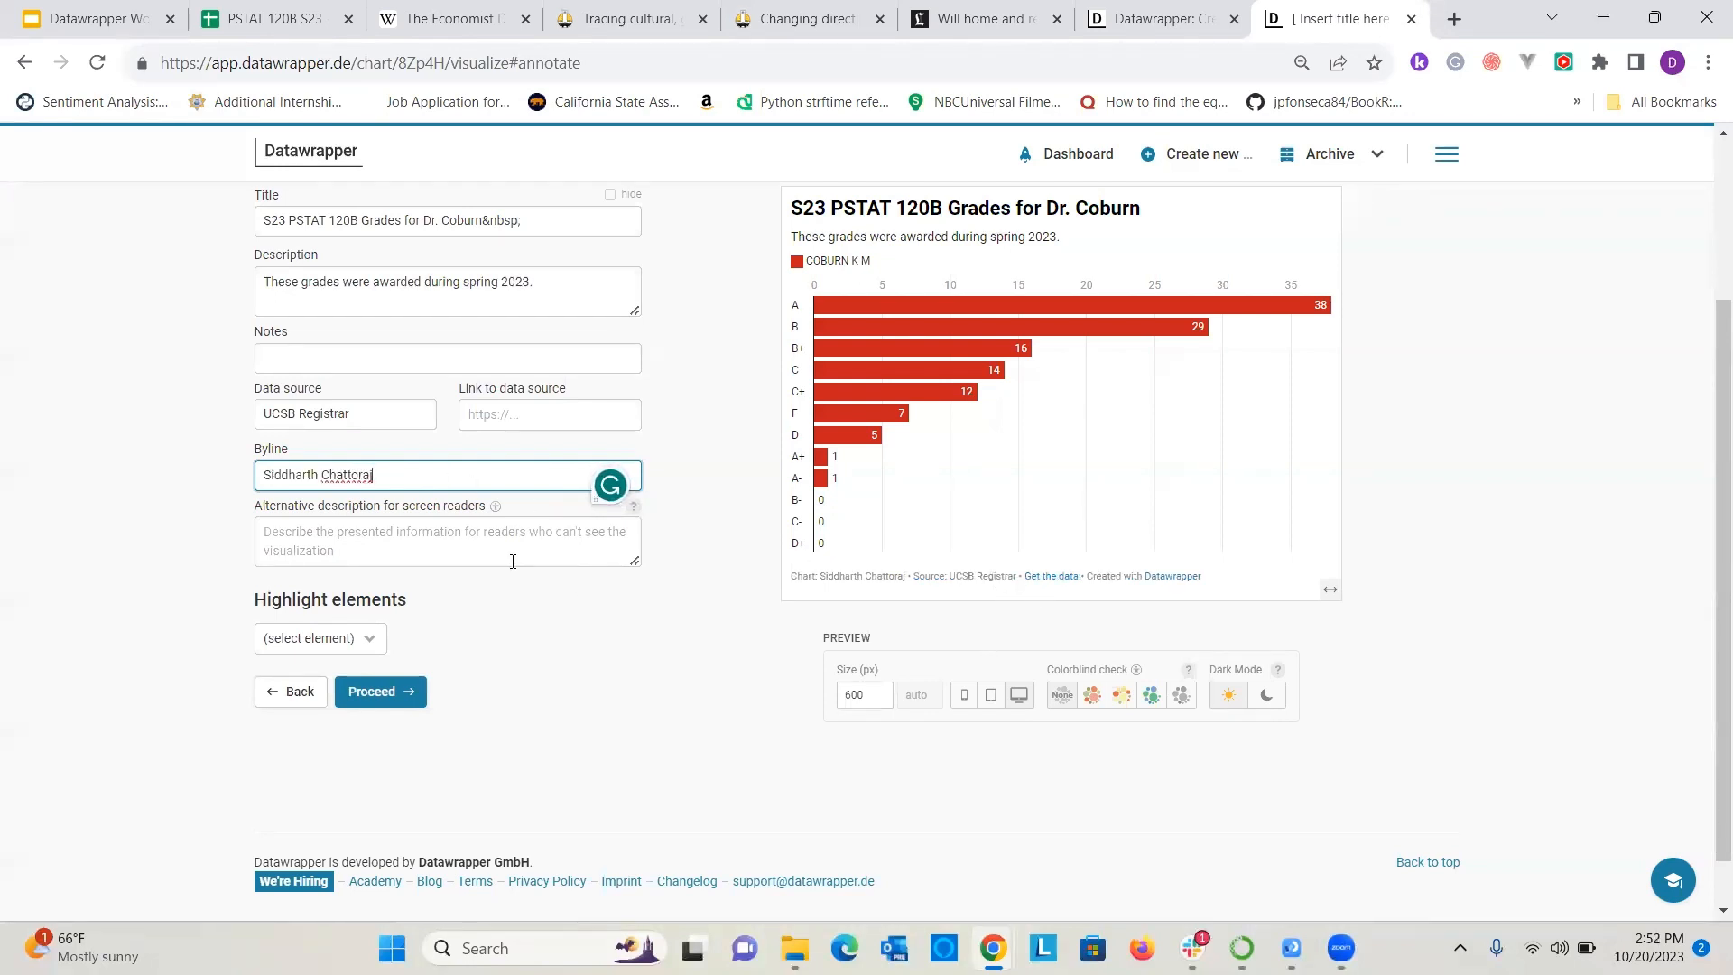
left_click(579, 417)
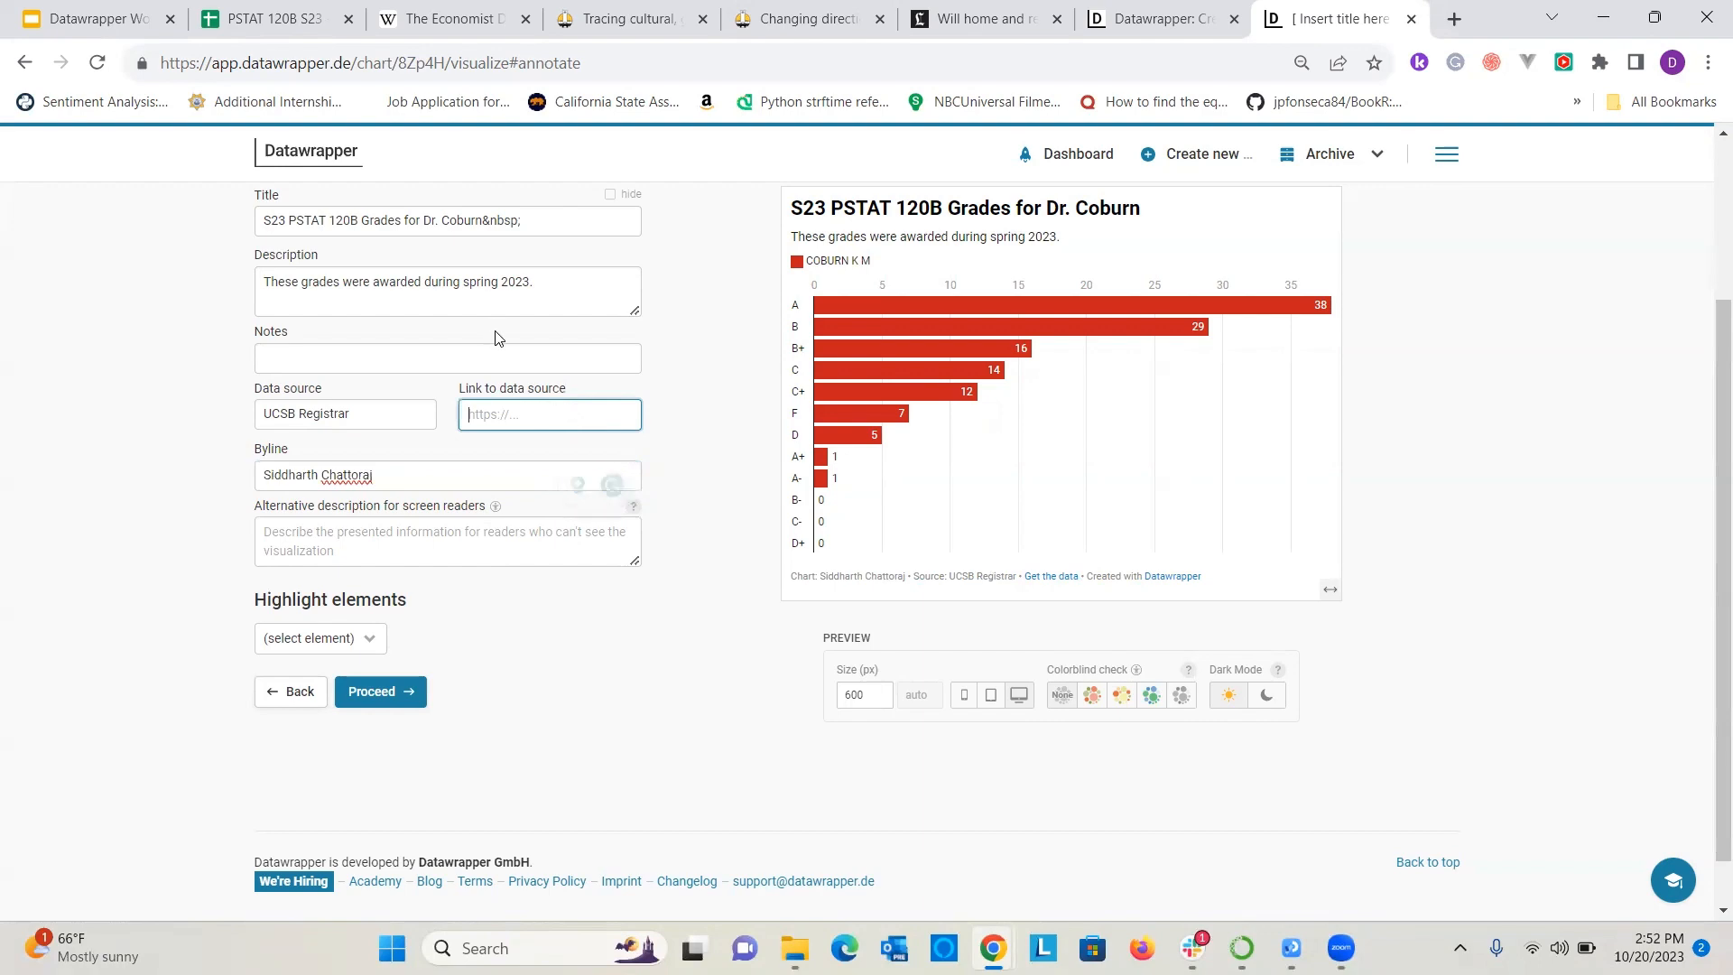
Turn on the PNG image download option and the embed link in the chart's footer.
scroll(497, 336, "up", 3)
left_click(514, 374)
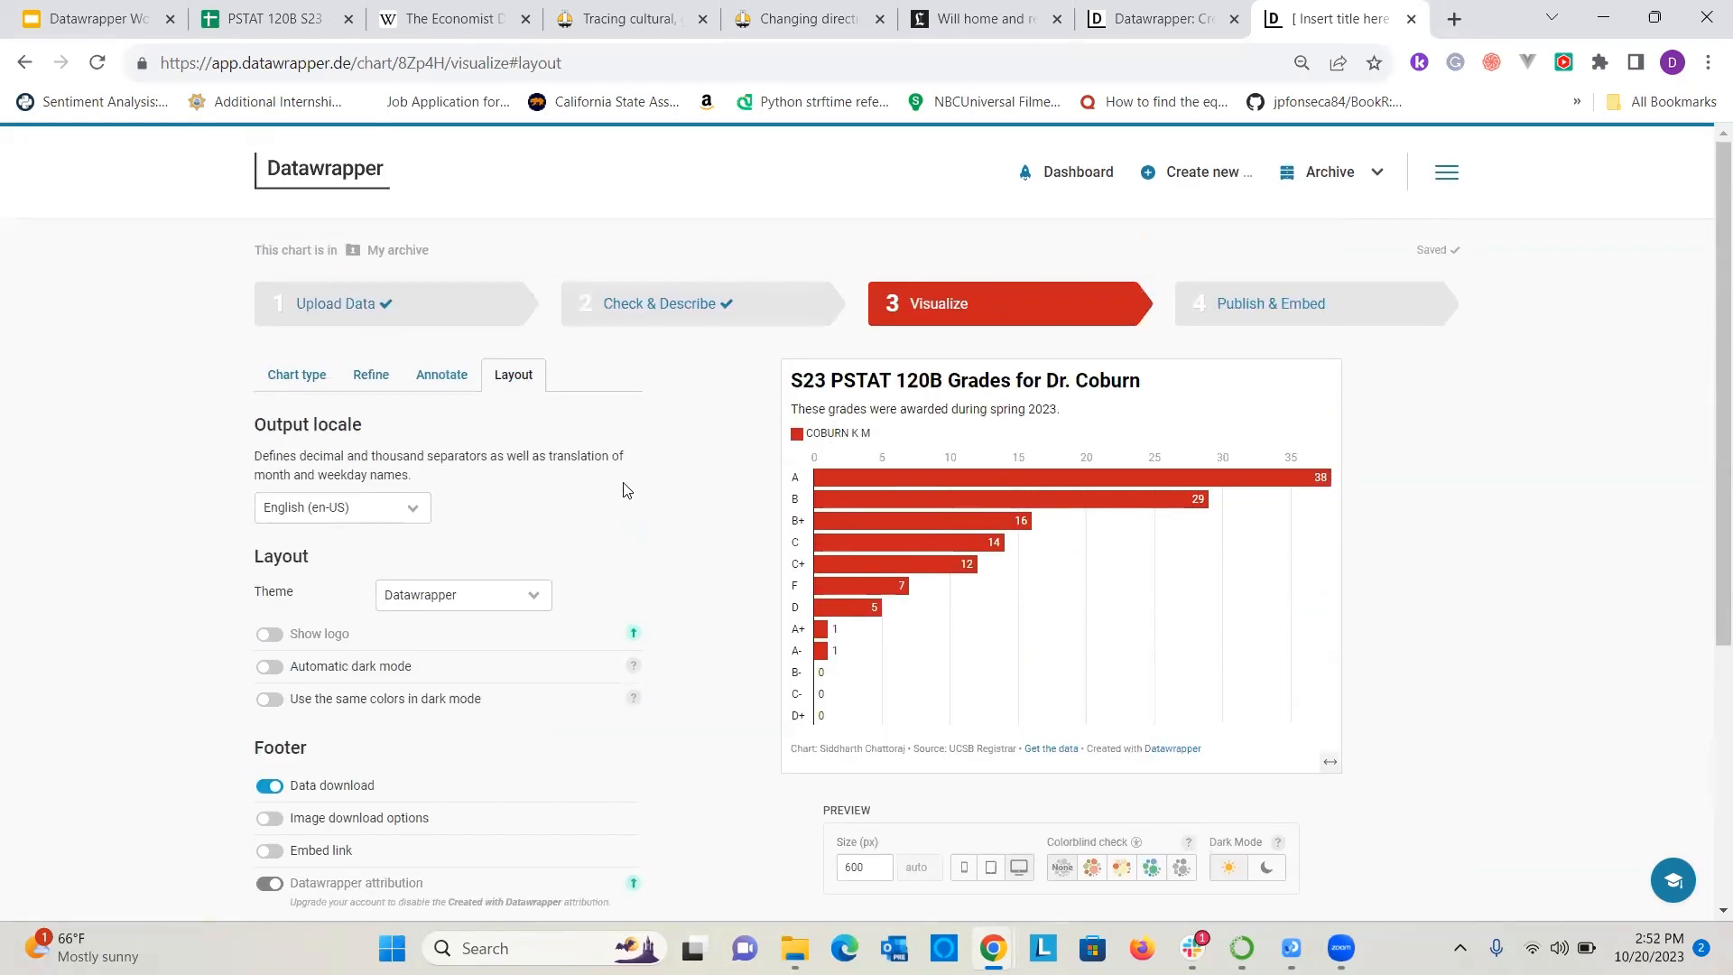
scroll(328, 499, "down", 2)
left_click(267, 710)
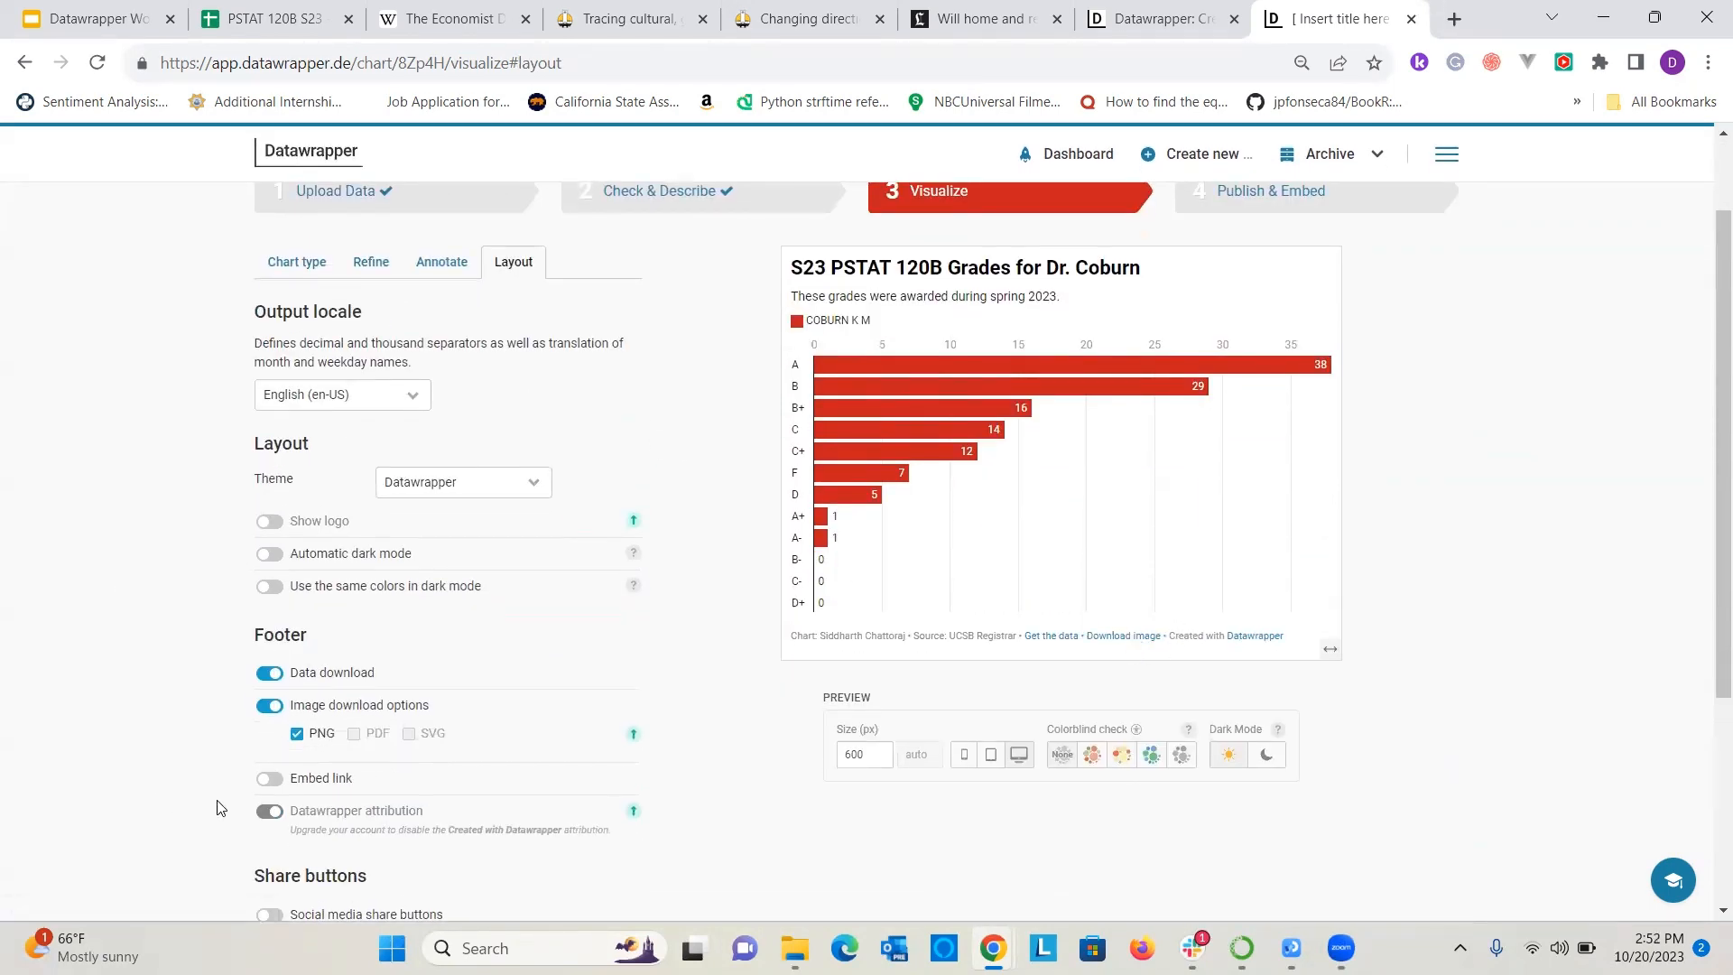
left_click(269, 778)
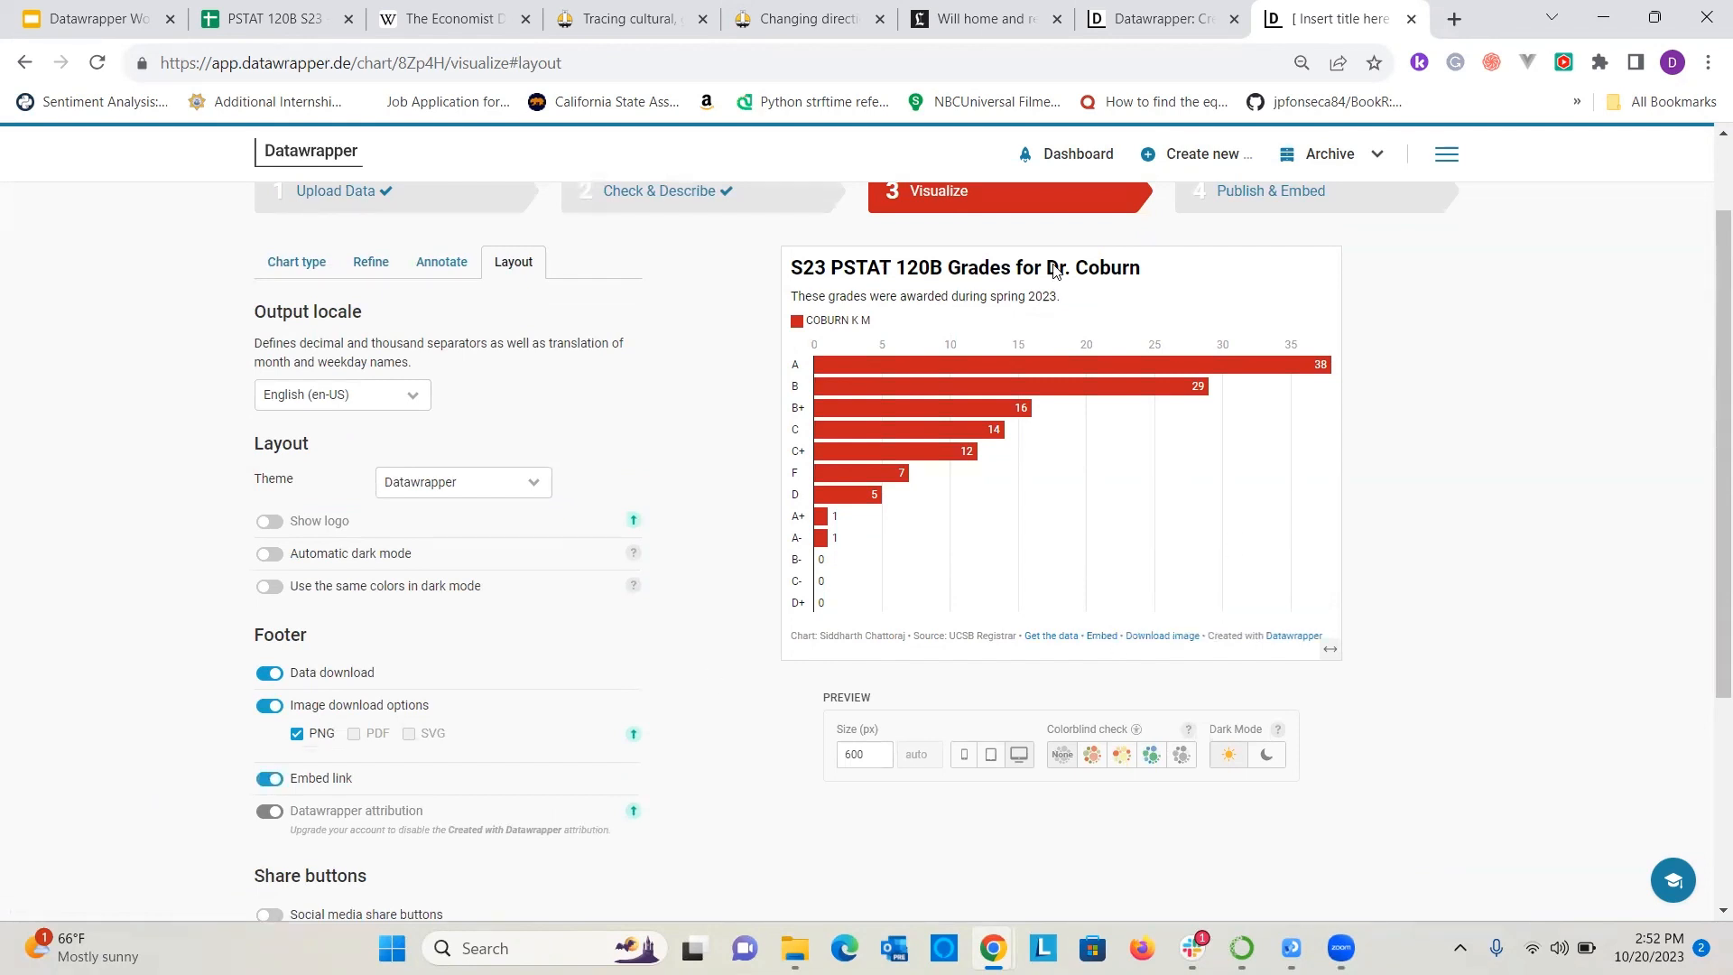
Go to the publishing stage and publish the chart.
scroll(1570, 330, "up", 2)
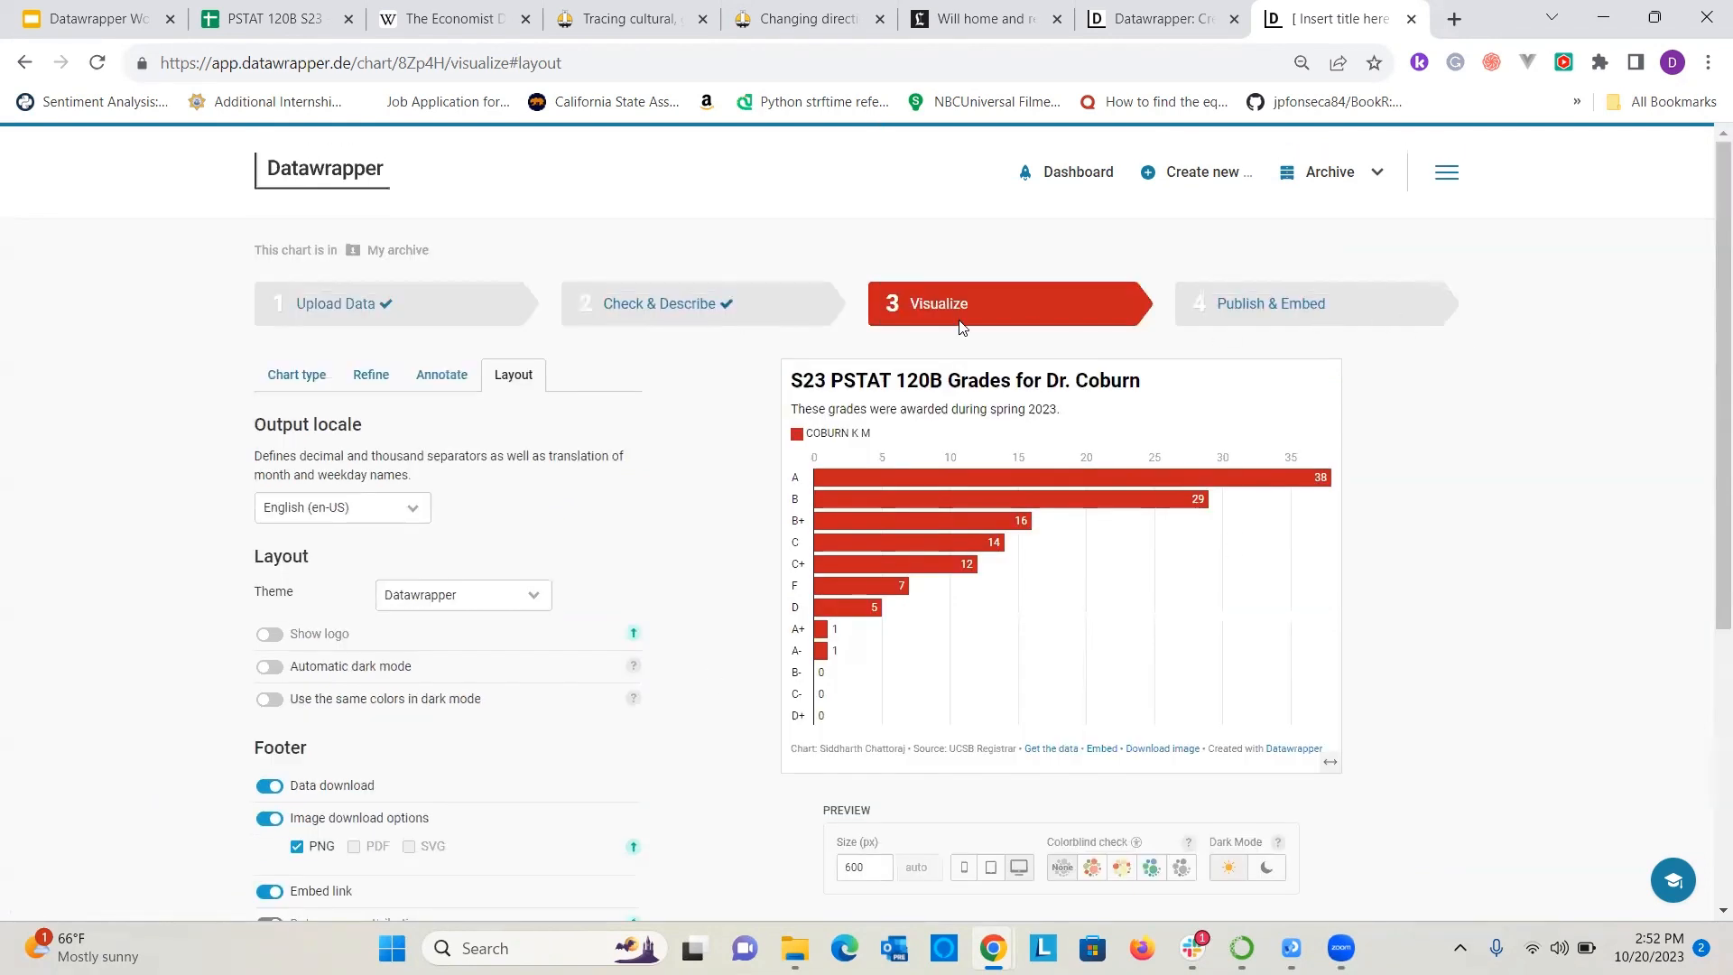
left_click(1301, 305)
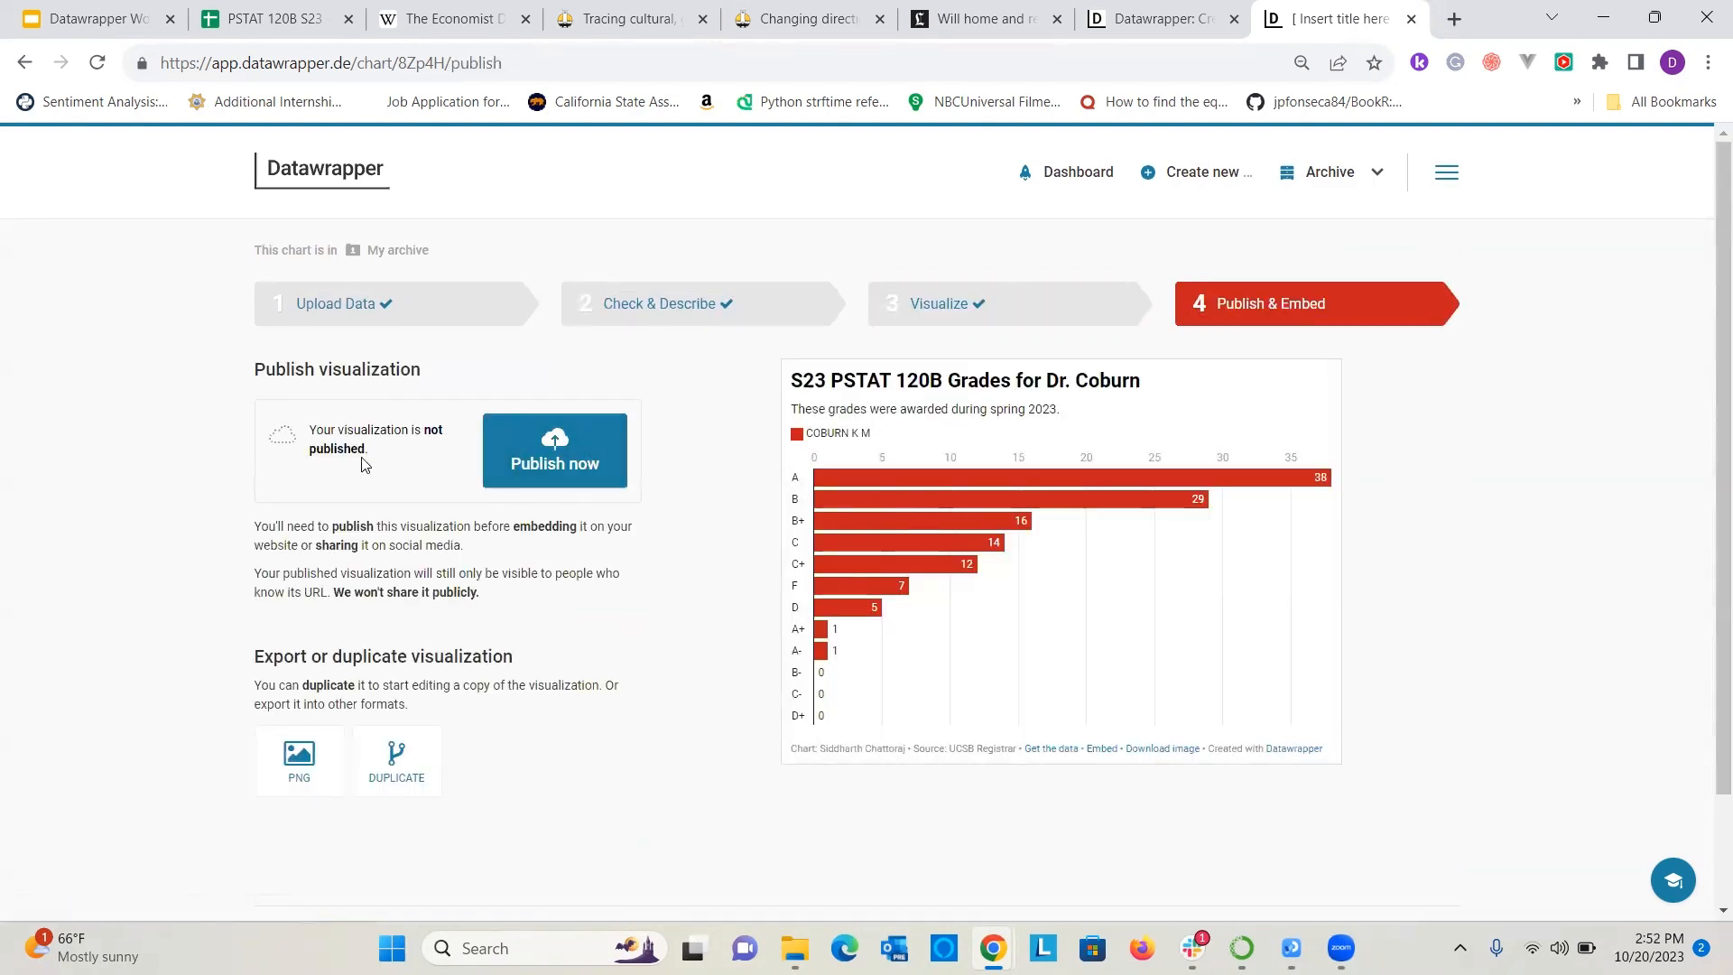
left_click(554, 466)
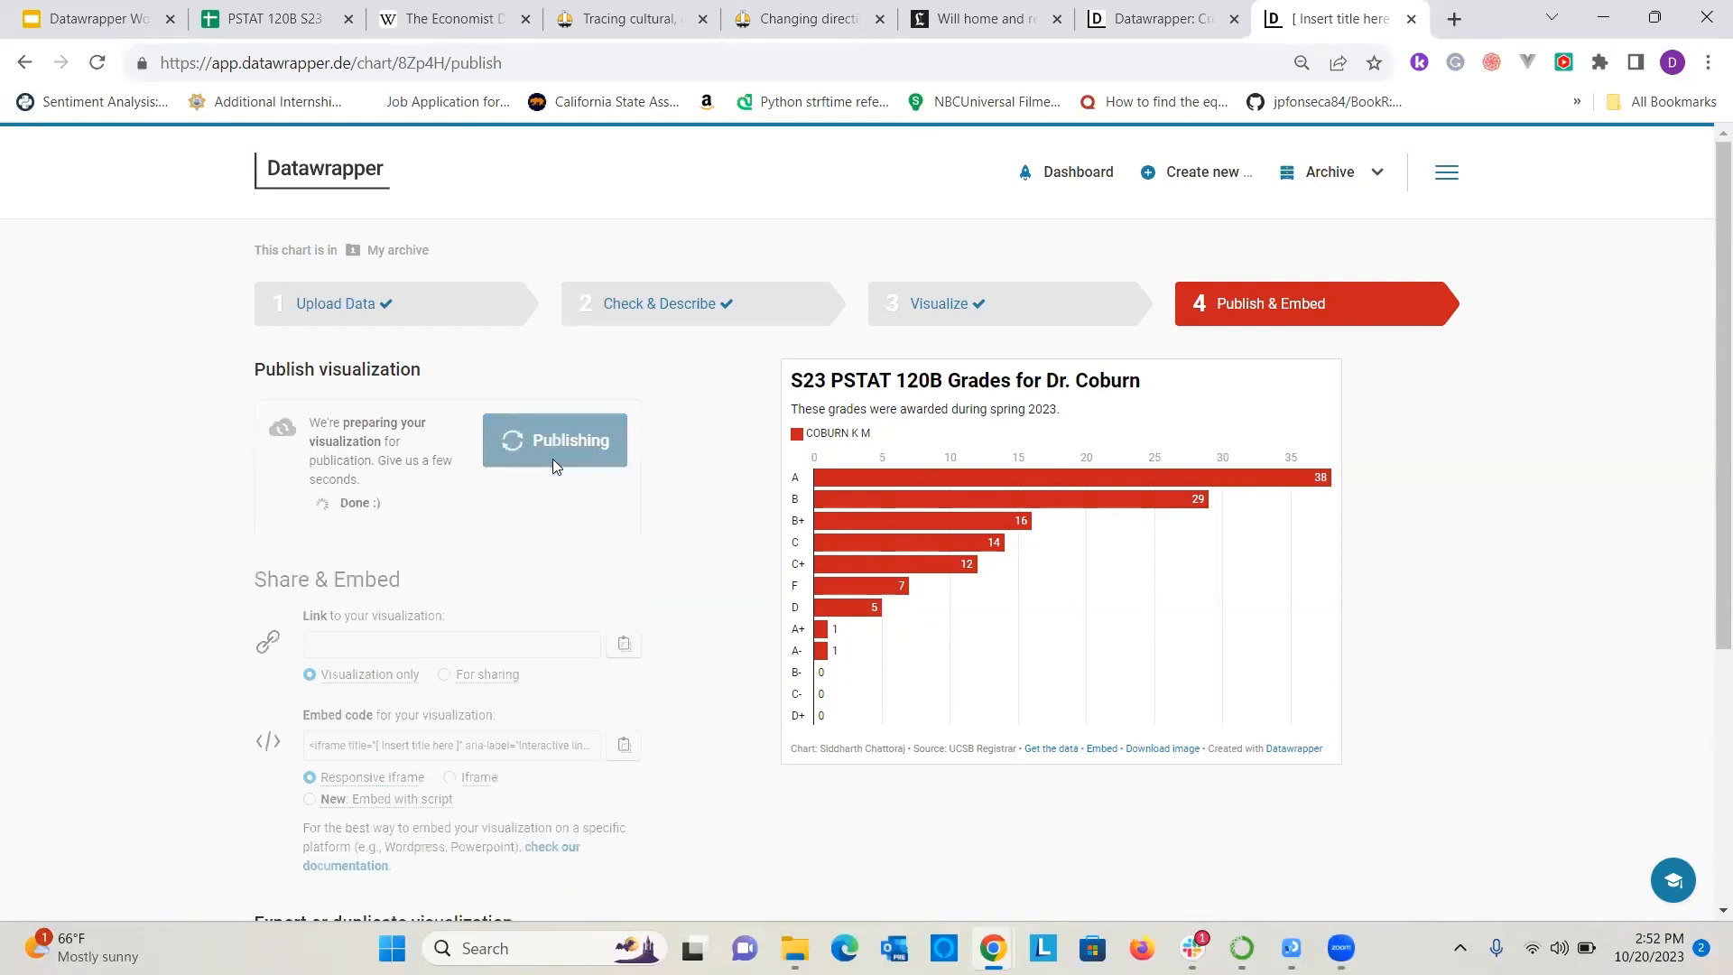
Review the sharing and export options of the published chart and copy its responsive iframe embed code.
scroll(585, 388, "down", 3)
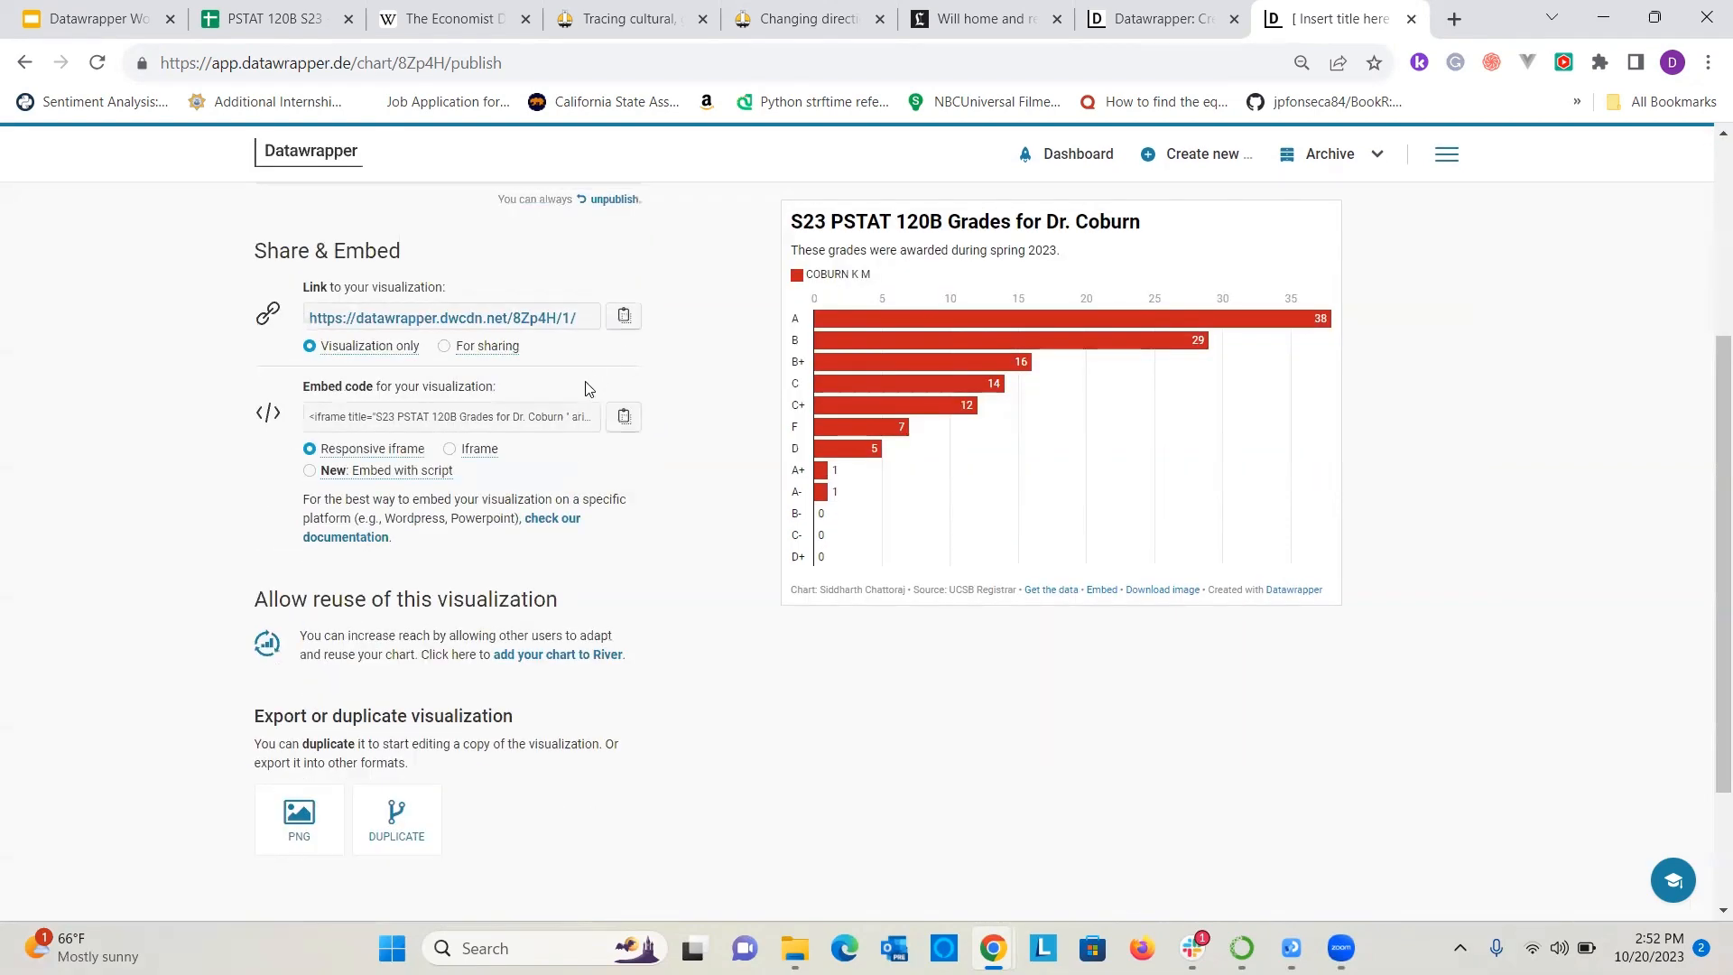
scroll(582, 397, "down", 2)
scroll(580, 415, "up", 3)
scroll(573, 411, "down", 3)
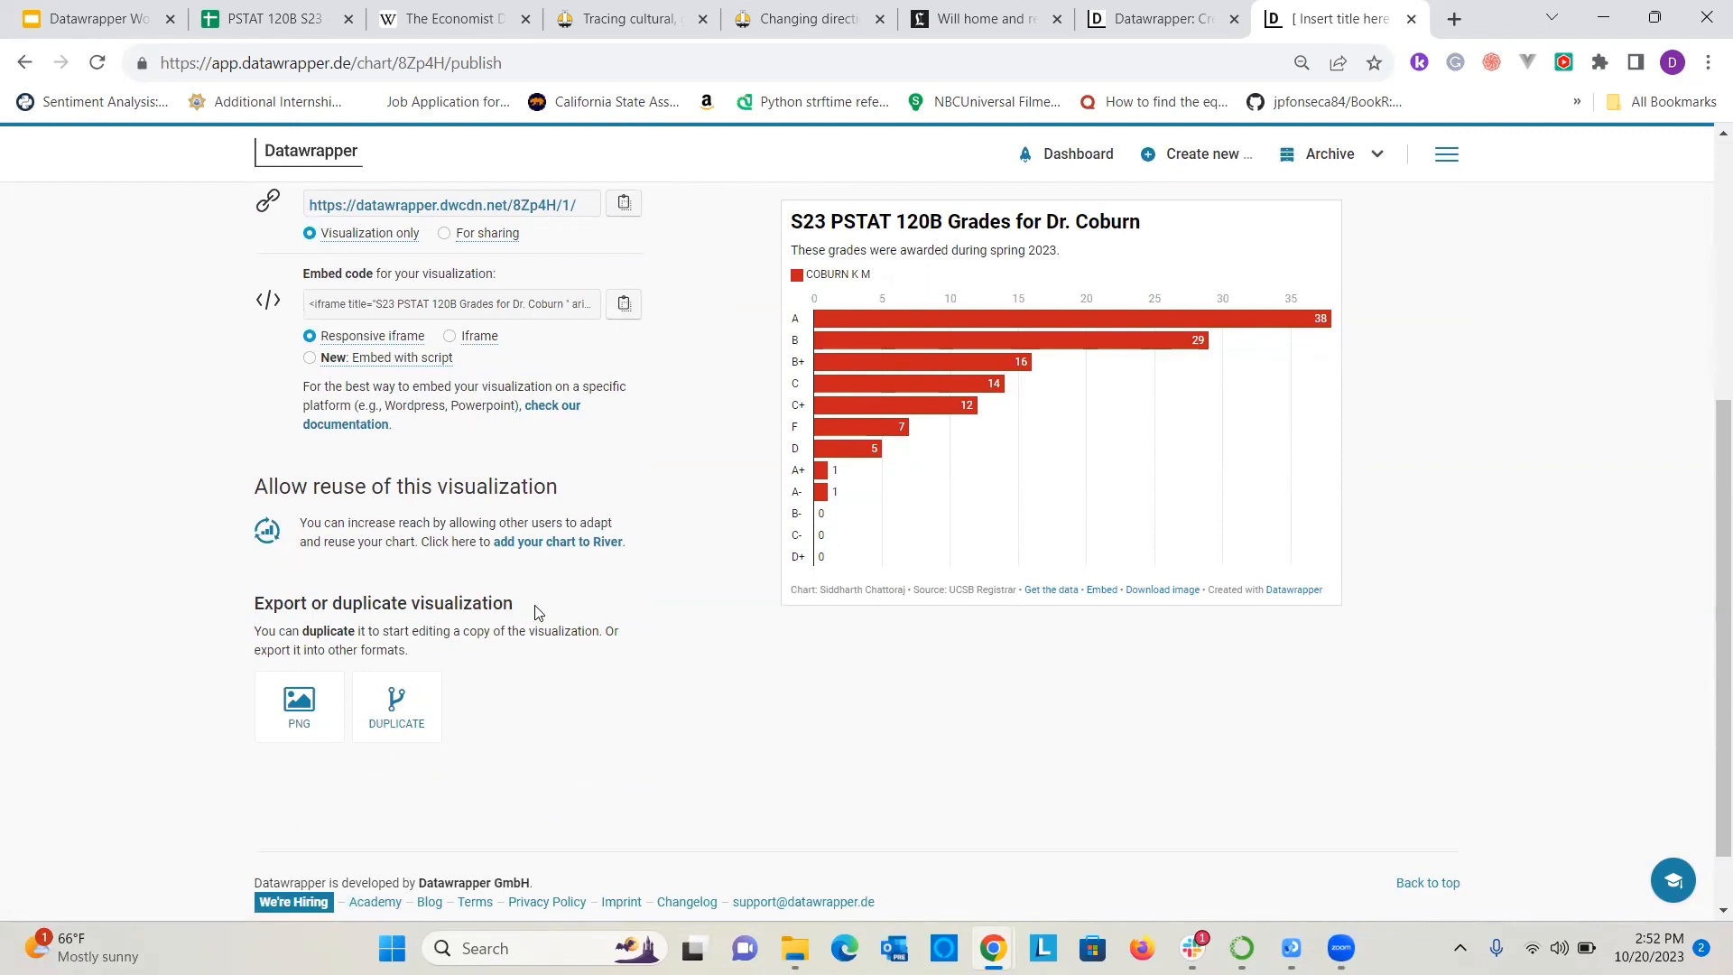
scroll(536, 613, "up", 2)
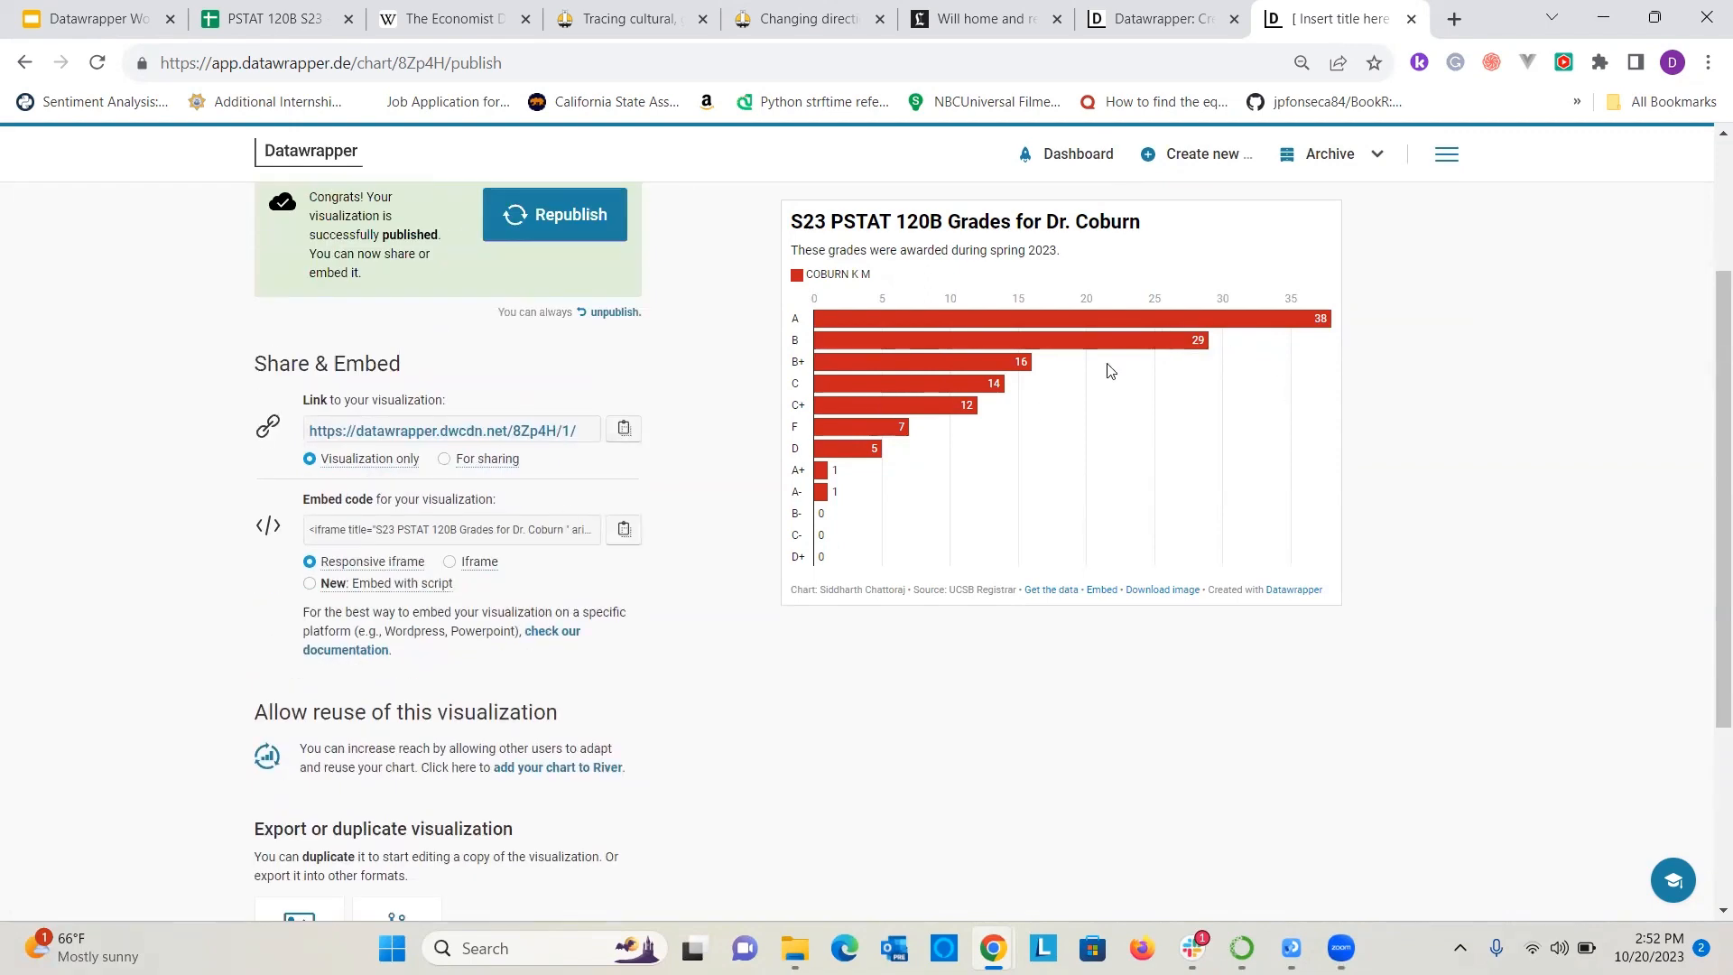
scroll(386, 663, "down", 3)
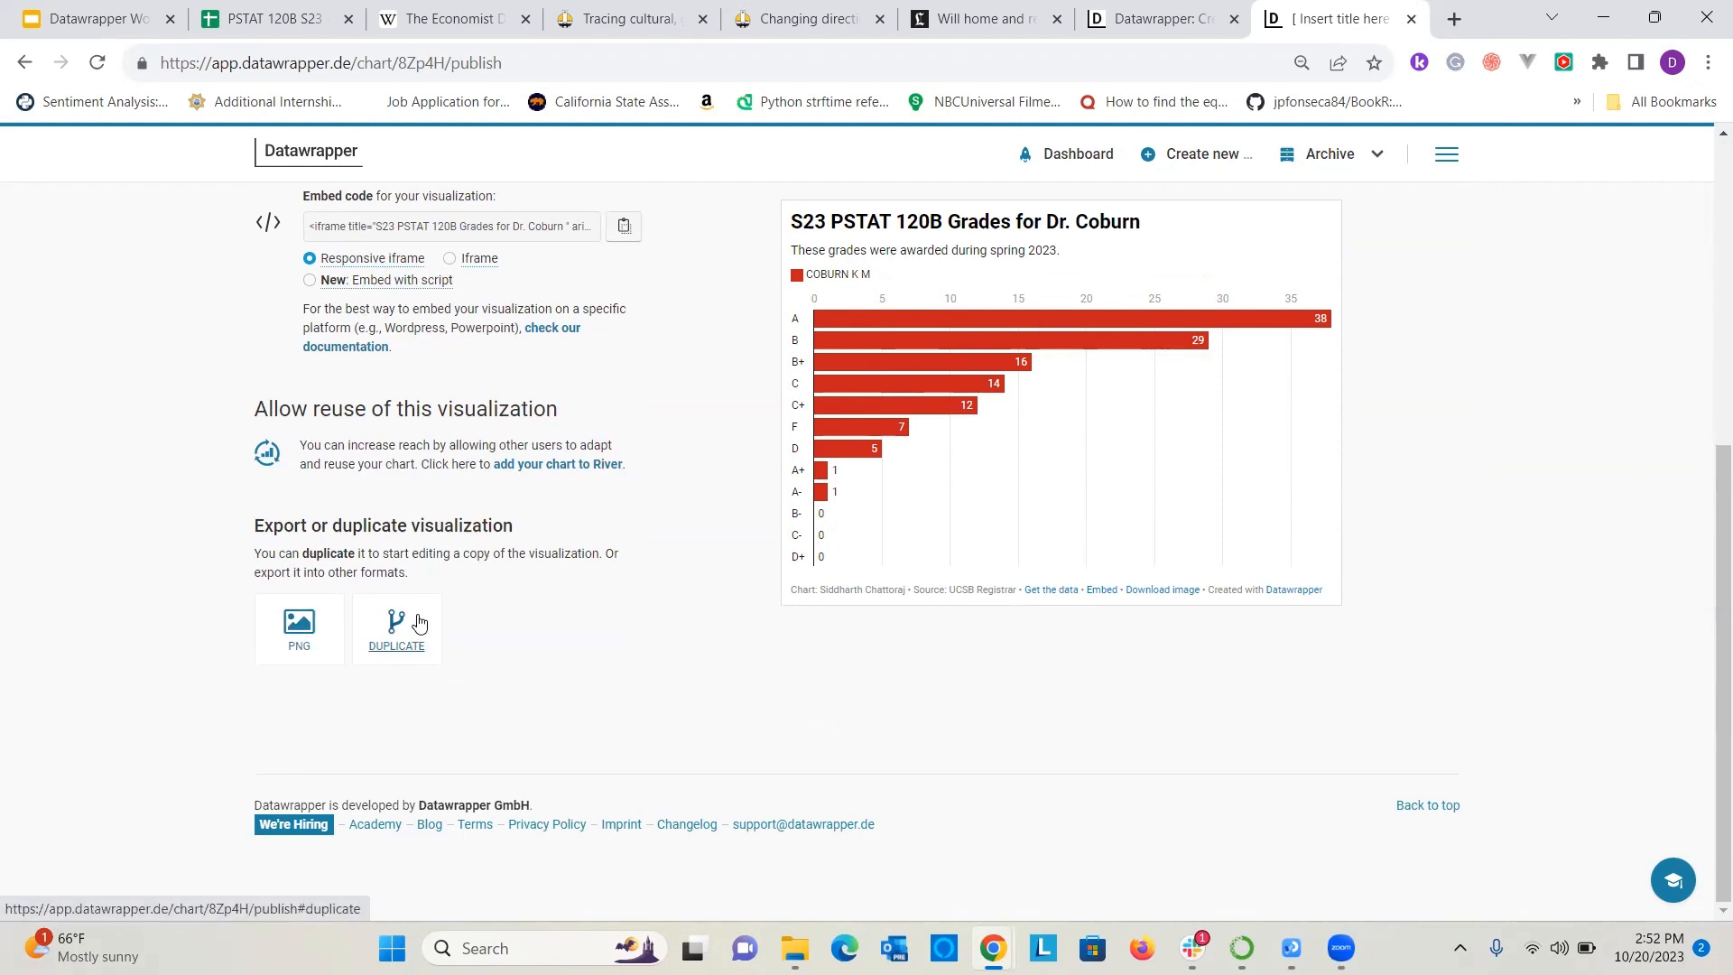
scroll(451, 577, "up", 3)
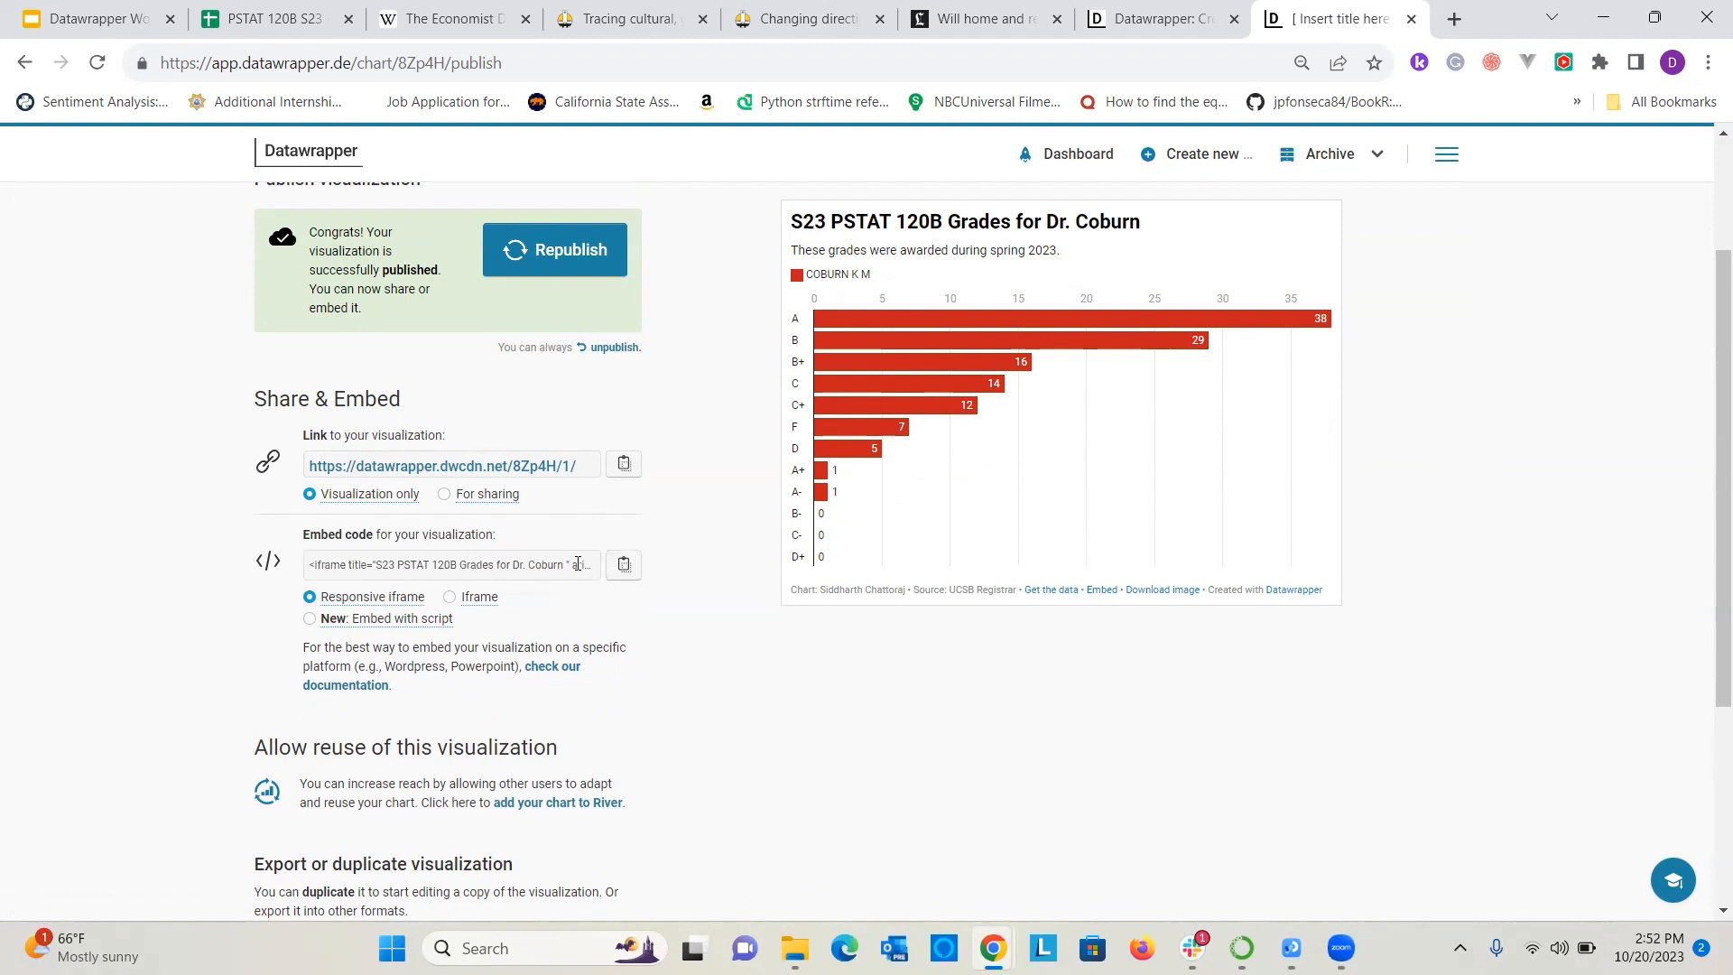
scroll(623, 577, "up", 1)
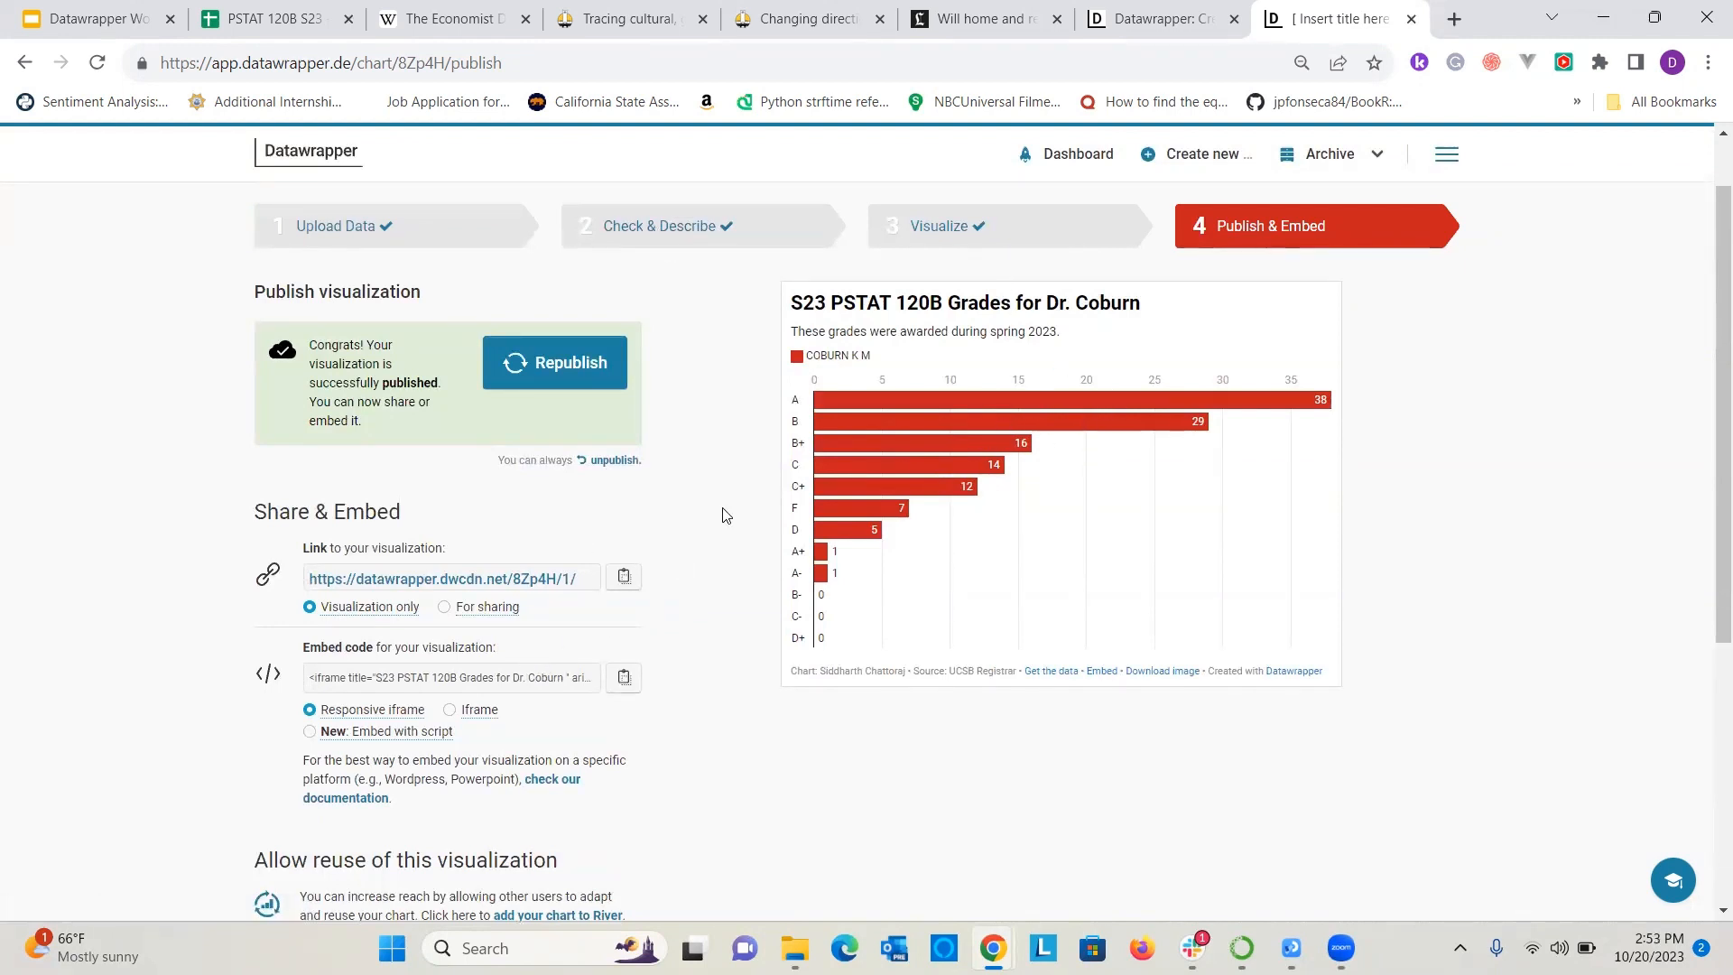
left_click(453, 672)
mouse_move(469, 572)
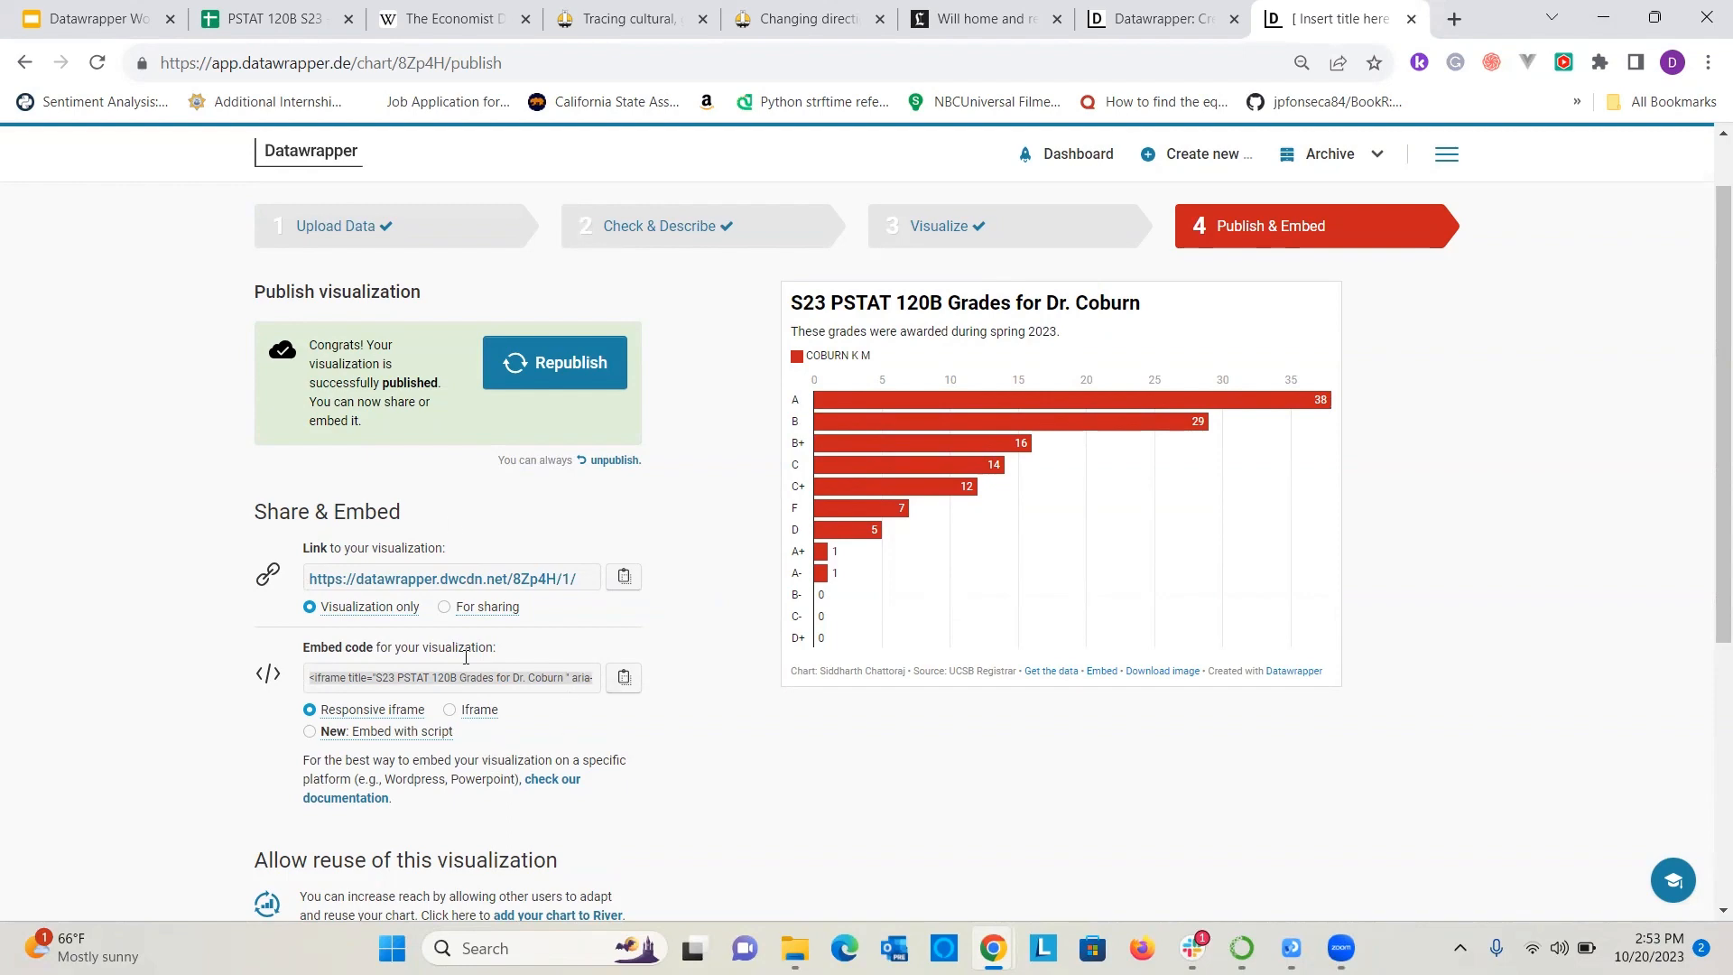
Open the Daily Nexus WordPress admin page in a new browser tab and log in with the account username and password.
left_click(1452, 20)
type("wp-")
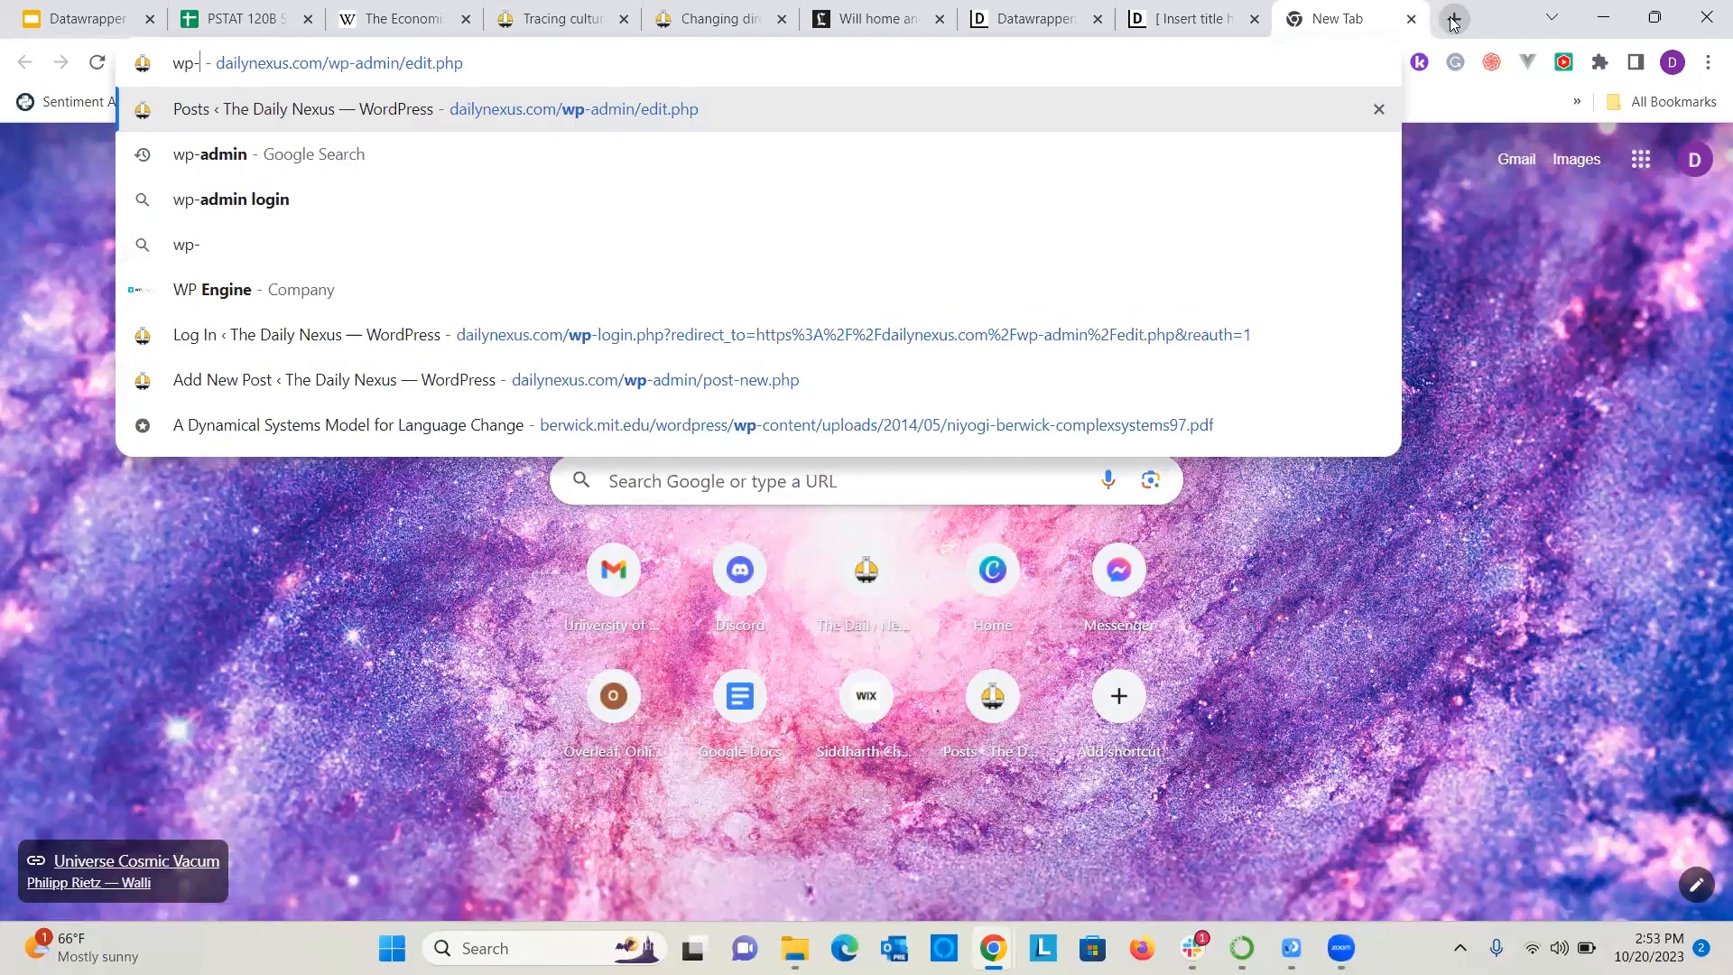
key("Return")
left_click(885, 520)
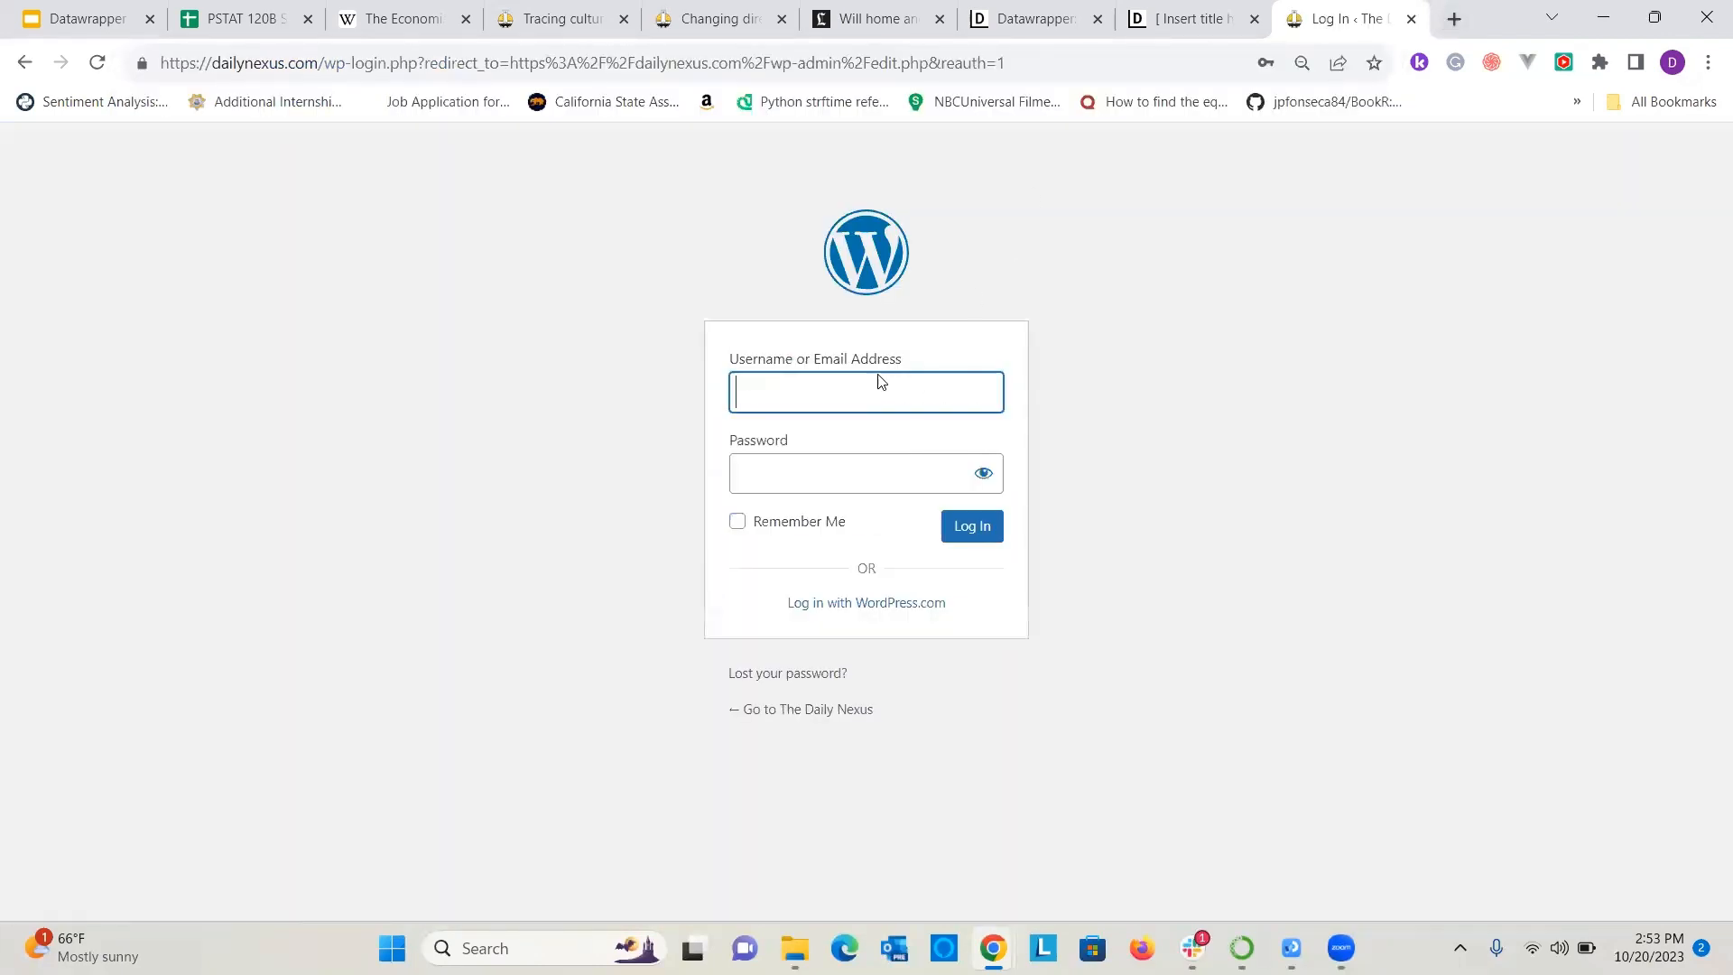
left_click(879, 387)
left_click(932, 471)
left_click(966, 528)
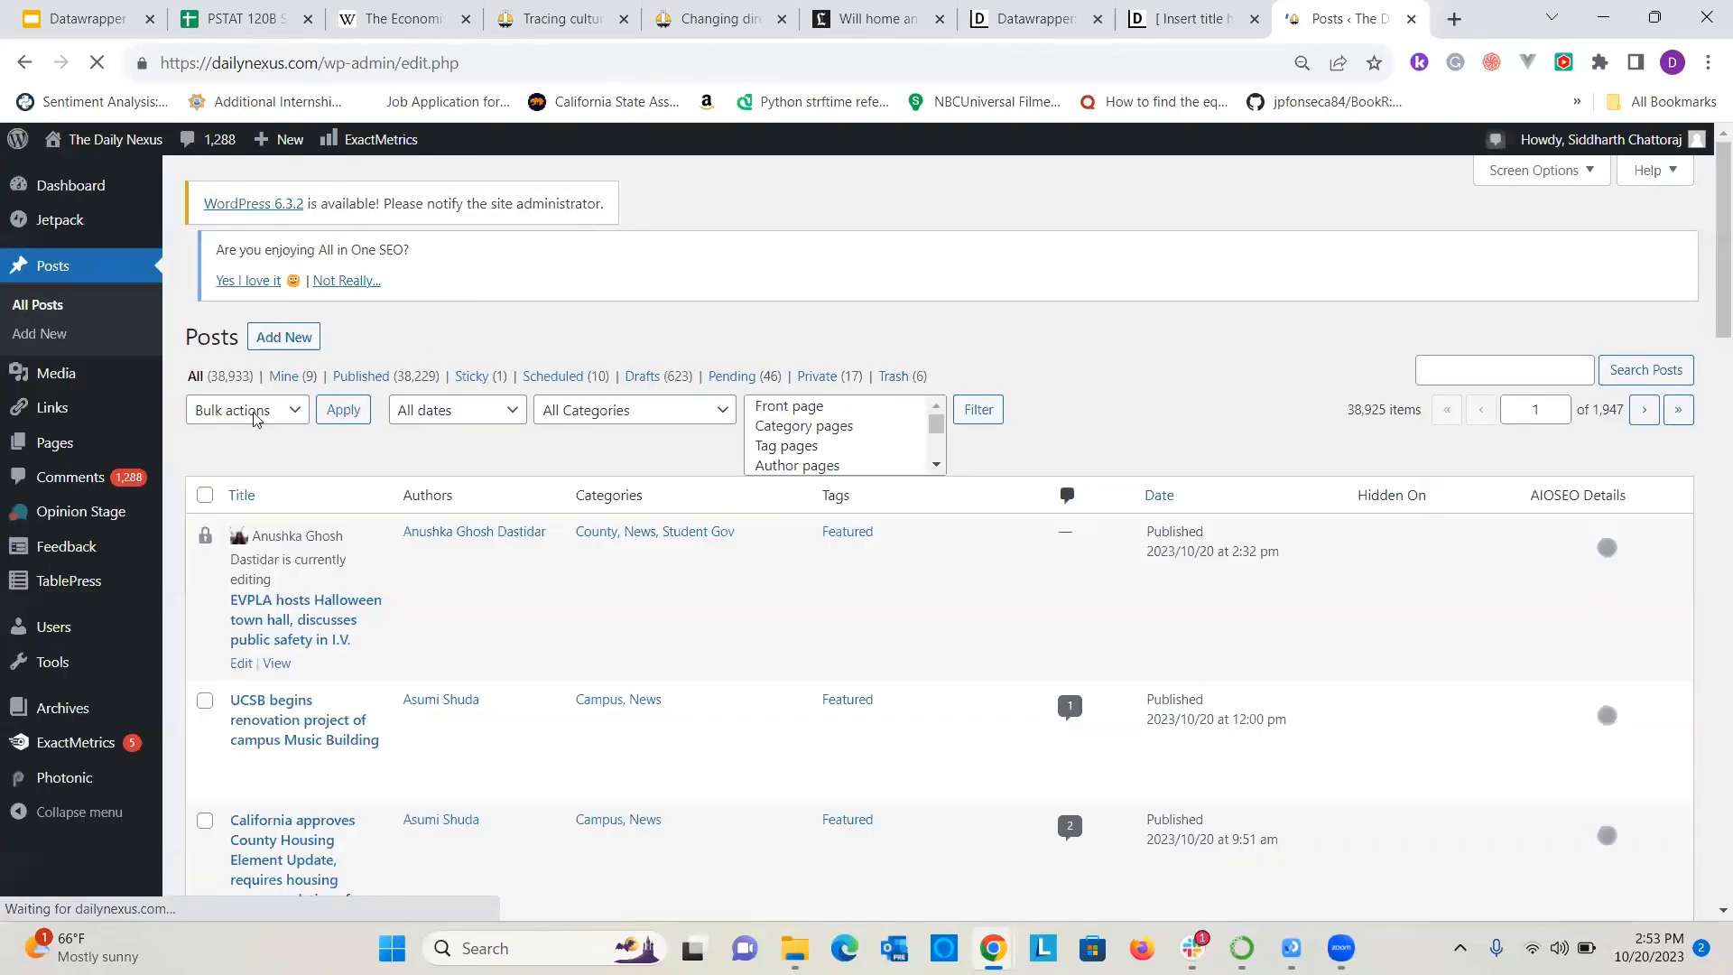
Create a new WordPress post and paste the chart's embed code into its body in the Visual editor.
left_click_drag(295, 334, 455, 263)
left_click(453, 336)
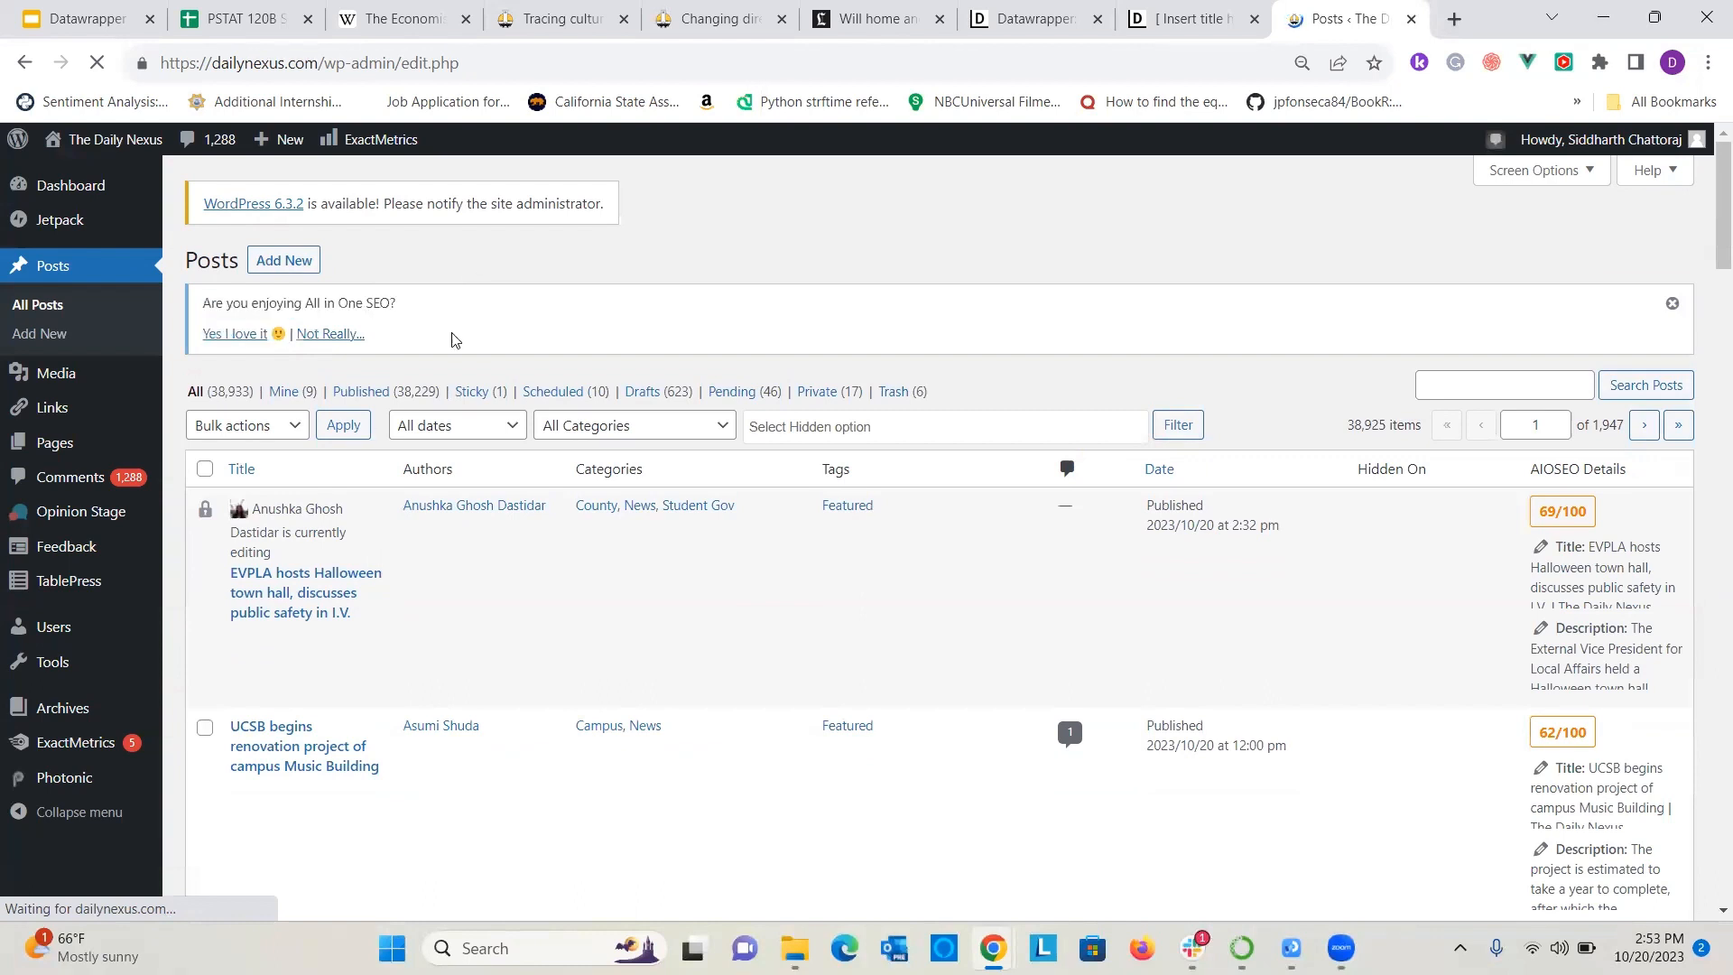
left_click(284, 261)
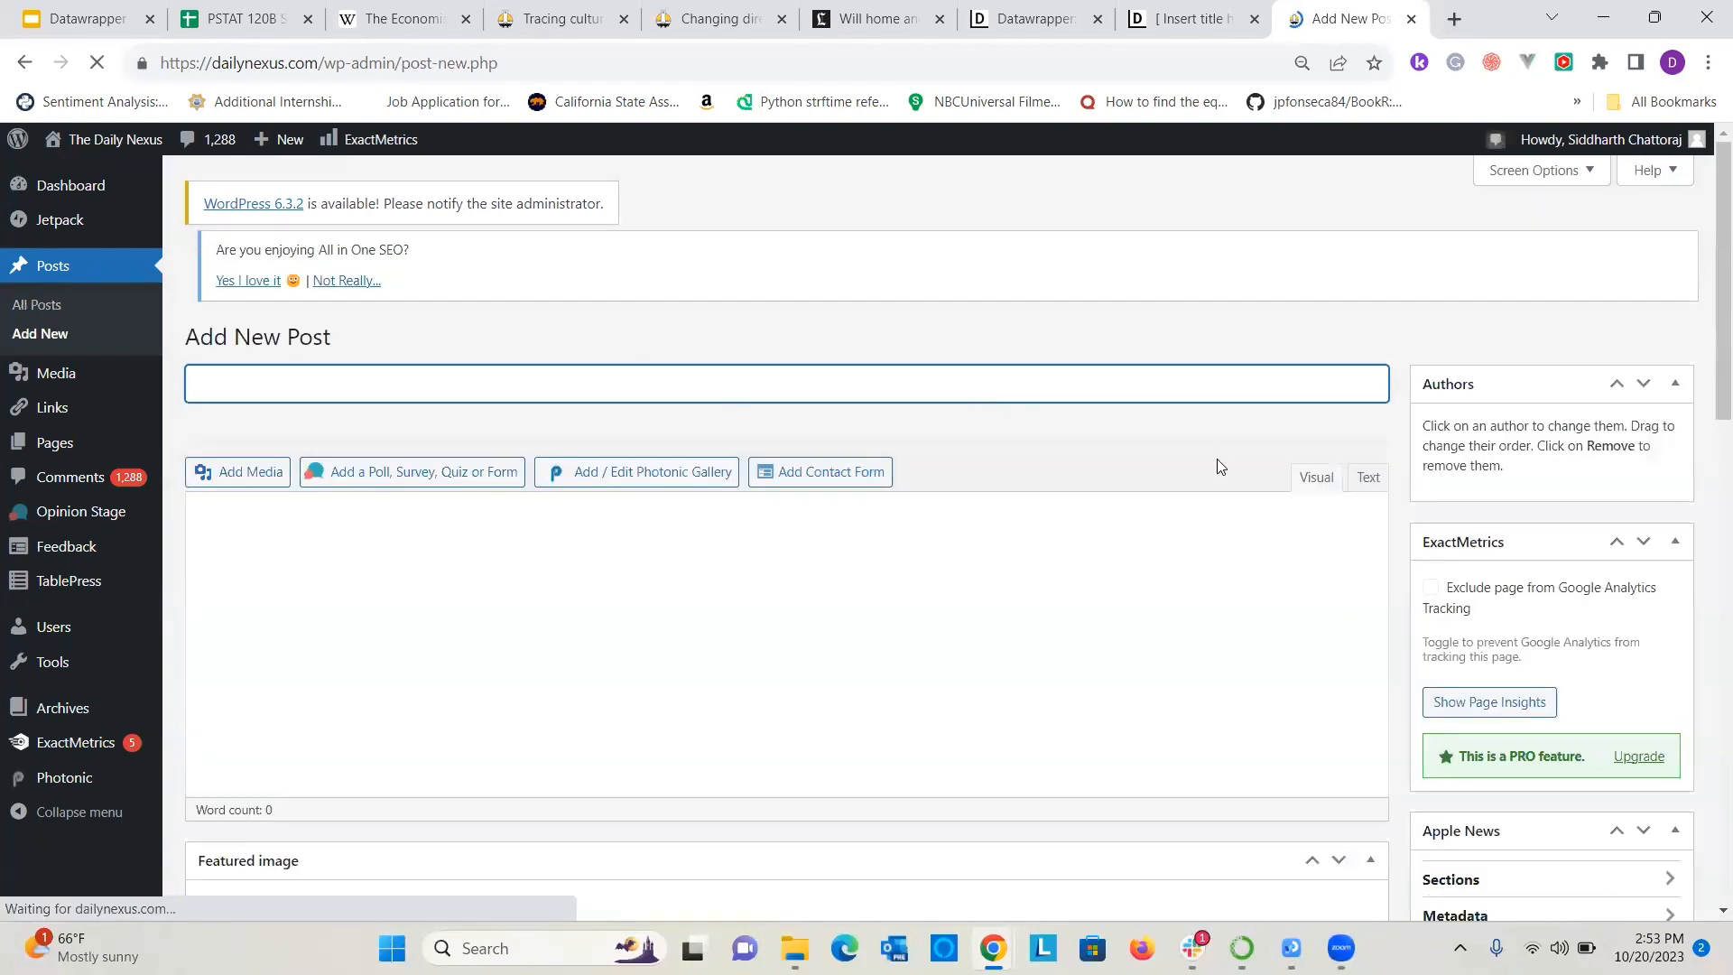
left_click(966, 610)
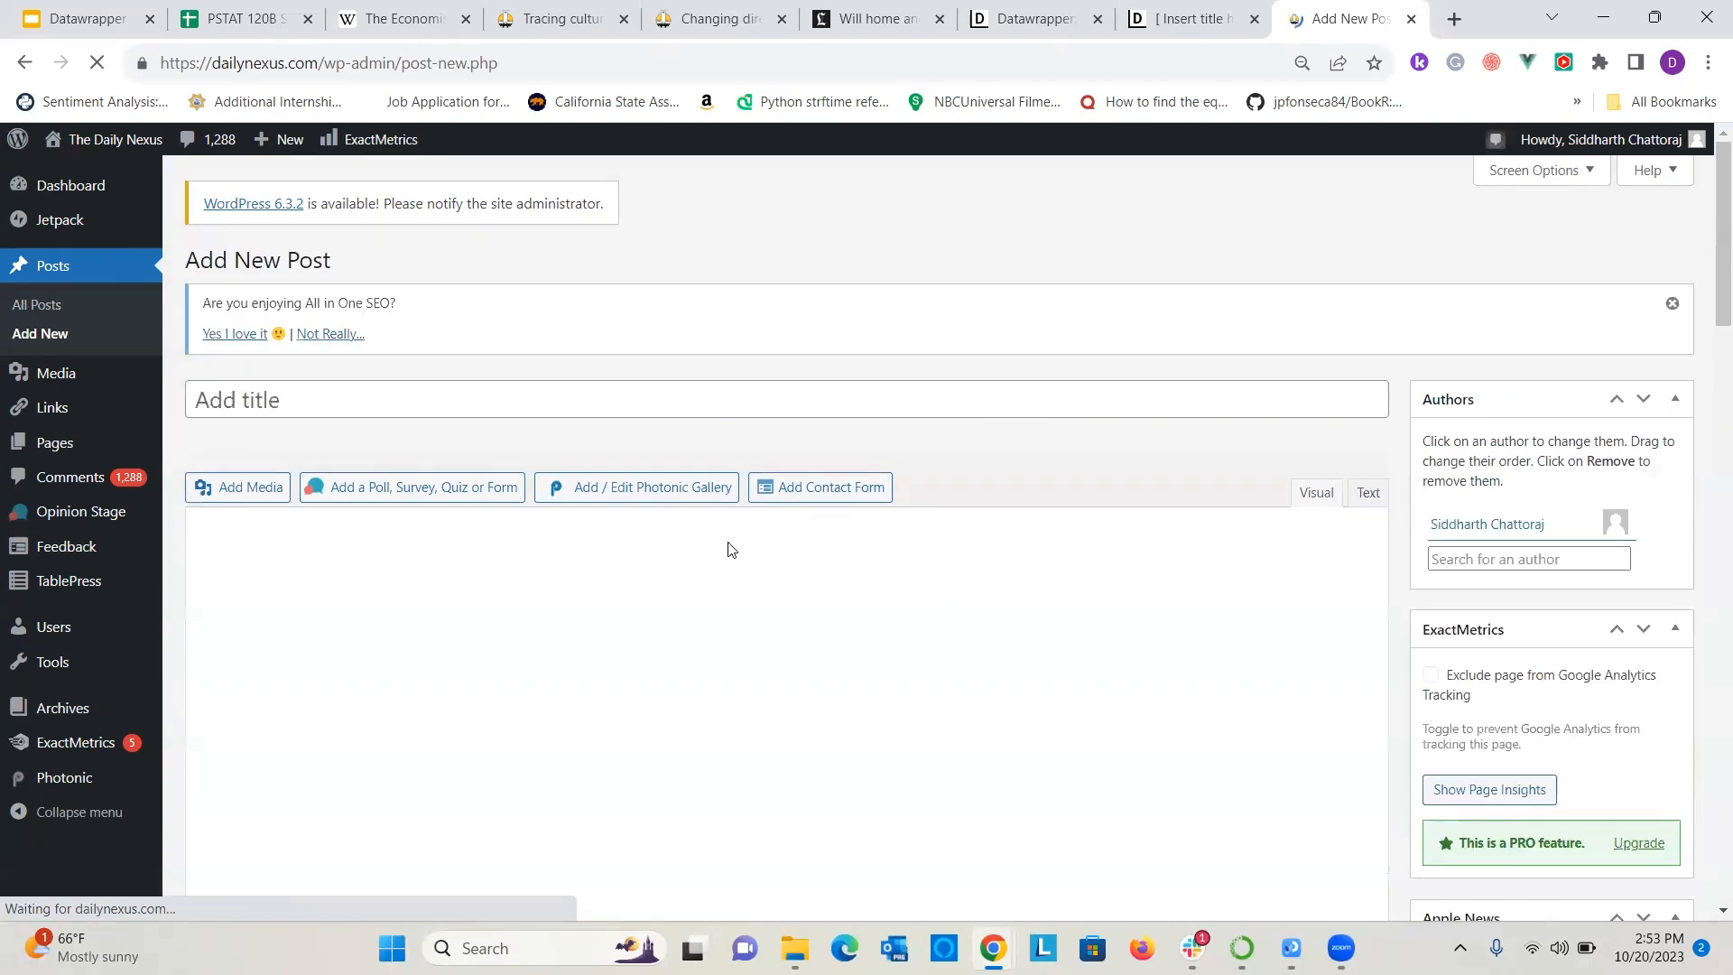
left_click(700, 592)
type("<iframe title=\"S23 PSTAT 120B Grades for Dr. Coburn \" aria-label=\"Bar Chart\" id=\"datawrapper-chart-8Zp4H\" src=\"https://datawrapper.dwcdn.net/8Zp4H/1/\" scrolling=\"no\" frameborder=\"0\" style=\"width: 0; min-width: 100% !important; border: none;\" height=\"428\" data-external=\"1\"></iframe><script type=\"text/javascript\">!function(){\"use strict\";window.addEventListener(\"message\",(function(a){if(void 0!==a.data[\"datawrapper-height\"]){var e=document.querySelectorAll(\"iframe\");for(var t in a.data[\"datawrapper-height\"])for(var r=0;r<e.length;r++)if(e[r].contentWindow===a.source){var i=a.data[\"datawrapper-height\"][t]+\"px\";e[r].style.height=i}}}))}();</script>")
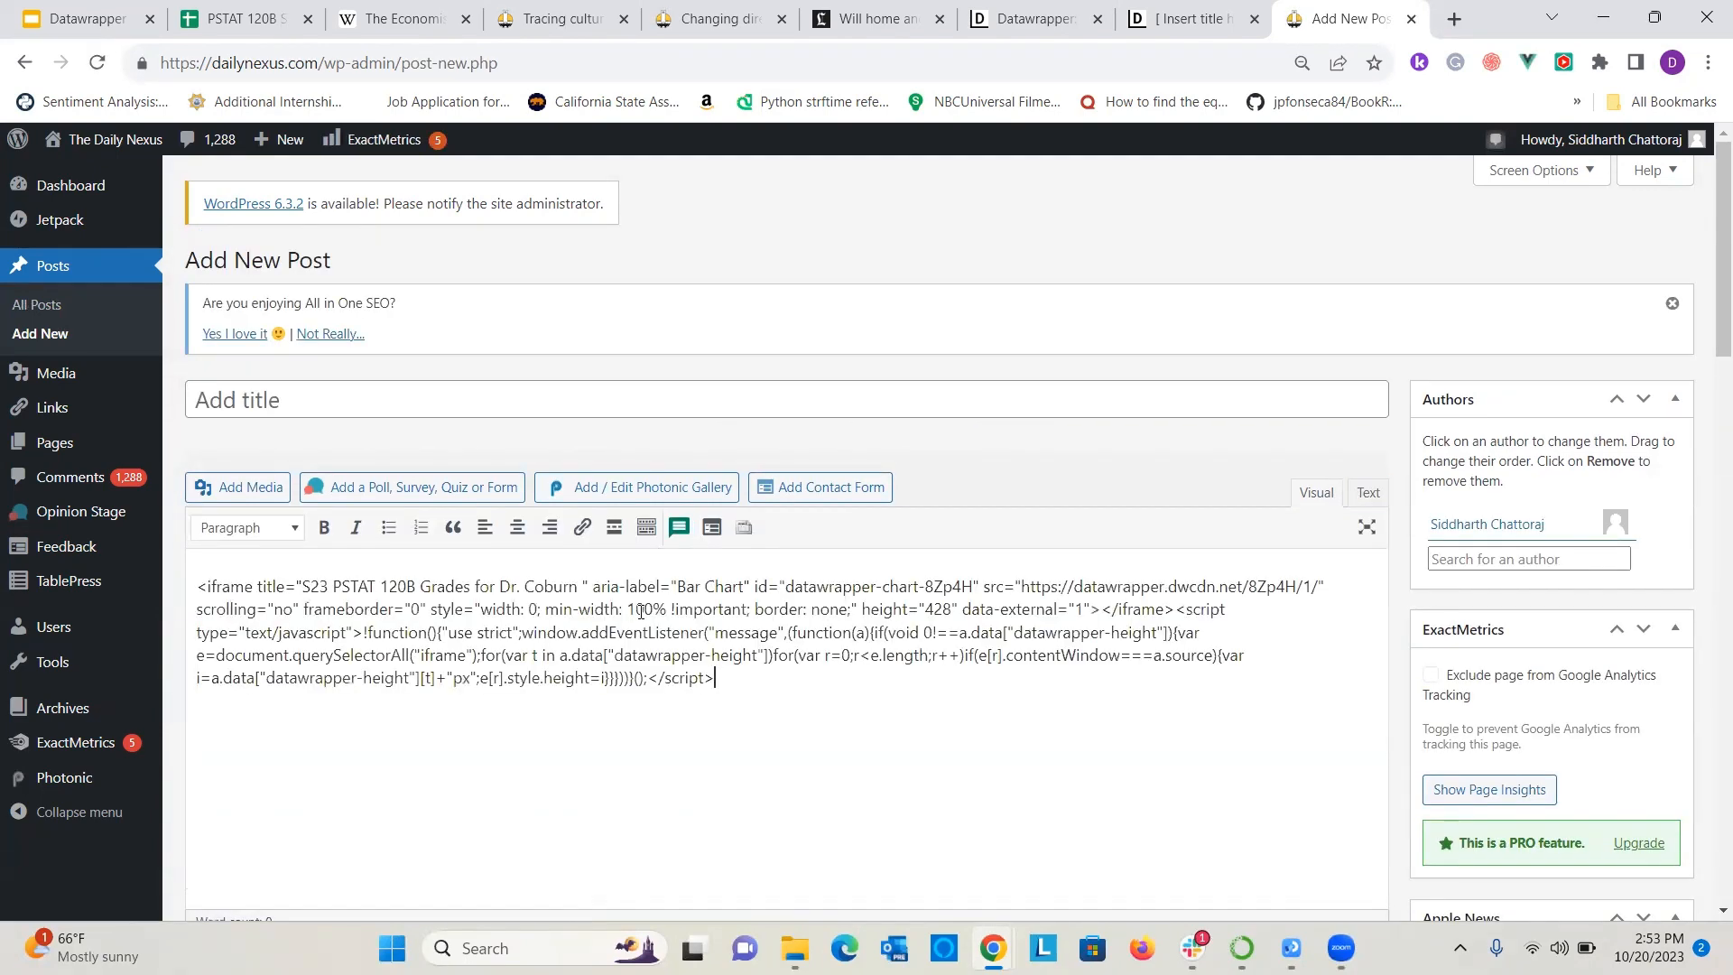
Preview the post to check how the embed code renders and return to the post editor.
scroll(1663, 631, "down", 7)
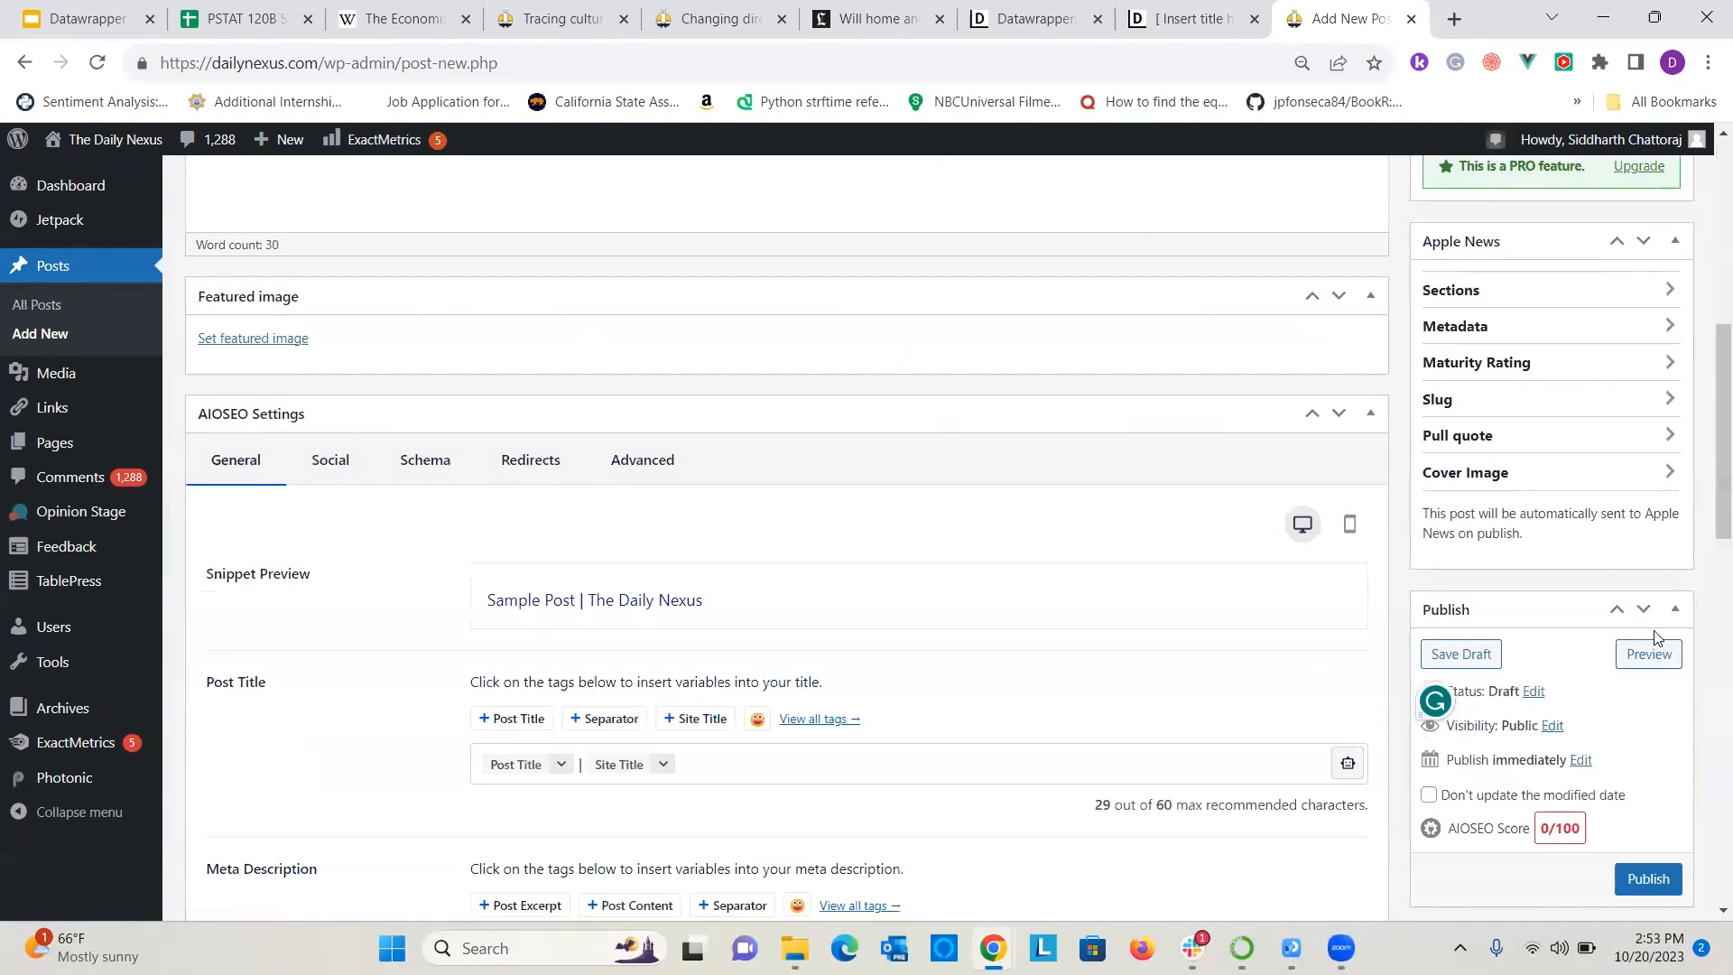
left_click(1649, 653)
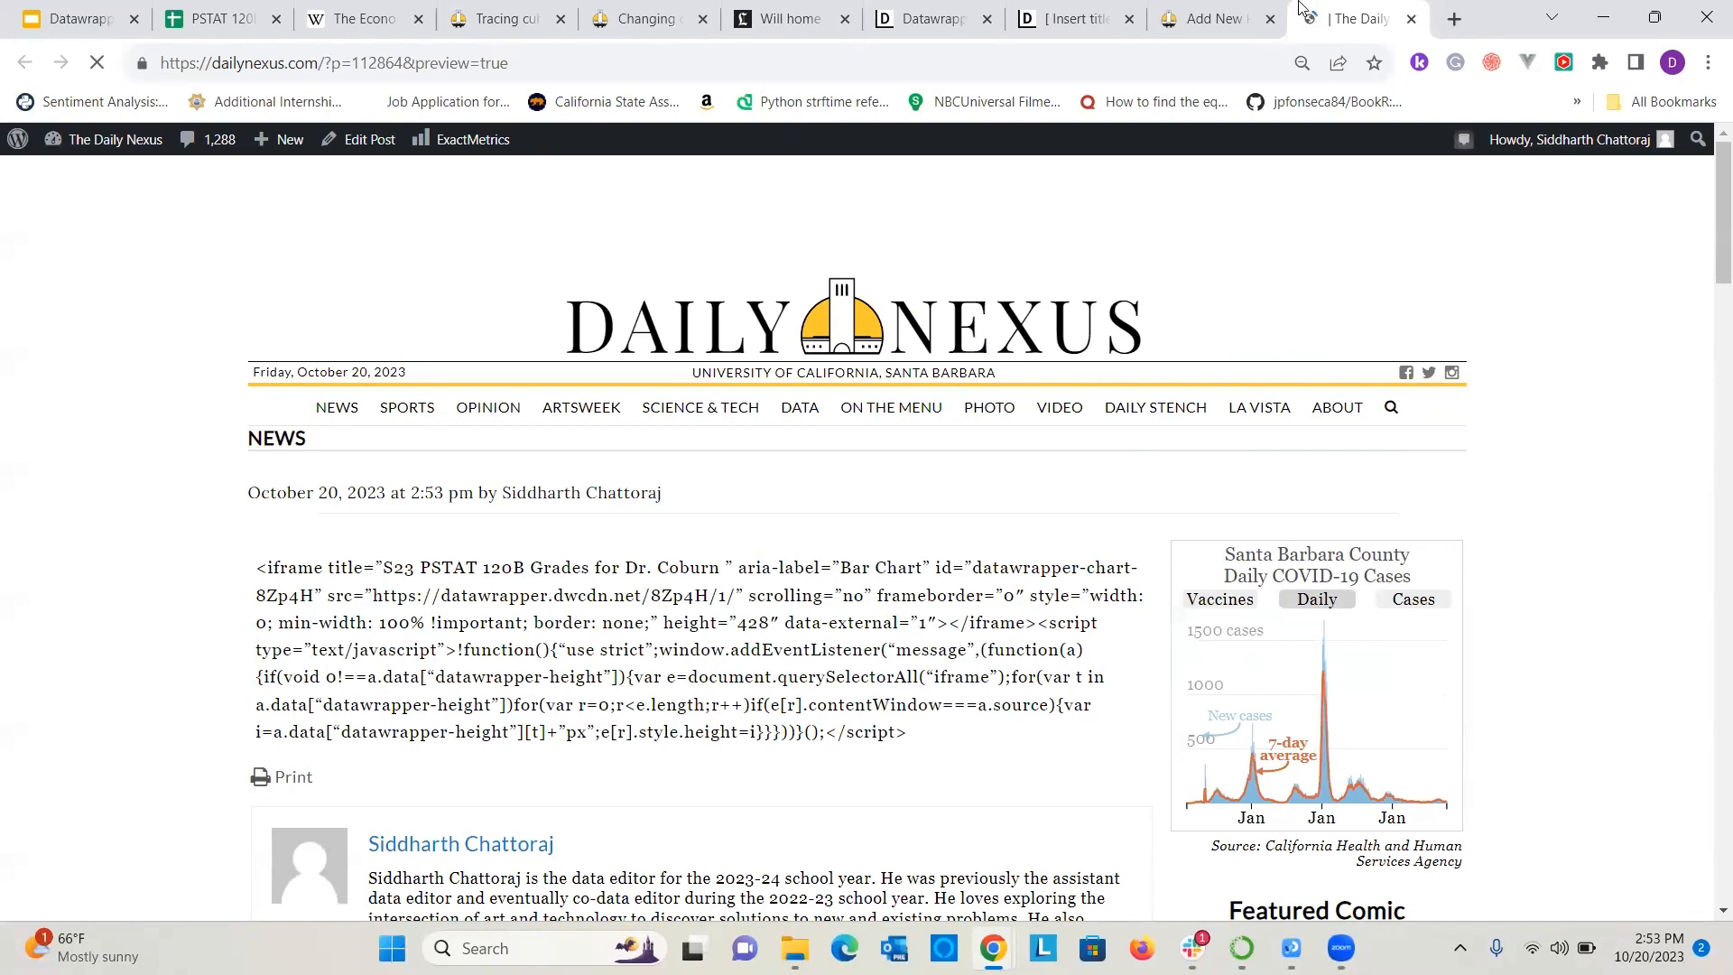
left_click(1214, 18)
scroll(578, 356, "up", 5)
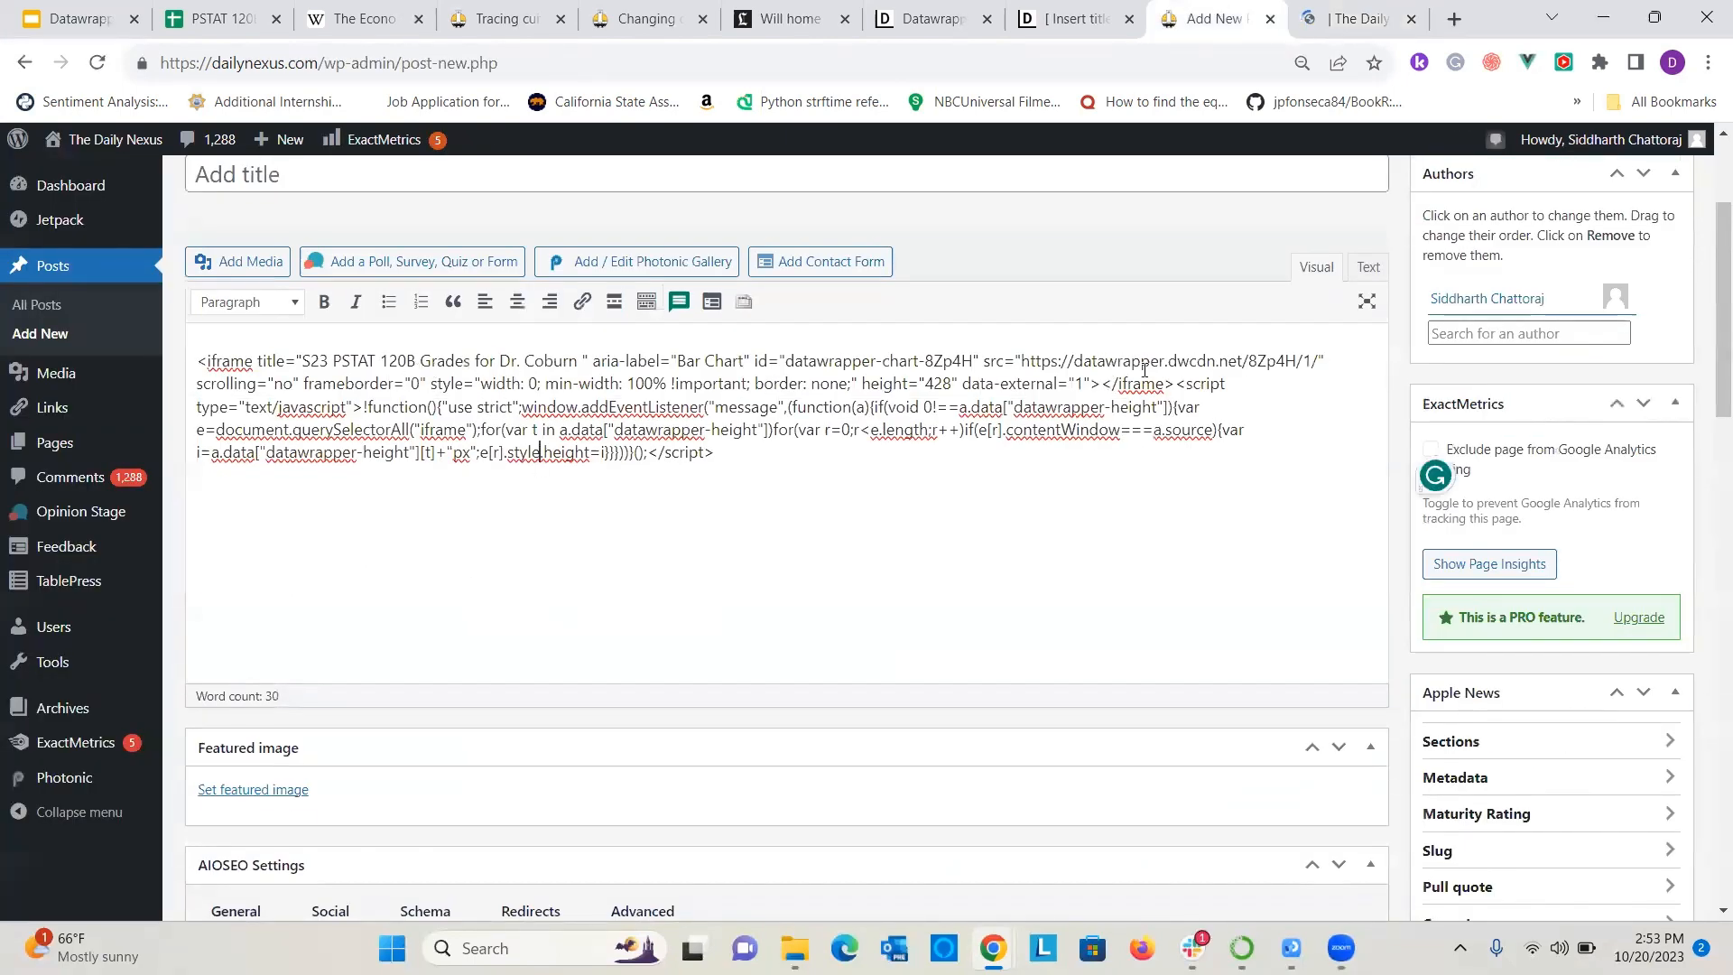
Delete the script part of the pasted embed code and move the remaining iframe code into the post's Text editor.
left_click_drag(1175, 387, 1221, 485)
key("BackSpace")
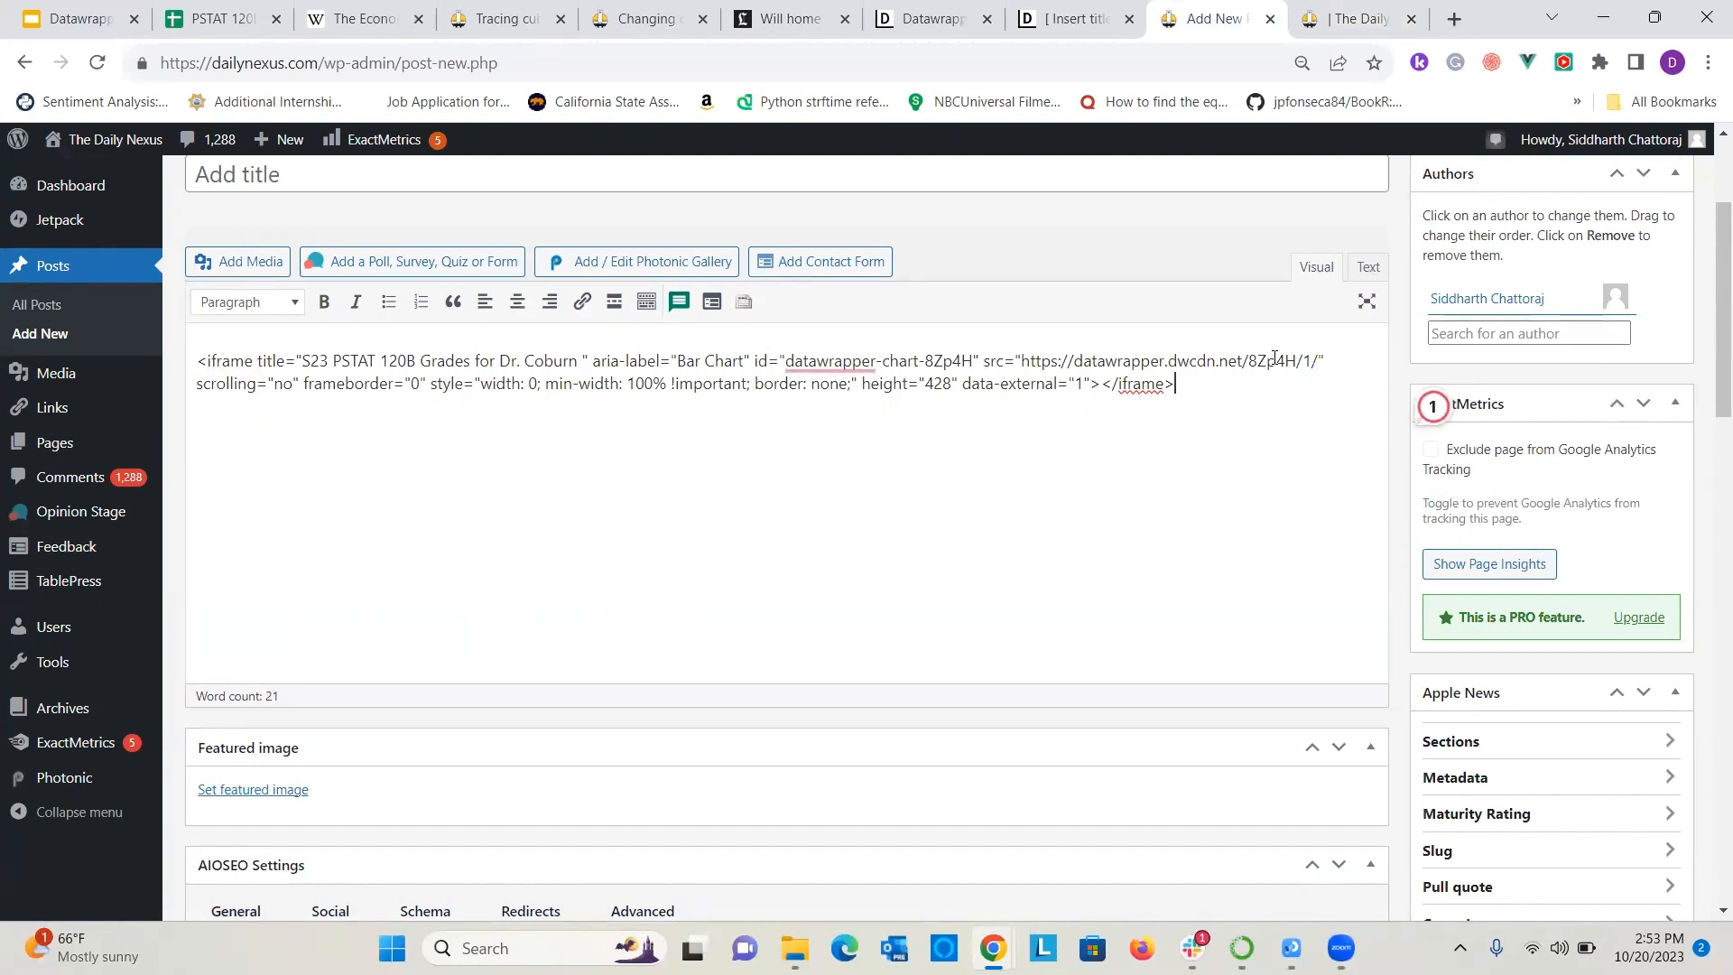
key("ctrl+a")
key("ctrl+x")
left_click(1366, 266)
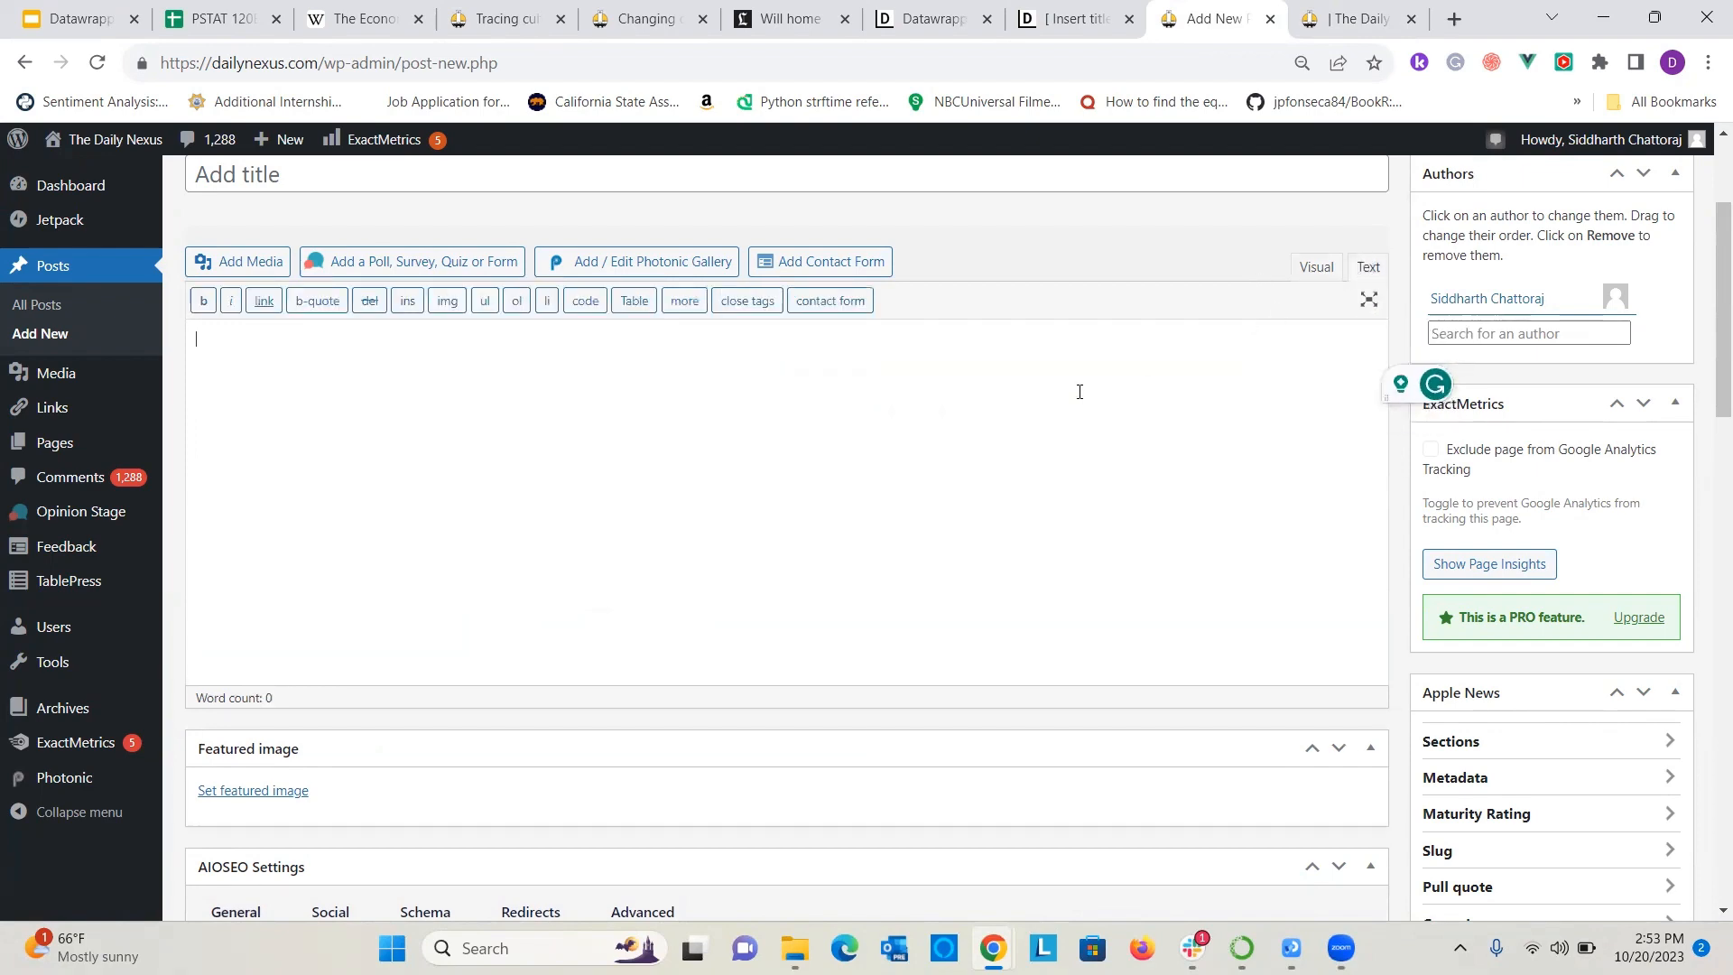
key("ctrl+v")
Preview the post and check how the embedded grades chart renders on the Daily Nexus page.
scroll(937, 348, "down", 5)
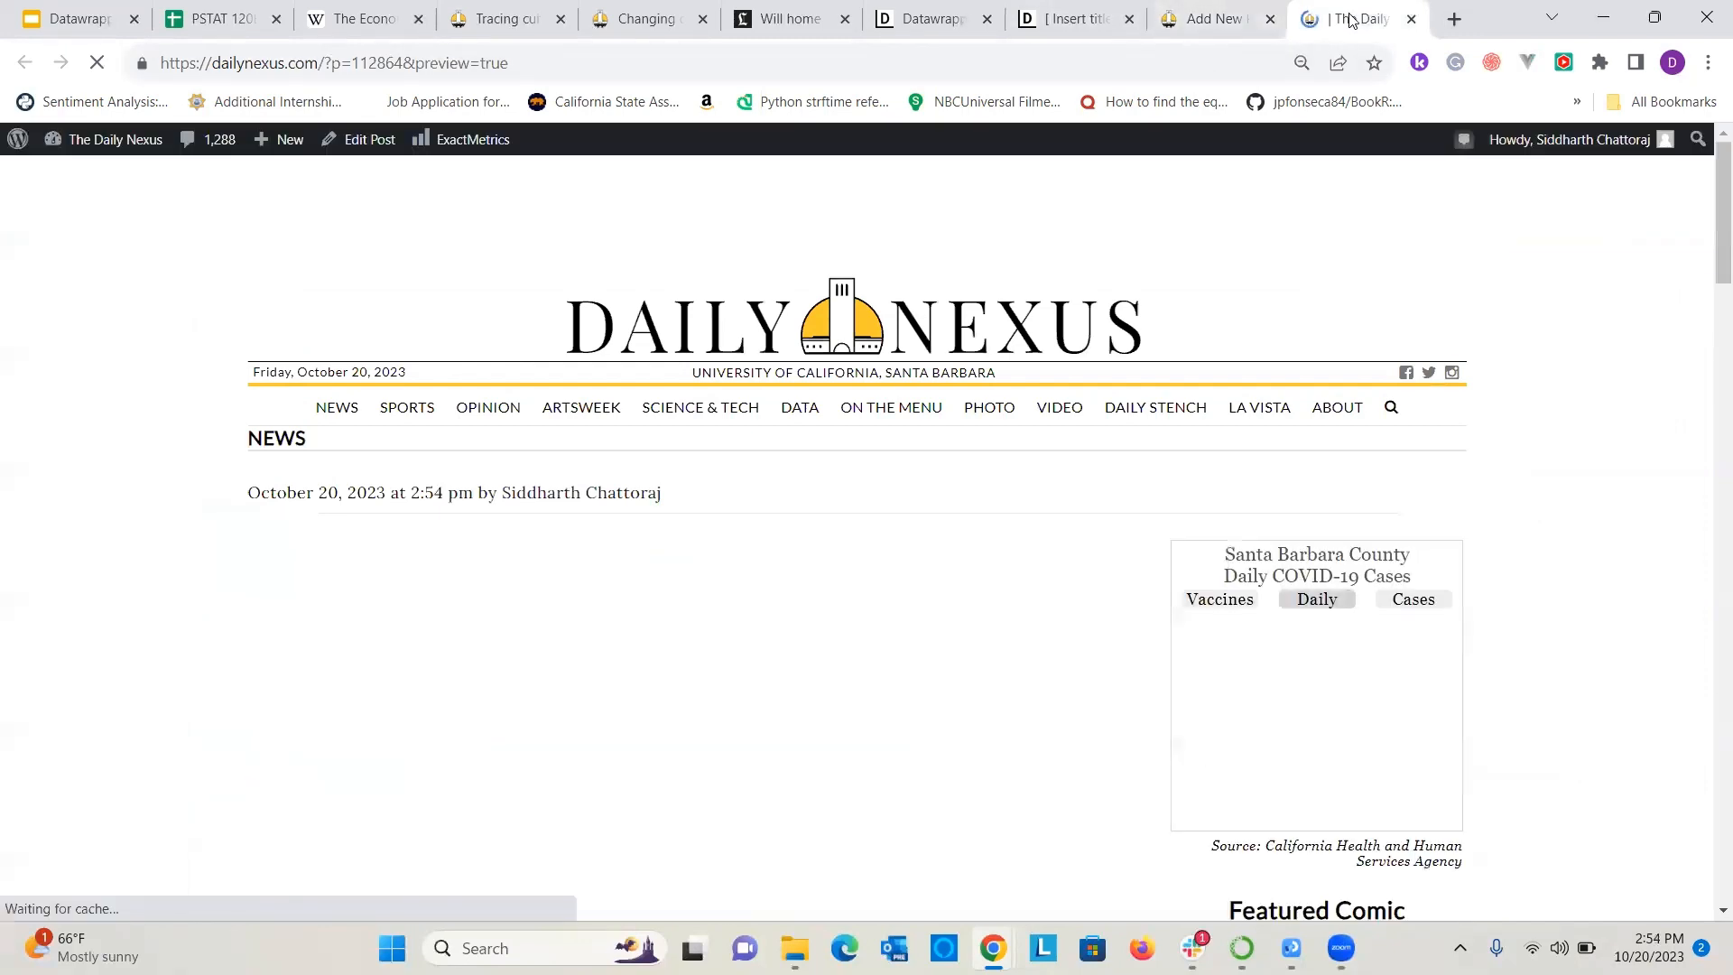
scroll(1098, 316, "down", 2)
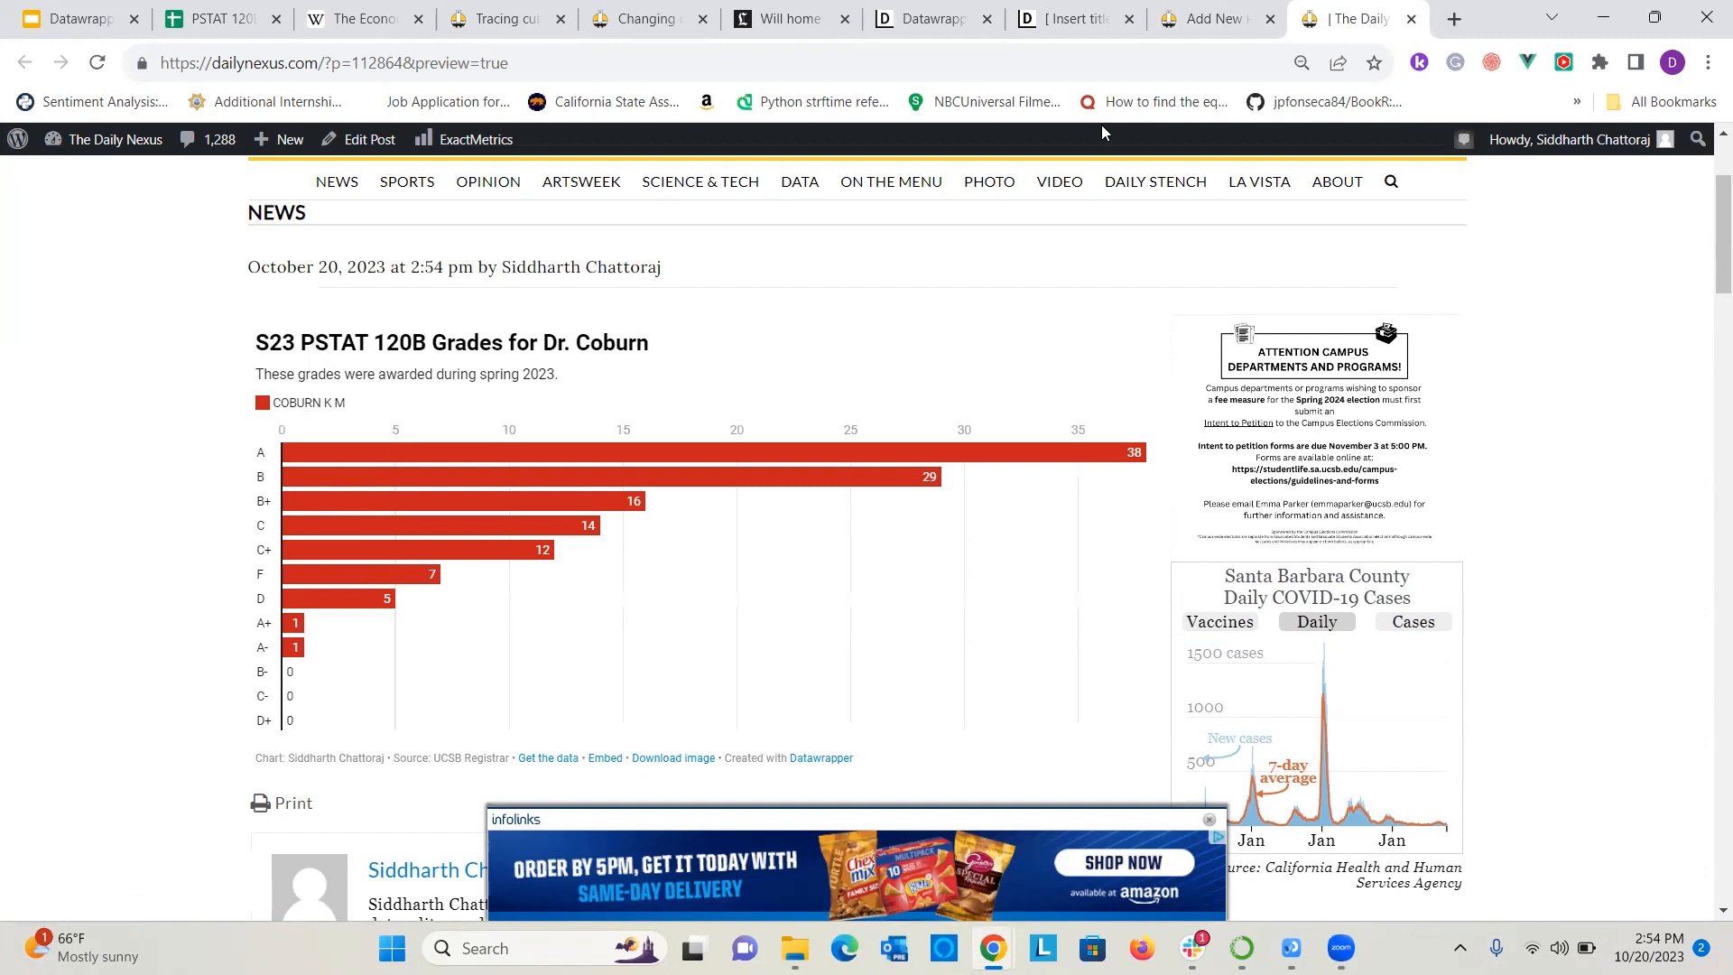
mouse_move(701, 182)
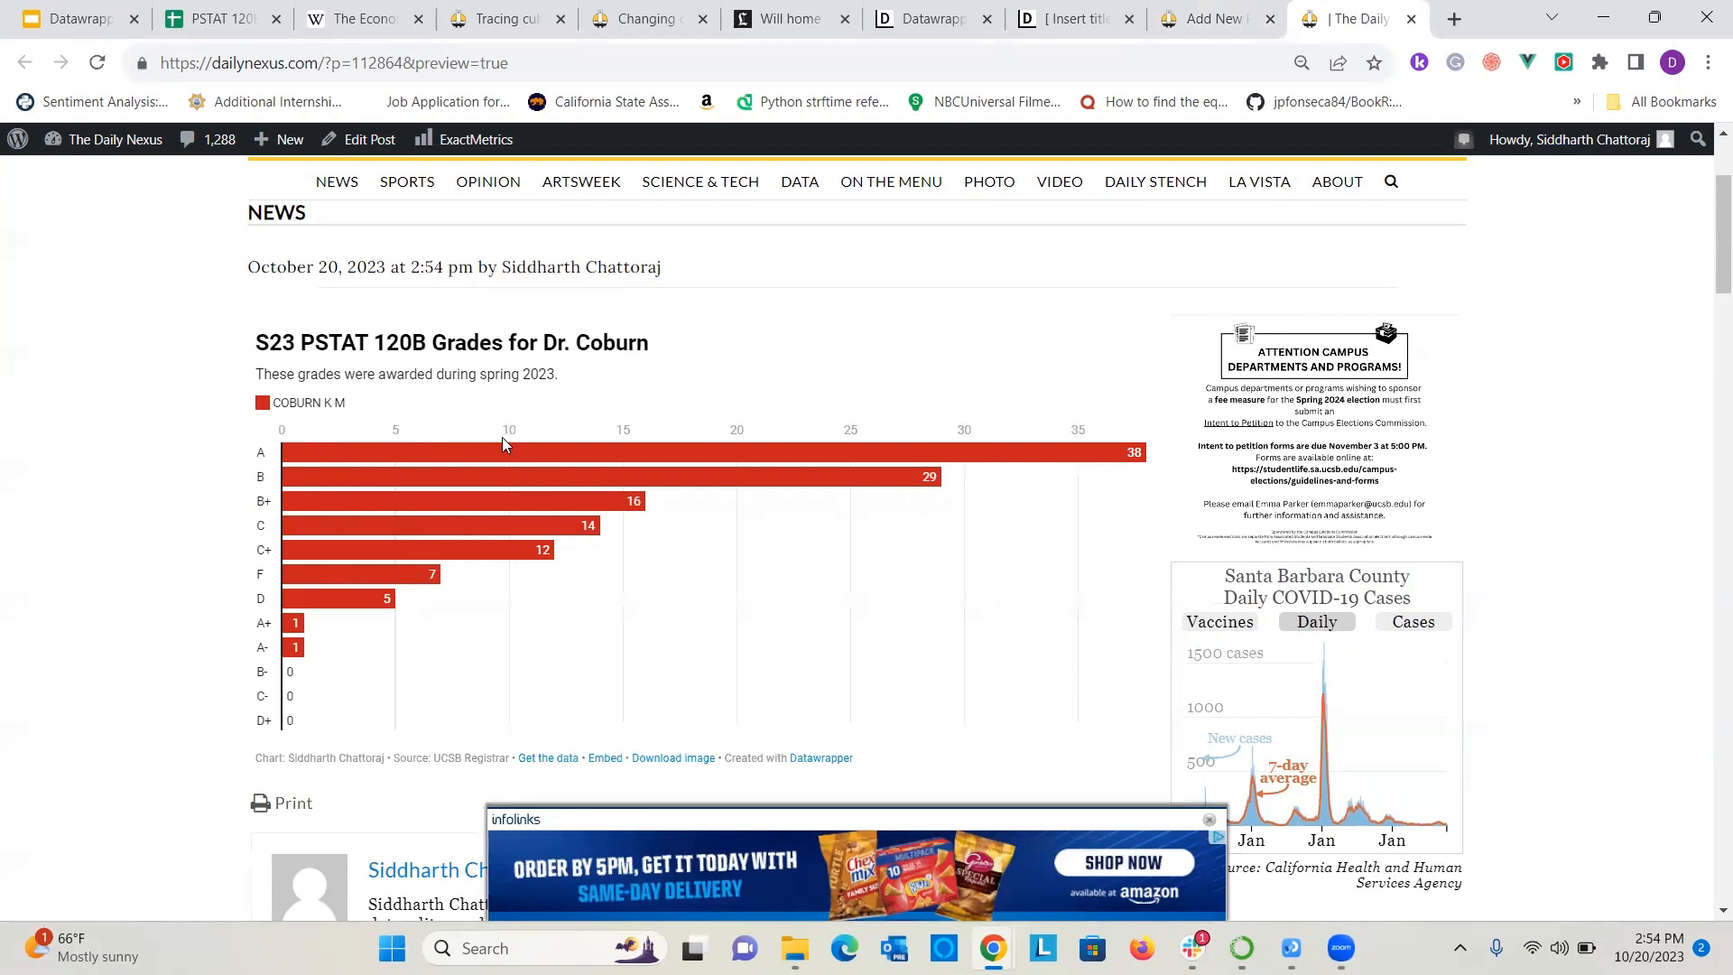
Return to Datawrapper, create a new chart and choose Connect Google Sheet as its data source.
left_click(943, 13)
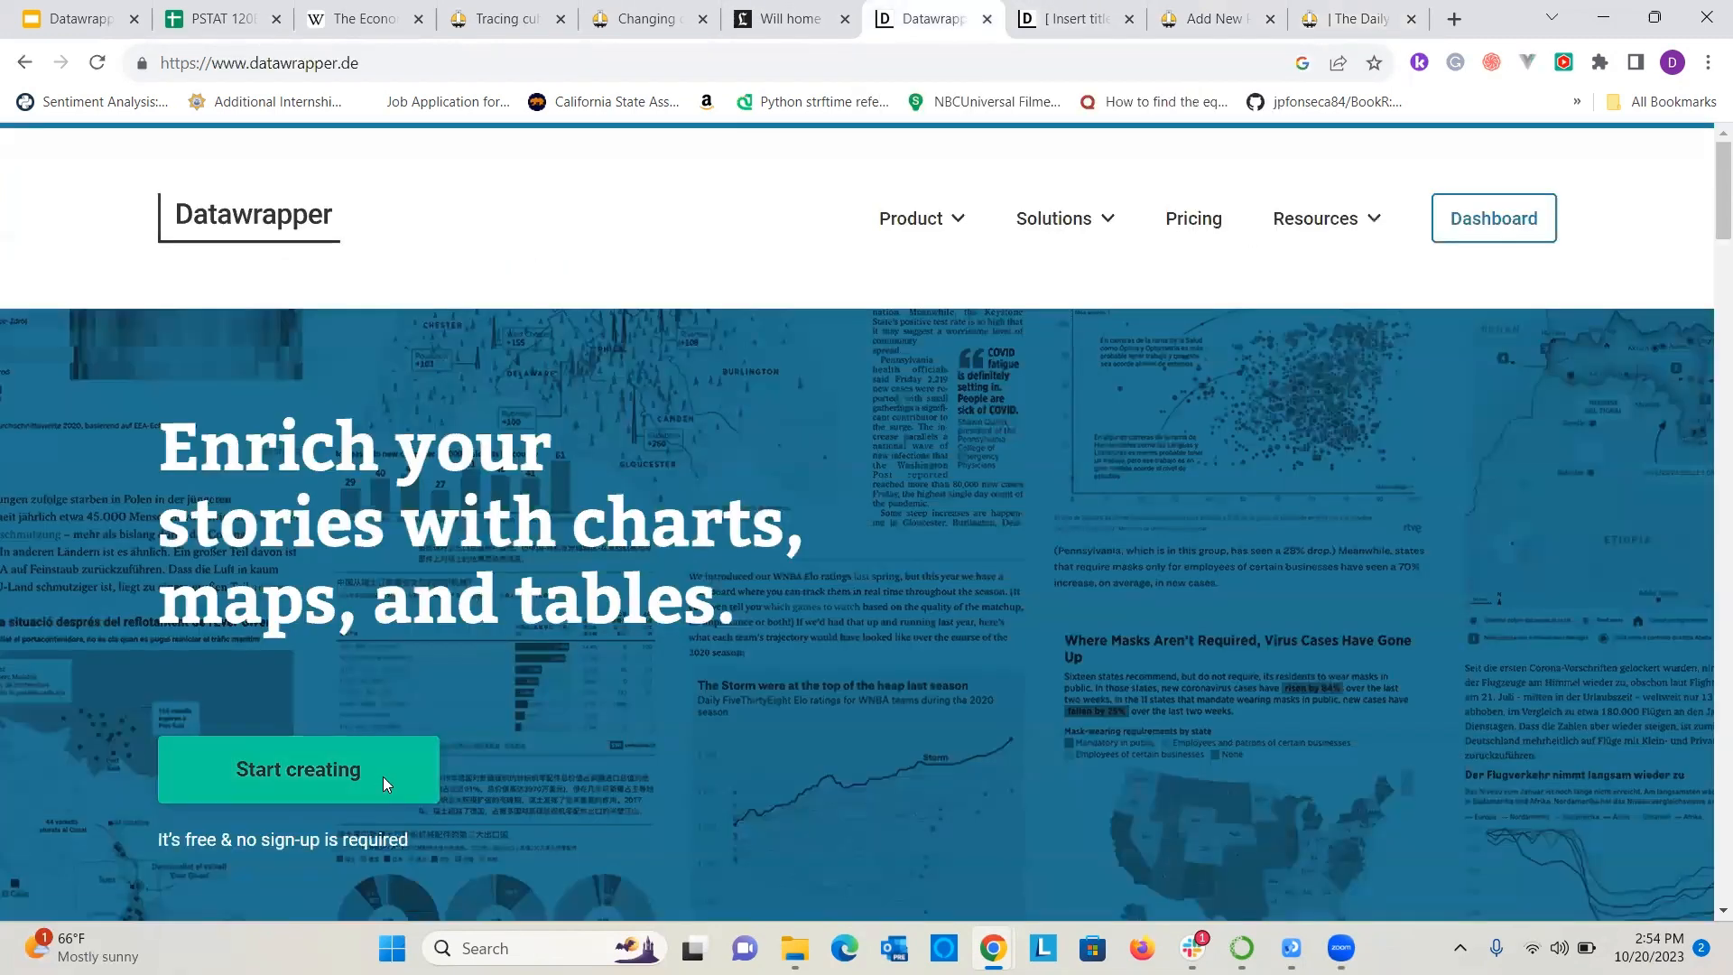
left_click(1074, 9)
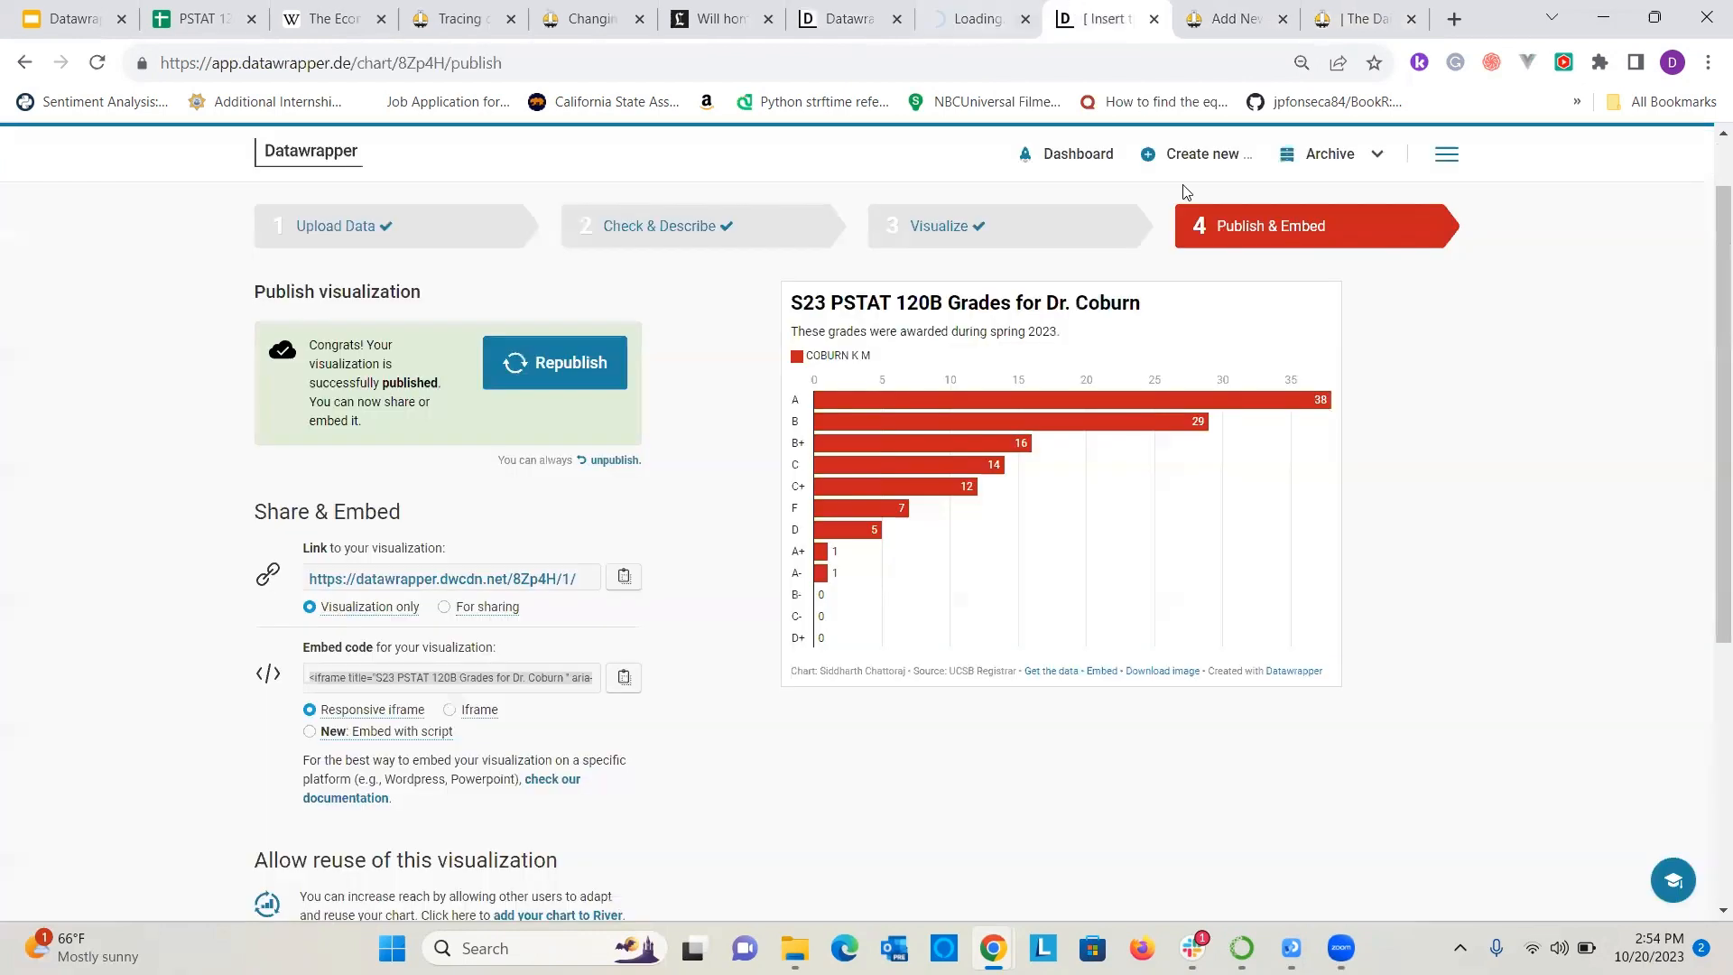
mouse_move(1192, 176)
left_click(1188, 210)
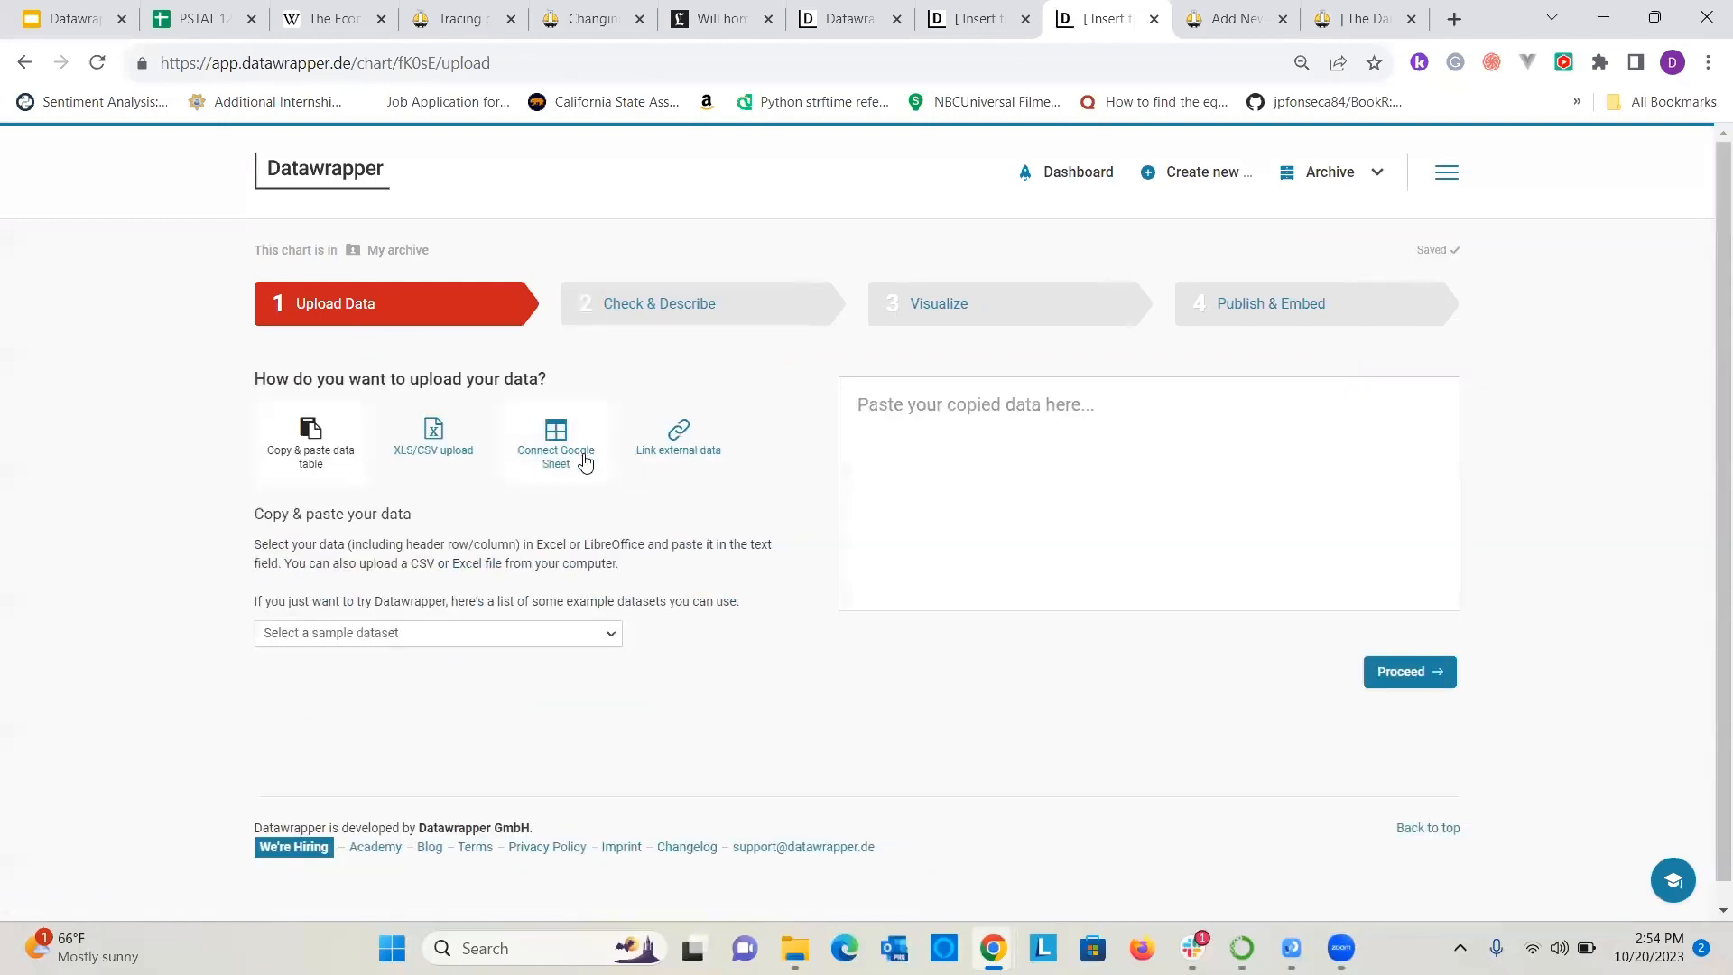
left_click(579, 456)
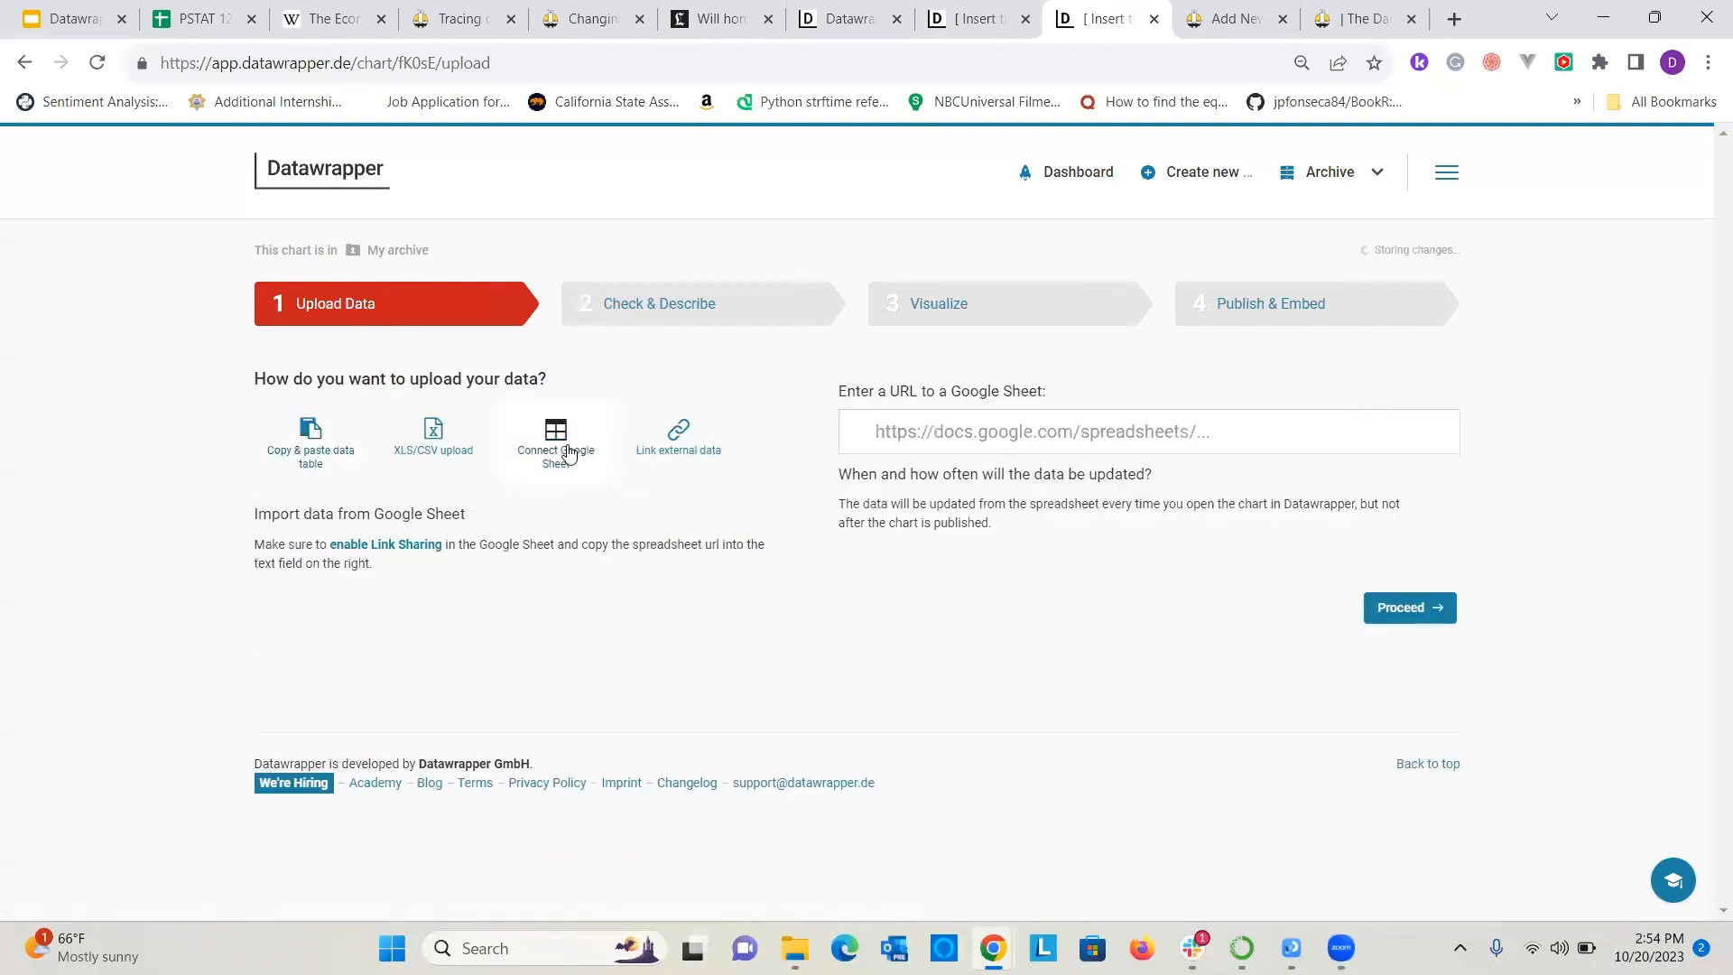
Connect the chart to the PSTAT 120B S23 Google Sheet through its copied URL and load the data for checking.
left_click(949, 442)
key("ctrl+v")
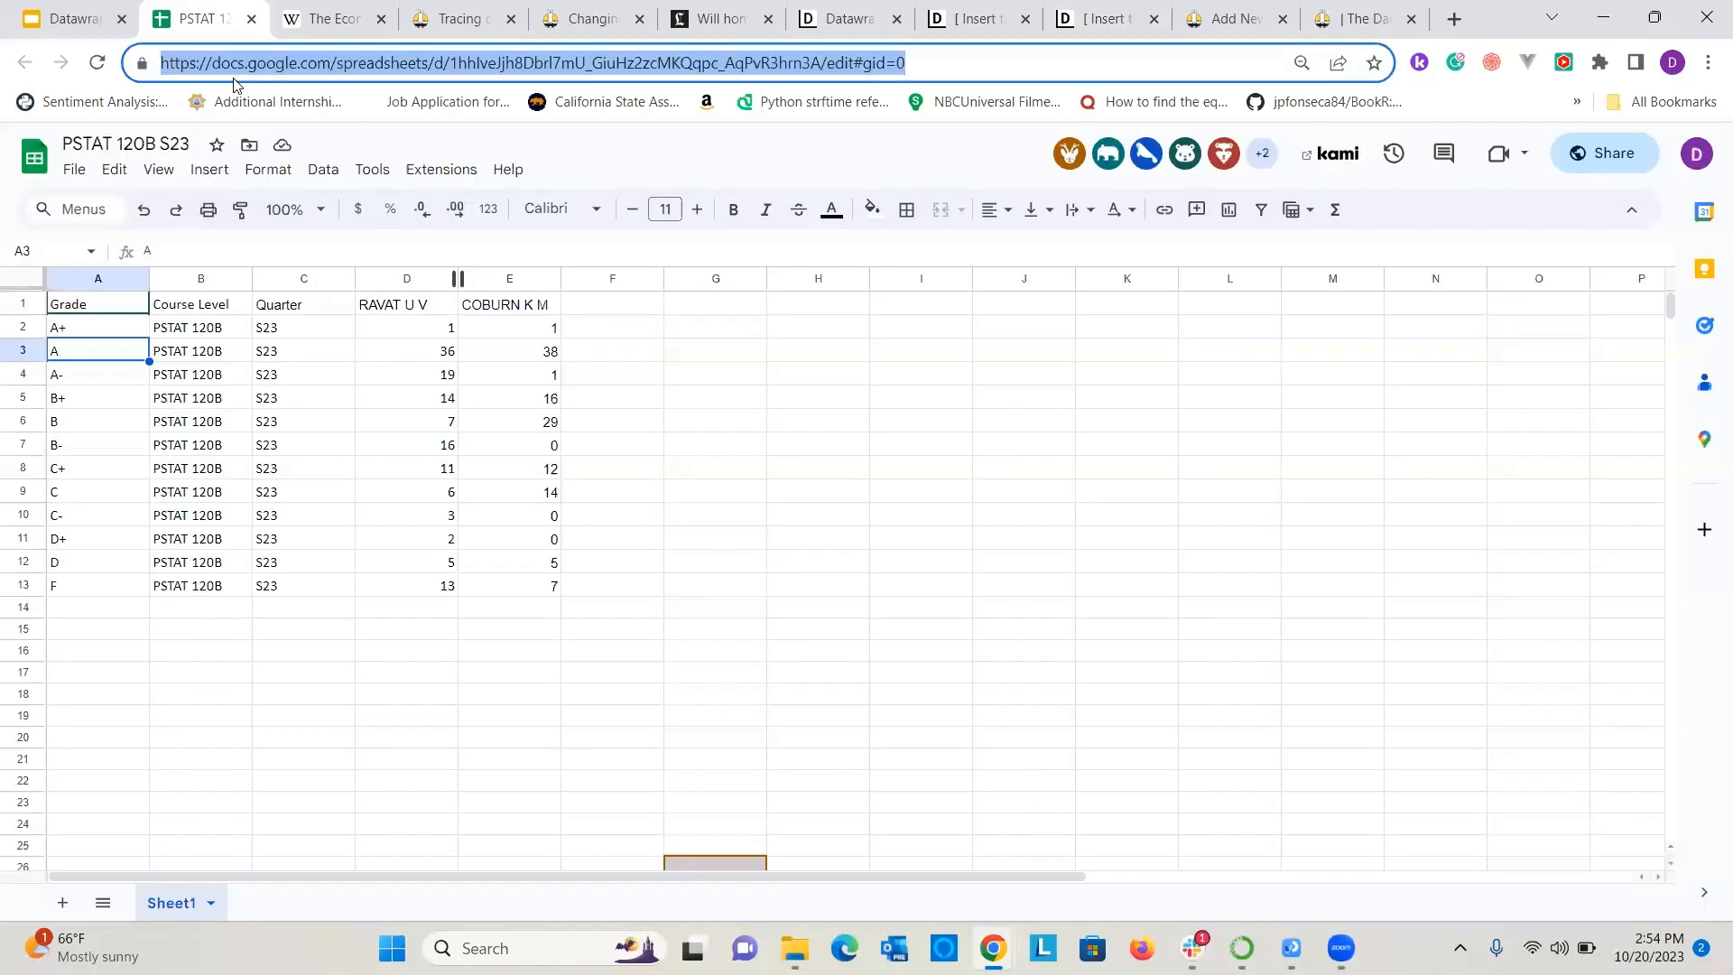
left_click(194, 18)
left_click(984, 17)
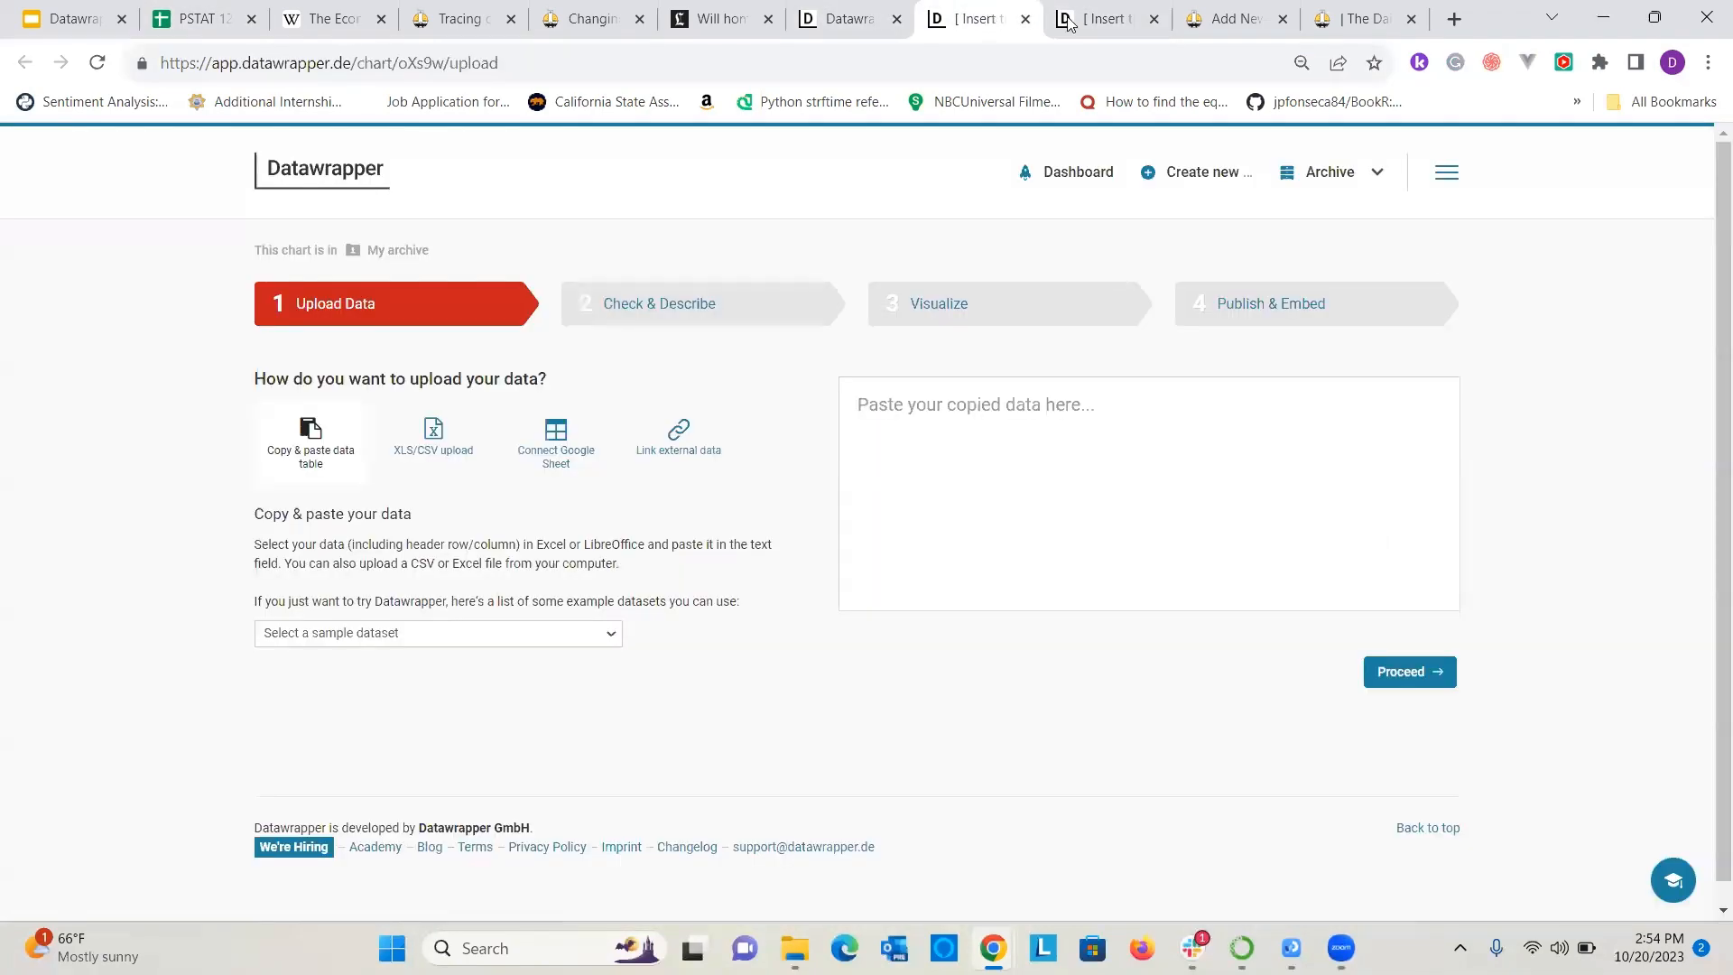
left_click(1074, 20)
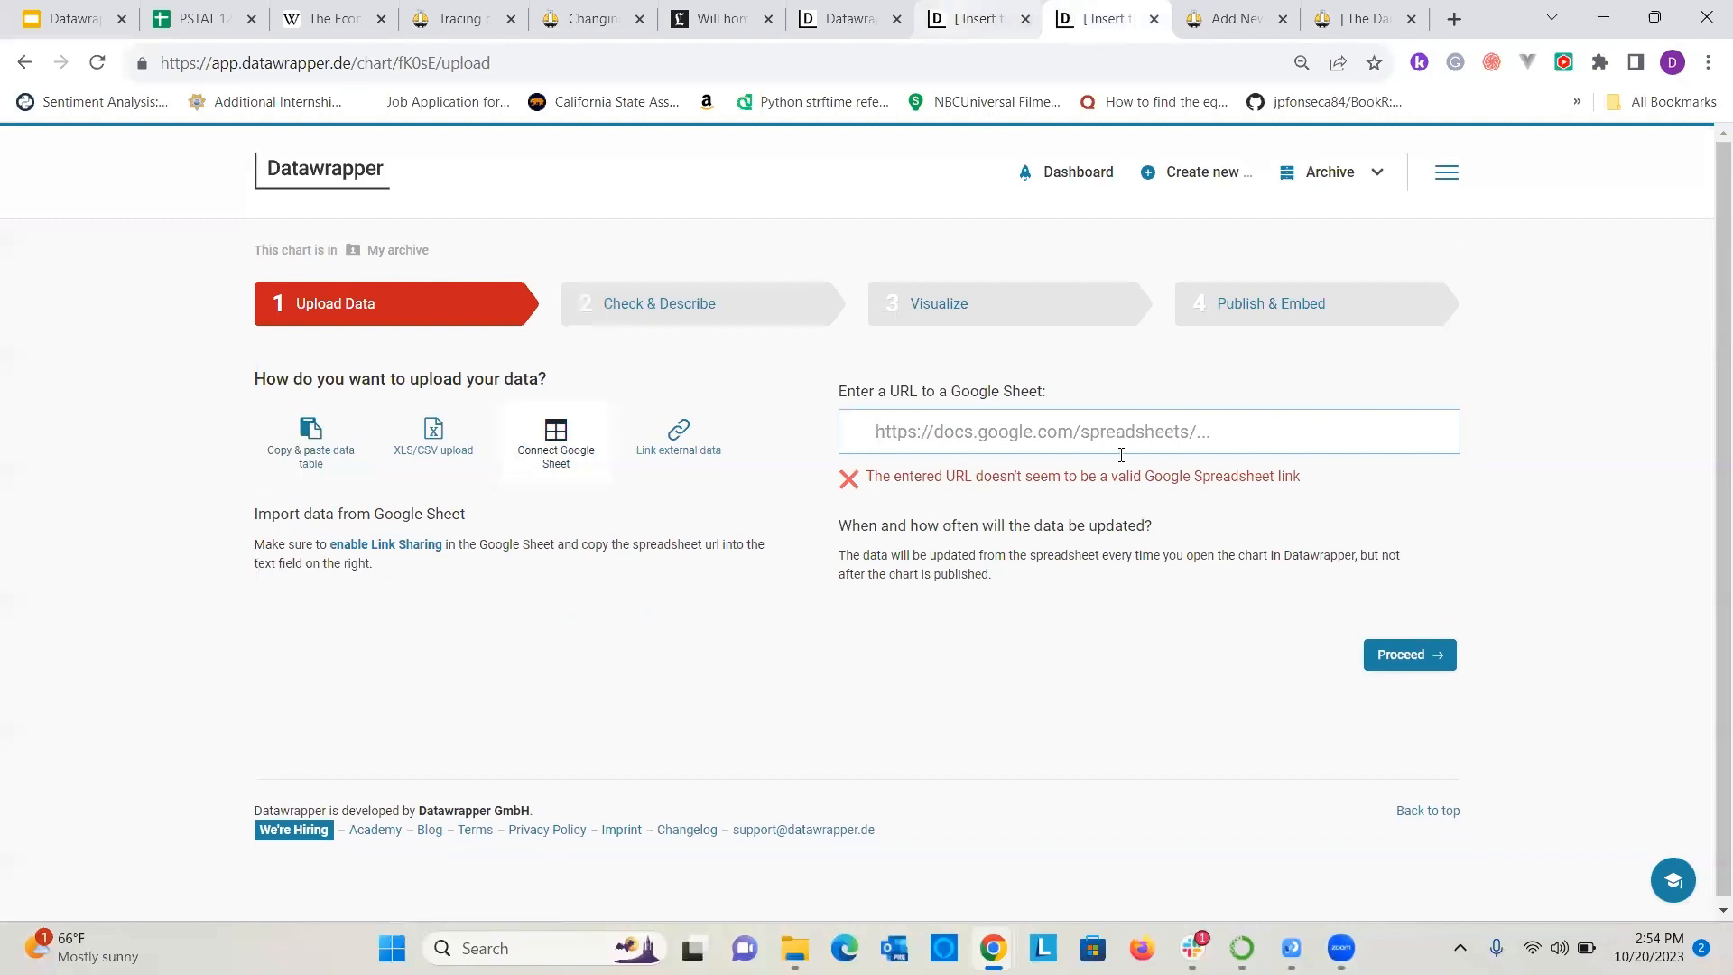
key("ctrl+v")
left_click(1402, 654)
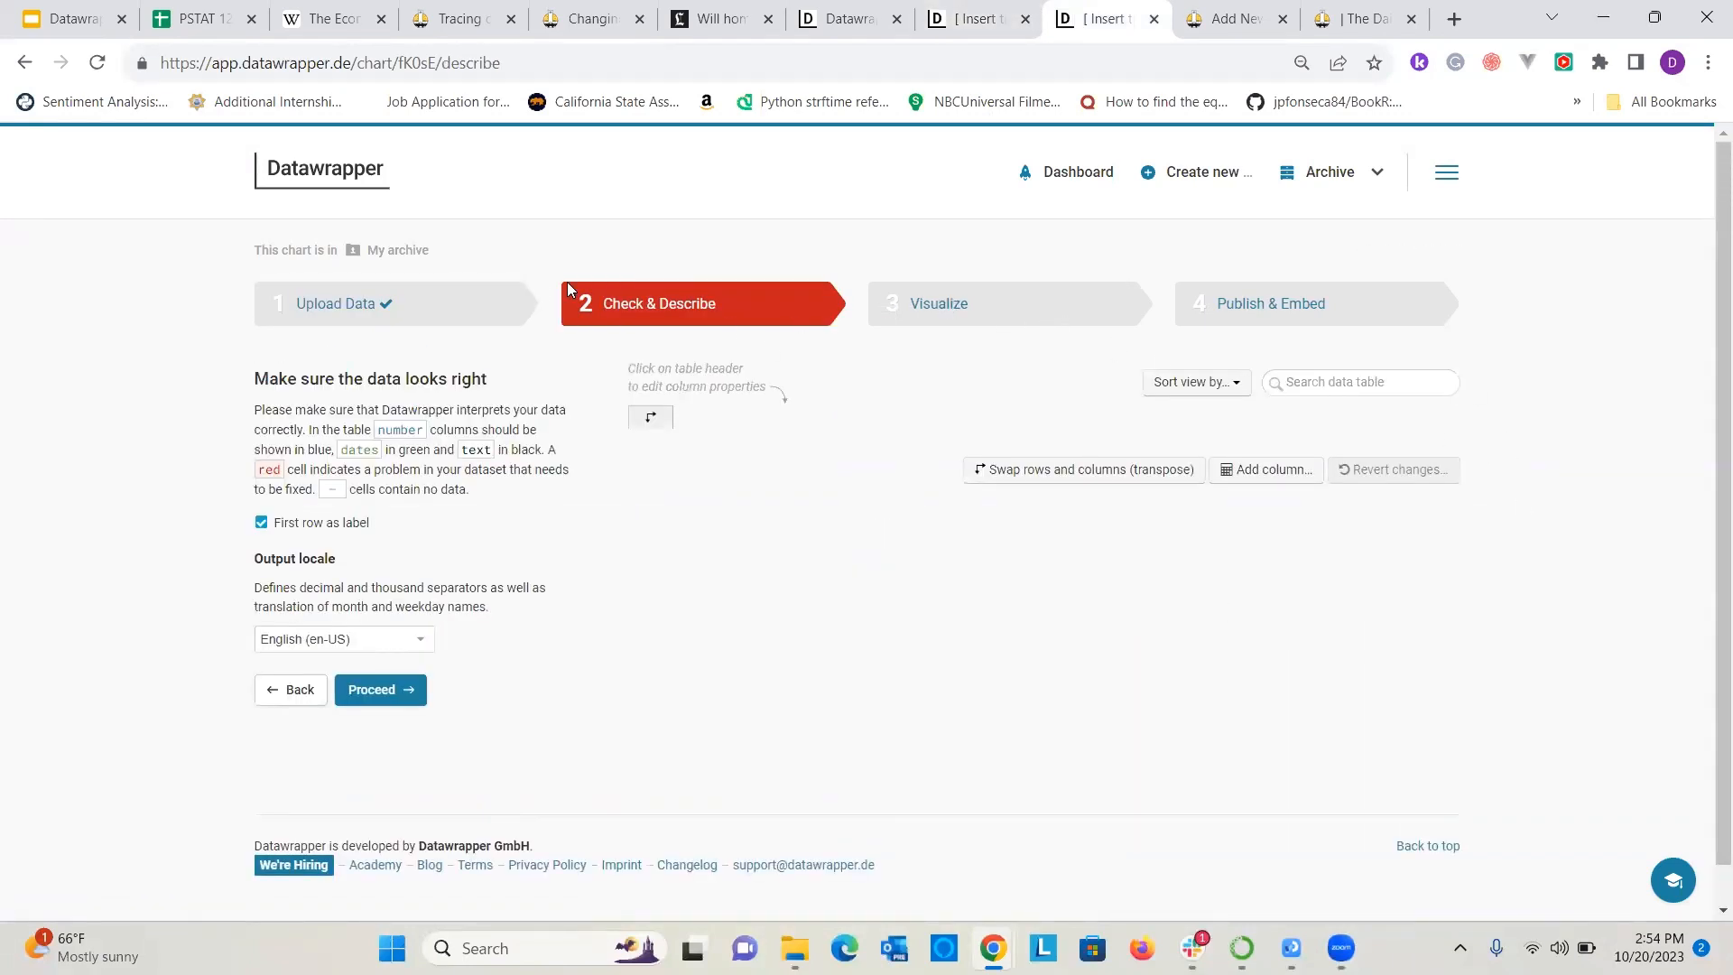
left_click(408, 303)
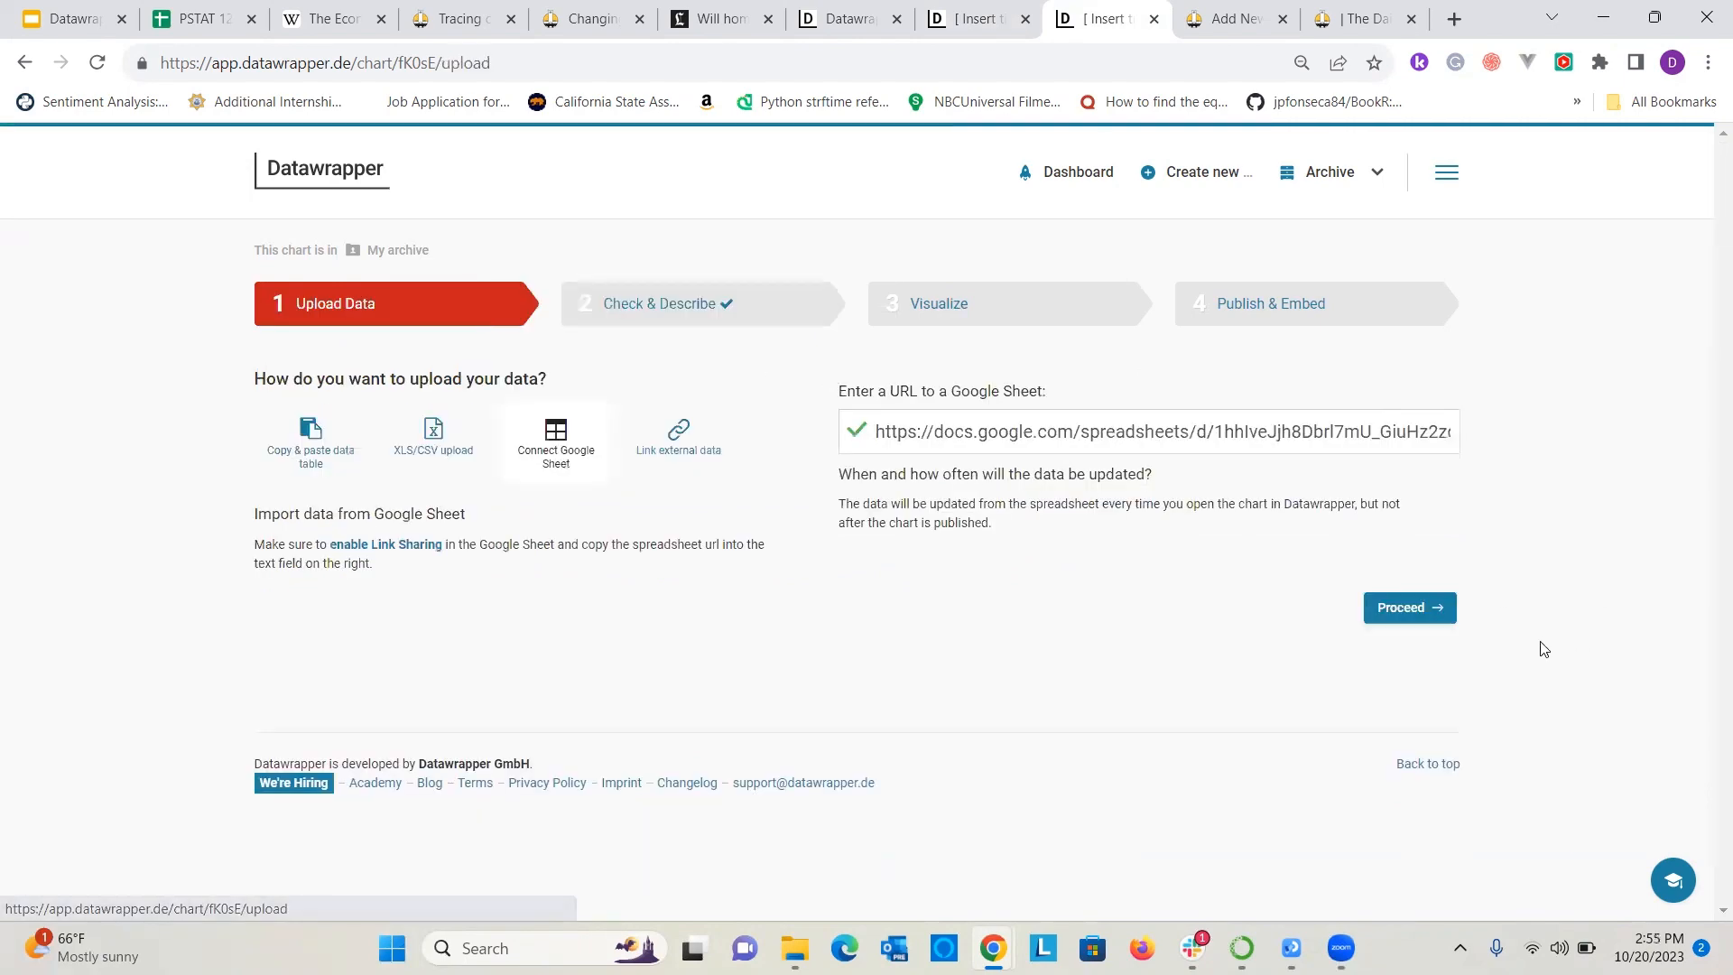
left_click(1411, 608)
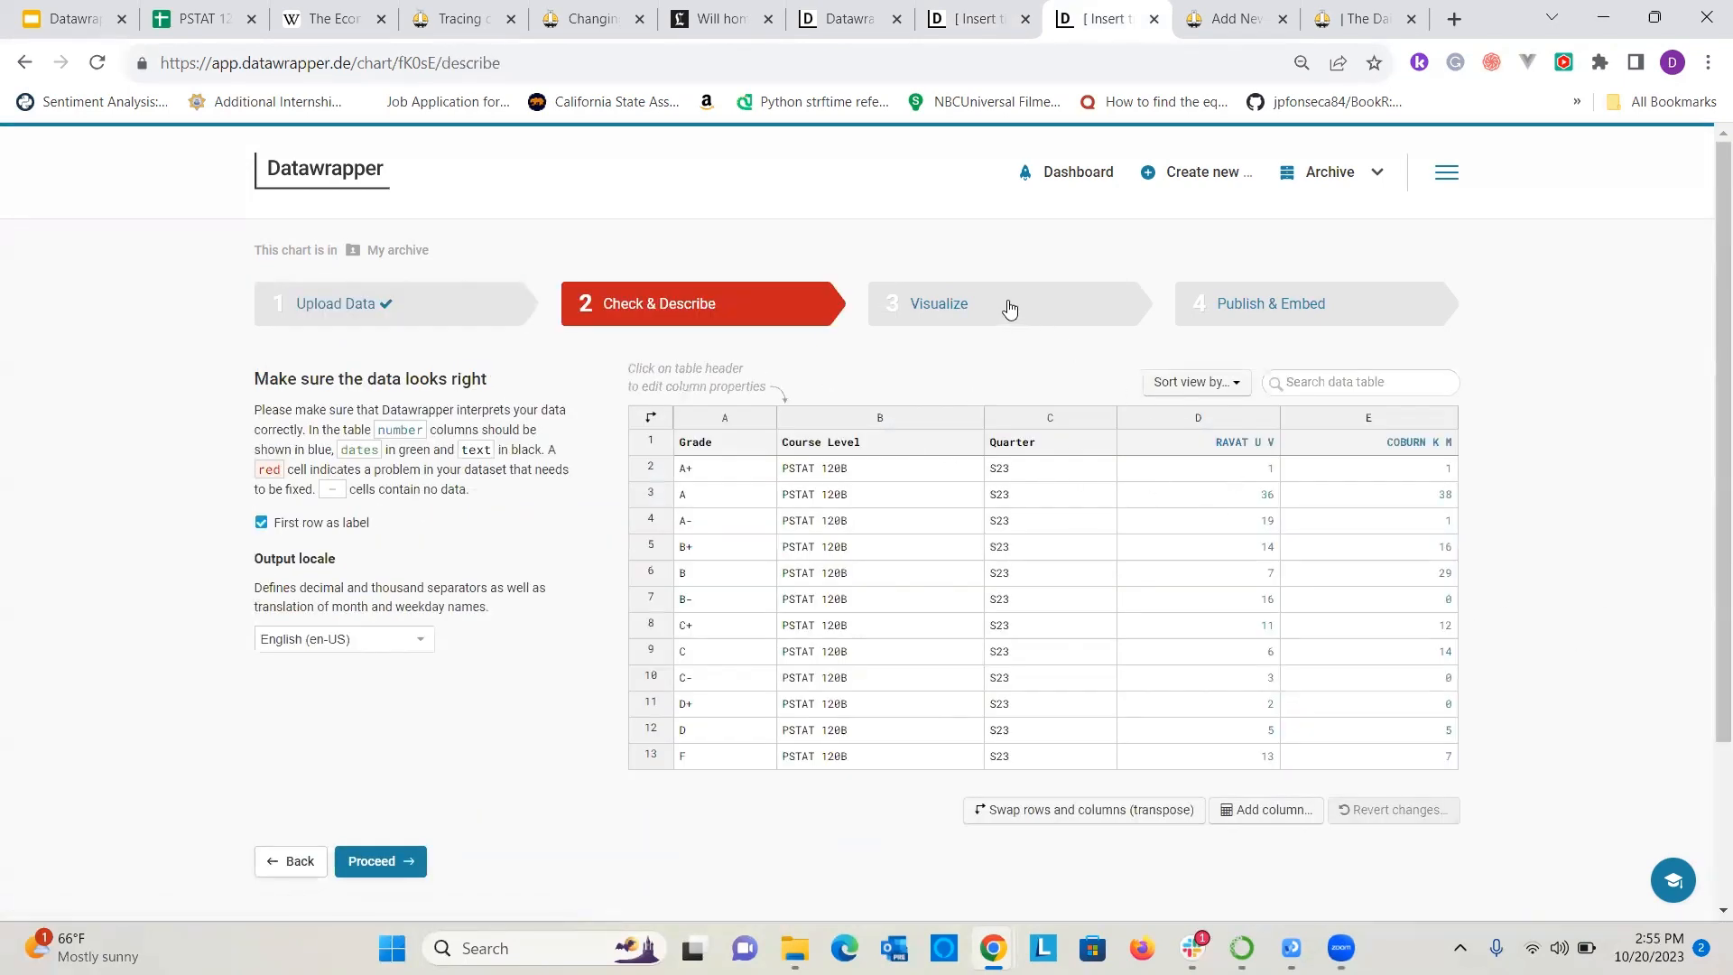
Visualize the grade data as a Stacked Bars chart and look over the stacked series for both instructors.
left_click(1010, 309)
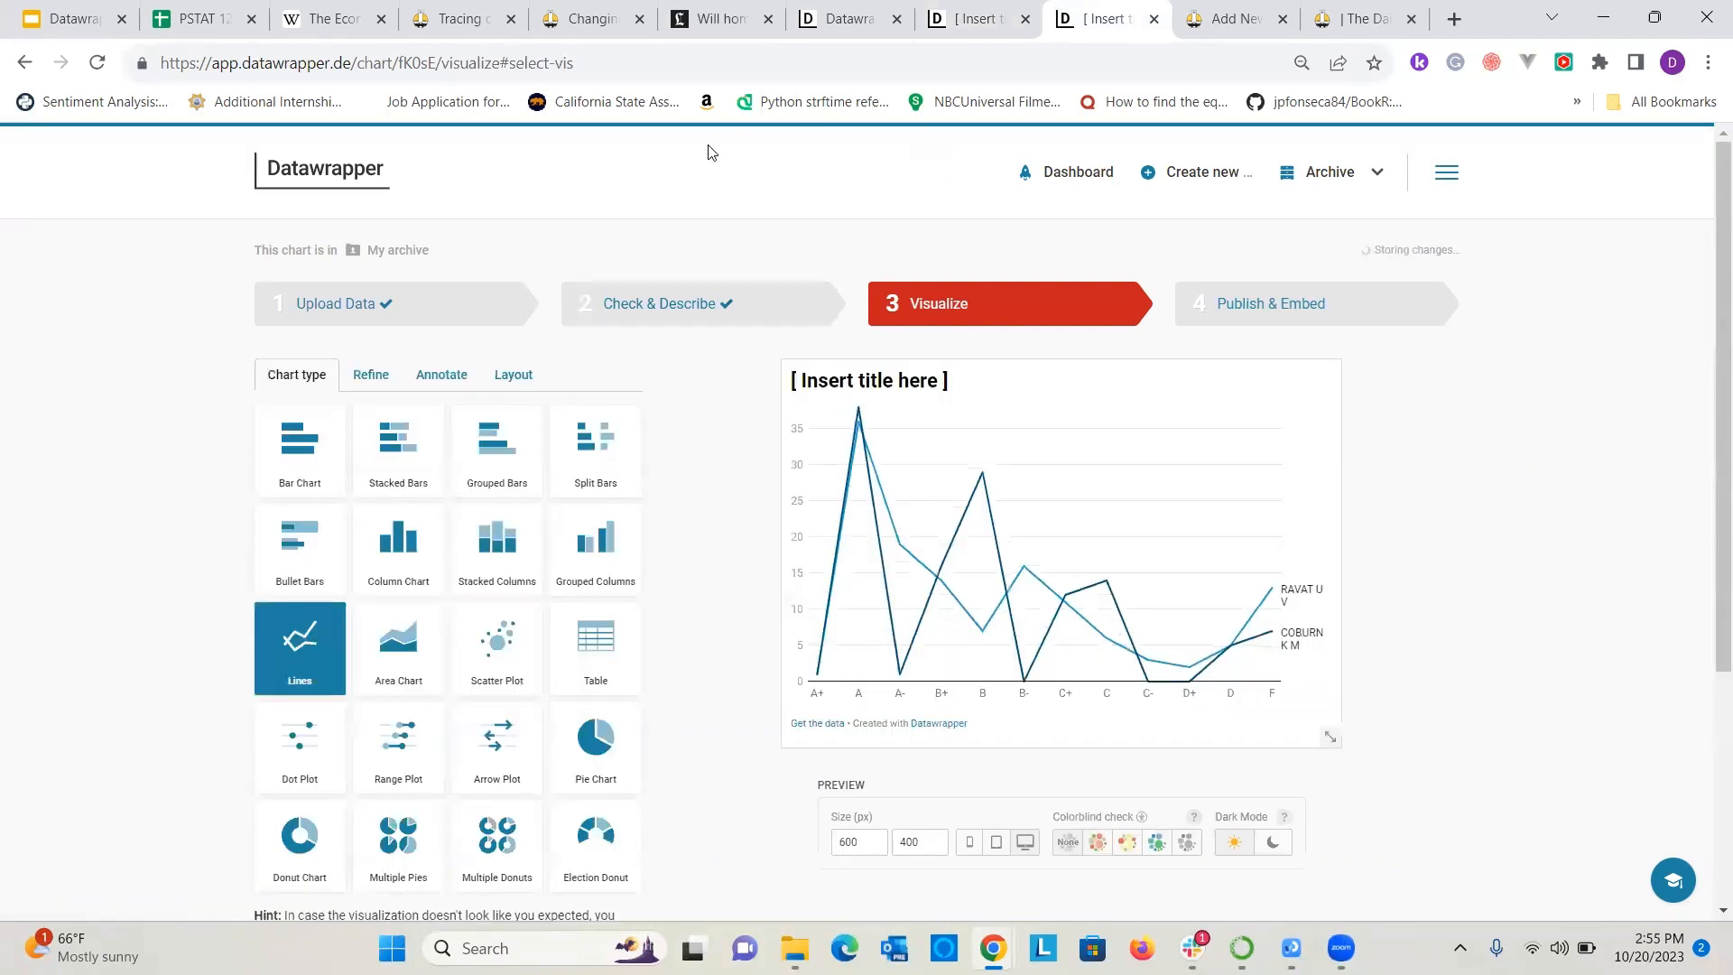
left_click(402, 467)
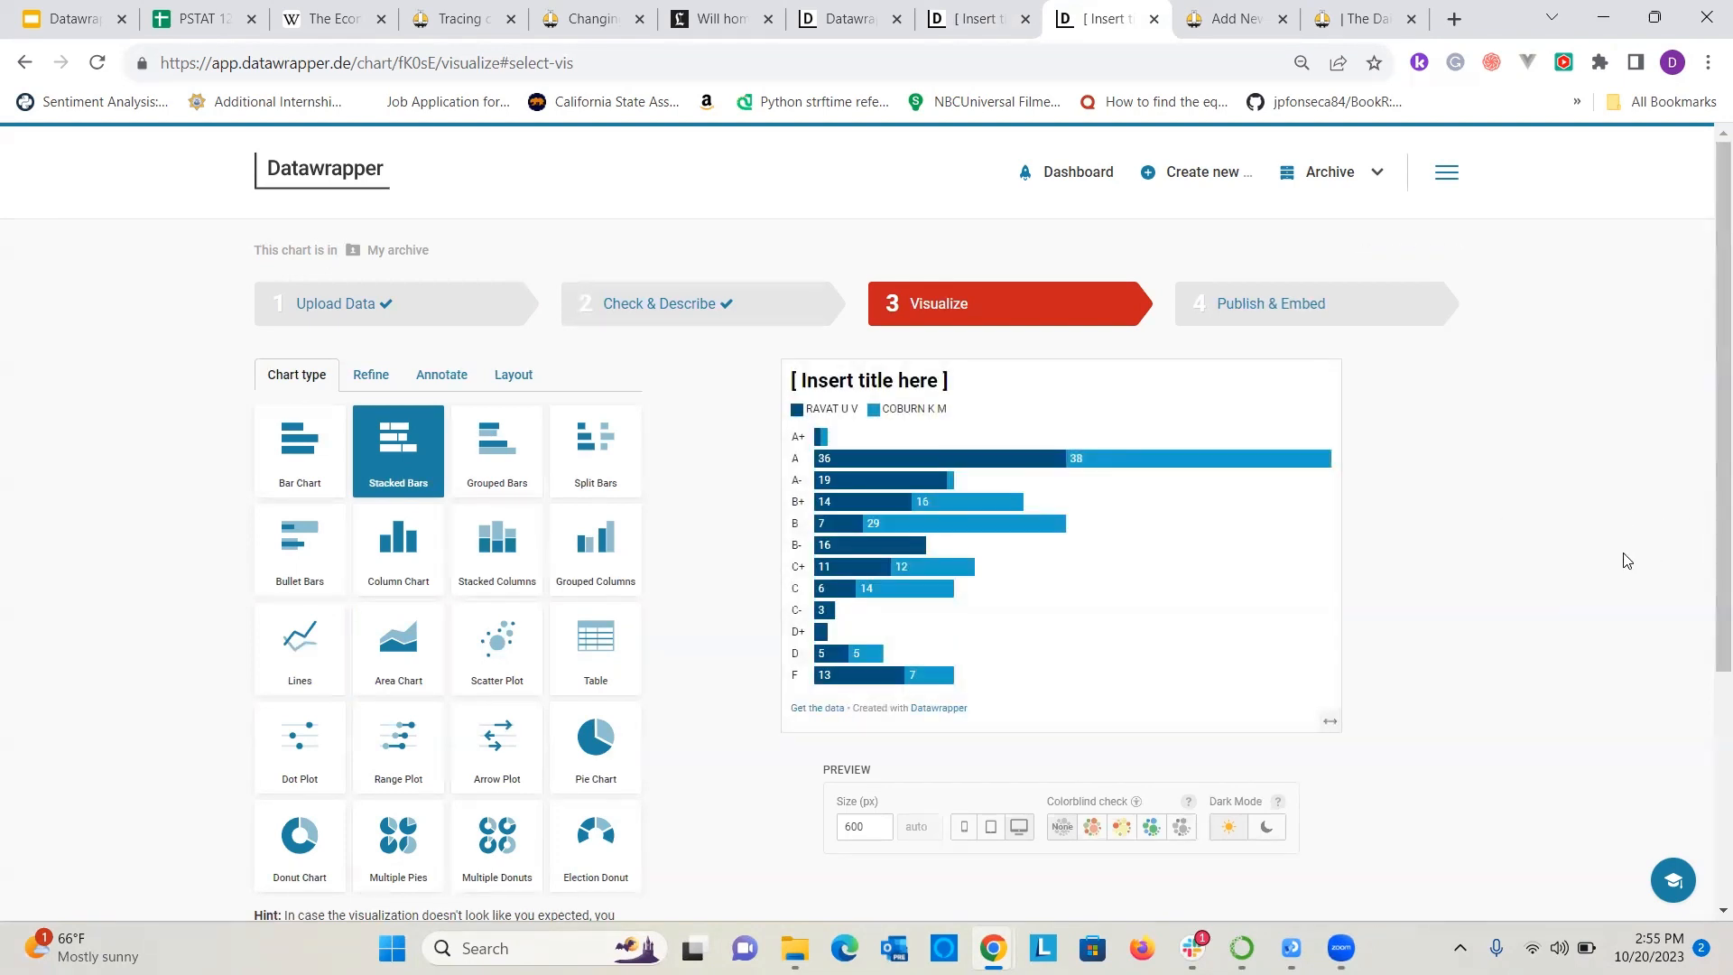
scroll(595, 542, "down", 2)
scroll(668, 451, "up", 2)
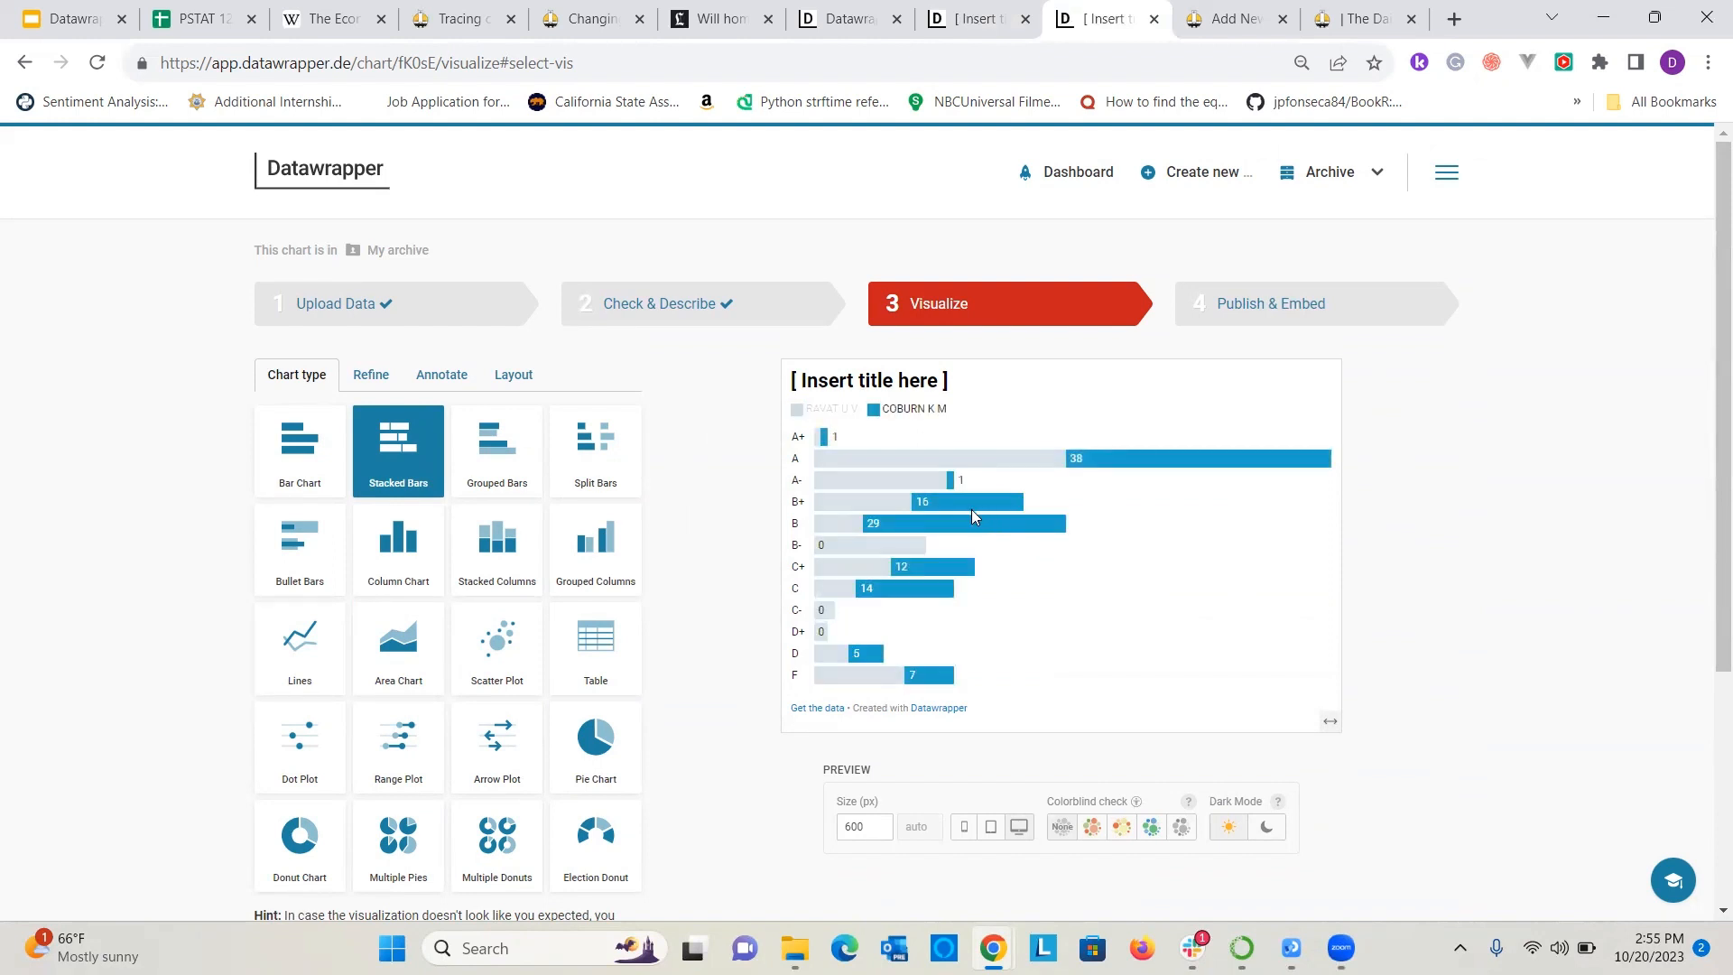
scroll(1697, 648, "down", 4)
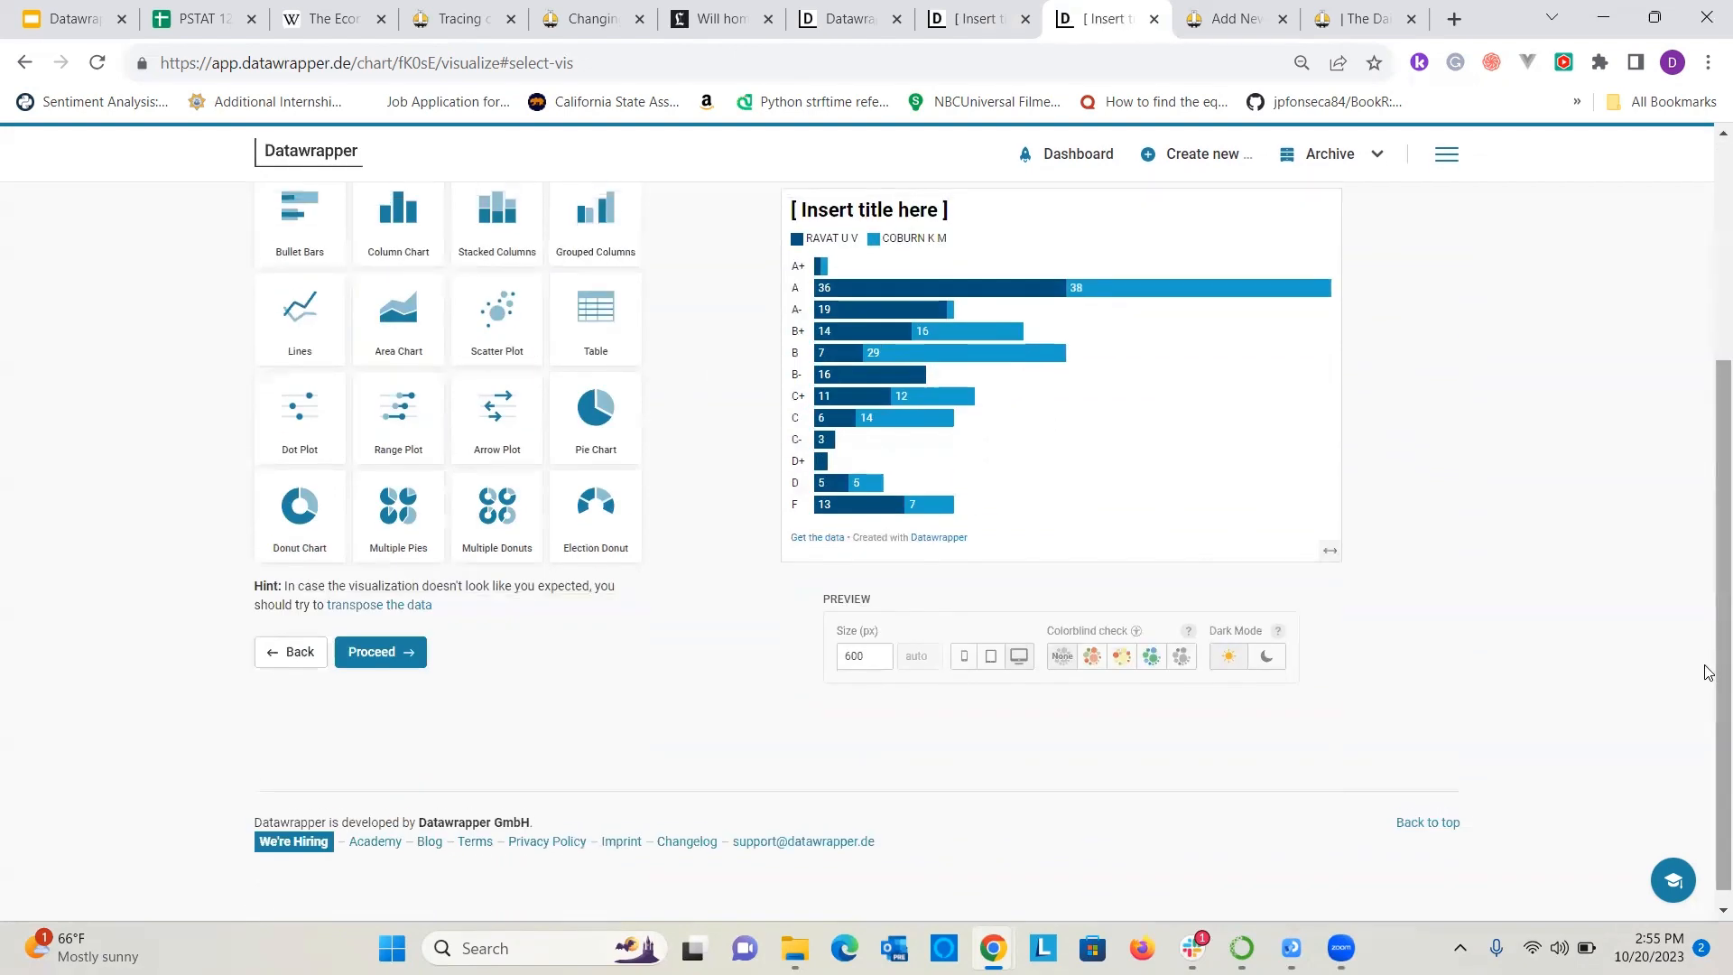
scroll(1699, 659, "up", 4)
Title the stacked bar chart "S23 Grades for PSTAT 120B".
left_click(378, 373)
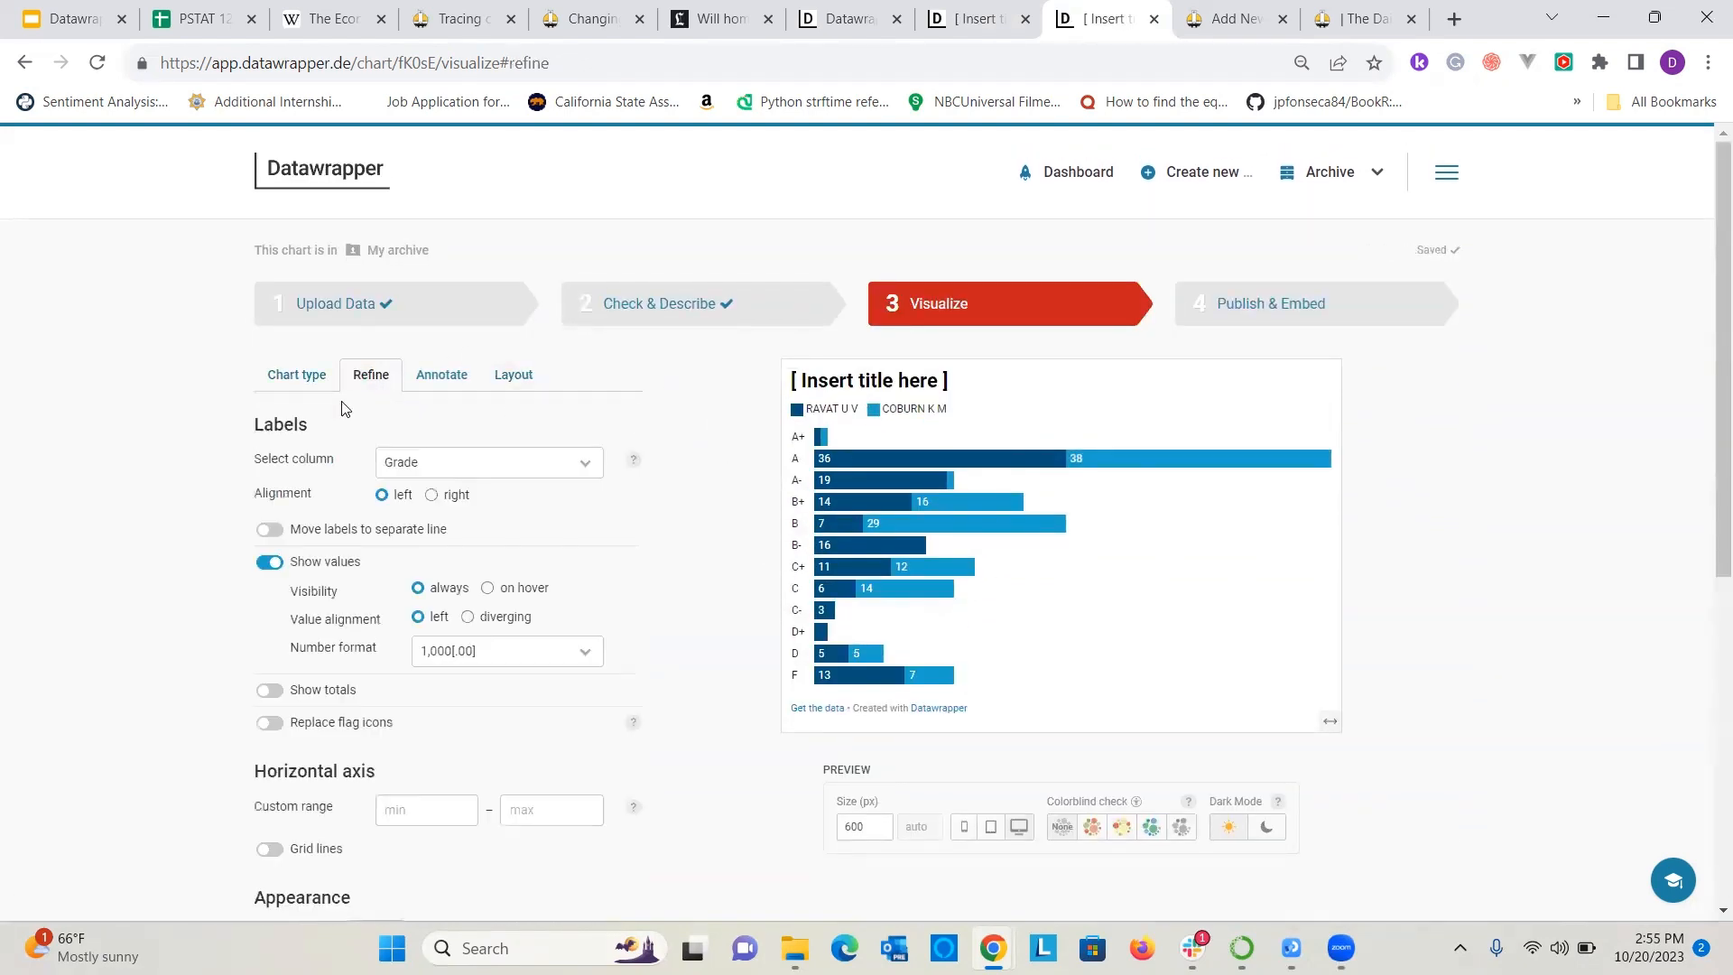
left_click(854, 387)
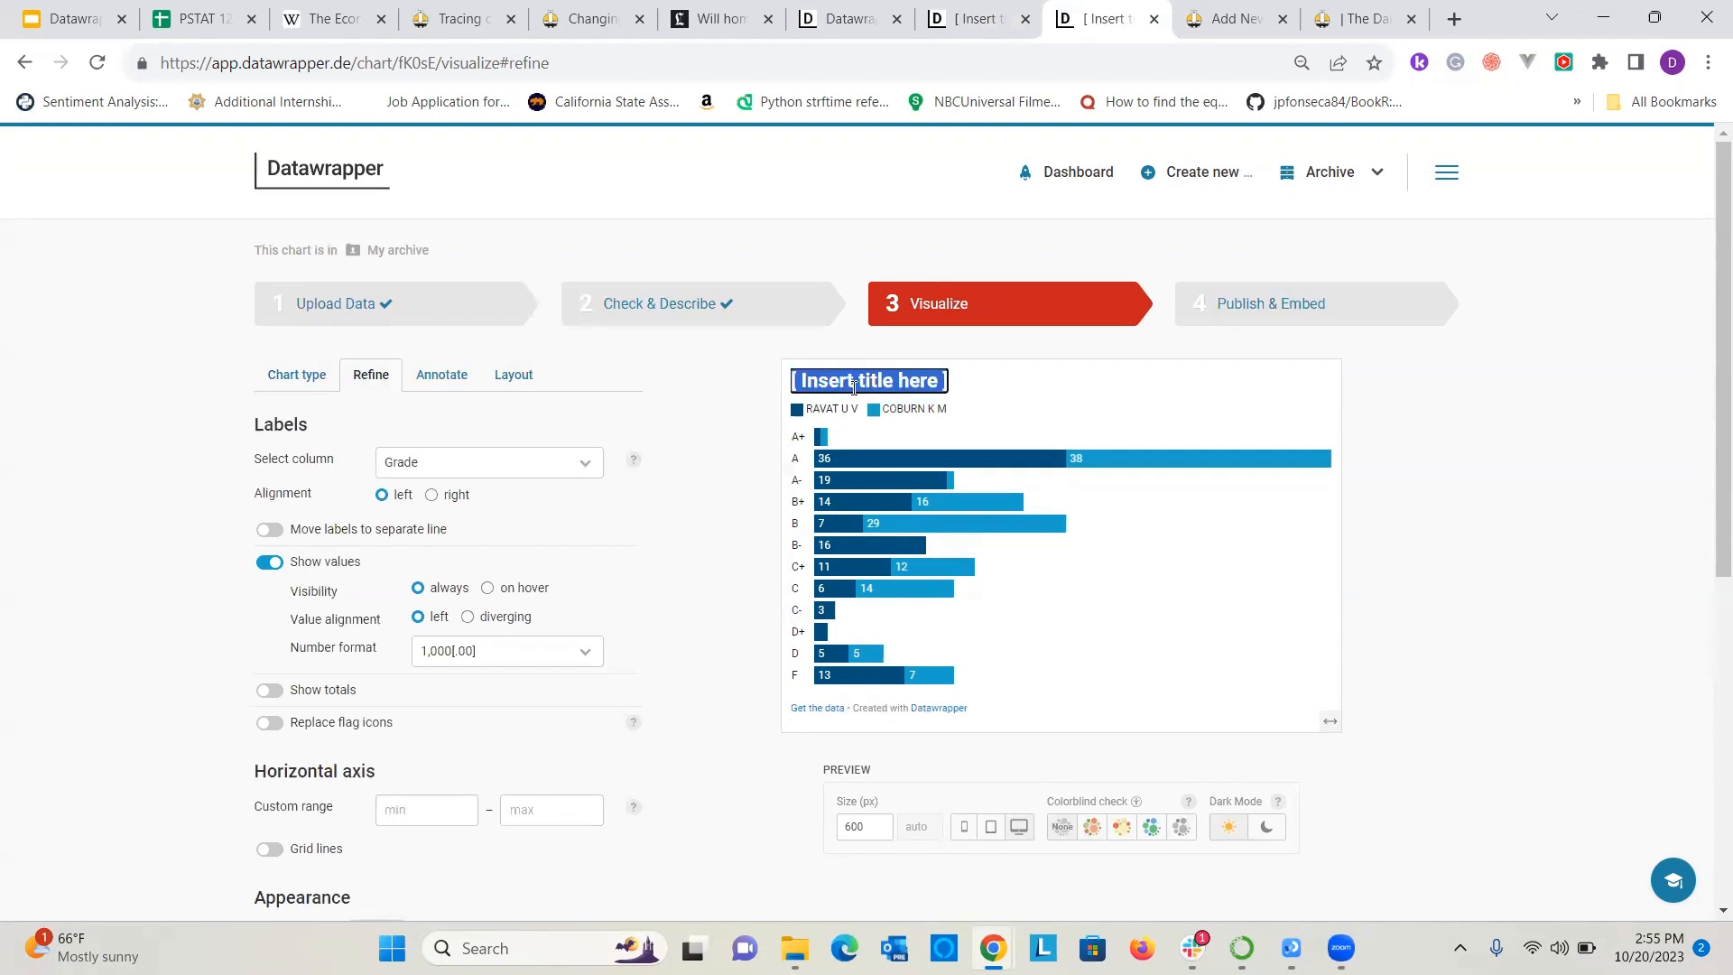
type("S23")
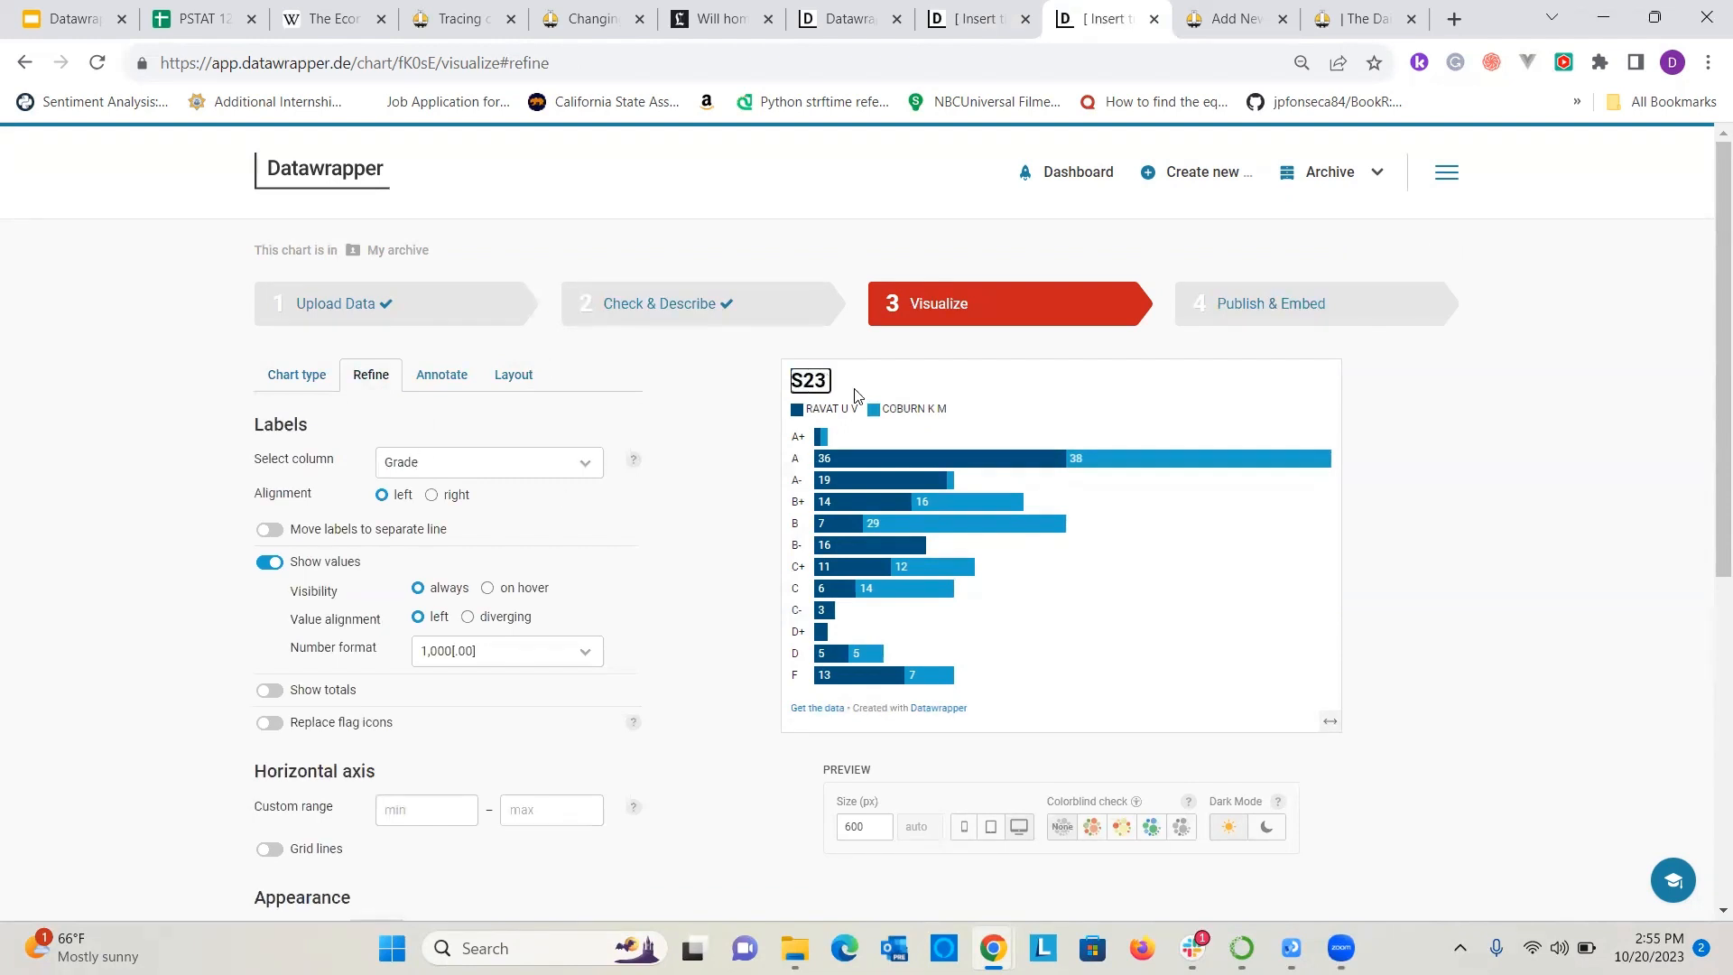
type(" Grades for Dr.")
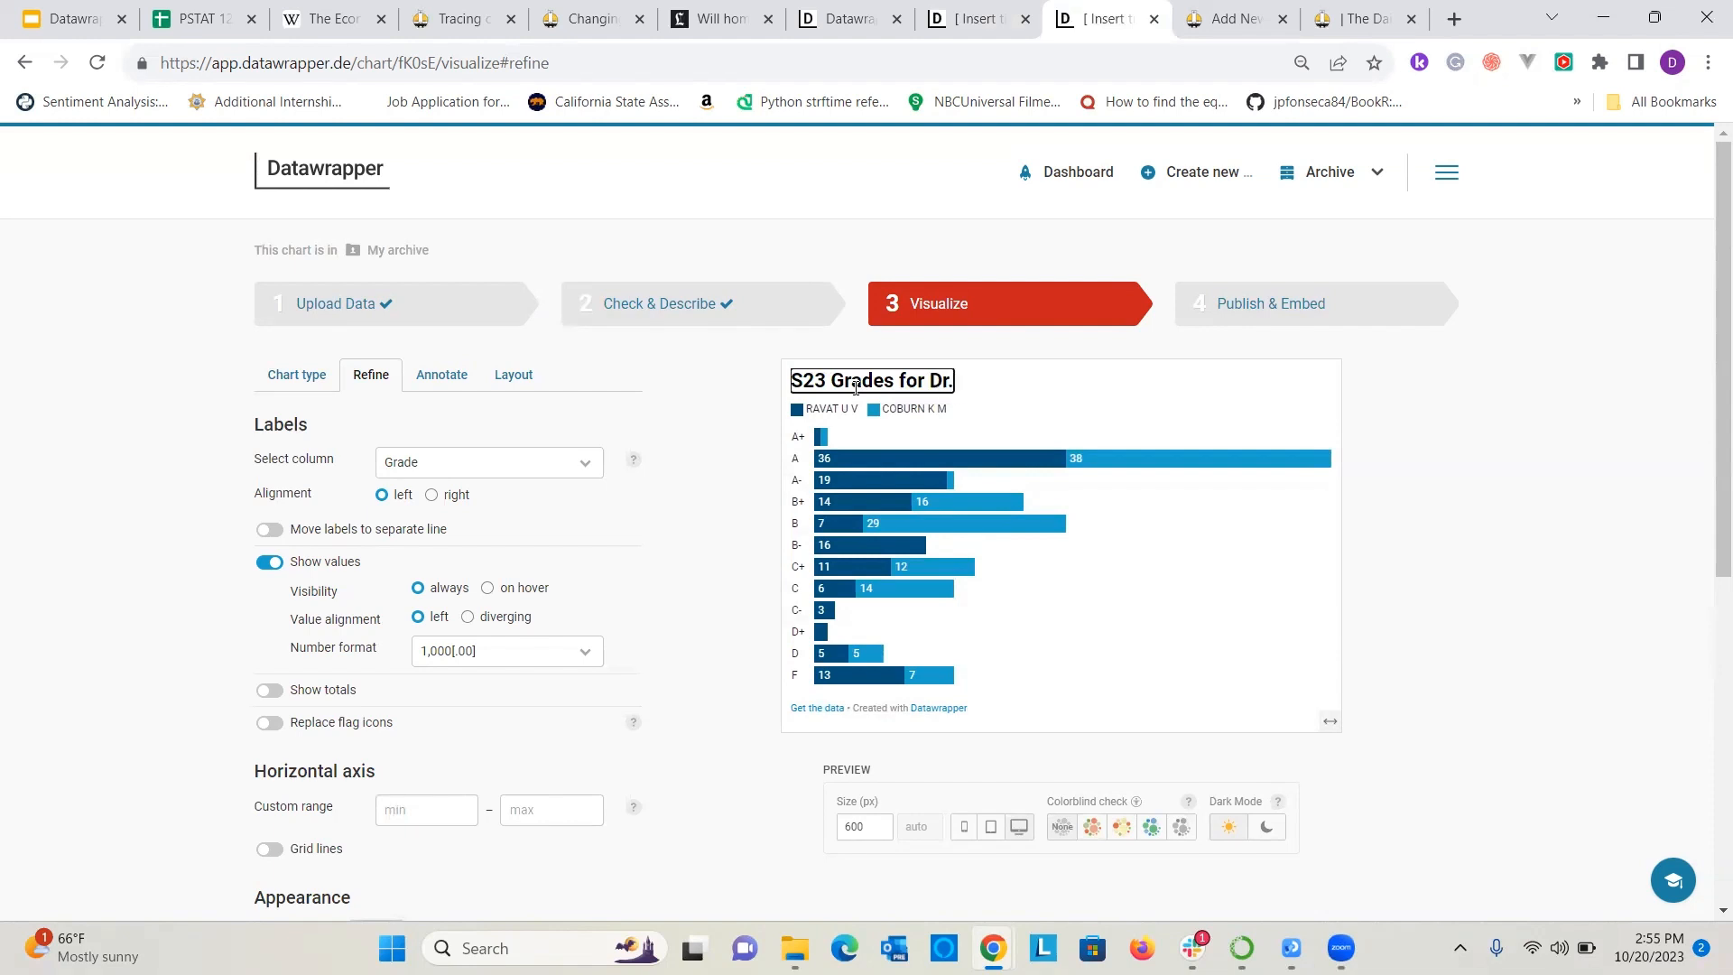
key("BackSpace")
key("BackSpace")
key("BackSpace")
type("PSTAT 120B")
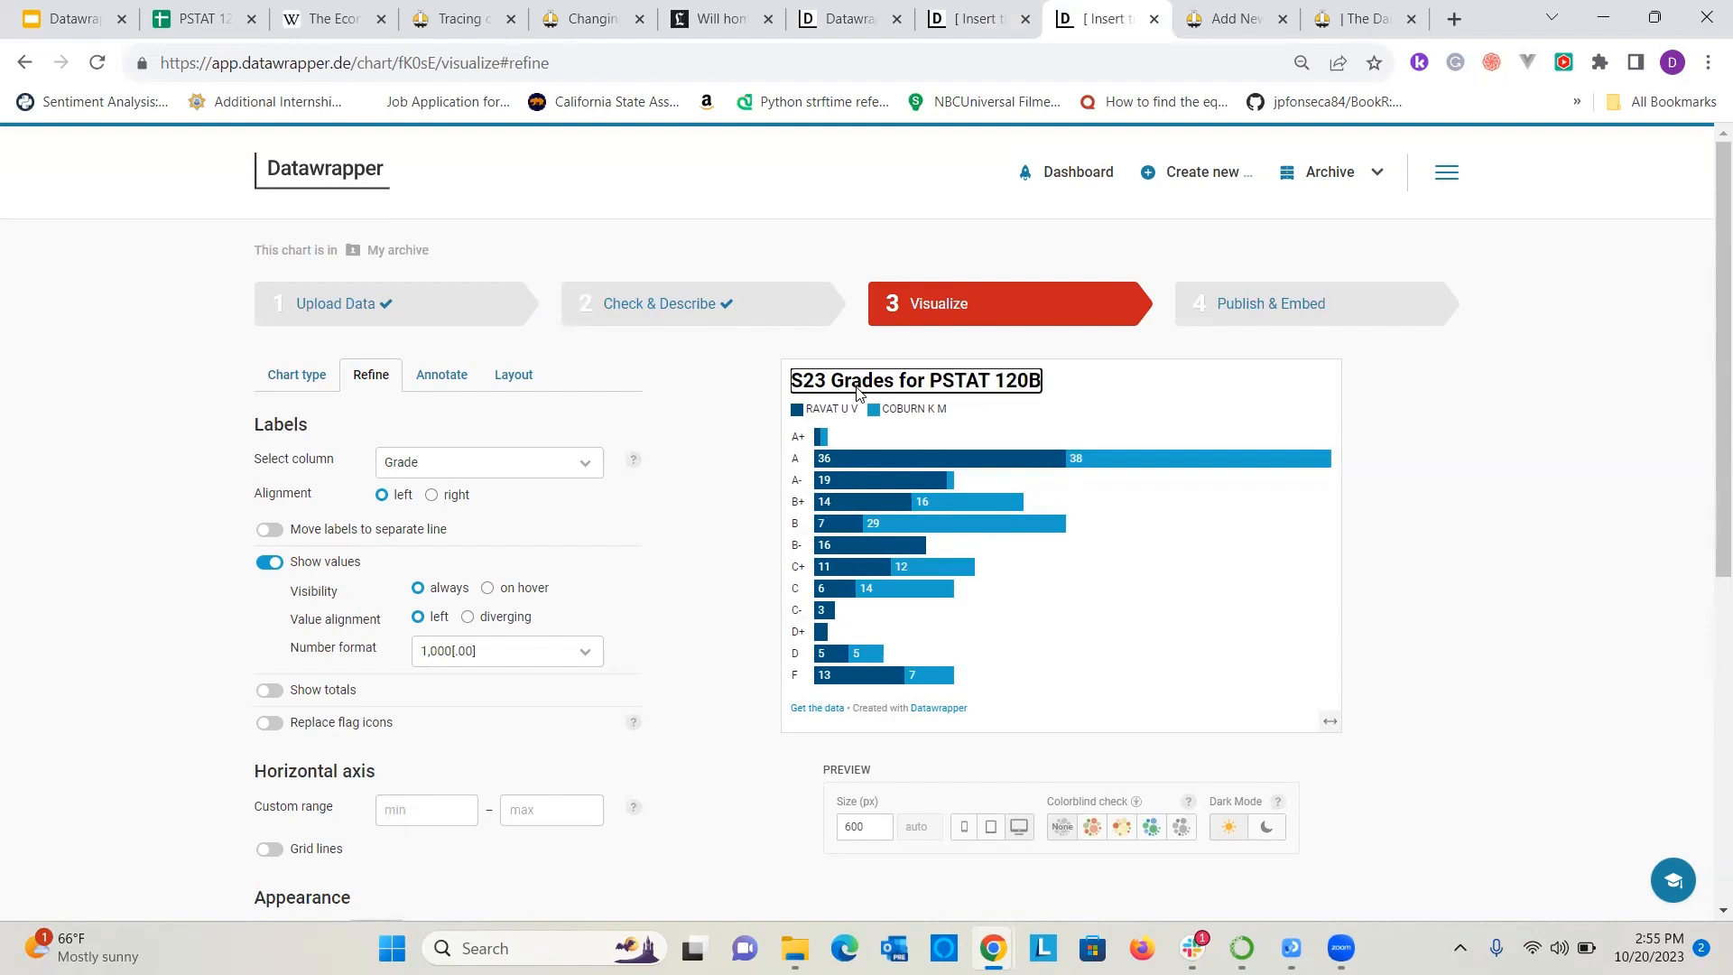
left_click(1521, 456)
Compare the stacked bars with and without Stack percentages, leaving the option enabled.
scroll(521, 449, "down", 5)
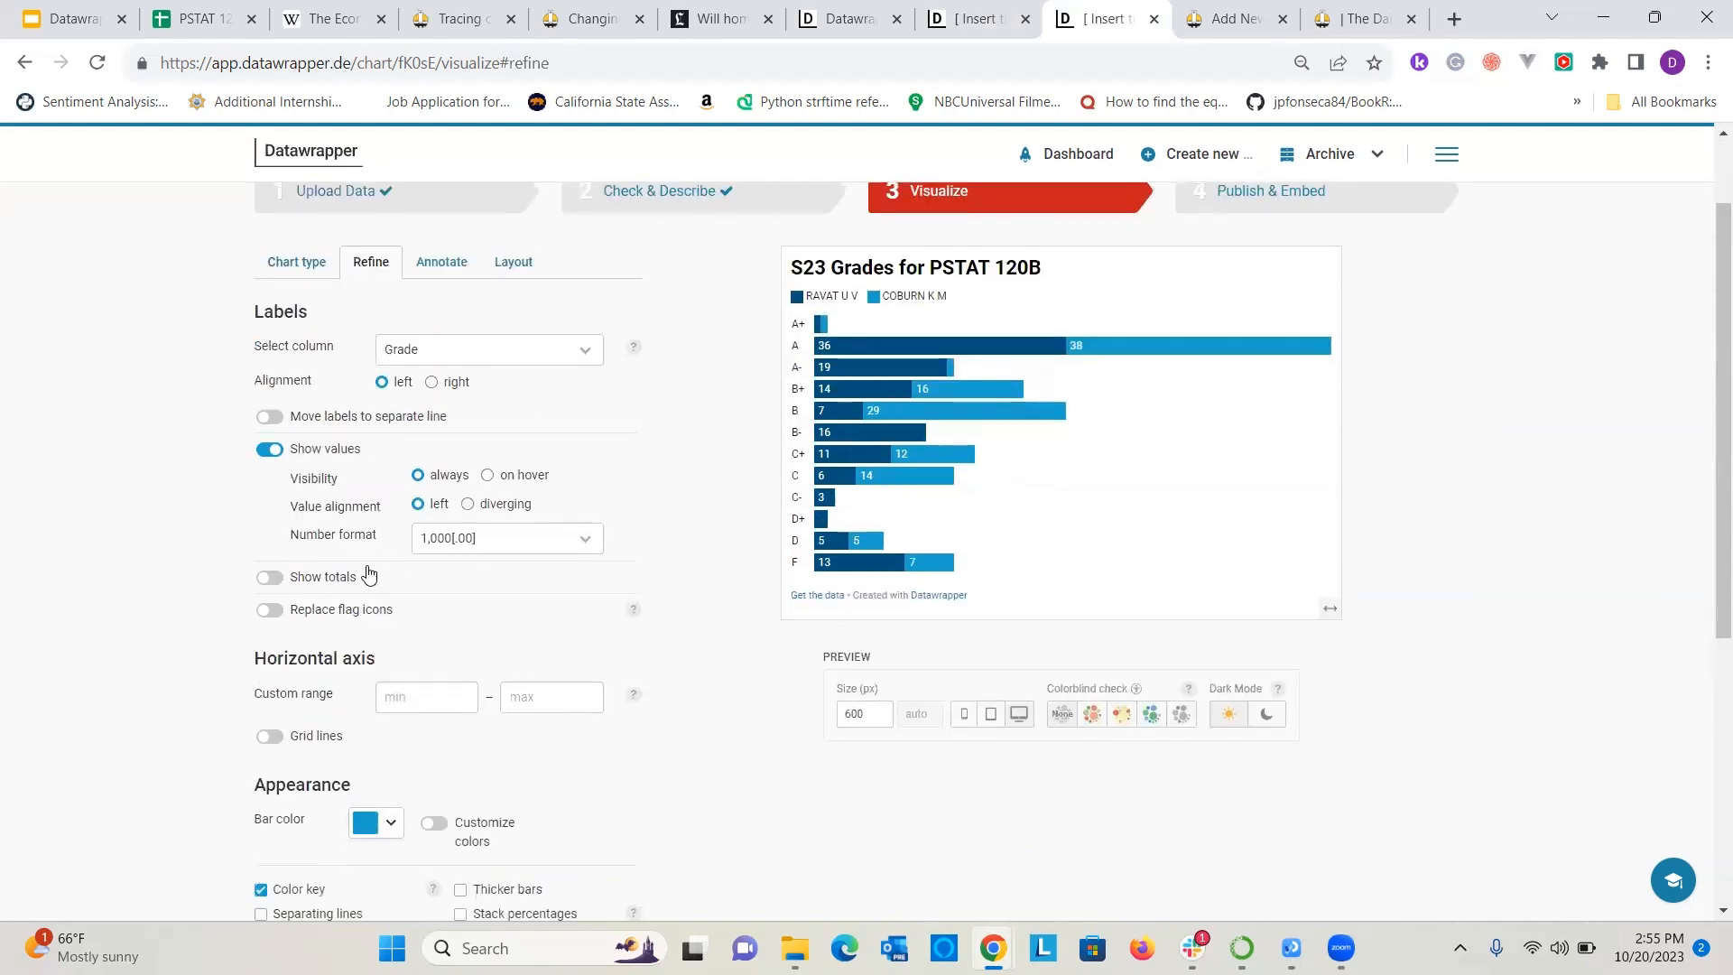
left_click(384, 499)
left_click(87, 451)
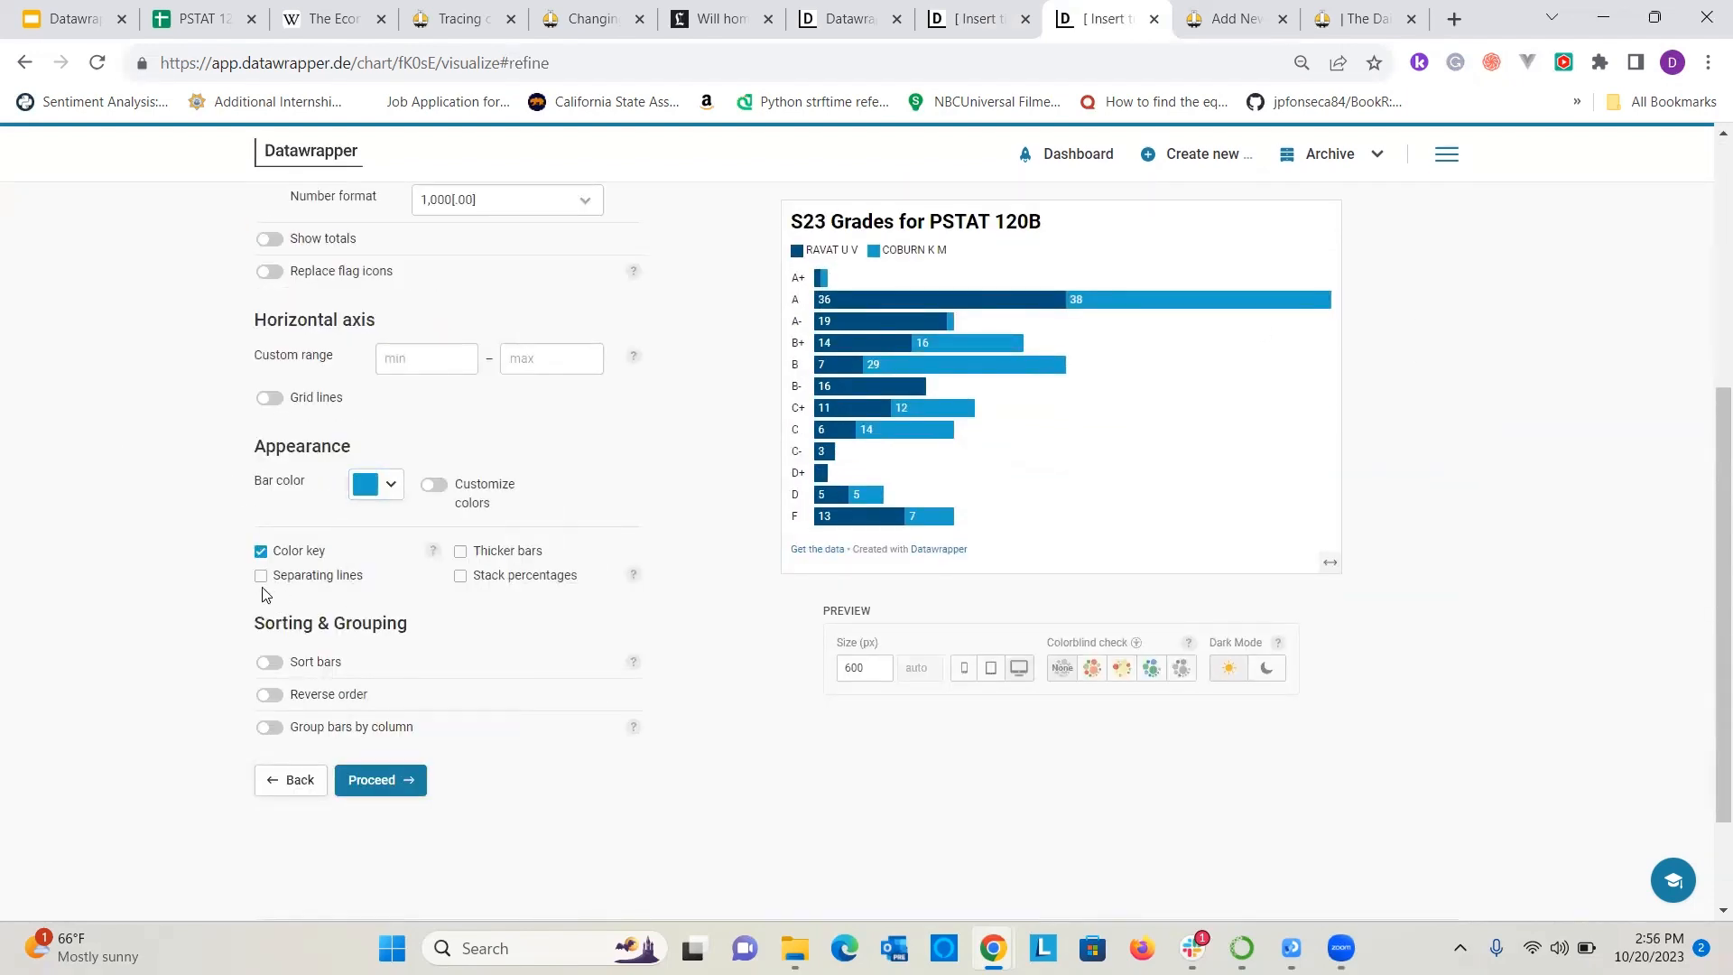
left_click(462, 578)
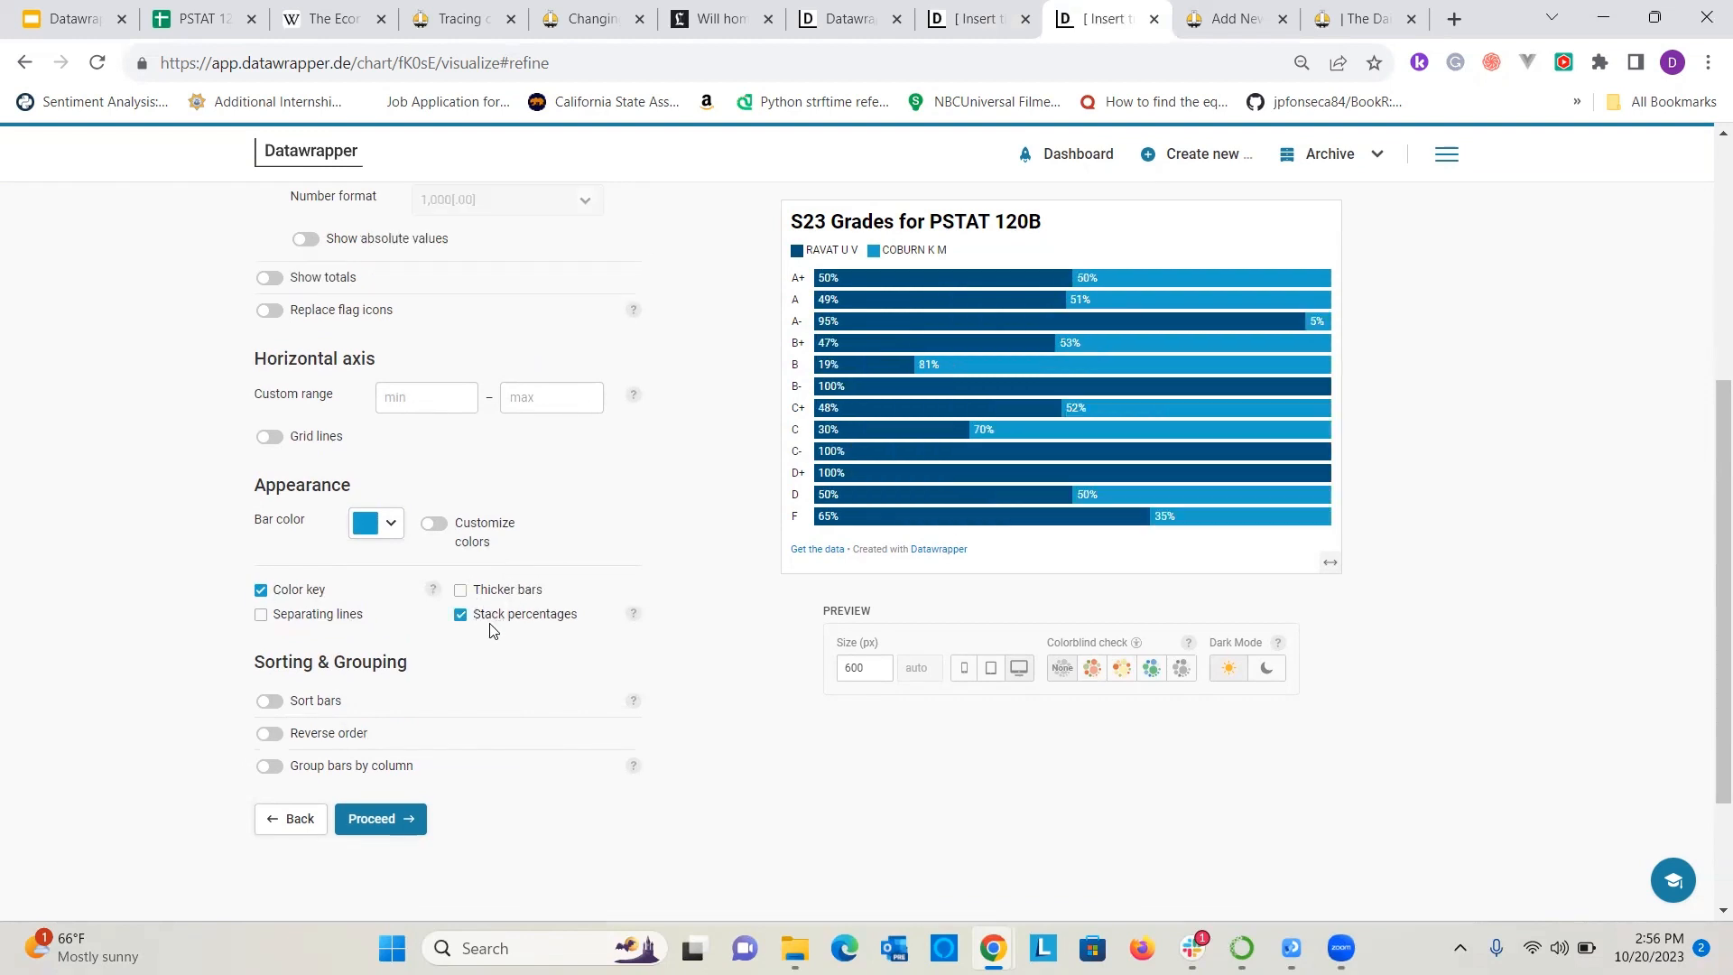
left_click(462, 615)
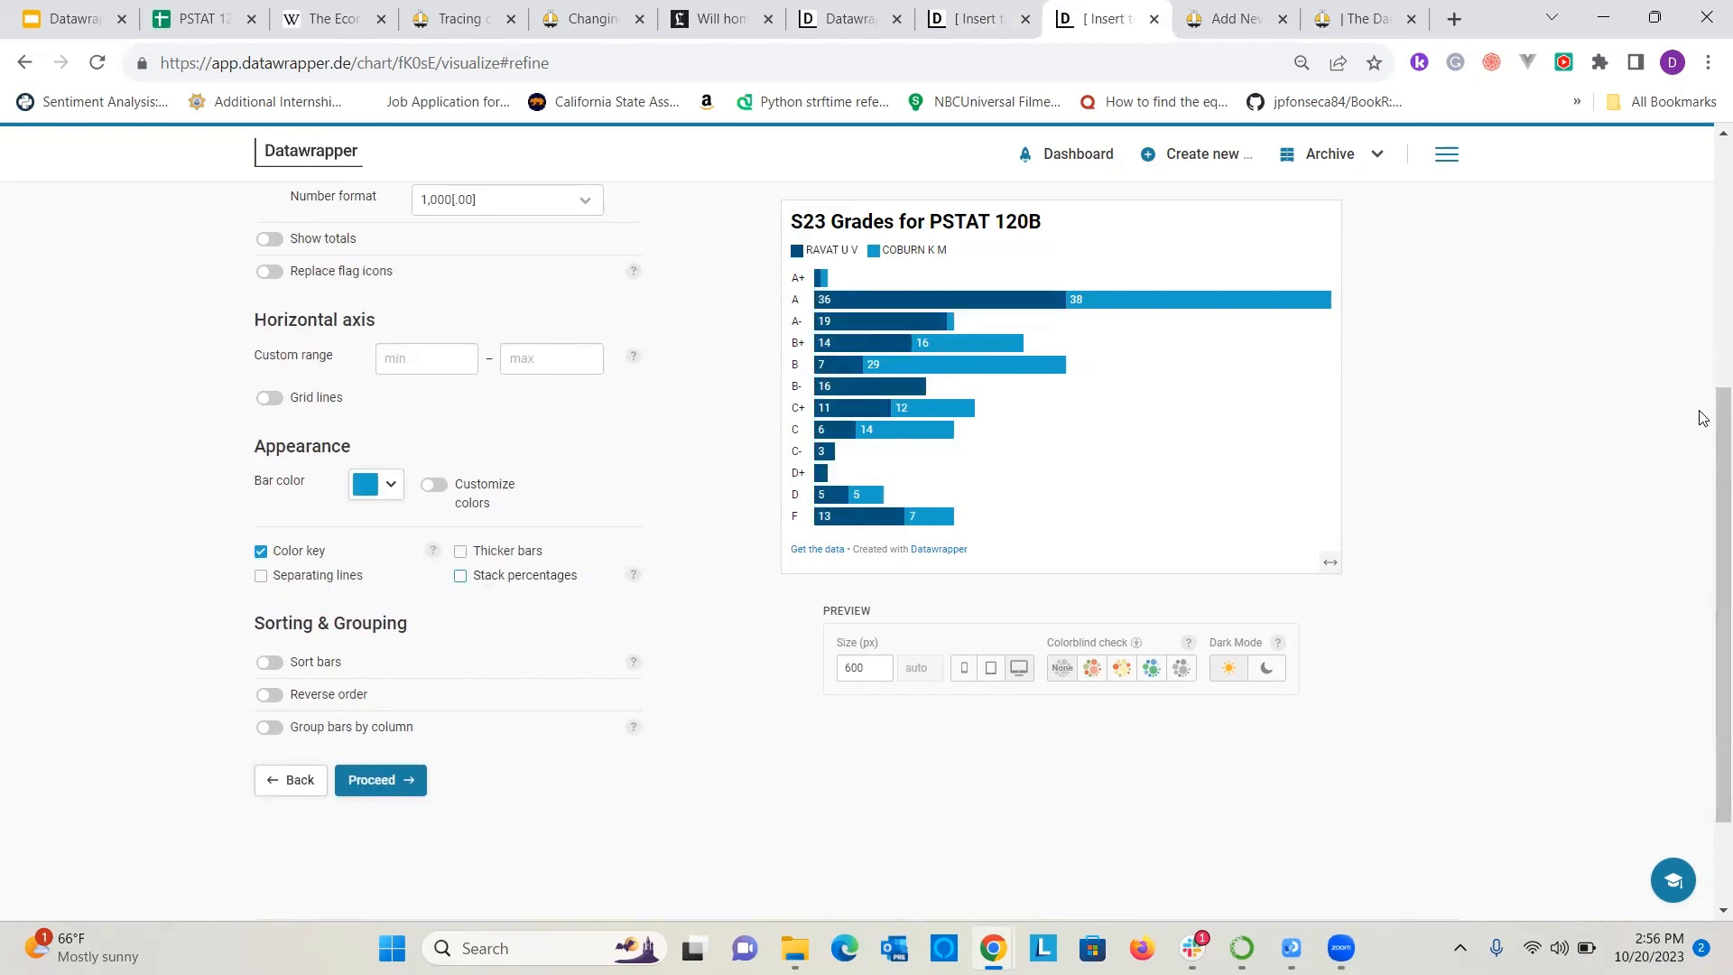
left_click(499, 575)
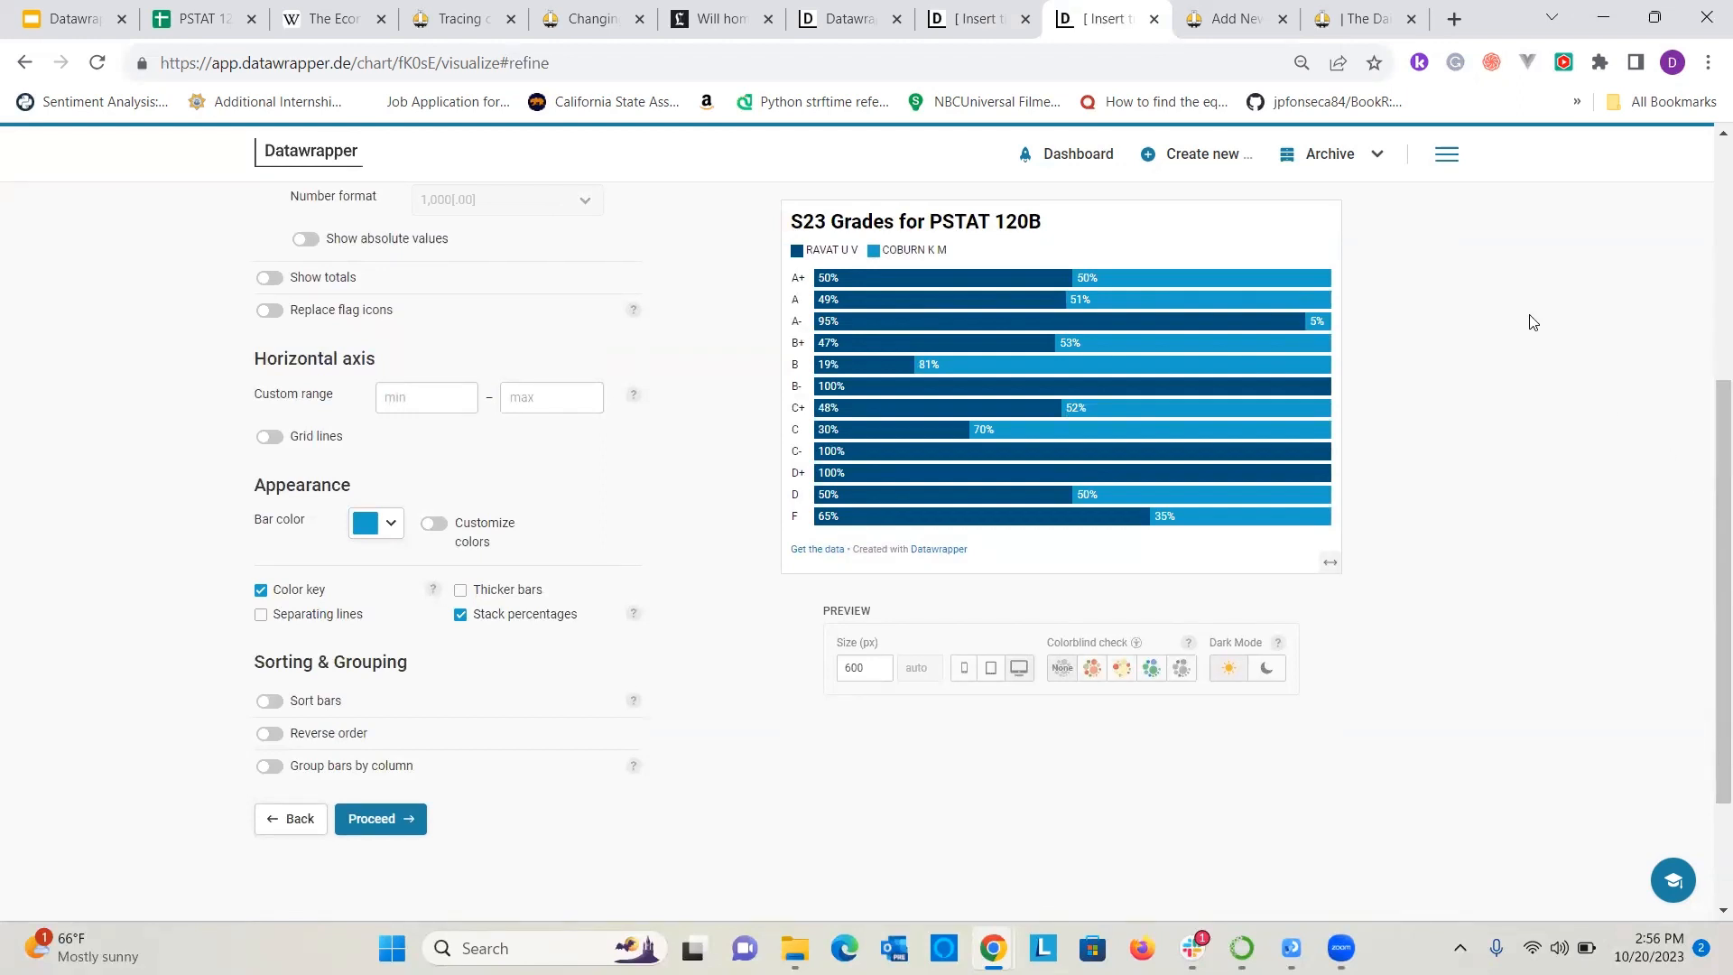
Enable thicker bars and separating lines for the stacked chart and review its appearance.
scroll(503, 531, "down", 1)
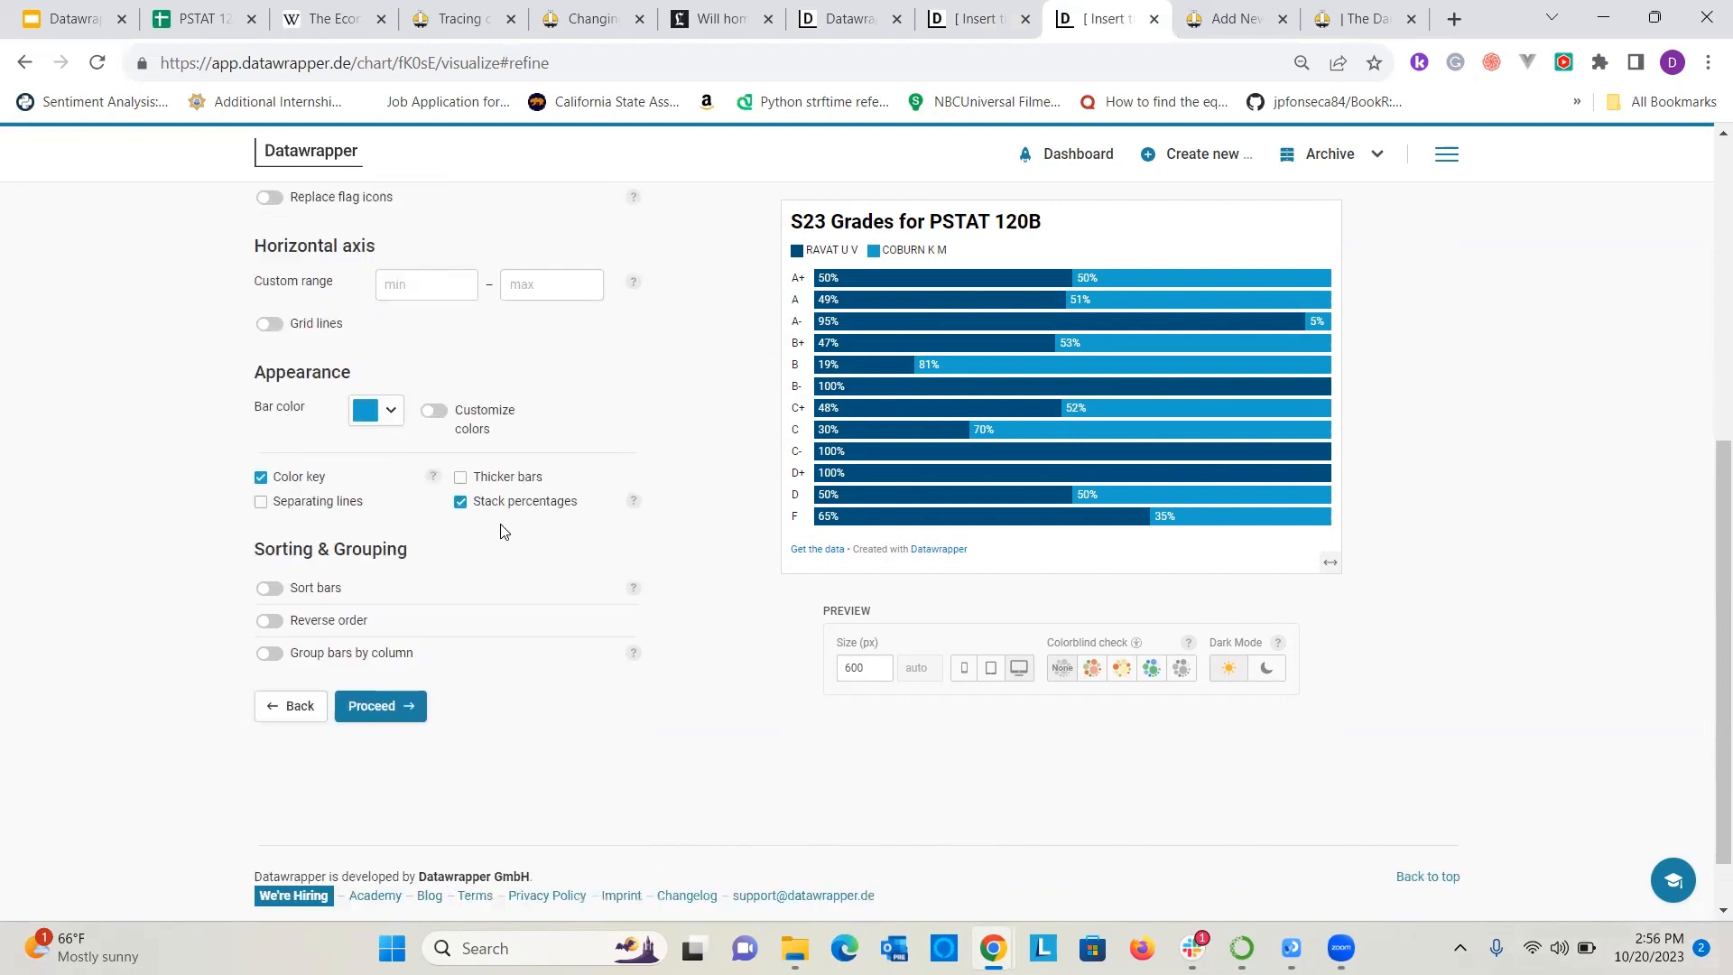
left_click(461, 480)
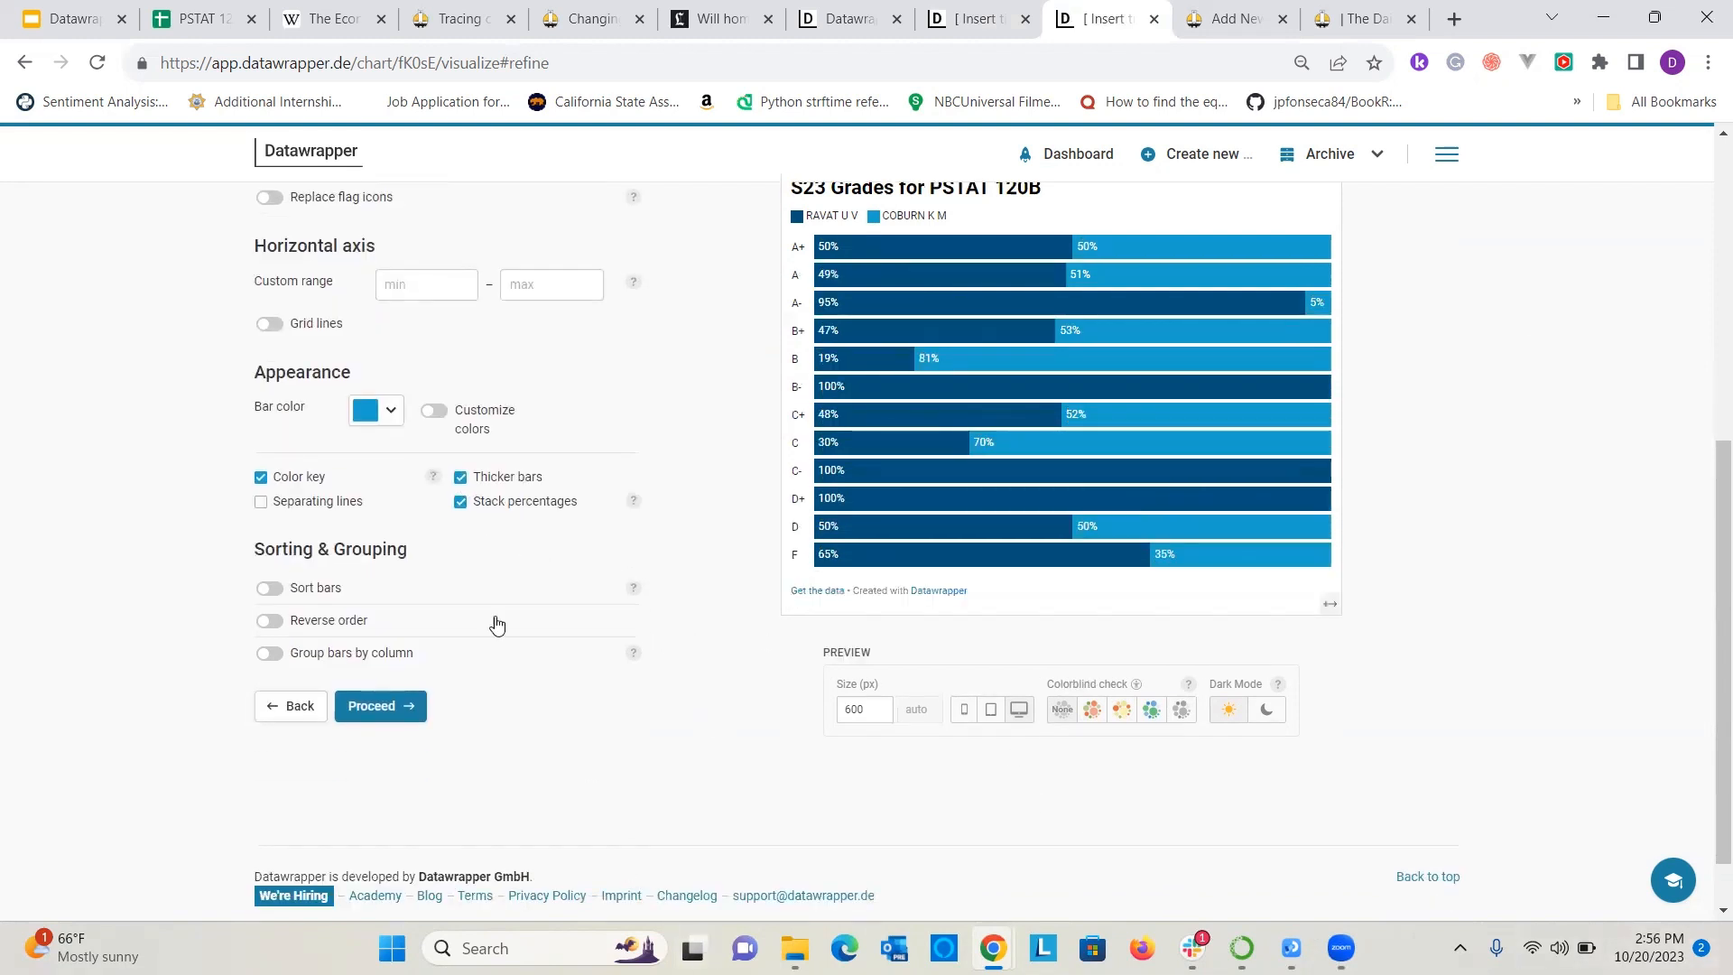
scroll(528, 575, "up", 1)
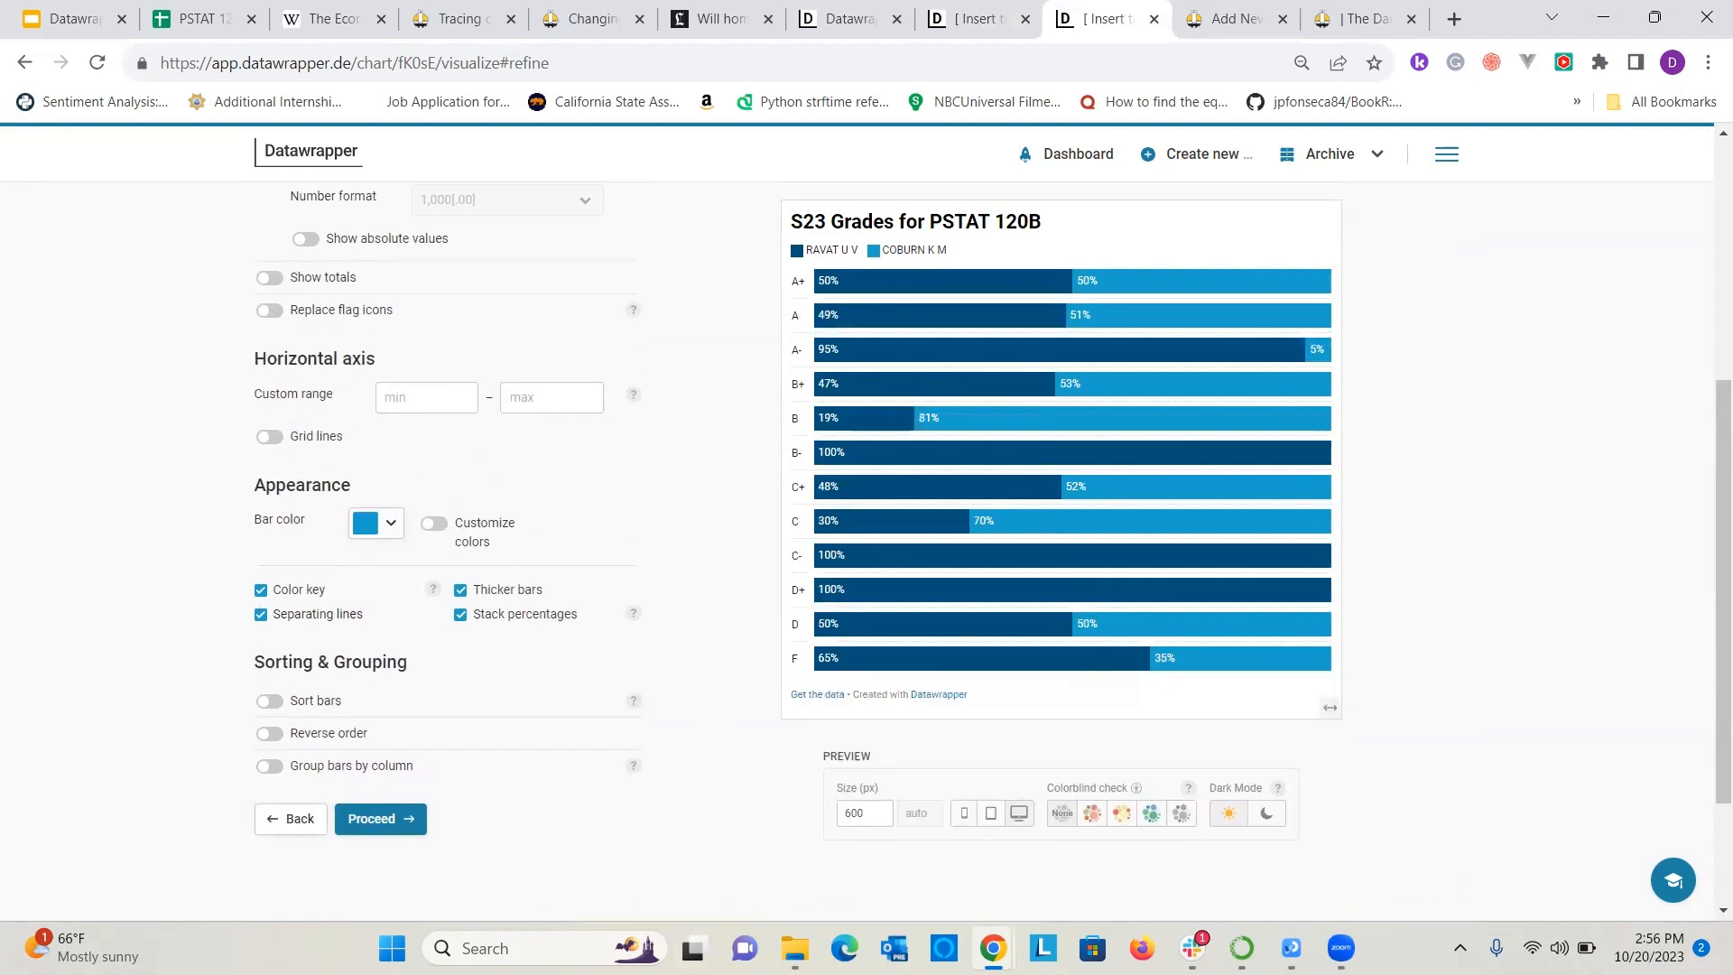
scroll(1665, 433, "down", 2)
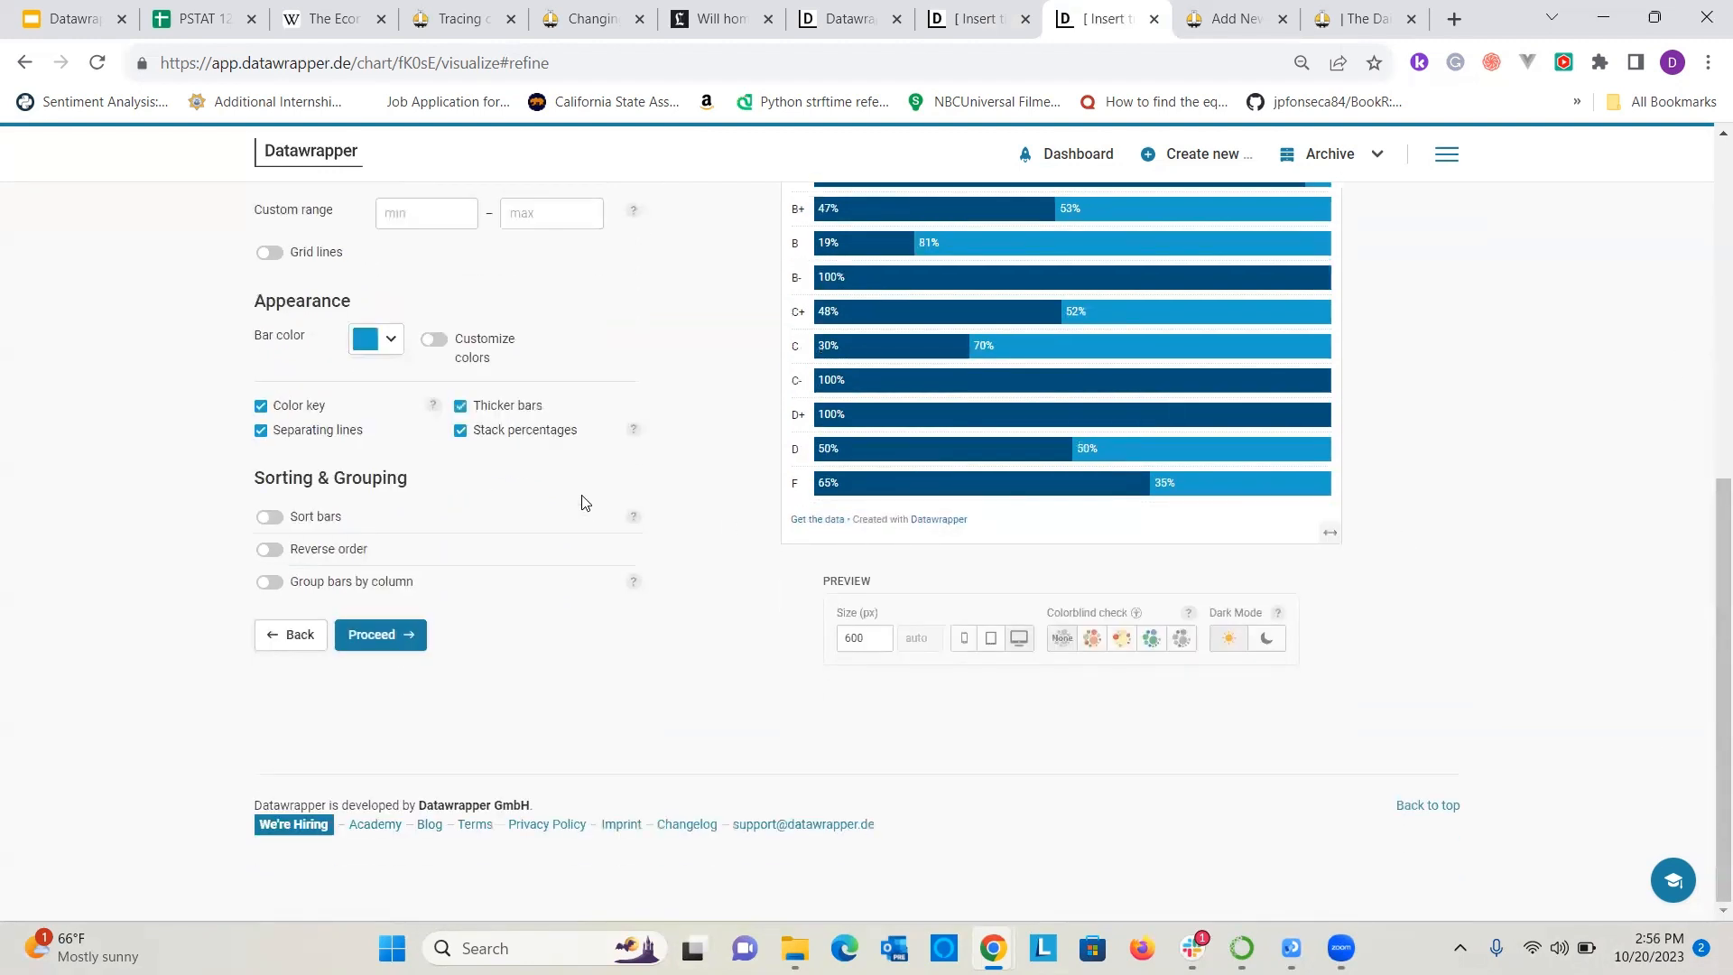
scroll(406, 533, "up", 2)
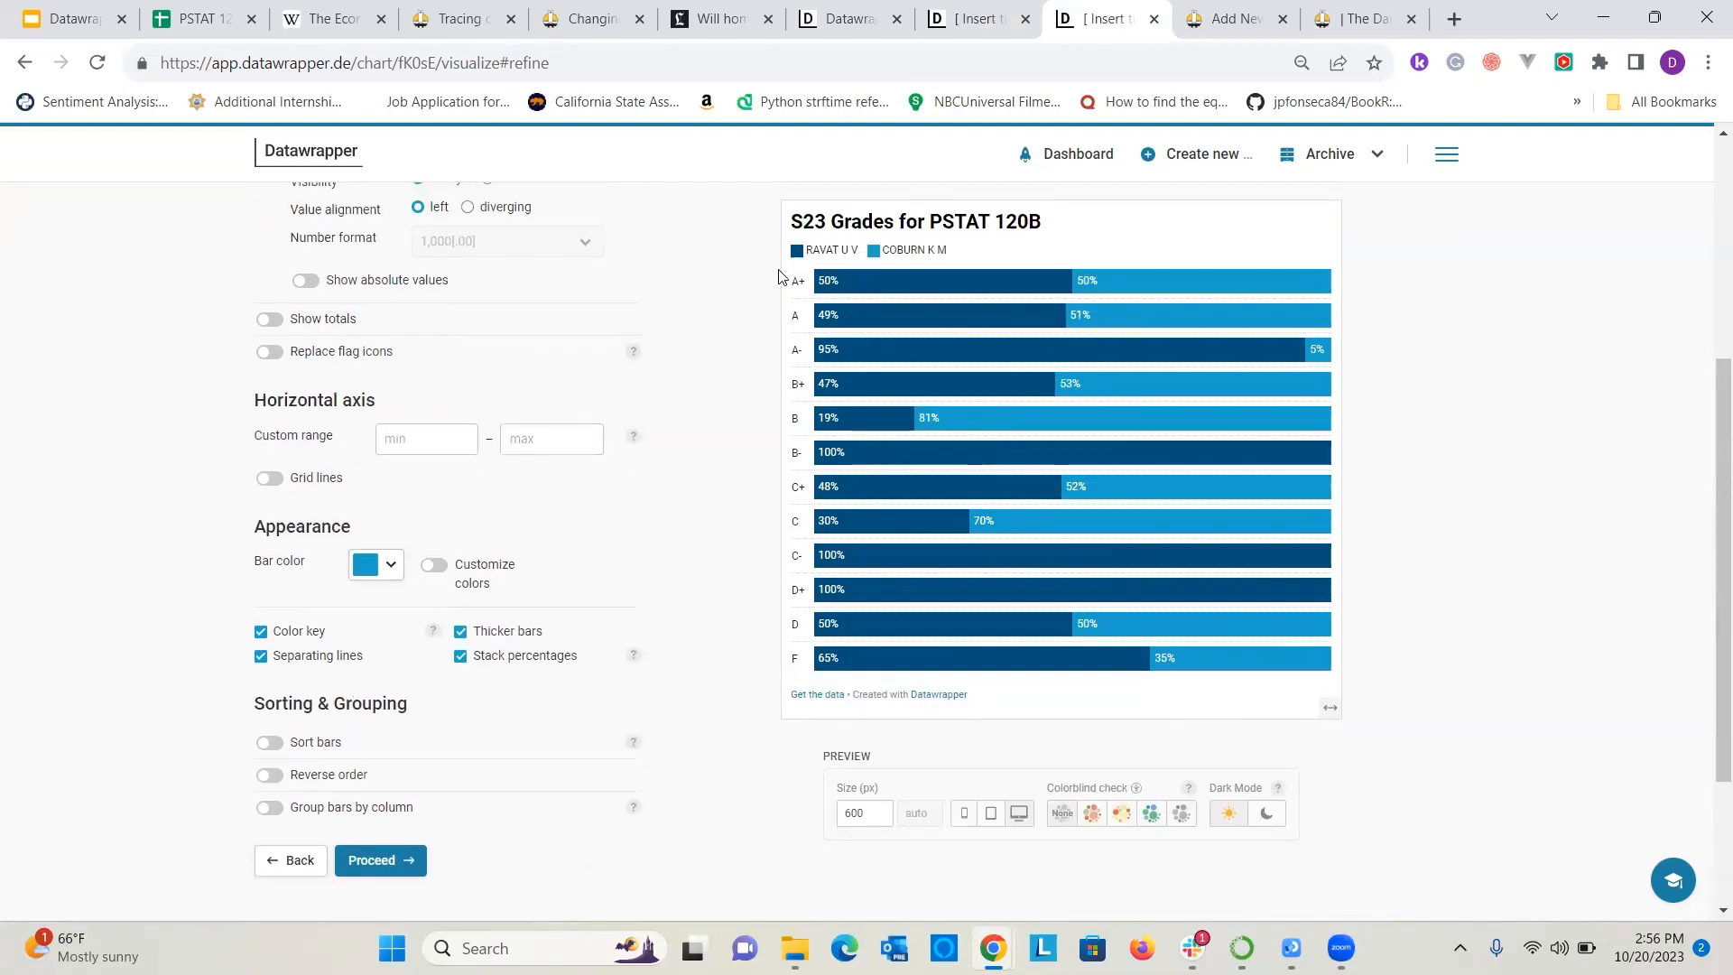
scroll(477, 545, "up", 3)
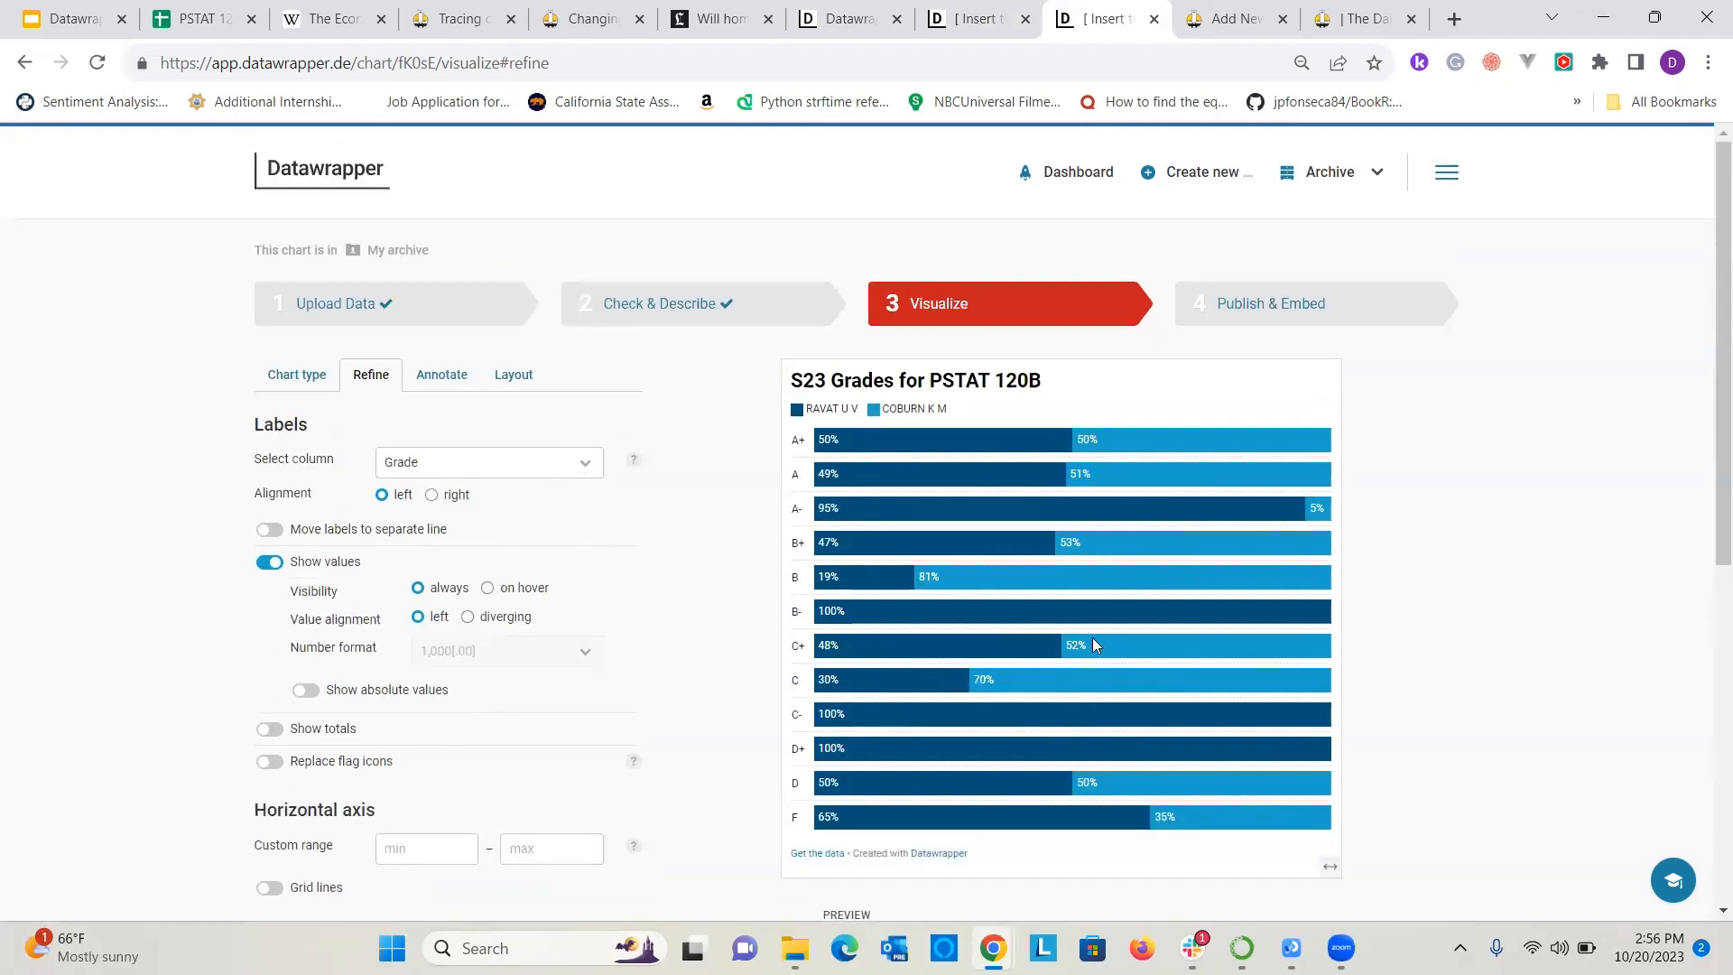
Credit "UCSB Registrar" as the data source of the stacked bar chart.
left_click(427, 388)
left_click(359, 517)
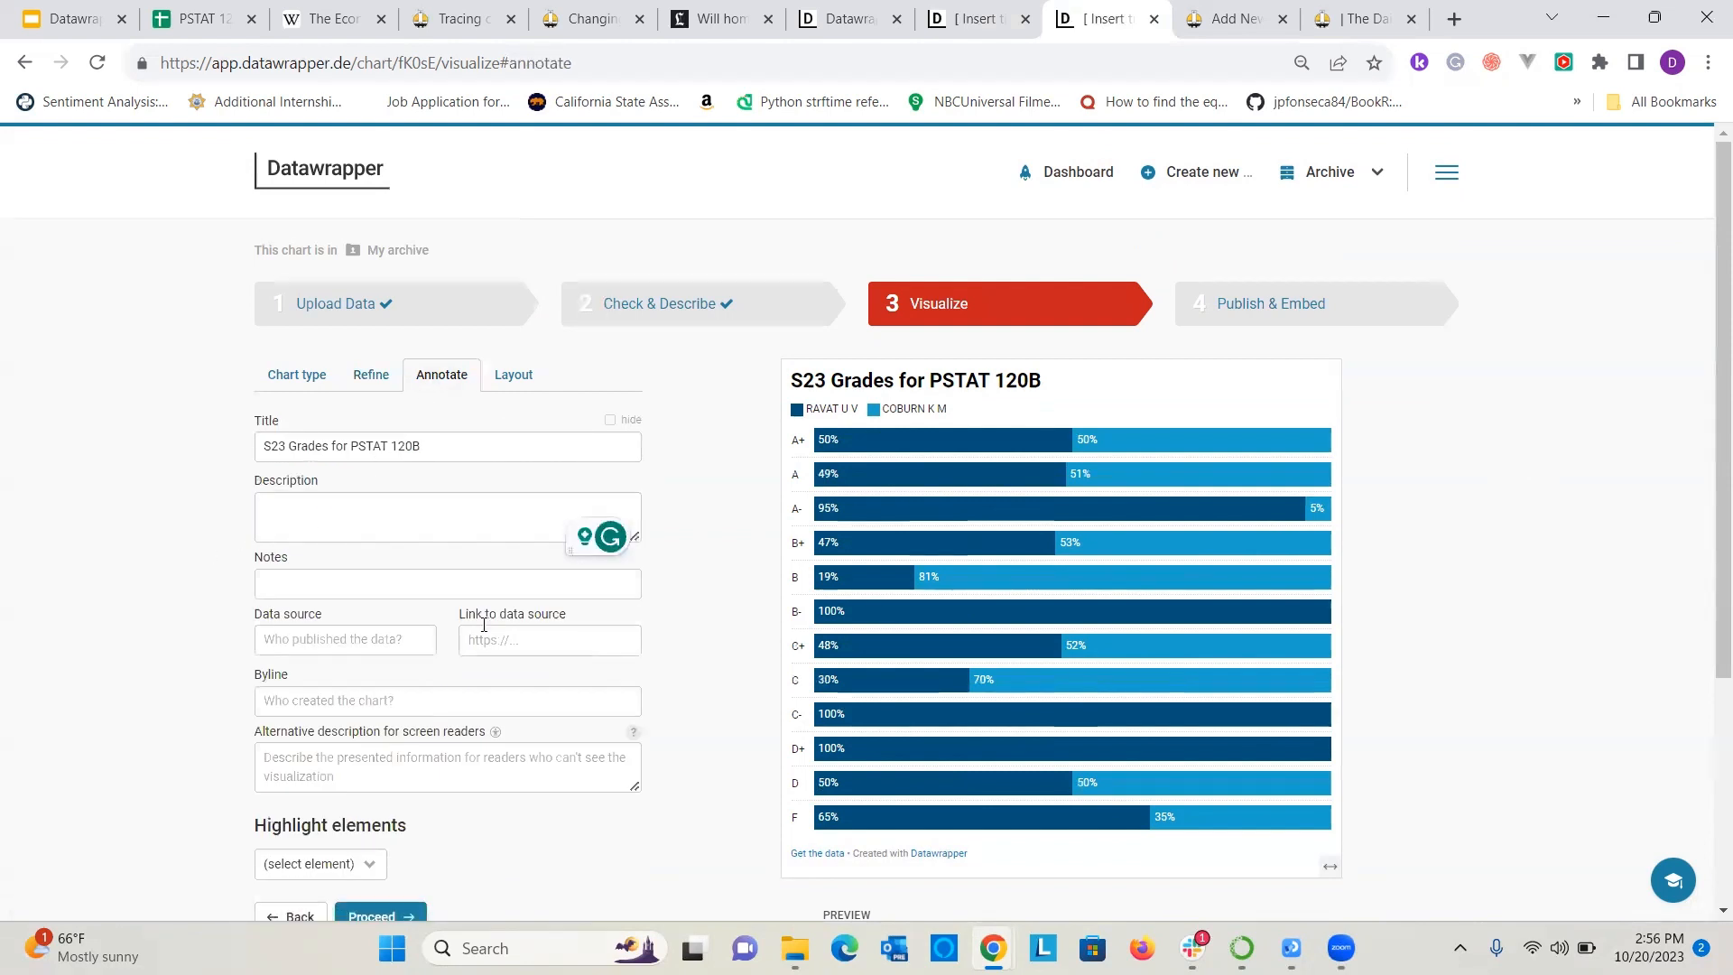
left_click(294, 638)
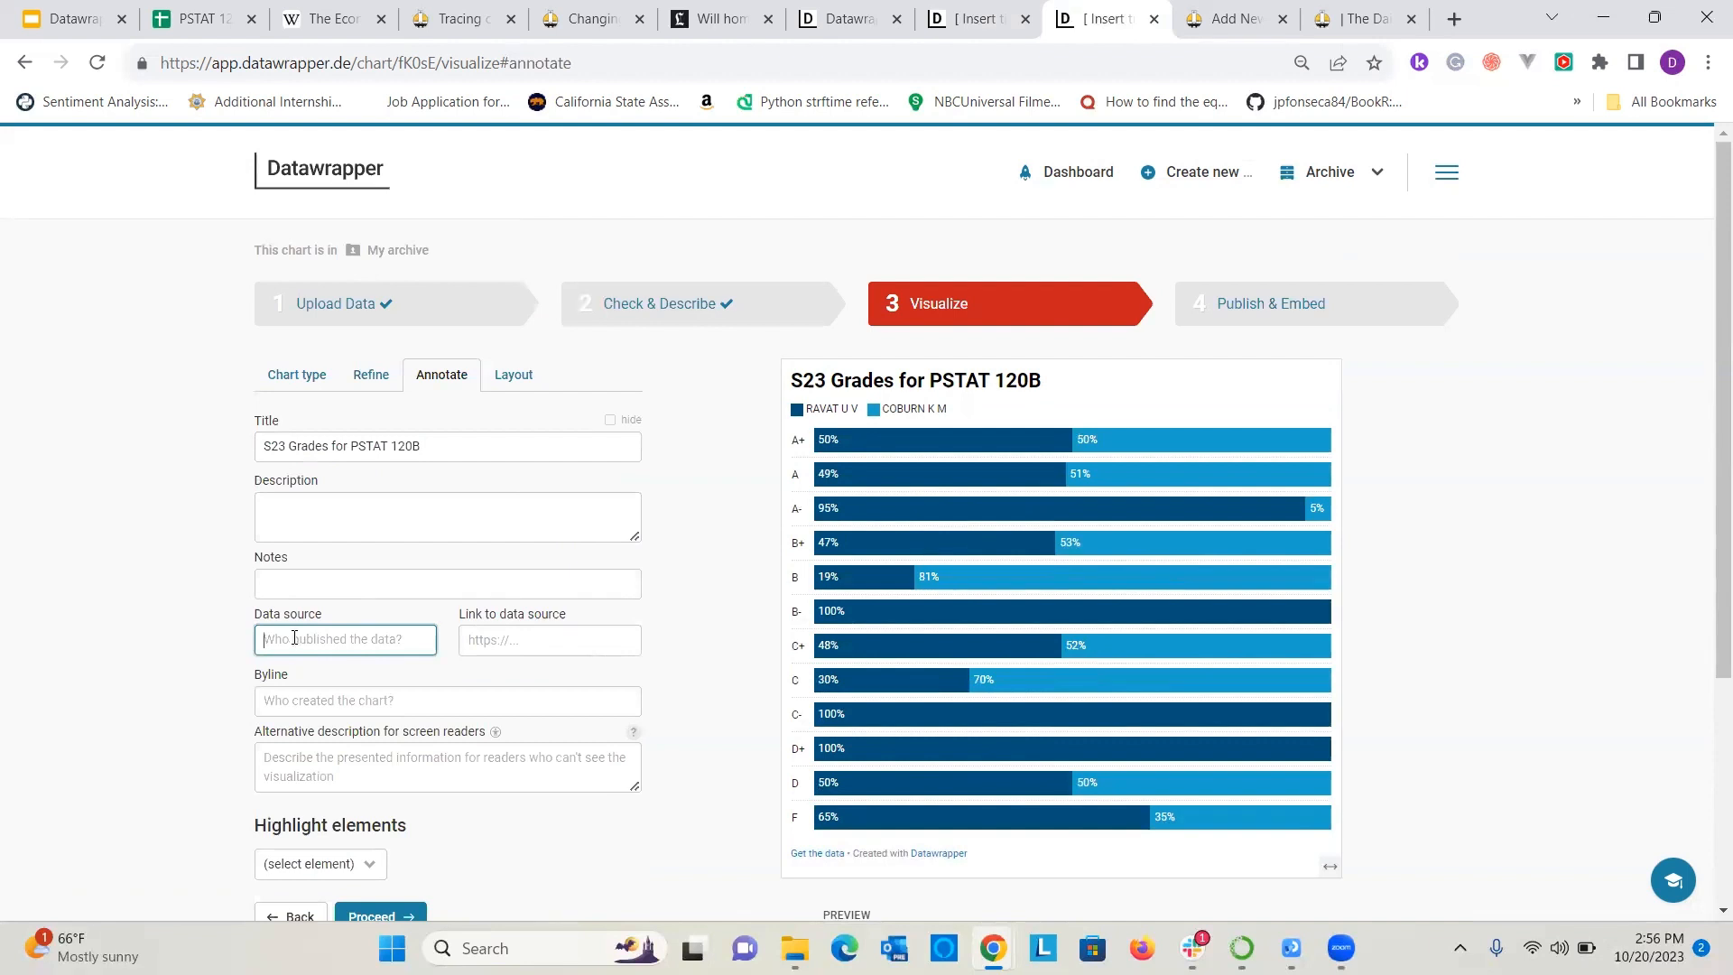
type("UC")
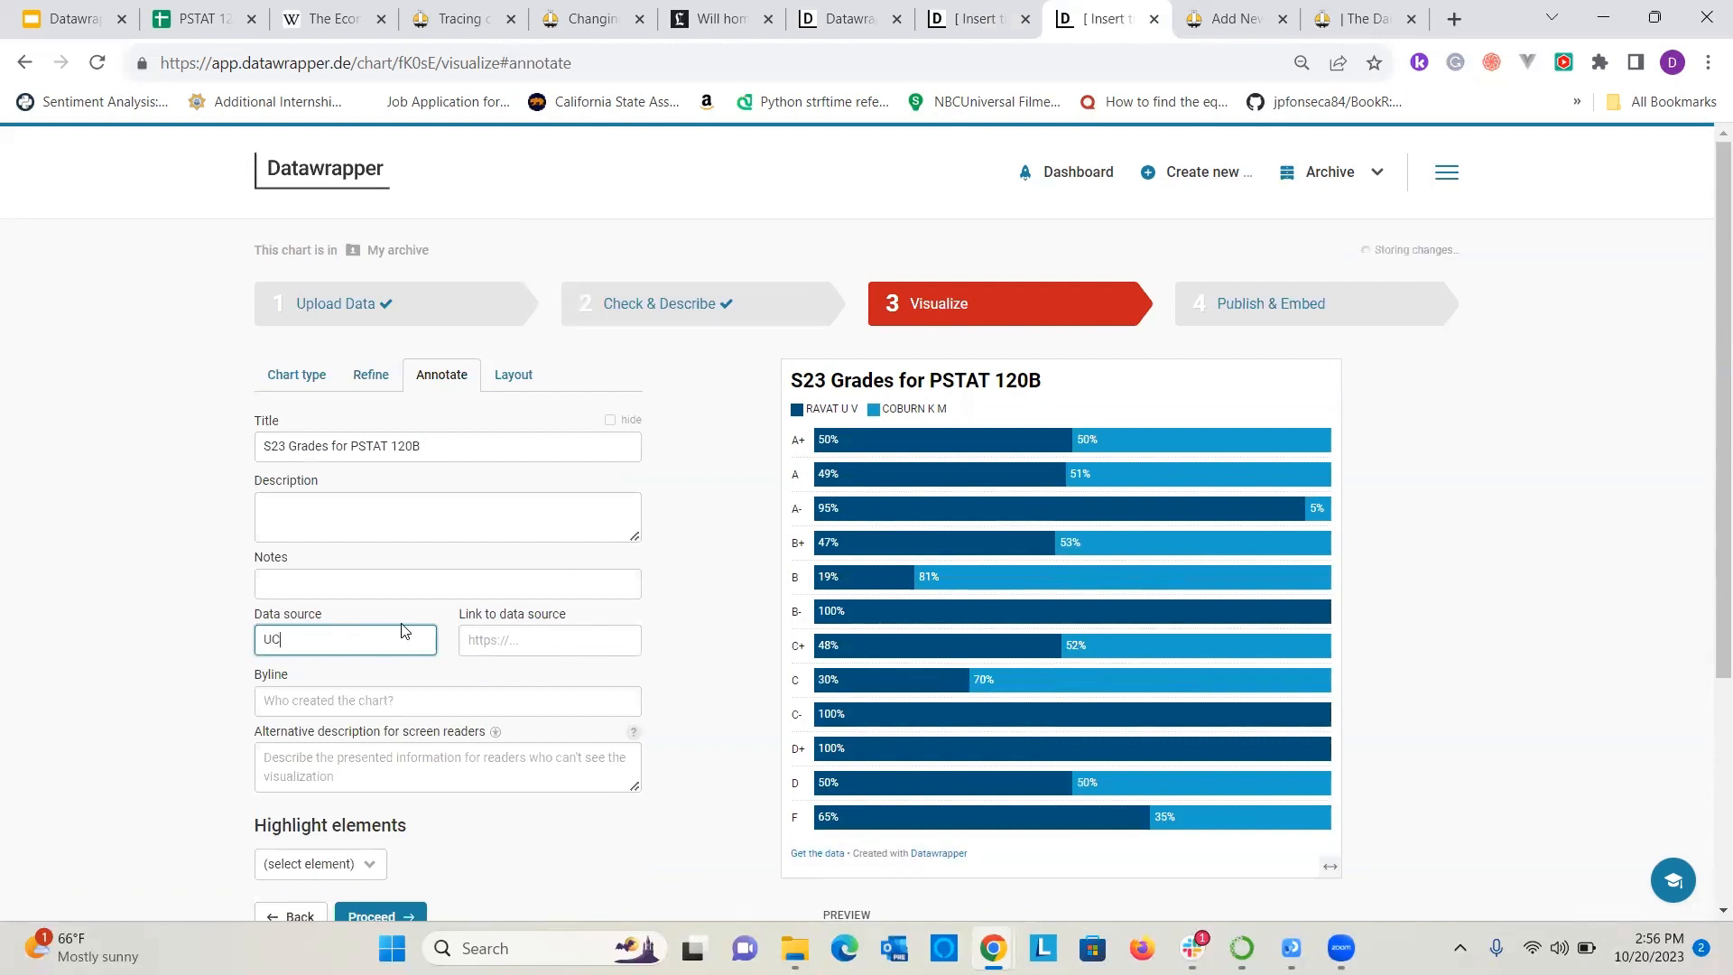
type("SB T")
type("hrou")
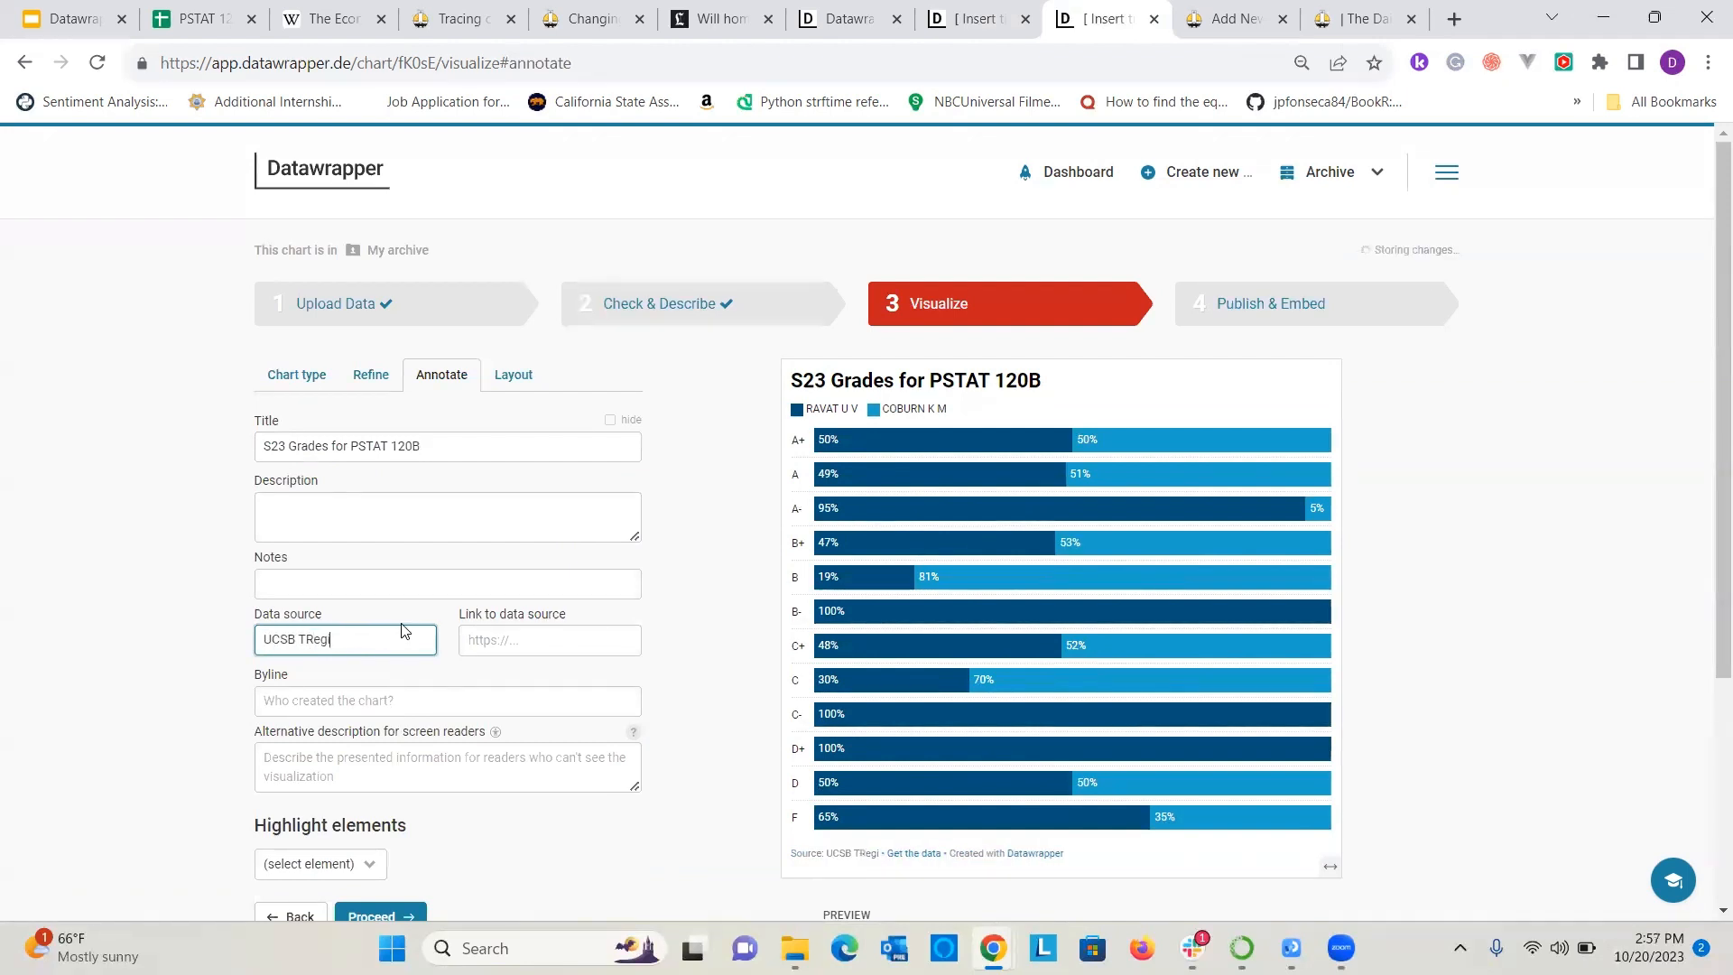
key("BackSpace")
key("BackSpace")
key("BackSpace")
key("BackSpace")
key("BackSpace")
type("Regist")
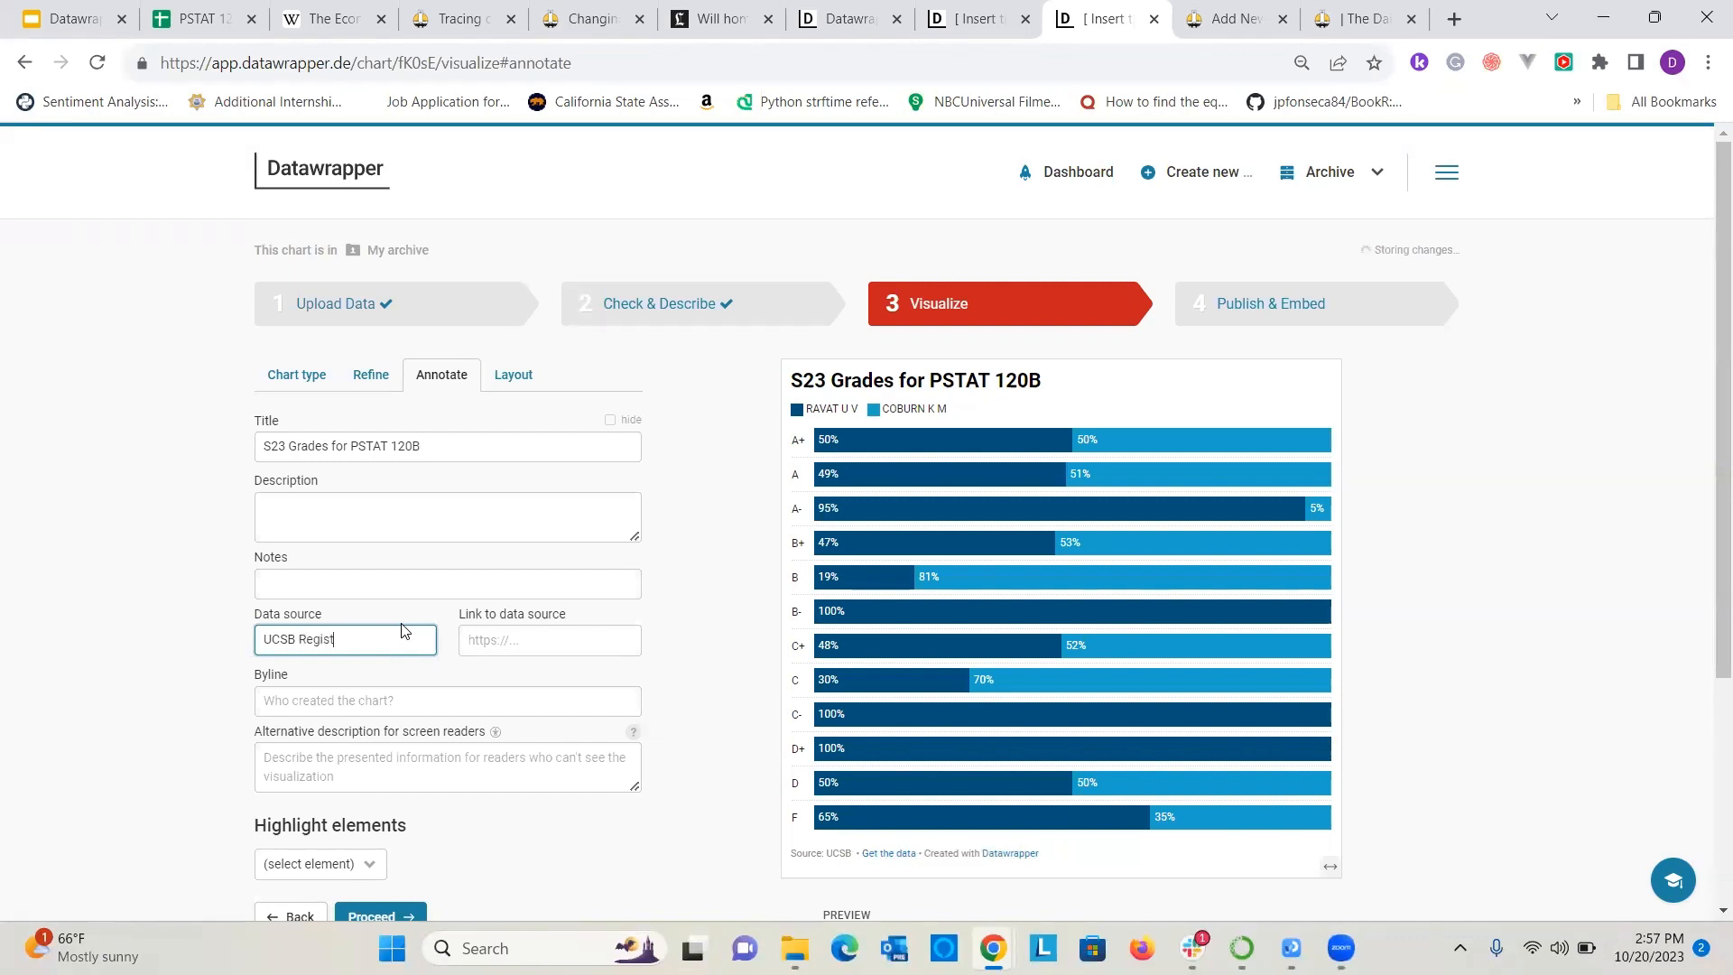
type("rar")
Highlight the A, A+ and A- bars in the stacked chart.
scroll(81, 559, "down", 3)
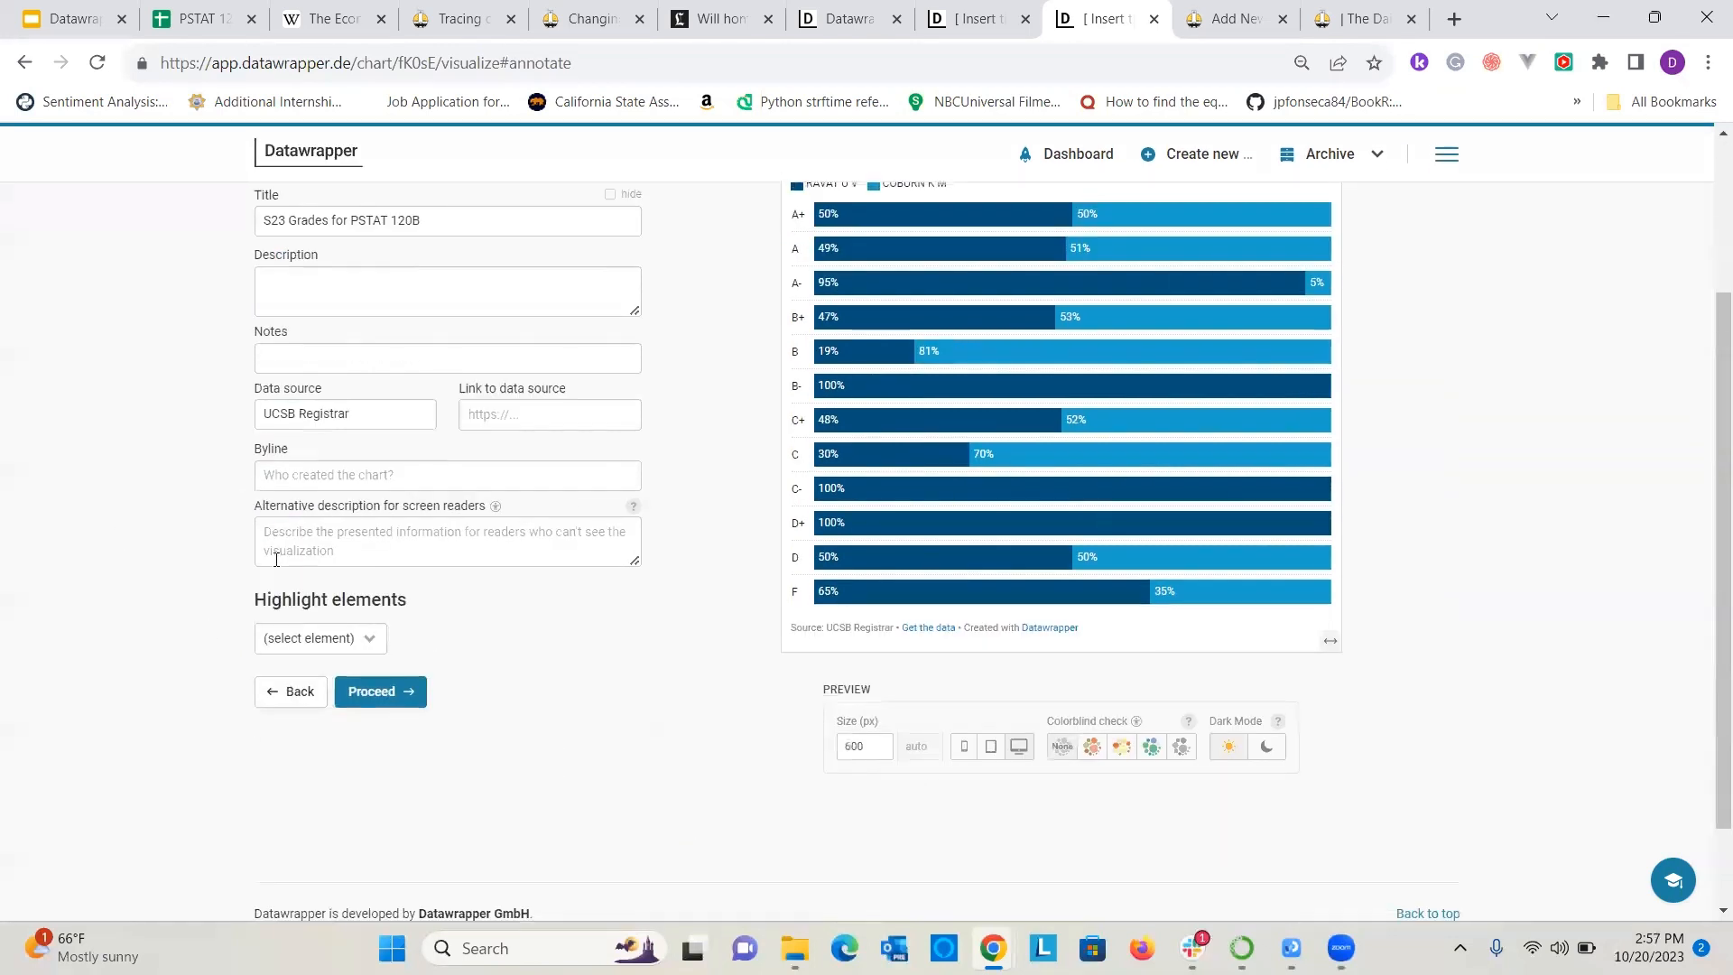
left_click(312, 640)
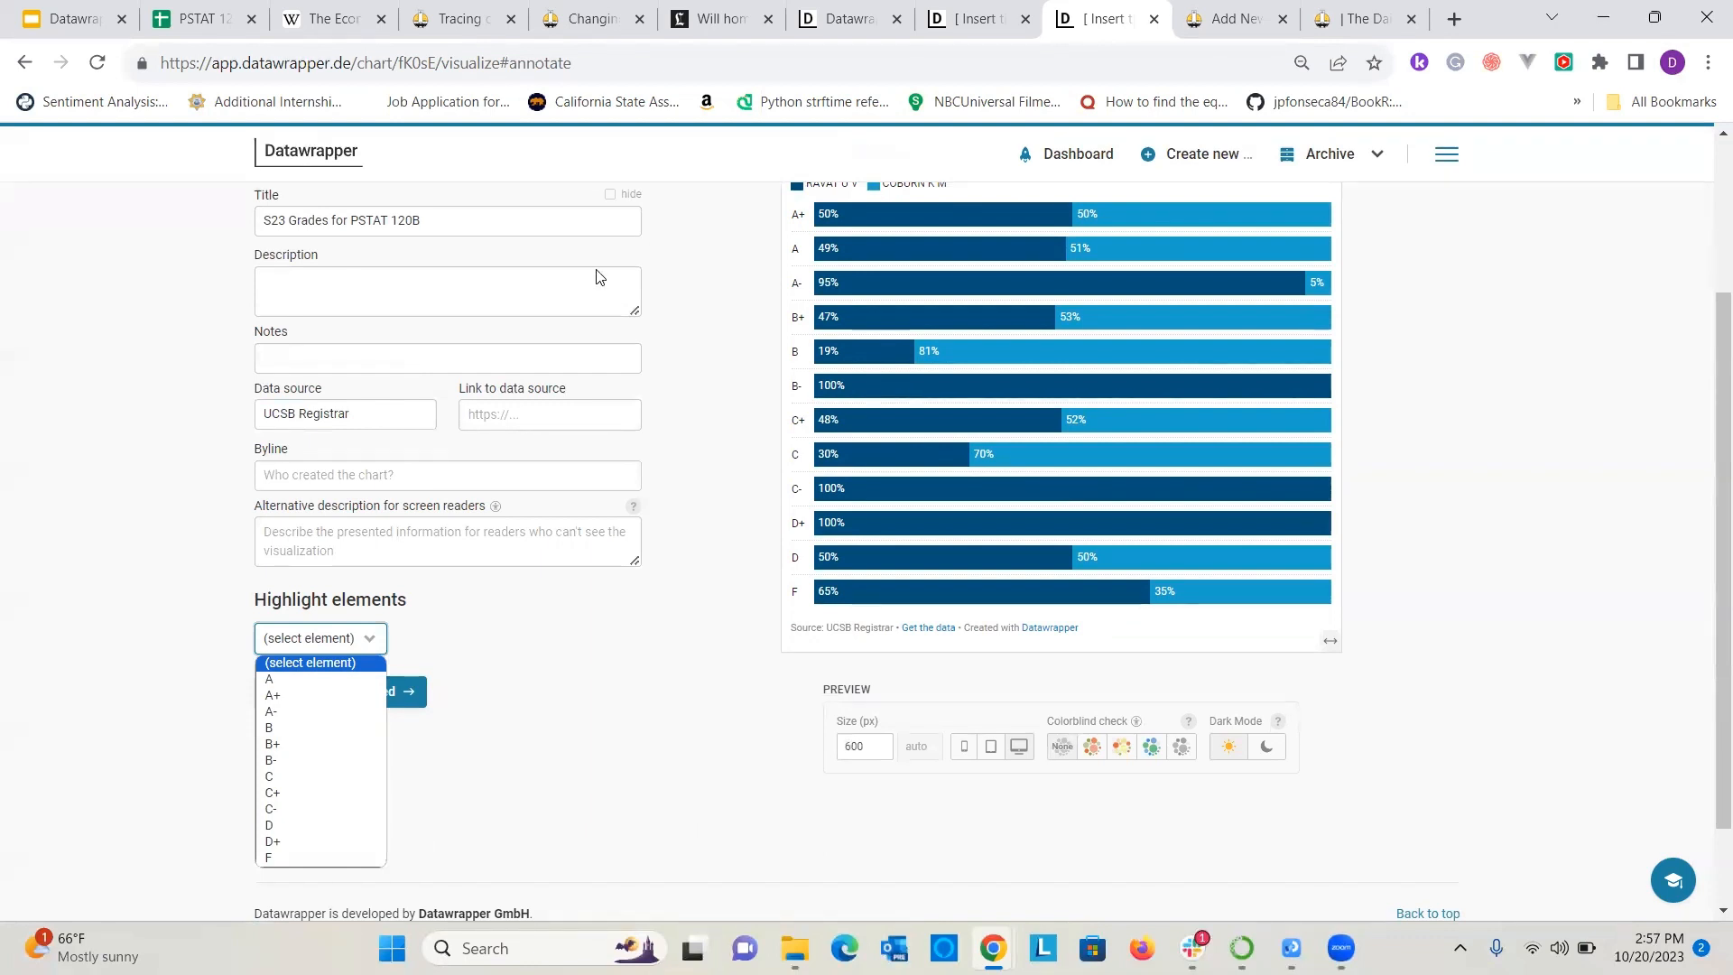
left_click(326, 682)
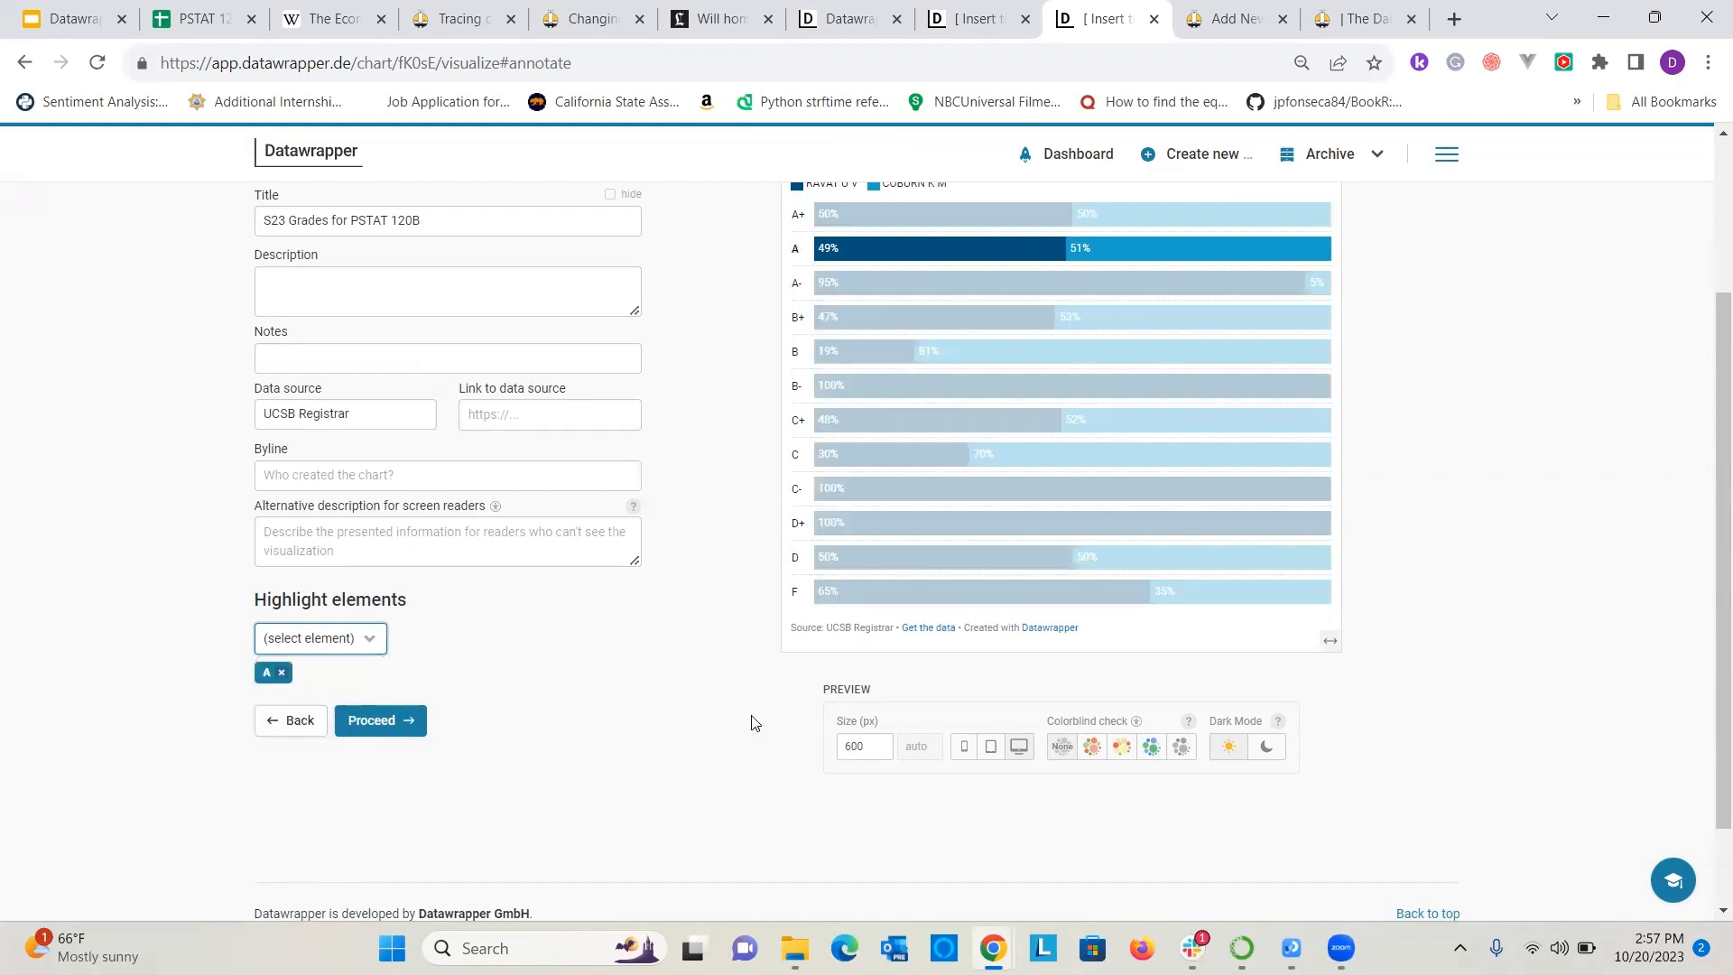
scroll(879, 359, "up", 1)
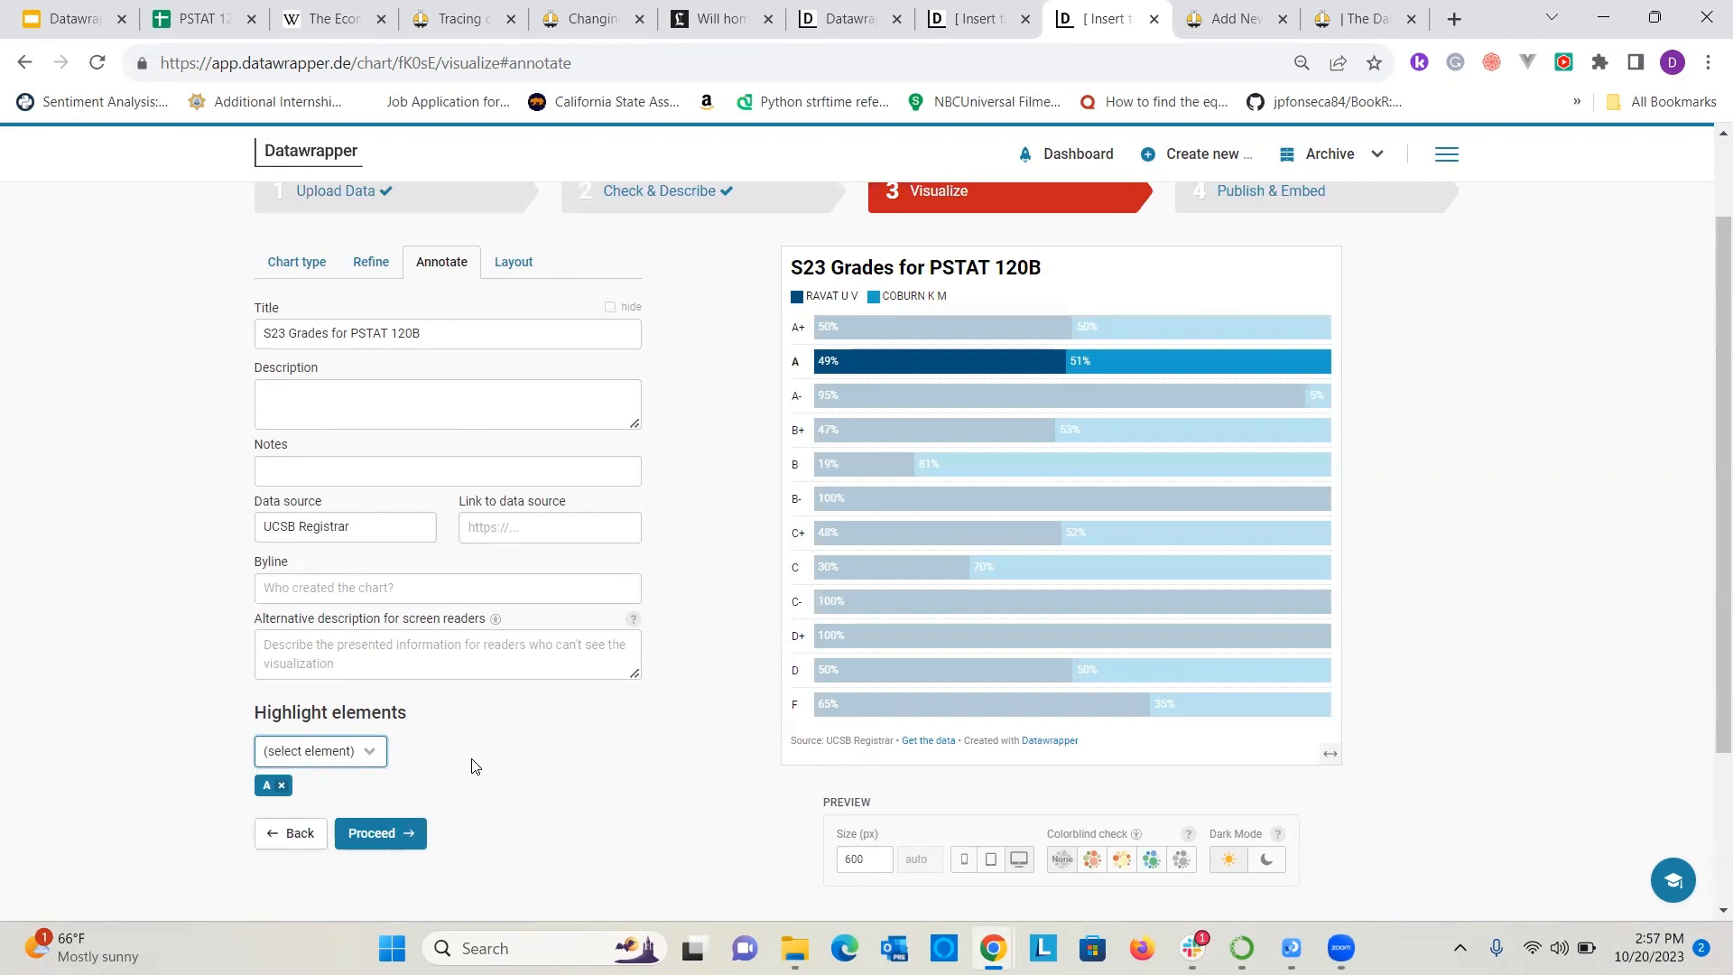
left_click(348, 766)
left_click(291, 566)
left_click(374, 753)
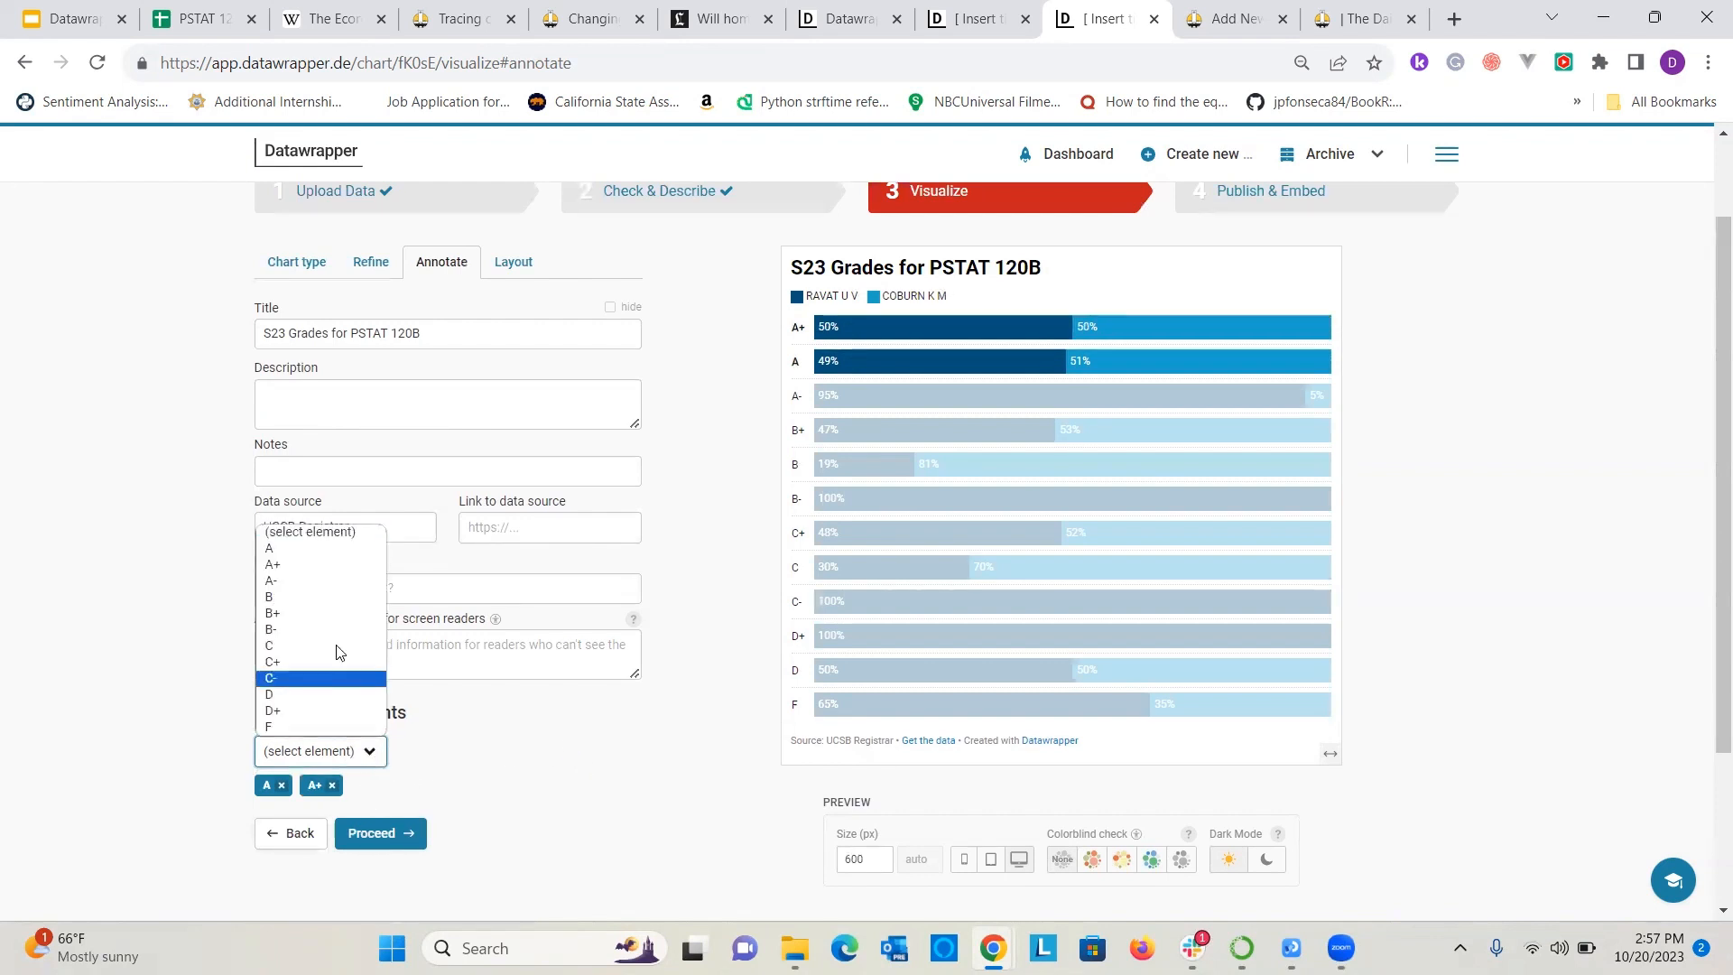
left_click(298, 580)
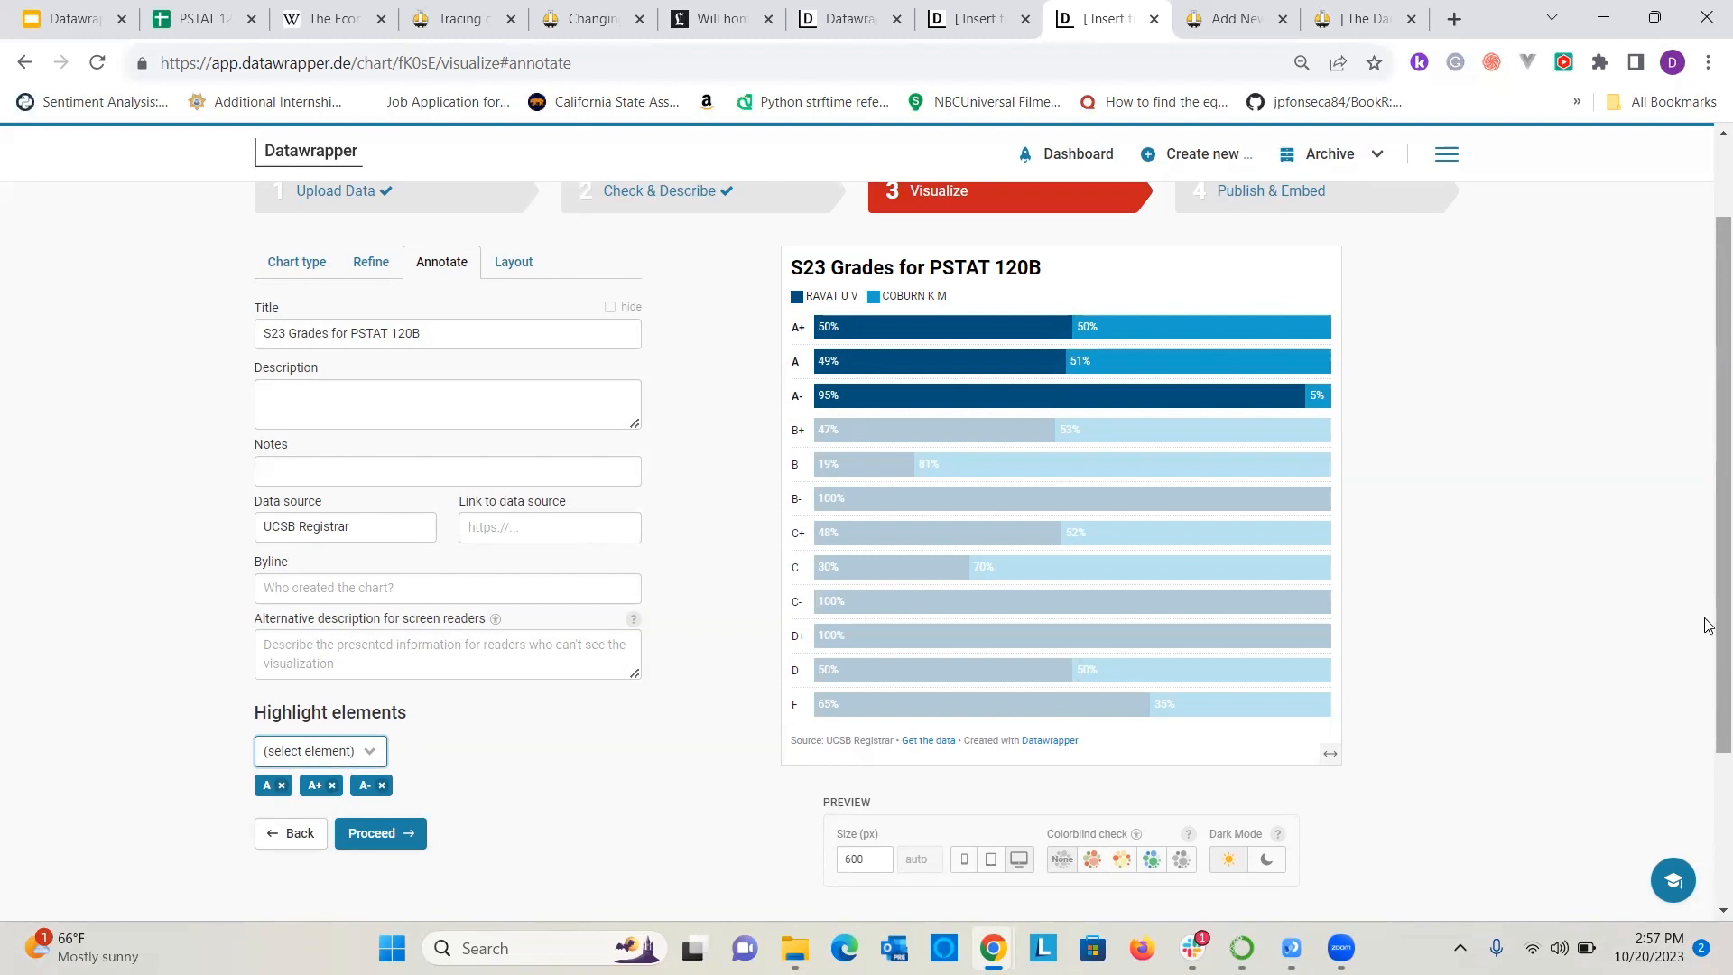
Publish the stacked bar chart and look over the published version with its sharing and embed options.
left_click(1350, 209)
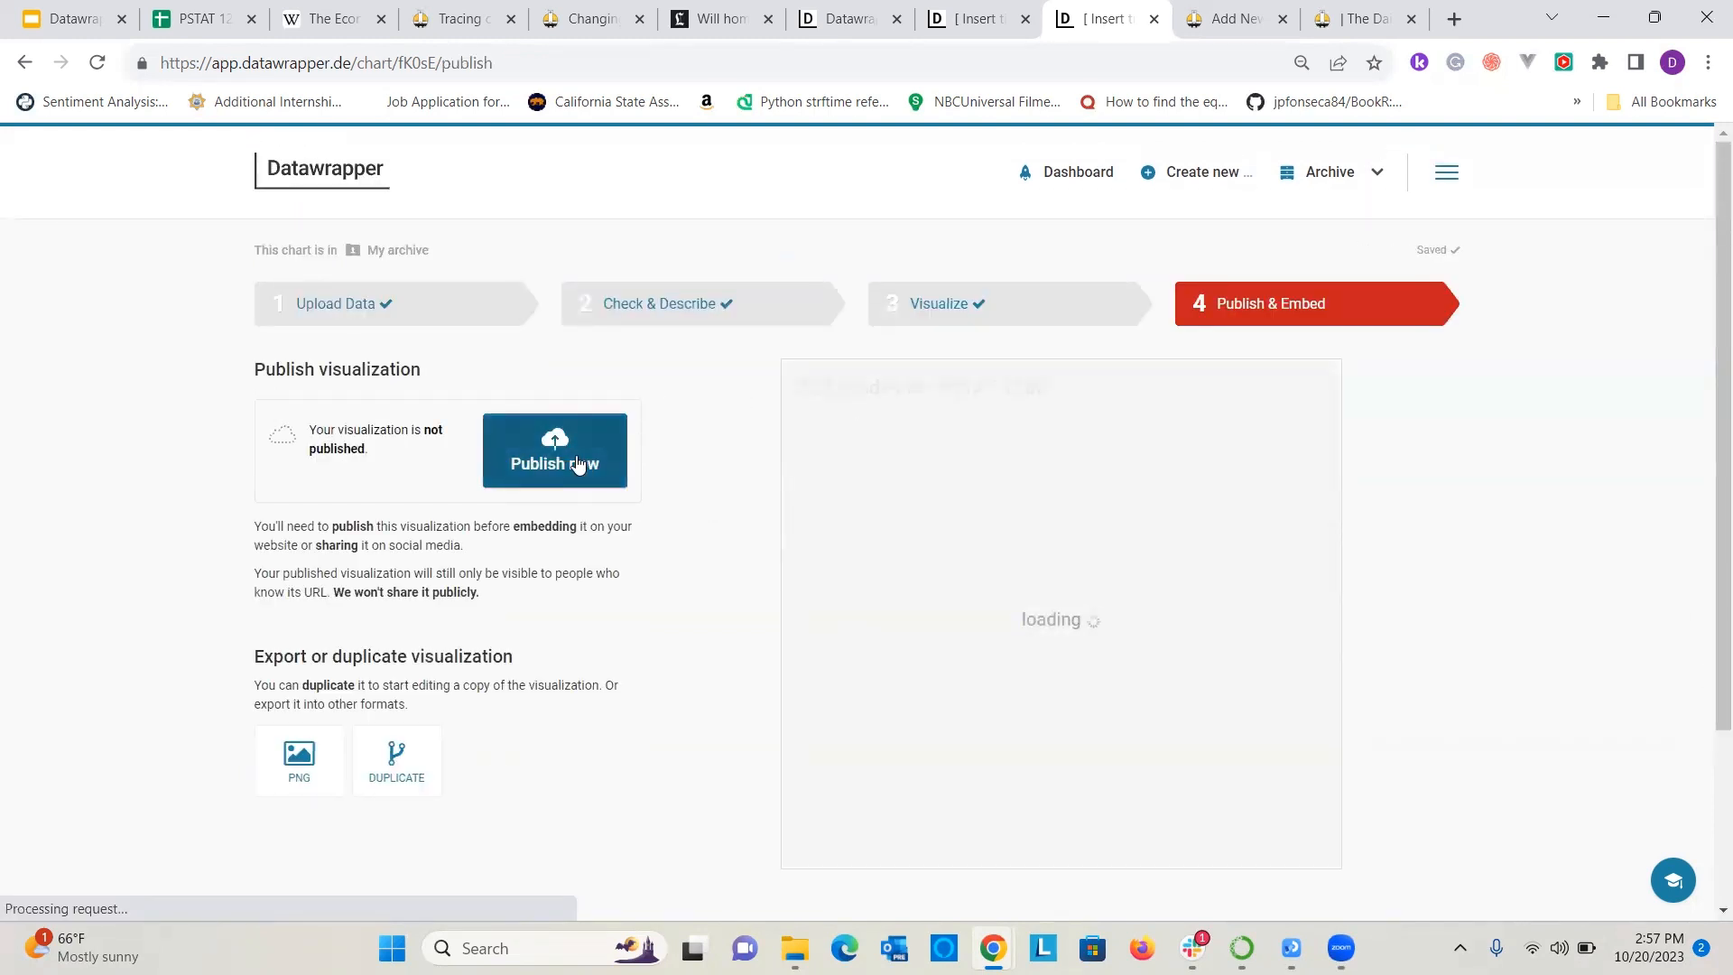
left_click(575, 463)
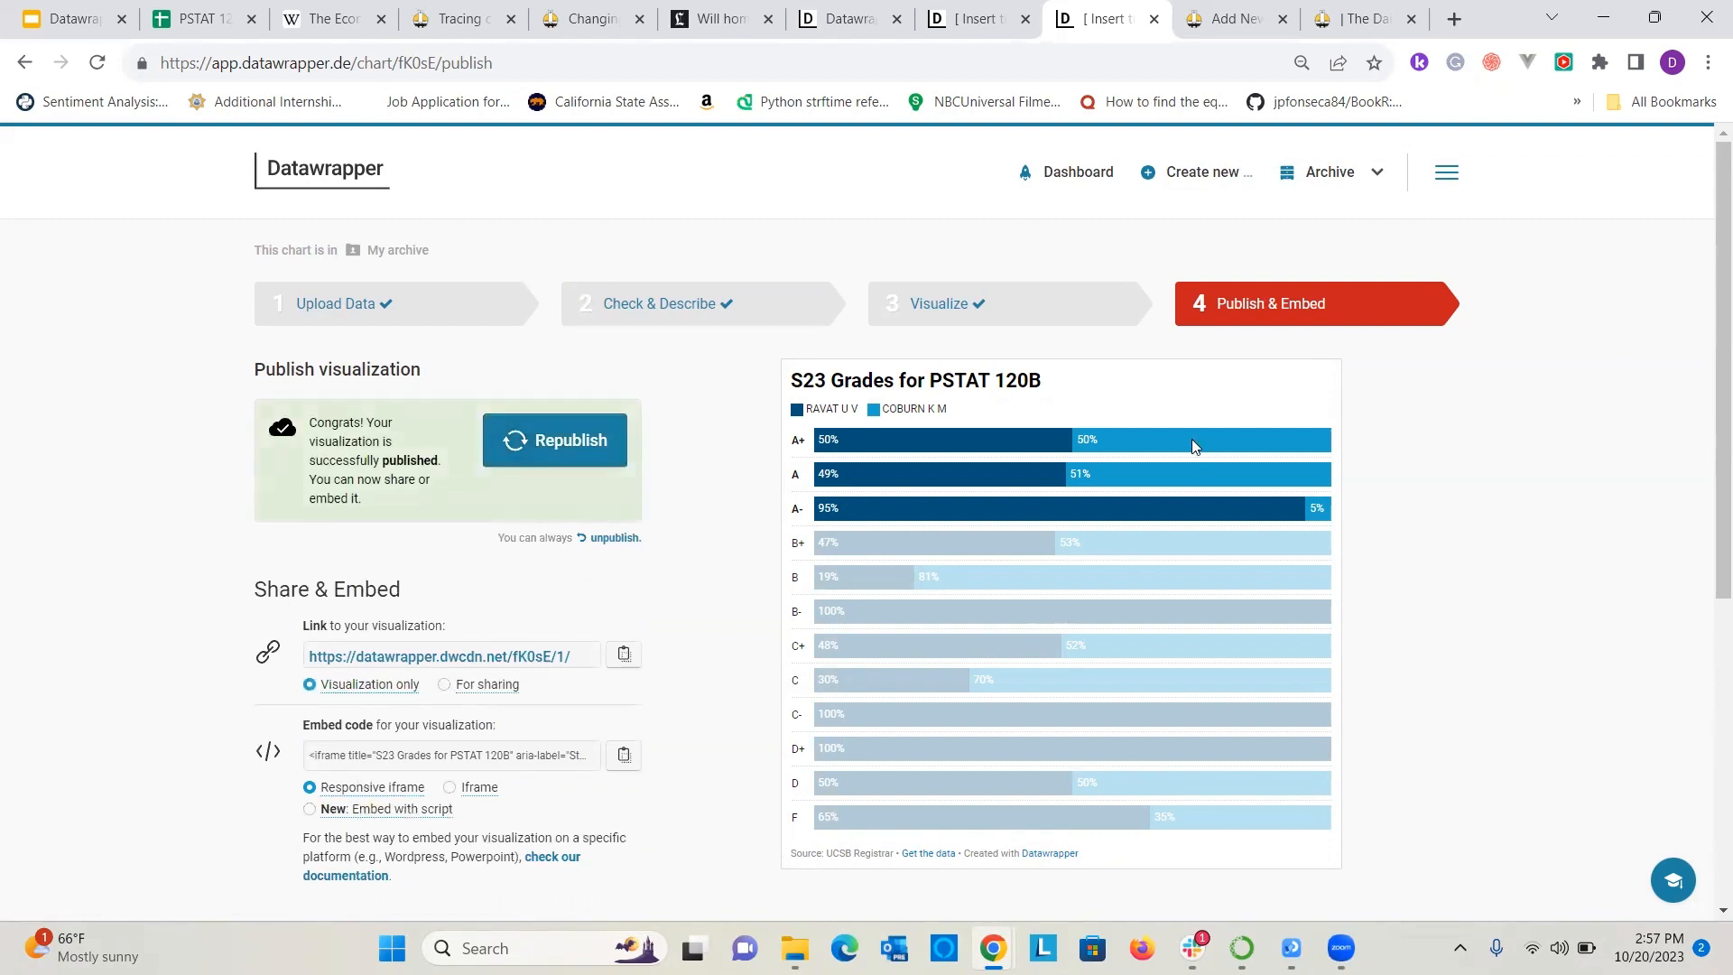
scroll(998, 628, "down", 4)
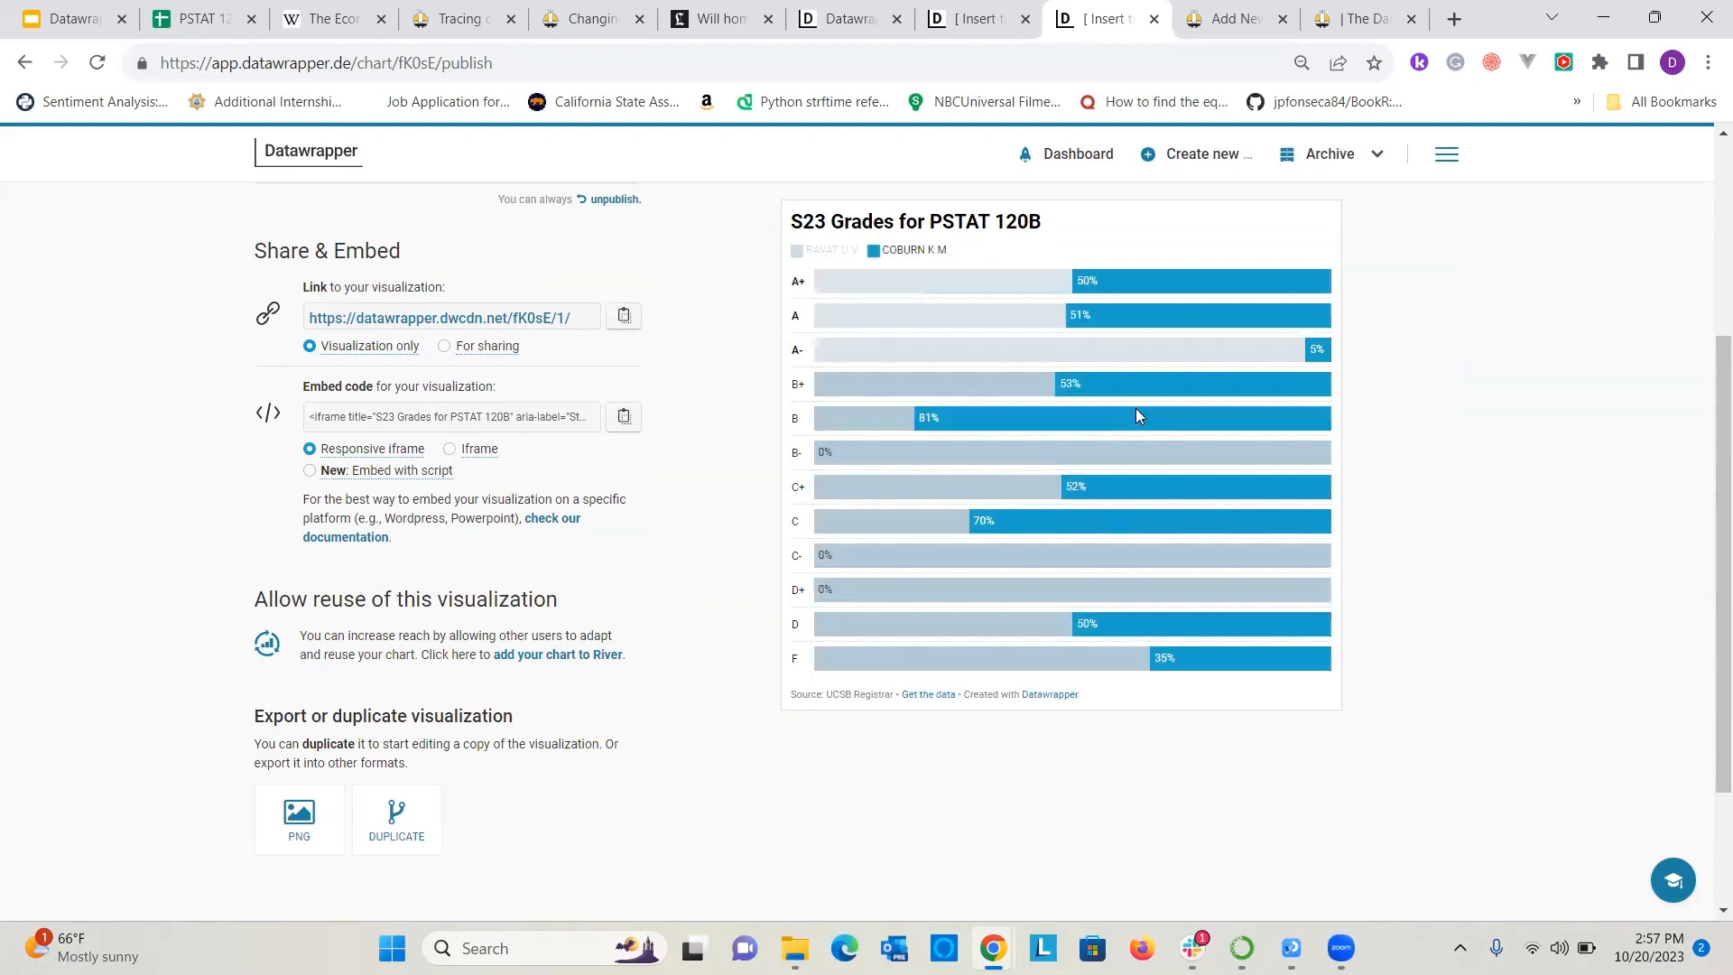
scroll(1447, 387, "up", 4)
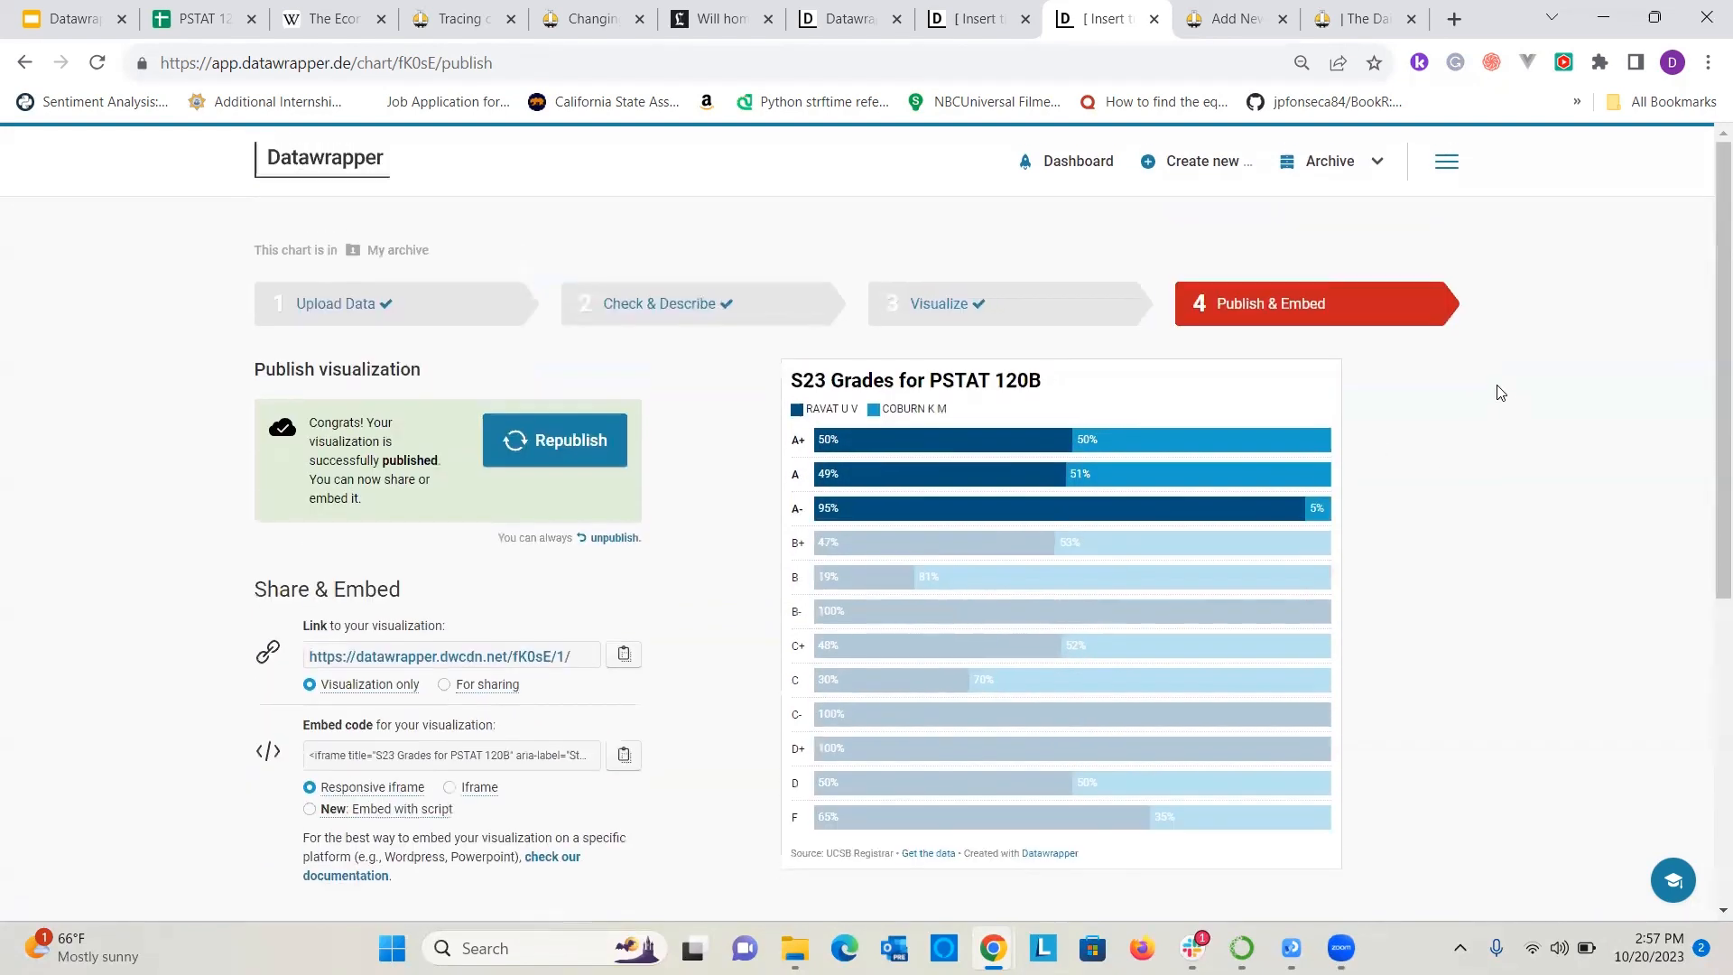
Open the red single-instructor S23 PSTAT 120B bar chart from the archive for editing.
left_click(1372, 174)
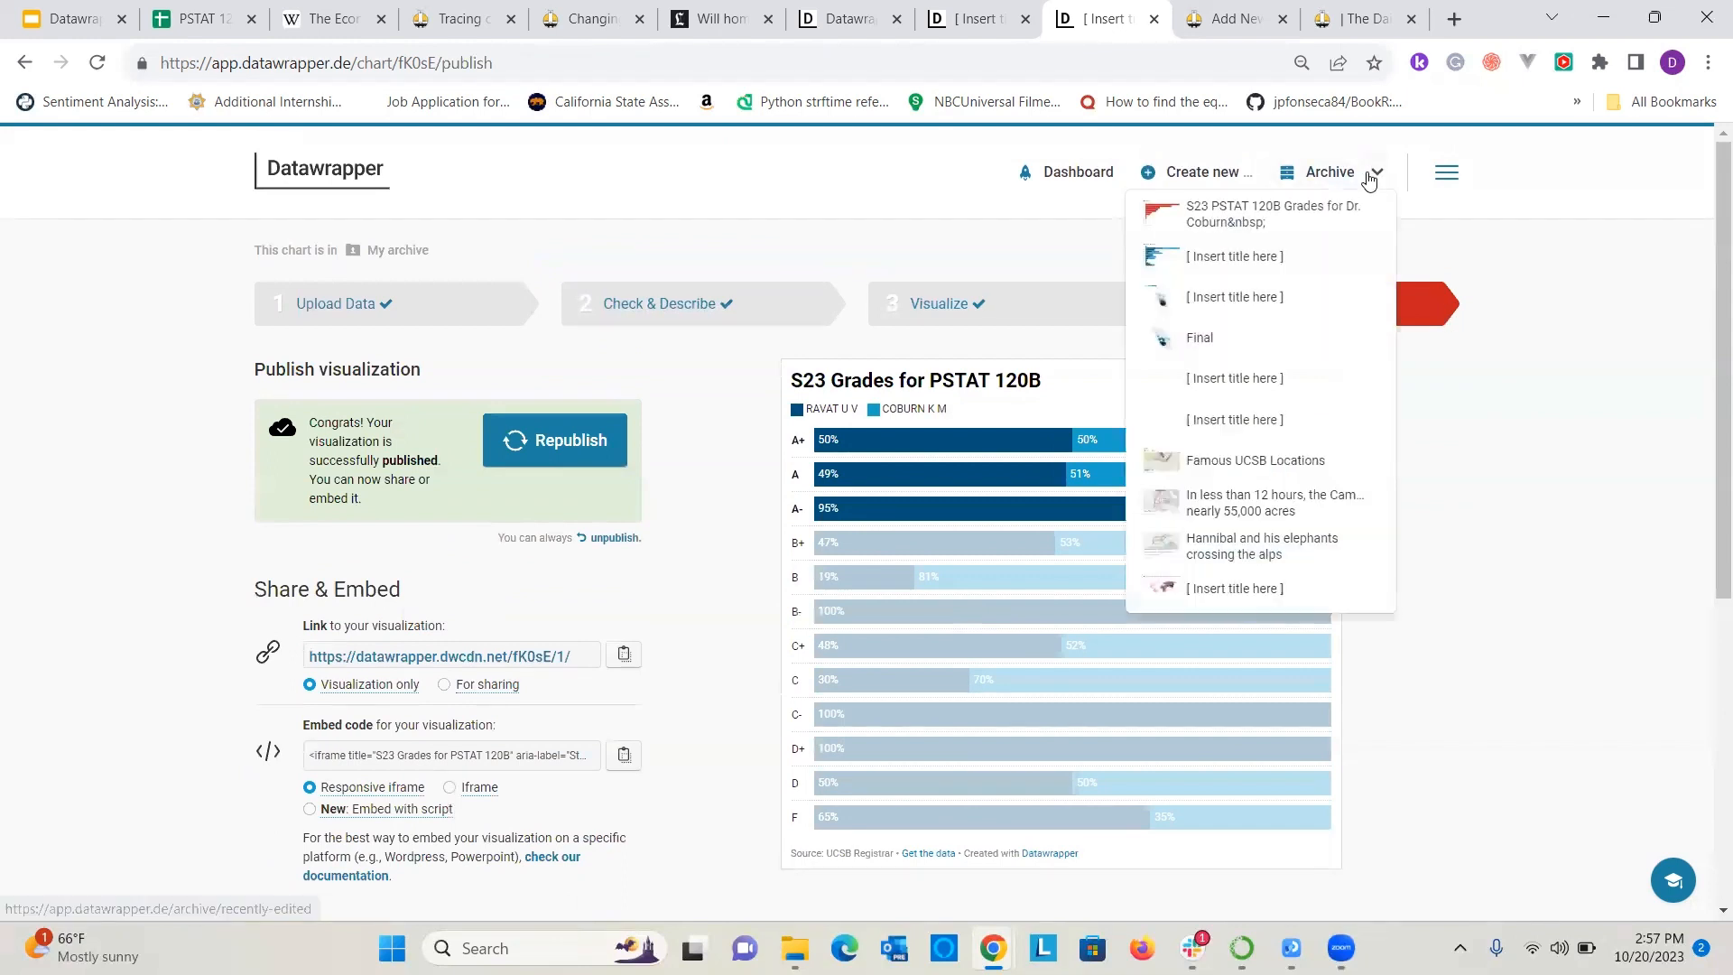
left_click(1288, 177)
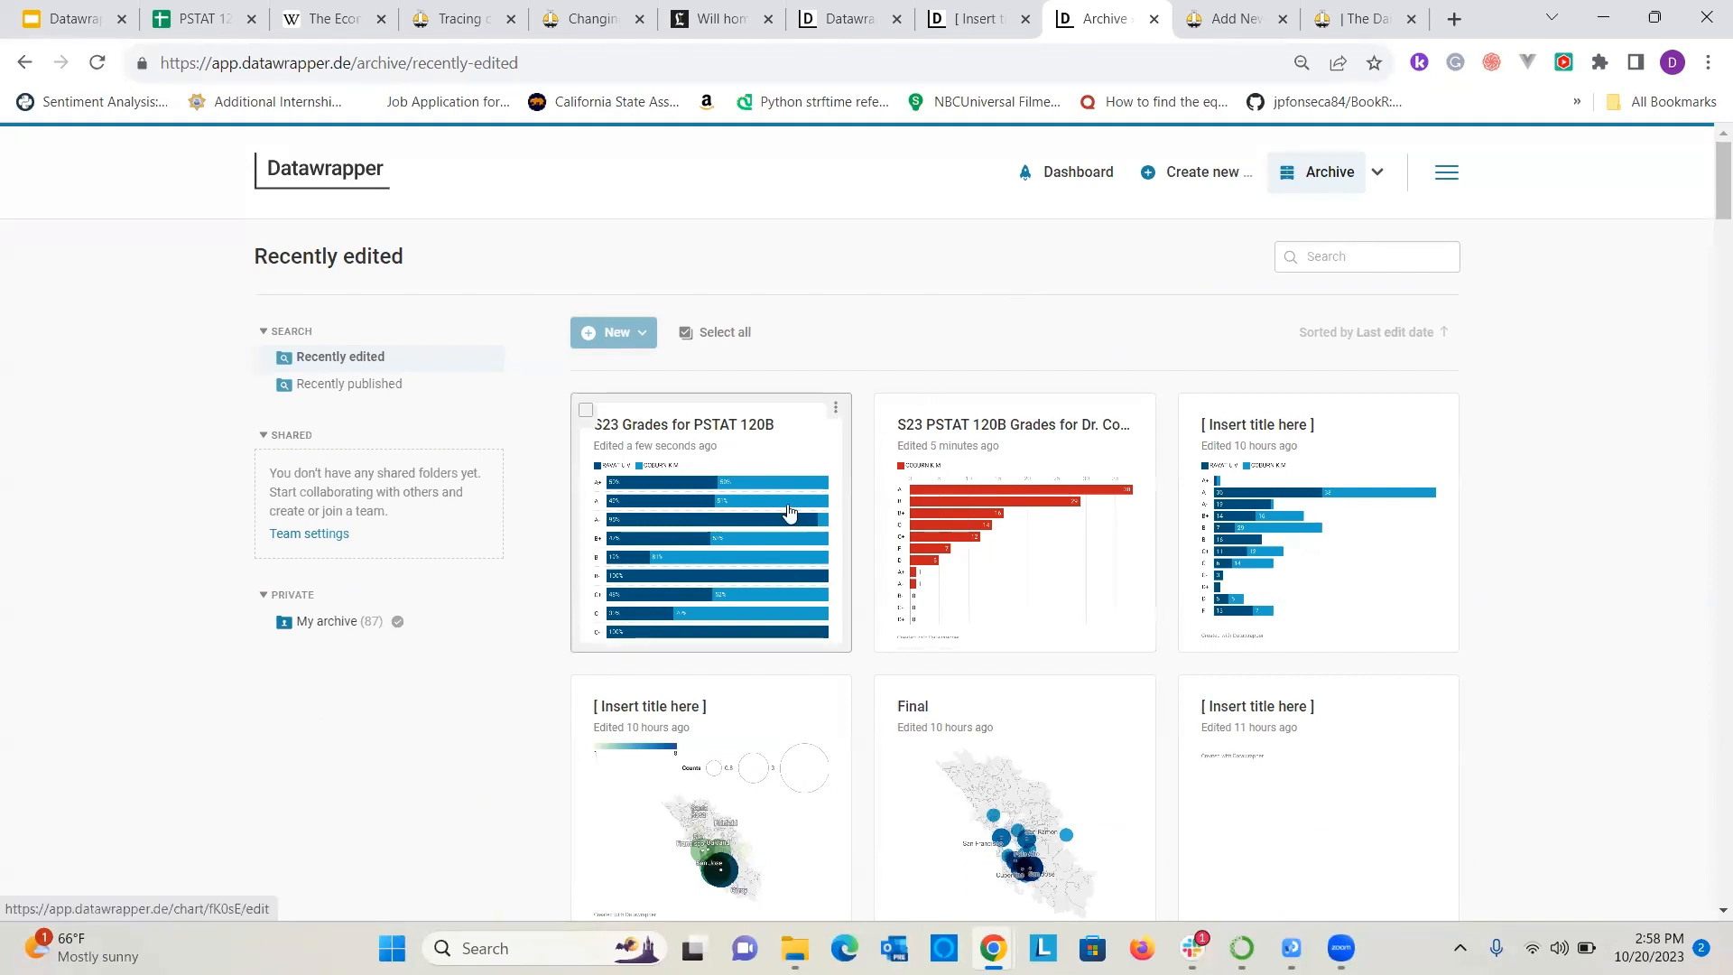
left_click(1046, 524)
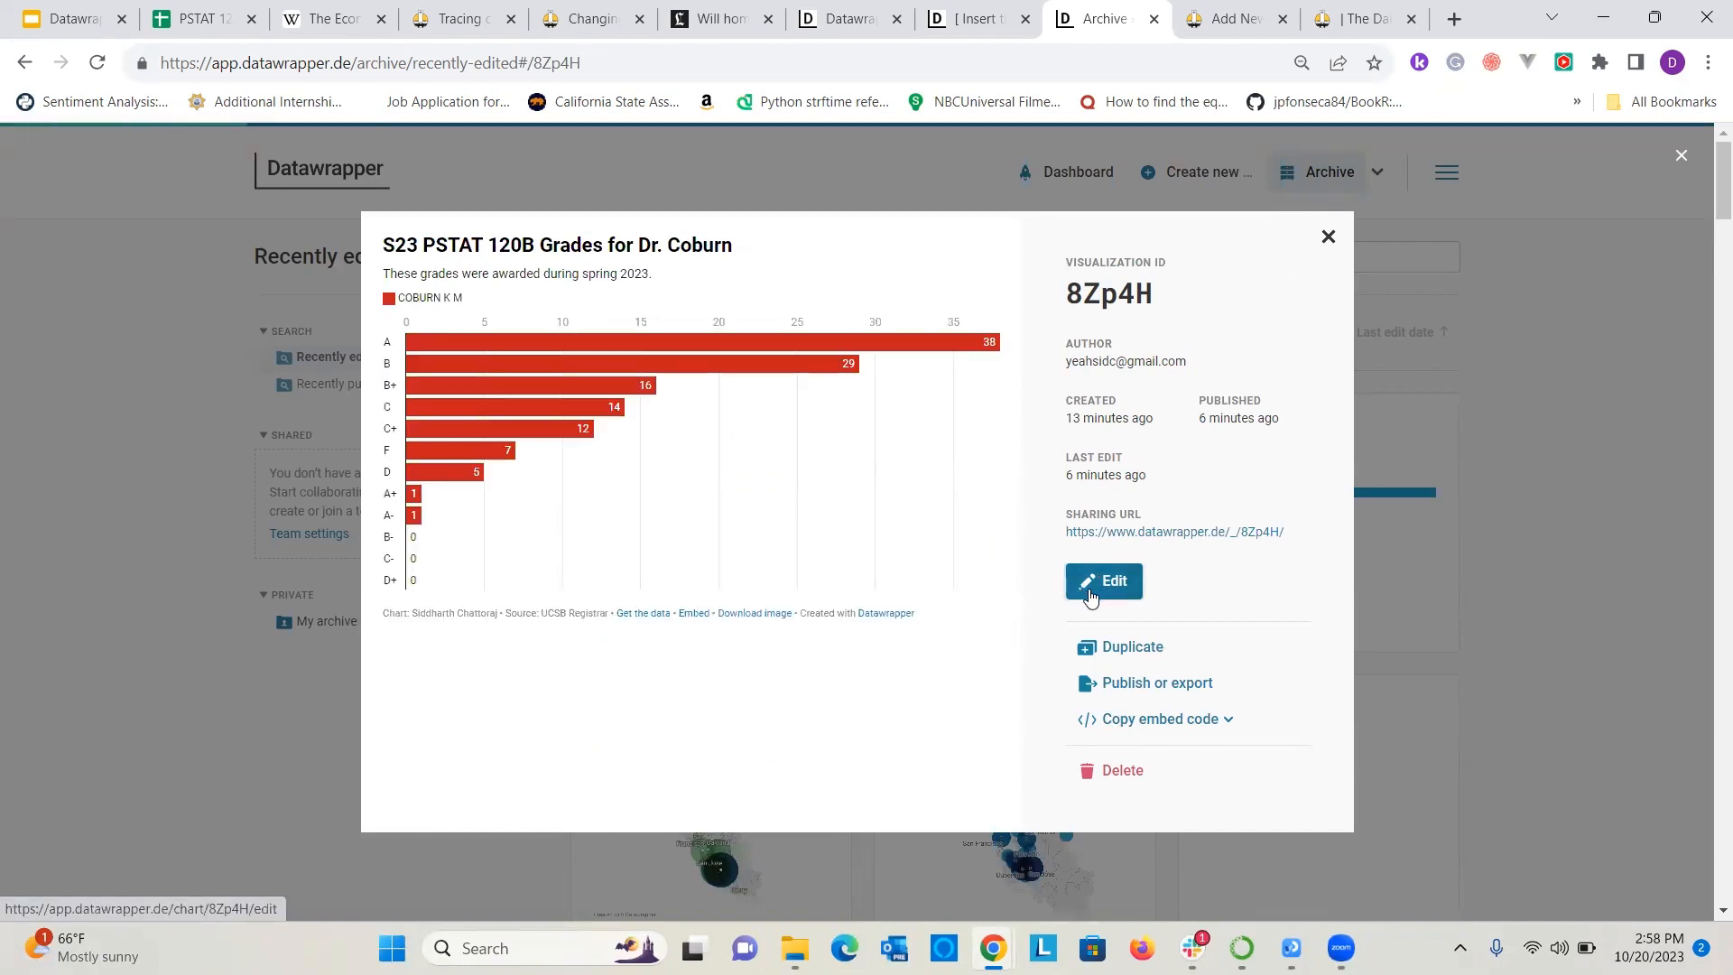
left_click(1091, 594)
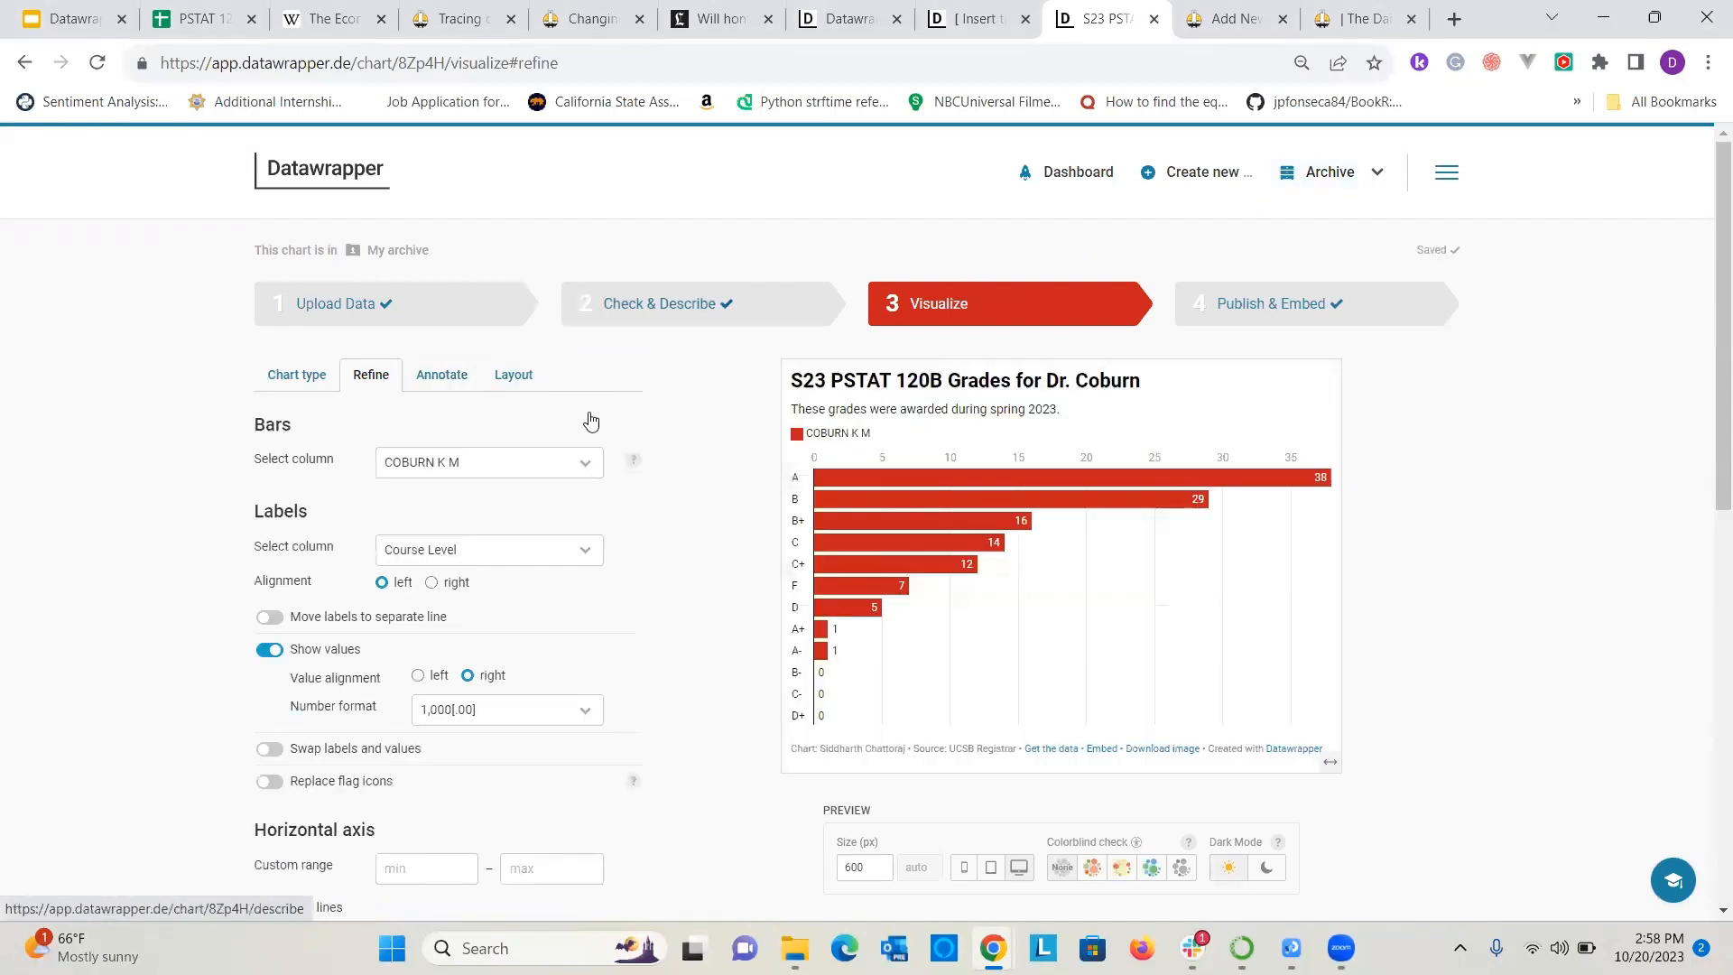
Change the single-instructor grade chart from a bar chart to a Pie Chart.
left_click(290, 374)
scroll(373, 578, "down", 1)
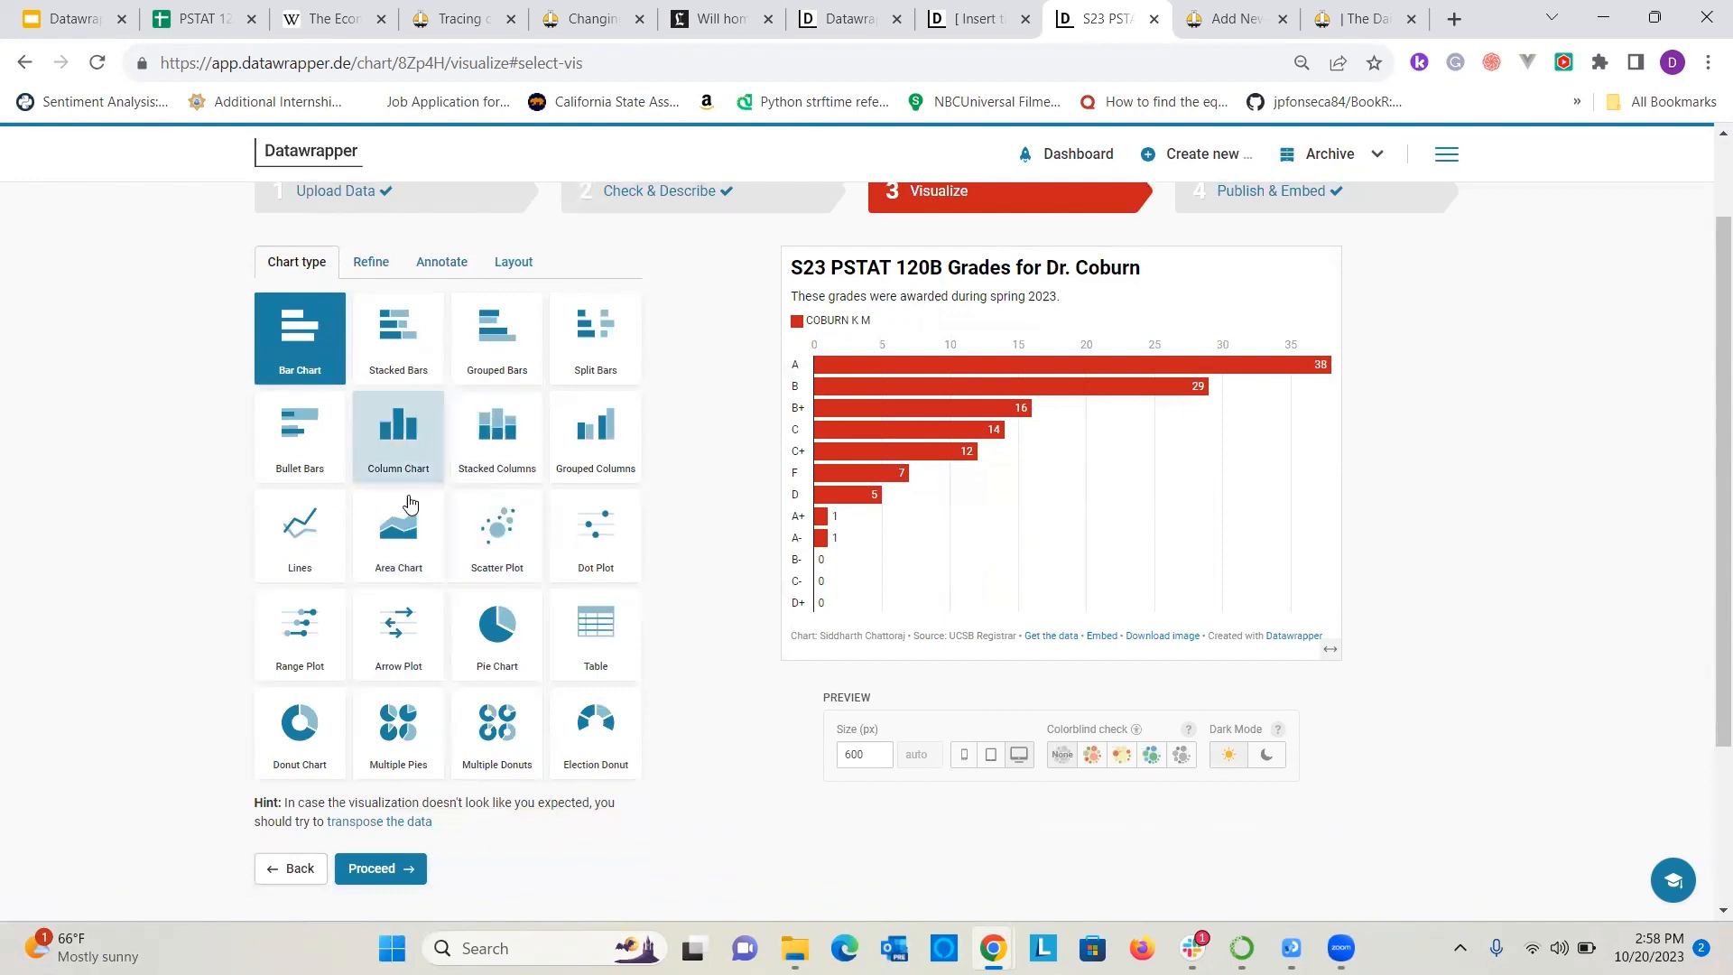
left_click(522, 637)
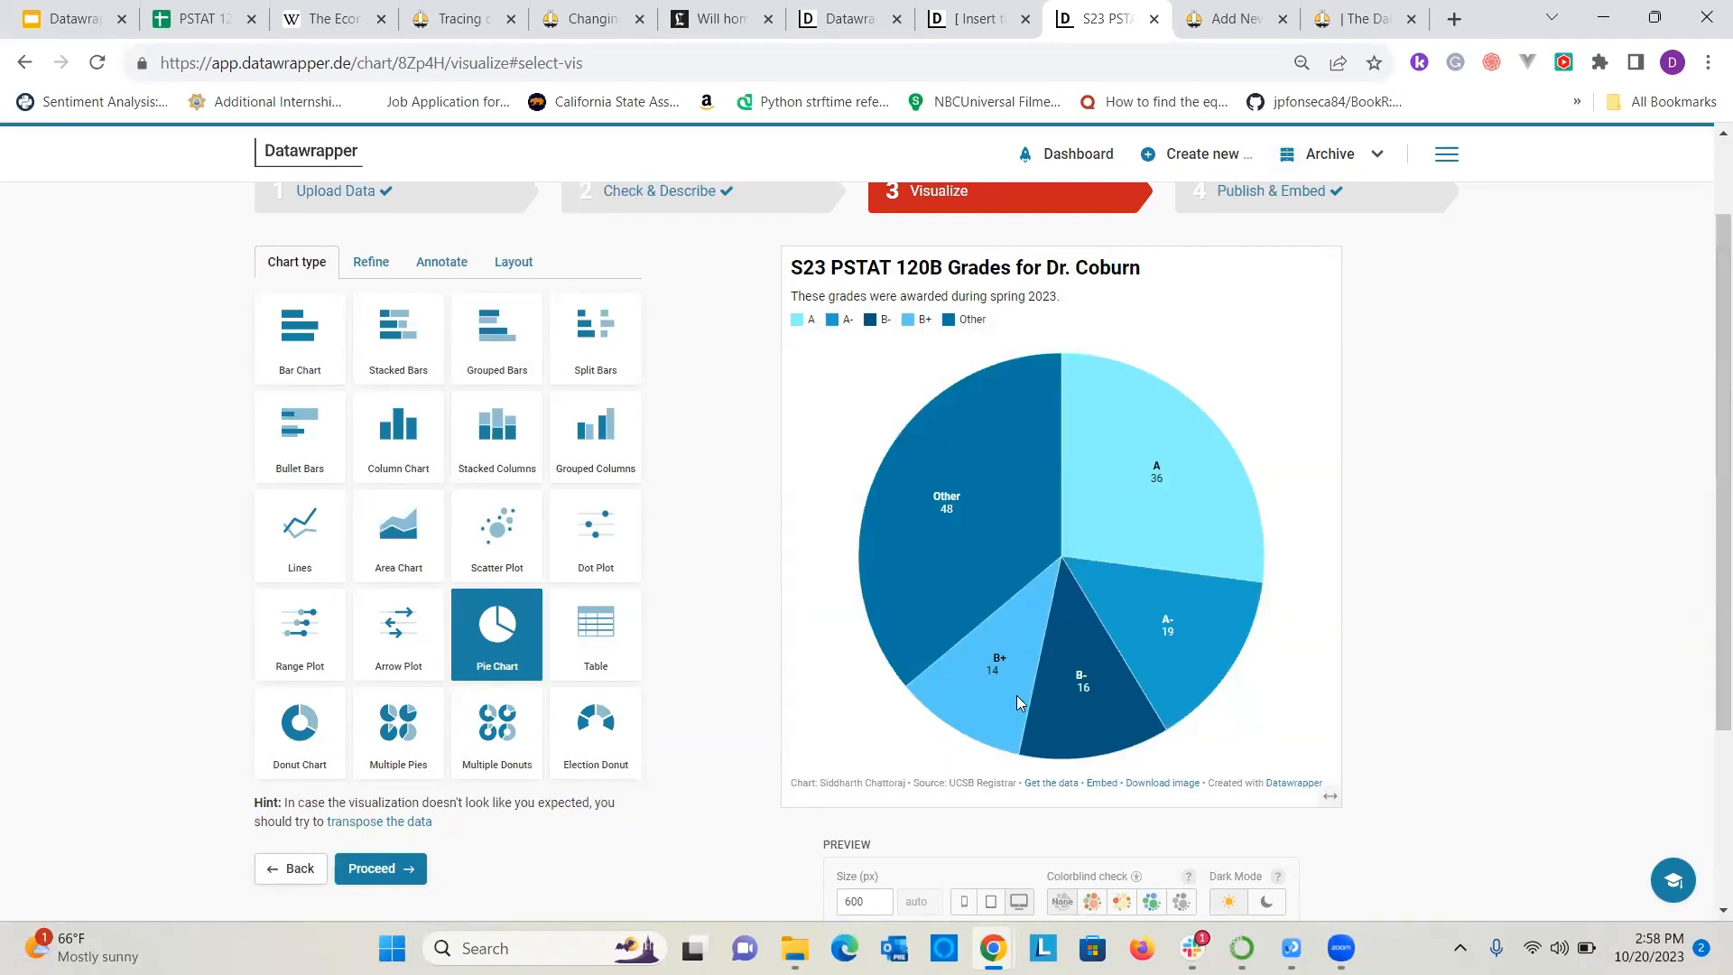
Look through the pie chart's refine and annotation options and set its maximum number of slices to 12.
left_click(360, 268)
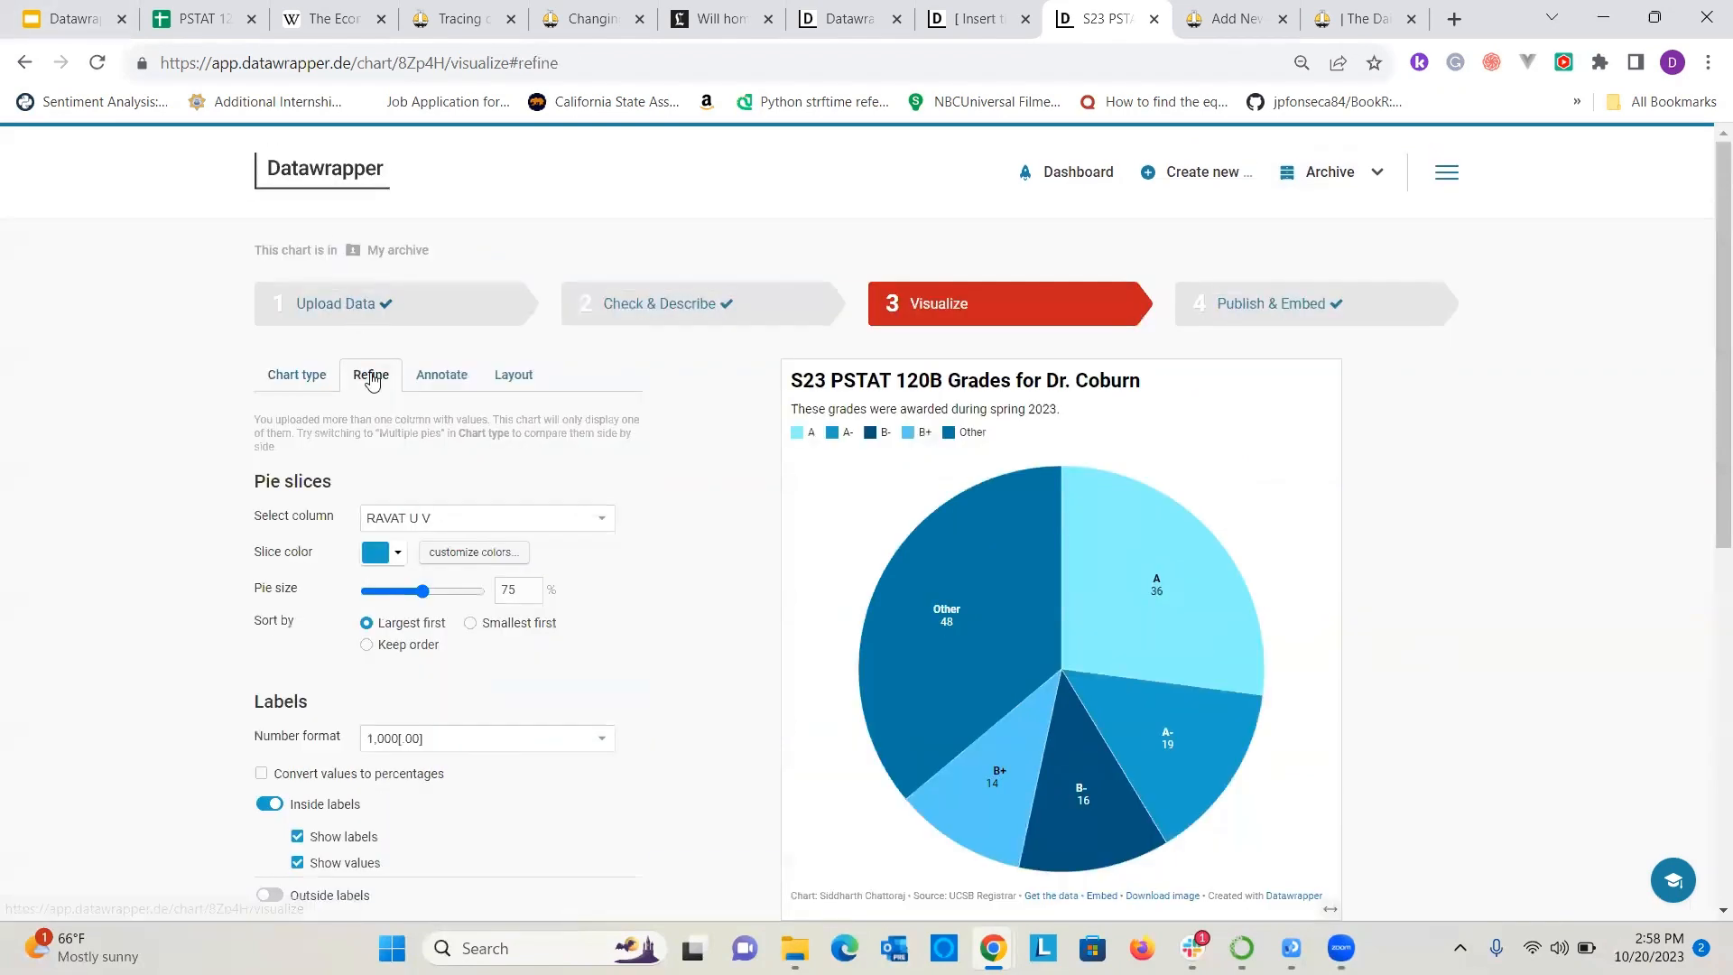
scroll(386, 542, "down", 6)
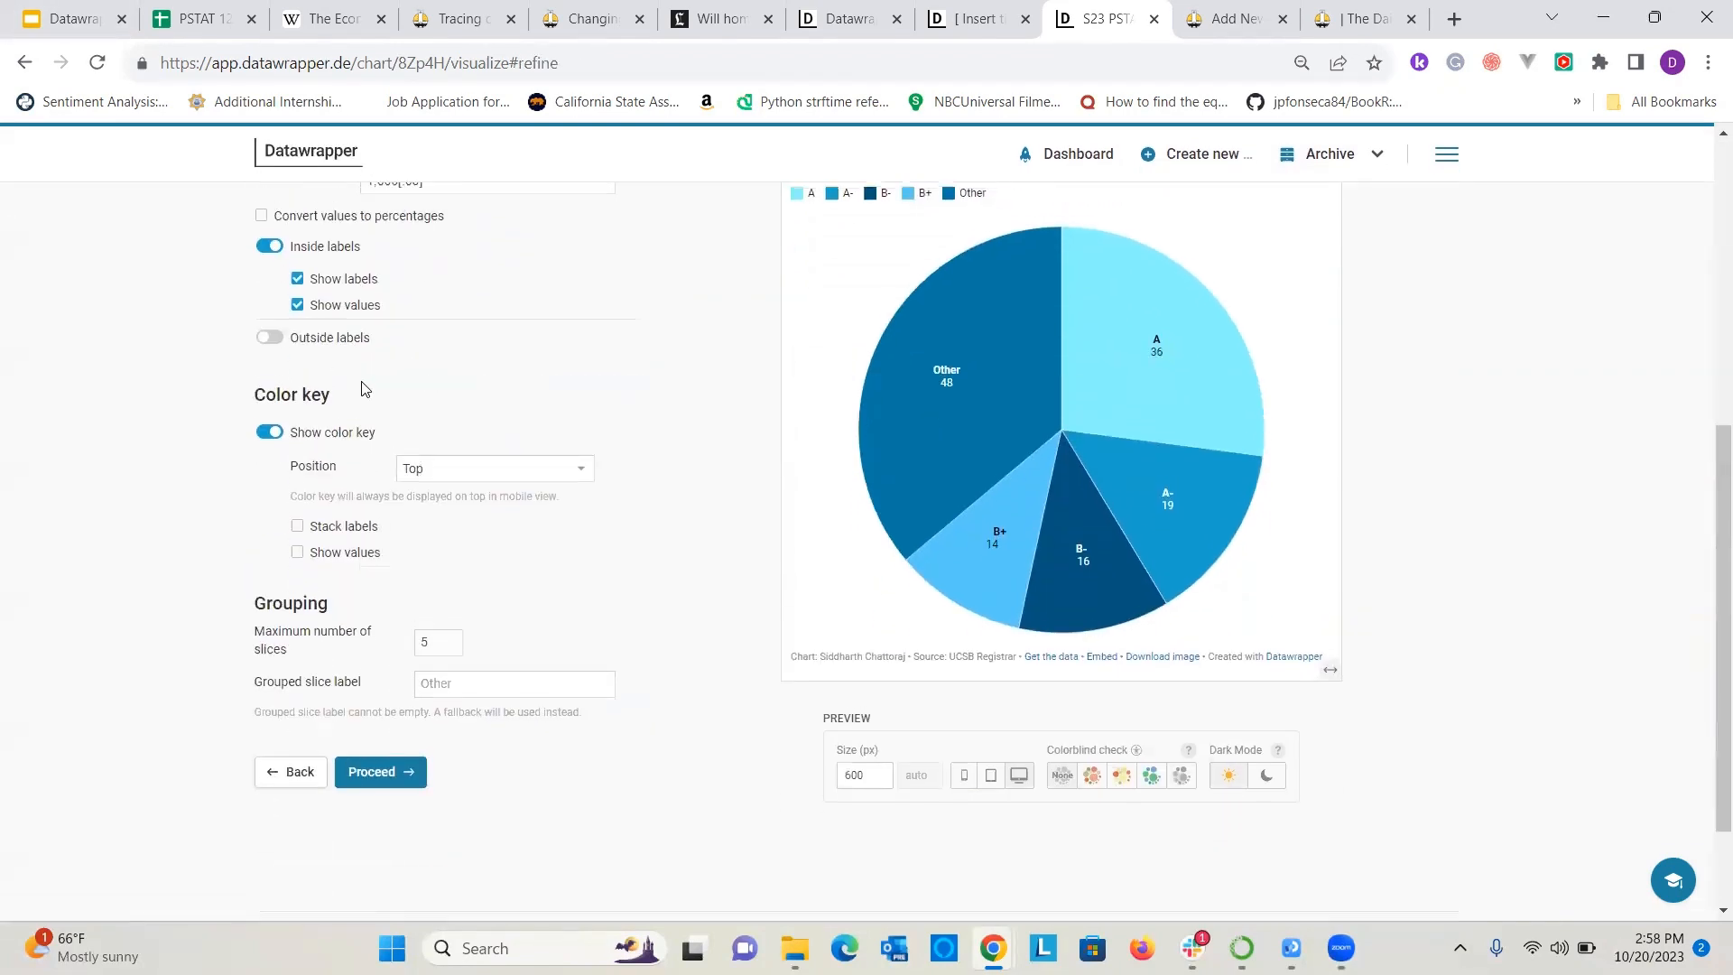
scroll(366, 390, "up", 6)
left_click(431, 269)
scroll(403, 398, "down", 2)
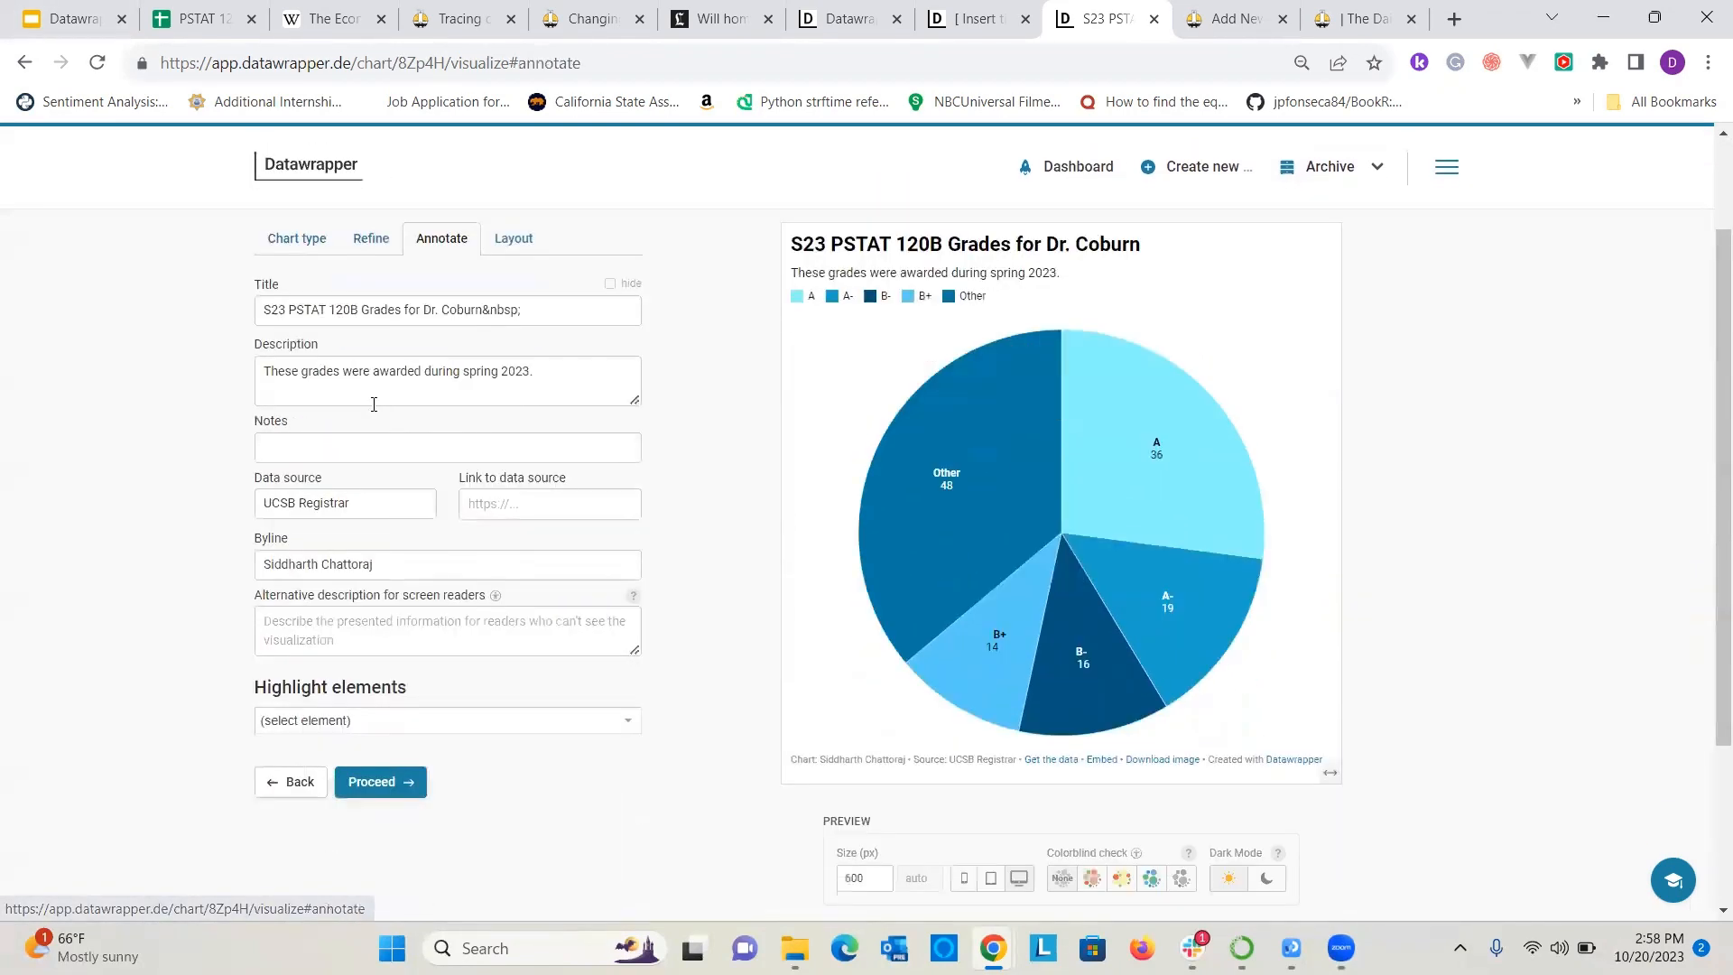
scroll(371, 402, "up", 2)
left_click(371, 373)
scroll(352, 466, "down", 2)
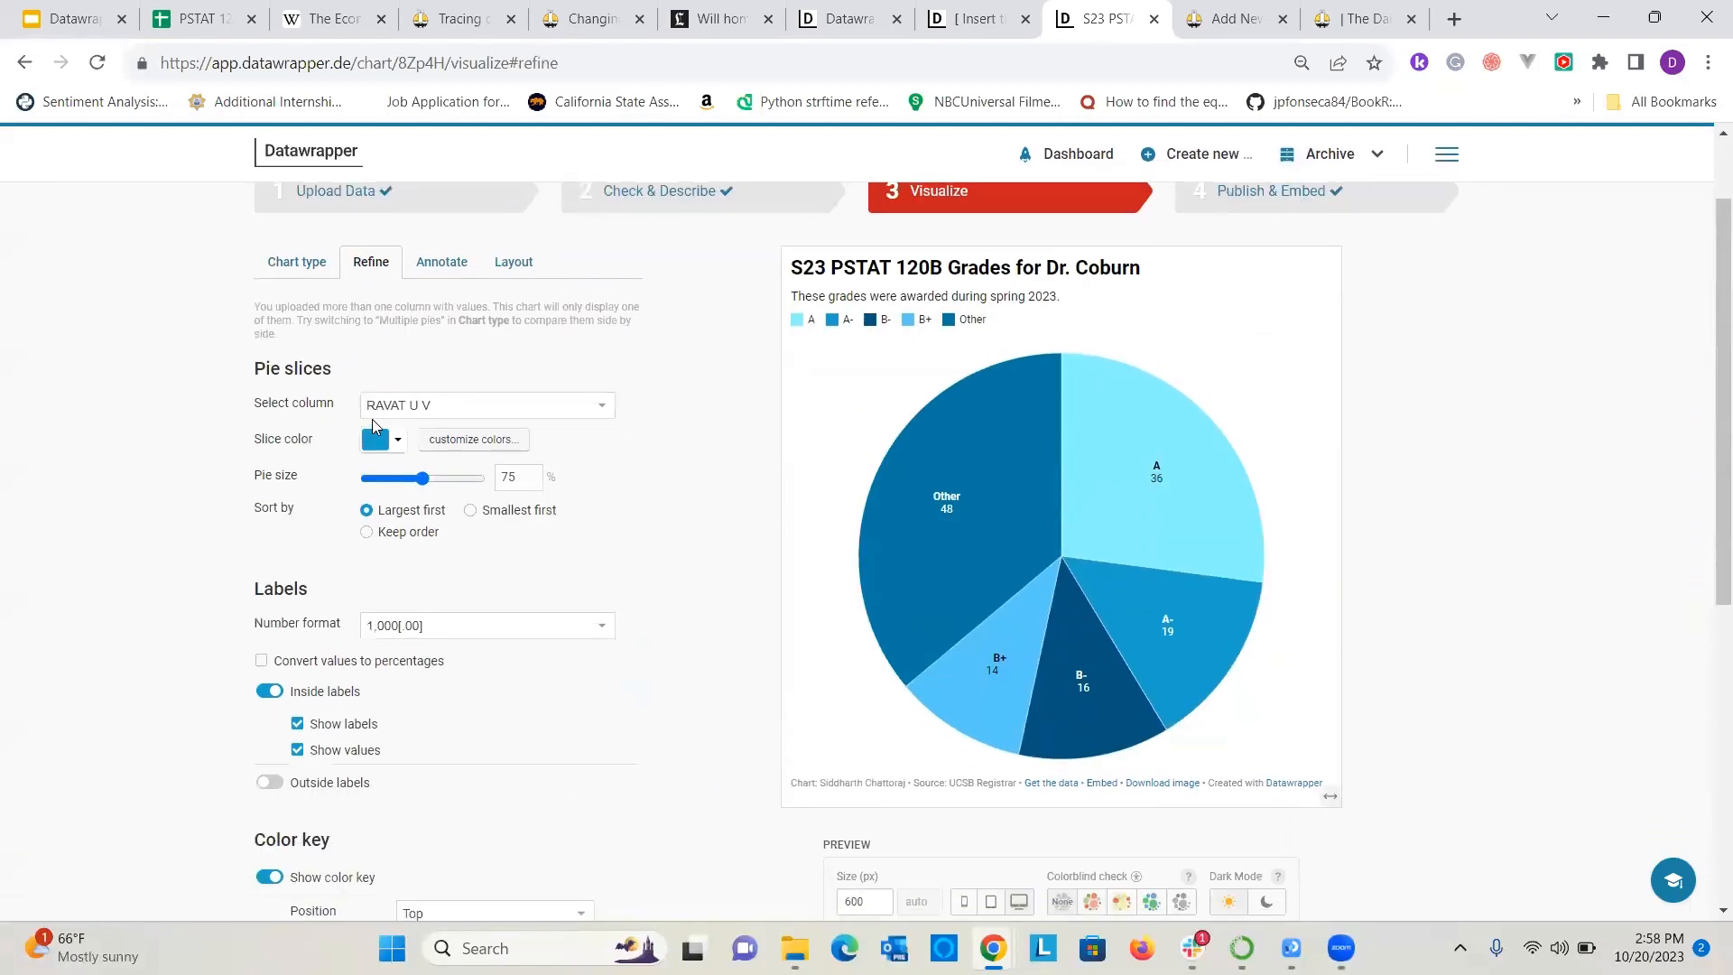
scroll(334, 541, "down", 4)
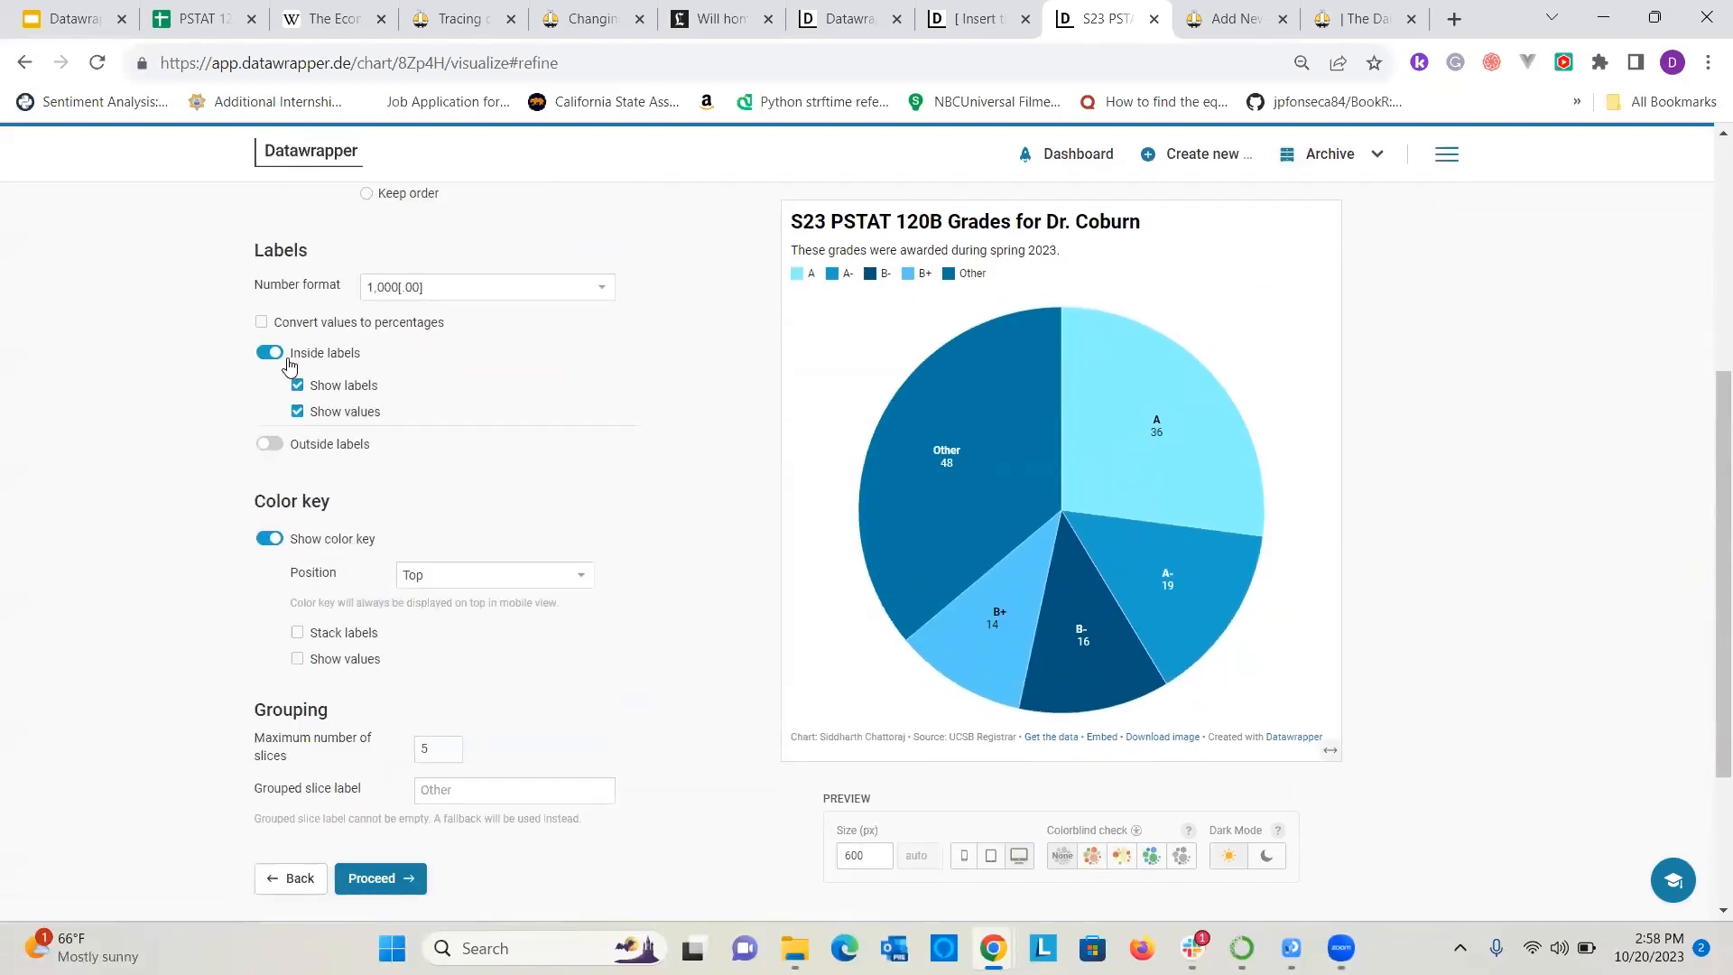
scroll(338, 537, "down", 3)
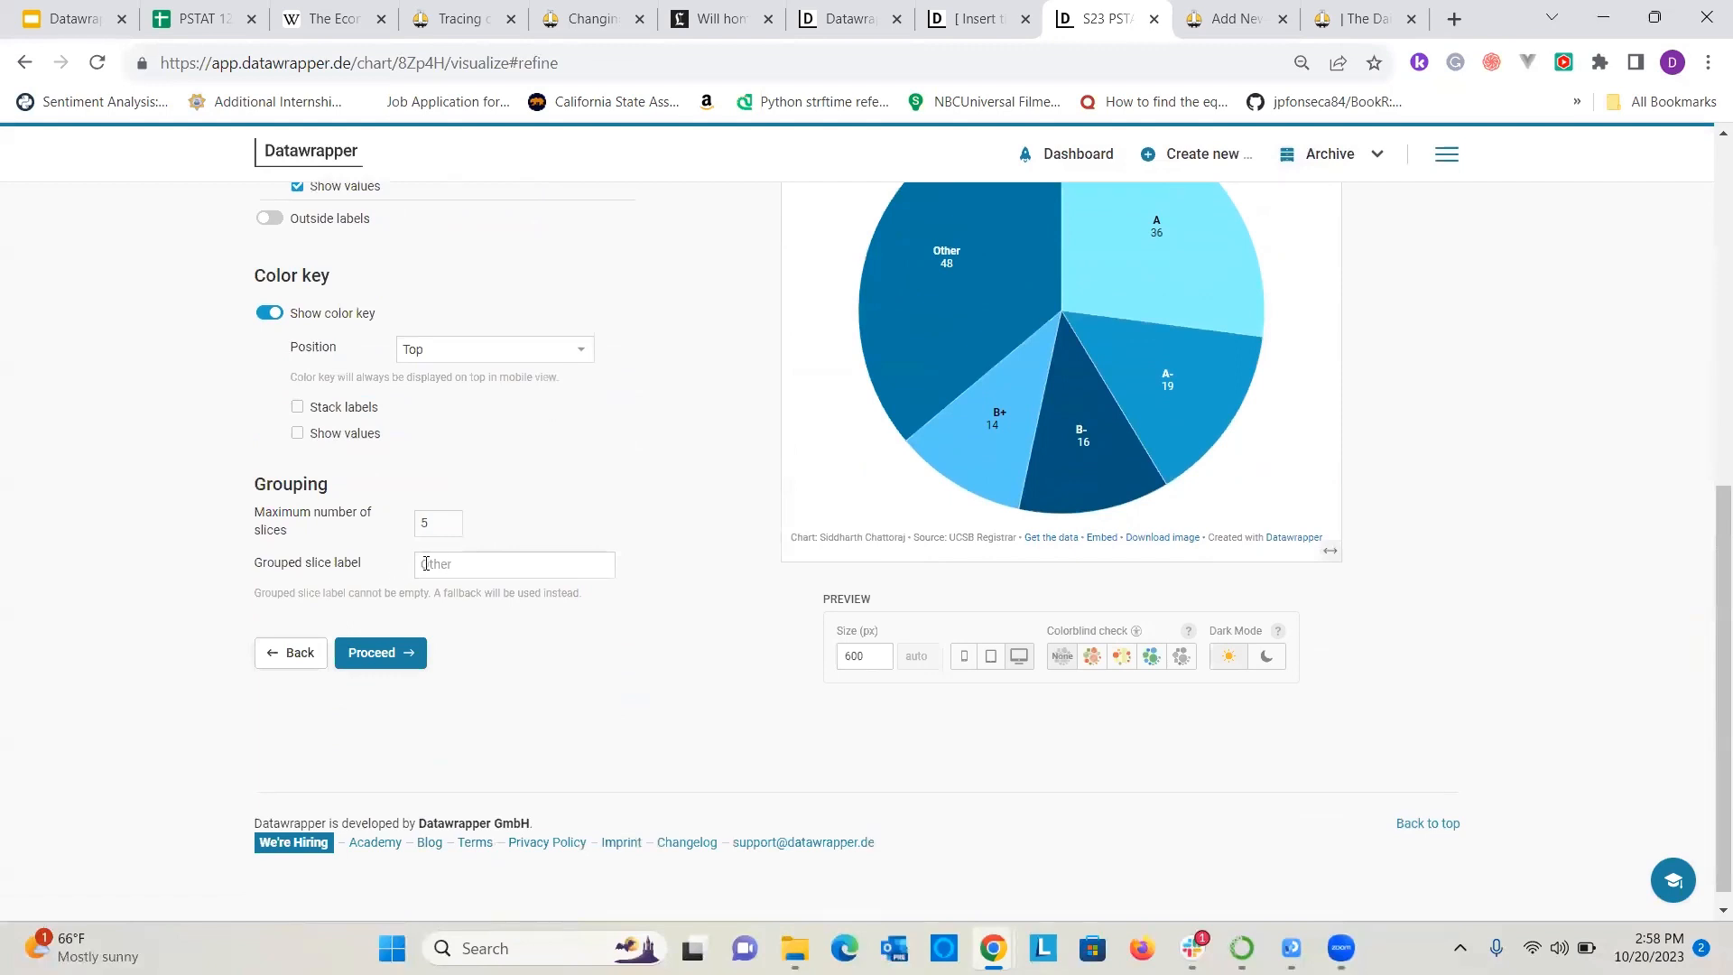
left_click(428, 564)
left_click(451, 521)
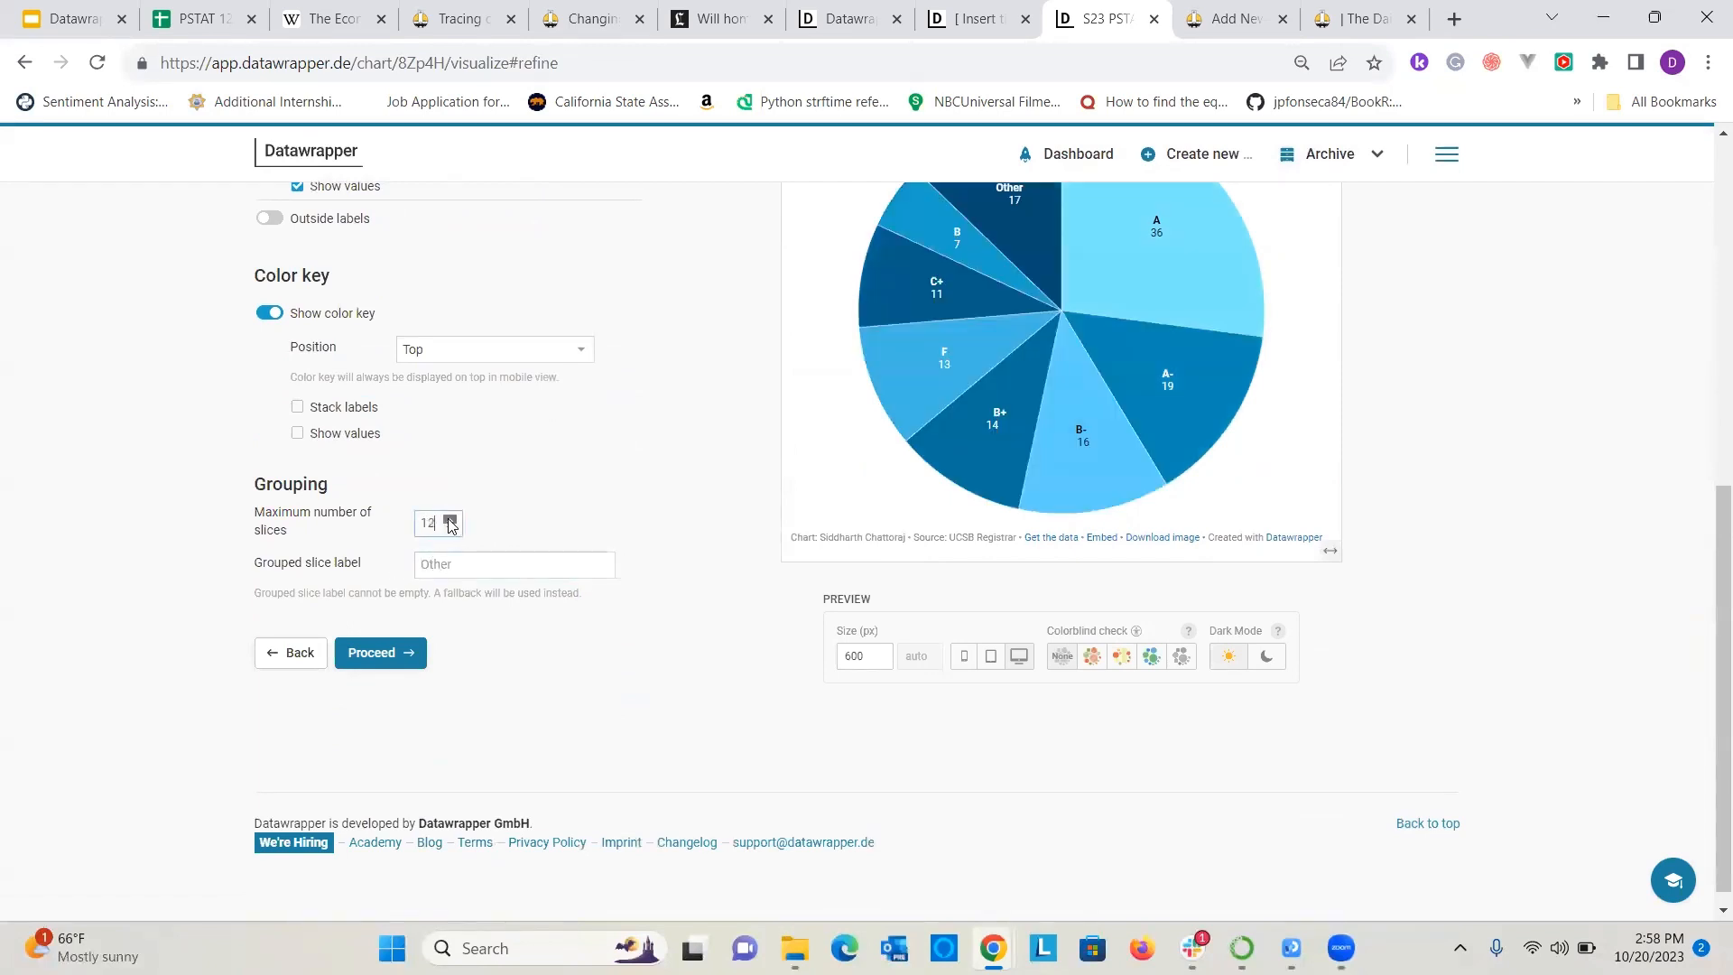
scroll(534, 556, "up", 1)
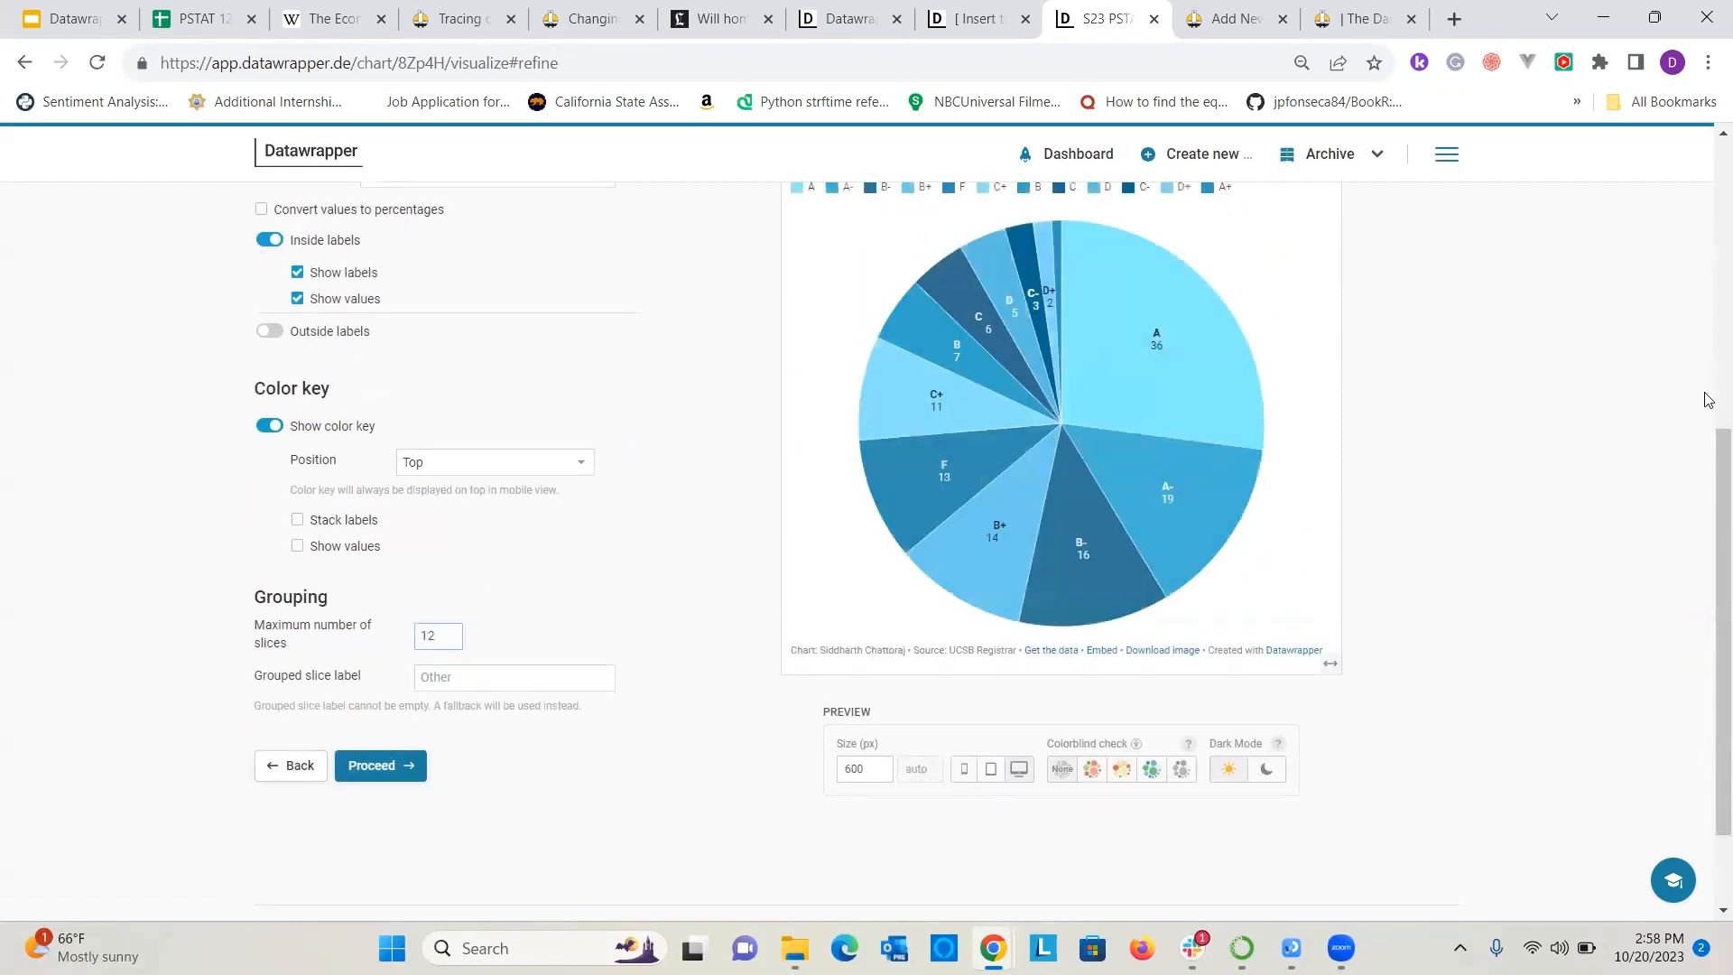
scroll(1695, 483, "up", 2)
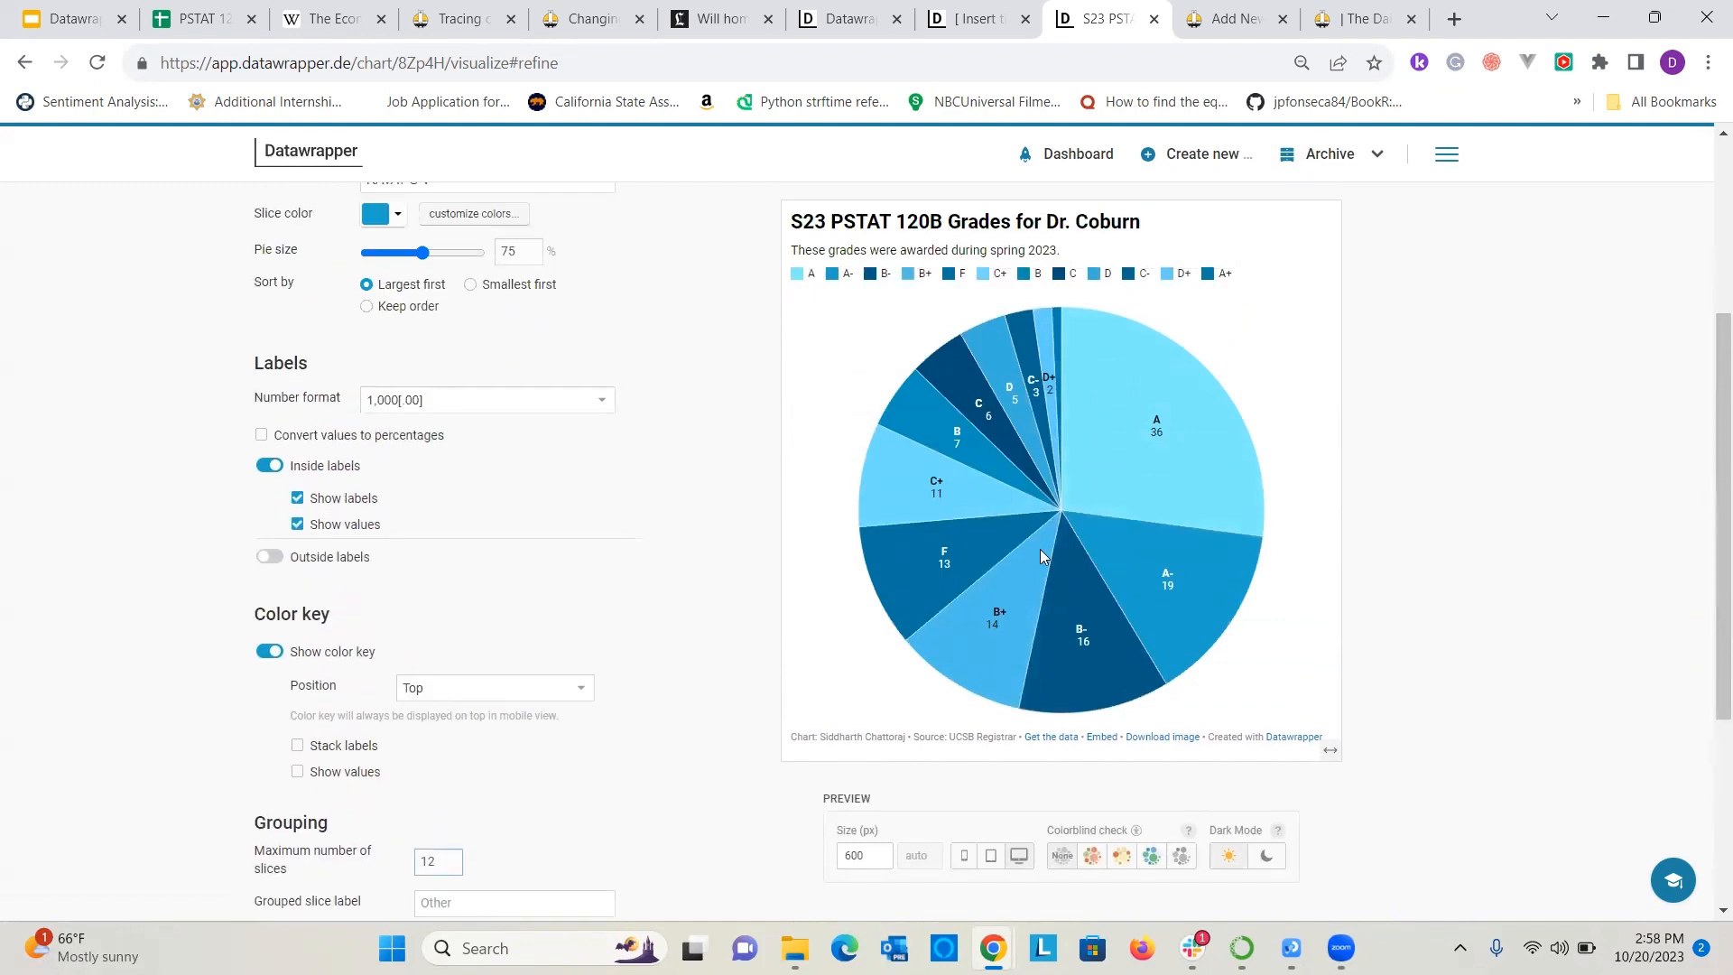
scroll(289, 536, "up", 2)
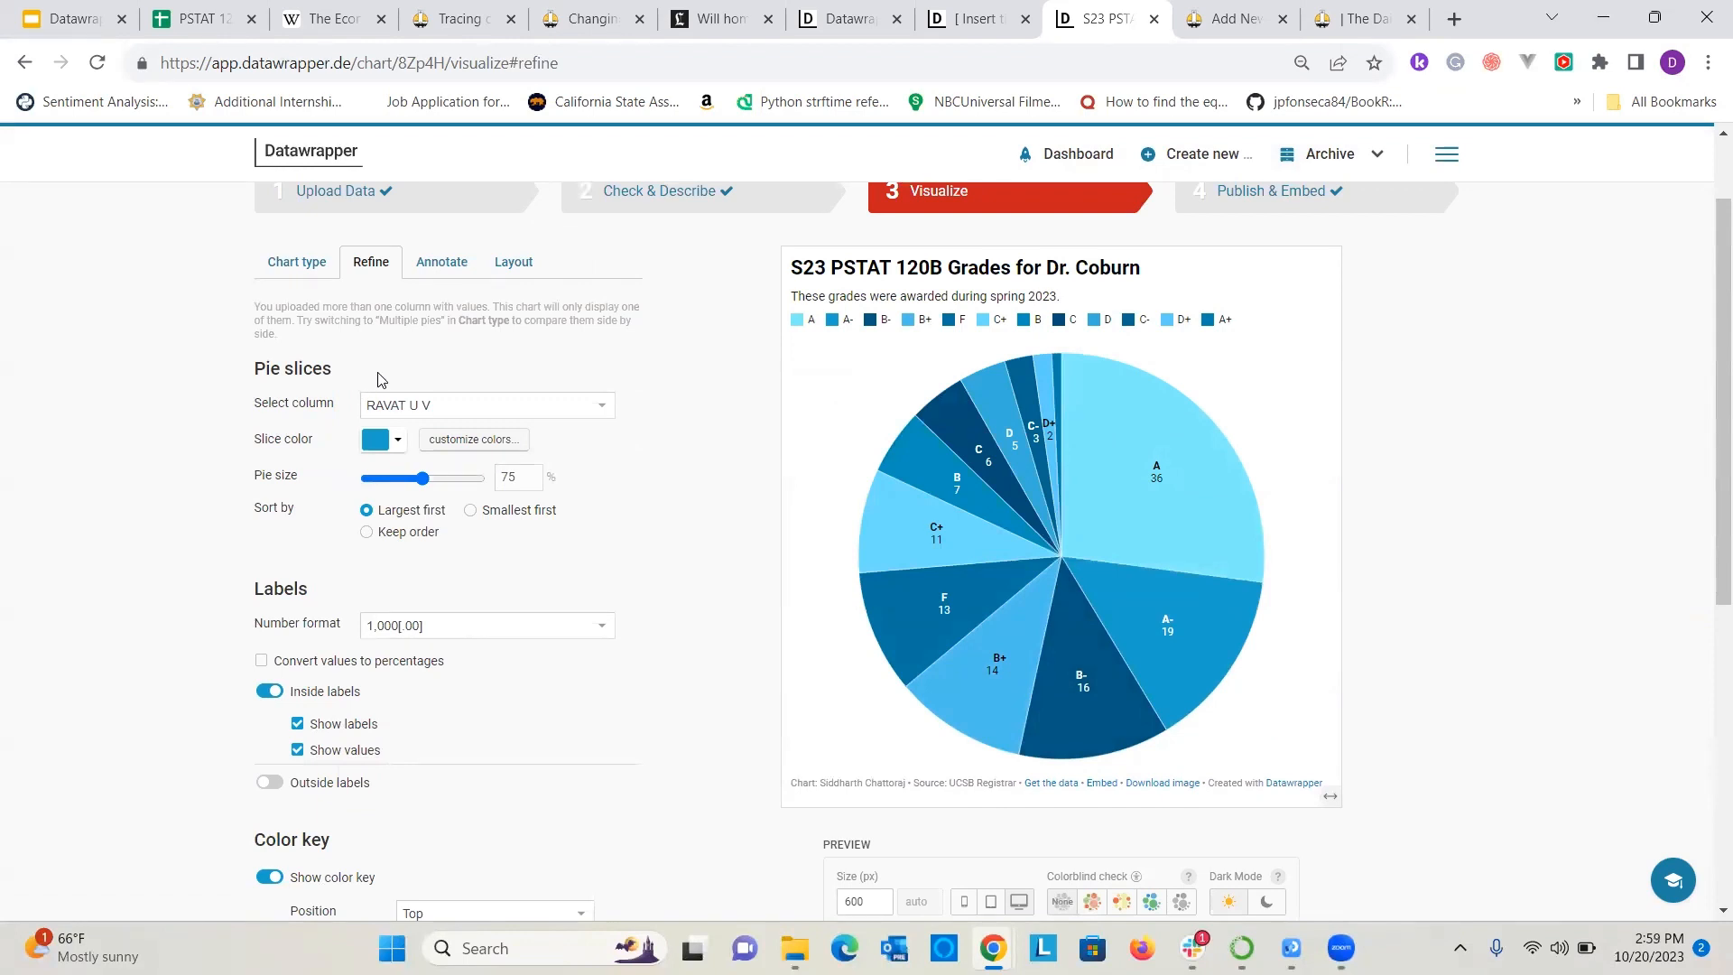
scroll(485, 584, "up", 1)
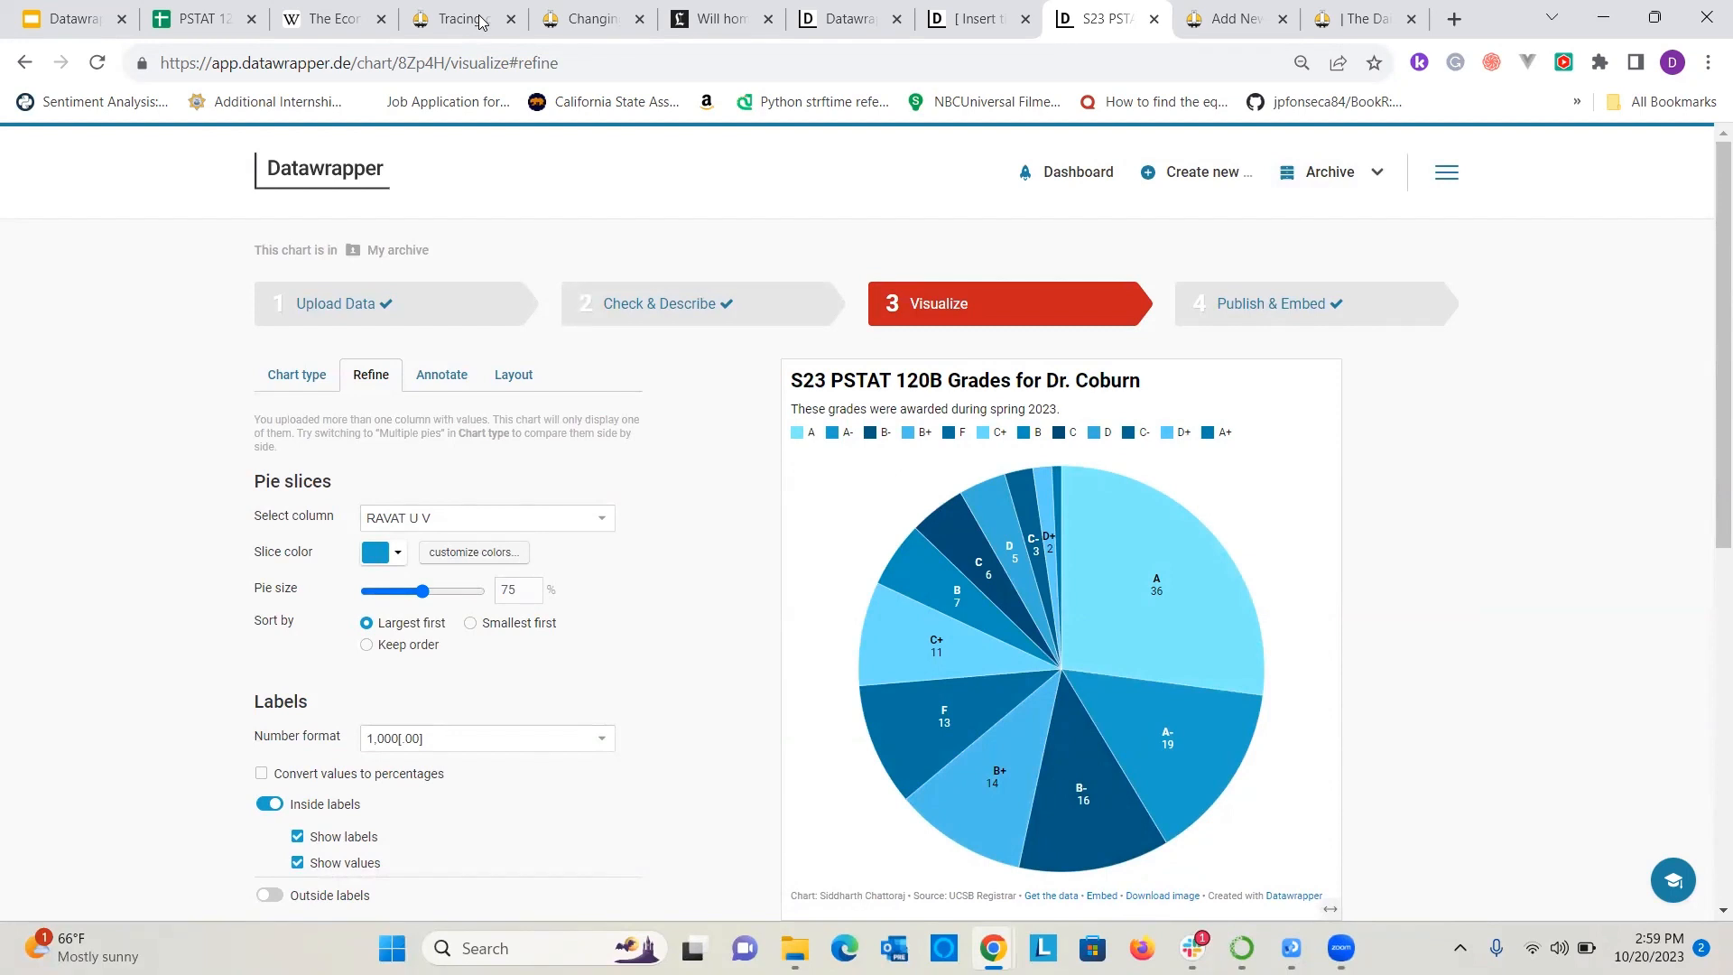
Switch to the Datawrapper Workshop presentation in Google Slides.
left_click(887, 115)
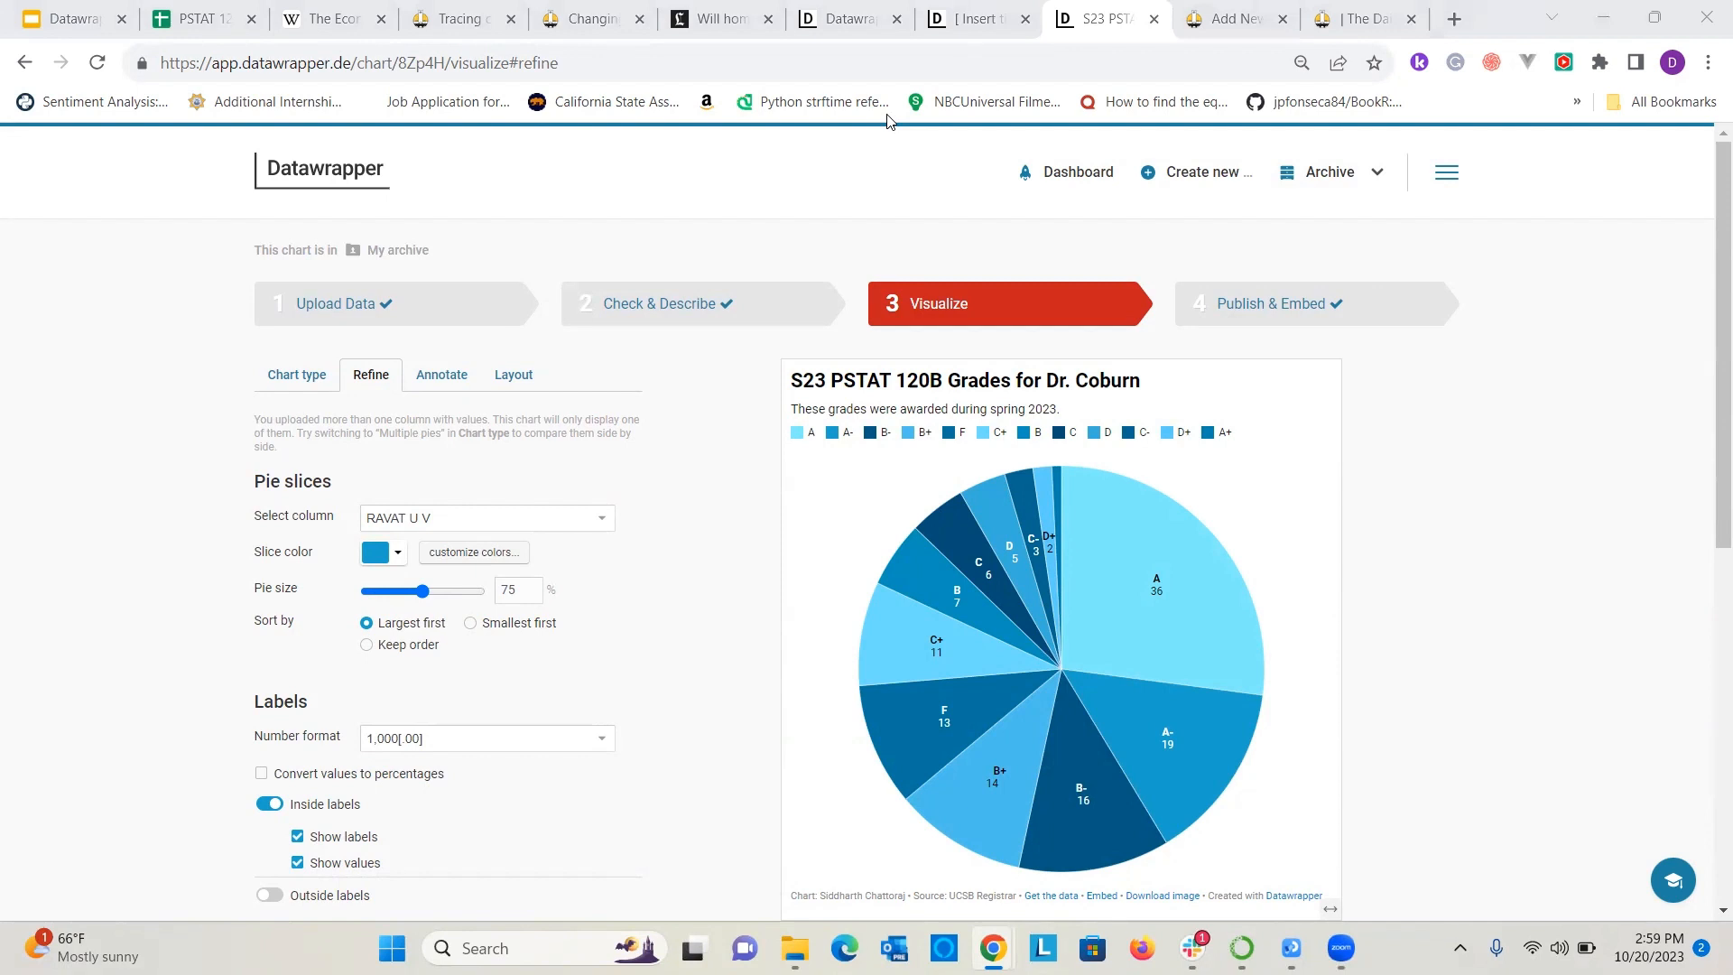
left_click(1494, 496)
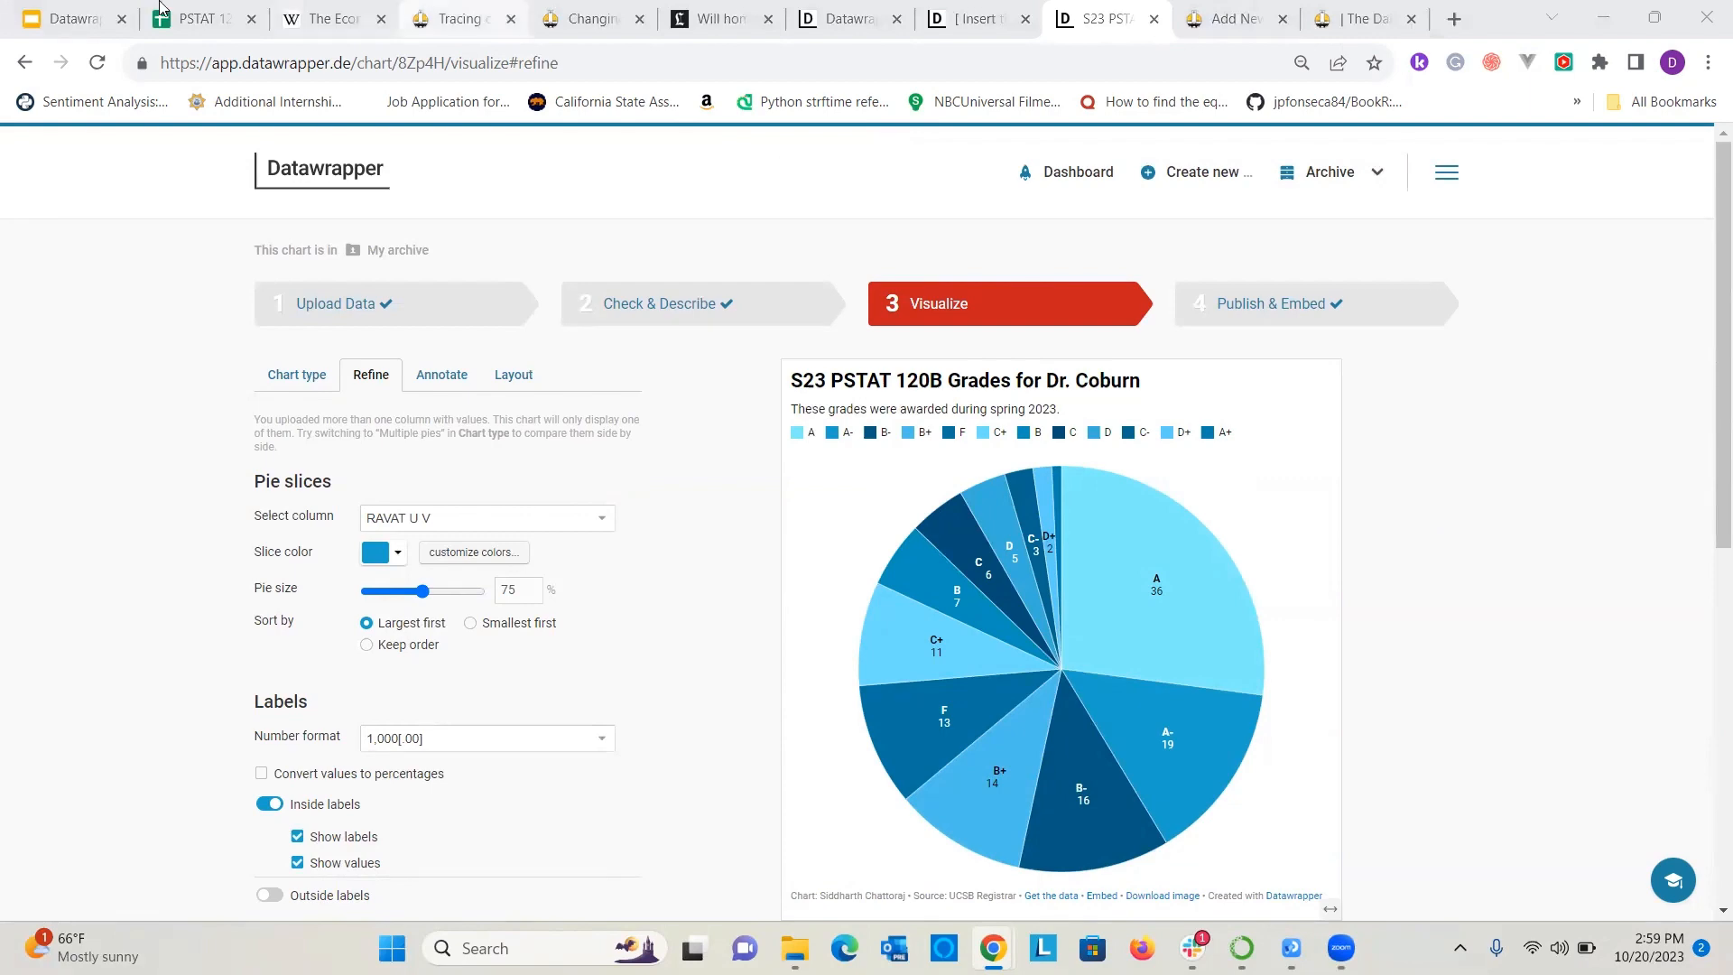
left_click(70, 7)
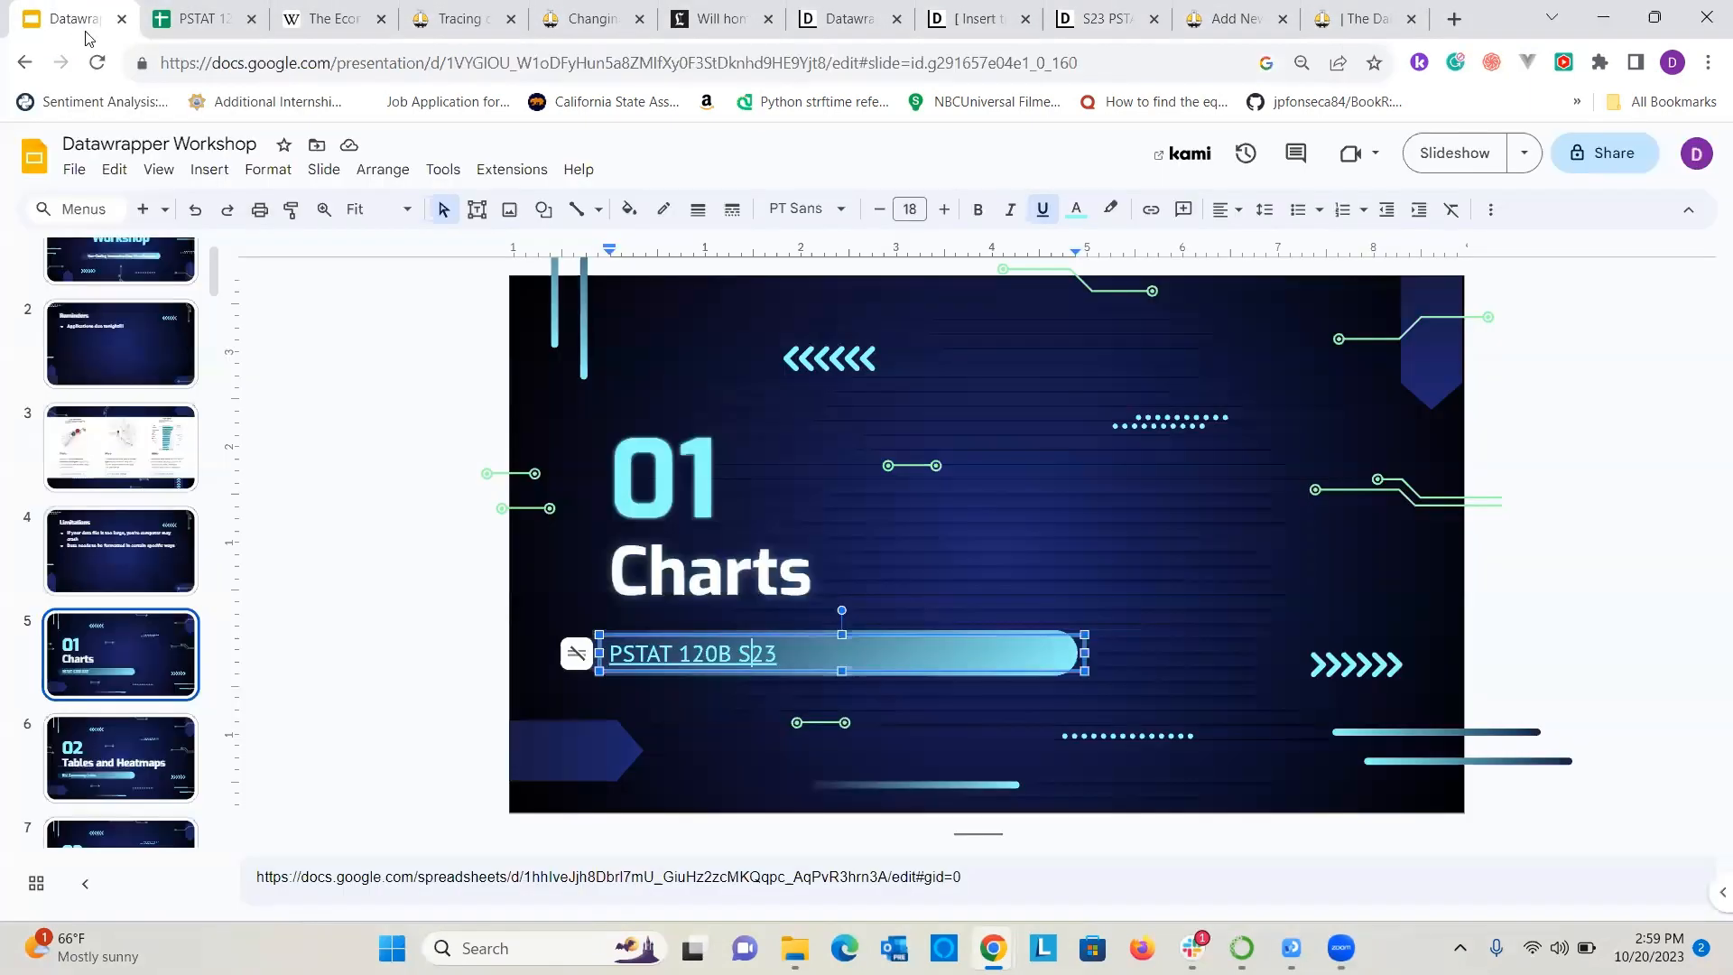
Open the EIU Democracy Index spreadsheet linked in the speaker notes of the Tables and Heatmaps slide.
left_click(97, 751)
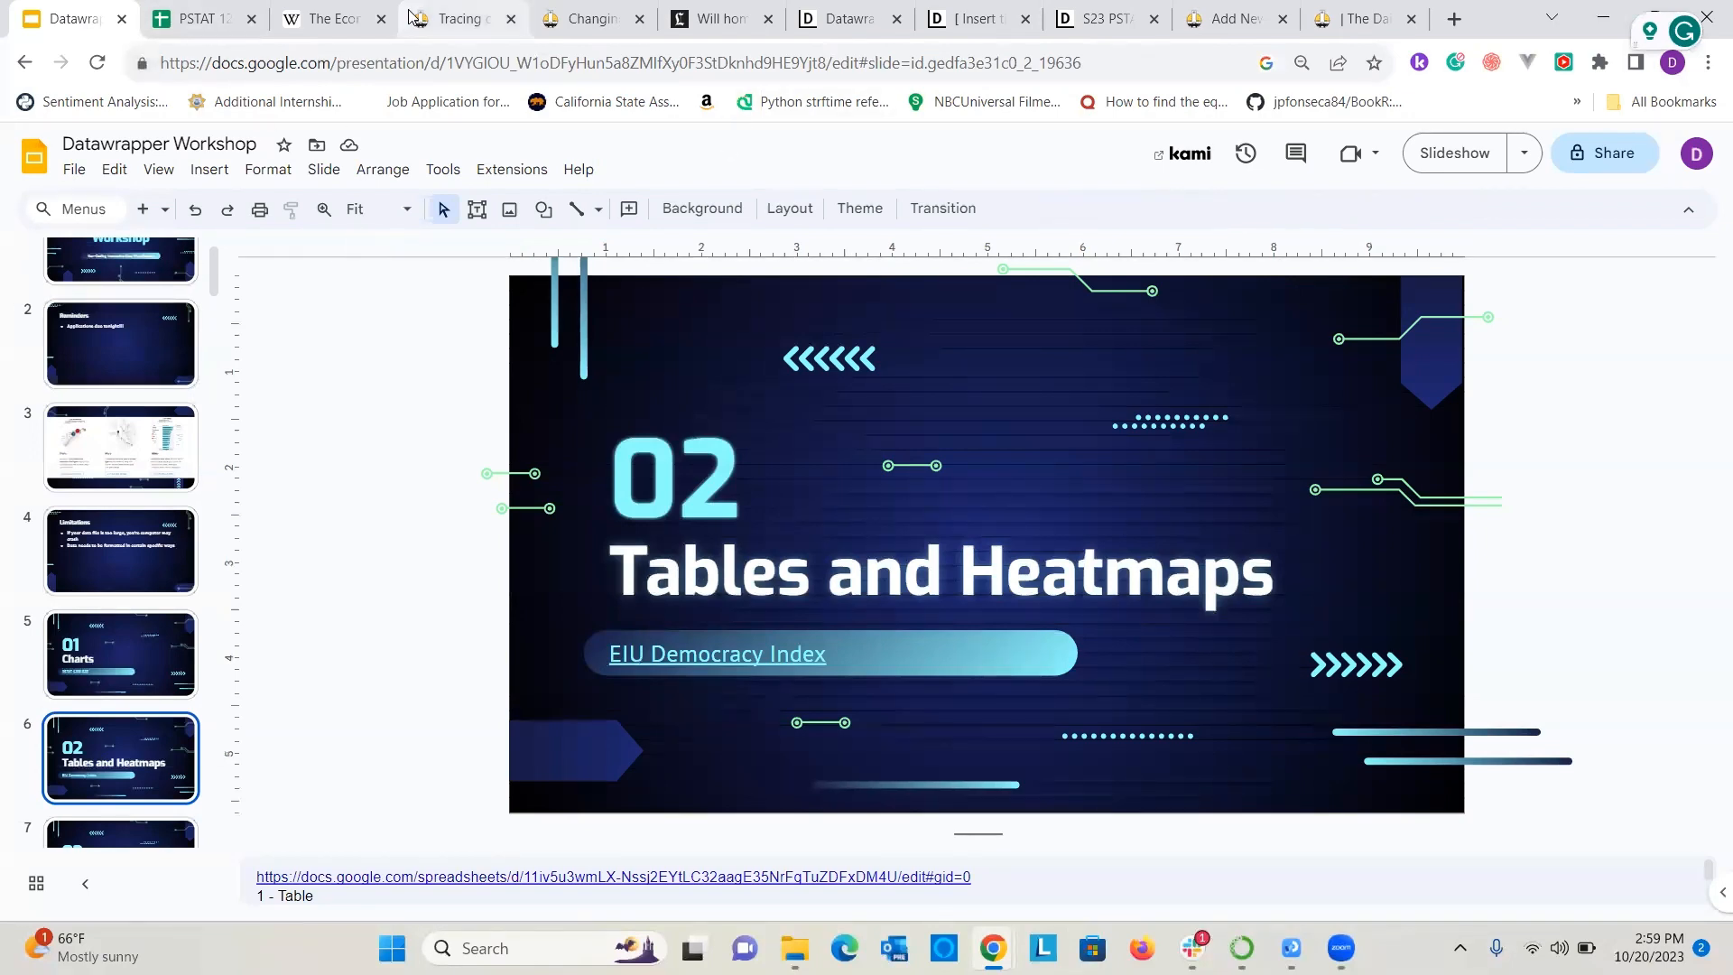
left_click(452, 18)
scroll(421, 360, "down", 1)
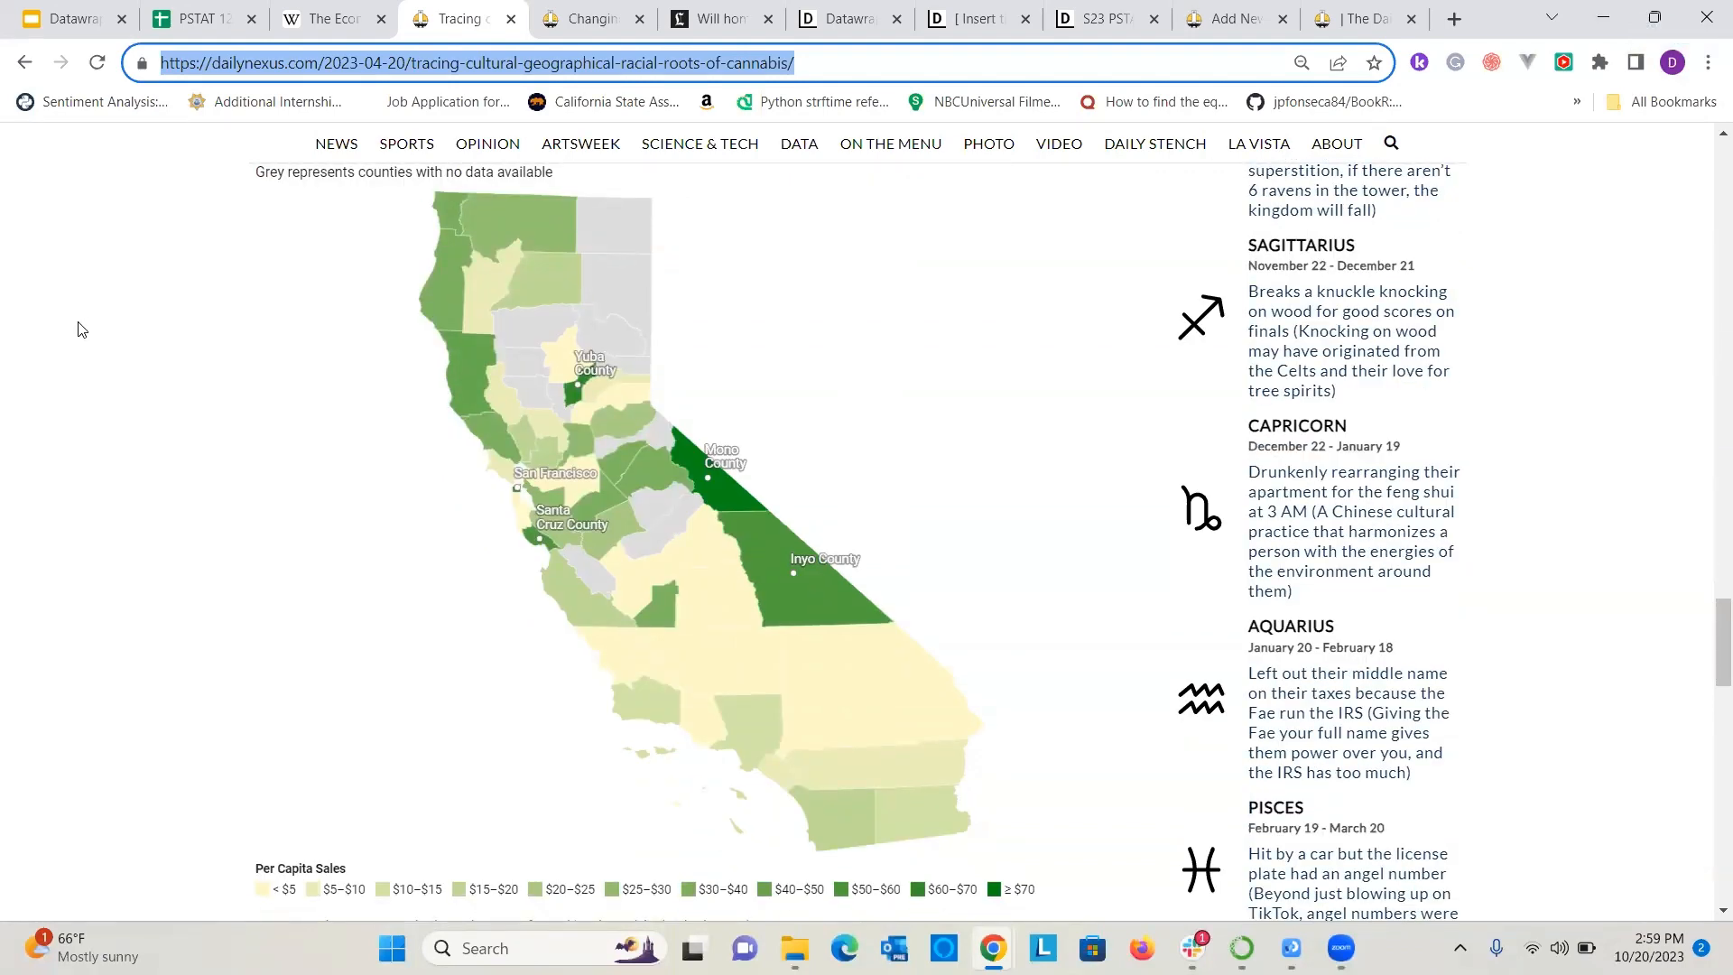
left_click(16, 11)
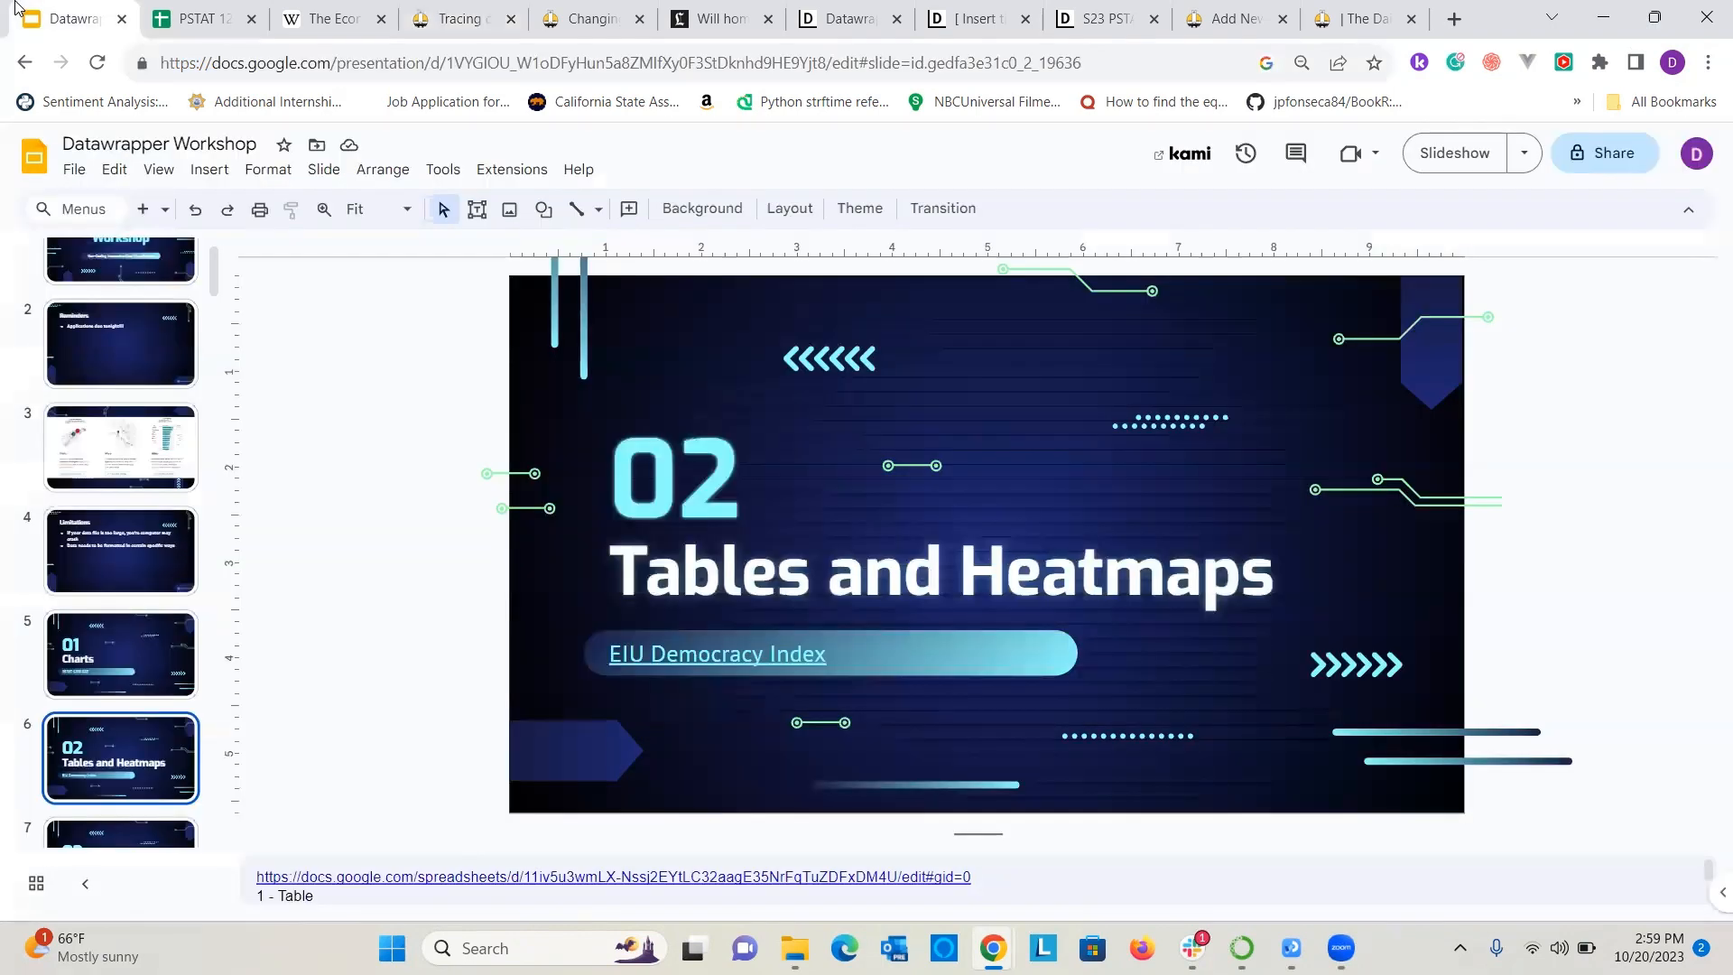
left_click(742, 652)
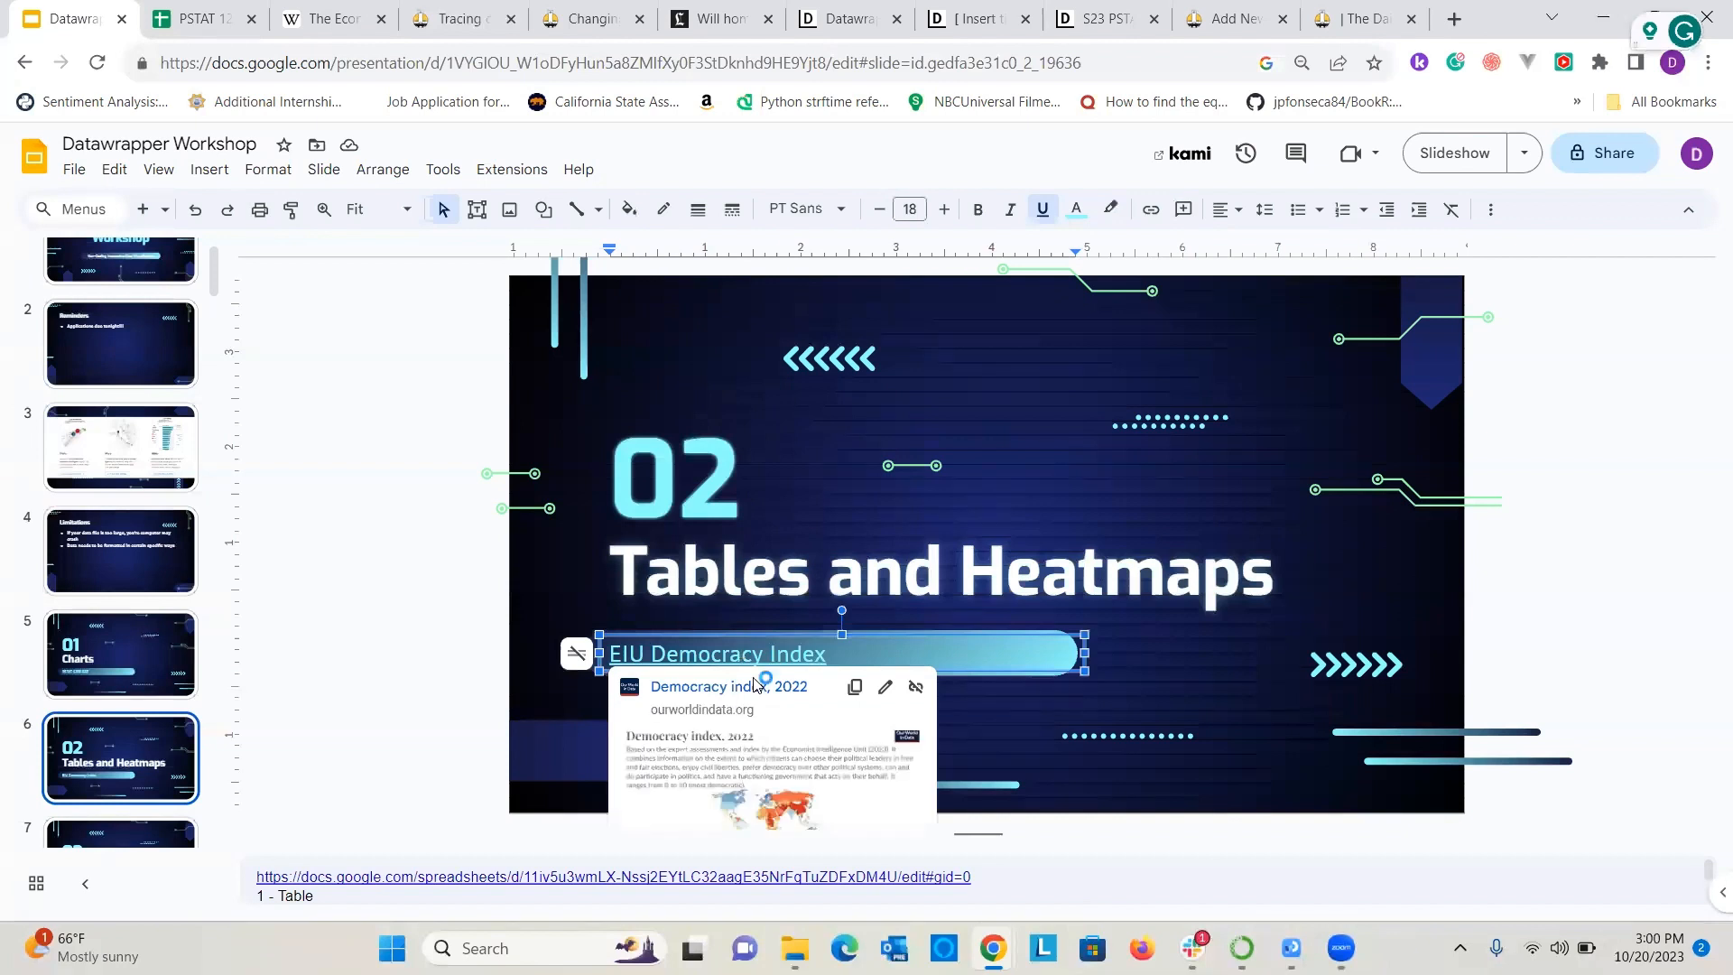
left_click(529, 877)
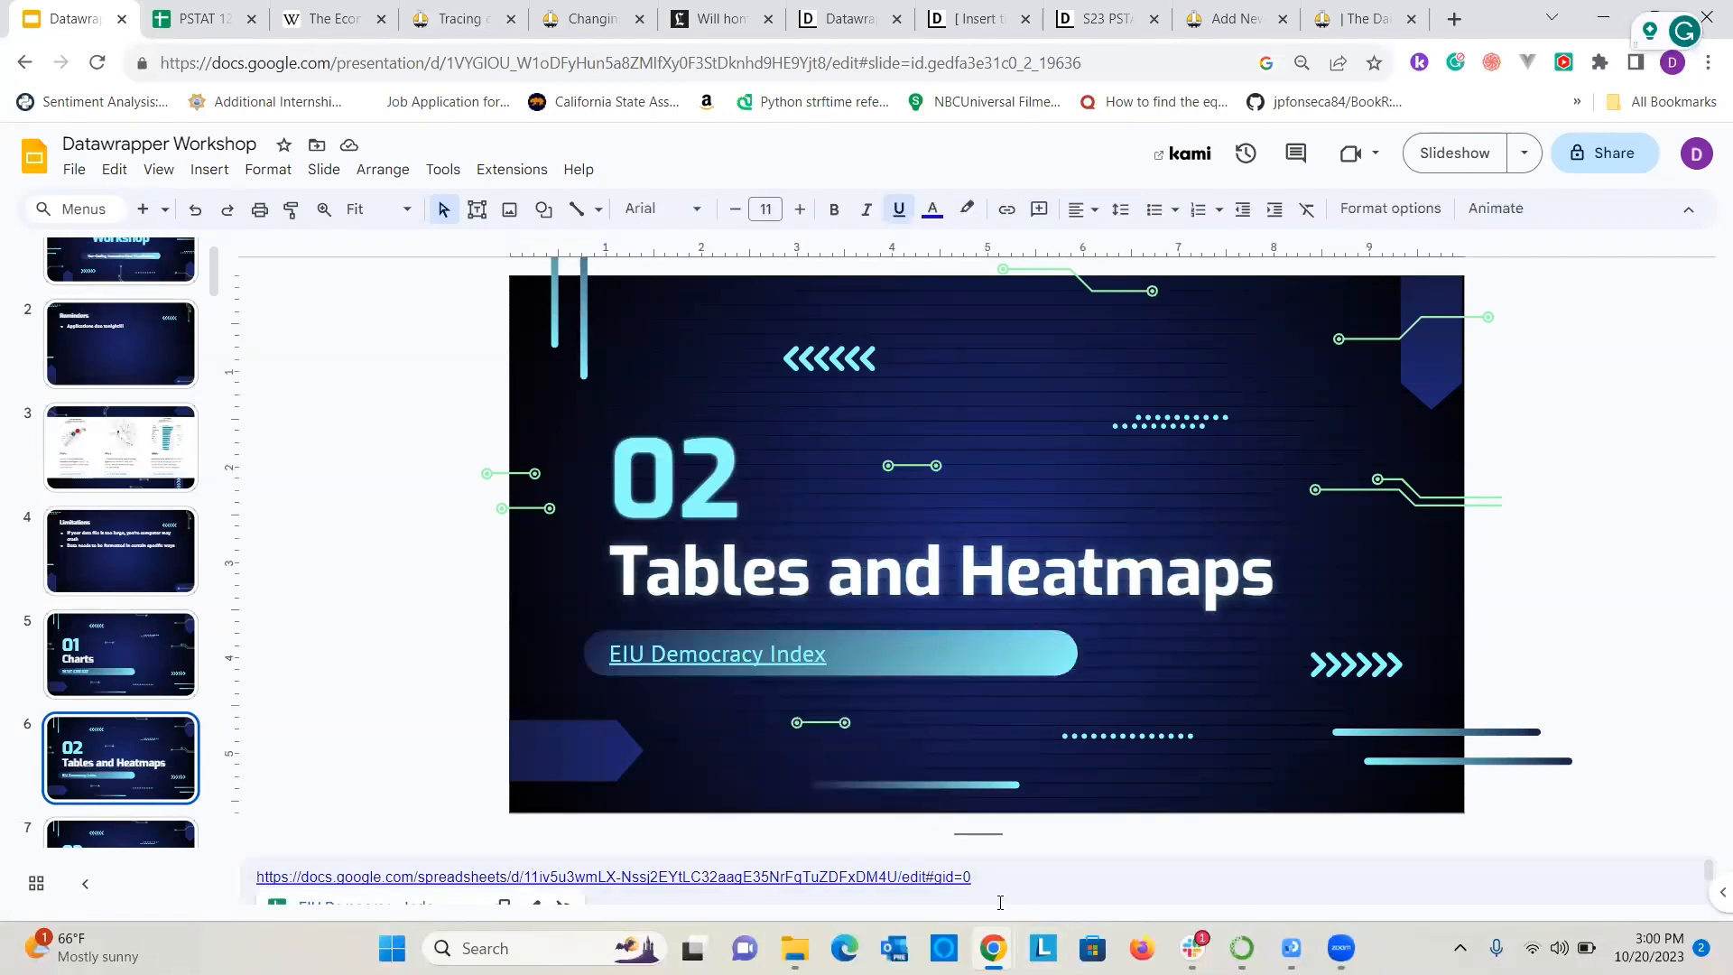
left_click_drag(978, 884, 242, 801)
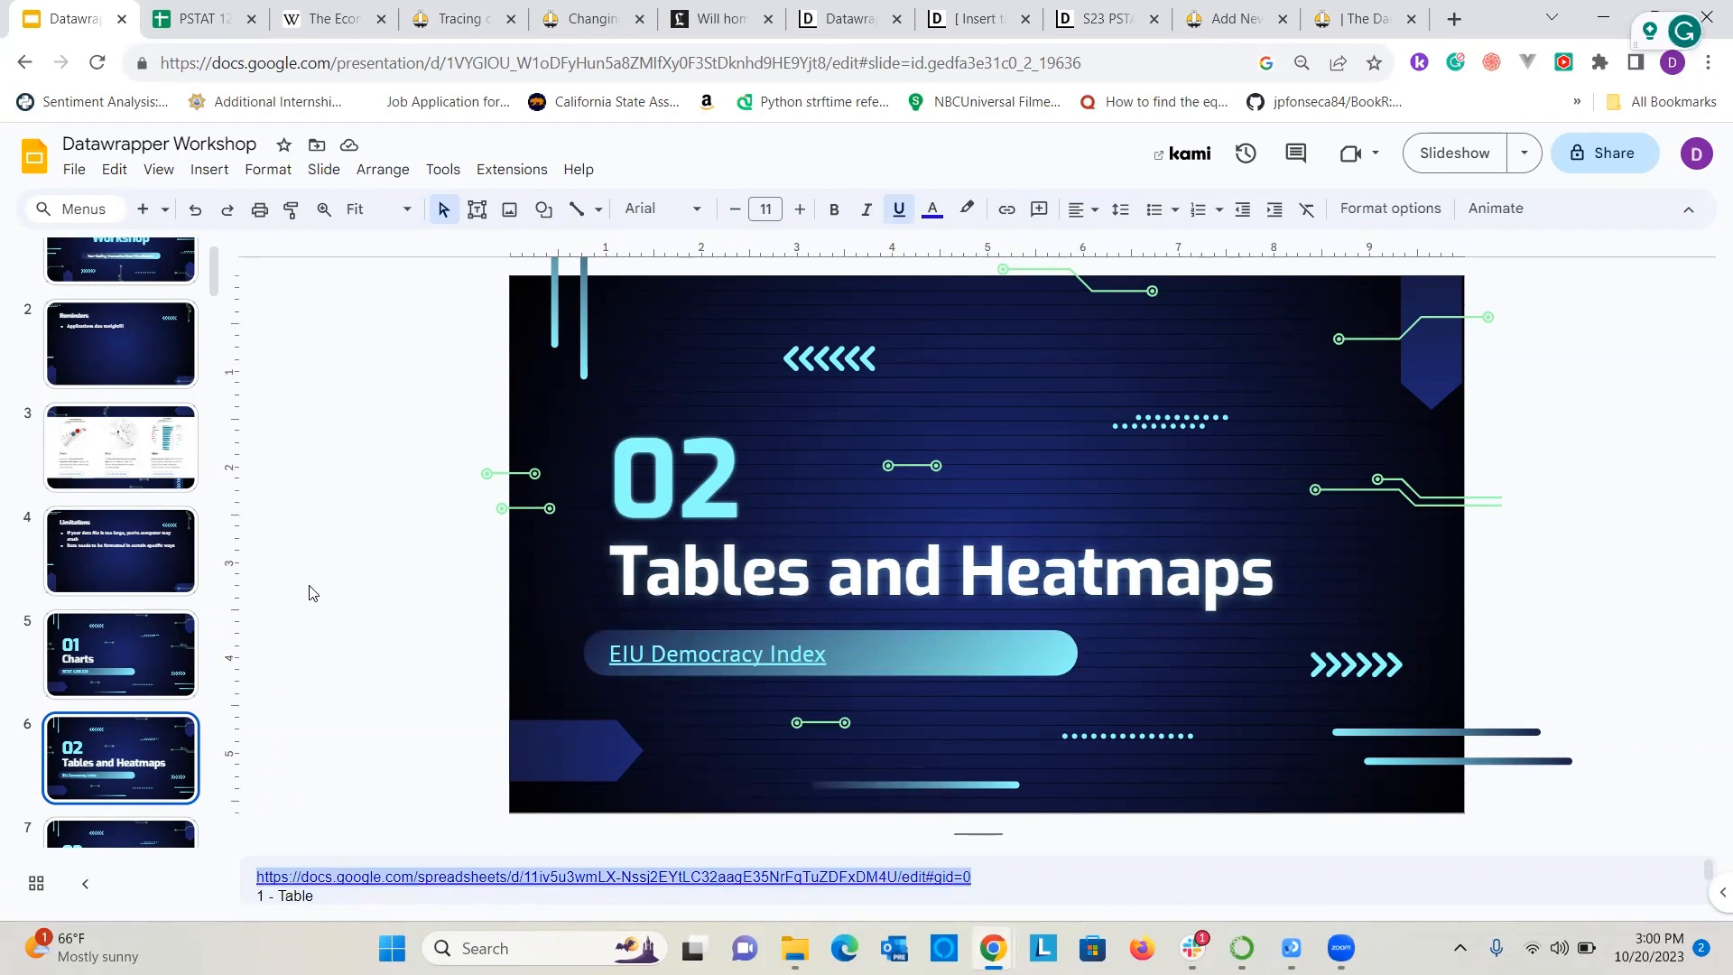
left_click(1105, 16)
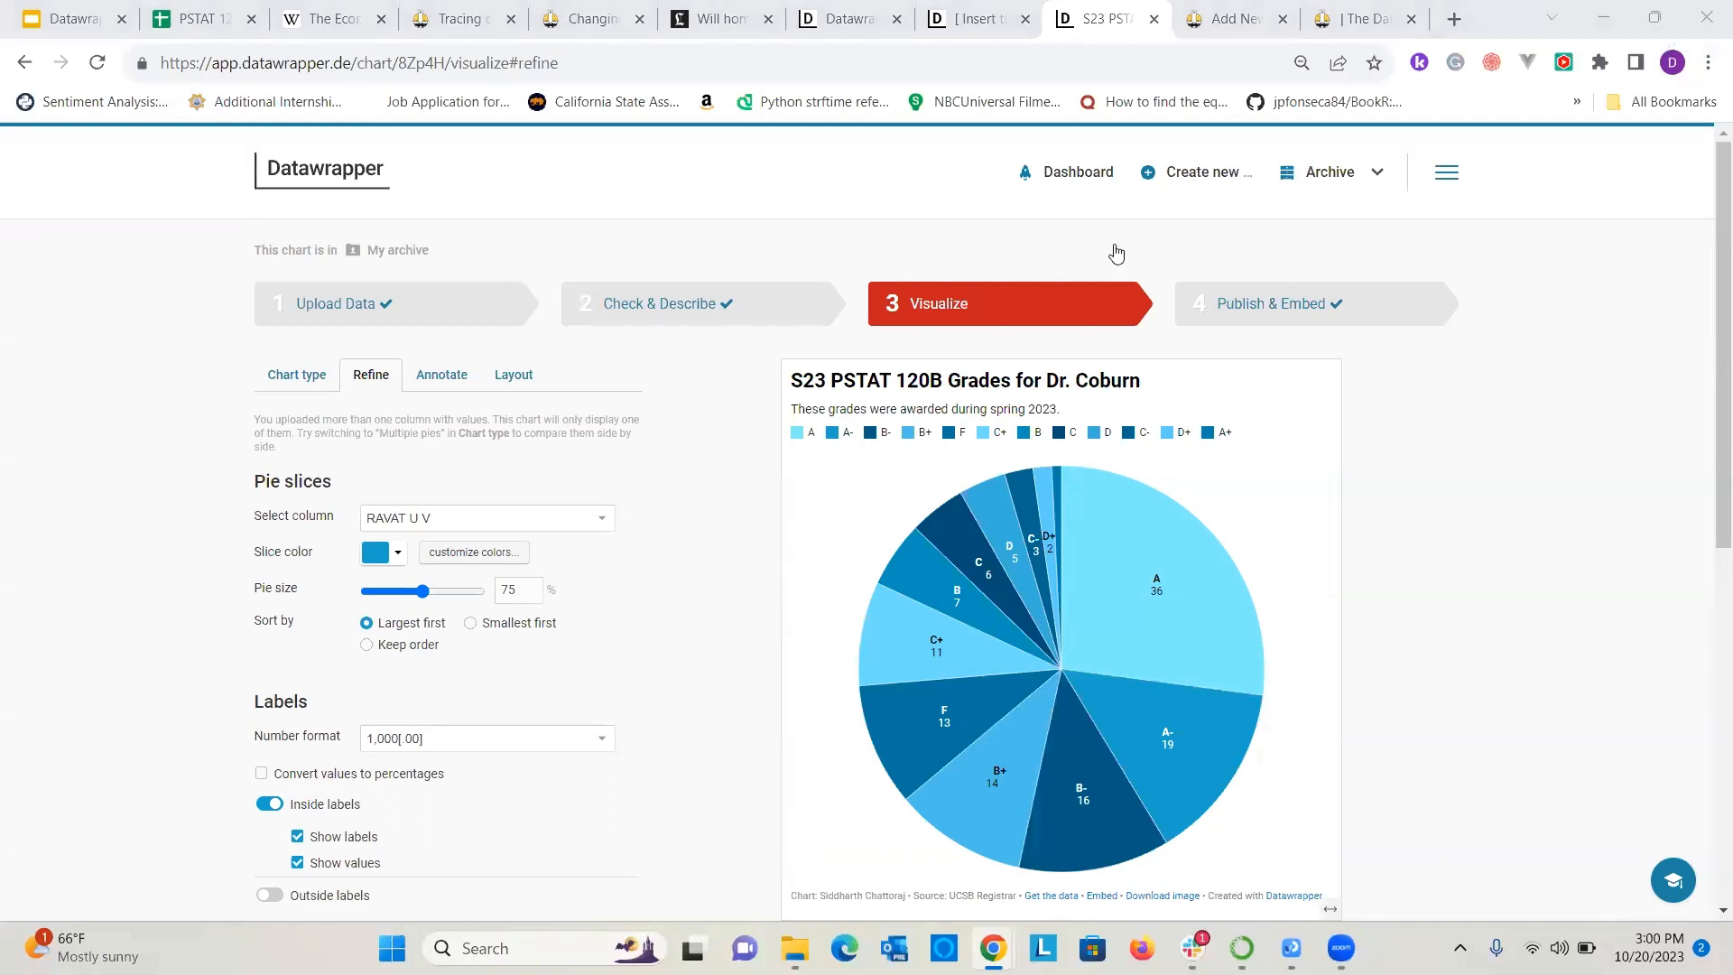
left_click(1084, 171)
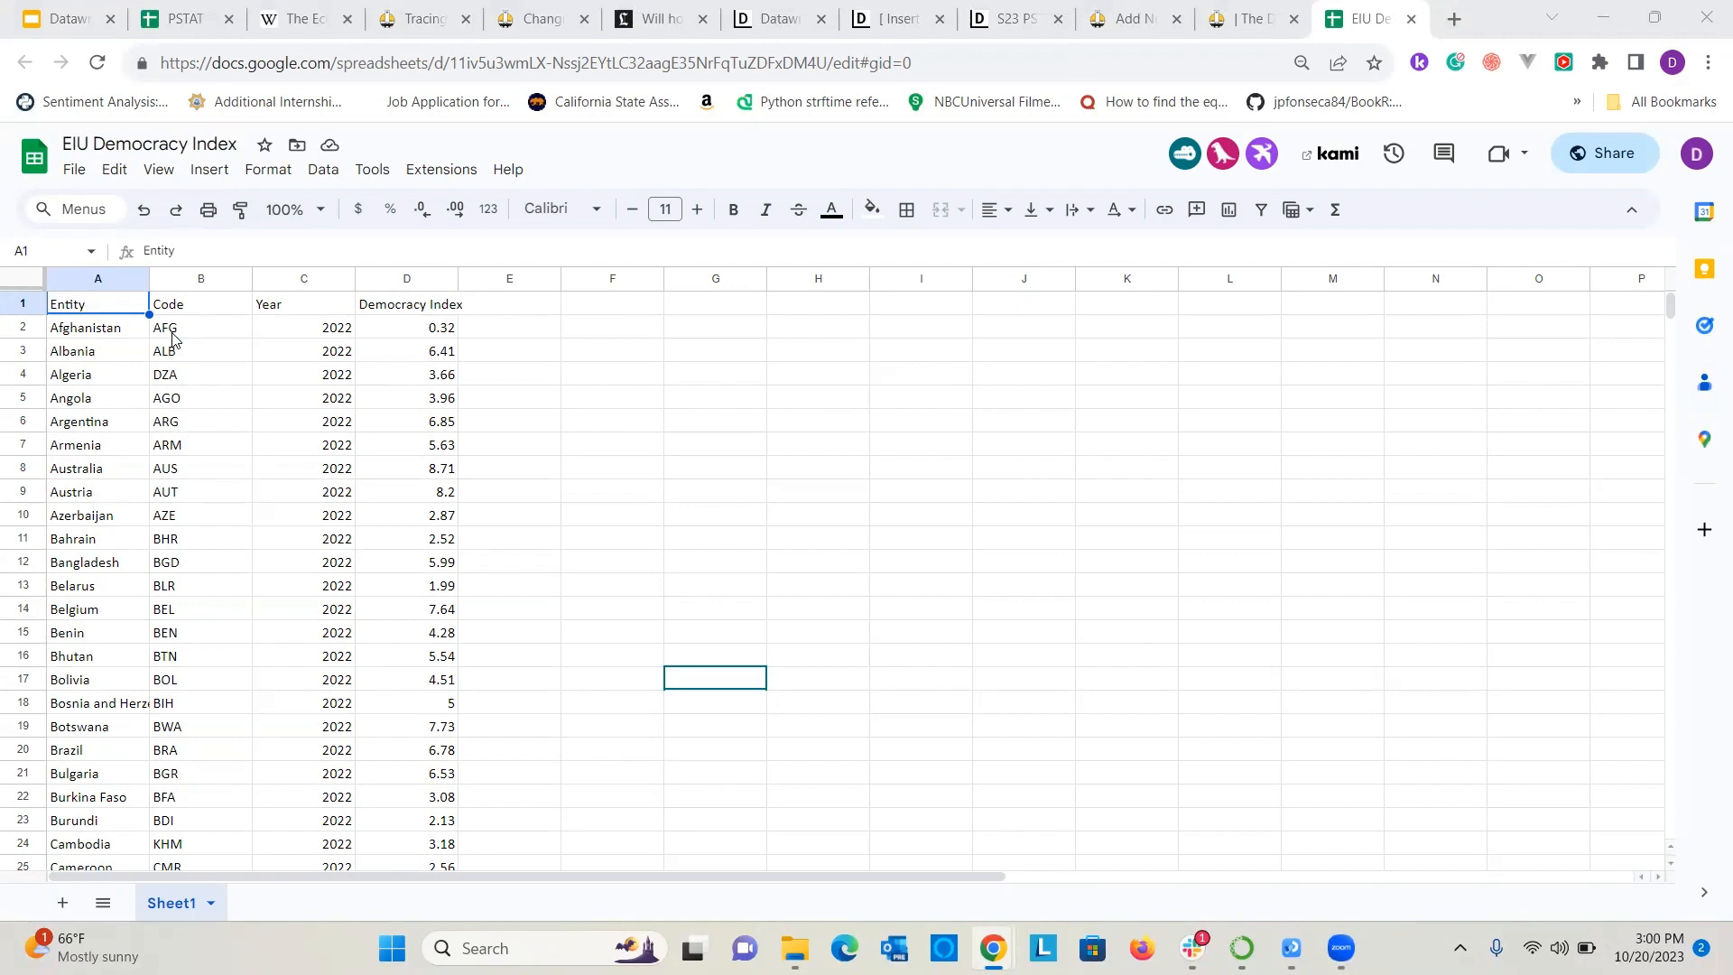
Look over the columns of the EIU Democracy Index sheet and the Wikipedia article on The Economist Democracy Index.
left_click(287, 328)
left_click(386, 327)
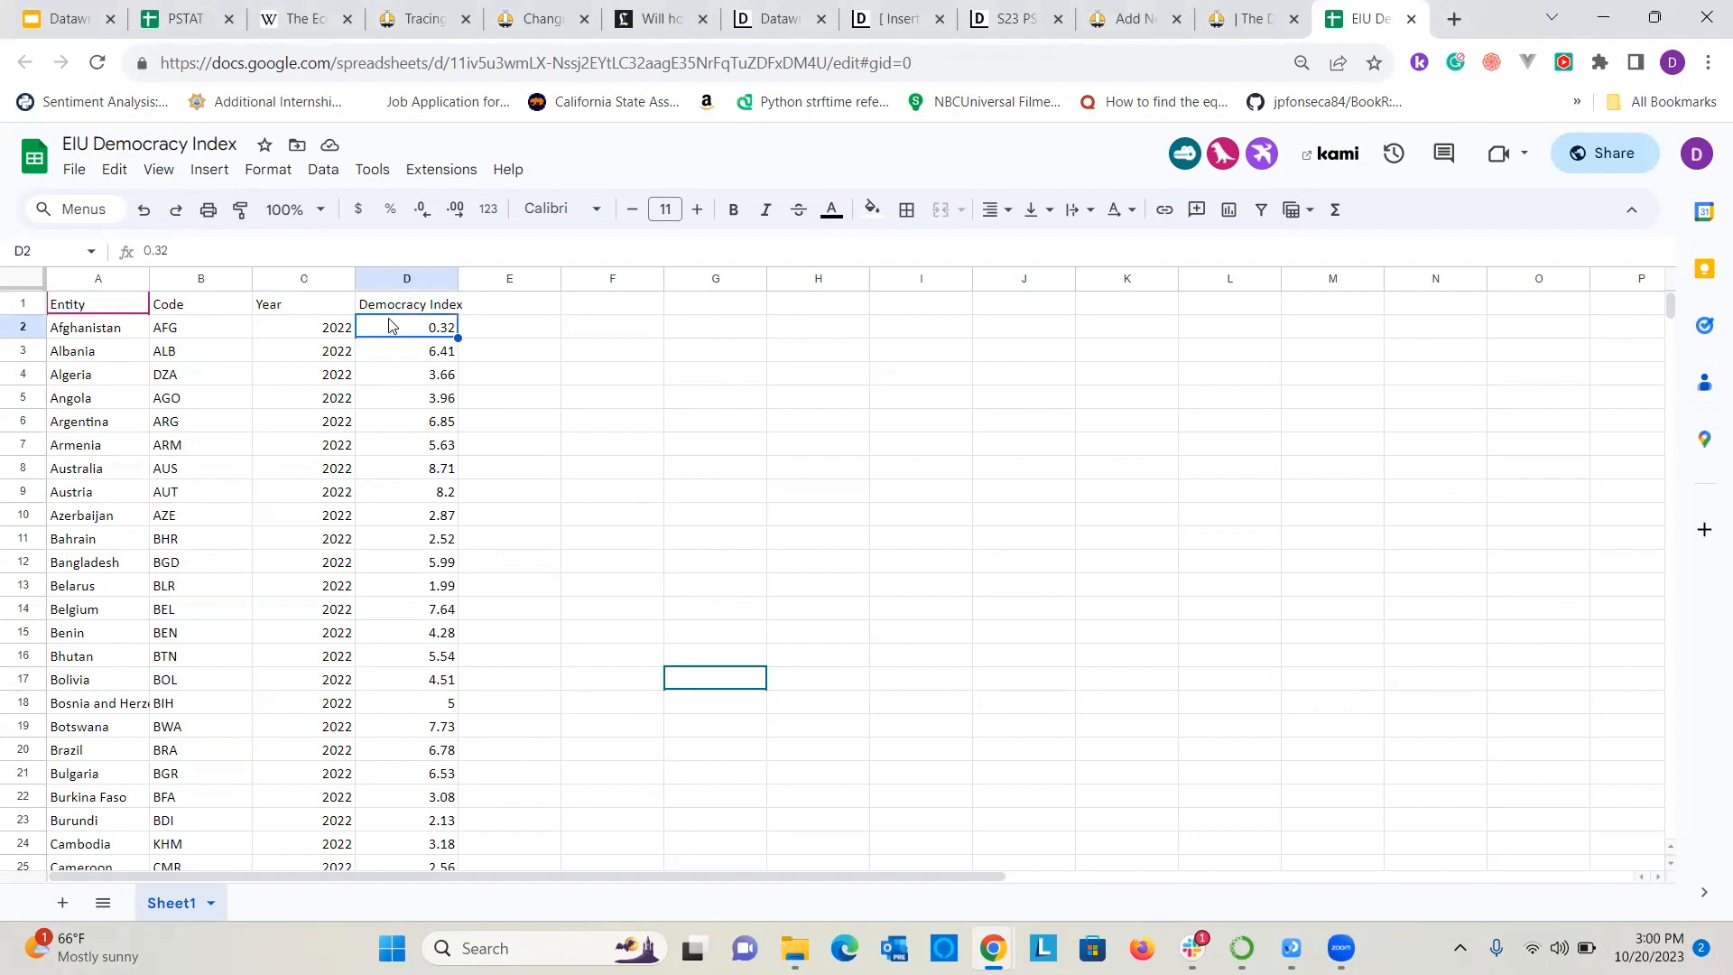
scroll(341, 578, "down", 4)
scroll(342, 585, "up", 4)
left_click(300, 18)
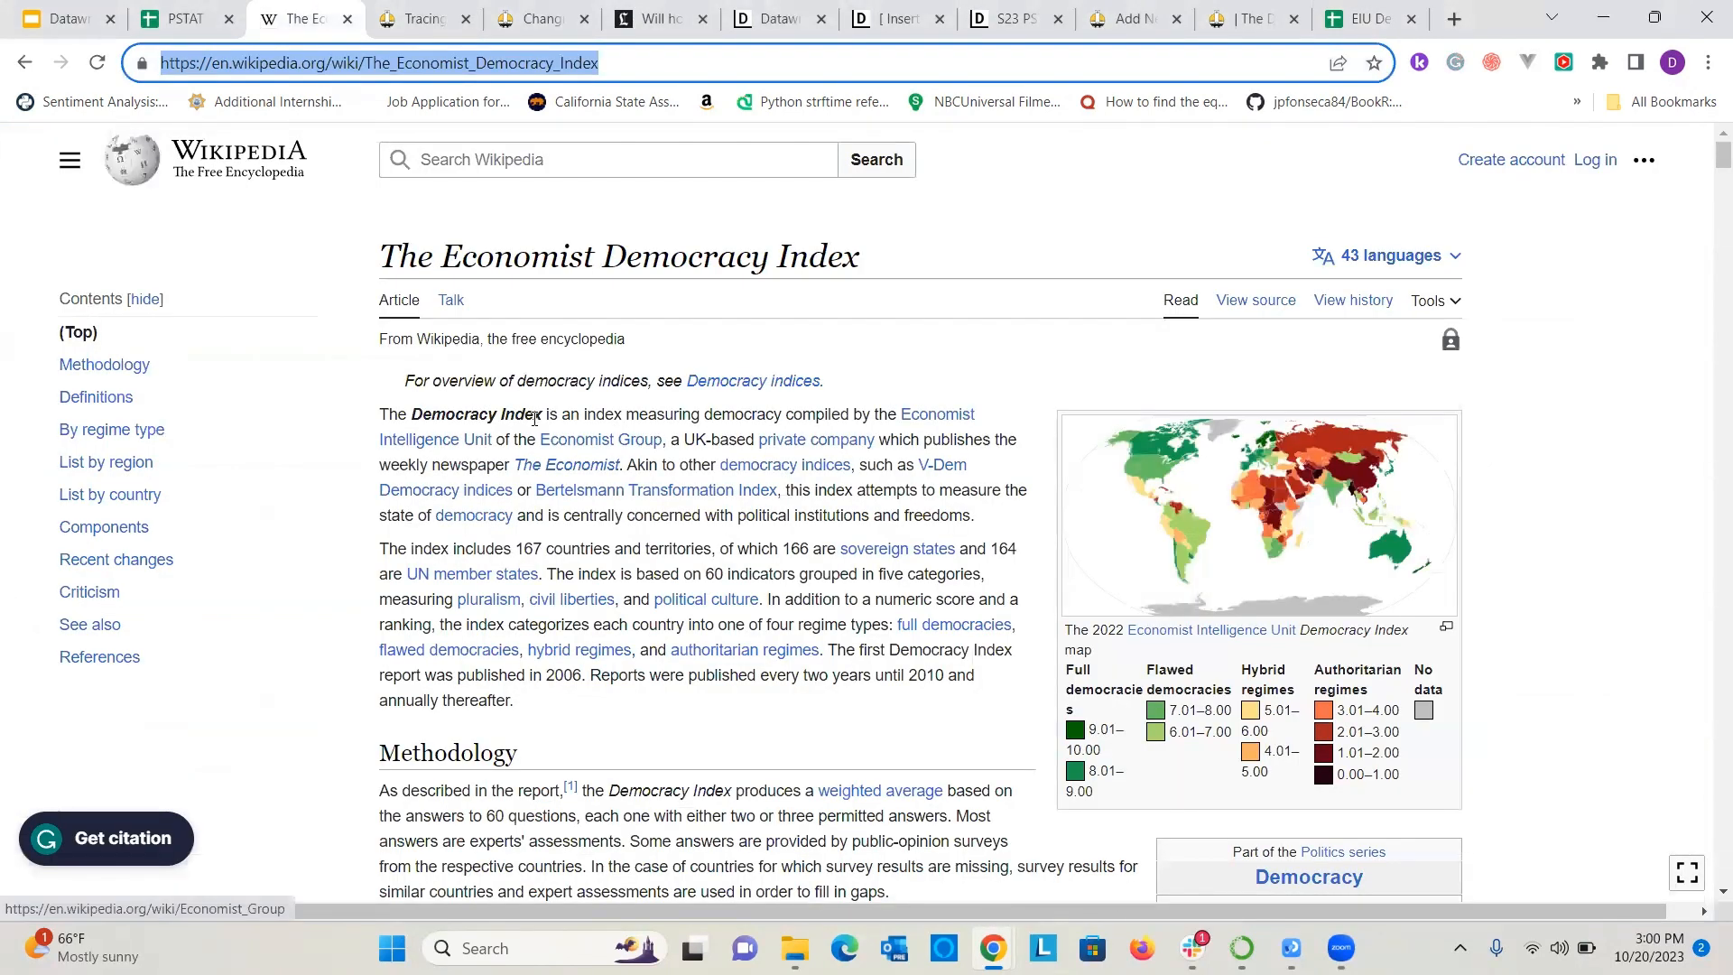
scroll(514, 436, "down", 1)
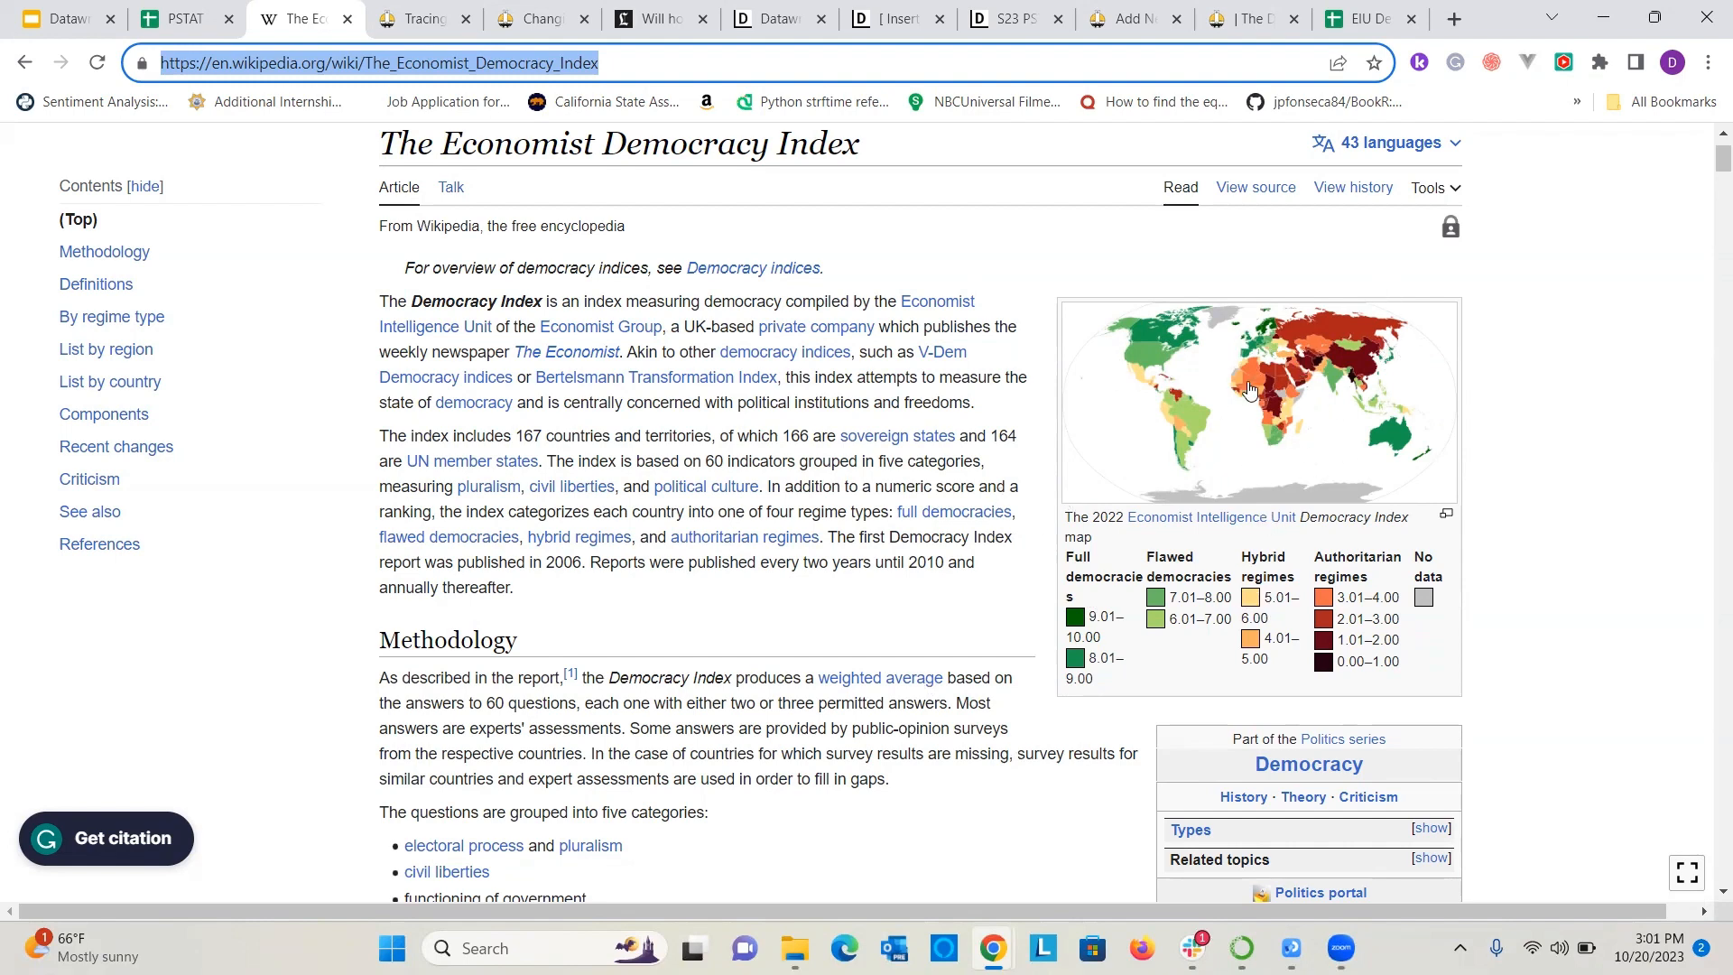
Return to the EIU Democracy Index spreadsheet and copy its full web address.
left_click(1336, 18)
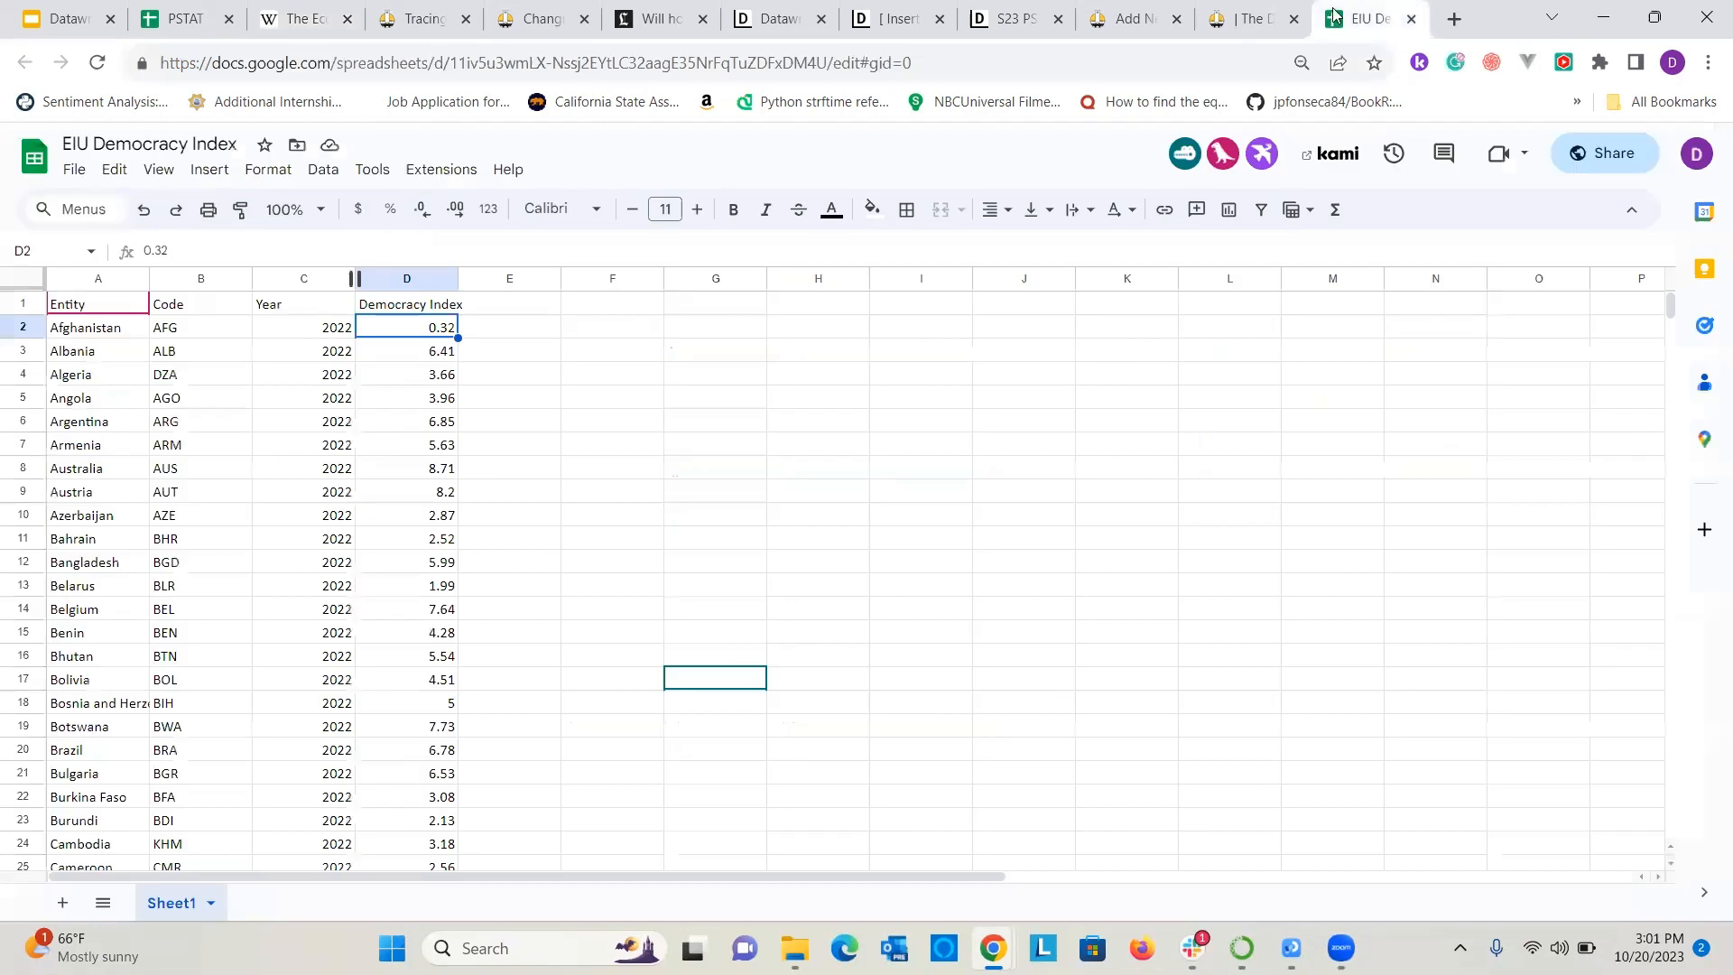
left_click(293, 73)
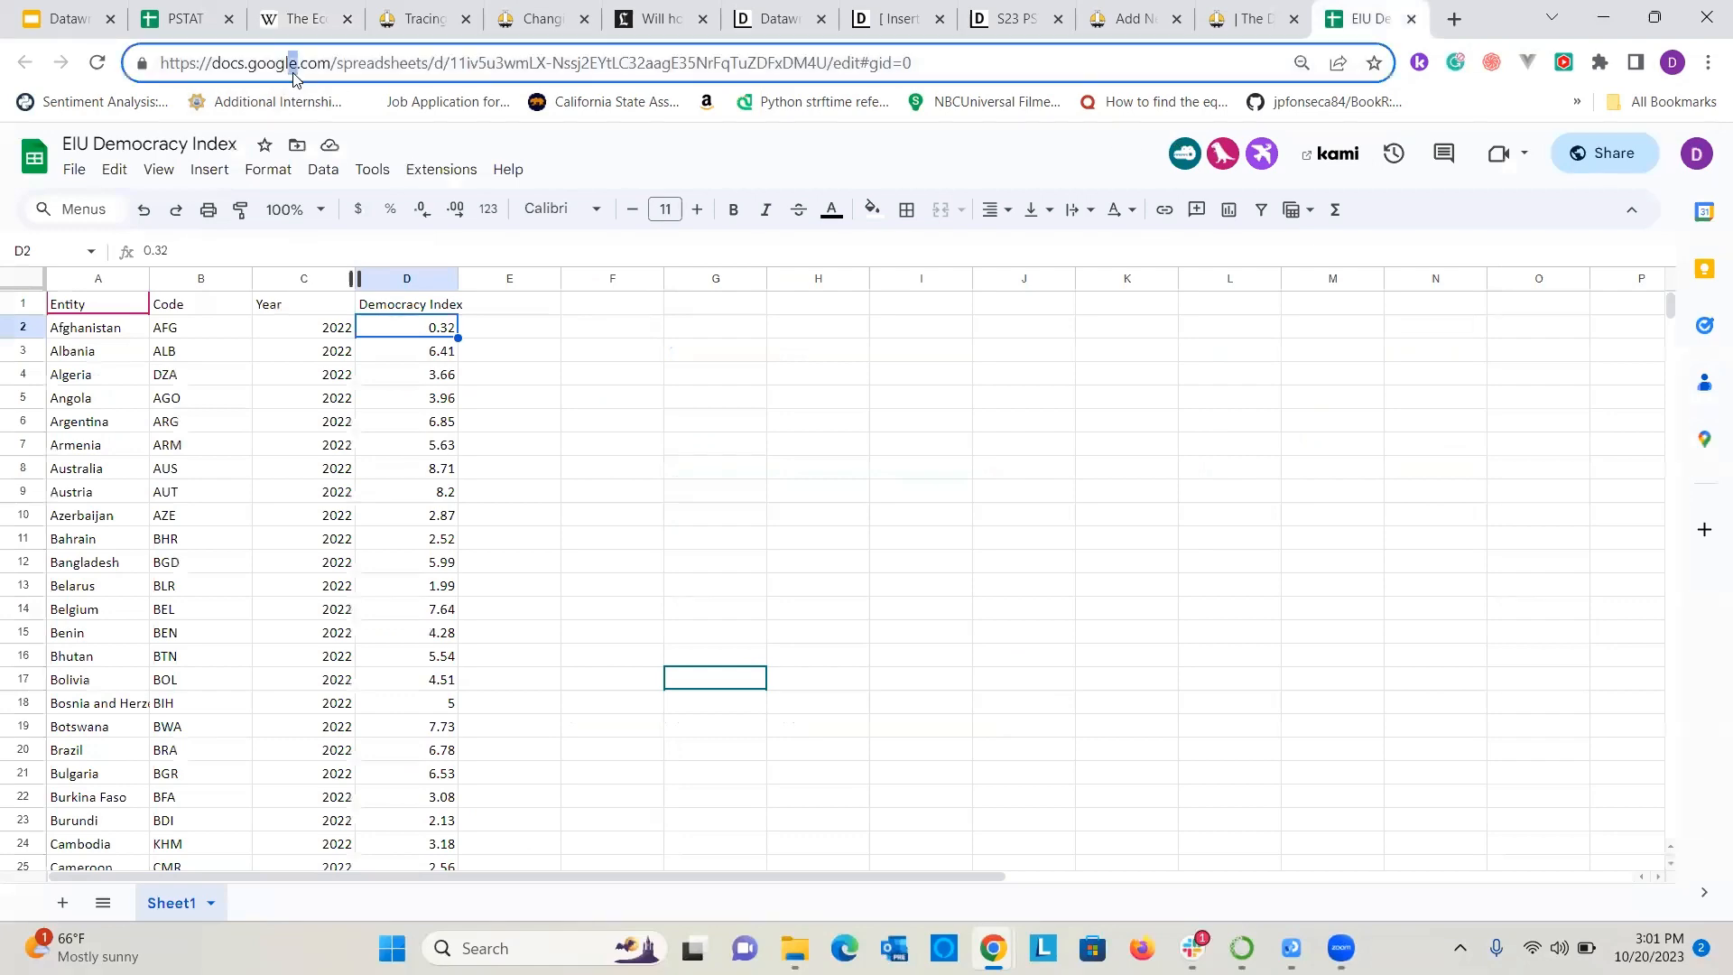
triple_click(296, 74)
key("ctrl+c")
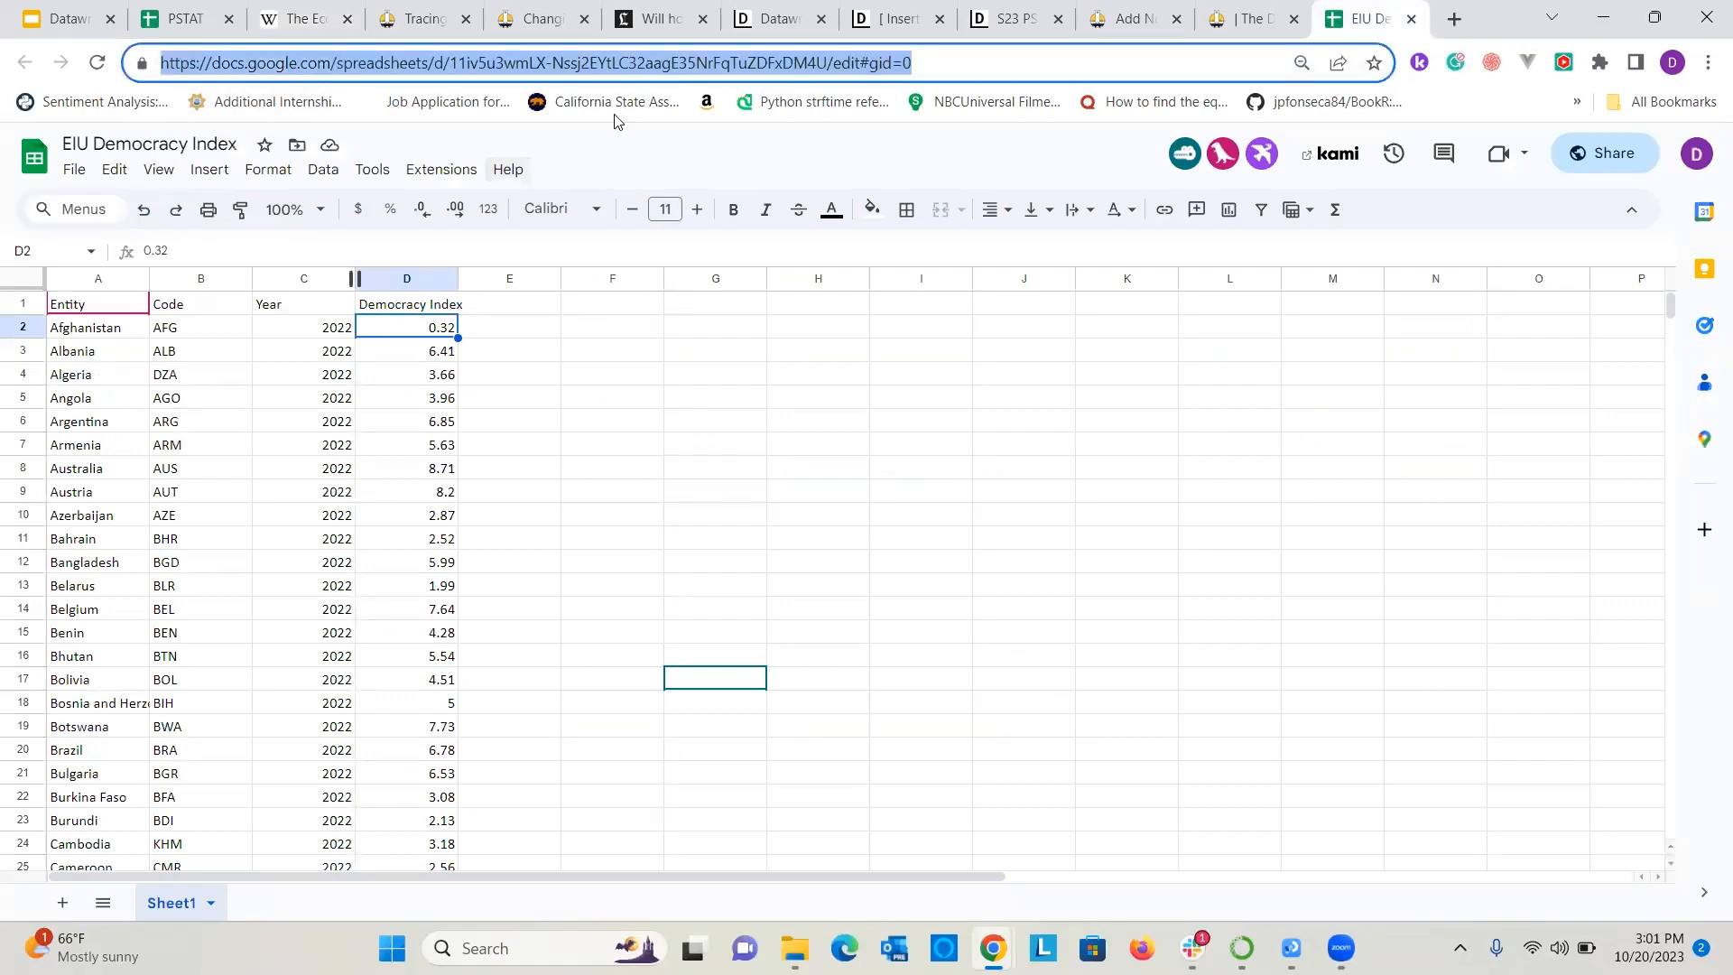
Switch to Datawrapper and create a new table.
left_click(778, 18)
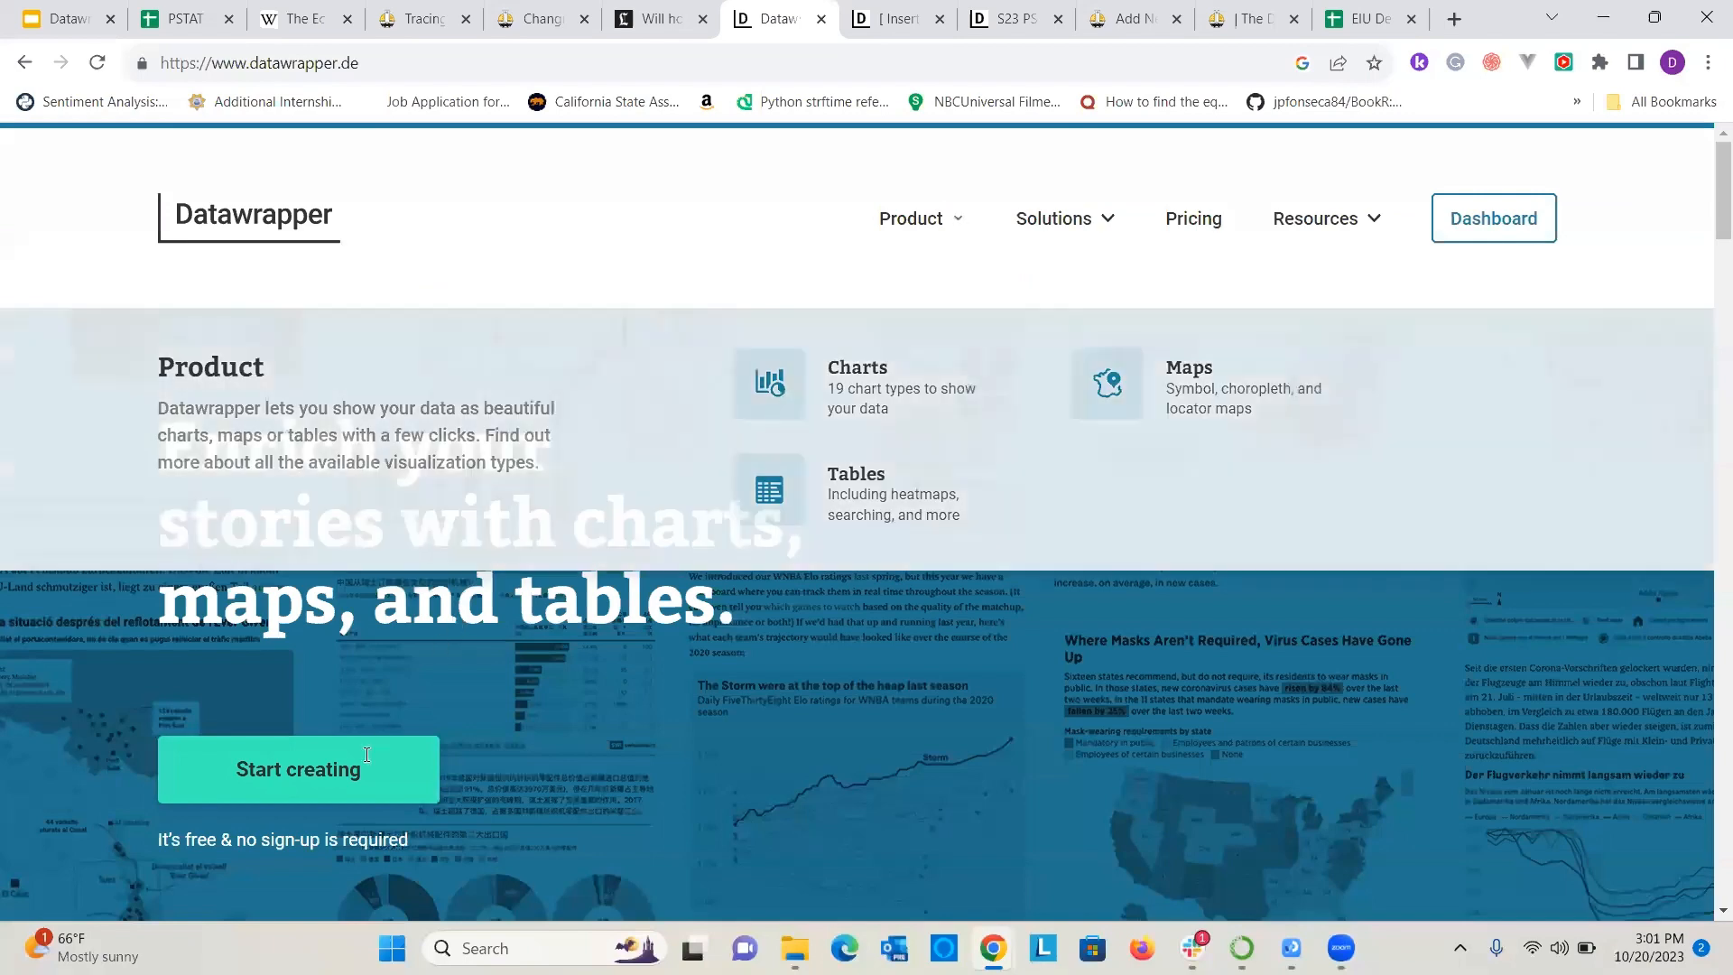
left_click(348, 771)
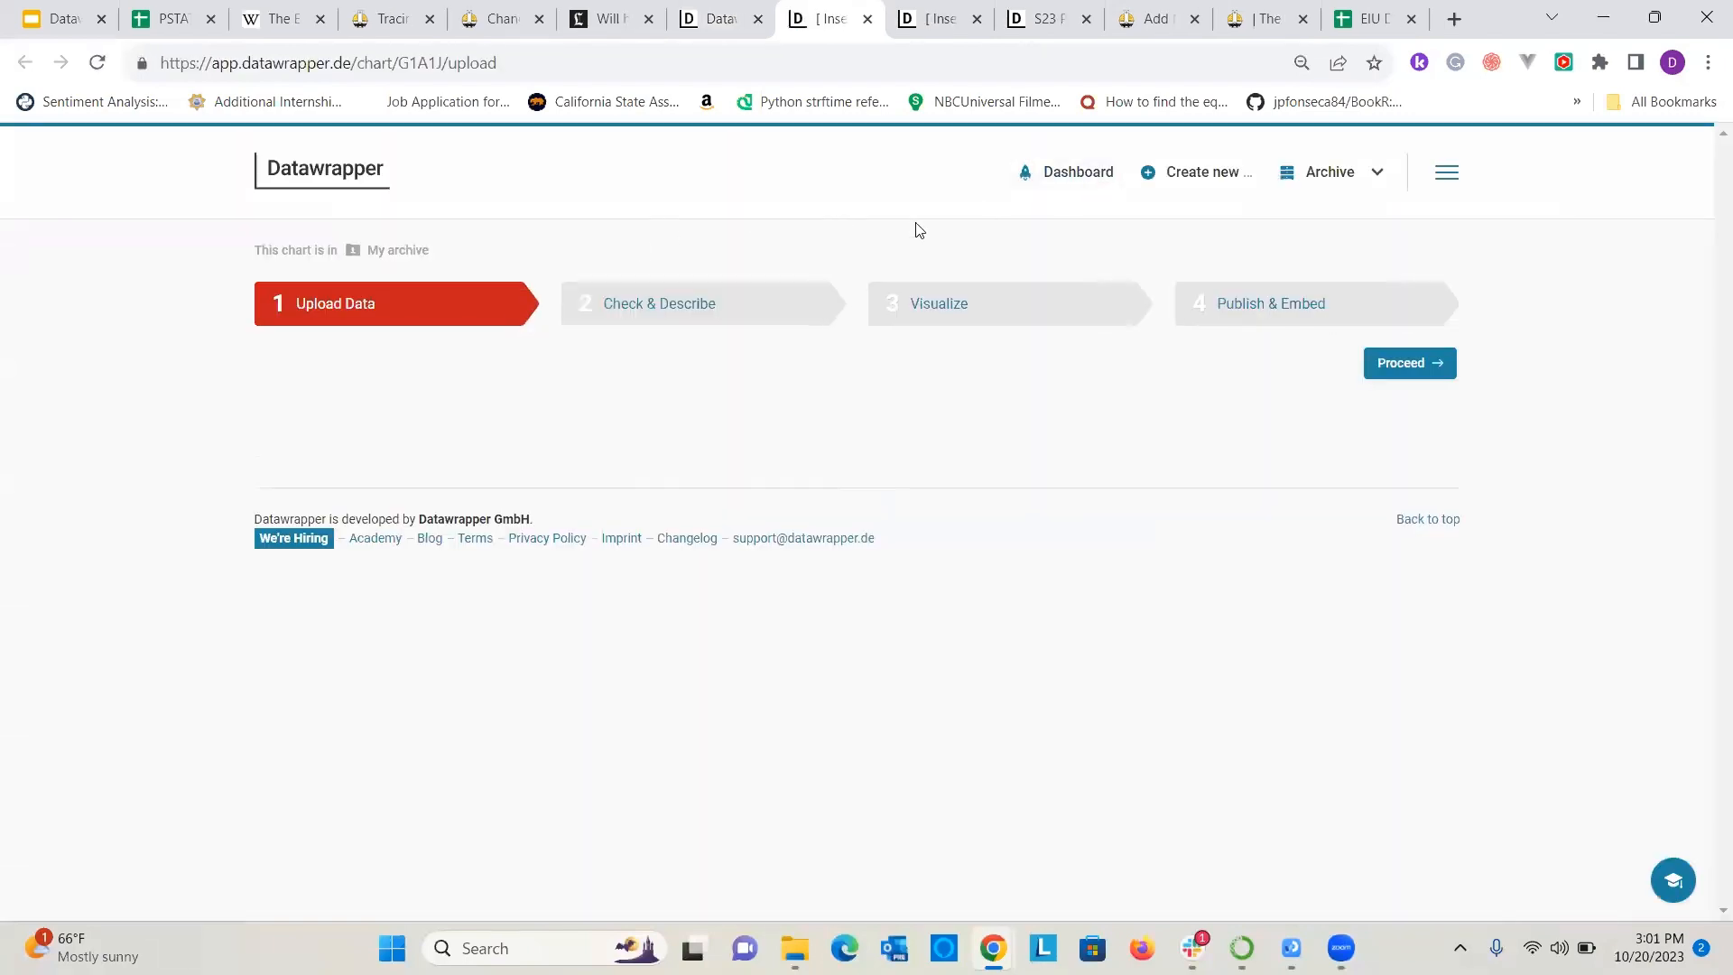
mouse_move(1189, 172)
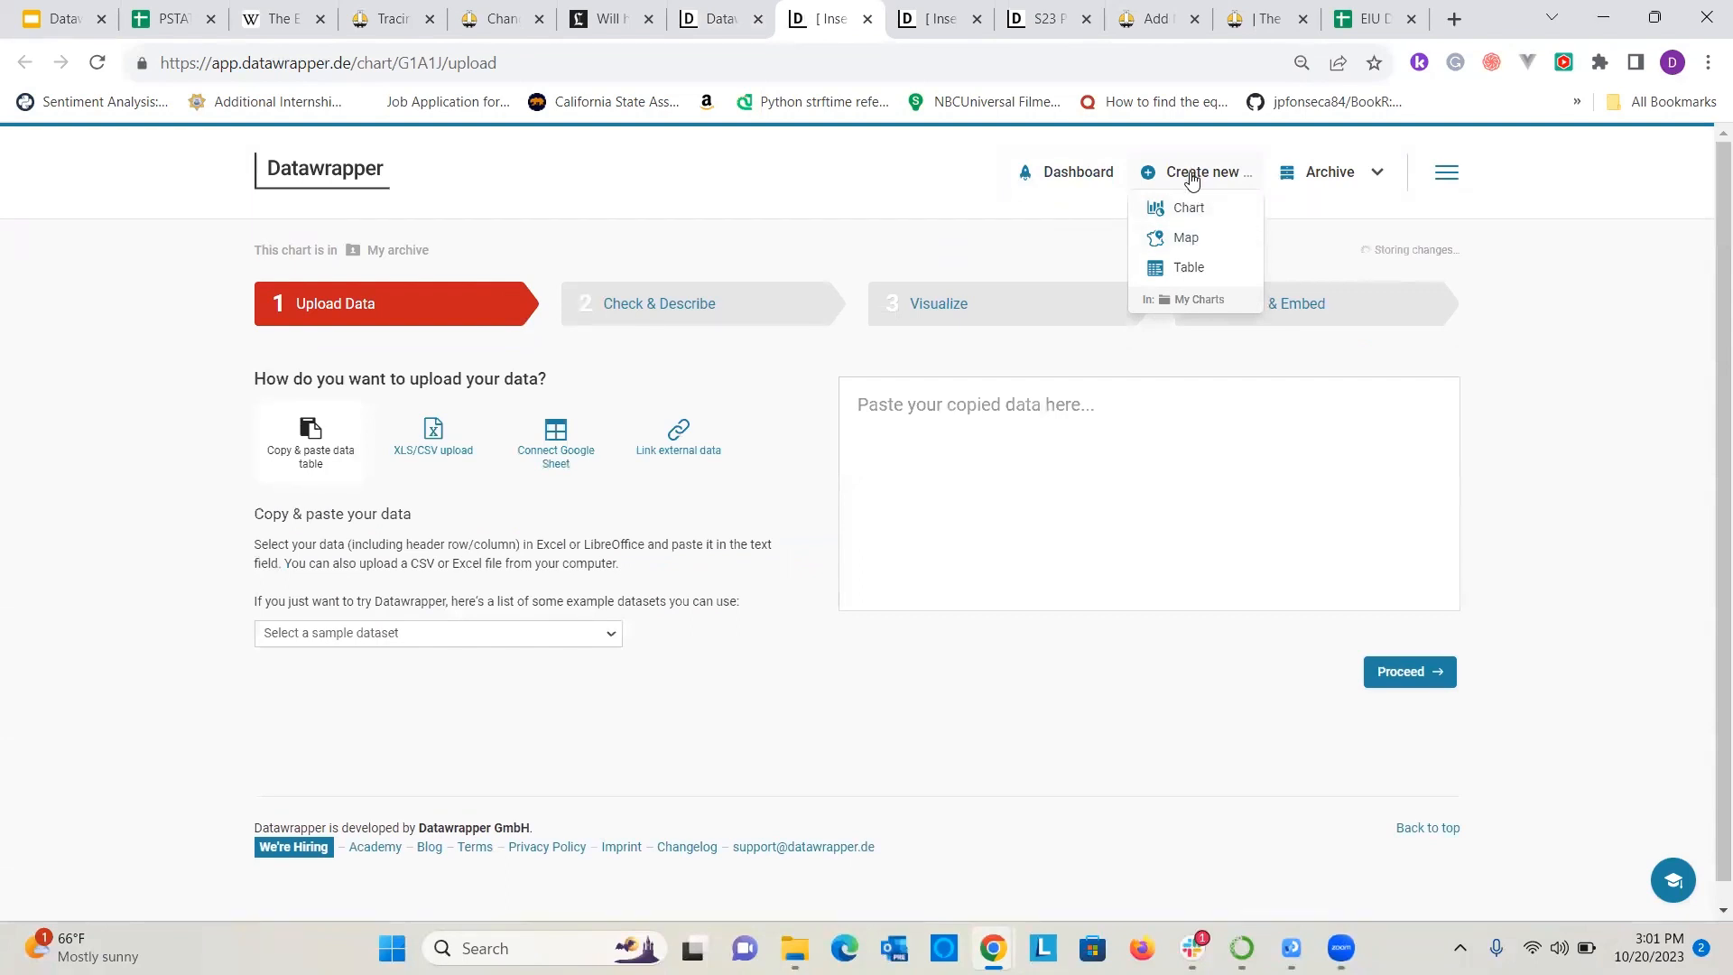
left_click(1189, 268)
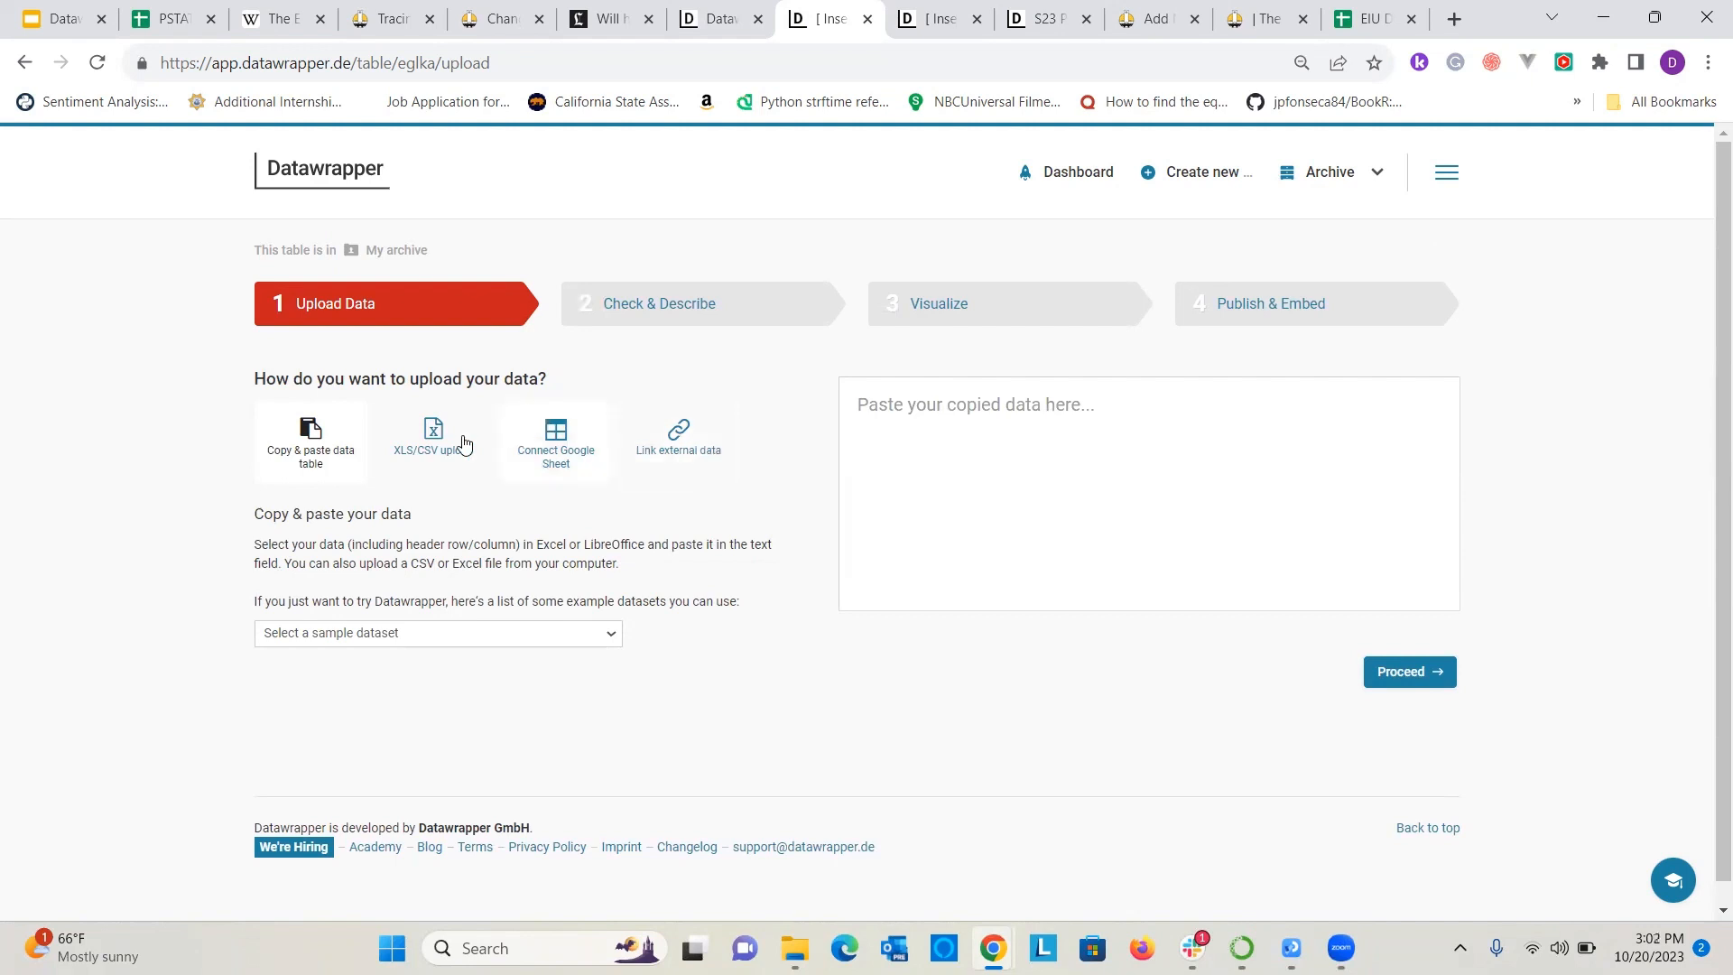
Connect the new table to the EIU Democracy Index Google Sheet using the copied URL and proceed to the data check.
left_click(555, 451)
left_click(930, 452)
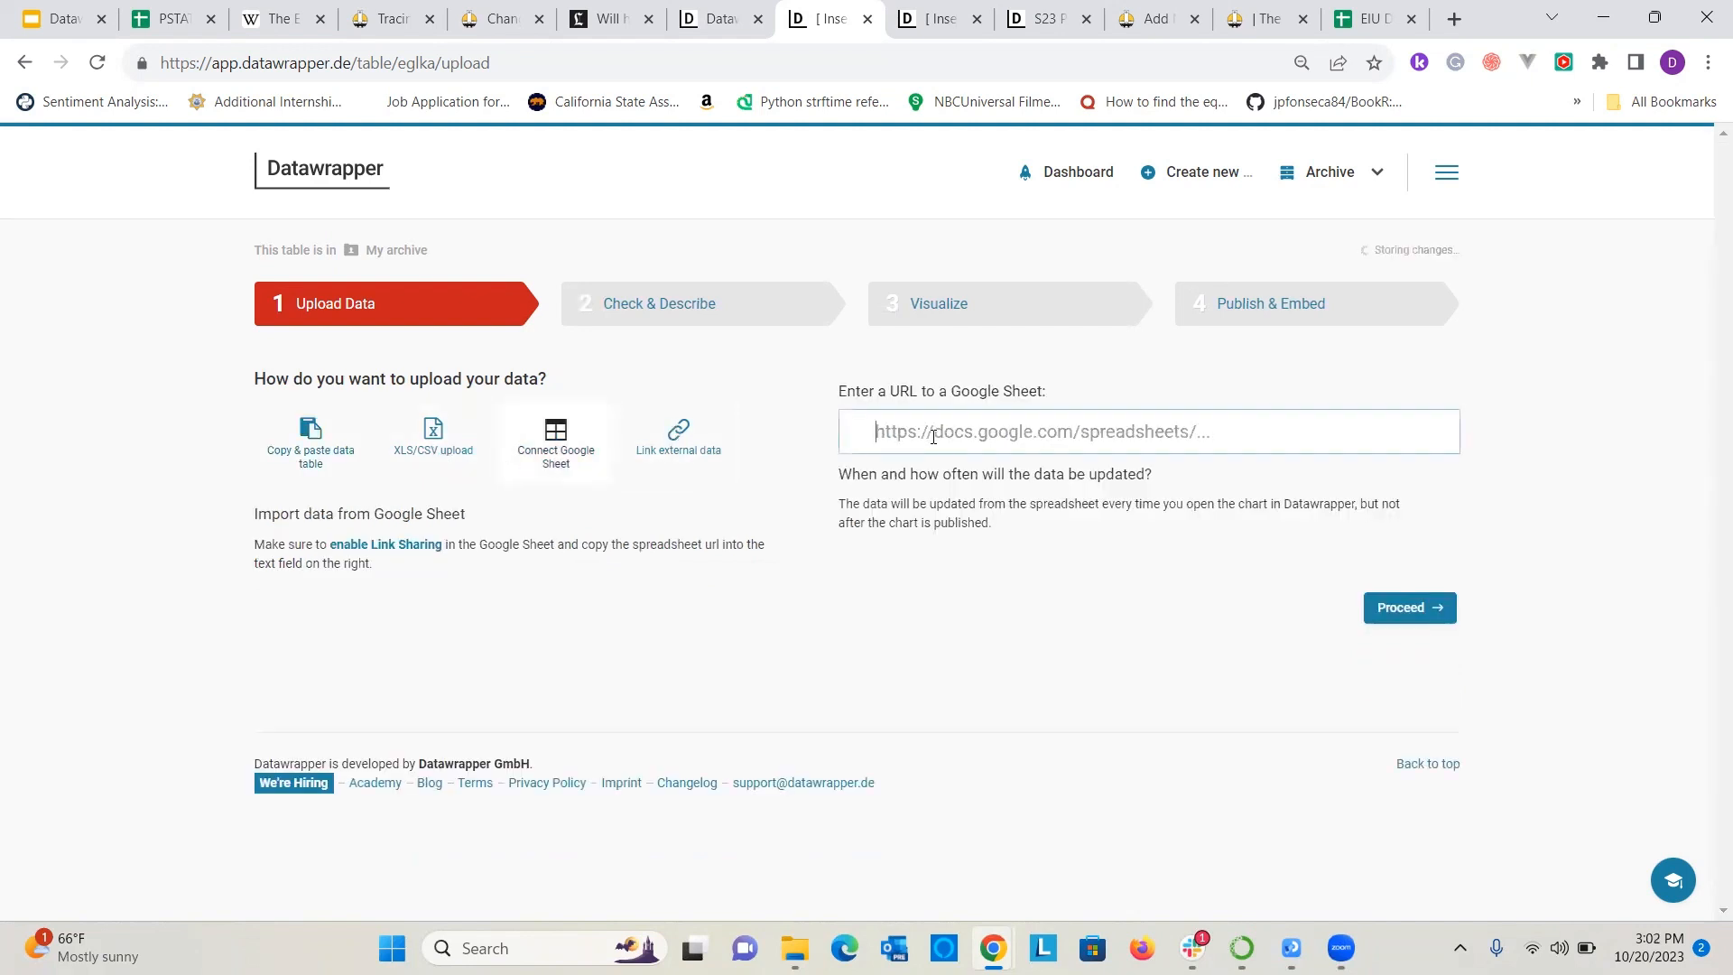
key("ctrl+v")
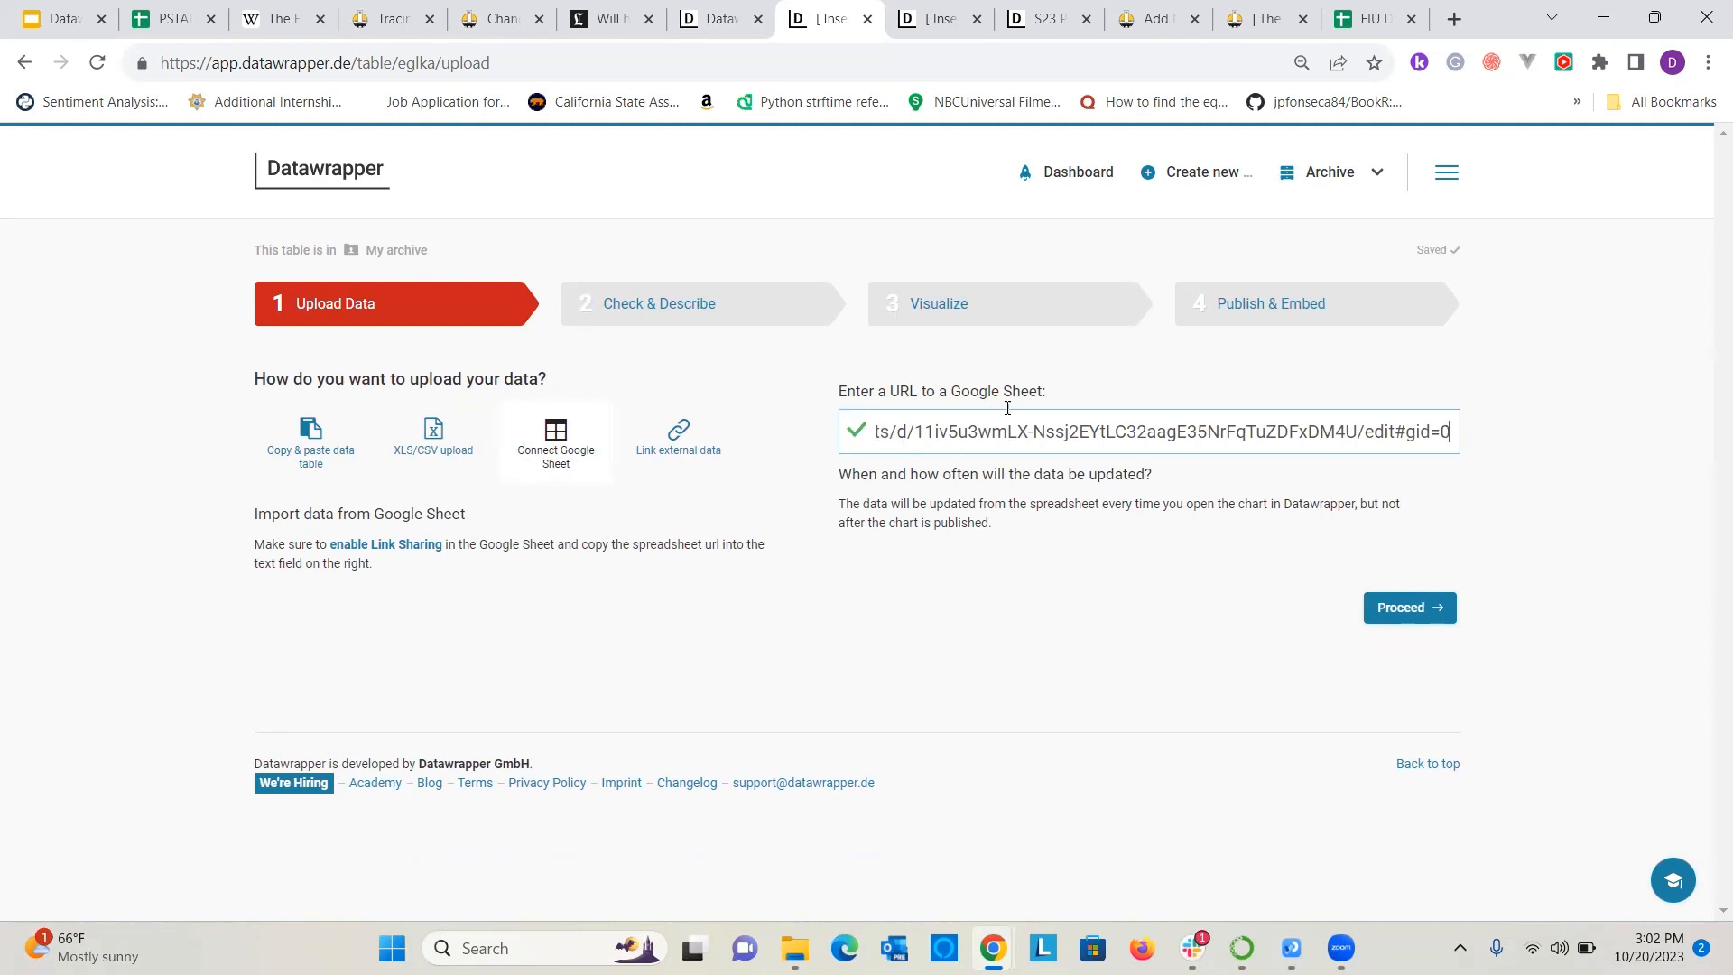
left_click(1373, 617)
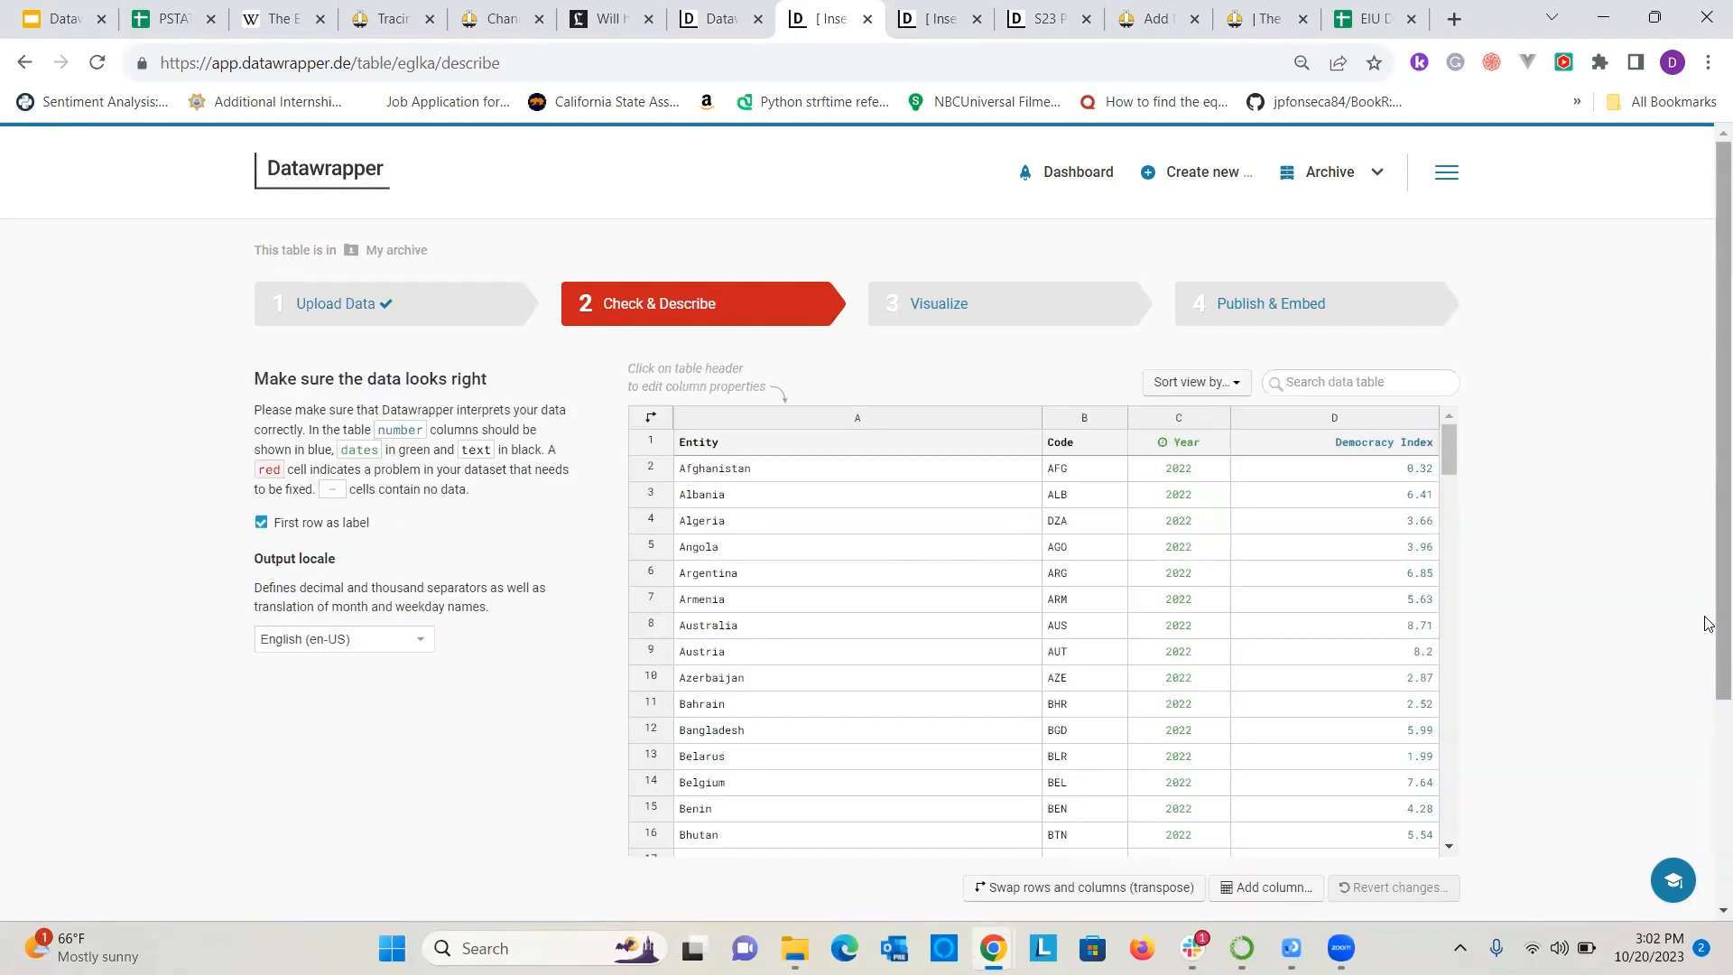
Examine the imported Entity, Code, Year and Democracy Index data from the first row to the last.
scroll(778, 488, "down", 3)
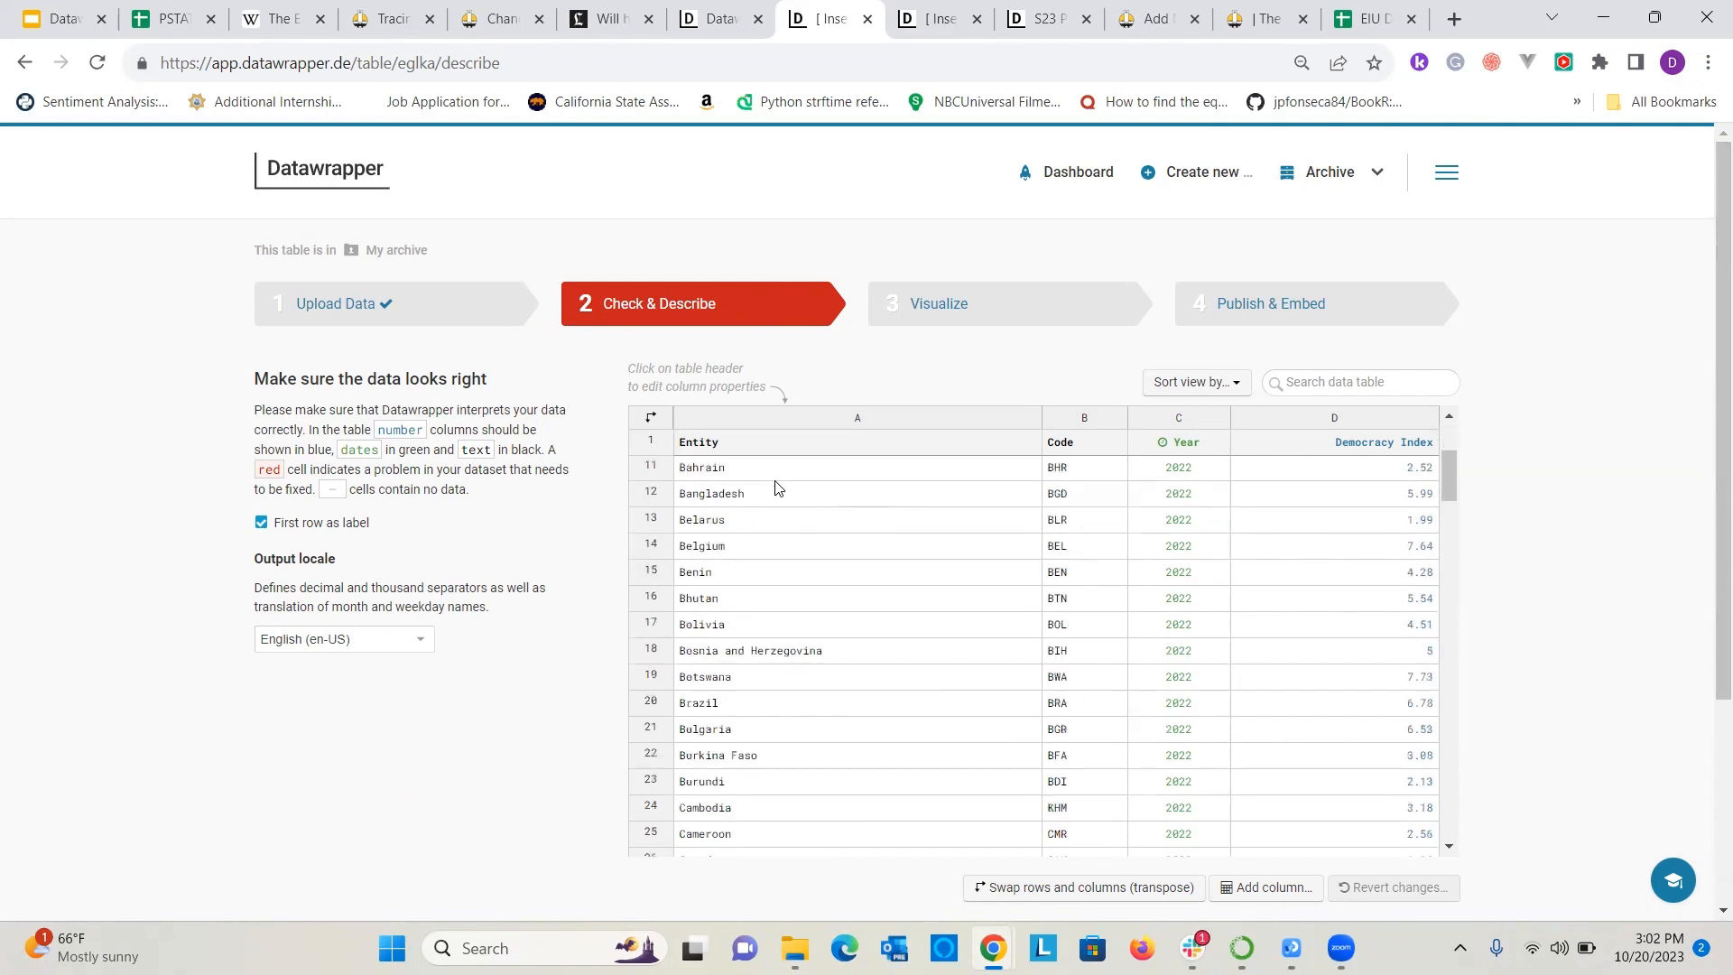
scroll(778, 488, "up", 3)
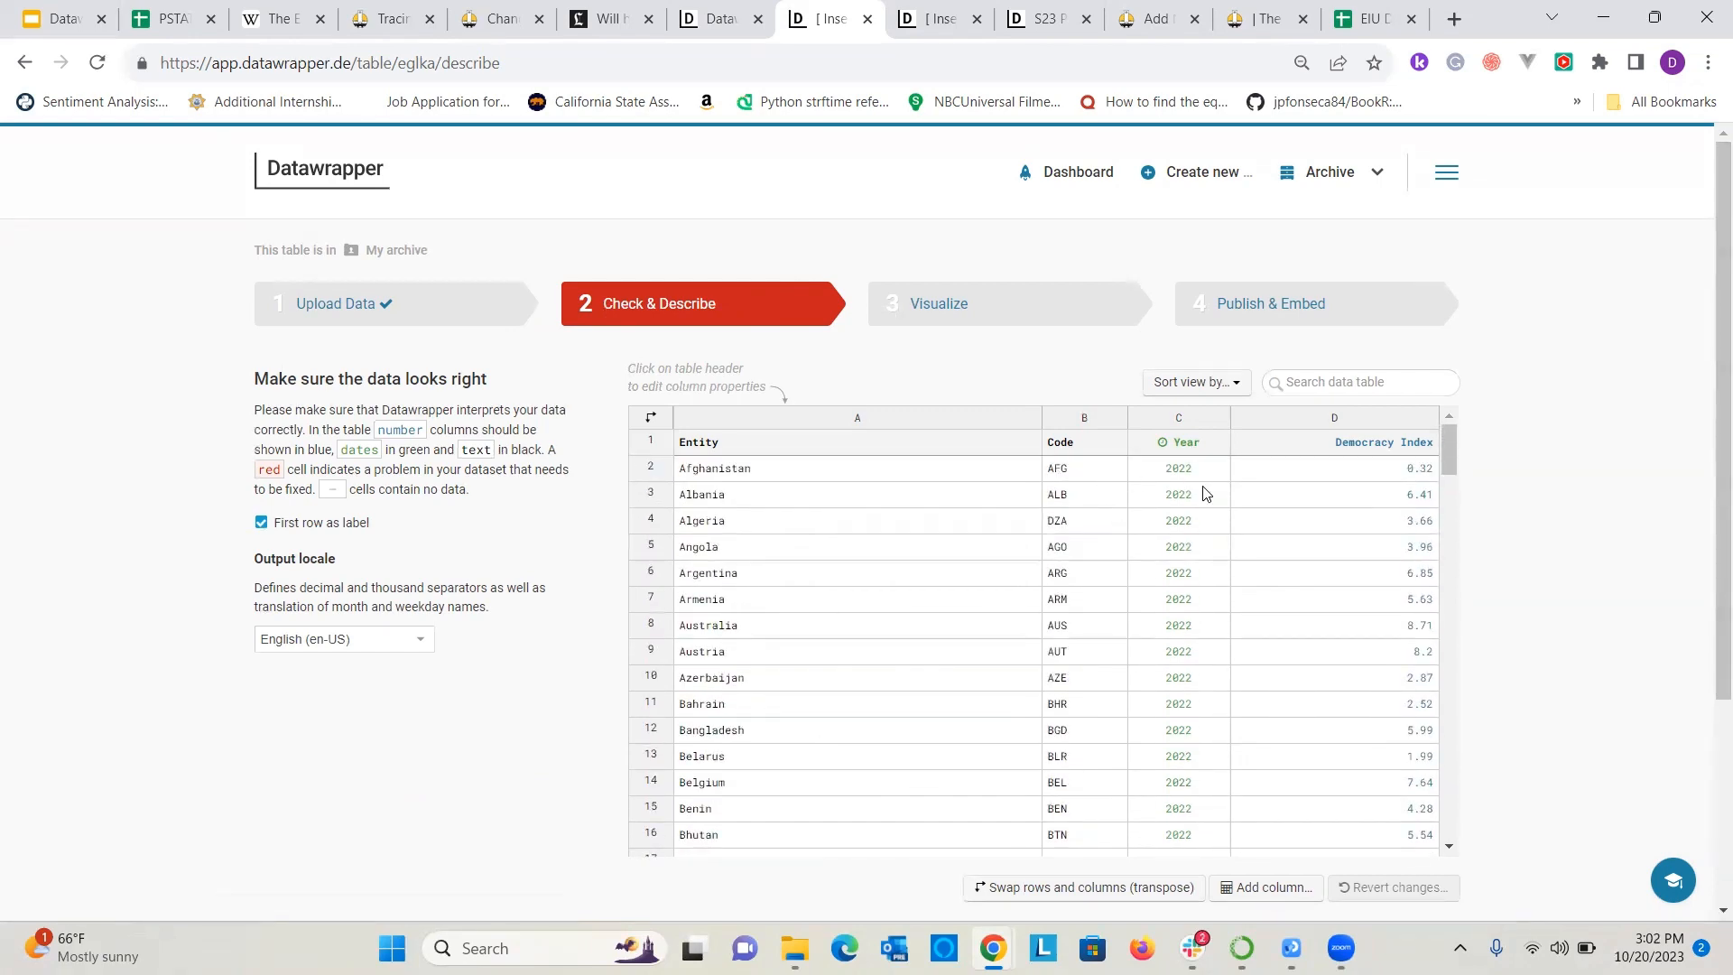
scroll(1372, 632, "down", 20)
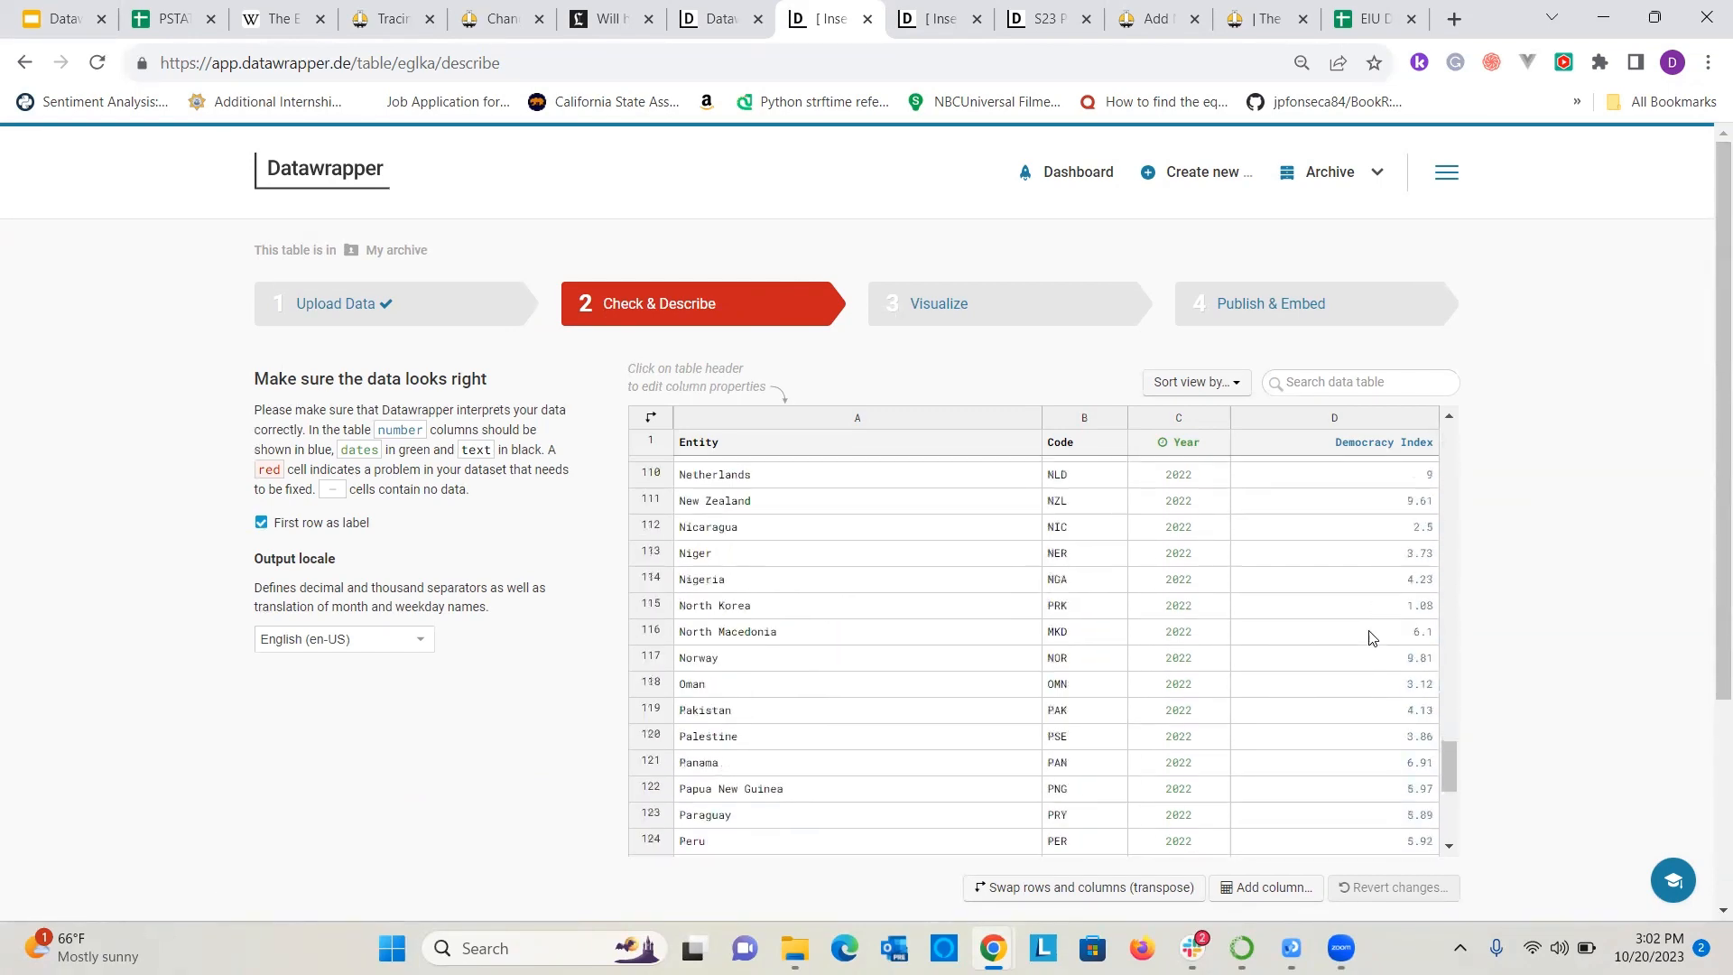
scroll(1372, 637, "down", 15)
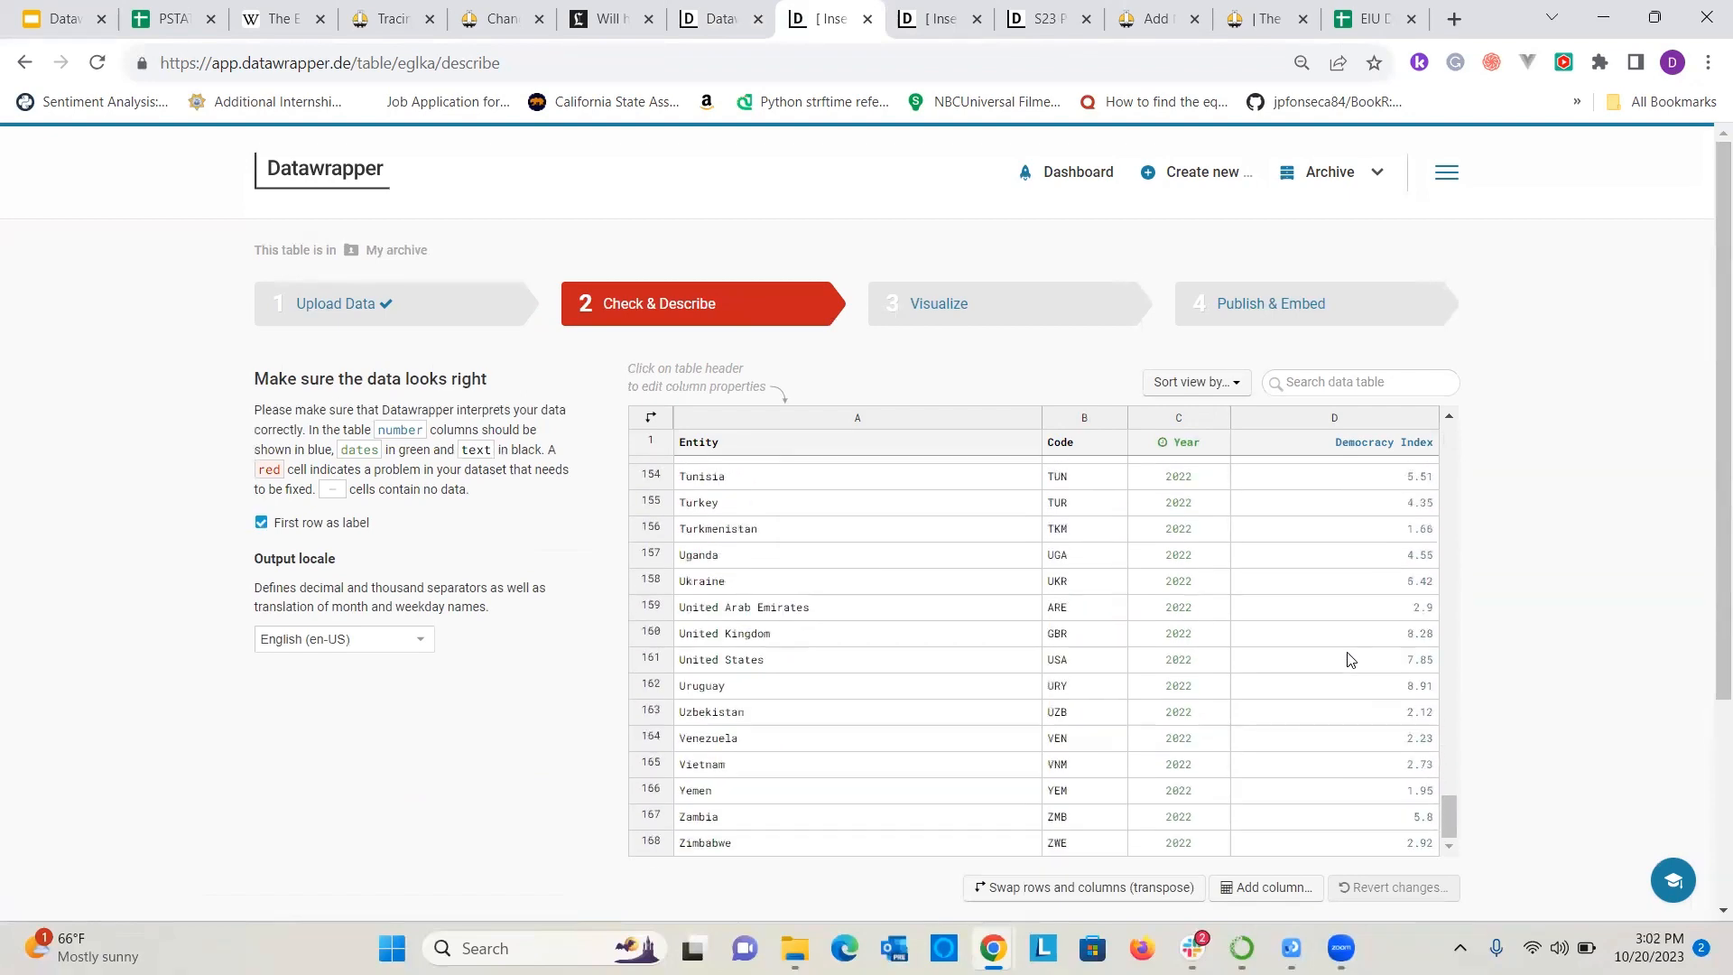
scroll(1347, 658, "down", 3)
scroll(948, 515, "up", 12)
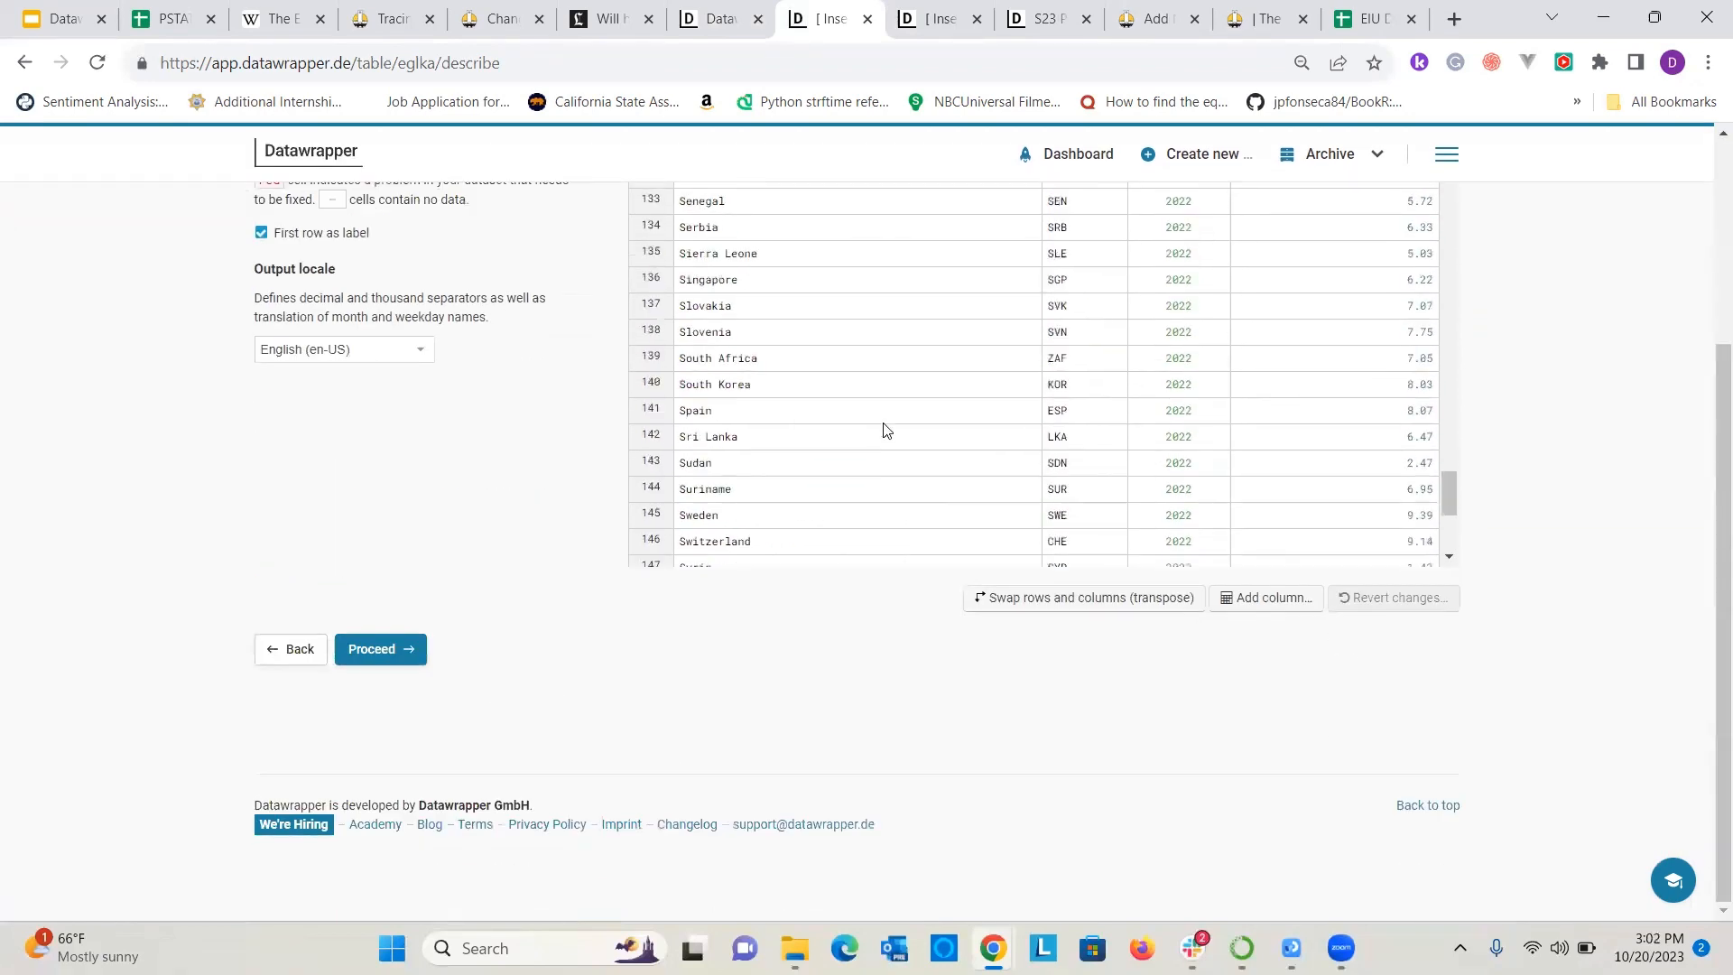
scroll(864, 469, "down", 12)
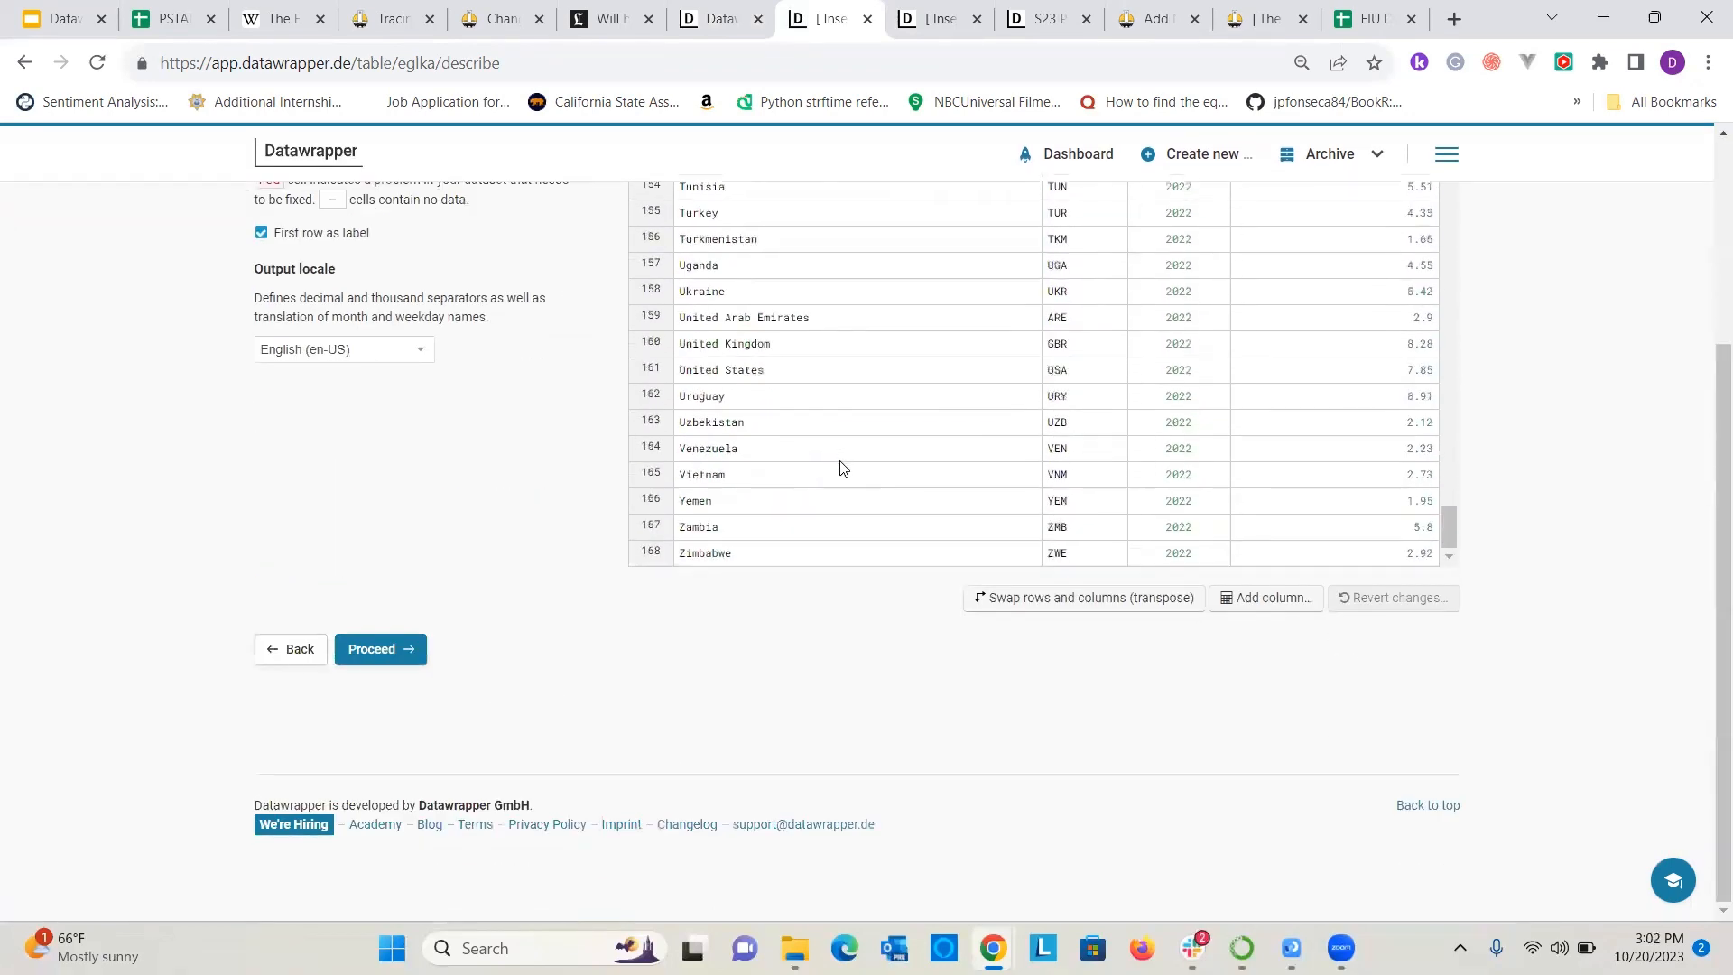
scroll(638, 728, "up", 3)
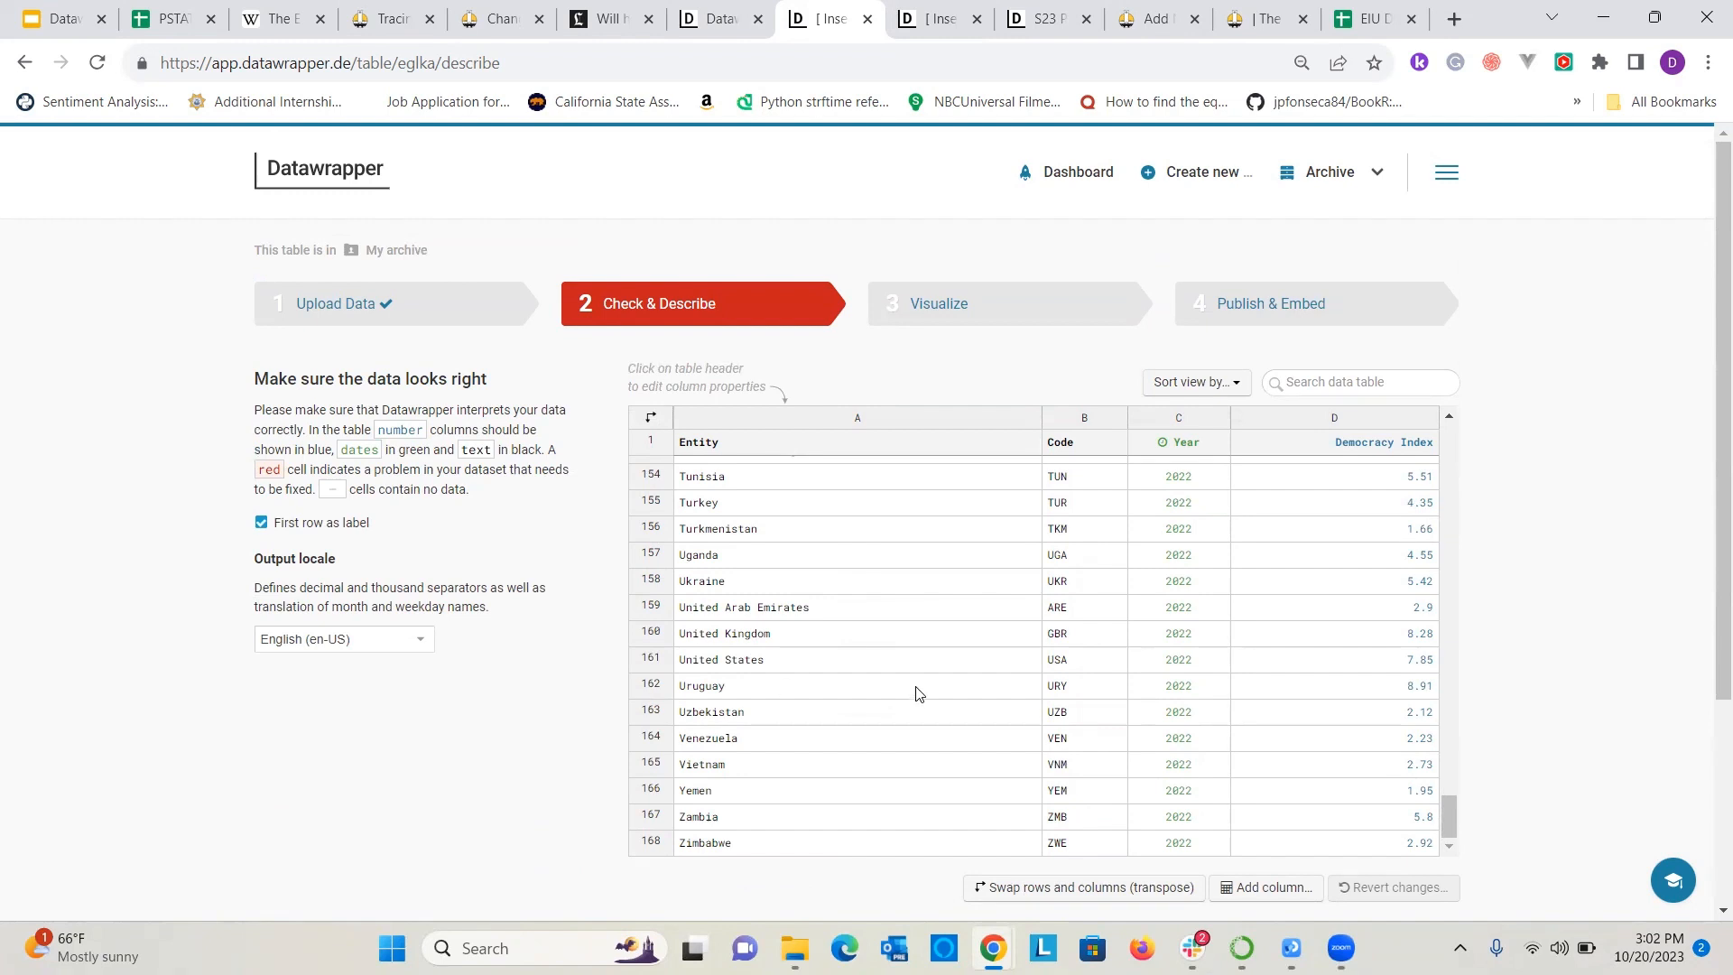
scroll(918, 693, "up", 20)
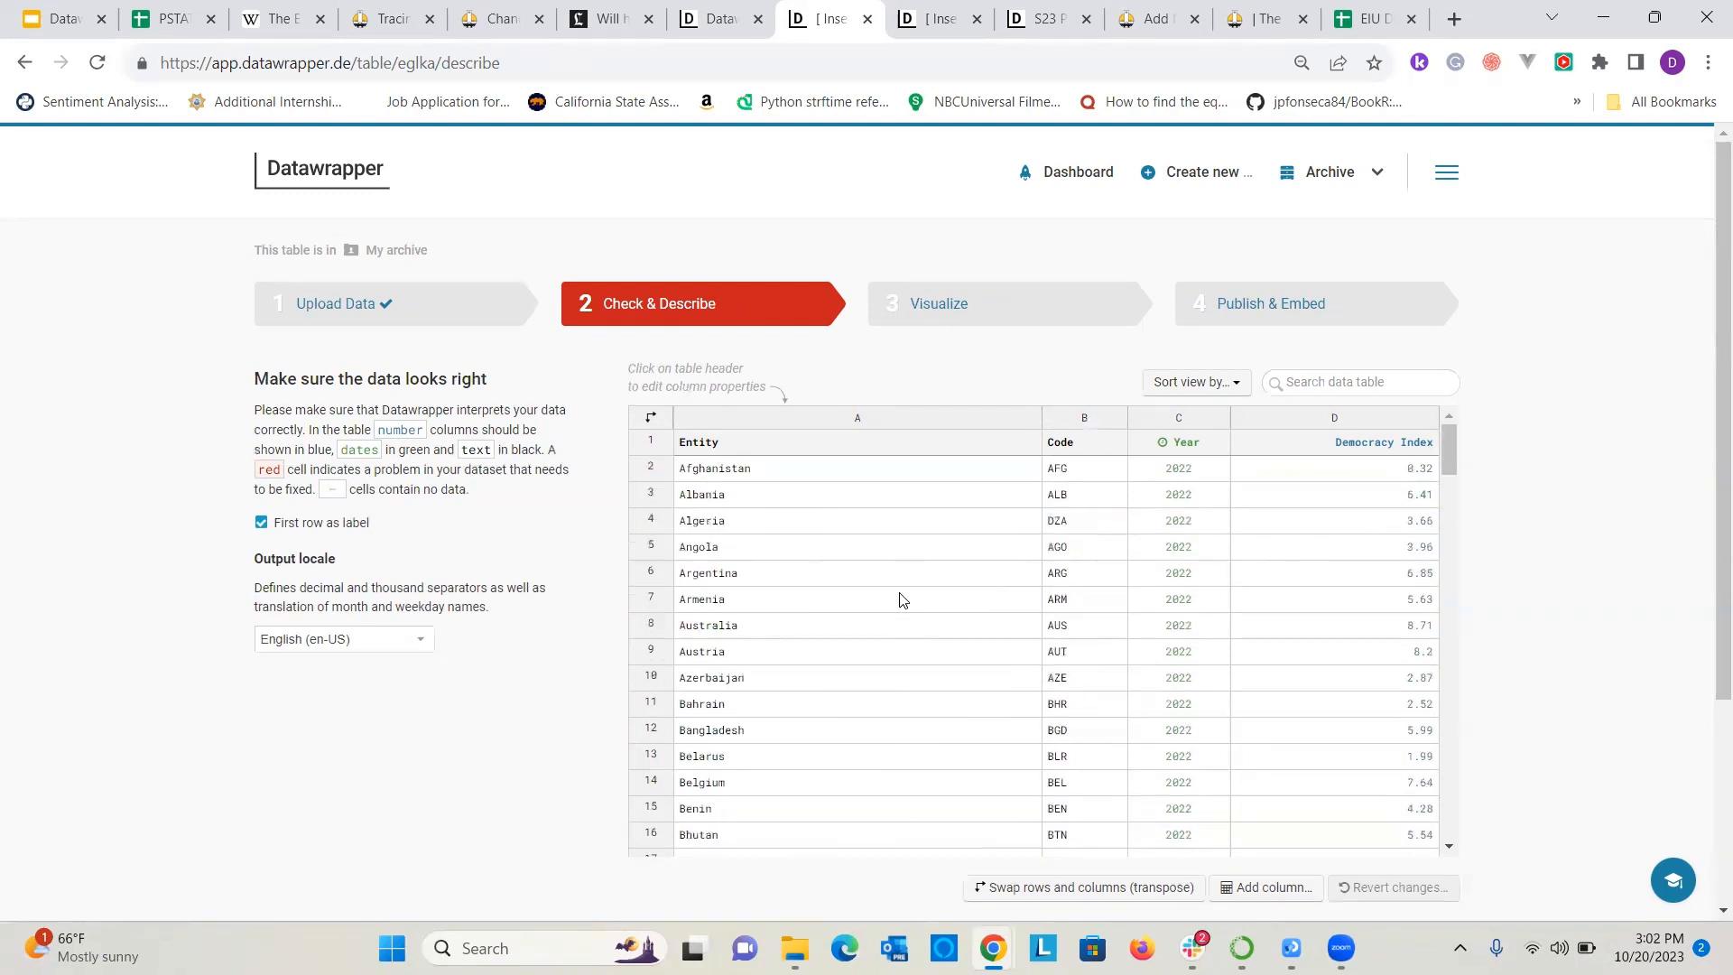
Move the table on to visualization, look through its refine options and make the table searchable.
left_click(931, 296)
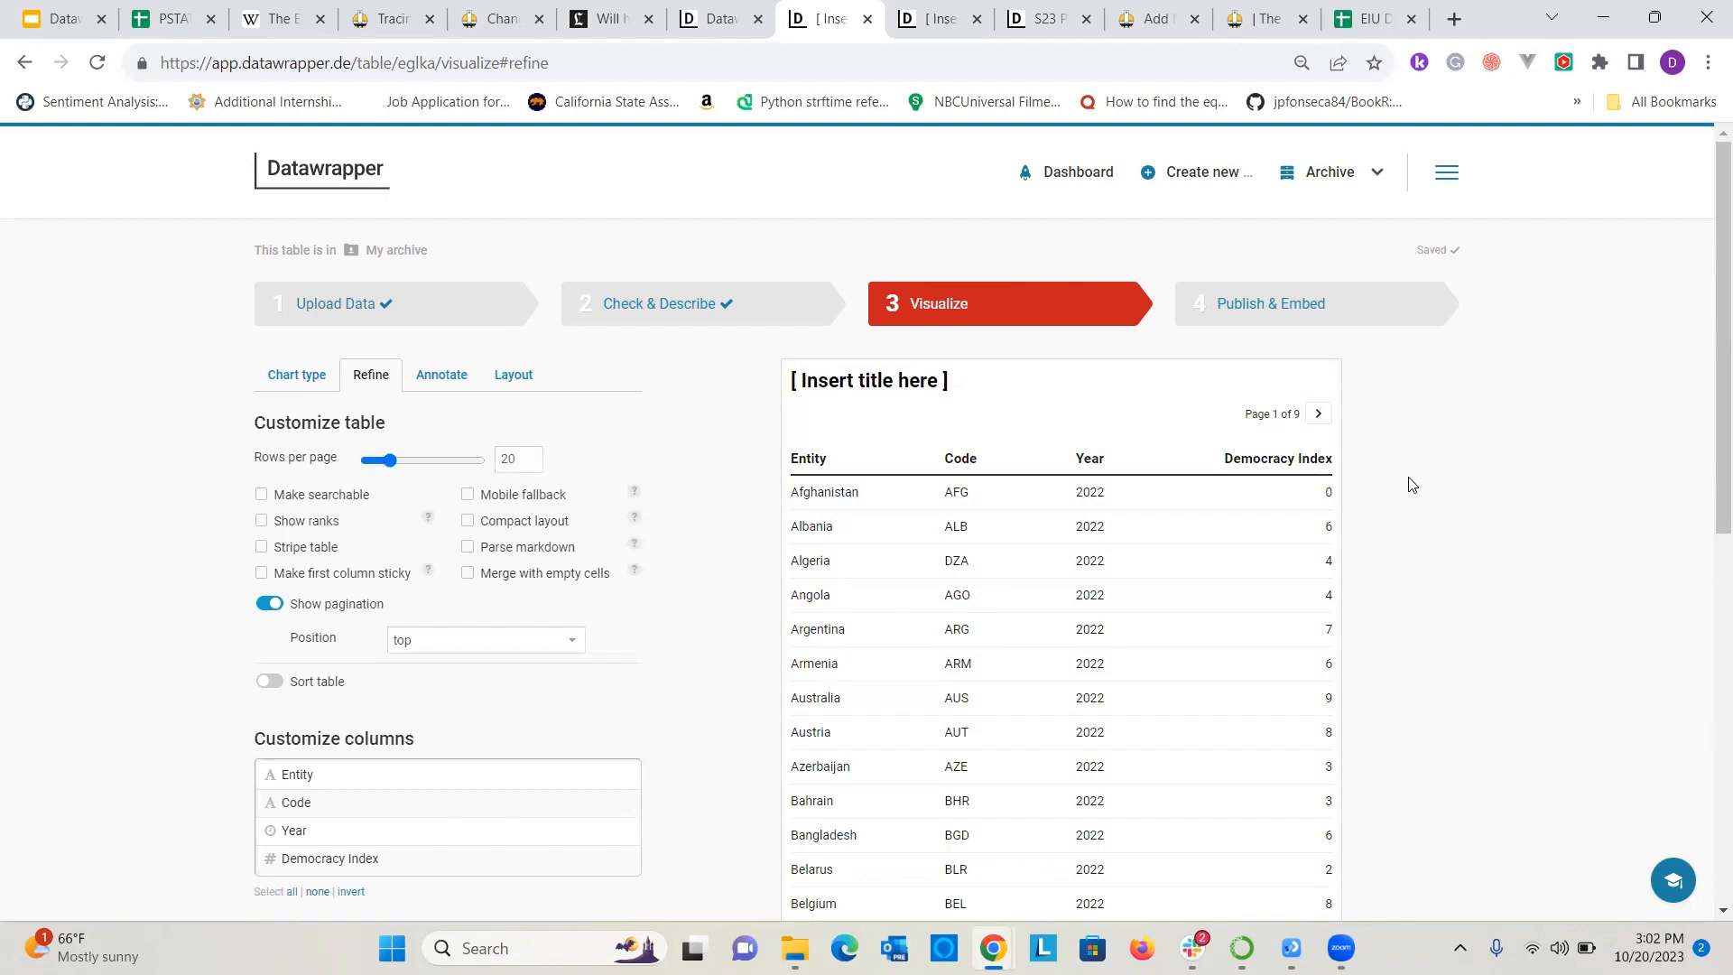
scroll(1435, 506, "down", 5)
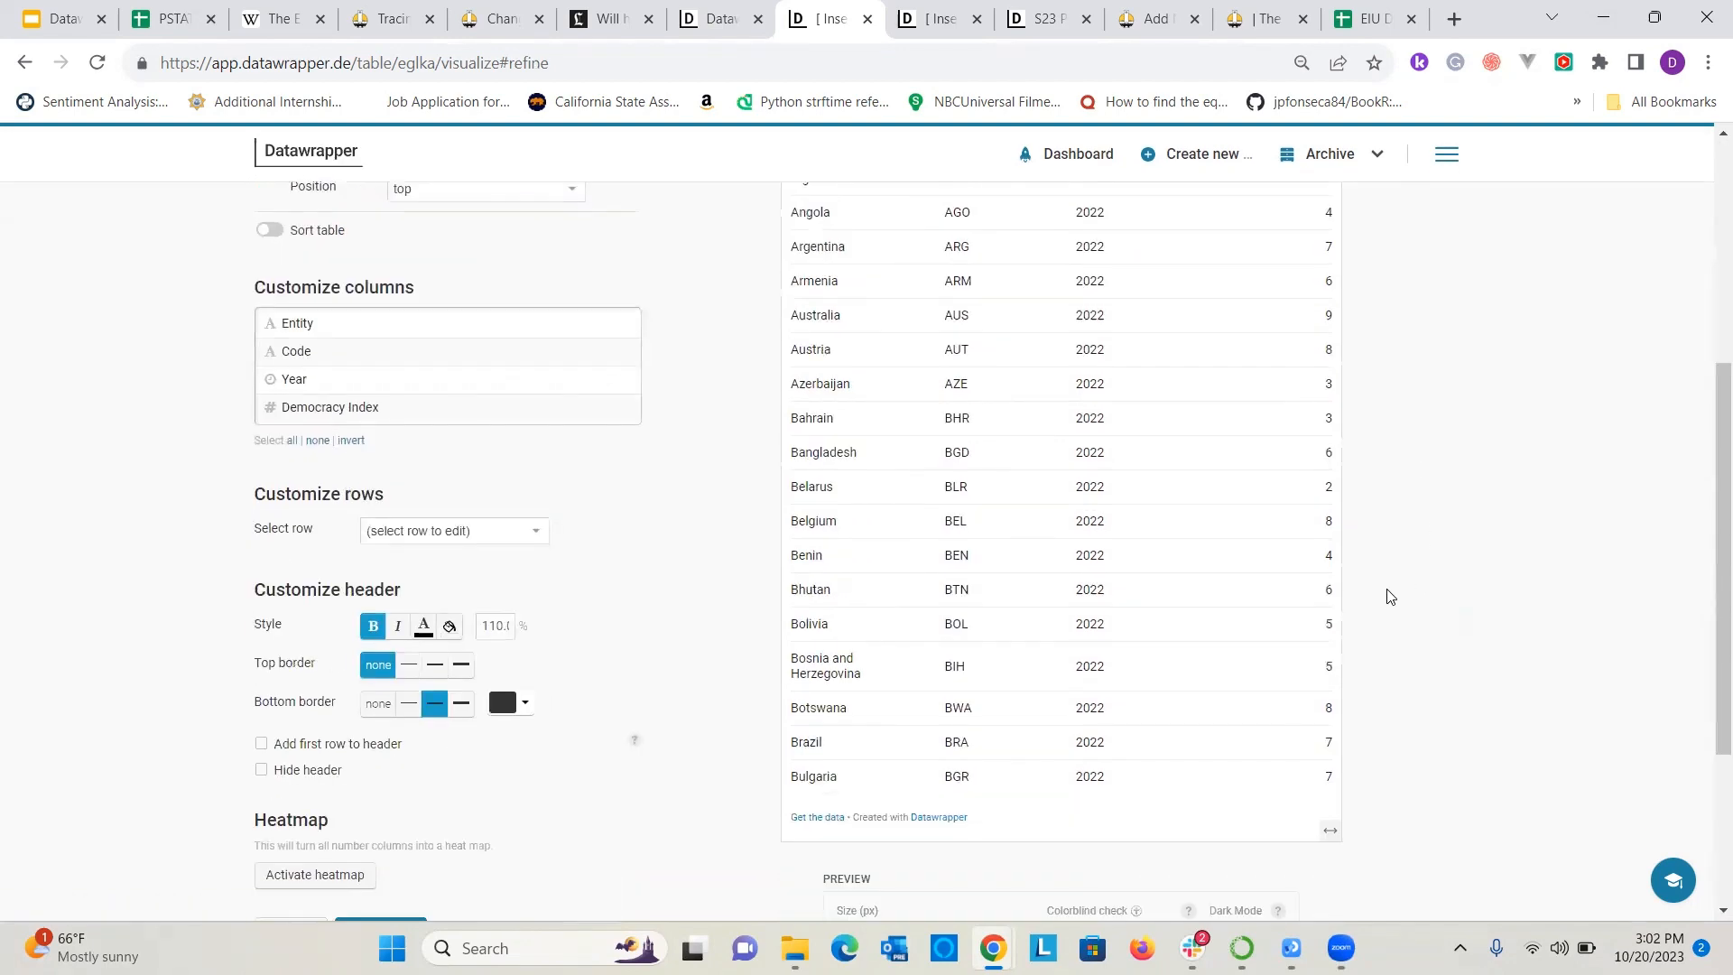
scroll(1405, 644, "up", 3)
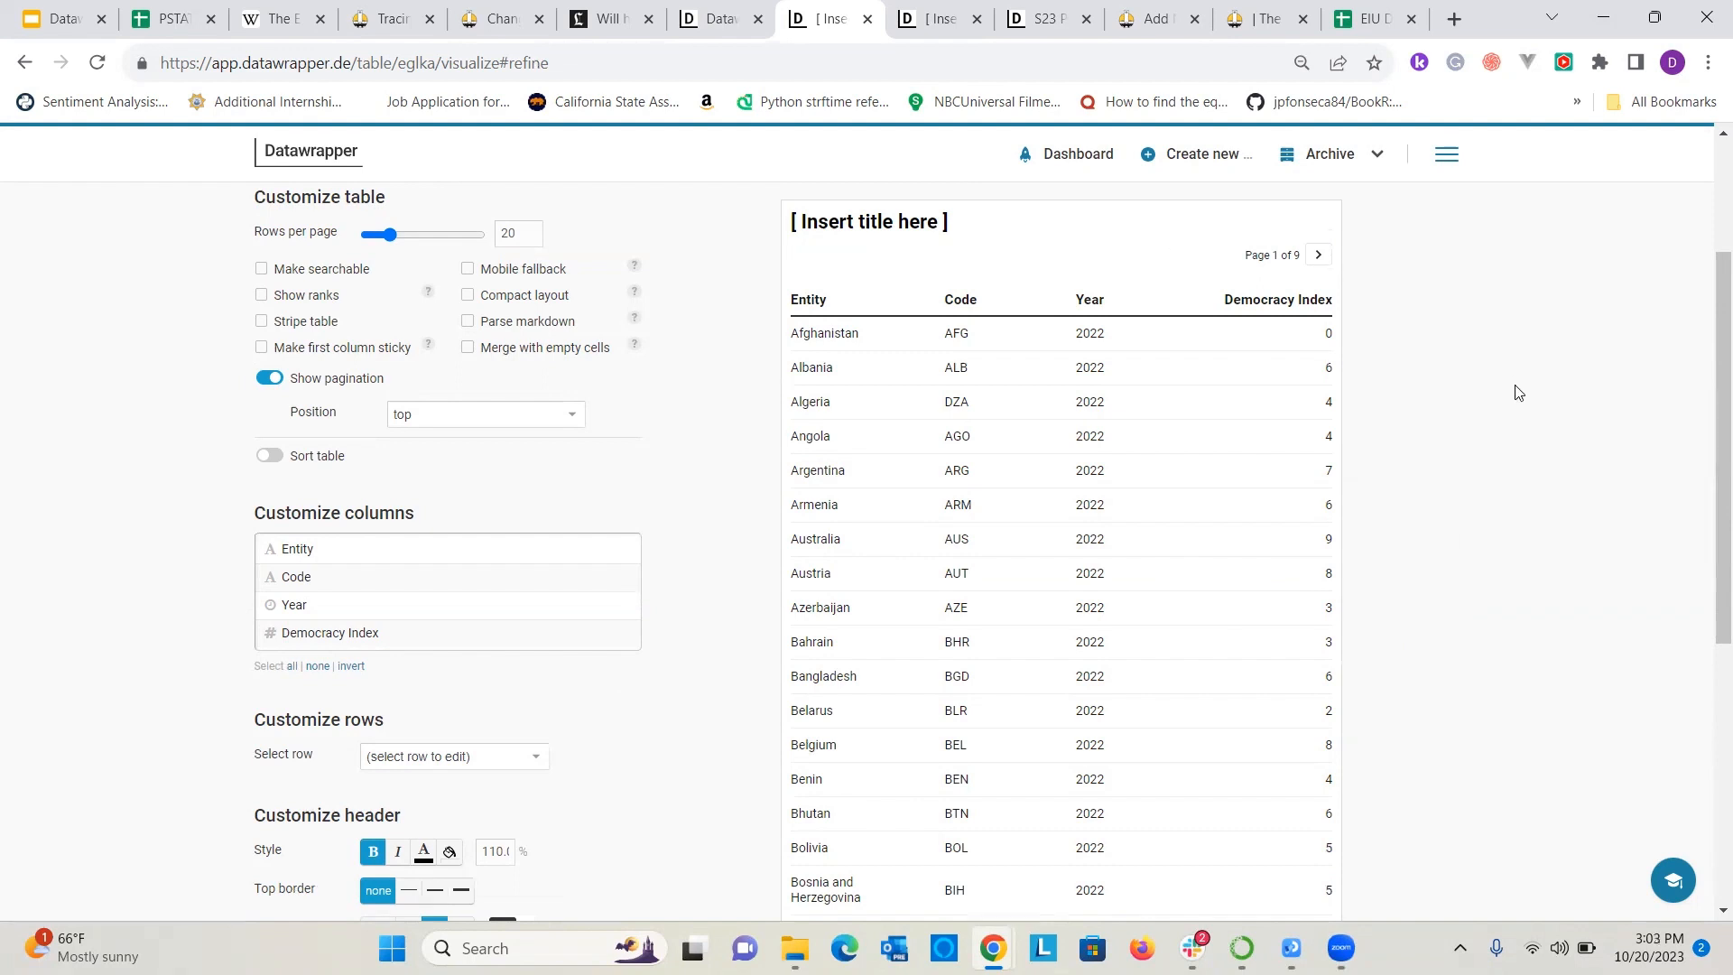
scroll(1517, 399, "up", 3)
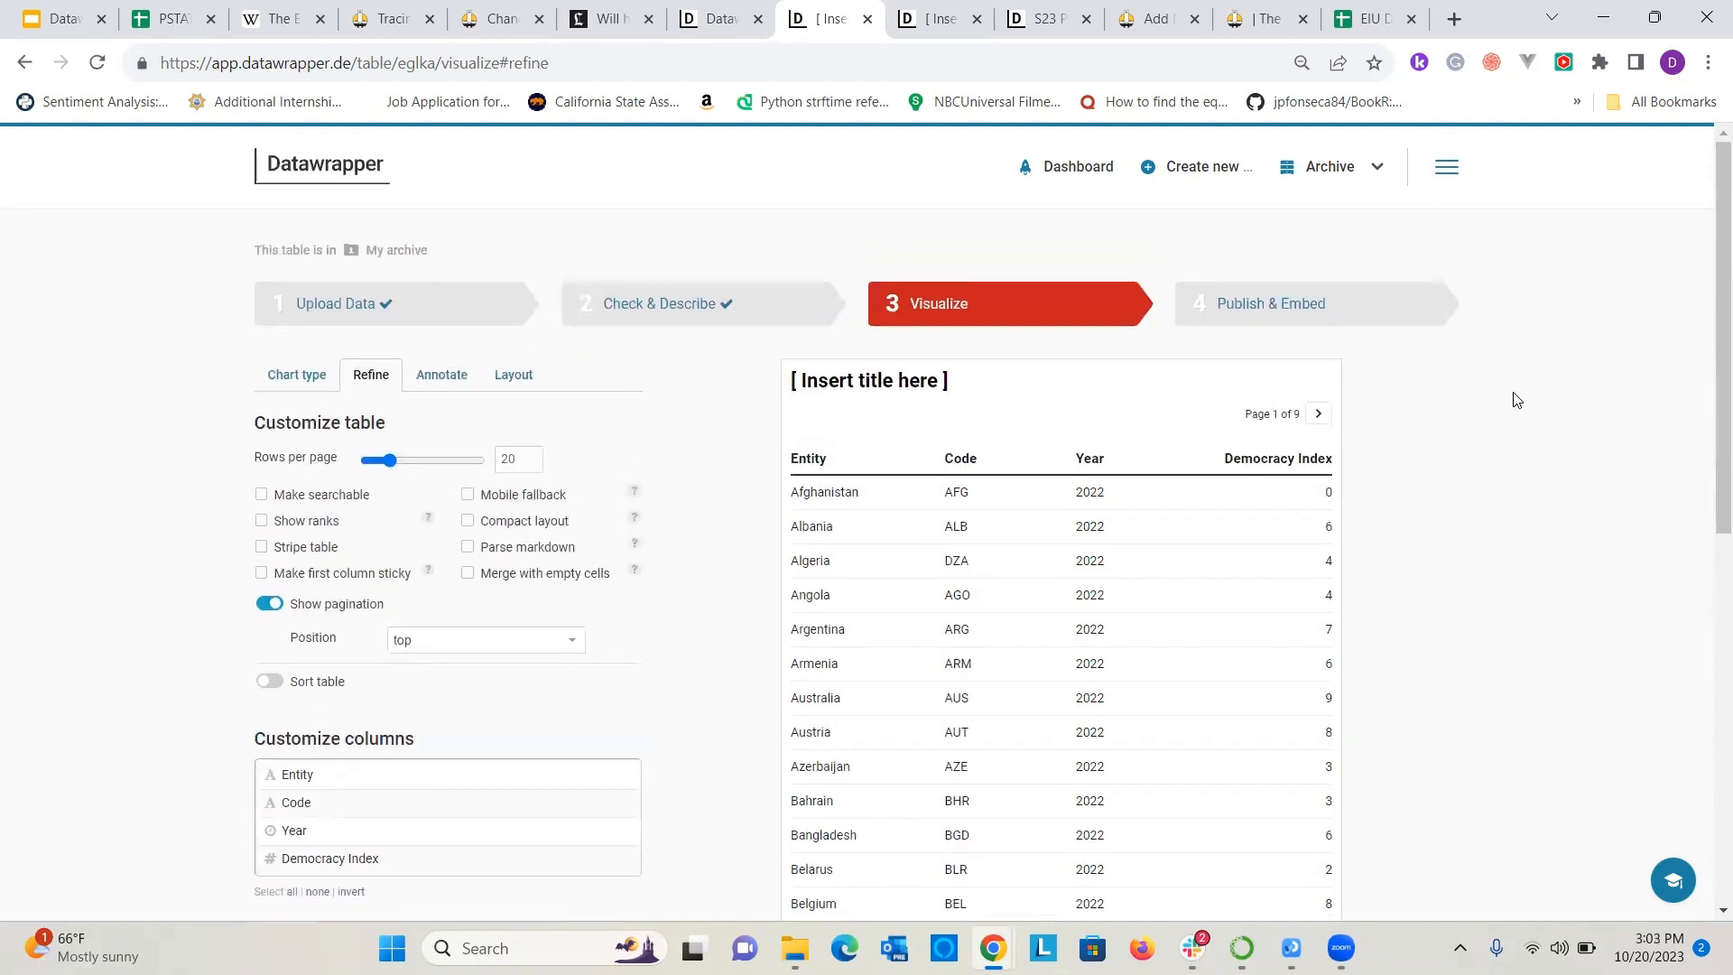
left_click(261, 496)
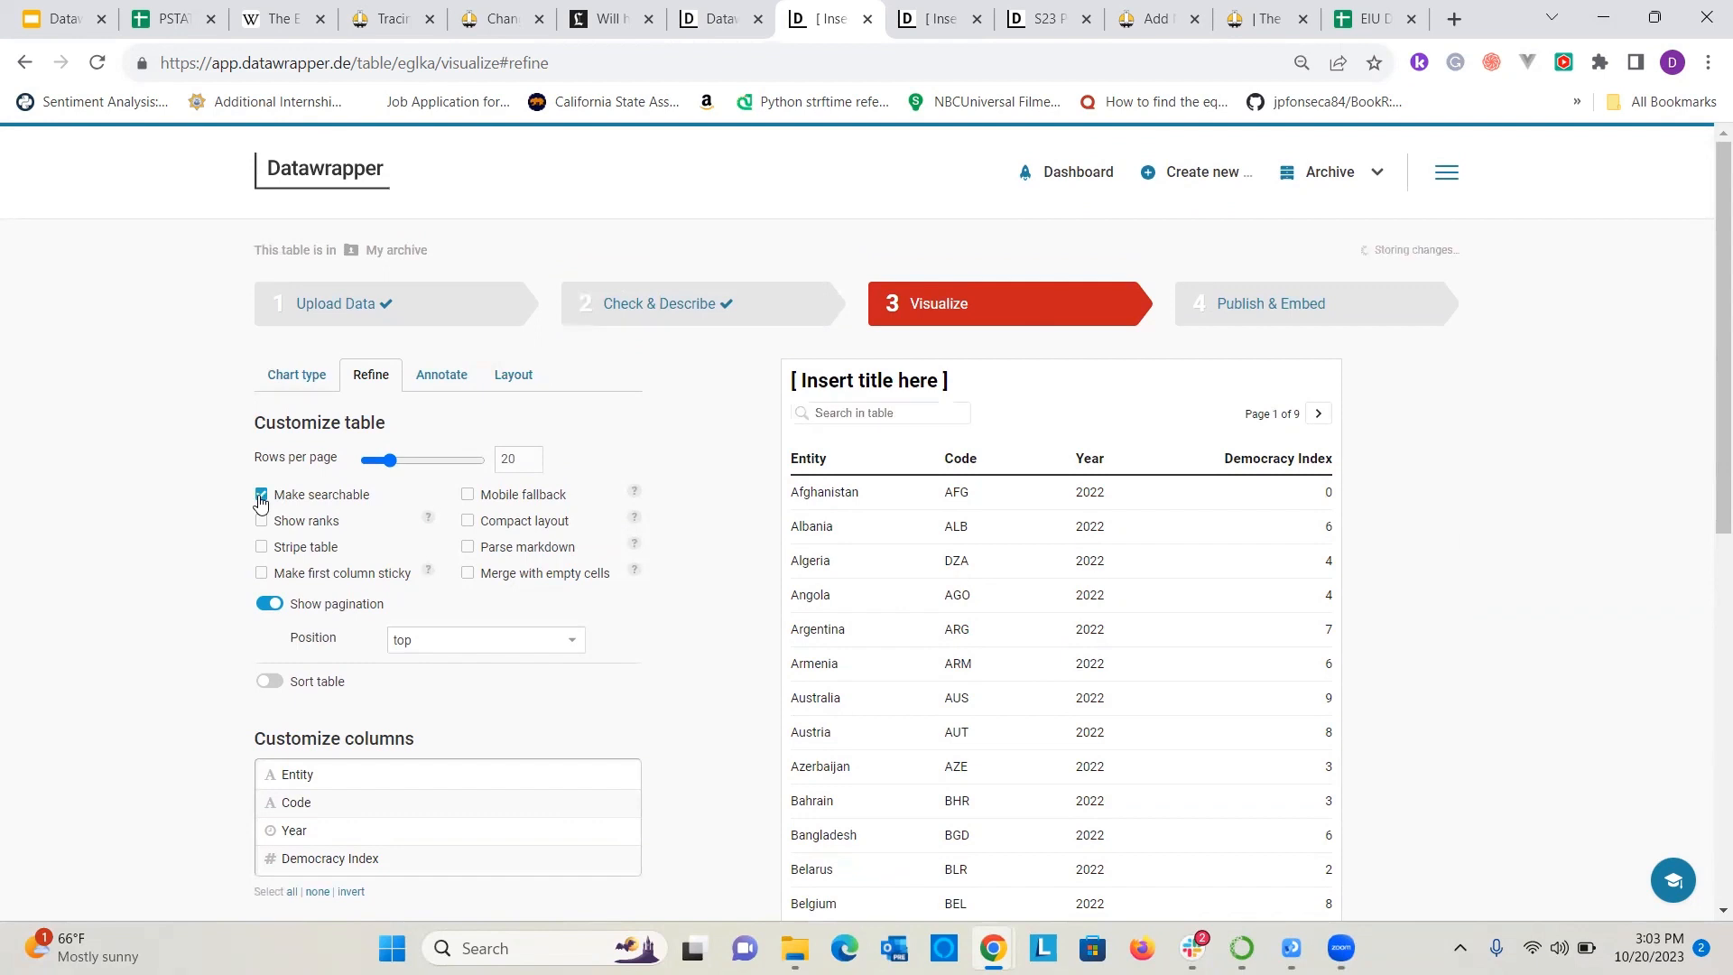
Search the table preview for USA, then clear the search.
left_click(871, 416)
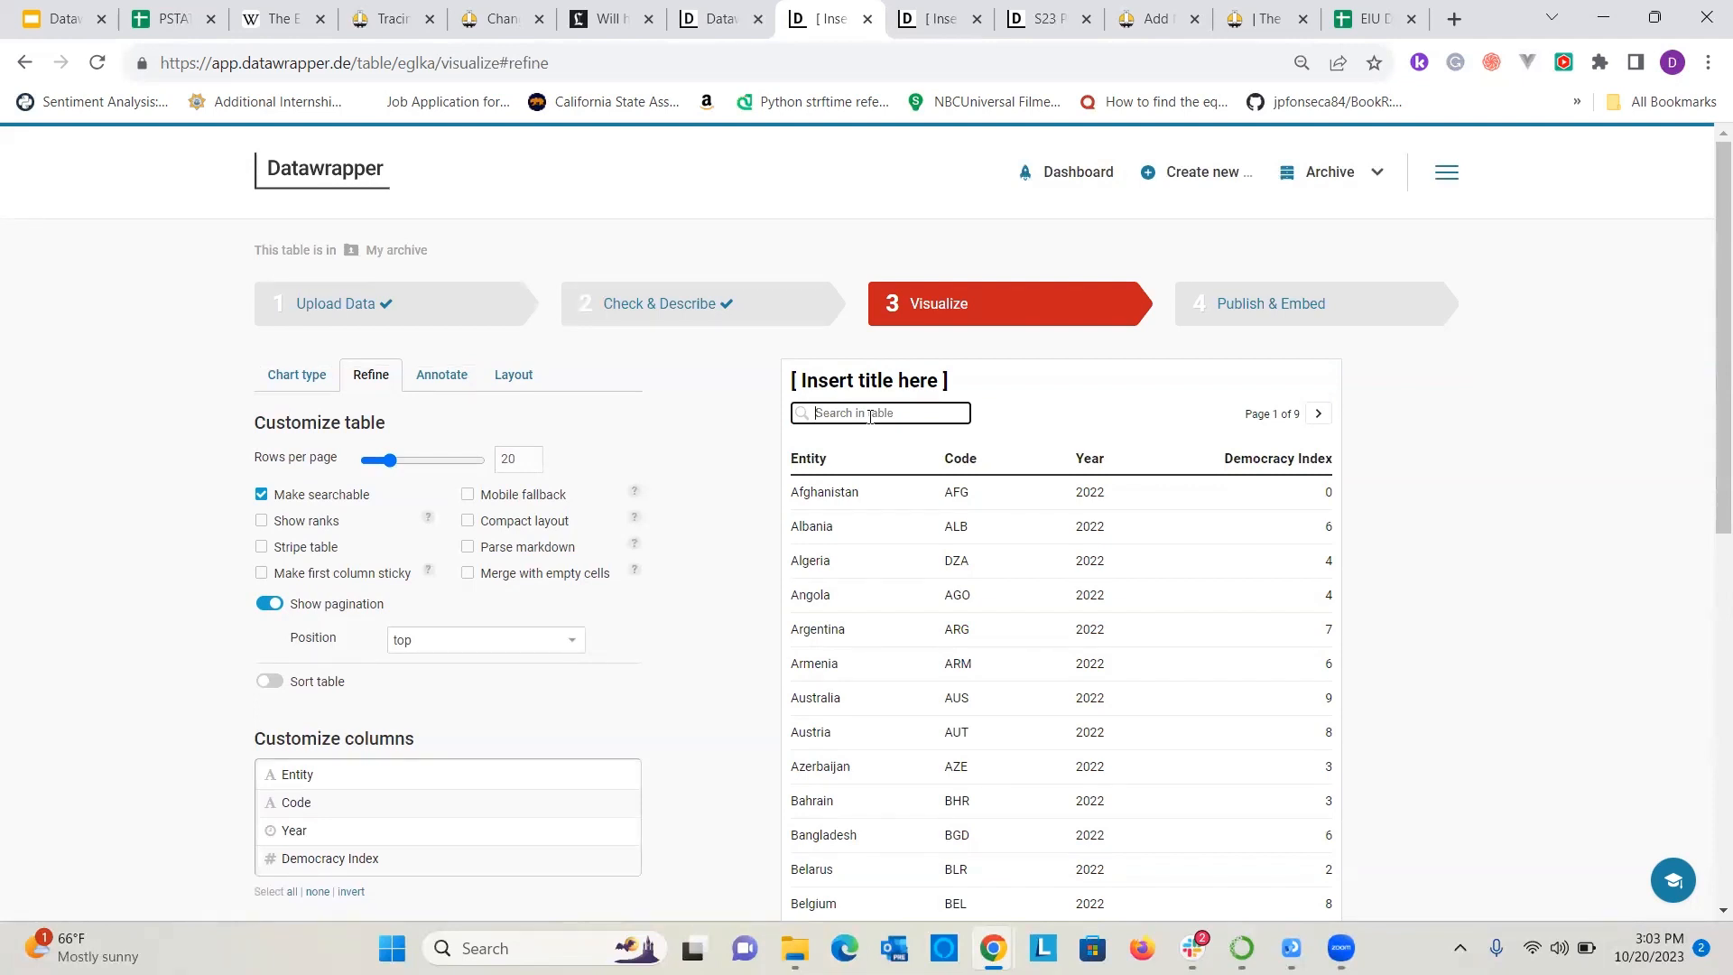
type("USA")
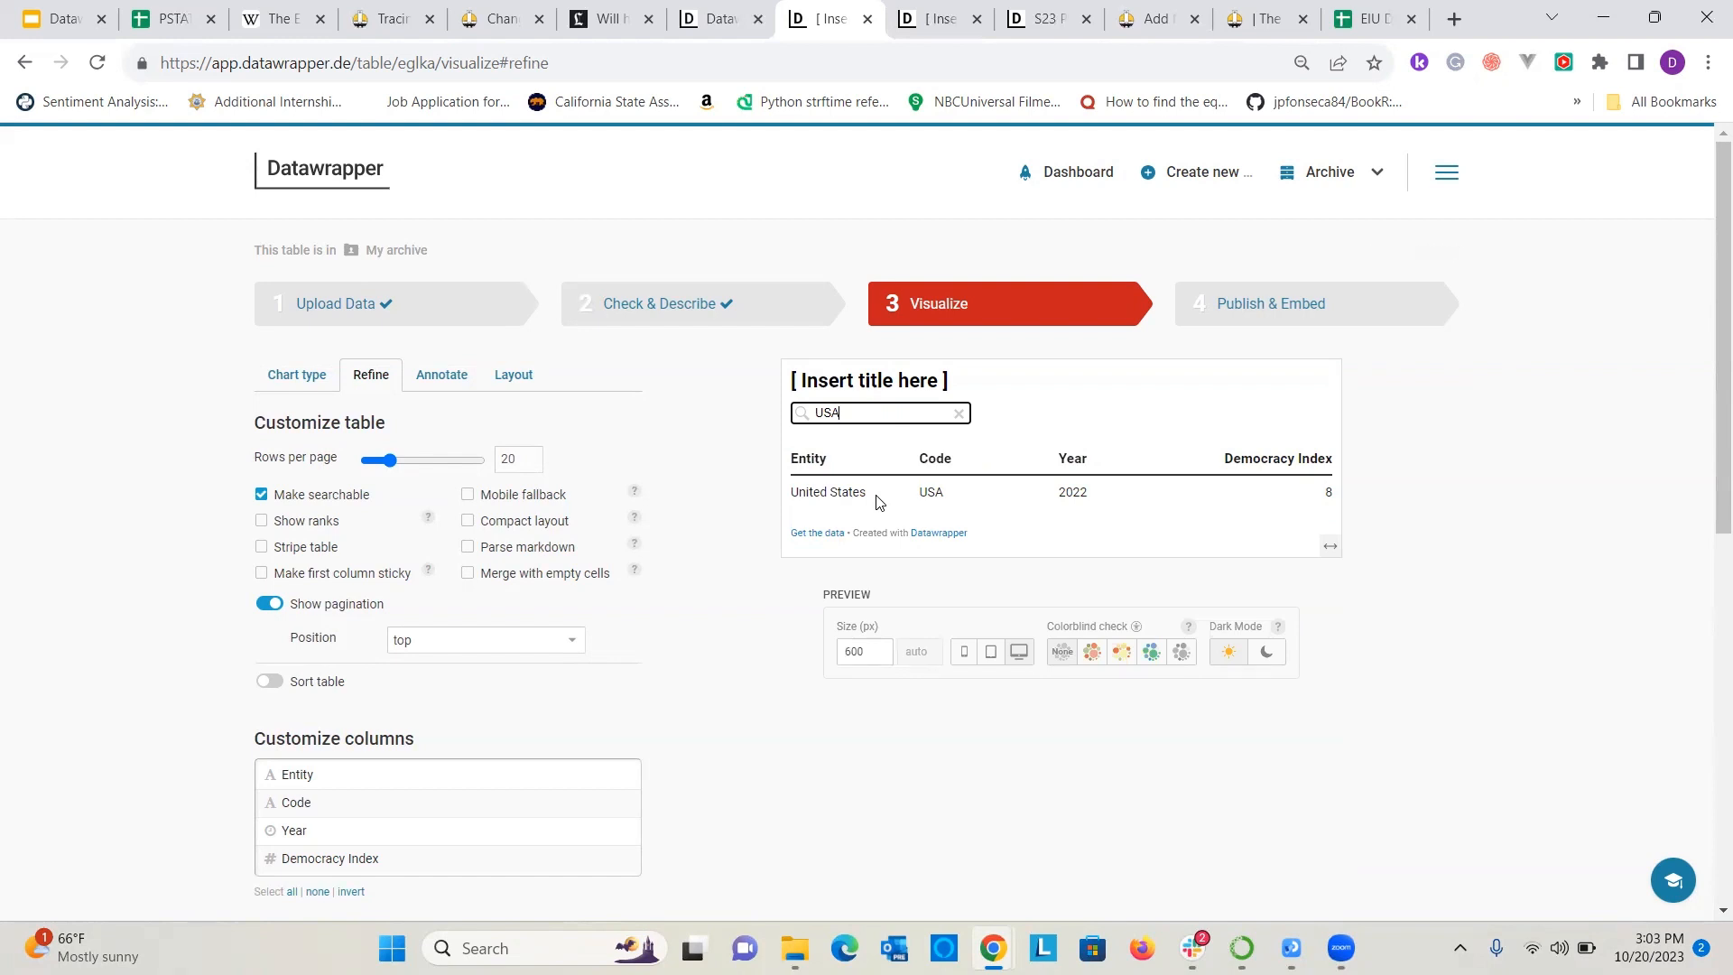
key("BackSpace")
key("BackSpace")
key("BackSpace")
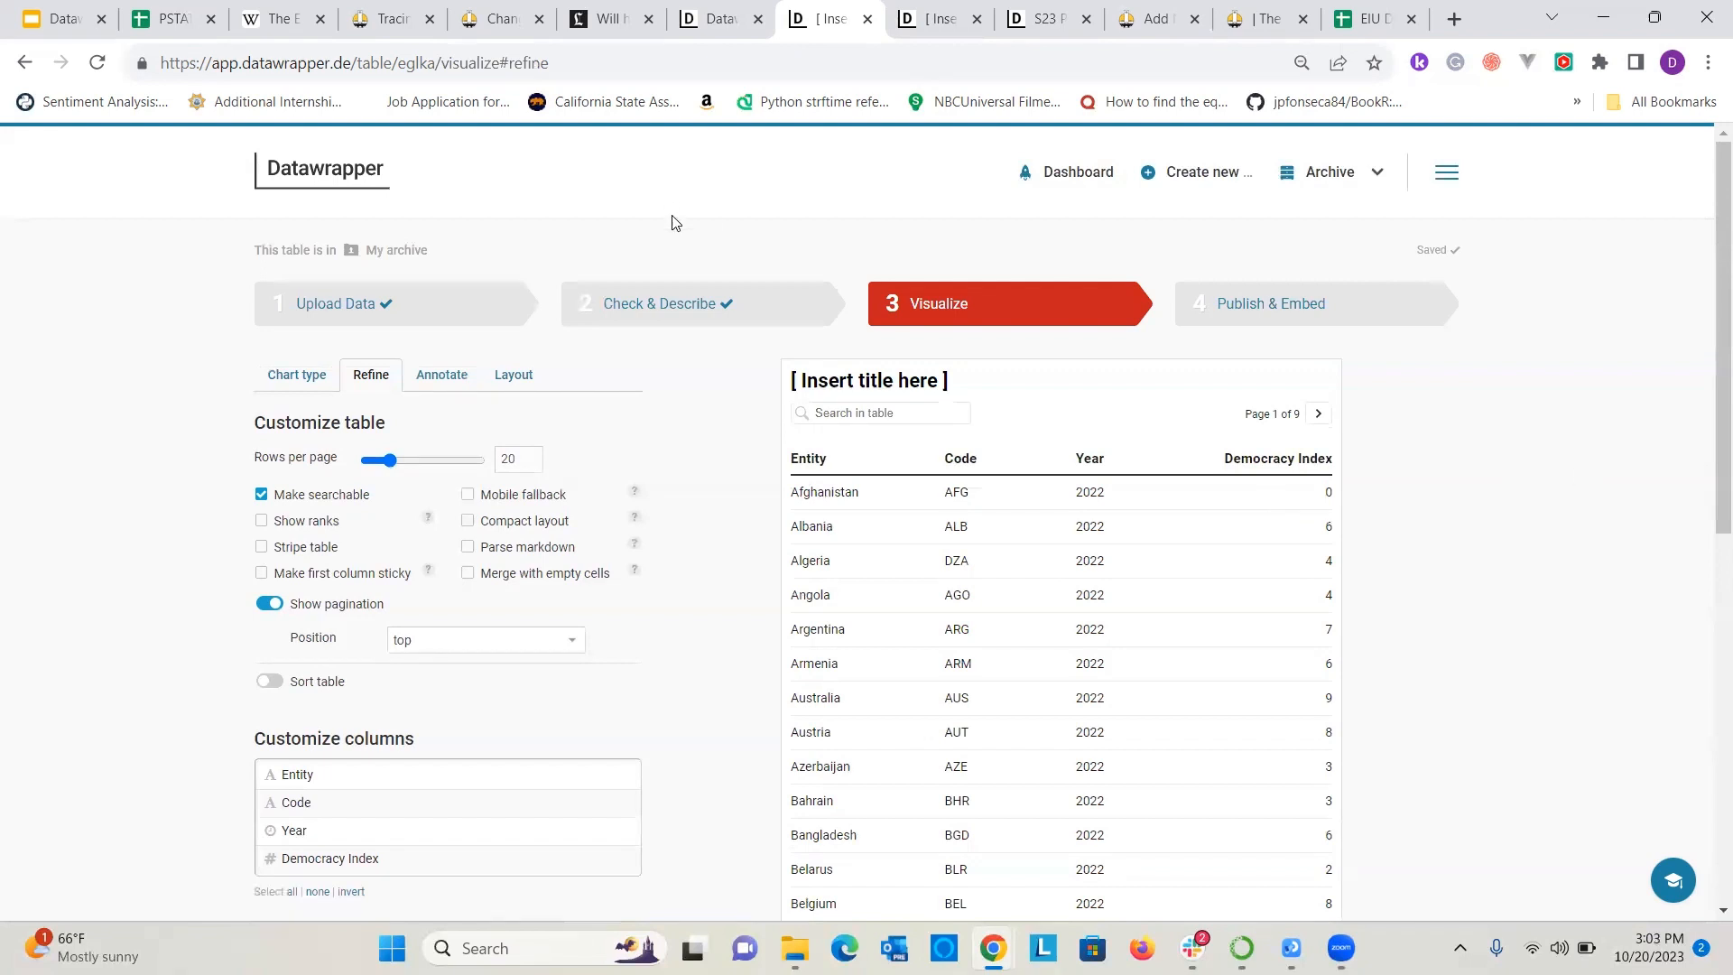
Replace the table's placeholder title with "2022 EIU Democracy Index".
double_click(819, 380)
key("ctrl+a")
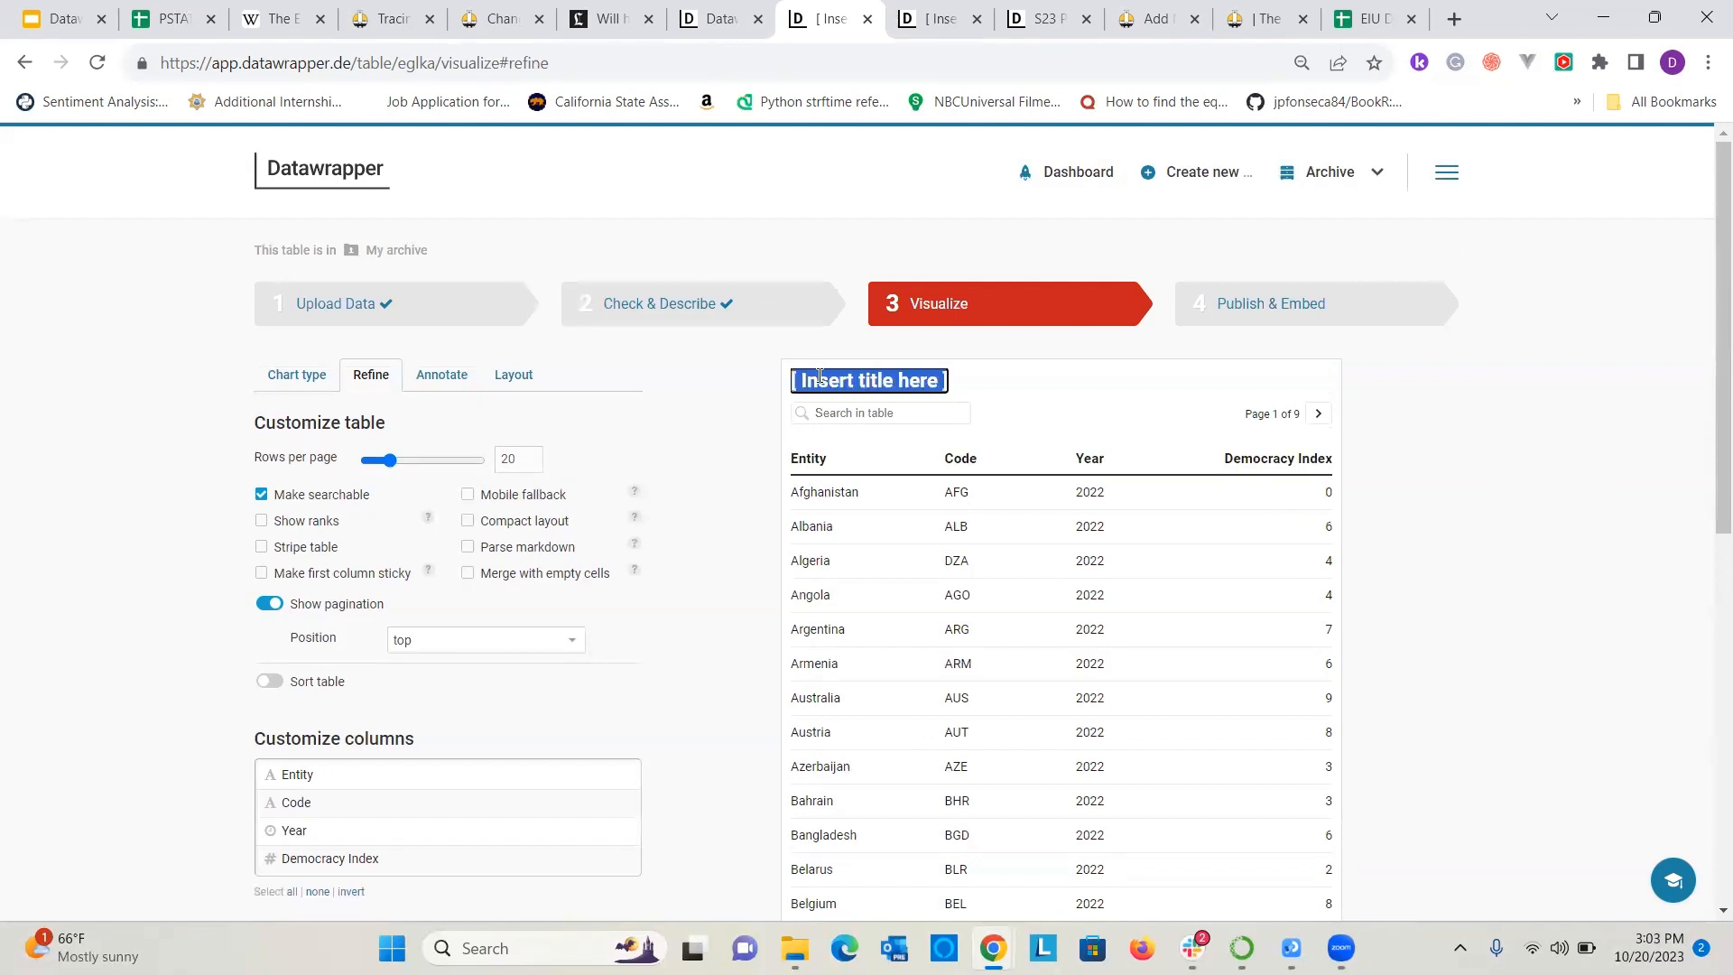
type("EIU Democracy")
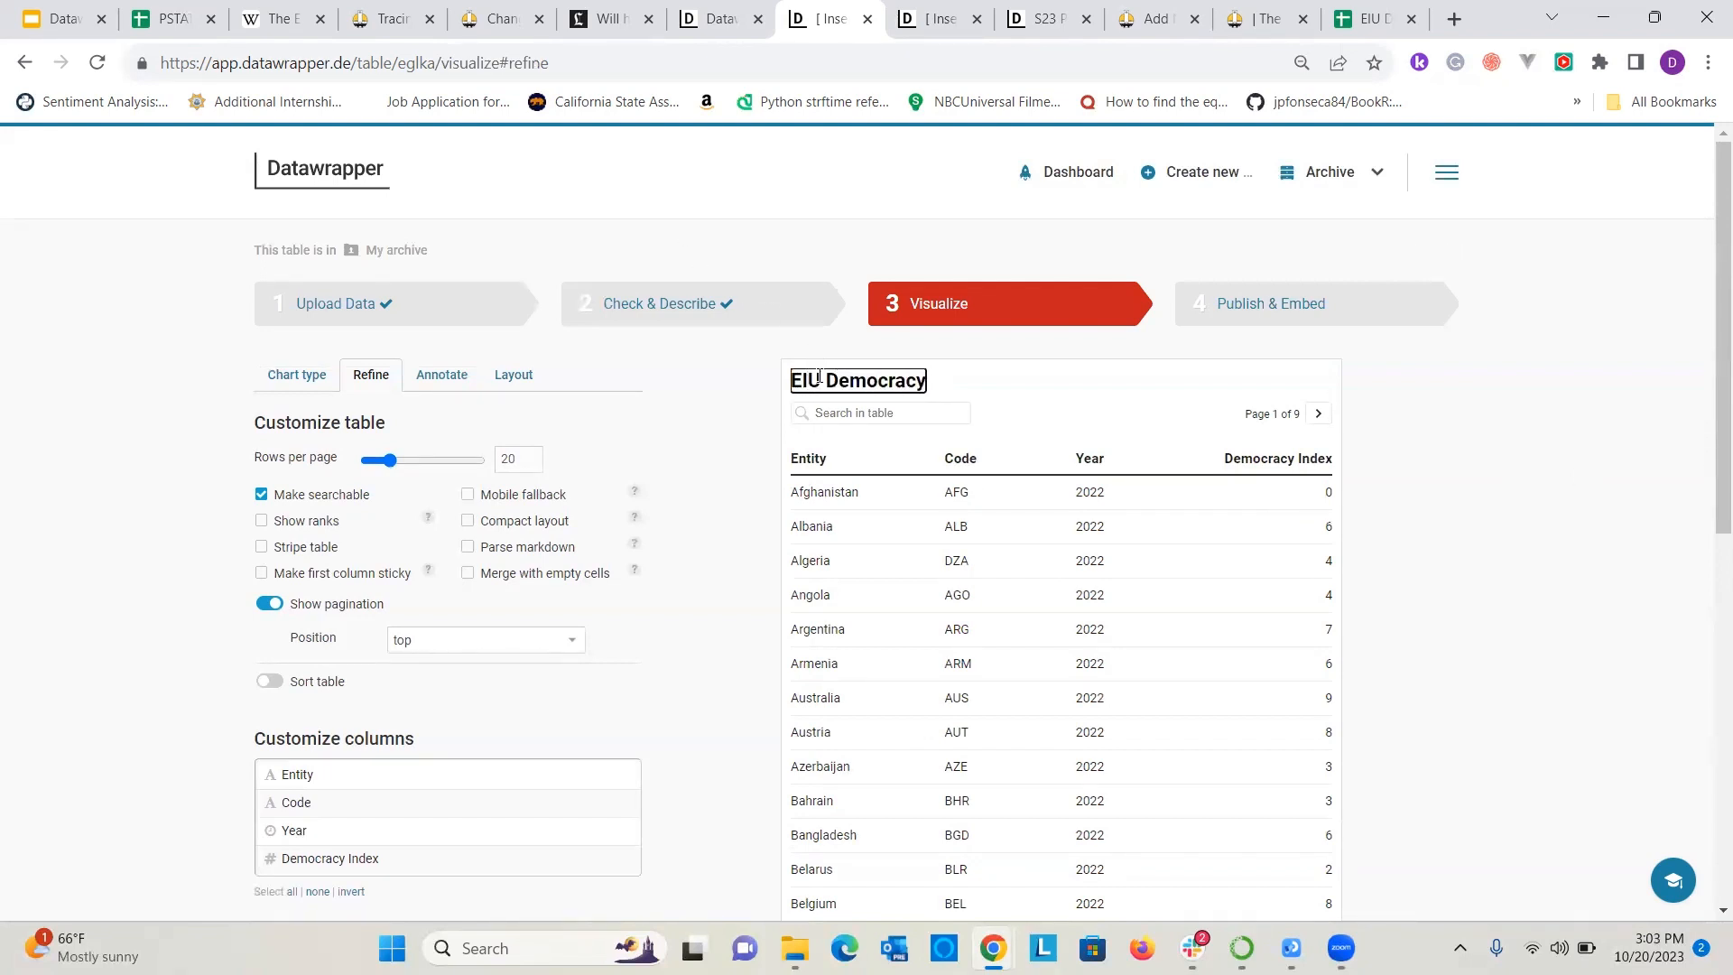
type(" INdex")
key("BackSpace")
key("BackSpace")
key("BackSpace")
key("BackSpace")
type("ndex")
left_click(793, 380)
type("2022")
left_click(1473, 456)
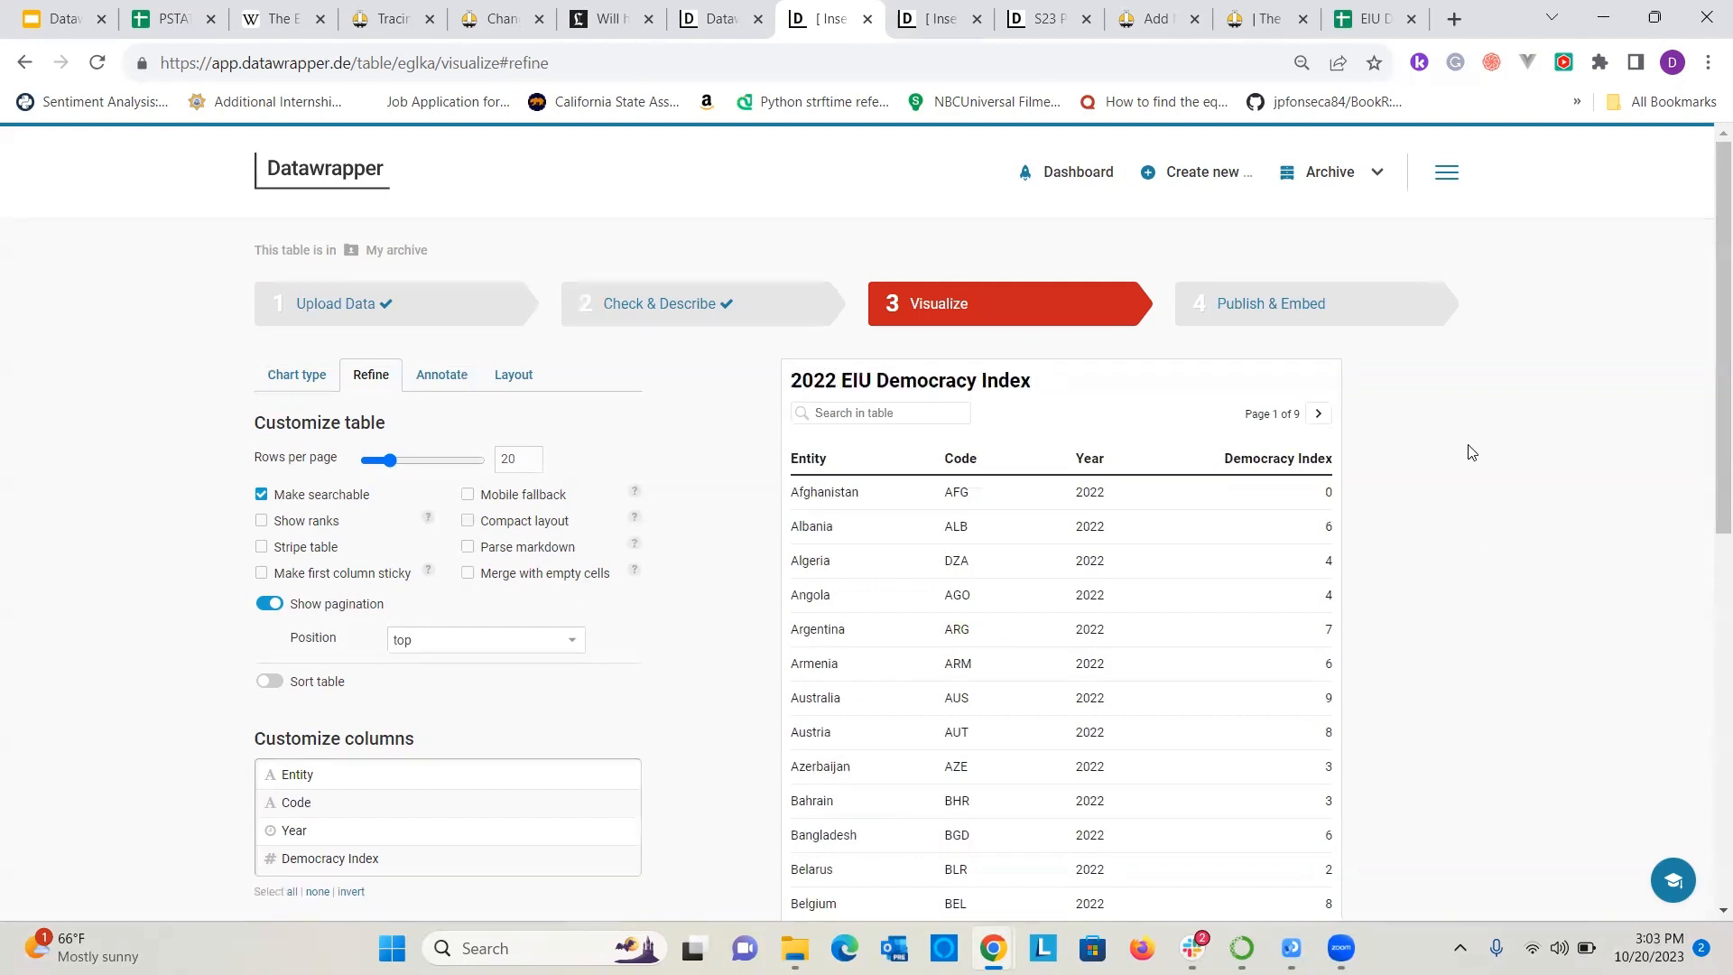
Set the table to show 50 rows per page.
scroll(1100, 589, "down", 1)
scroll(1099, 589, "down", 5)
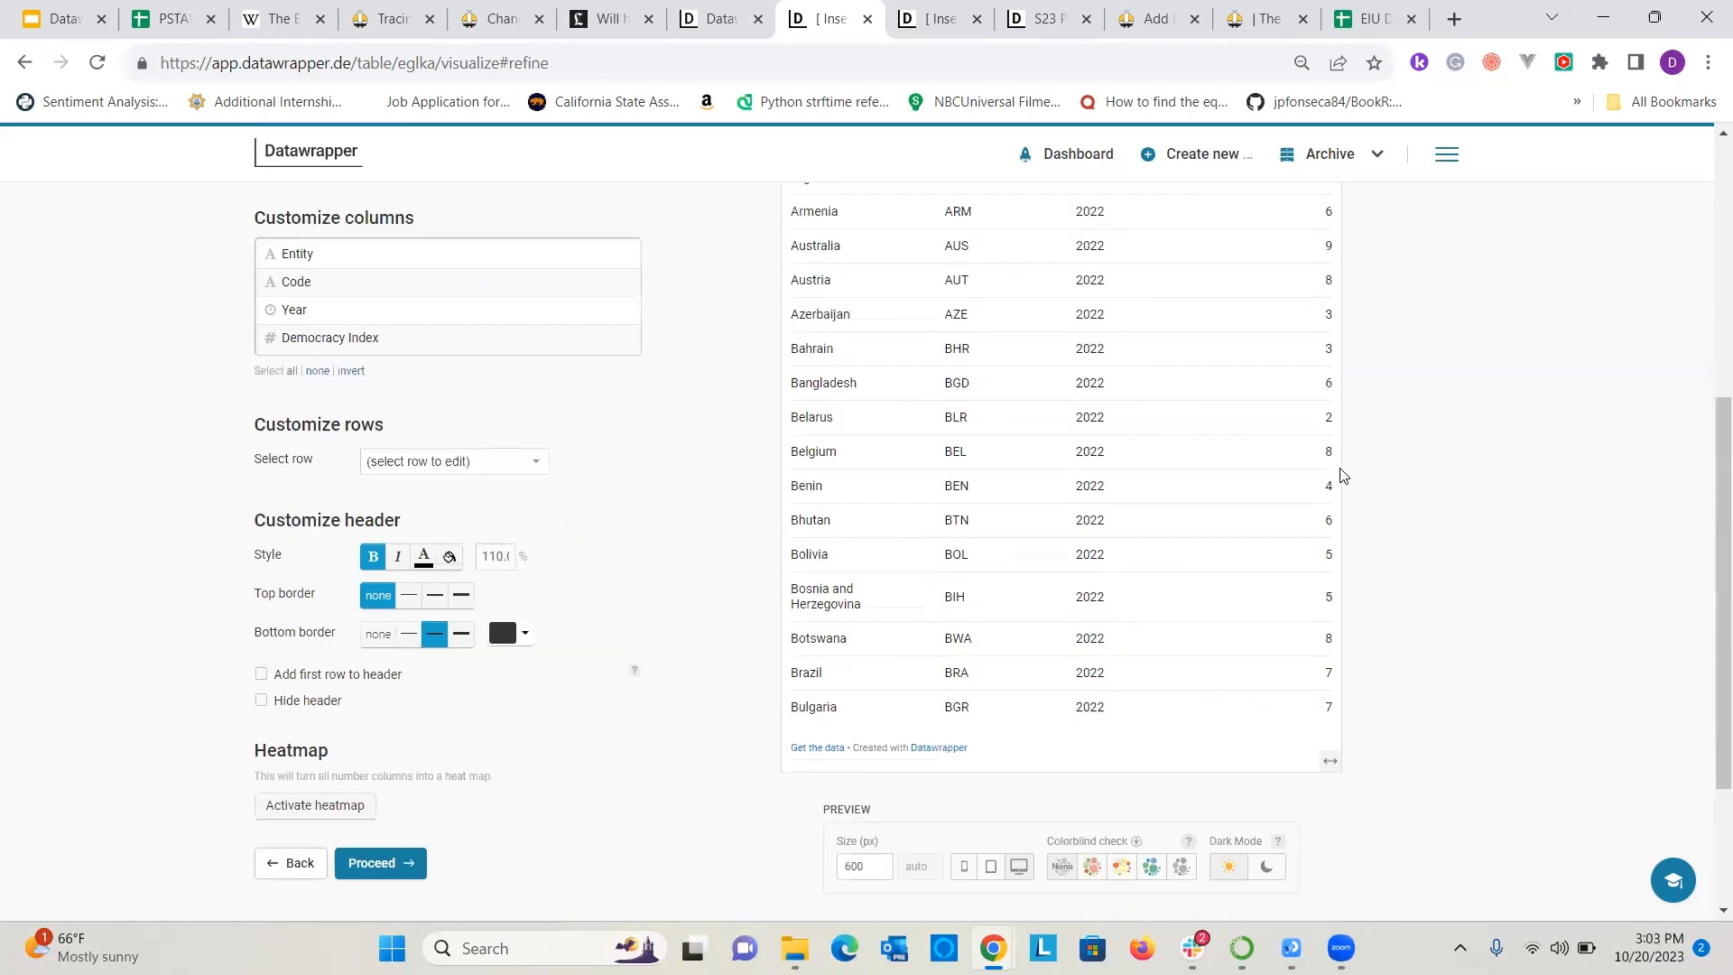
scroll(1305, 300, "up", 4)
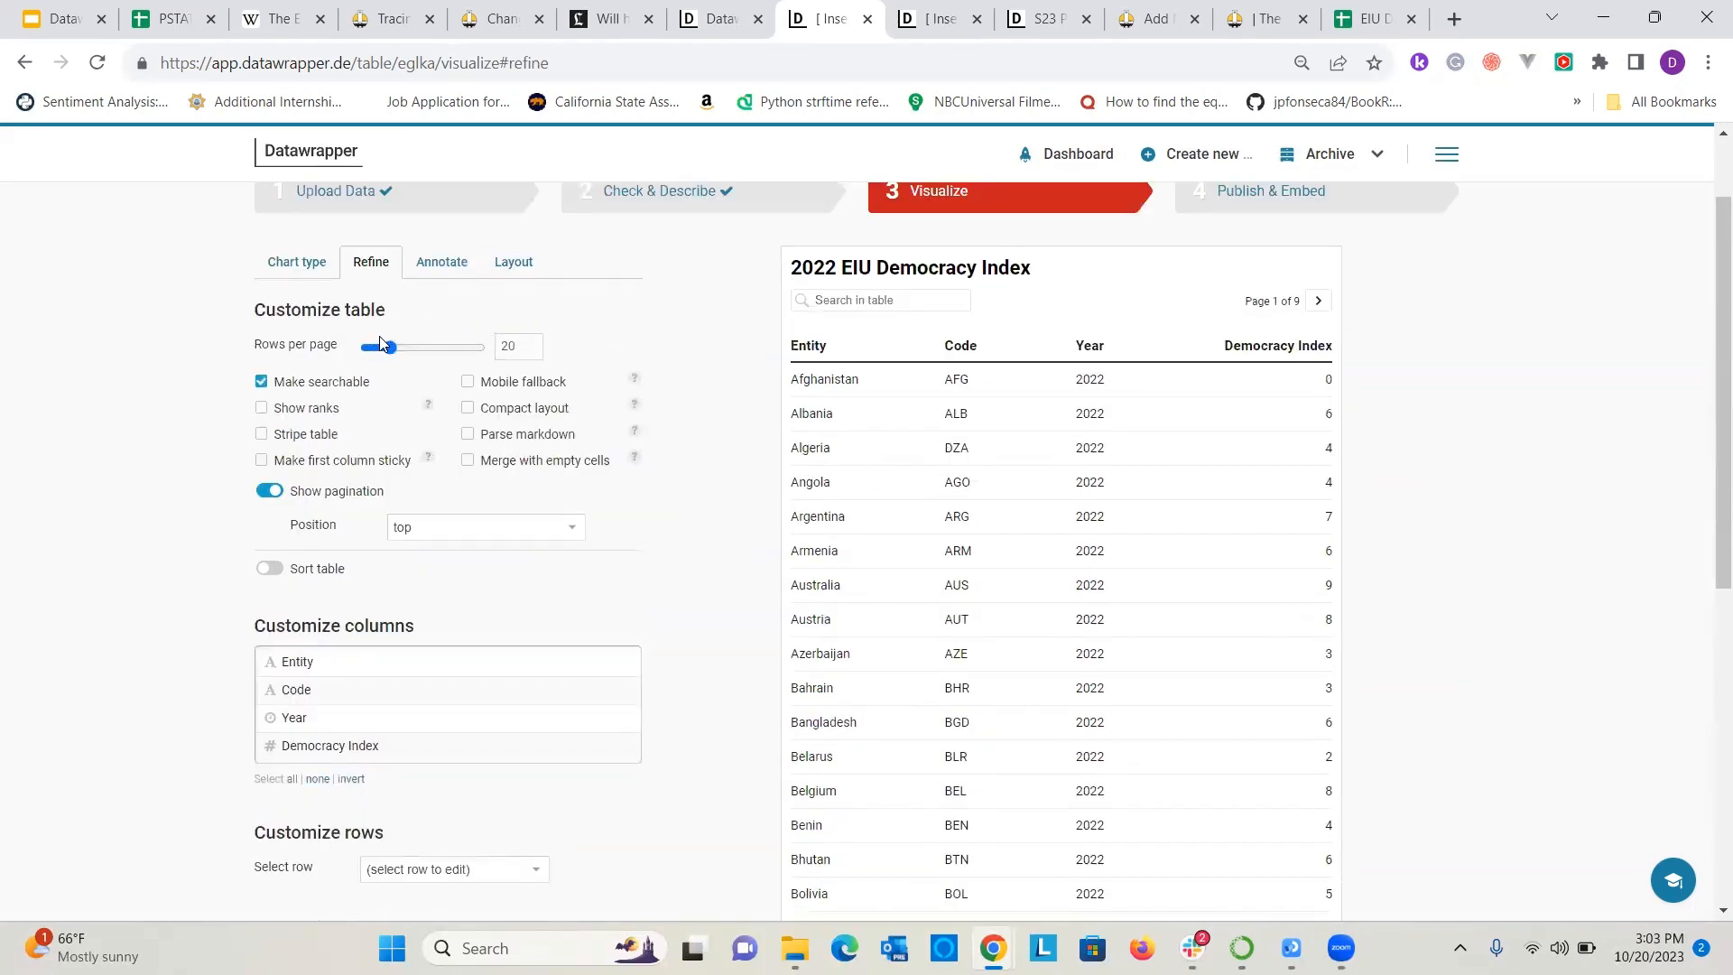
left_click(527, 343)
left_click(527, 343)
left_click(529, 343)
left_click(528, 343)
left_click(529, 343)
left_click(529, 343)
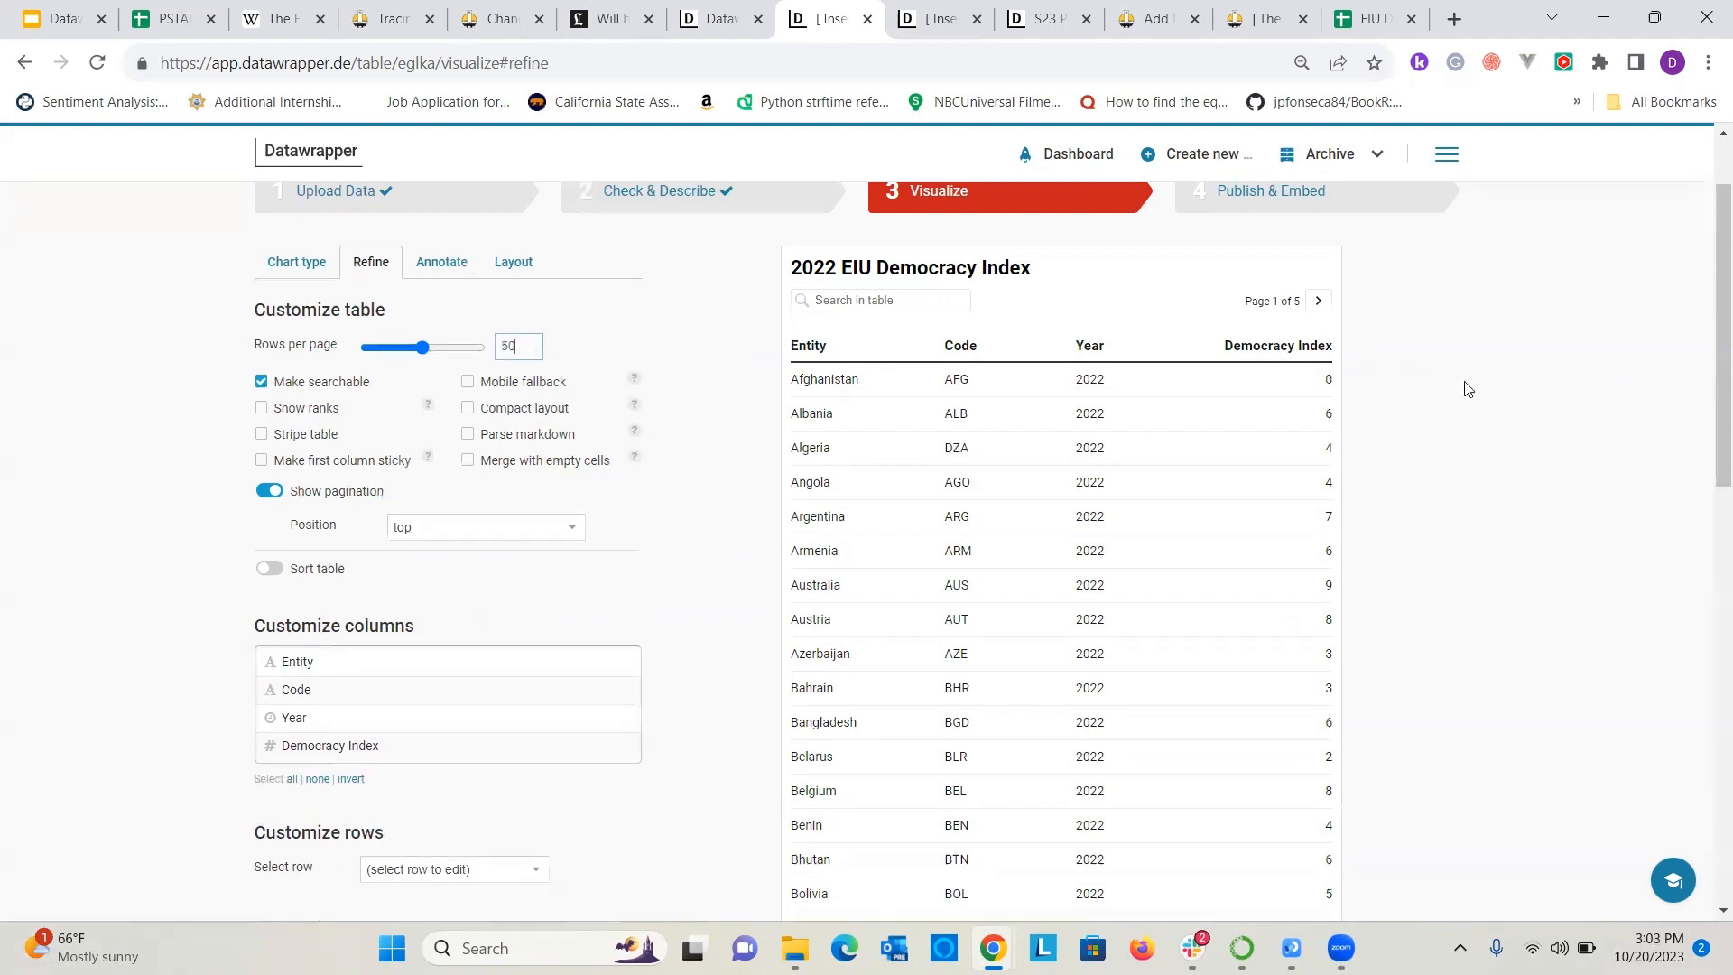
Limit the table to 10 rows per page and turn on the row ranks.
double_click(516, 346)
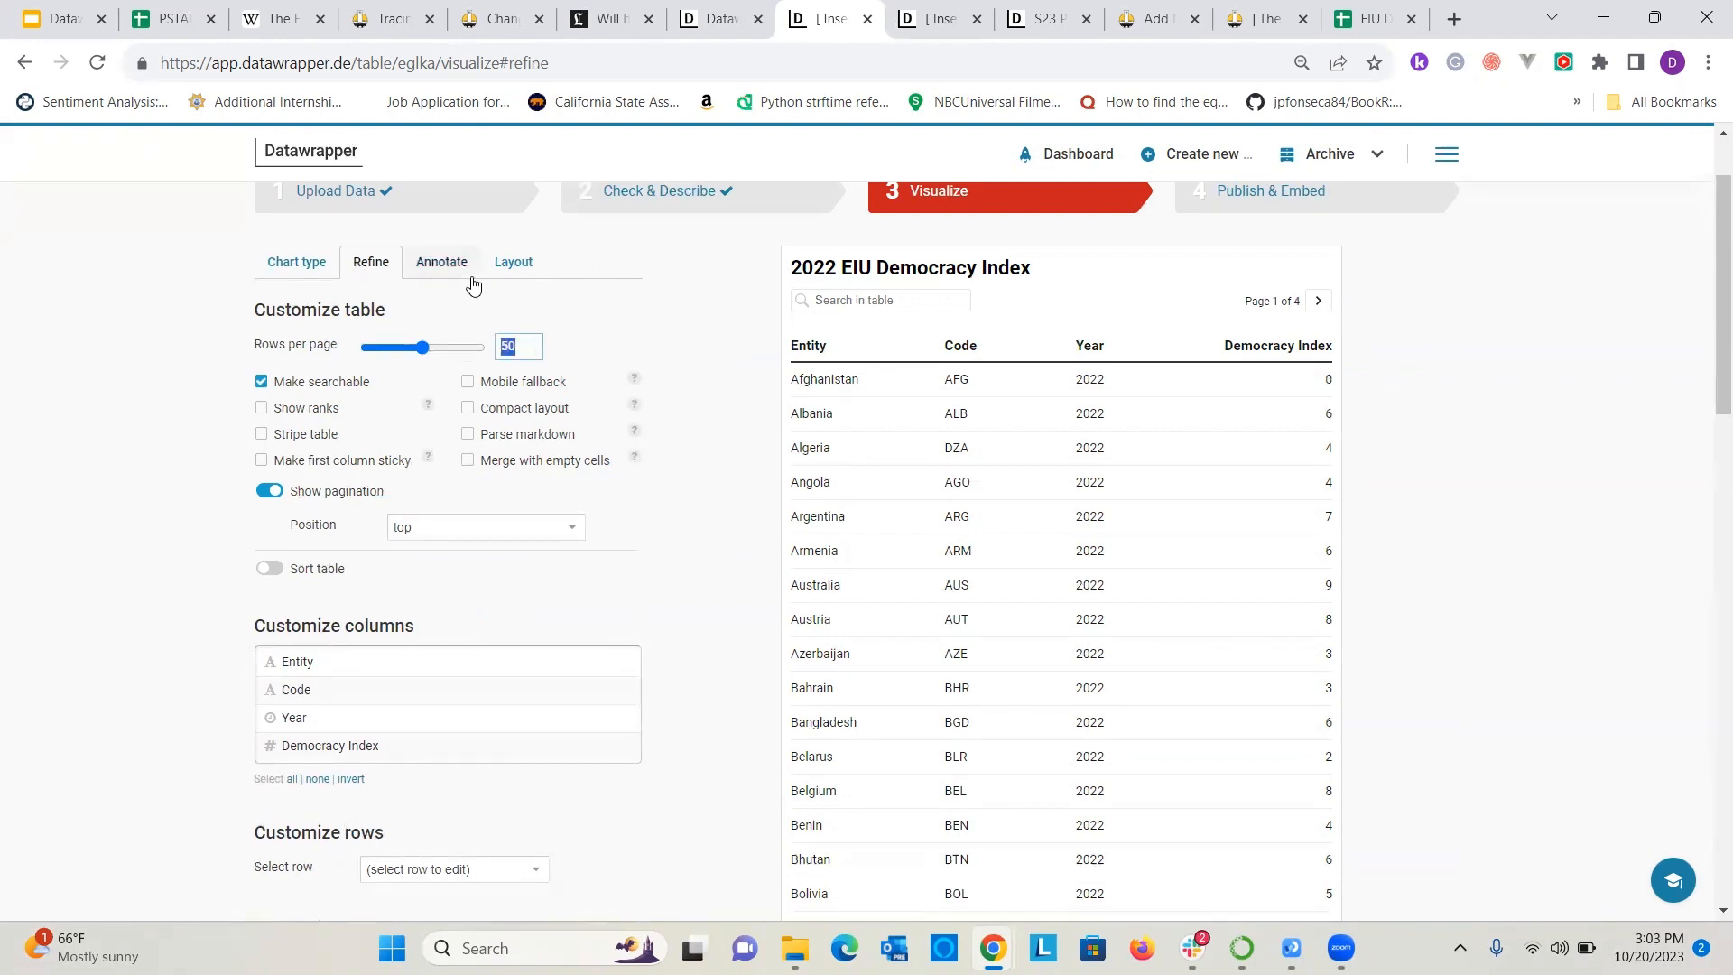
type("10")
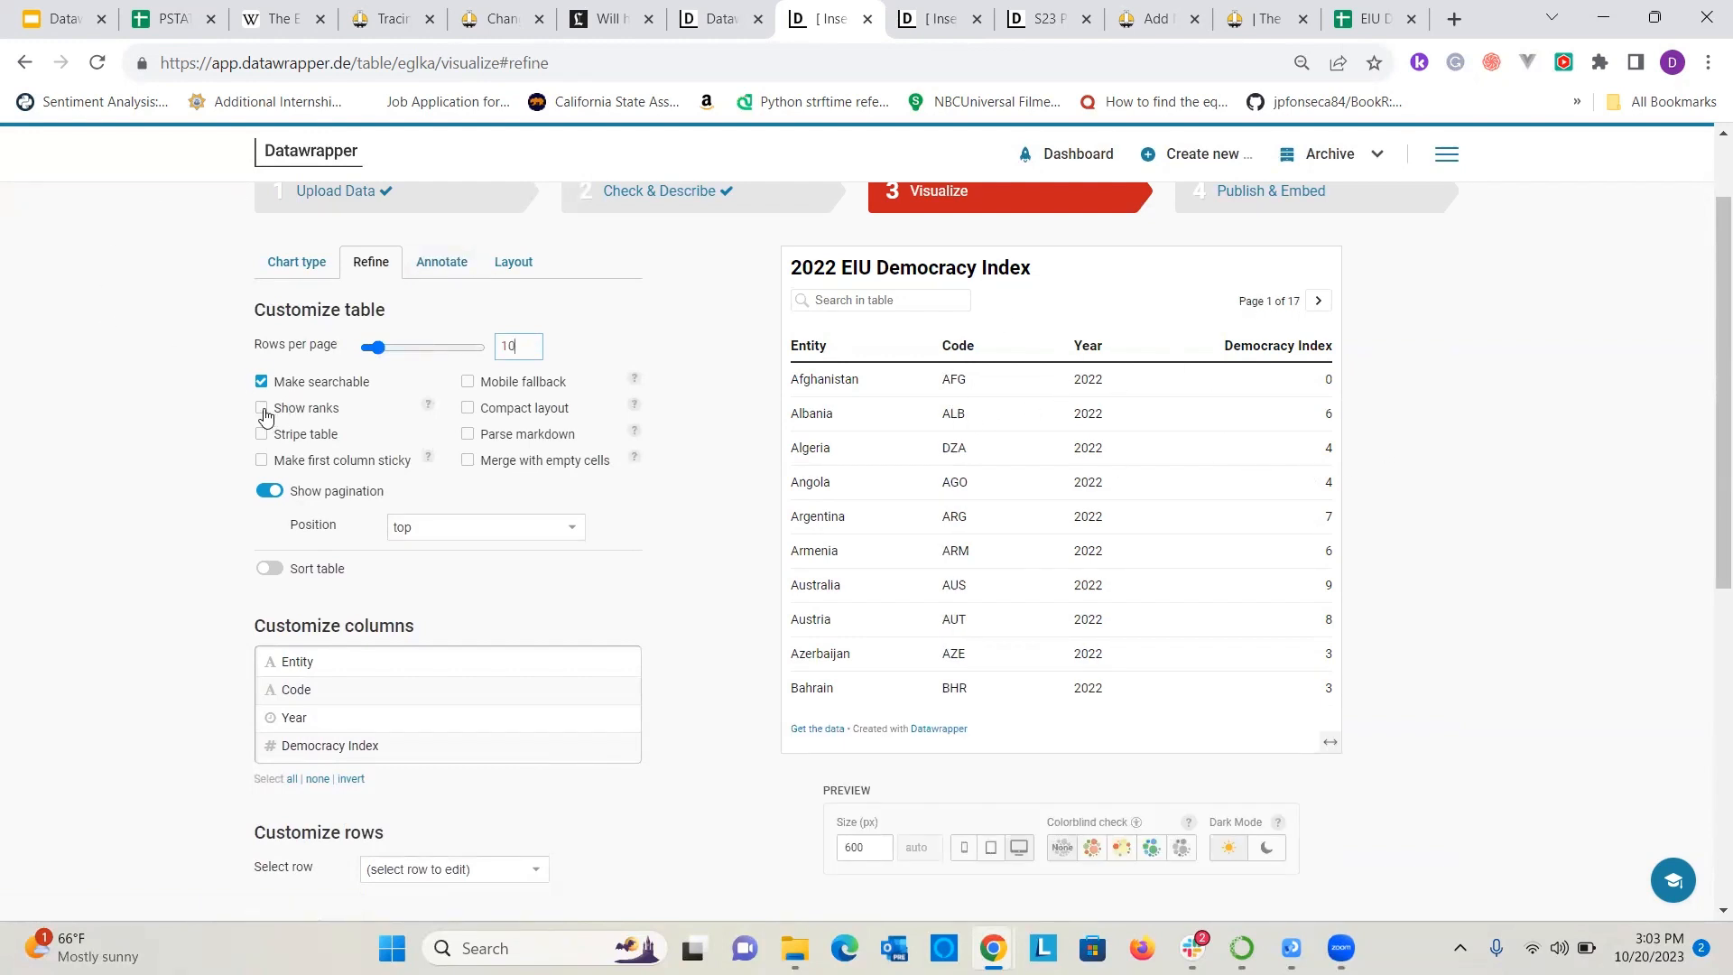
left_click(263, 411)
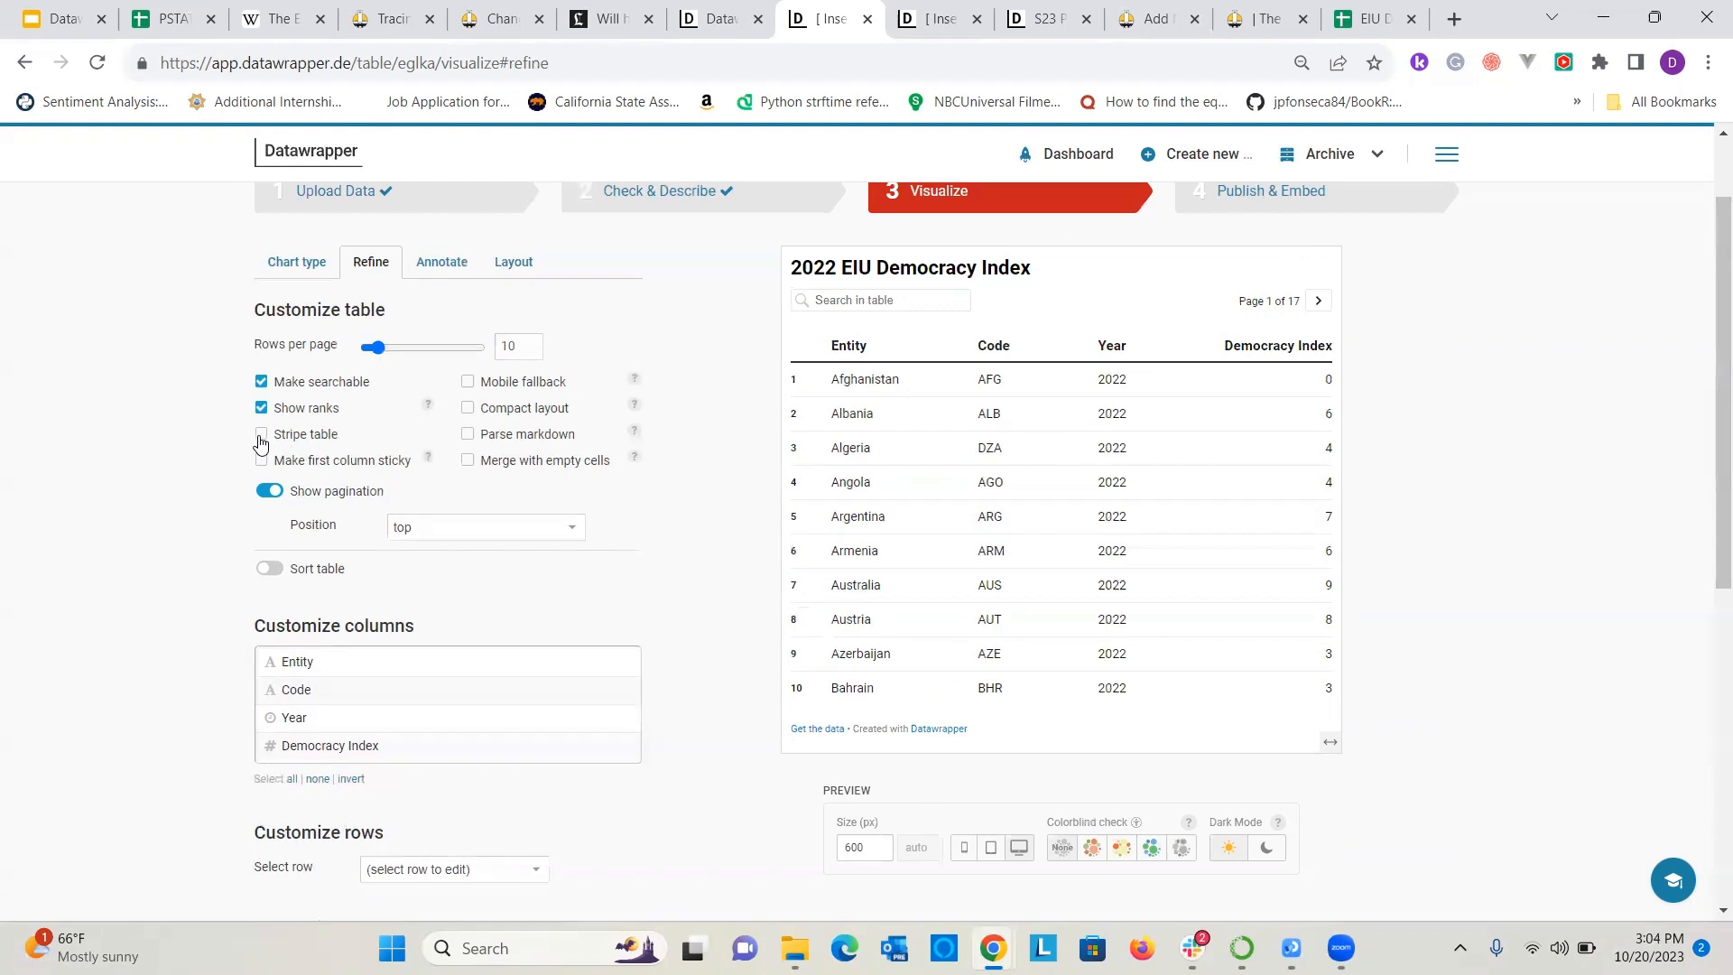
Stripe the table rows and sort the table by Democracy Index in descending order.
left_click(260, 435)
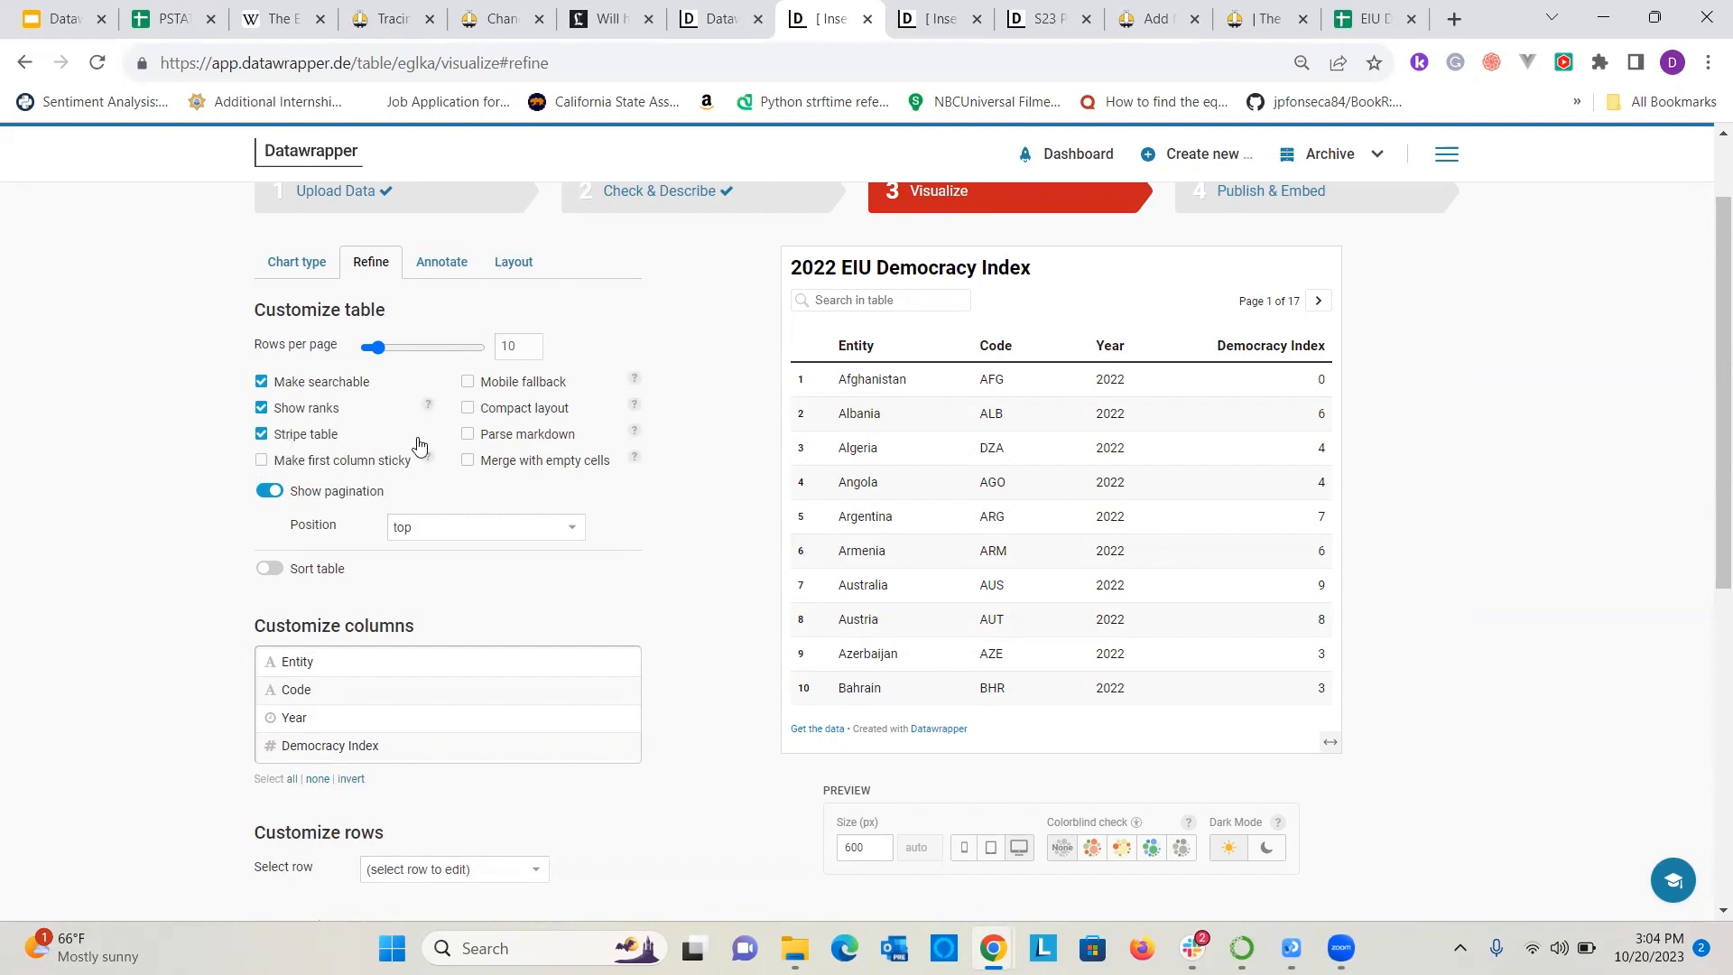
mouse_move(431, 460)
scroll(289, 471, "down", 1)
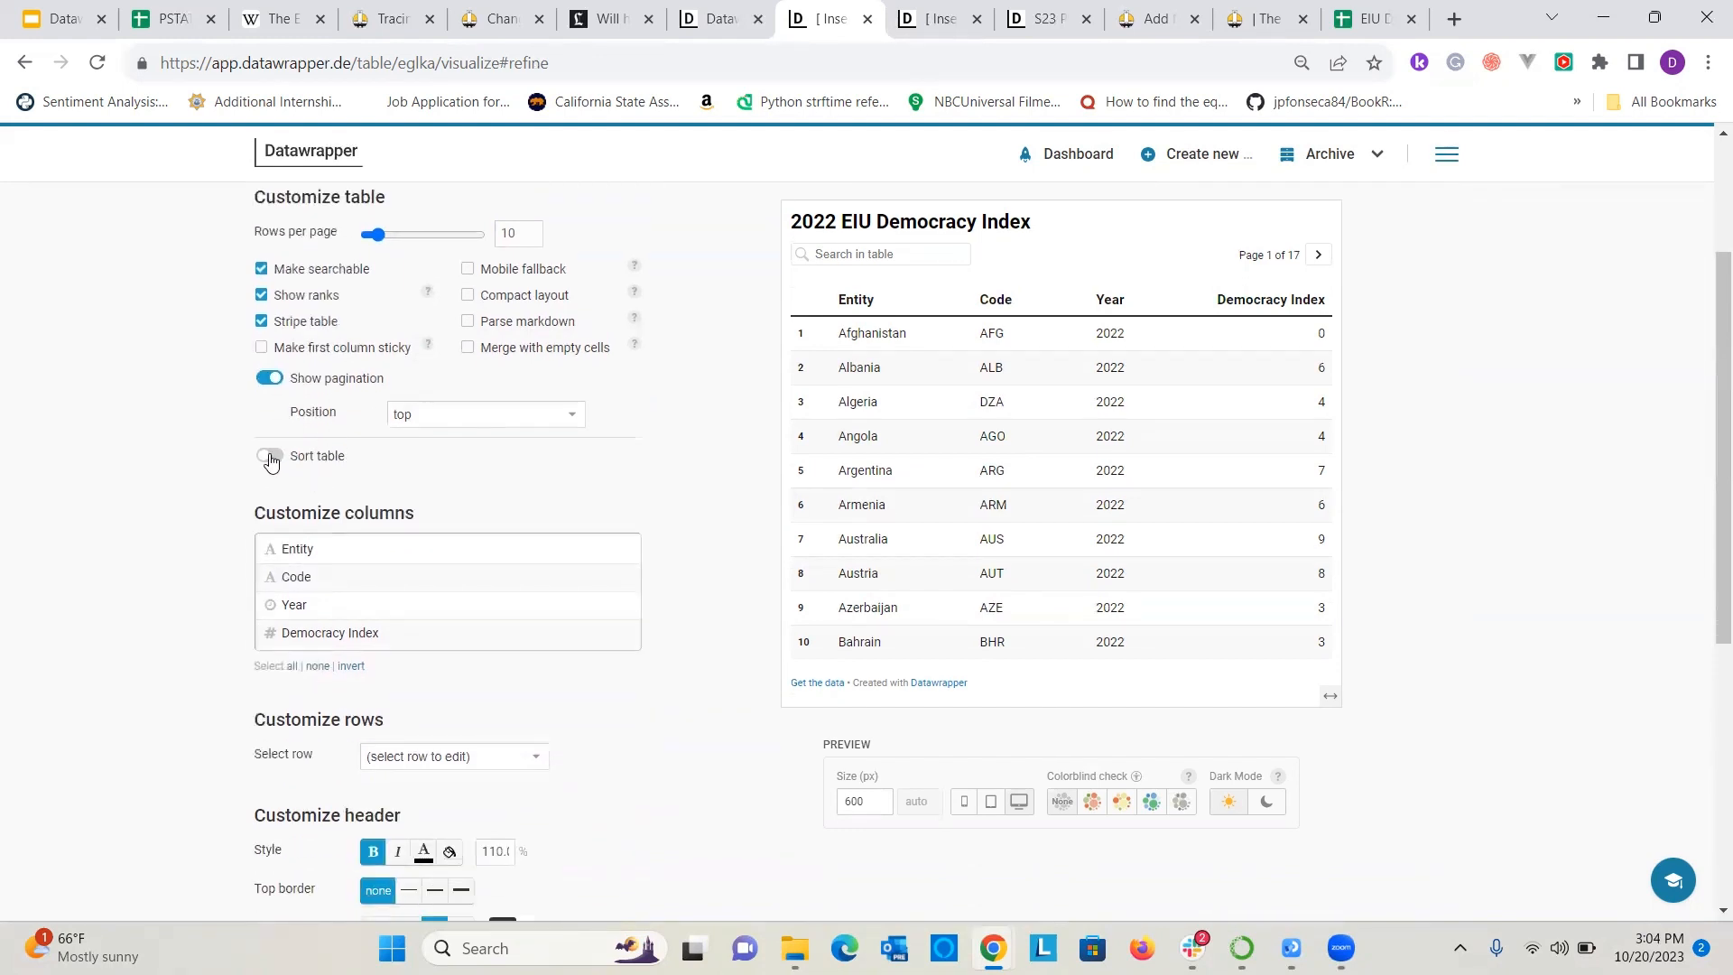
left_click(268, 462)
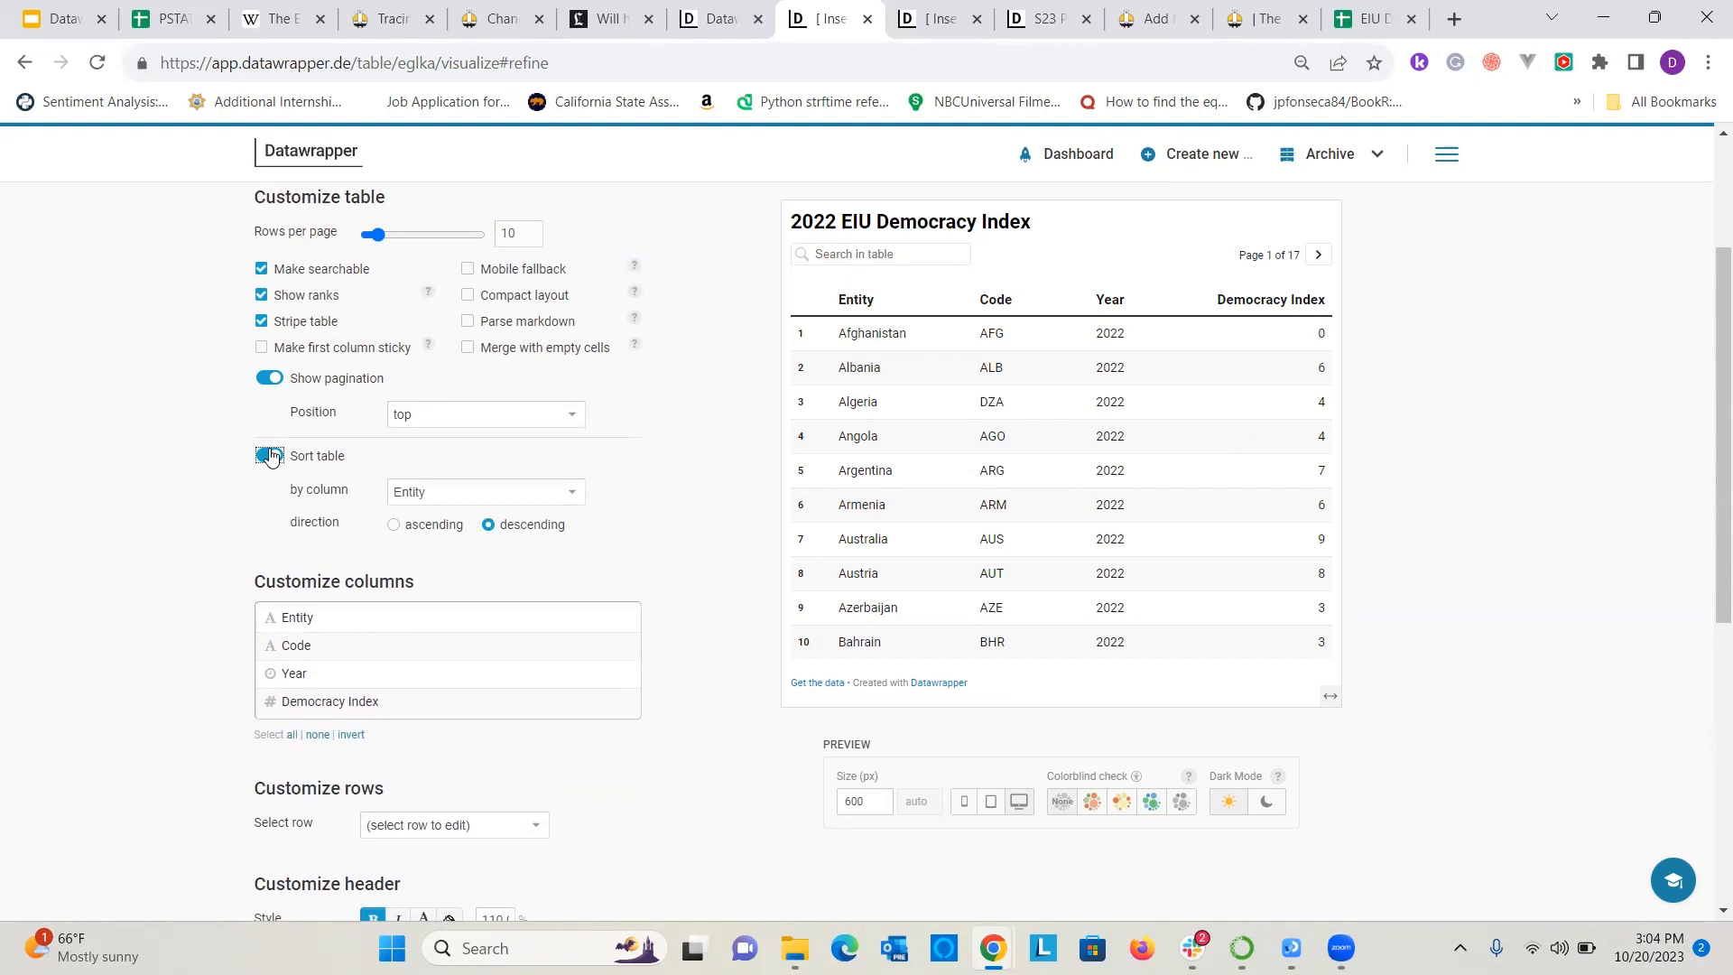
left_click(444, 492)
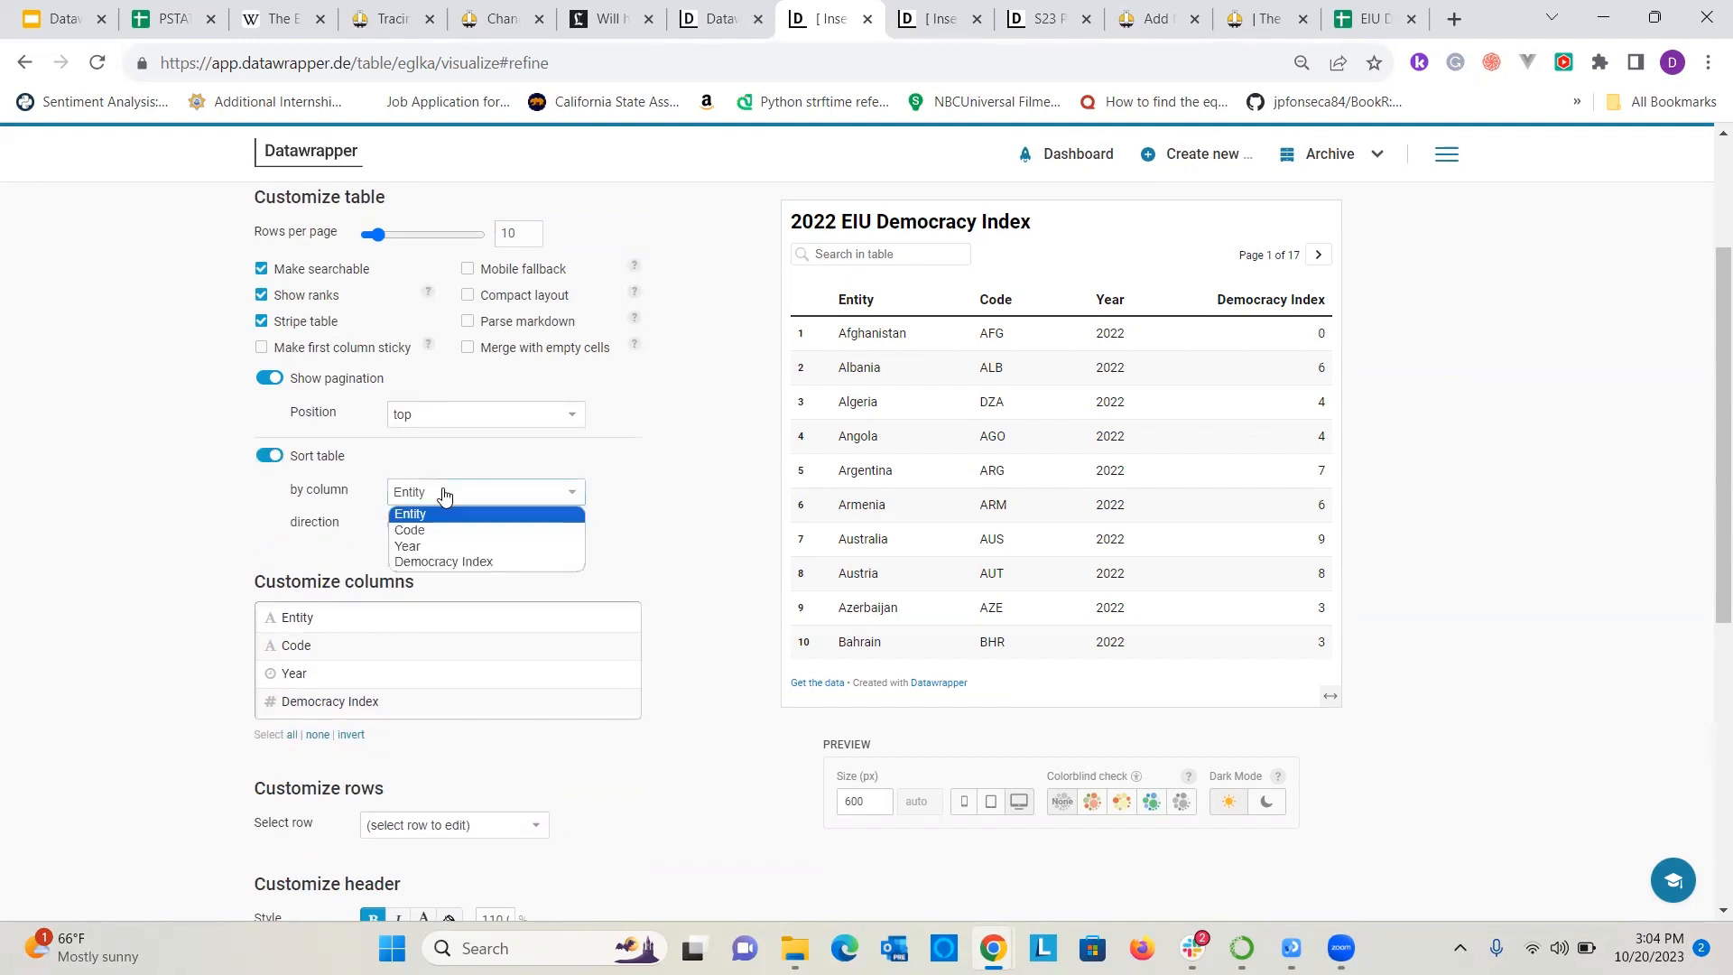
left_click(444, 561)
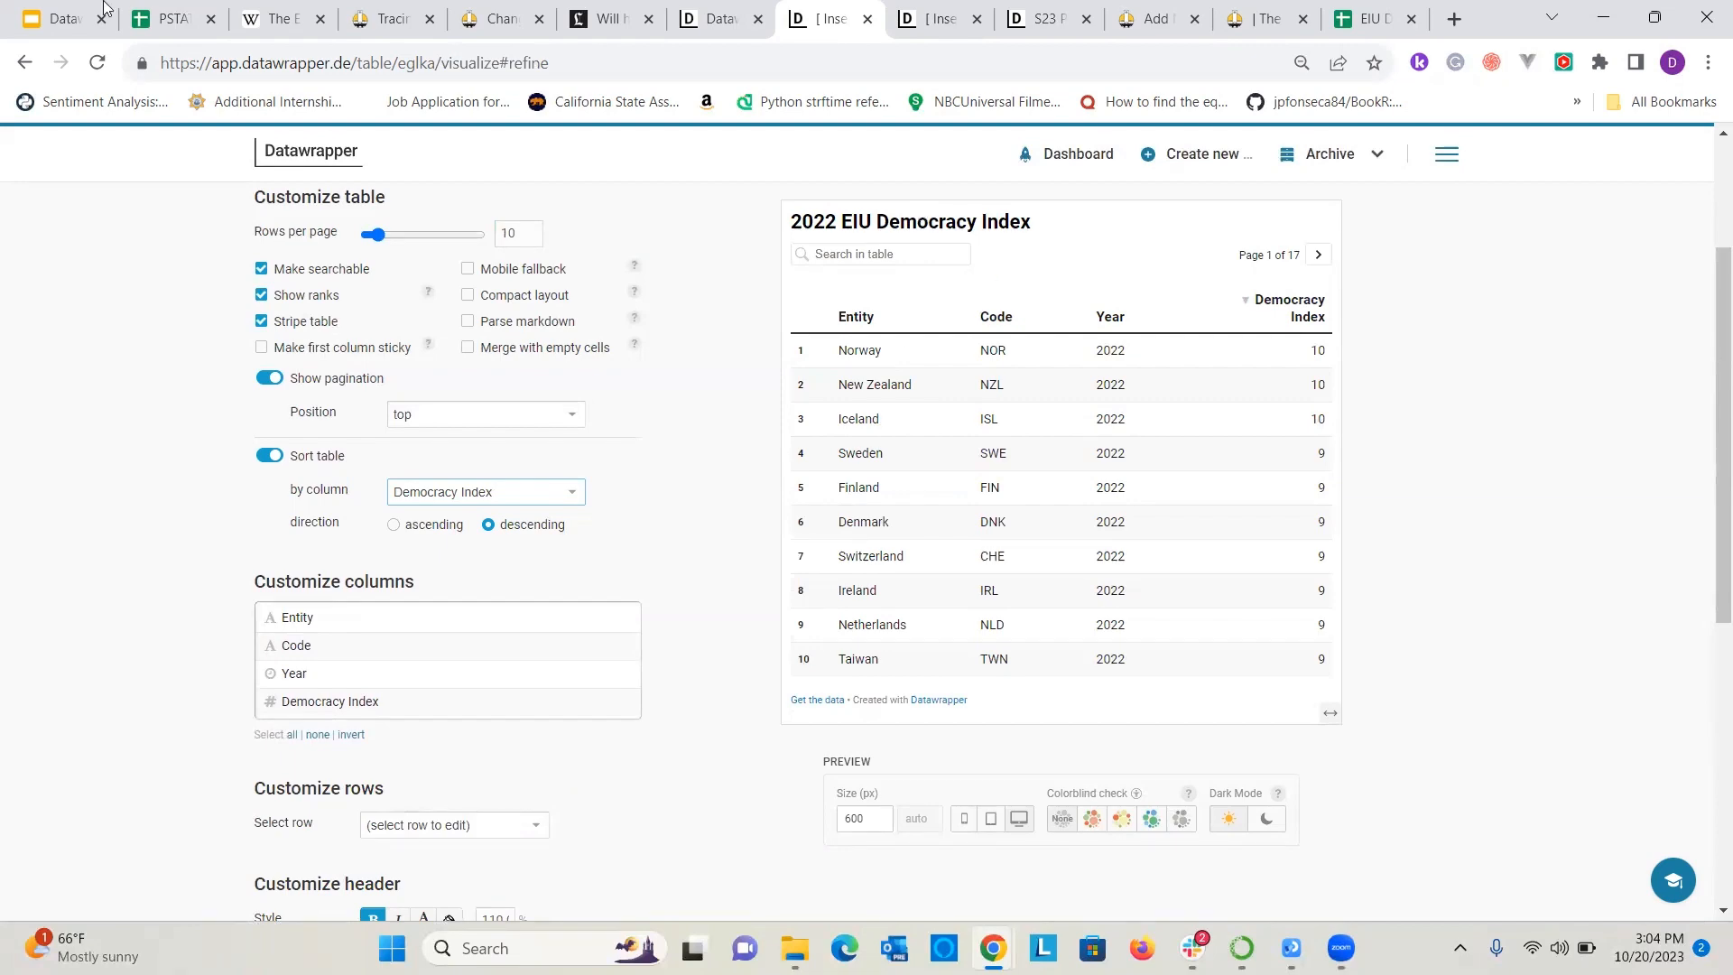
Check the Democracy Index values in the source EIU Democracy Index spreadsheet, returning to the Datawrapper table.
left_click(1403, 7)
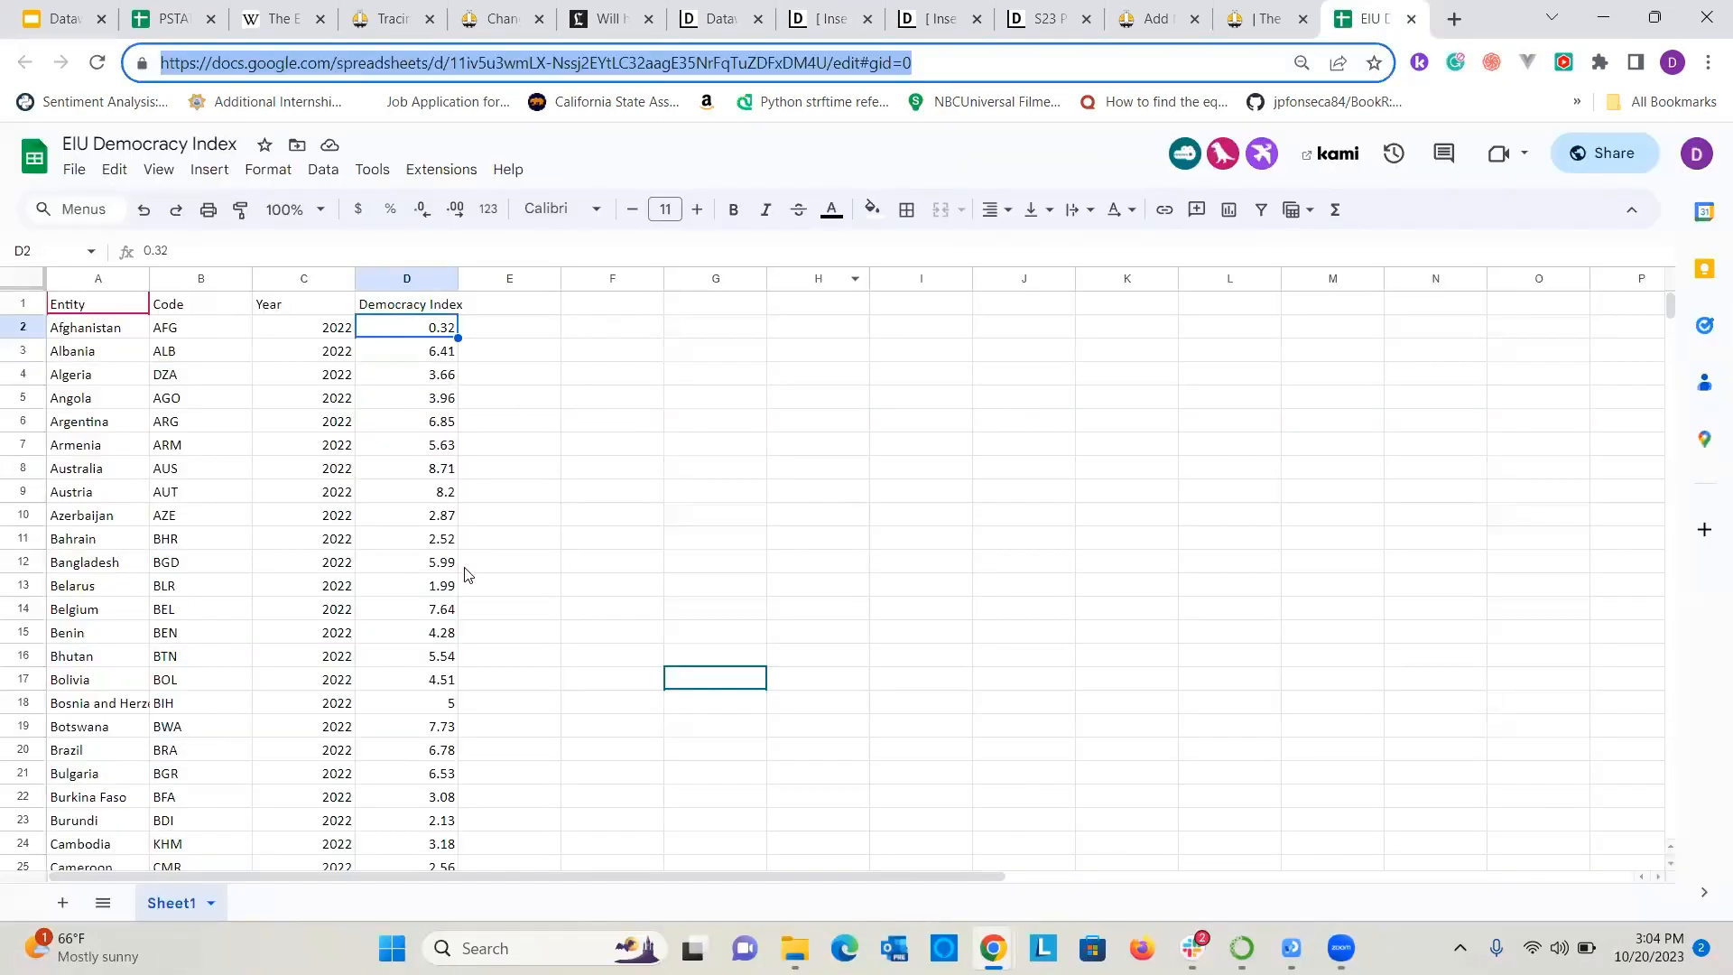
scroll(463, 621, "down", 3)
scroll(456, 686, "up", 3)
left_click(713, 18)
left_click(826, 18)
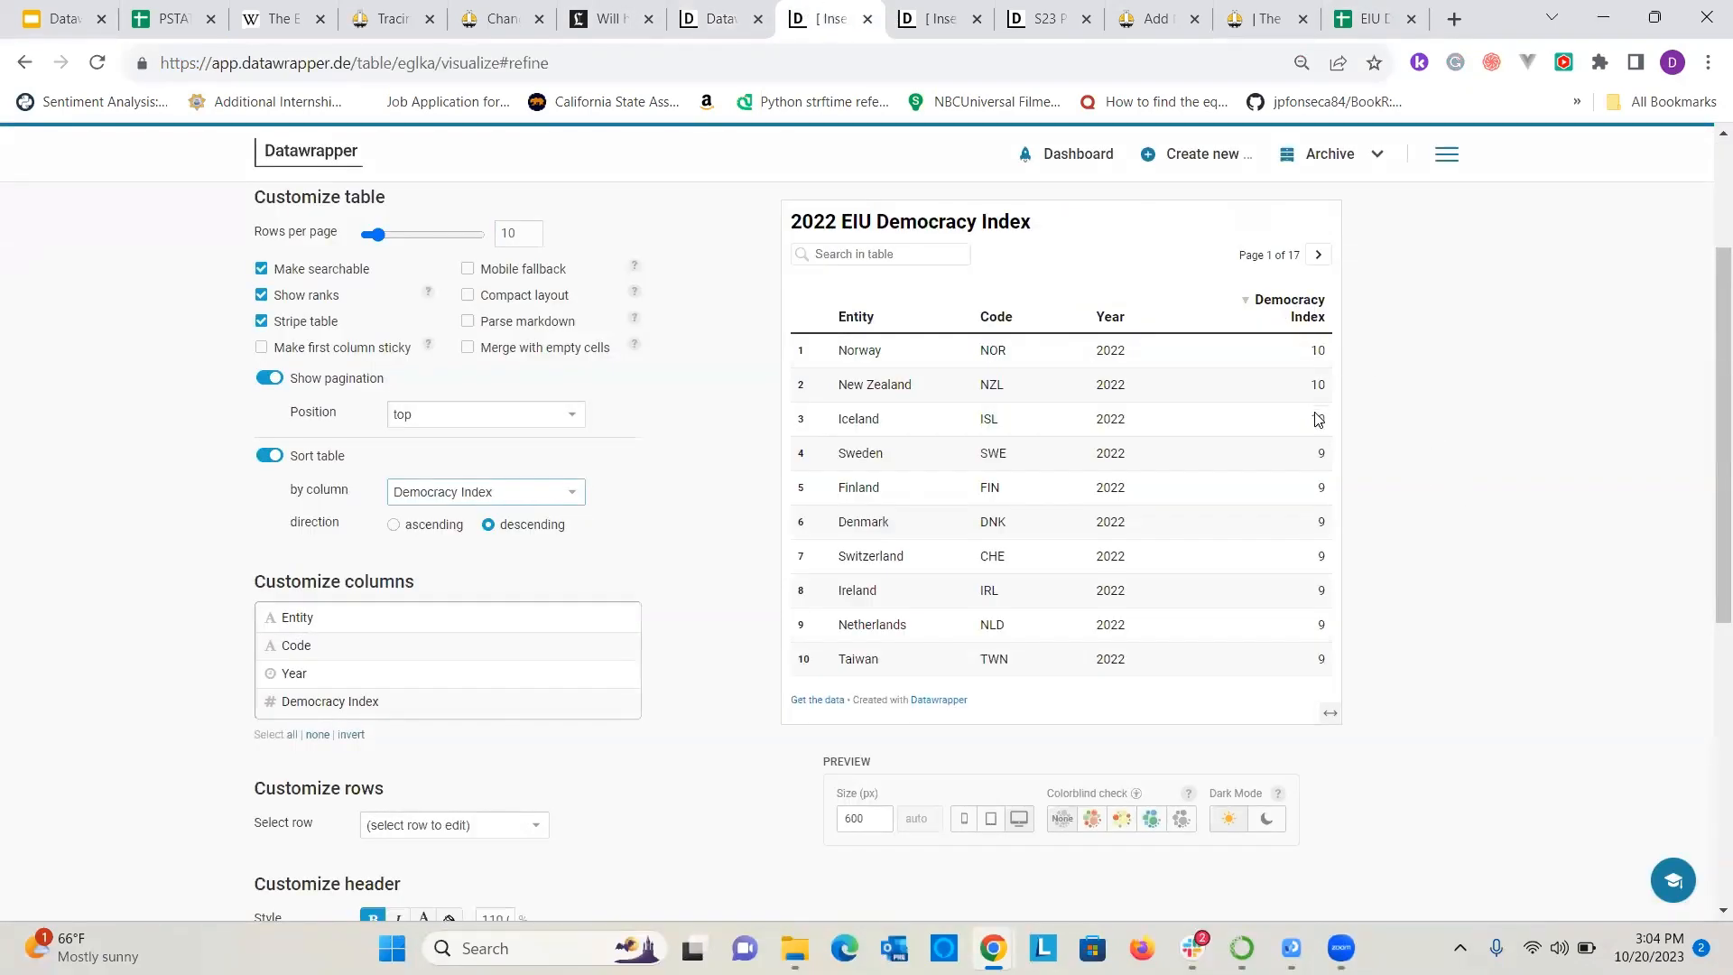
Format the Democracy Index column's numbers as 0.00 and make them bold.
scroll(468, 510, "down", 4)
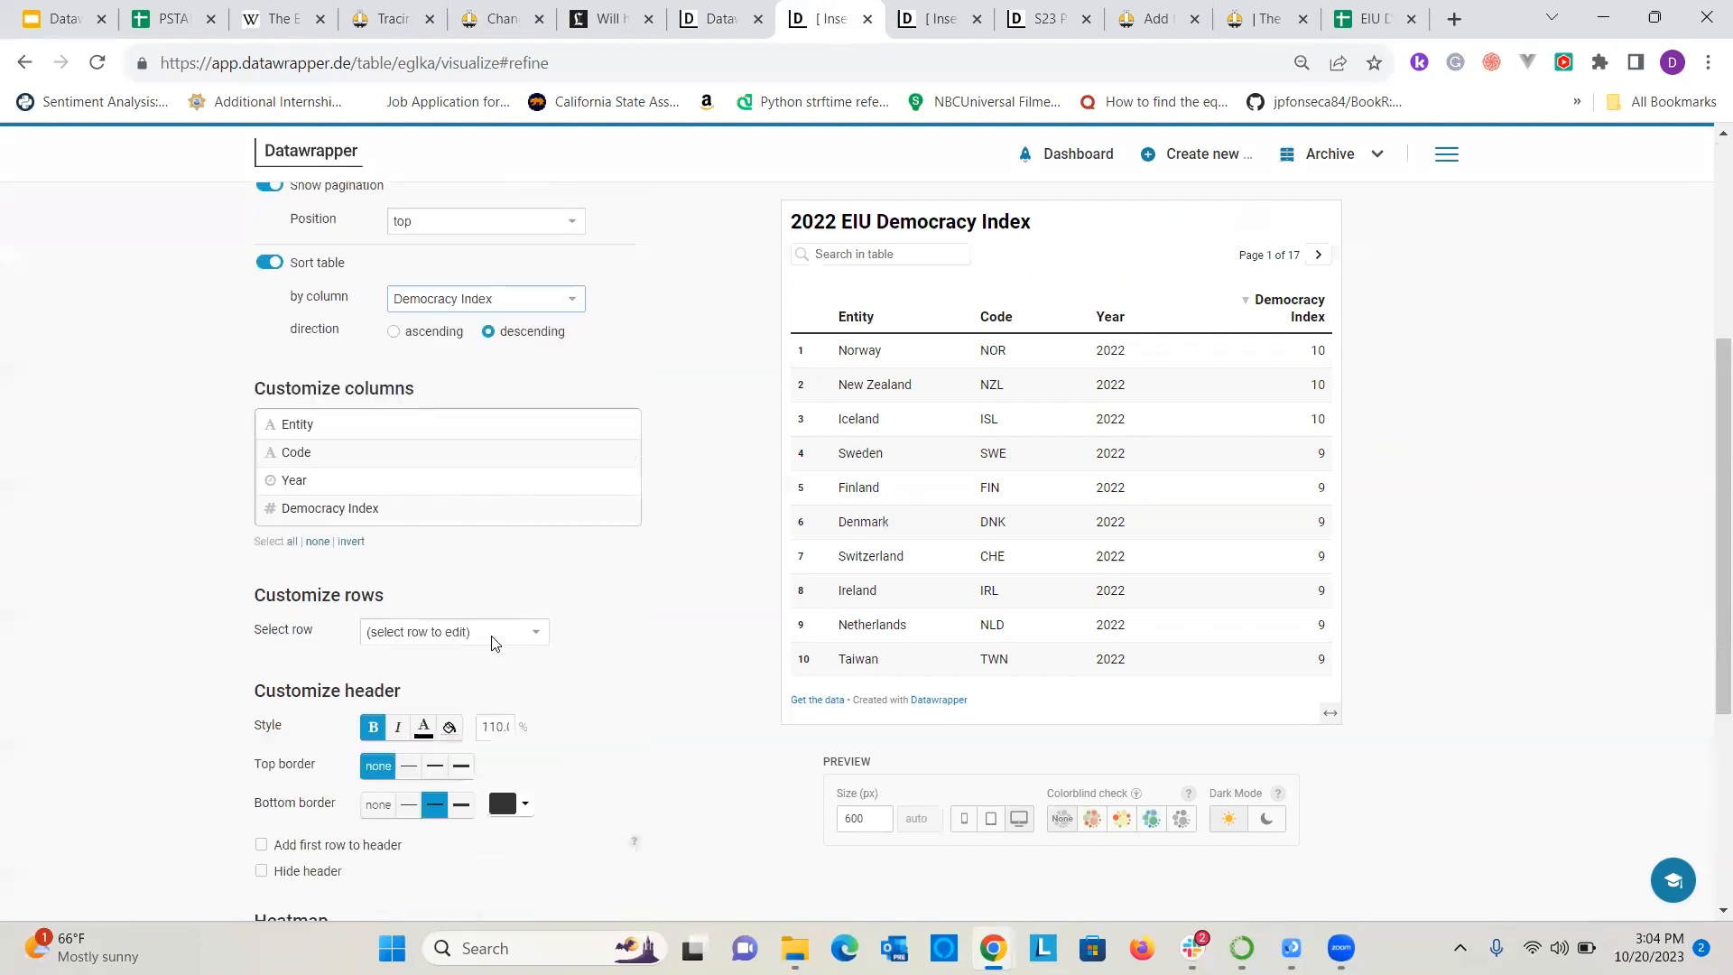
left_click(450, 373)
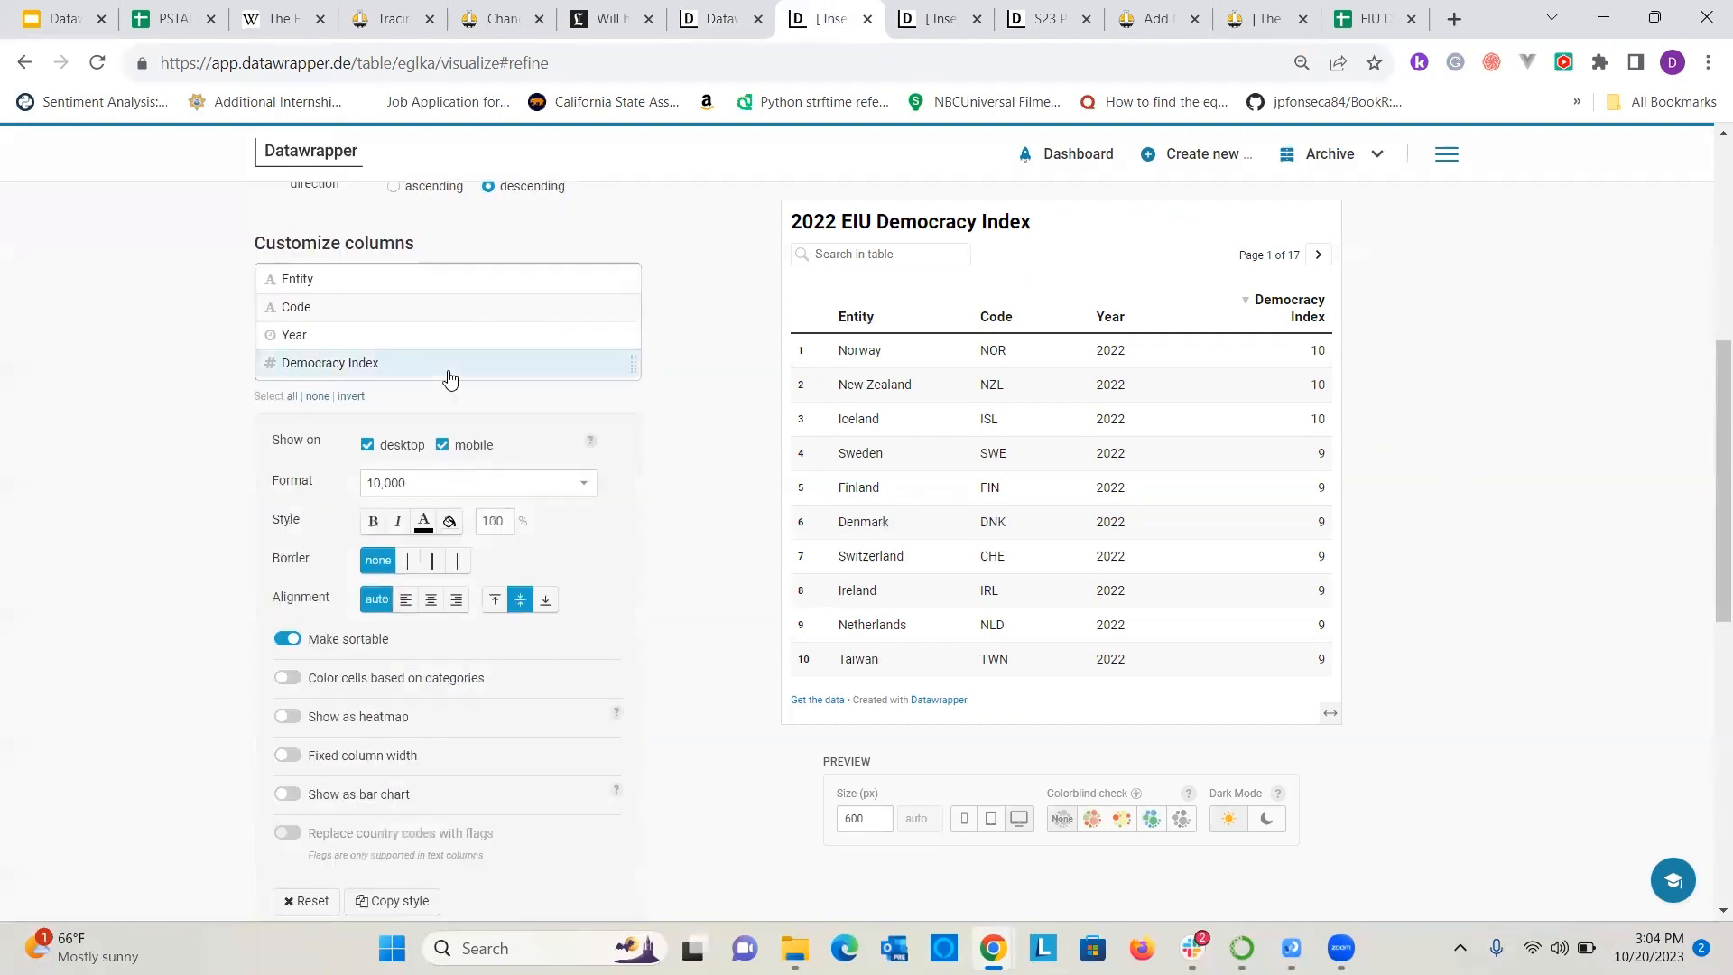
left_click(560, 483)
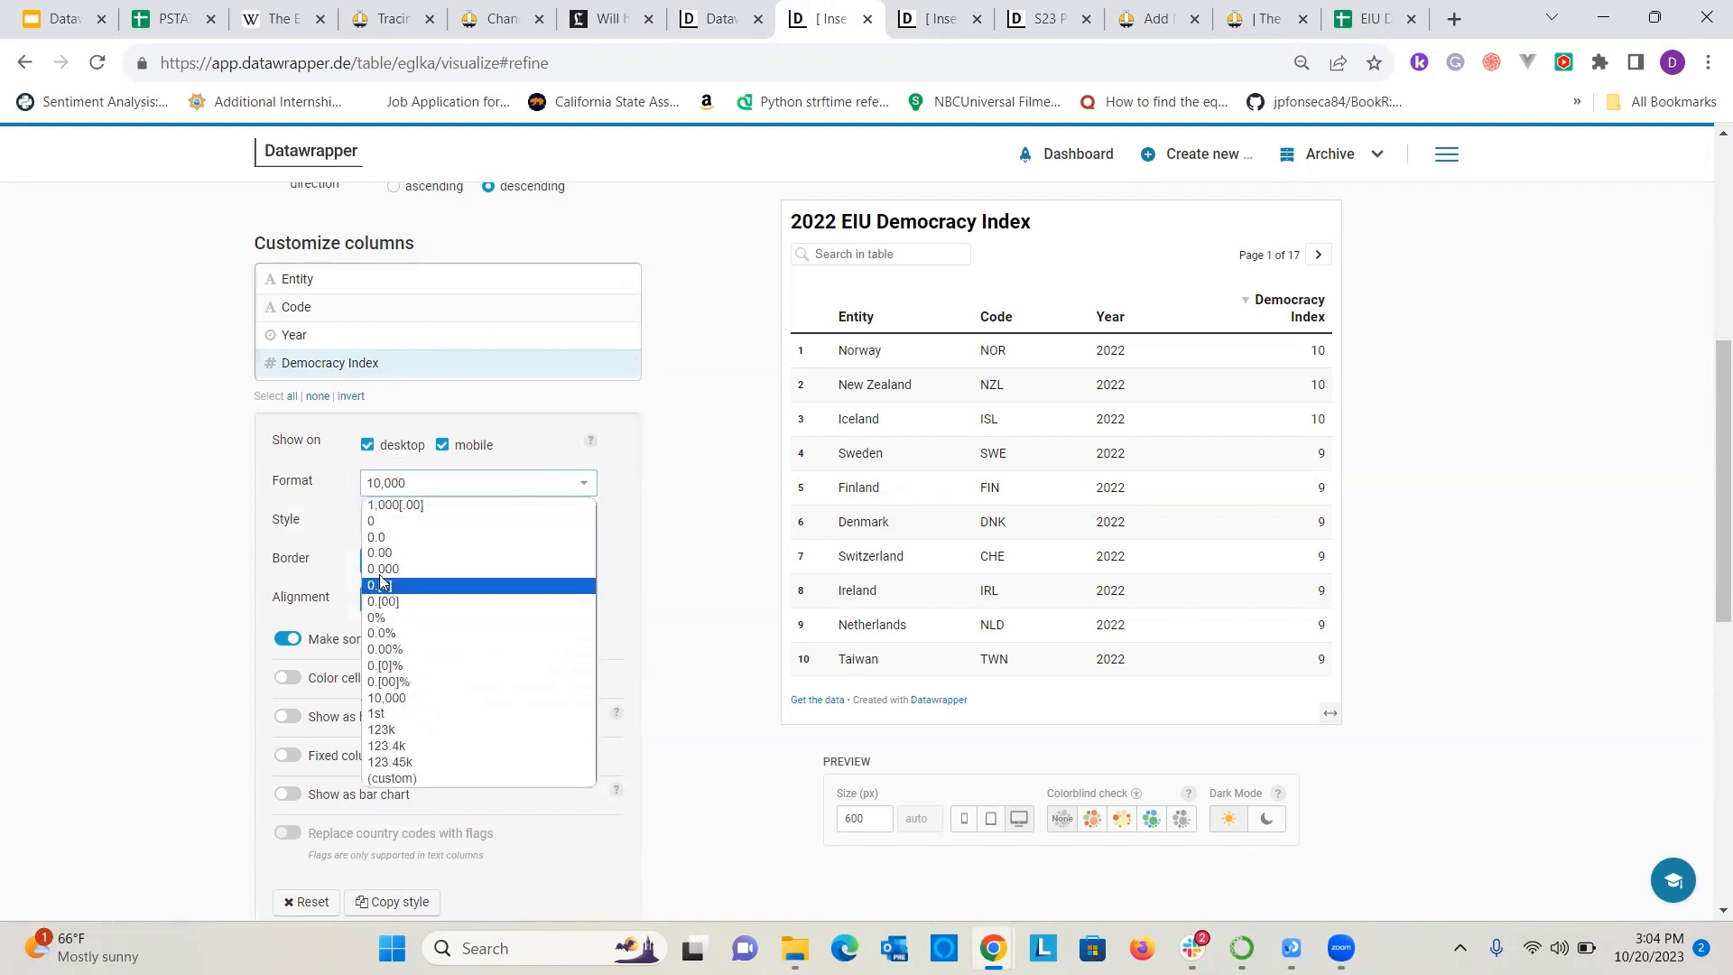
left_click(326, 703)
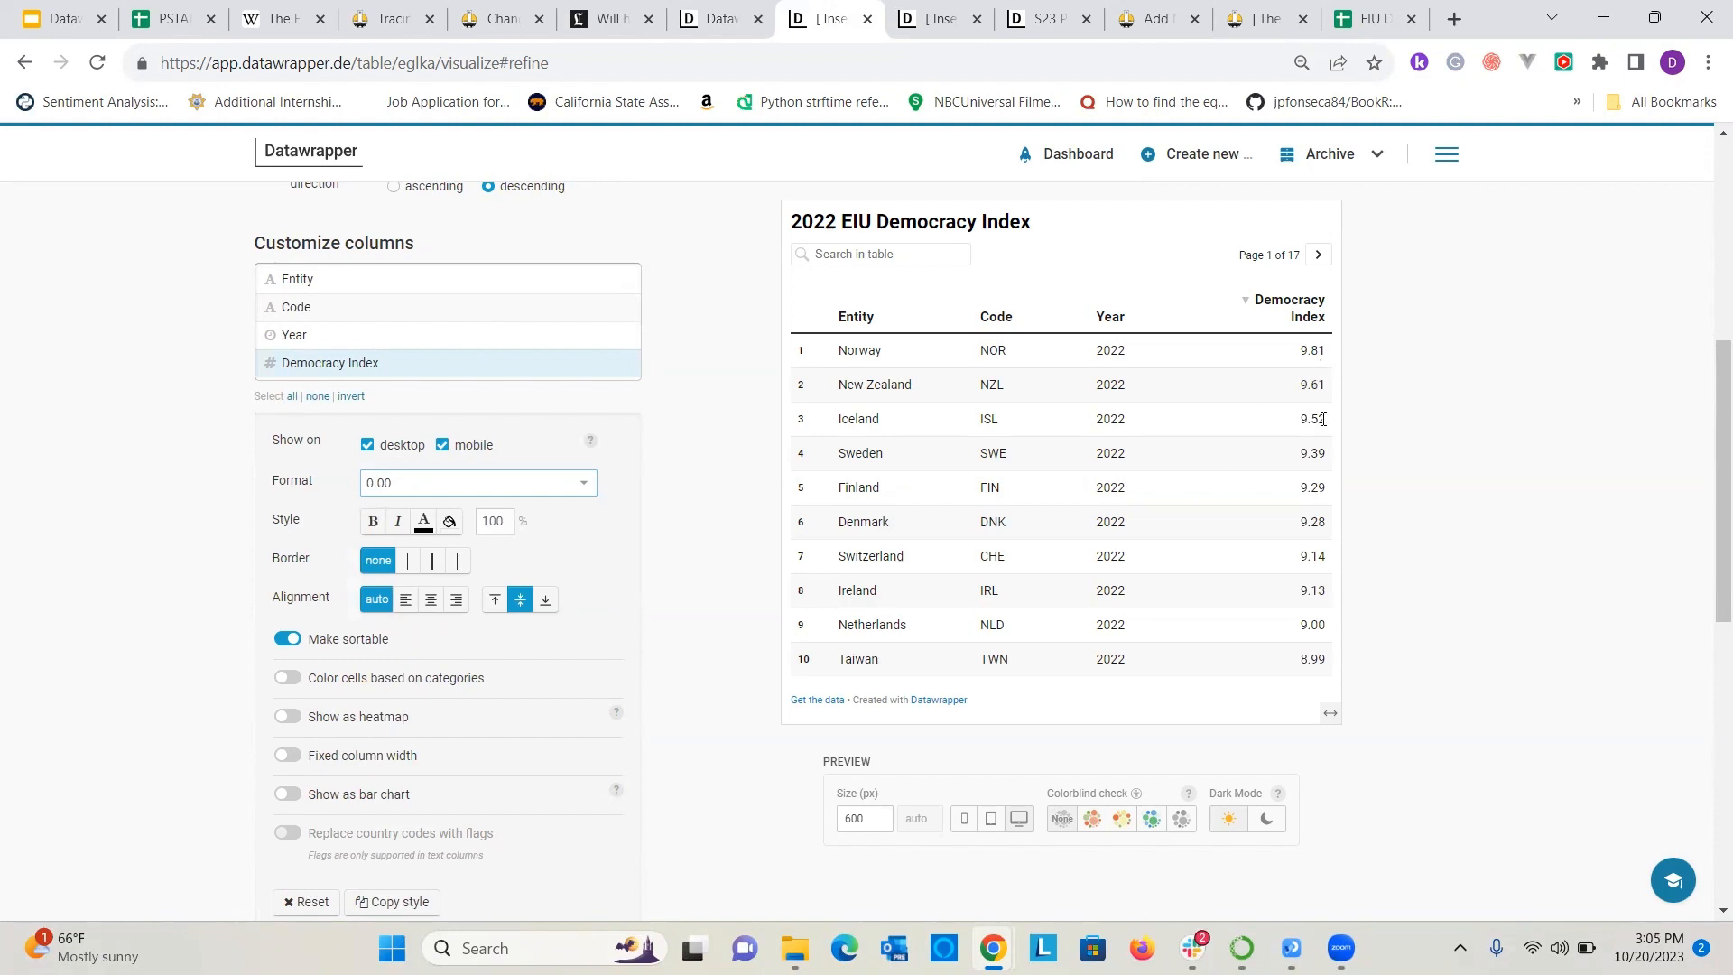
scroll(665, 530, "up", 6)
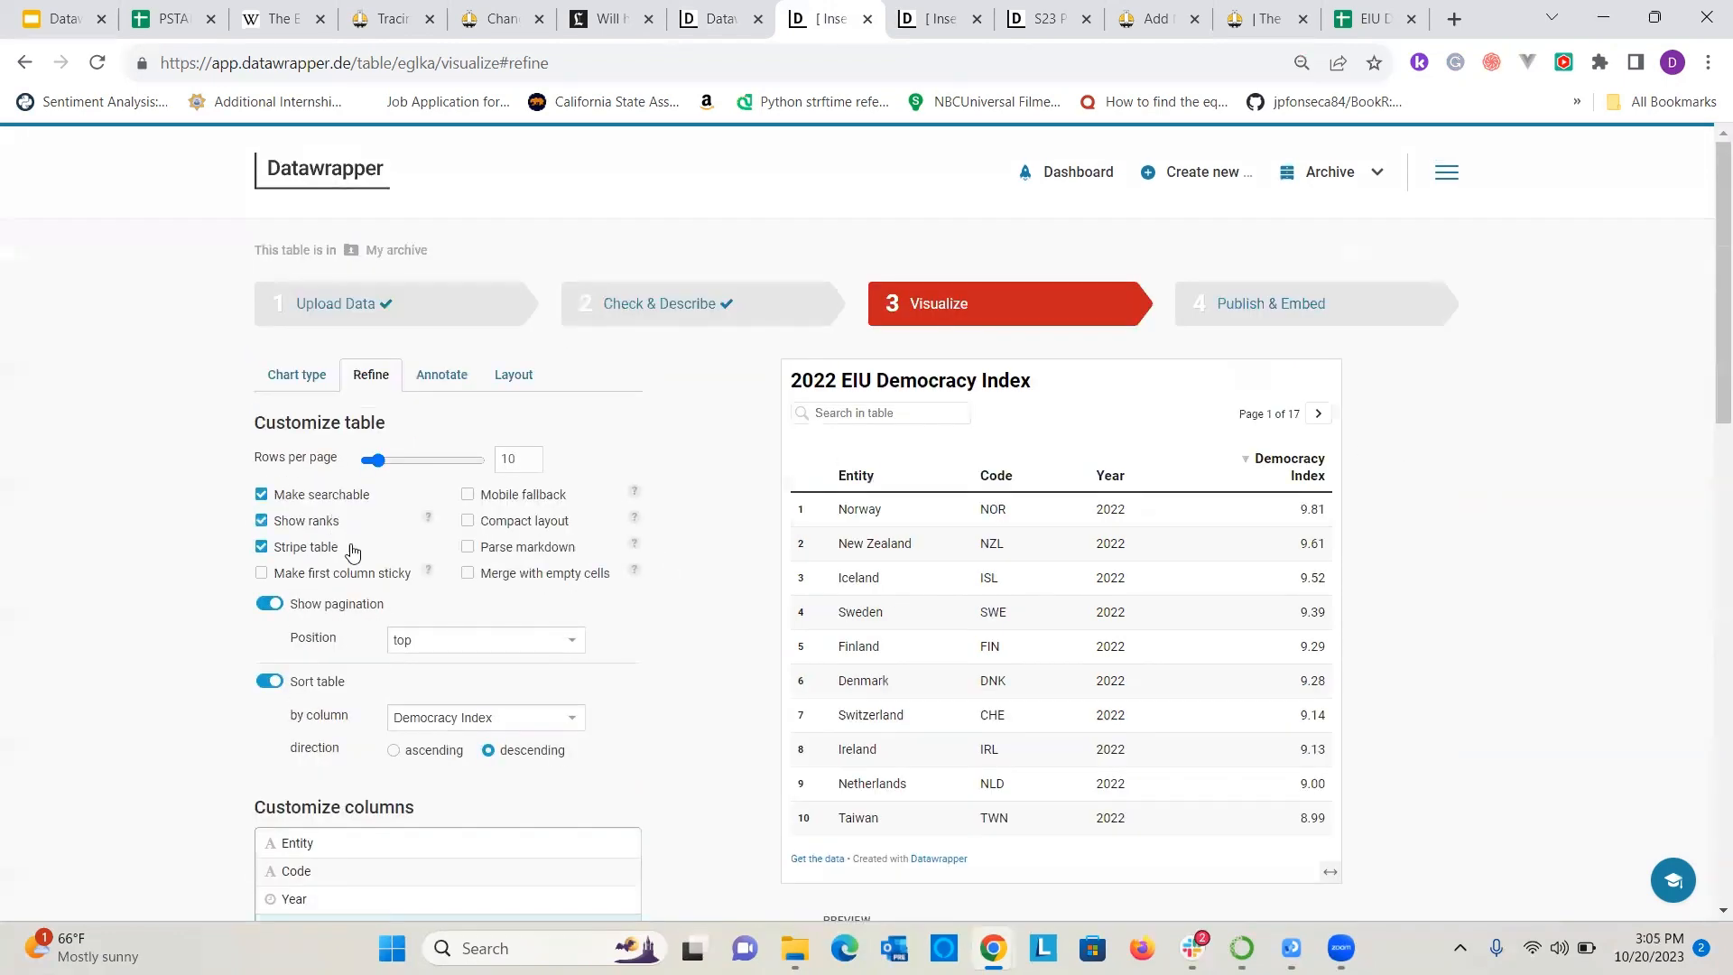
scroll(343, 542, "down", 6)
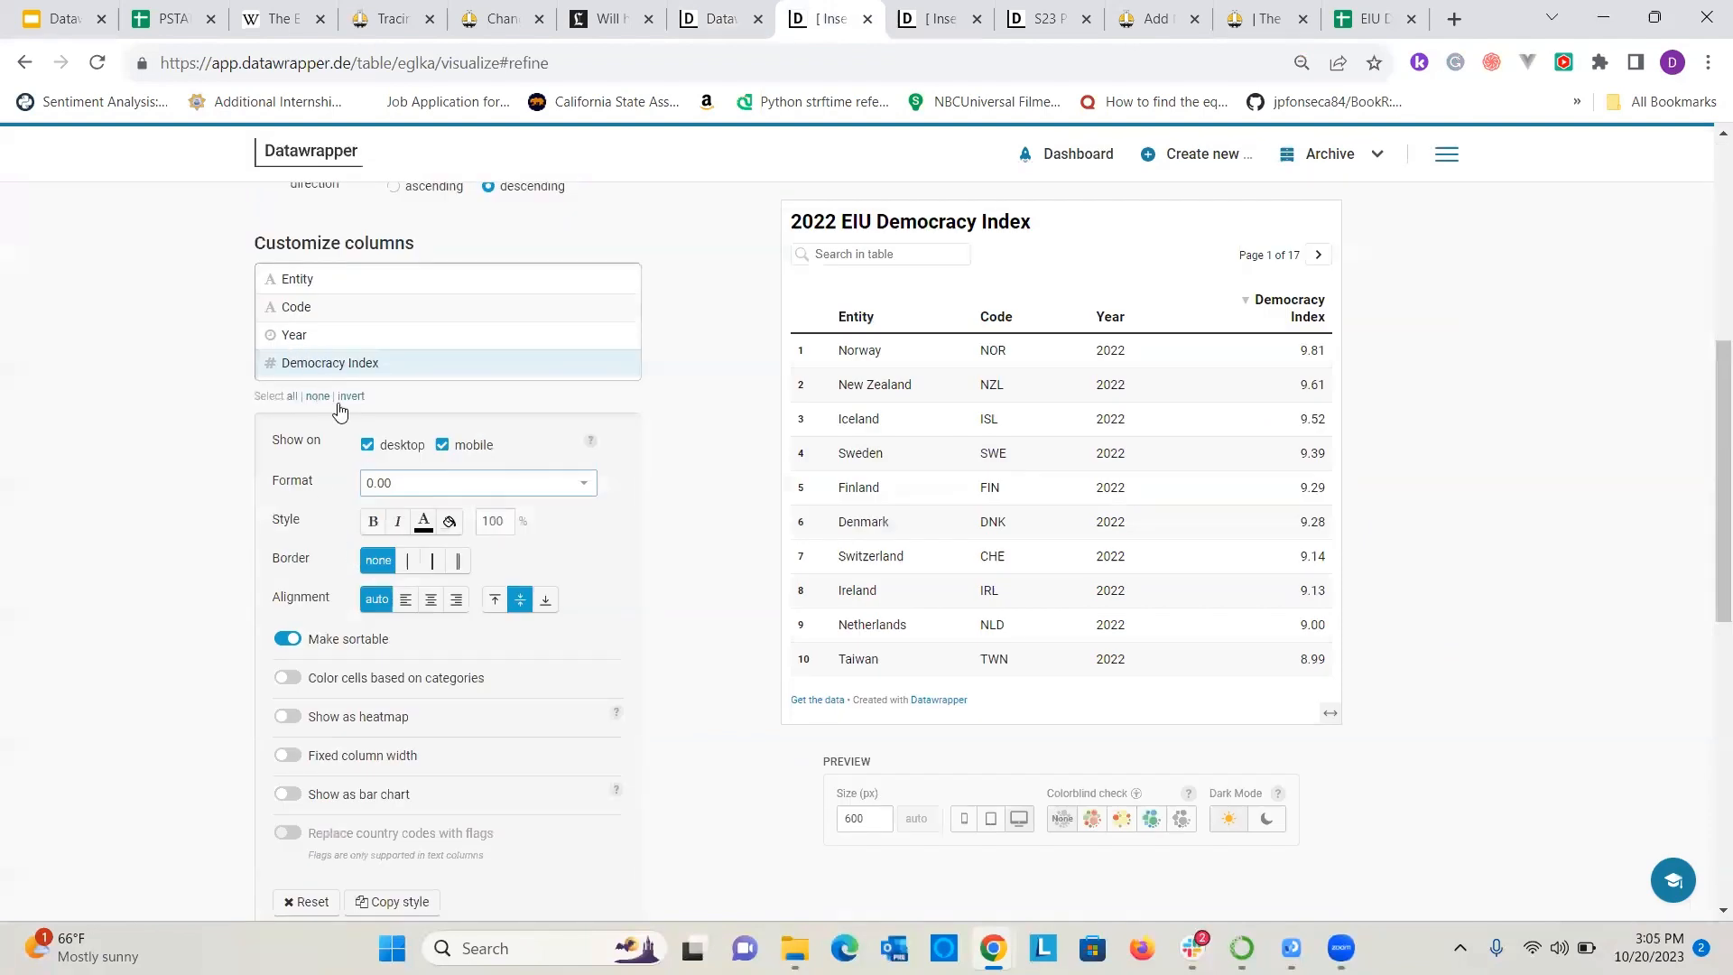
left_click(373, 522)
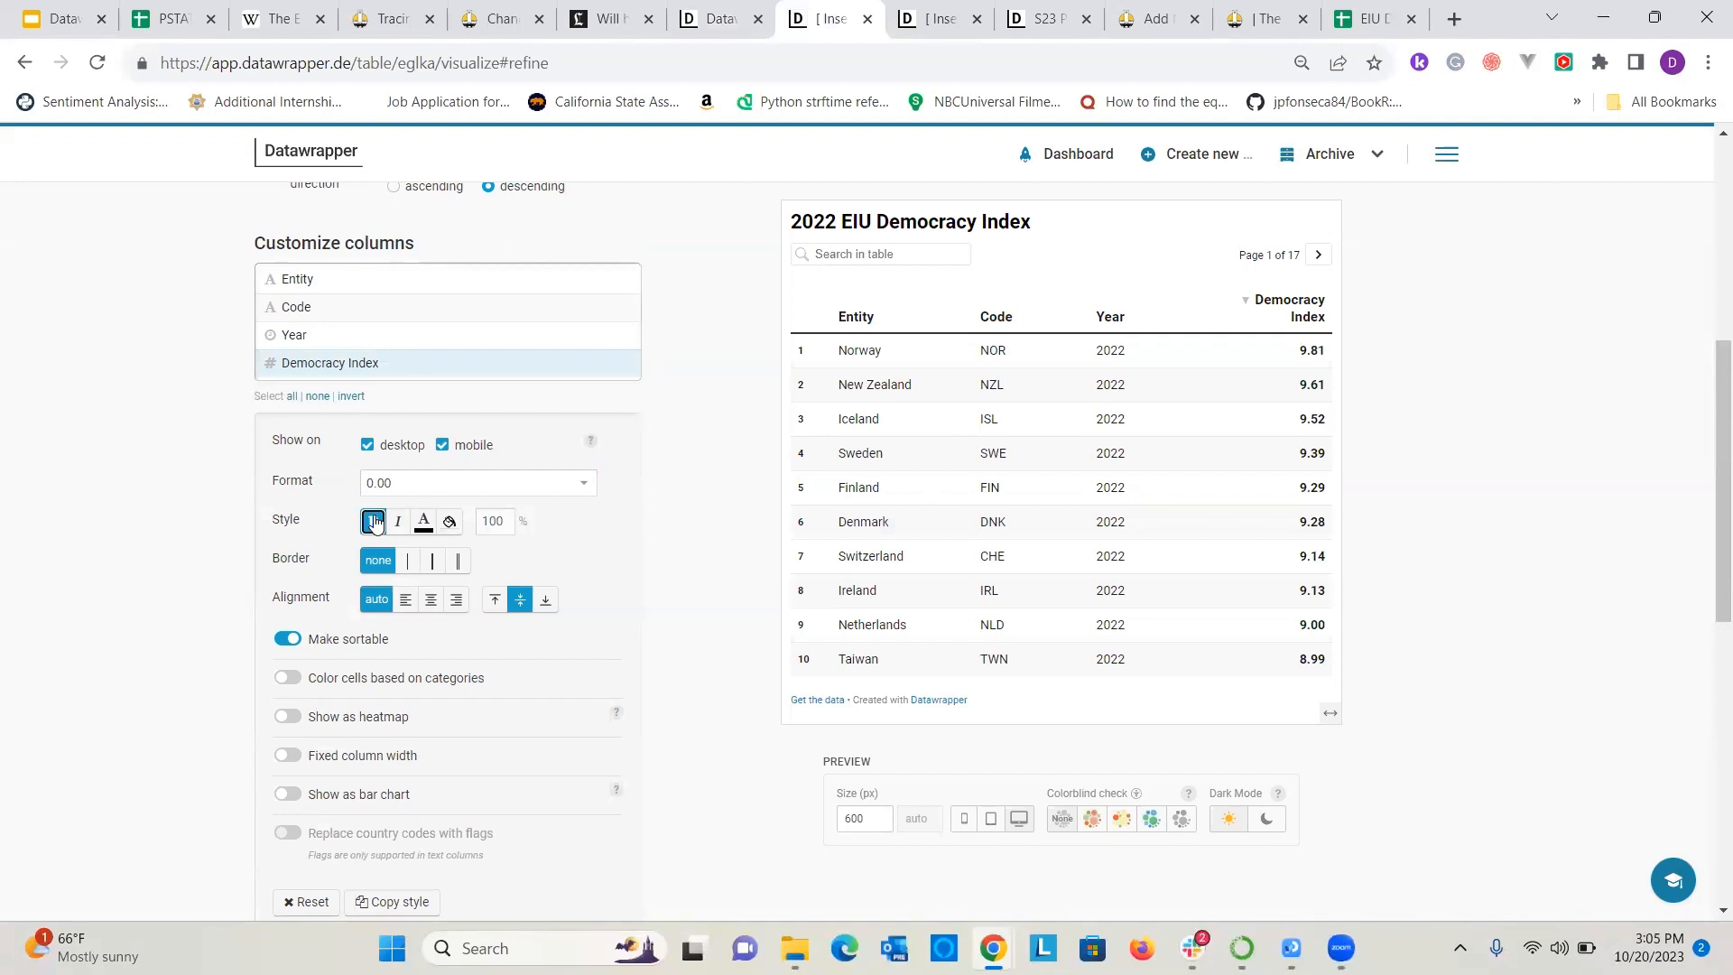
Try category-based cell coloring and the heatmap display on the Democracy Index column.
scroll(351, 614, "down", 1)
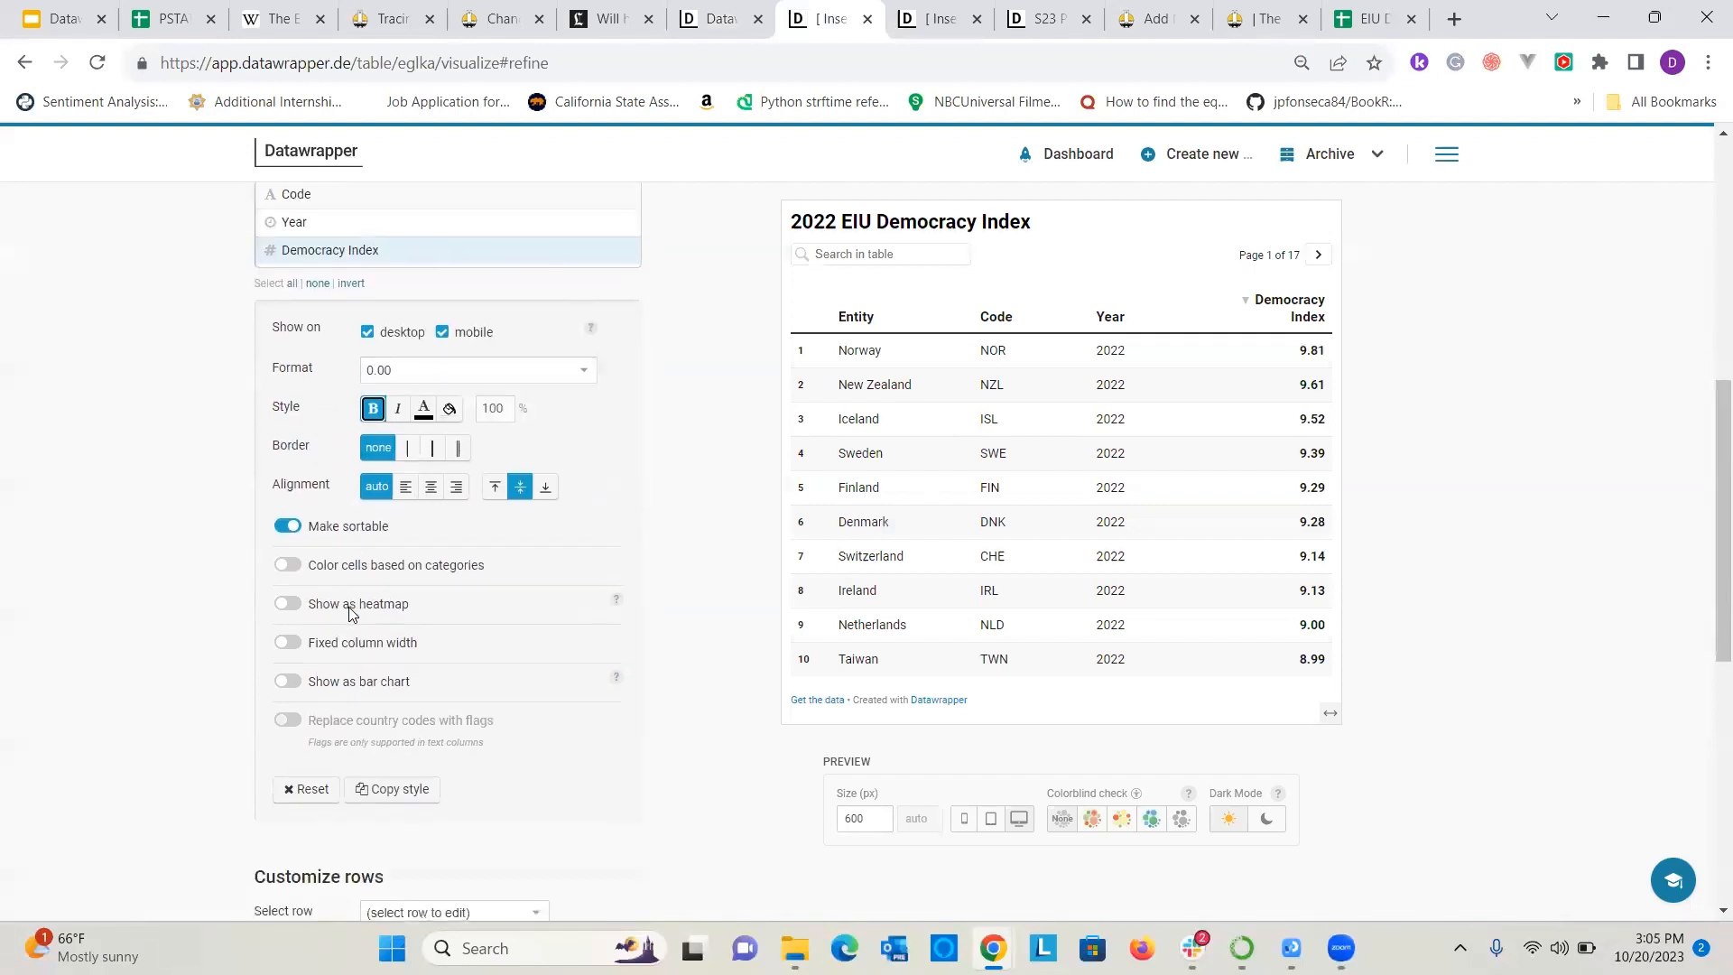
left_click(290, 567)
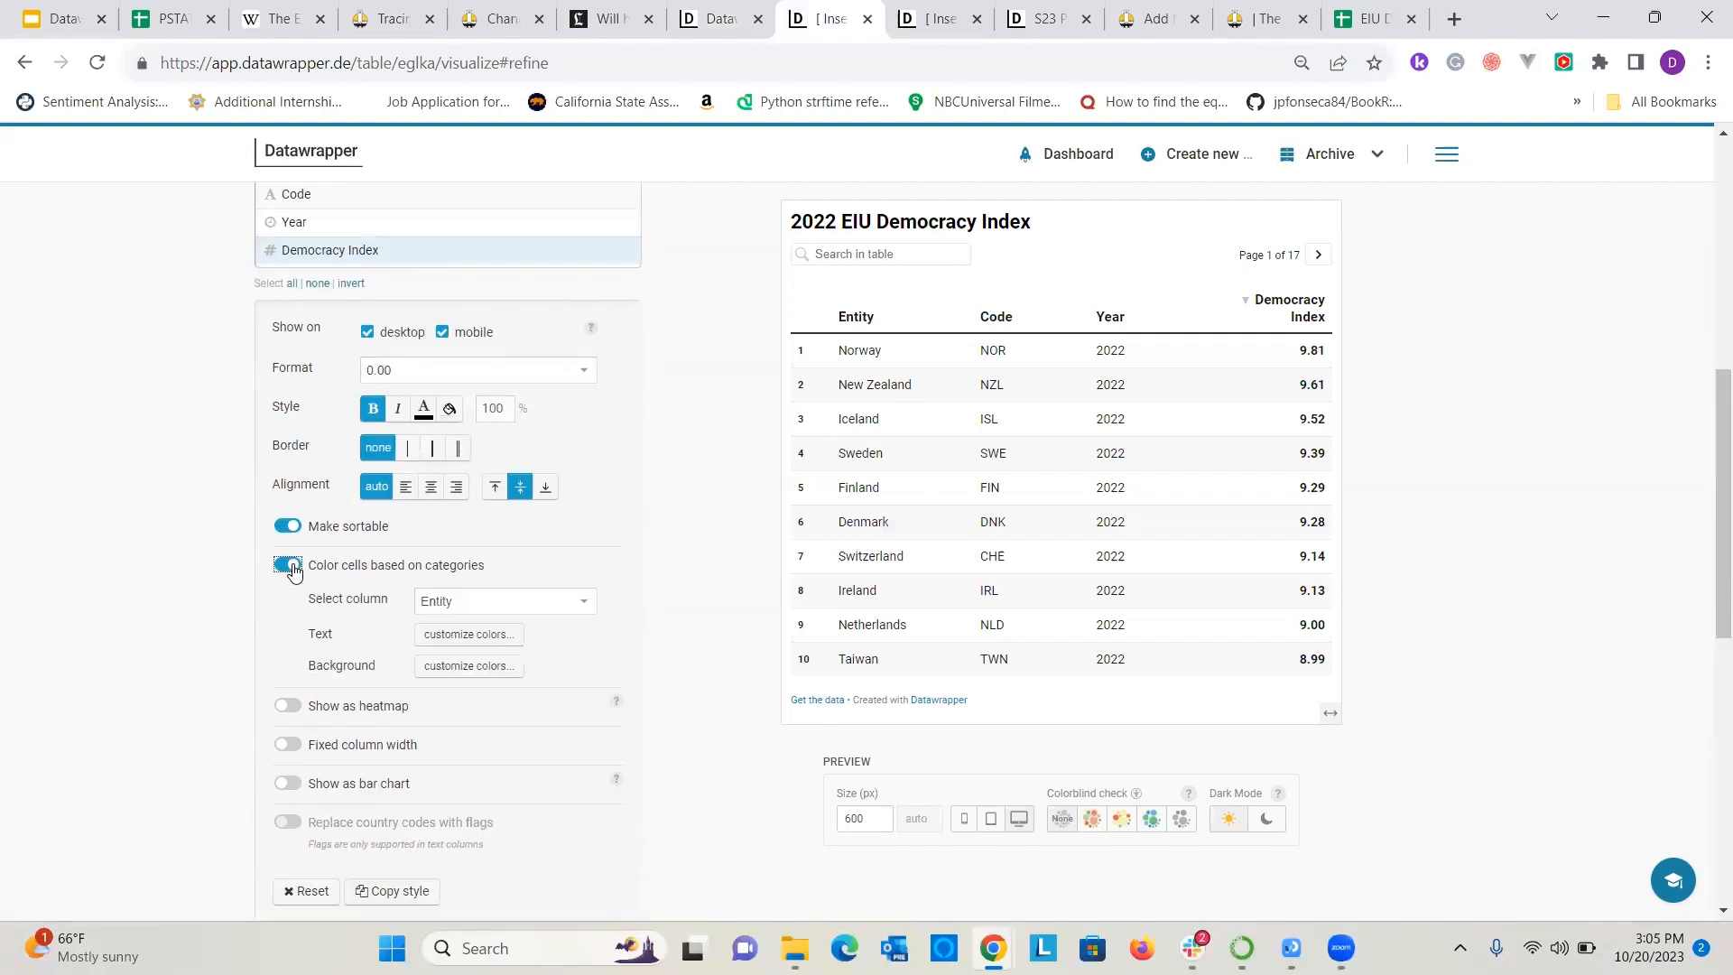
left_click(291, 567)
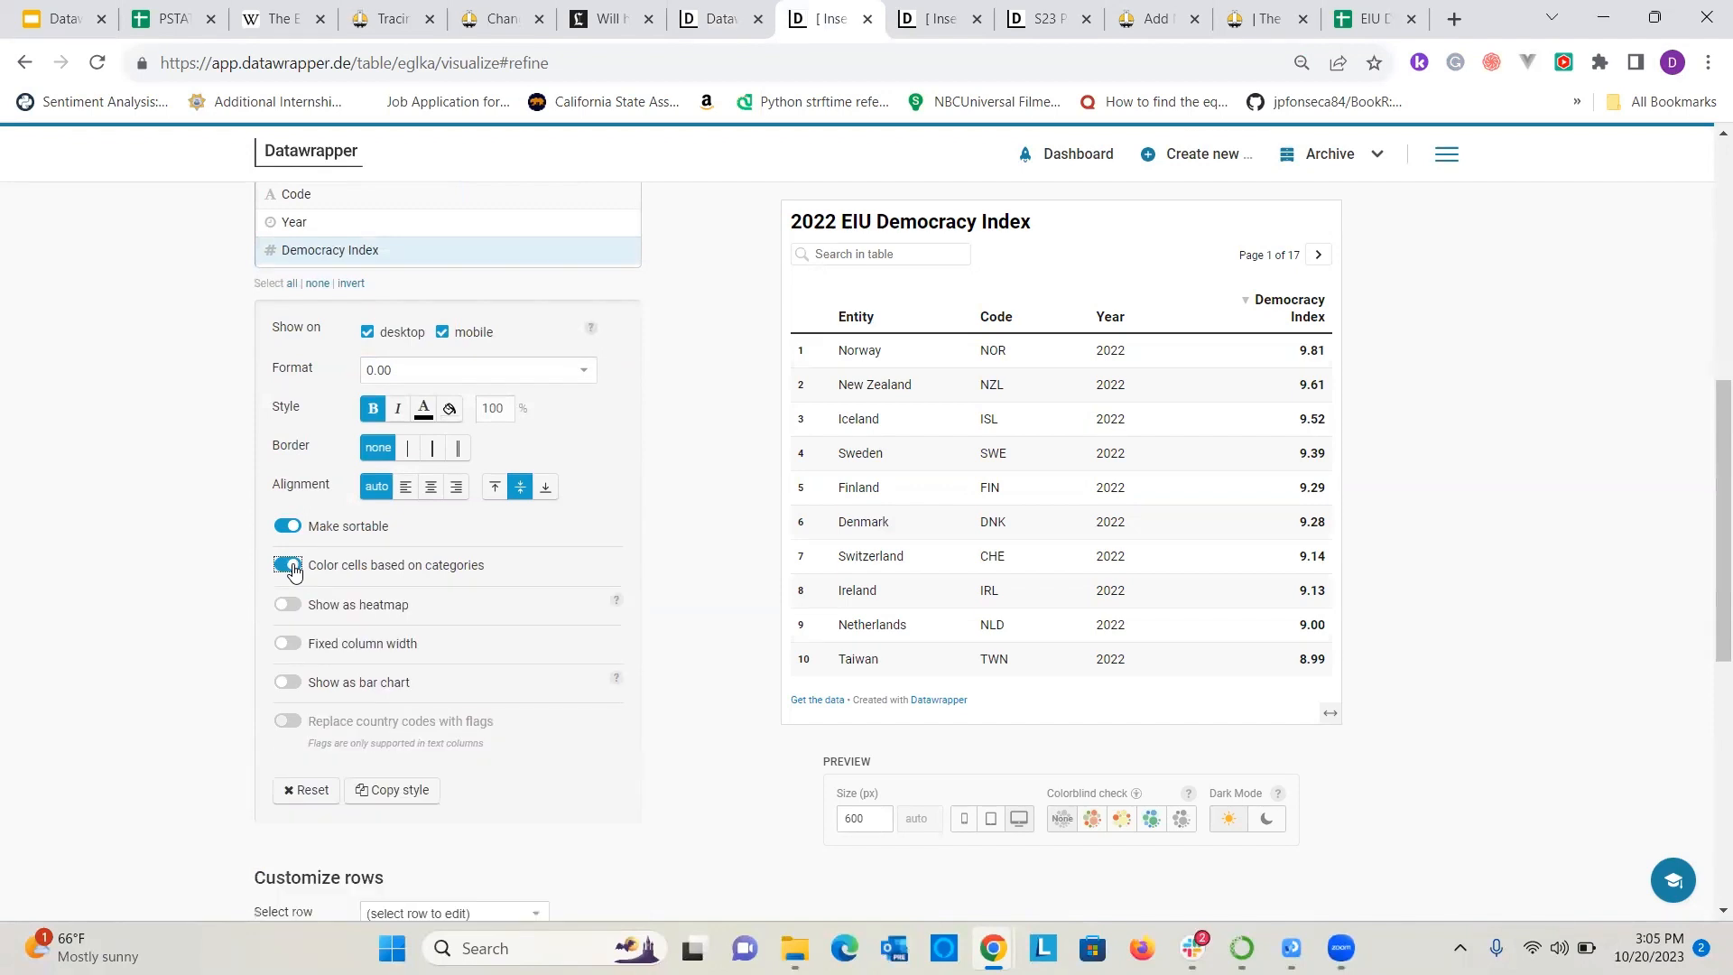
left_click(284, 611)
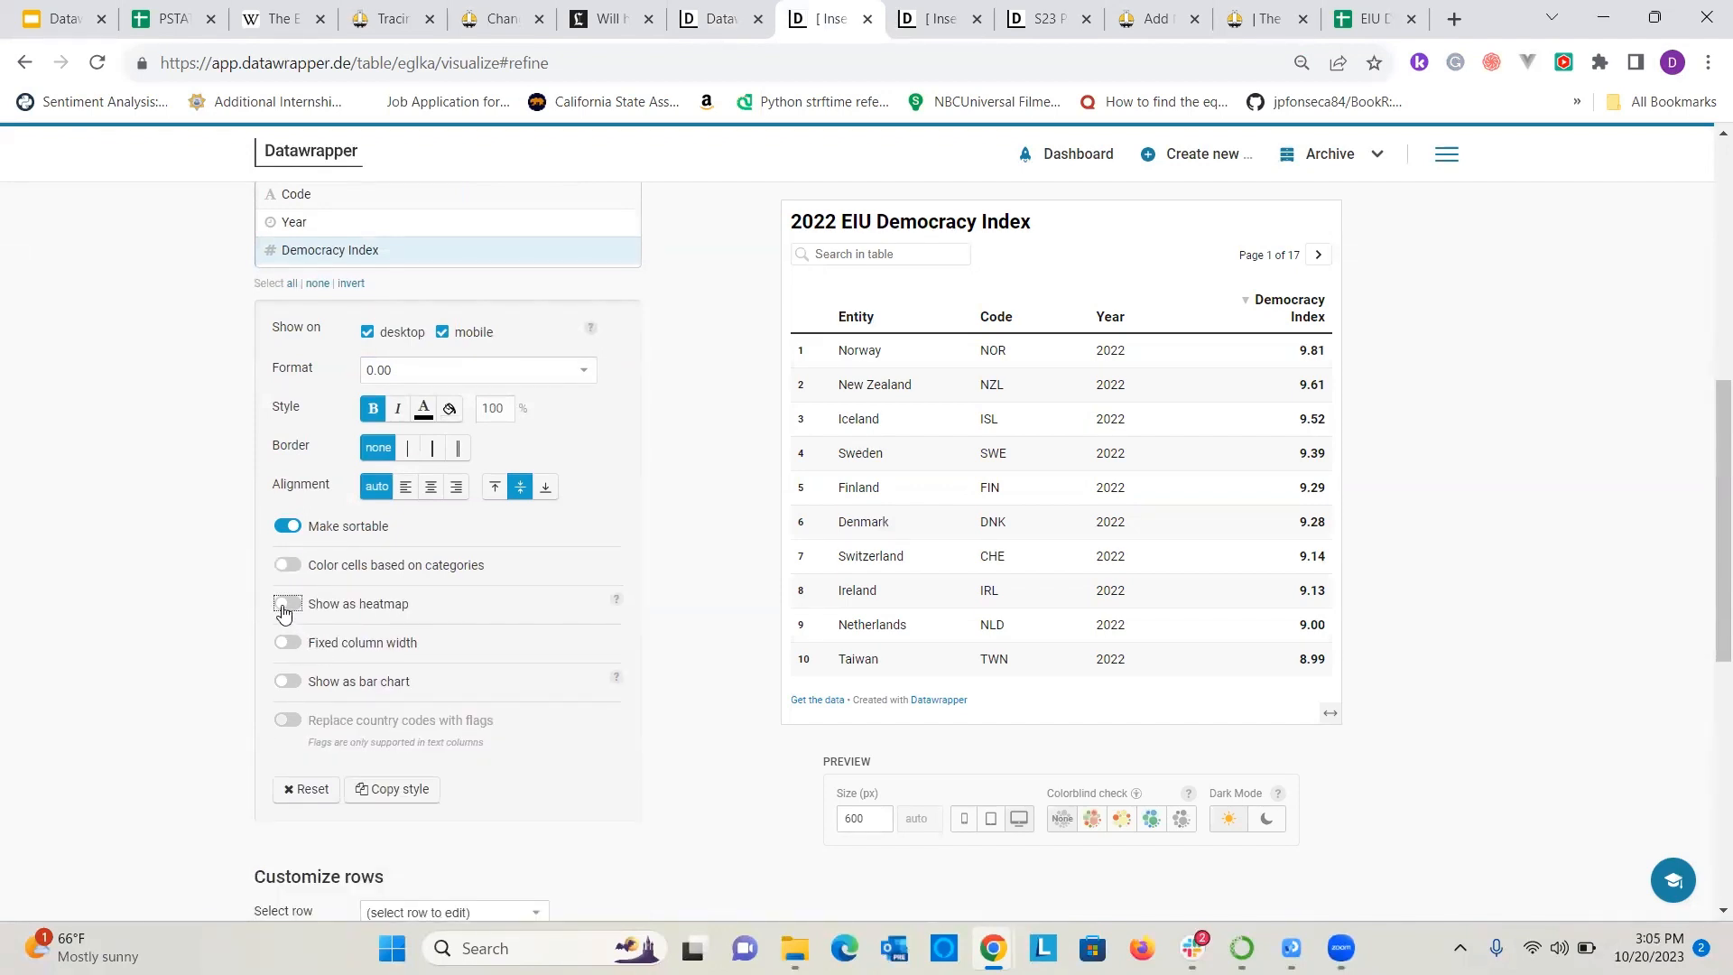
left_click(285, 607)
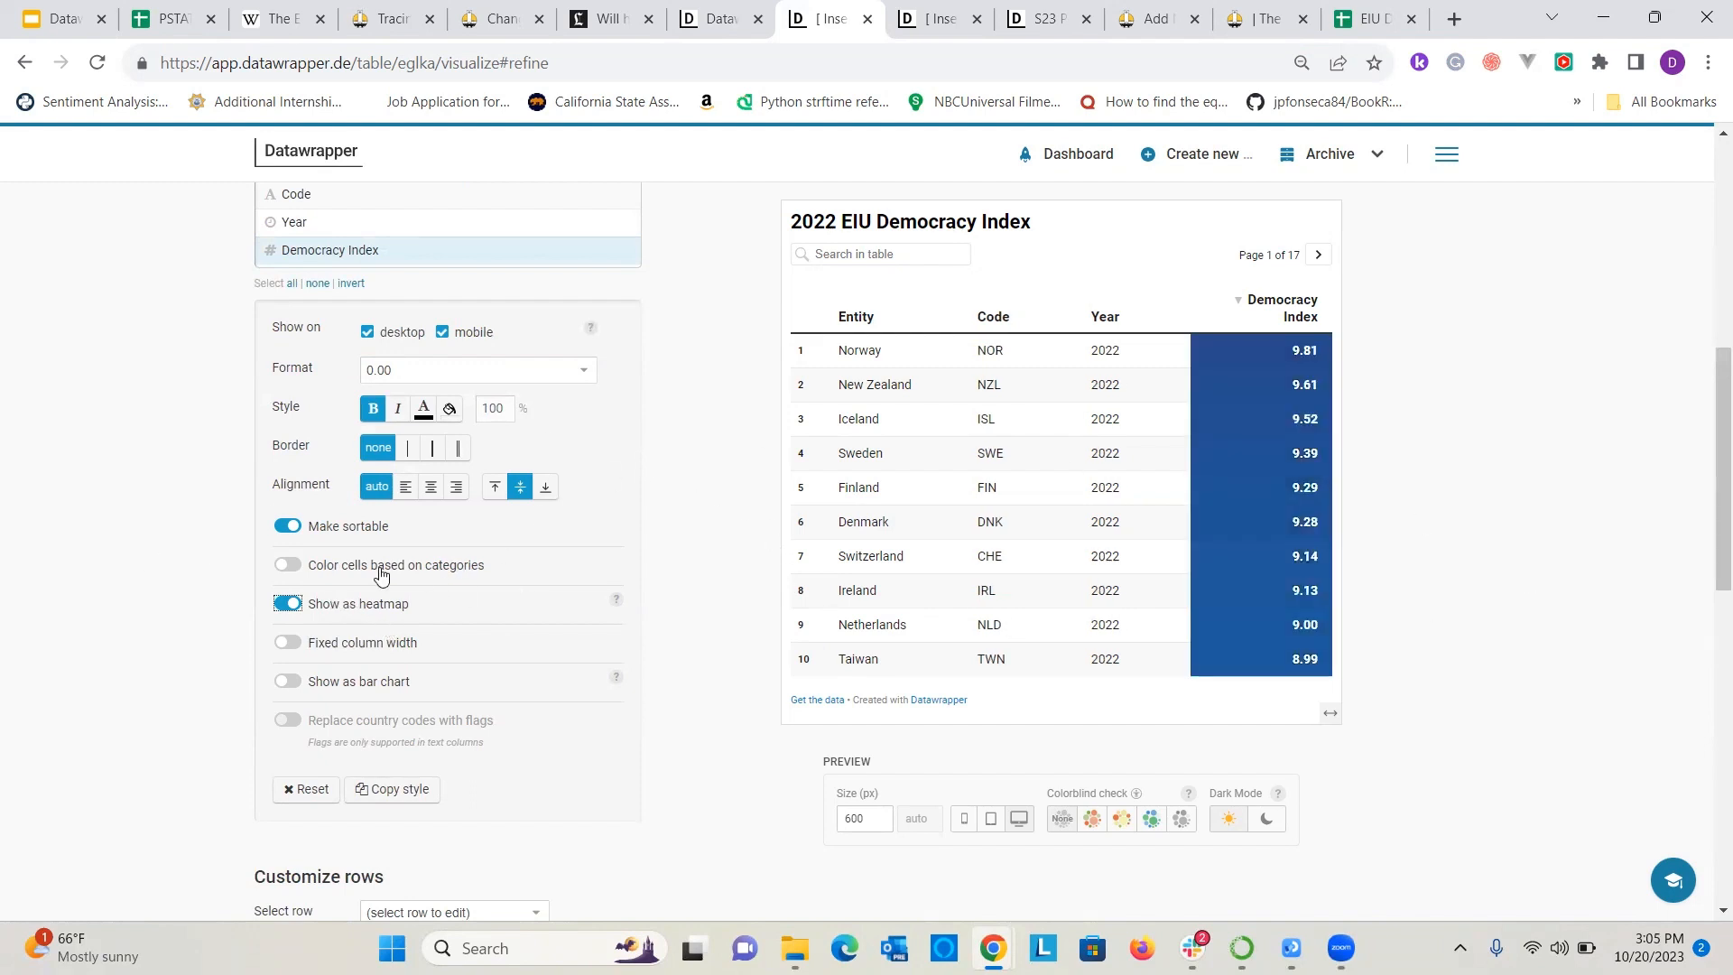
left_click(294, 605)
scroll(259, 625, "down", 2)
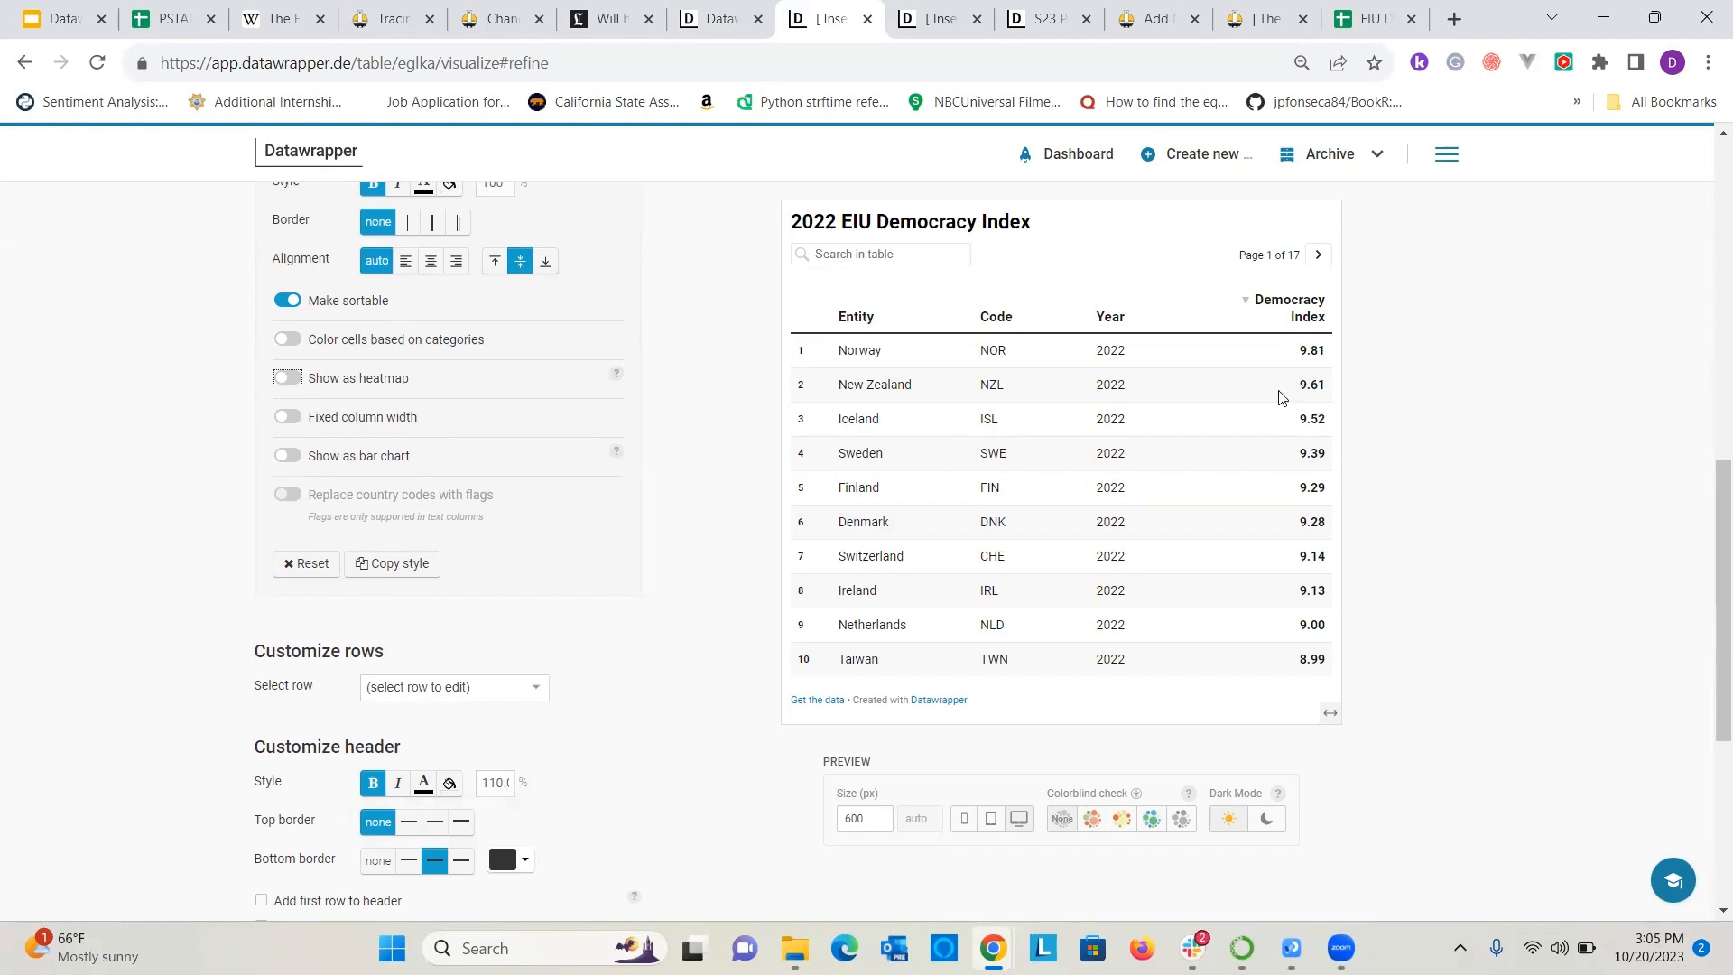
Show the Democracy Index column as a bar chart and page the table preview forward to page 13.
scroll(1192, 507, "up", 1)
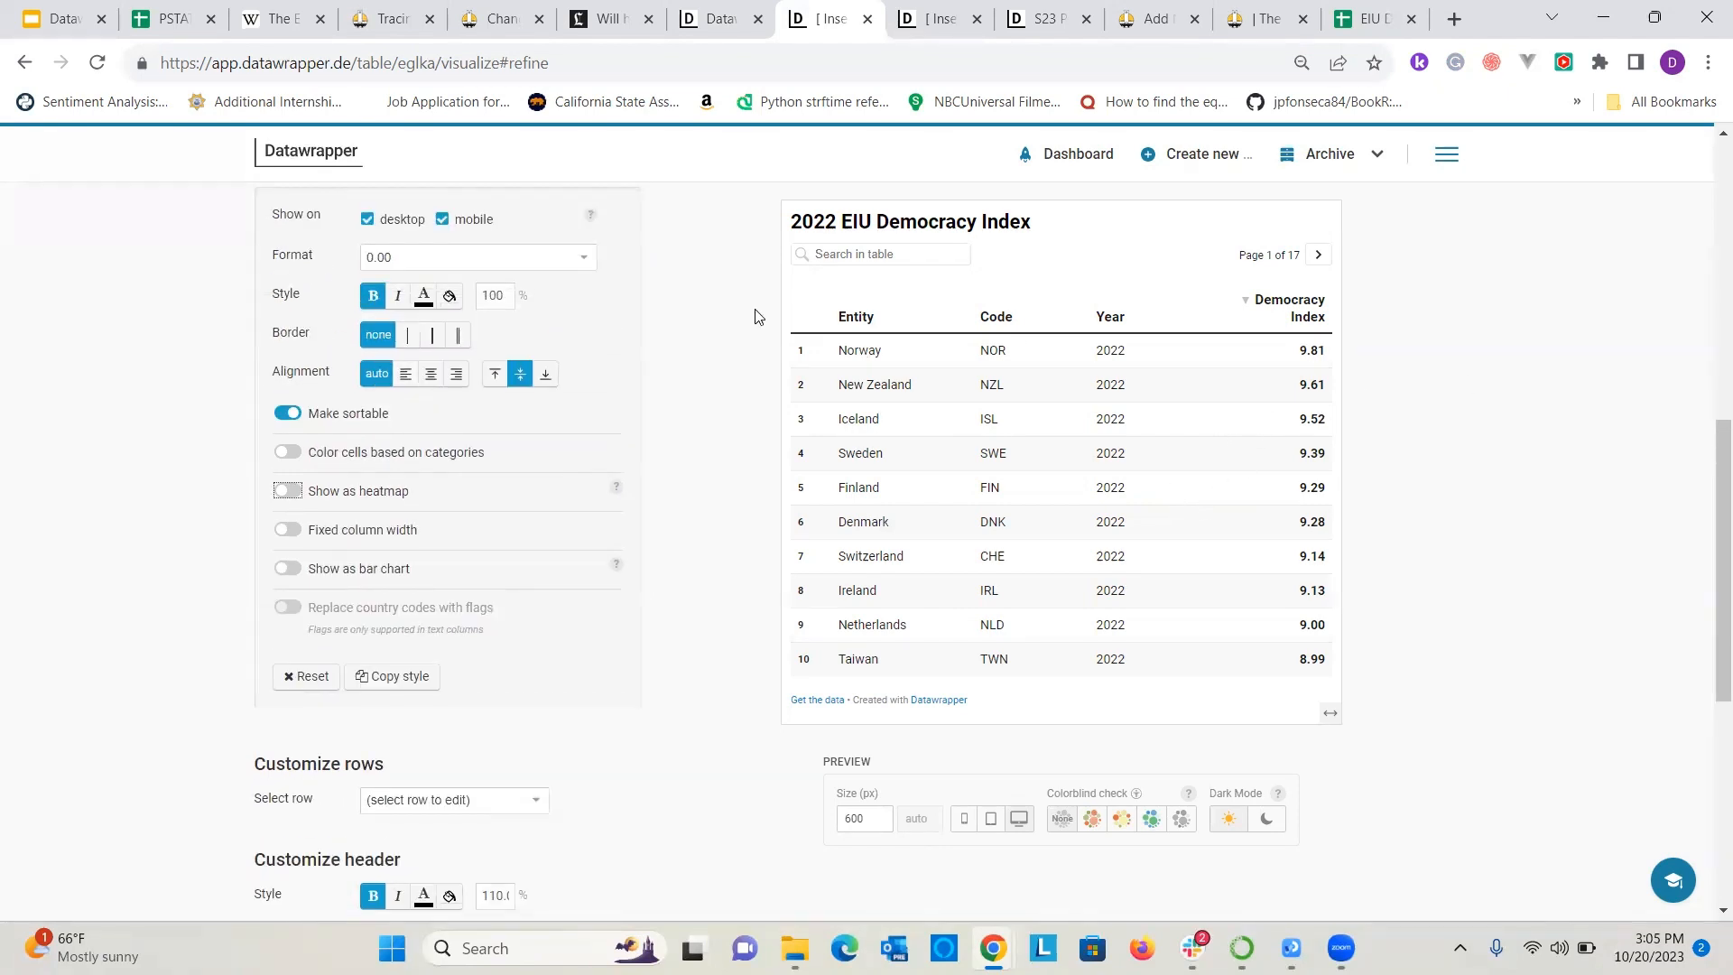
left_click(286, 568)
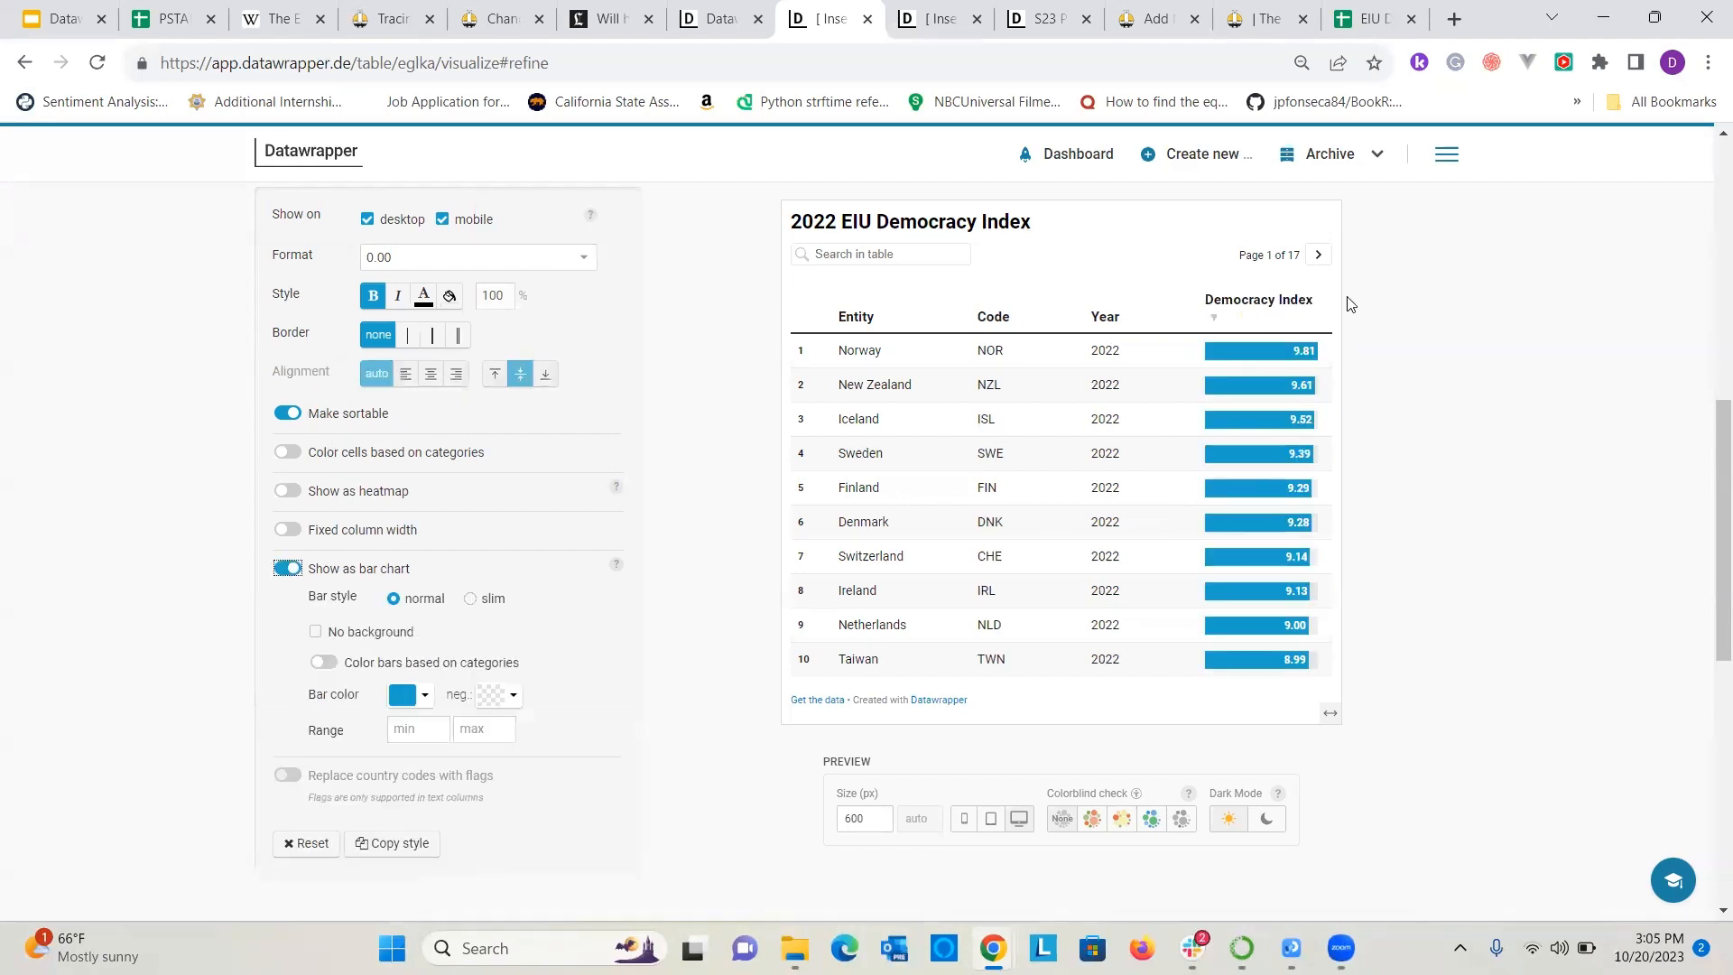
left_click(1317, 255)
left_click(1318, 256)
left_click(1318, 255)
left_click(1317, 255)
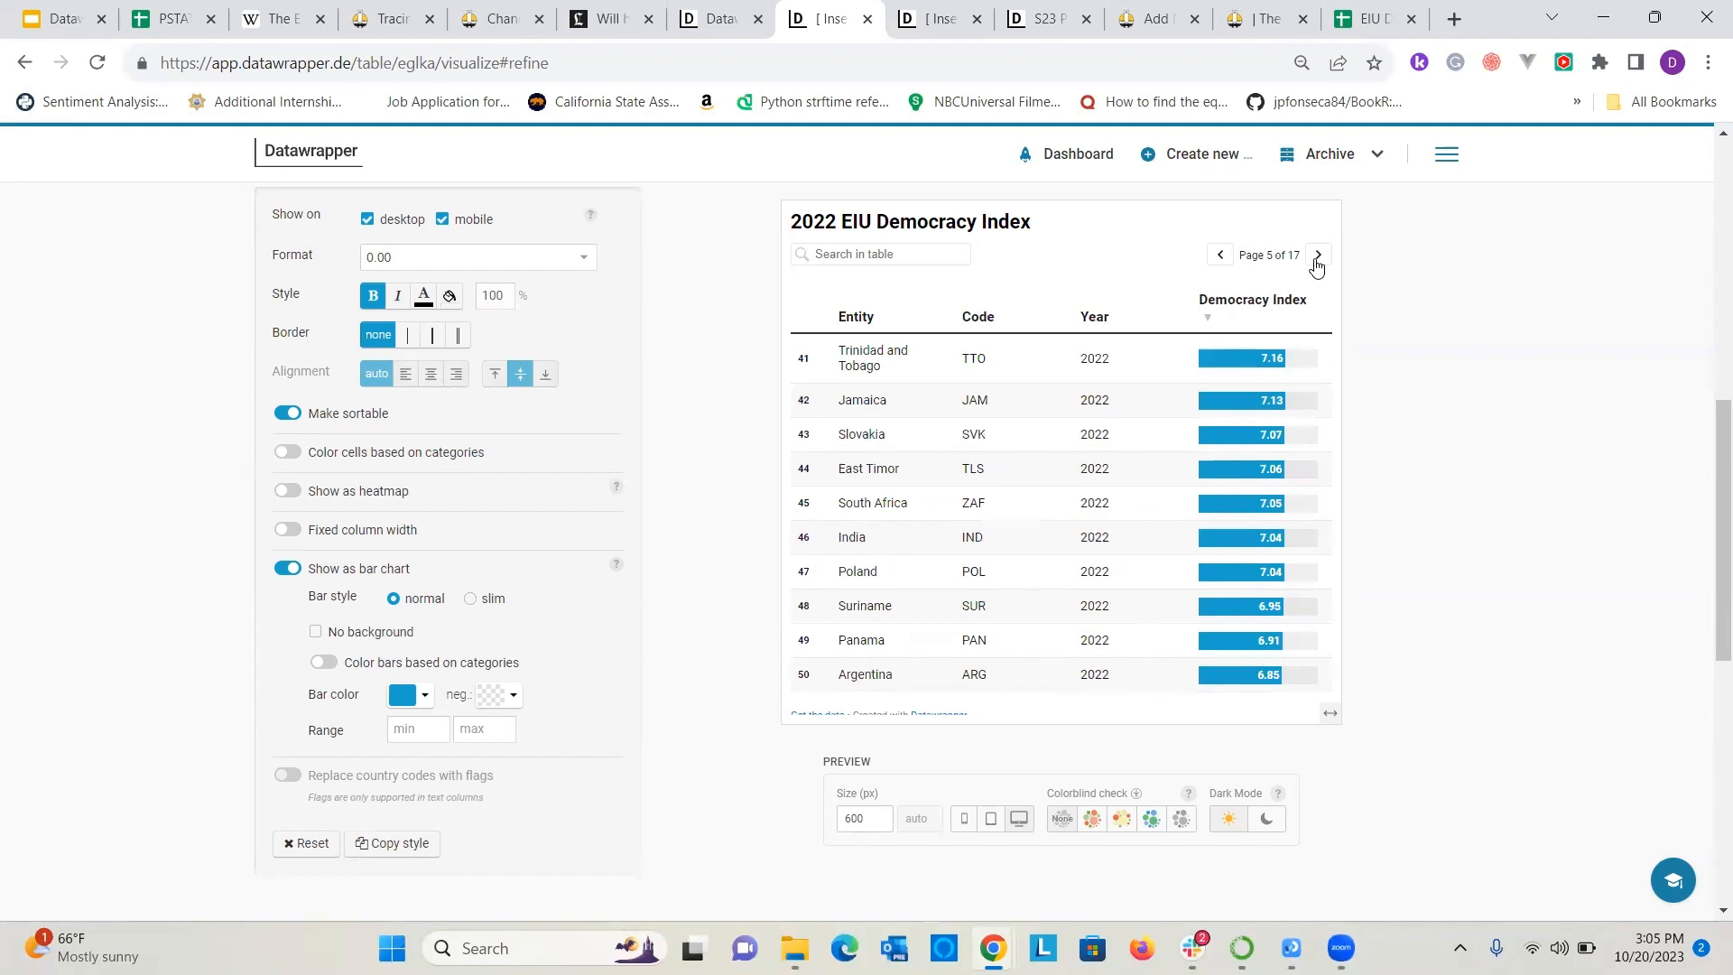
left_click(1317, 256)
left_click(1318, 255)
left_click(1318, 255)
left_click(1318, 255)
left_click(1318, 256)
left_click(1318, 255)
left_click(1318, 255)
left_click(1318, 255)
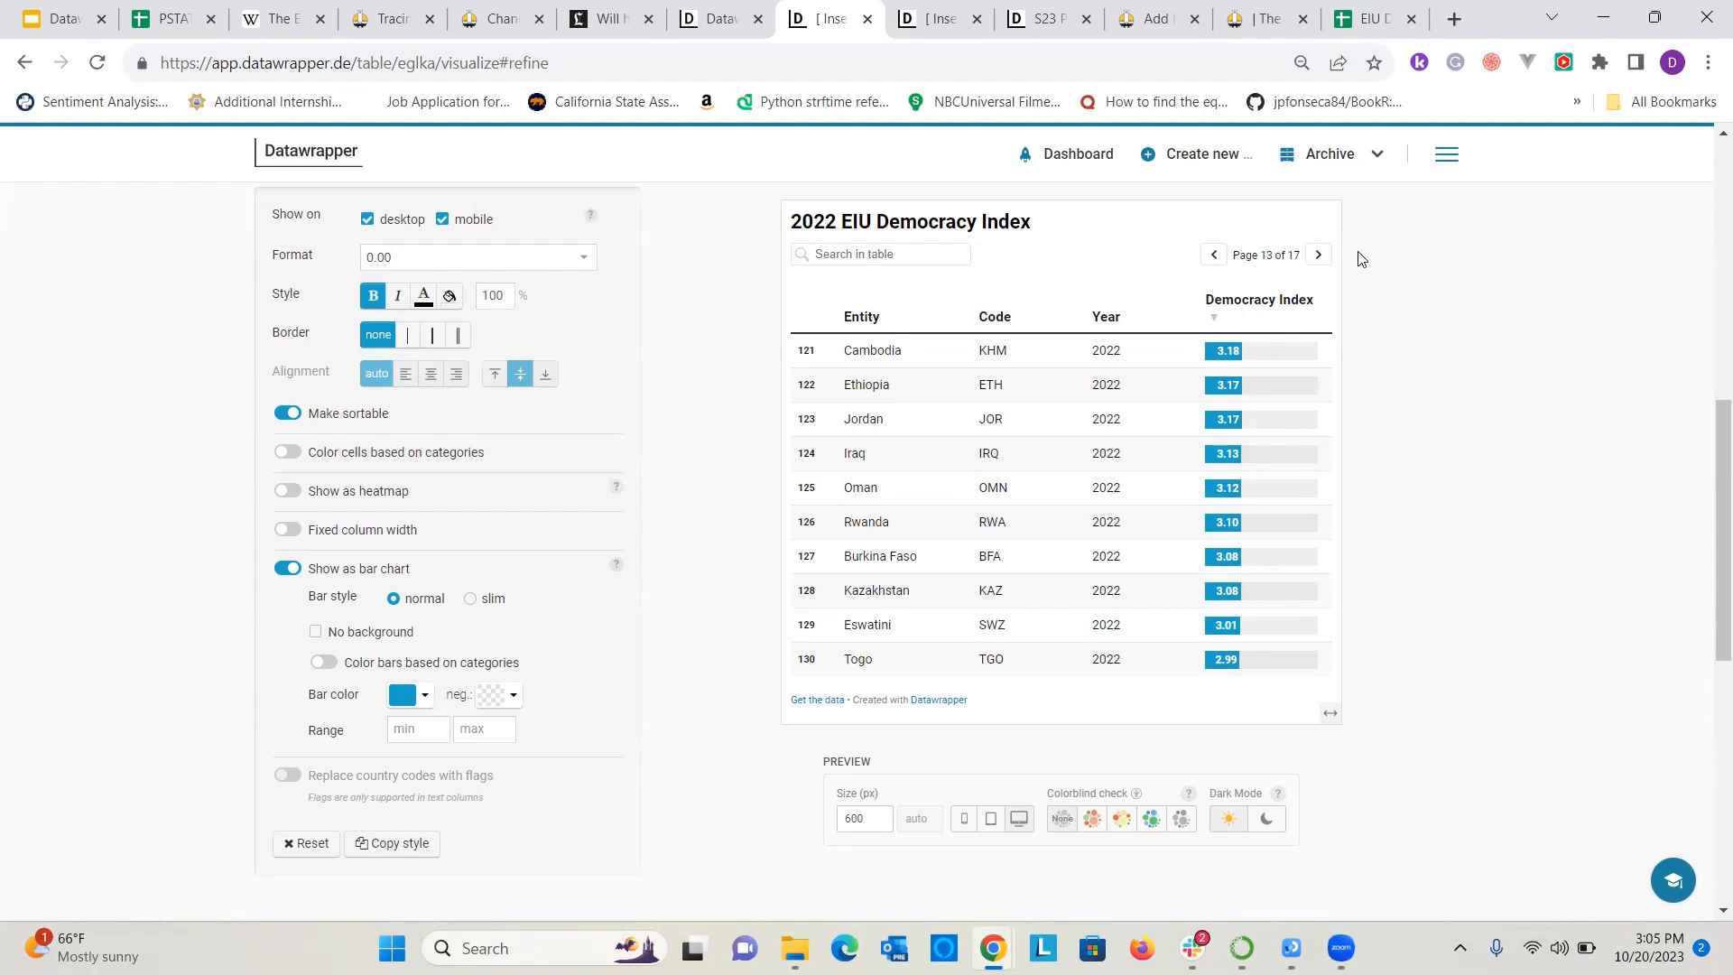
Try the slim bar style and category-based bar coloring on the Democracy Index bars.
left_click(469, 600)
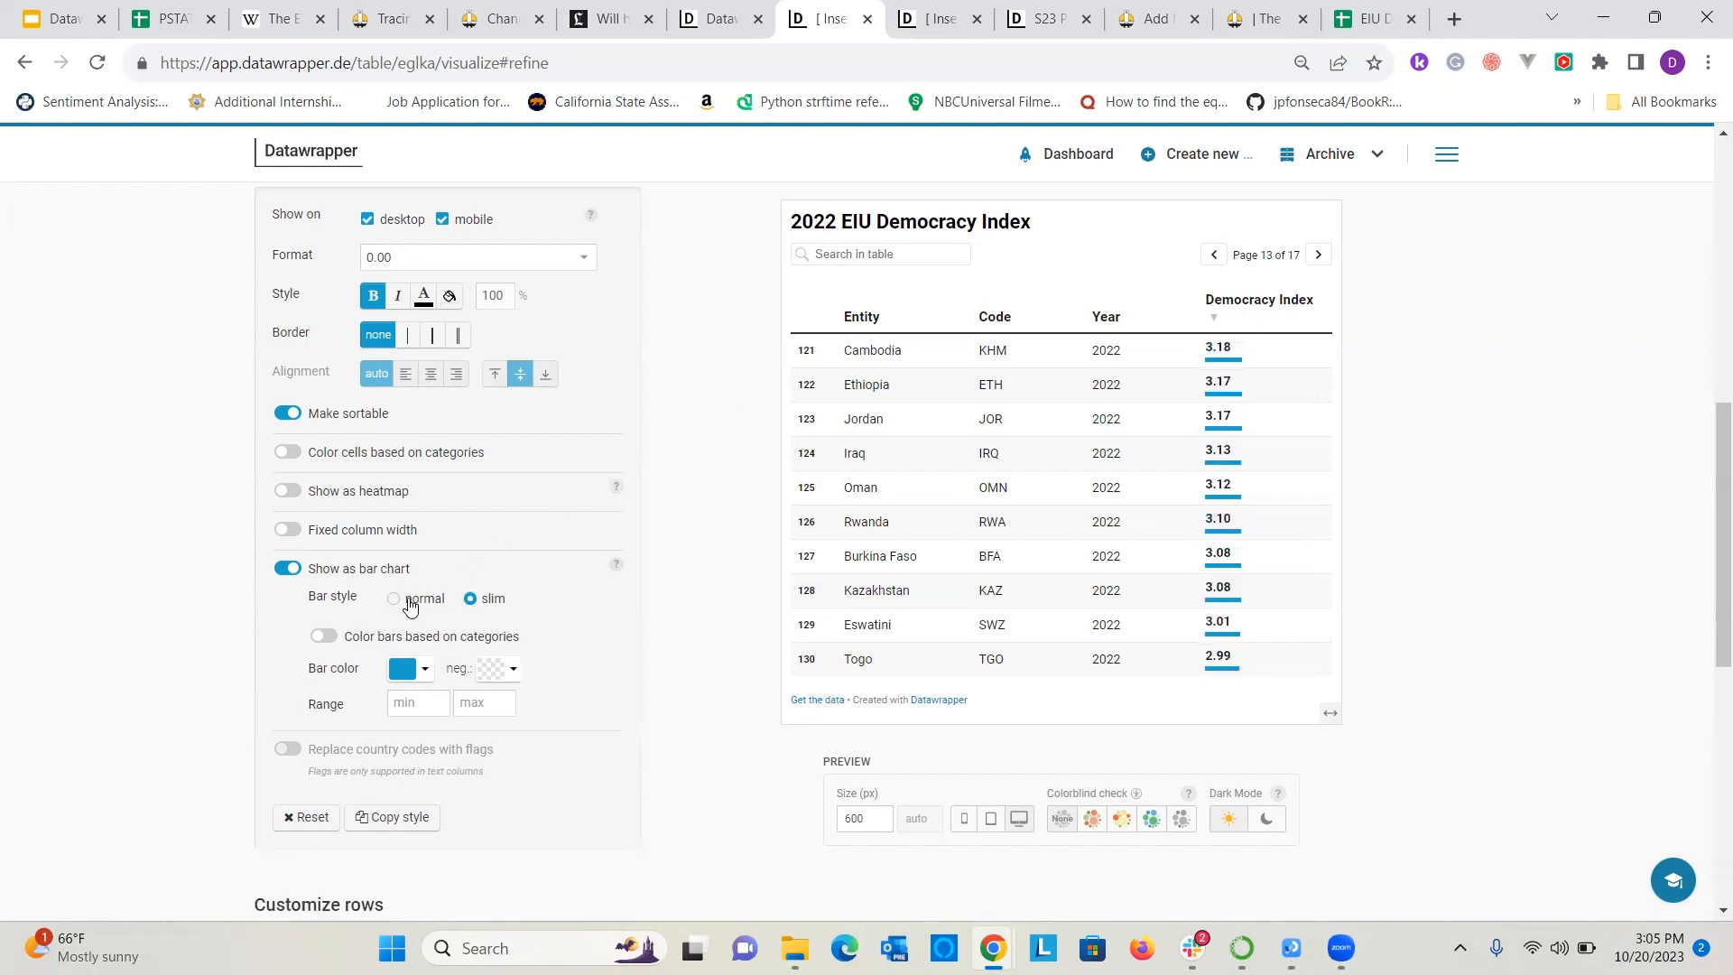
left_click(406, 601)
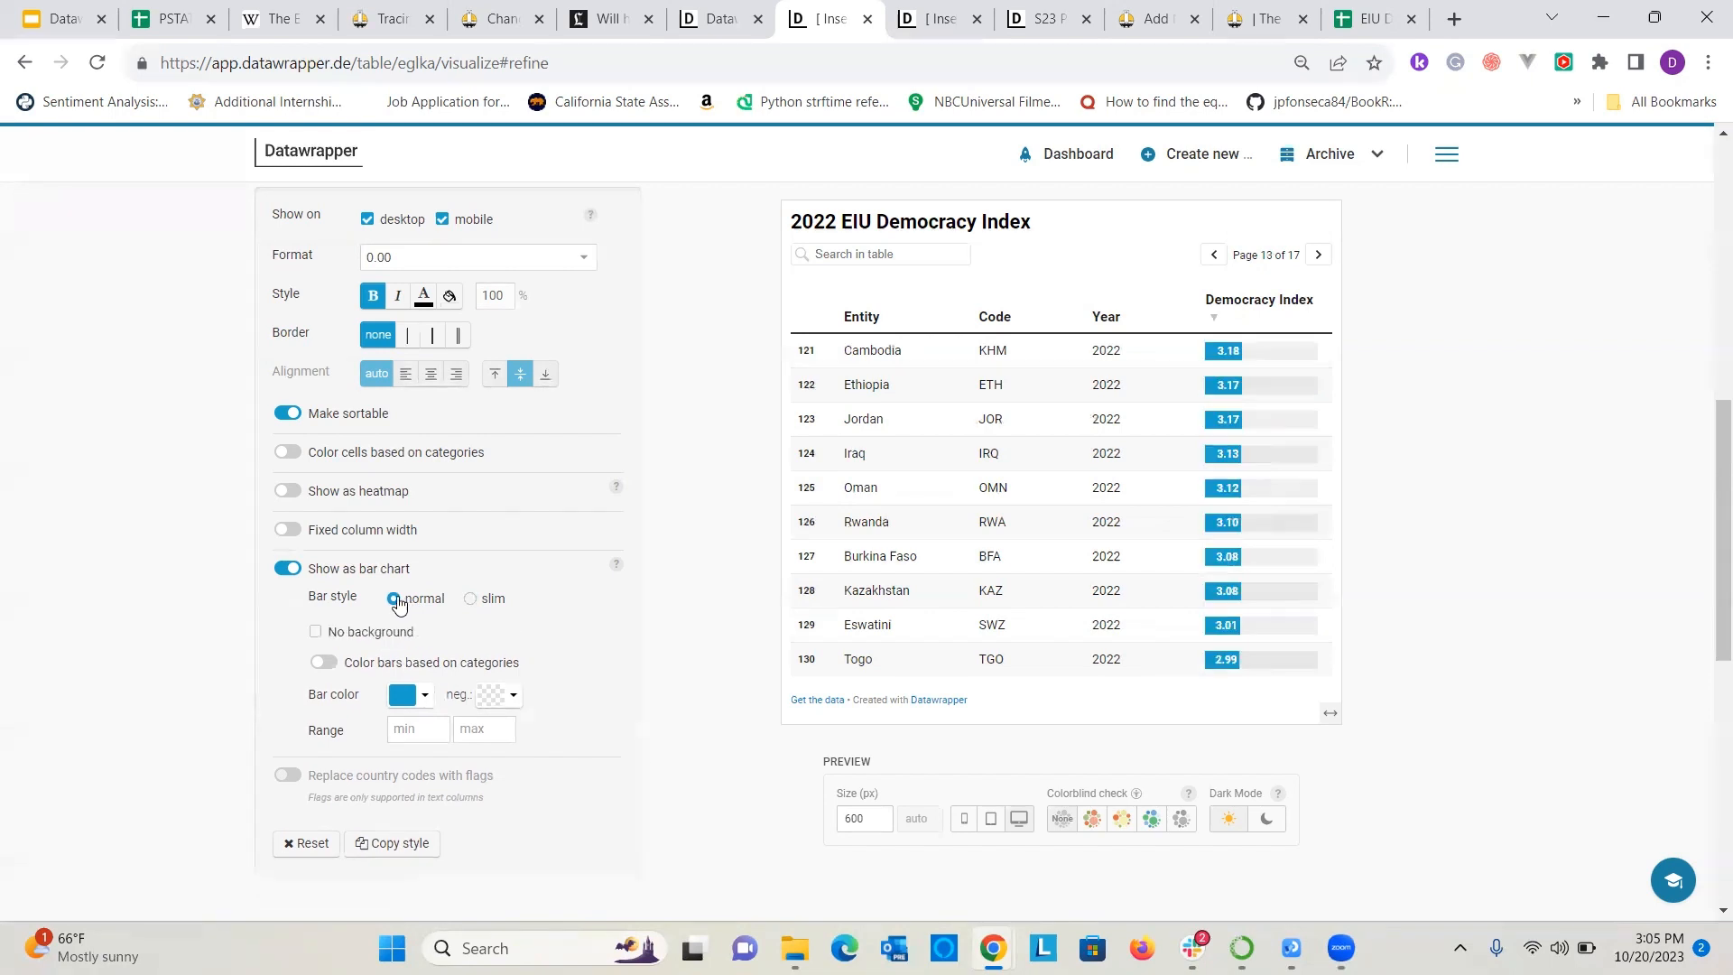
left_click(324, 668)
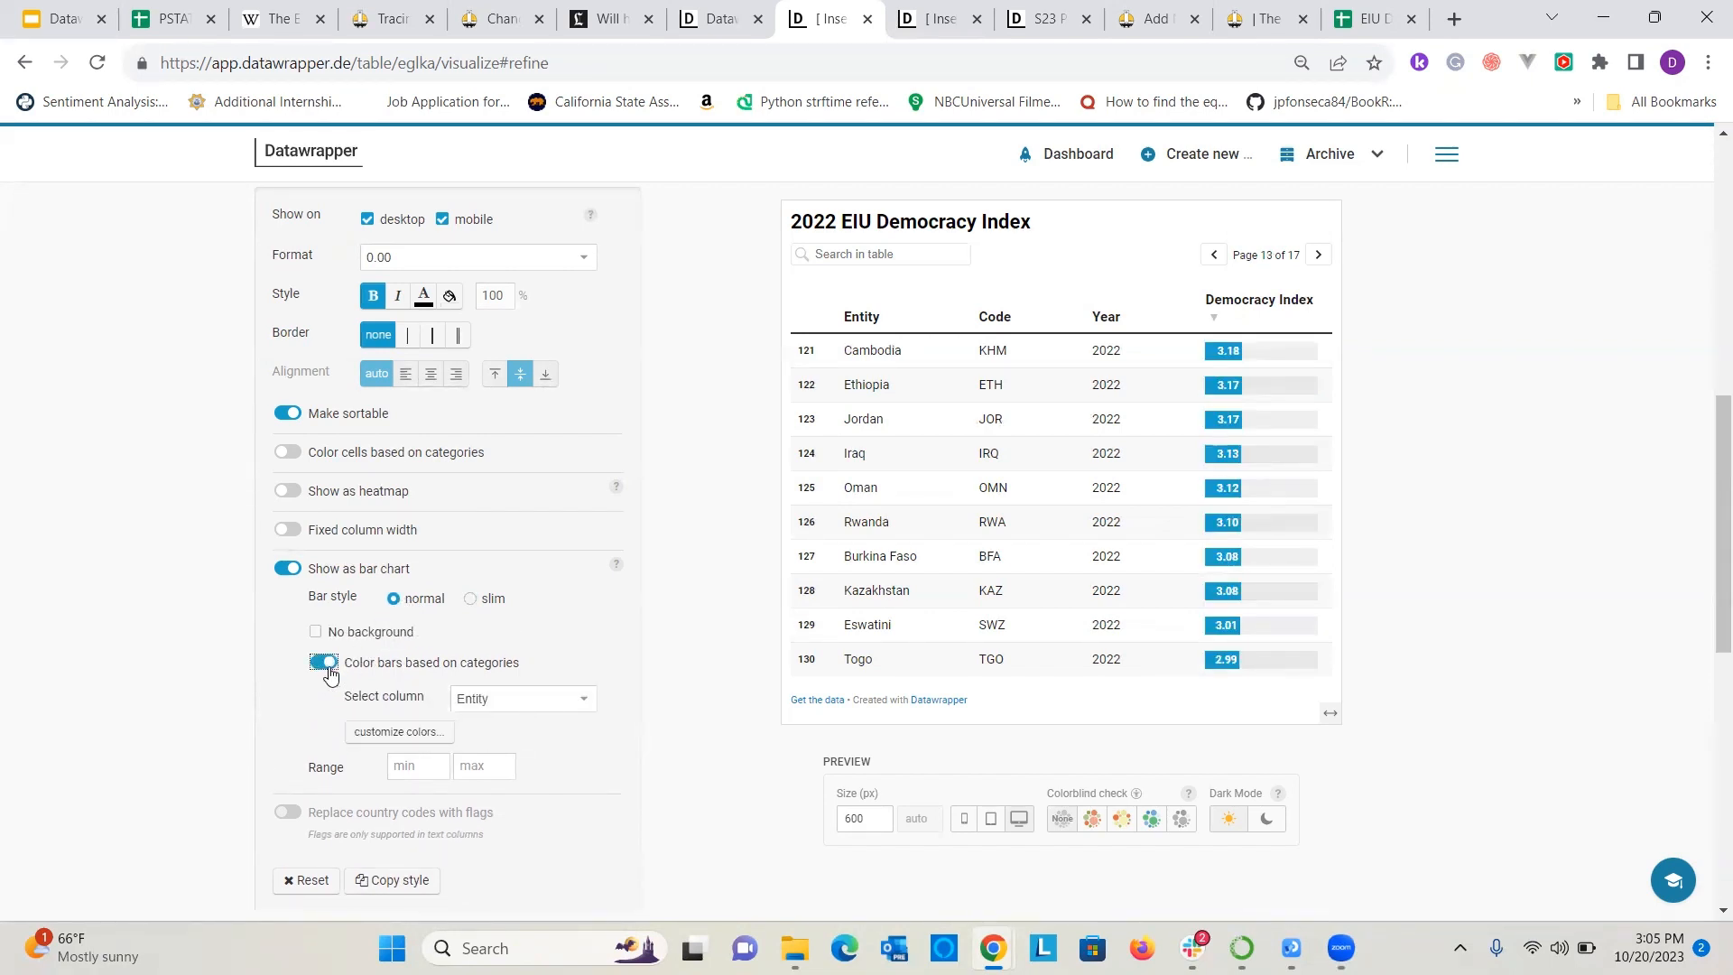
left_click(549, 695)
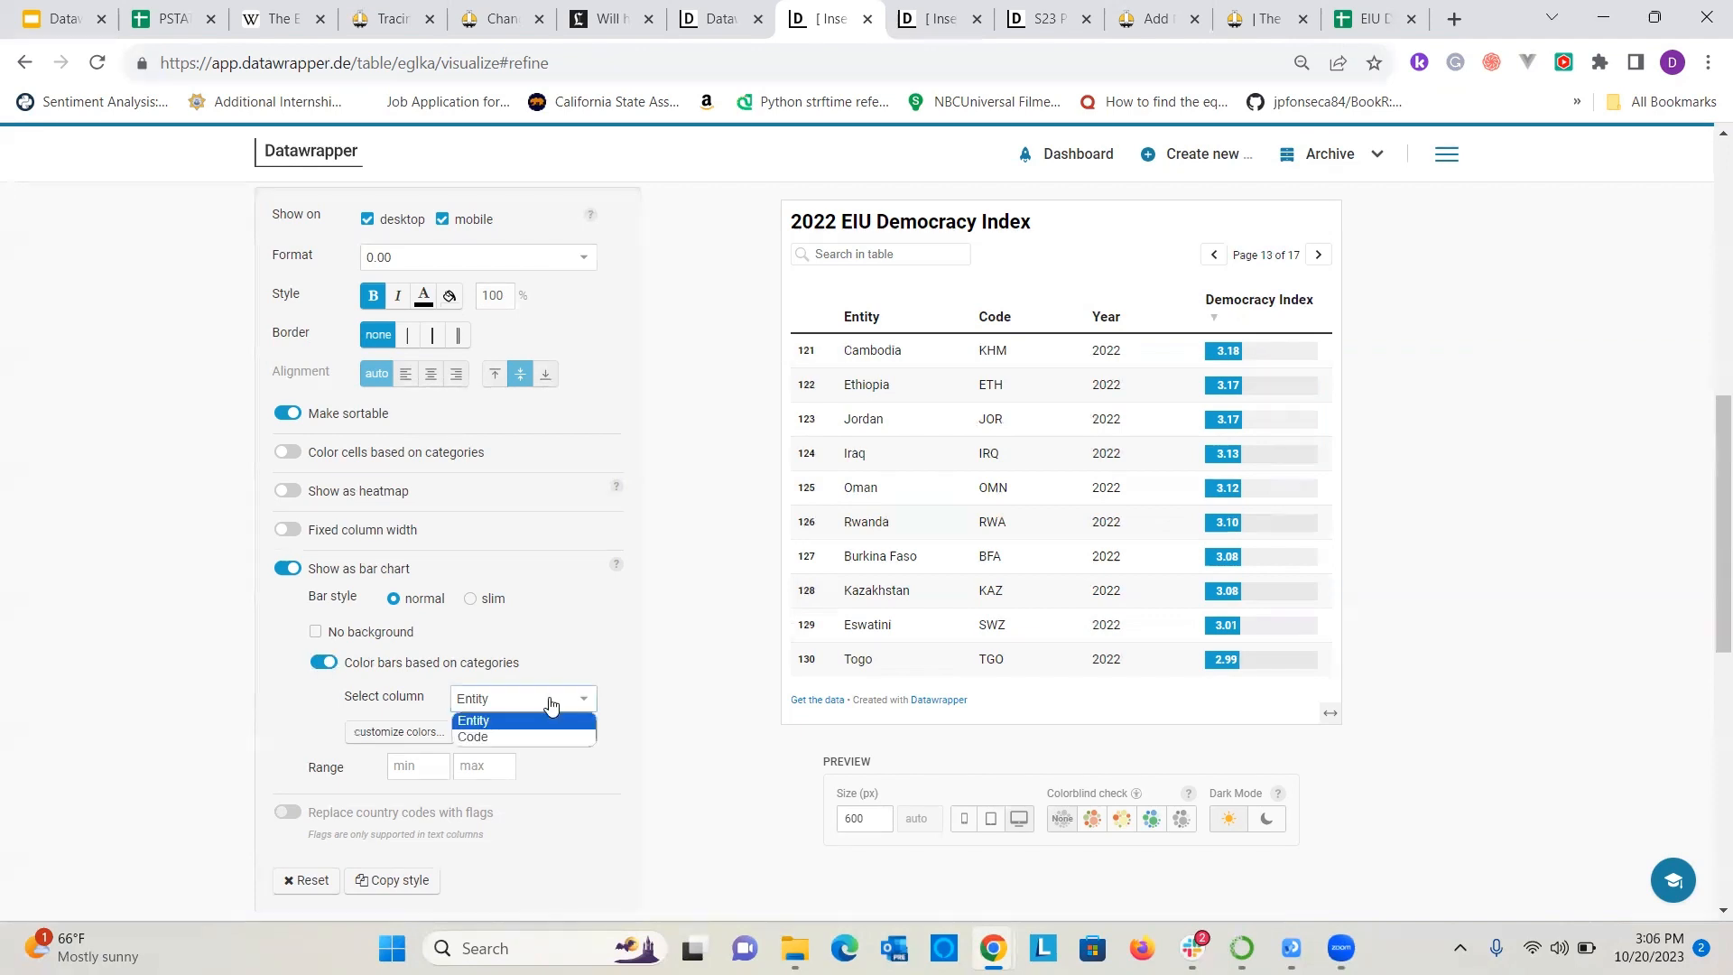
left_click(553, 672)
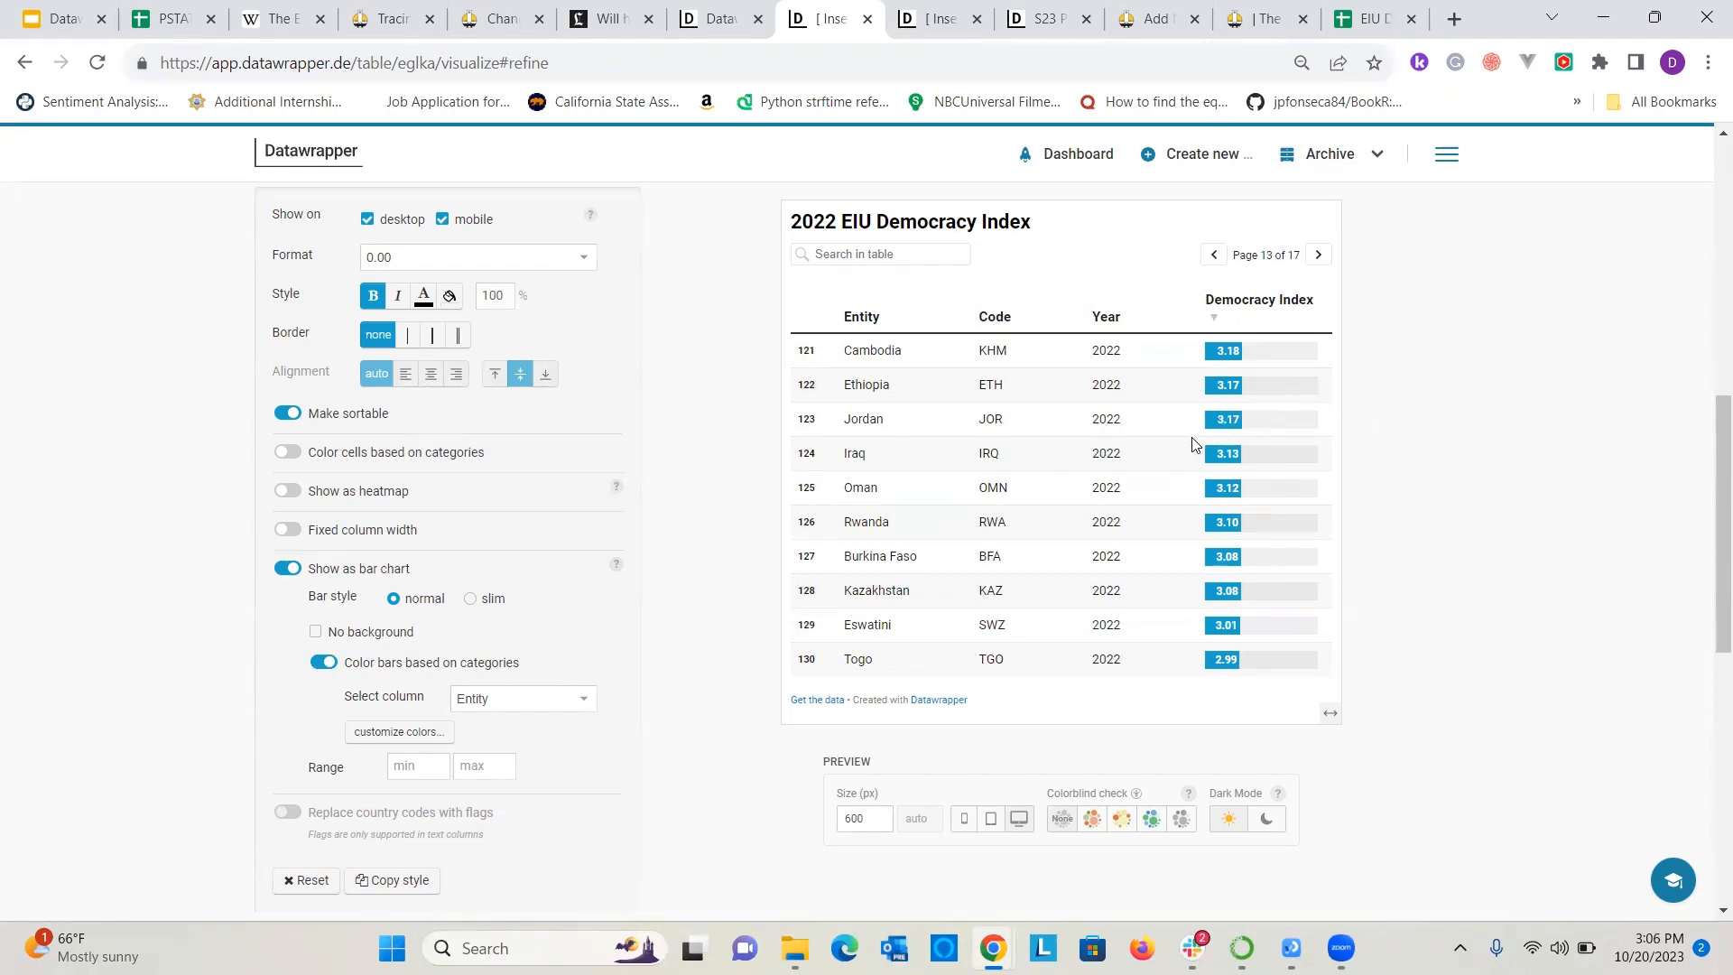
left_click(327, 665)
View the list of rows available for customizing and page the table preview back to page 1.
scroll(500, 632, "down", 6)
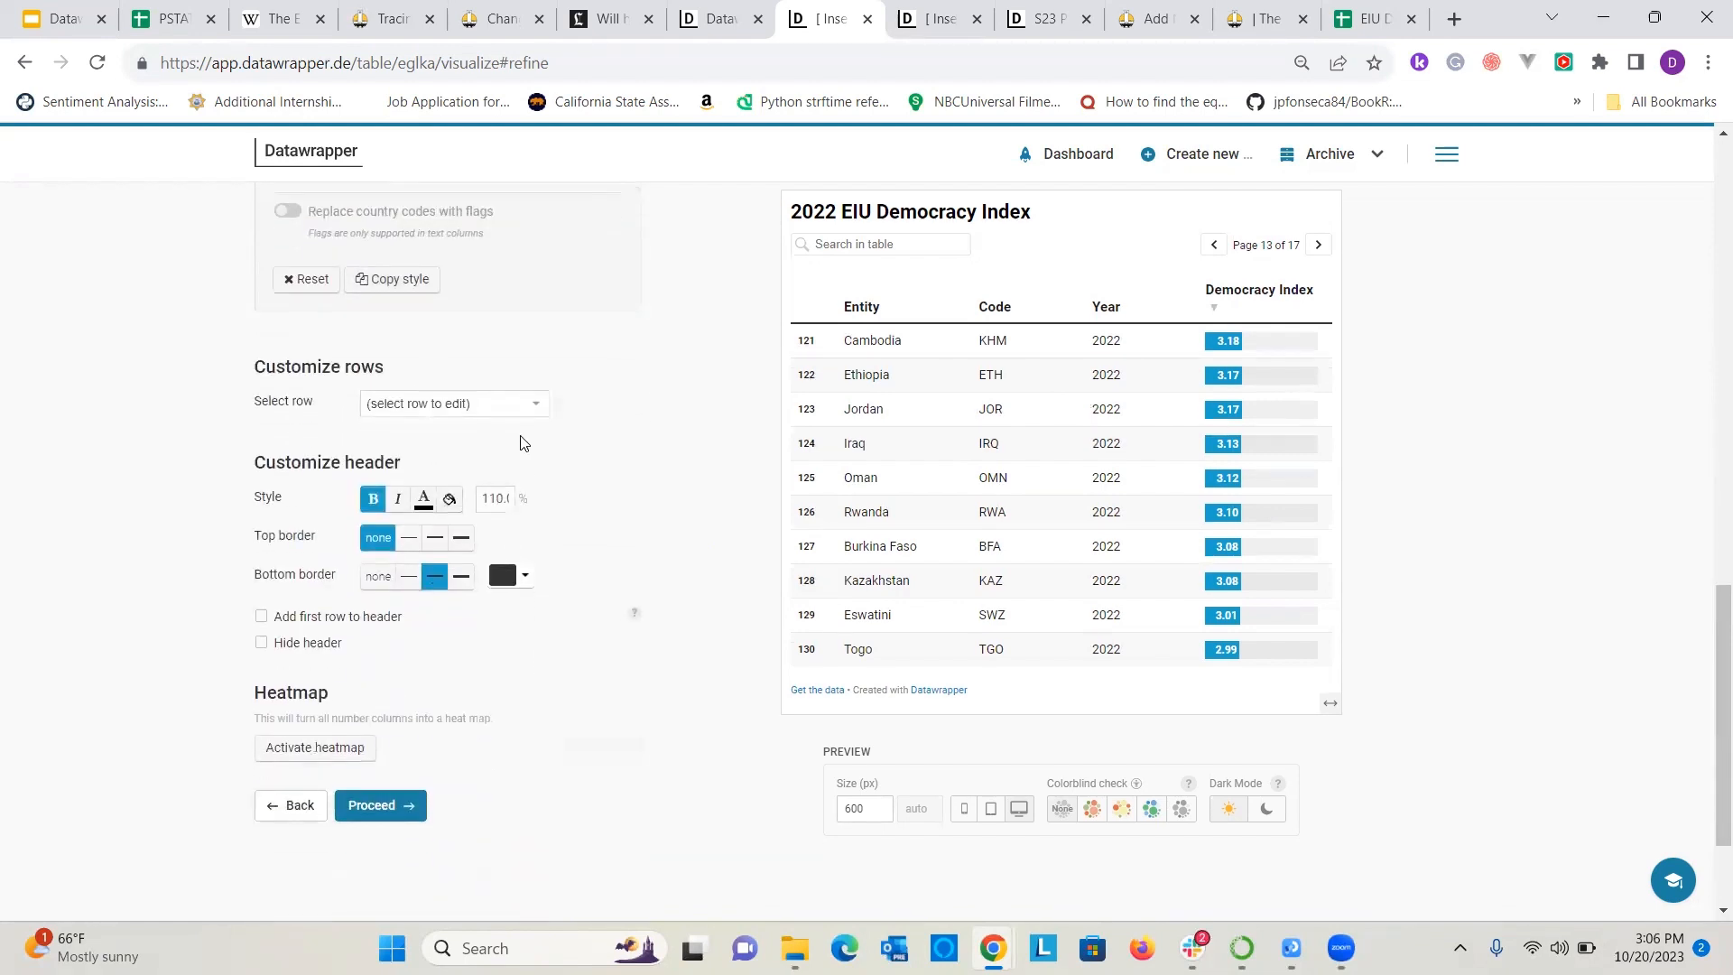
left_click(458, 406)
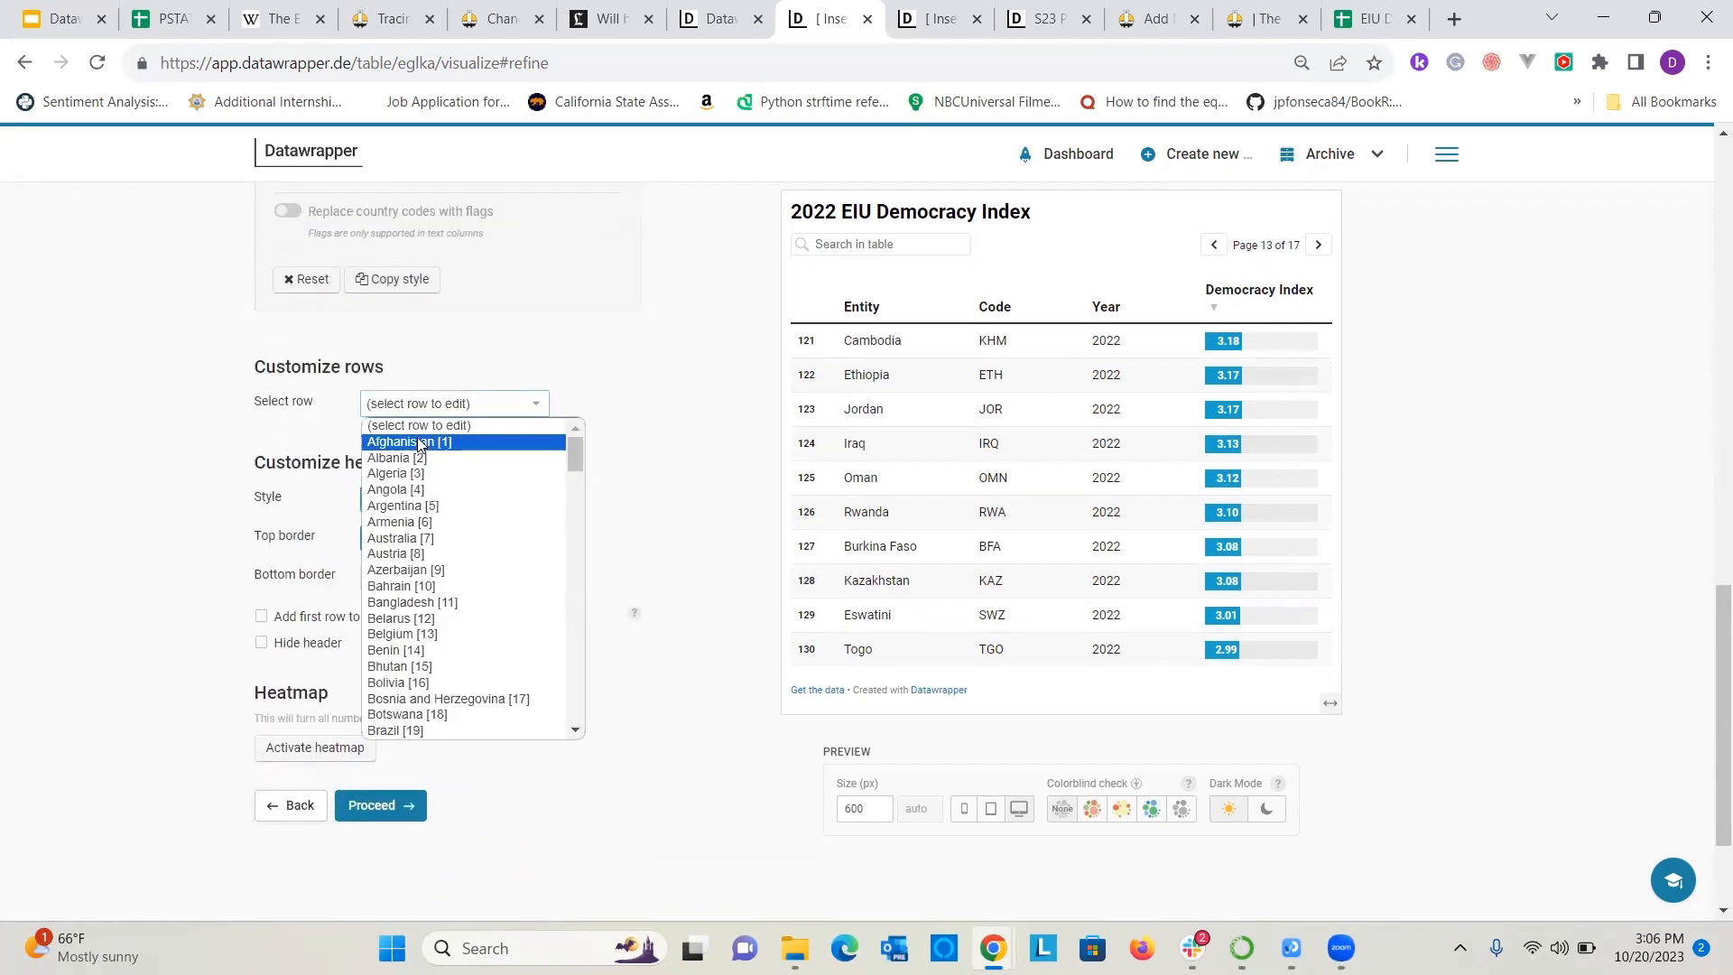
left_click(1214, 245)
triple_click(1214, 247)
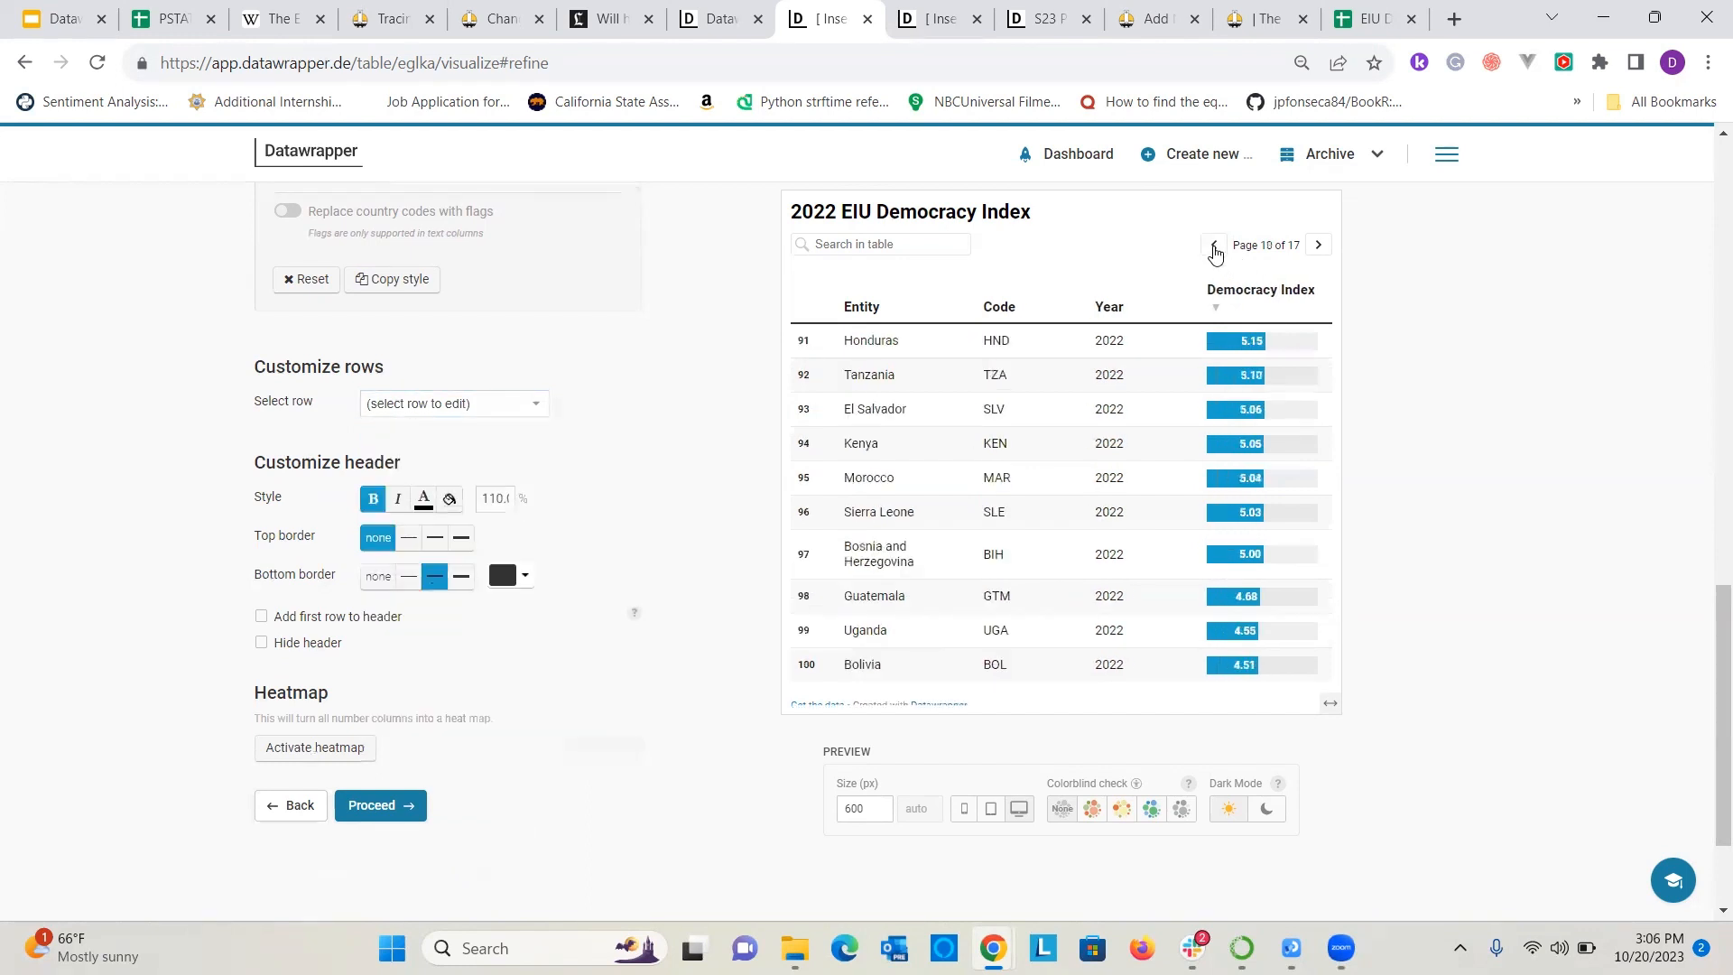
left_click(1217, 235)
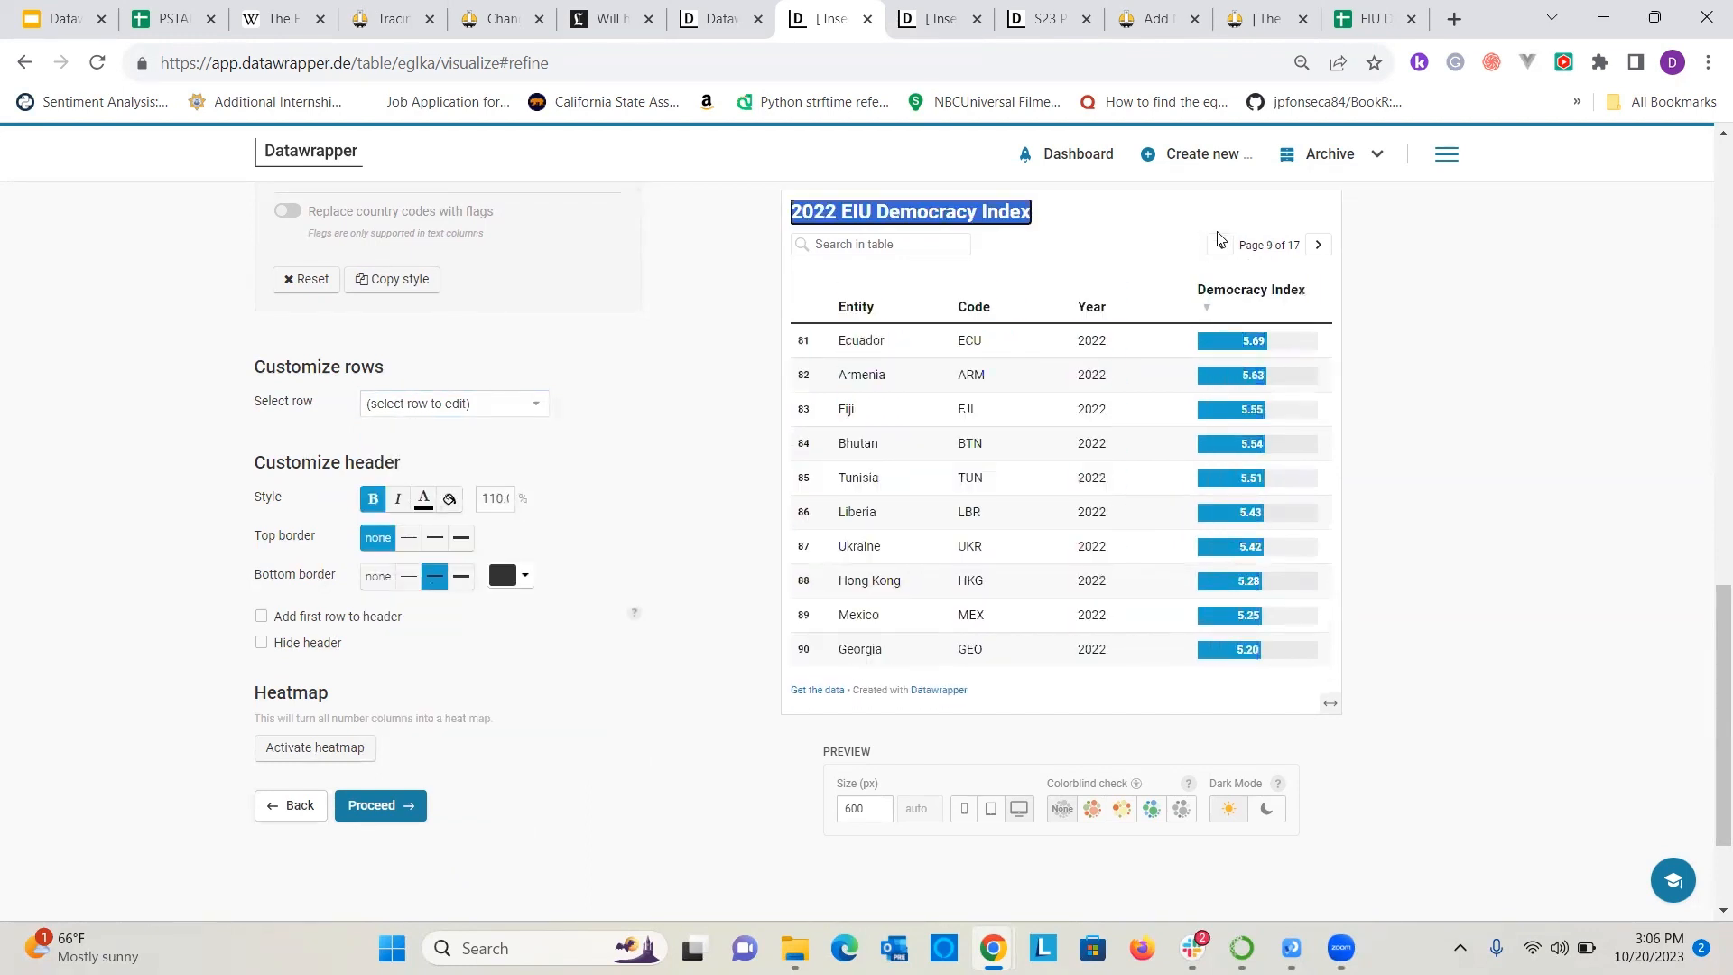
left_click(1222, 244)
double_click(1221, 244)
left_click(1221, 244)
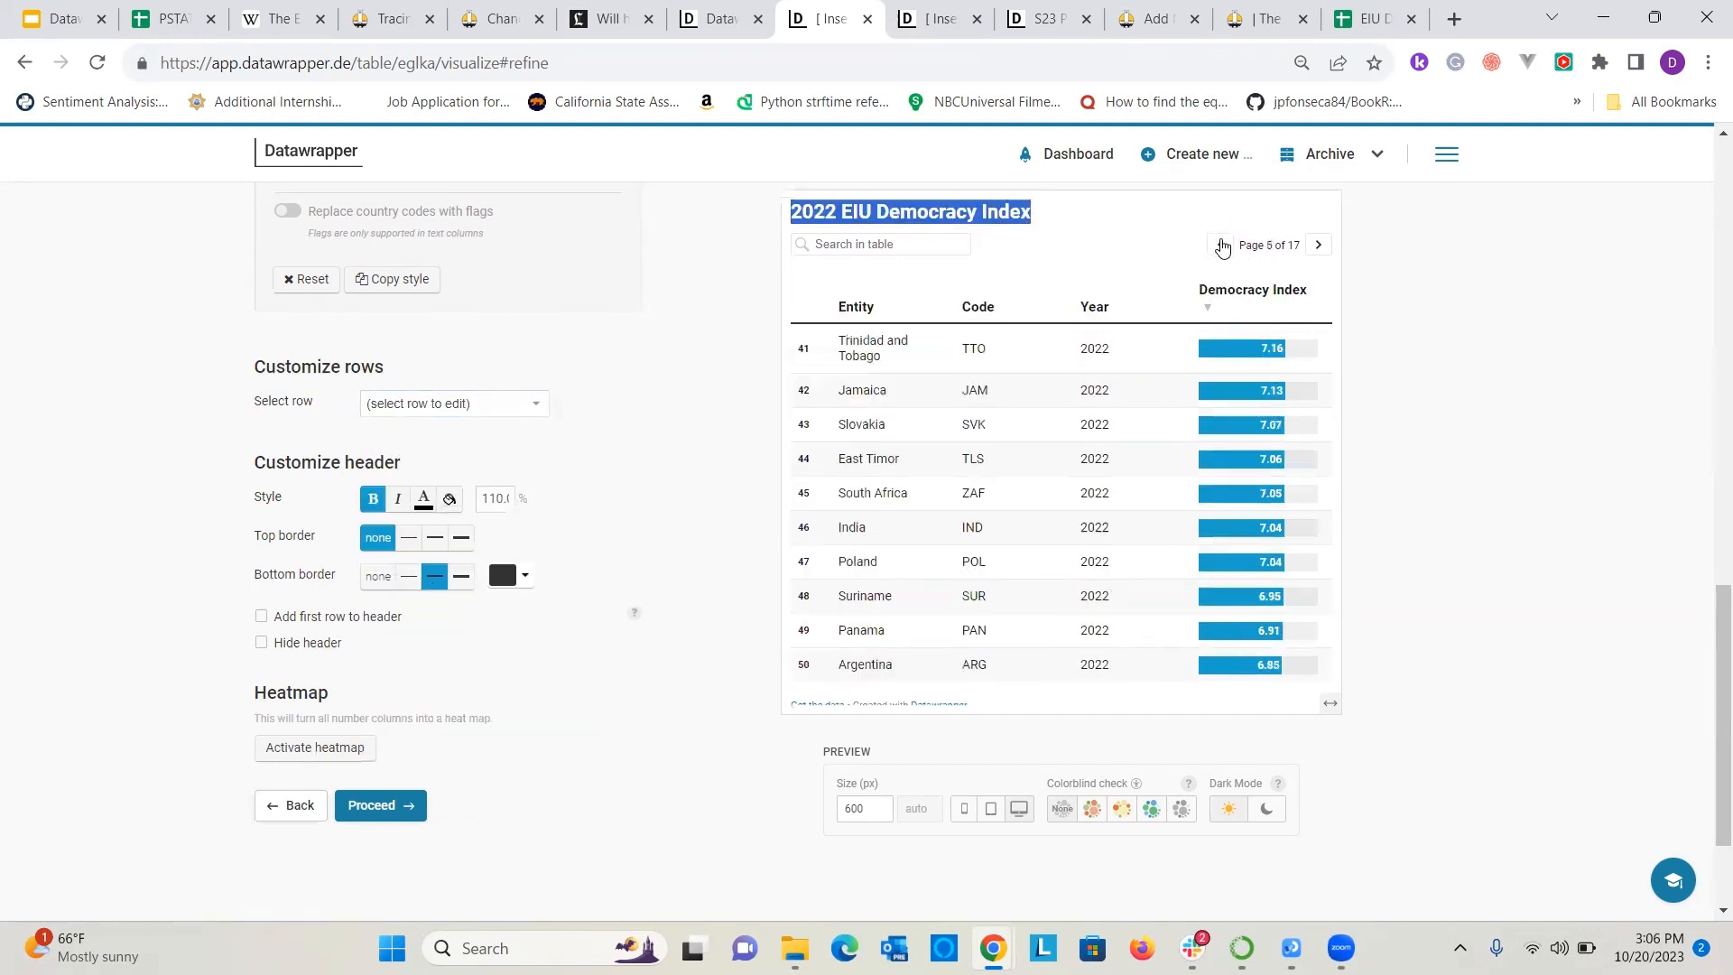
left_click(1221, 244)
left_click(1220, 234)
double_click(1221, 246)
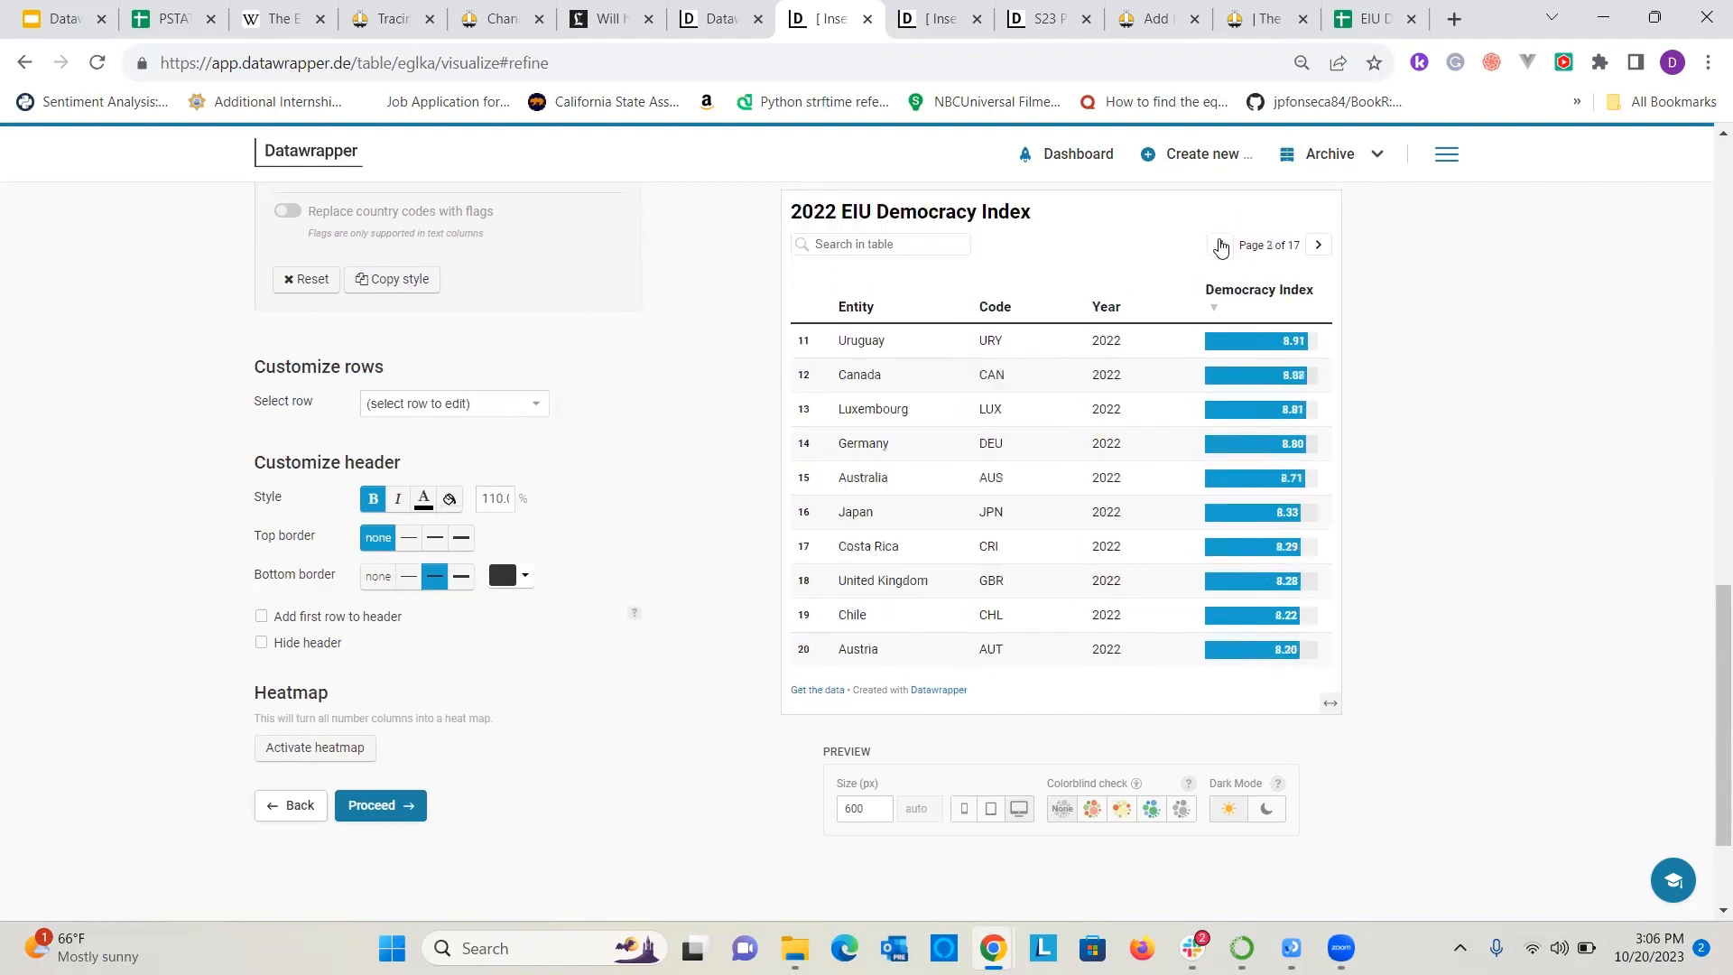
left_click(1219, 246)
scroll(1568, 448, "up", 1)
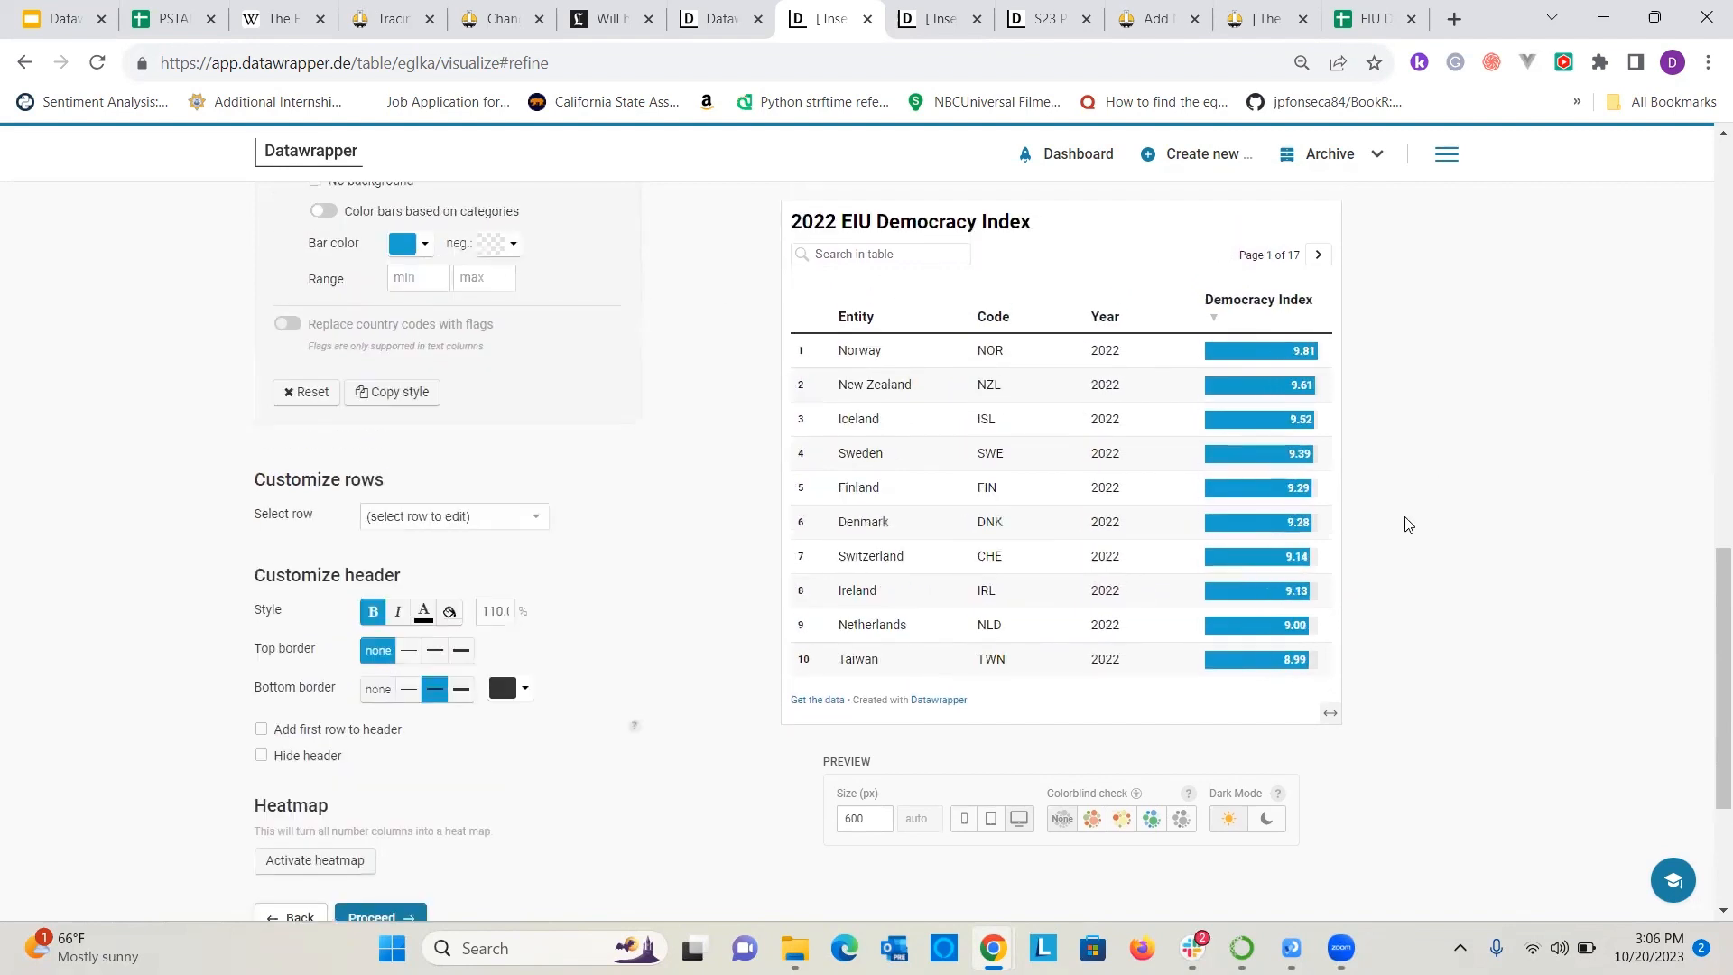
Give the Norway row a light yellow #ffe59c background in the row customization settings.
left_click(448, 515)
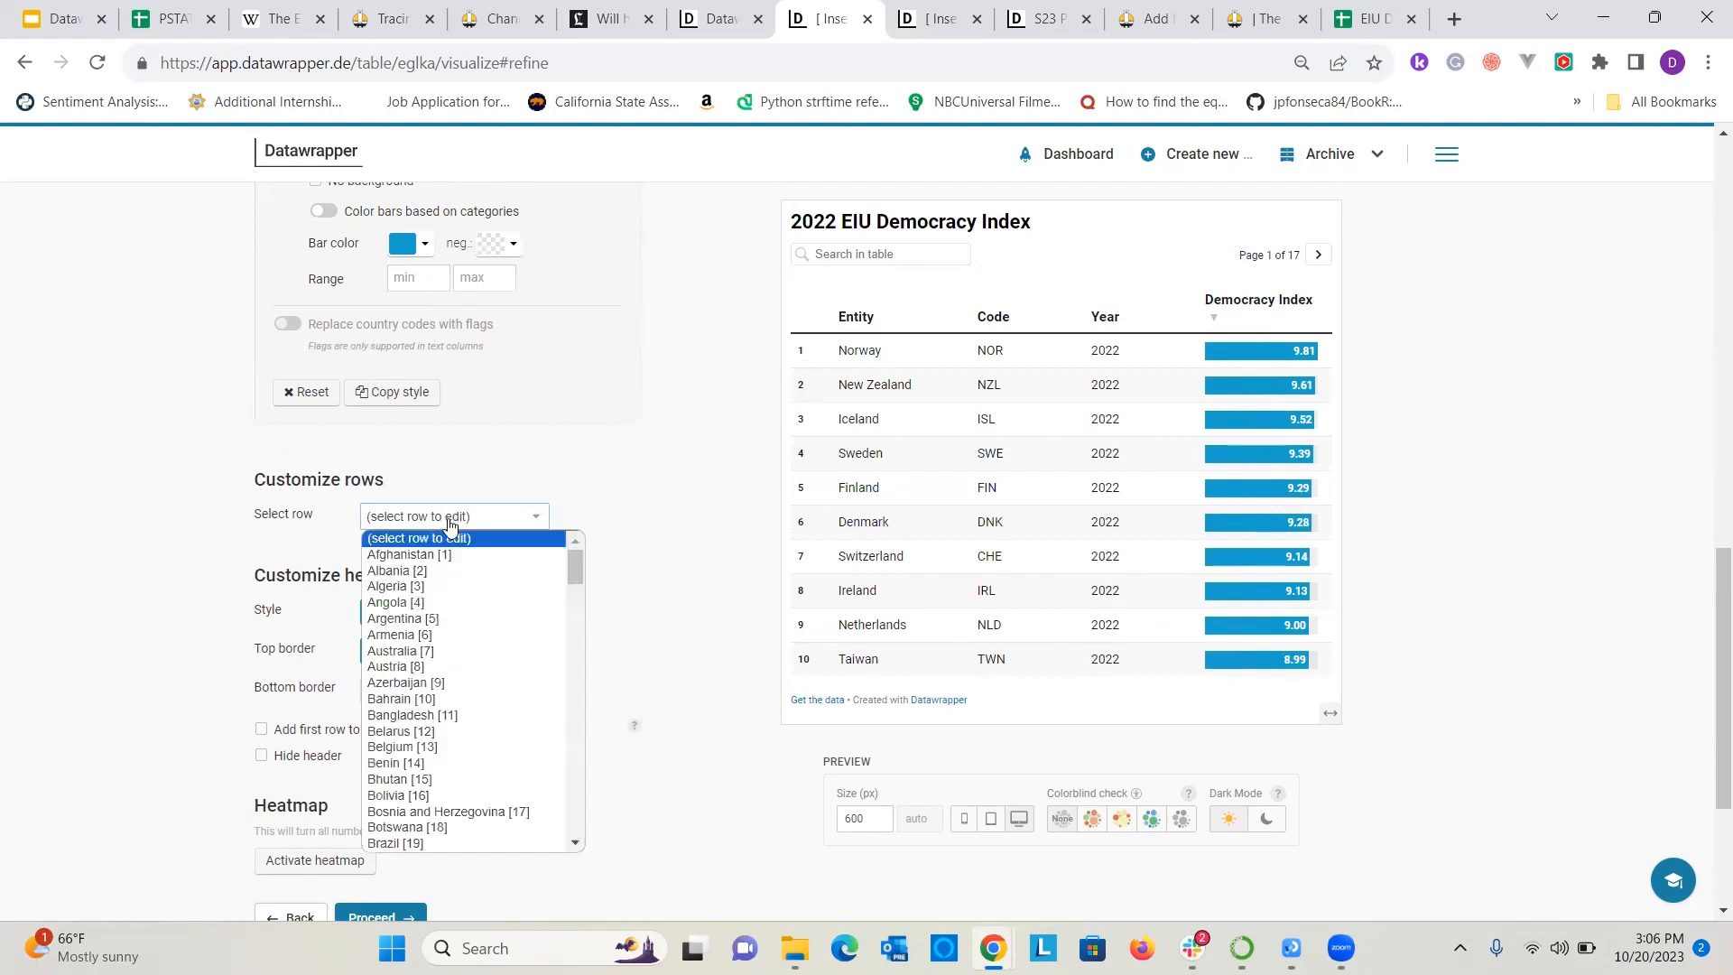
scroll(442, 683, "down", 5)
scroll(440, 683, "down", 10)
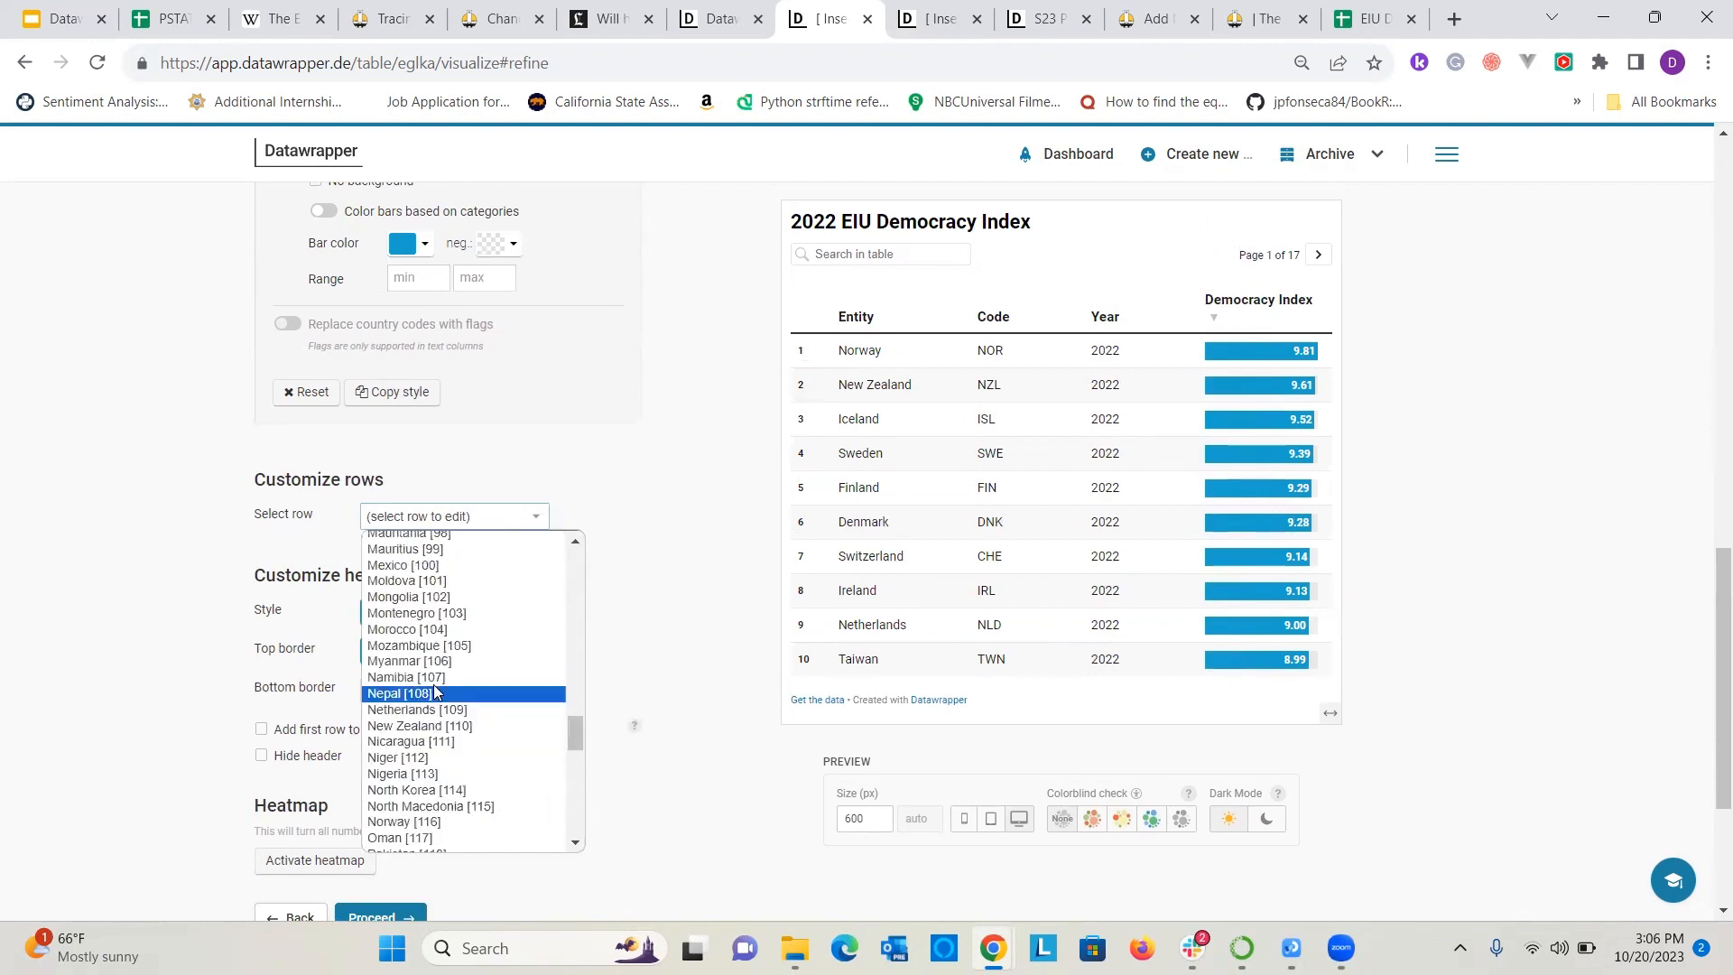
left_click(424, 821)
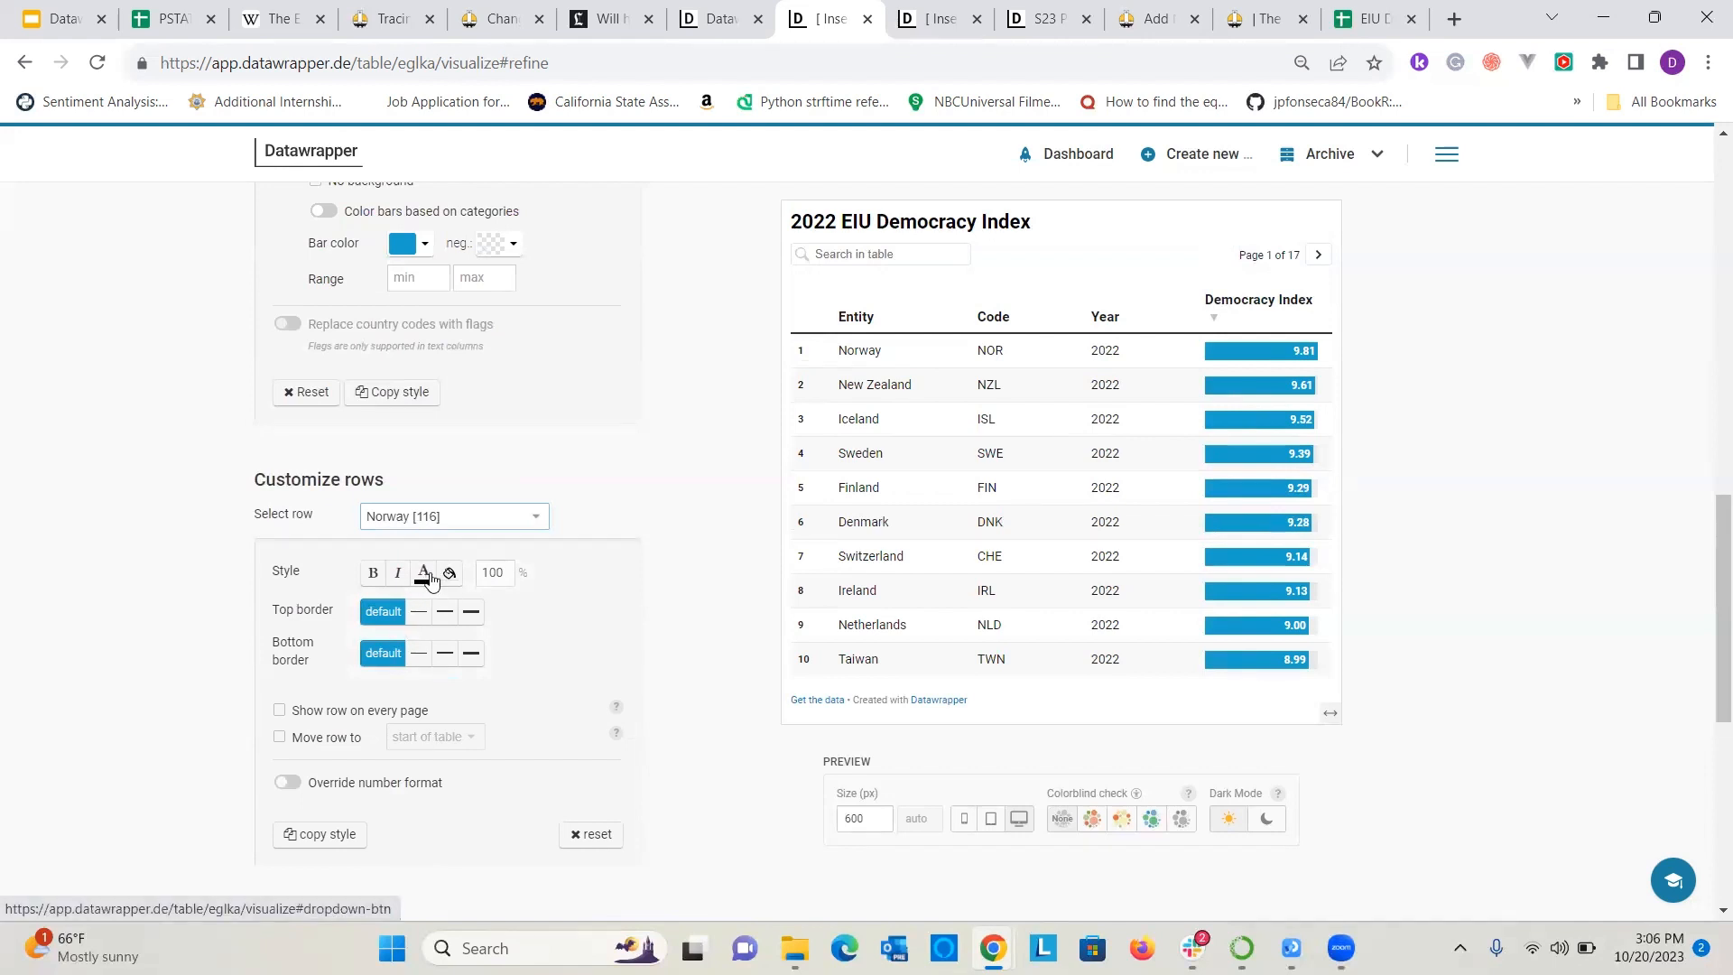
left_click(442, 575)
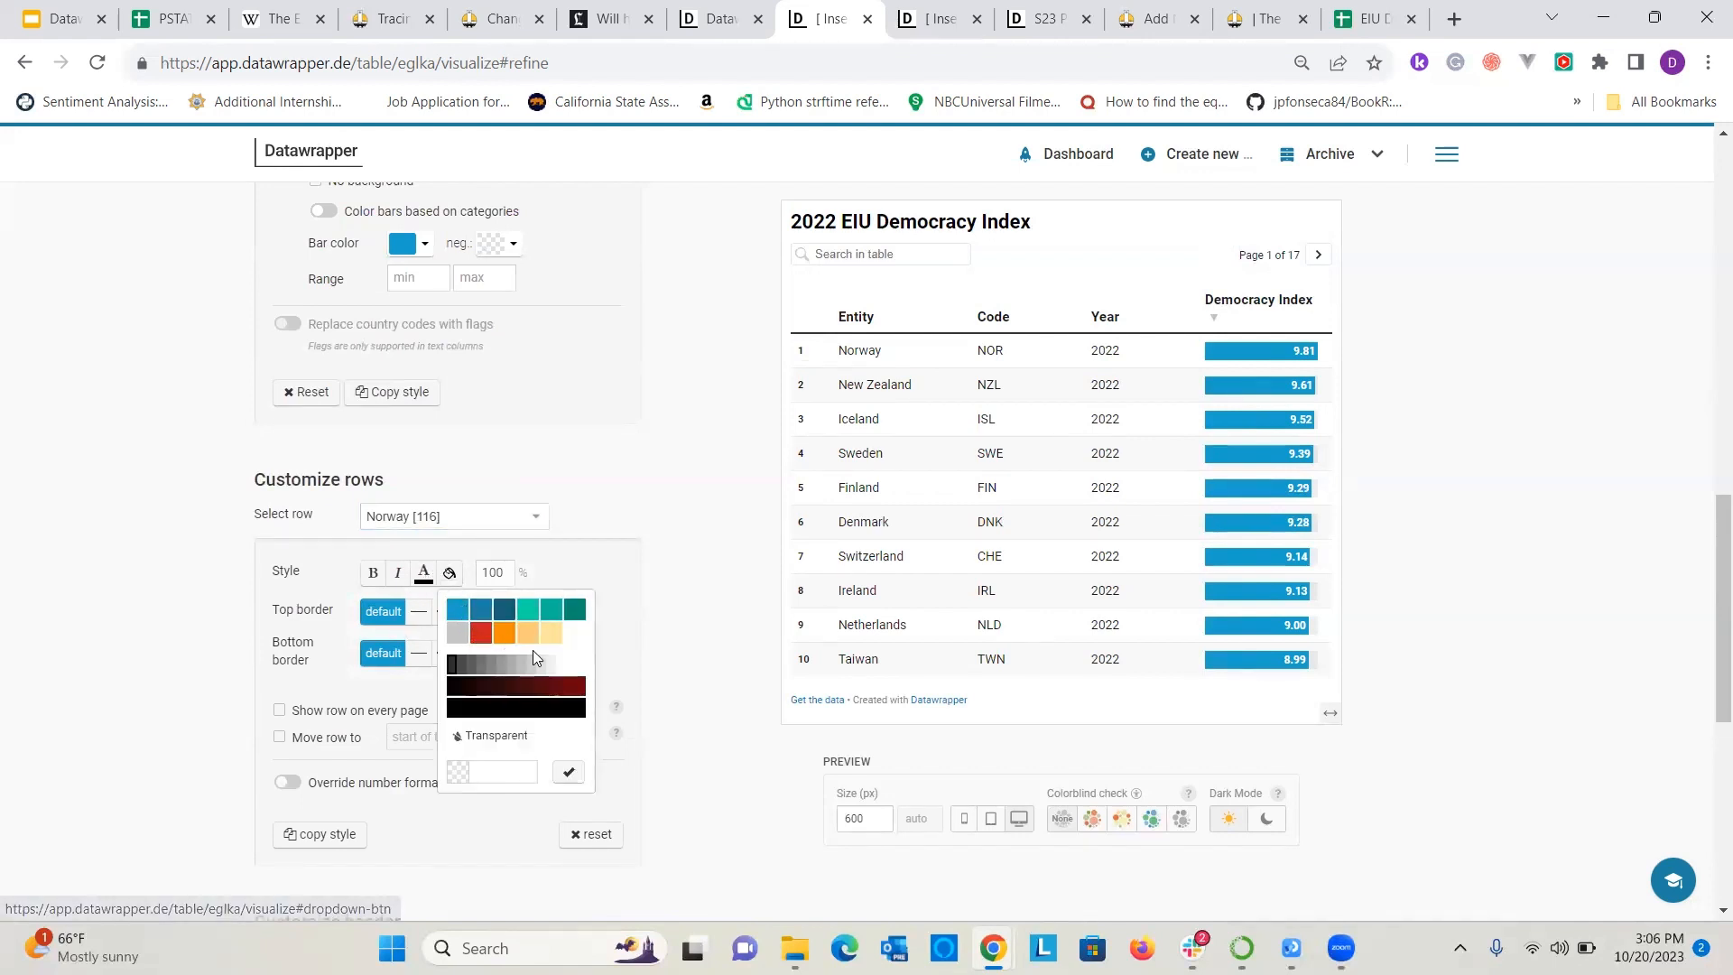
left_click(551, 636)
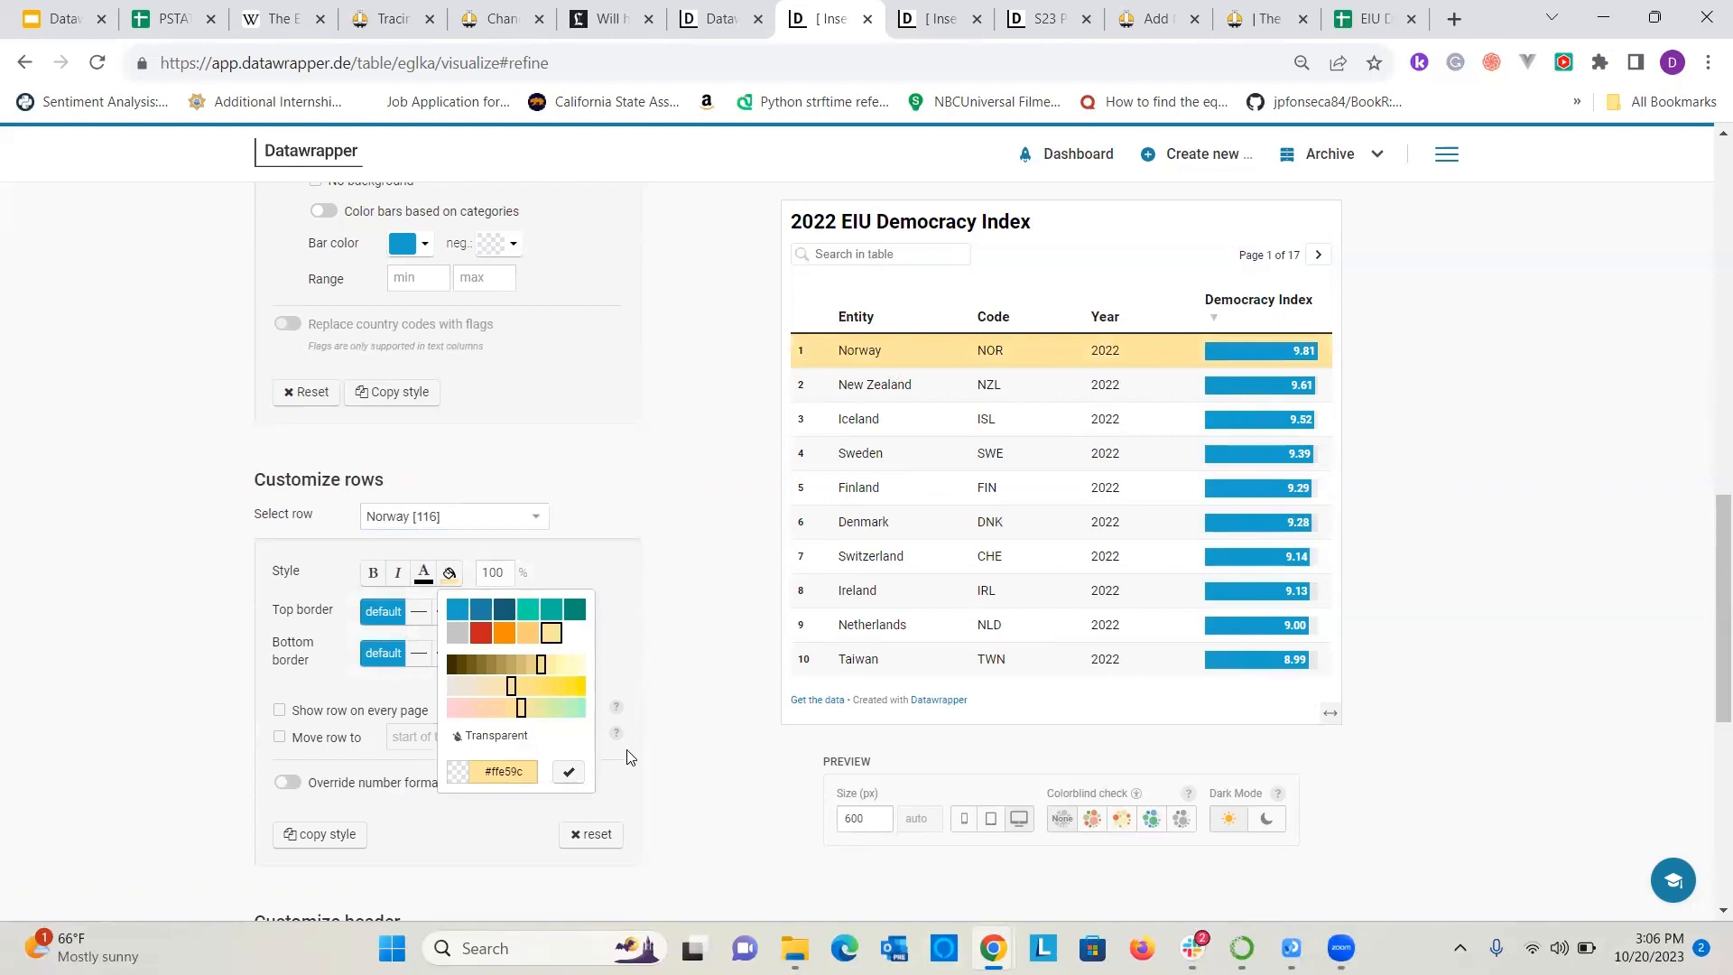
left_click(630, 489)
Give the New Zealand row the same light yellow background as the Norway row.
left_click(536, 516)
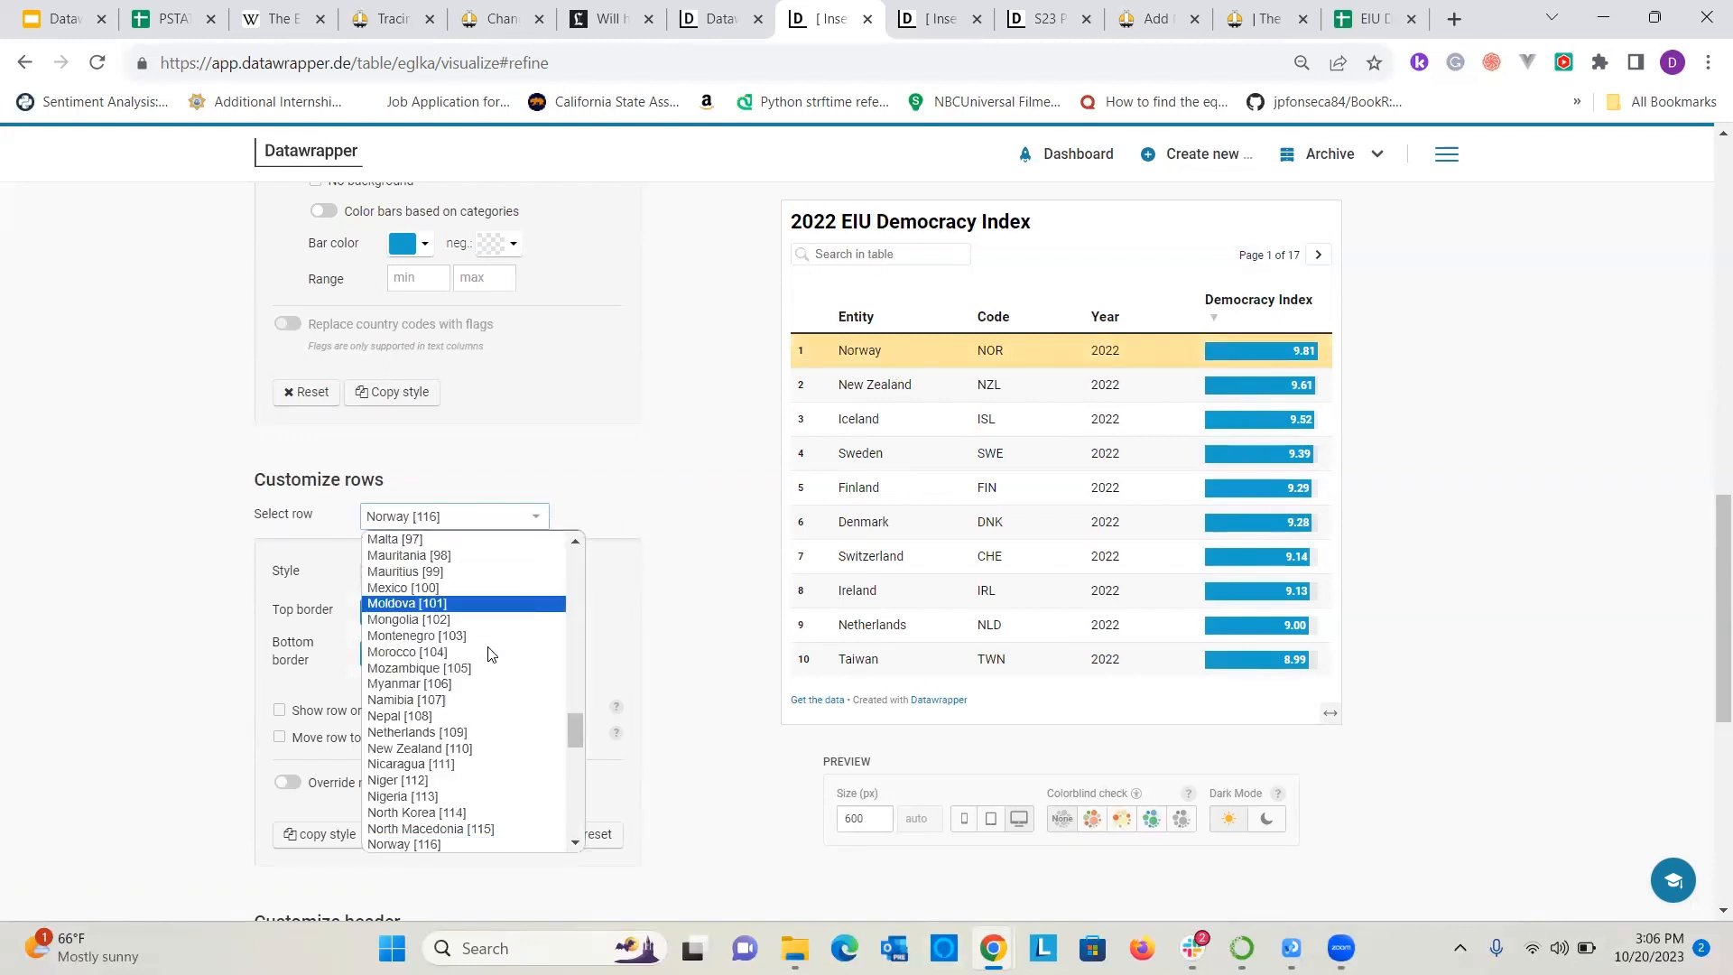
scroll(483, 654, "down", 5)
scroll(477, 668, "up", 2)
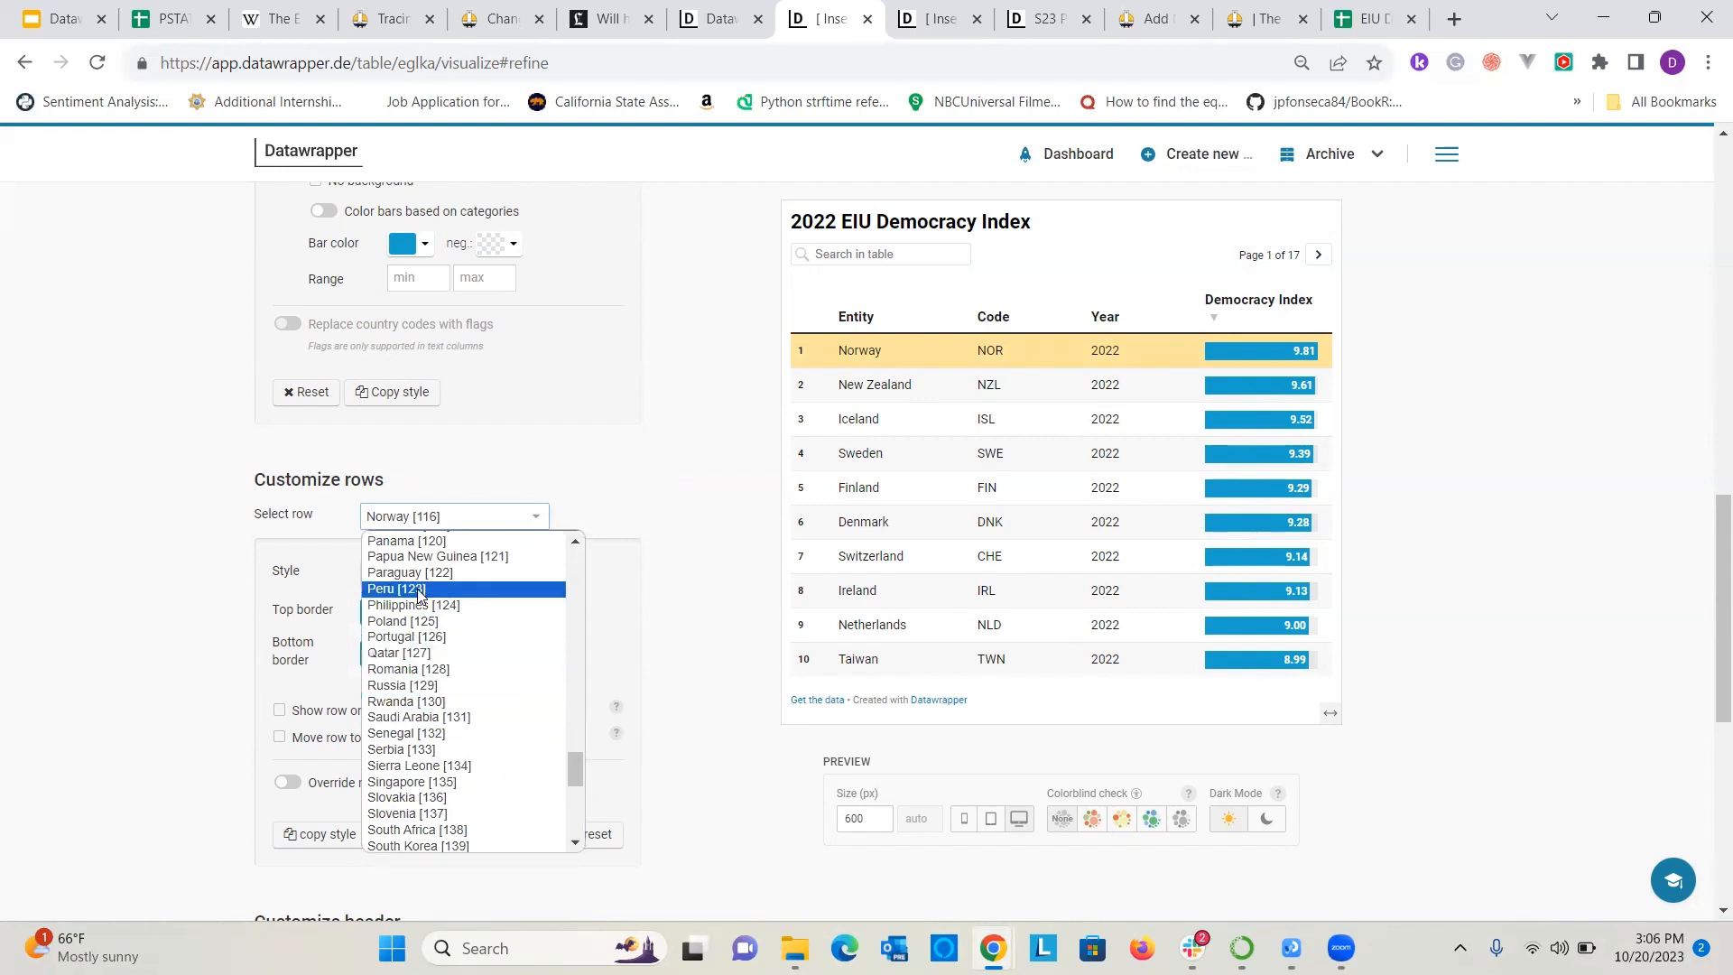
scroll(452, 722, "down", 5)
scroll(433, 668, "up", 3)
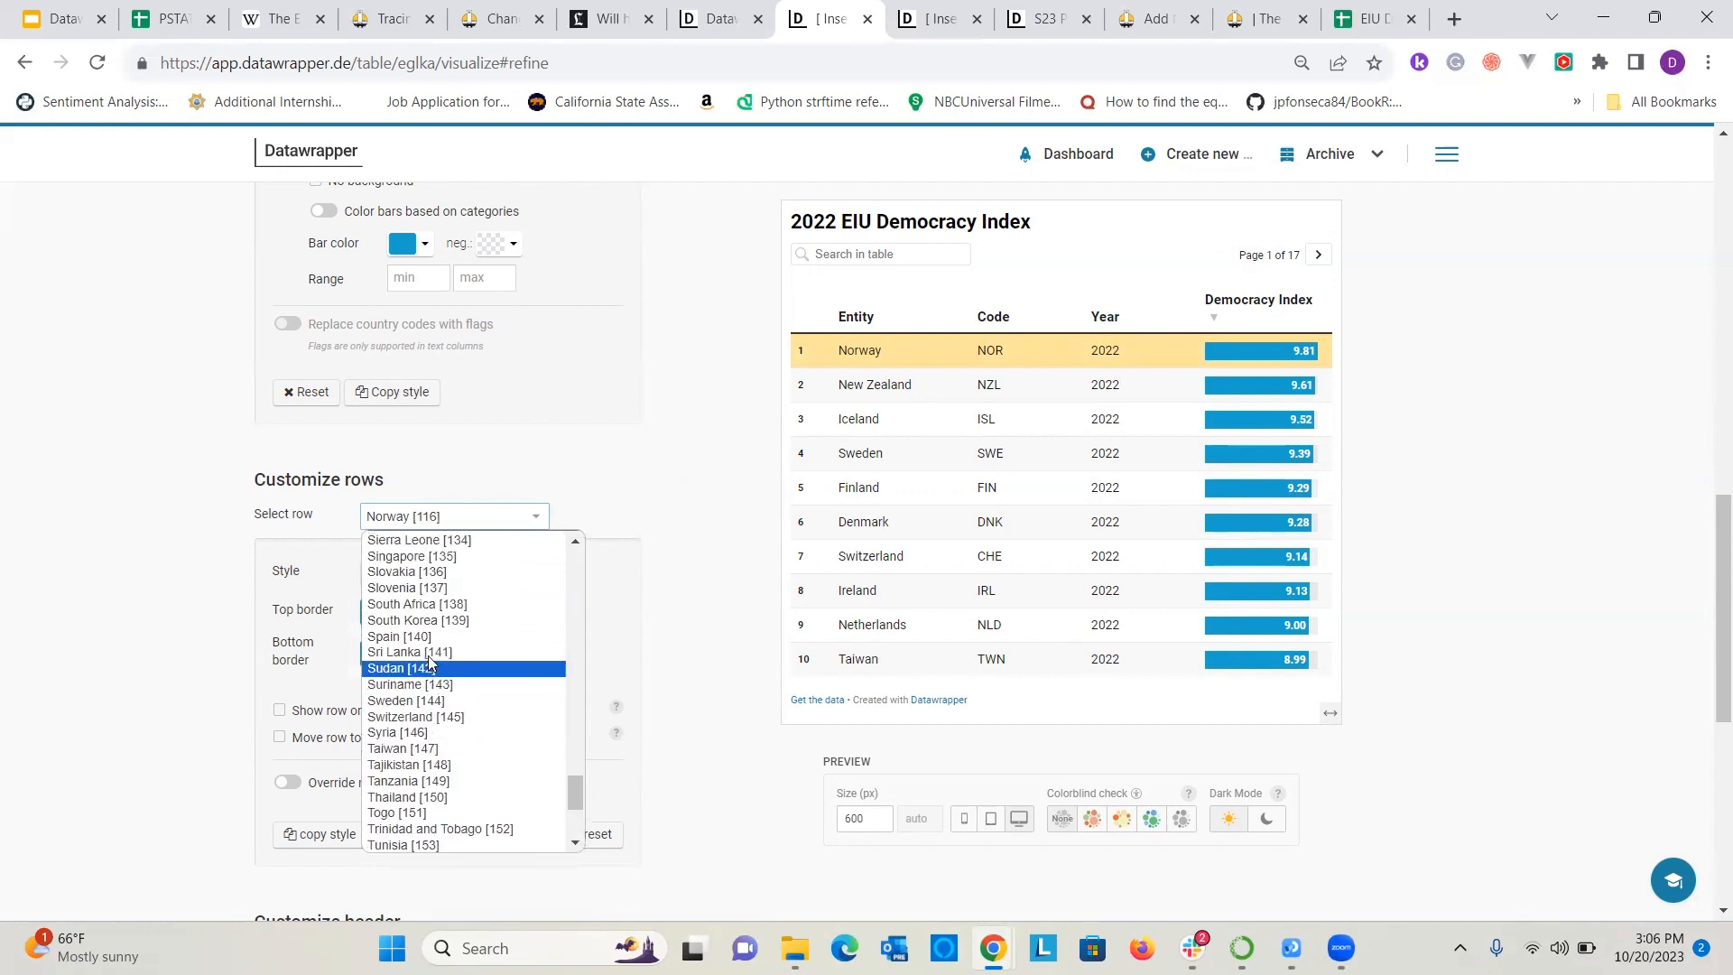
scroll(424, 650, "up", 8)
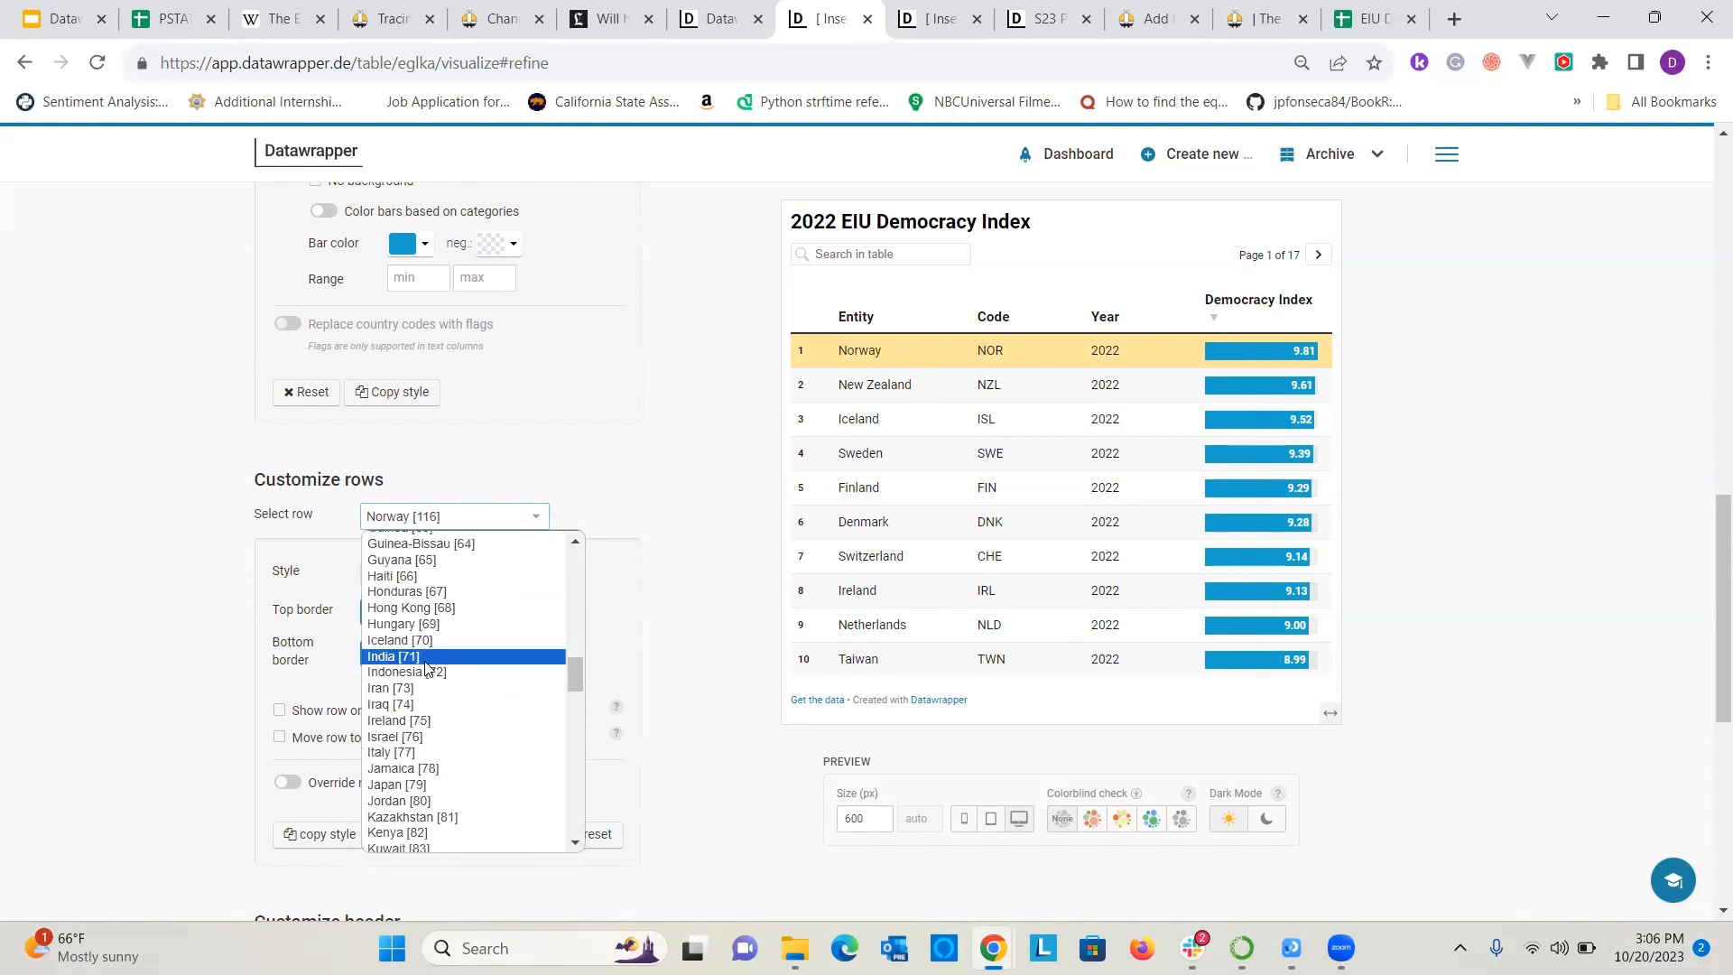
scroll(417, 684, "down", 2)
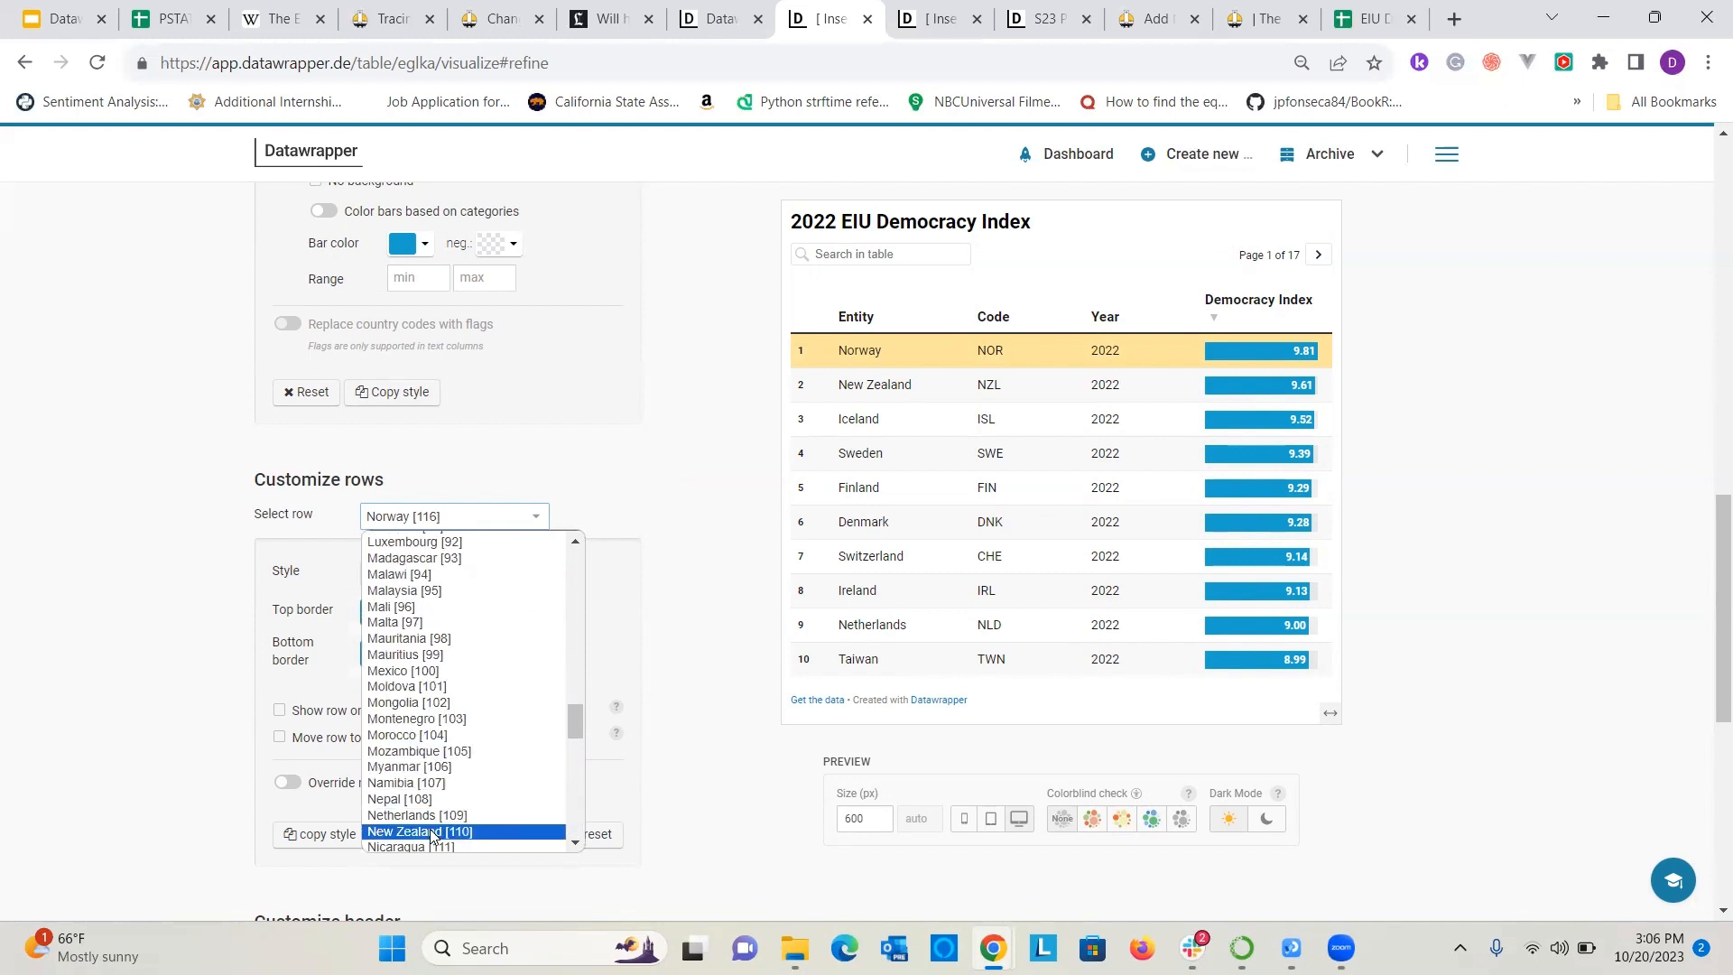
left_click(431, 732)
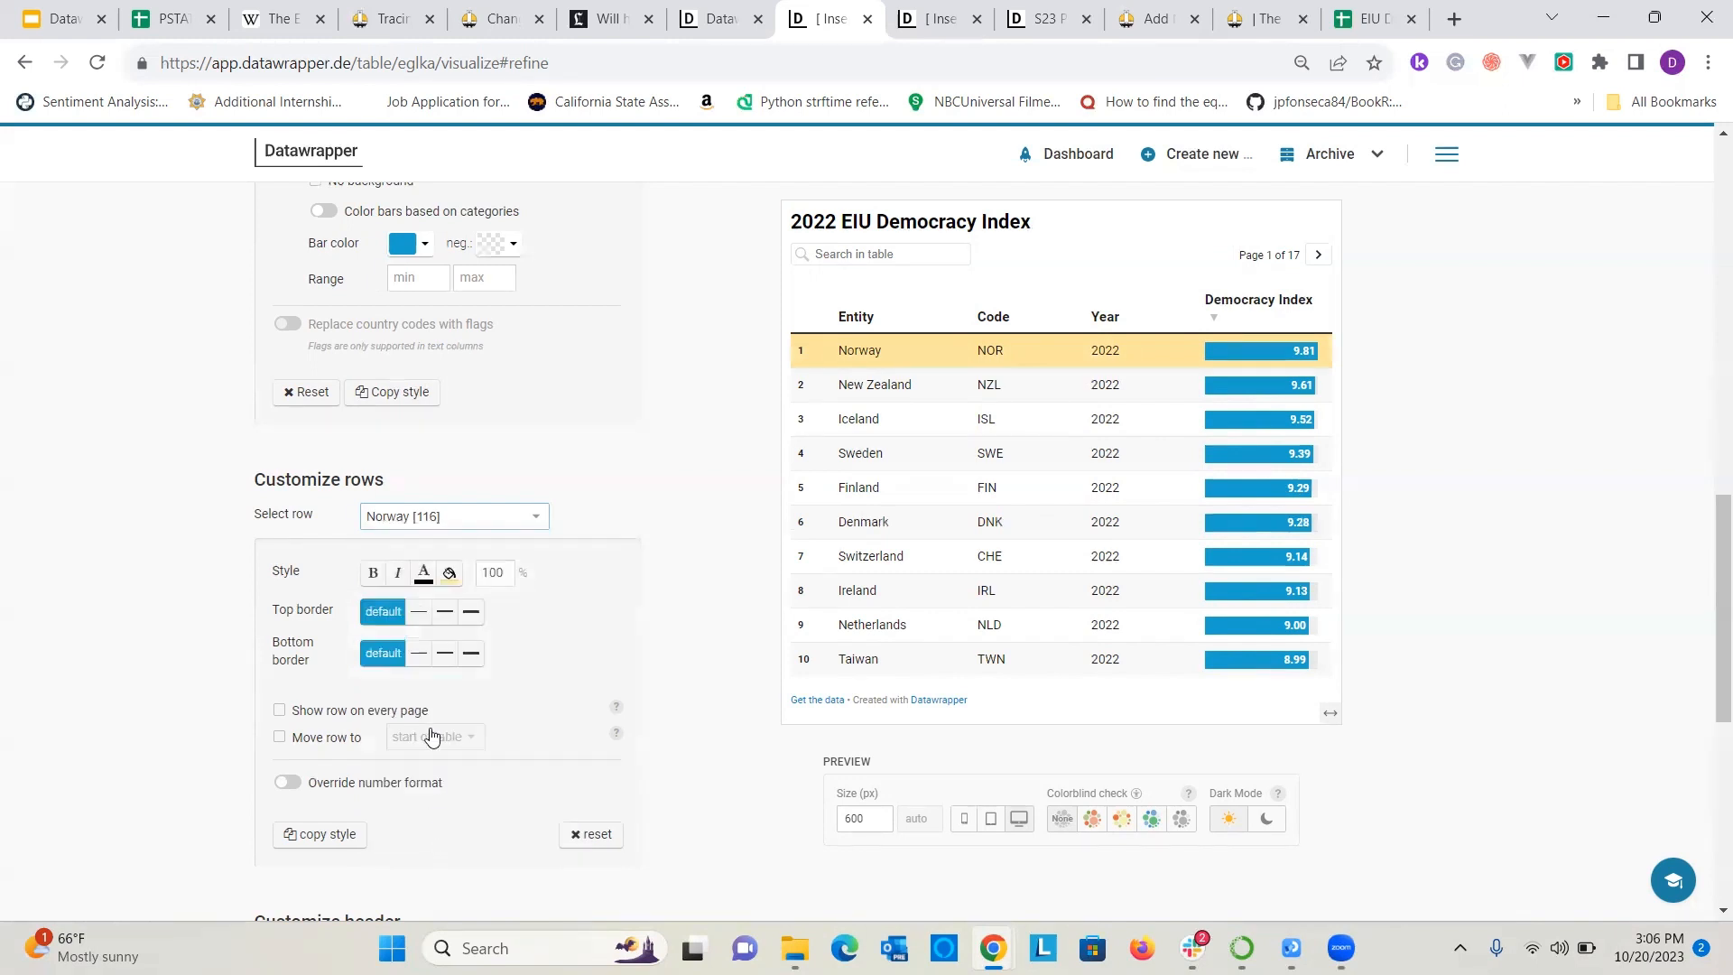
left_click(449, 572)
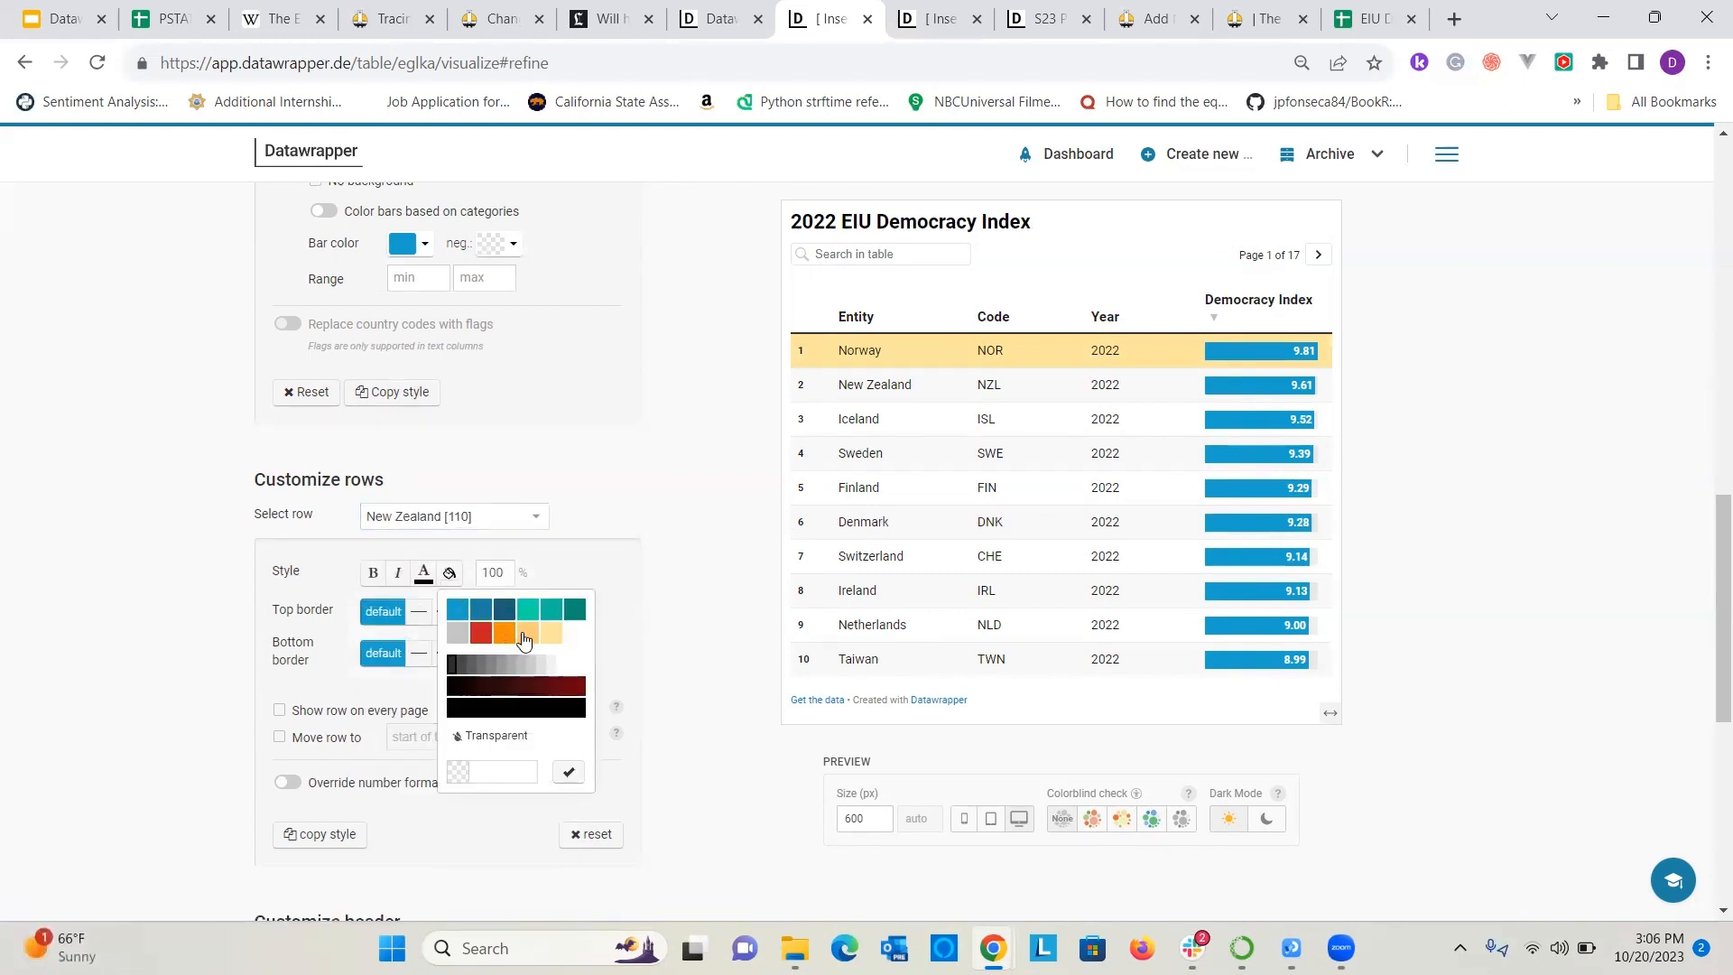
left_click(526, 635)
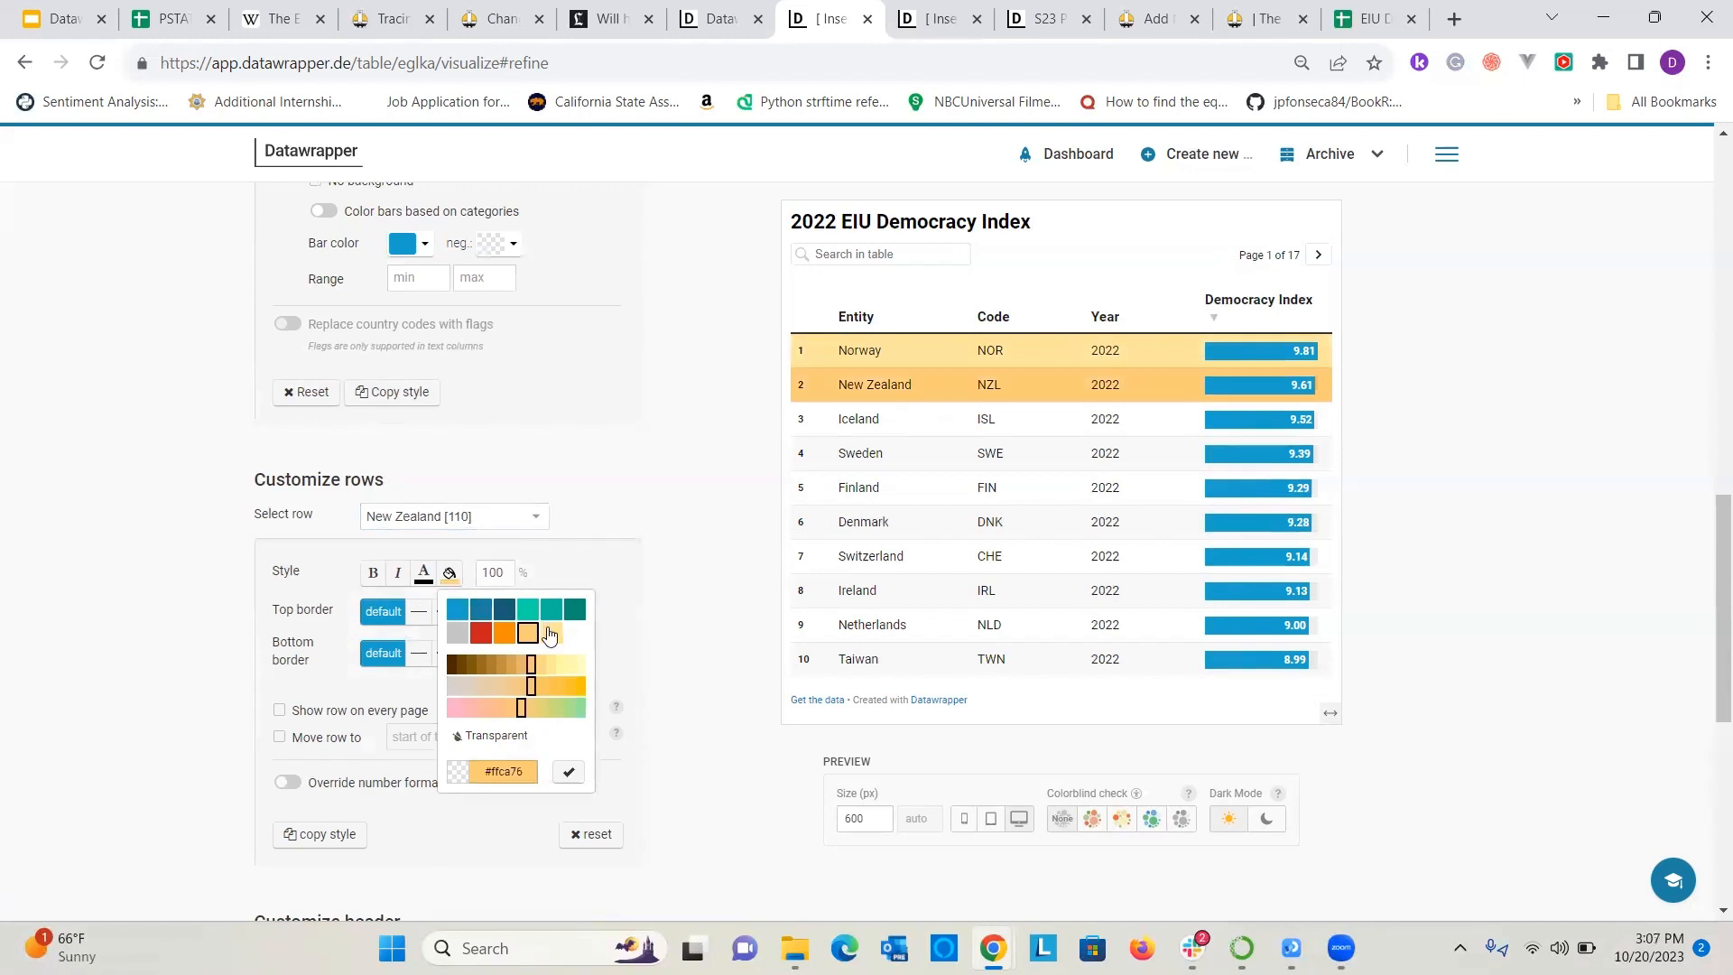
Highlight the Iceland row with the light yellow background #ffe59c, after trying the orange shade #ffca76.
left_click(435, 511)
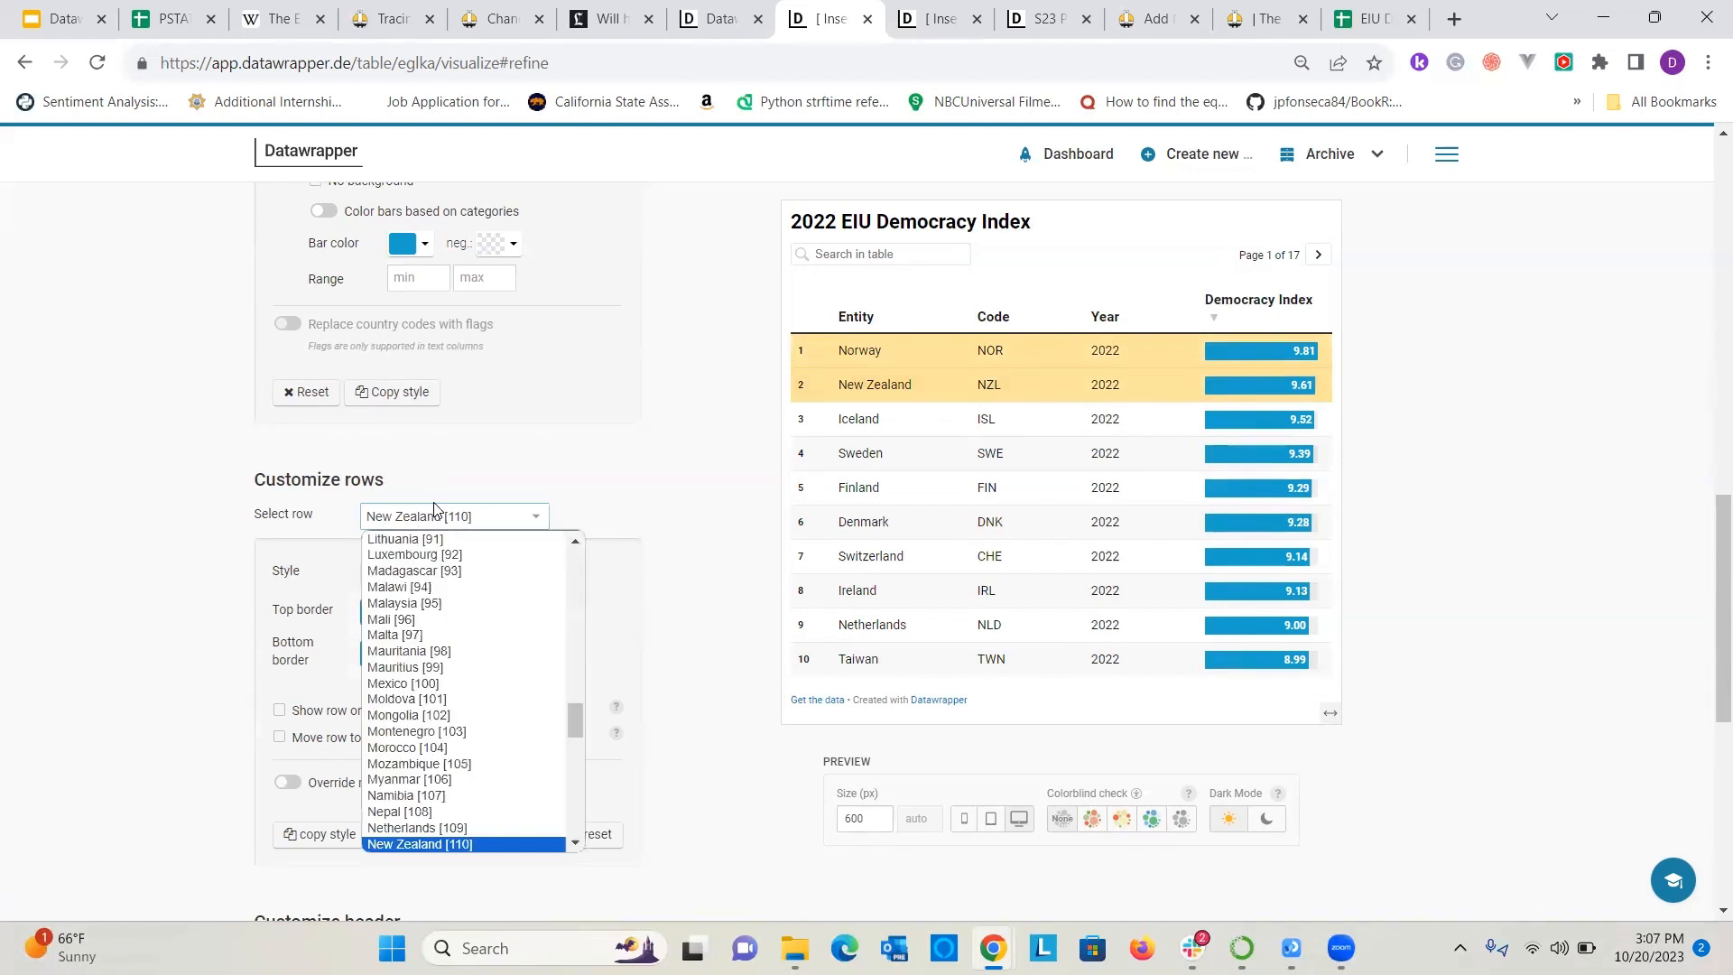
scroll(447, 627, "up", 5)
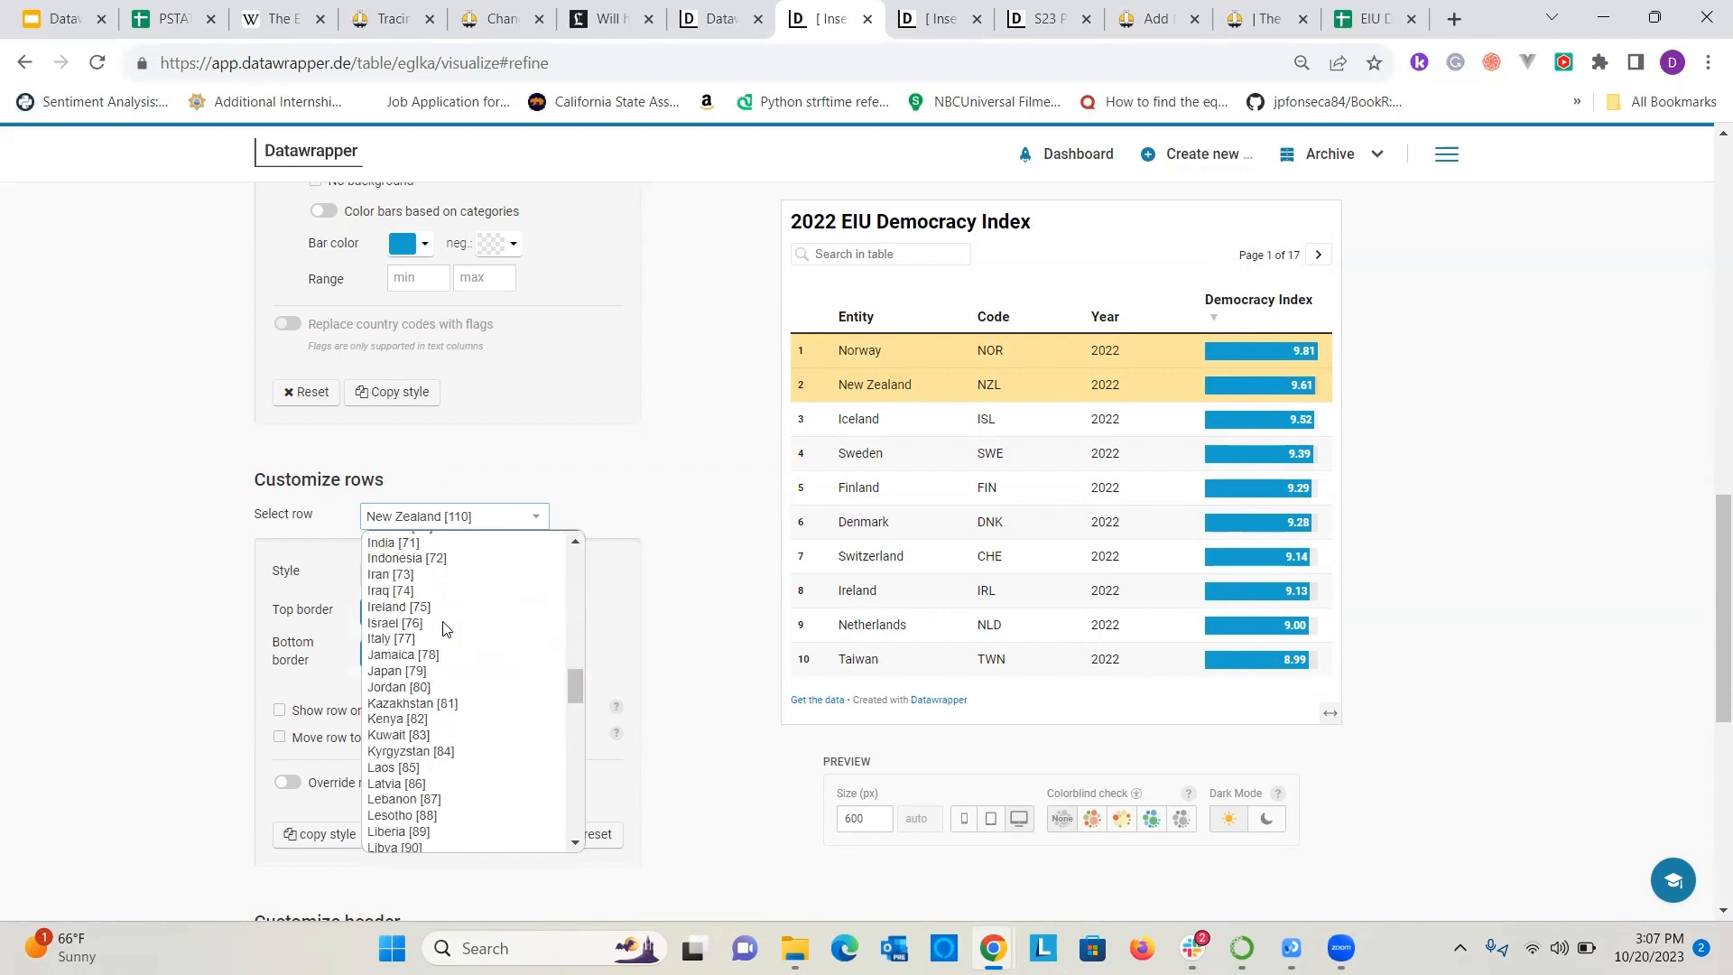
scroll(447, 628, "down", 6)
scroll(425, 623, "up", 9)
scroll(417, 621, "down", 3)
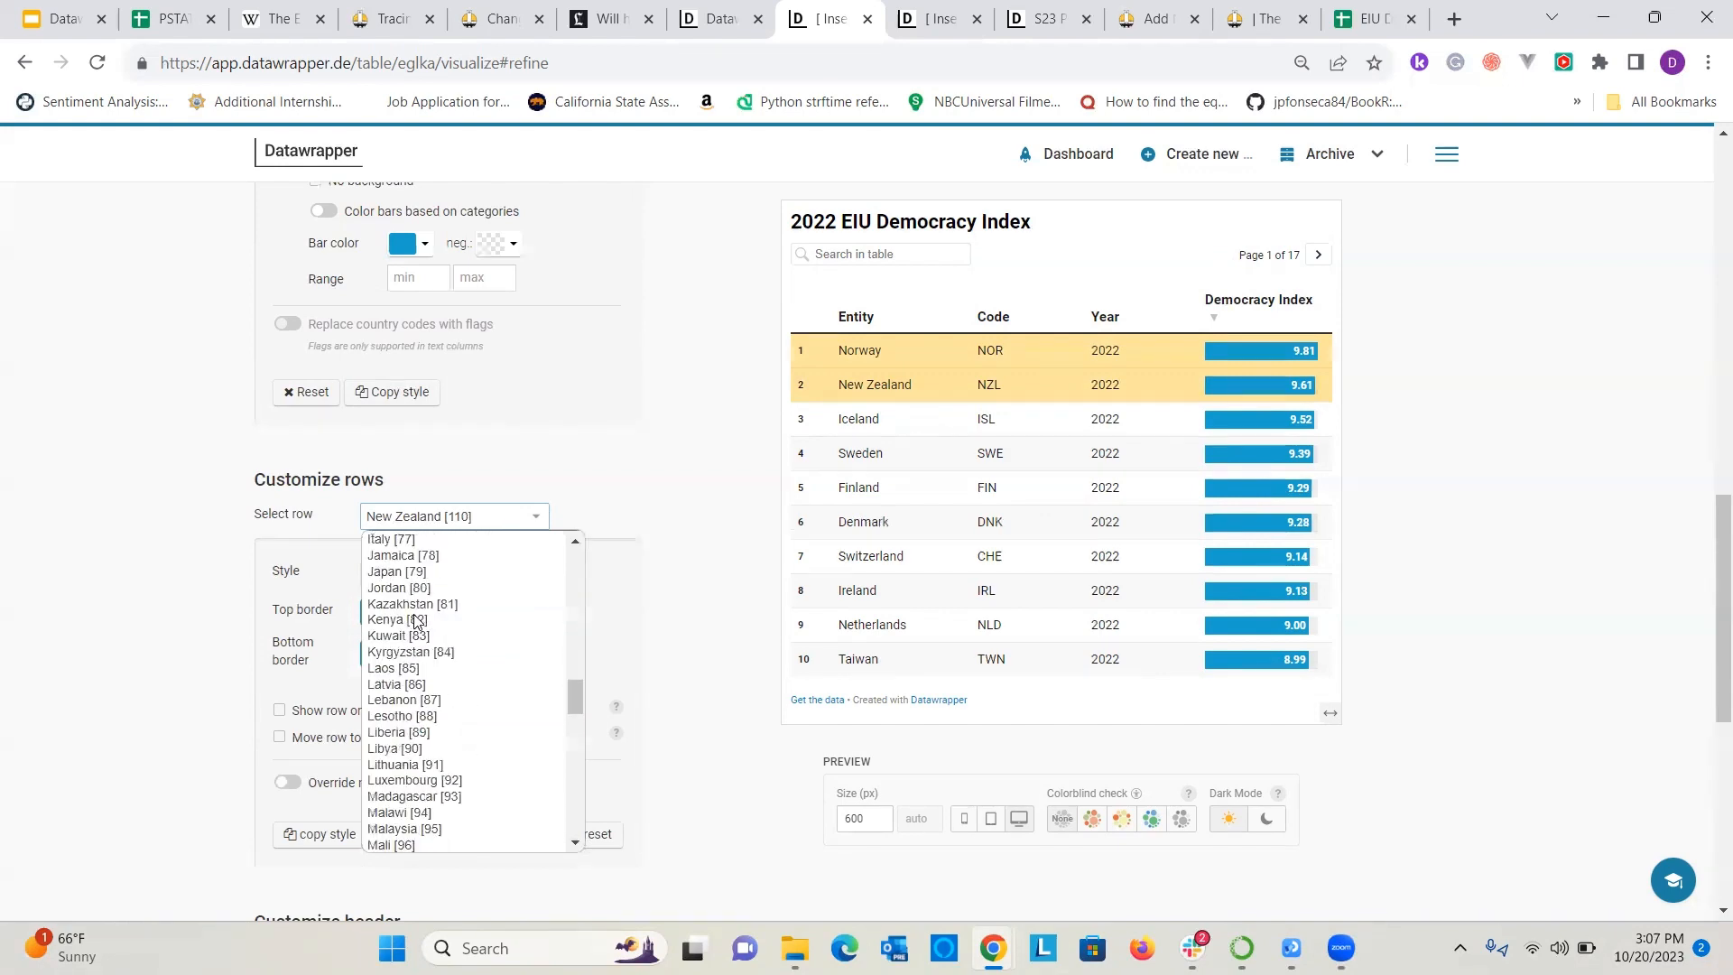
scroll(415, 621, "down", 6)
scroll(411, 621, "up", 6)
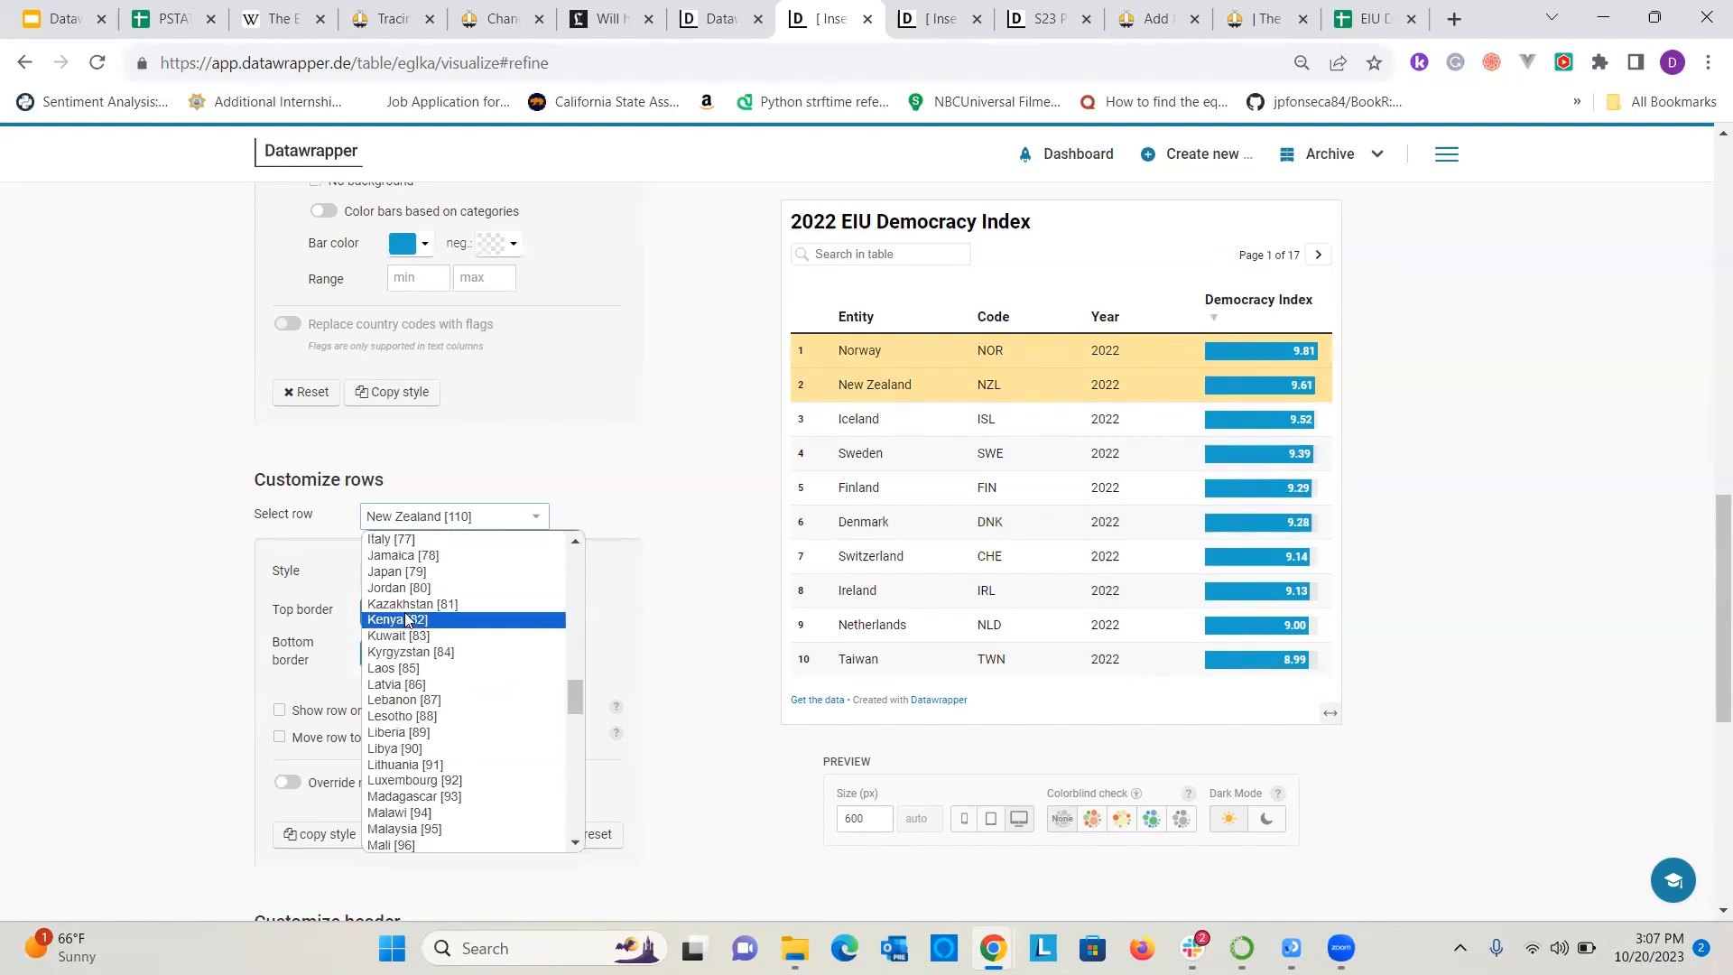
scroll(409, 623, "up", 3)
left_click(395, 656)
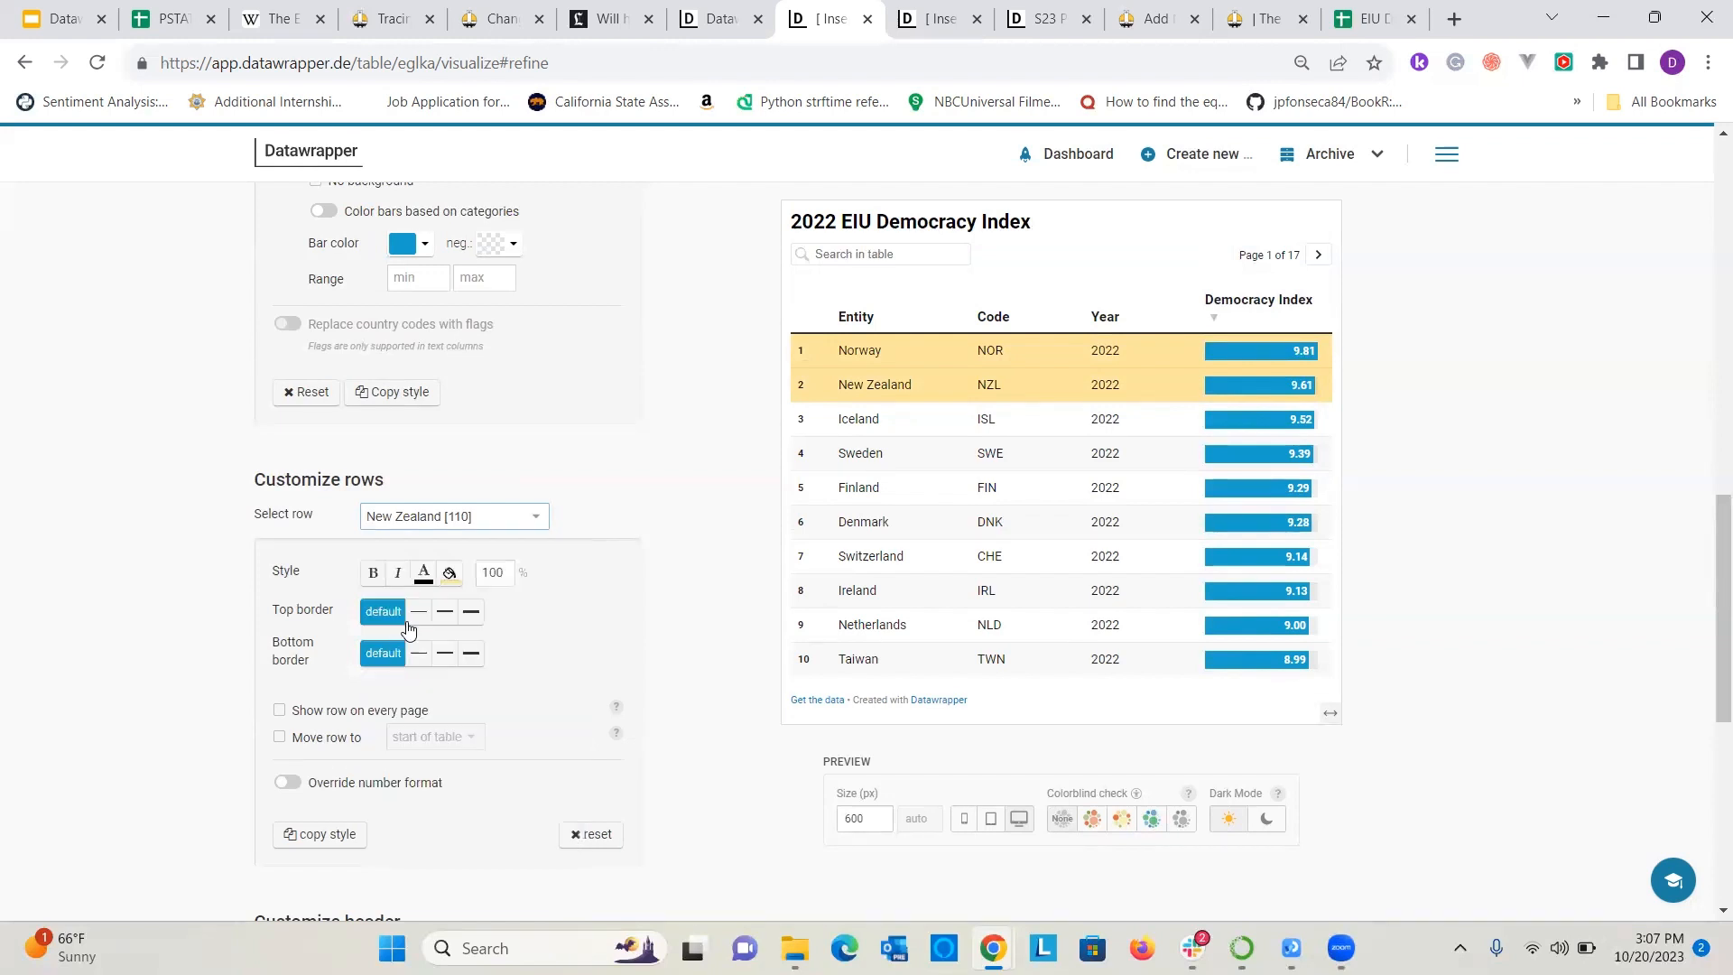
left_click(450, 573)
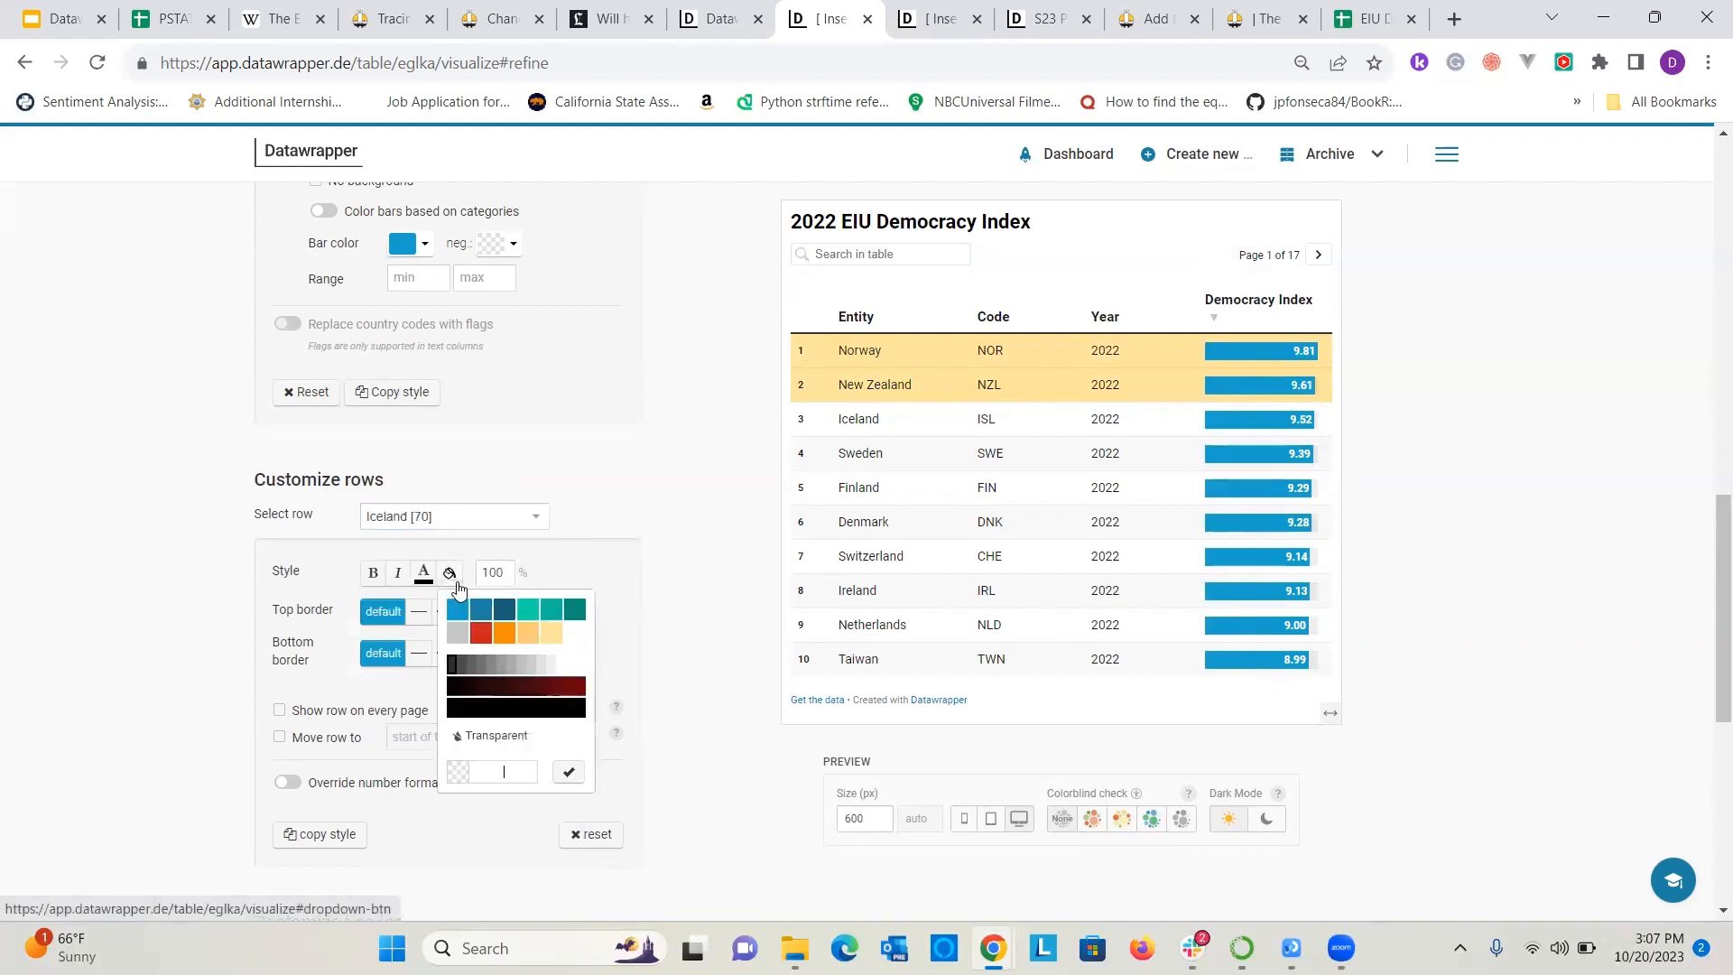
left_click(527, 634)
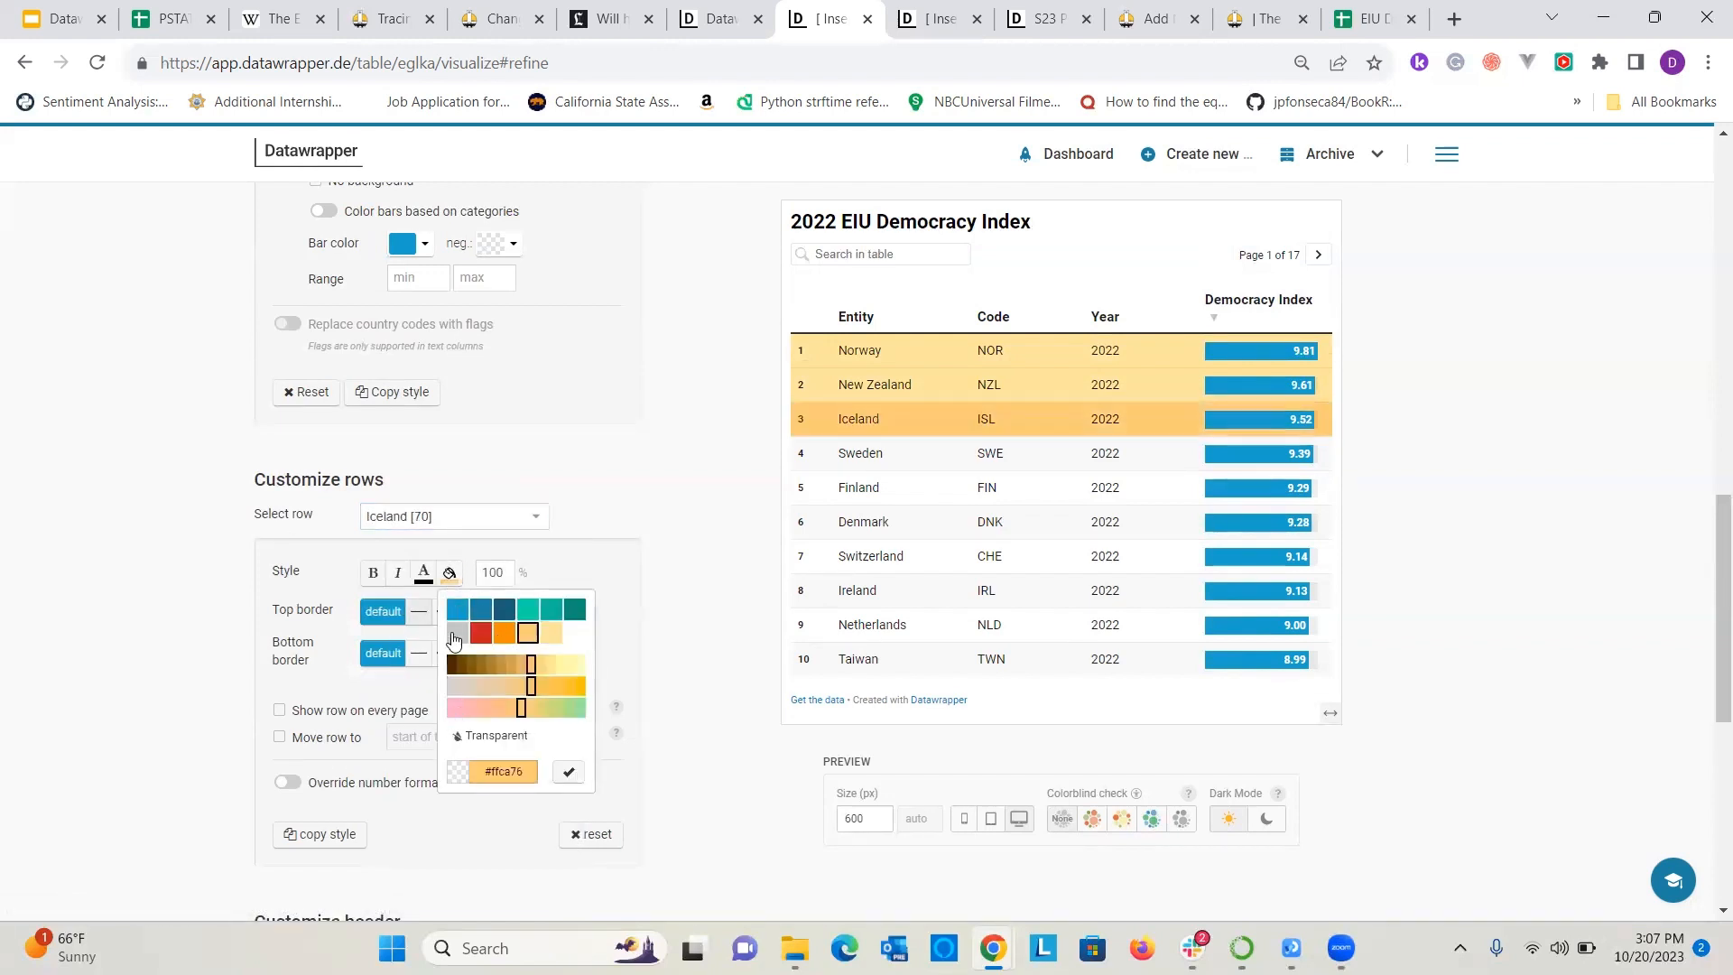
left_click(551, 632)
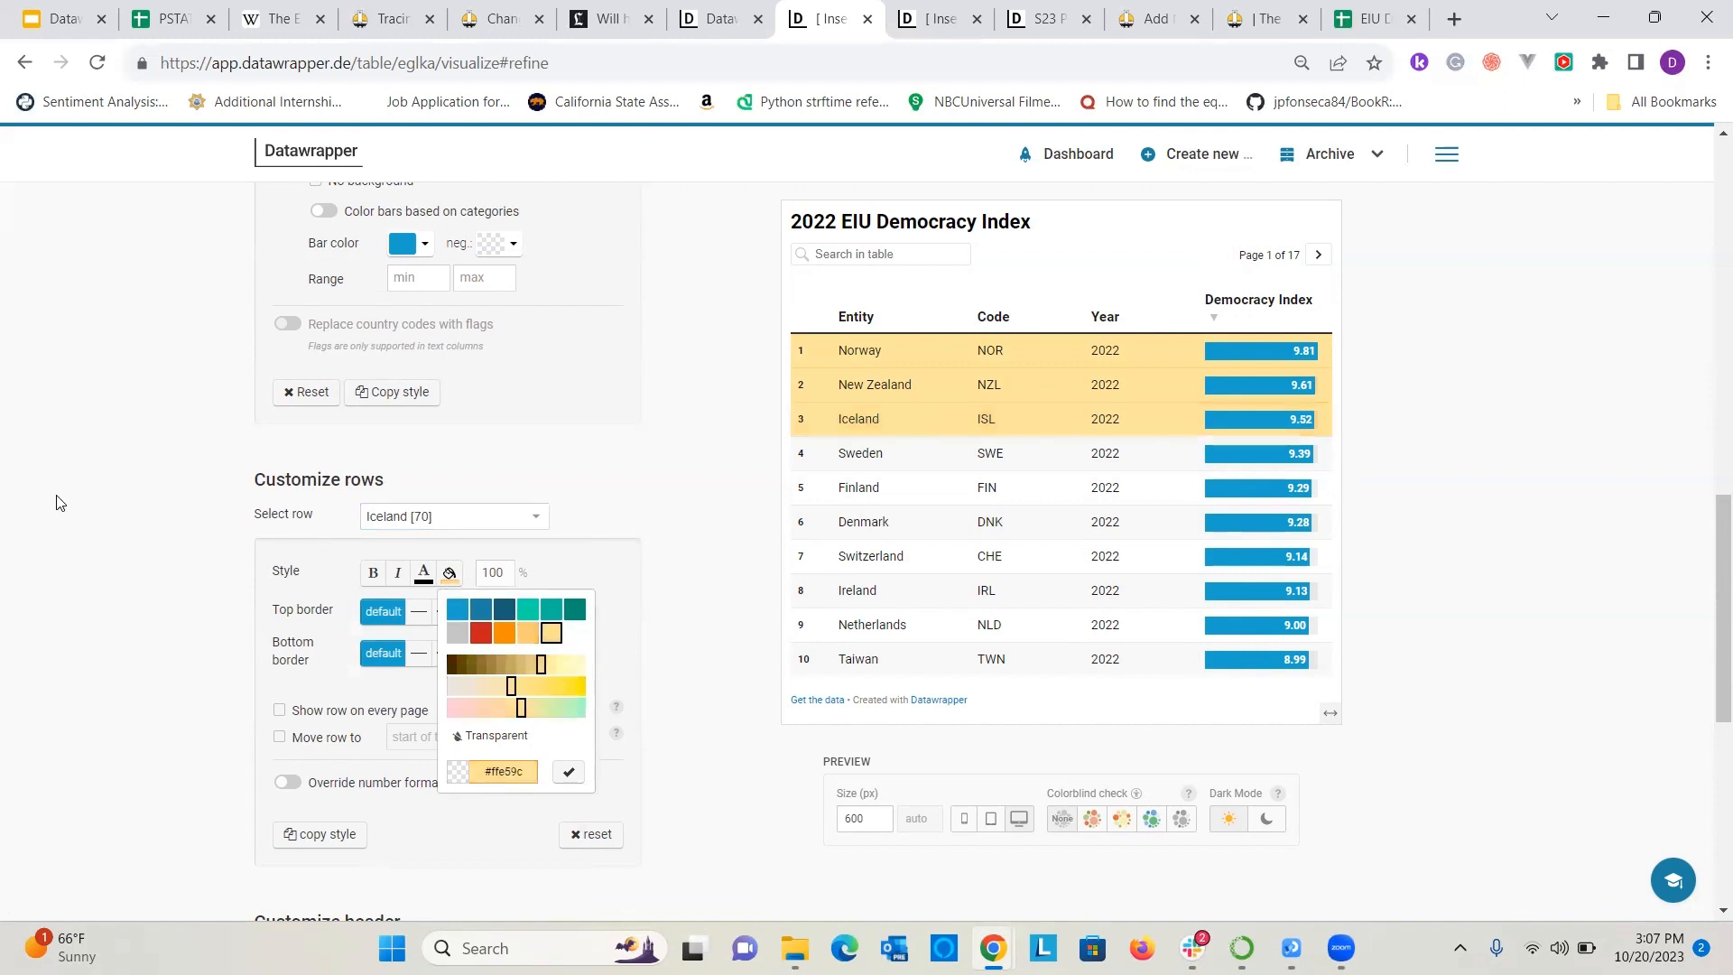
left_click(81, 510)
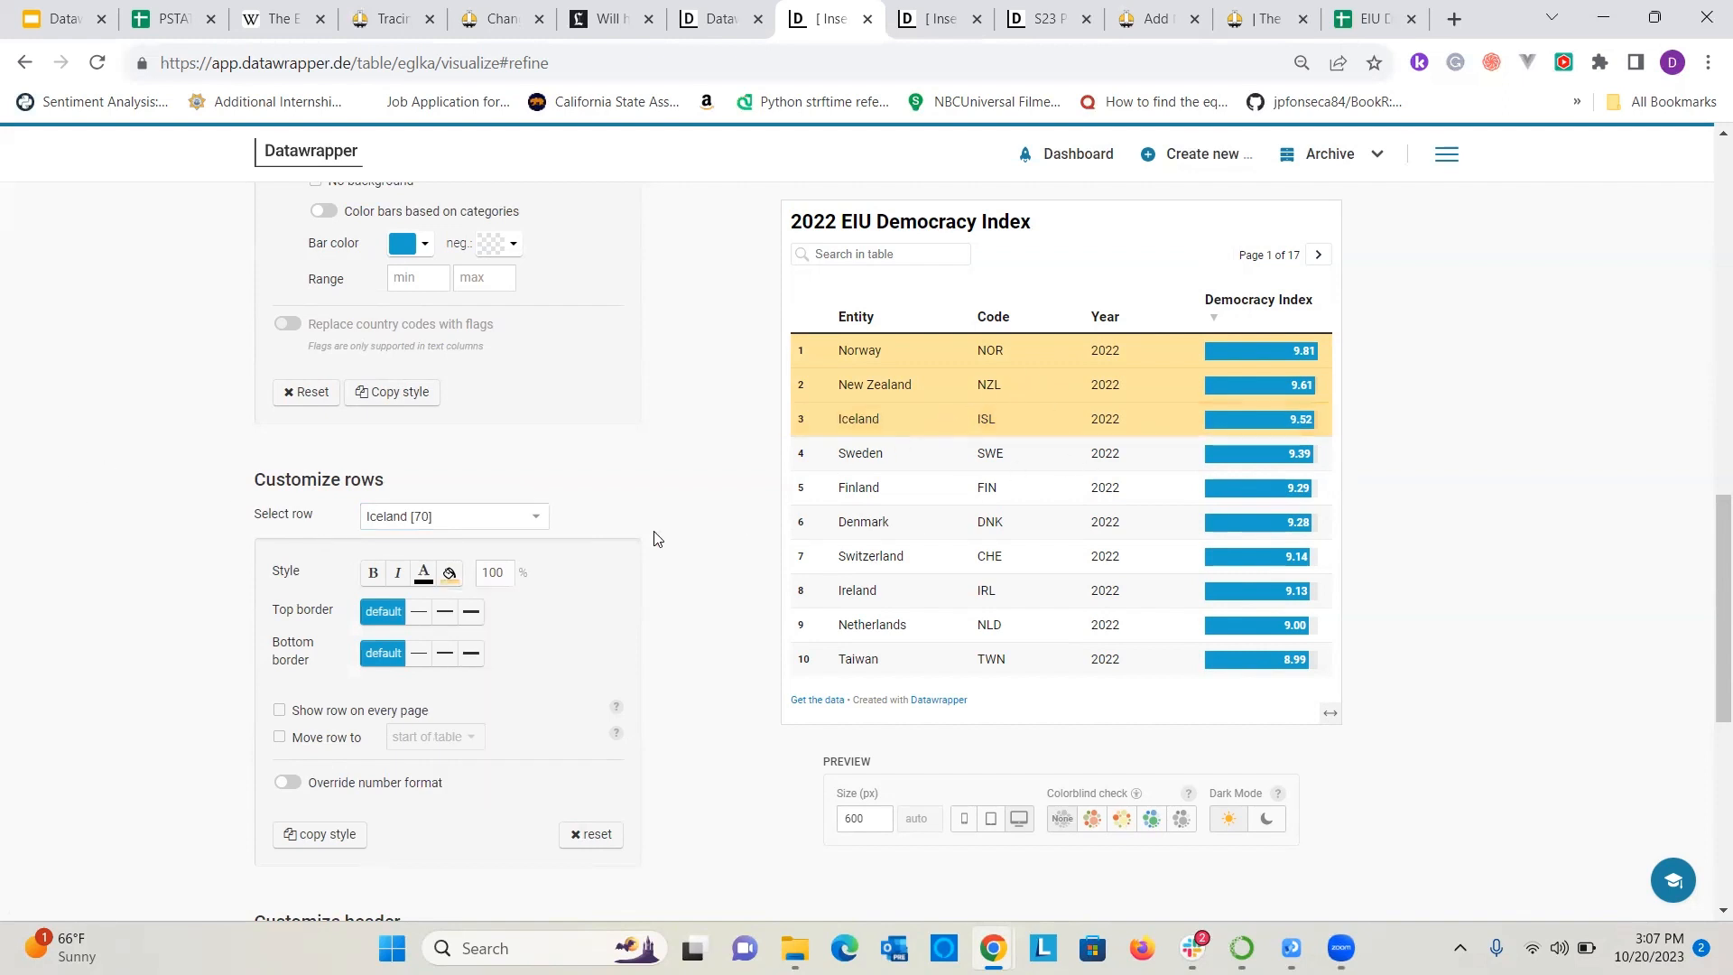
Try adding the first data row to the table header, and turn that option off again.
scroll(657, 539, "down", 2)
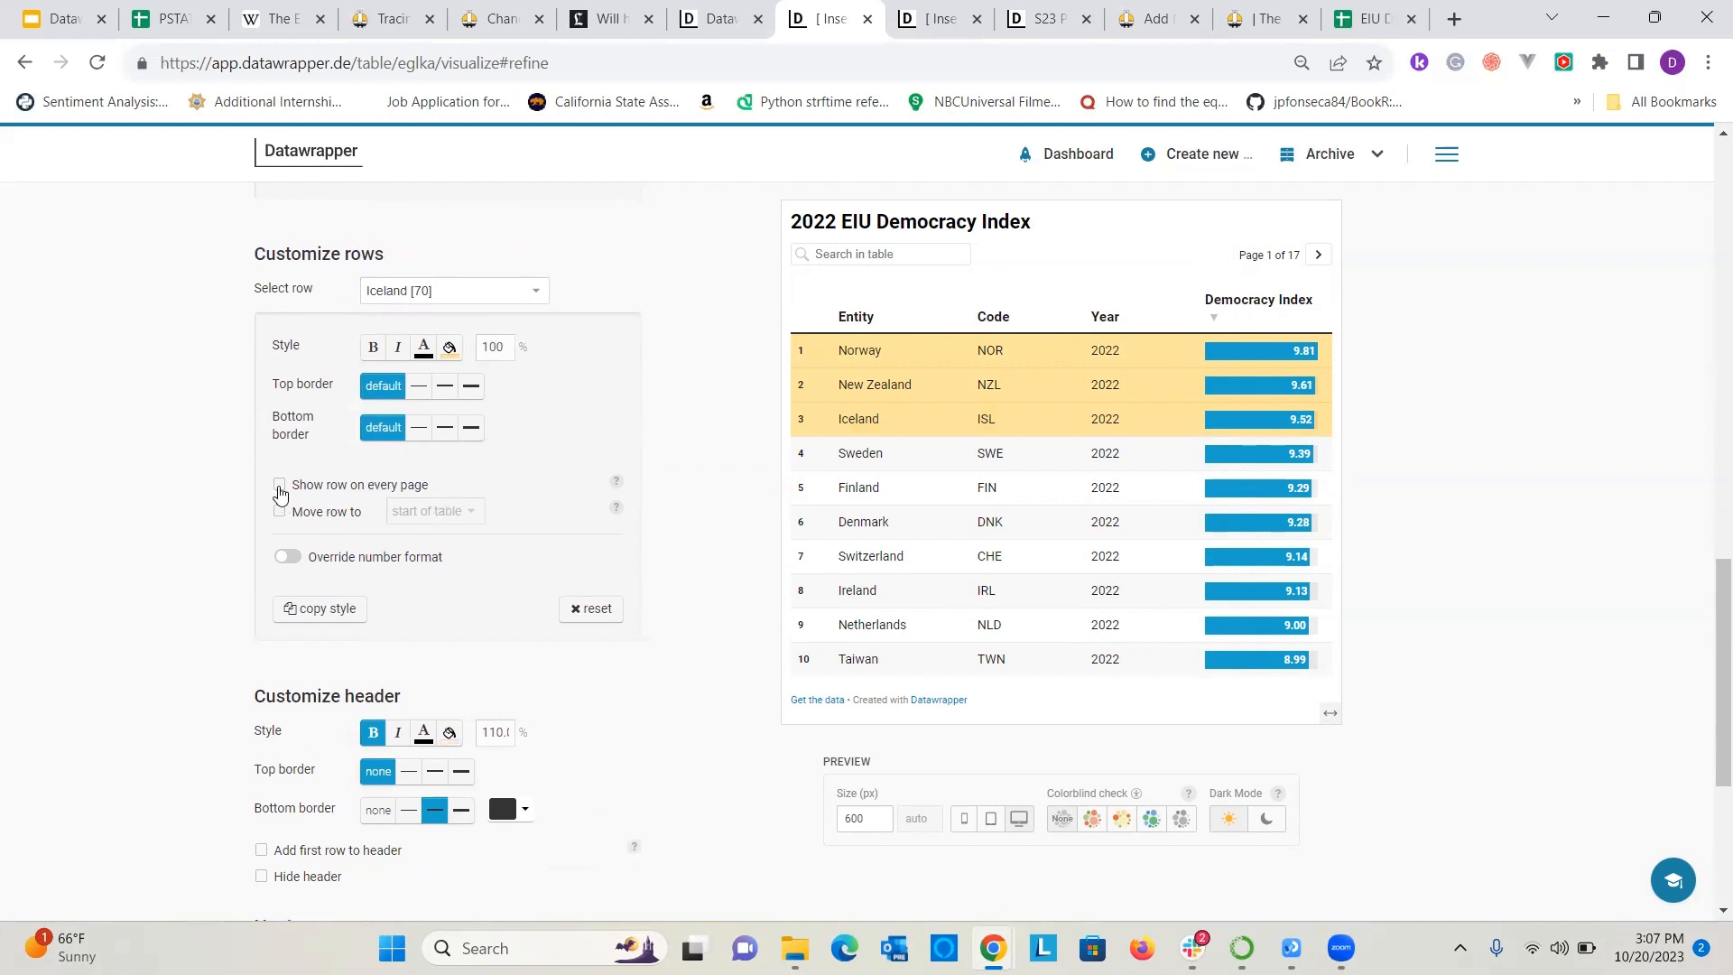
scroll(560, 506, "down", 2)
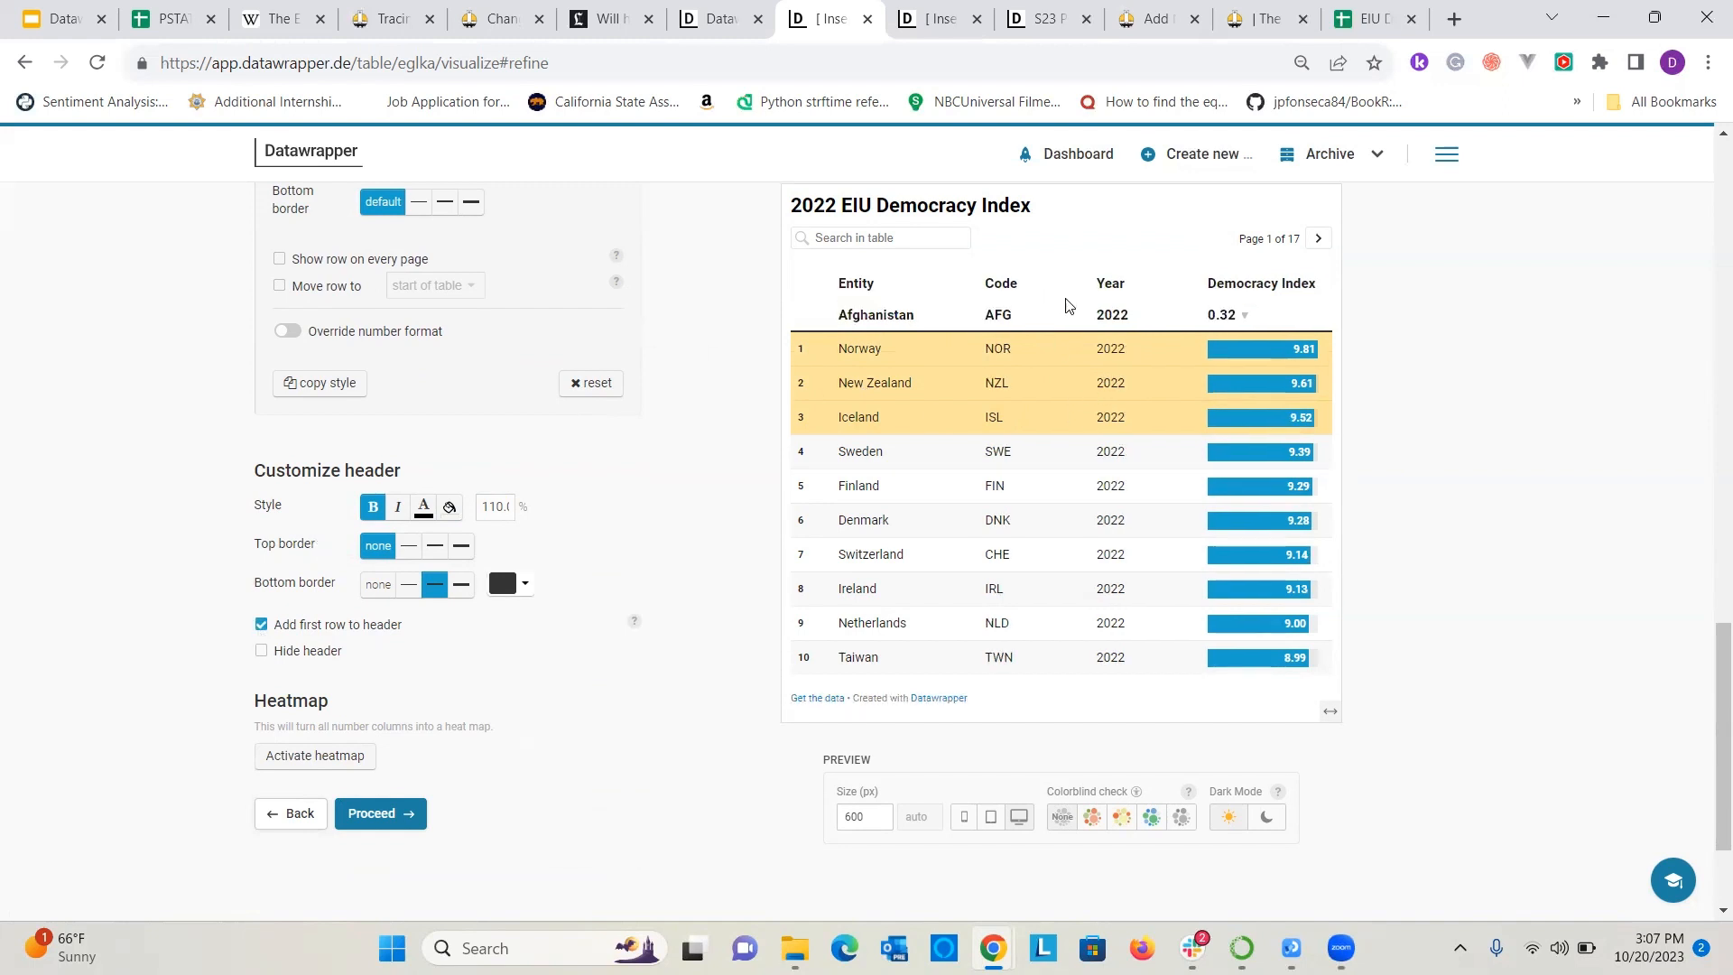
left_click(260, 625)
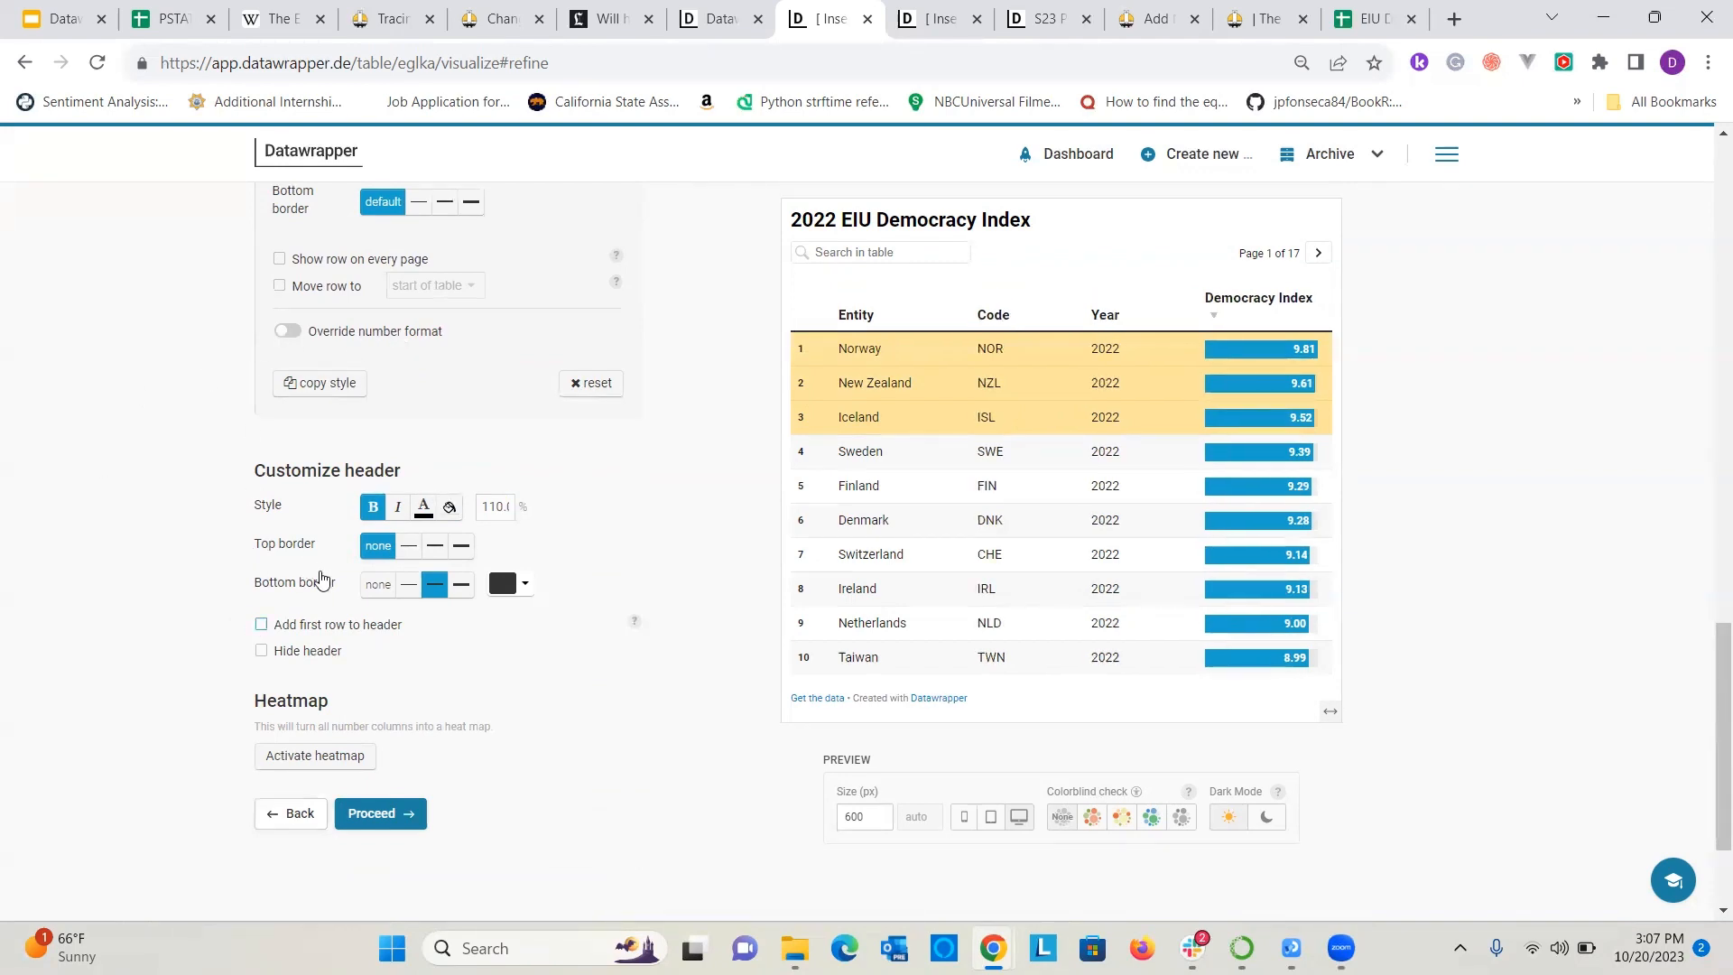
Enter the creator's full name as the byline in the table's annotations.
scroll(473, 666, "up", 9)
scroll(473, 665, "up", 10)
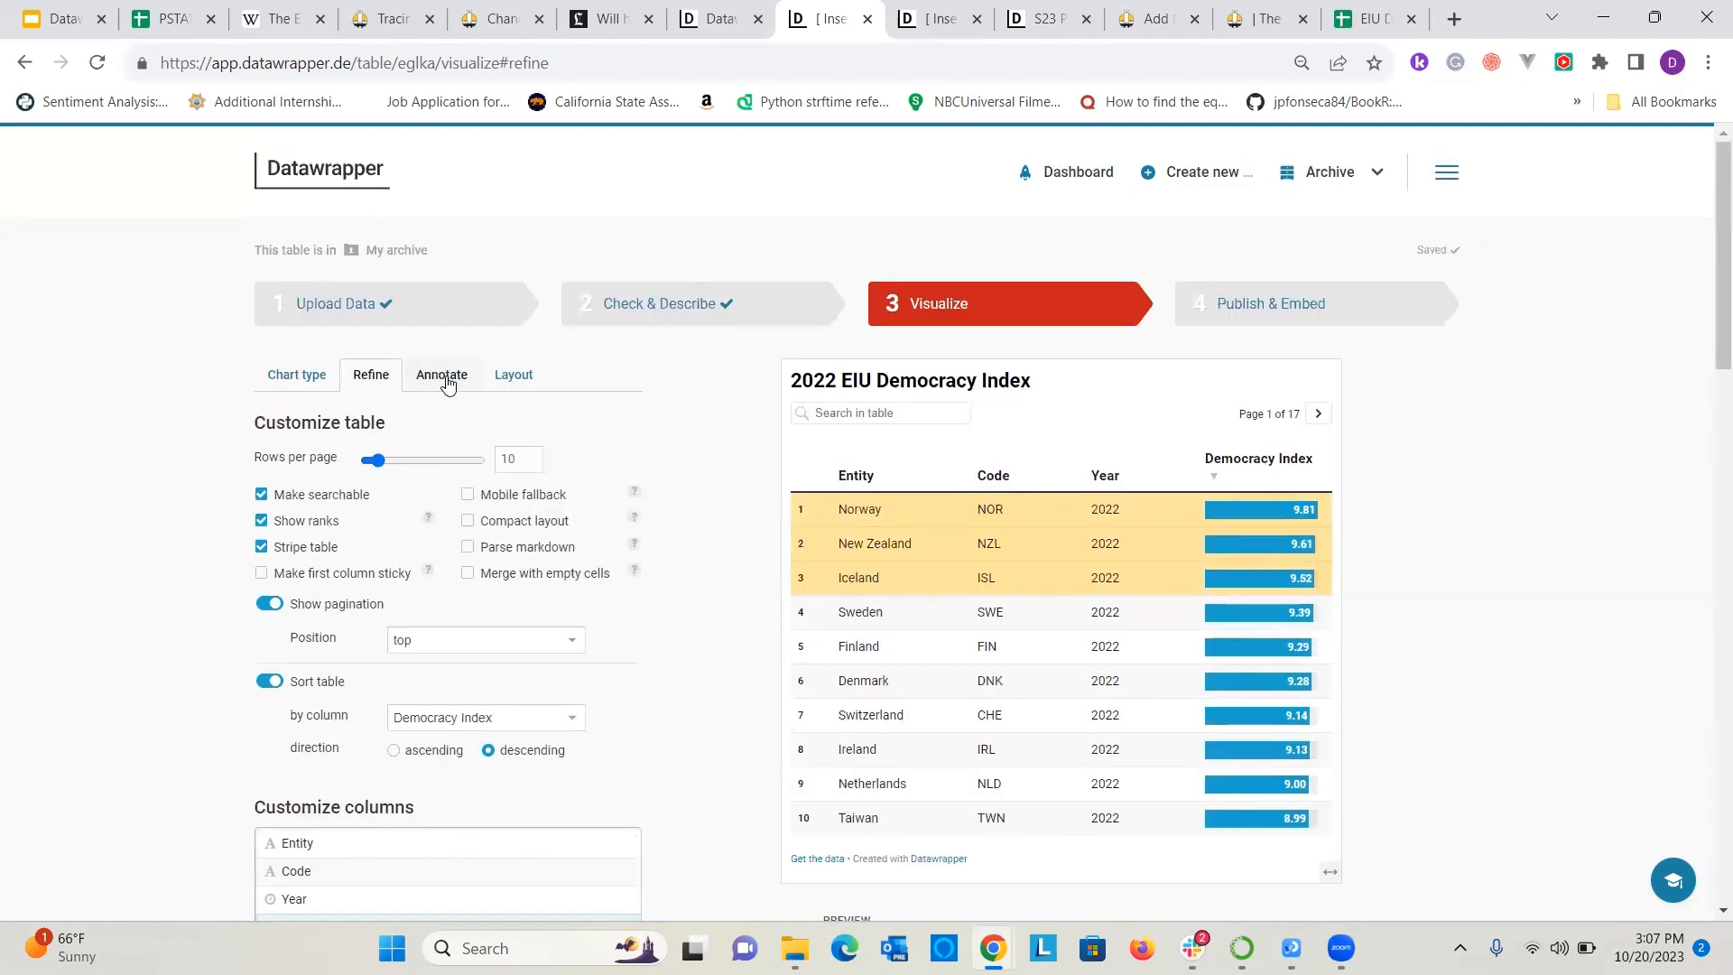
left_click(441, 375)
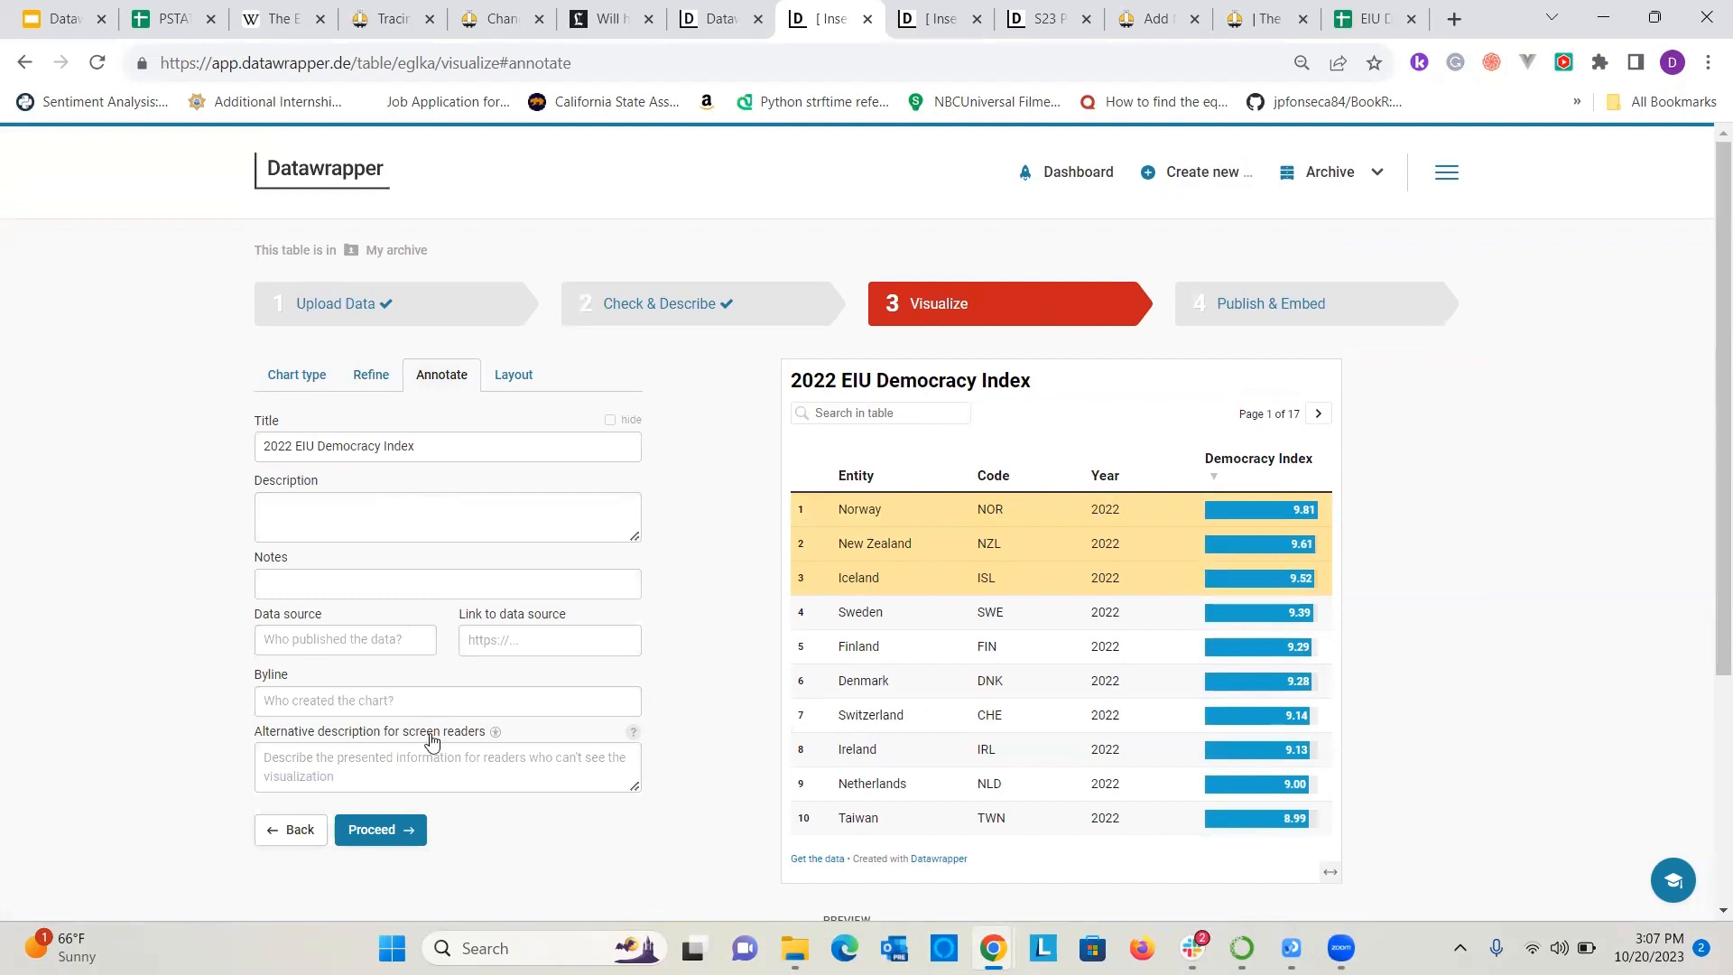
left_click(389, 703)
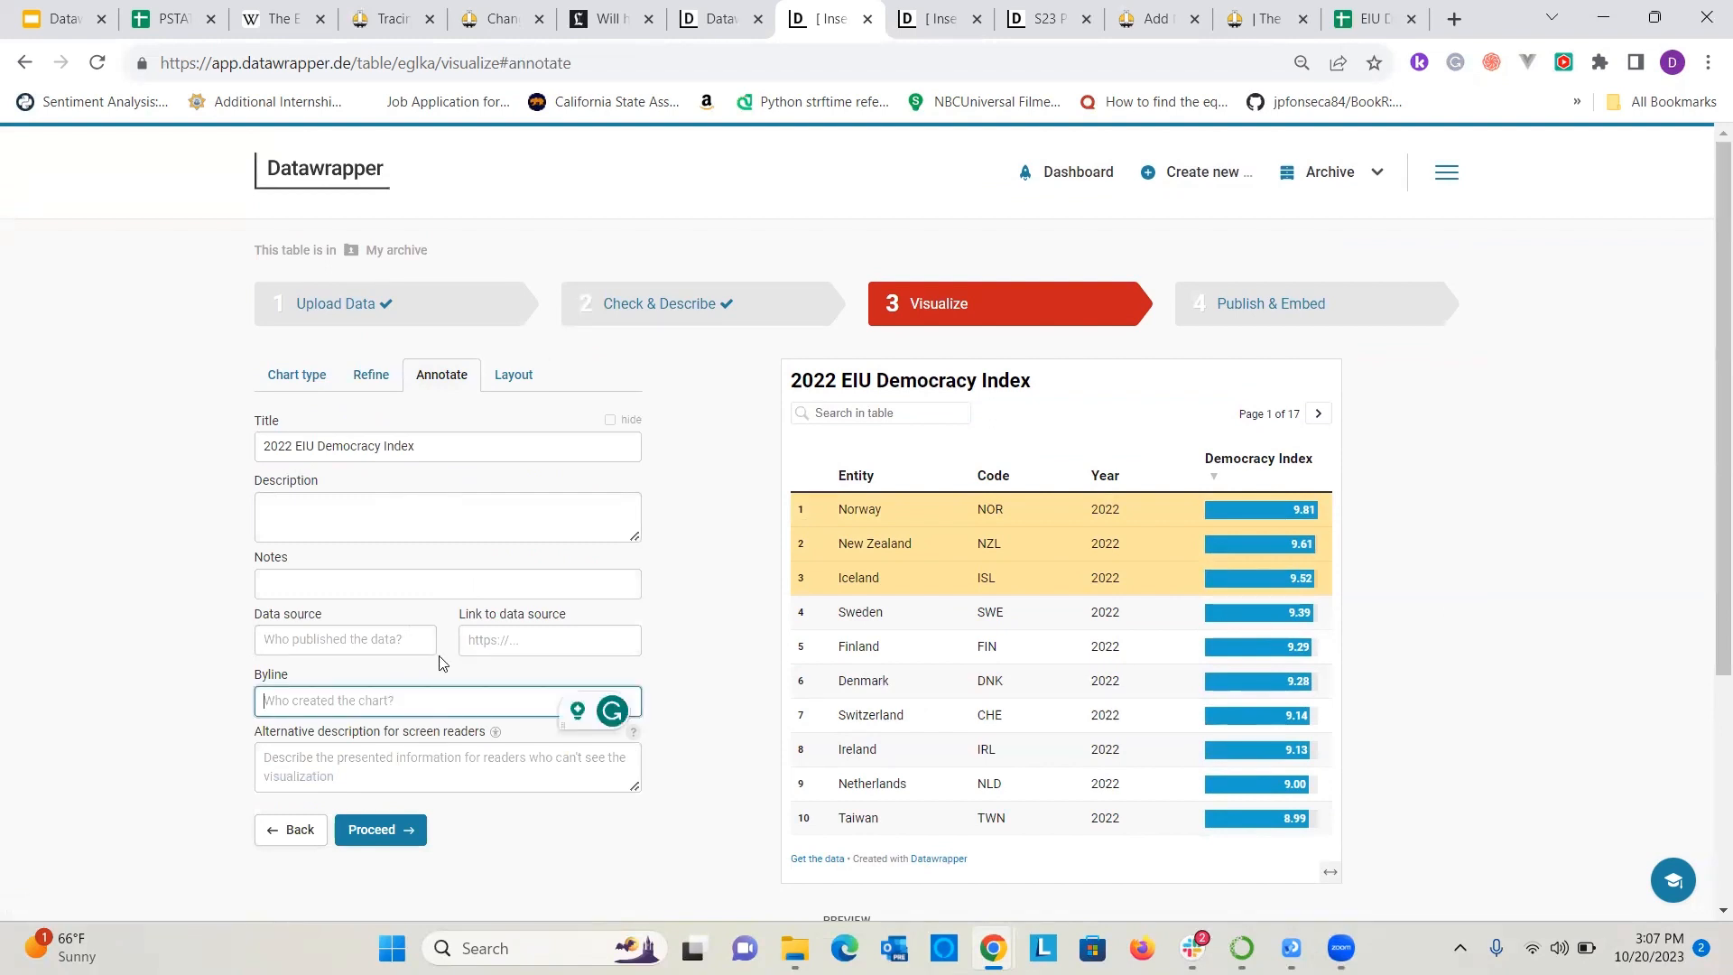
type("Sidd")
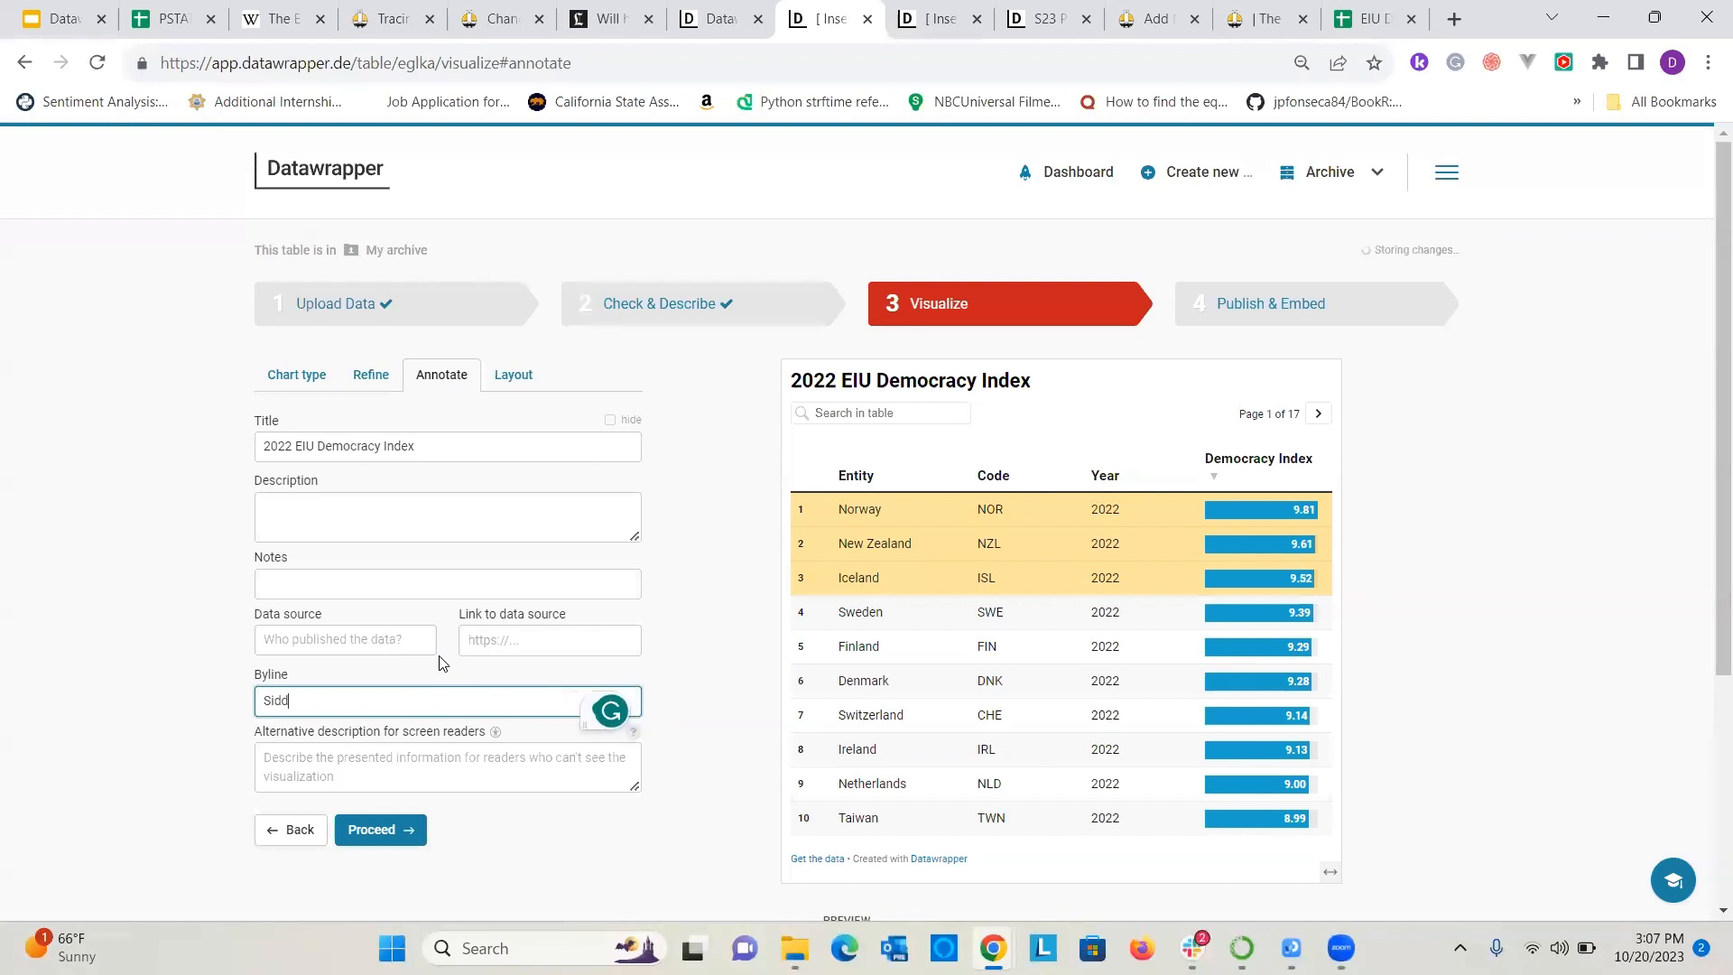
type("harth")
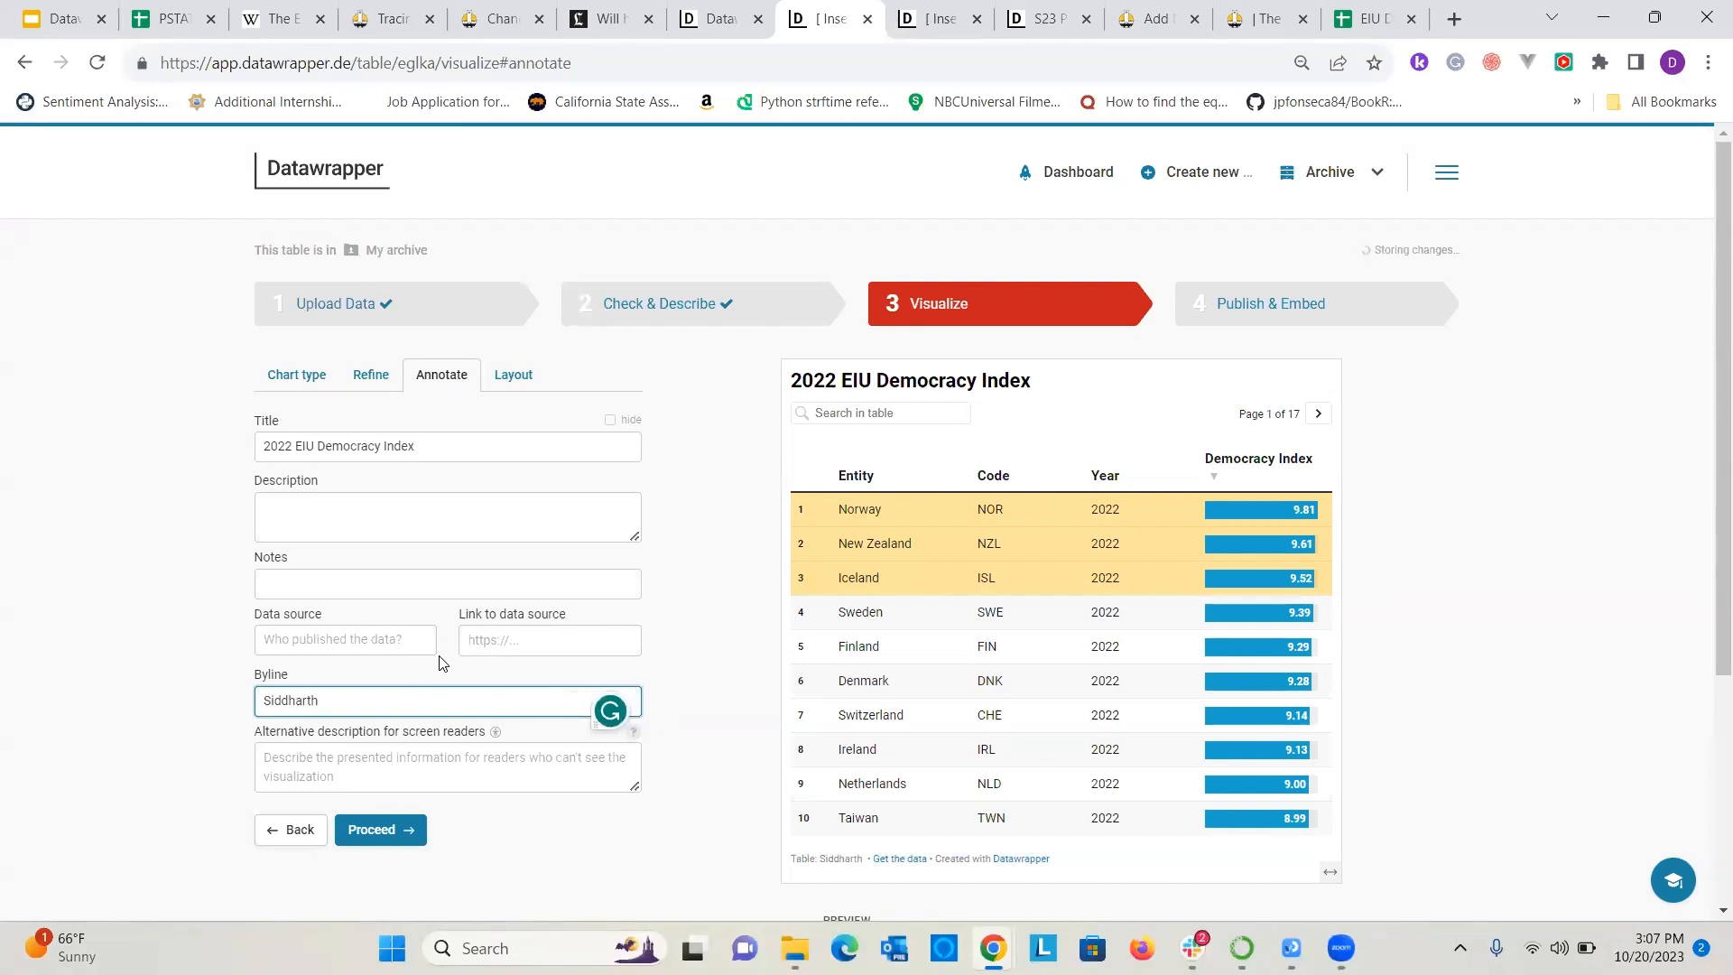
type(" Chattoraj")
left_click(69, 491)
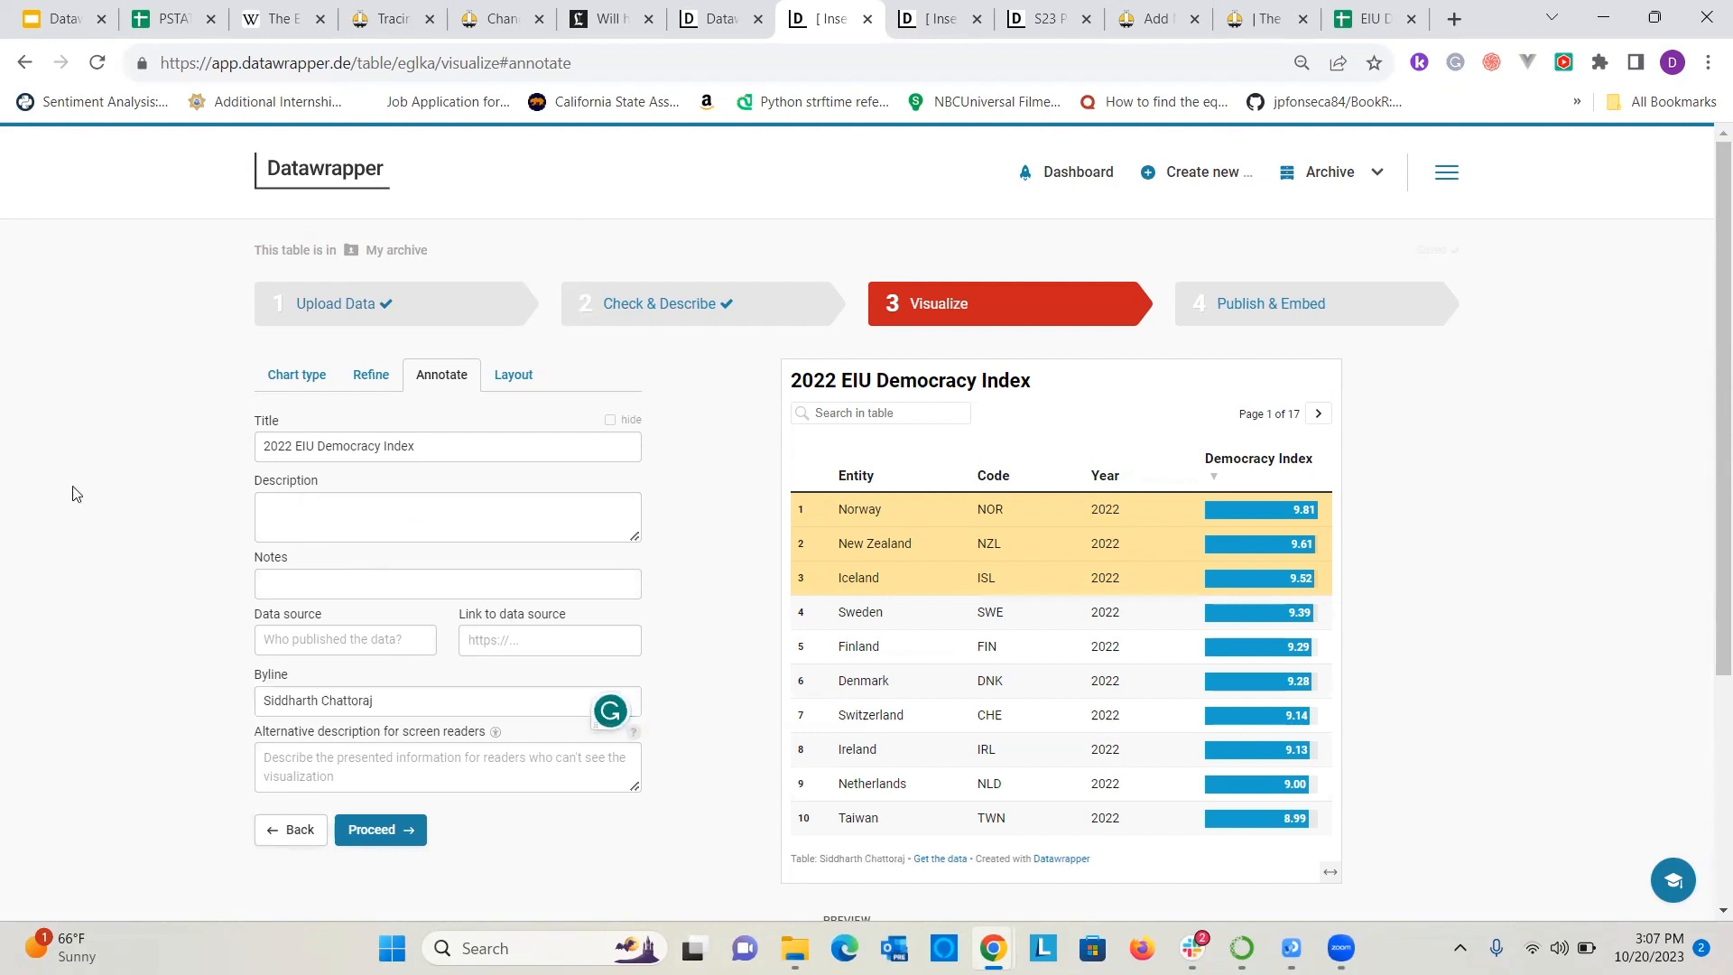
Check the table's layout settings and publish the 2022 EIU Democracy Index table.
left_click(511, 379)
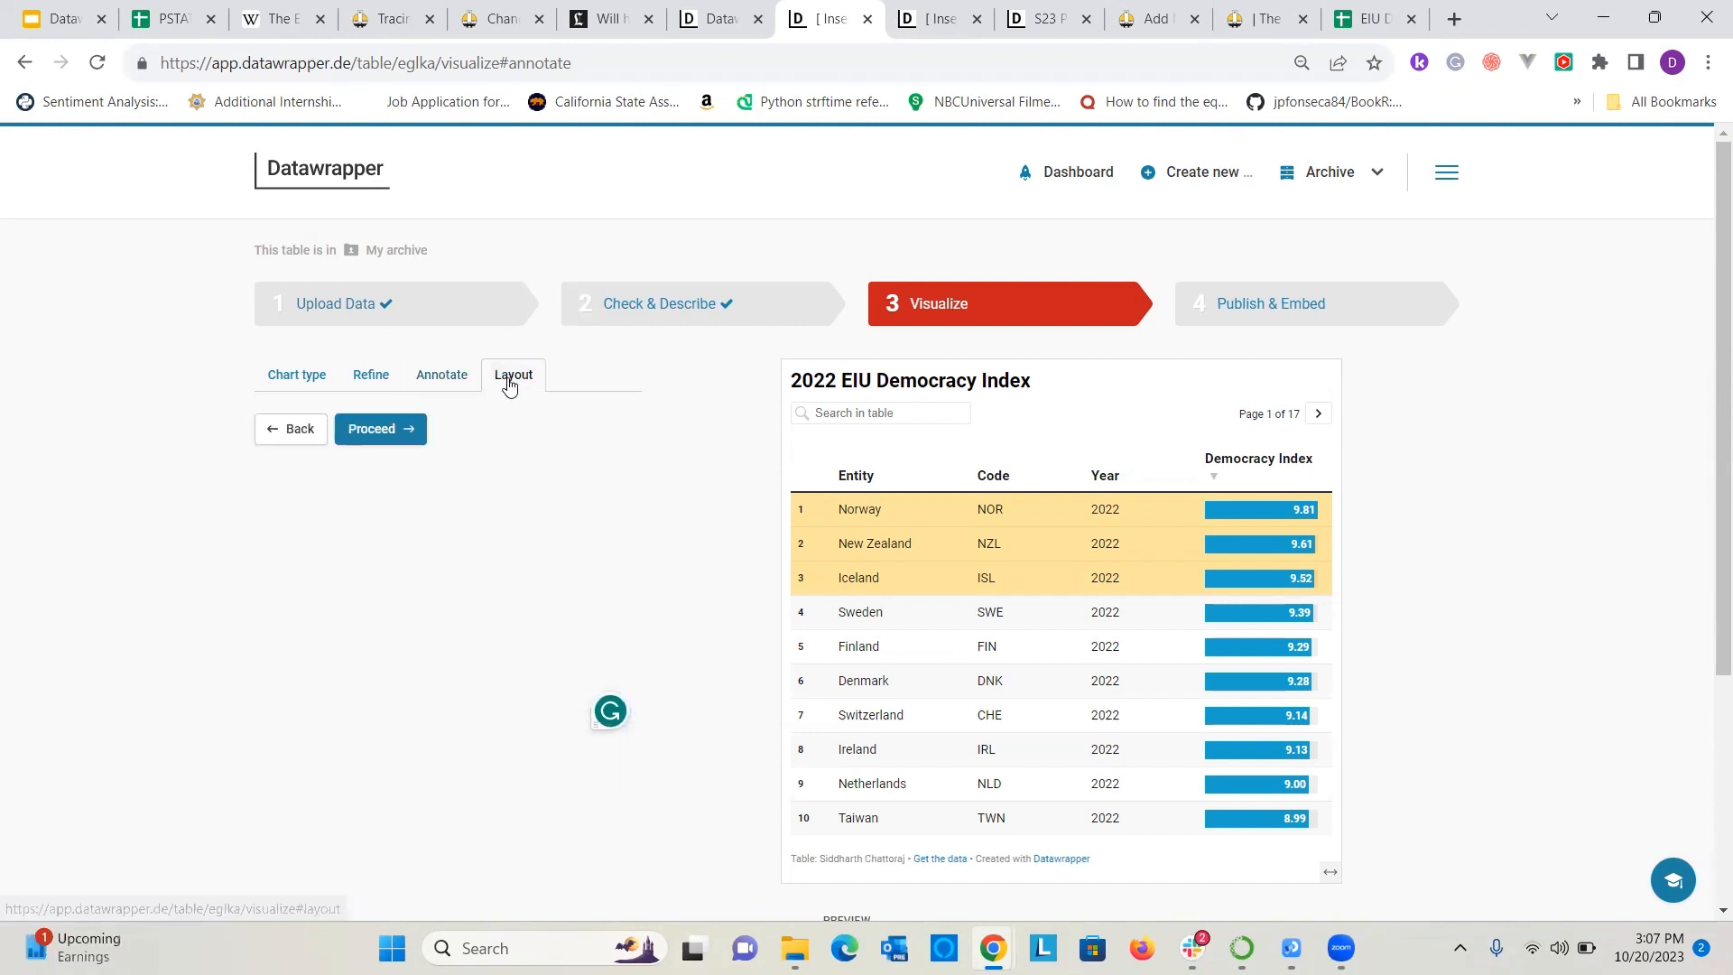
left_click(1282, 307)
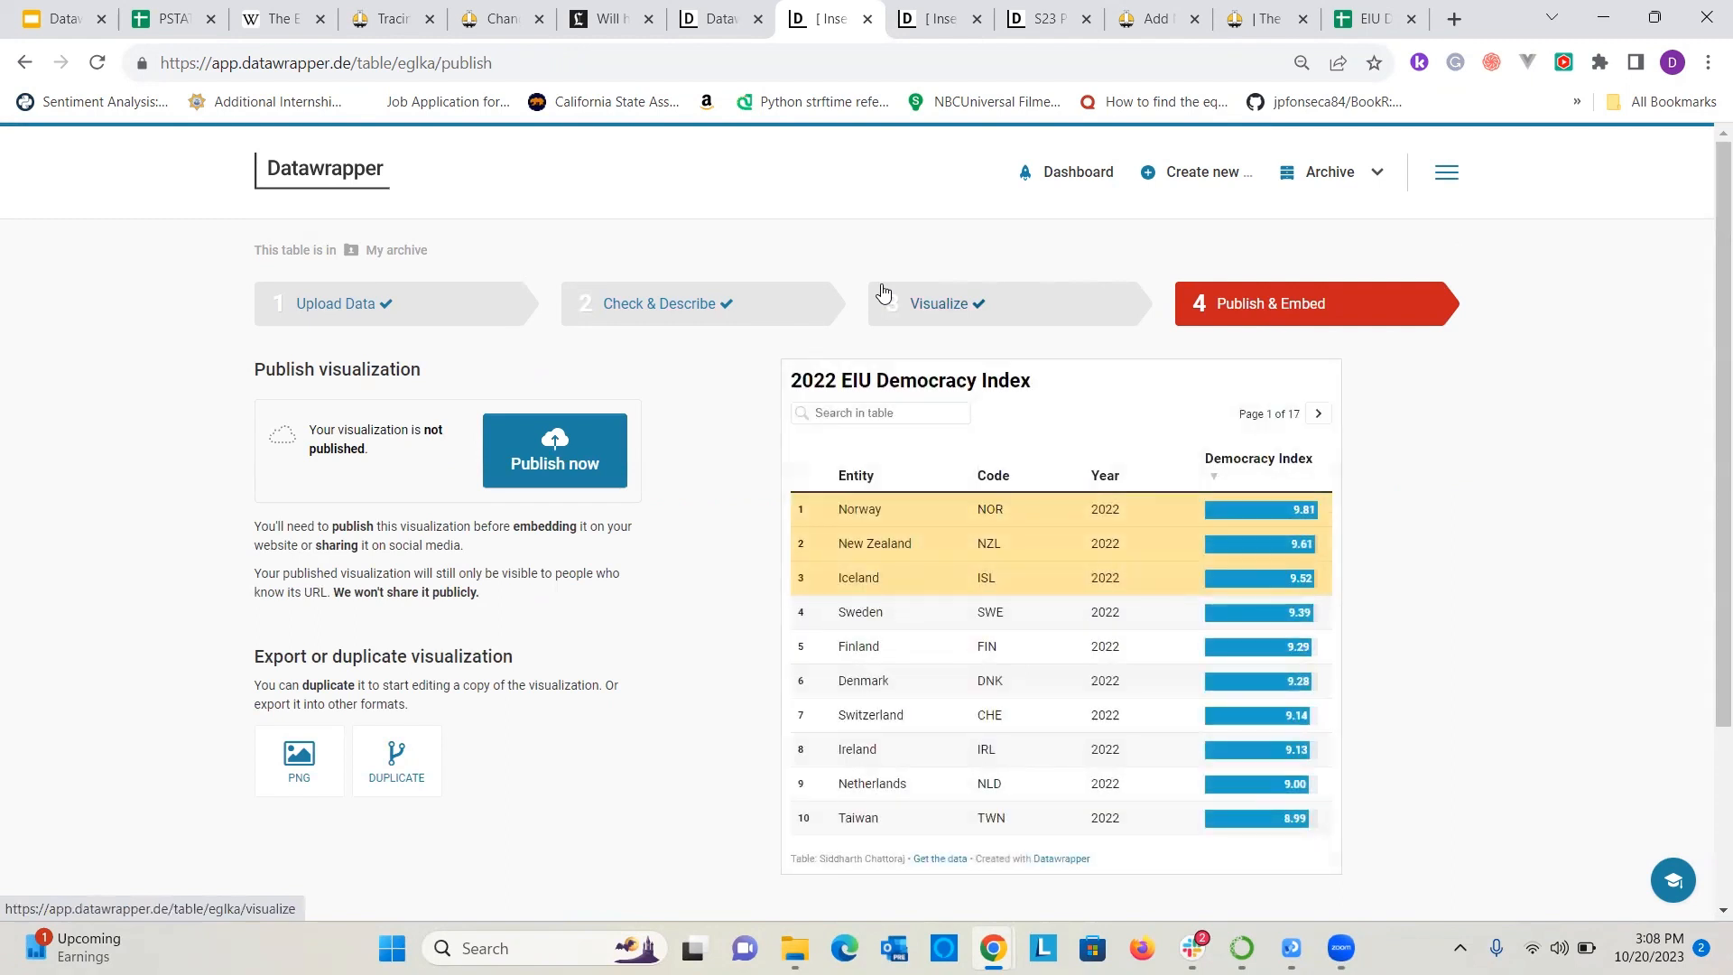
left_click(574, 463)
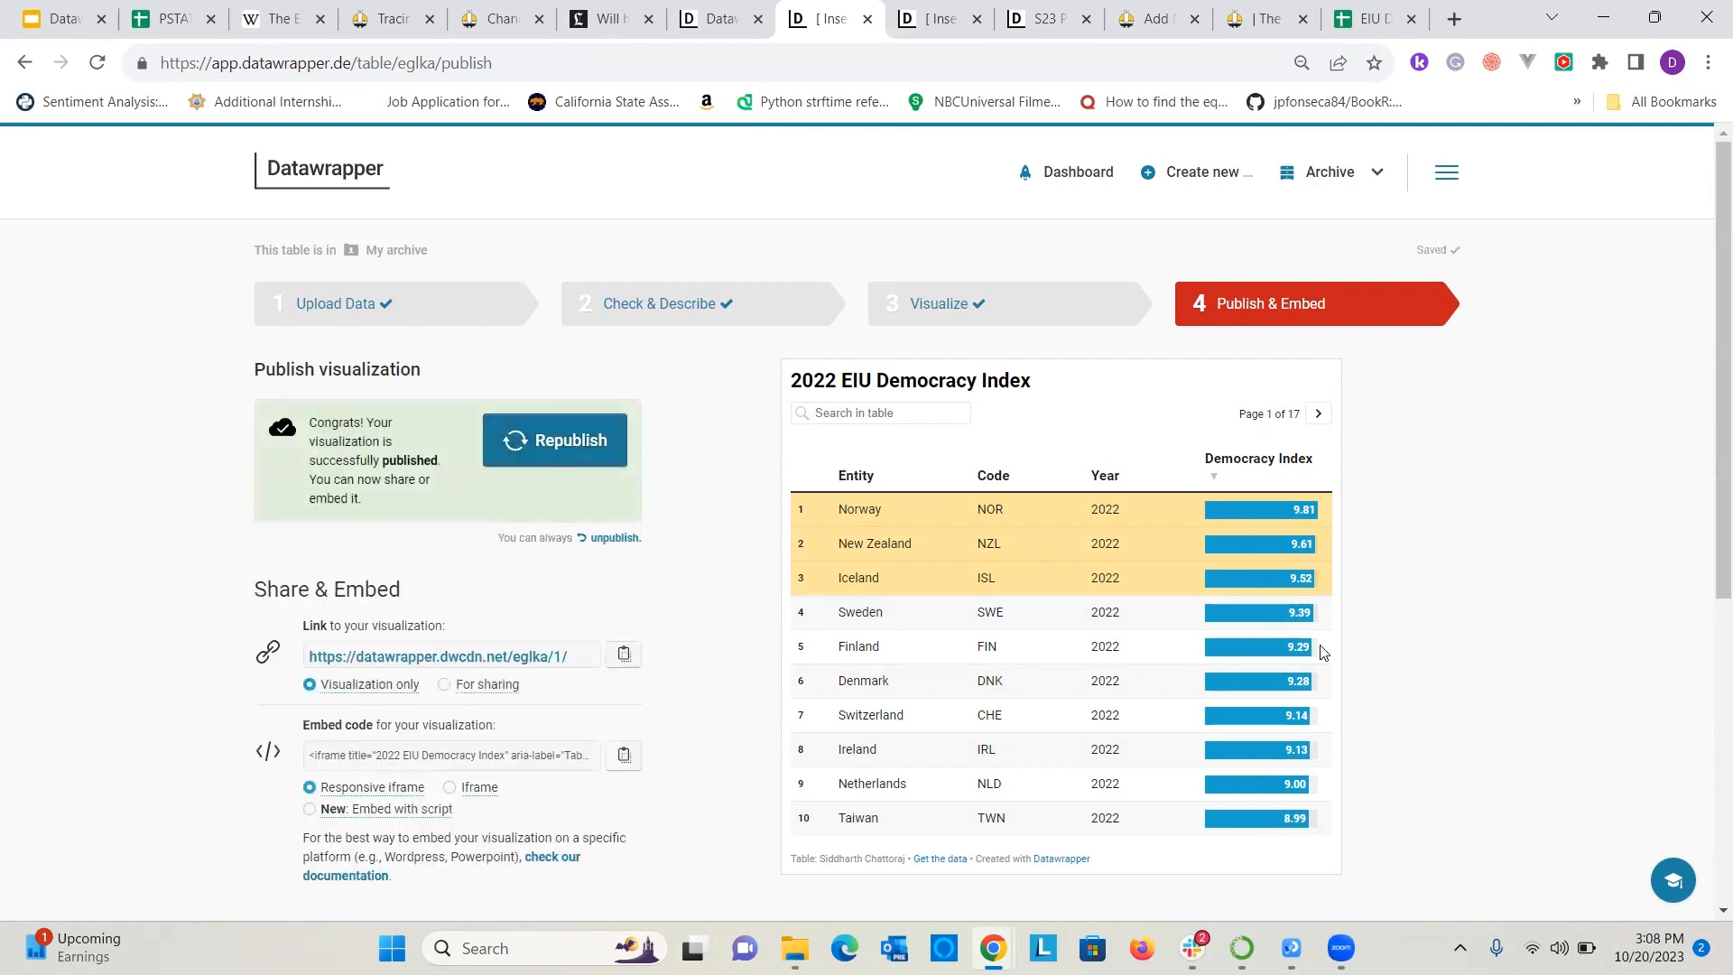
scroll(432, 476, "down", 3)
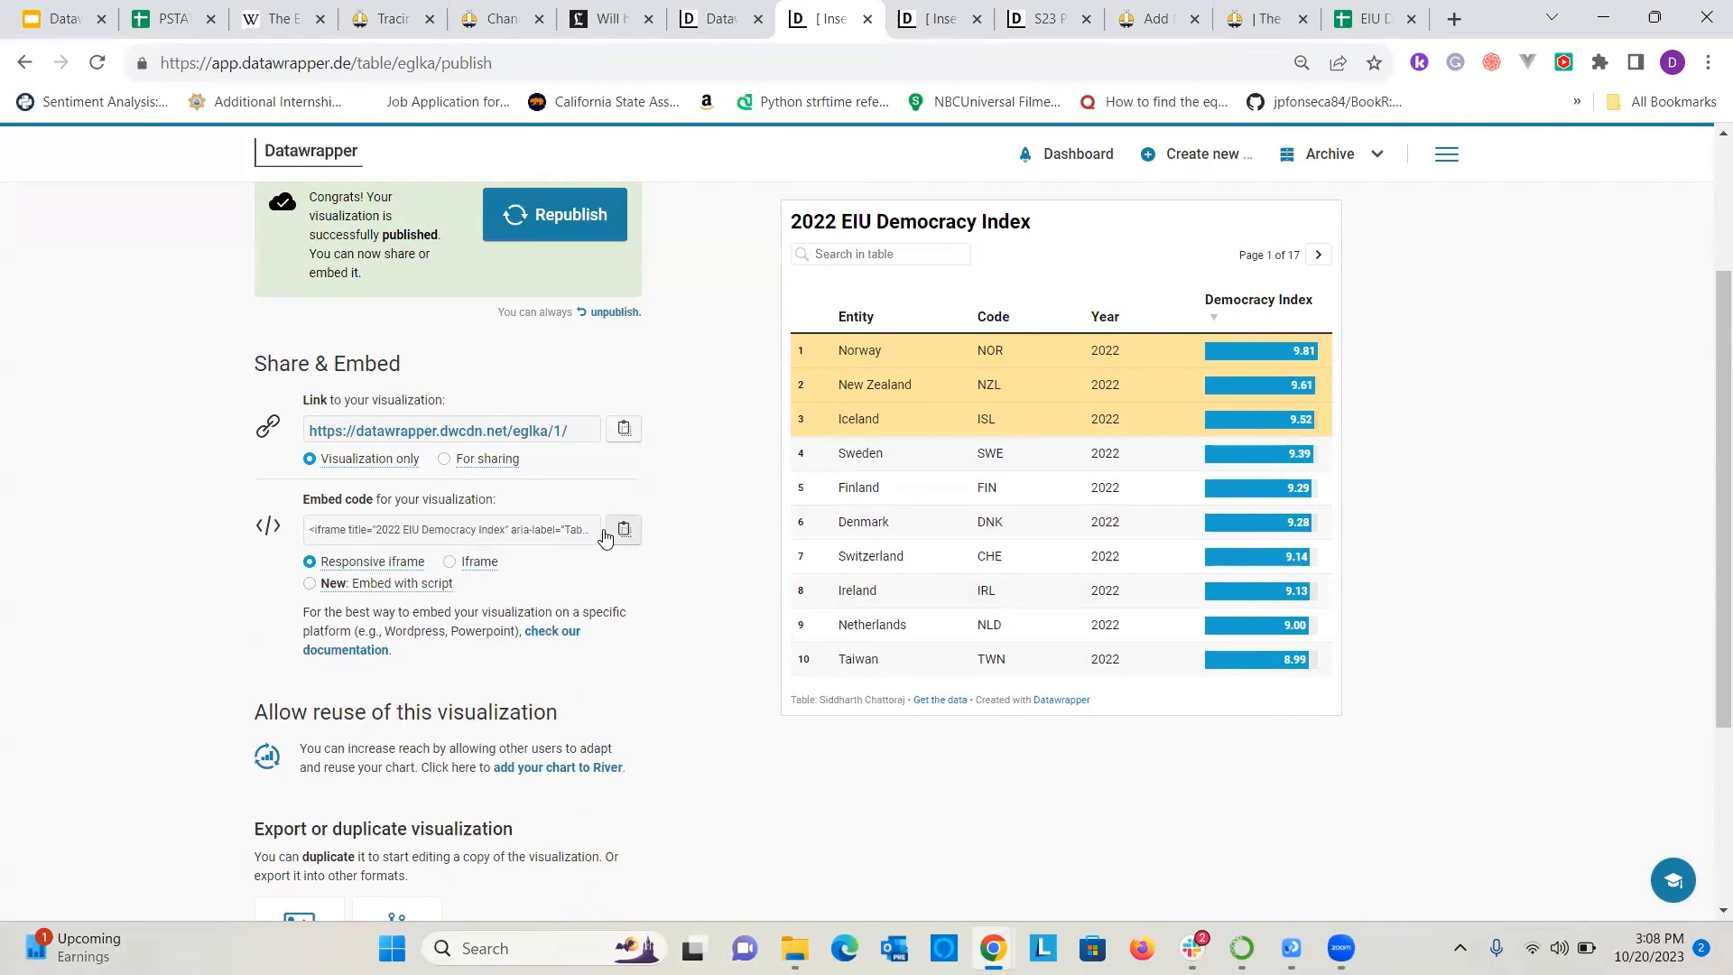
Copy the Democracy Index table's responsive iframe embed code and replace the WordPress post's content with it.
left_click(574, 525)
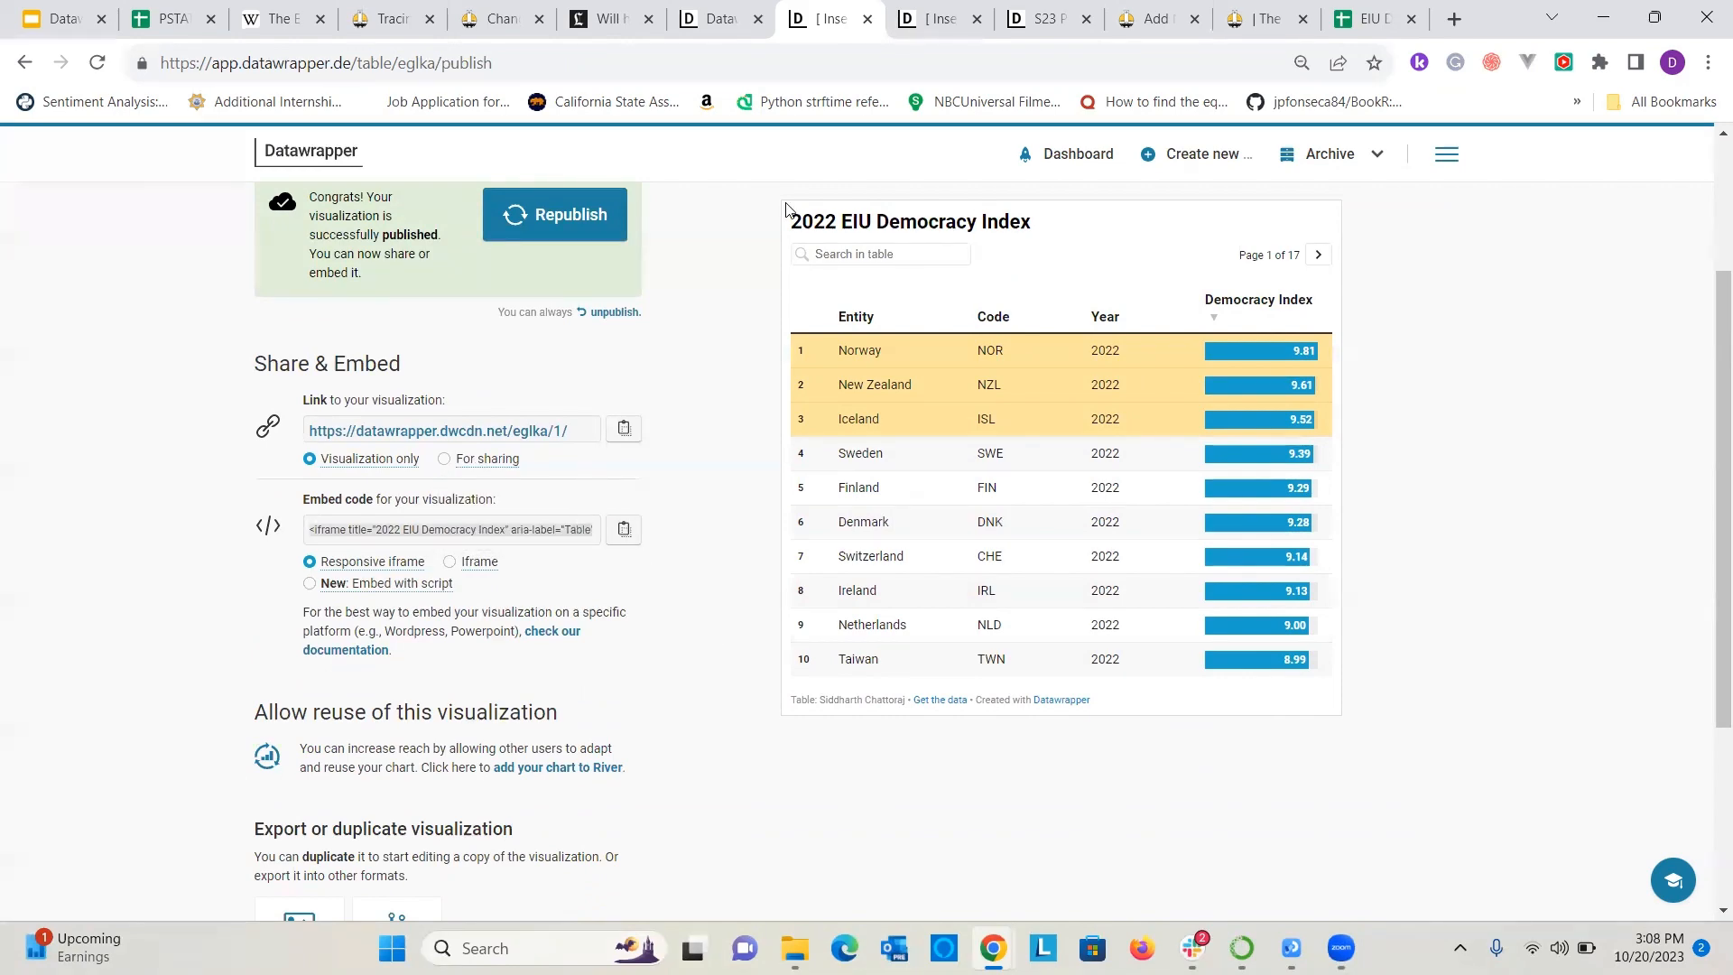
left_click(1250, 18)
left_click(1155, 18)
scroll(899, 605, "up", 10)
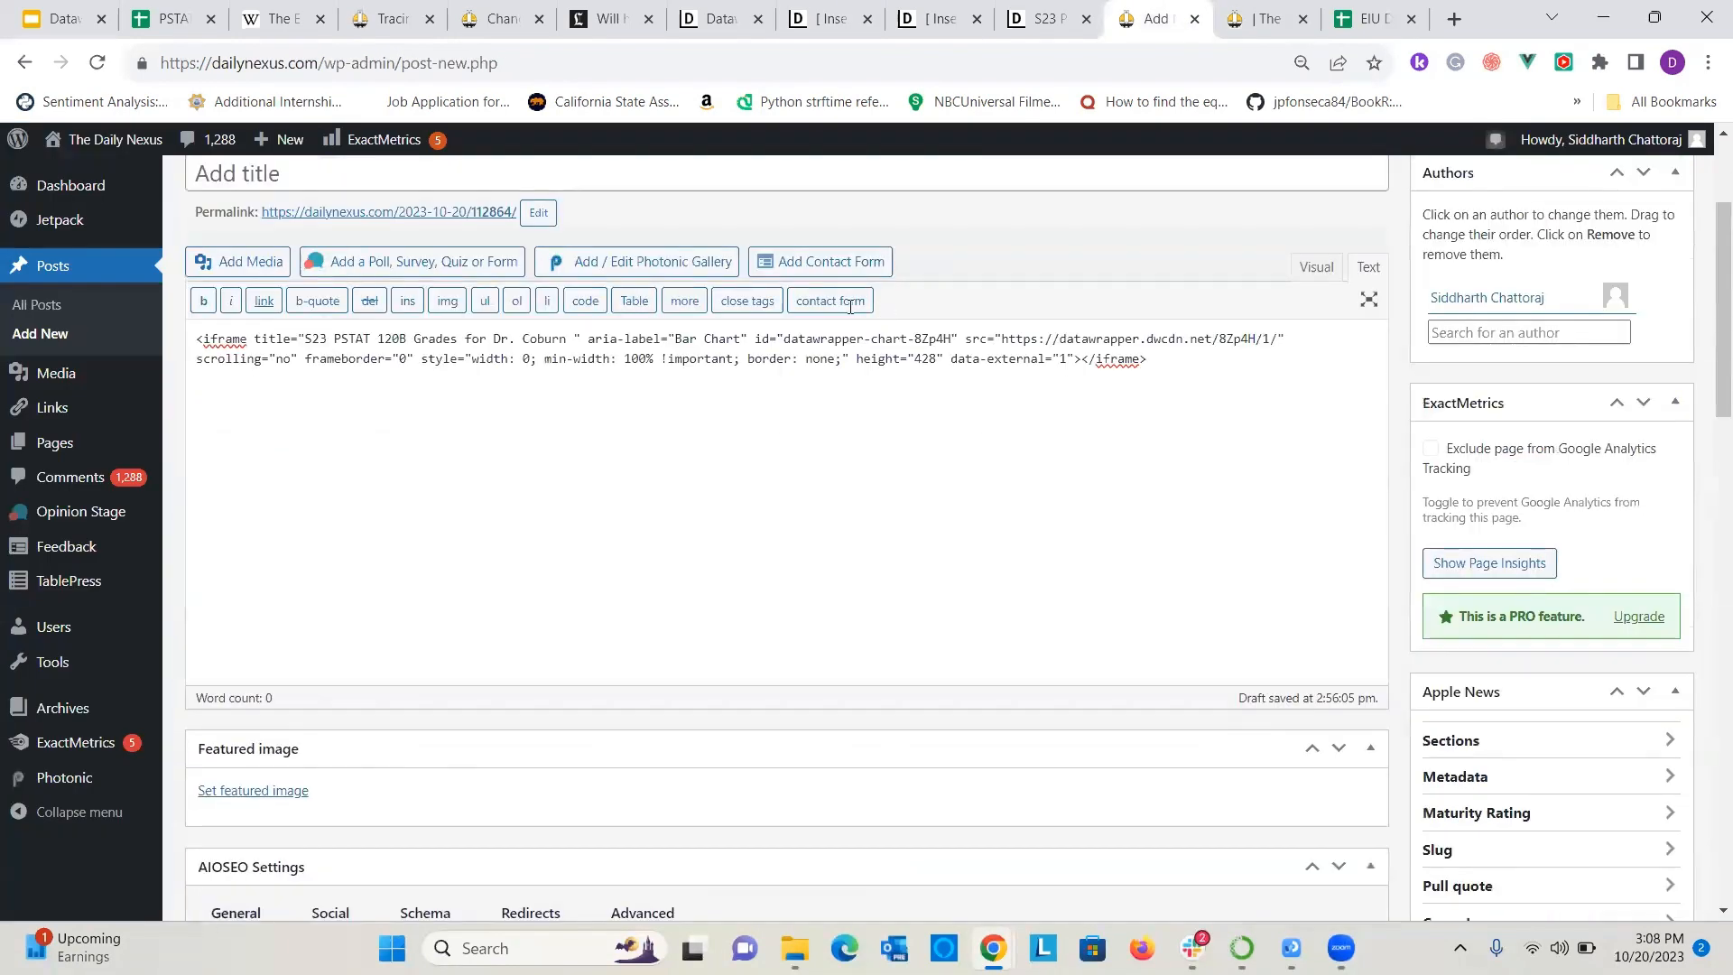
key("ctrl+a")
key("ctrl+v")
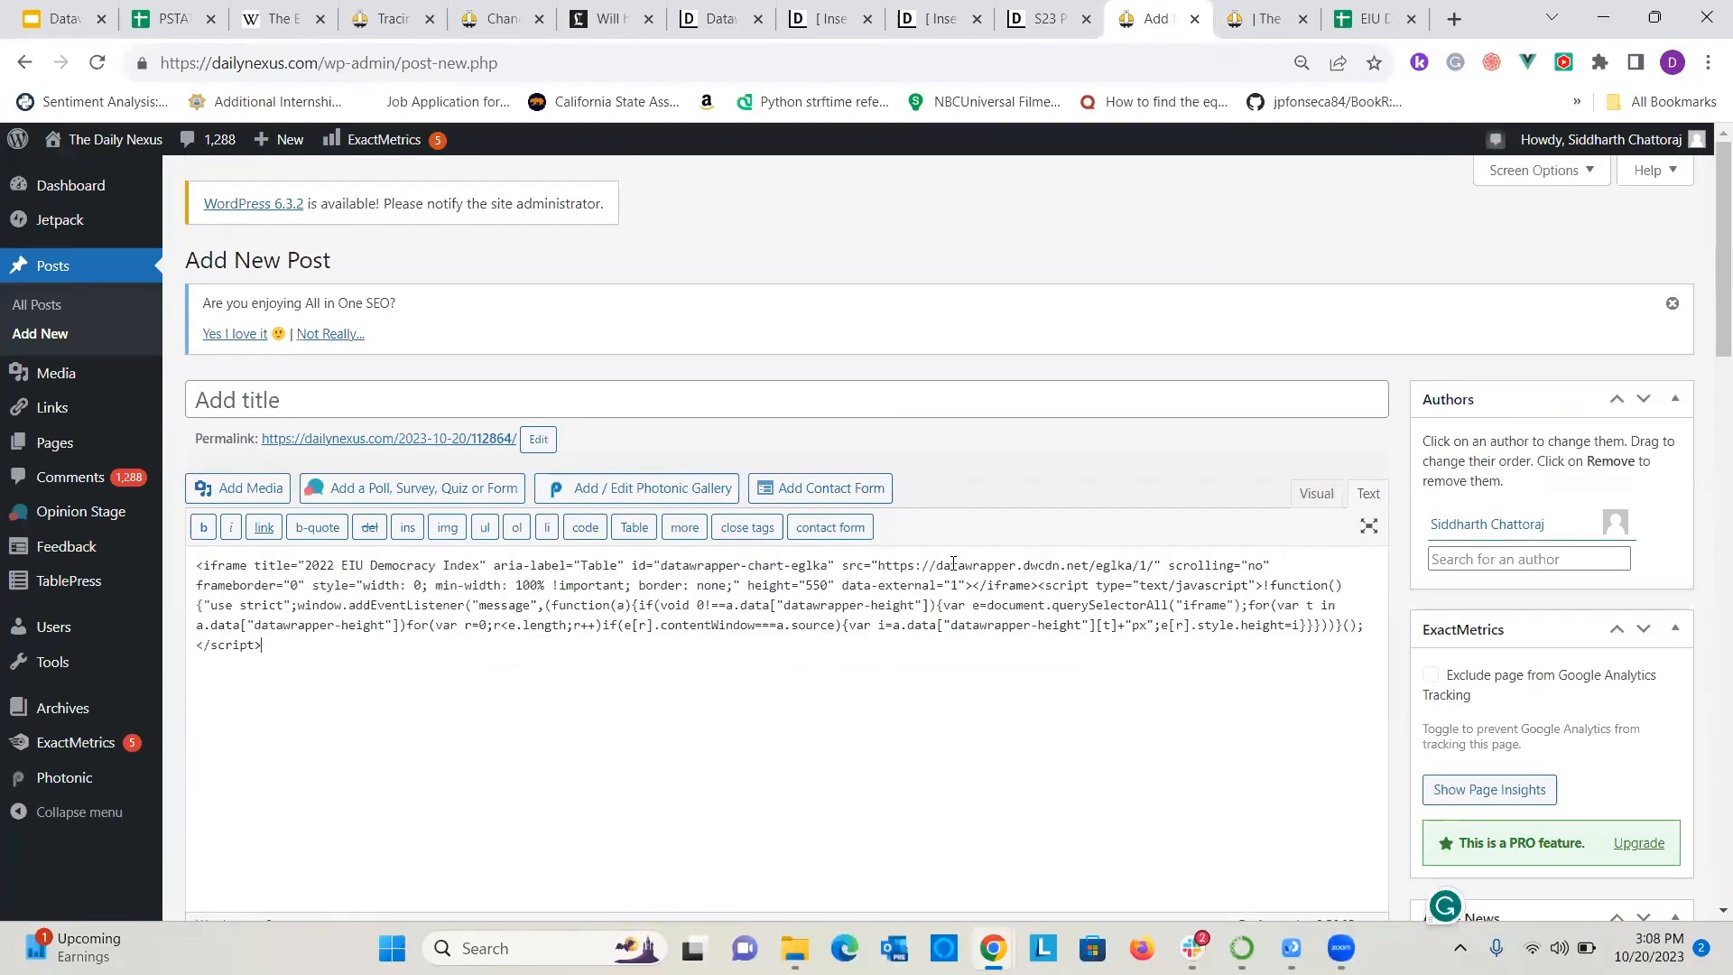
Preview the WordPress post, dismiss the ad and page through the embedded Democracy Index table to page 15.
scroll(1144, 553, "down", 6)
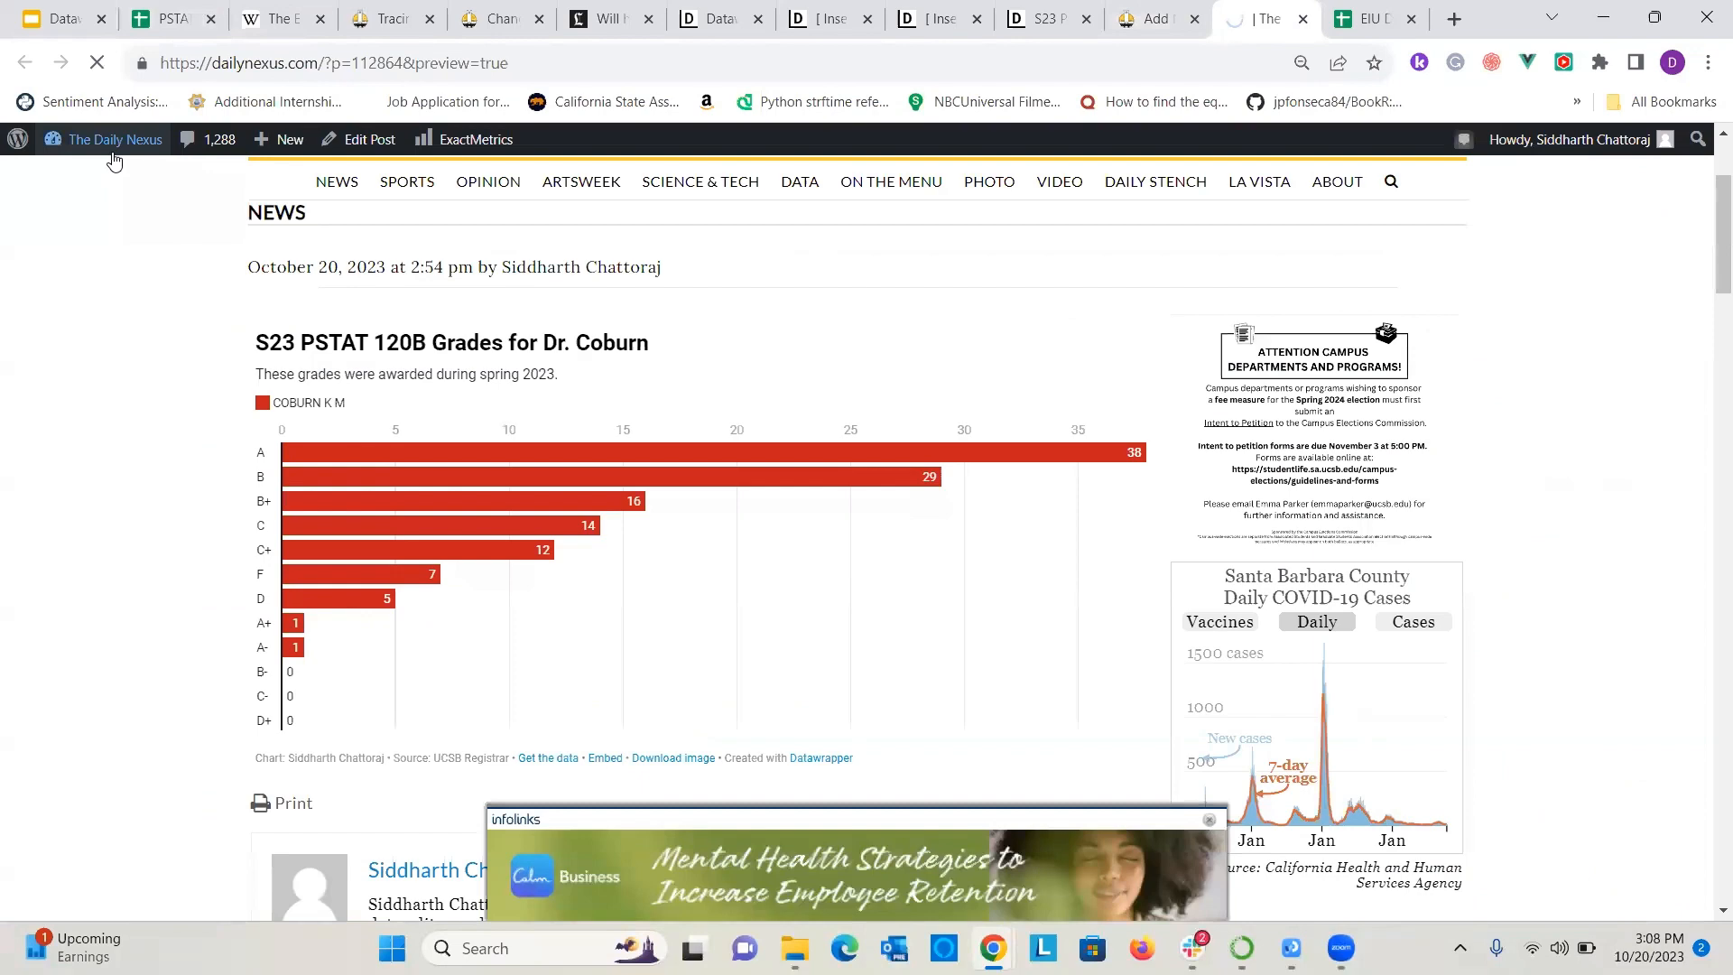
mouse_move(108, 150)
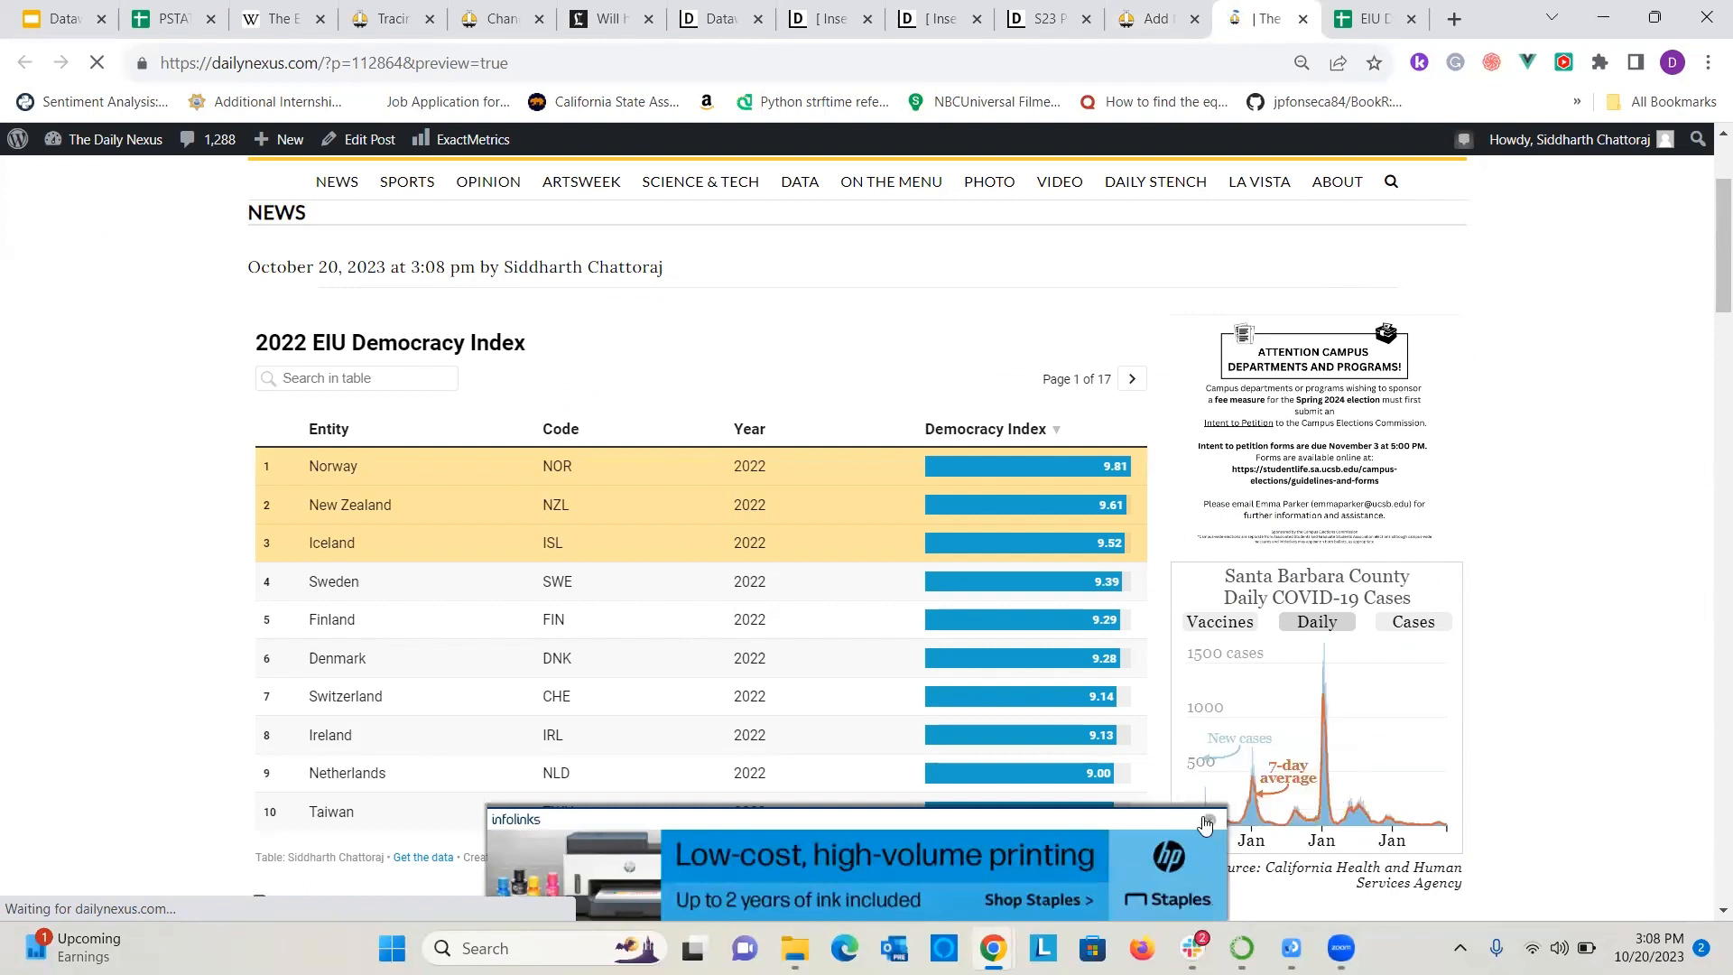
left_click(1208, 819)
left_click(1133, 379)
left_click(1134, 379)
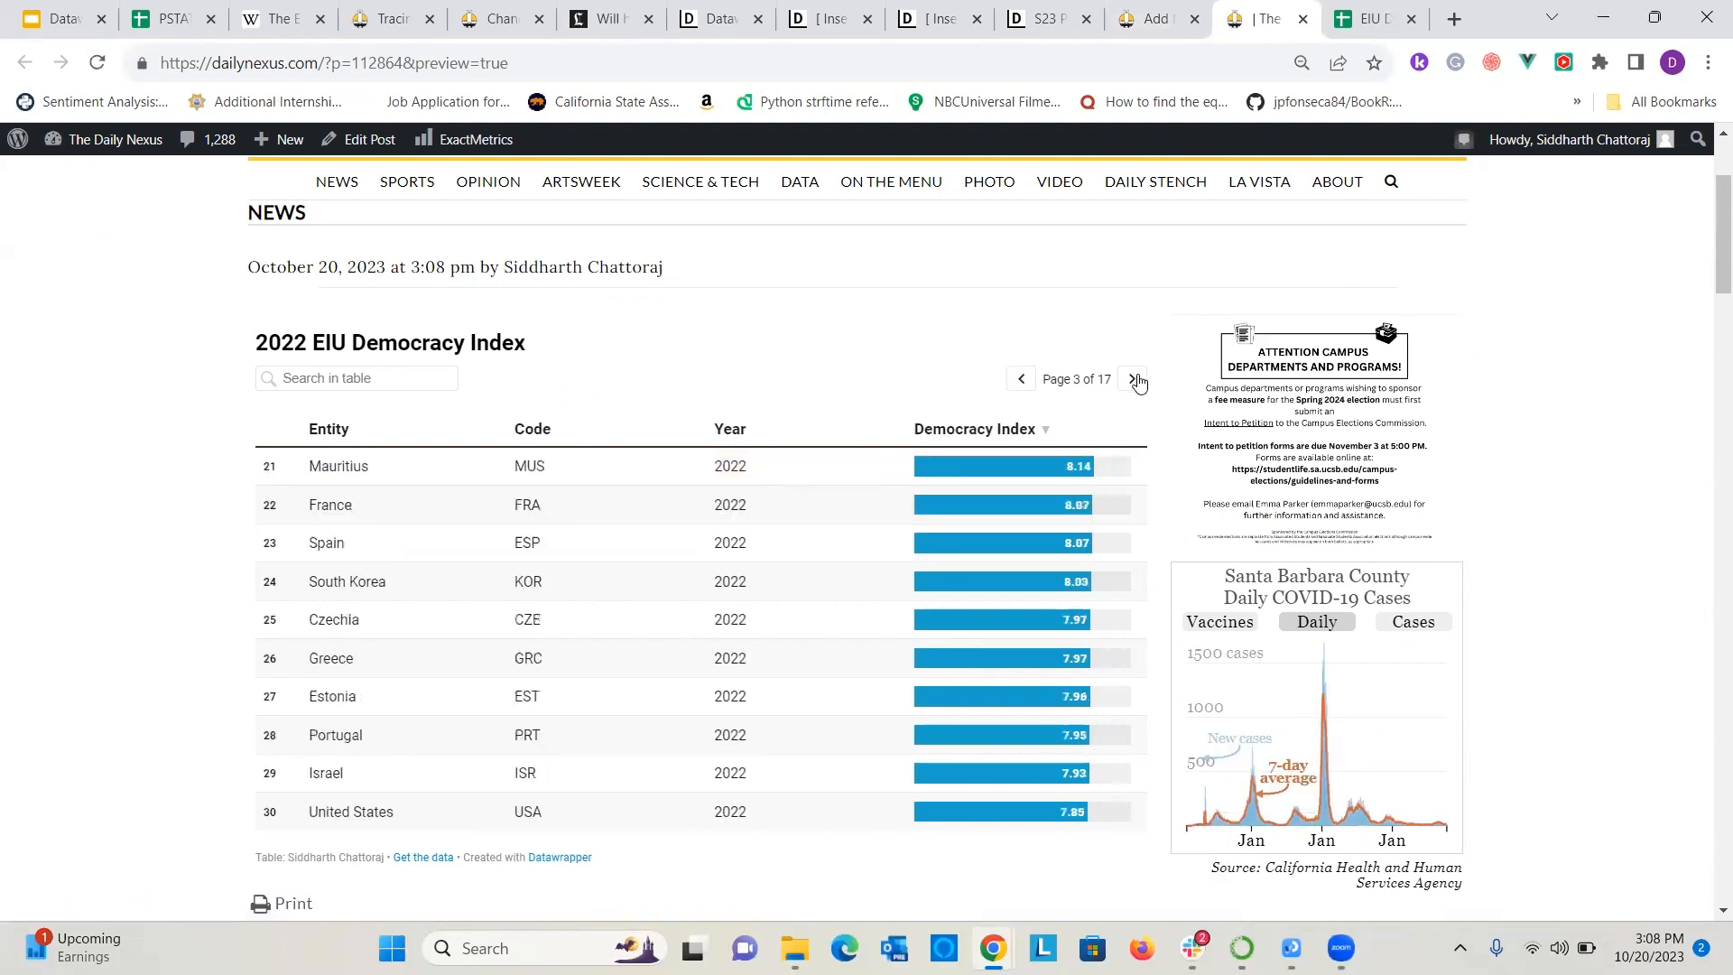
left_click(1133, 379)
left_click(1133, 379)
triple_click(1133, 379)
double_click(1134, 379)
double_click(1134, 379)
double_click(1134, 379)
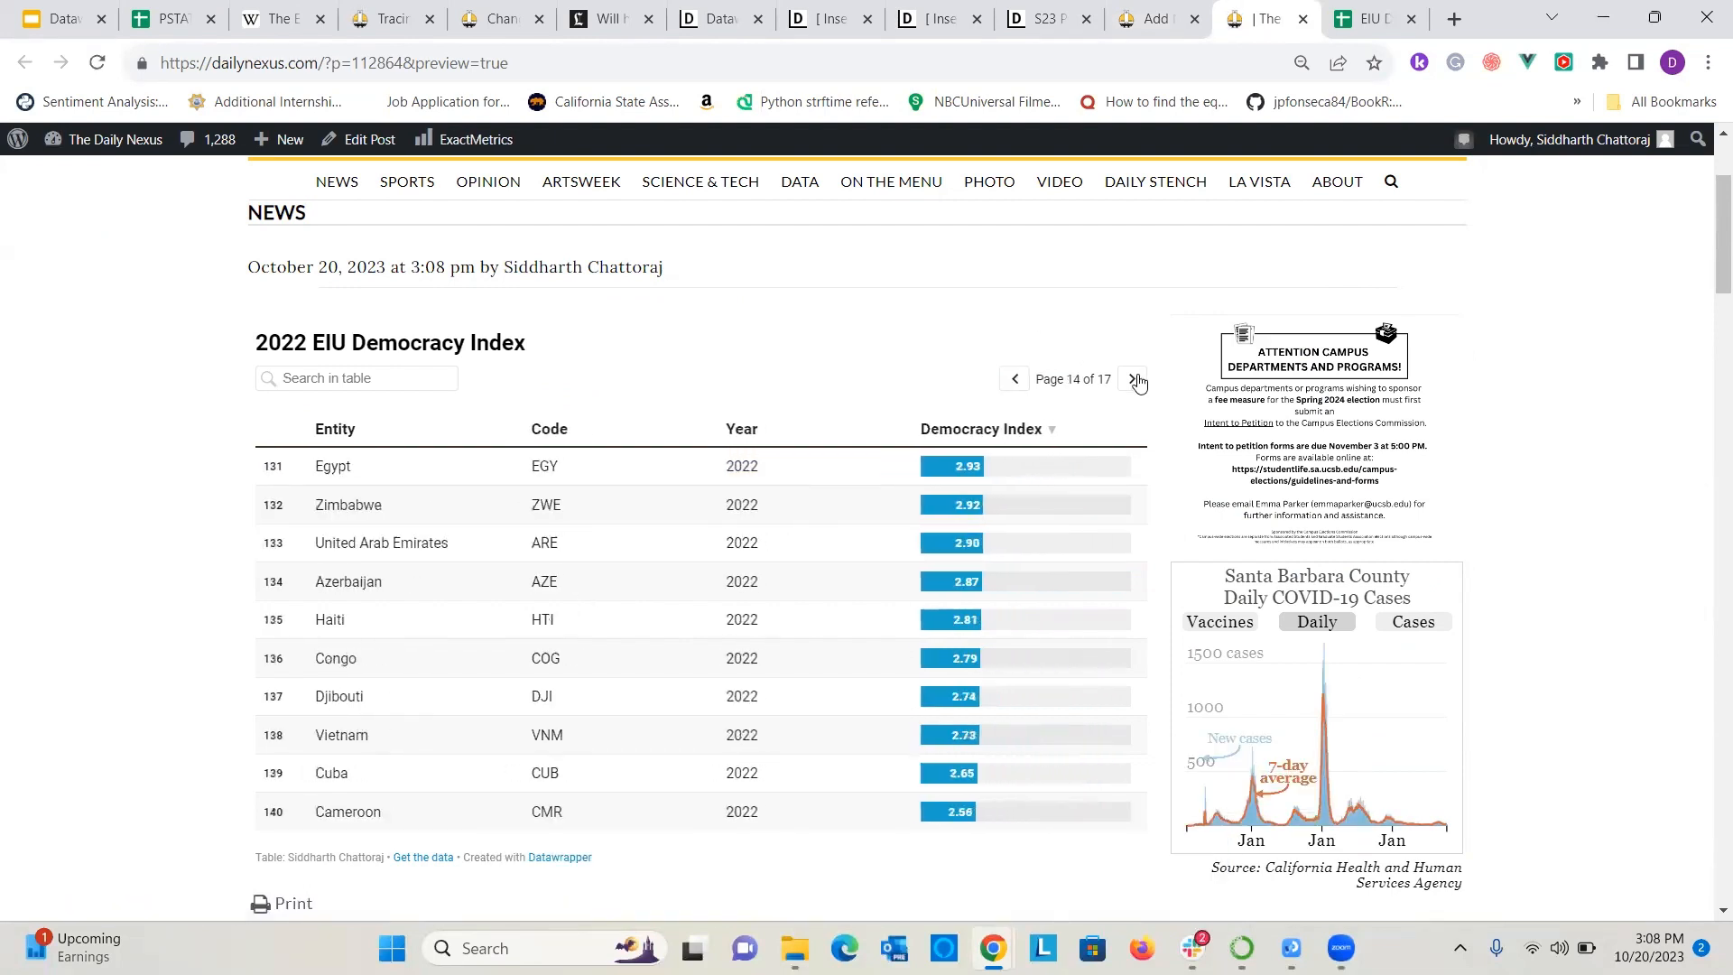
left_click(1134, 380)
Search the embedded table for India and clear the search.
left_click(325, 372)
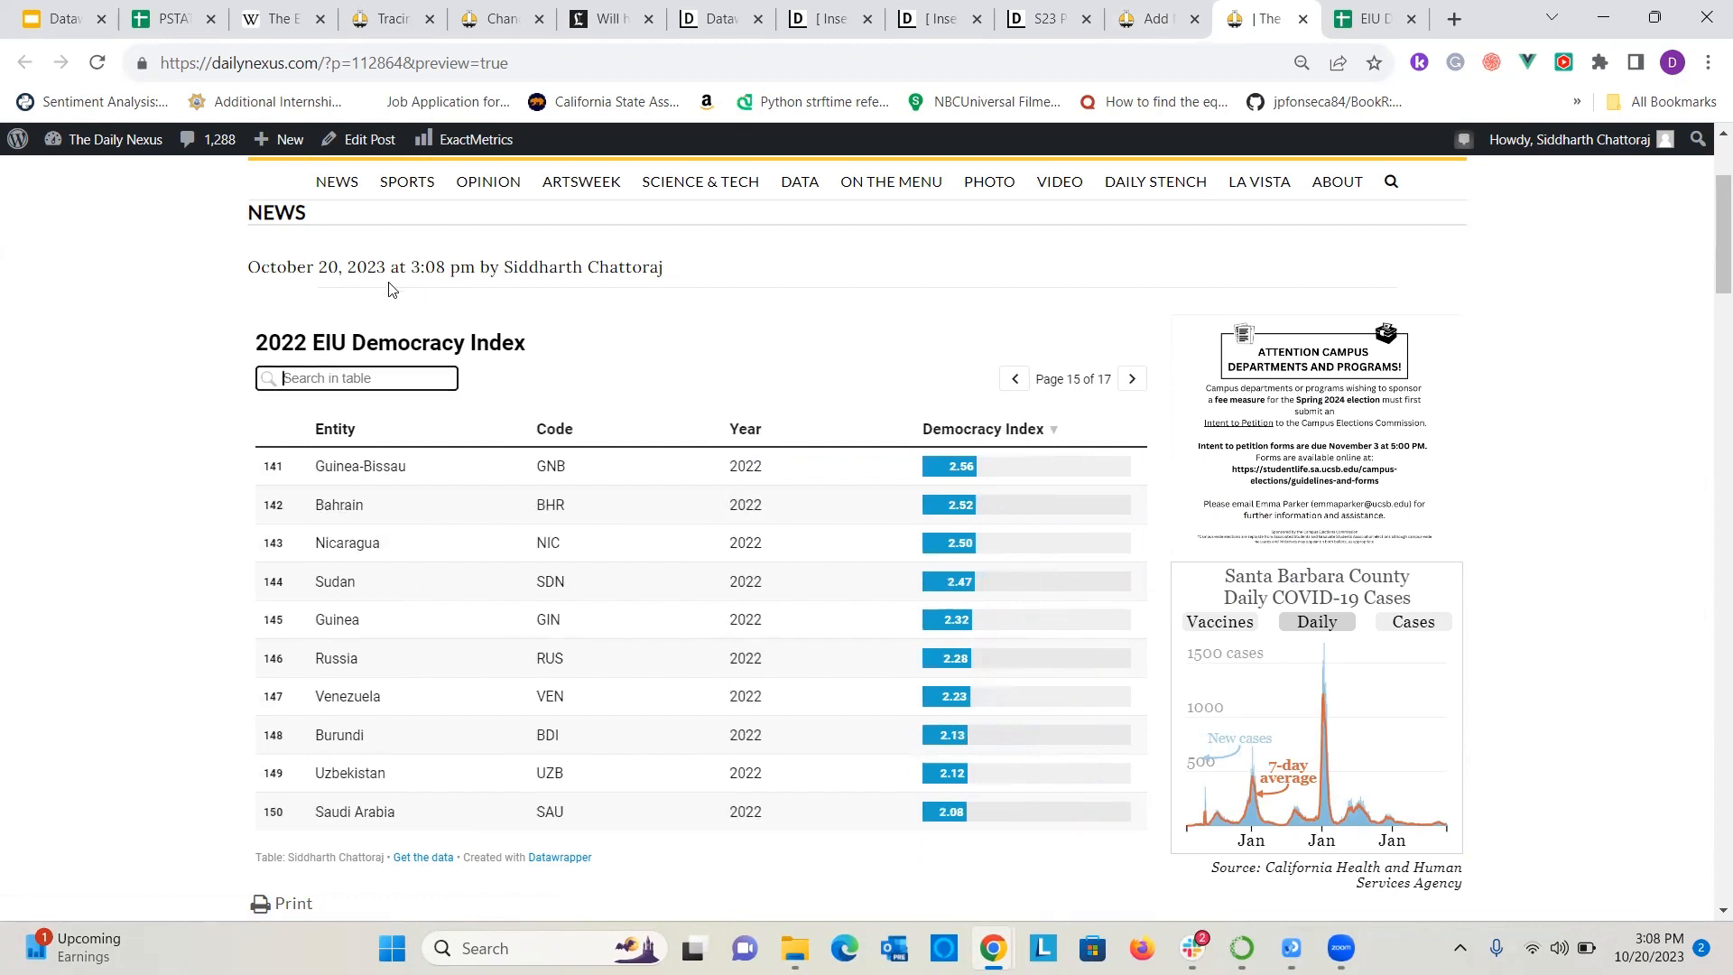
type("India")
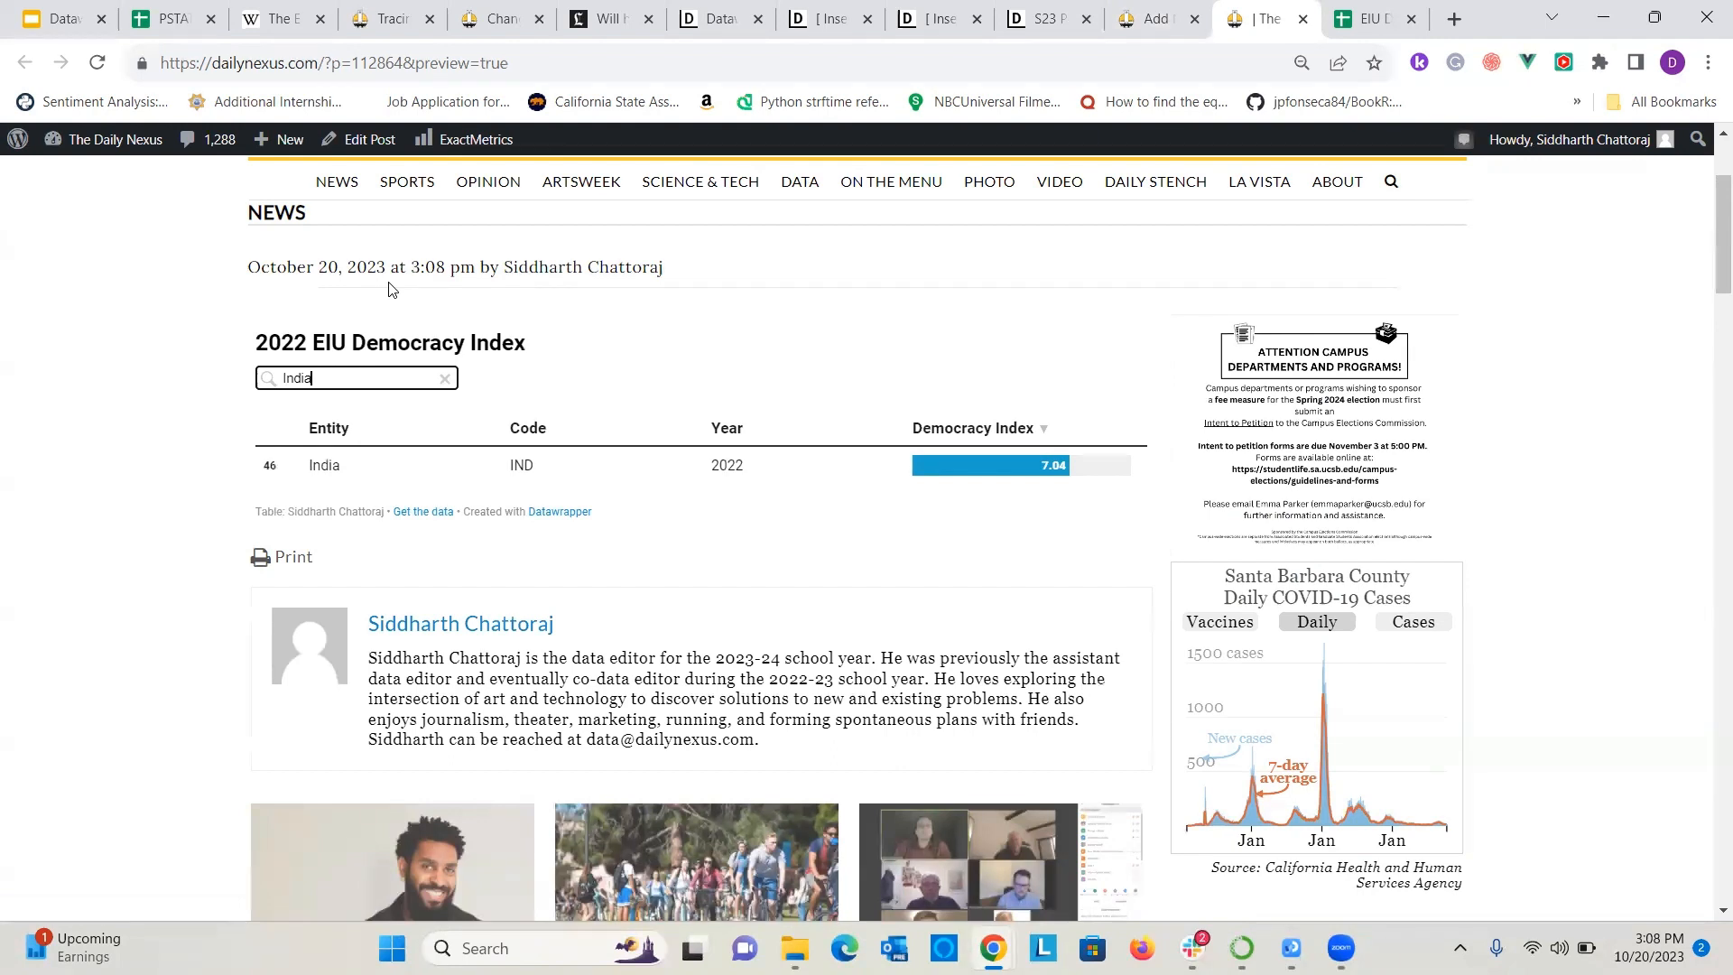
key("BackSpace")
key("BackSpace")
key("BackSpace")
key("BackSpace")
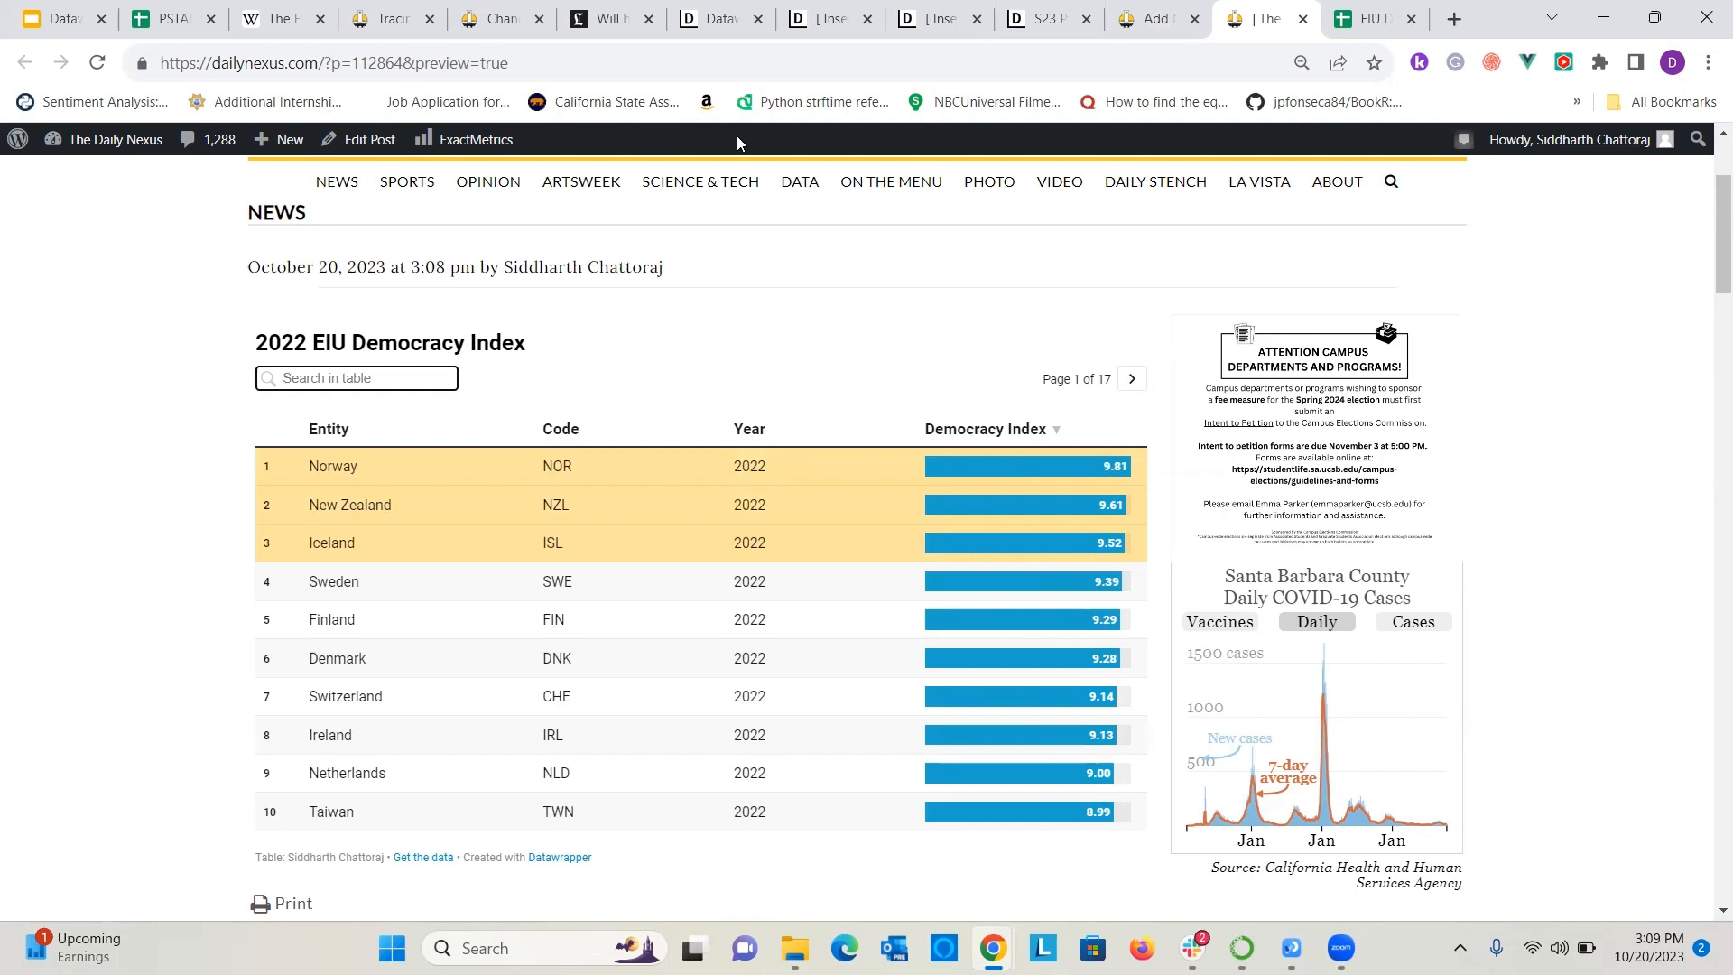
Switch back to Datawrapper and create a new choropleth map.
left_click(732, 18)
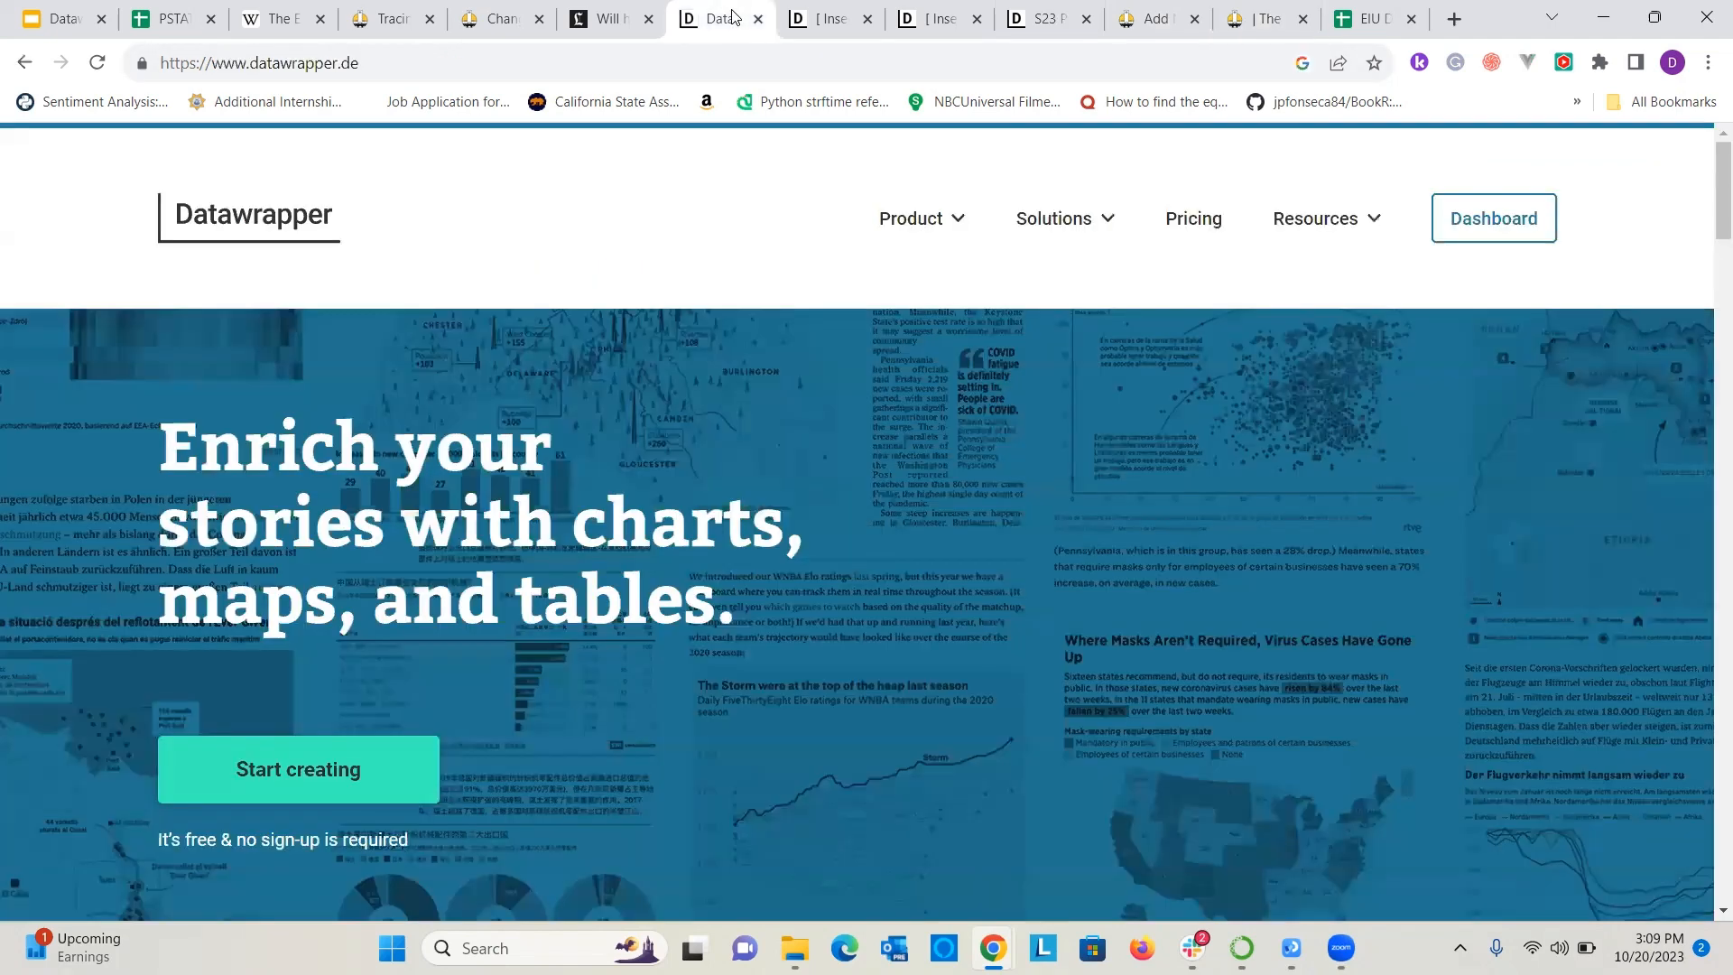
left_click(1306, 233)
left_click(411, 765)
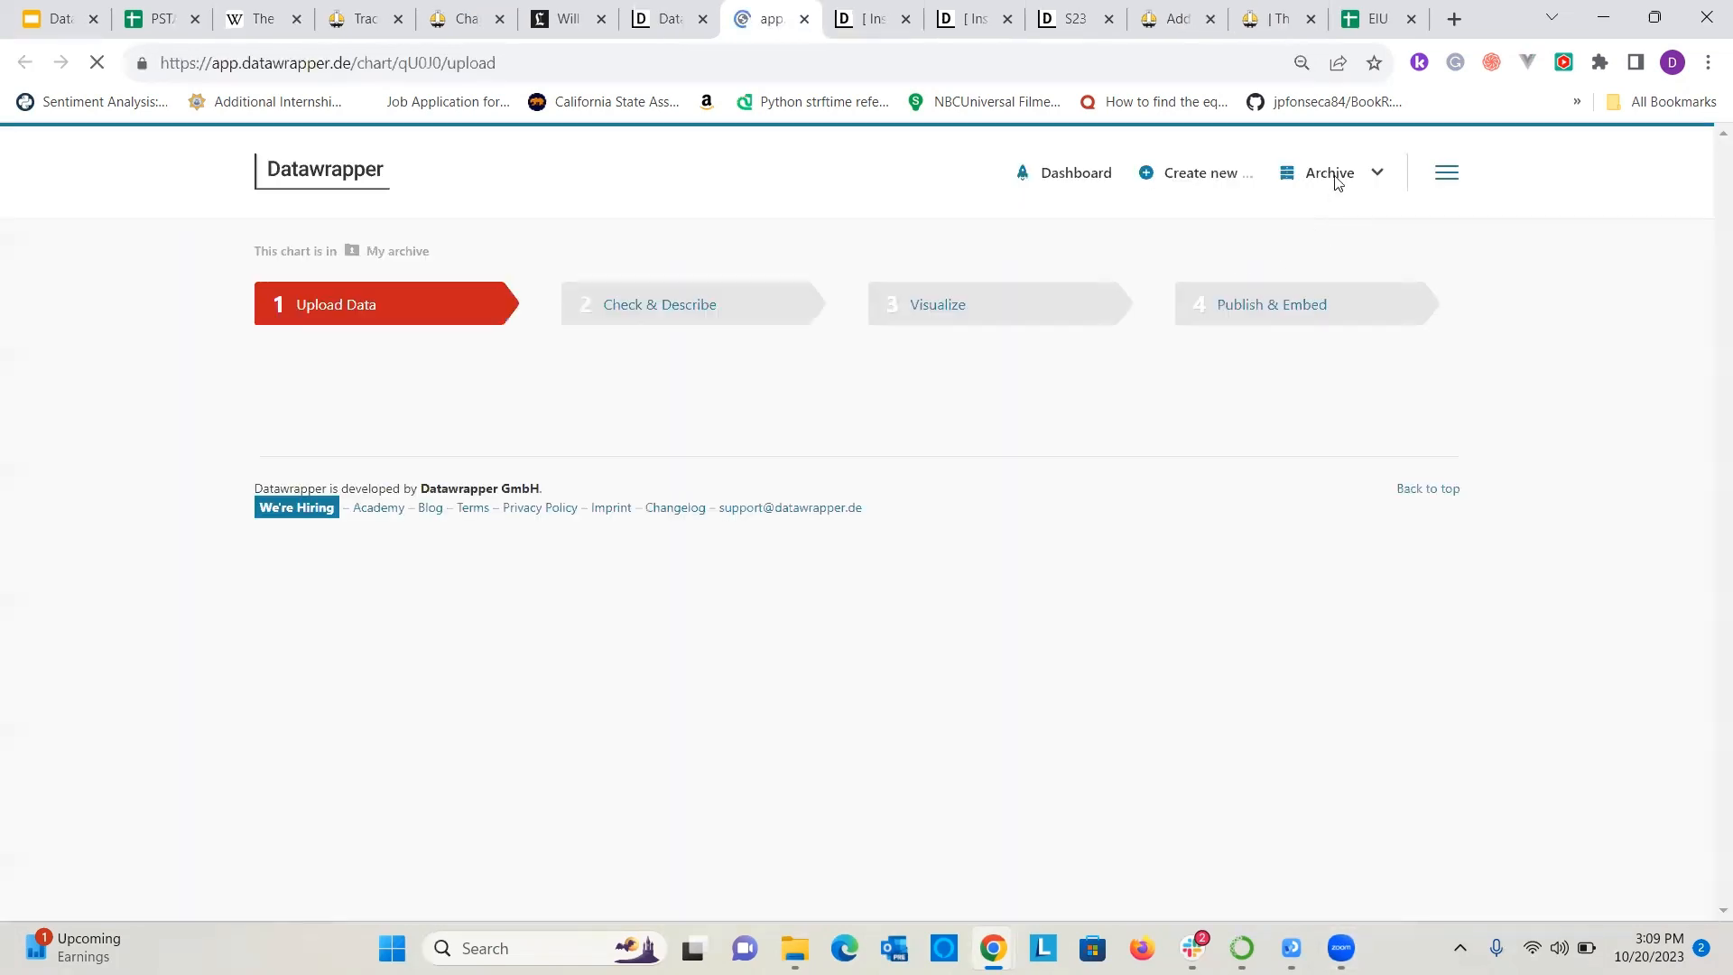
mouse_move(1200, 173)
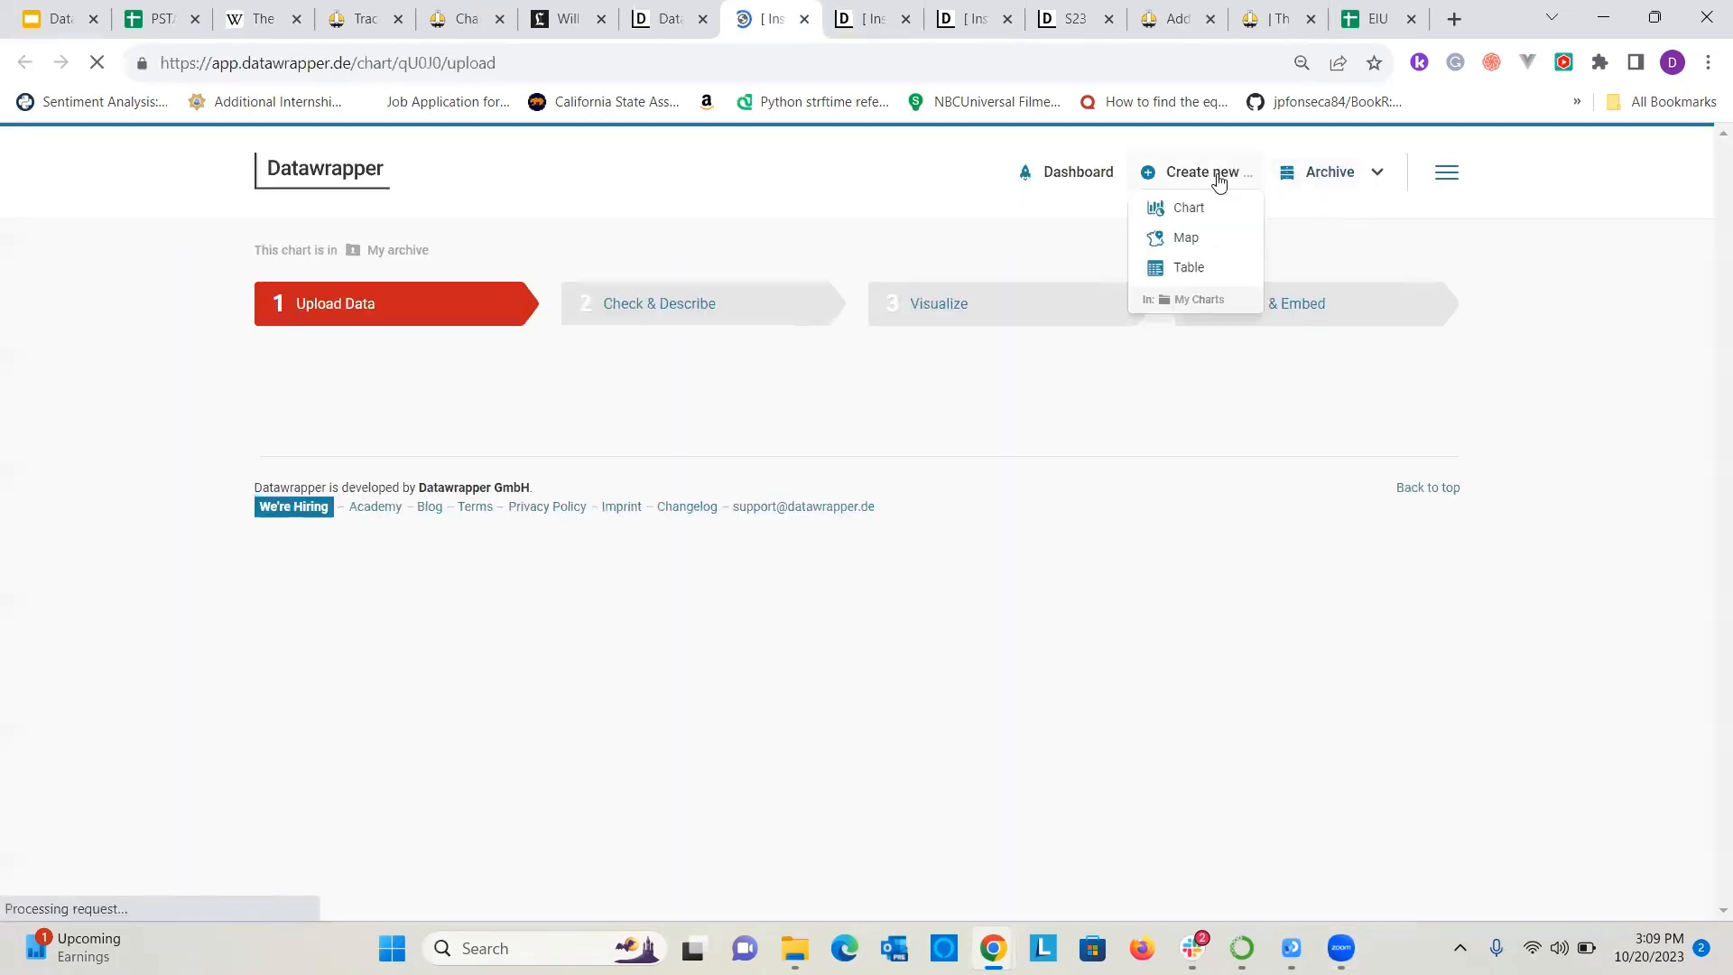
left_click(1158, 245)
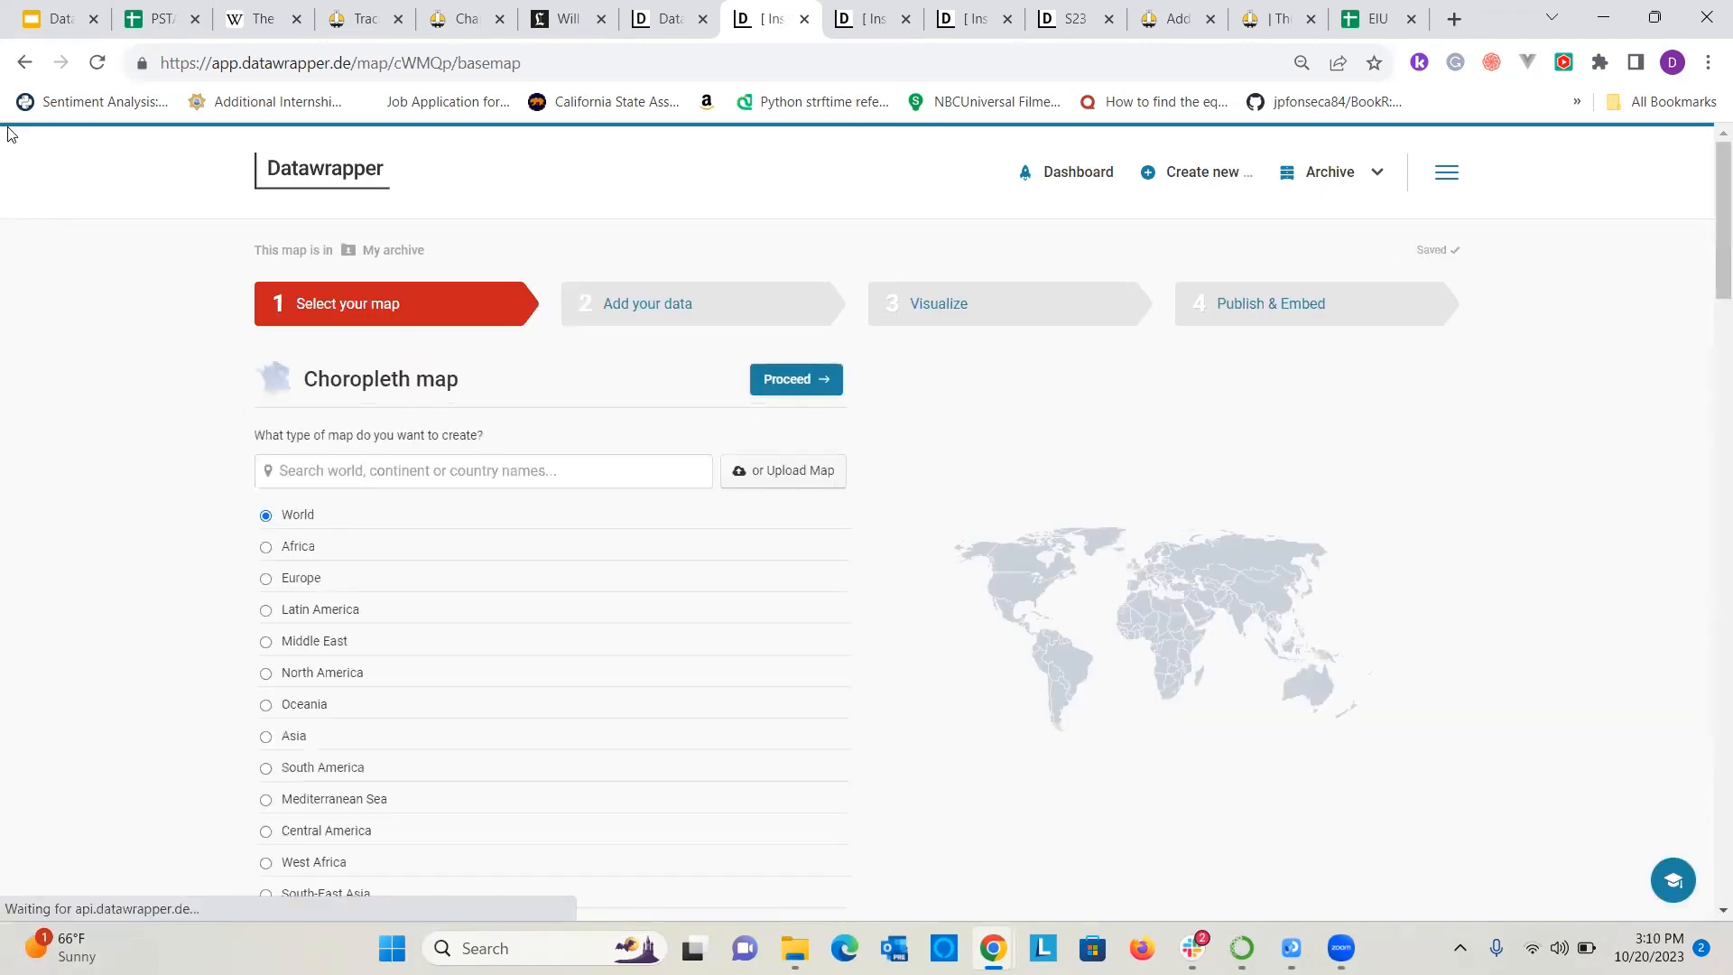
Browse the available base maps, search them for USA counties and clear the search.
scroll(472, 599, "down", 3)
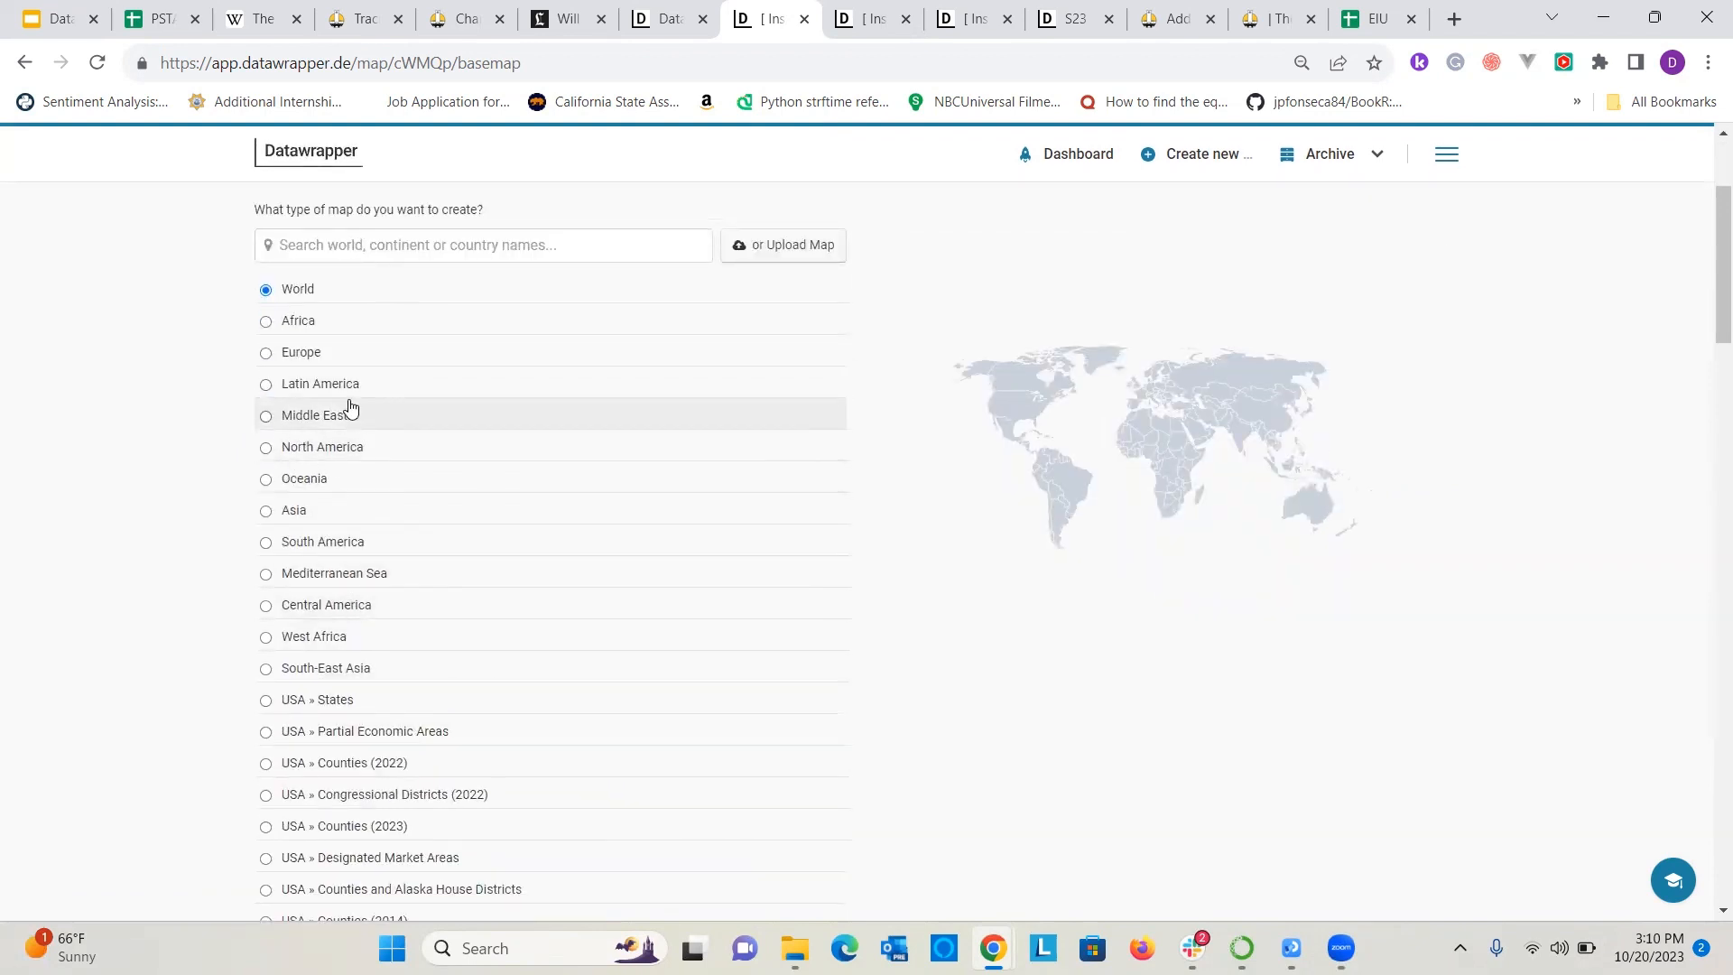
scroll(56, 512, "up", 3)
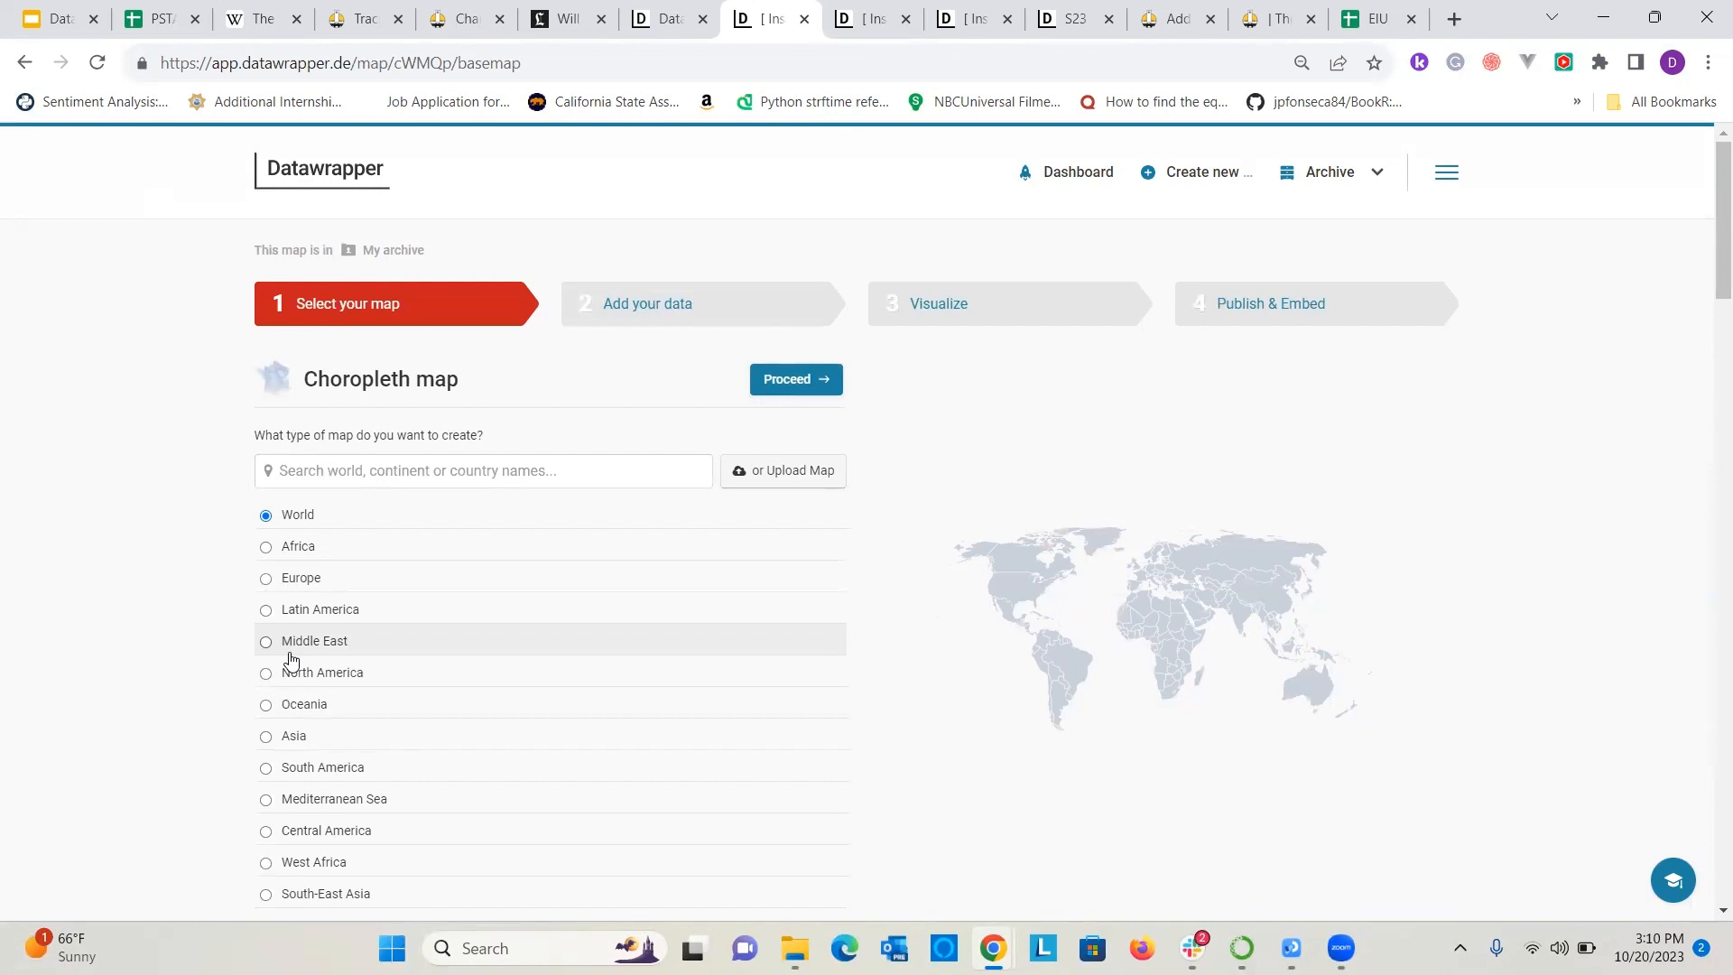
left_click(339, 473)
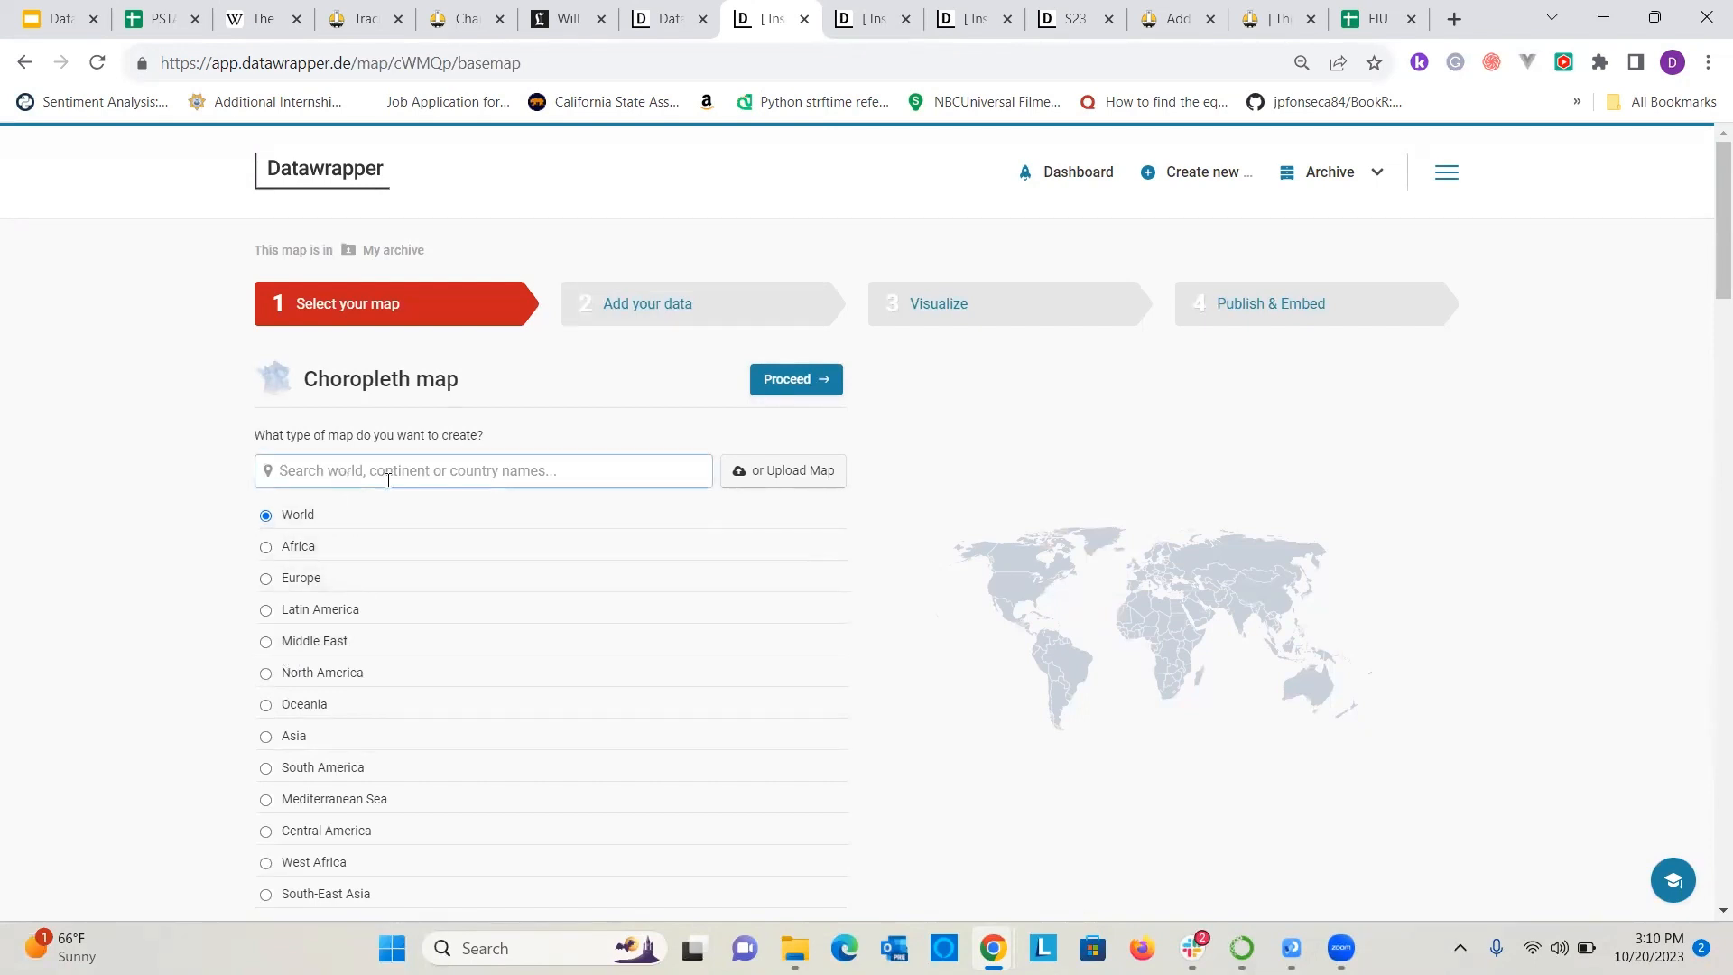
type("usa counti")
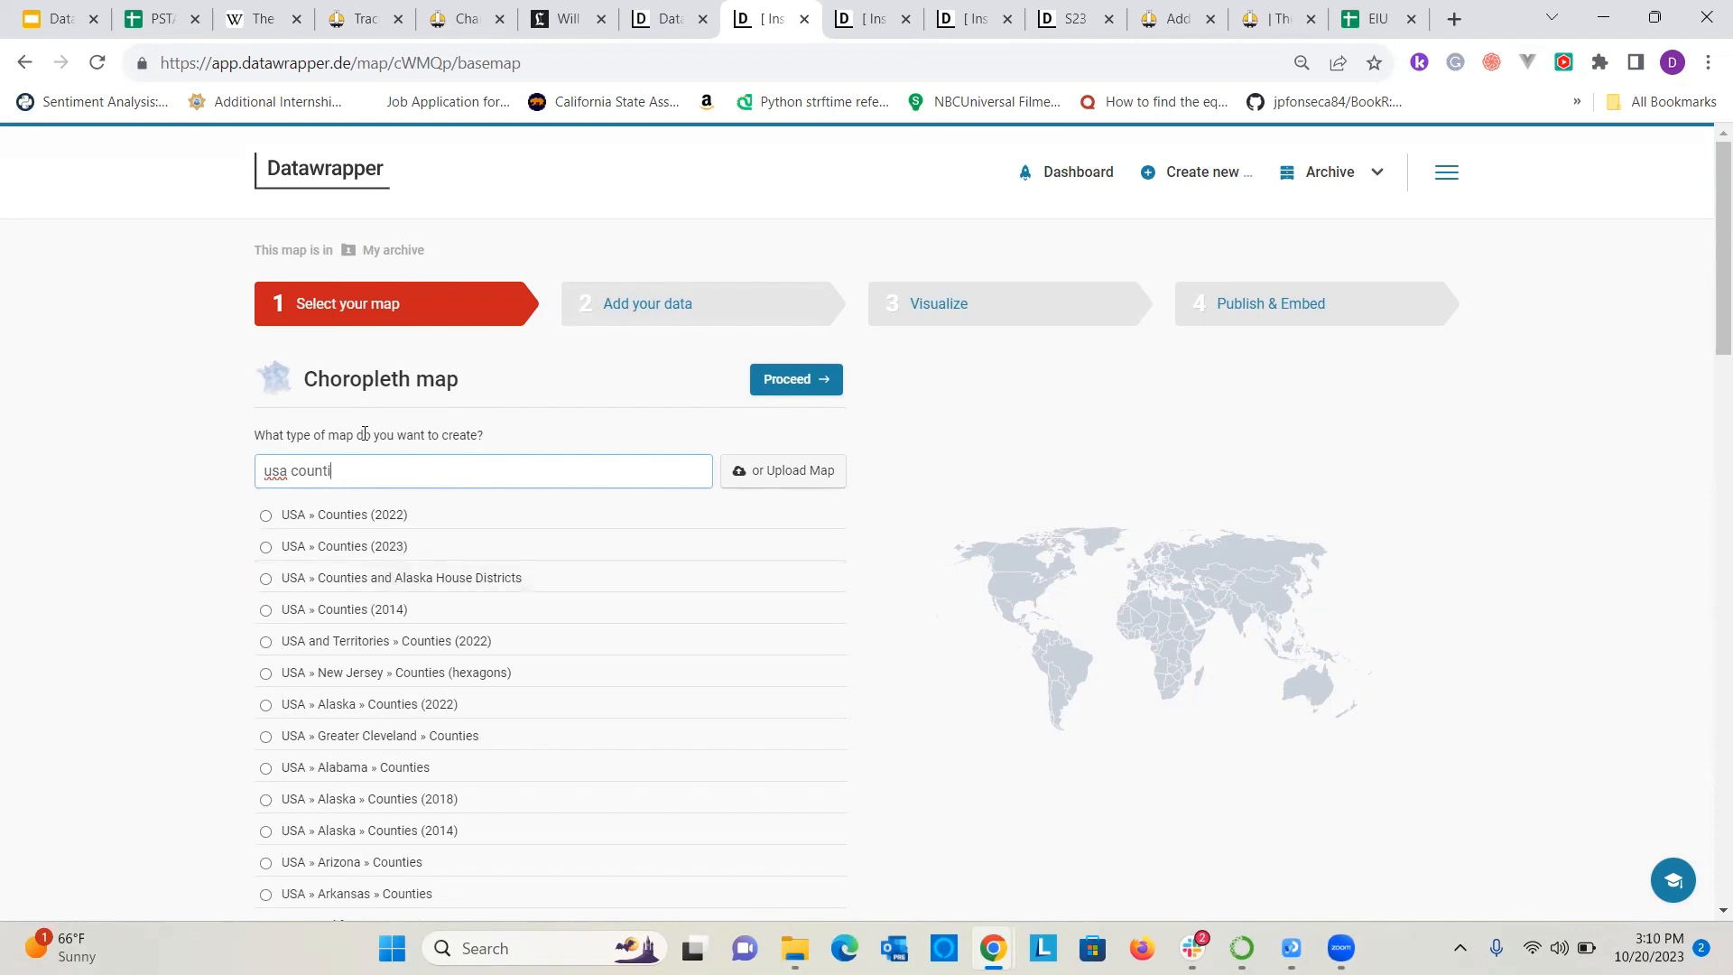
key("BackSpace")
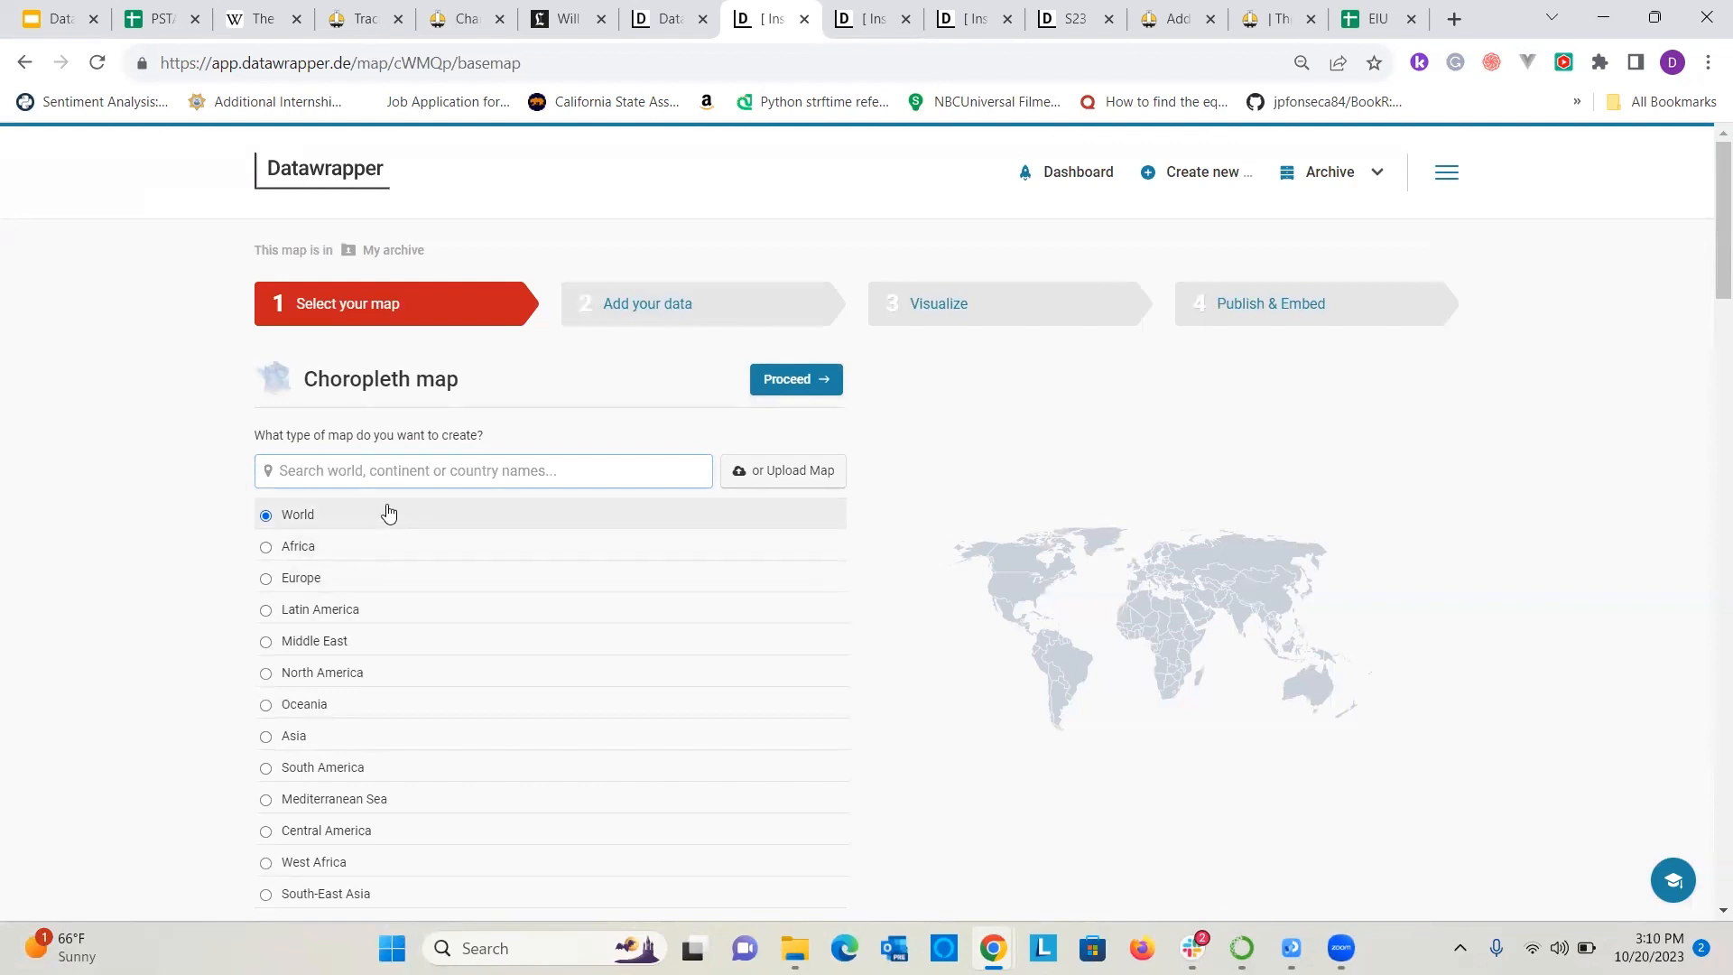
Accept the World base map and review the options for adding its data.
left_click(796, 381)
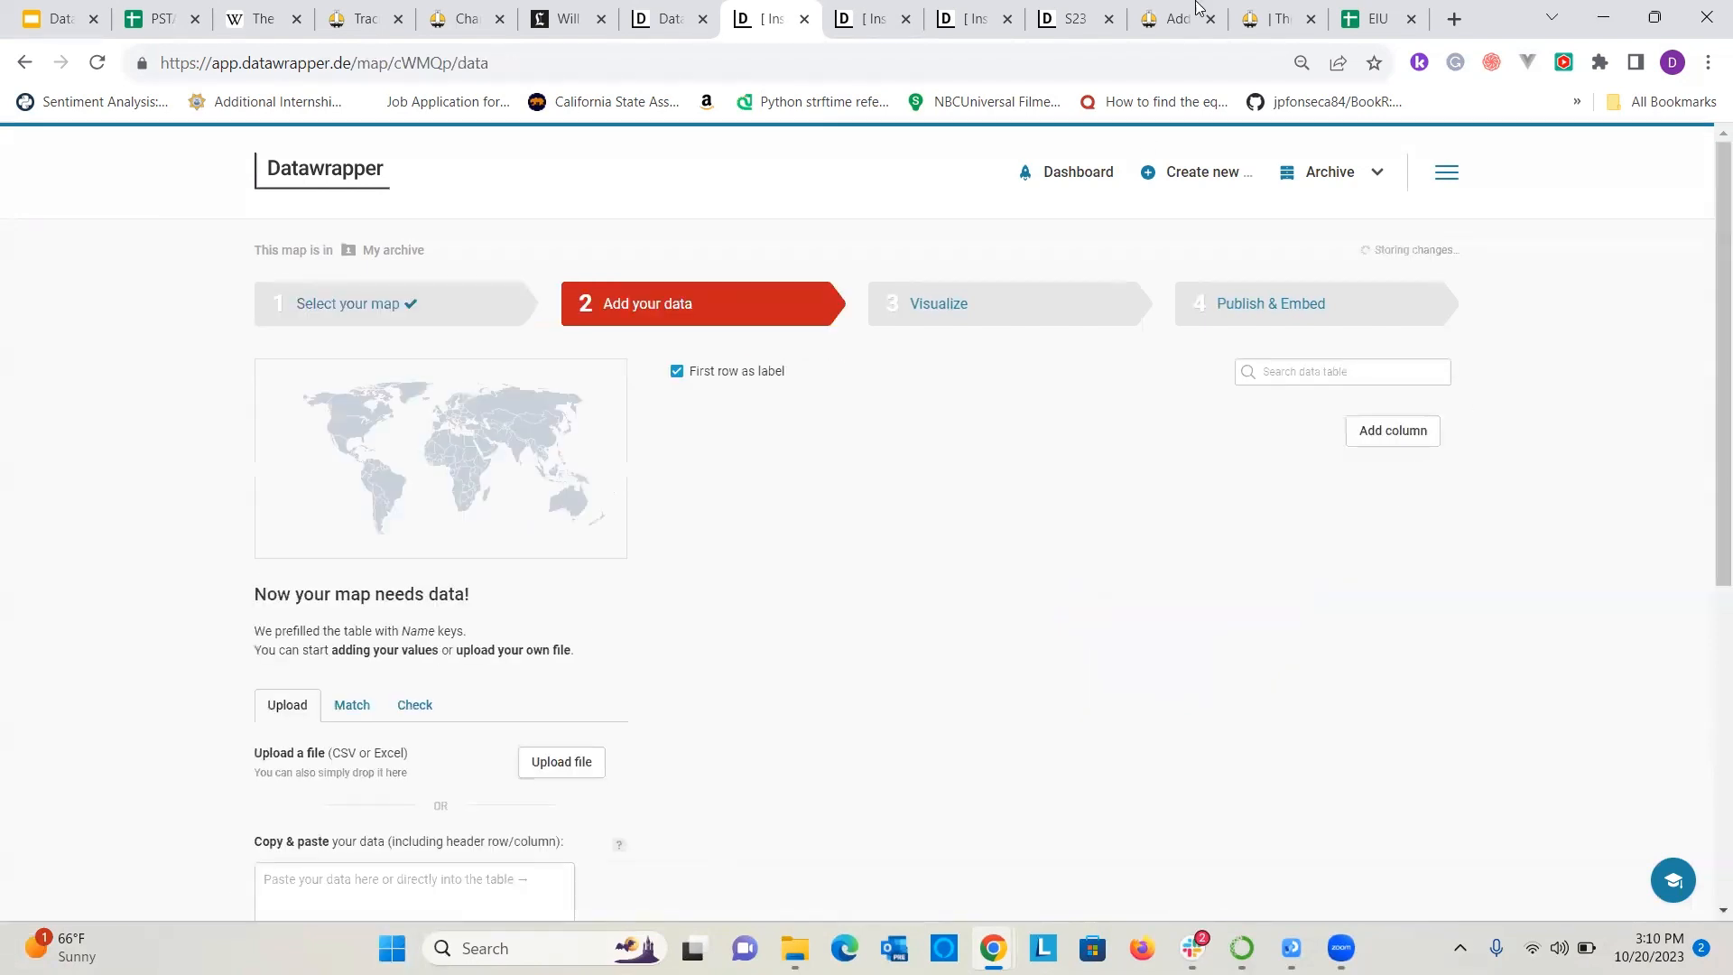
scroll(556, 690, "down", 3)
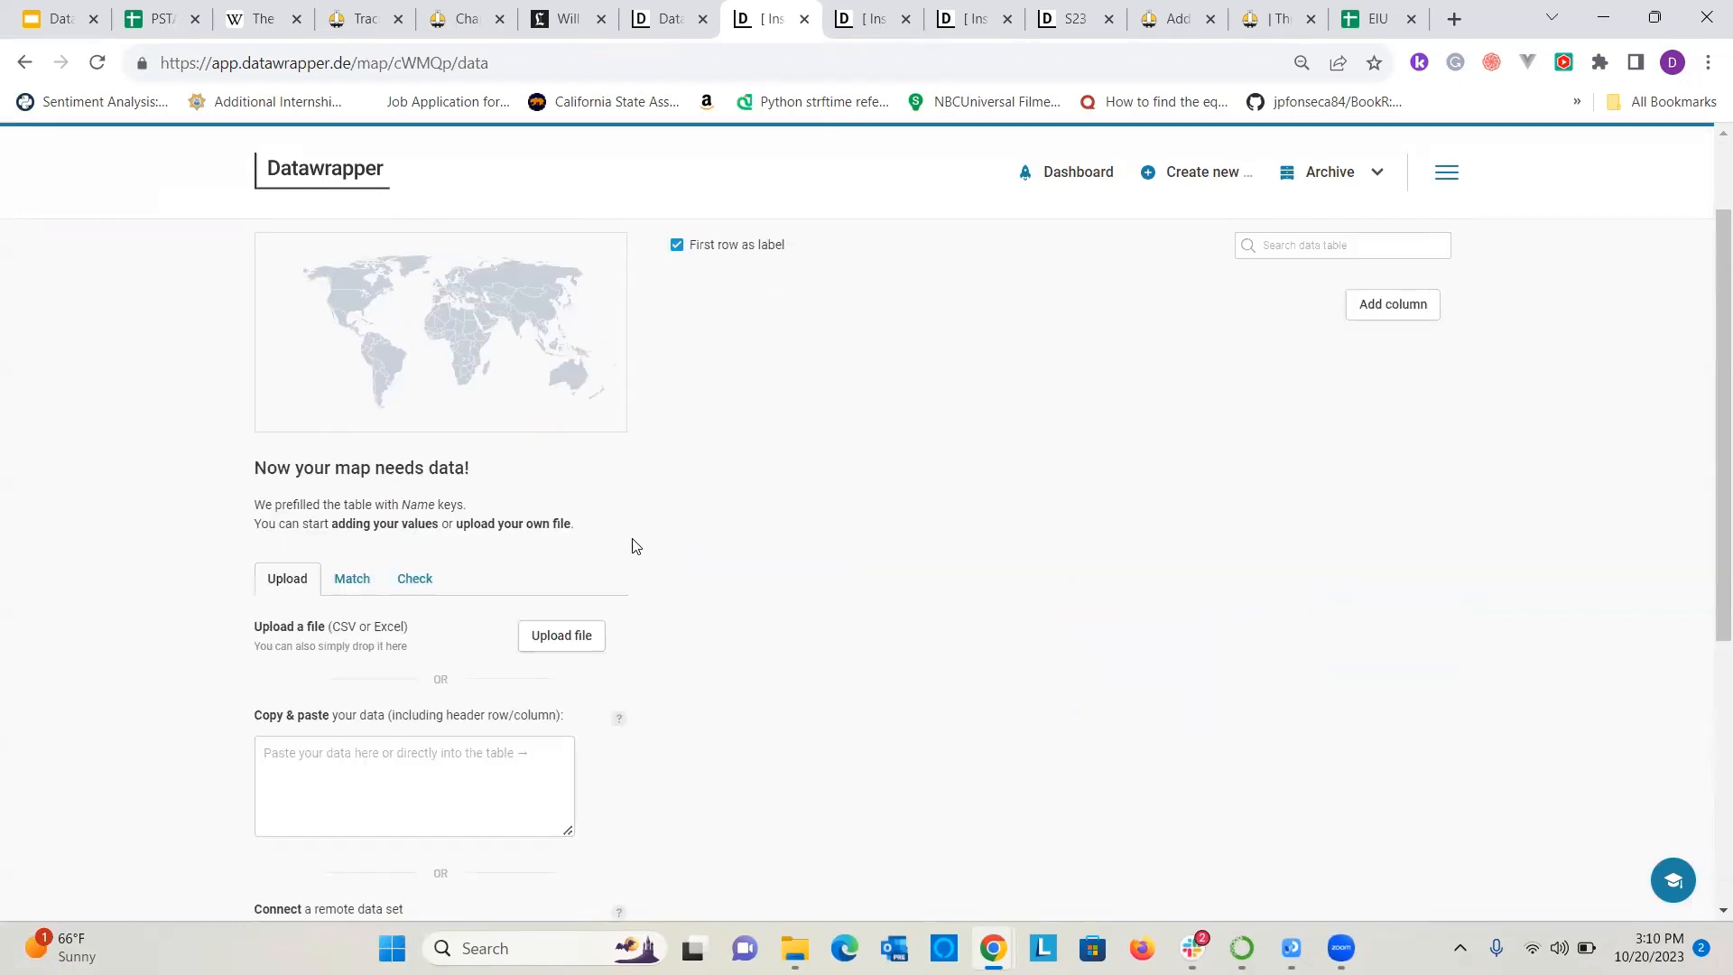
scroll(457, 573, "down", 4)
scroll(476, 552, "up", 3)
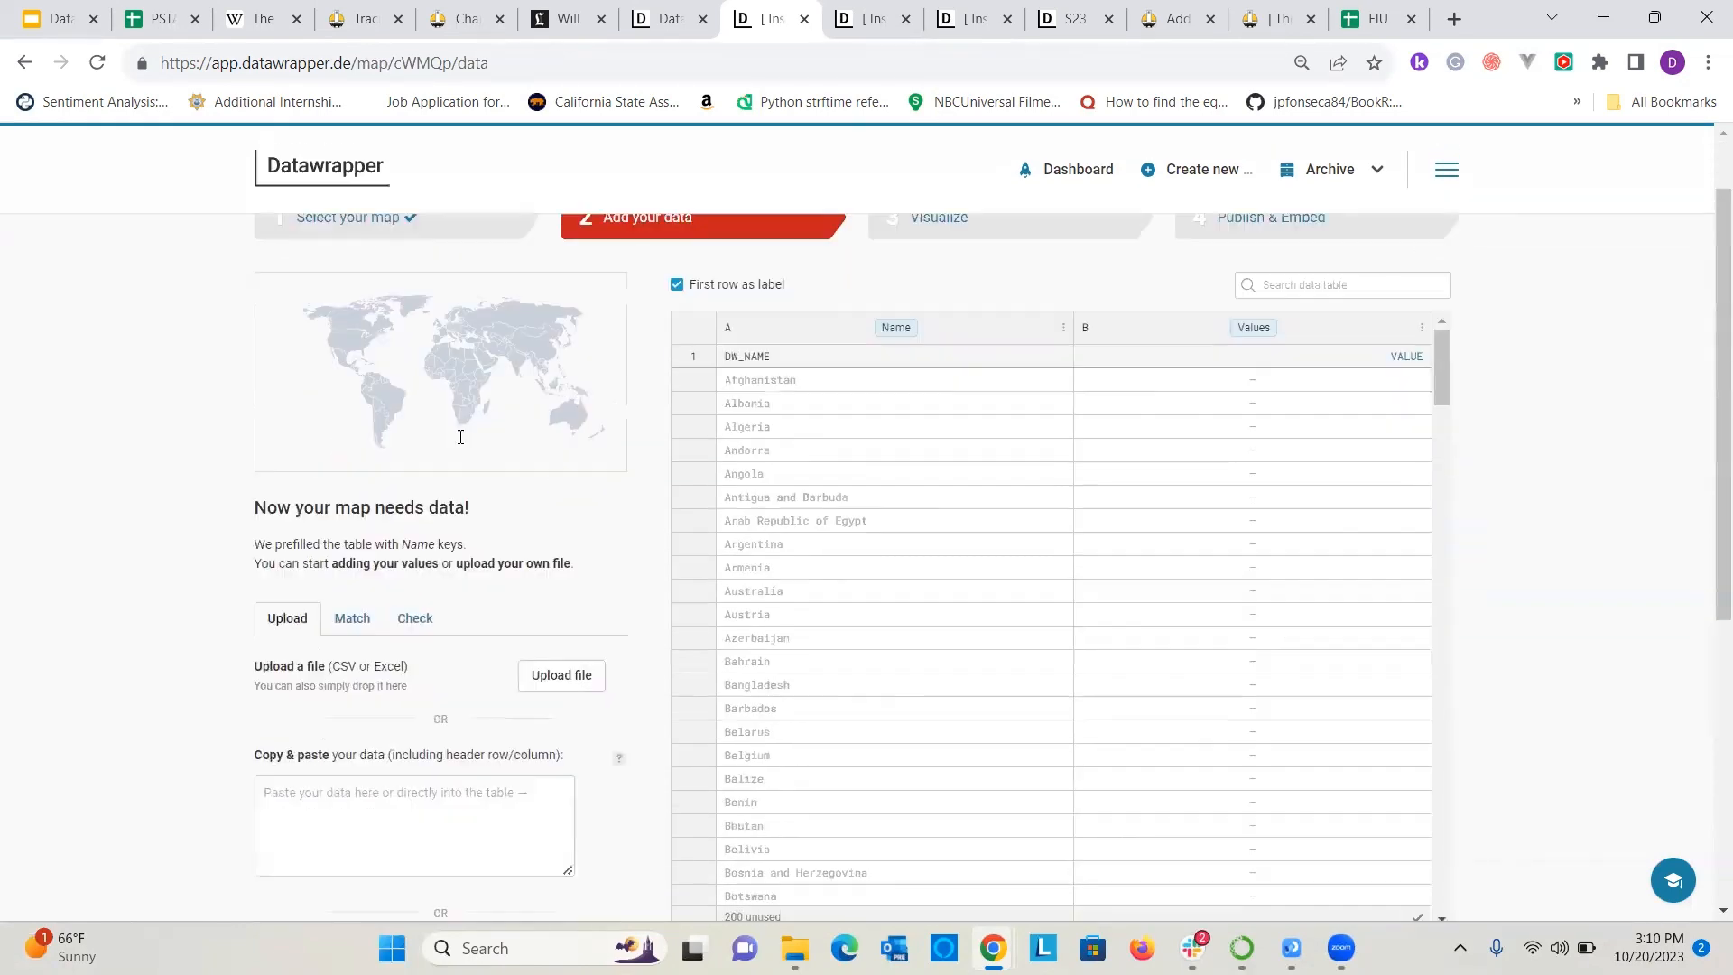
scroll(529, 523, "down", 6)
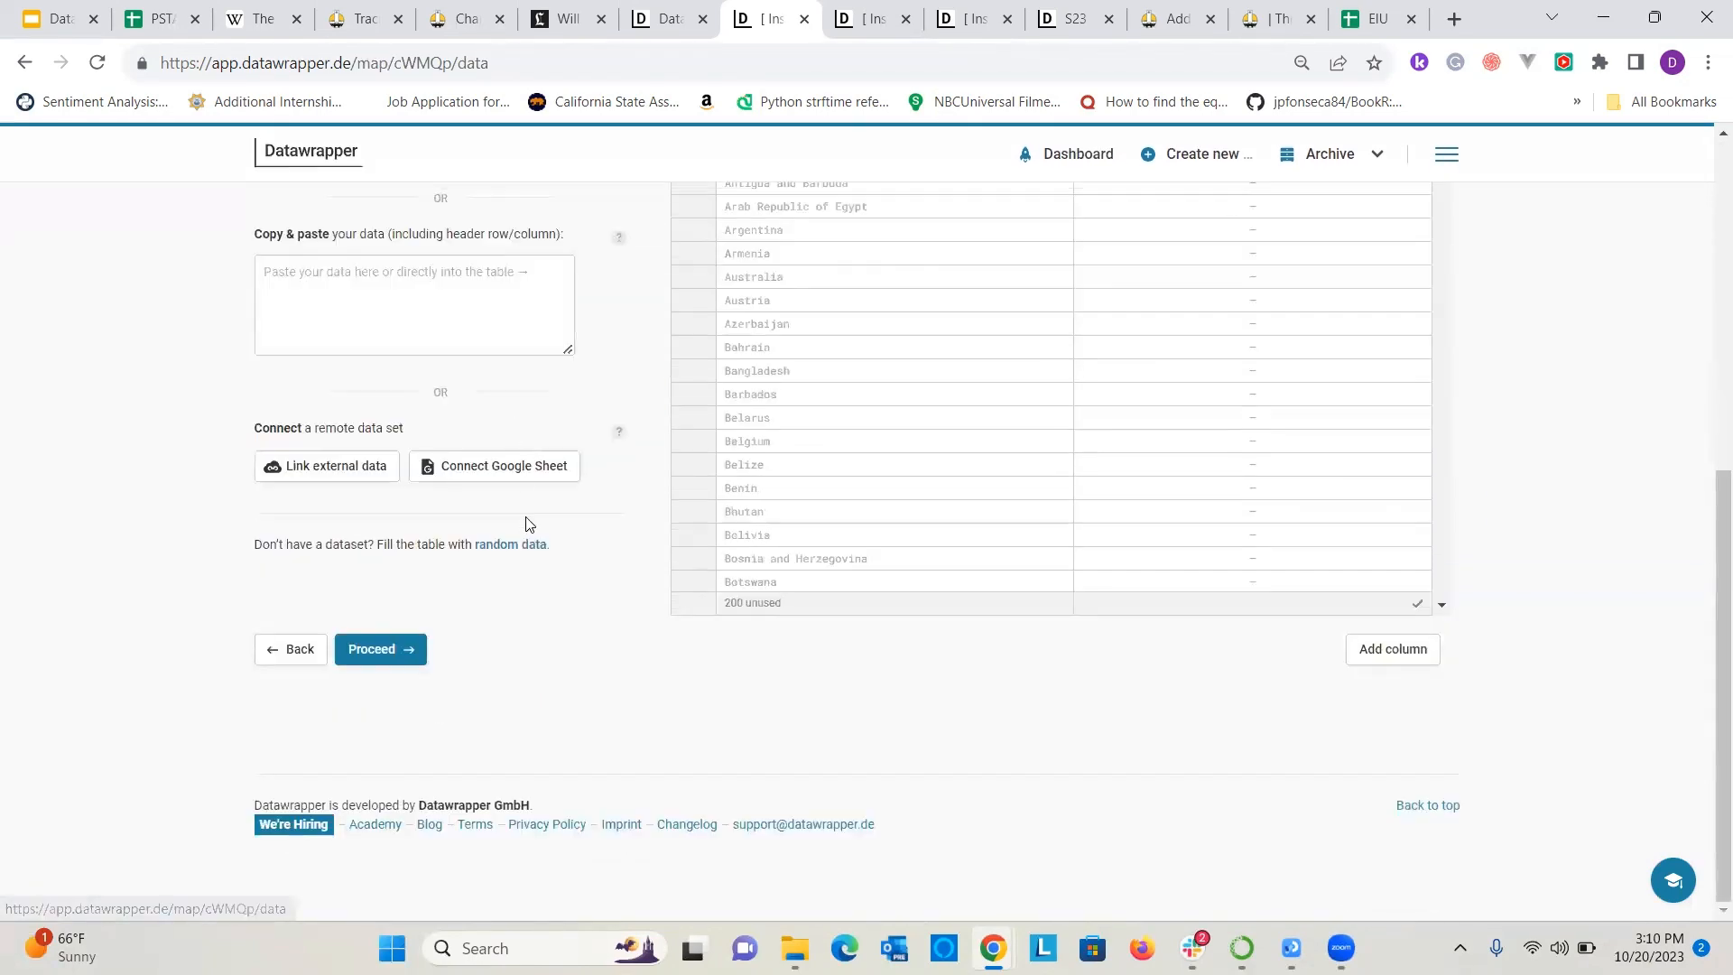
Connect the map's data to the EIU Democracy Index Google Sheet using the spreadsheet's URL.
left_click(468, 468)
left_click(491, 556)
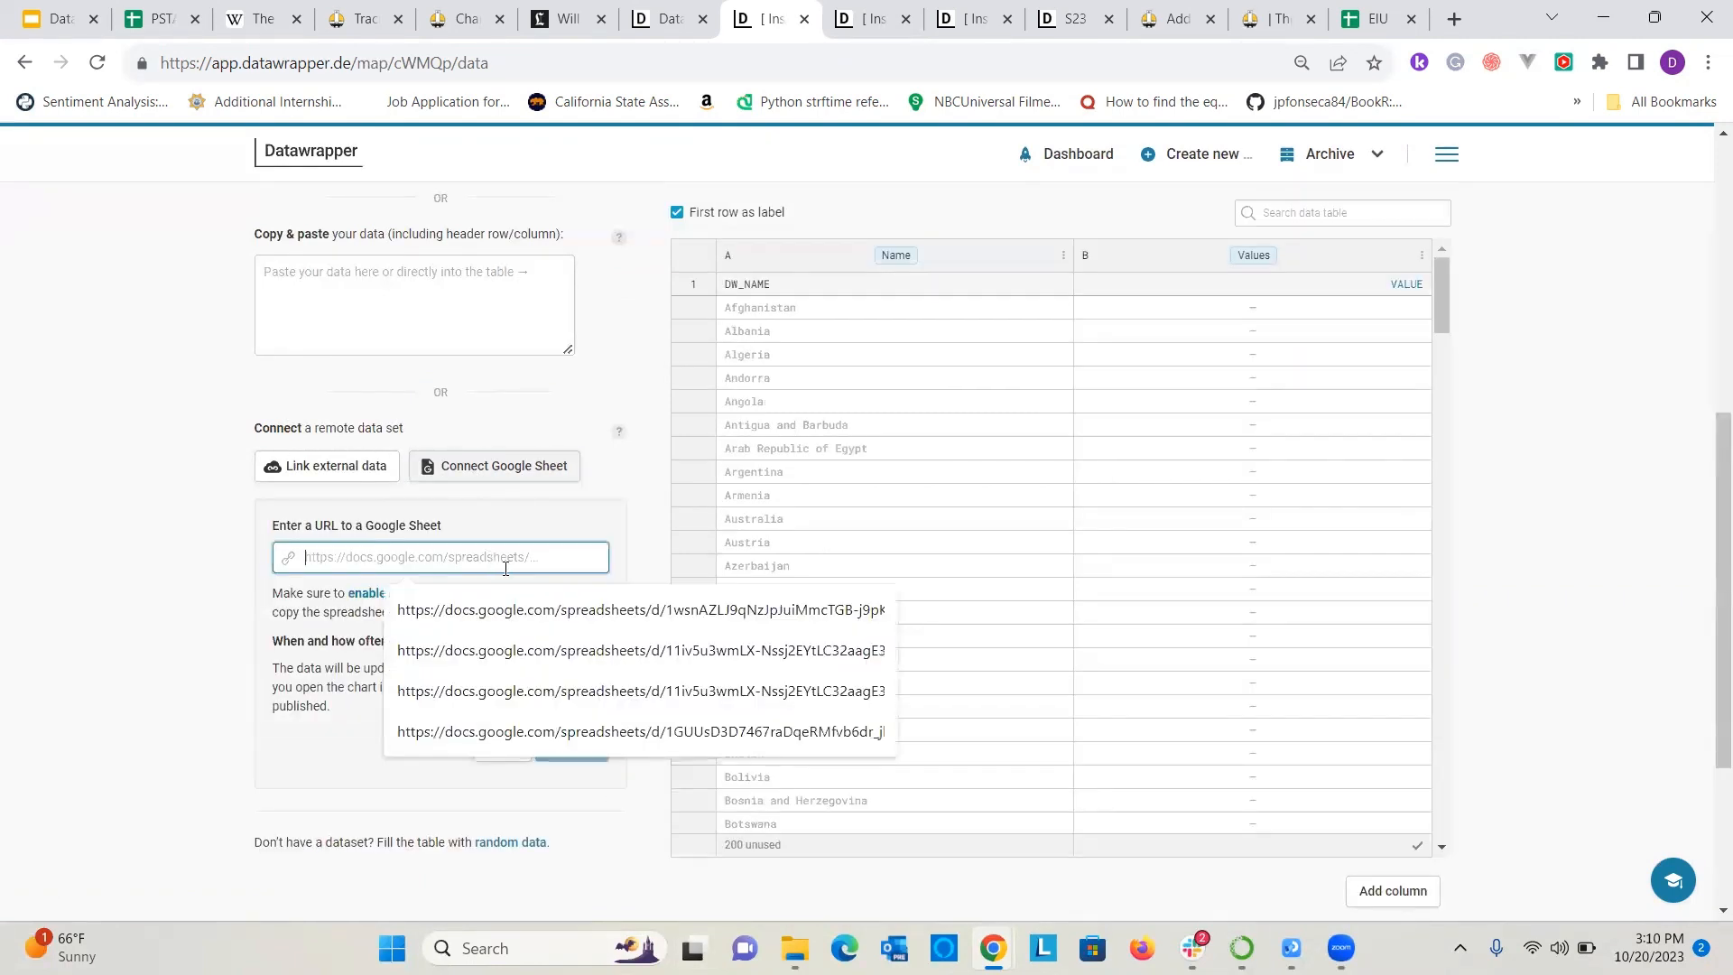
key("ctrl+v")
key("ctrl+z")
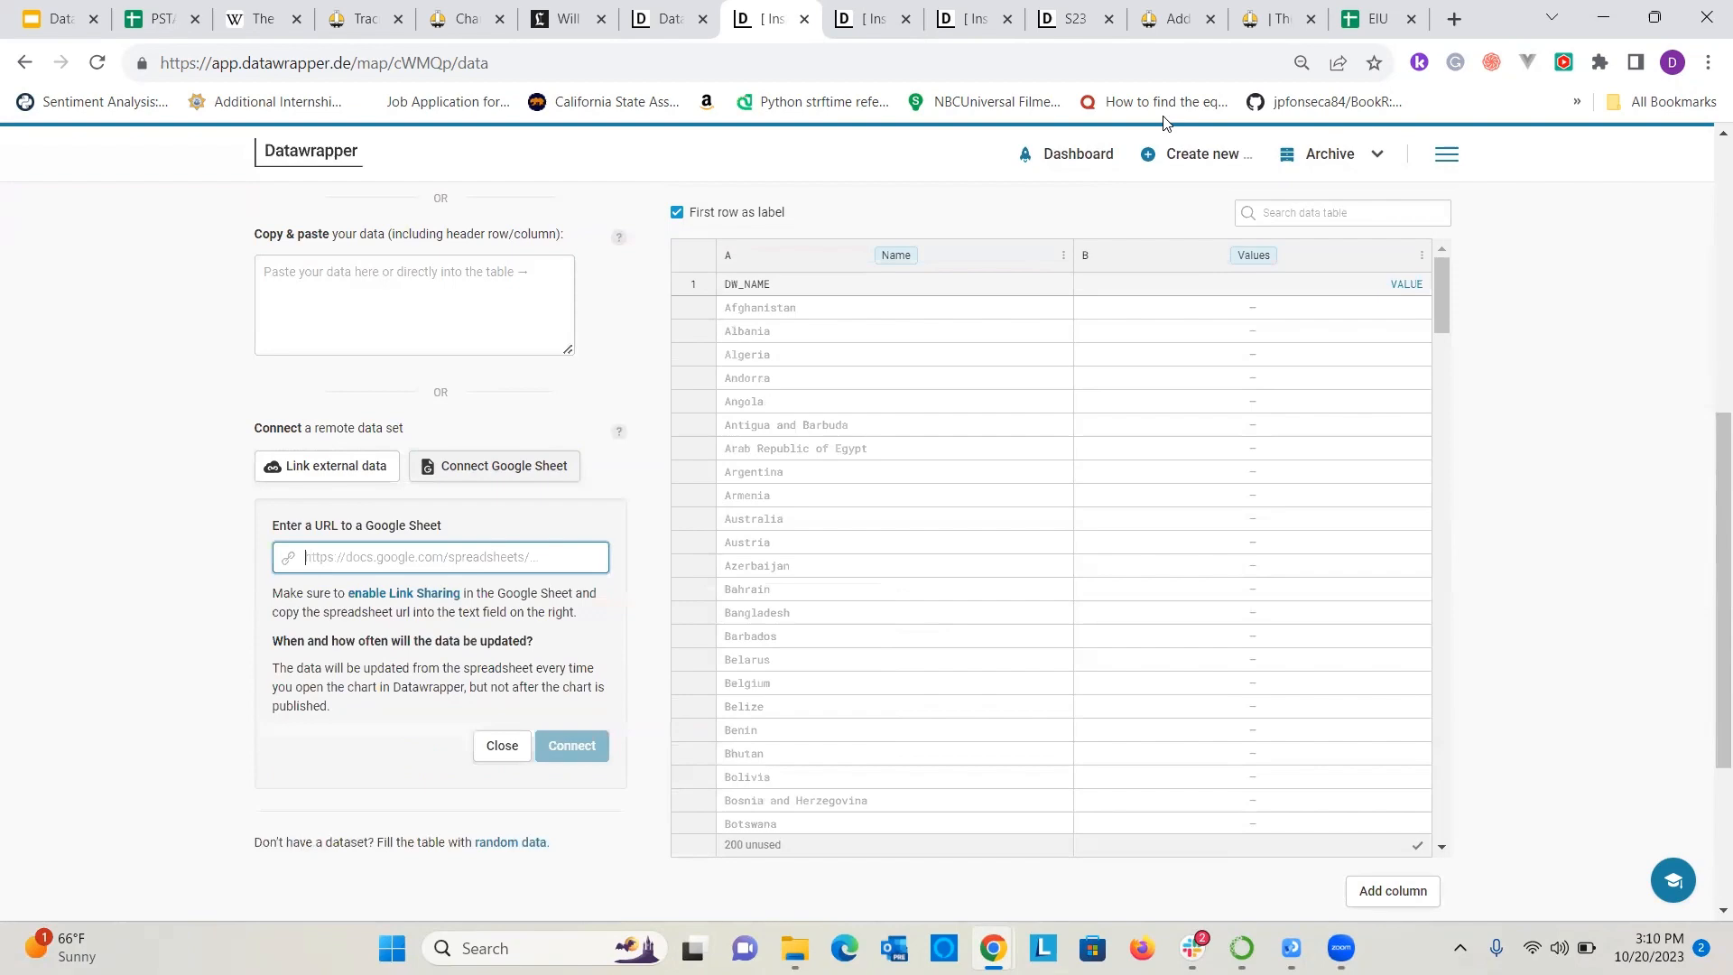
left_click(1372, 18)
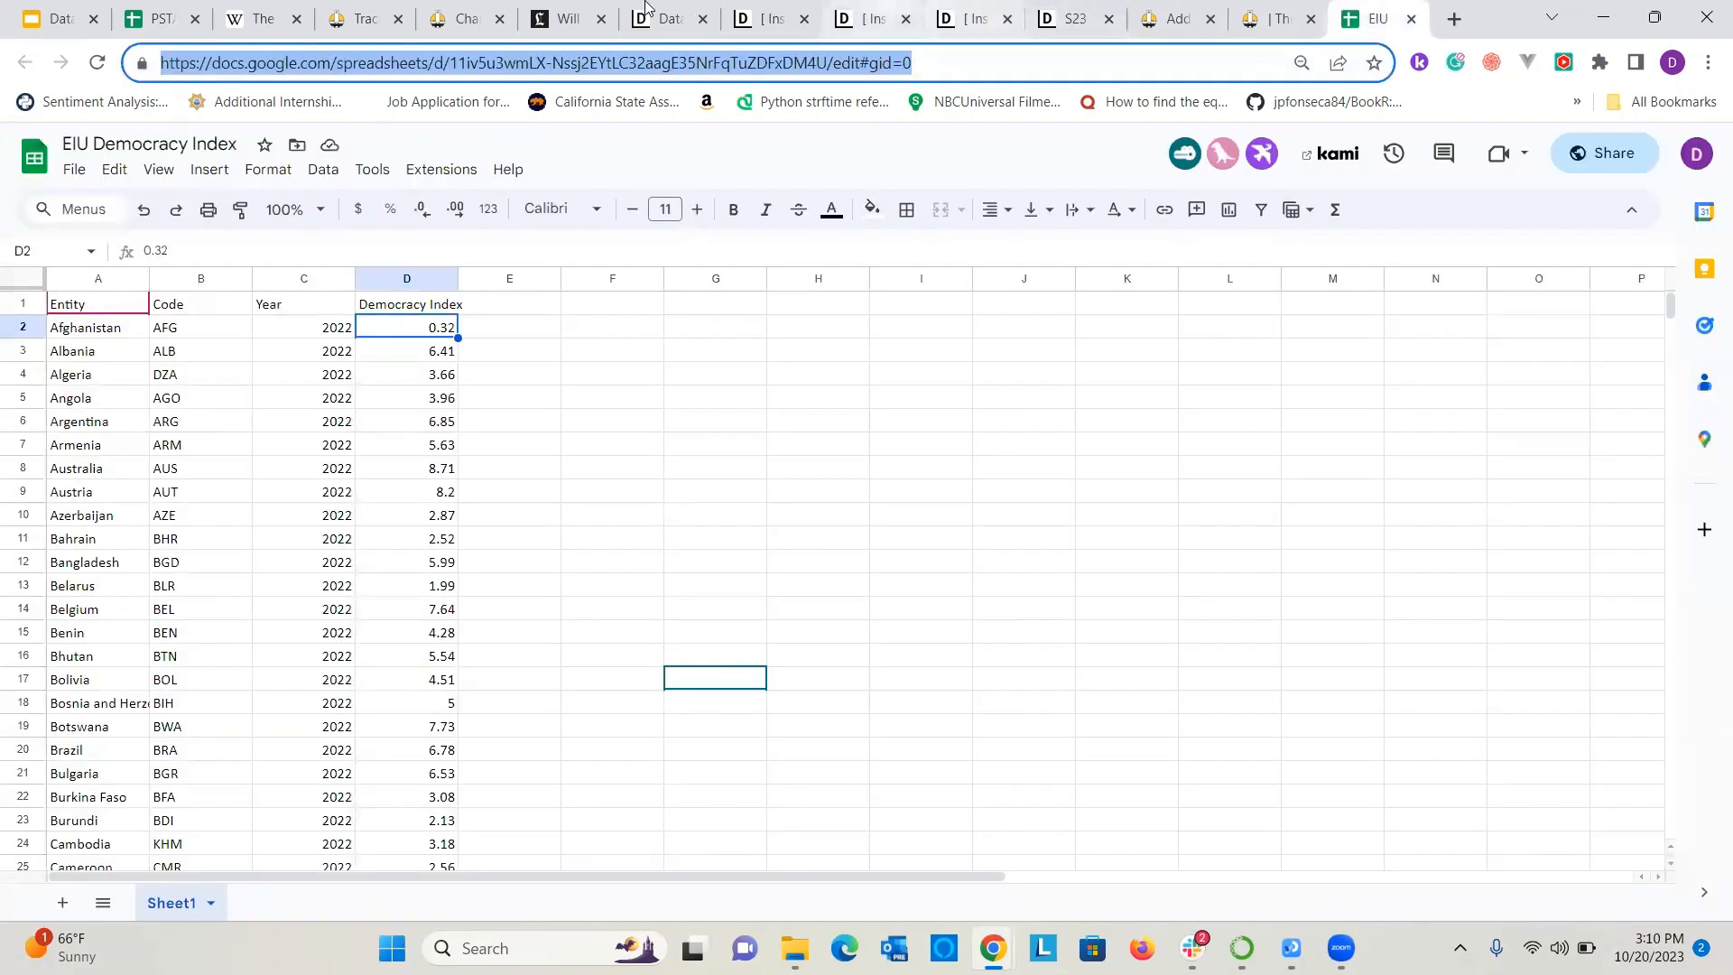
left_click(1054, 11)
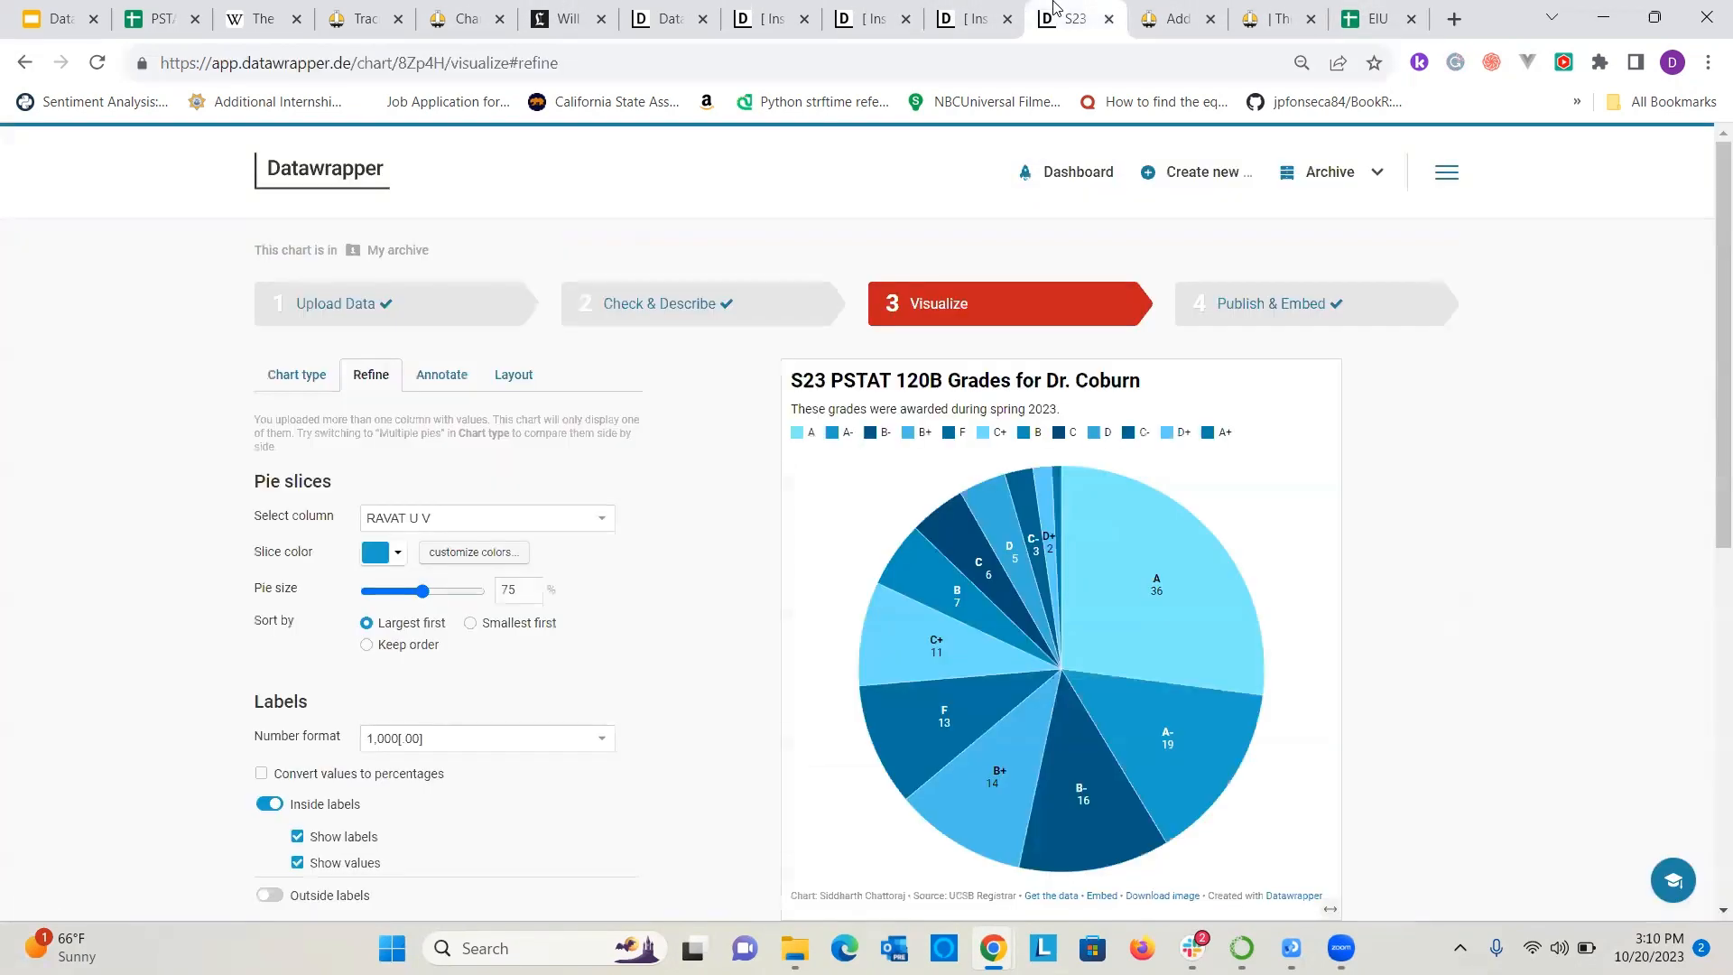
left_click(945, 10)
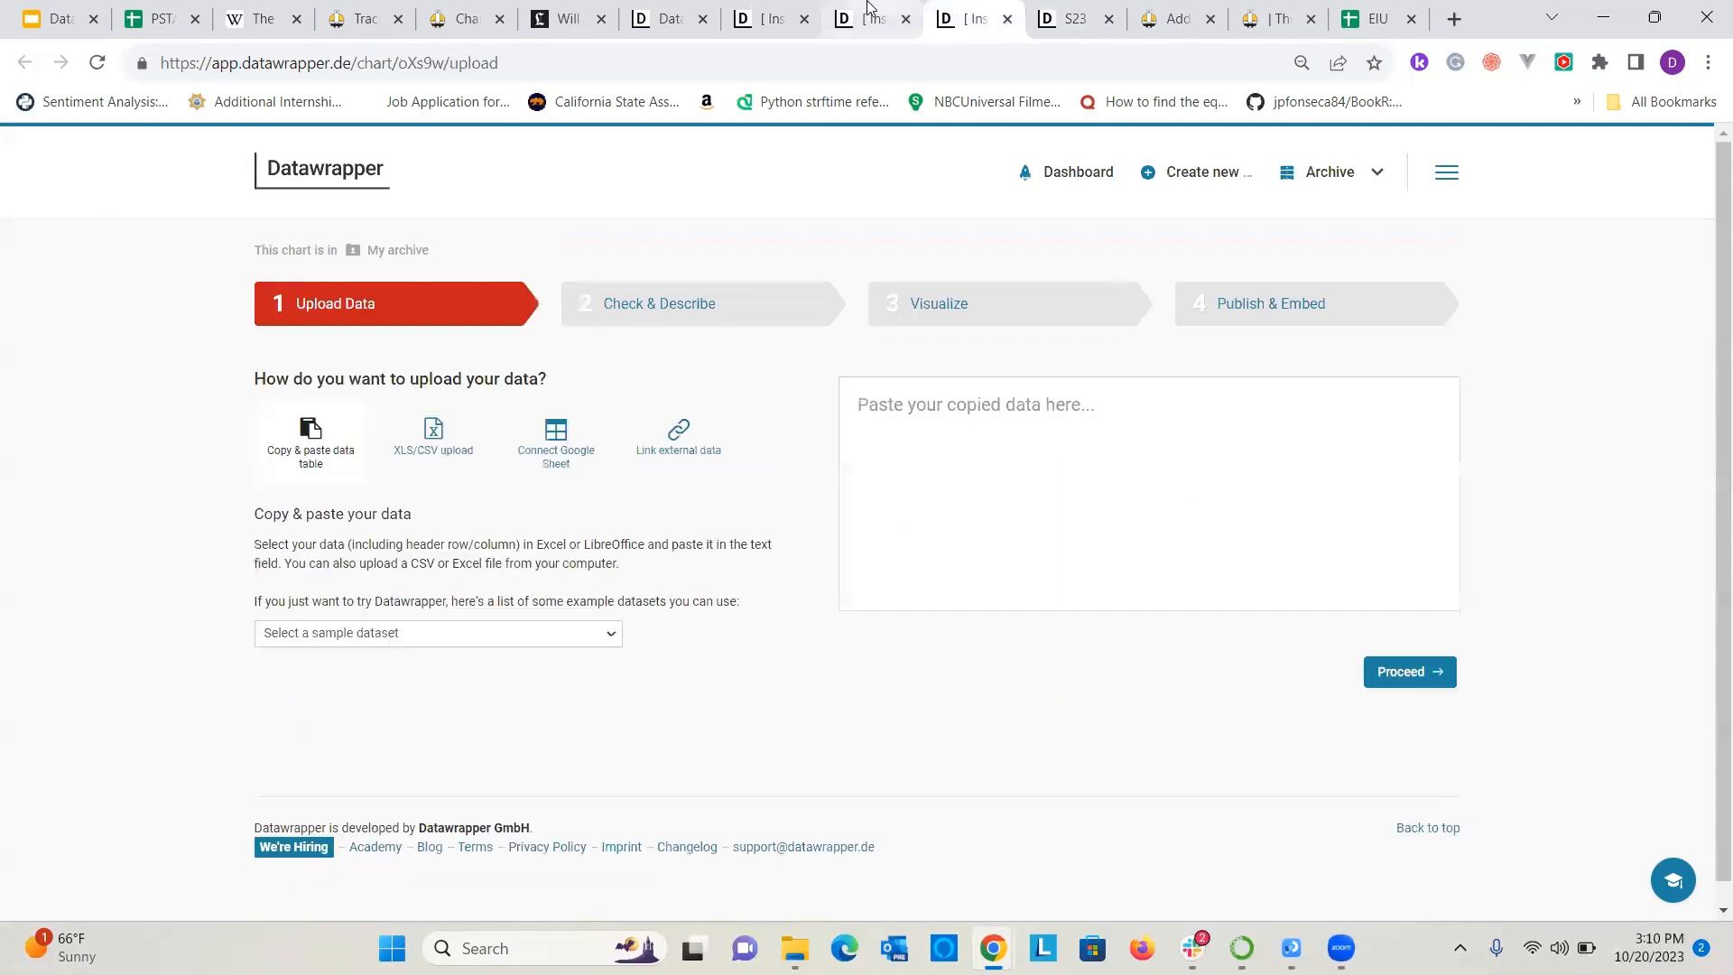
left_click(778, 9)
left_click(853, 9)
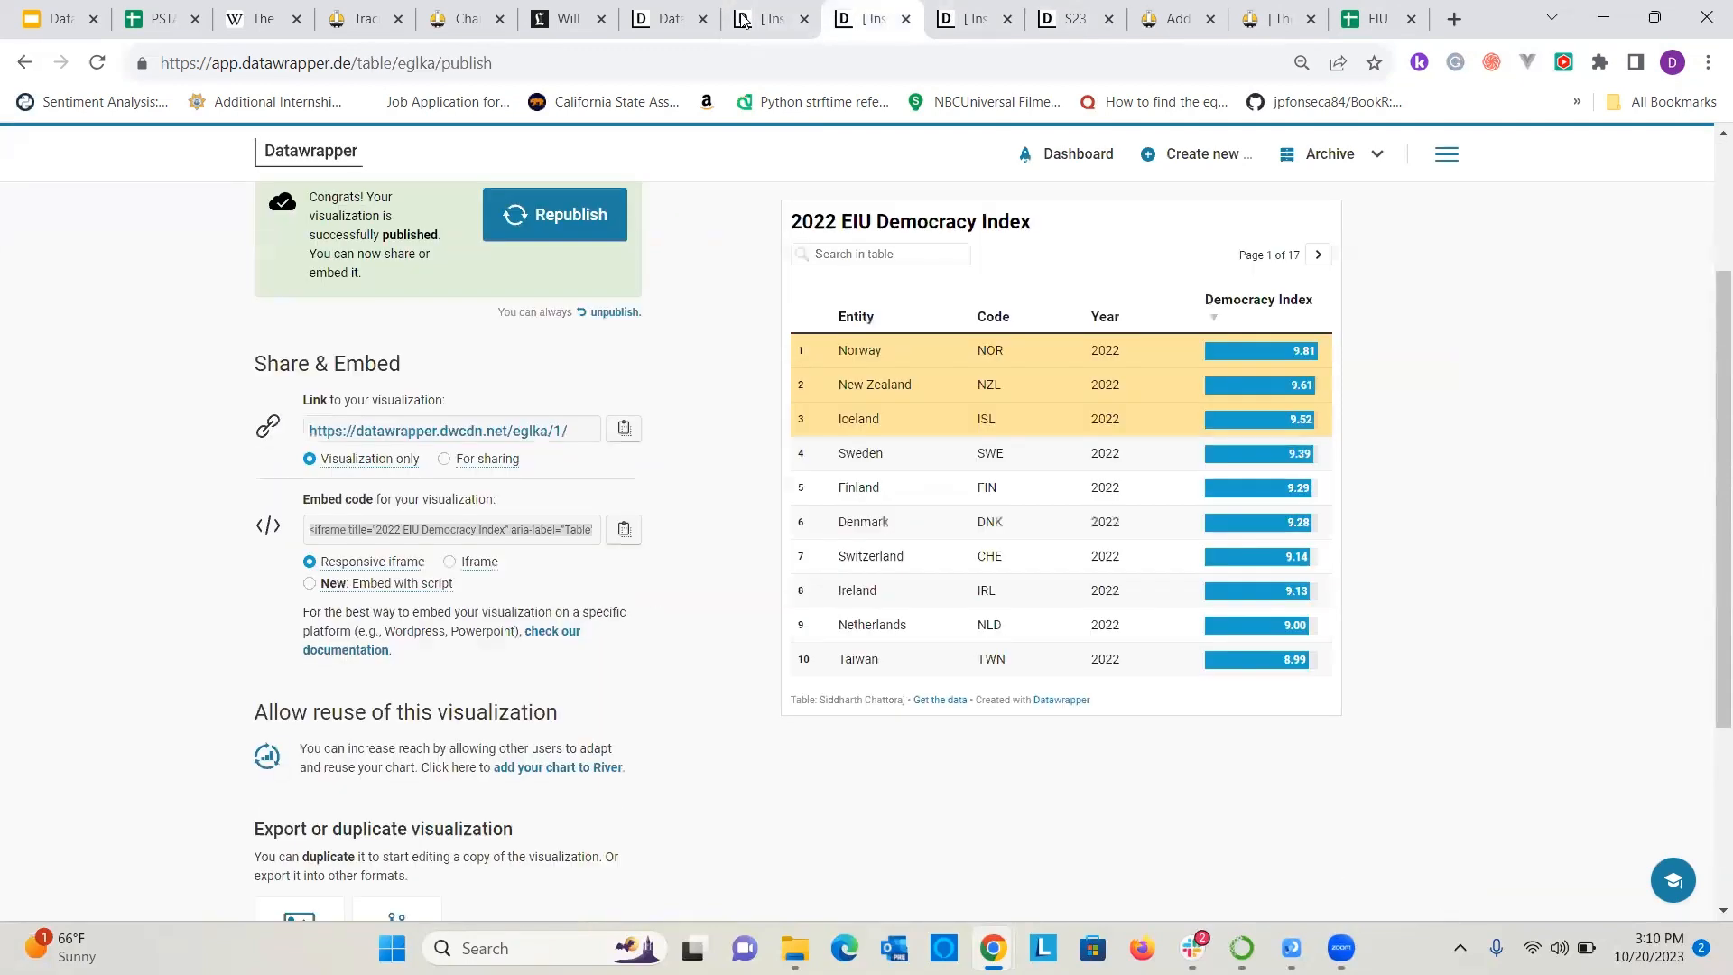
left_click(741, 20)
key("ctrl+v")
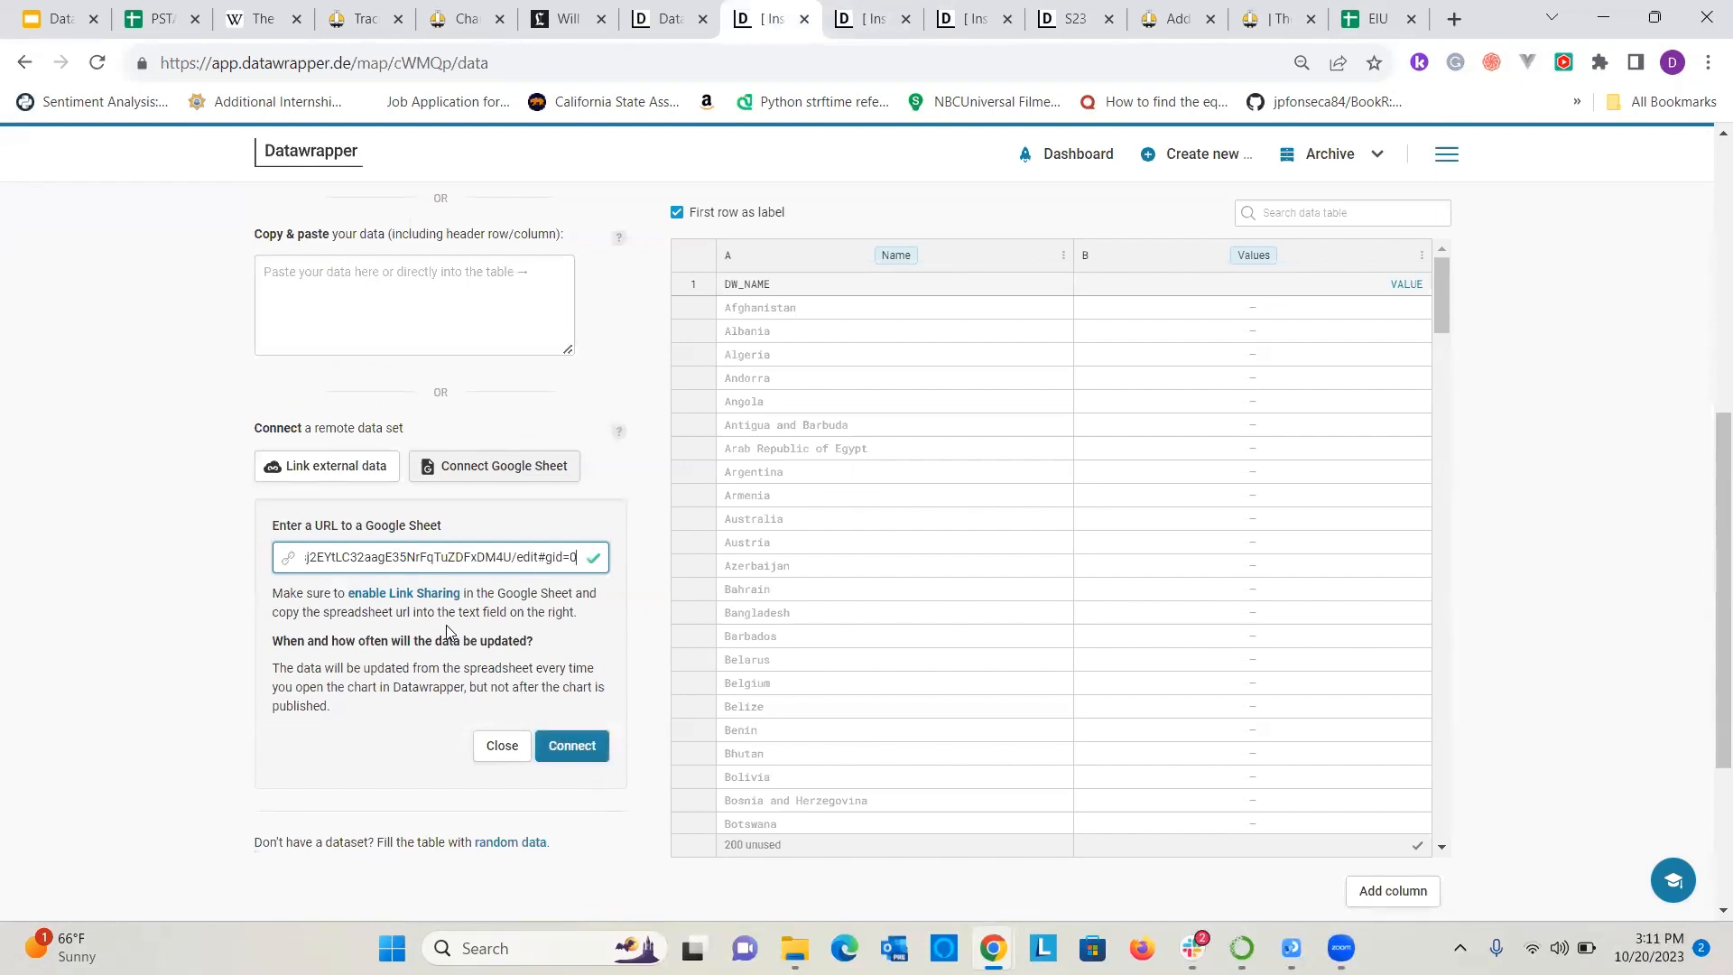
left_click(196, 576)
left_click(560, 746)
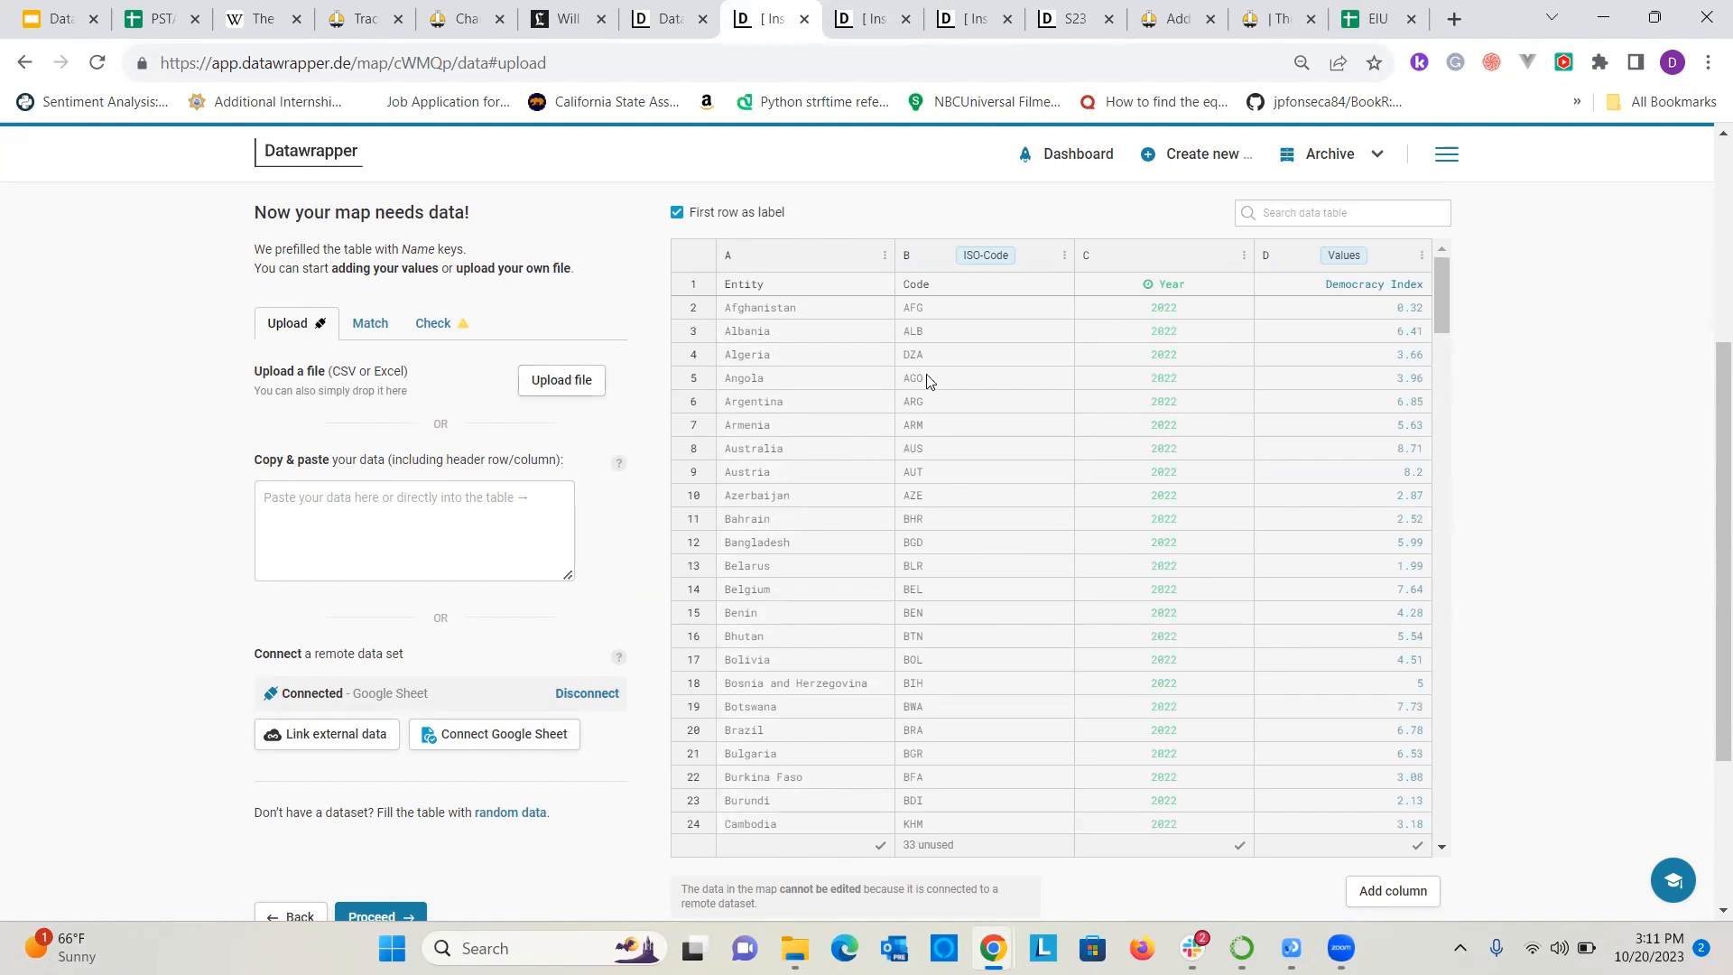
Review the map's data check and examine the unused entries at the end of the data table.
scroll(1473, 548, "up", 2)
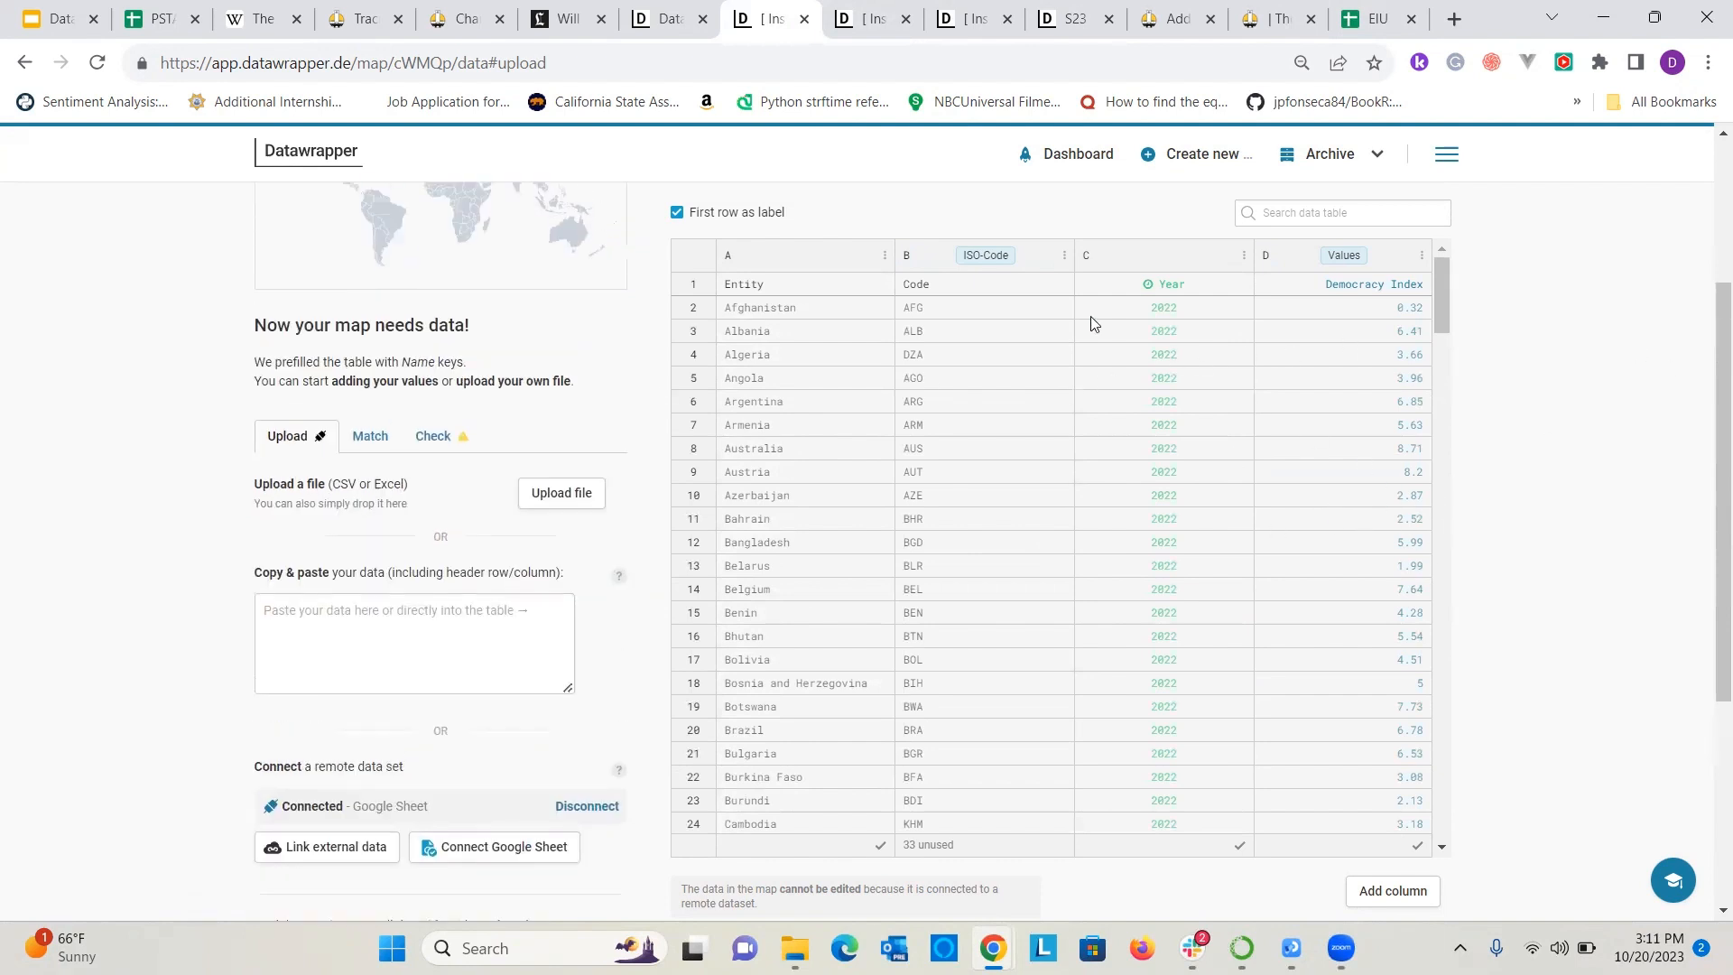
left_click(411, 440)
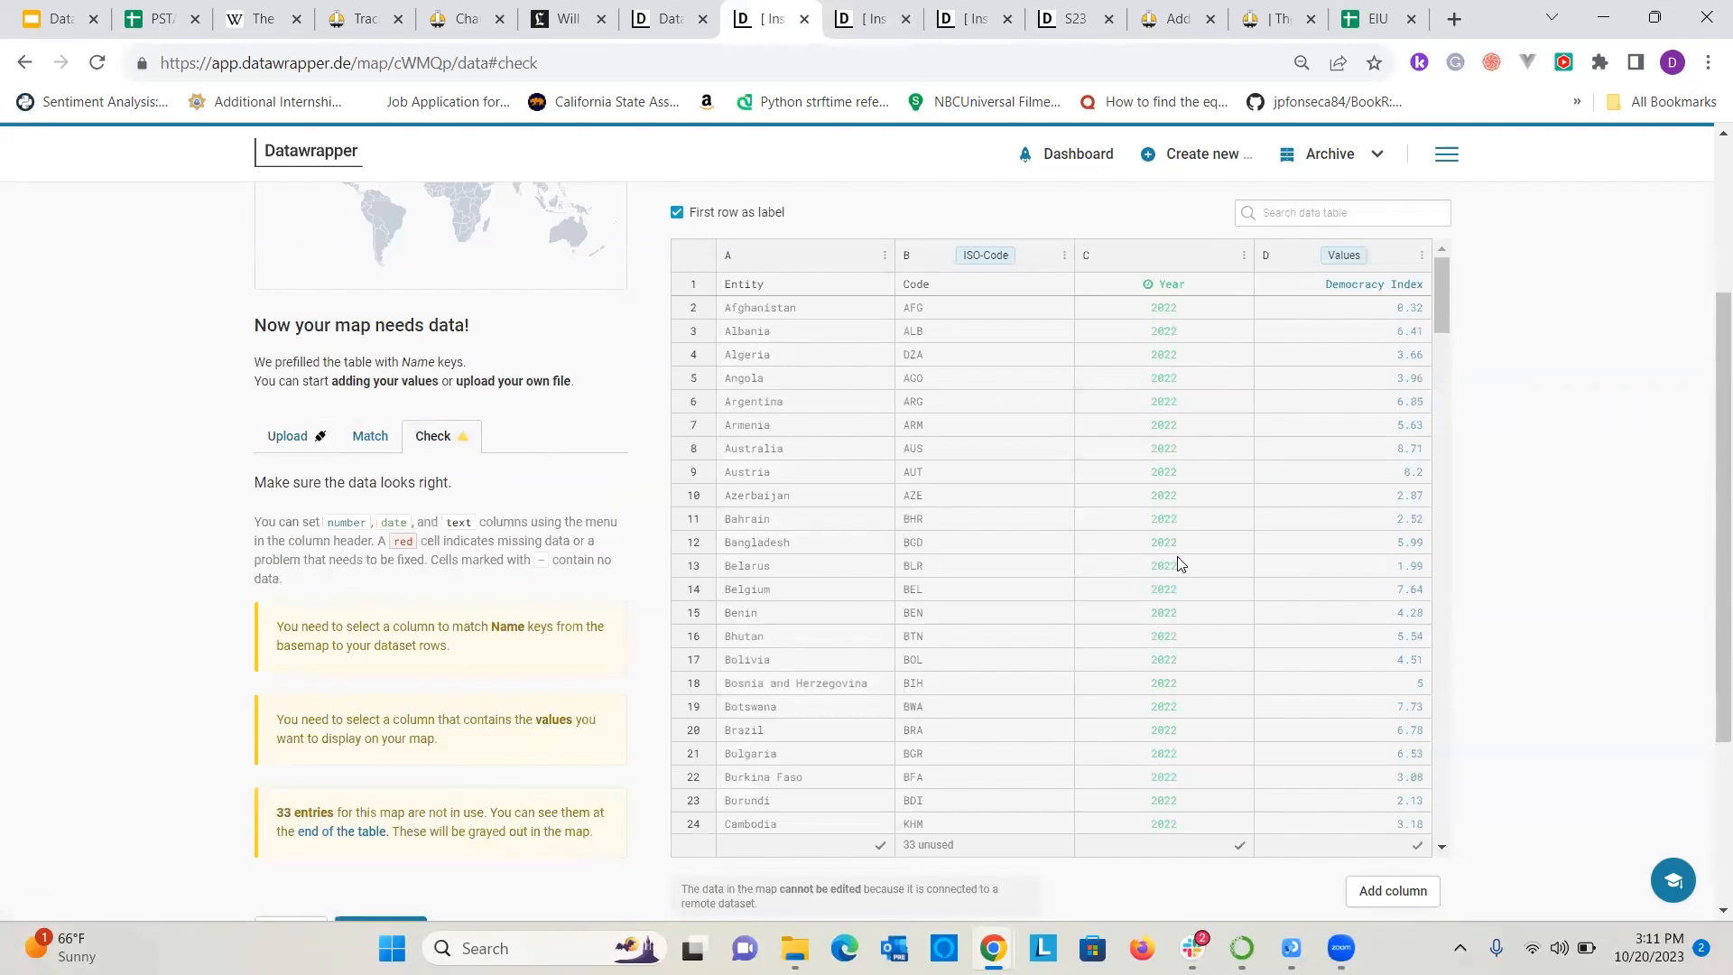
scroll(1180, 572, "down", 15)
scroll(1185, 582, "down", 15)
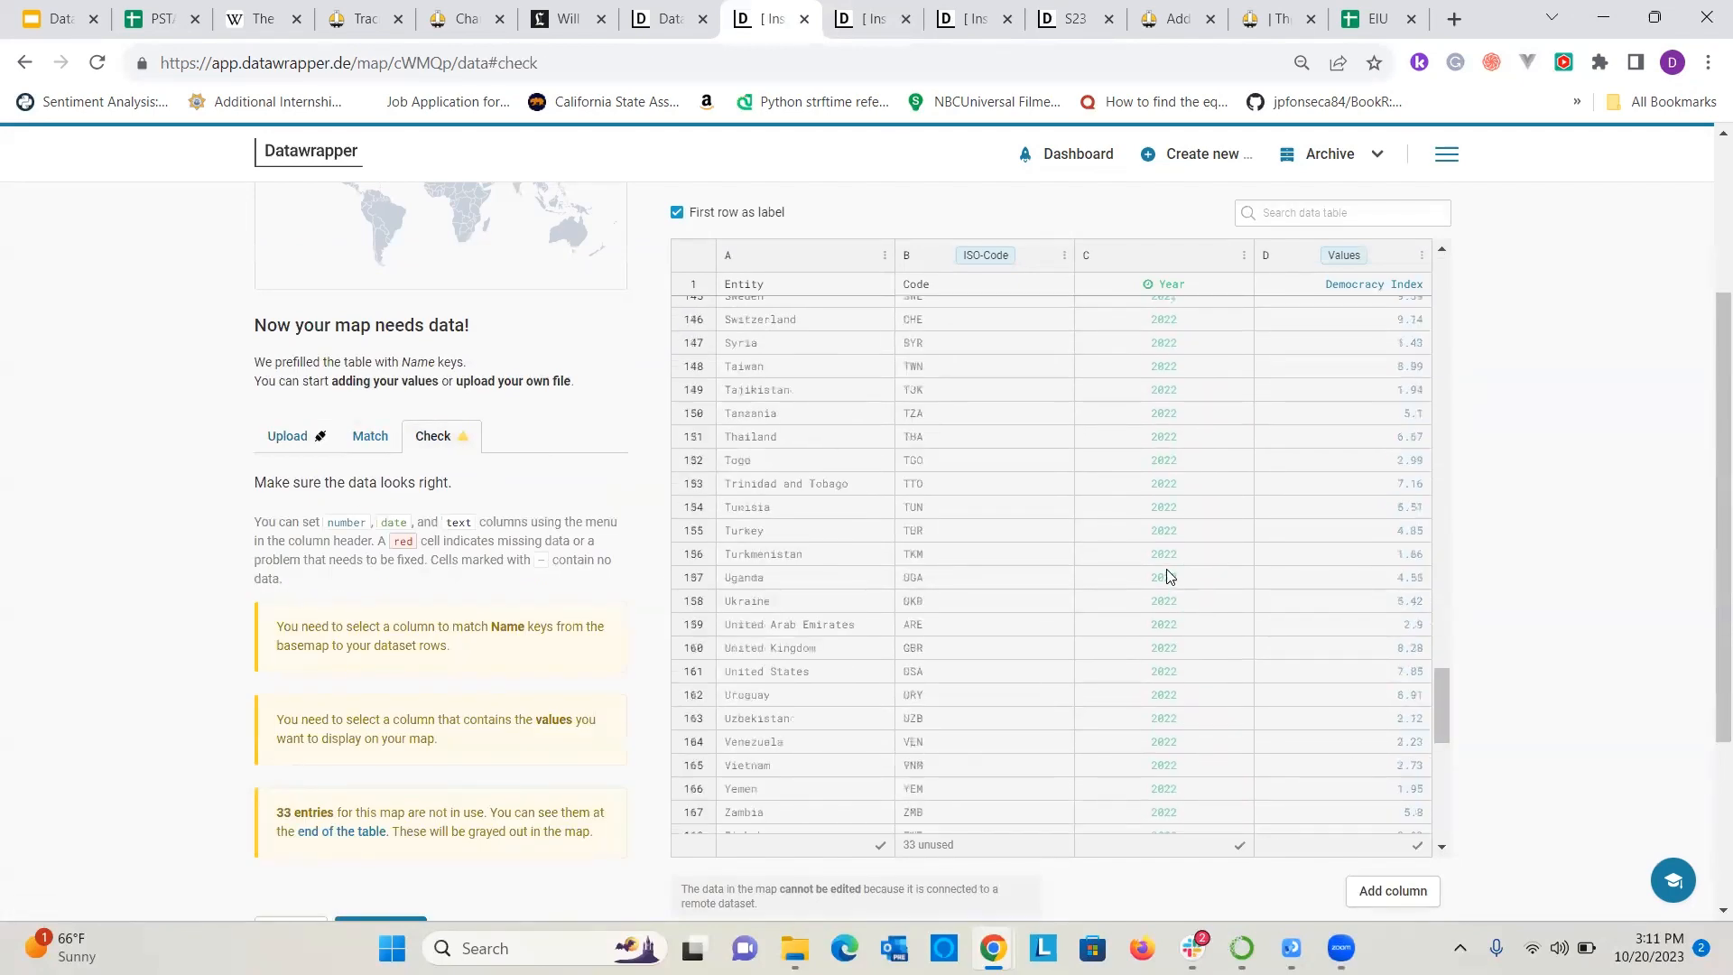
left_click(1023, 415)
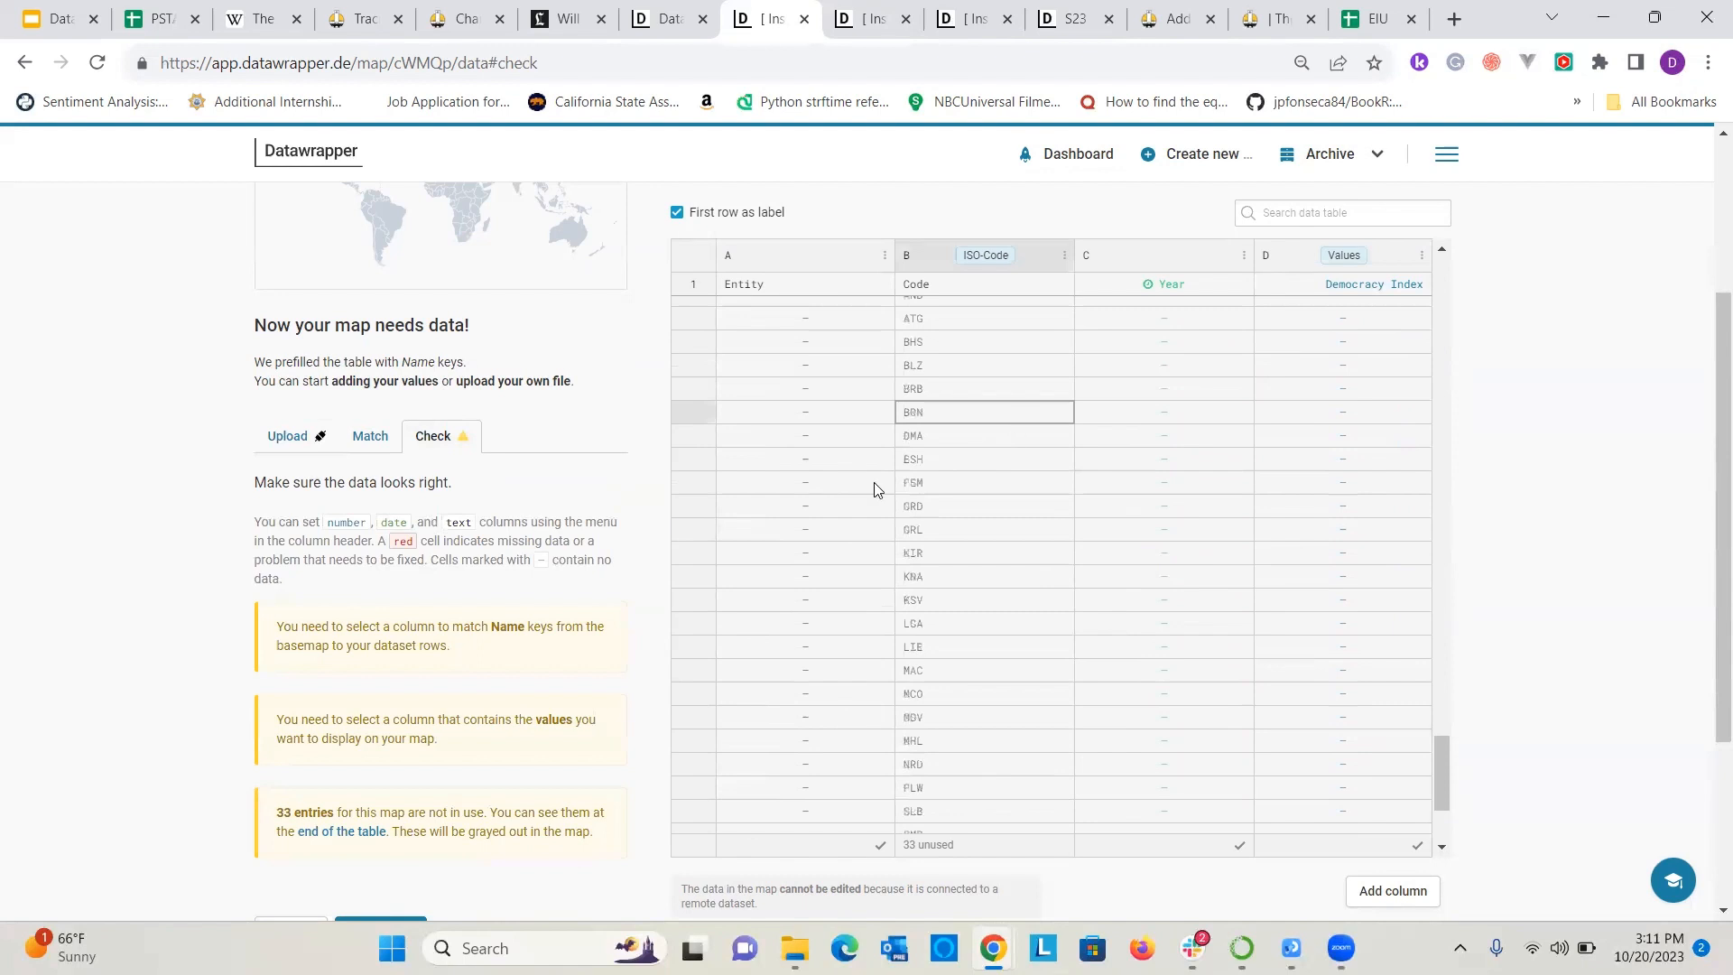
Review the unused country codes at the end of the map's data table and inspect the Year column's settings.
scroll(929, 688, "up", 4)
left_click(921, 752)
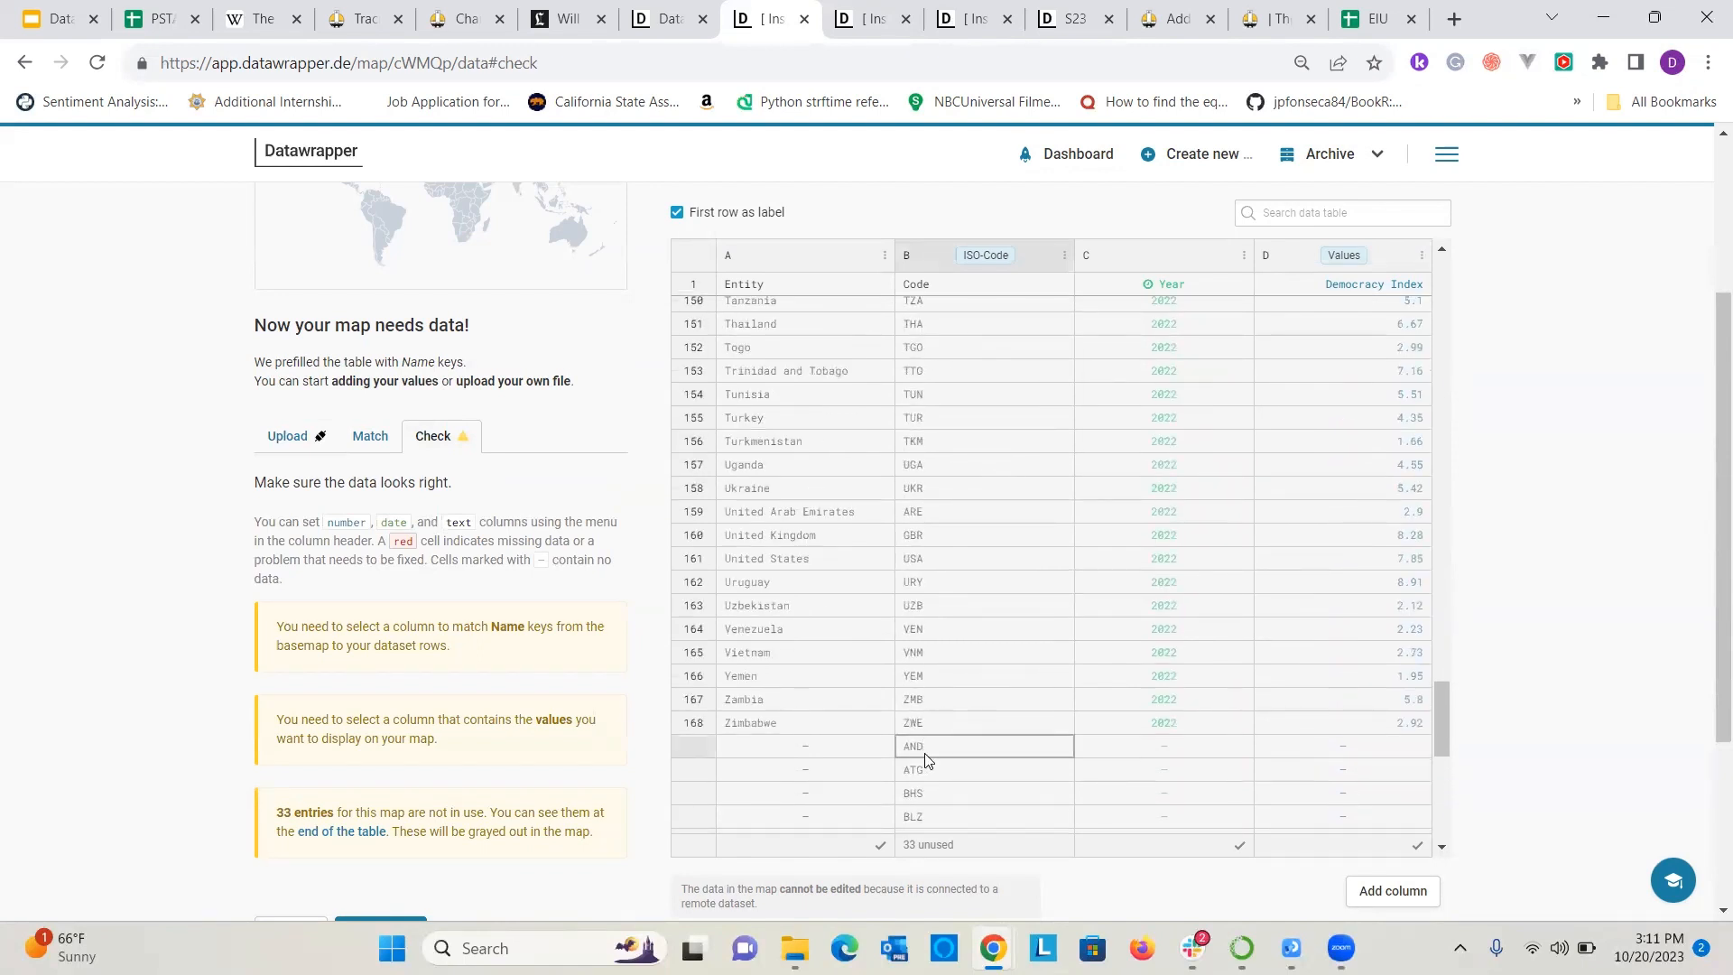
scroll(943, 740, "down", 5)
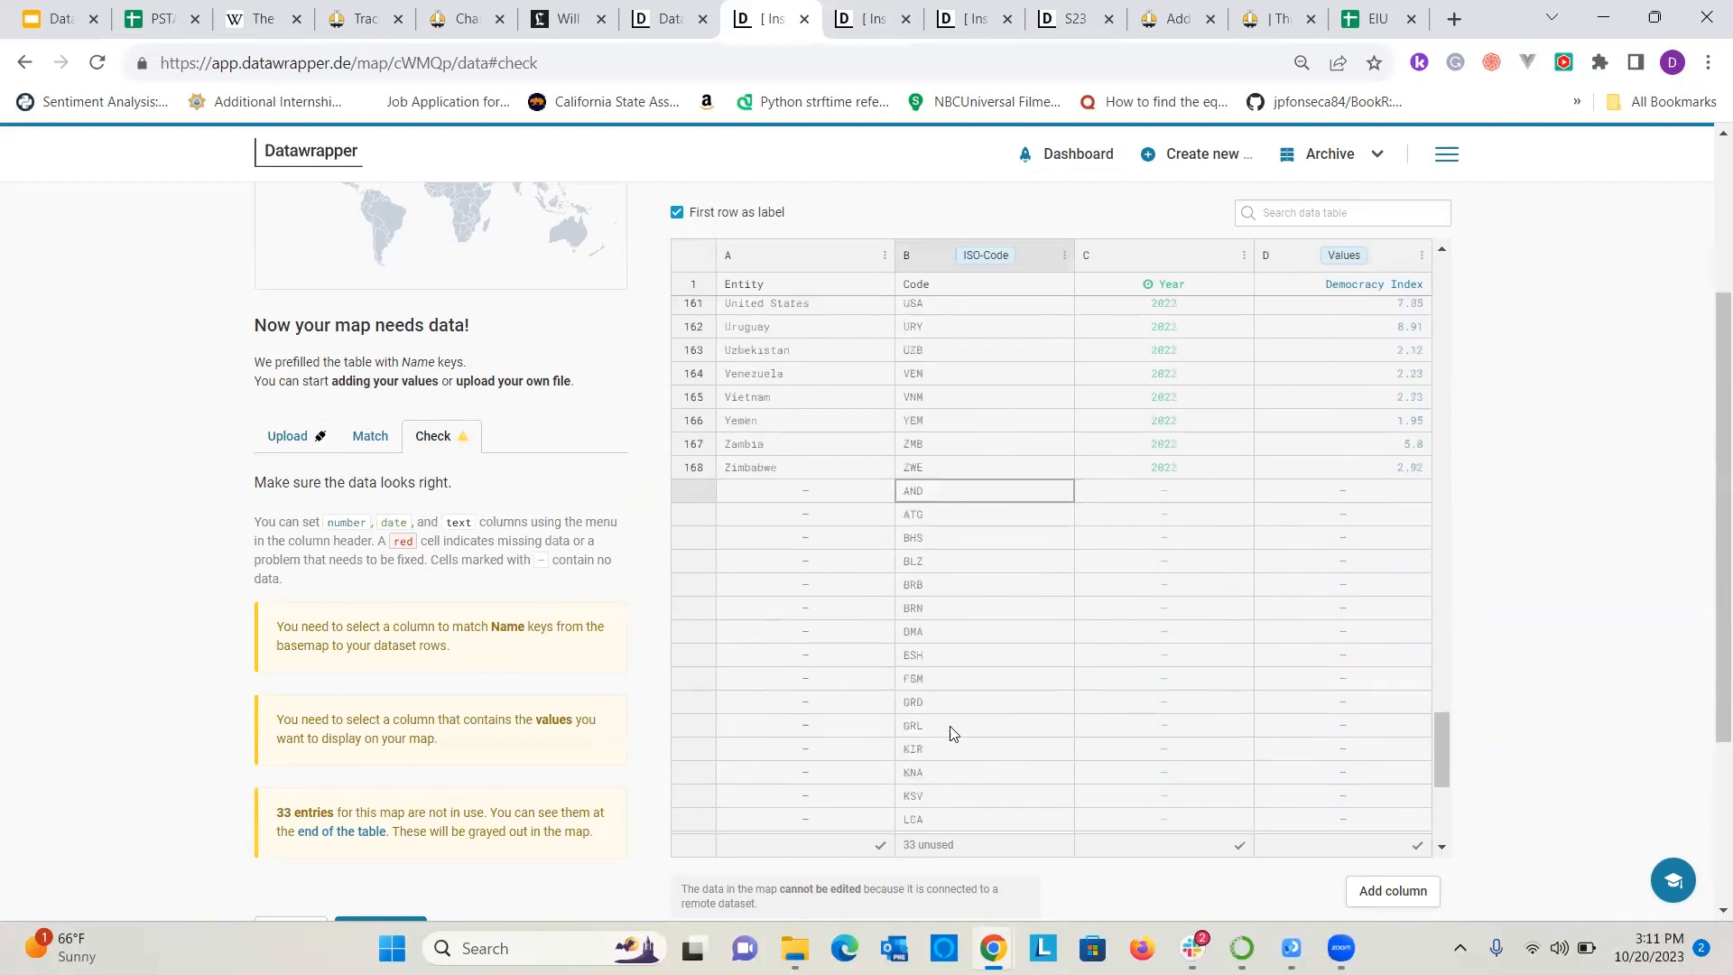
scroll(952, 688, "up", 20)
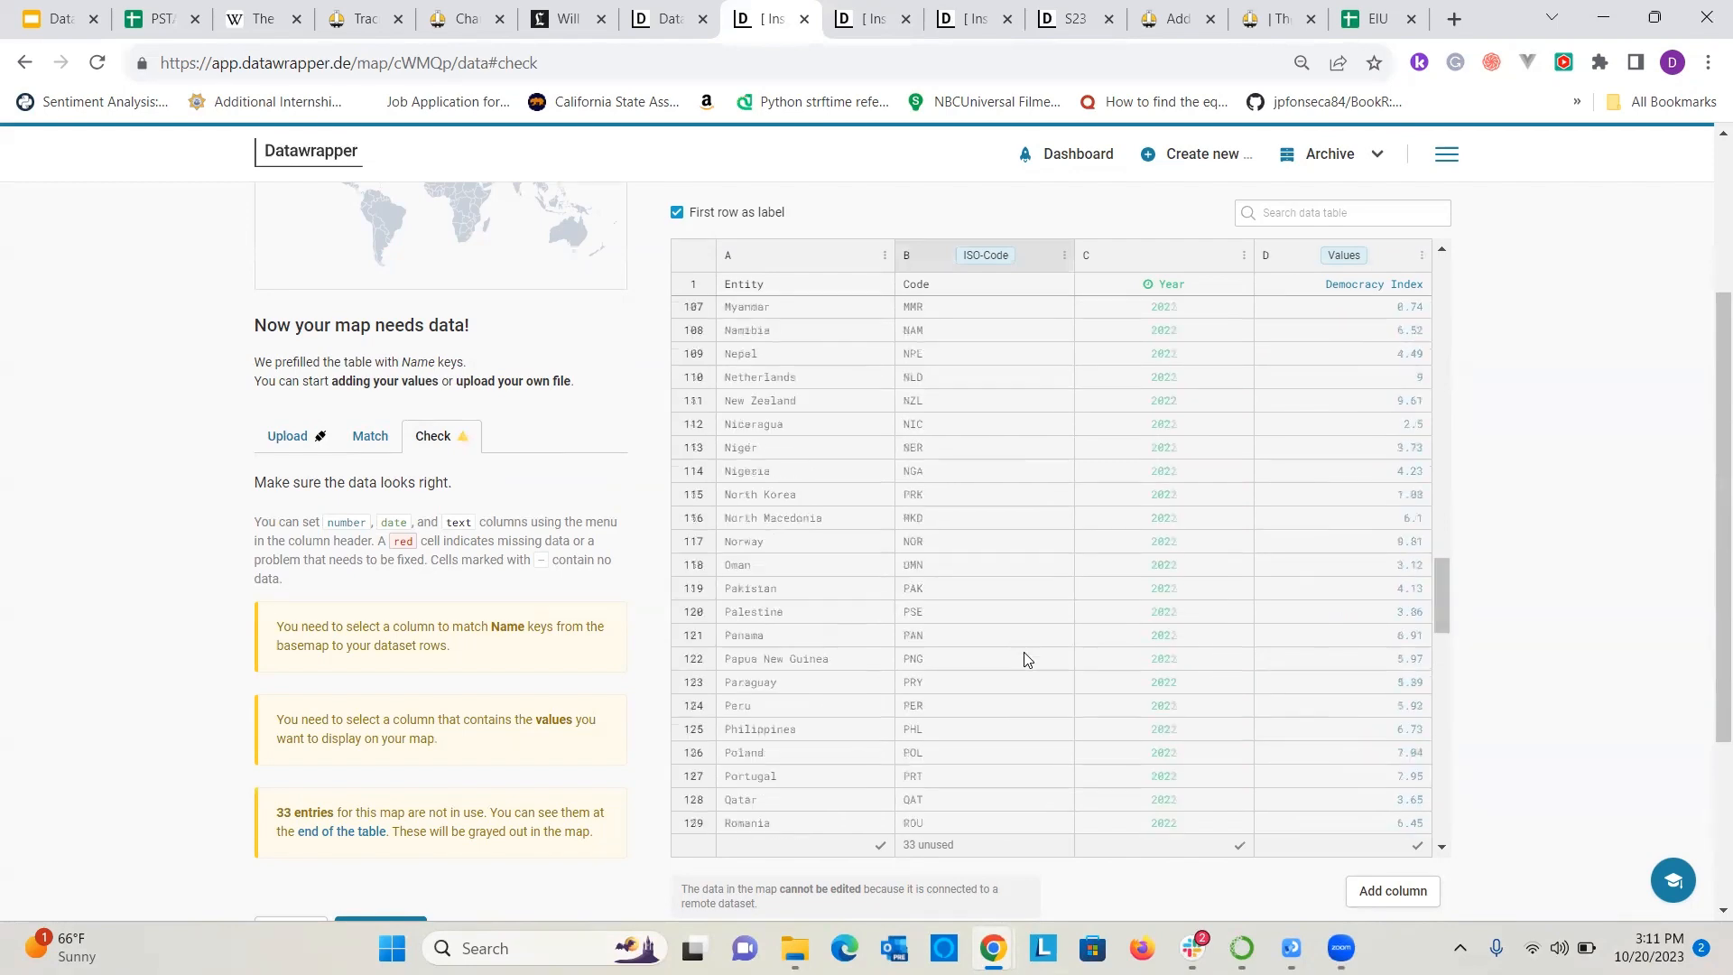
scroll(1220, 467, "up", 2)
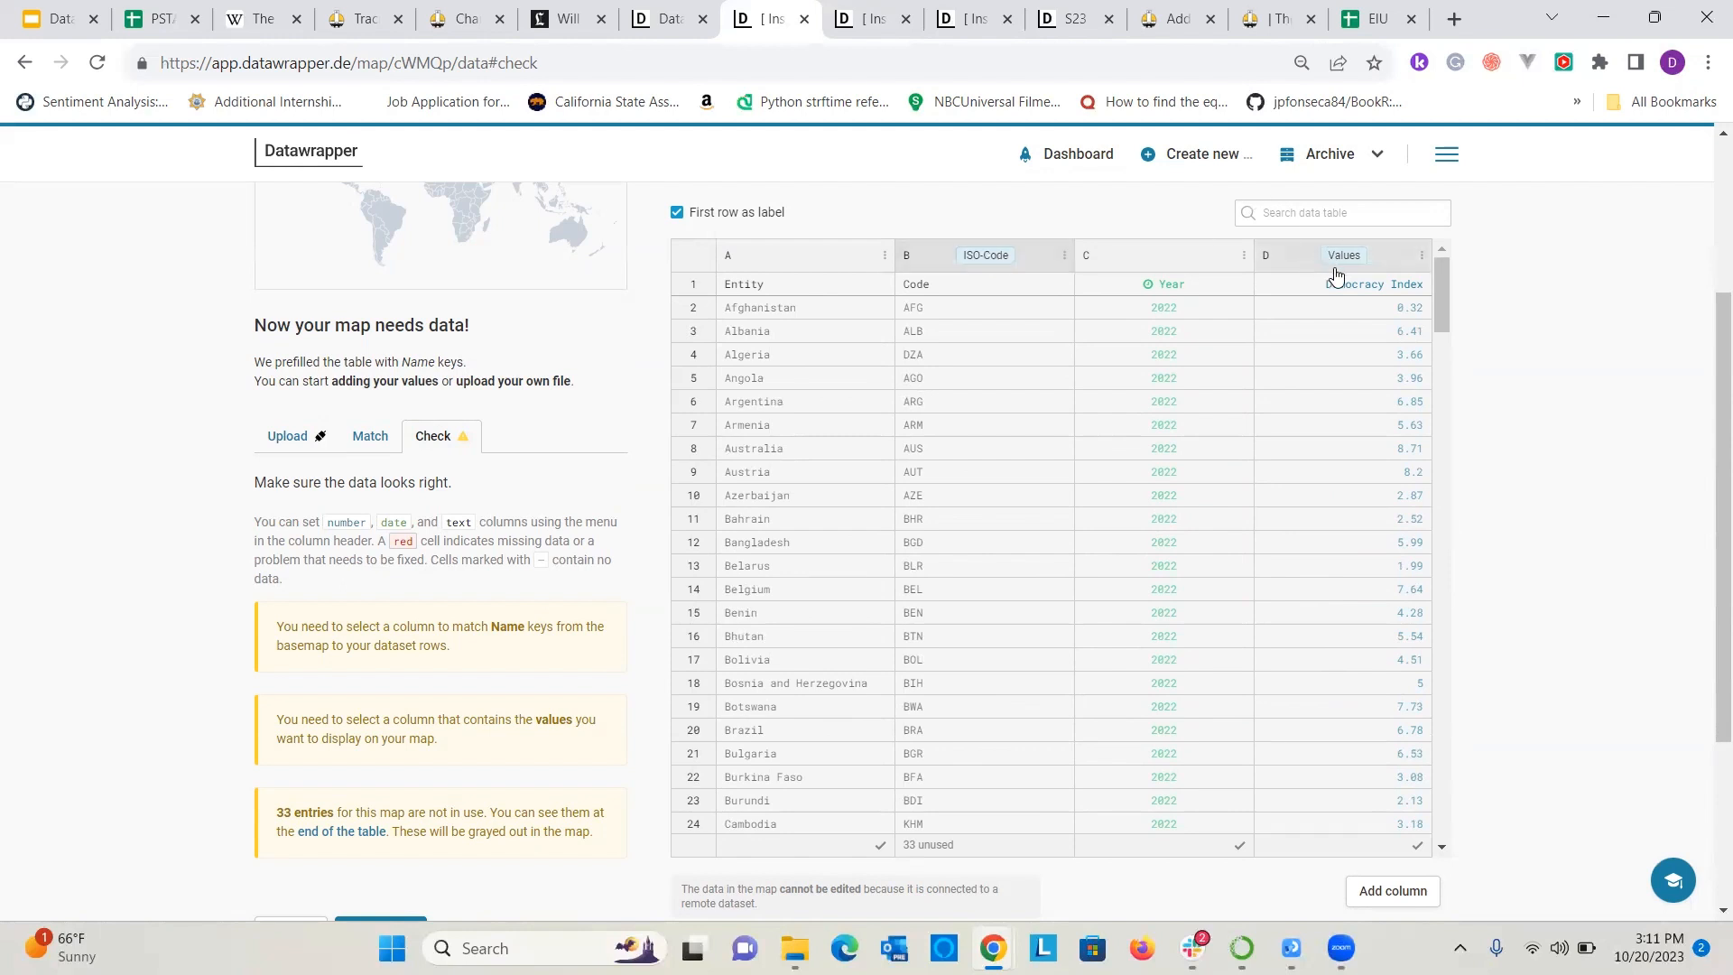
left_click(1164, 264)
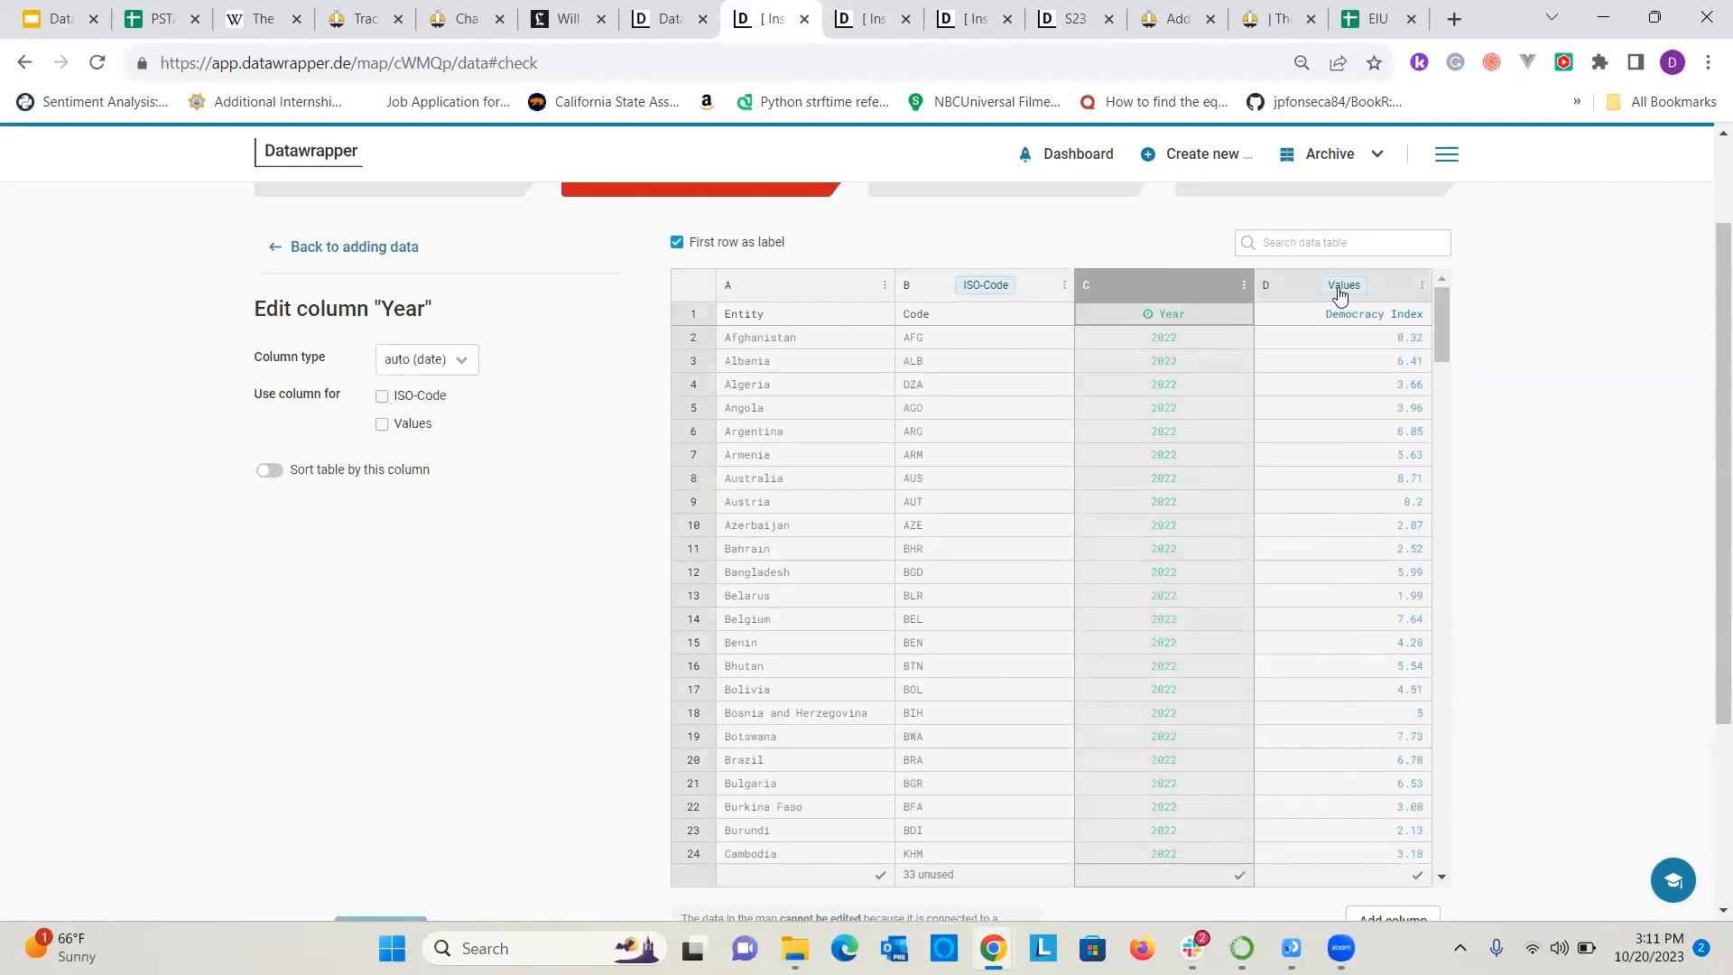
Proceed to visualizing the map and apply the yellow-orange-to-dark-purple color palette.
scroll(1343, 309, "up", 2)
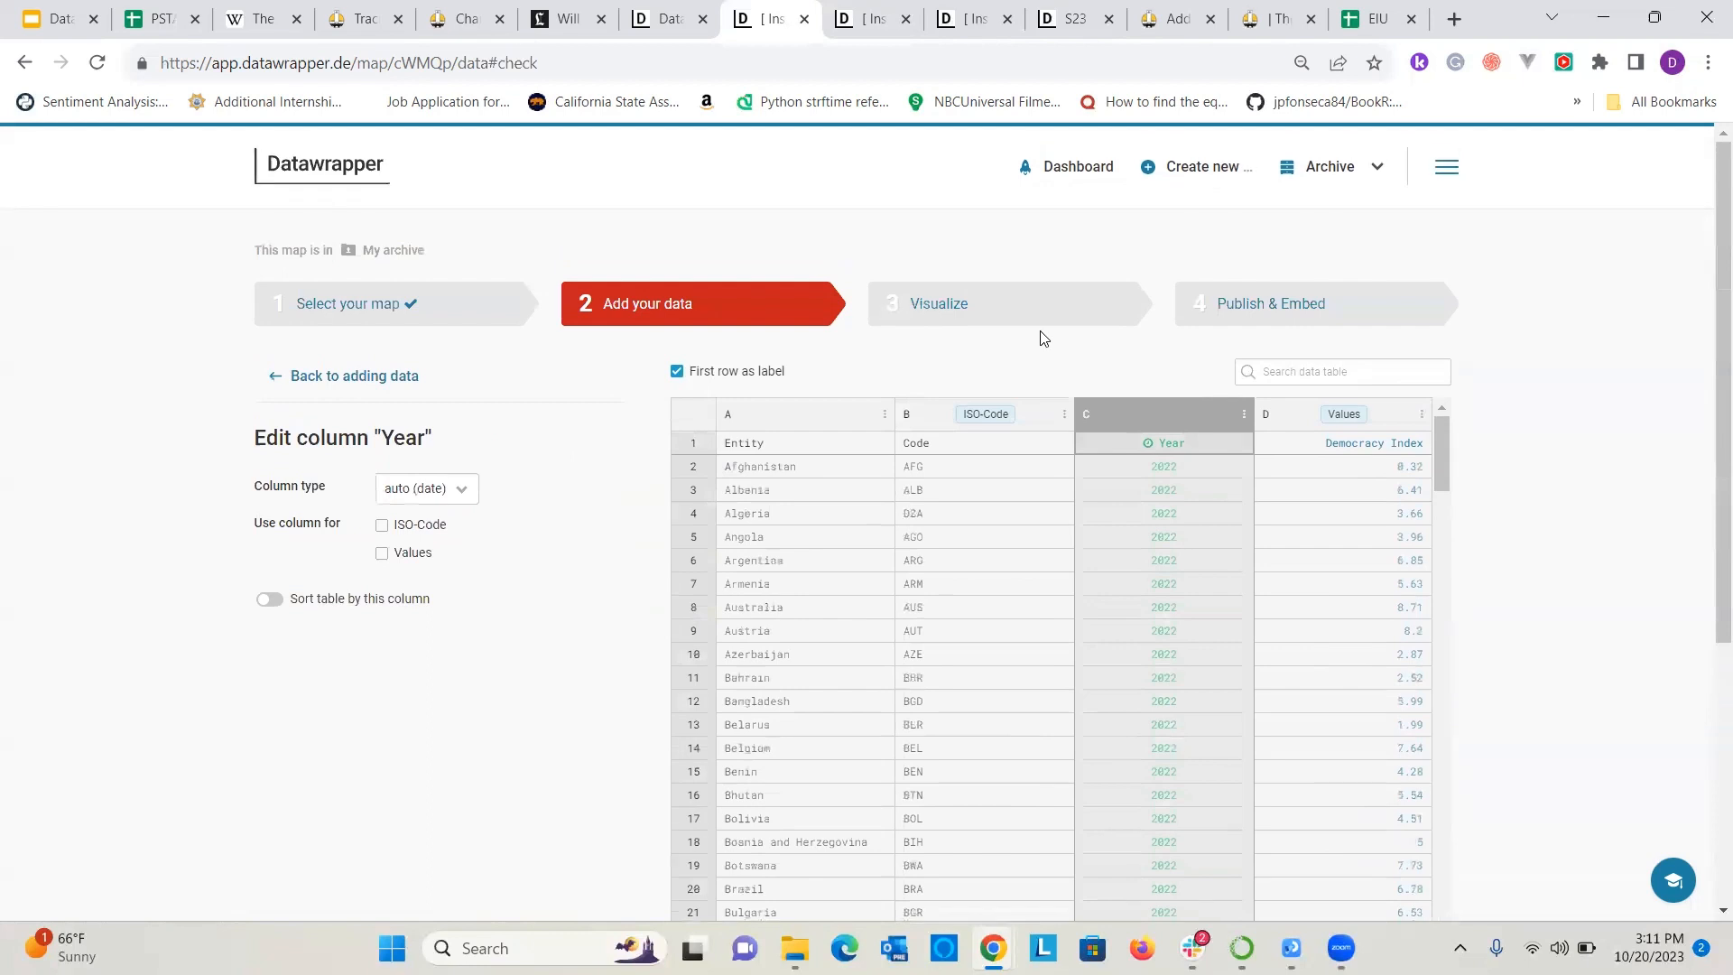
left_click(942, 302)
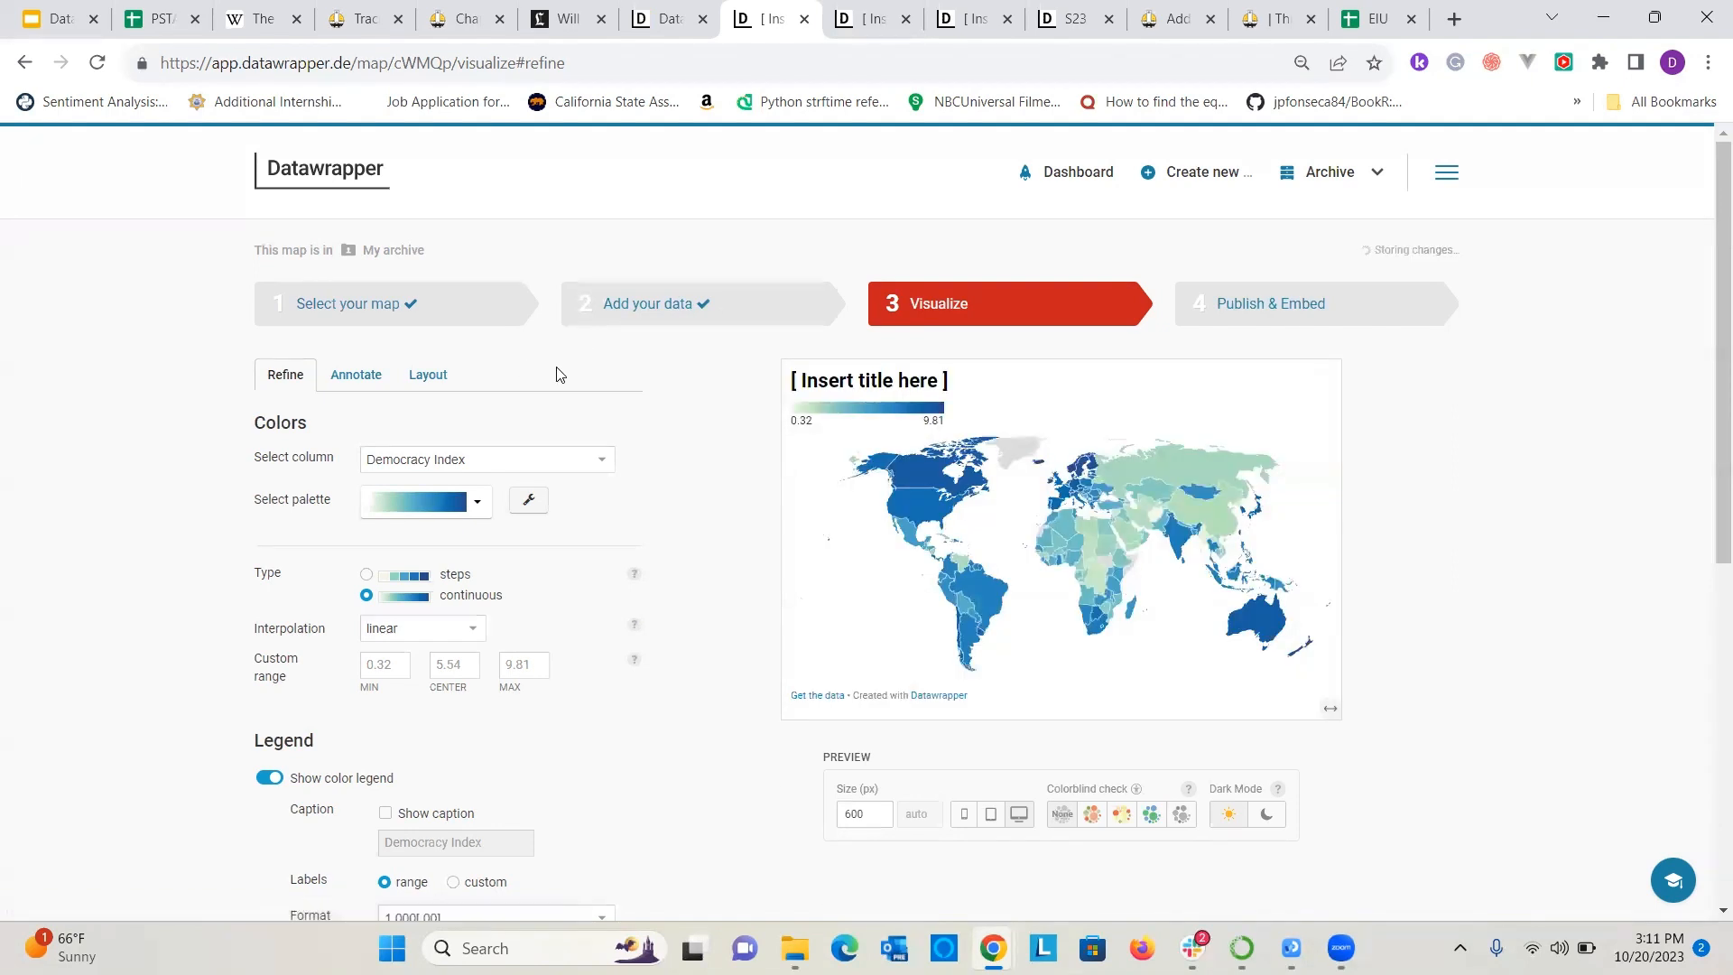
left_click(475, 509)
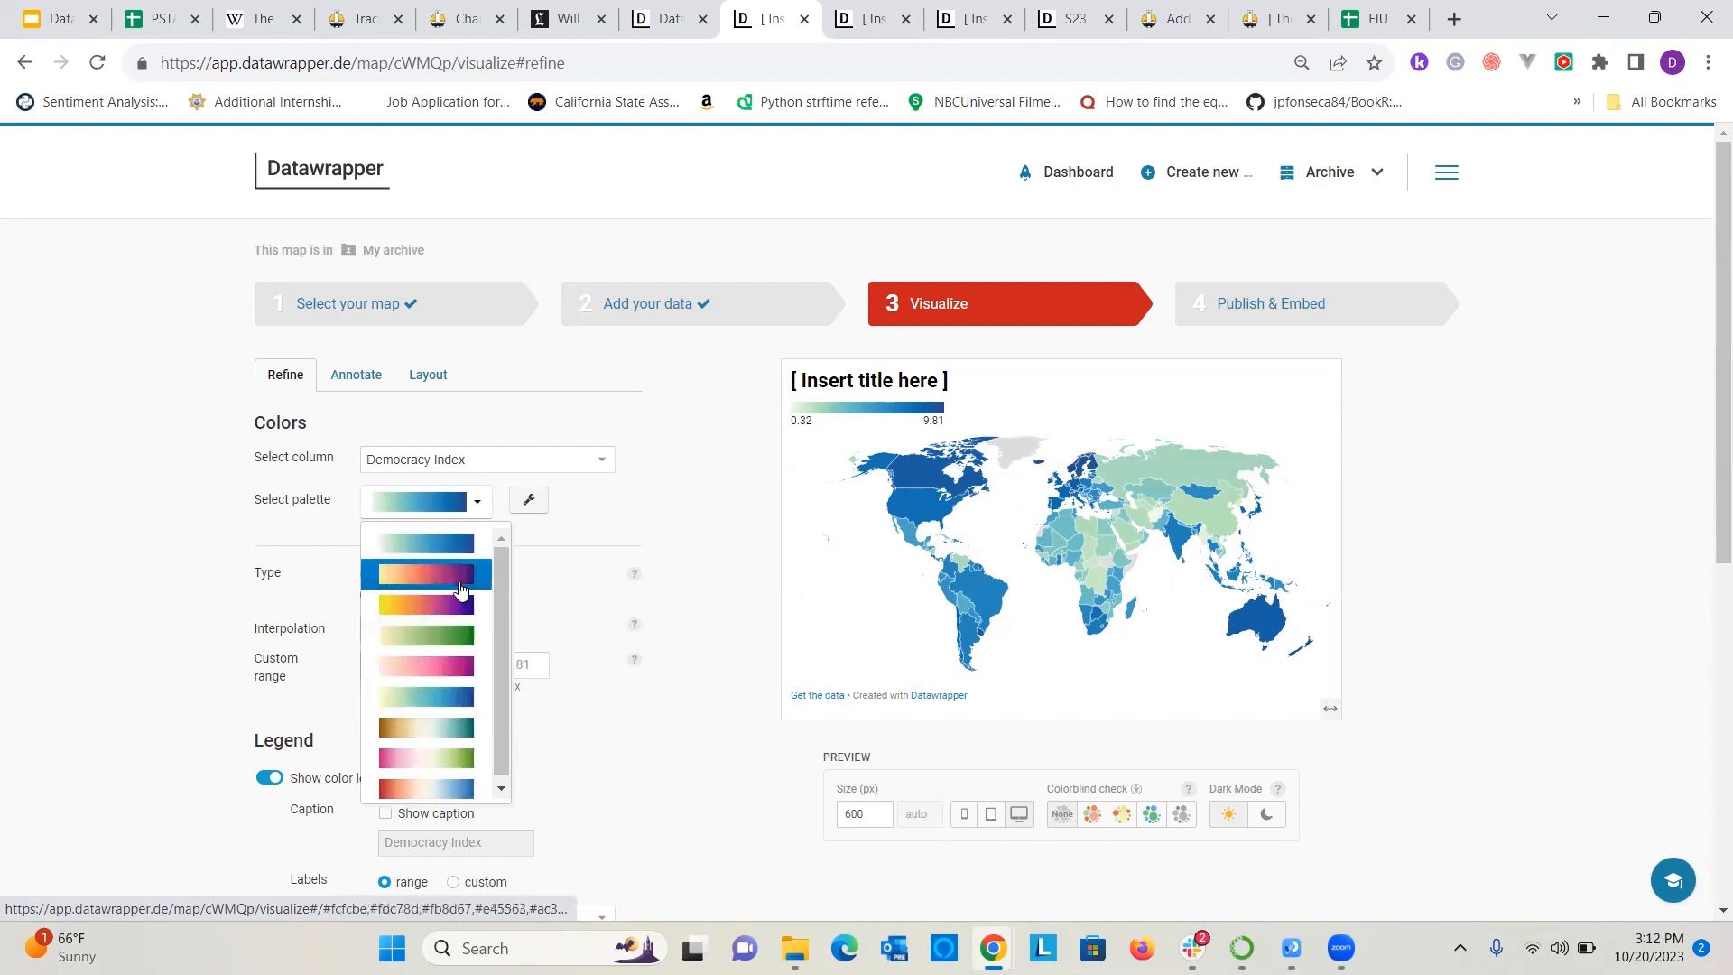
left_click(427, 574)
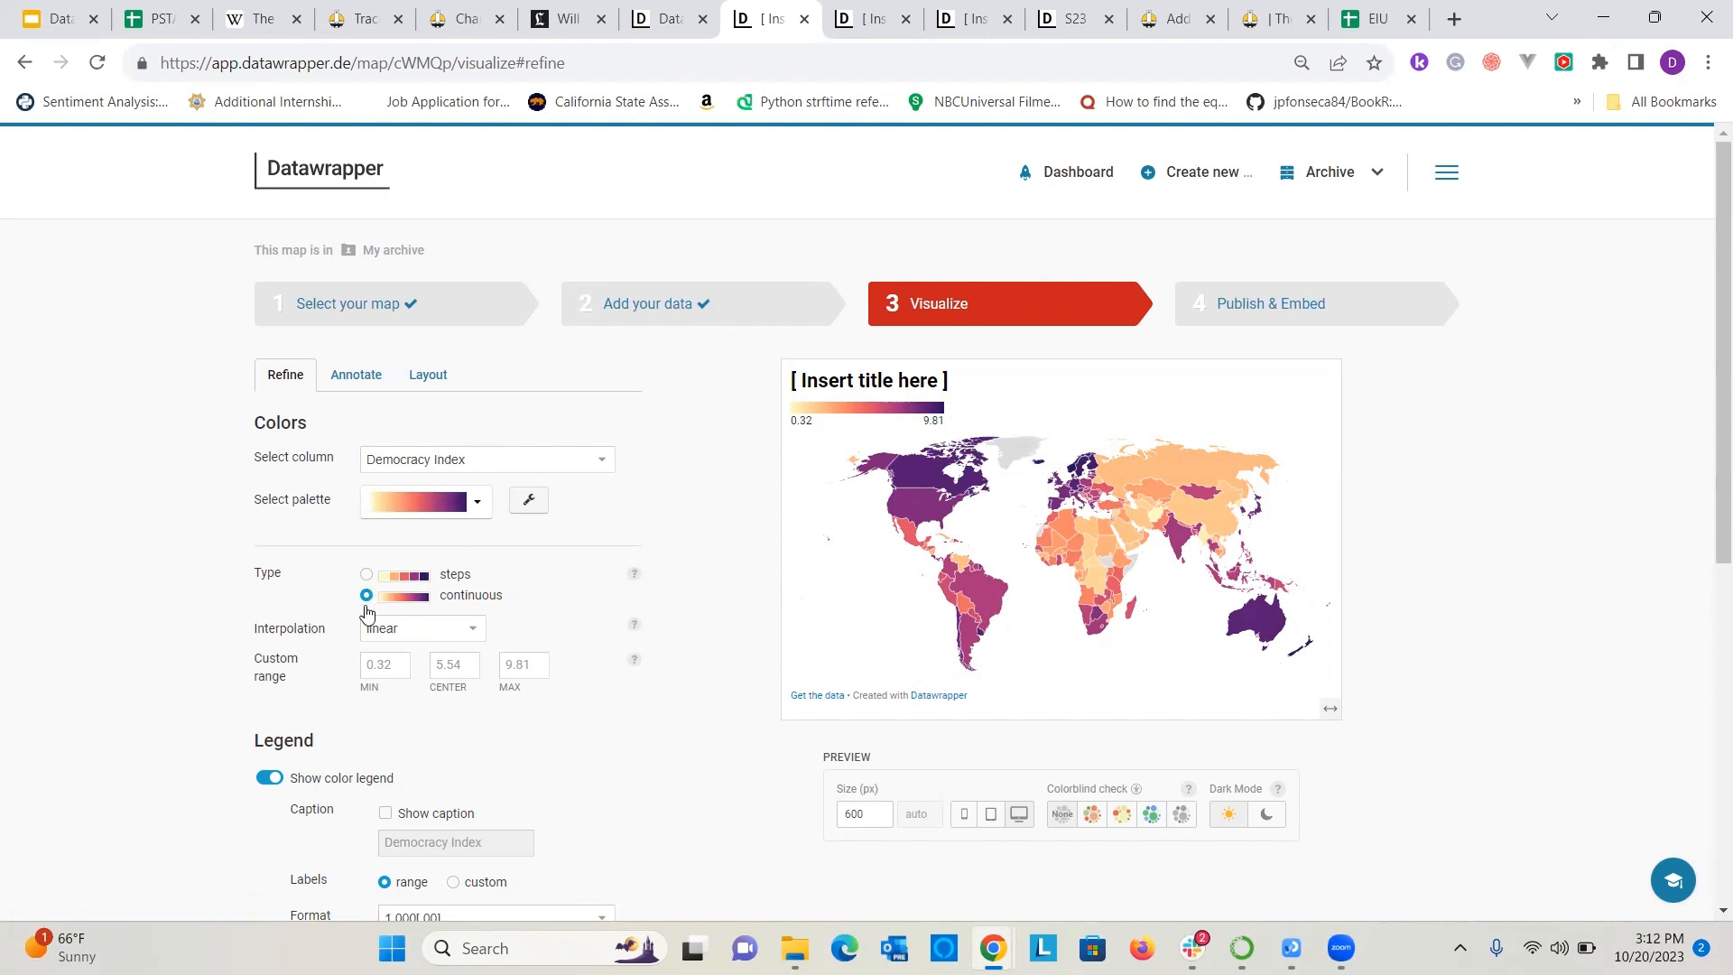
Review the interpolation options, keep linear, and set the custom color range's minimum to 0 and maximum to 10.
scroll(367, 614, "down", 1)
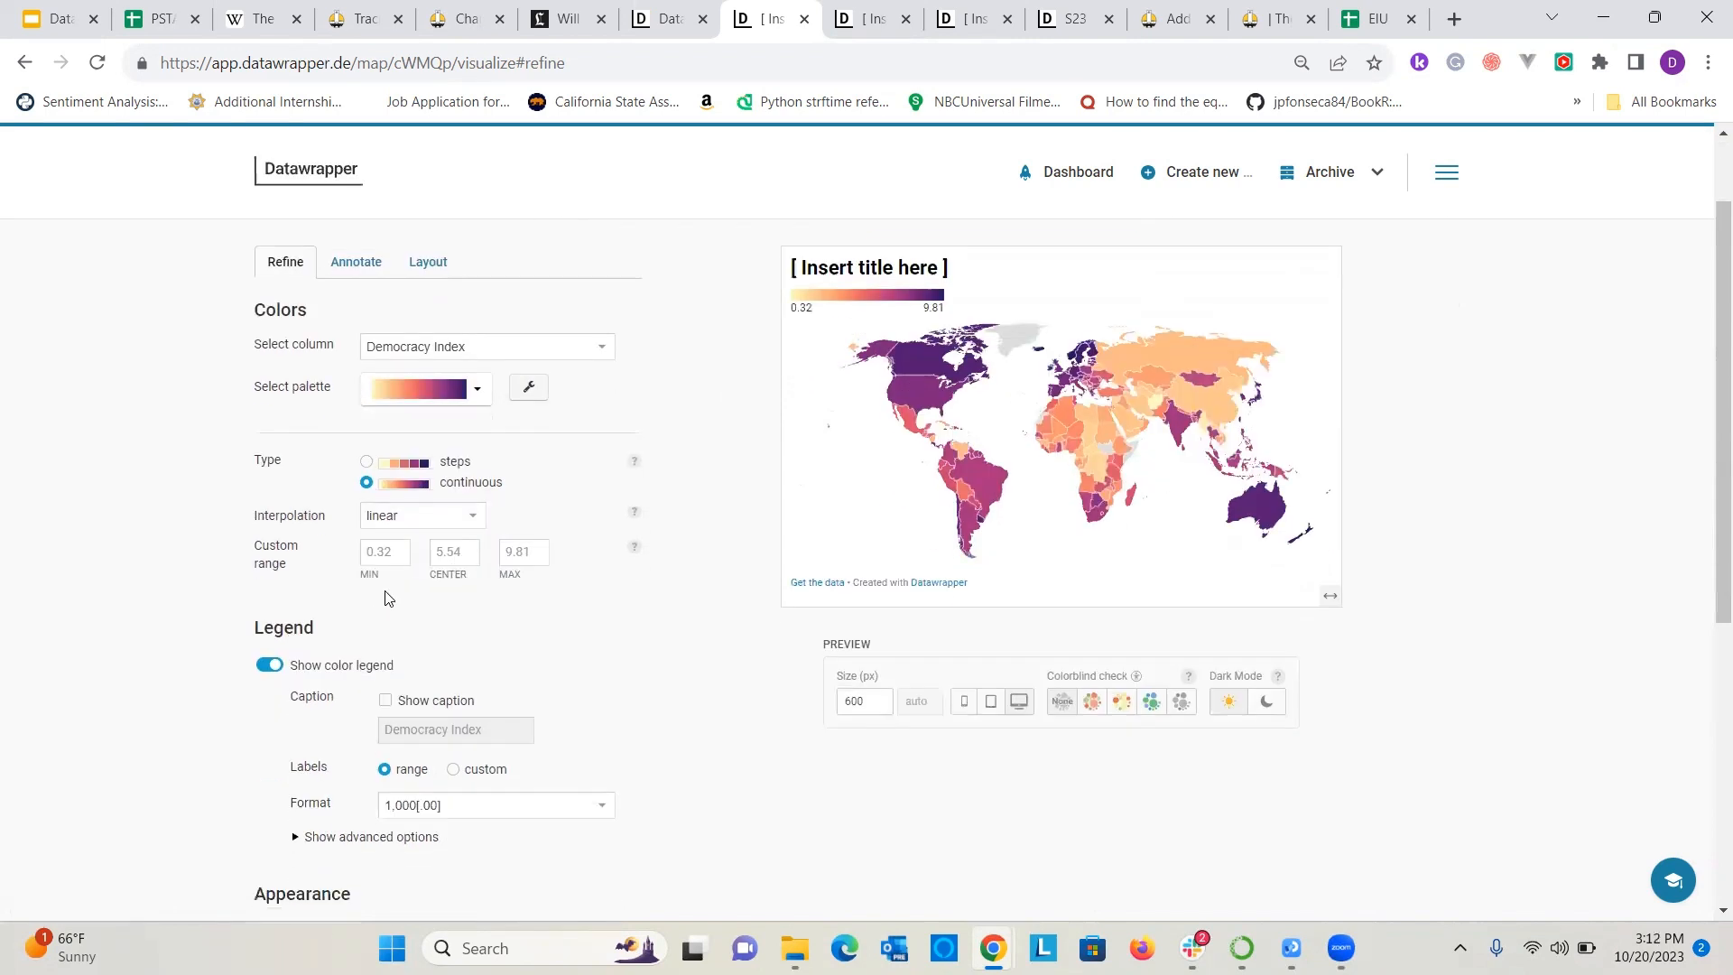
left_click(412, 527)
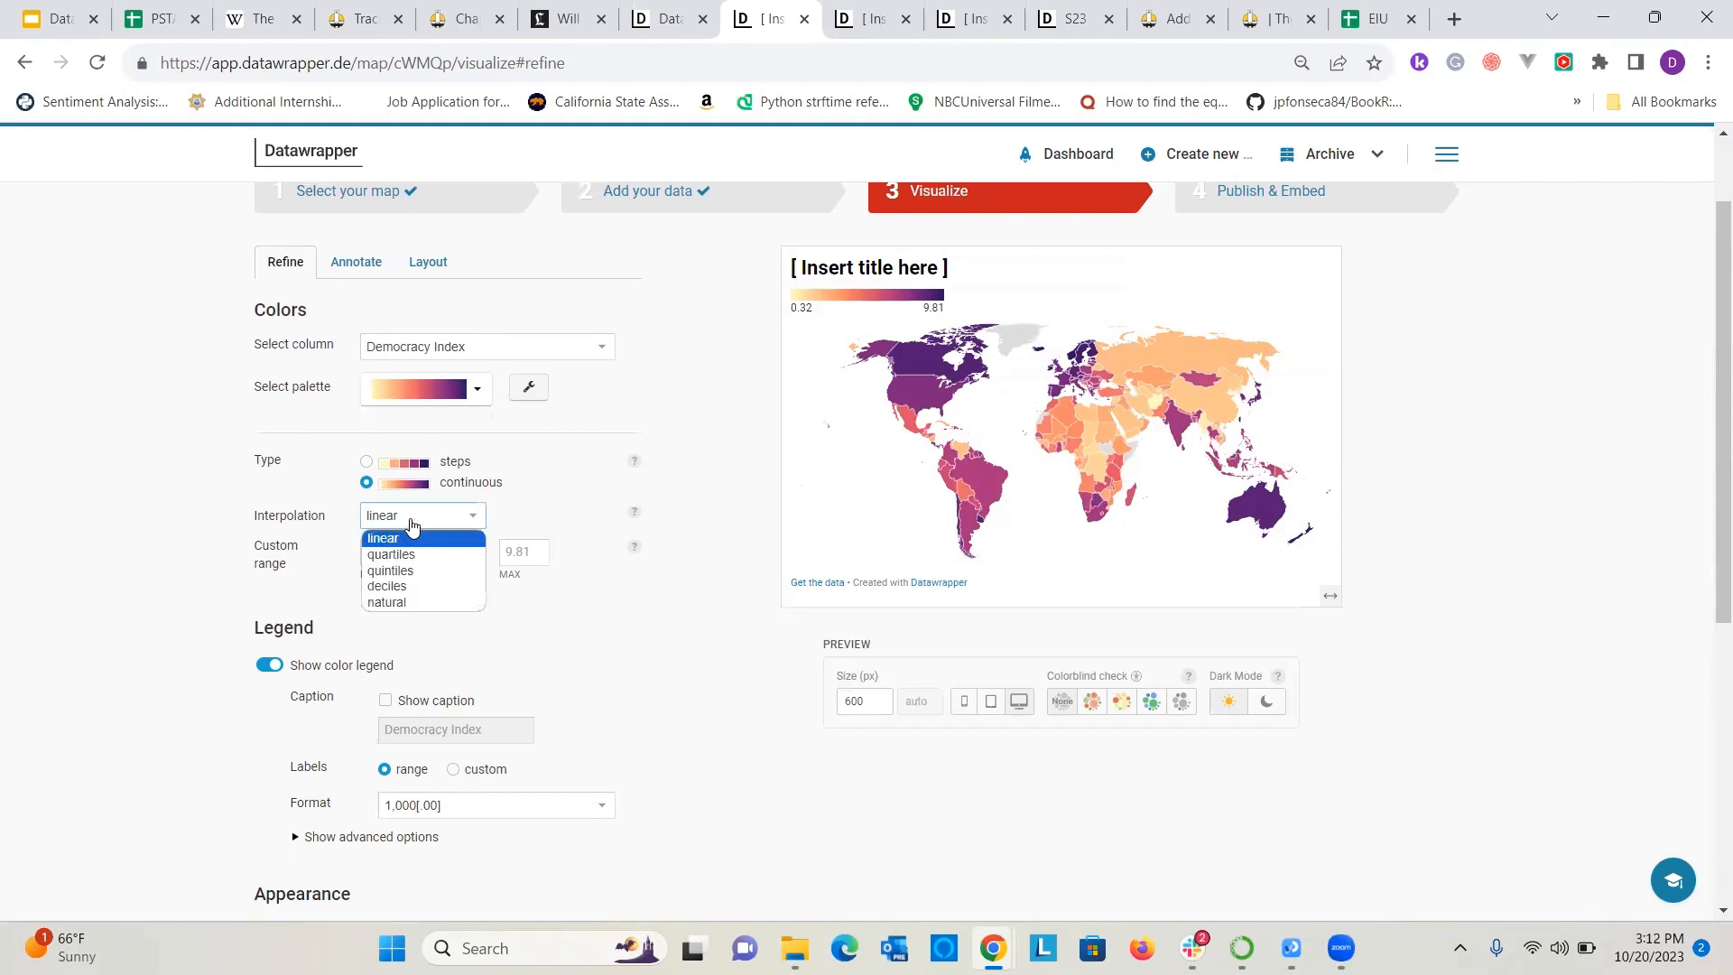
left_click(158, 459)
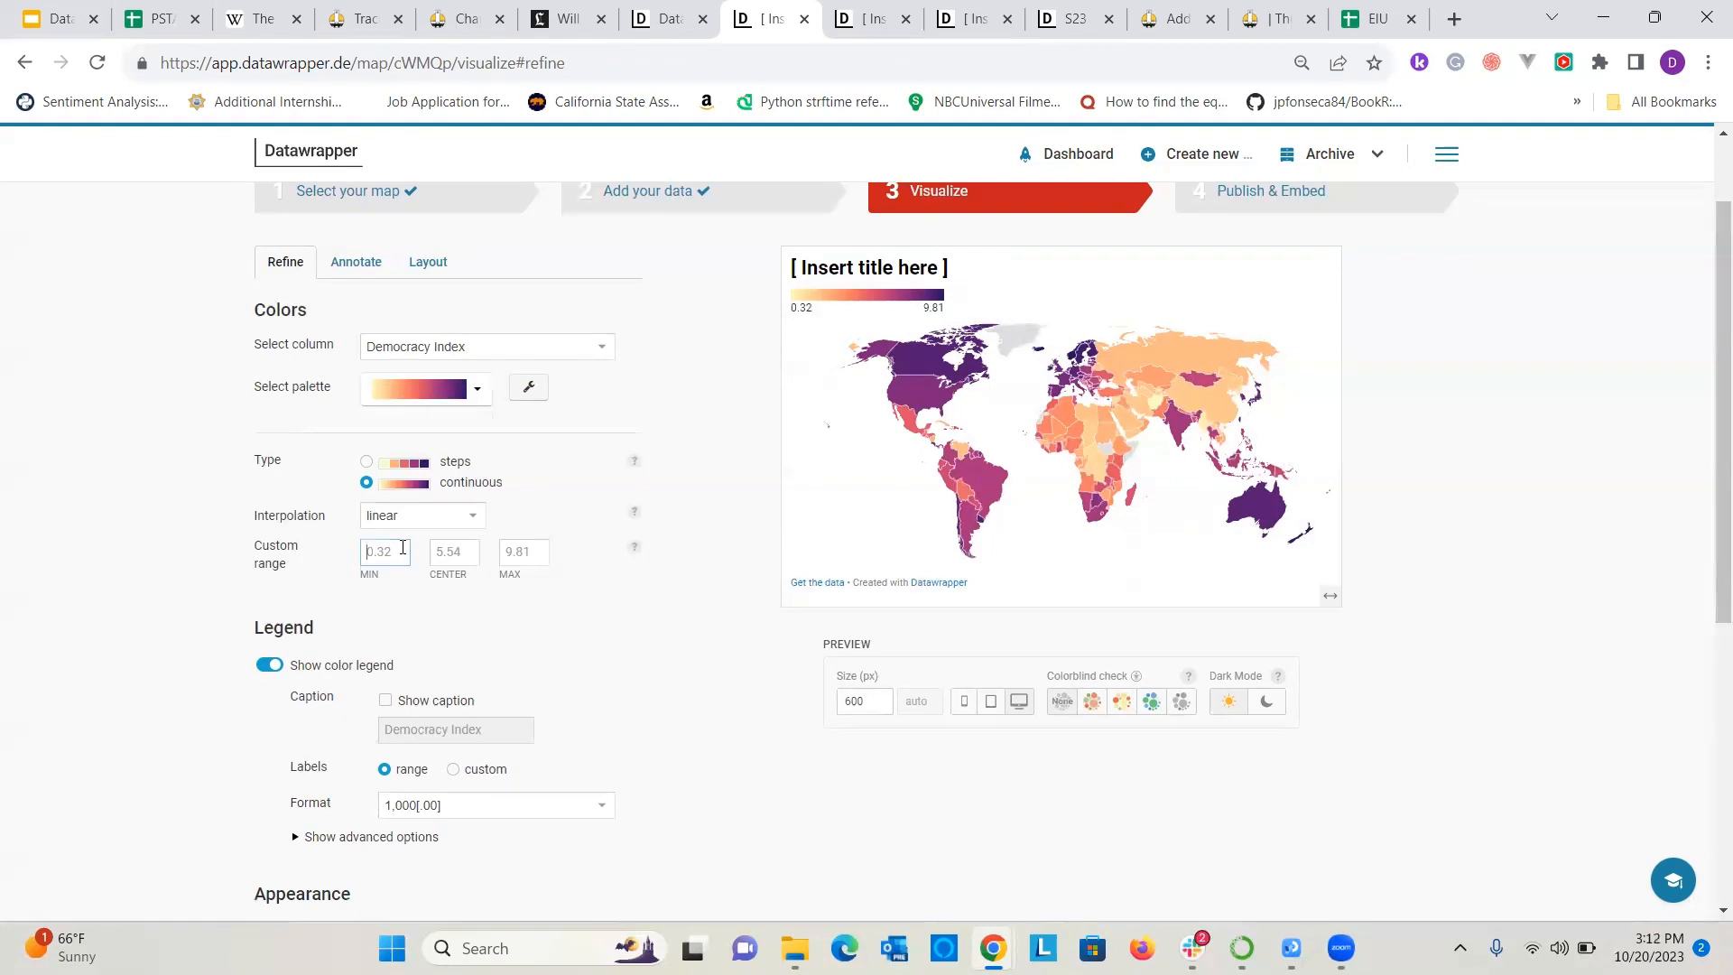
type("0")
left_click(548, 555)
left_click(710, 593)
scroll(406, 635, "down", 1)
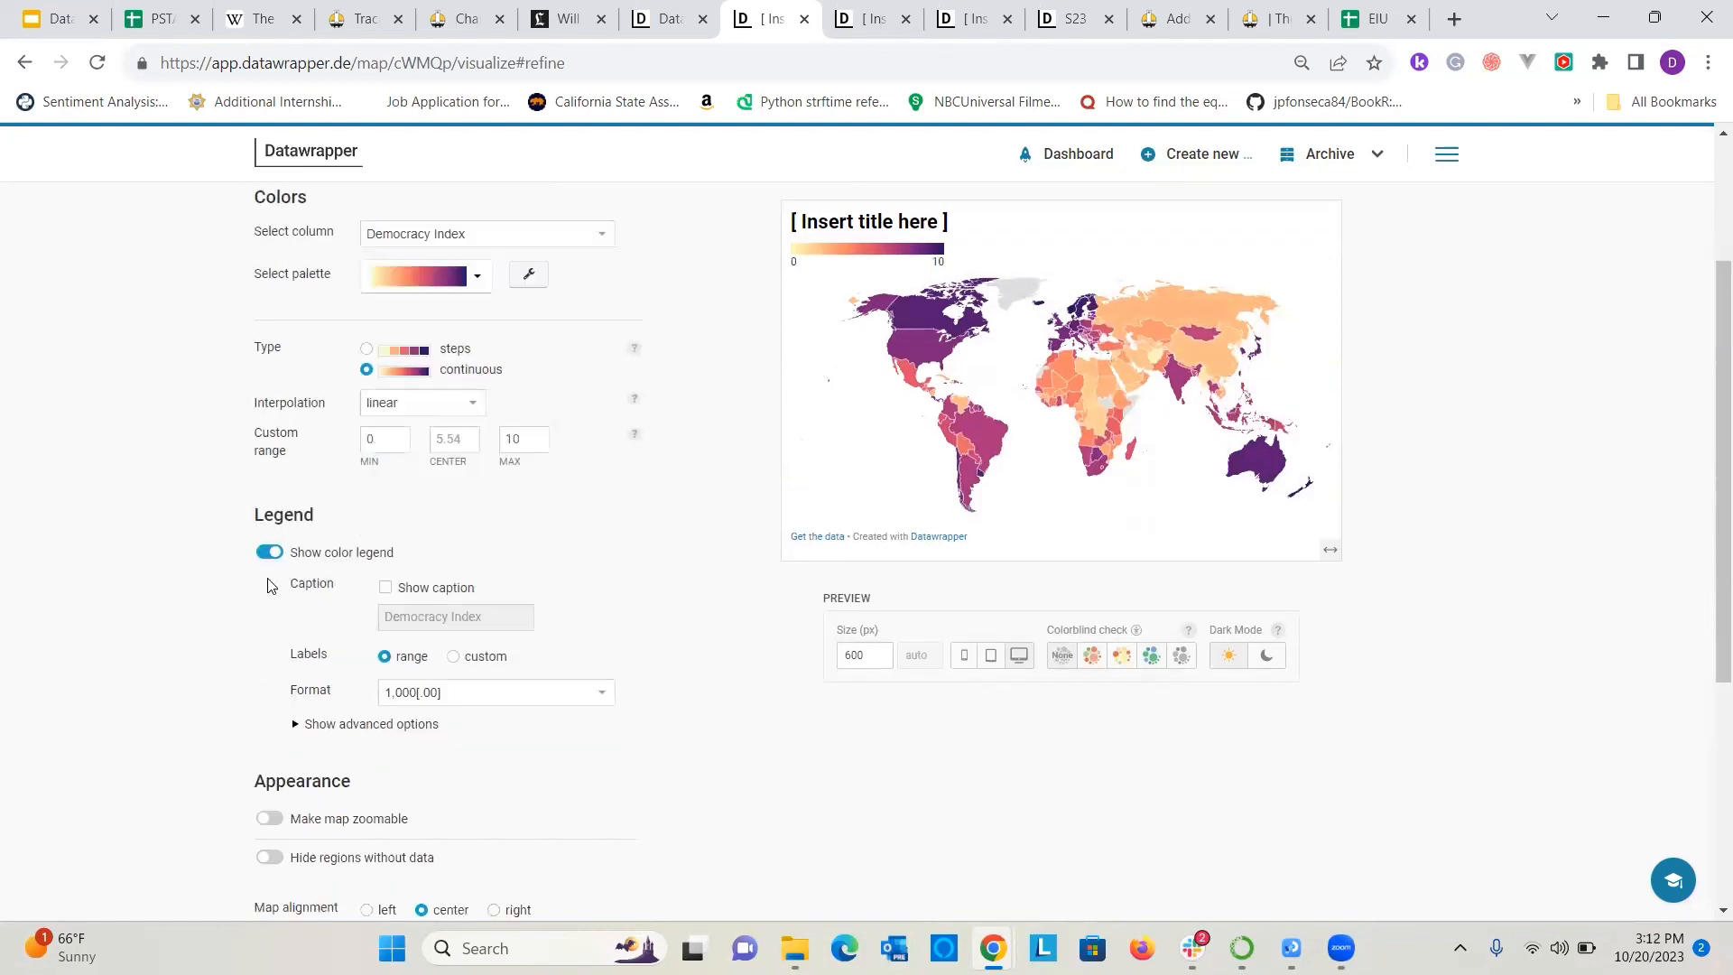
Show the color legend's caption, and try custom legend labels before returning them to range.
left_click(388, 587)
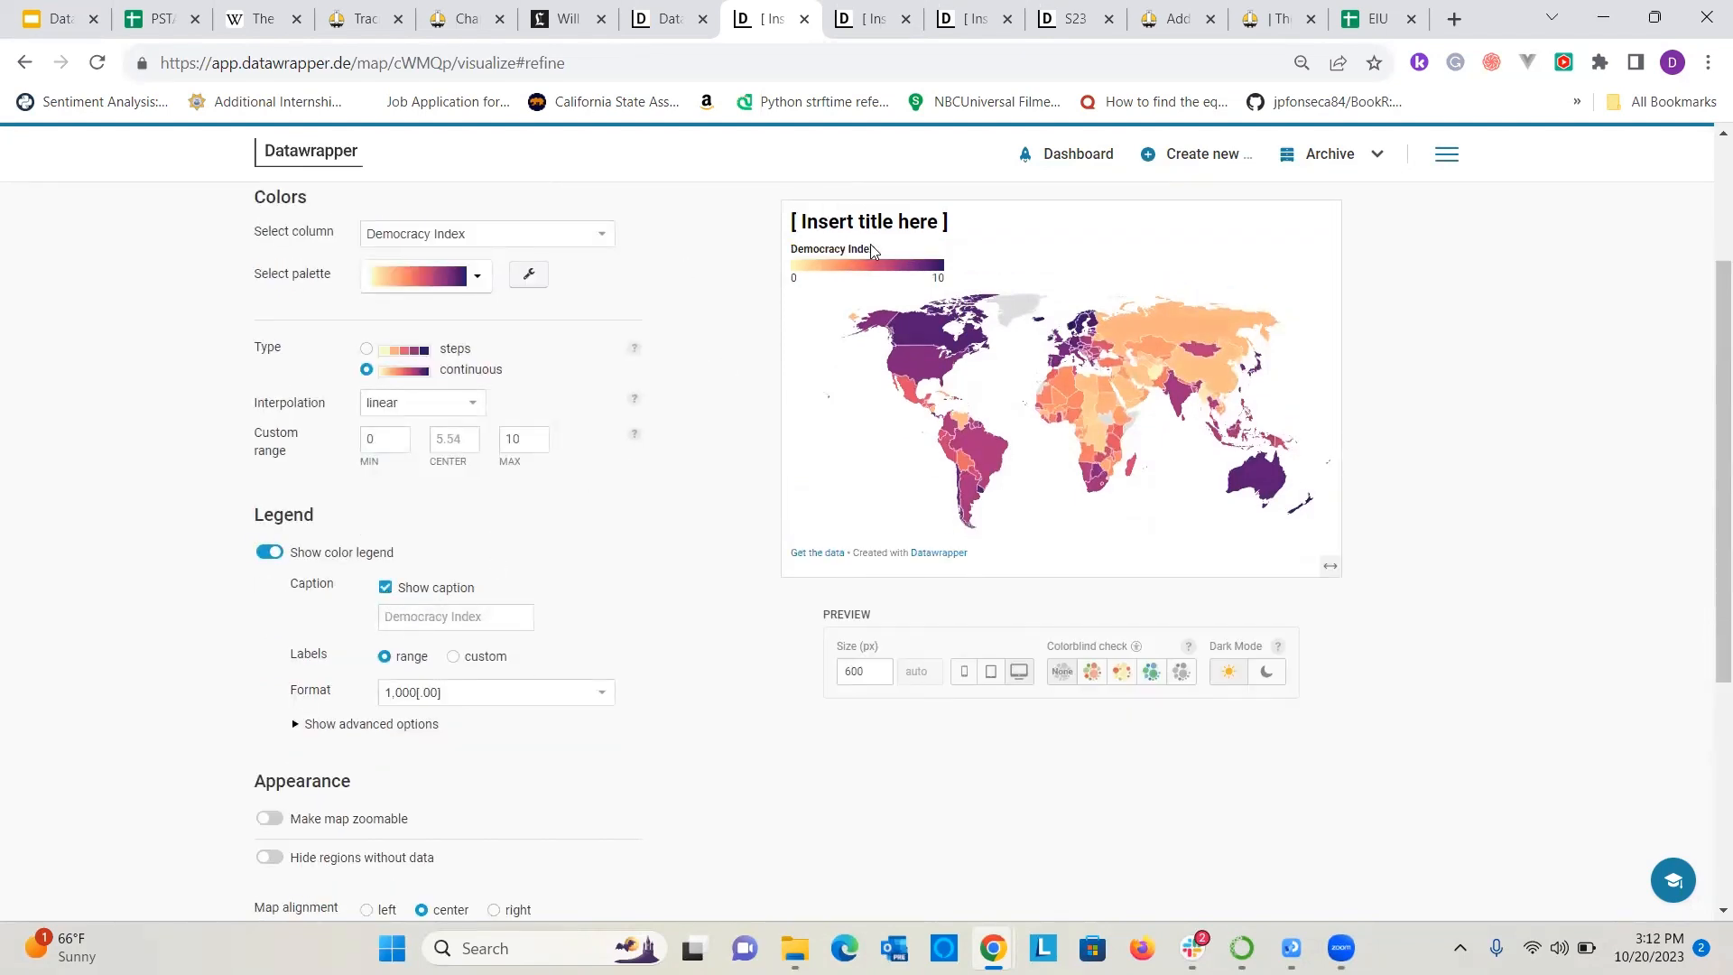
scroll(345, 639, "down", 1)
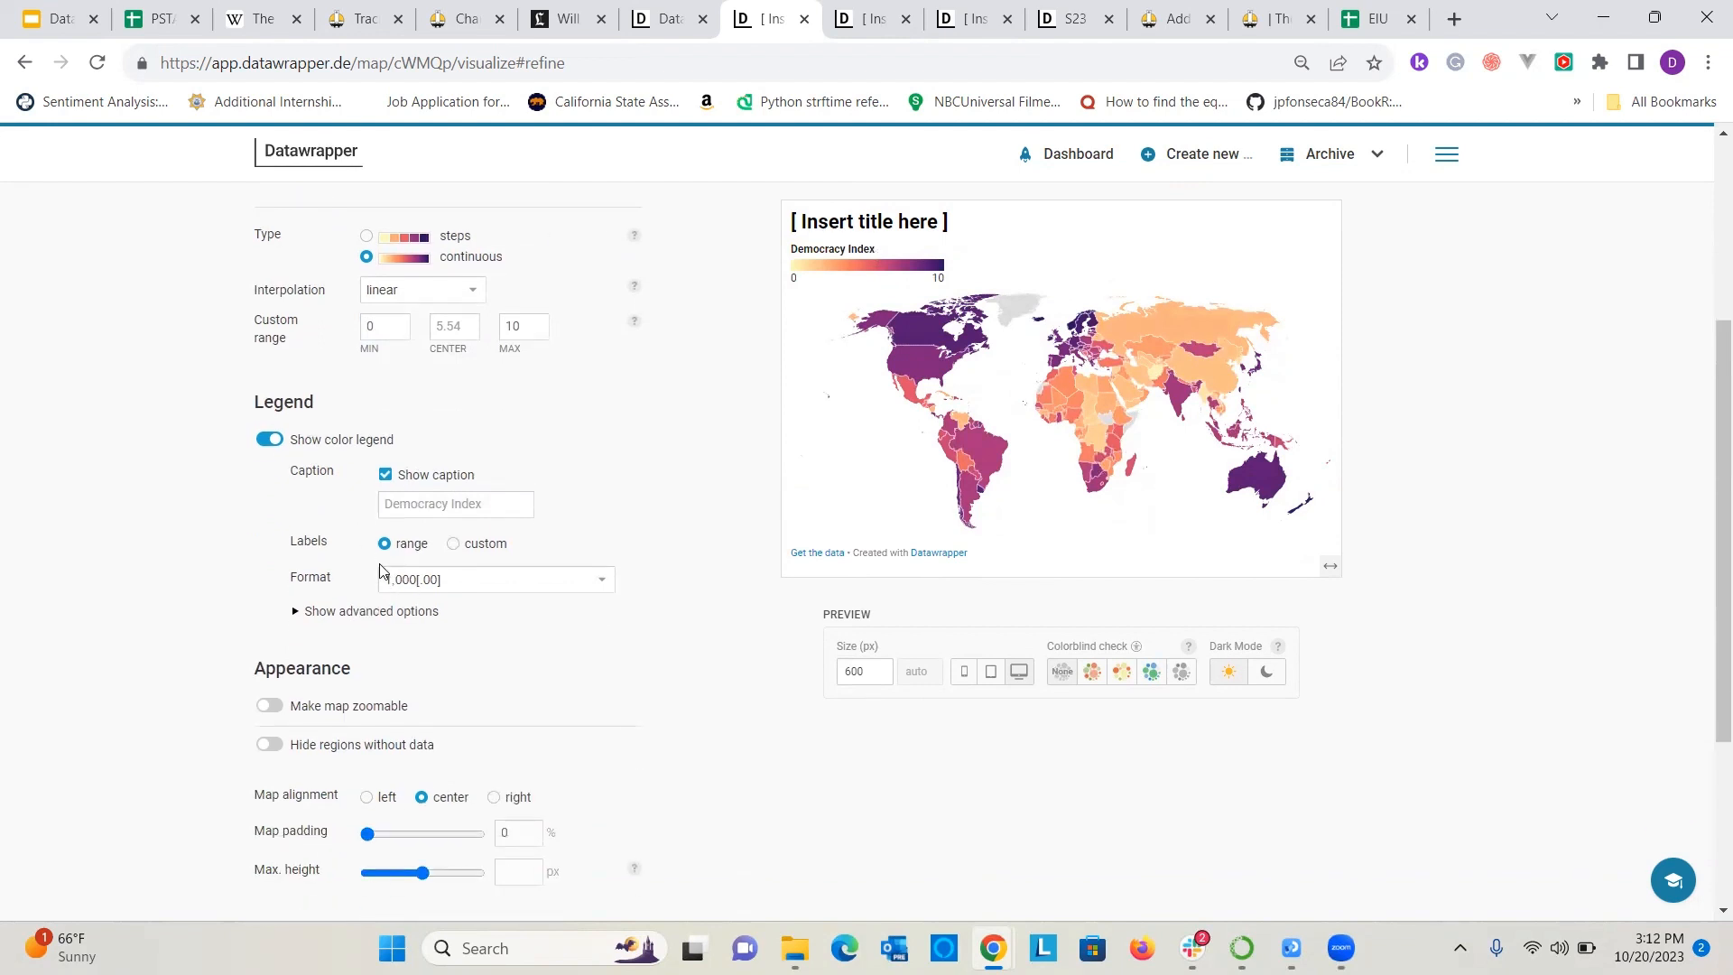
left_click(453, 544)
left_click(391, 546)
Make the map zoomable and test zooming in and back out on the preview.
left_click(270, 706)
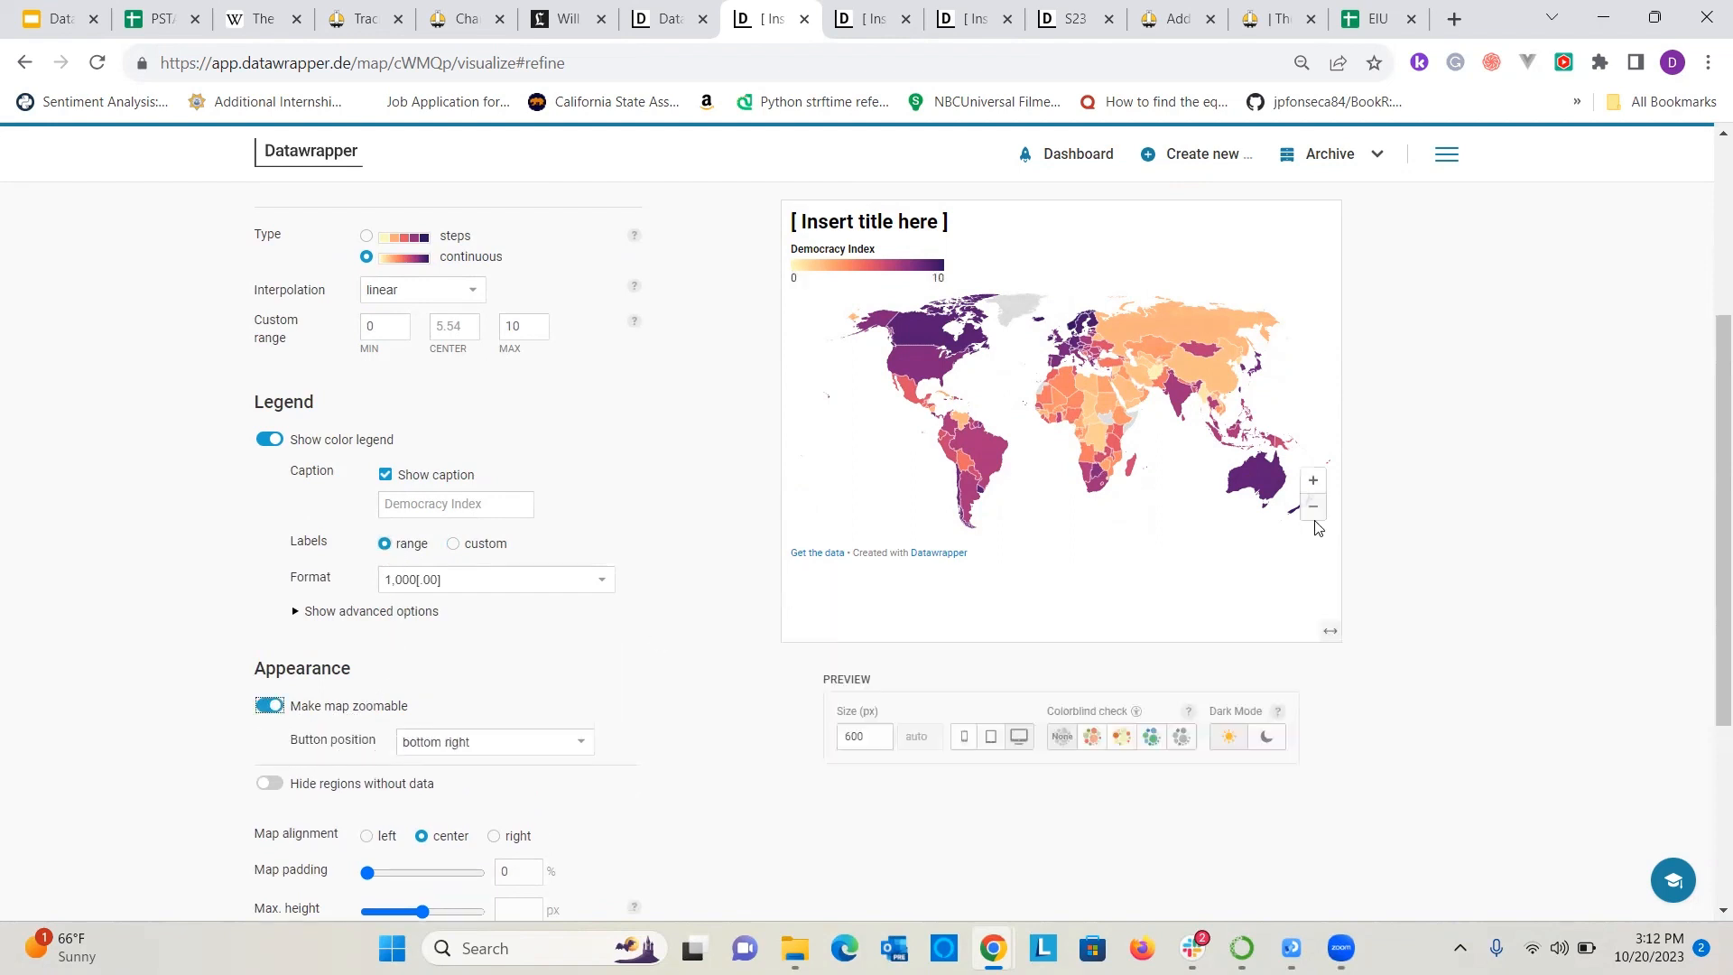
left_click(1314, 485)
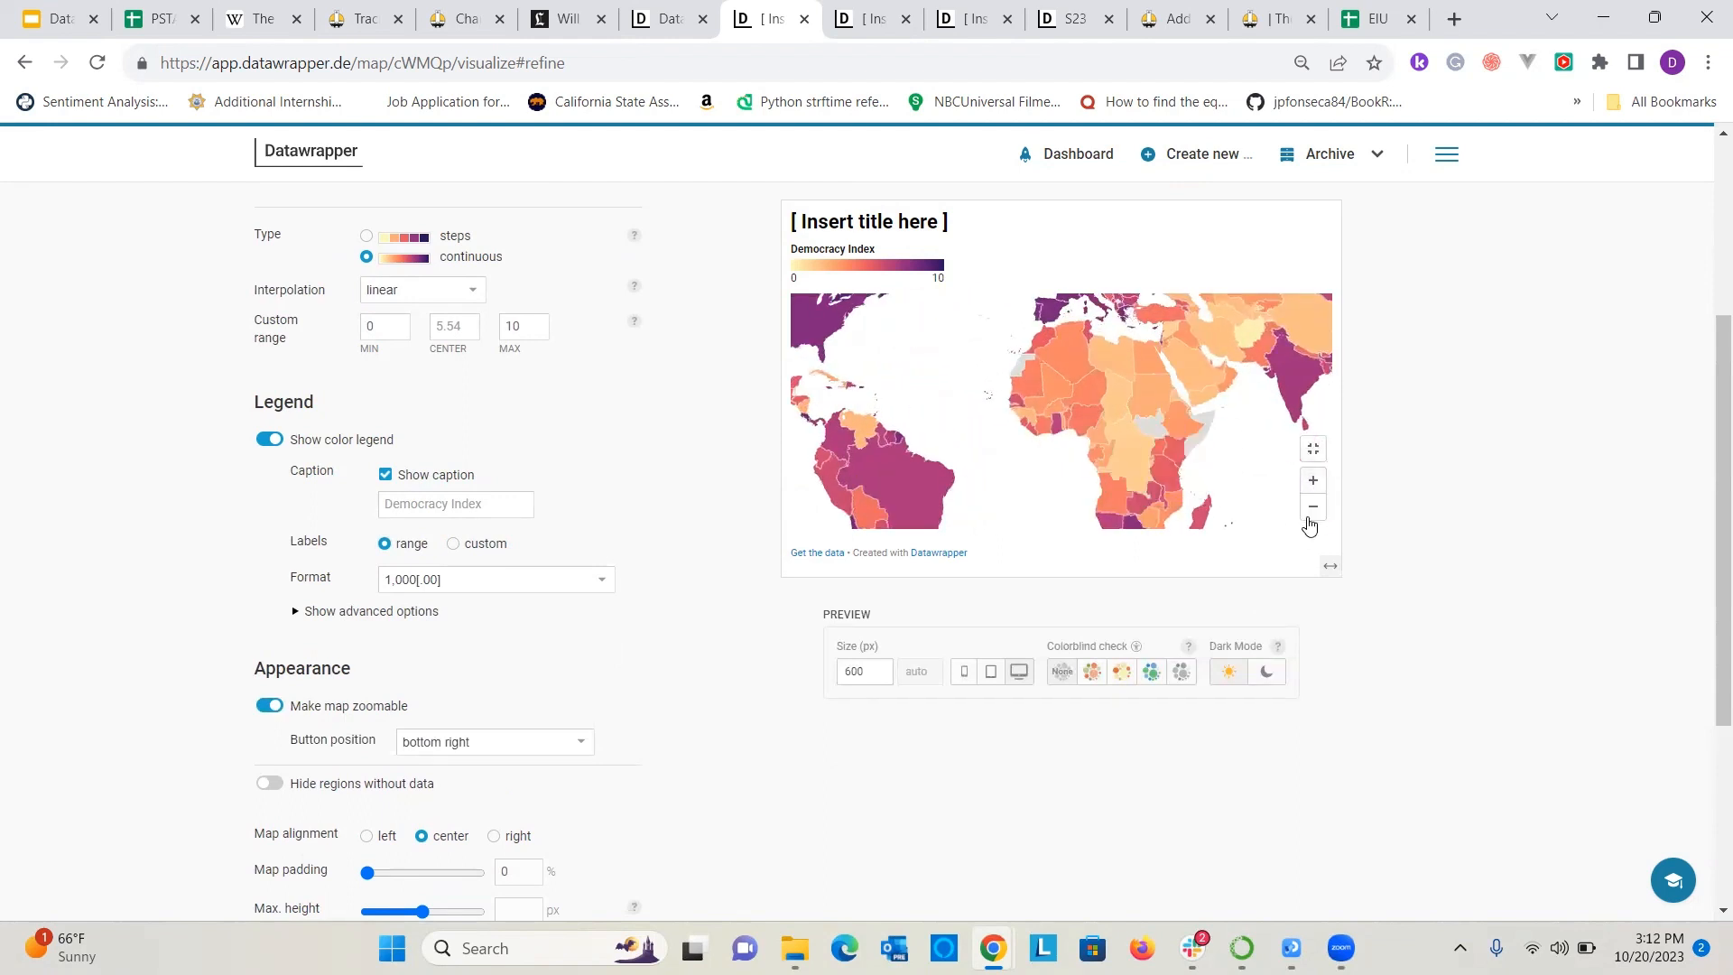
scroll(1183, 451, "up", 1)
scroll(1184, 451, "up", 1)
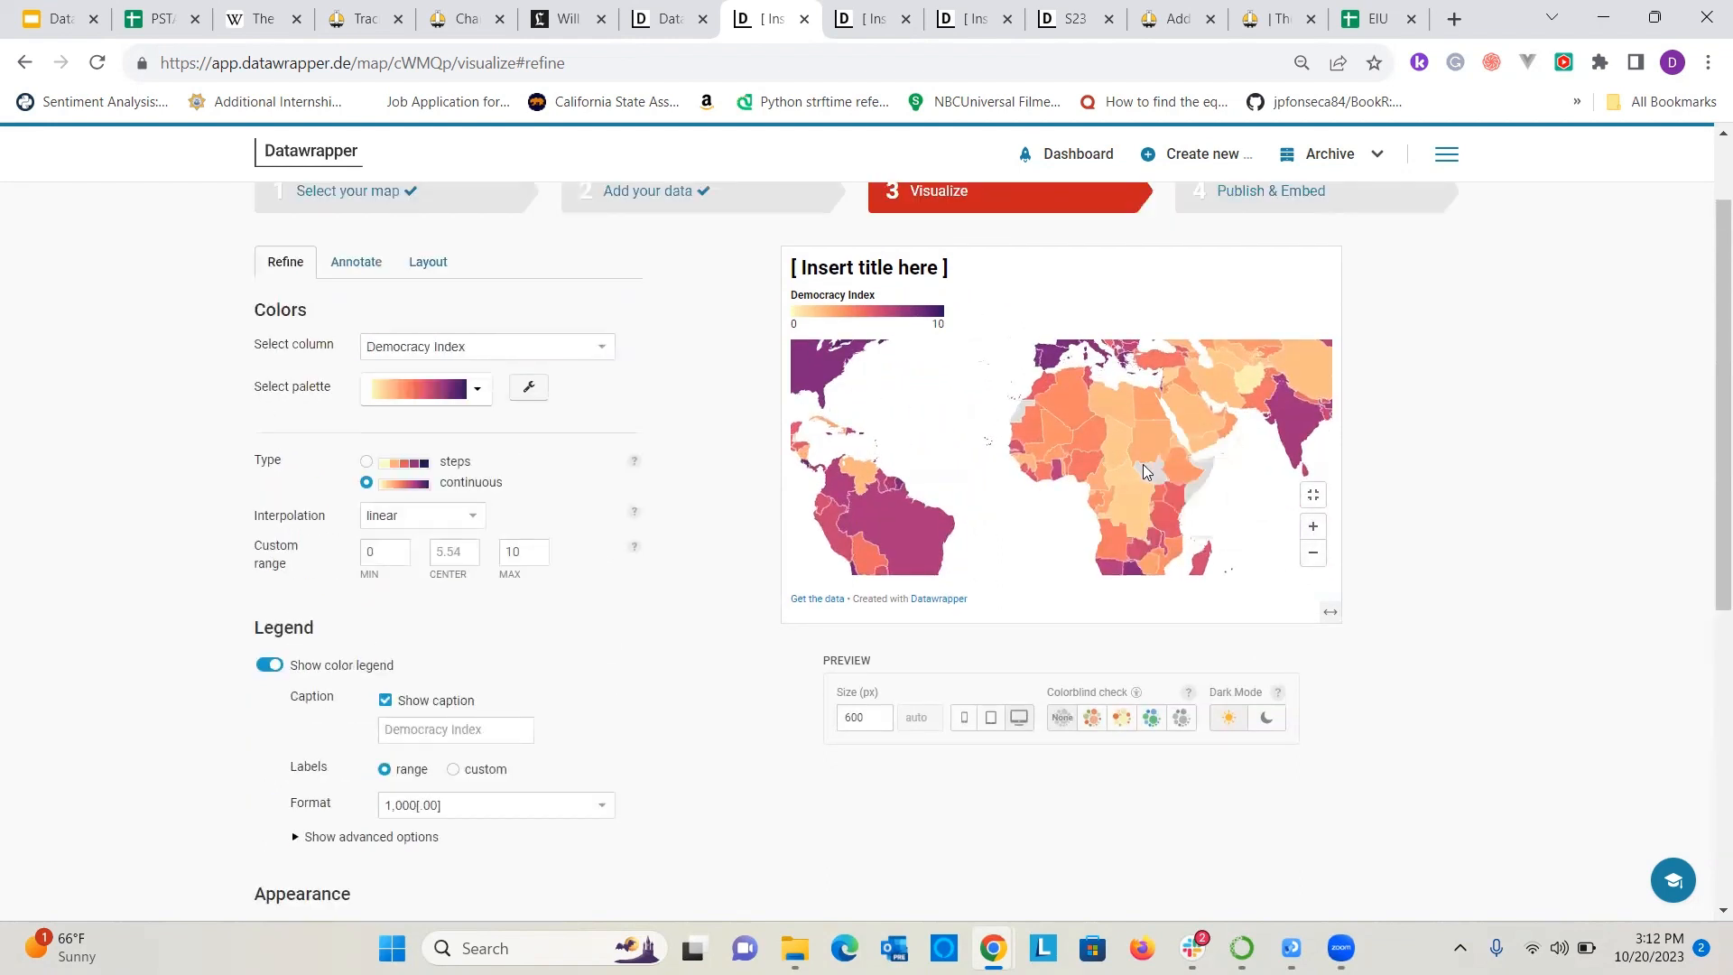
left_click(1317, 559)
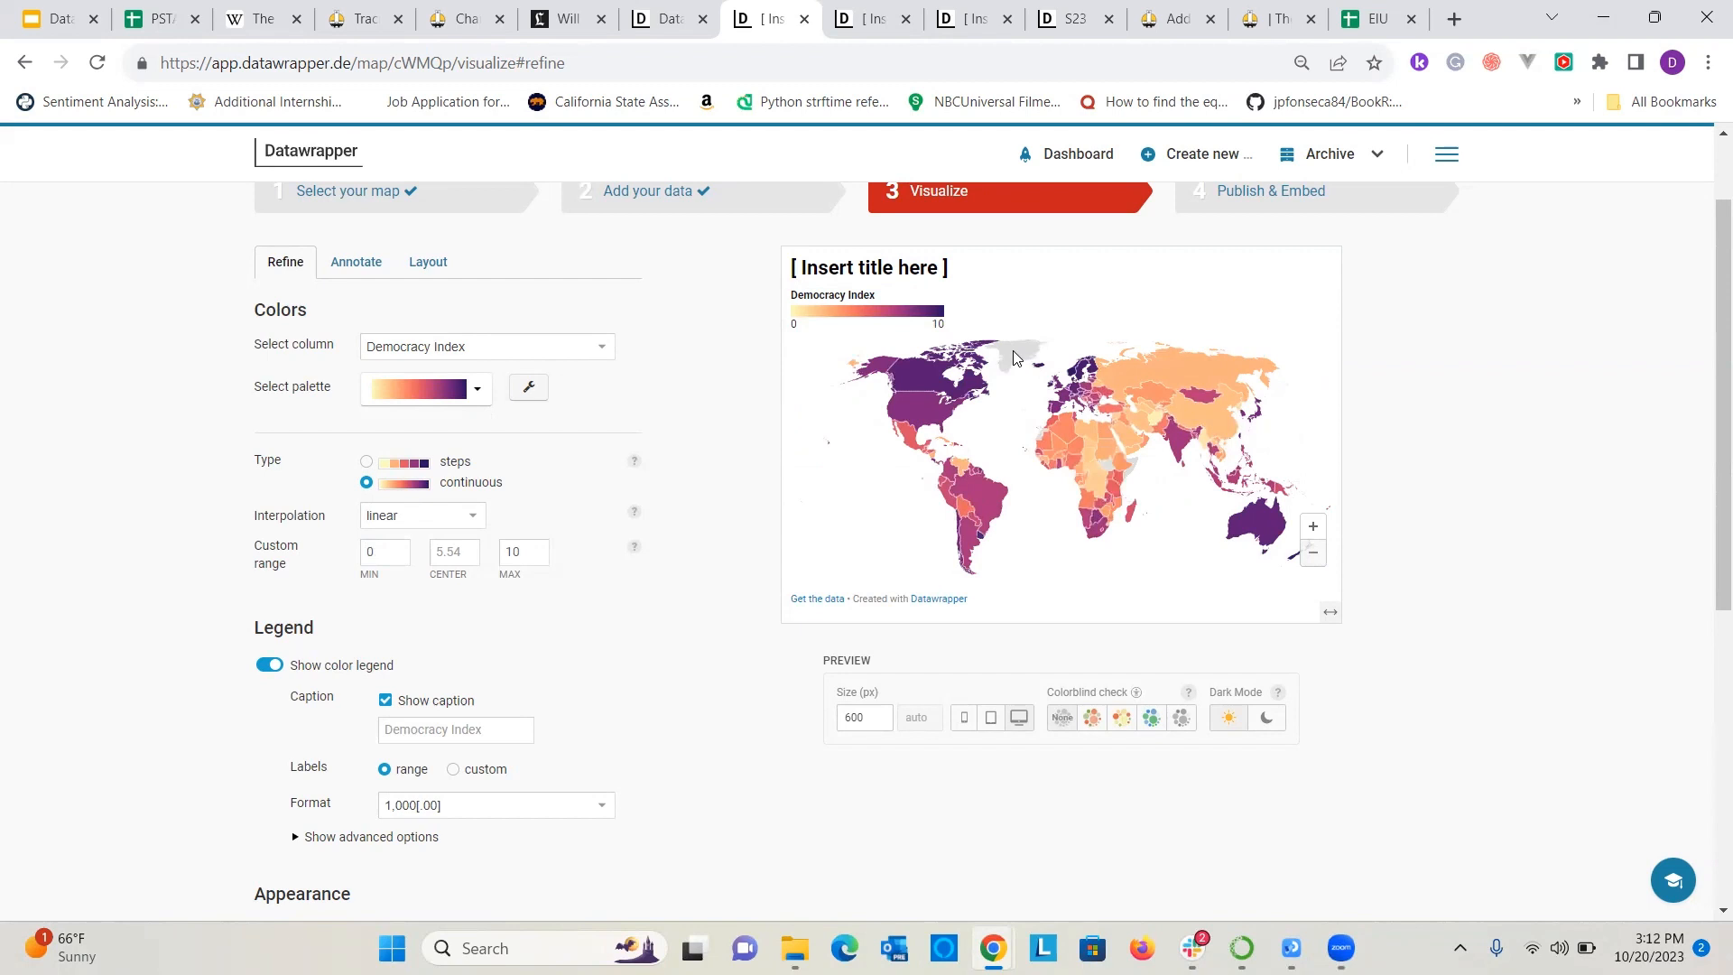
scroll(586, 524, "down", 3)
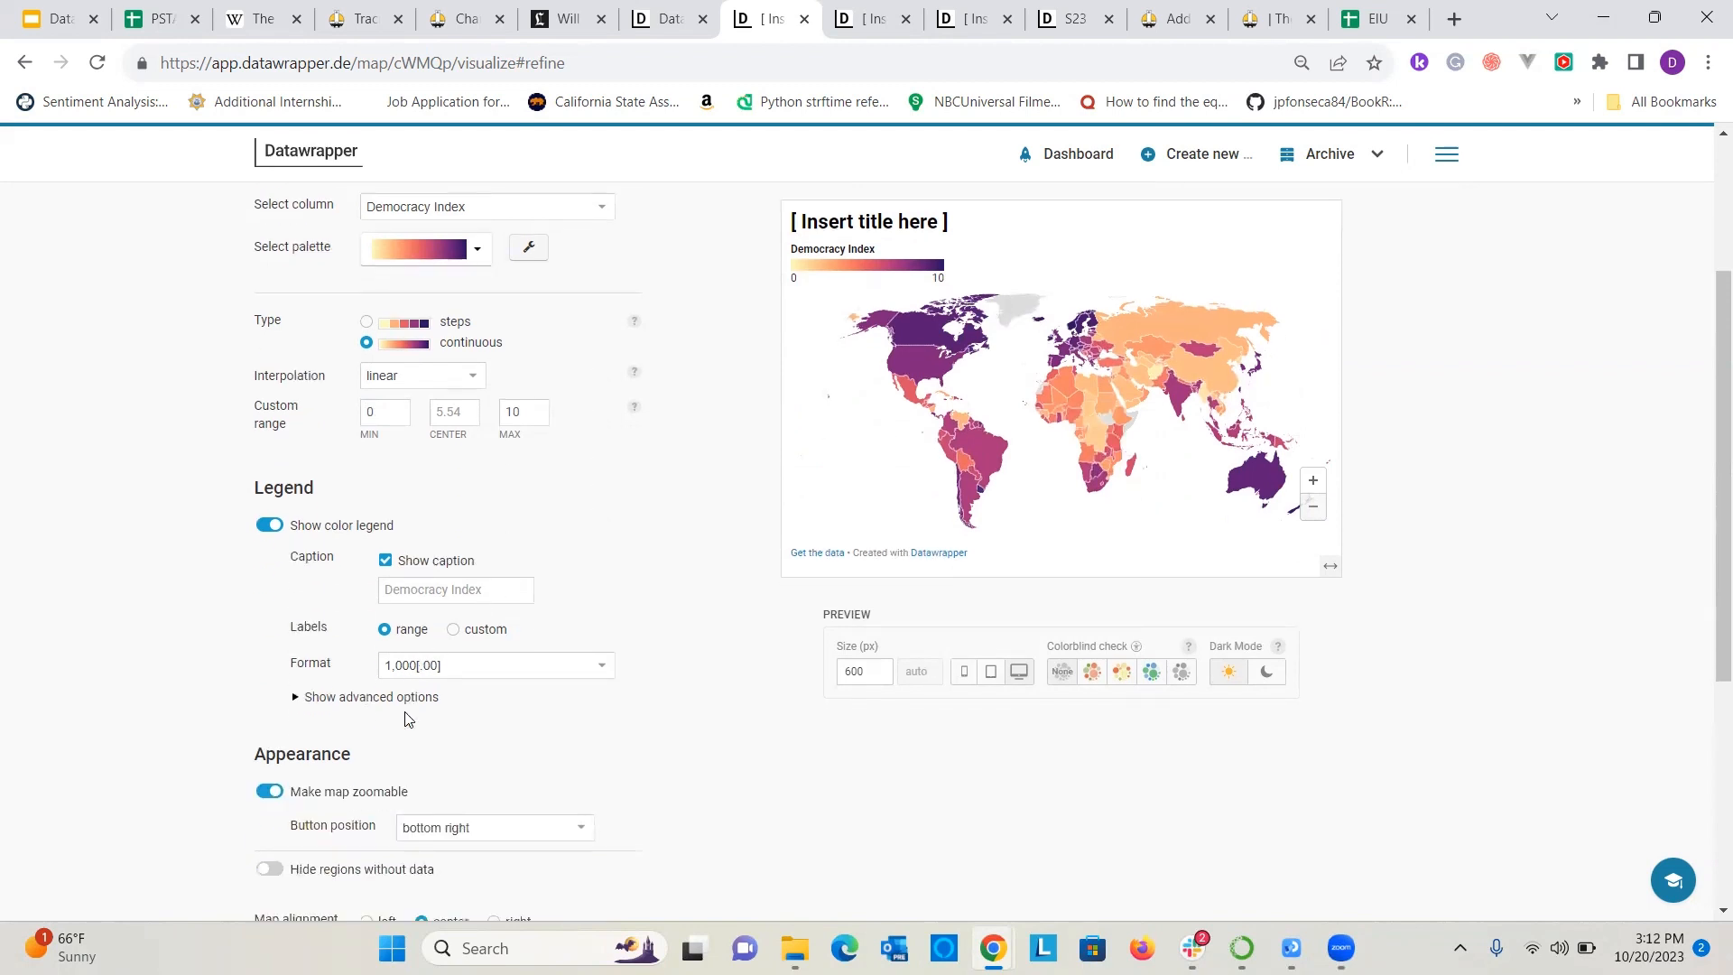
scroll(593, 569, "down", 3)
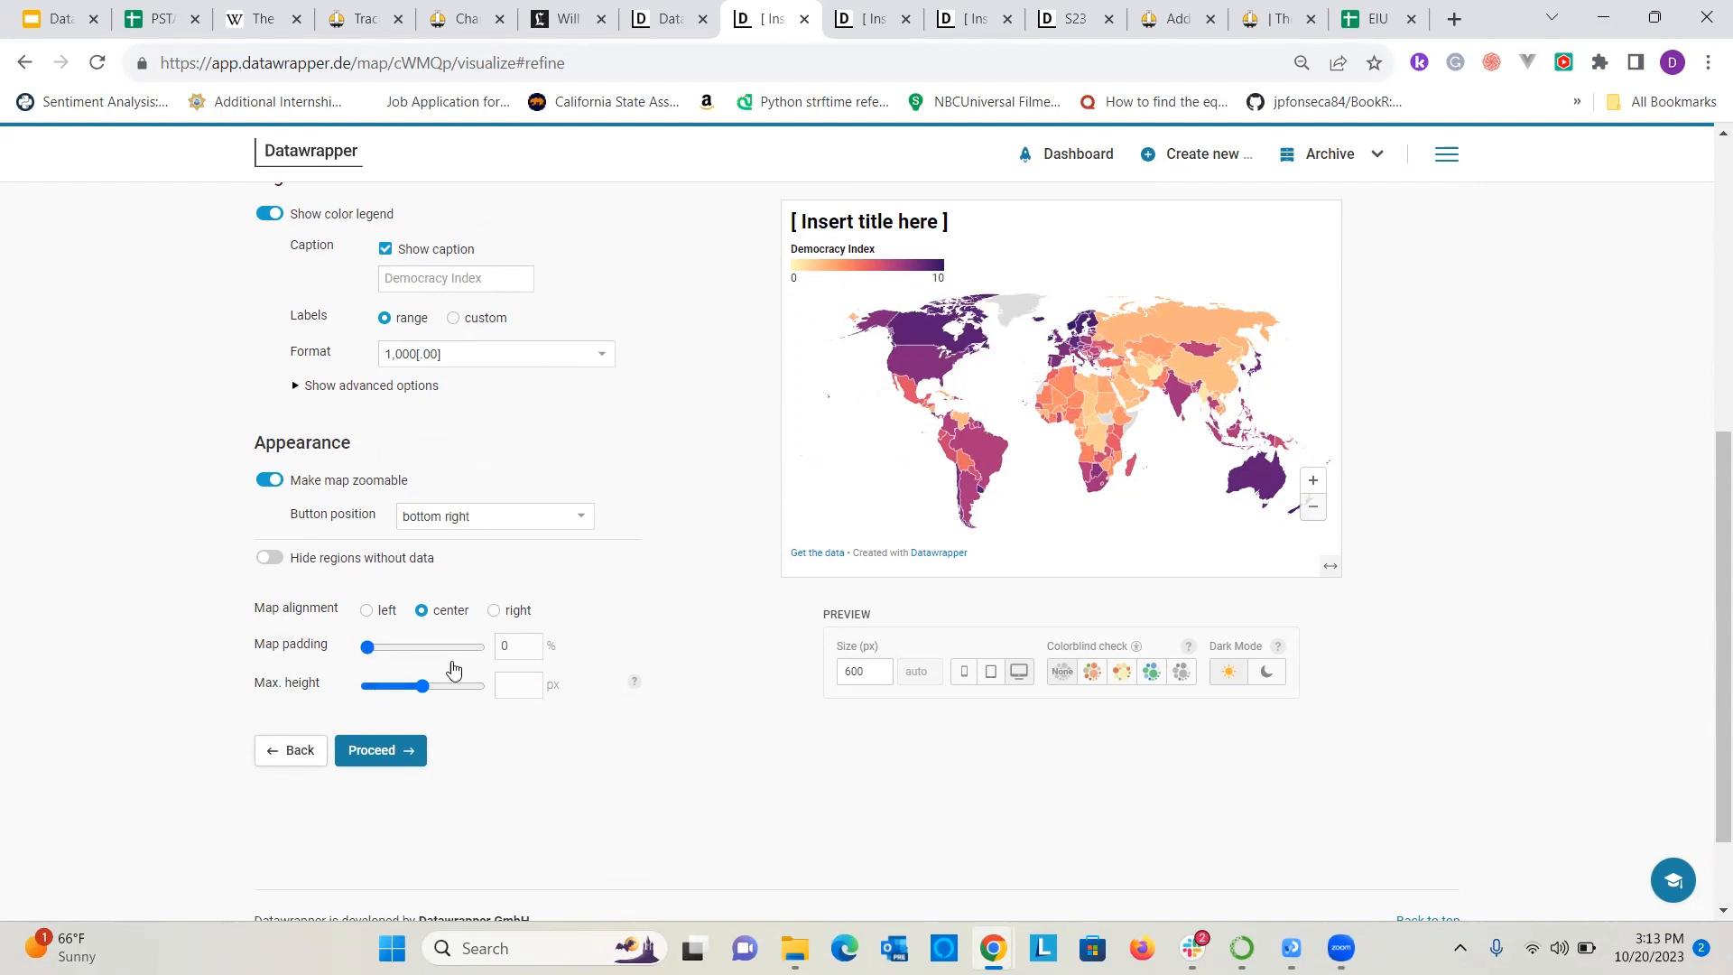
Title the map "EIU Democracy Index 2022".
scroll(448, 665, "up", 6)
left_click(383, 376)
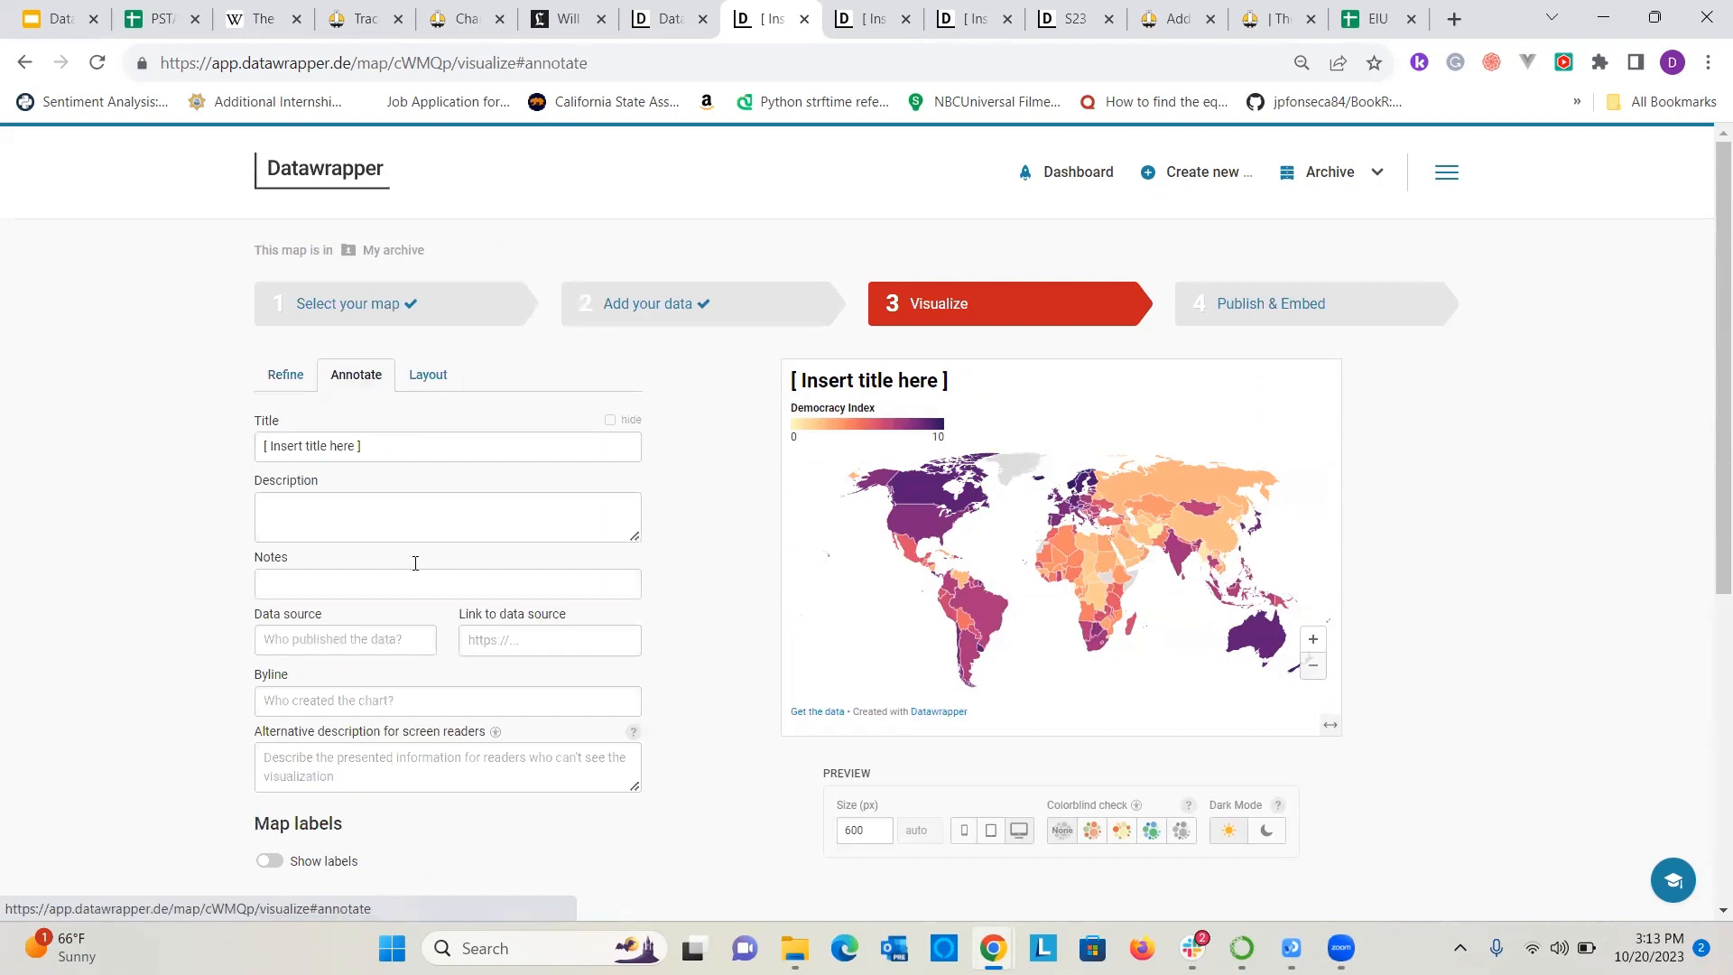
scroll(416, 563, "down", 5)
scroll(468, 447, "up", 5)
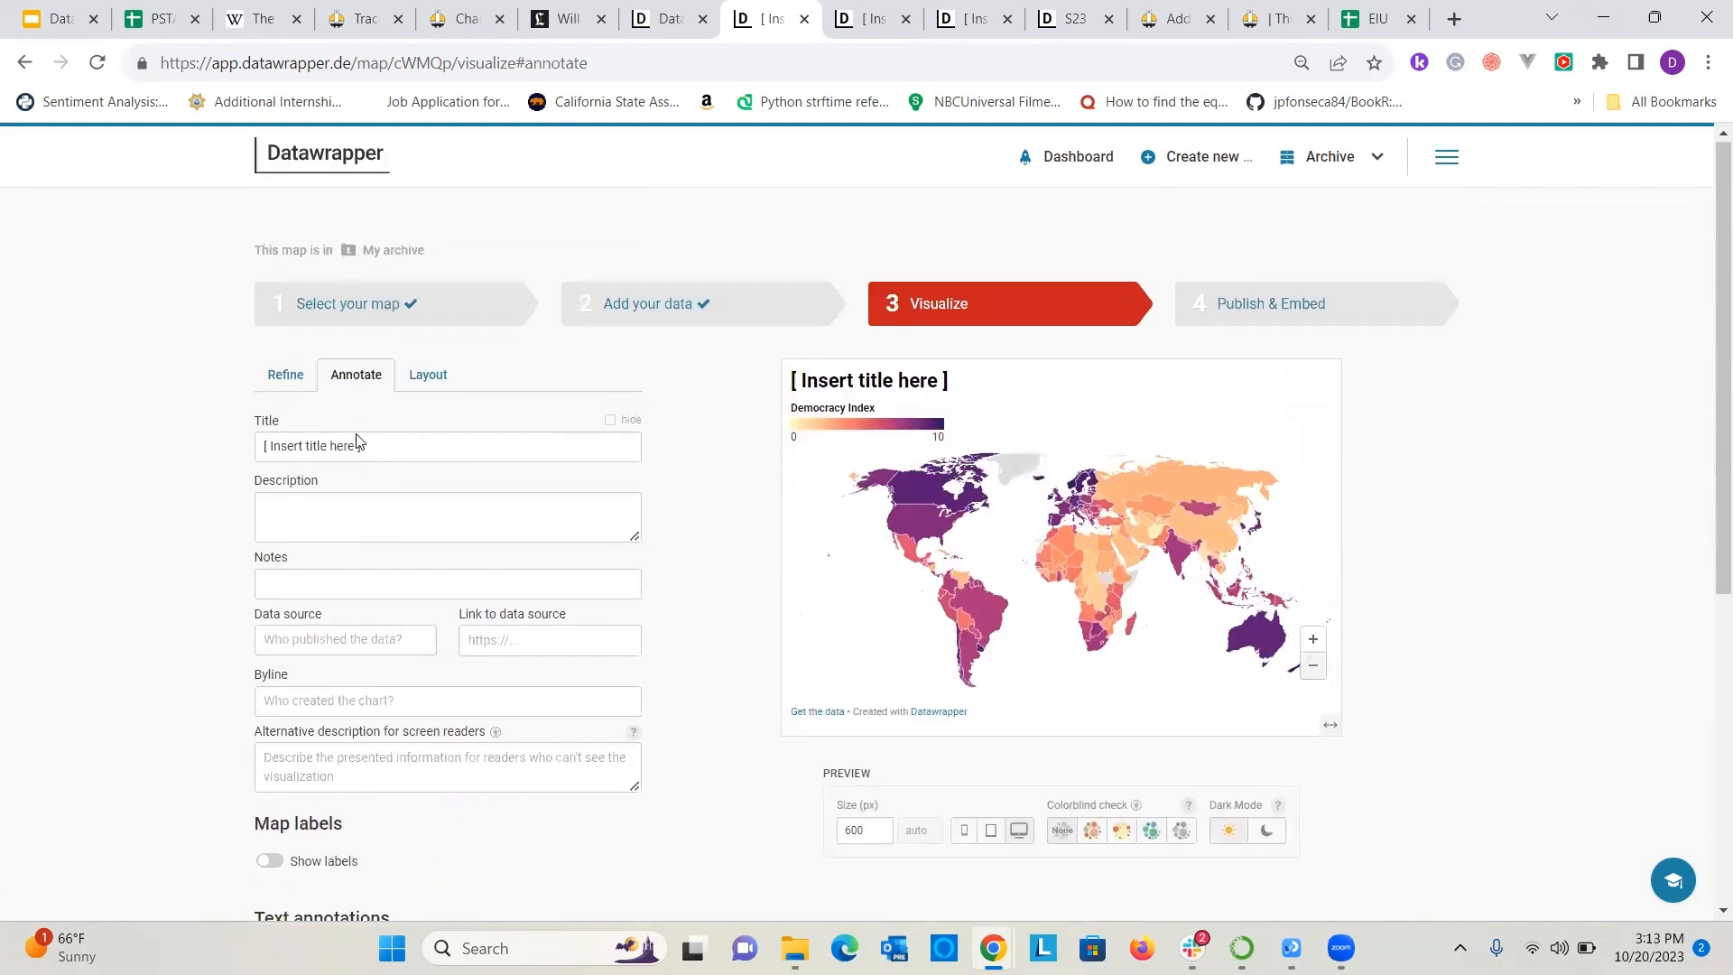
left_click(356, 453)
triple_click(377, 453)
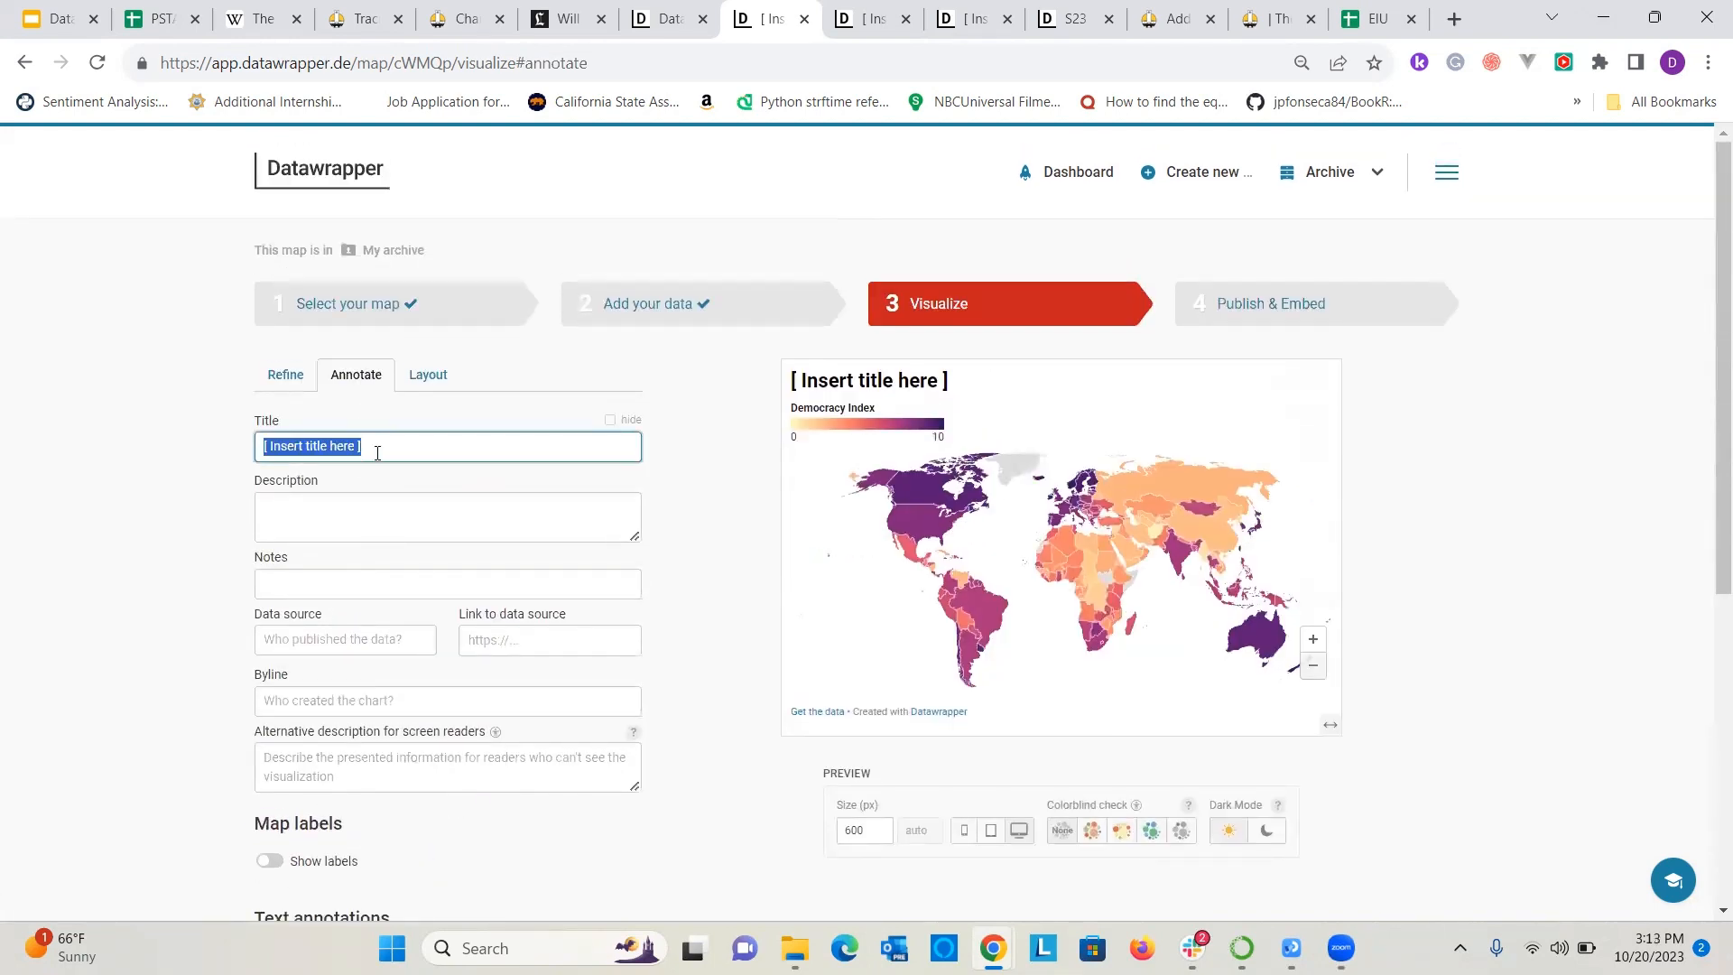
type("EIU Democta")
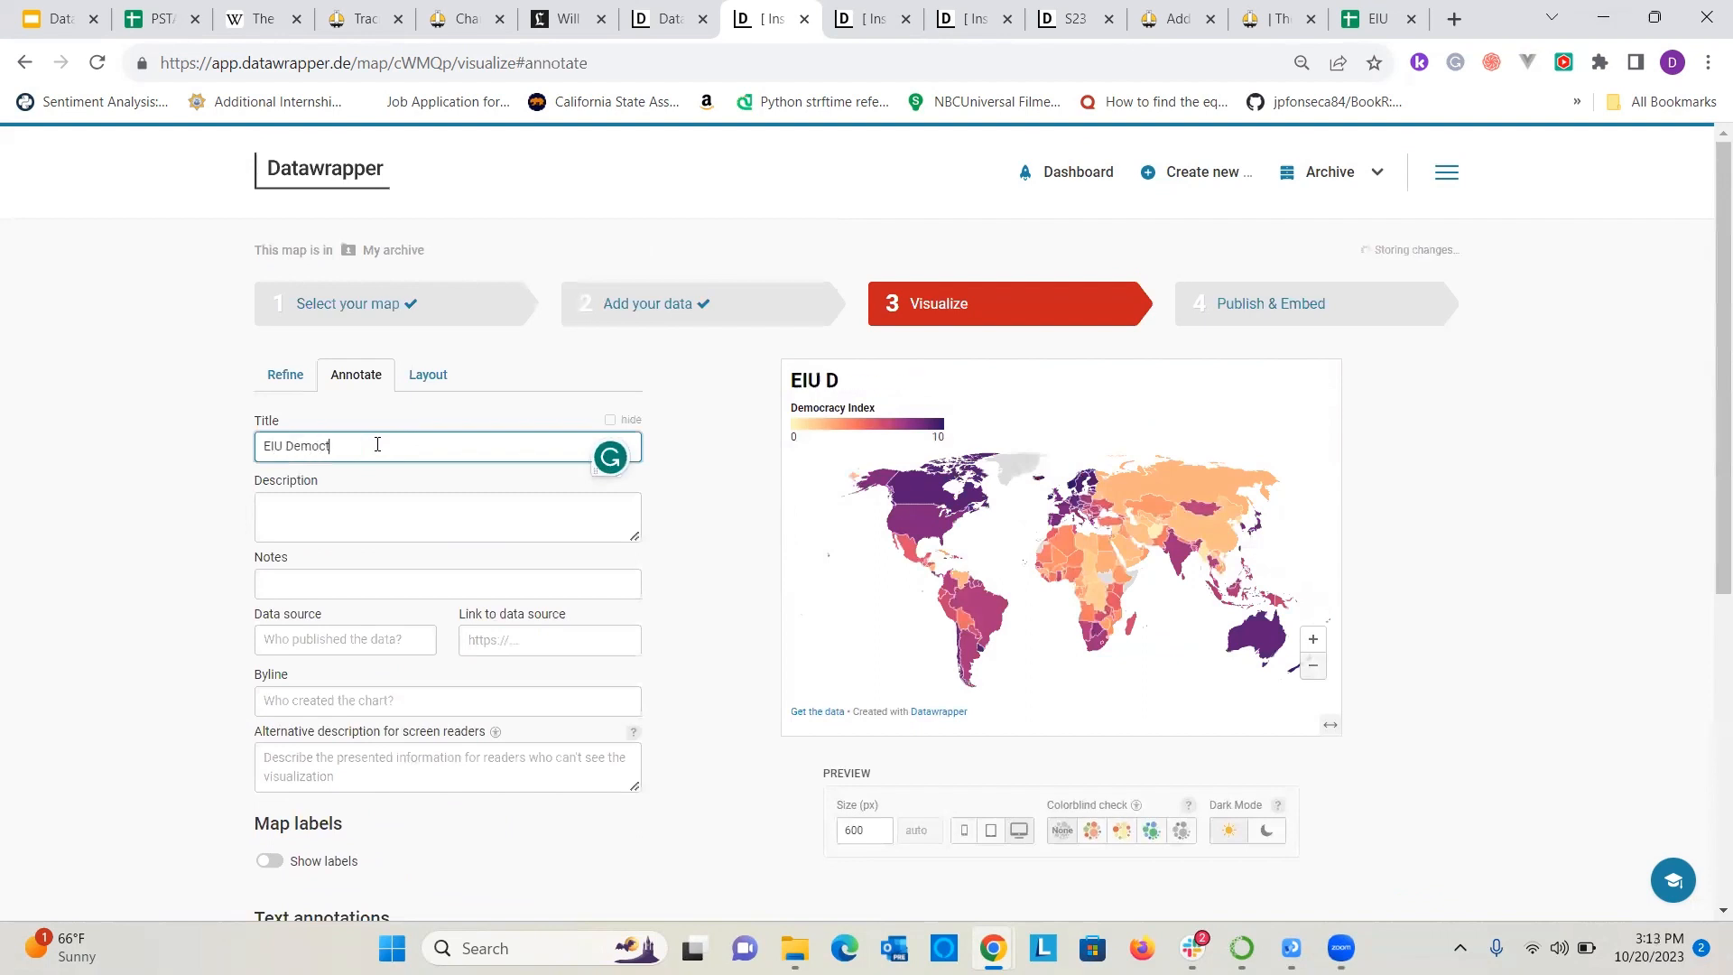
key("BackSpace")
key("BackSpace")
type("racy Index 2022")
left_click(126, 452)
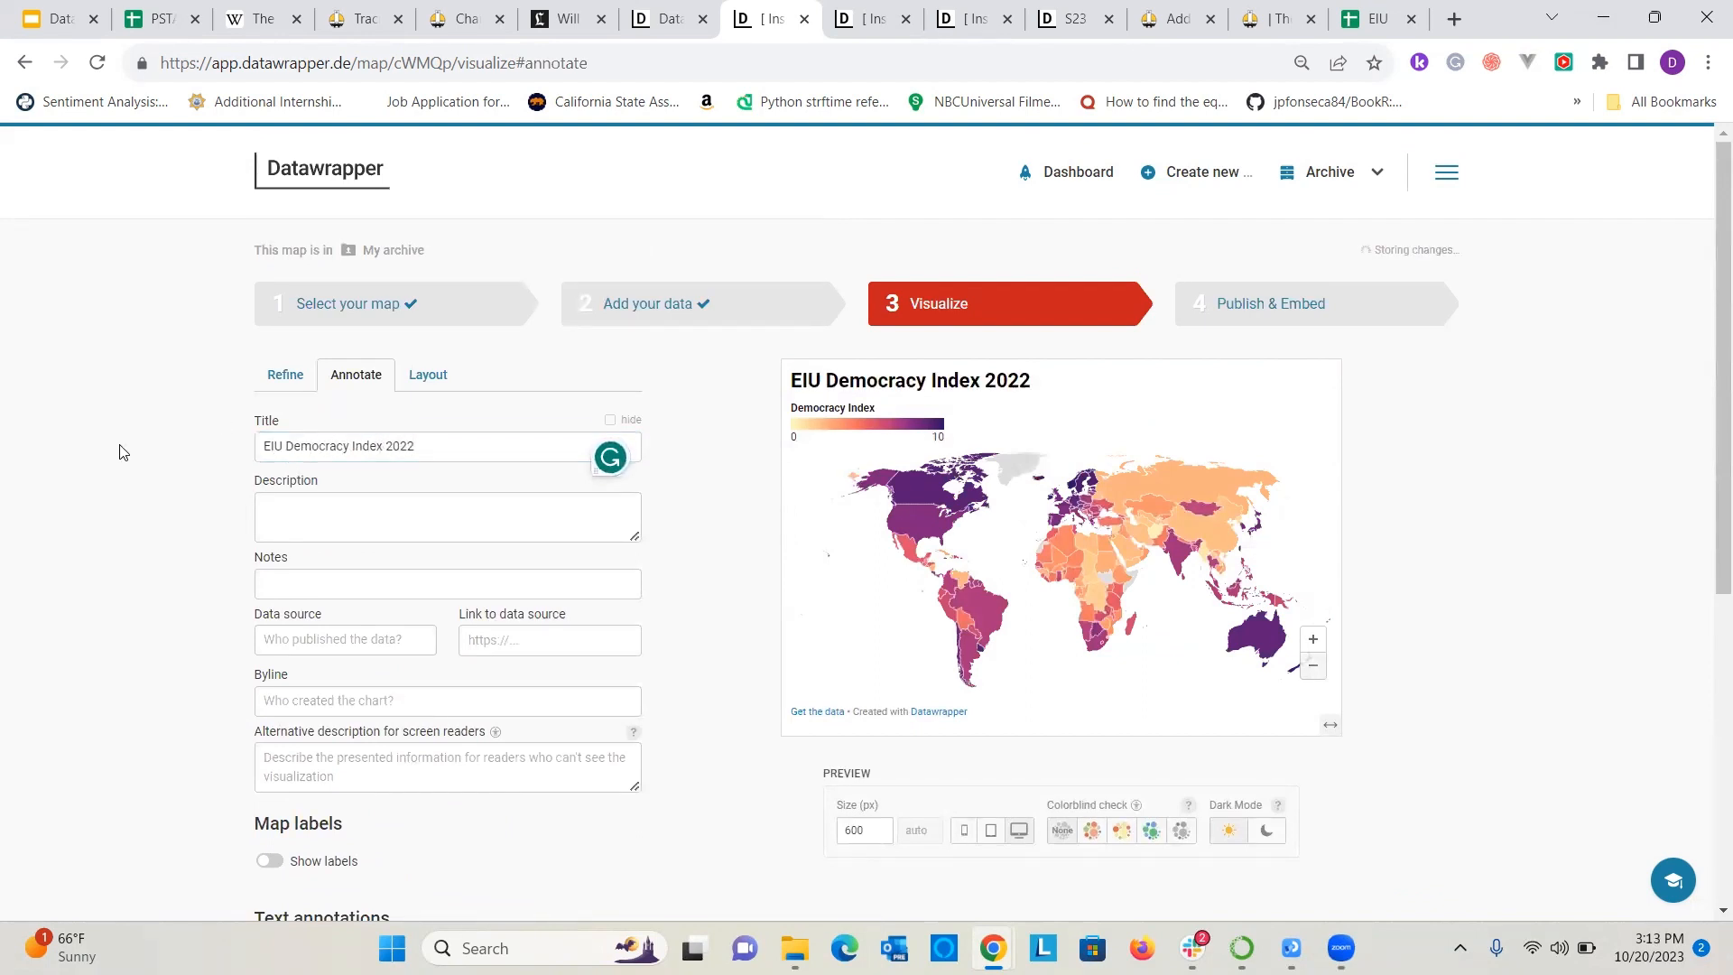
Turn on the map labels and limit them to a maximum of 2 places.
scroll(470, 491, "down", 2)
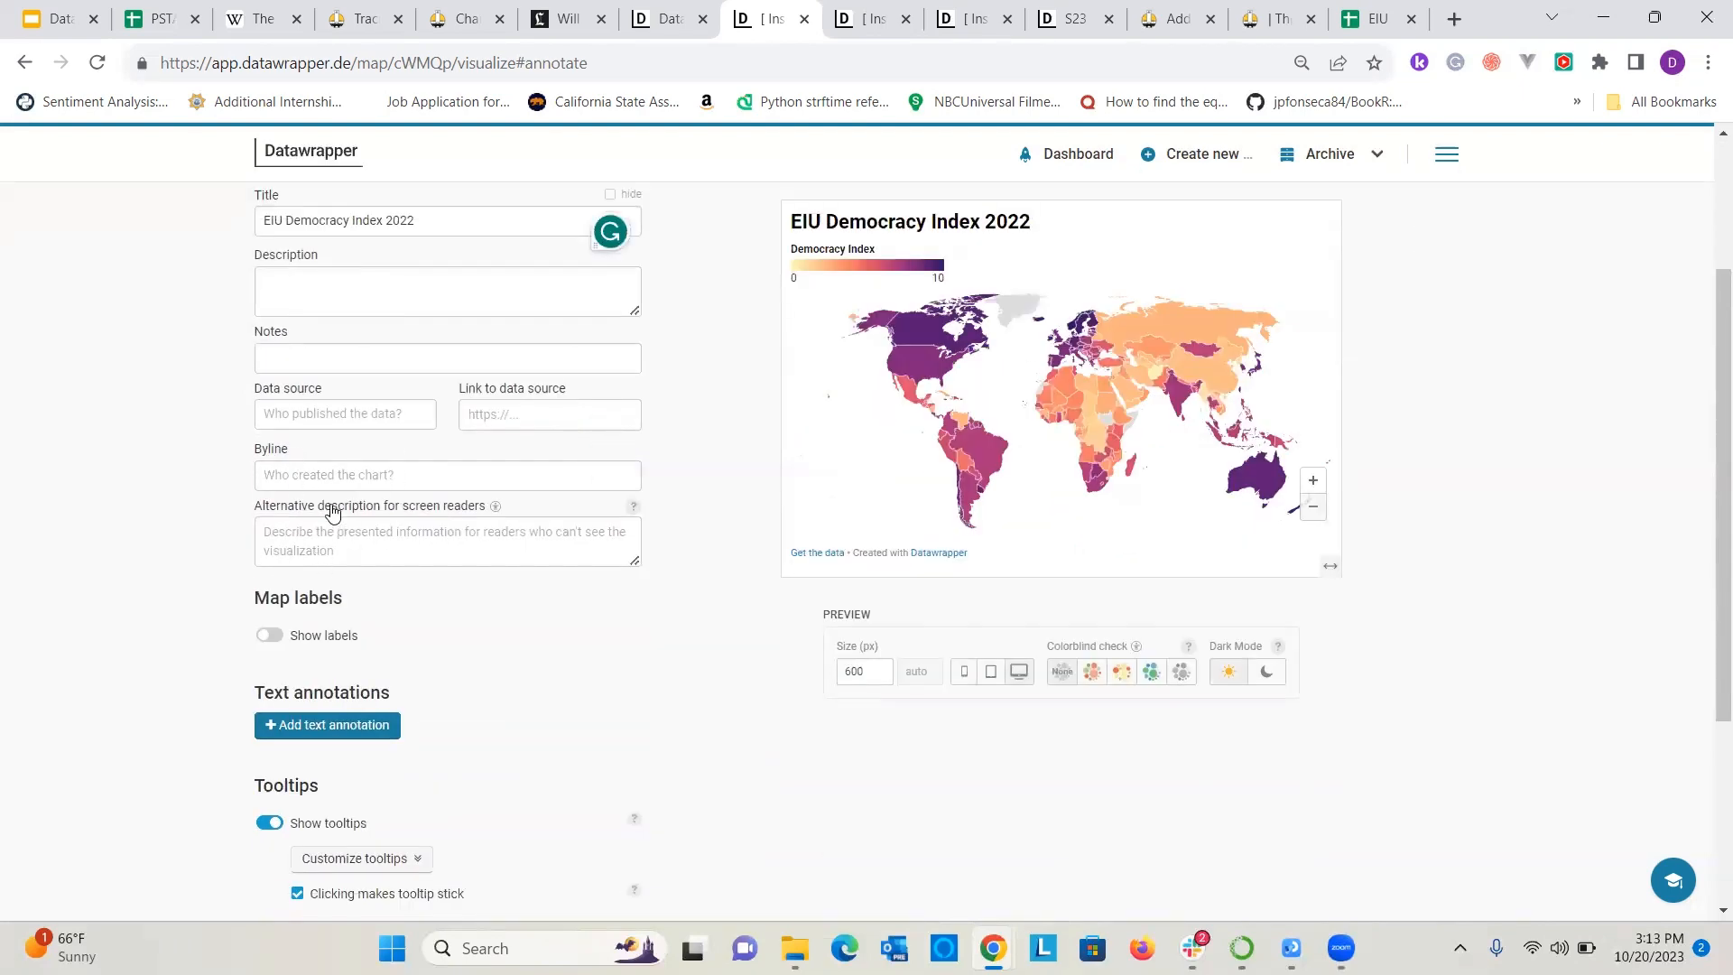
left_click(269, 638)
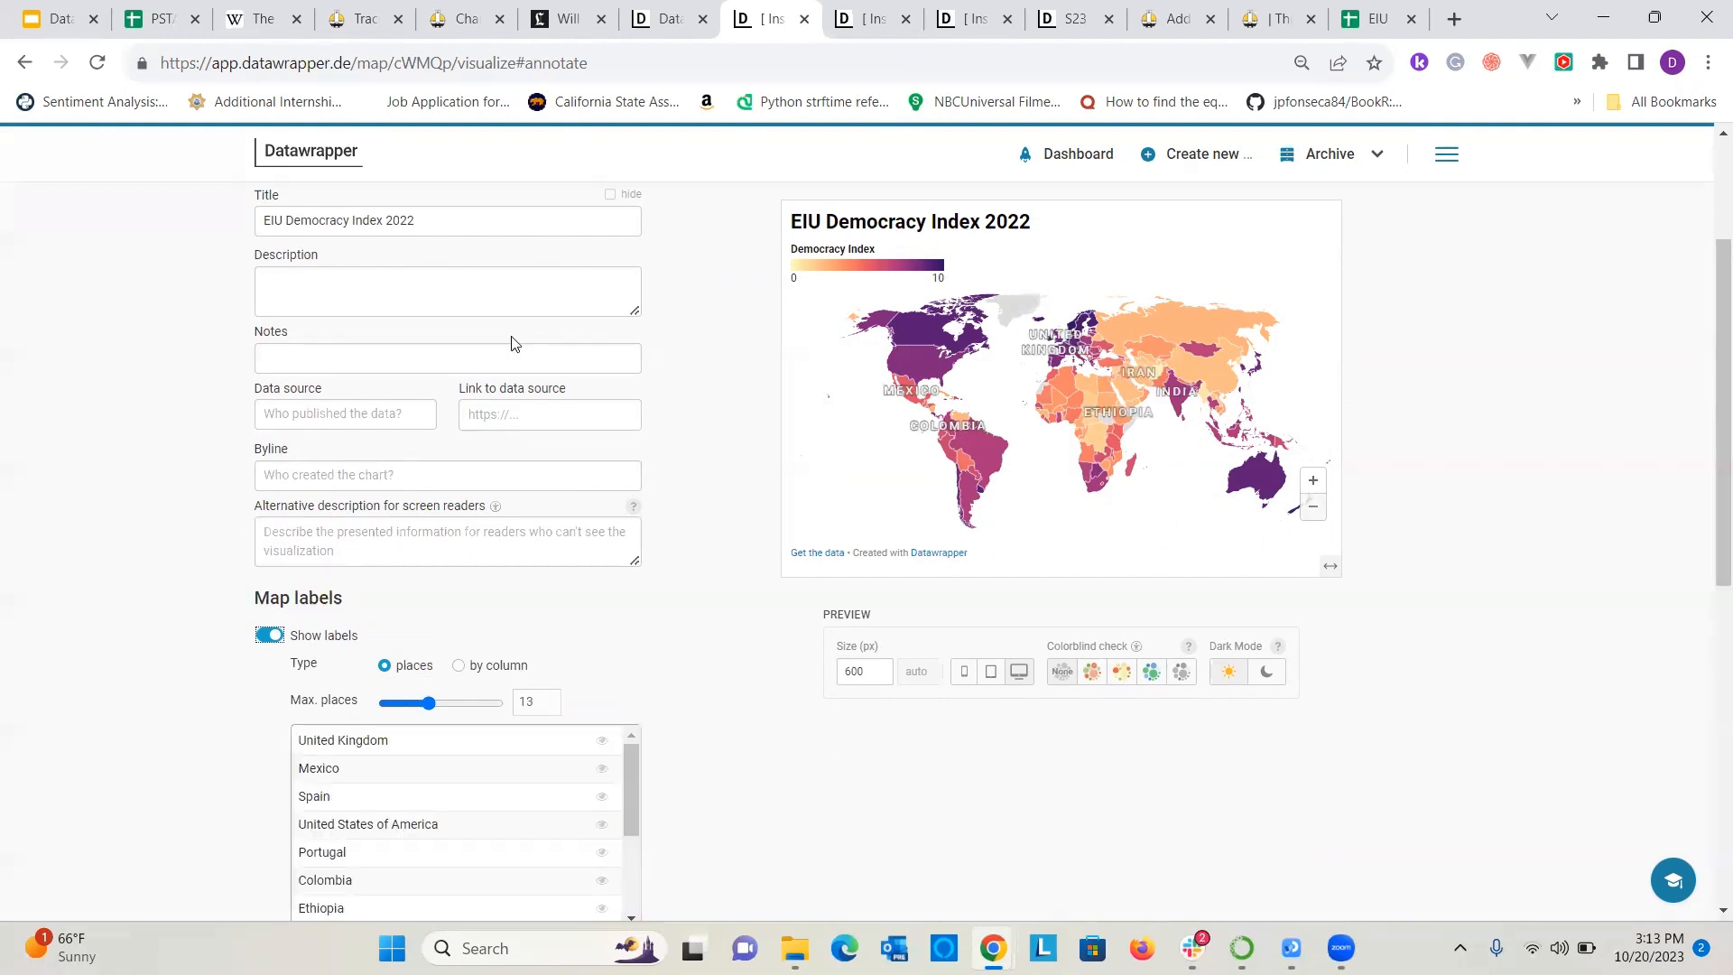
scroll(155, 588, "down", 1)
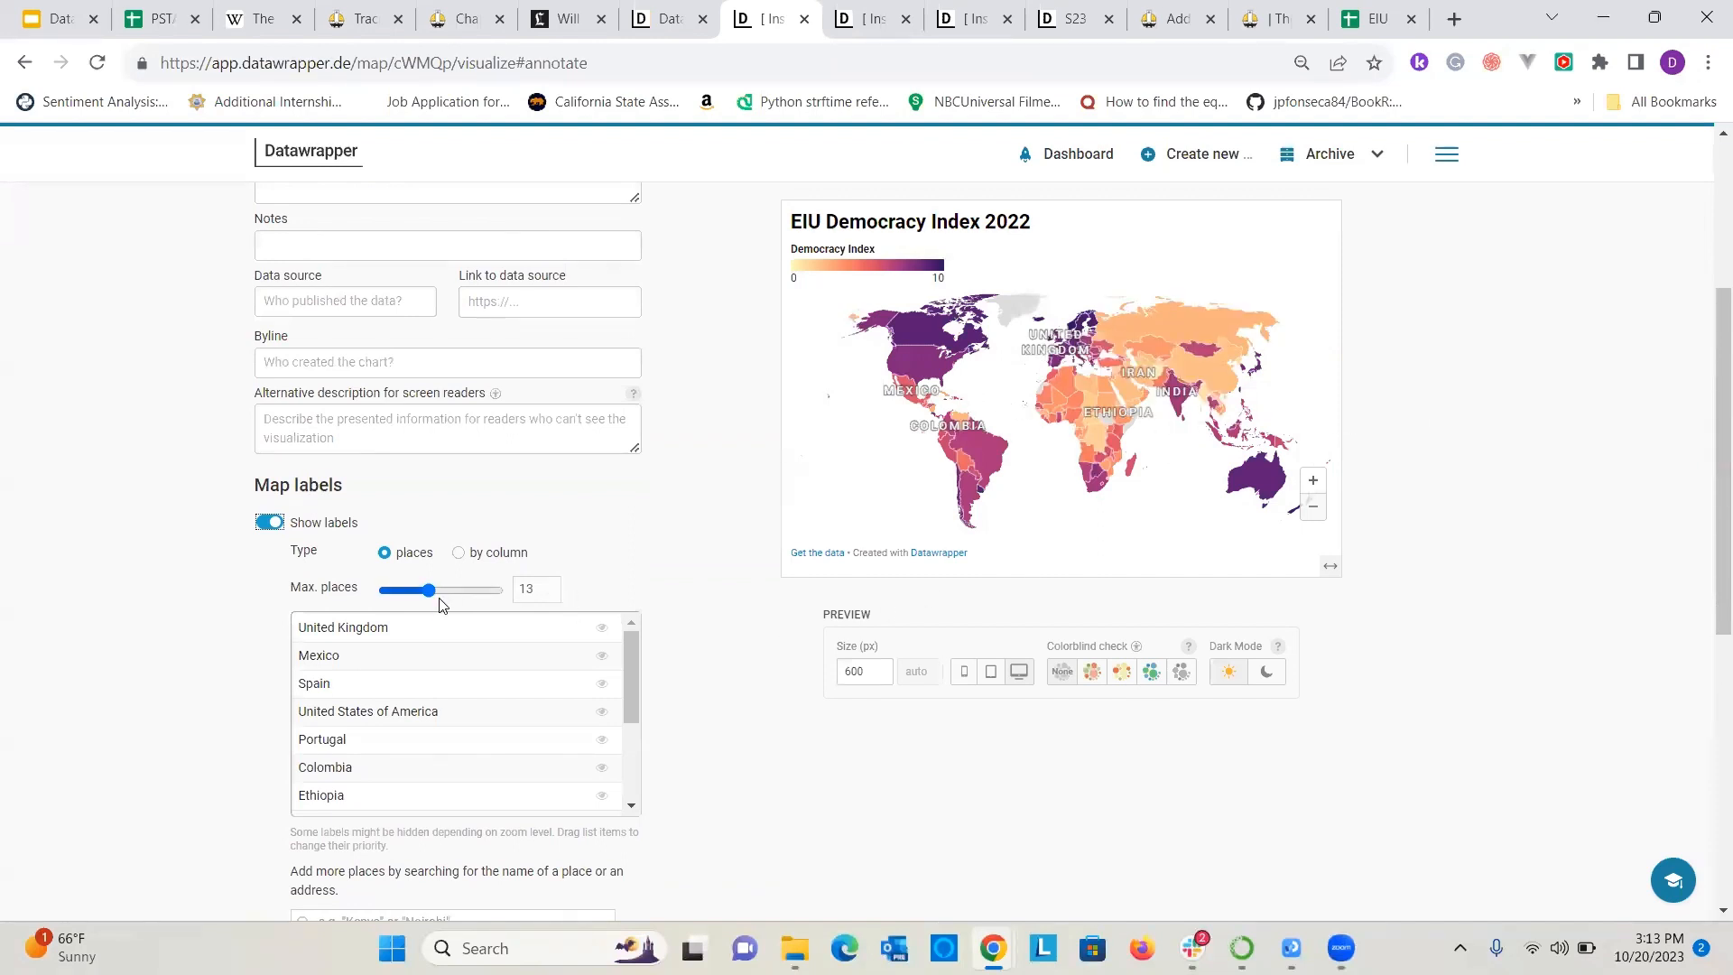
double_click(536, 590)
type("2")
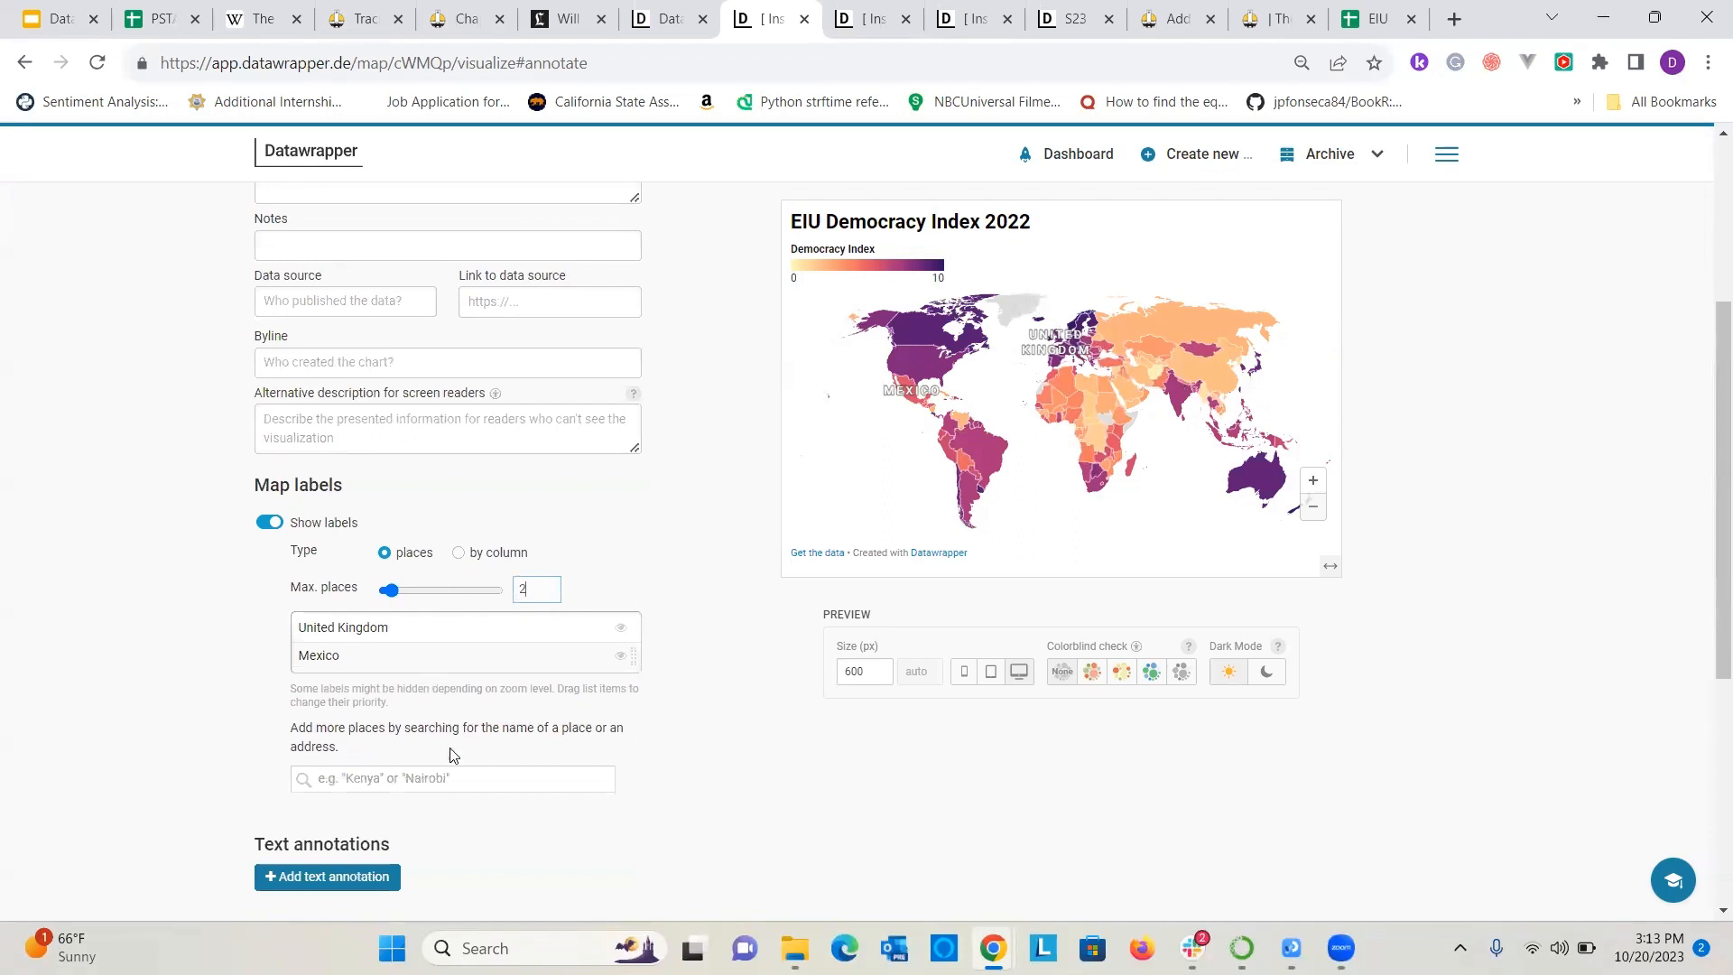
Add United States and Russia as place labels on the map.
left_click(450, 769)
type("United States")
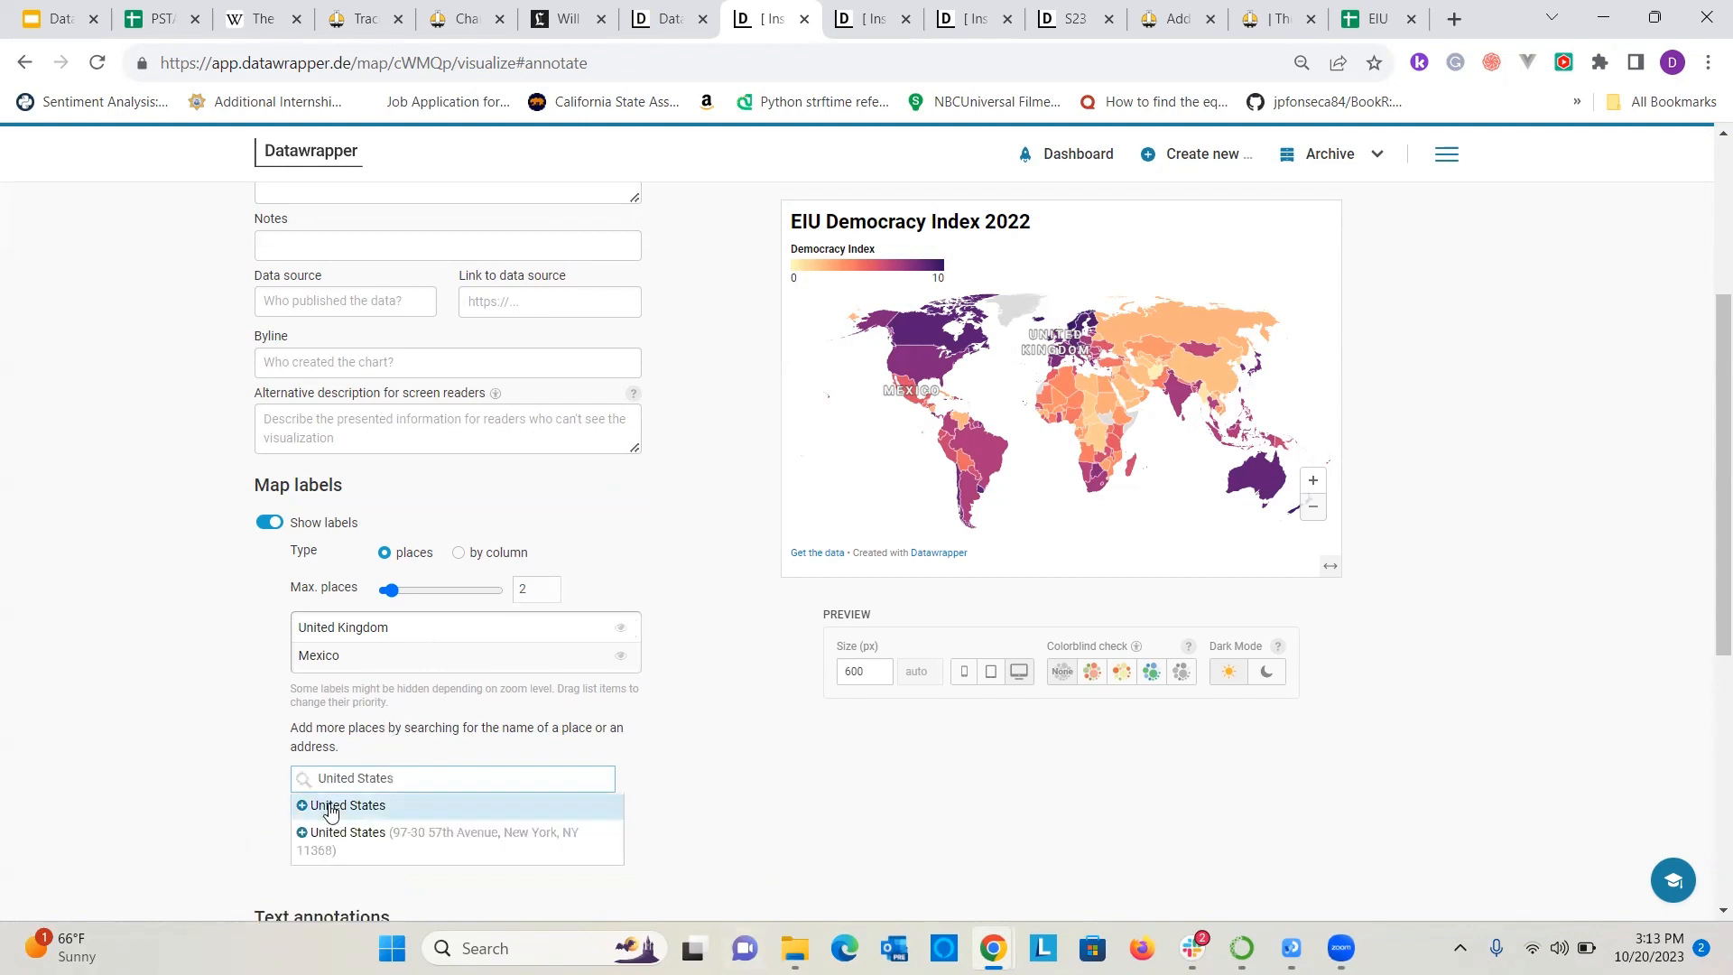
left_click(327, 804)
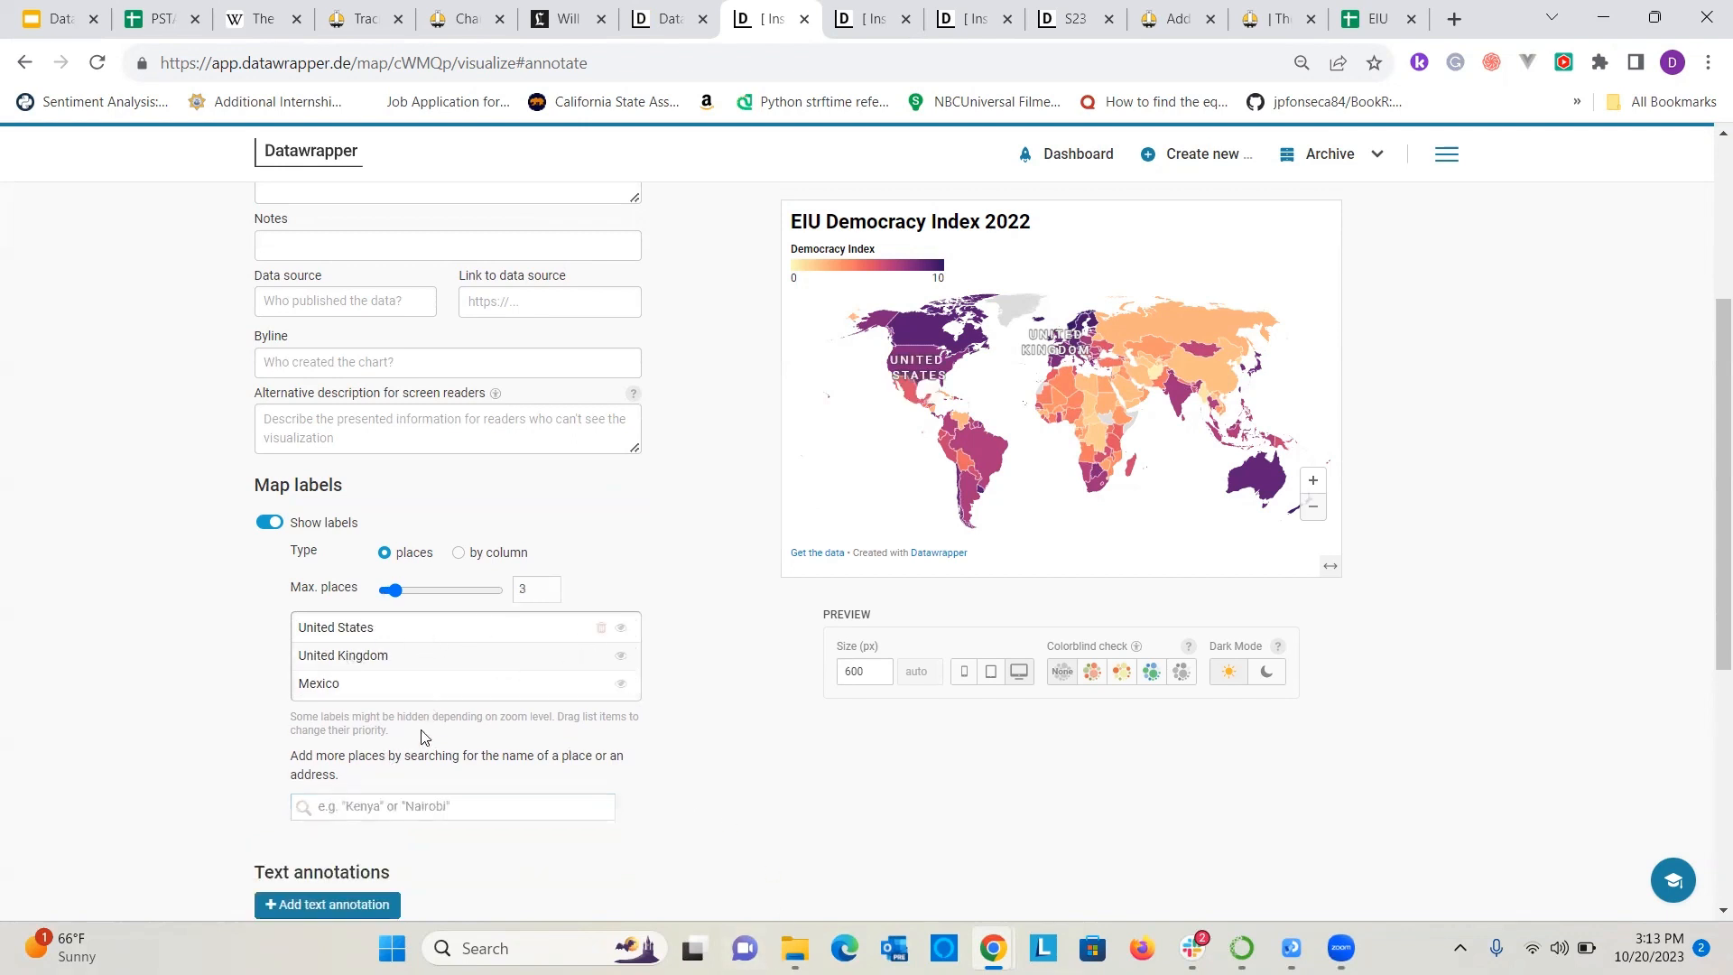
left_click(435, 795)
type("Russia")
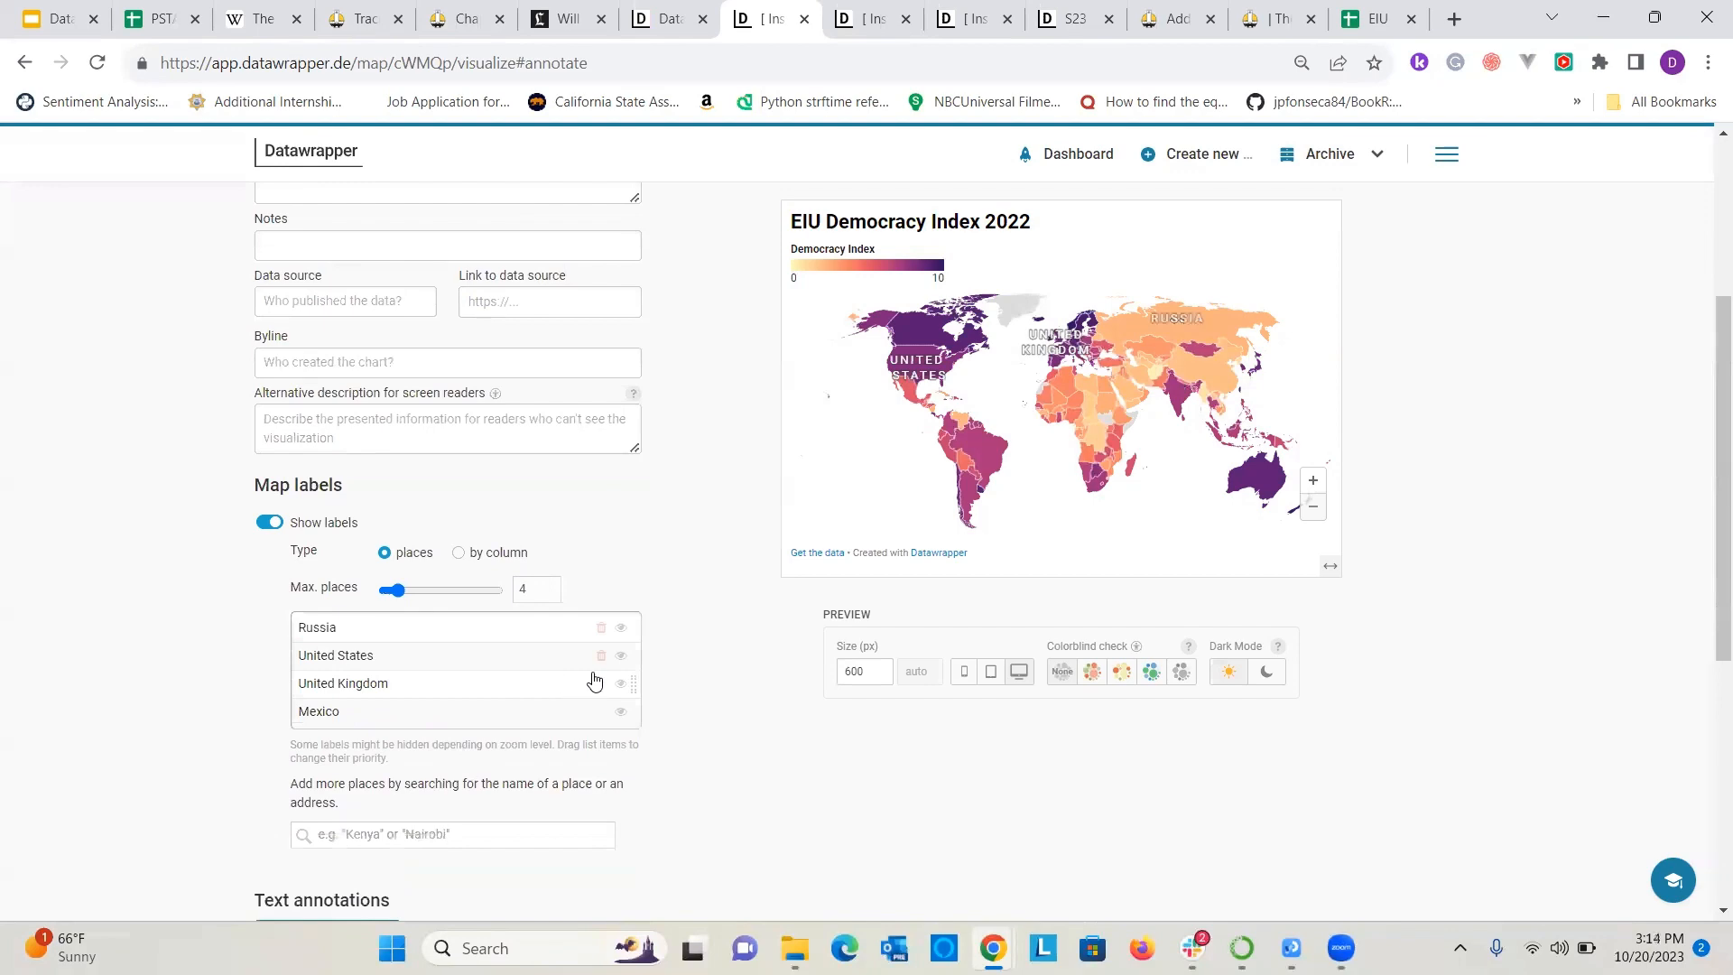
Open the United Kingdom label's settings and review its text and style options.
left_click(596, 687)
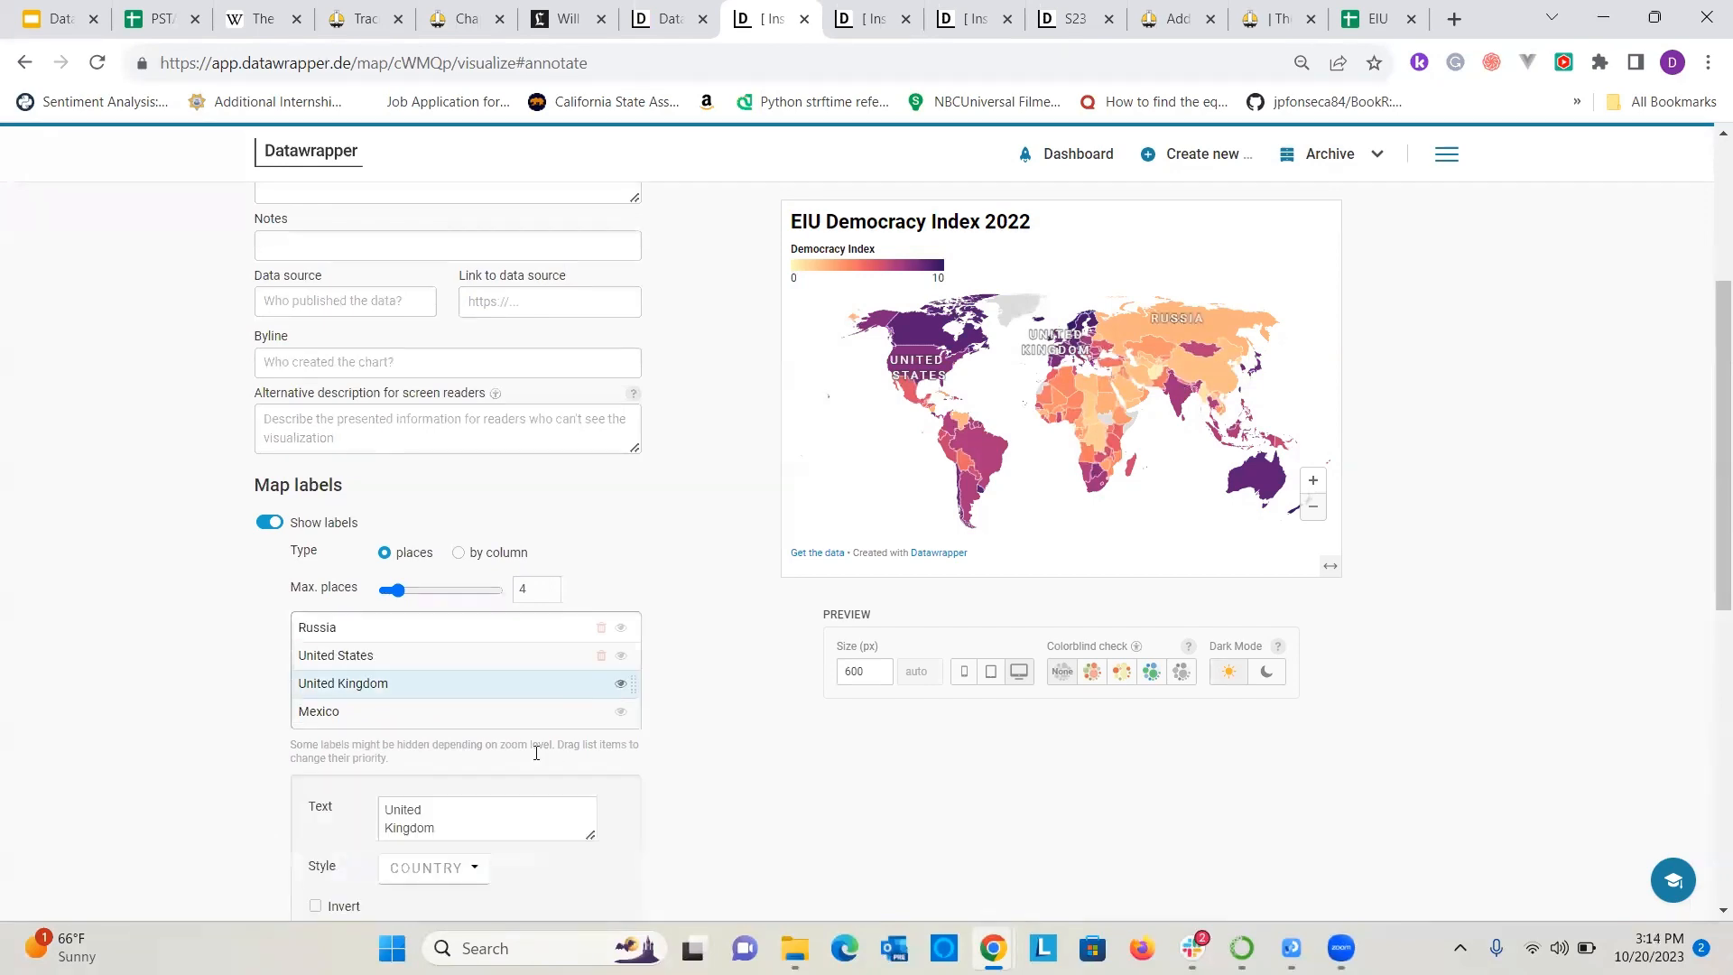
scroll(385, 709, "down", 4)
scroll(398, 584, "up", 1)
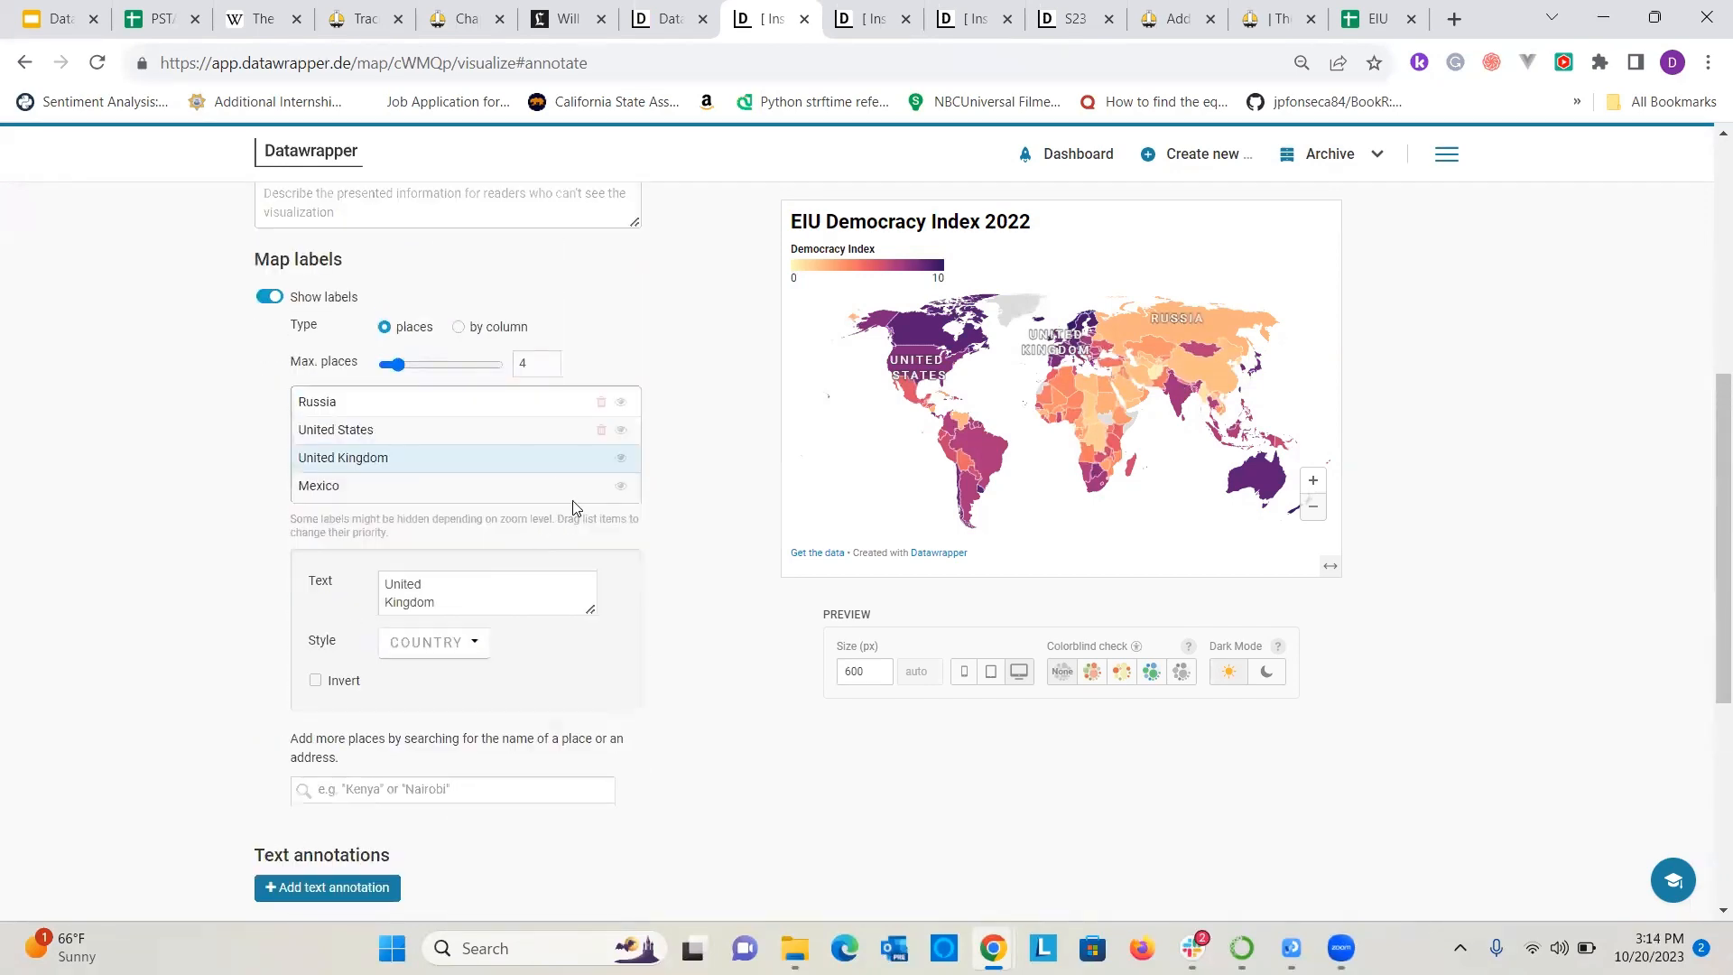
Hide the United Kingdom and Mexico place labels on the map.
left_click(620, 459)
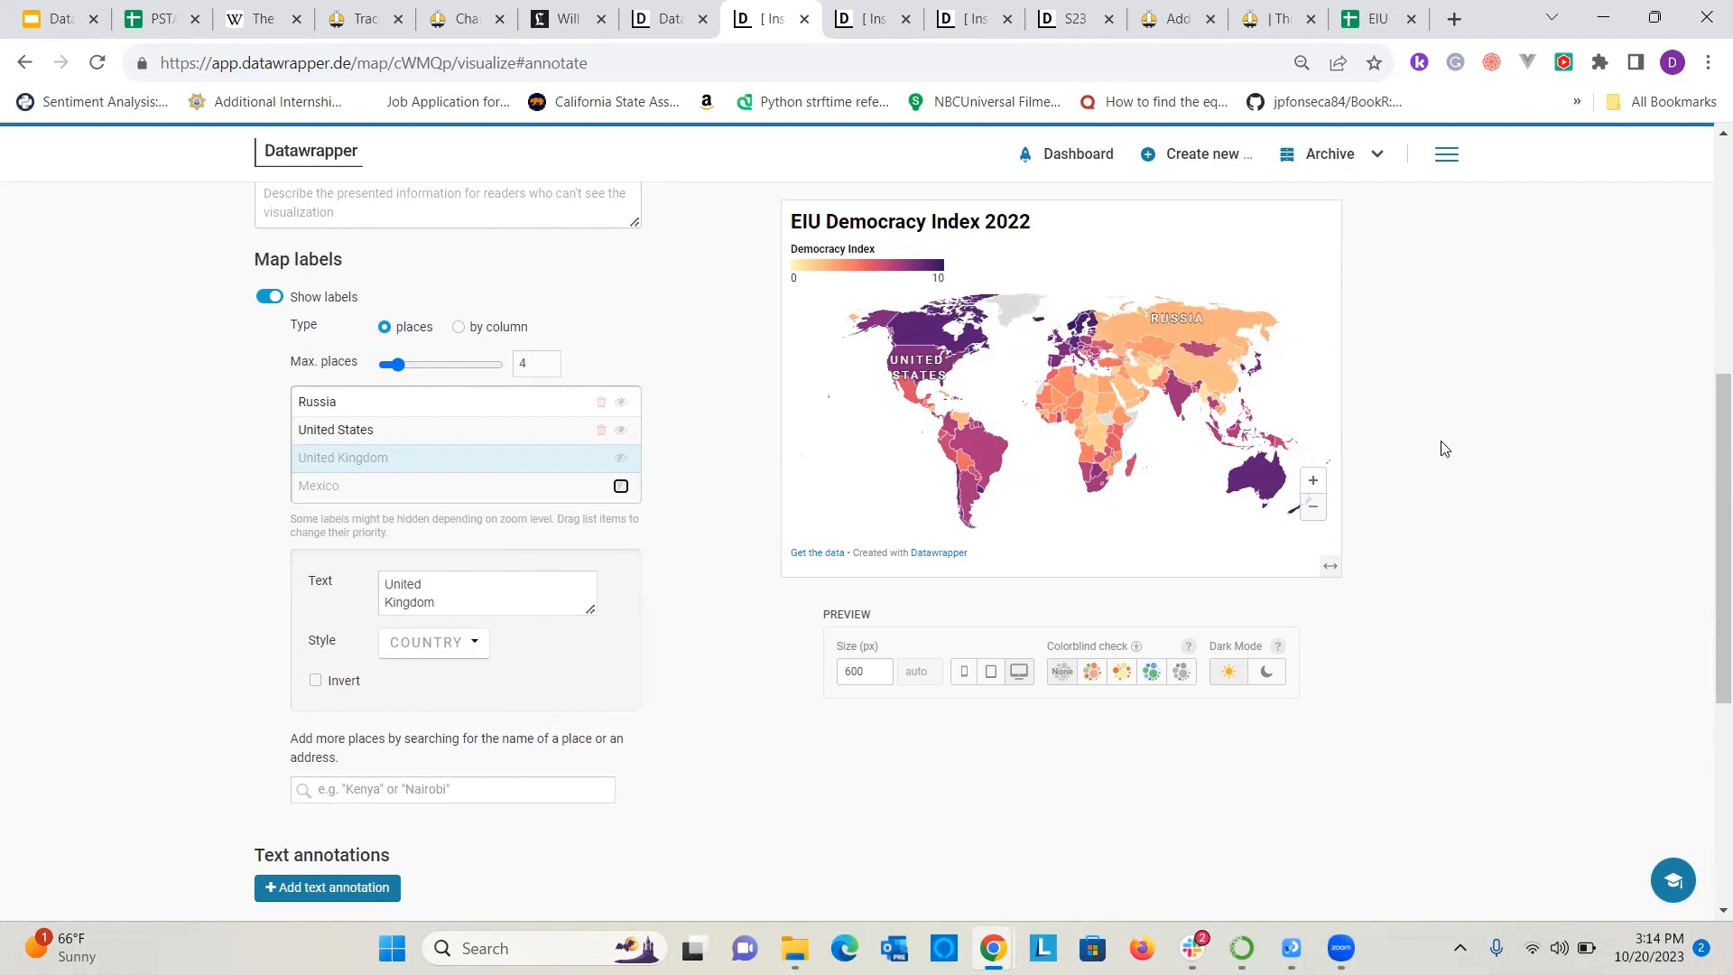
Add a text annotation to the map and position it in the Pacific Ocean just west of Mexico.
scroll(441, 549, "down", 3)
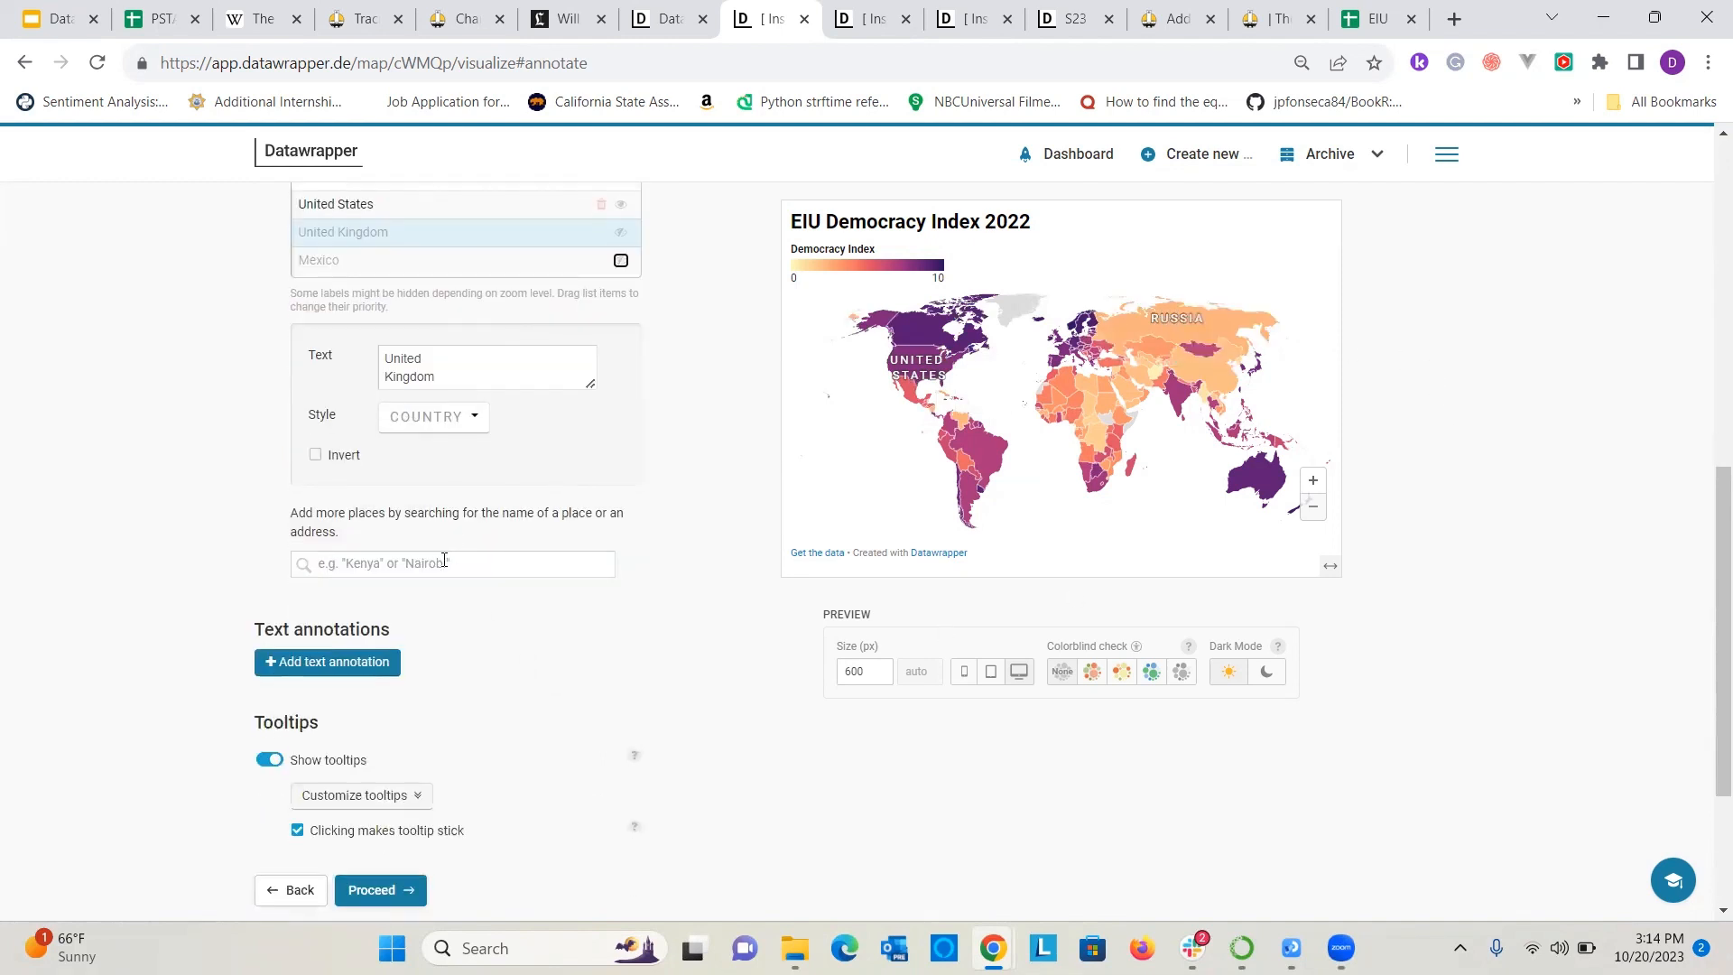
left_click(359, 661)
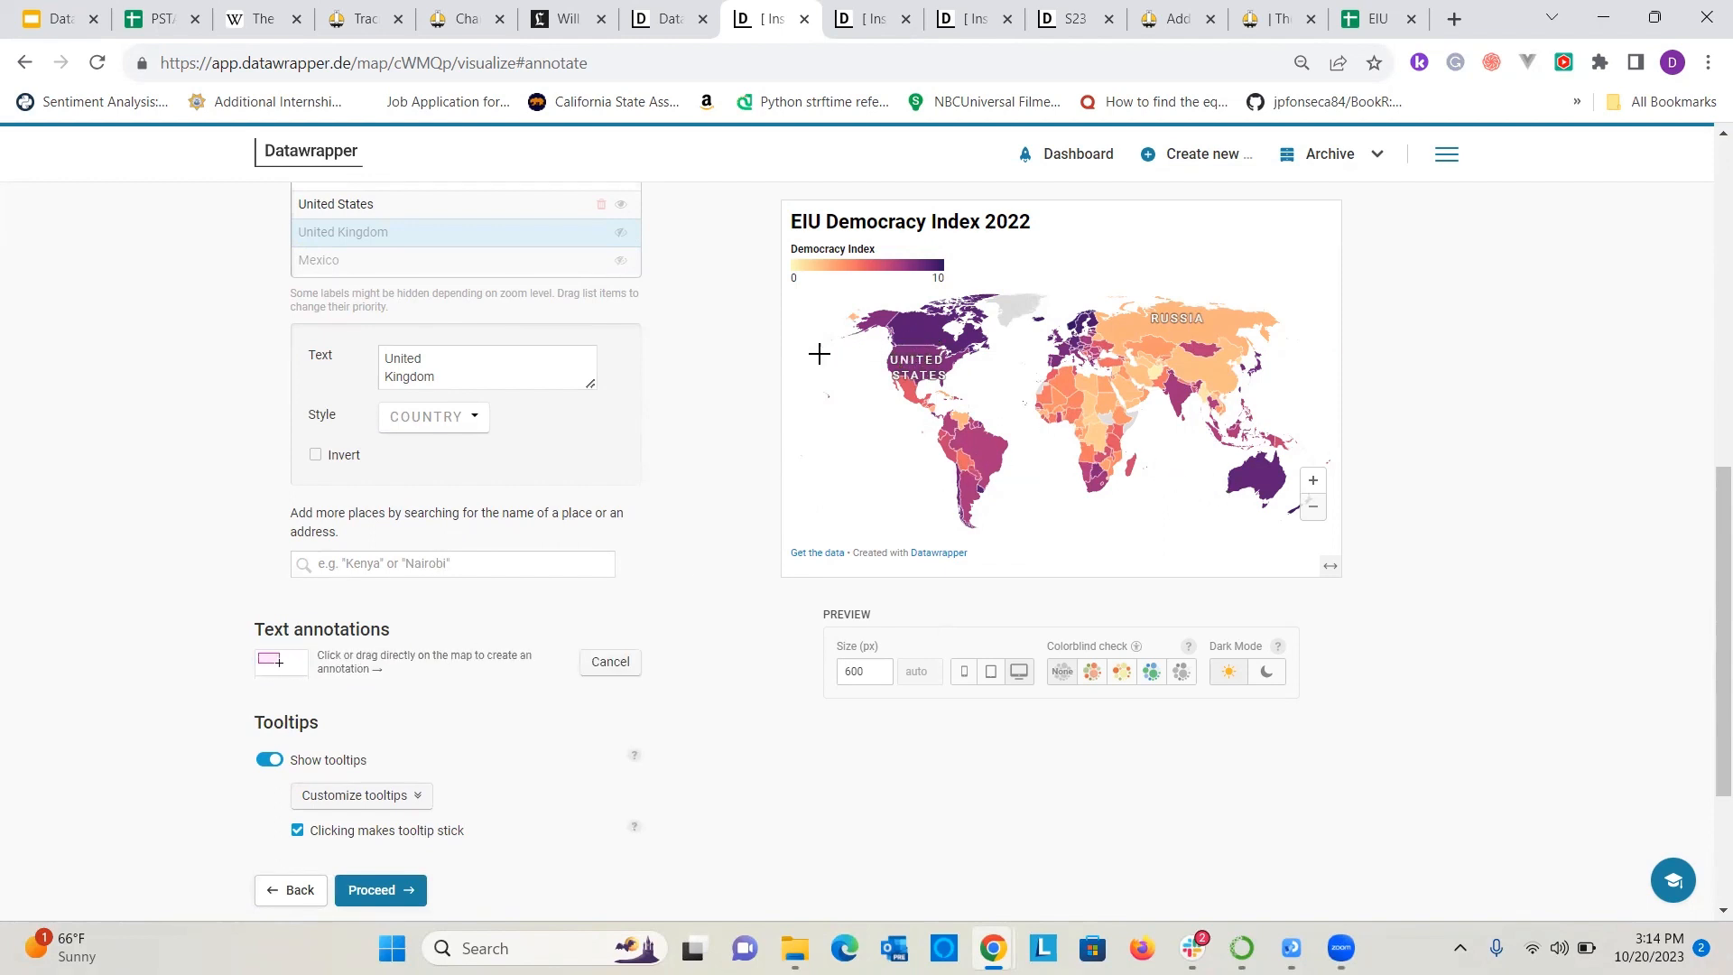
left_click_drag(832, 385, 907, 448)
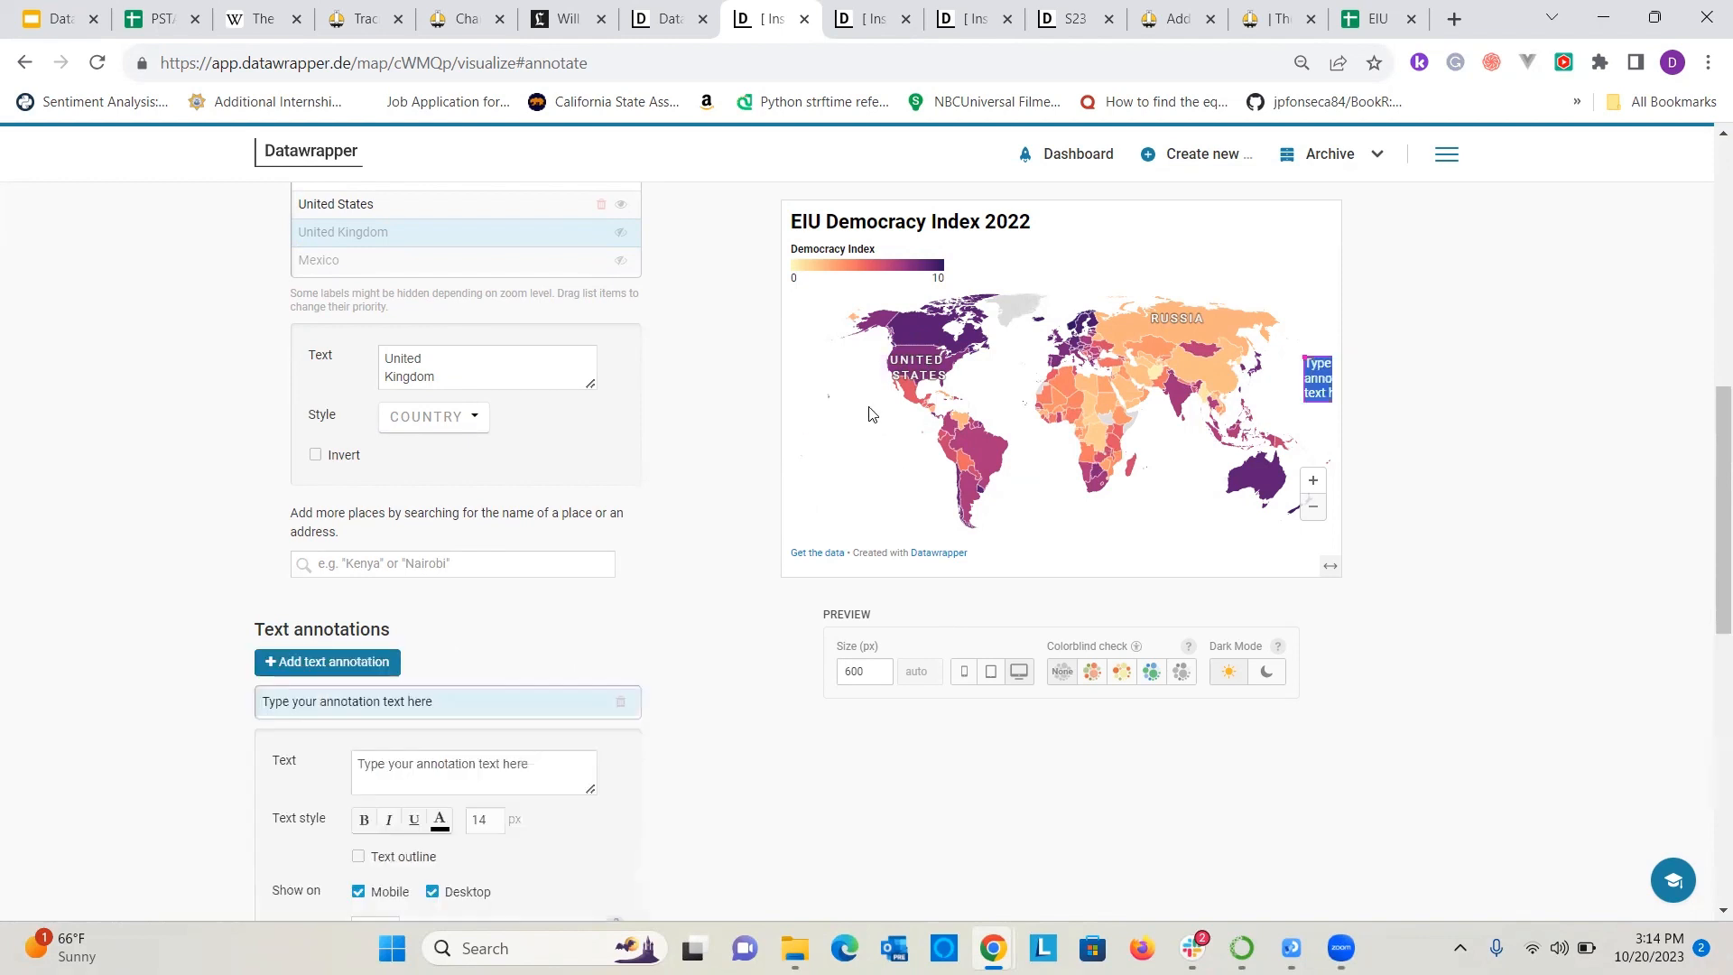
left_click(1314, 378)
left_click_drag(1308, 359, 899, 366)
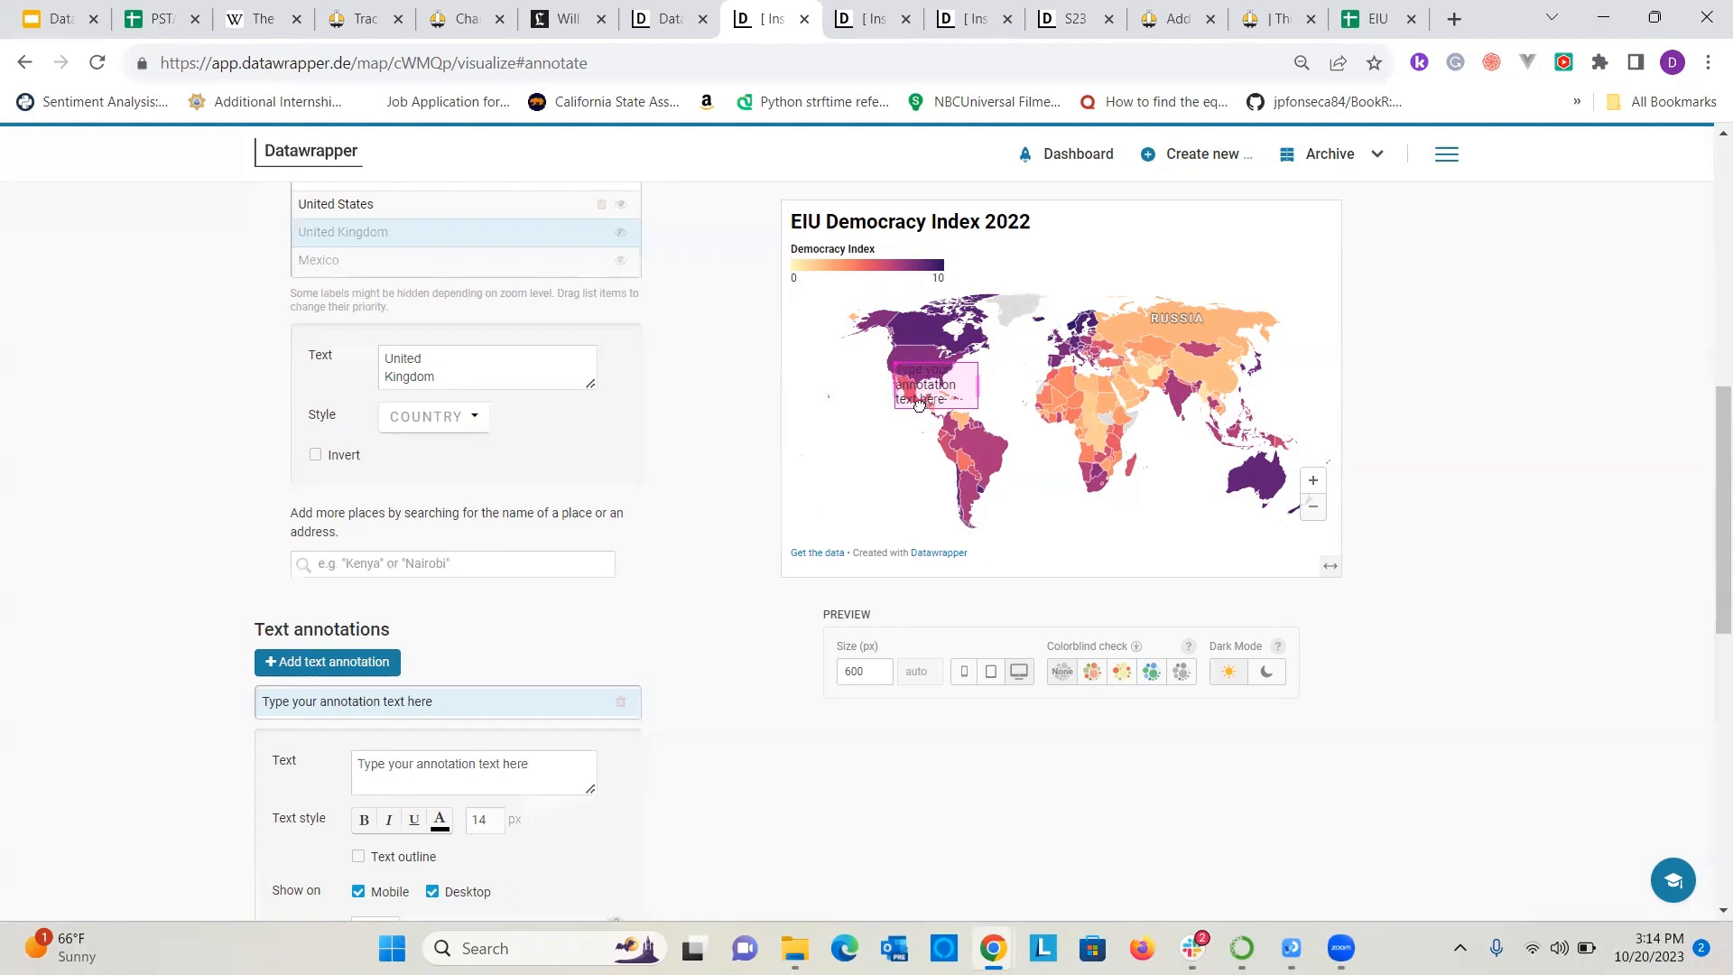
left_click_drag(912, 400, 832, 412)
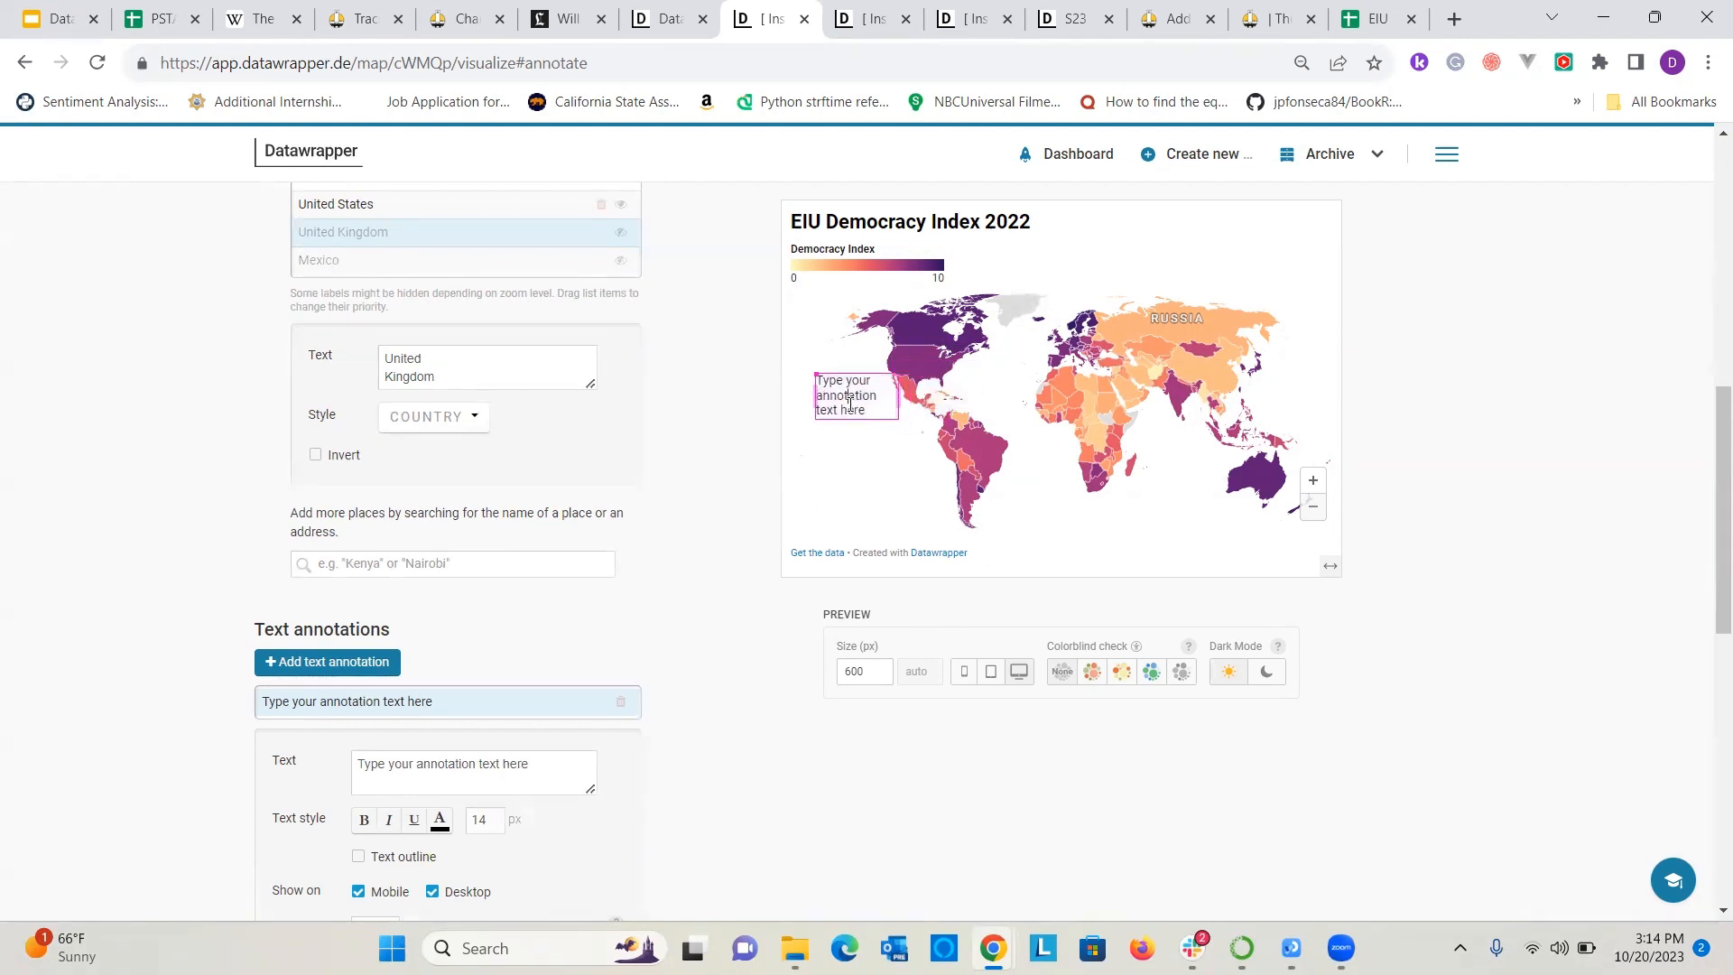
Write "The United States had a democracy score of 7.85." as the annotation text, with "United States" in bold.
double_click(851, 405)
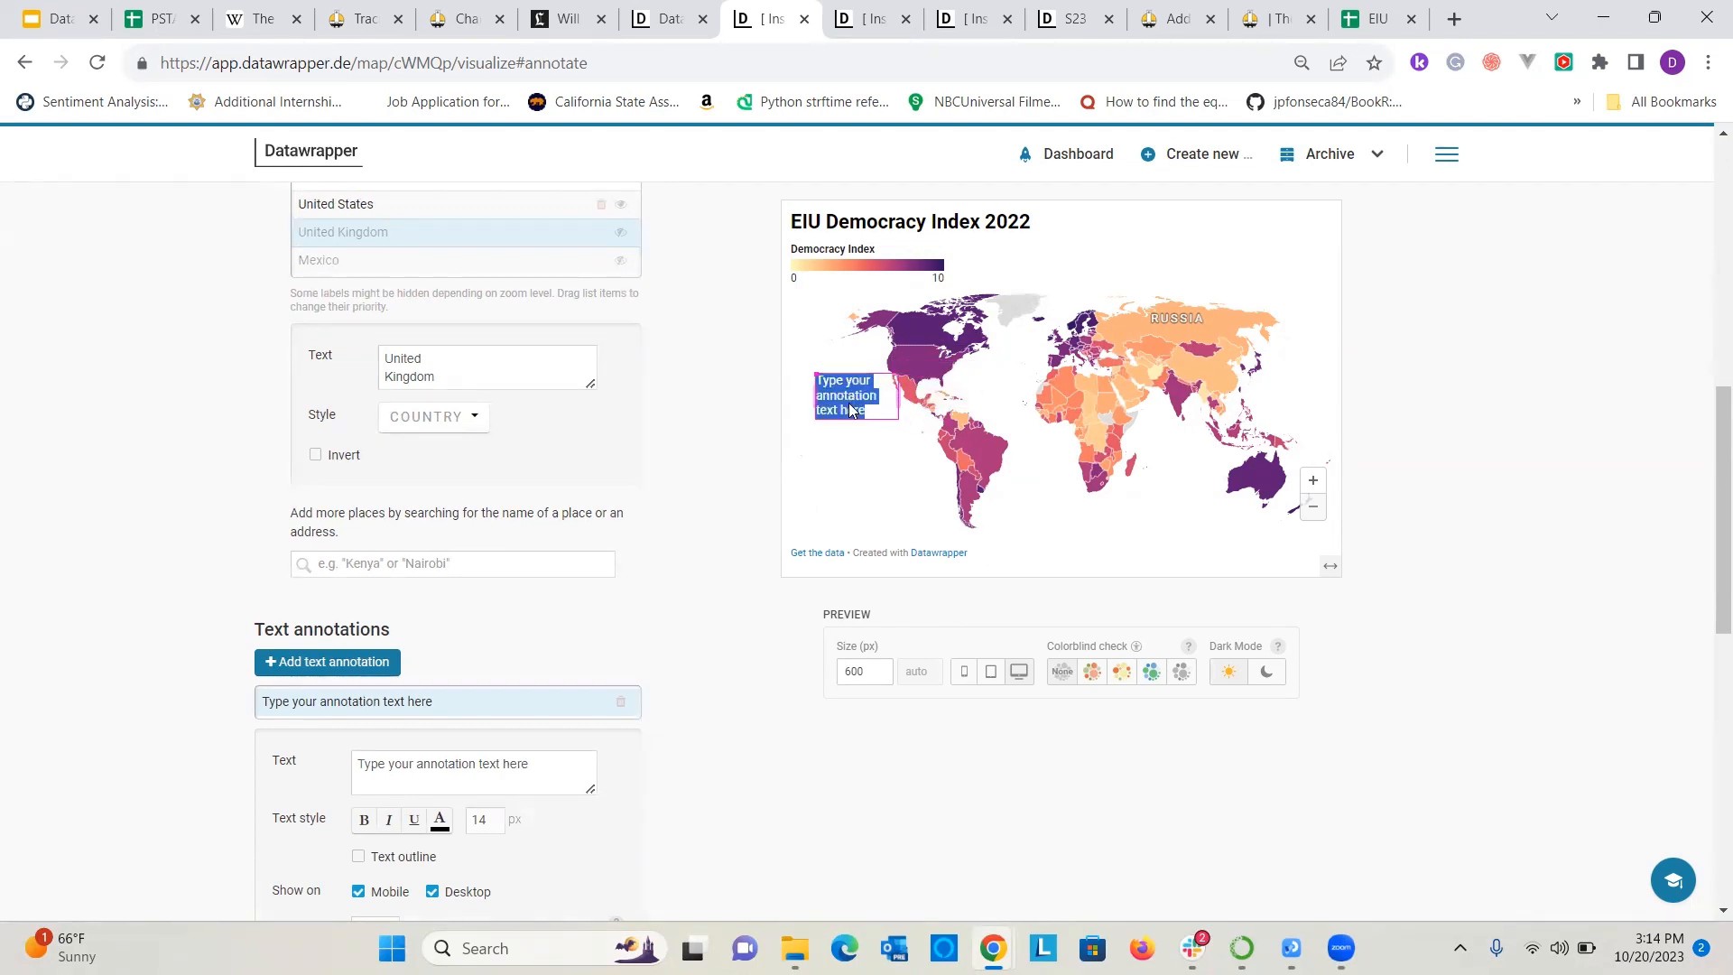
type("The")
key("ctrl+b")
type("United States ")
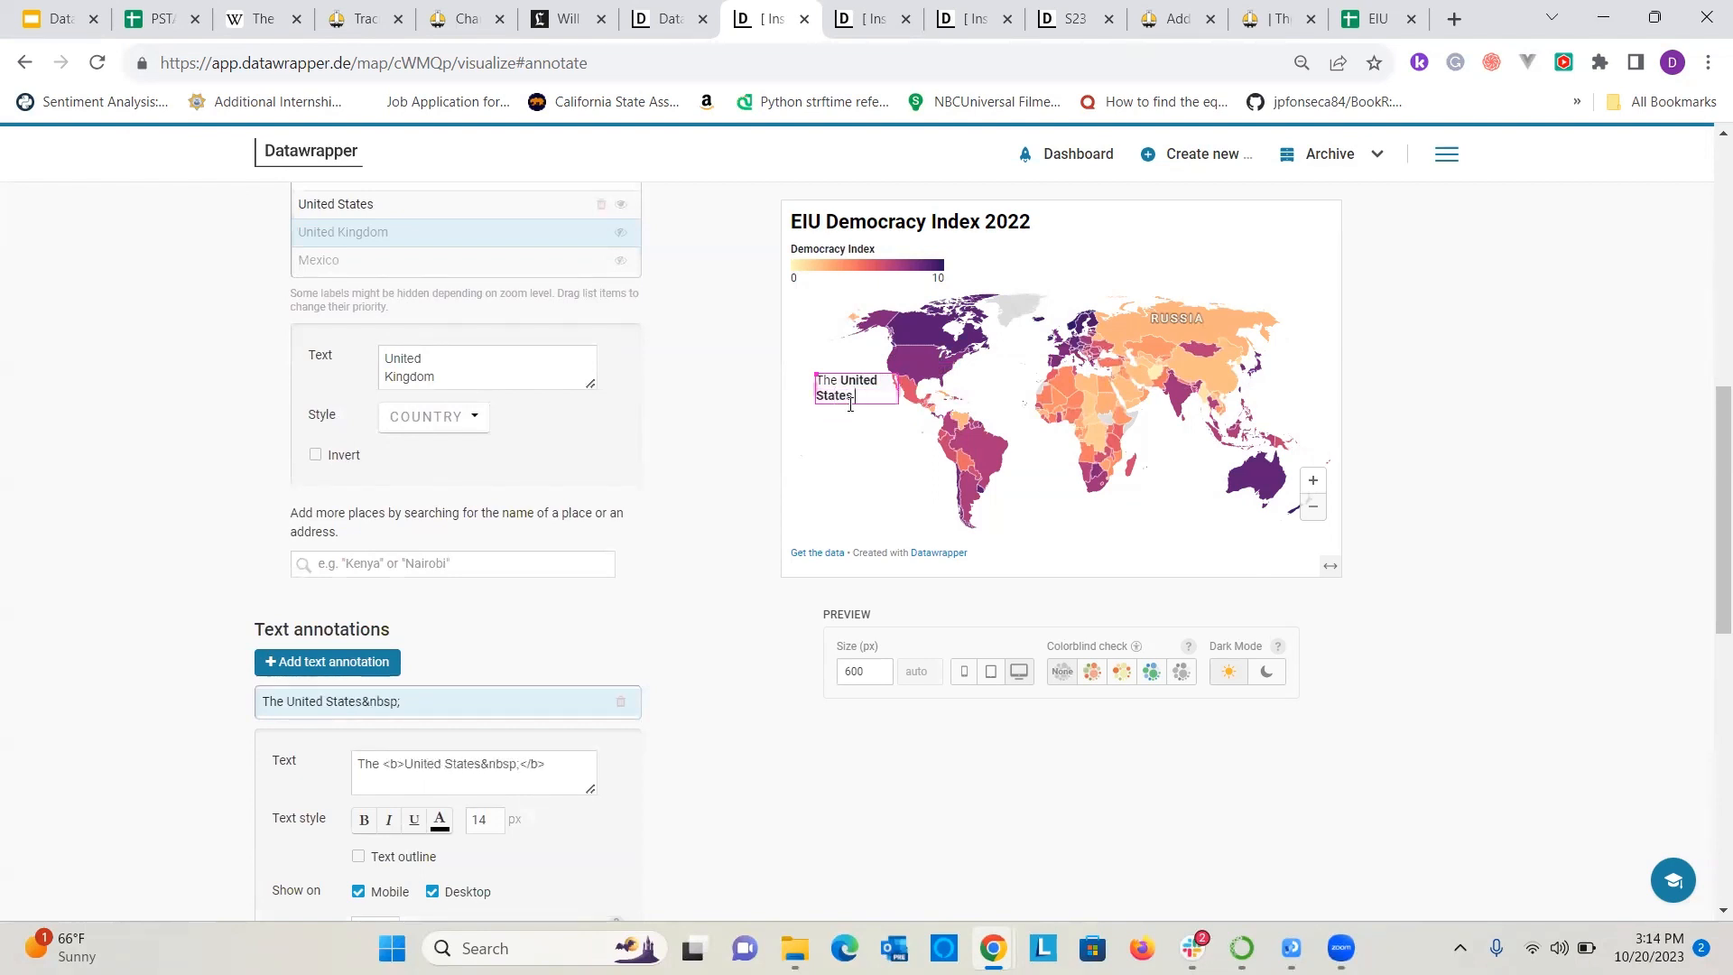
type("bhad a")
key("BackSpace")
key("BackSpace")
key("BackSpace")
key("BackSpace")
key("BackSpace")
key("BackSpace")
key("BackSpace")
type("had a de")
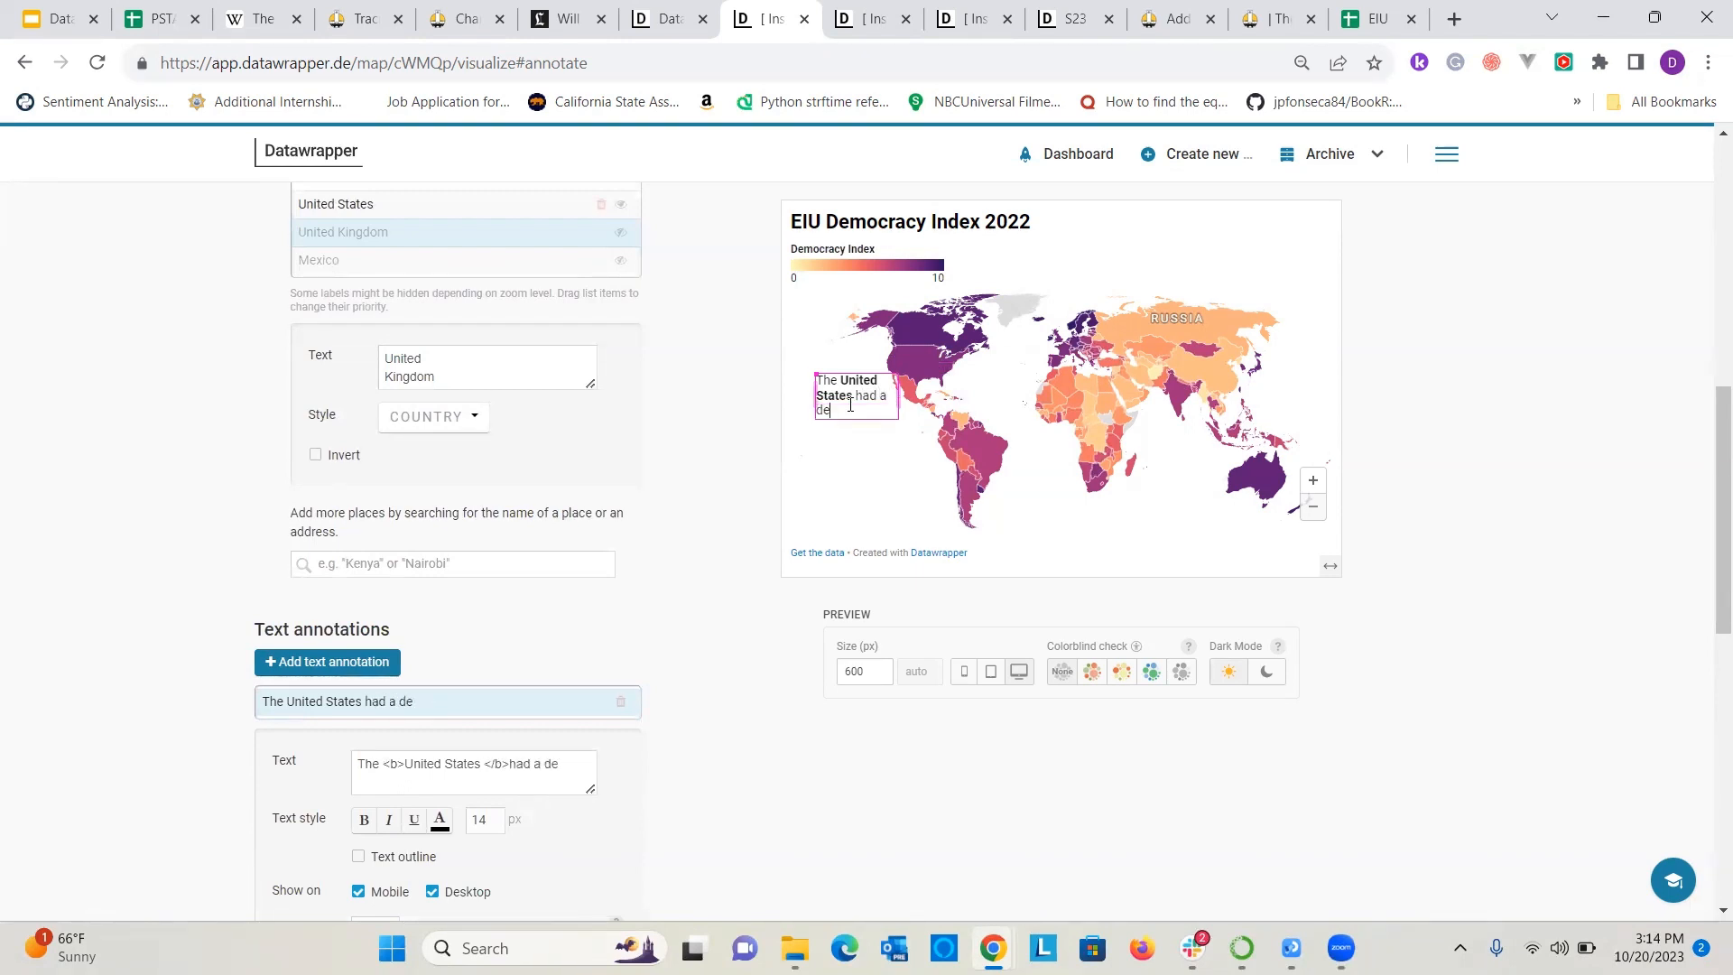
type("mocracy score of 7.85.")
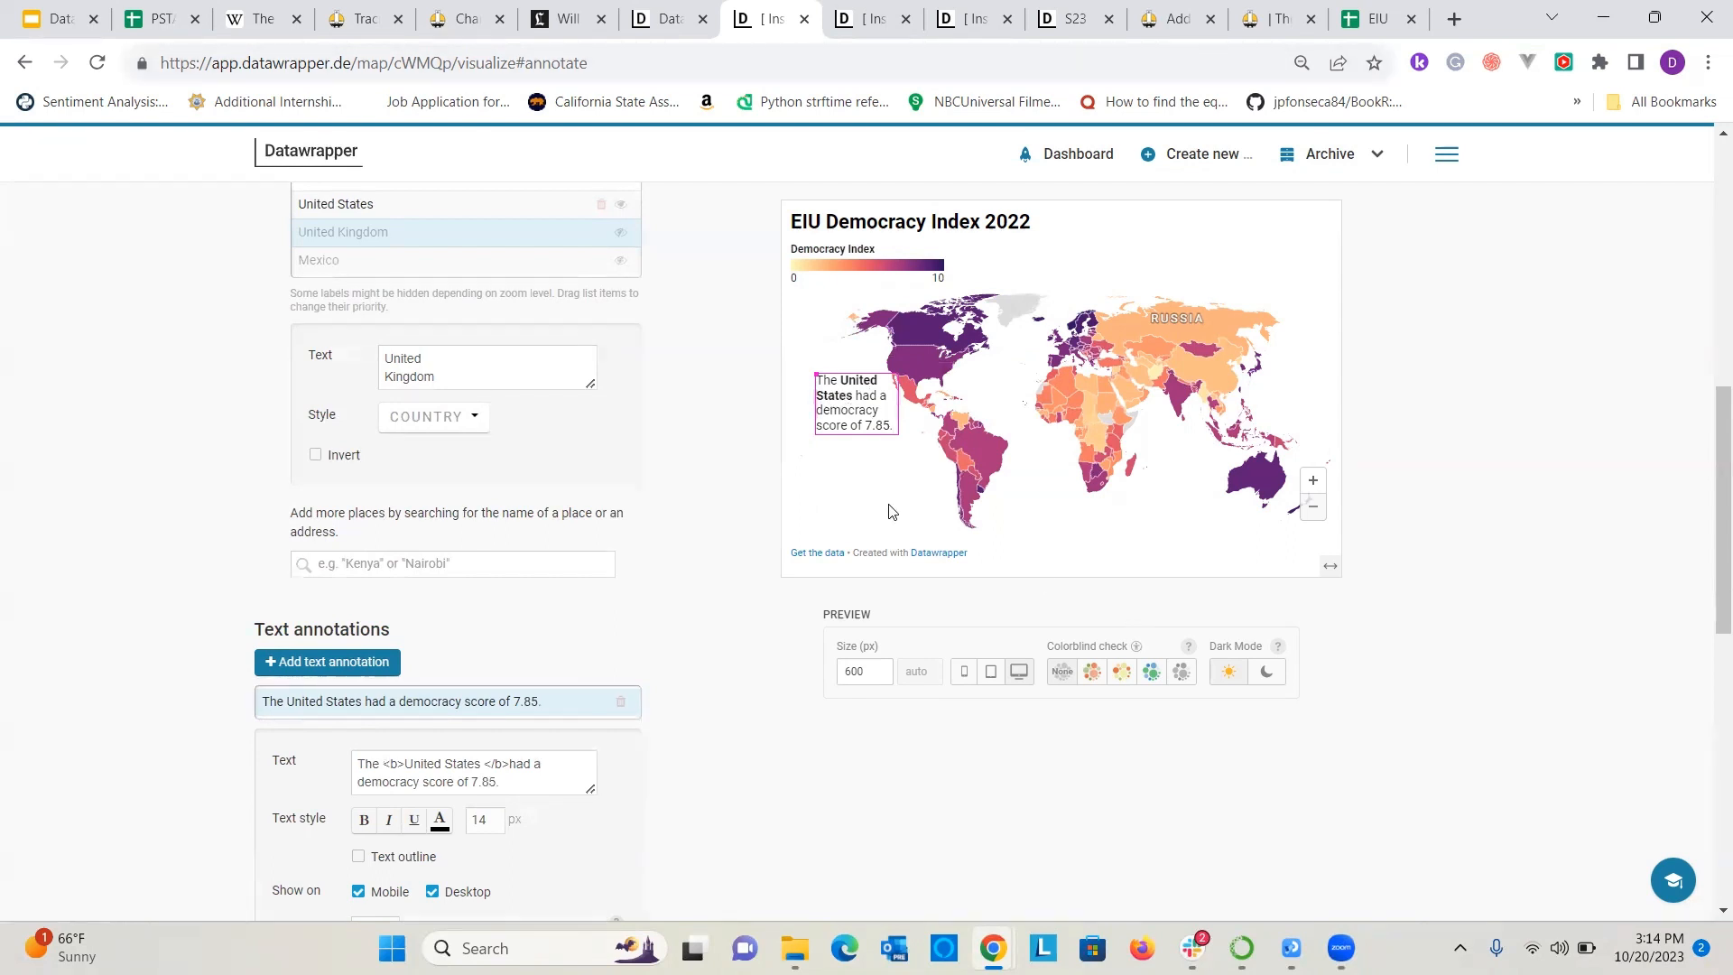
left_click(890, 504)
Reposition the United States annotation slightly lower in the Pacific, west of Central America, and deselect it.
left_click_drag(859, 407, 841, 412)
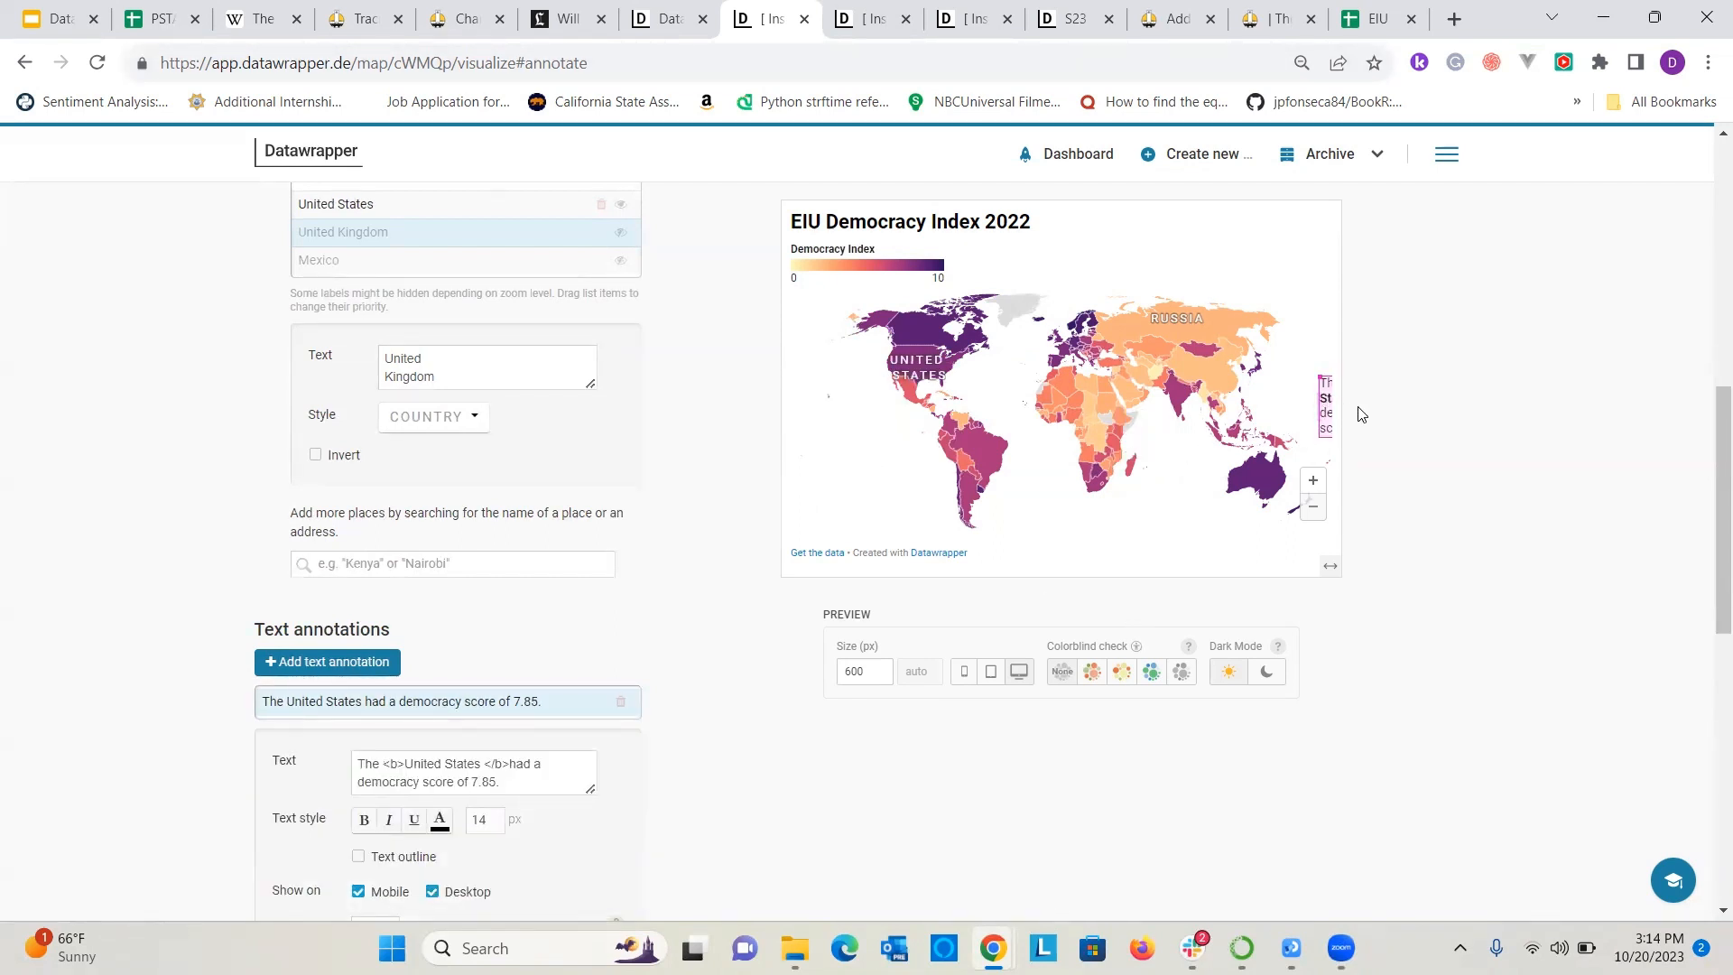
mouse_move(1325, 401)
left_mouse_down()
mouse_move(836, 398)
mouse_move(787, 426)
left_mouse_up()
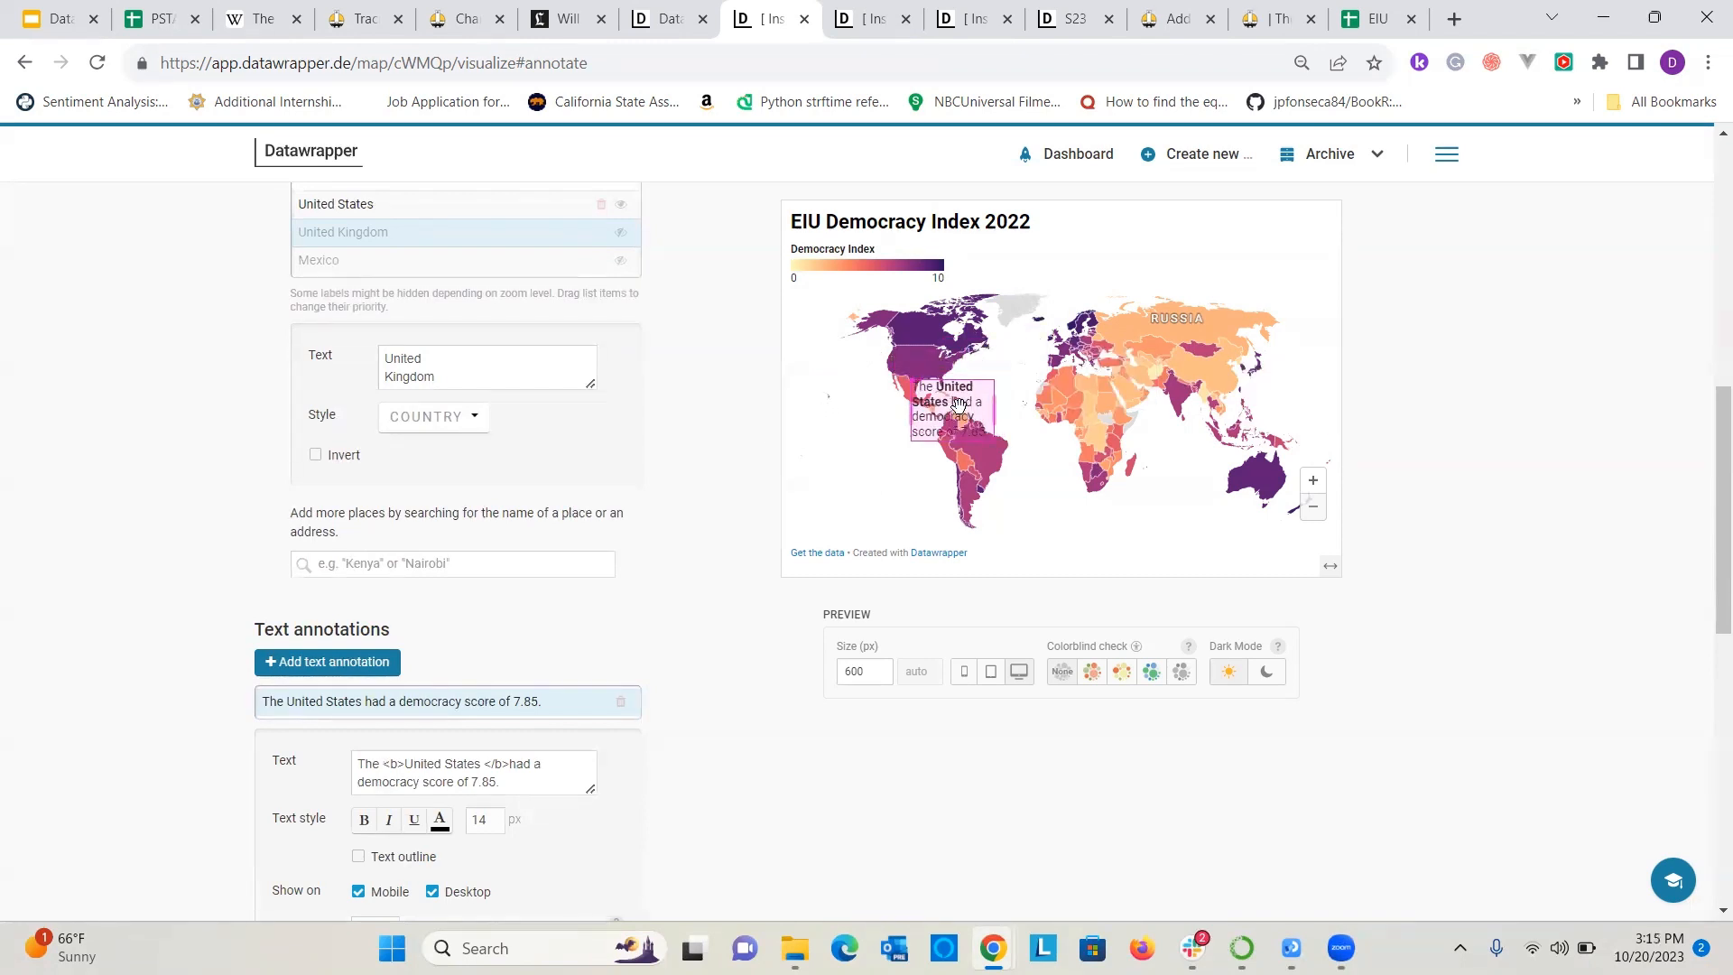
left_click_drag(939, 409, 843, 420)
left_click(920, 472)
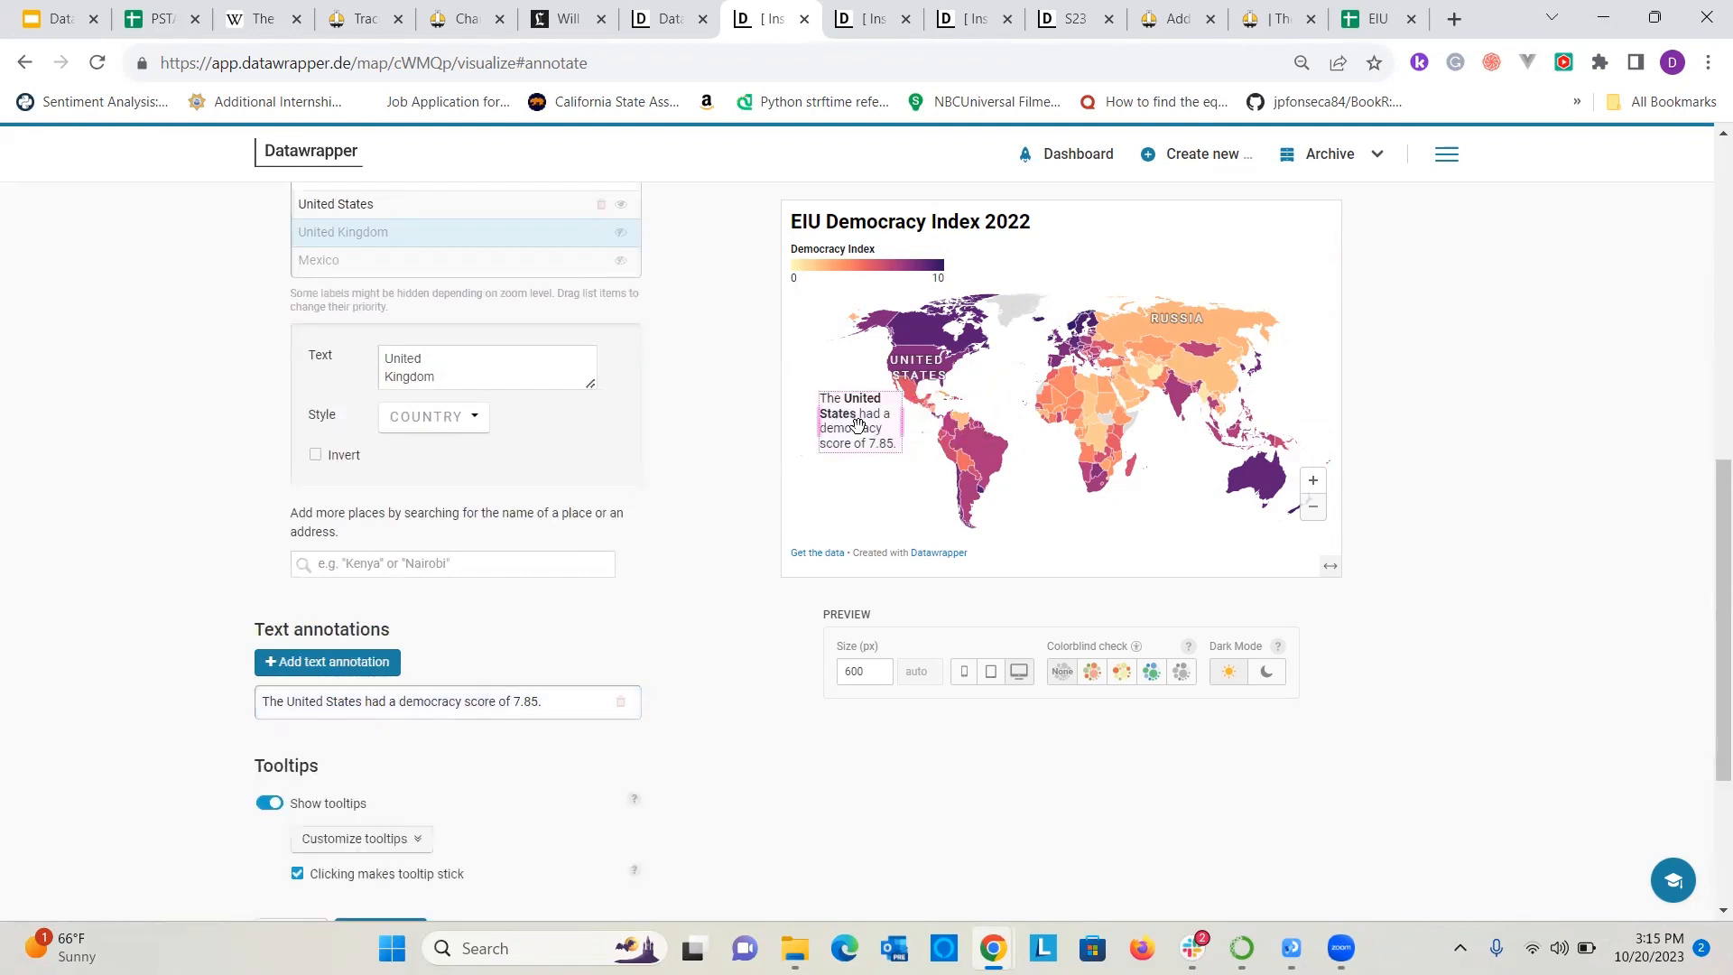
Draw a line to the United States annotation text and place its arrow tip on the southwestern United States.
left_click(826, 397)
scroll(496, 631, "down", 4)
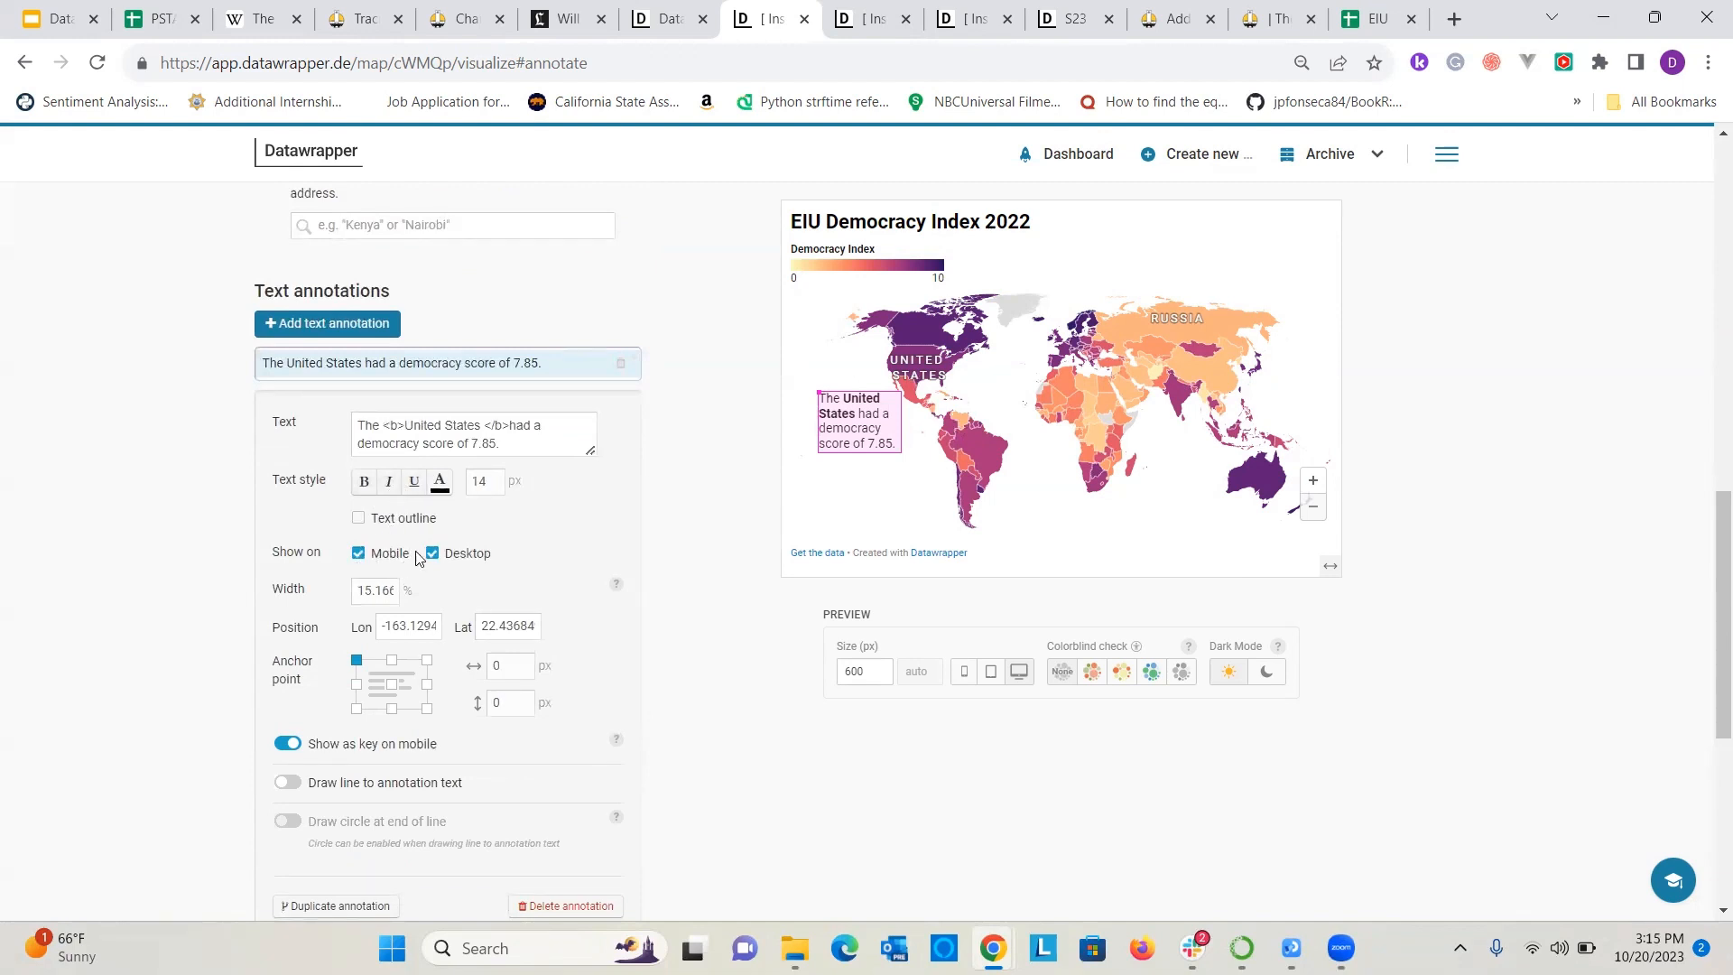
scroll(408, 664, "down", 1)
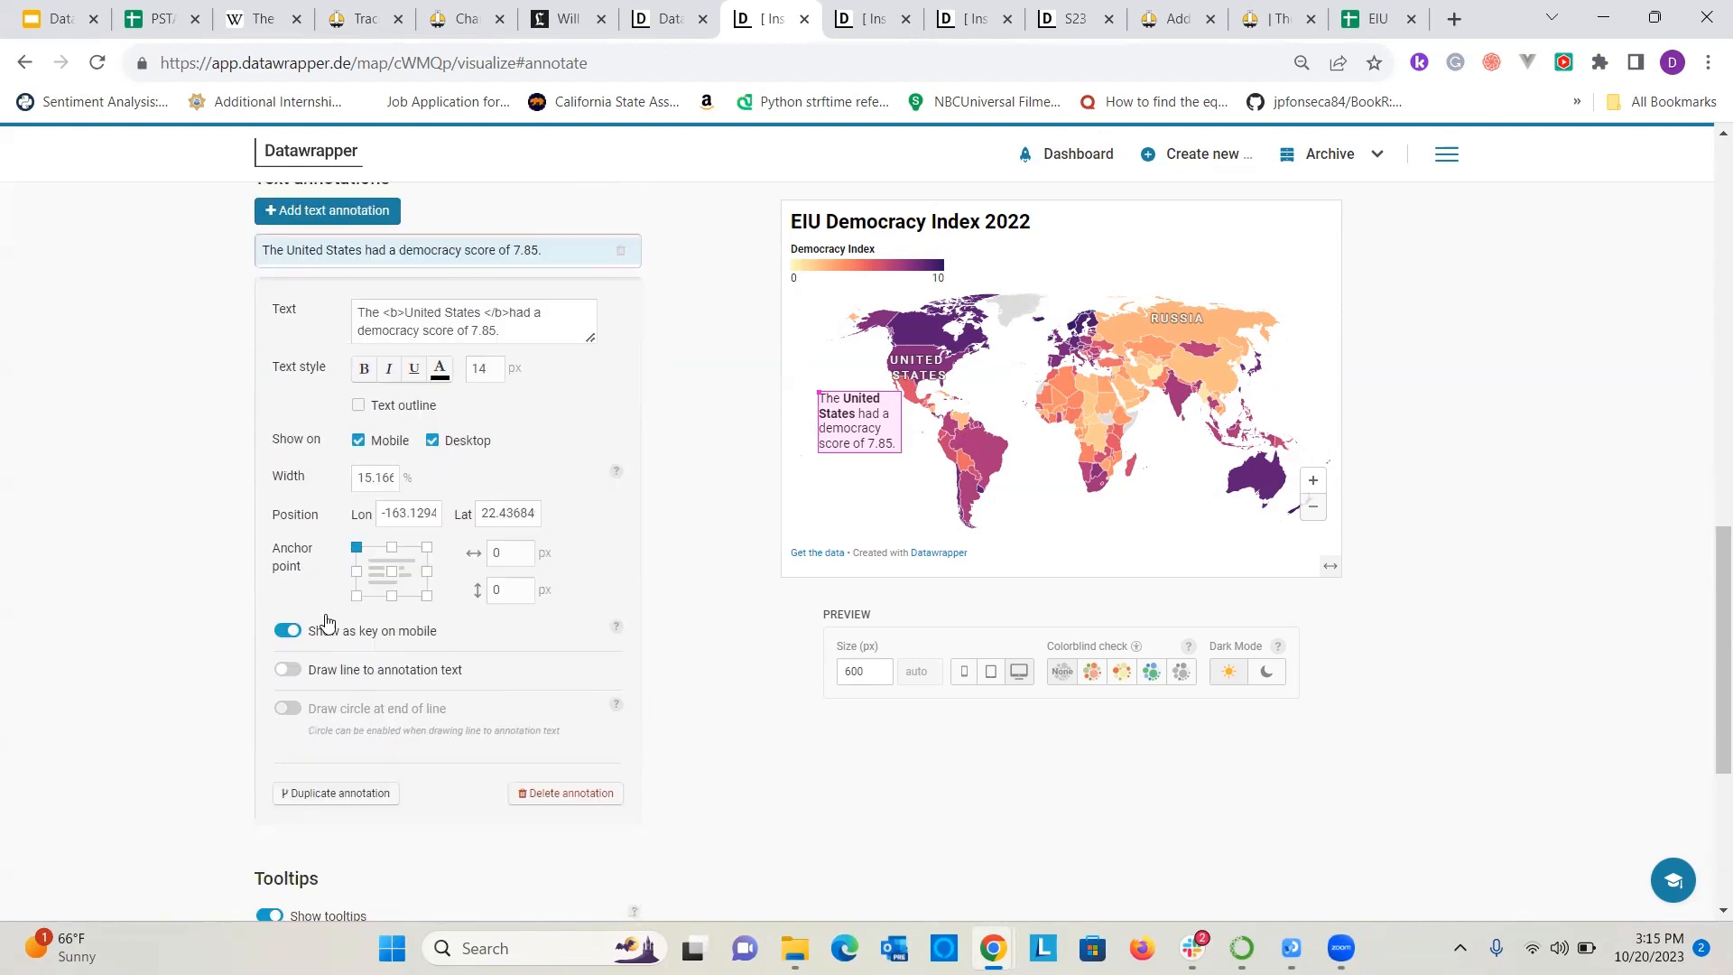
left_click(287, 669)
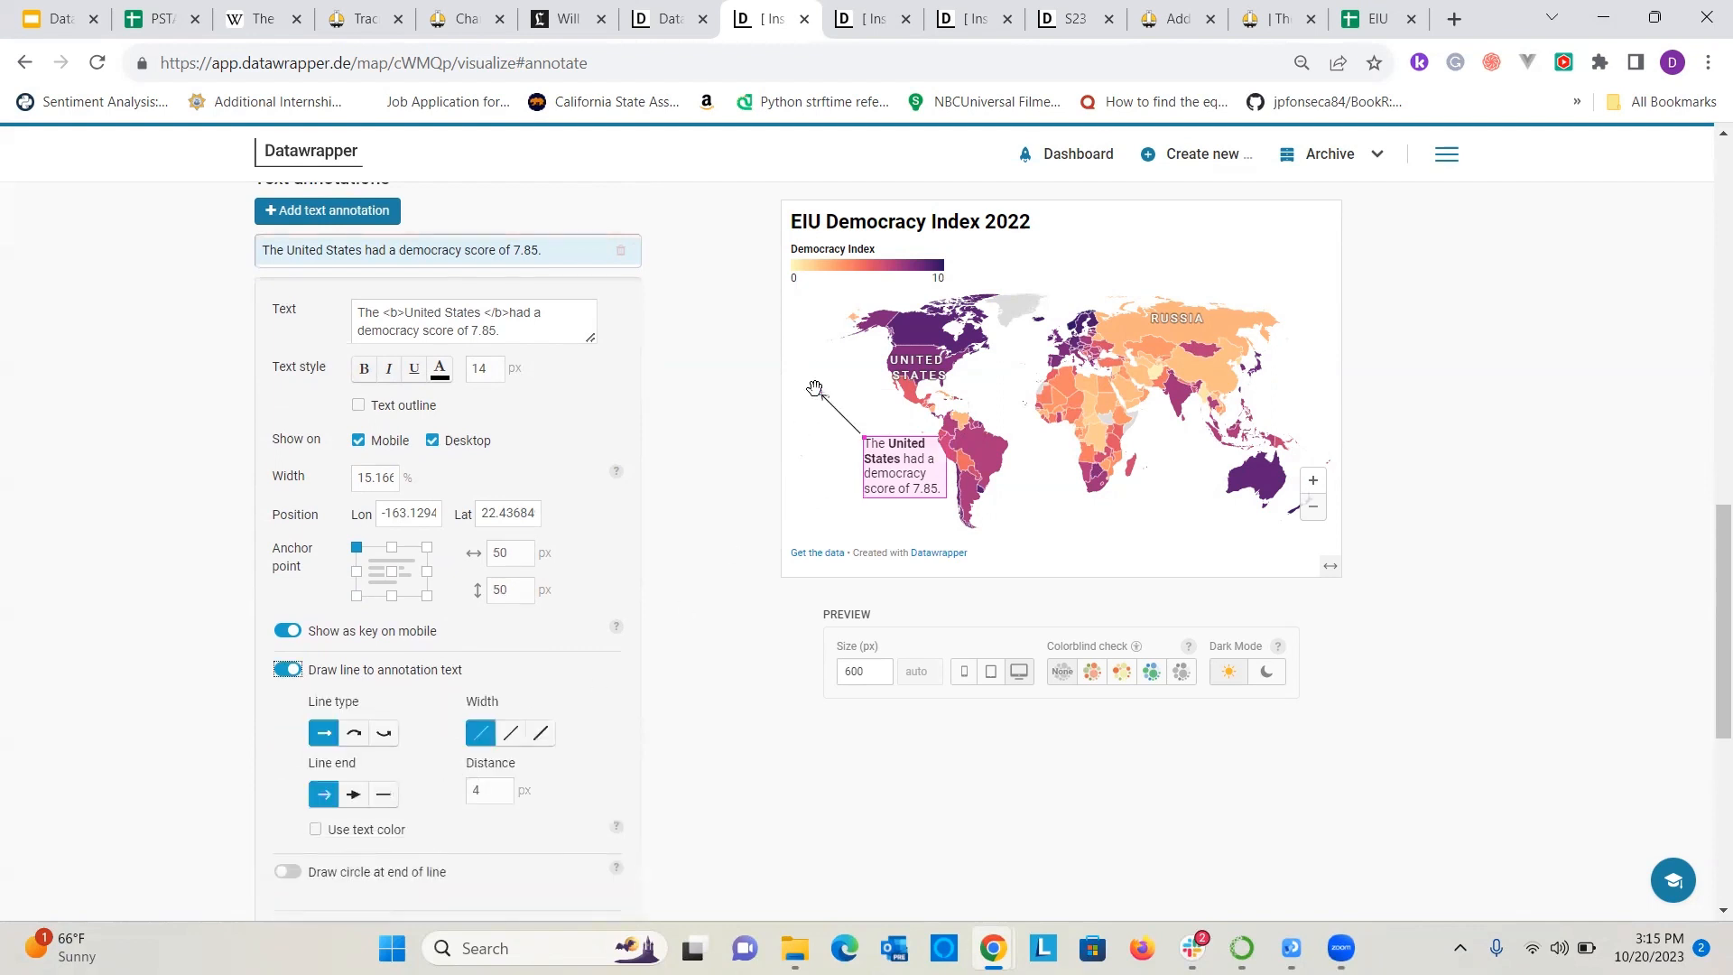
left_click_drag(815, 388, 902, 379)
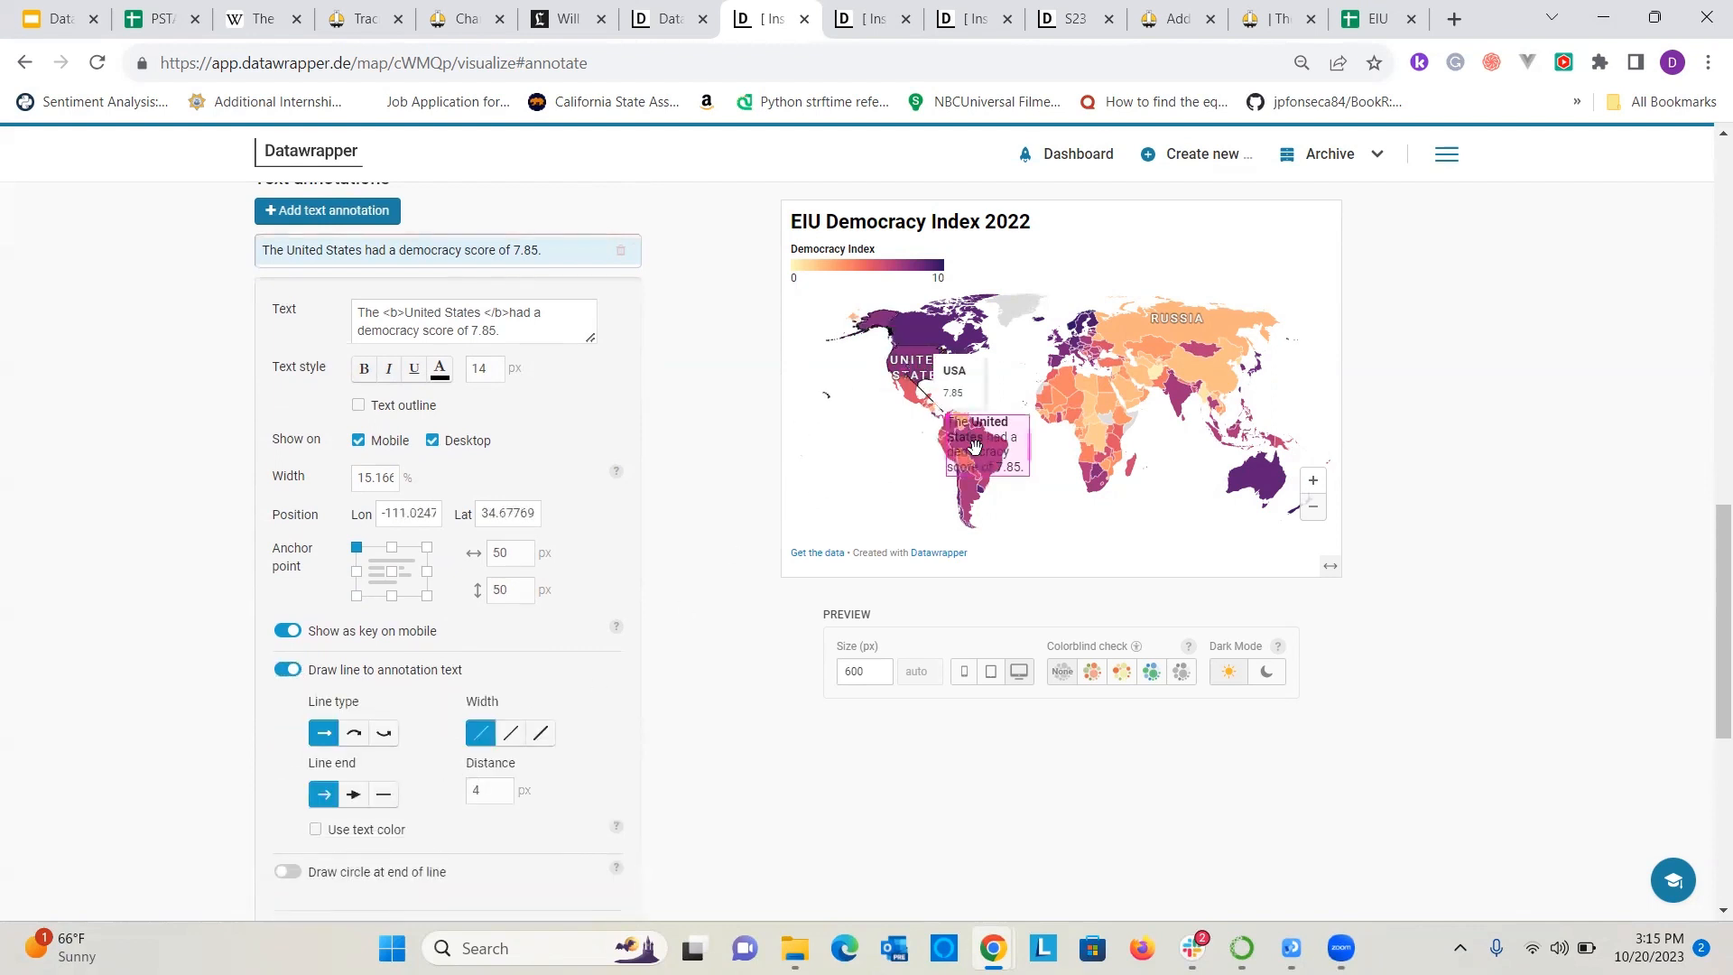
Move the annotation text into the Pacific southwest of the United States, with its line reaching up to the country.
mouse_move(975, 445)
left_mouse_down()
mouse_move(810, 432)
mouse_move(834, 422)
mouse_move(866, 447)
mouse_move(861, 468)
left_mouse_up()
left_click(851, 379)
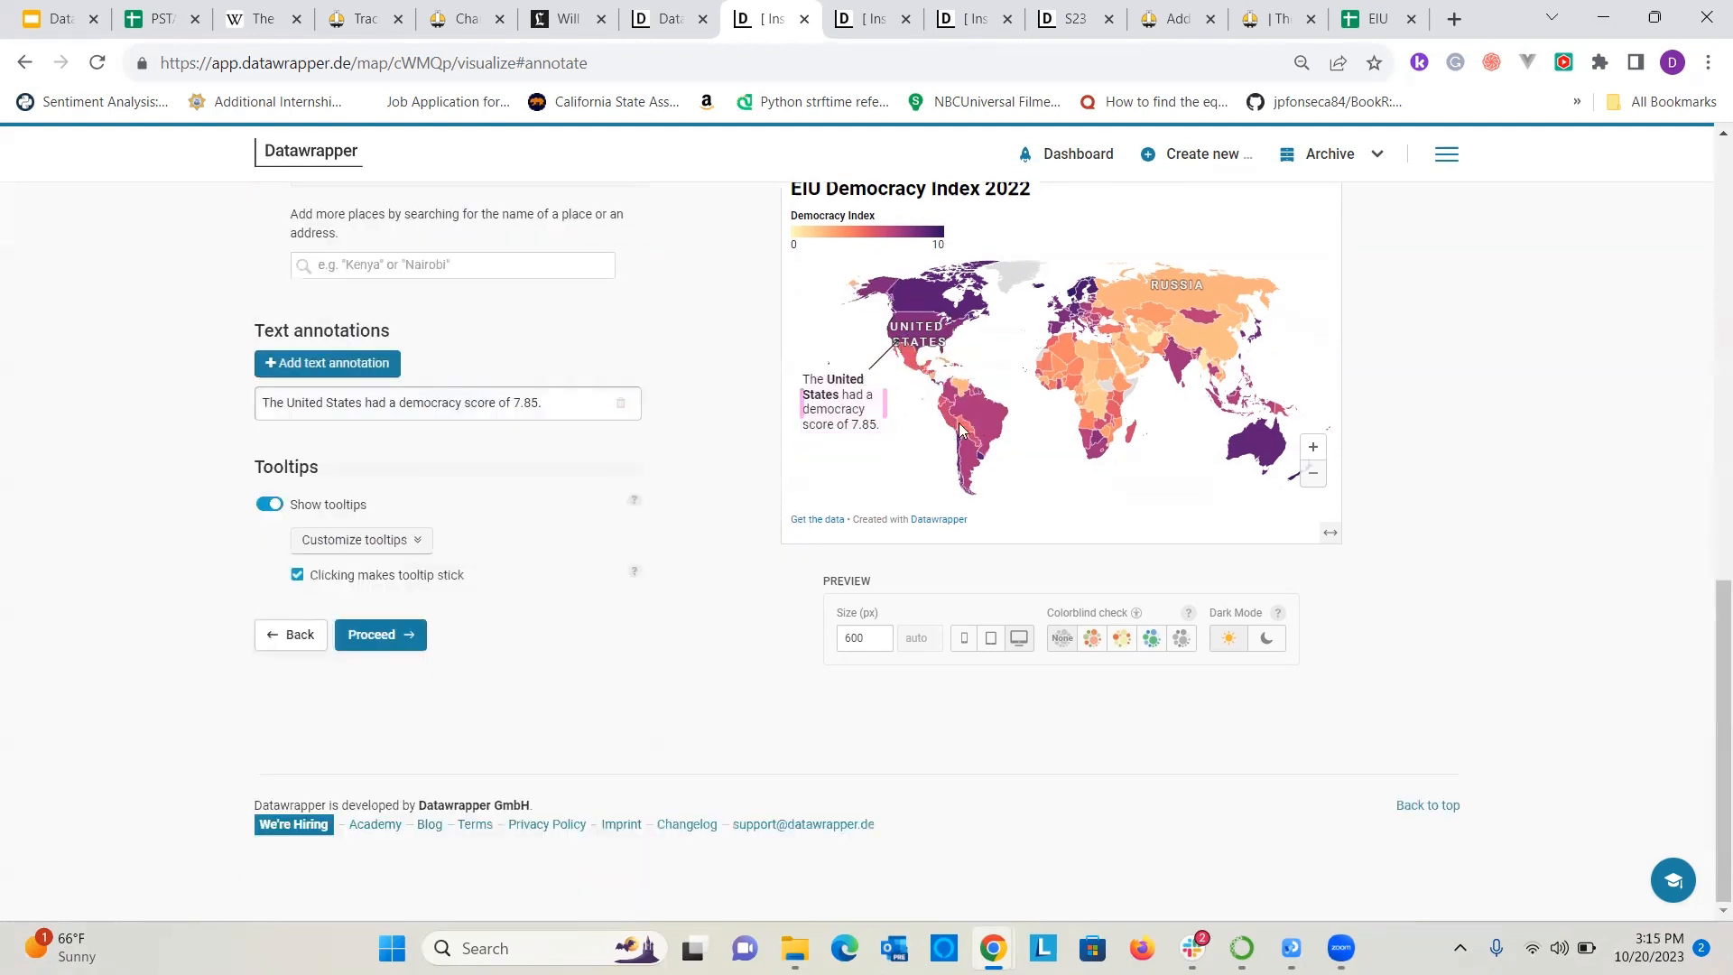
left_click(880, 356)
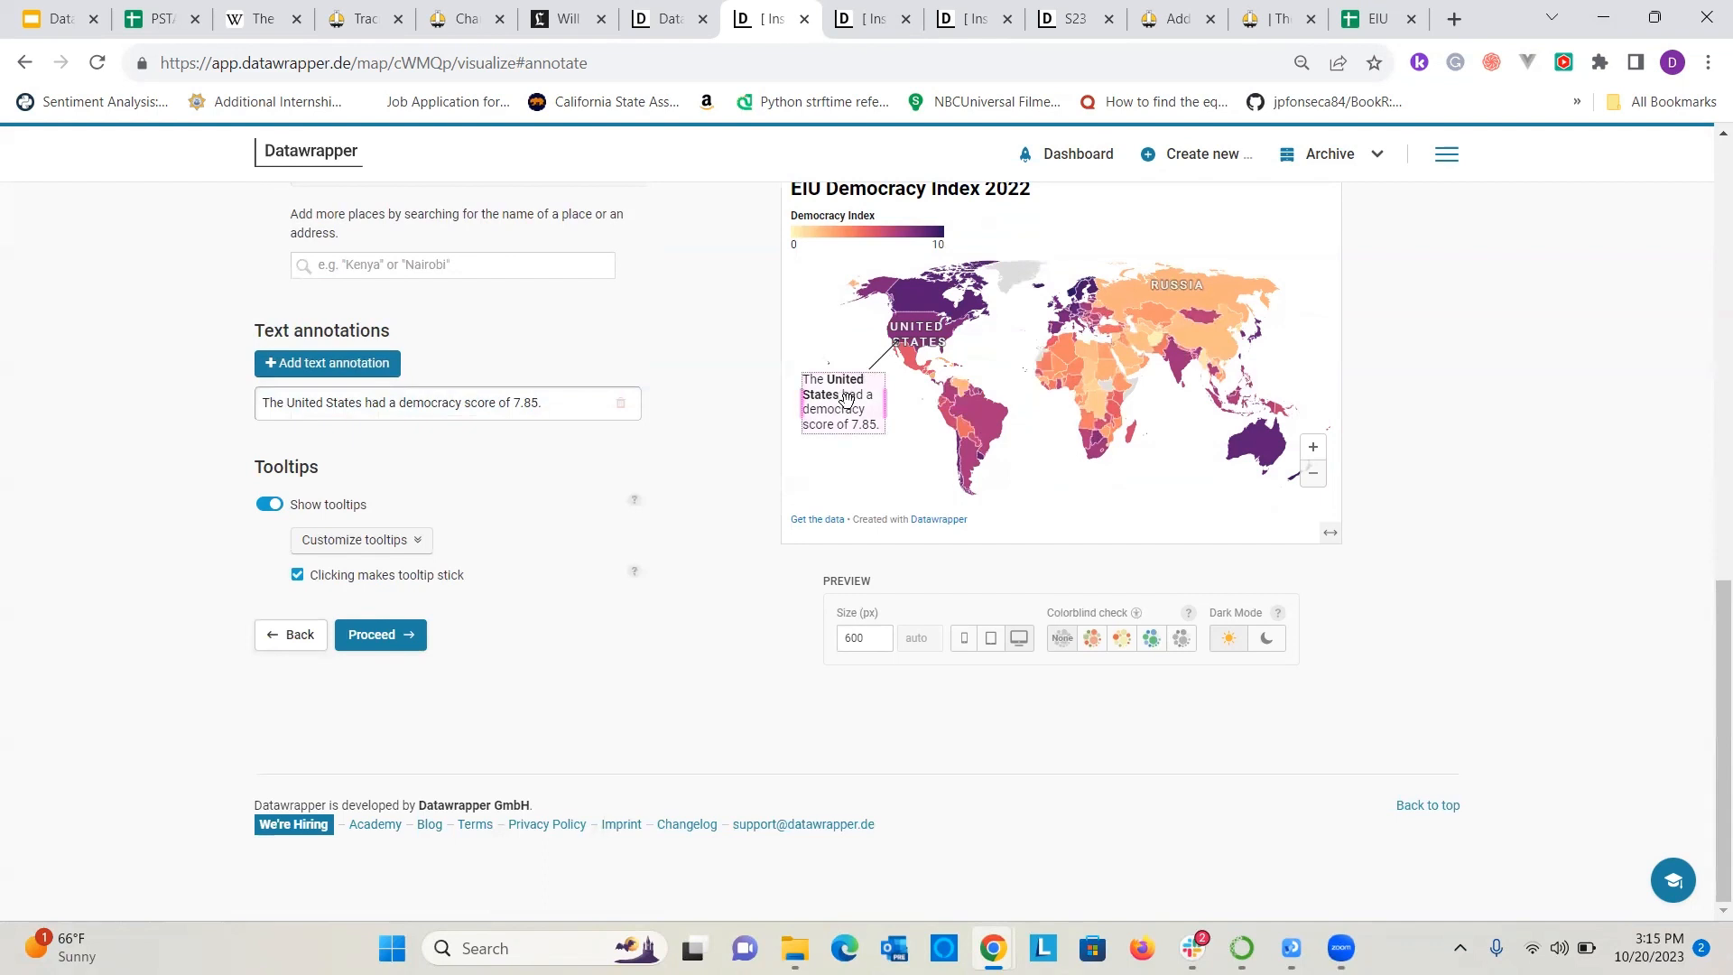
left_click_drag(844, 381, 865, 396)
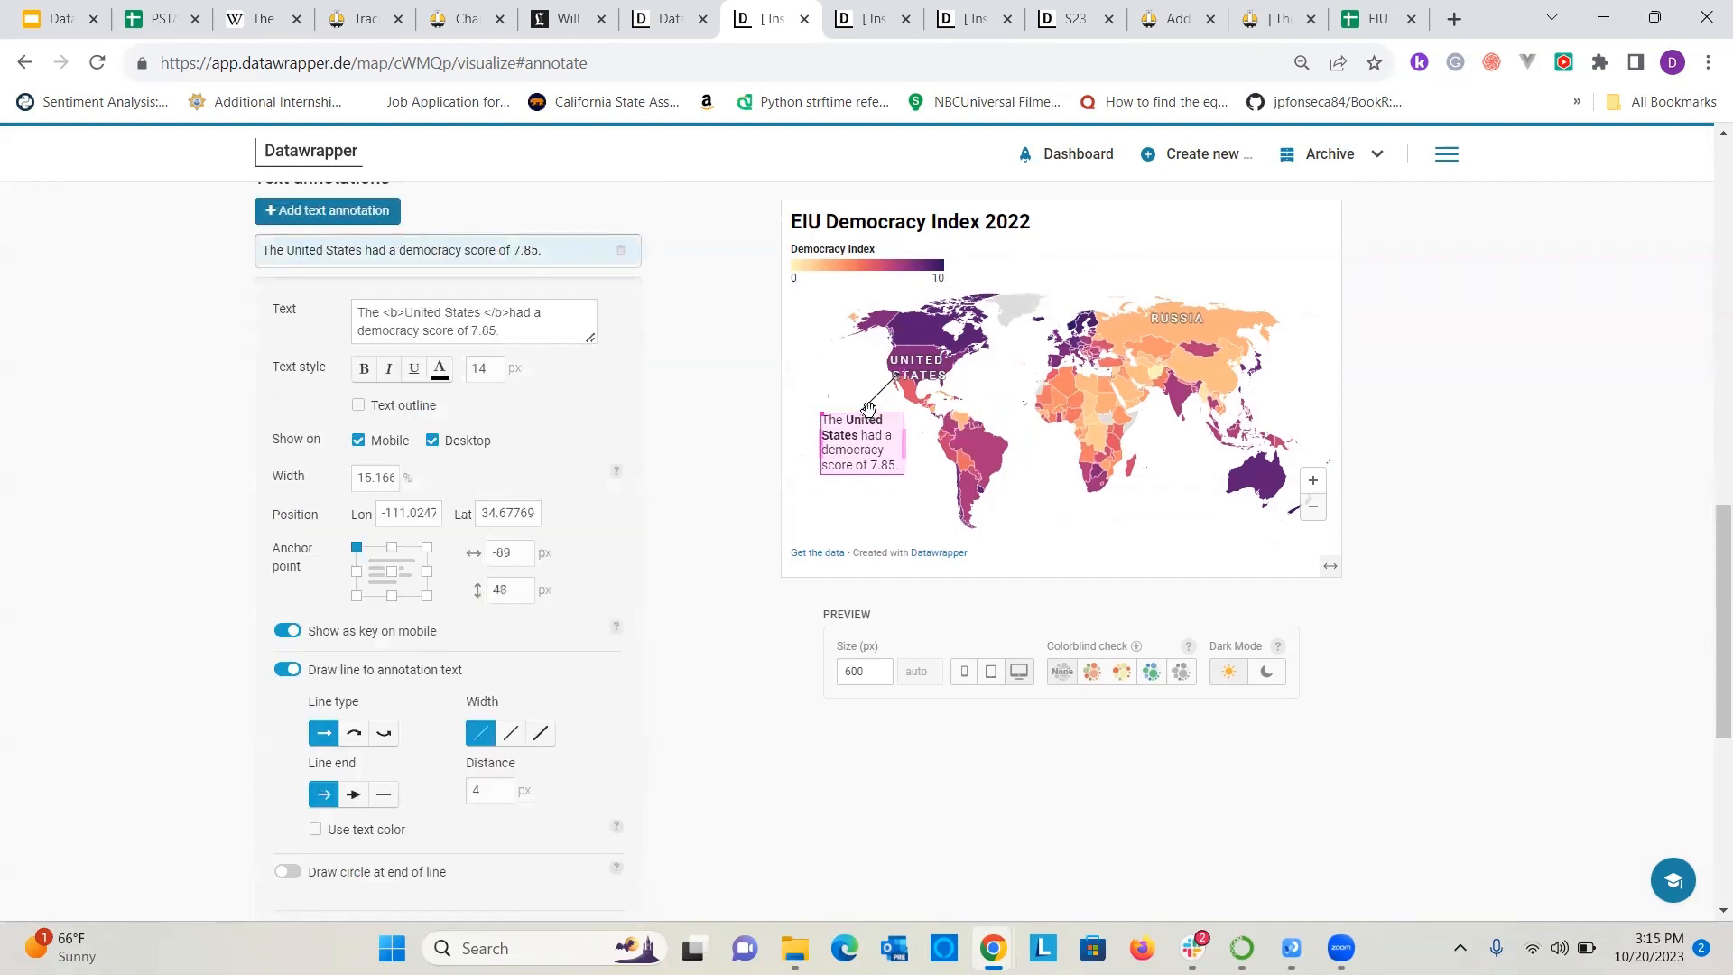
left_click(899, 767)
Open the tooltip customization options and review the map's data table in the Add your data stage.
left_click(381, 544)
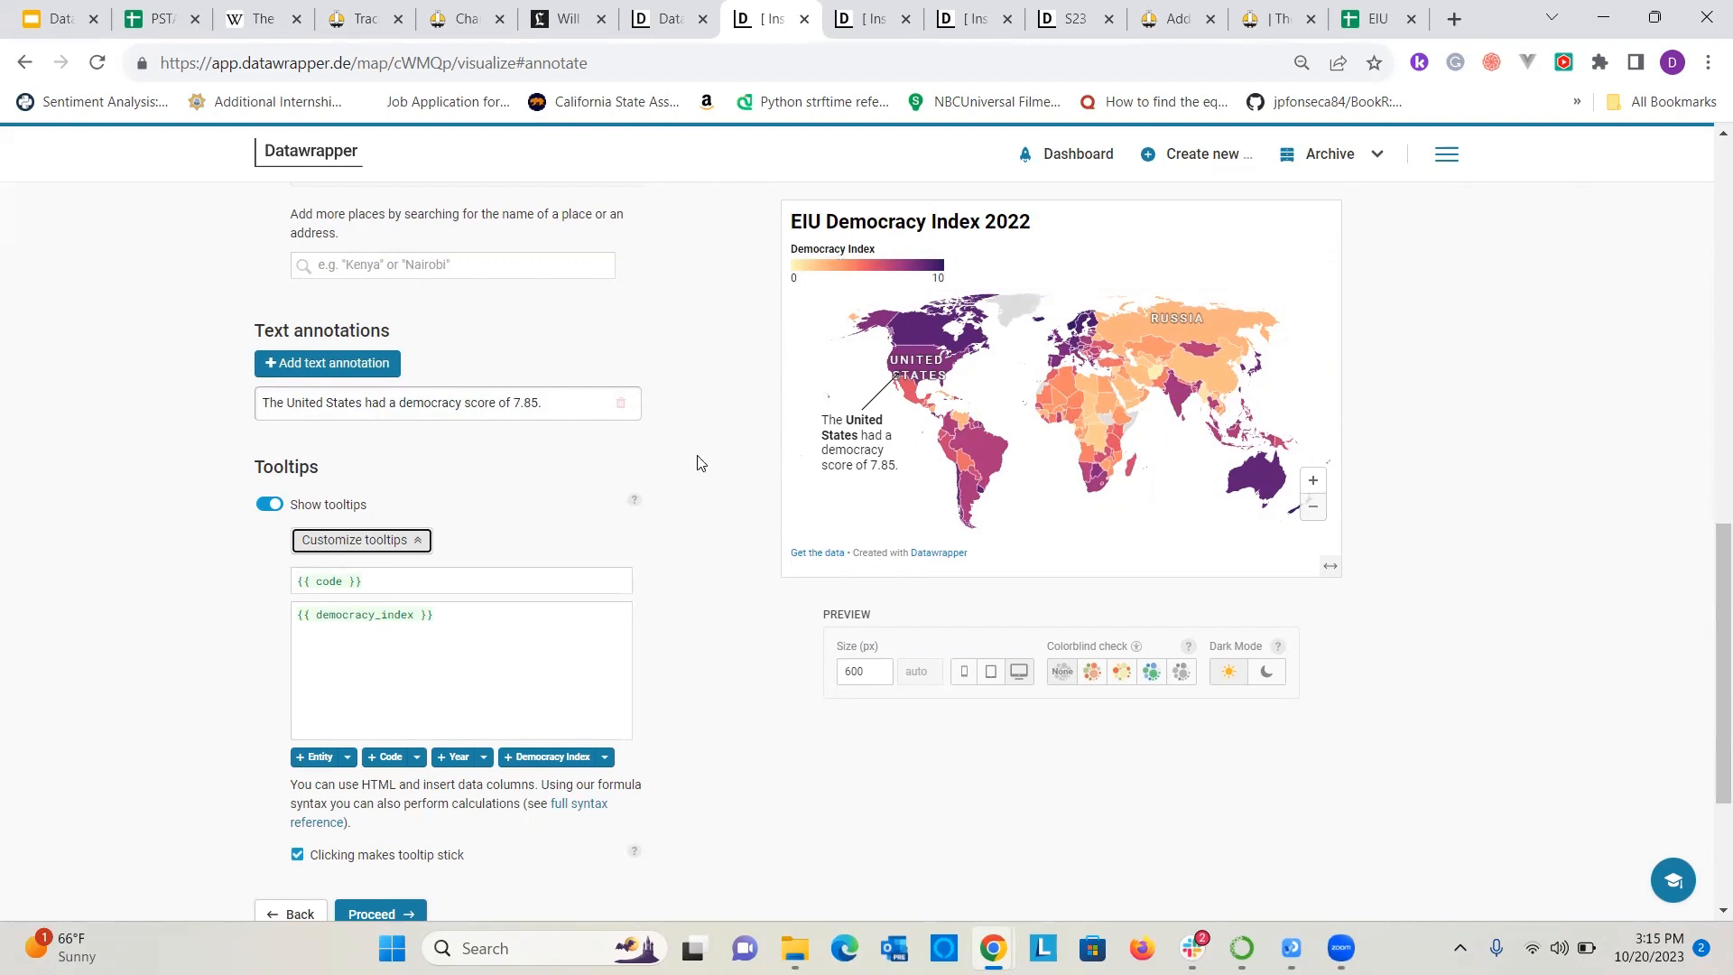
scroll(439, 559, "up", 10)
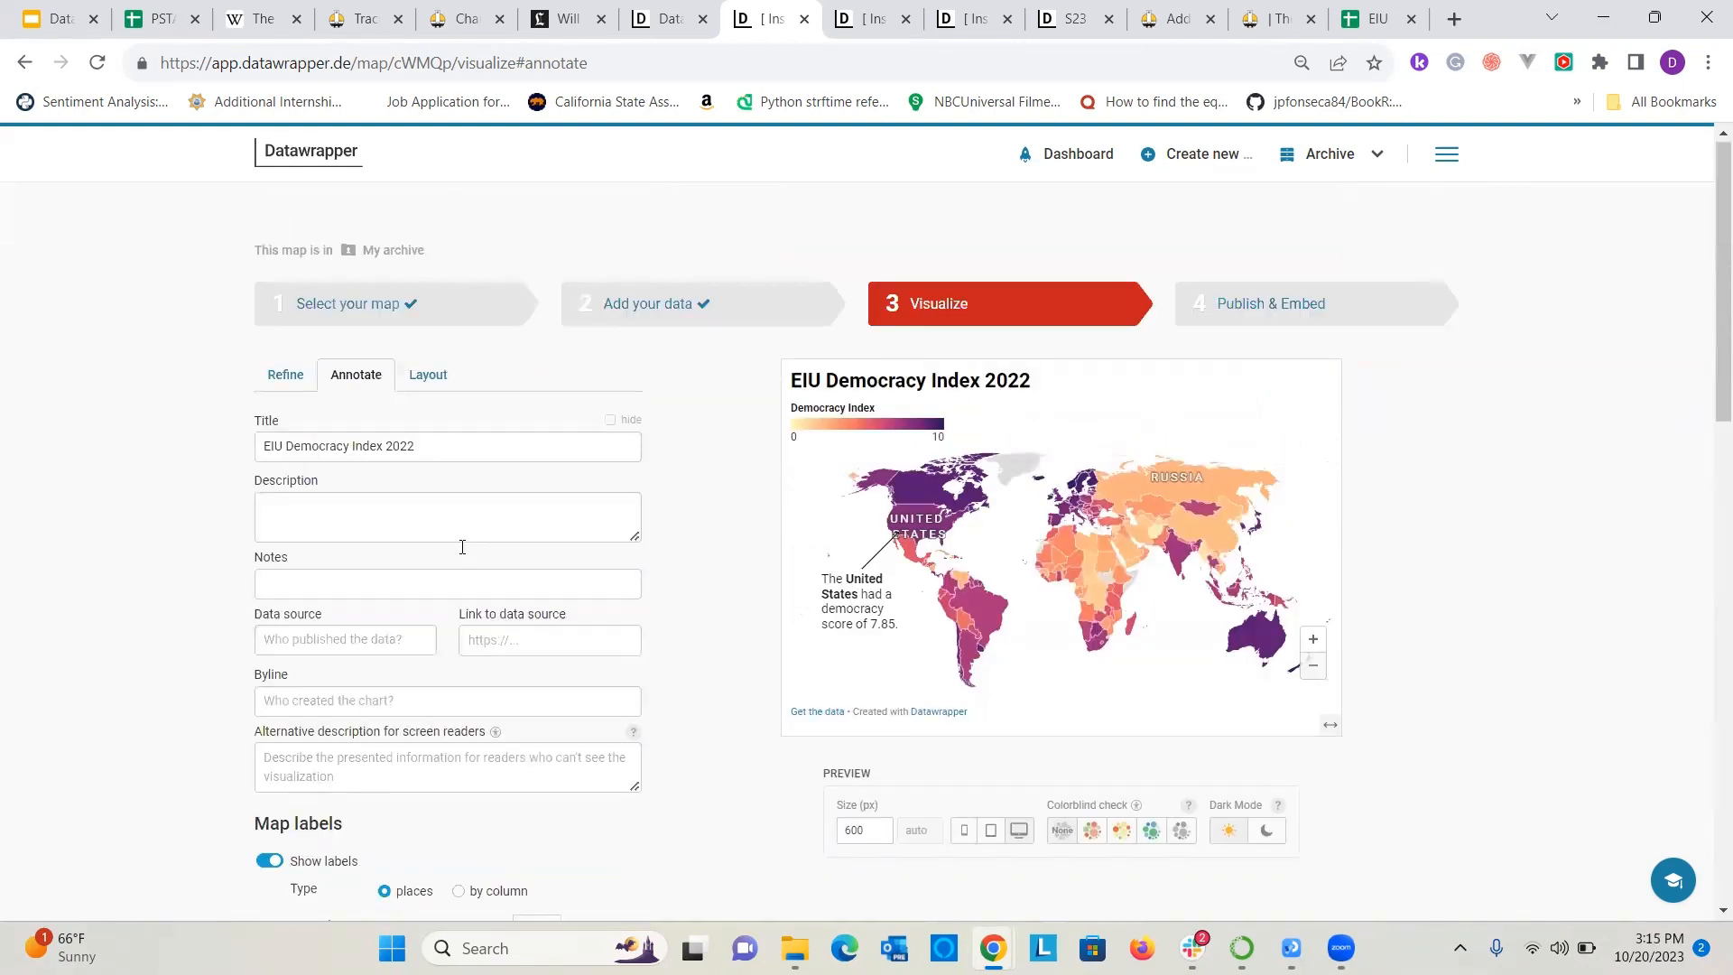
left_click(629, 313)
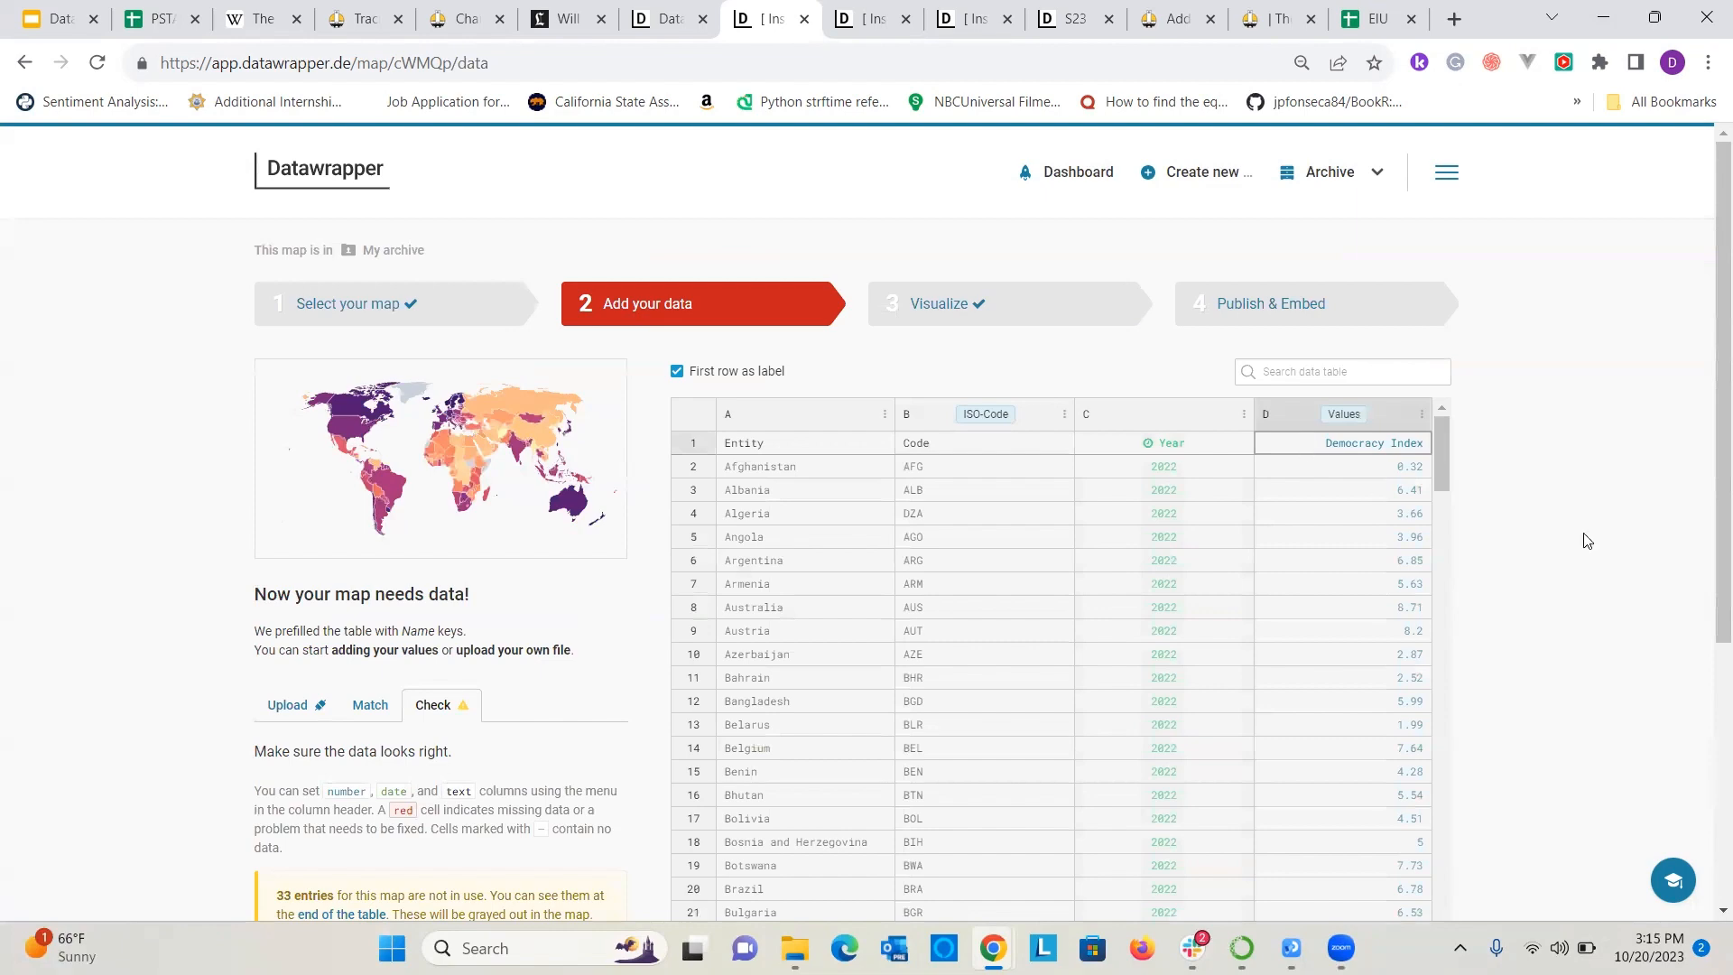
scroll(1587, 540, "down", 5)
scroll(1575, 484, "up", 5)
Return to the Visualize stage and look through the Refine and Layout settings.
left_click(1045, 309)
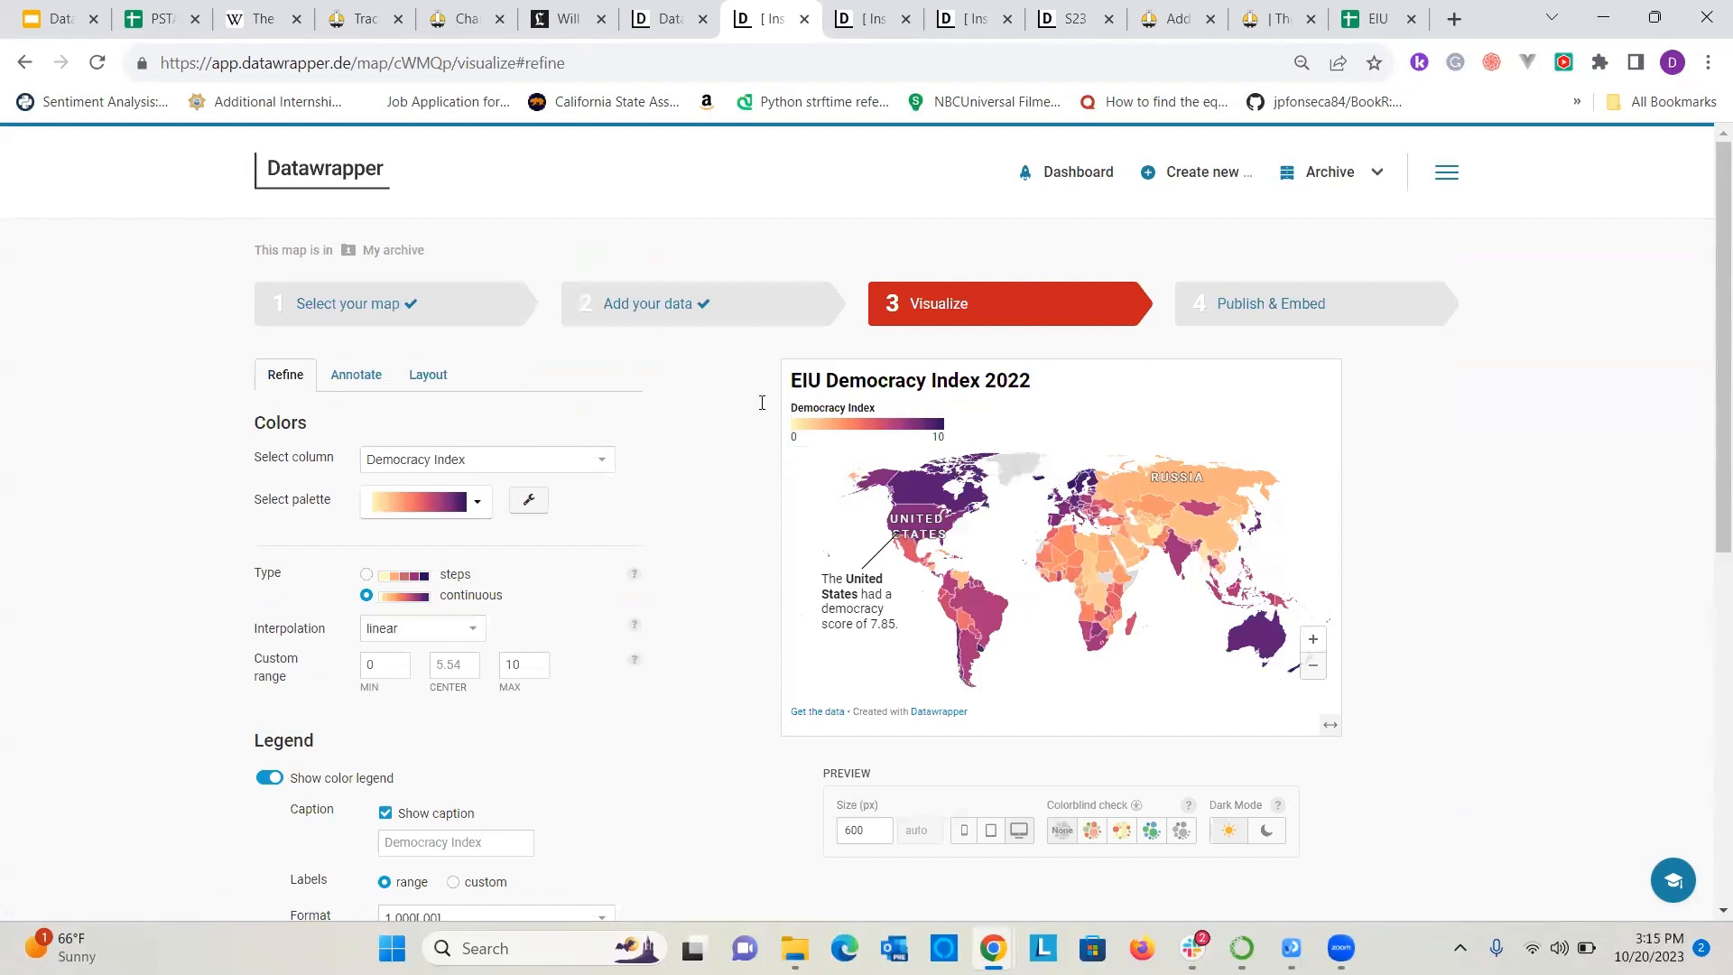
scroll(762, 402, "down", 7)
scroll(1172, 215, "up", 6)
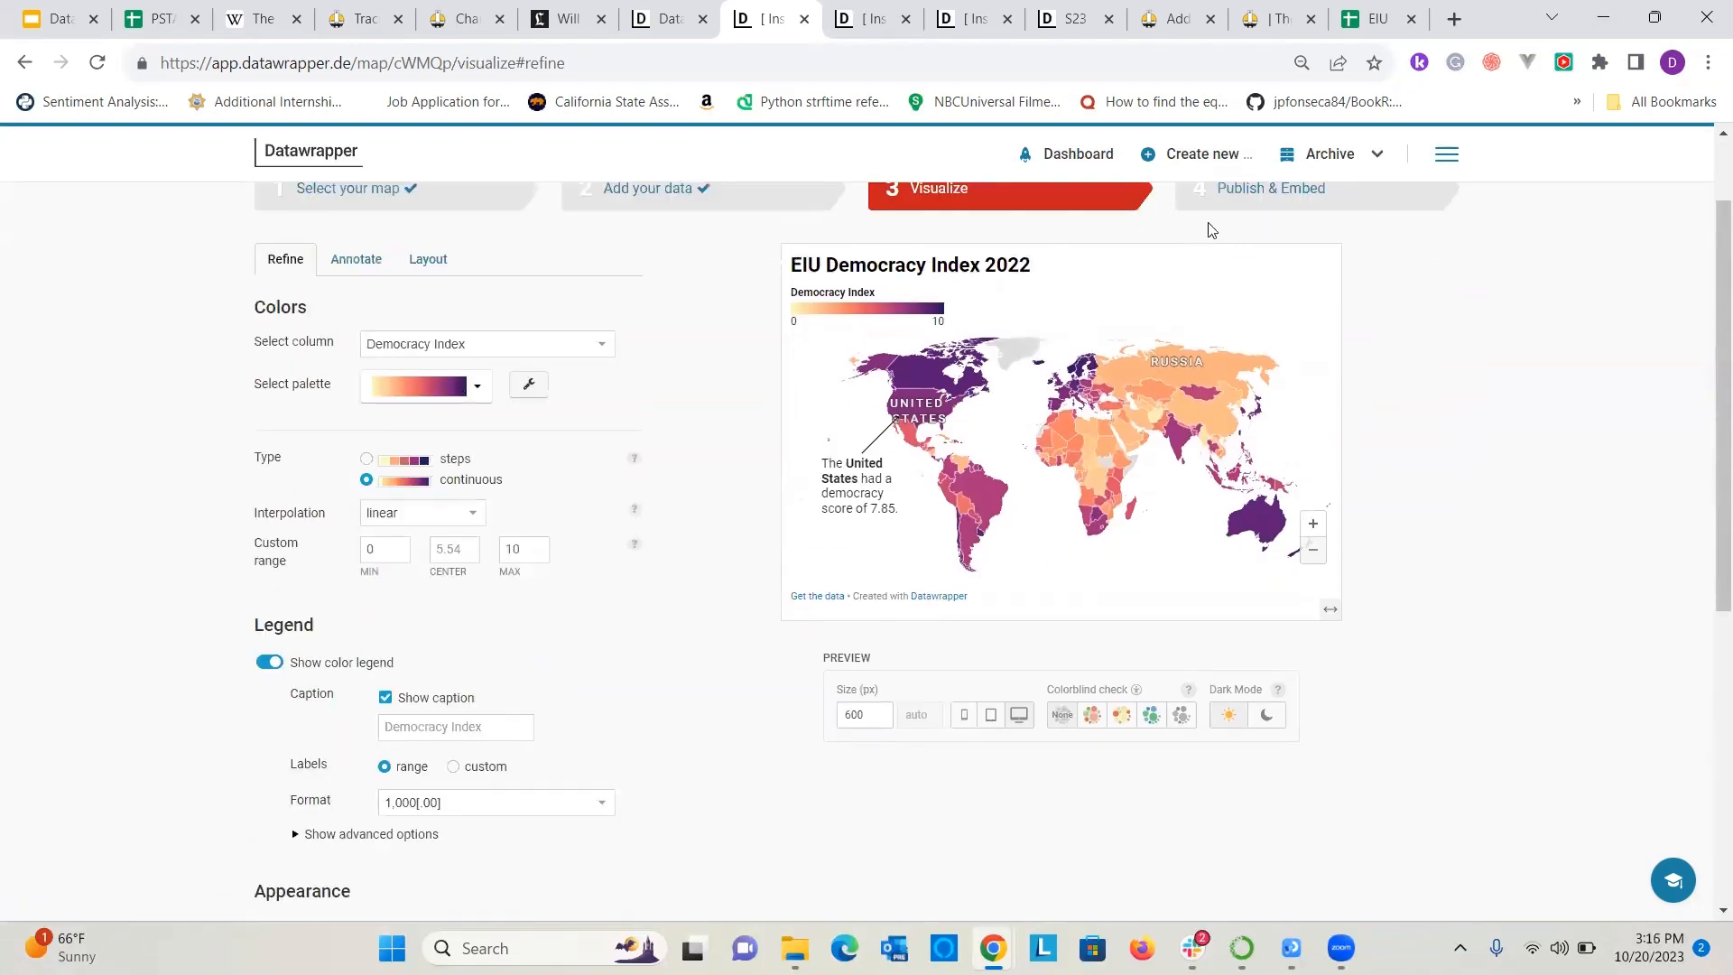
left_click(428, 259)
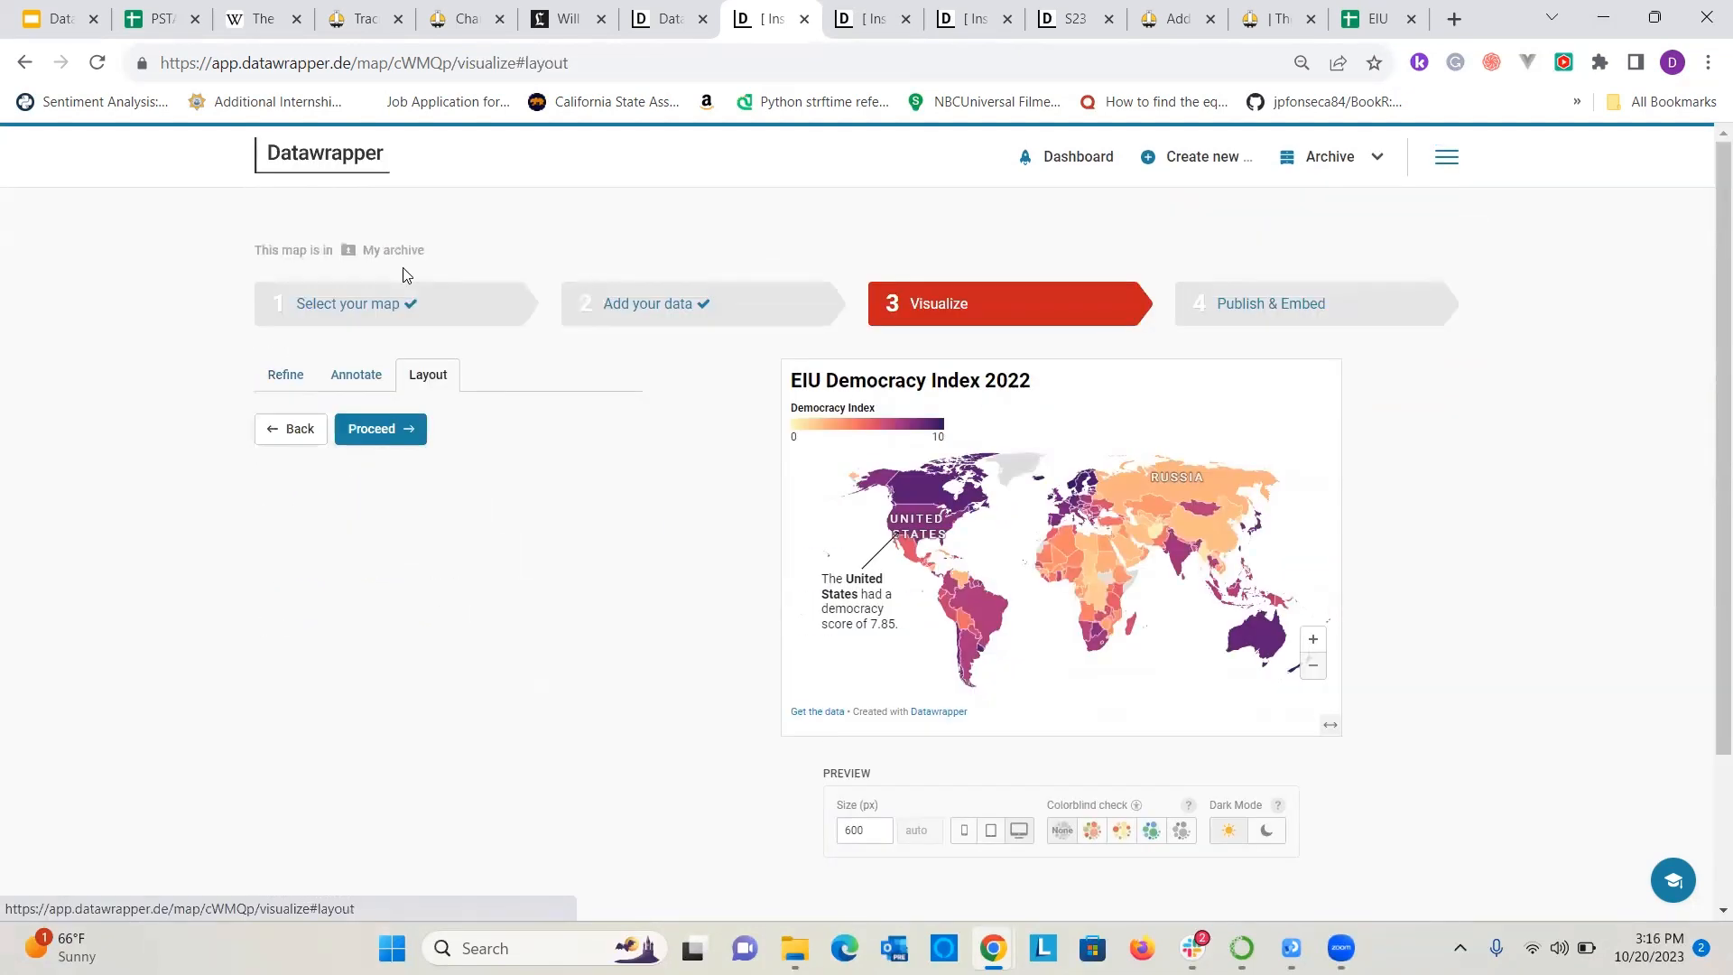
left_click(340, 374)
left_click(289, 378)
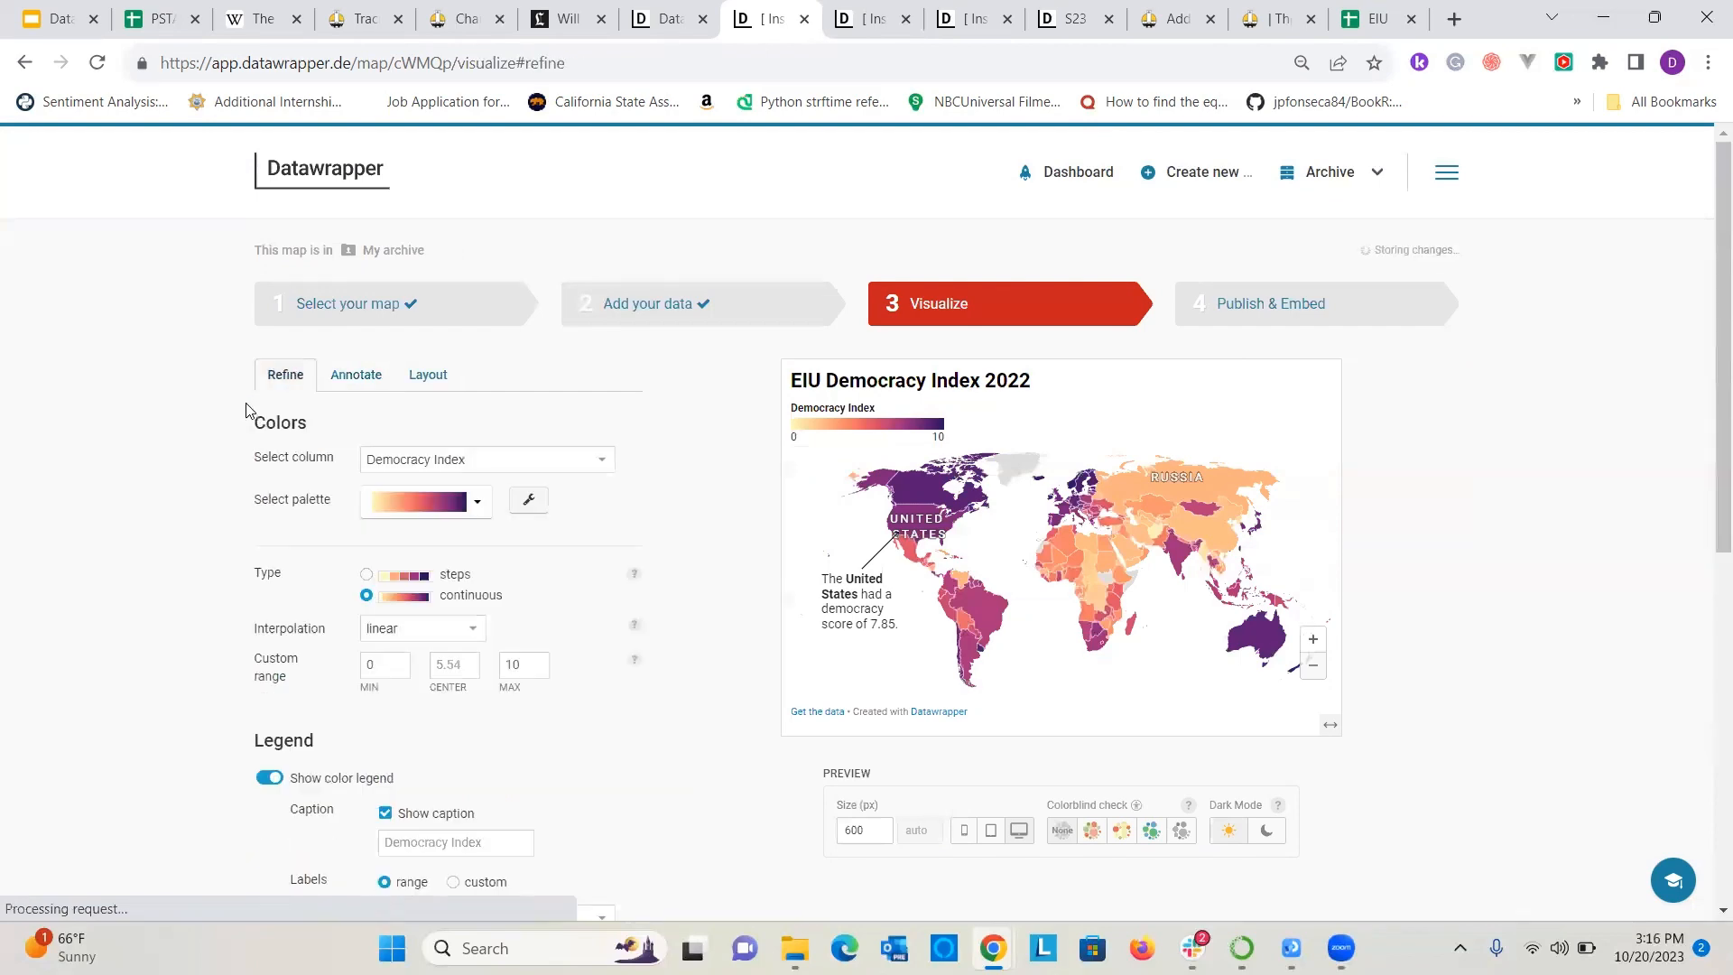
Replace the tooltip body with the Year column field in the map's annotation settings.
left_click(343, 377)
scroll(325, 561, "down", 10)
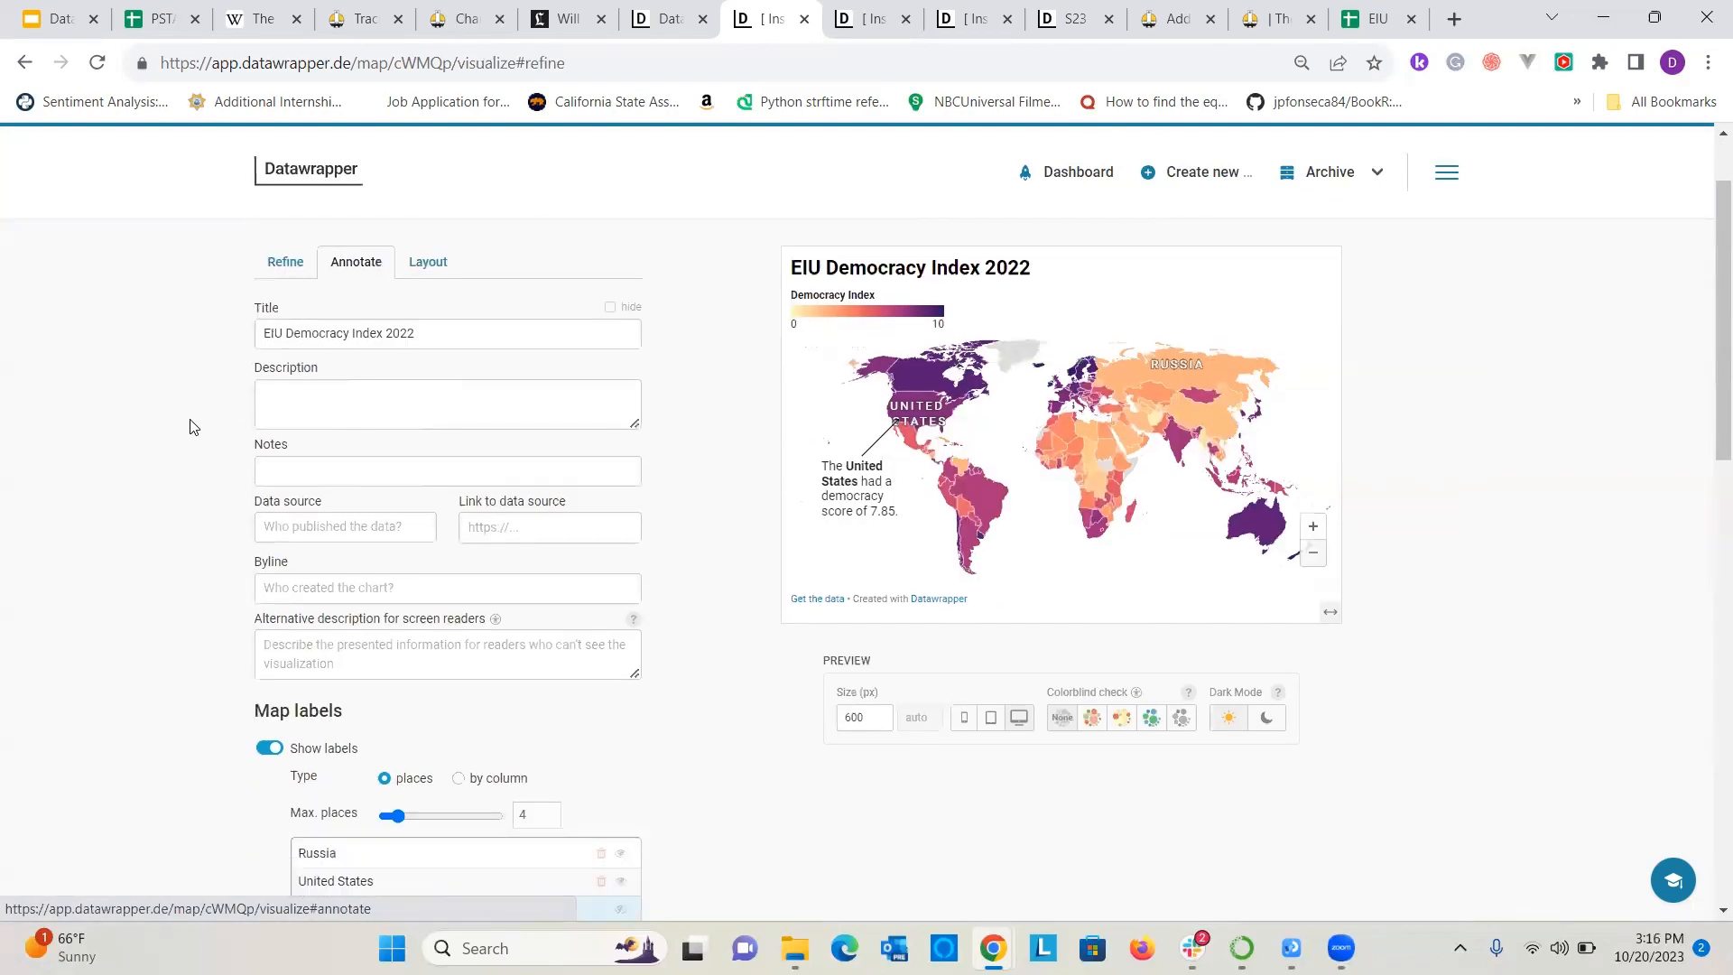
scroll(325, 561, "down", 1)
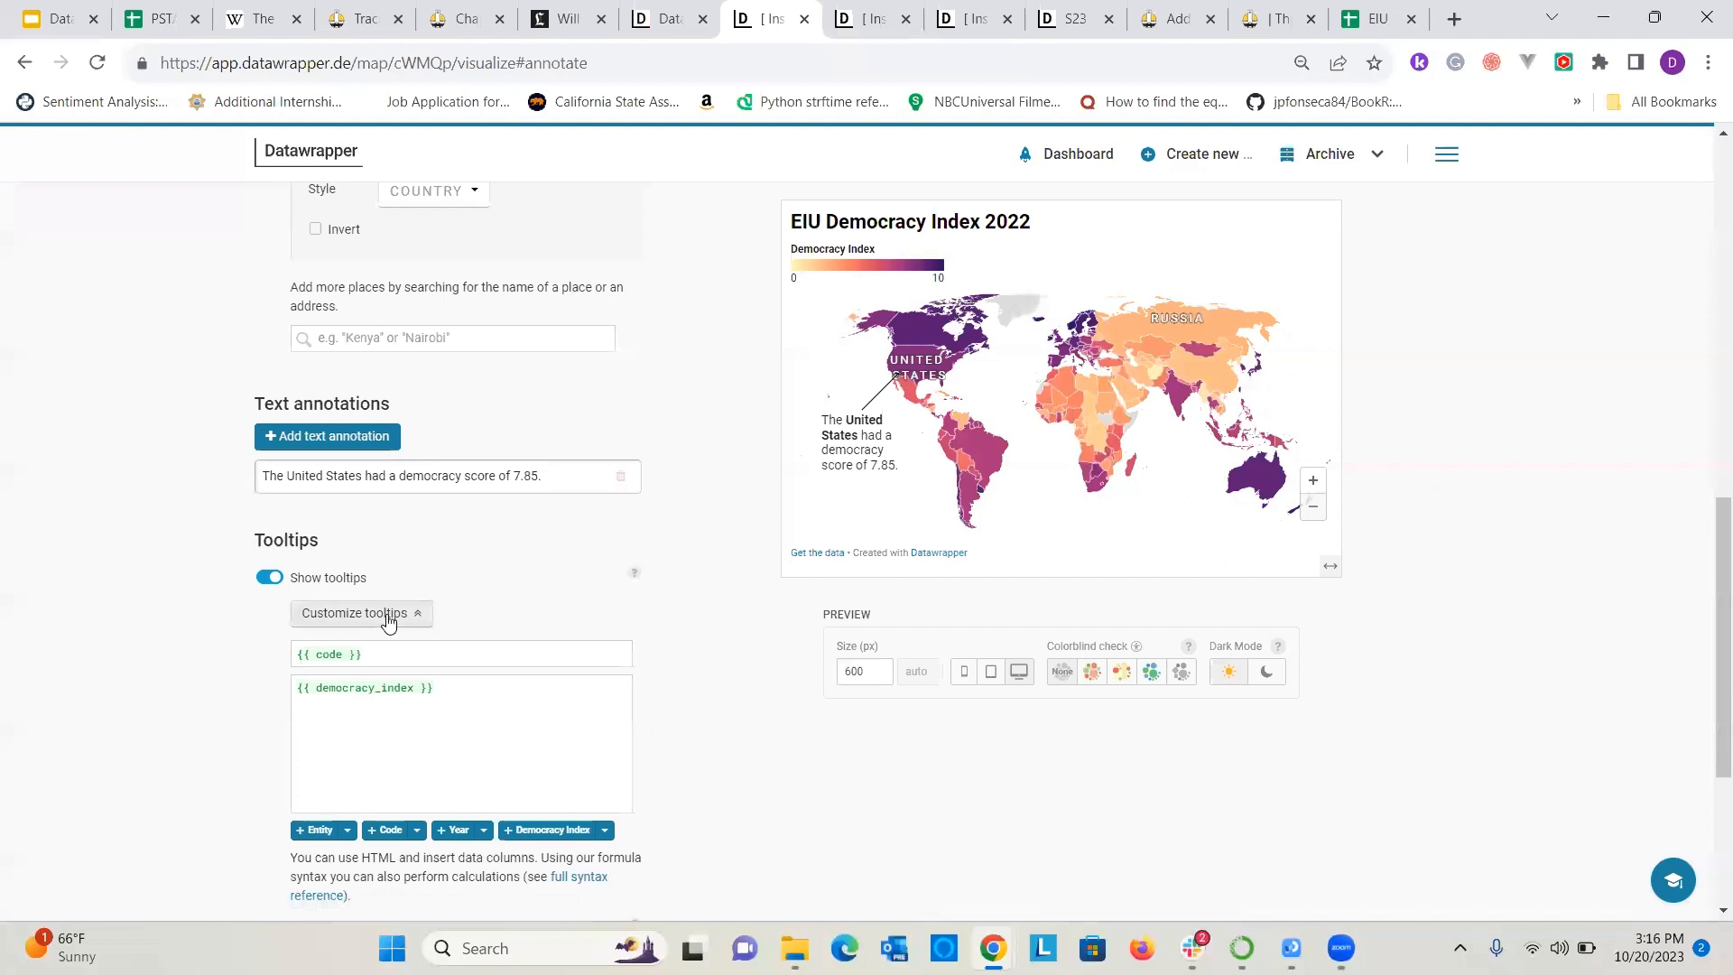
left_click(448, 700)
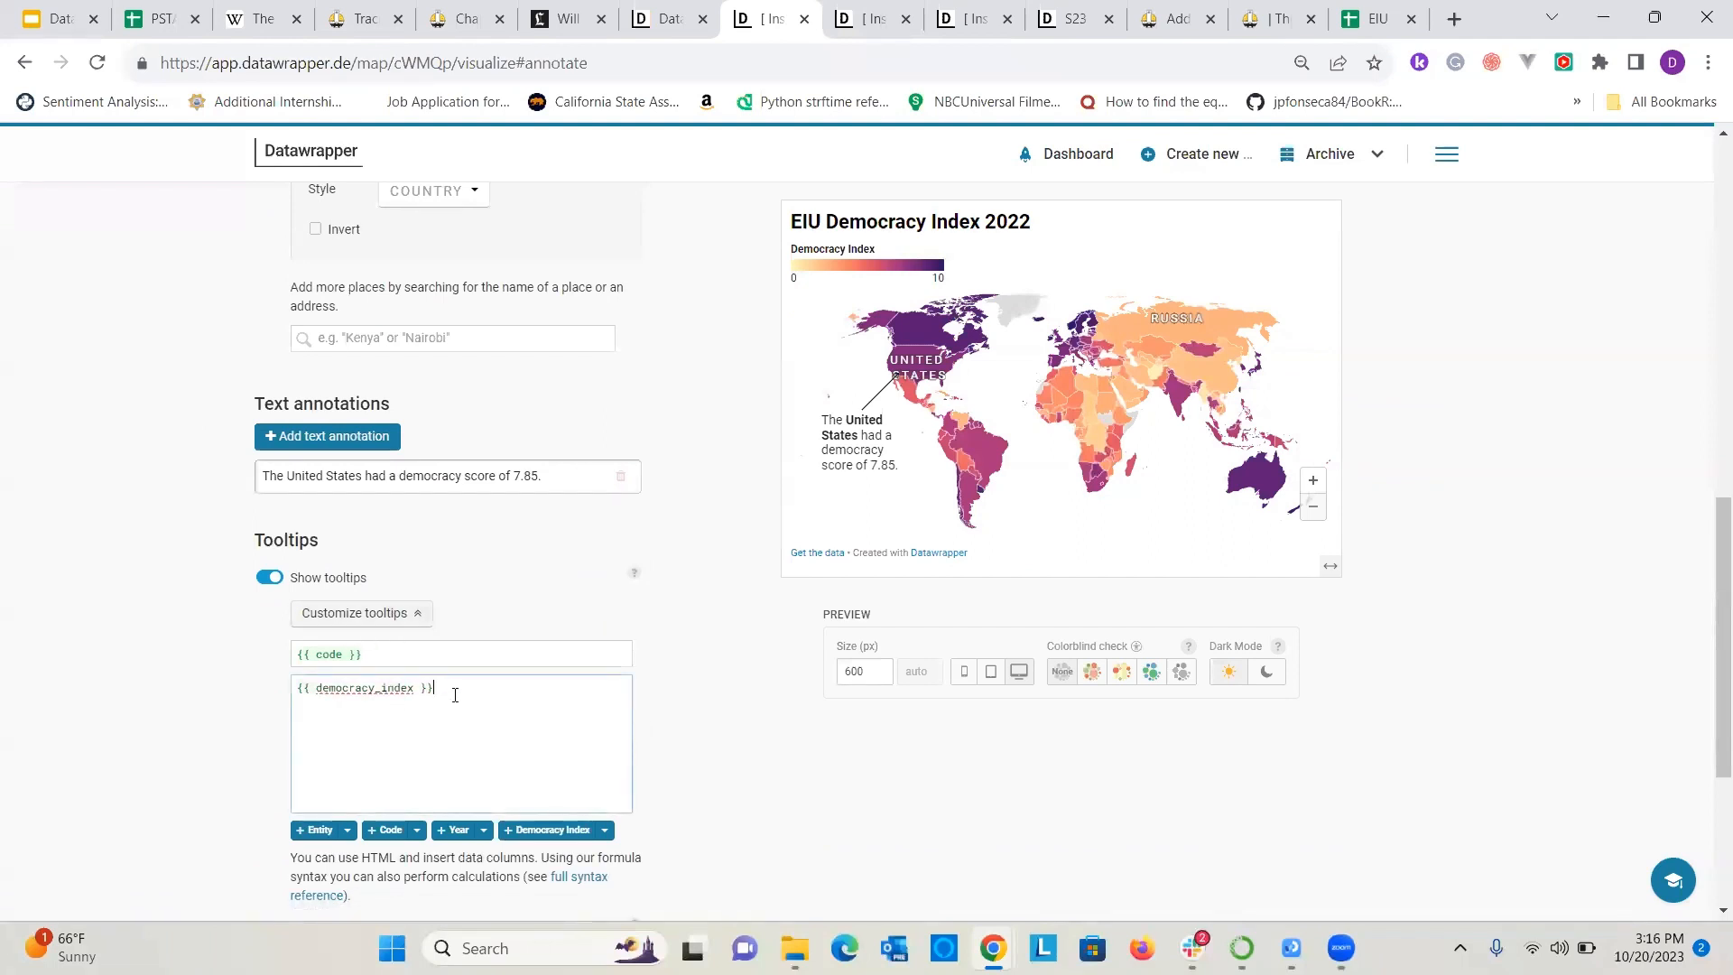
left_click_drag(454, 696, 265, 665)
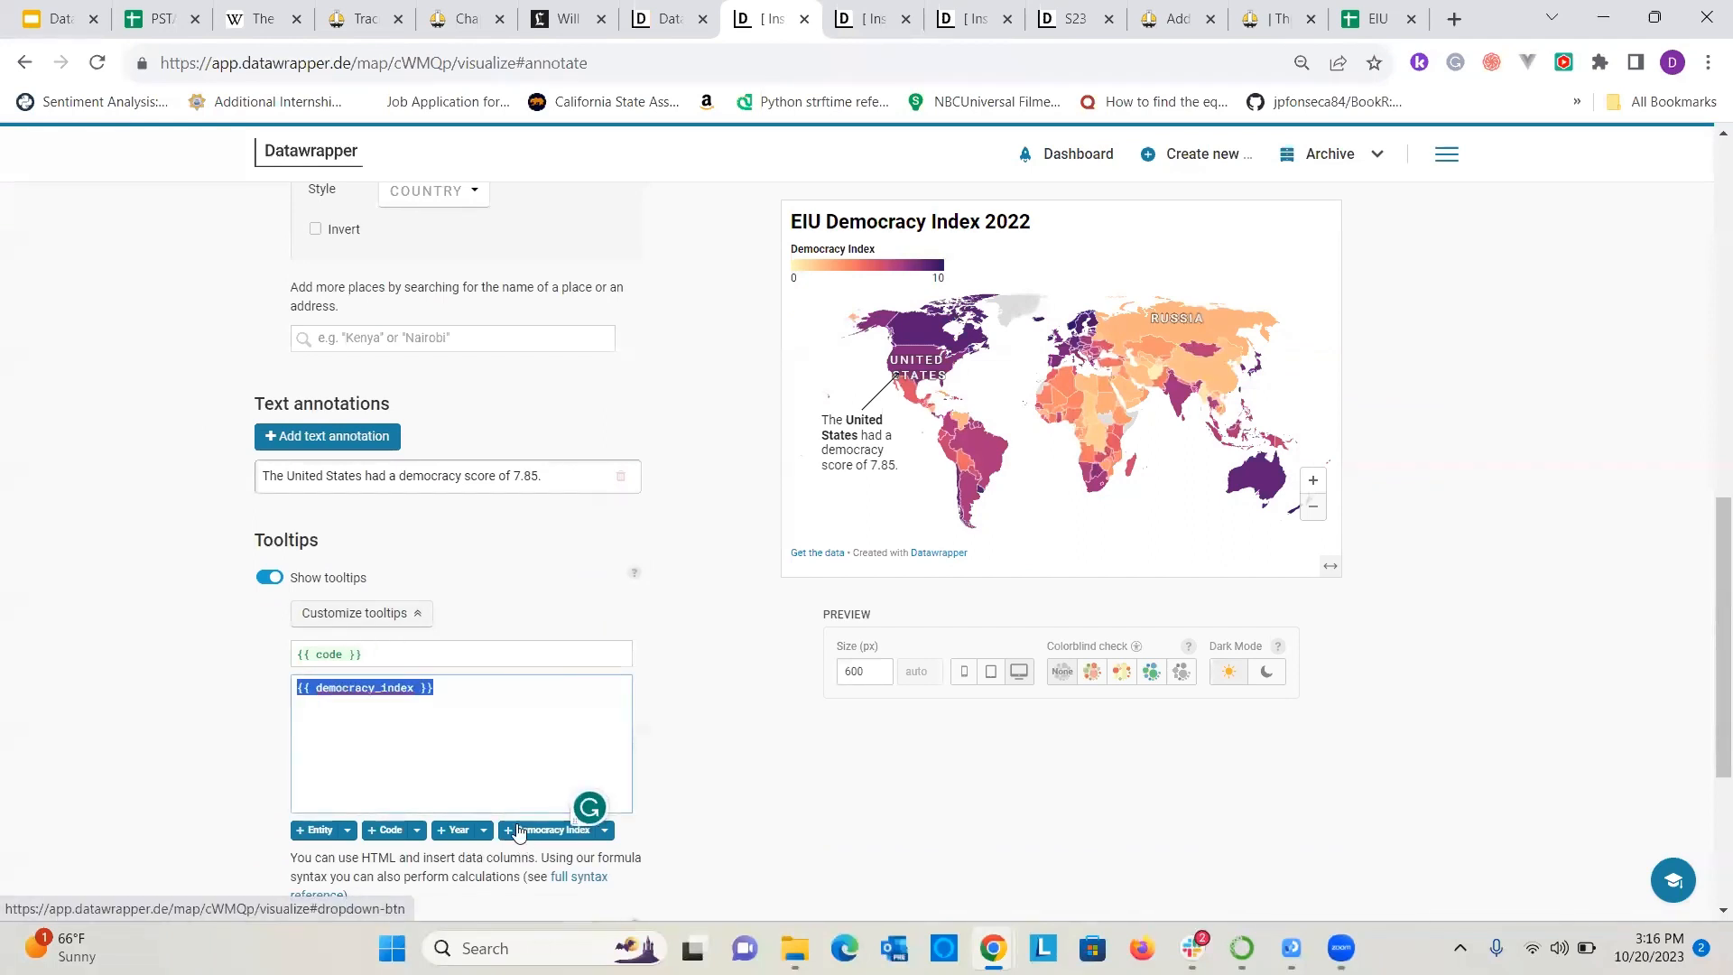
key("BackSpace")
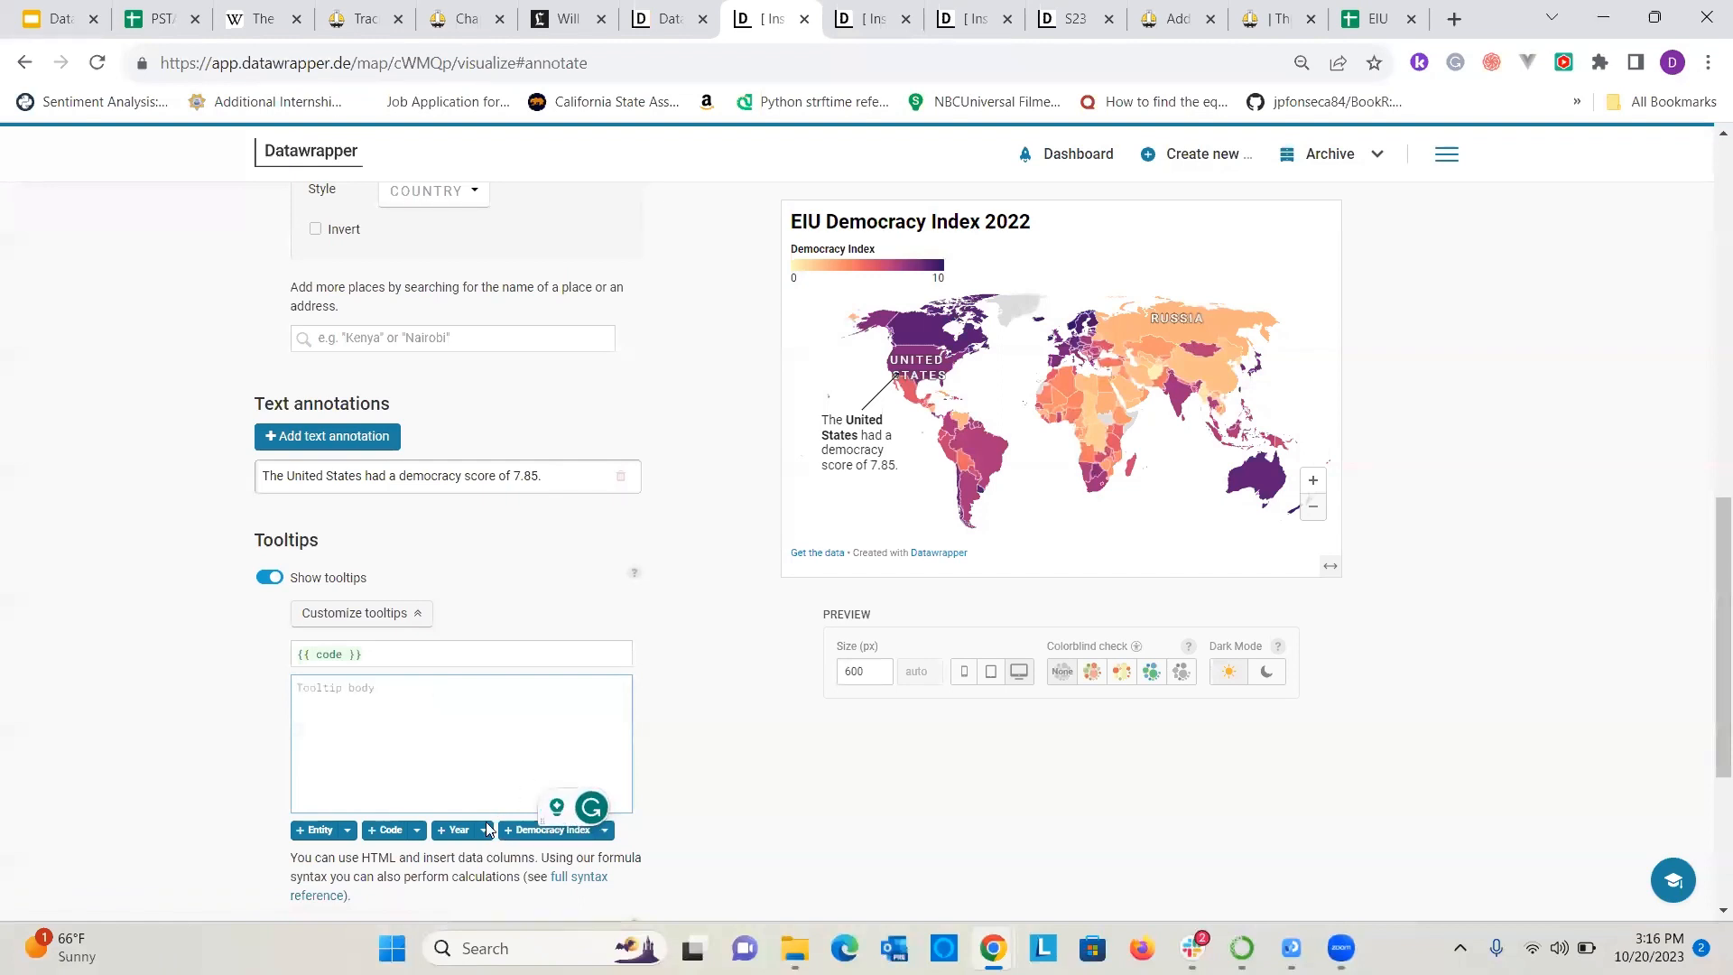
left_click(455, 830)
mouse_move(990, 454)
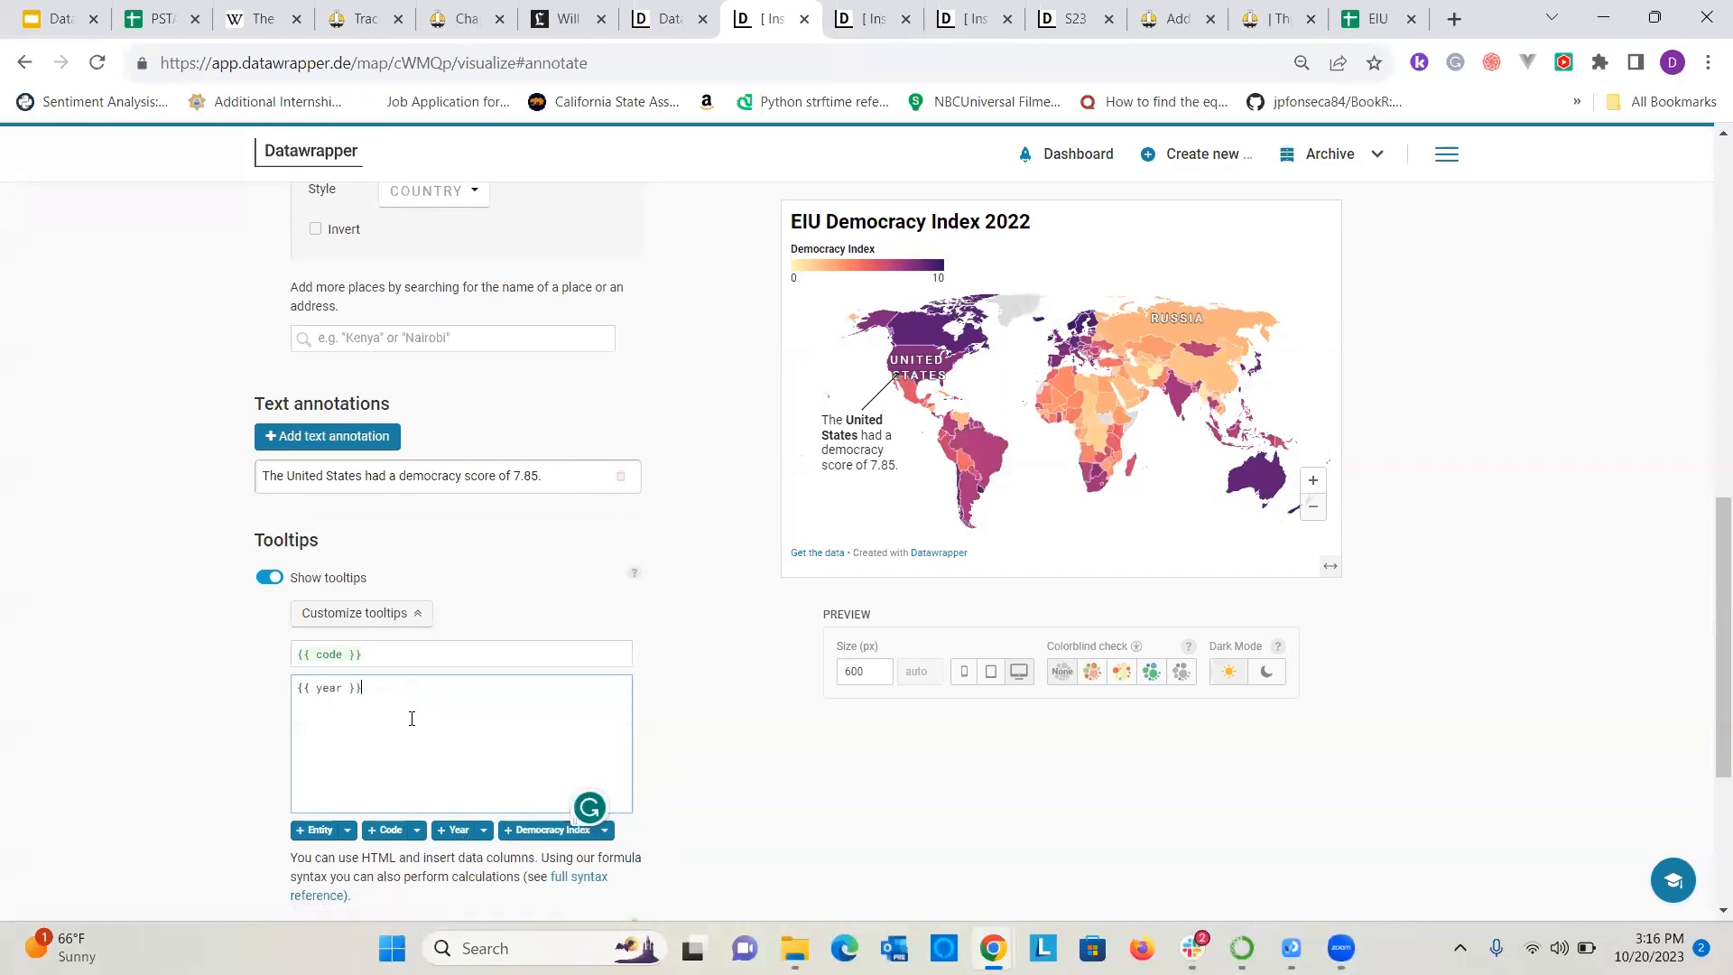
Set the tooltip body to the Democracy Index column field and preview the tooltip over South America.
left_click_drag(410, 716, 267, 696)
key("BackSpace")
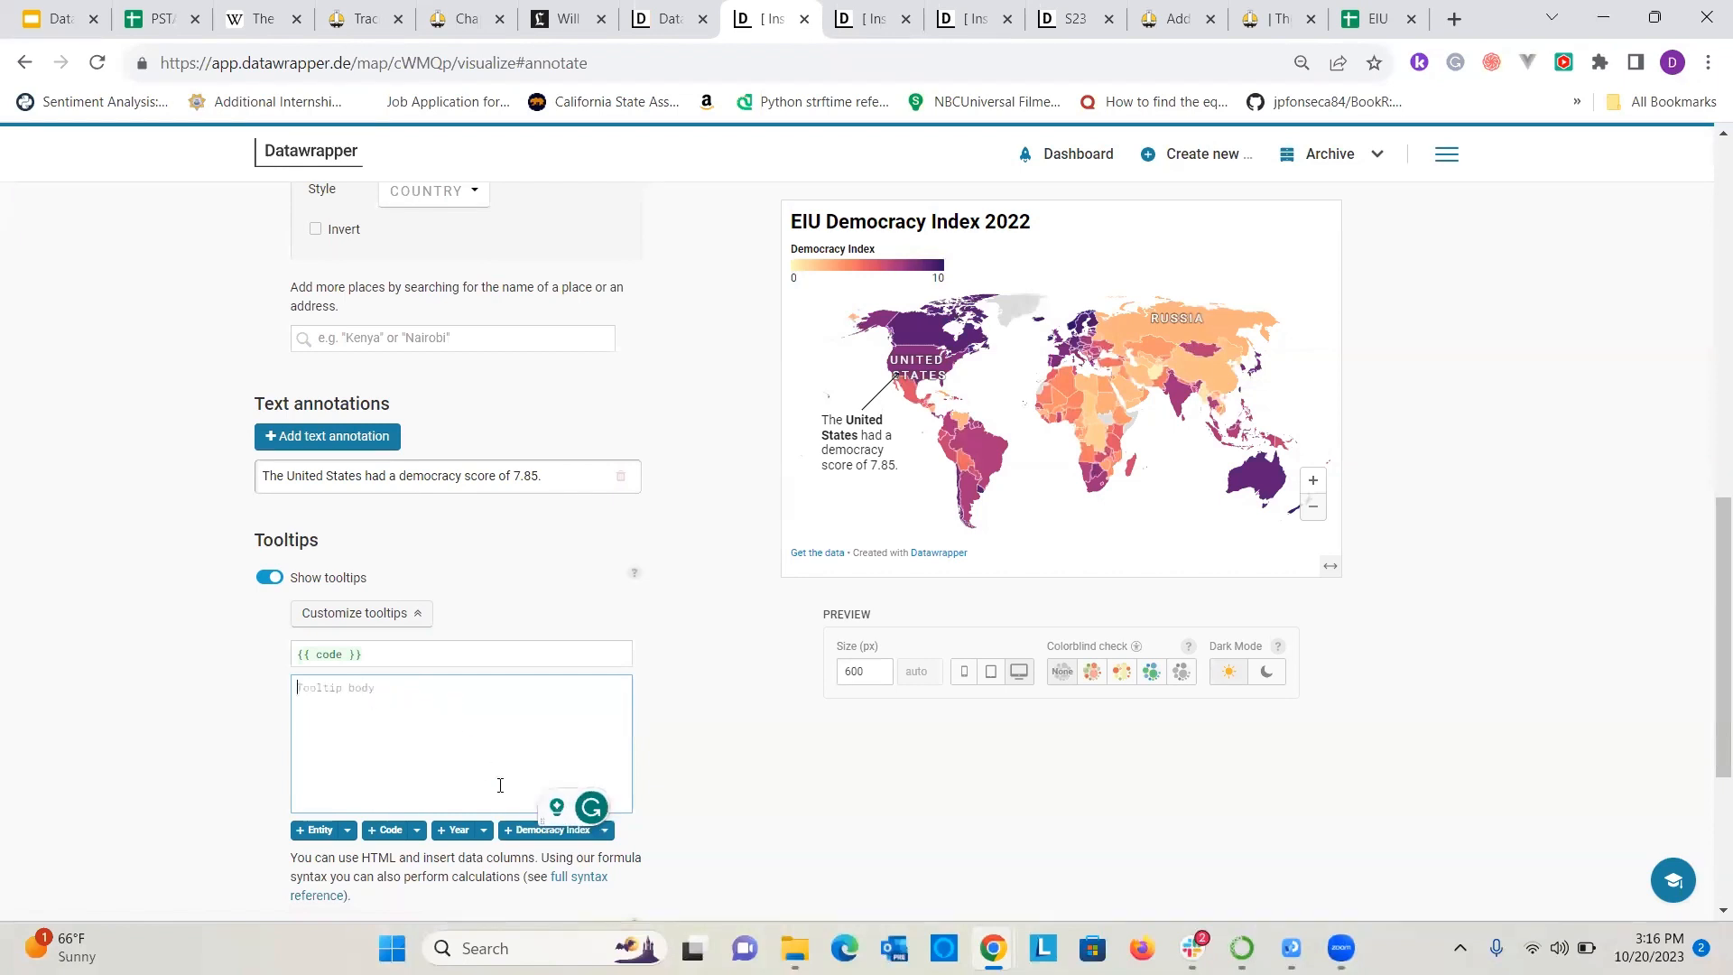
left_click(535, 831)
mouse_move(972, 480)
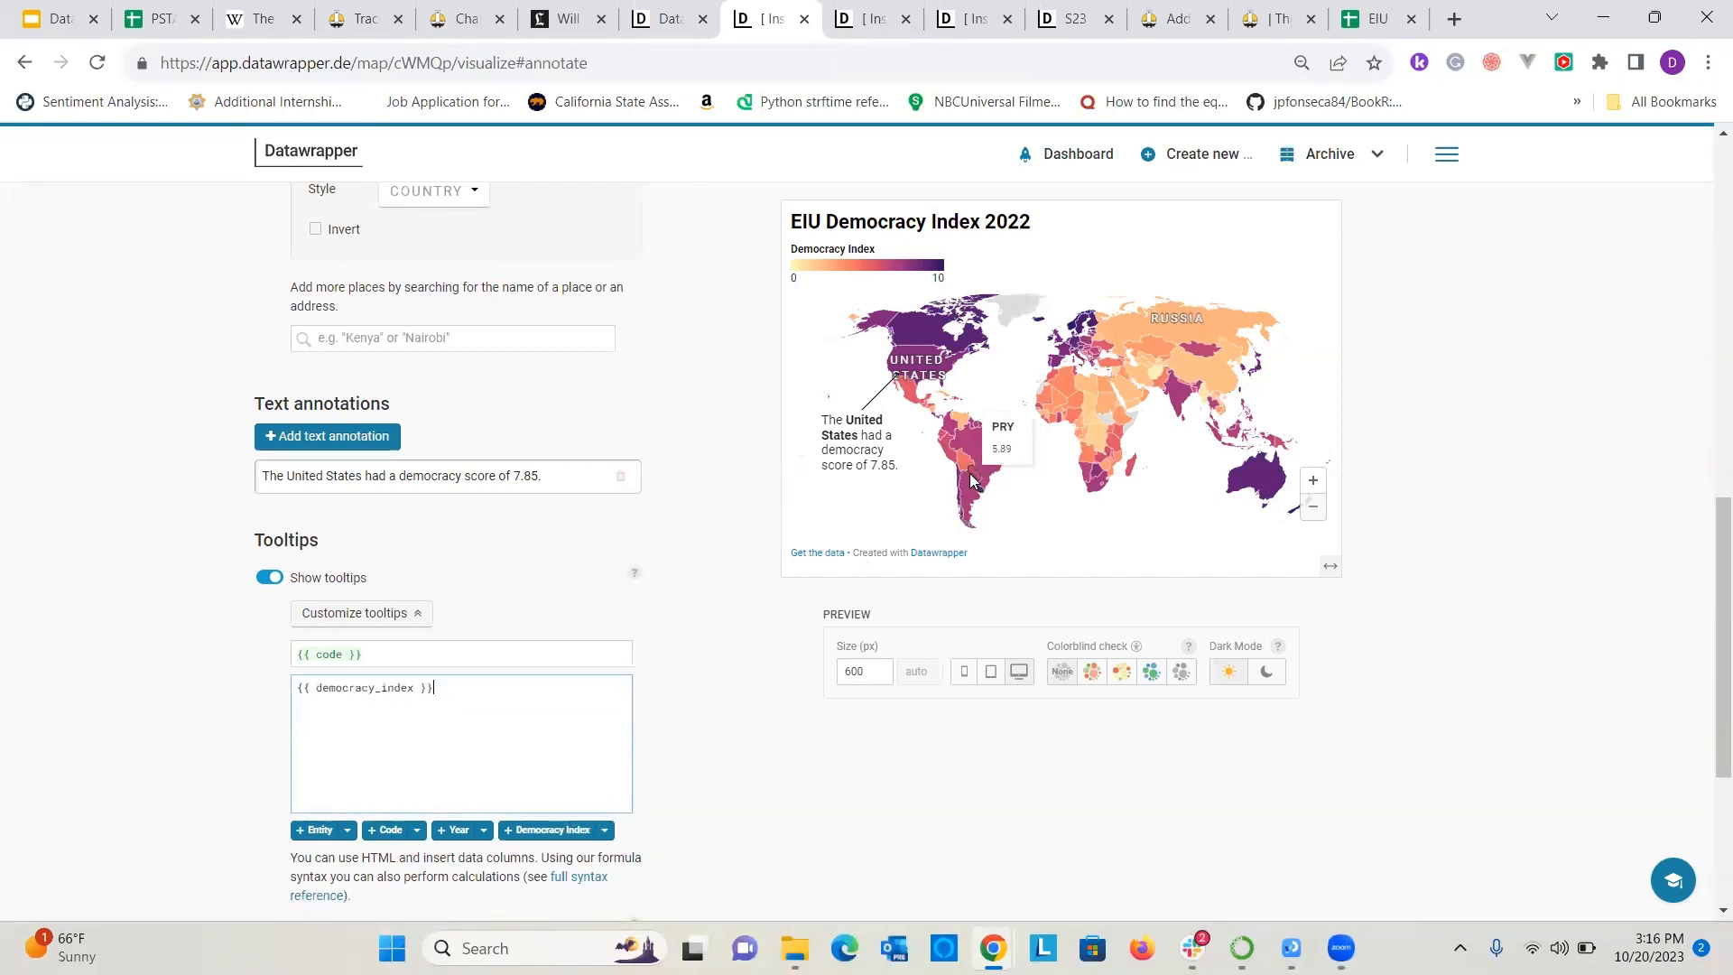
Replace the tooltip title with the Entity column field and preview the tooltip over Brazil, Kazakhstan and Russia.
left_click_drag(366, 654, 286, 651)
key("BackSpace")
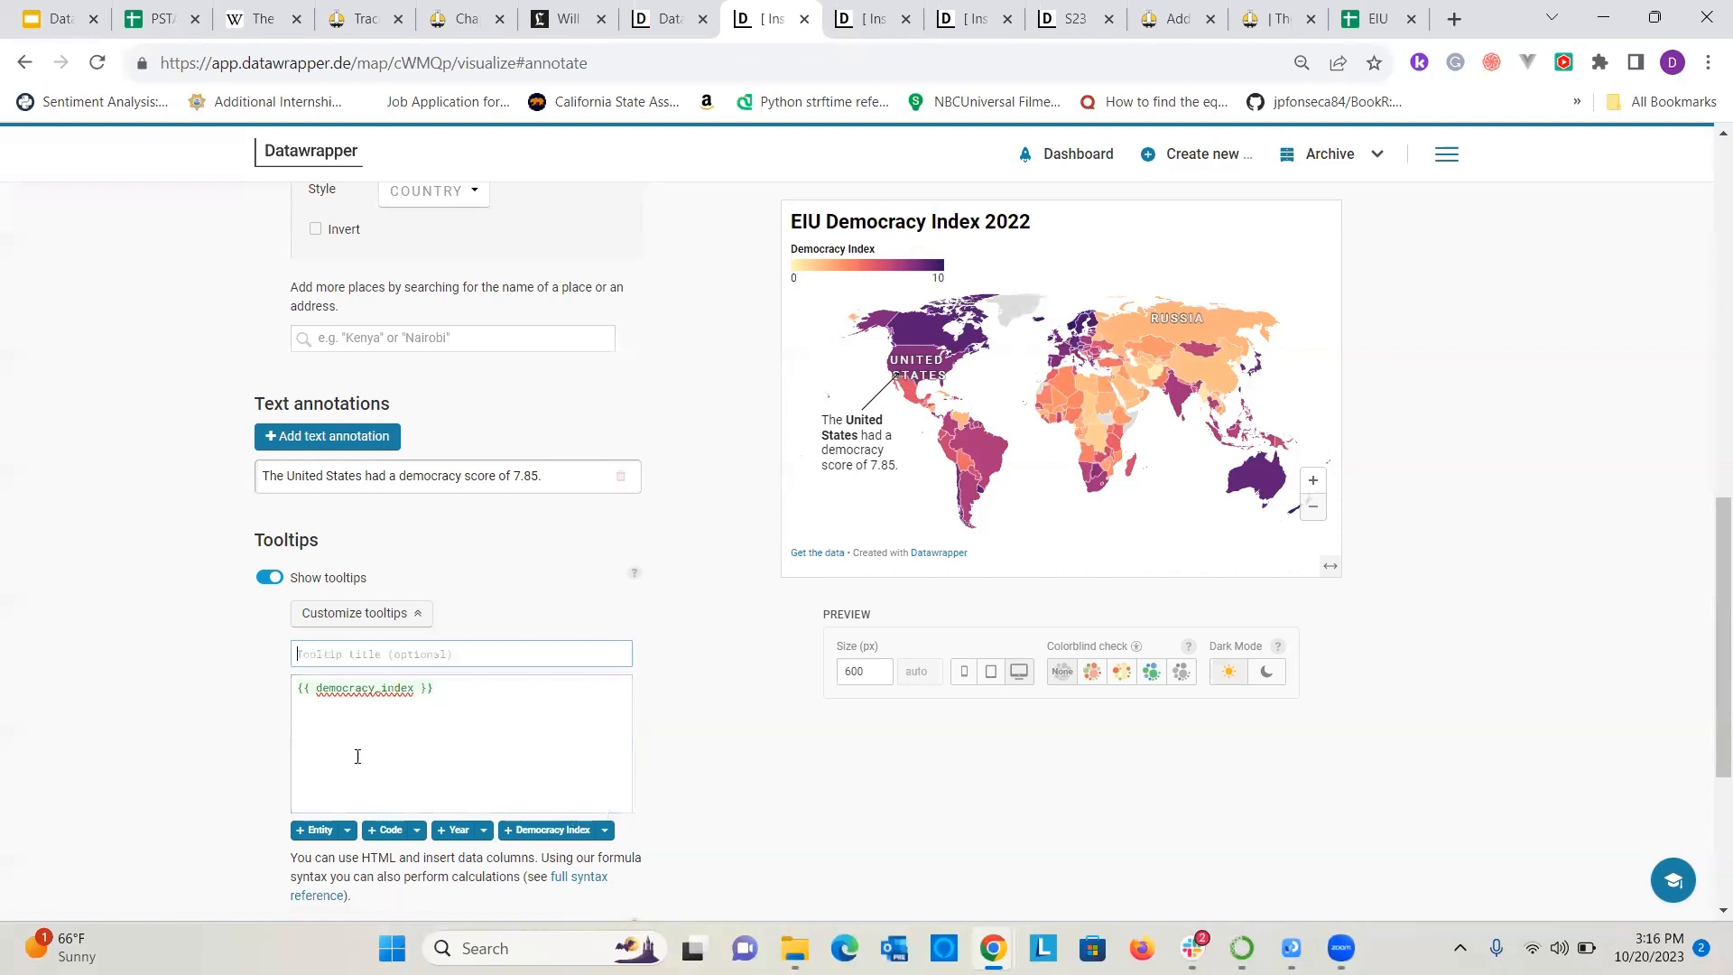
left_click(321, 830)
mouse_move(986, 444)
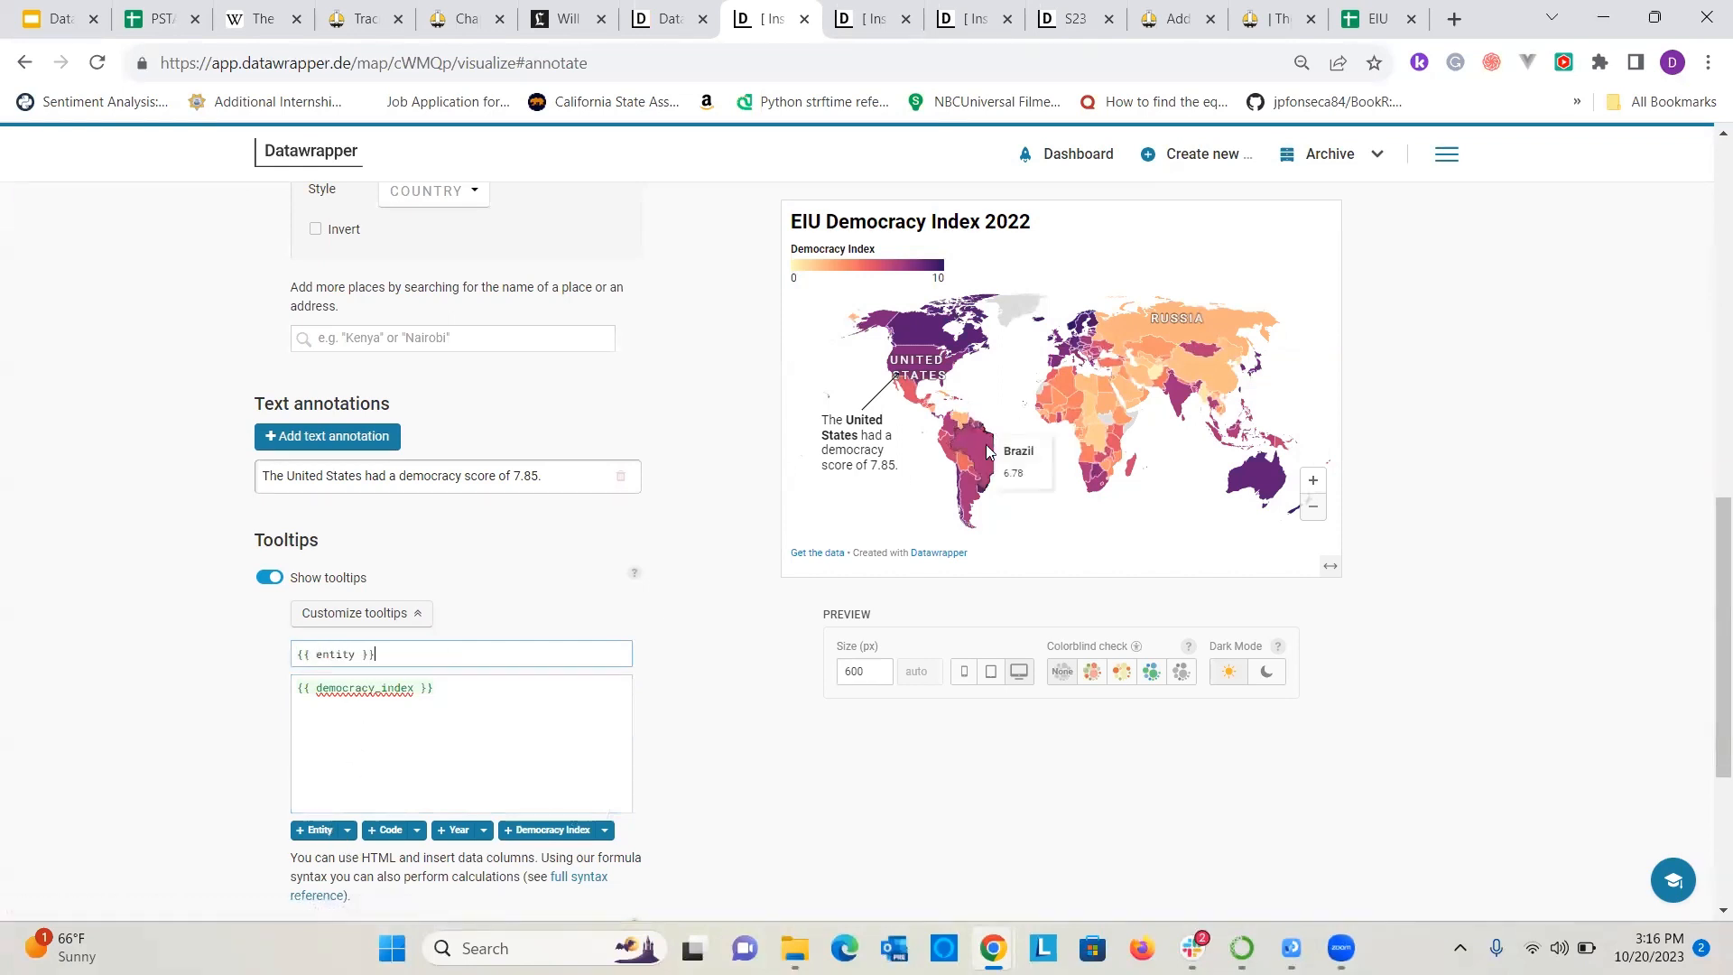
mouse_move(1130, 395)
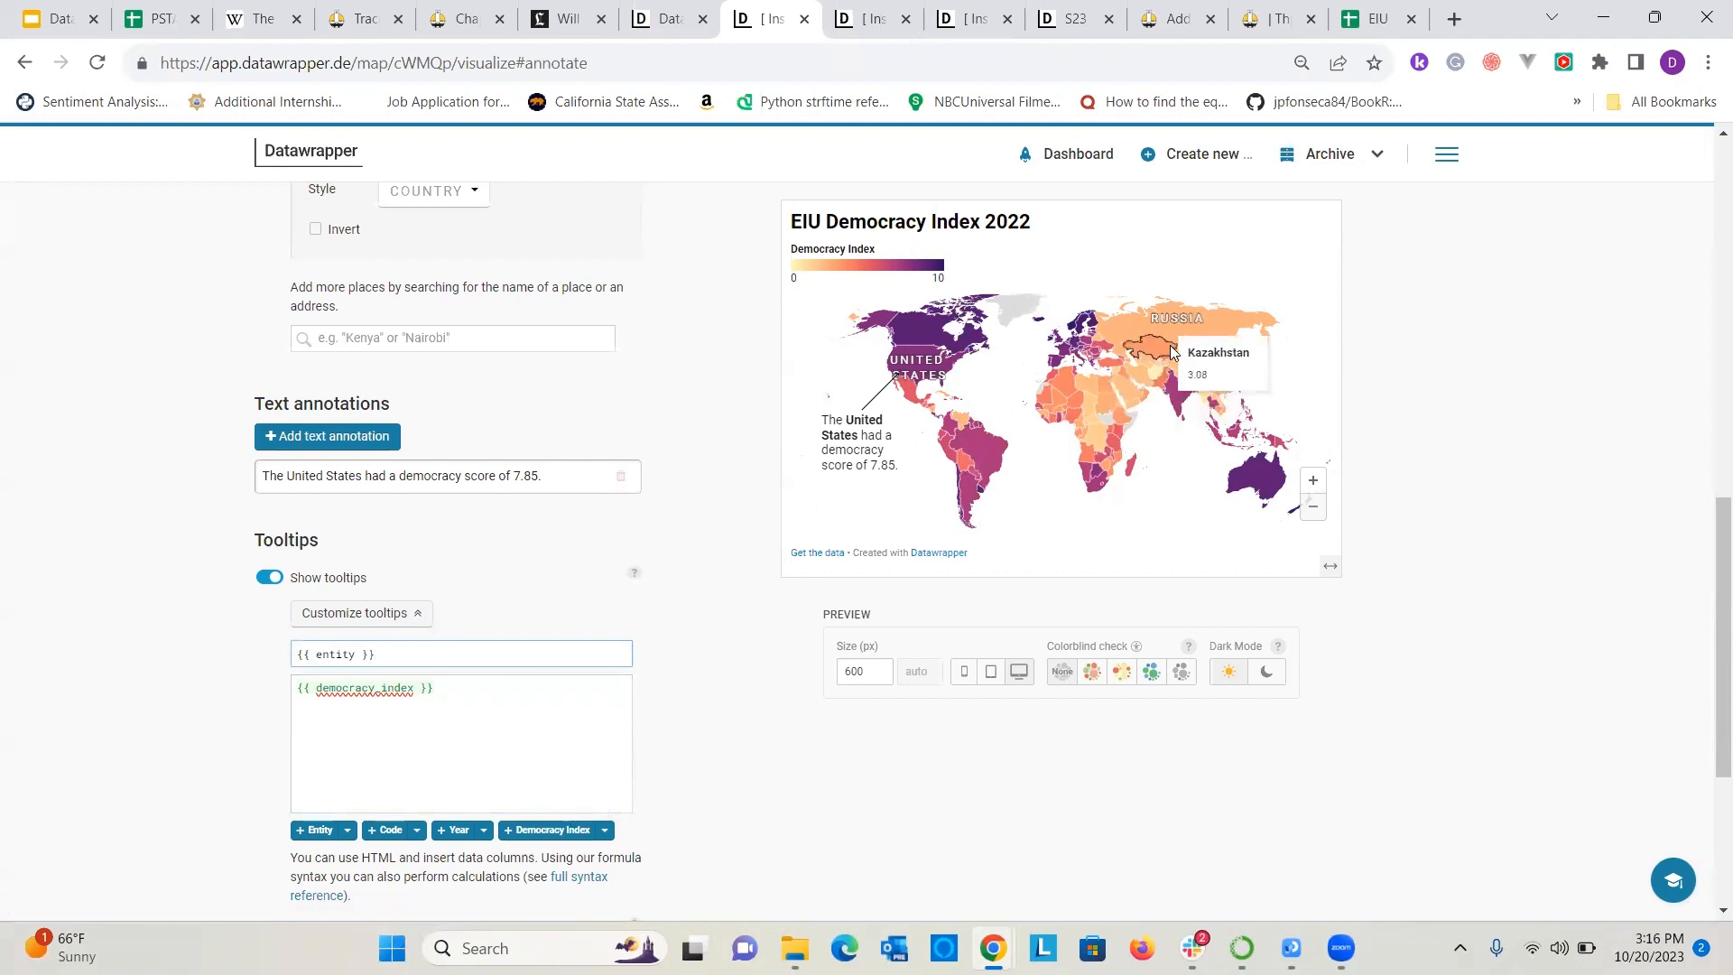
mouse_move(1182, 325)
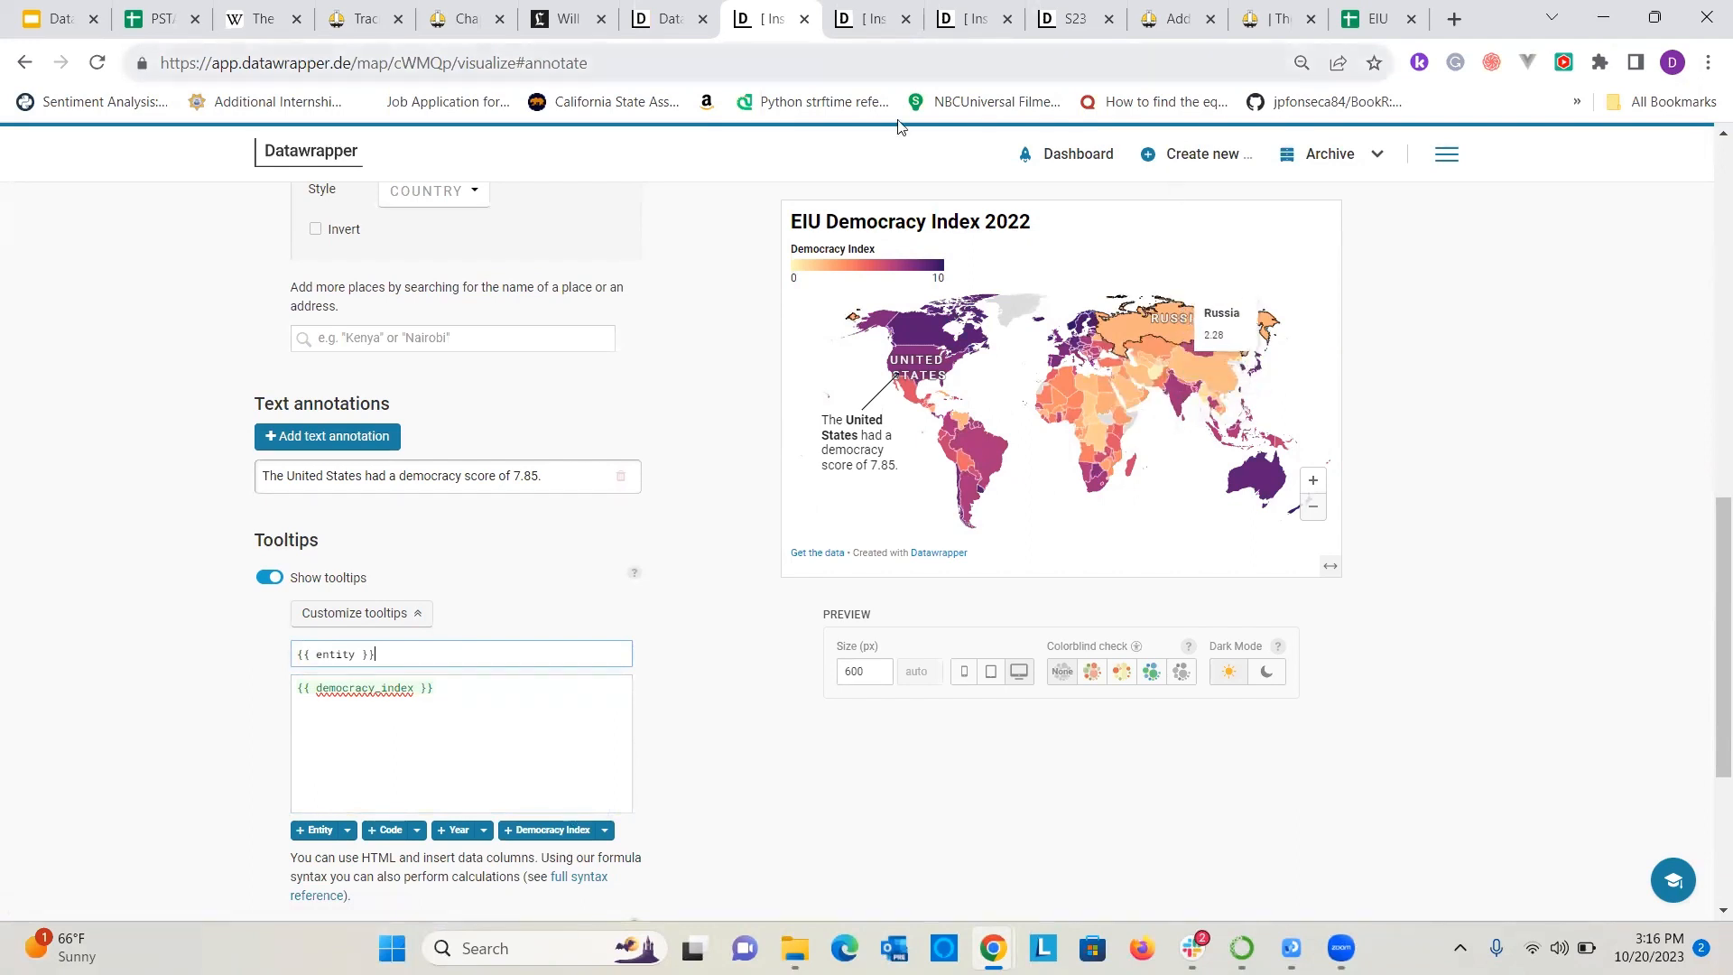
Publish the map visualization from the Publish & Embed stage.
scroll(1182, 343, "up", 10)
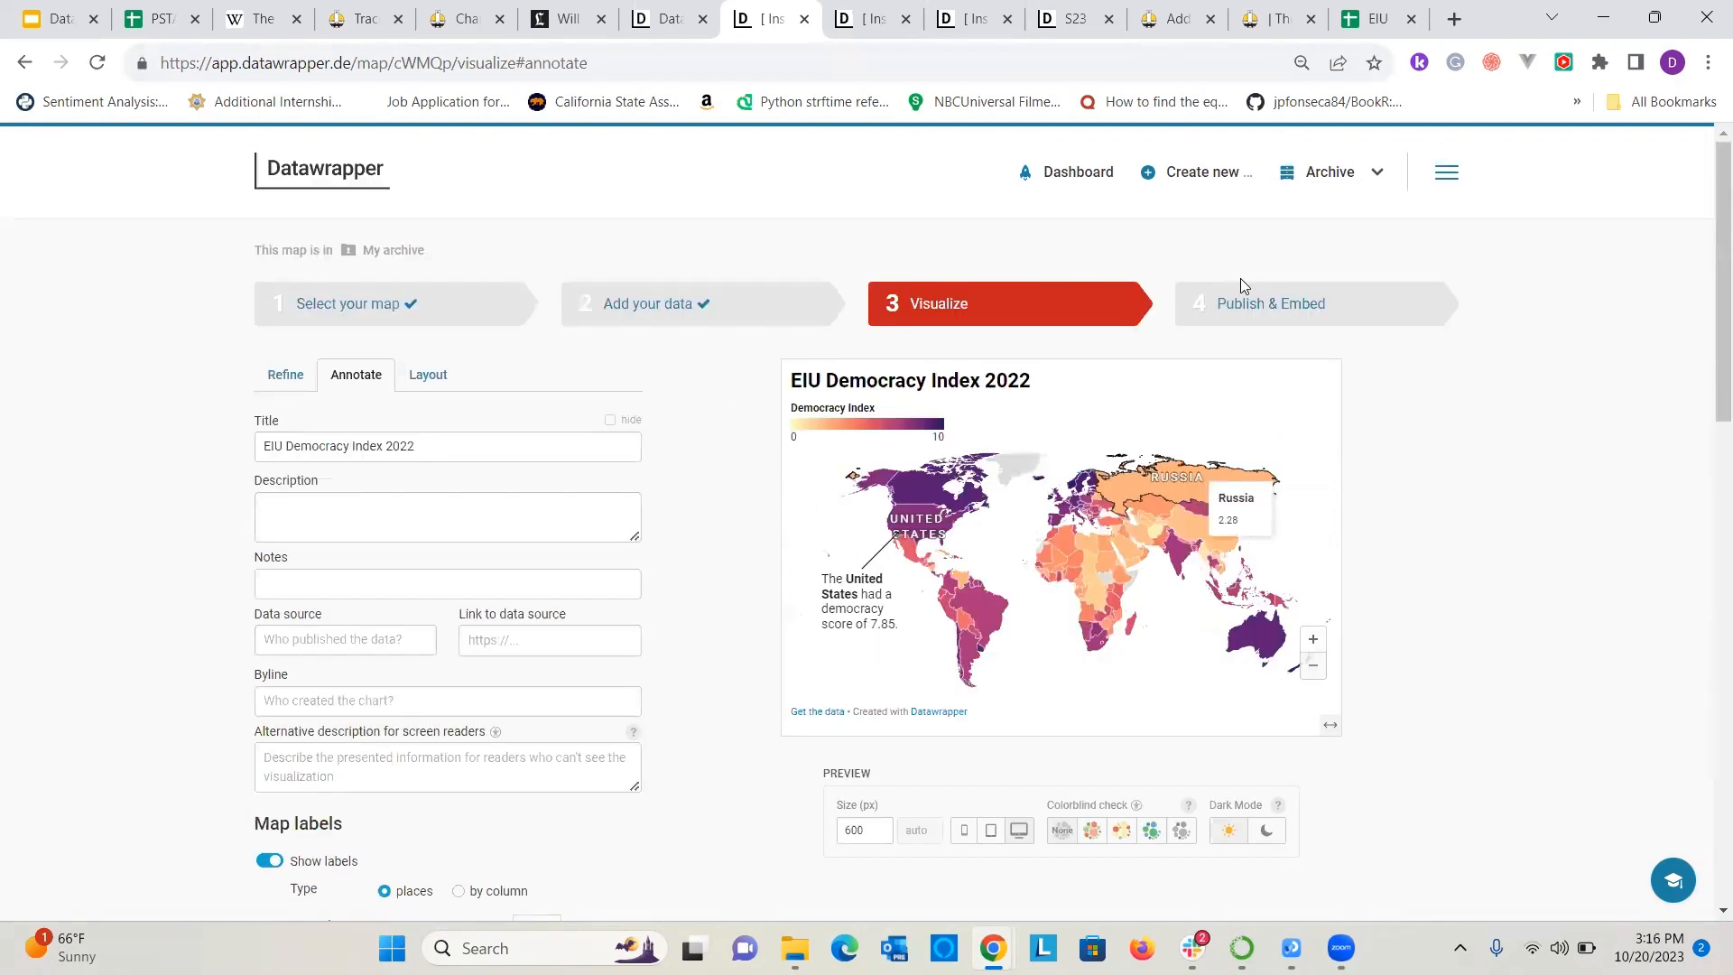
left_click(1252, 309)
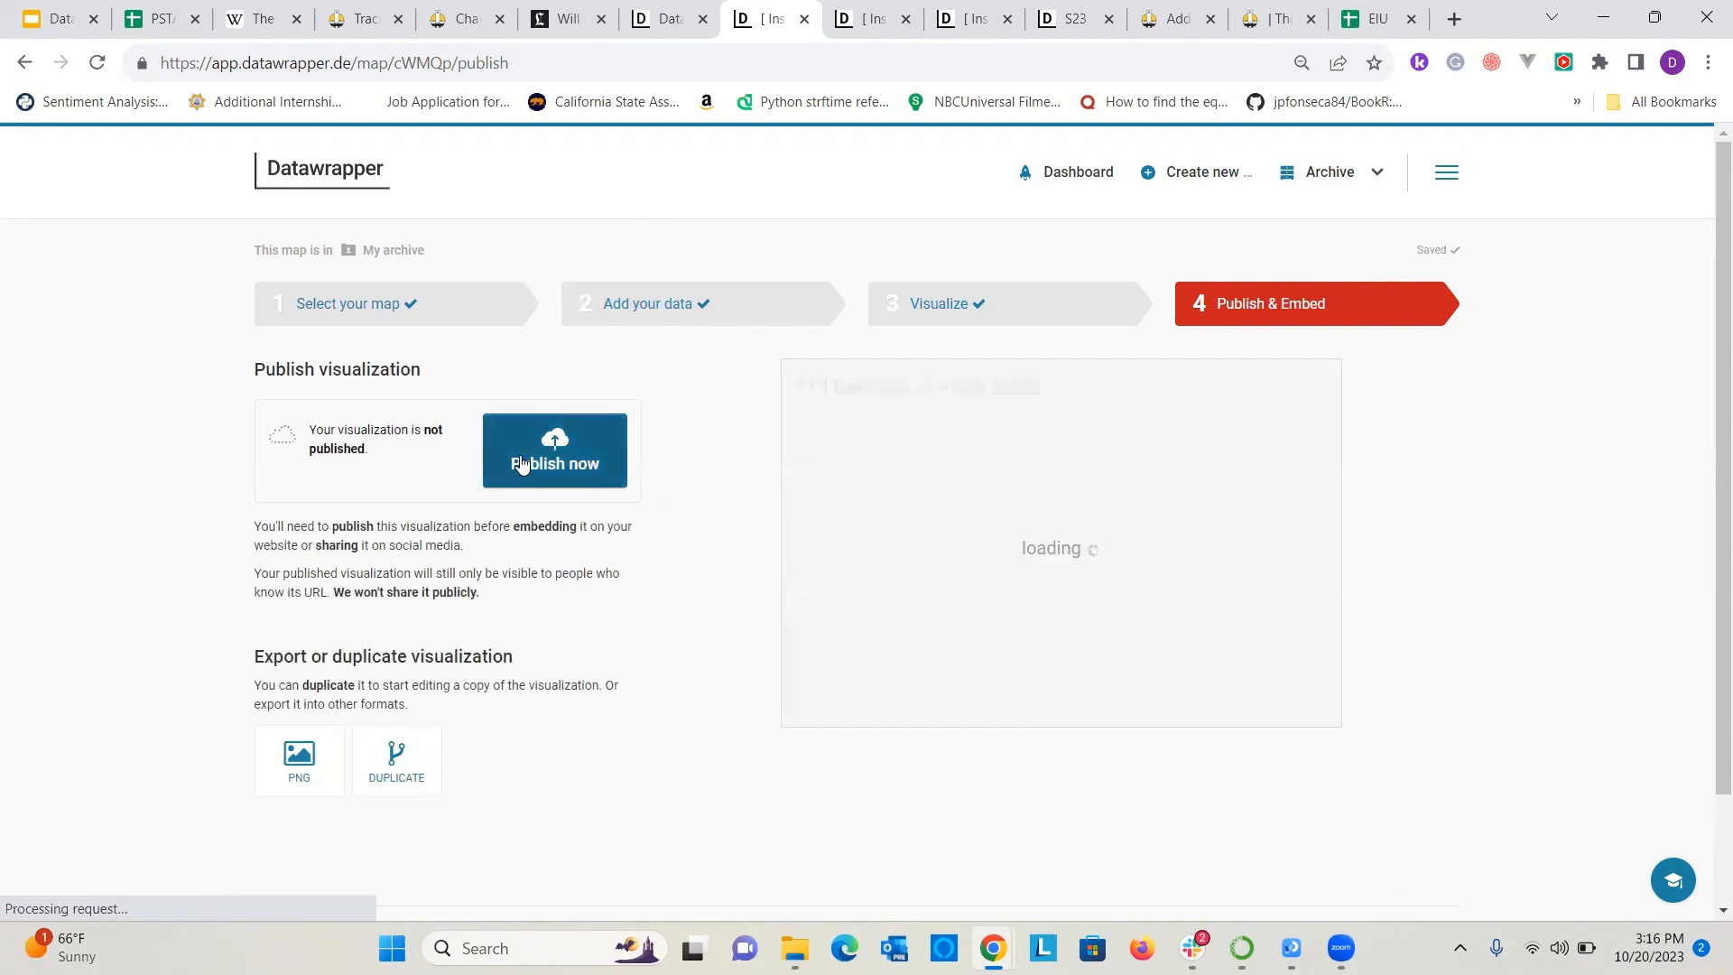
left_click(568, 451)
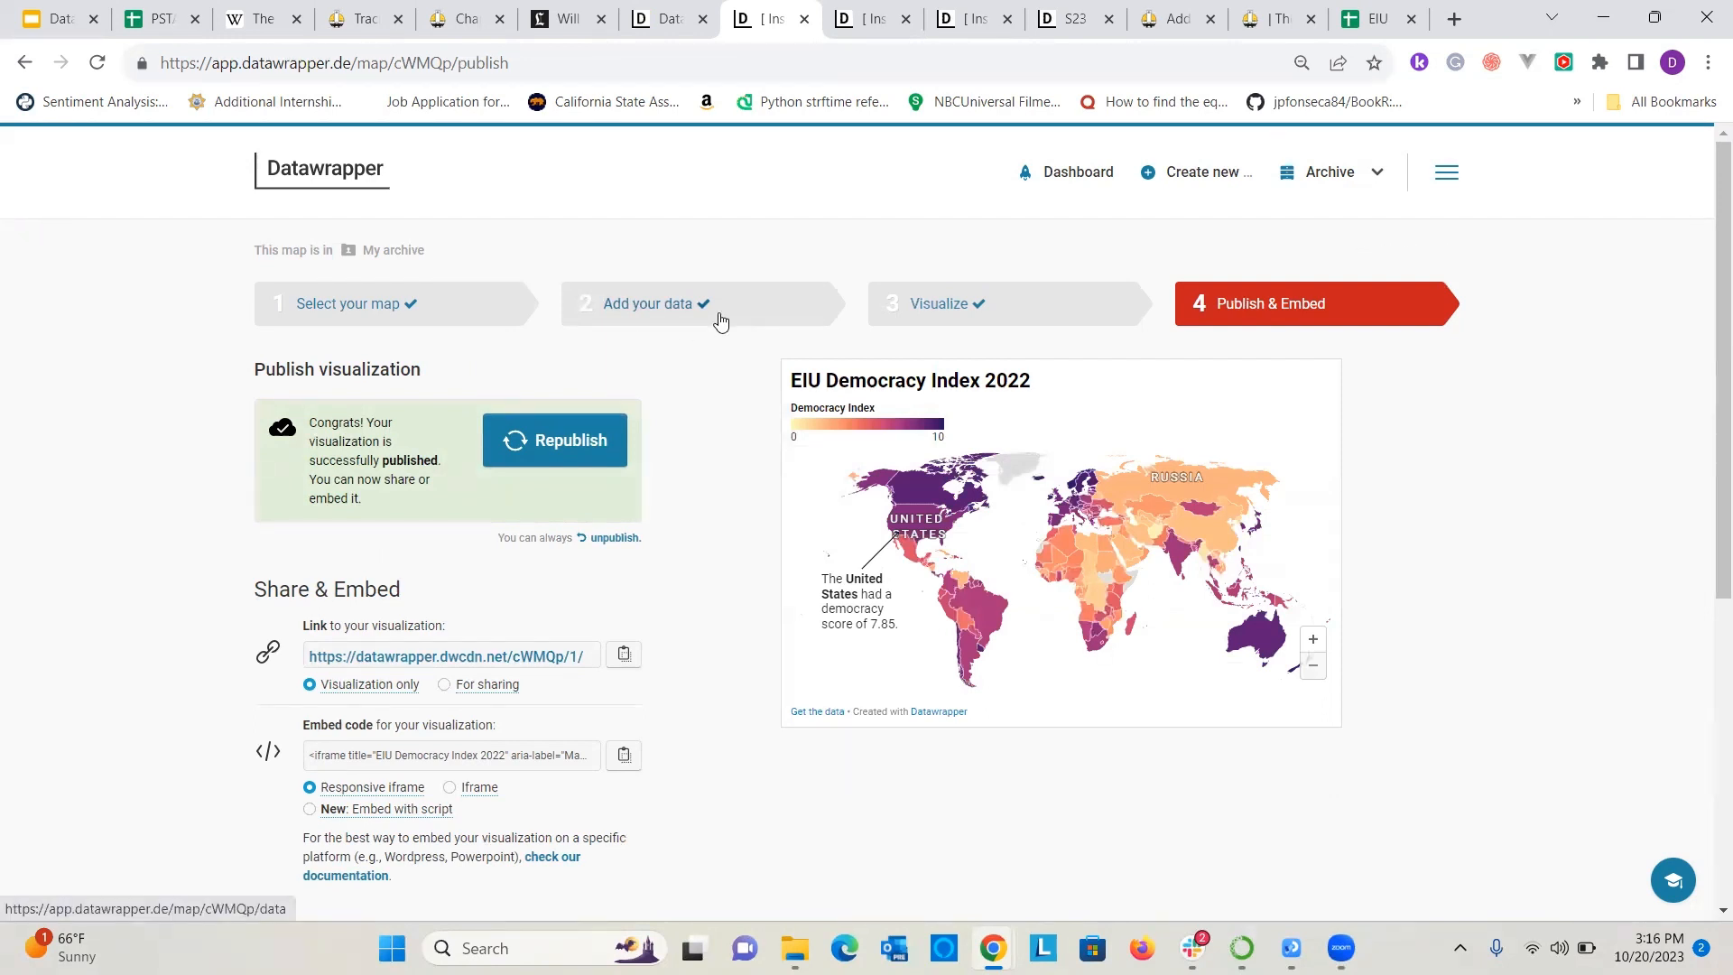
Revisit the map's data table, return to the Visualize stage and switch the color type to steps.
left_click(679, 298)
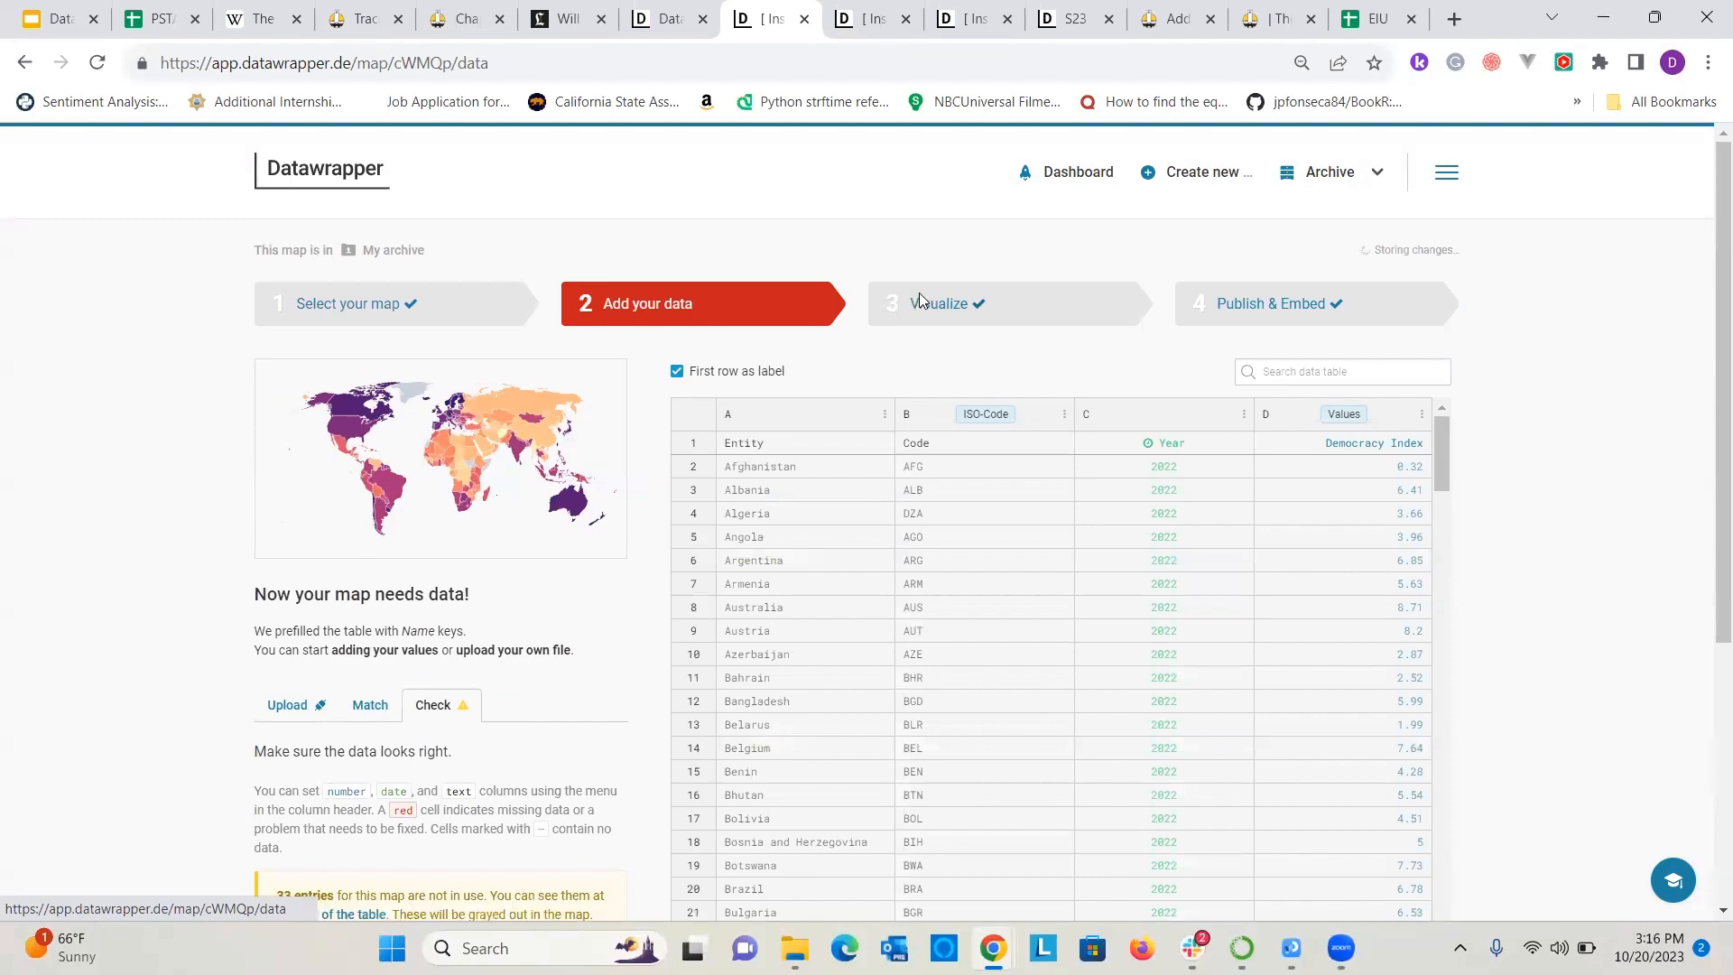
left_click(925, 303)
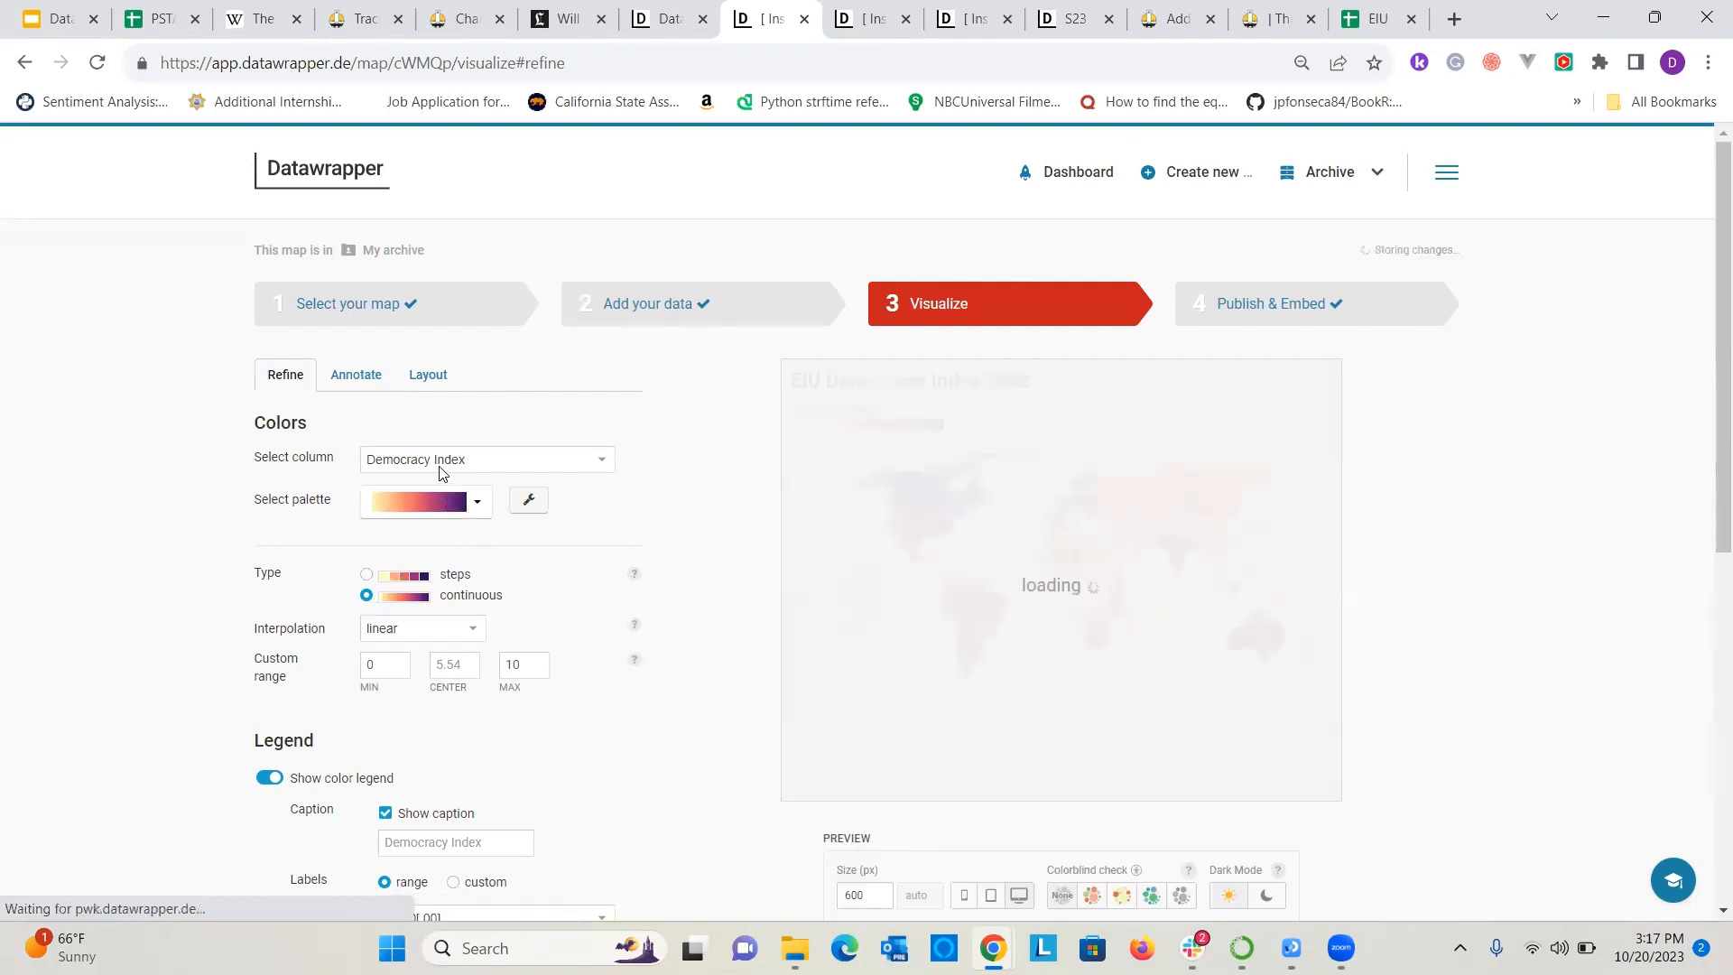
left_click(367, 576)
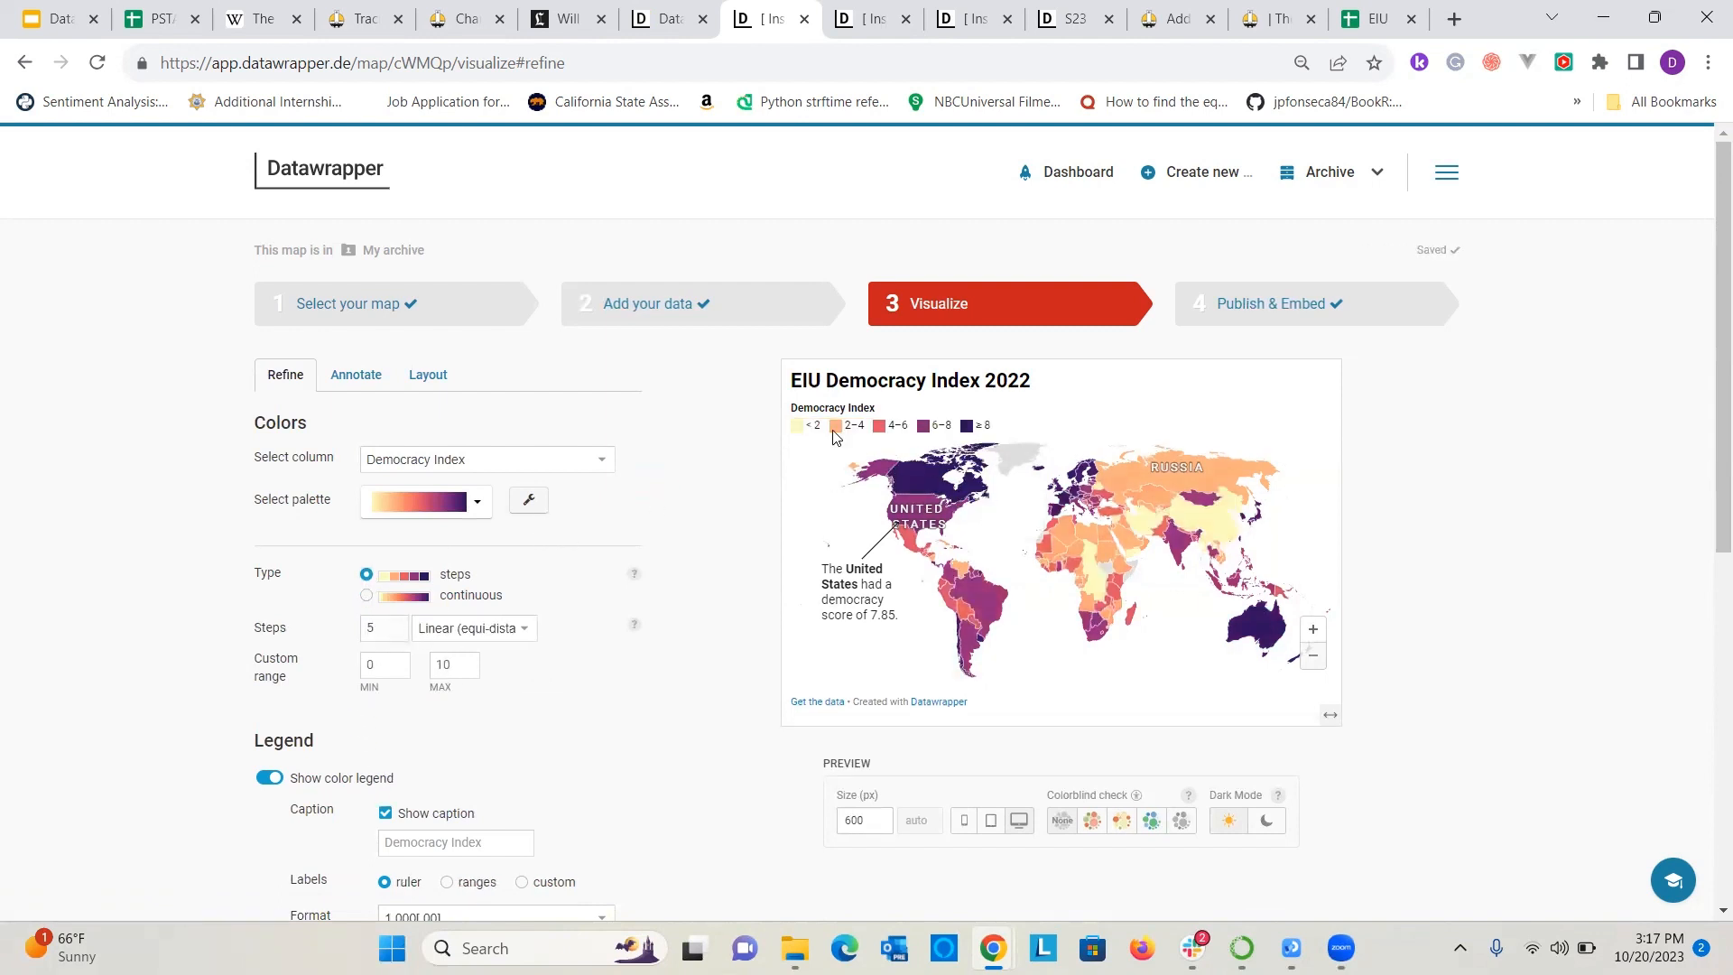
Open the map's custom palette editor and remove the darkest and the two lightest color stops from the gradient.
left_click(528, 500)
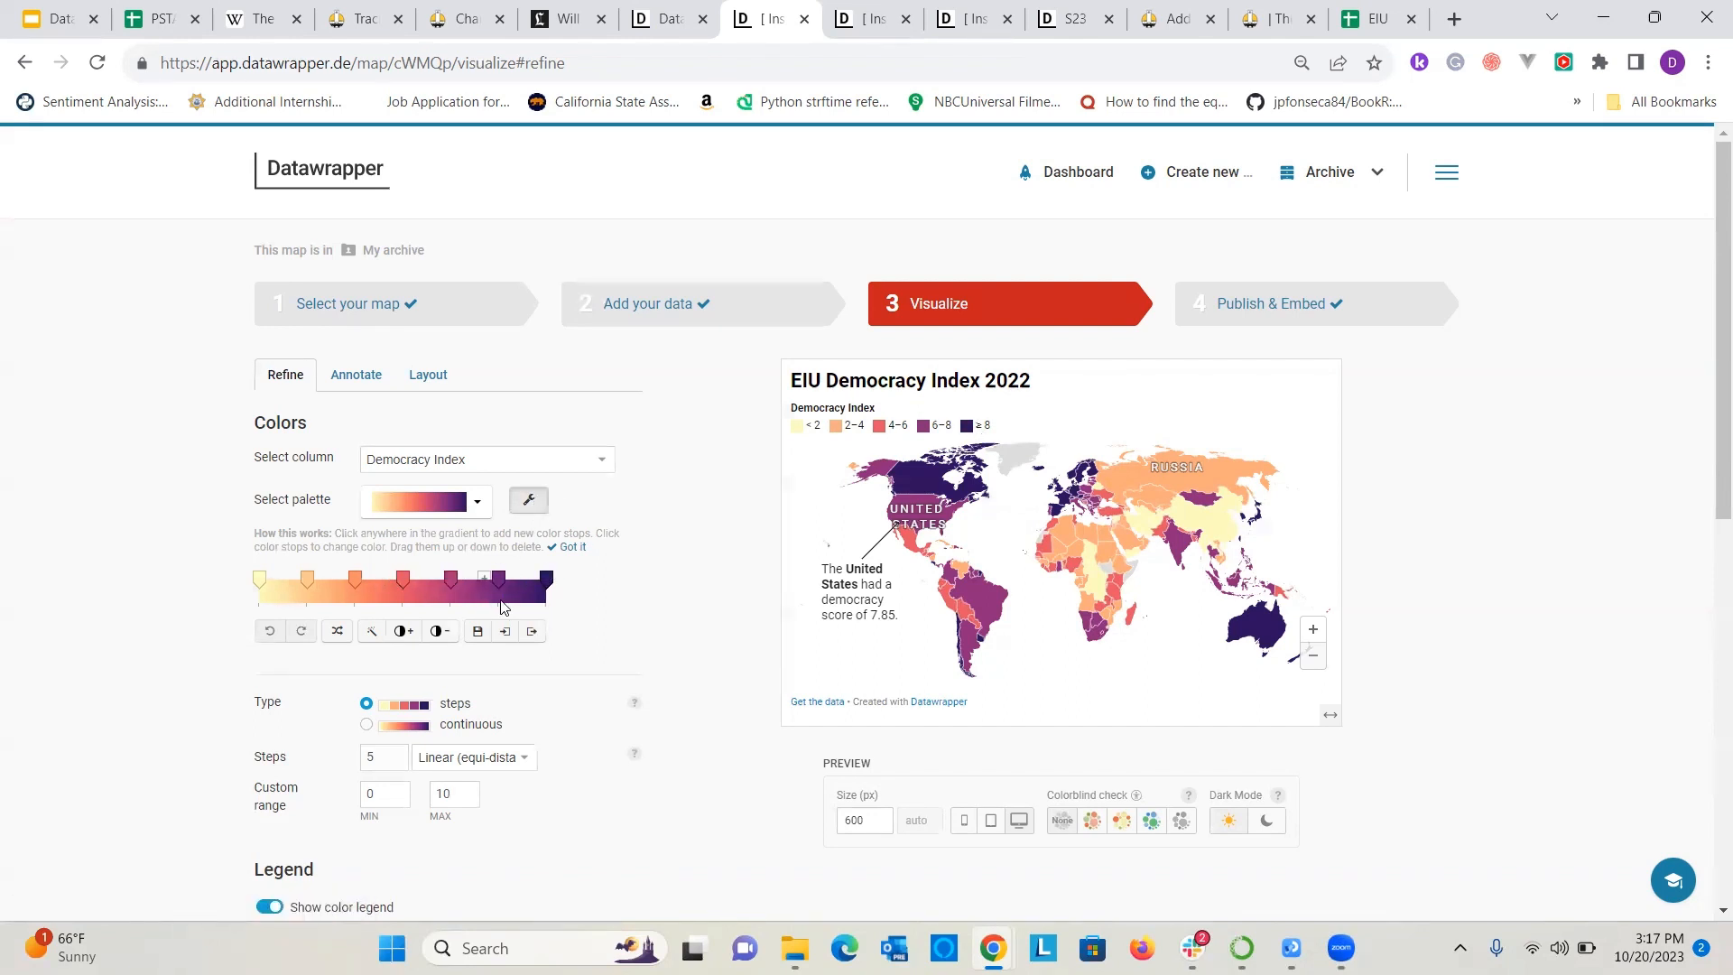
left_click(545, 578)
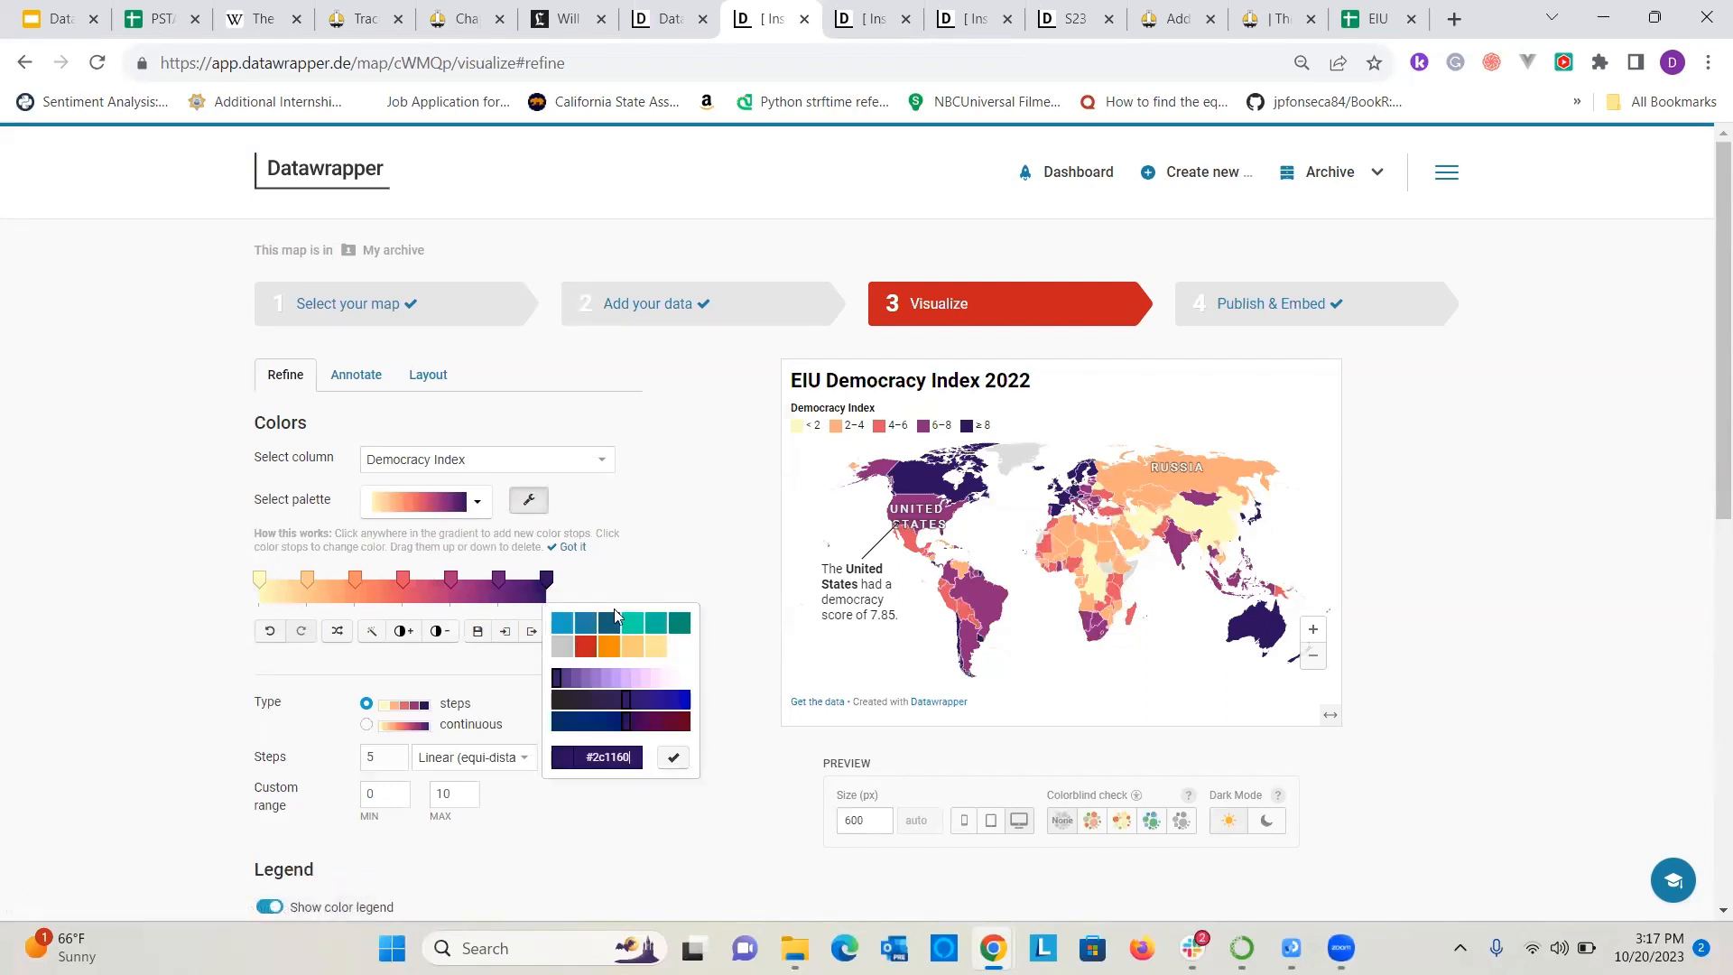
mouse_move(546, 579)
left_mouse_down()
mouse_move(607, 567)
mouse_move(545, 586)
left_mouse_up()
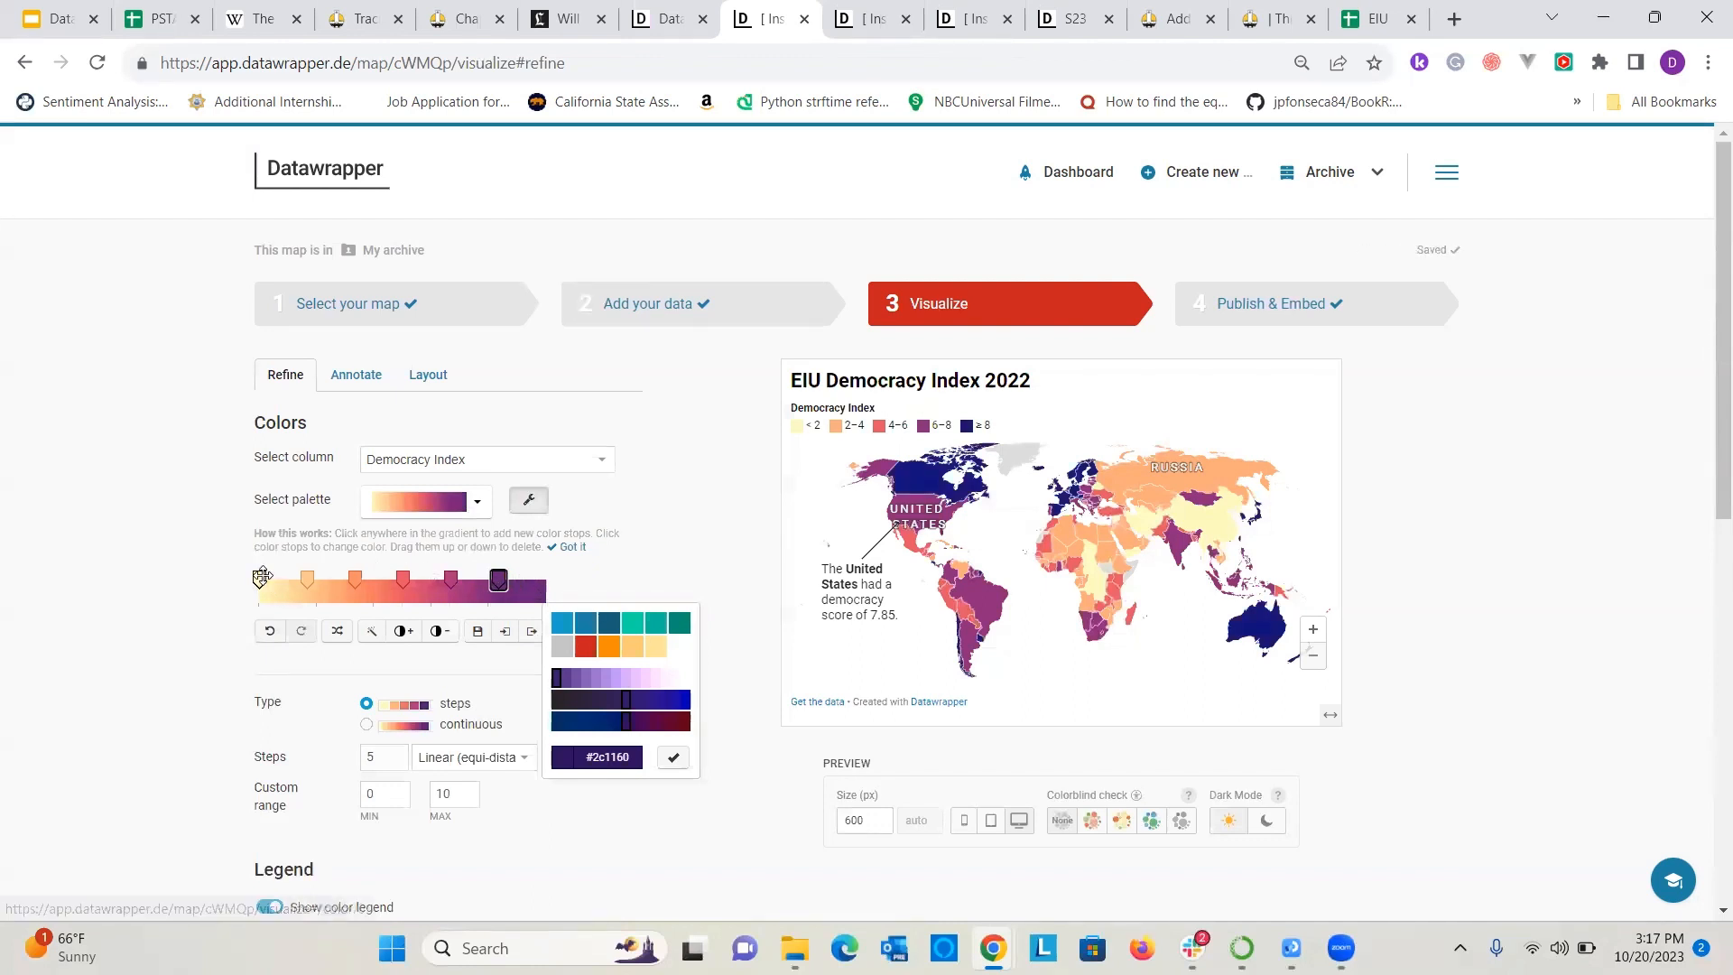
left_click_drag(262, 576, 221, 526)
left_click_drag(307, 579, 236, 570)
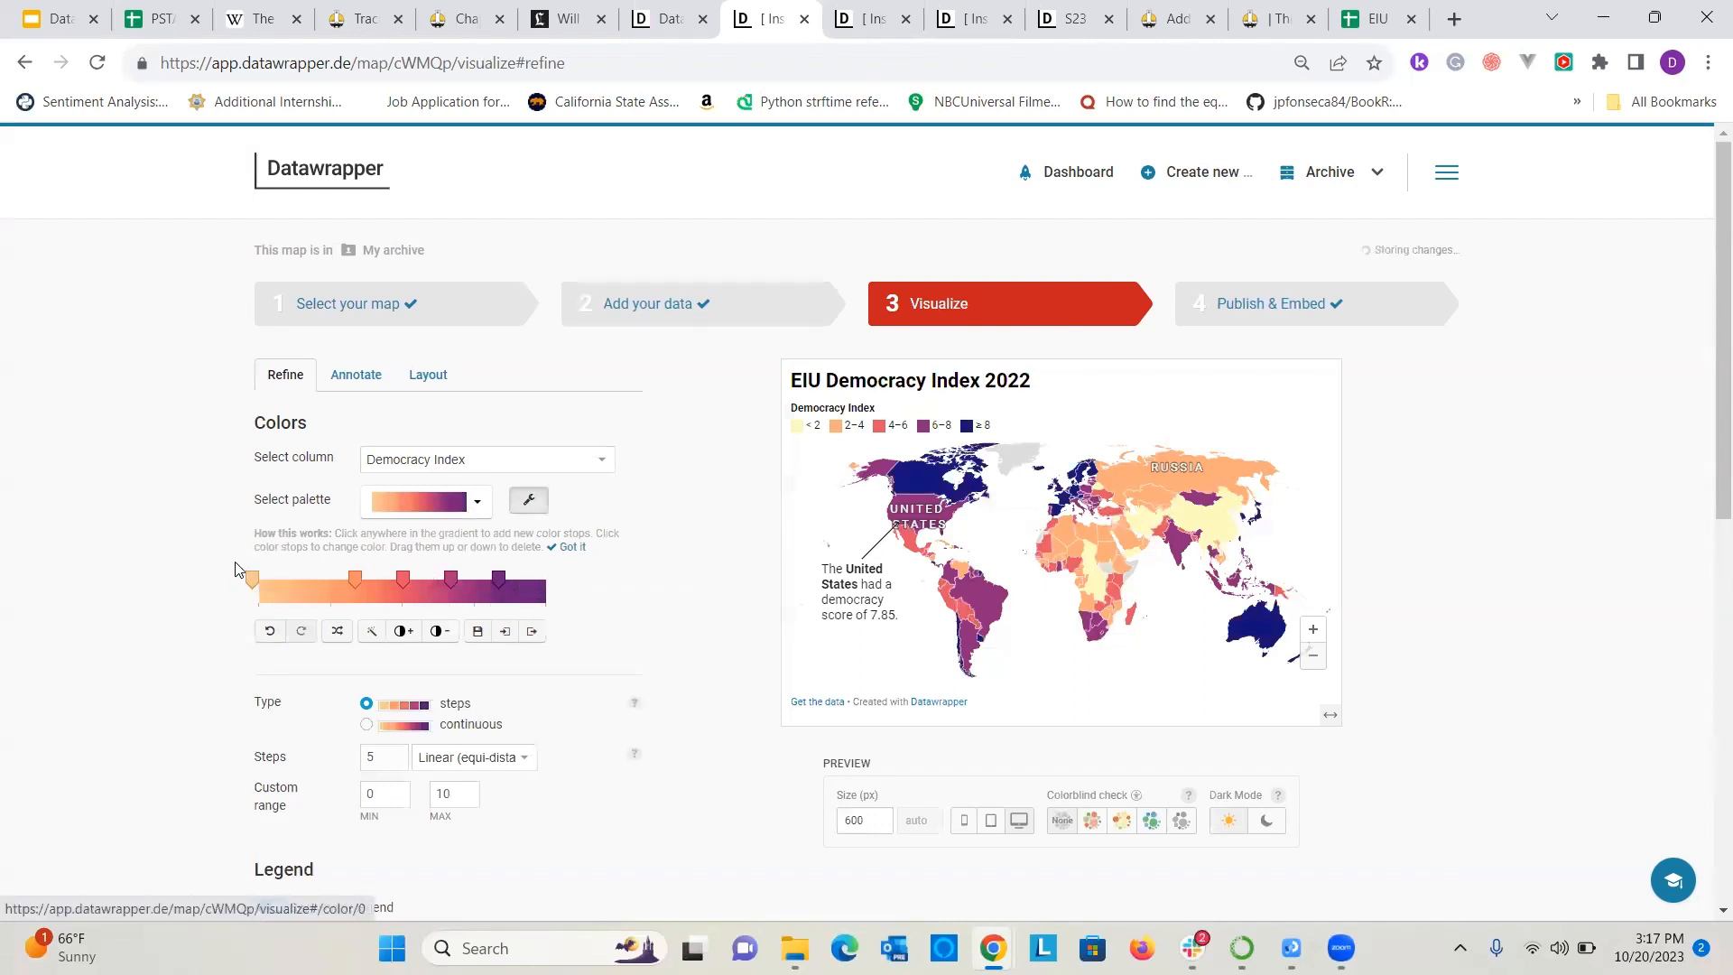
Move the outer color stops toward the gradient's ends, add a stop between orange and red, and shift the magenta stop slightly toward purple.
left_click_drag(495, 579, 533, 574)
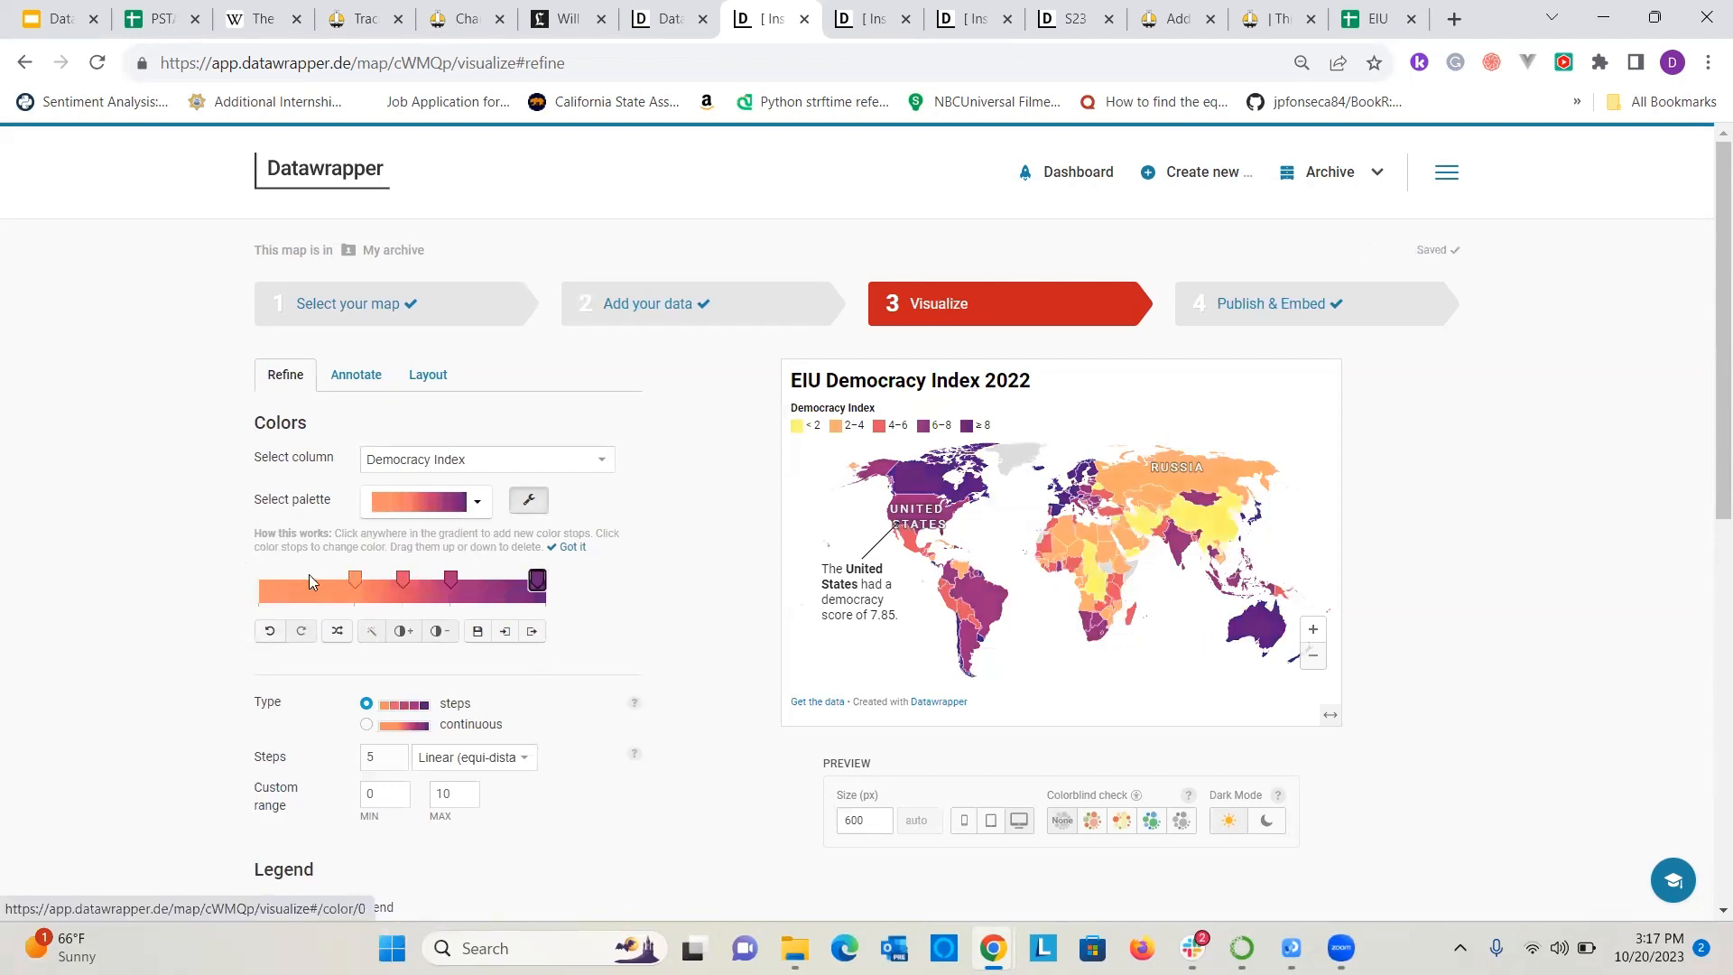
left_click_drag(354, 578, 267, 578)
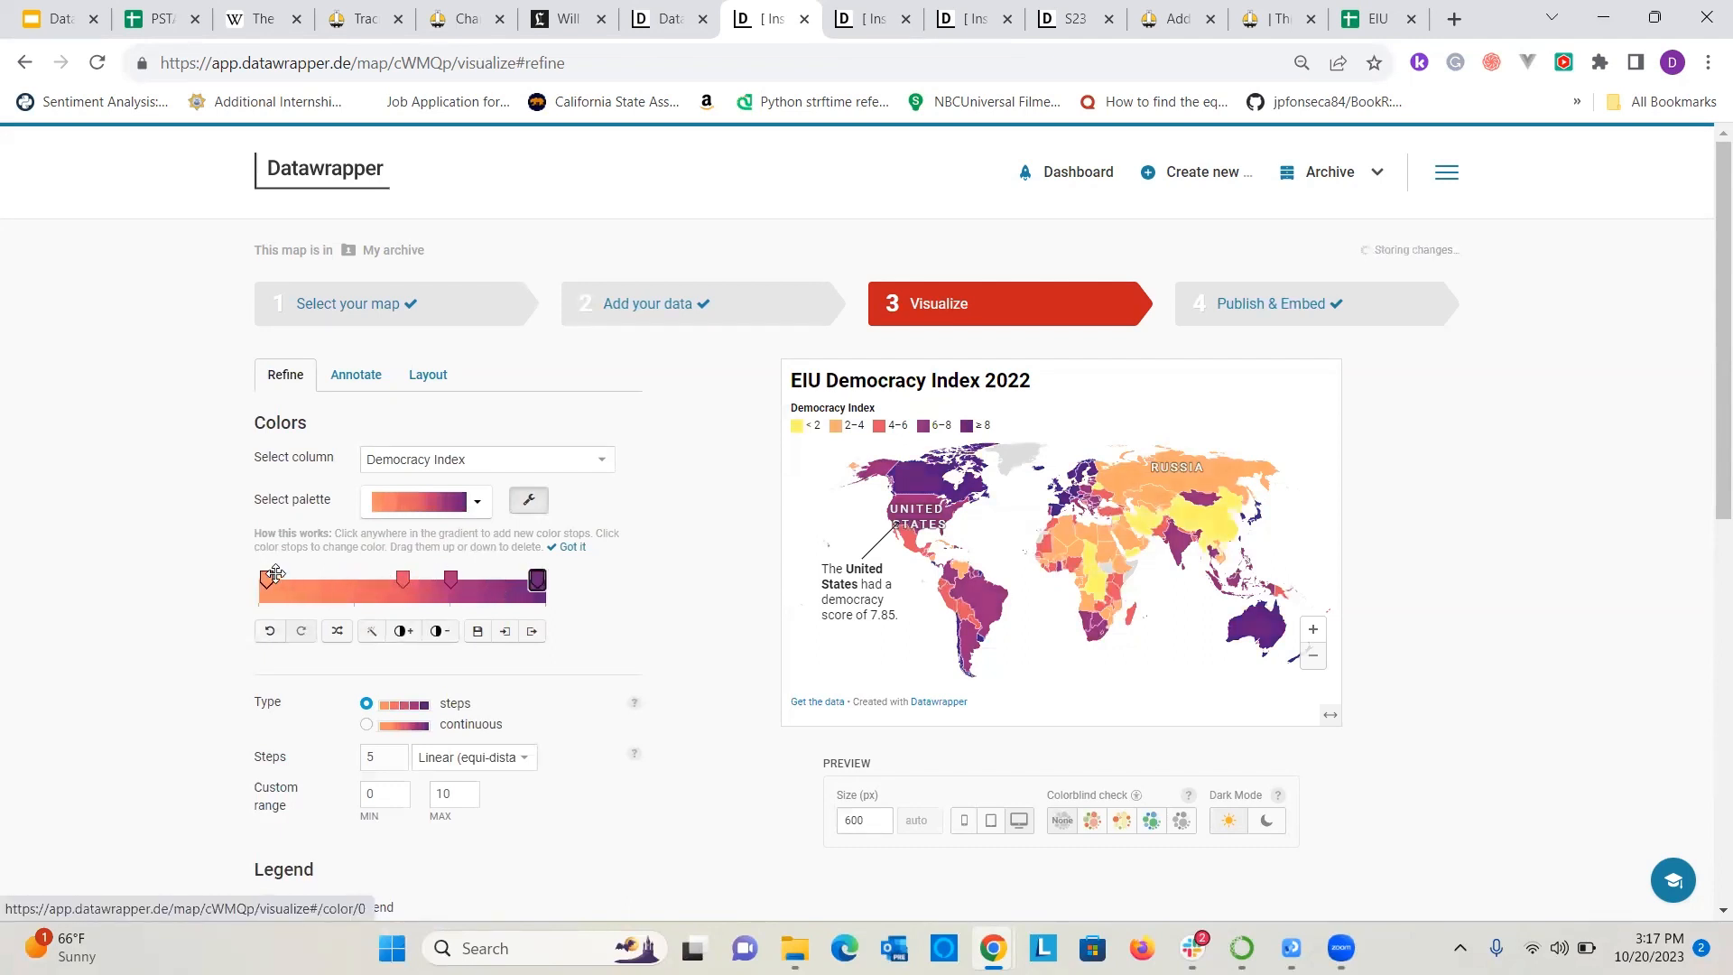
left_click(347, 584)
left_click_drag(449, 583, 463, 585)
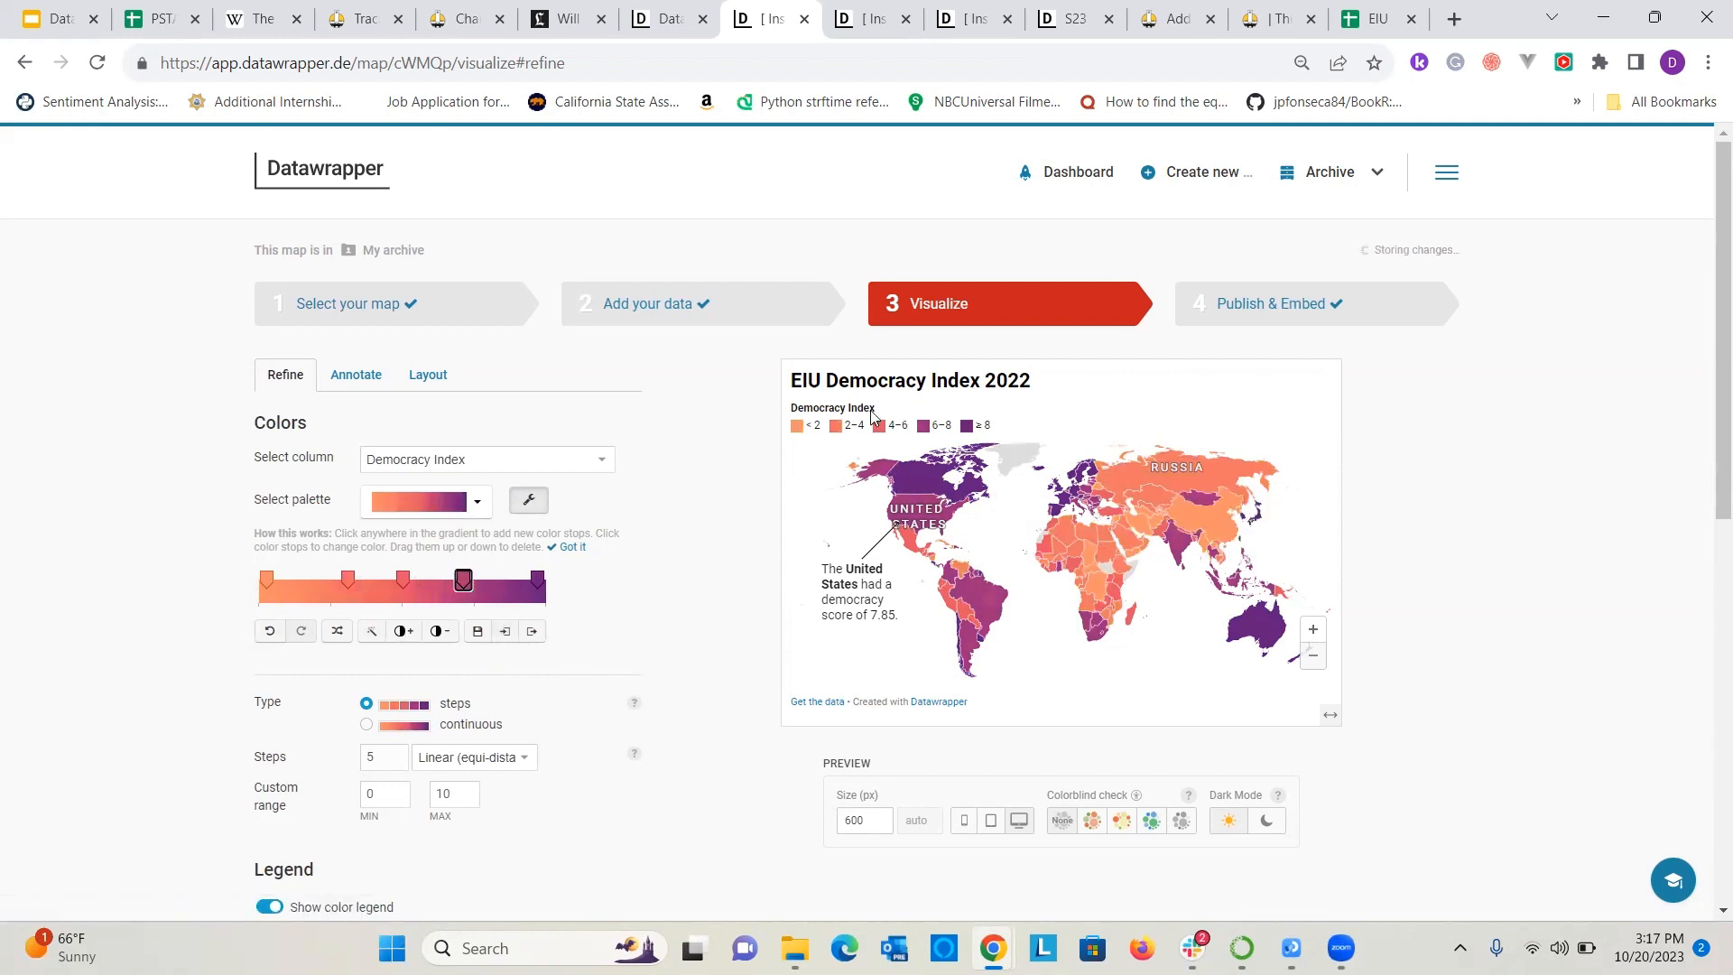
Look through the color type, legend and appearance settings of the map's Refine stage.
scroll(427, 532, "down", 2)
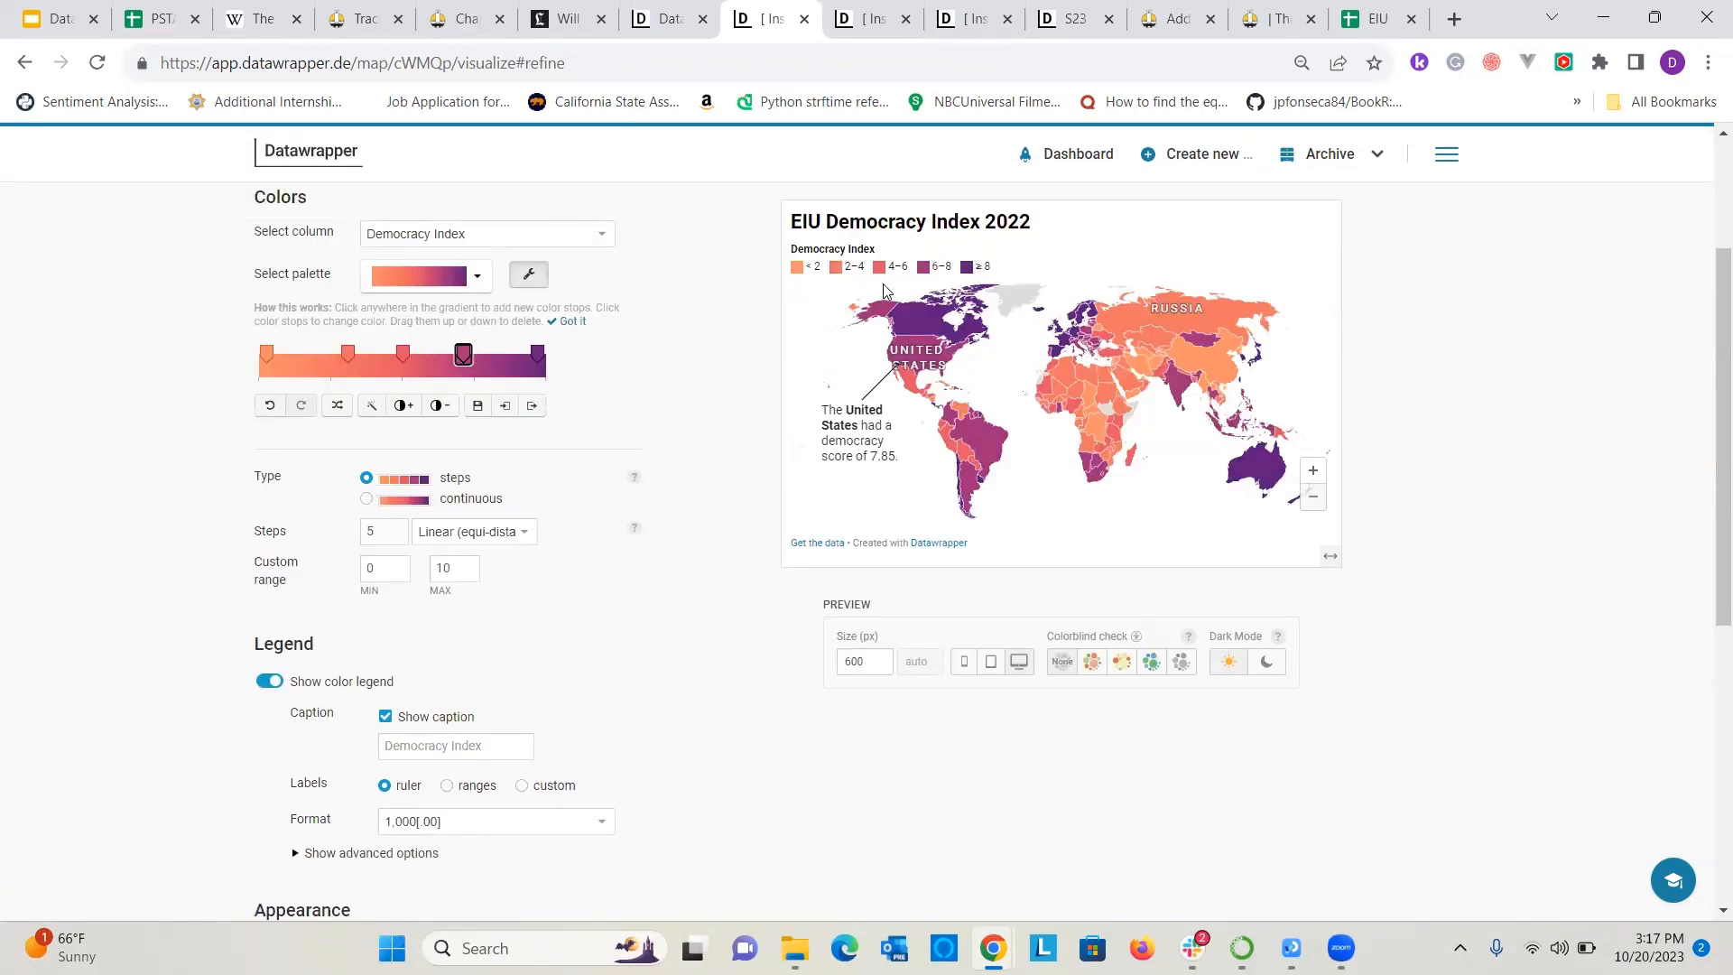
scroll(578, 534, "down", 1)
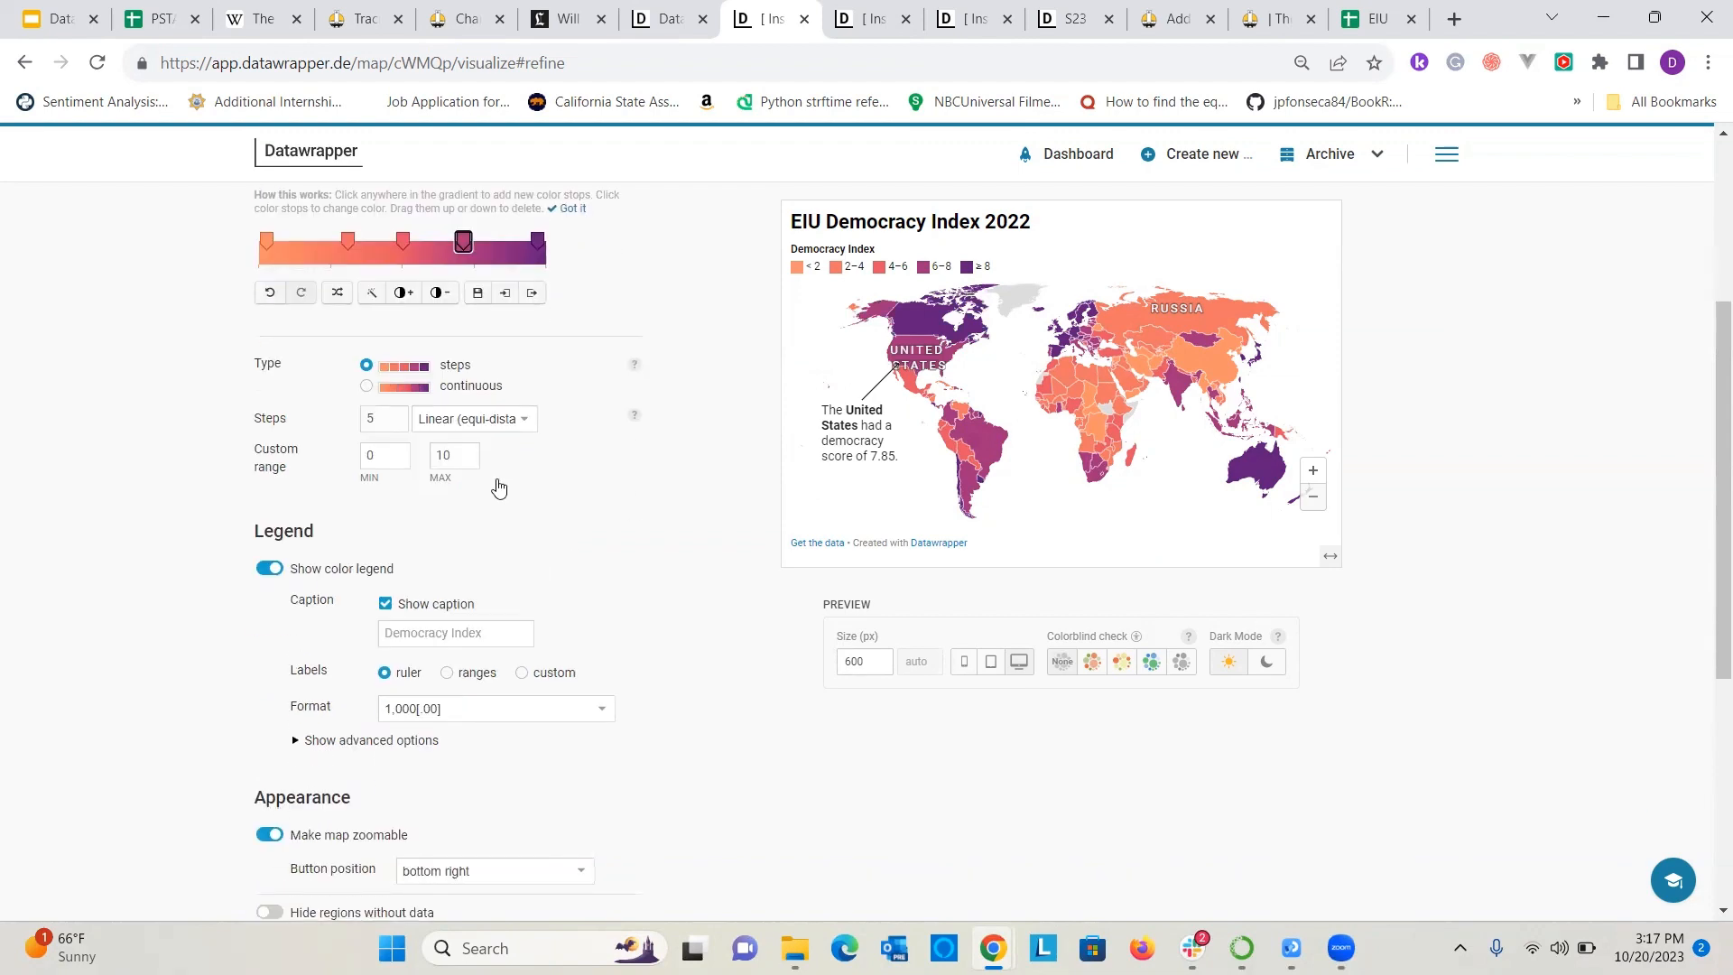
scroll(492, 497, "down", 3)
scroll(485, 502, "up", 3)
scroll(486, 503, "up", 4)
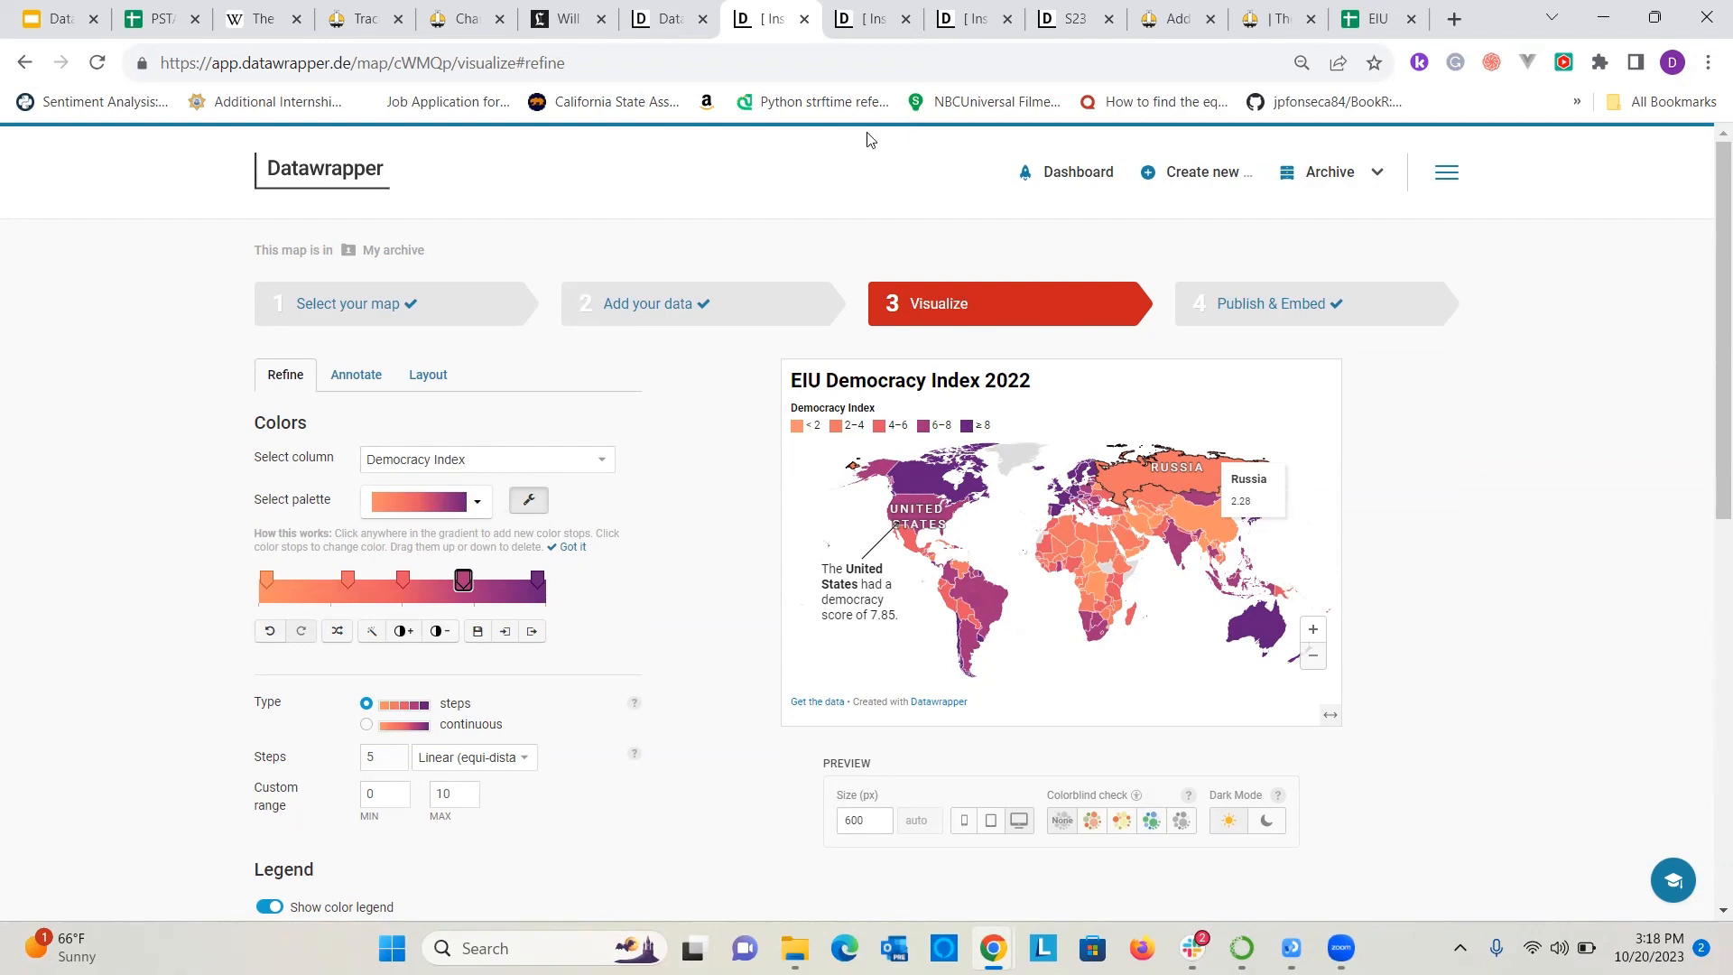
Switch to the Datawrapper Workshop slides, go to the Symbol Maps slide and open its Editor Location Data spreadsheet.
left_click(2, 4)
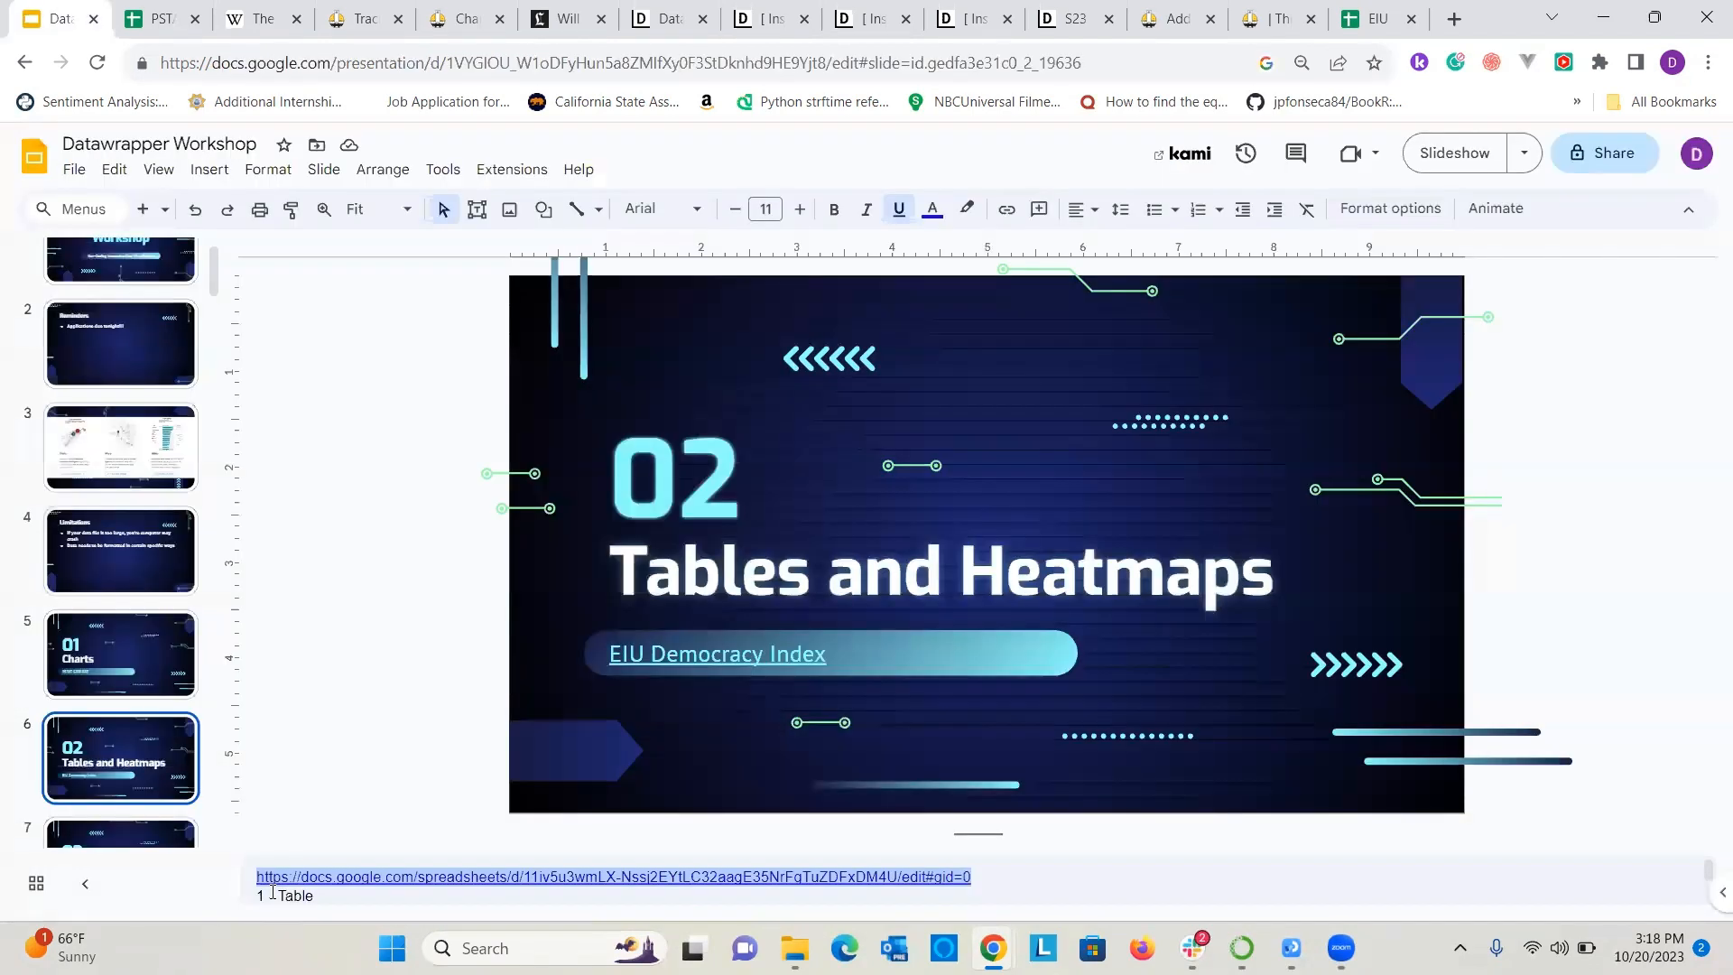
scroll(104, 751, "down", 2)
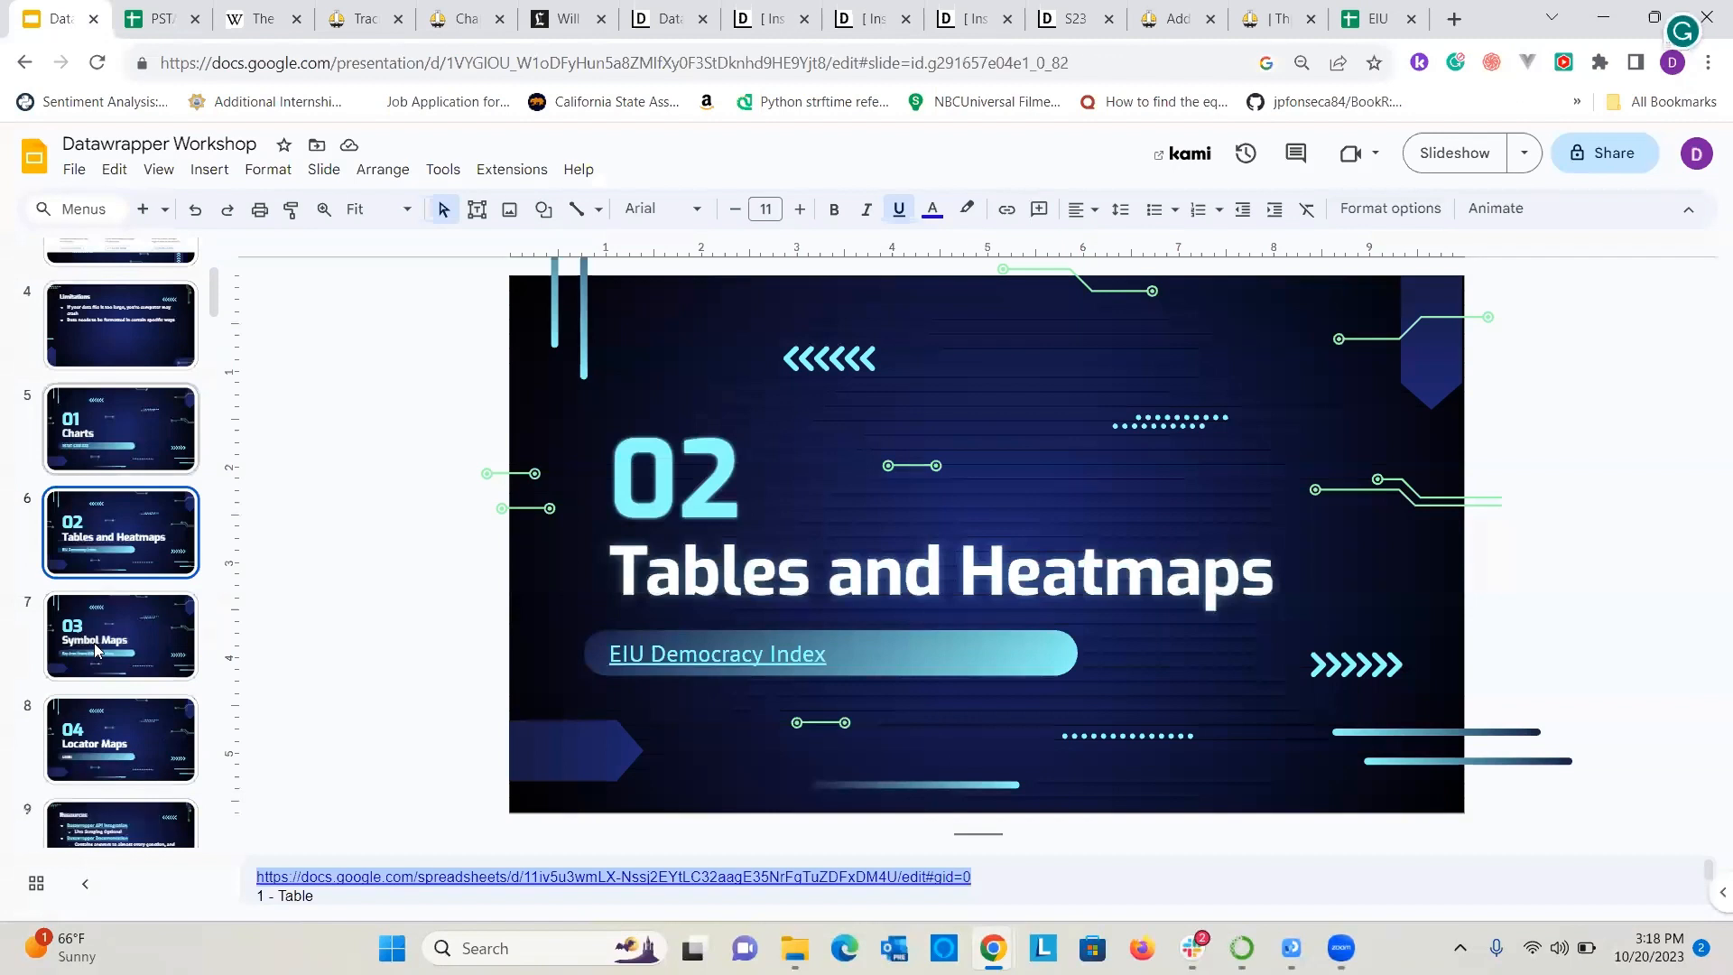
left_click(77, 629)
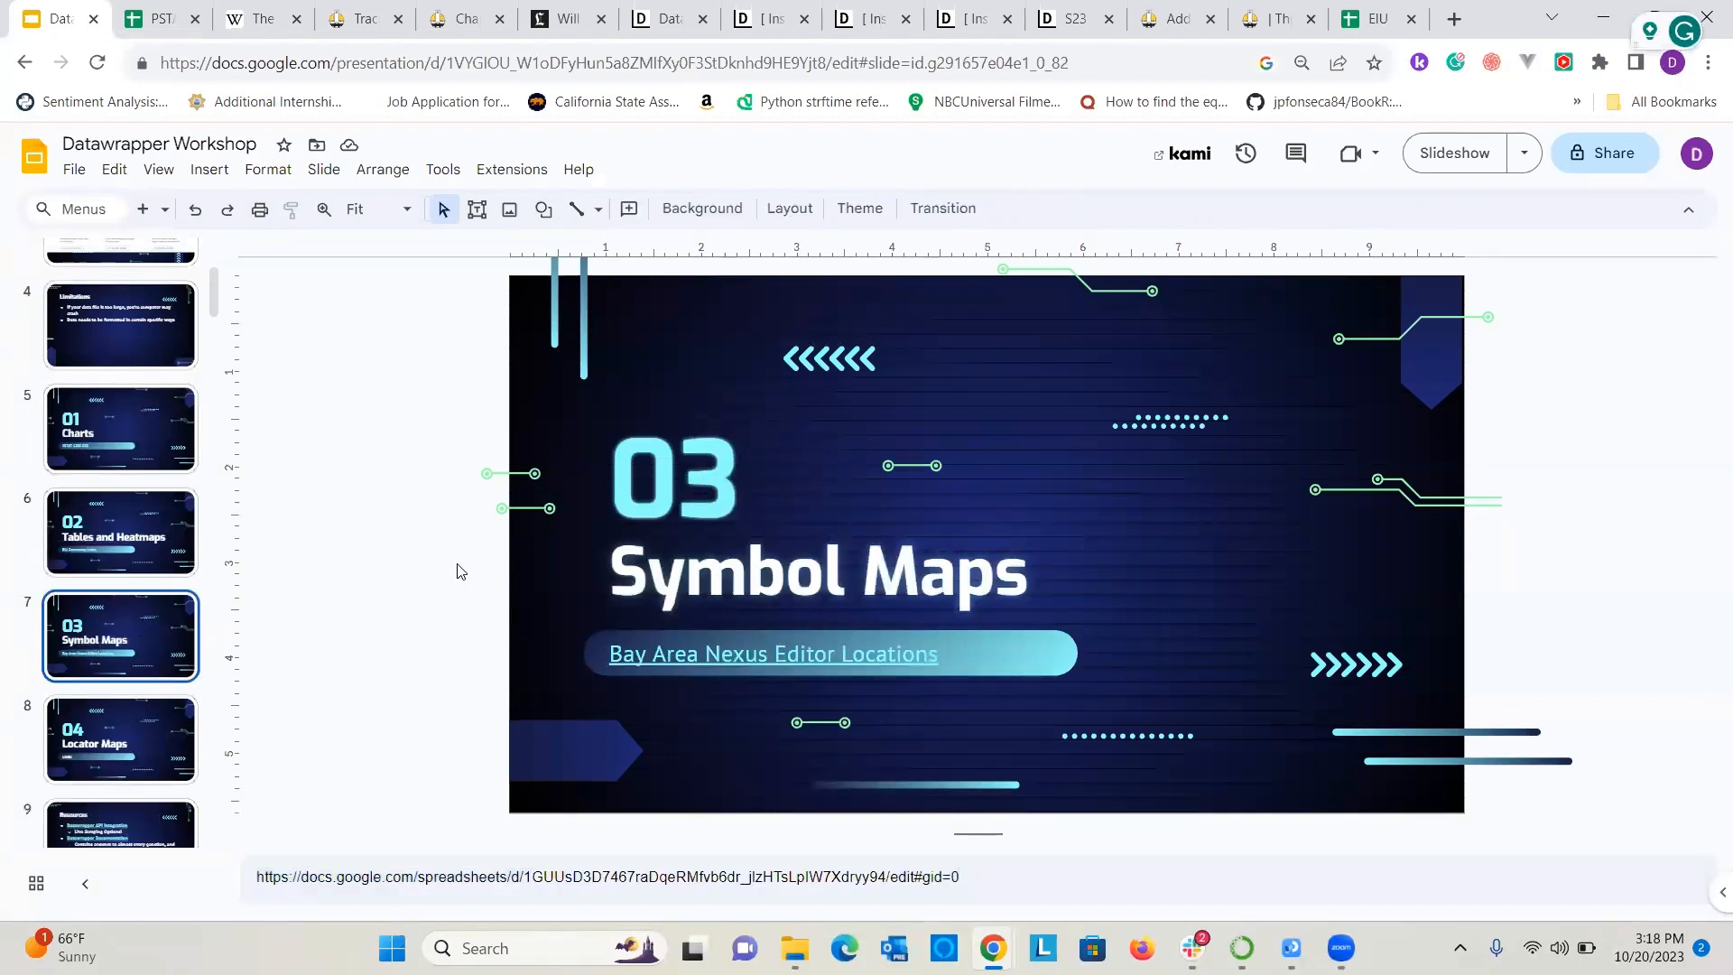
left_click(646, 651)
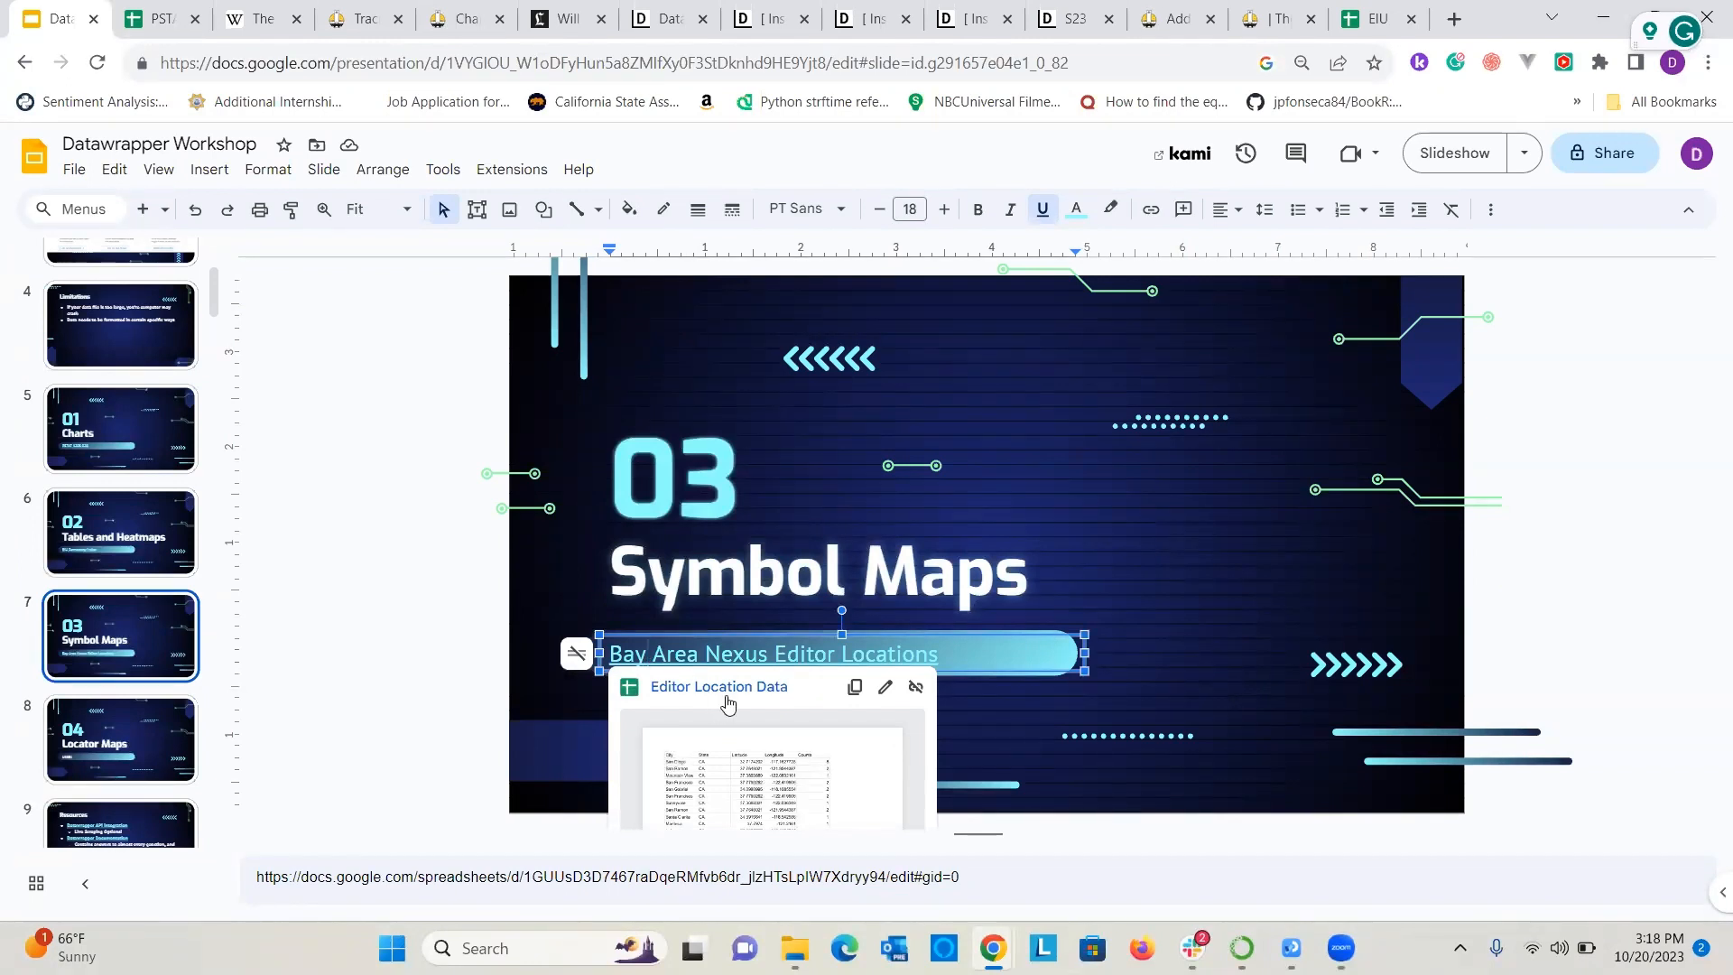
triple_click(708, 878)
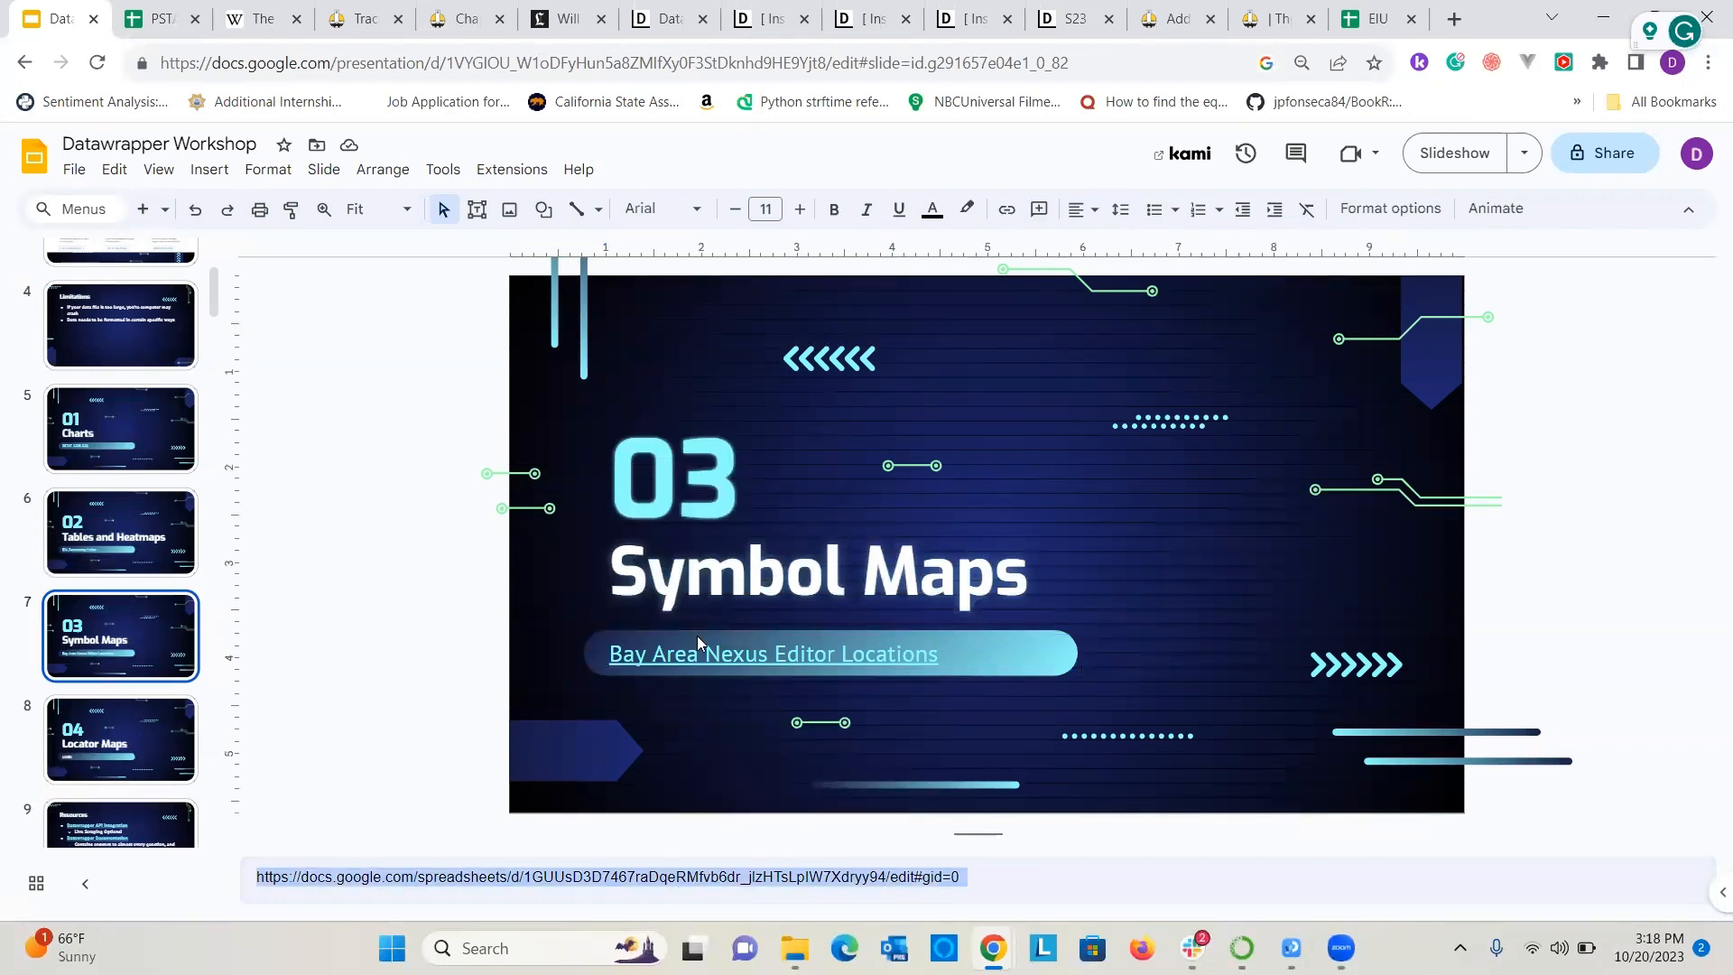
left_click(866, 131)
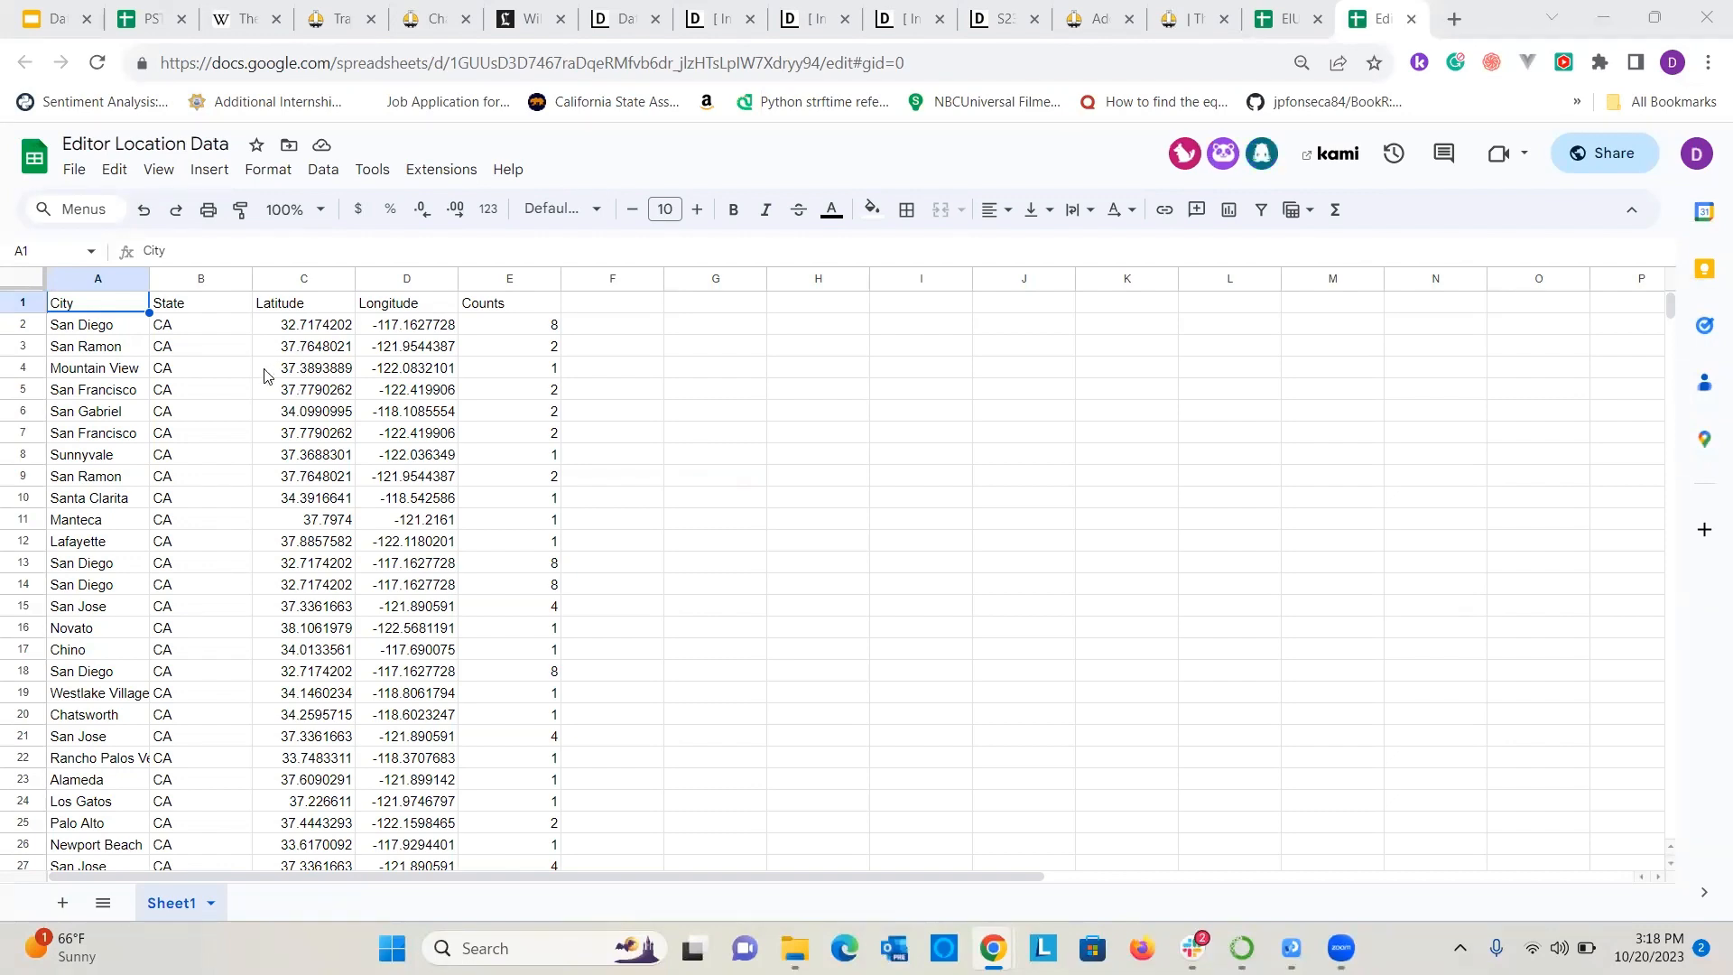
Examine the city, state, latitude, longitude and counts columns, comparing them with the EIU Democracy Index spreadsheet.
scroll(115, 528, "down", 5)
scroll(240, 506, "up", 5)
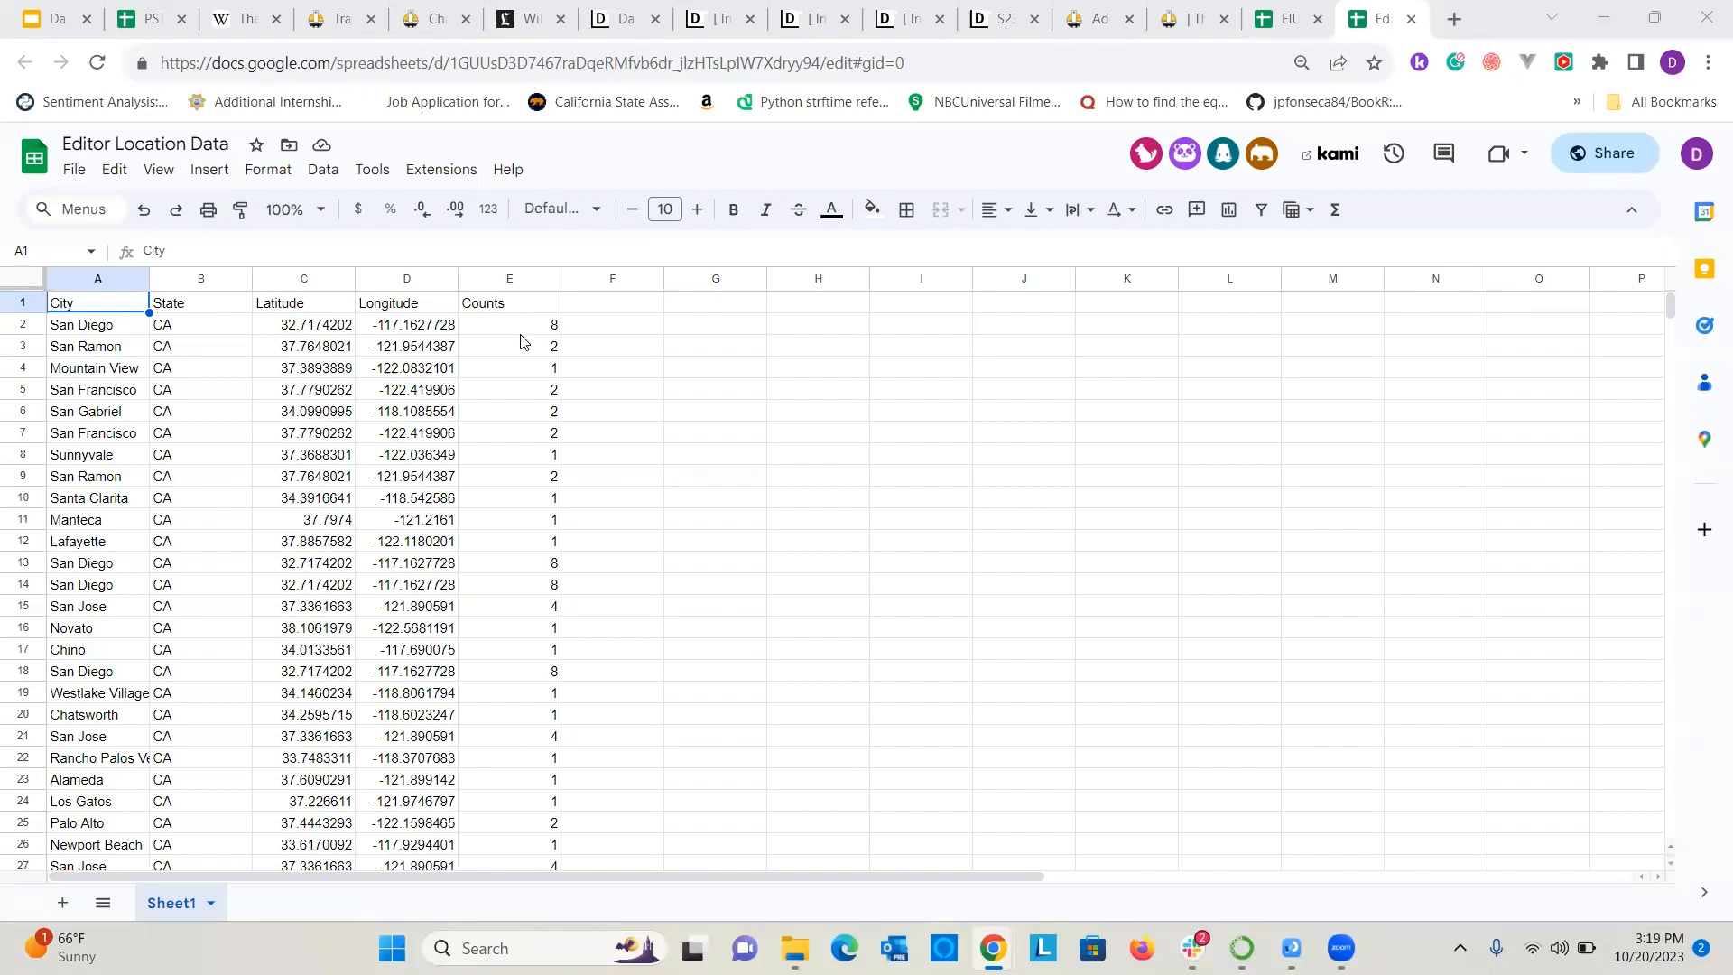
scroll(488, 547, "down", 5)
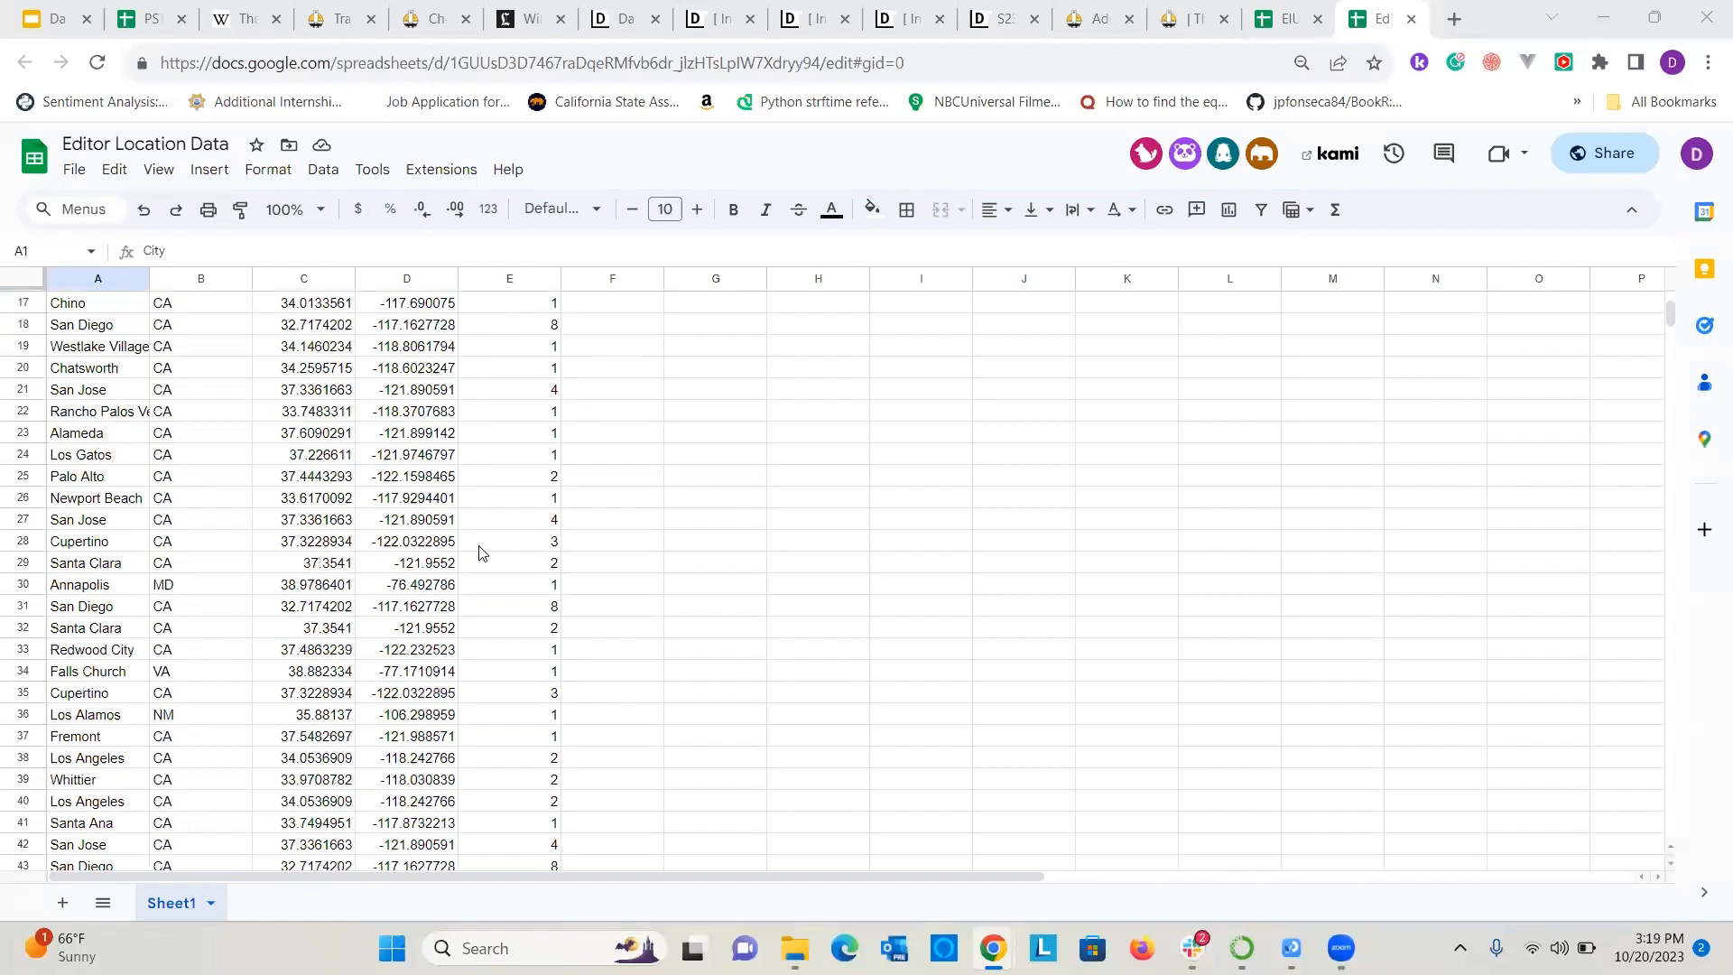
scroll(479, 552, "down", 7)
scroll(115, 535, "up", 12)
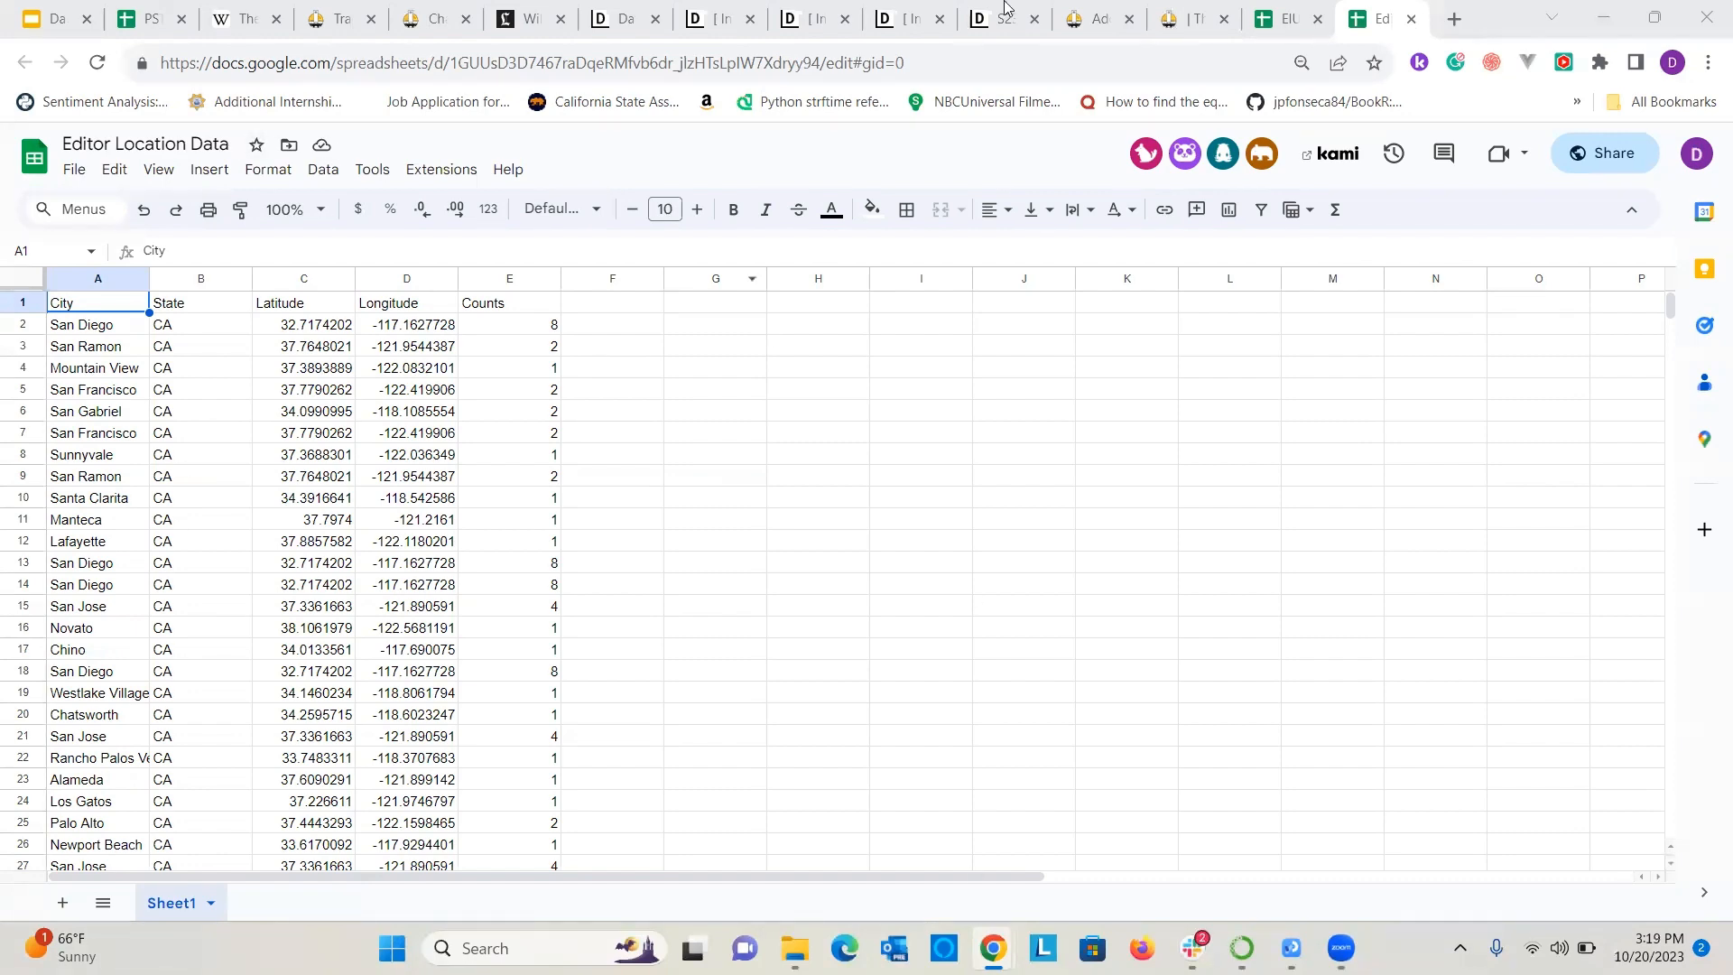
left_click(1284, 19)
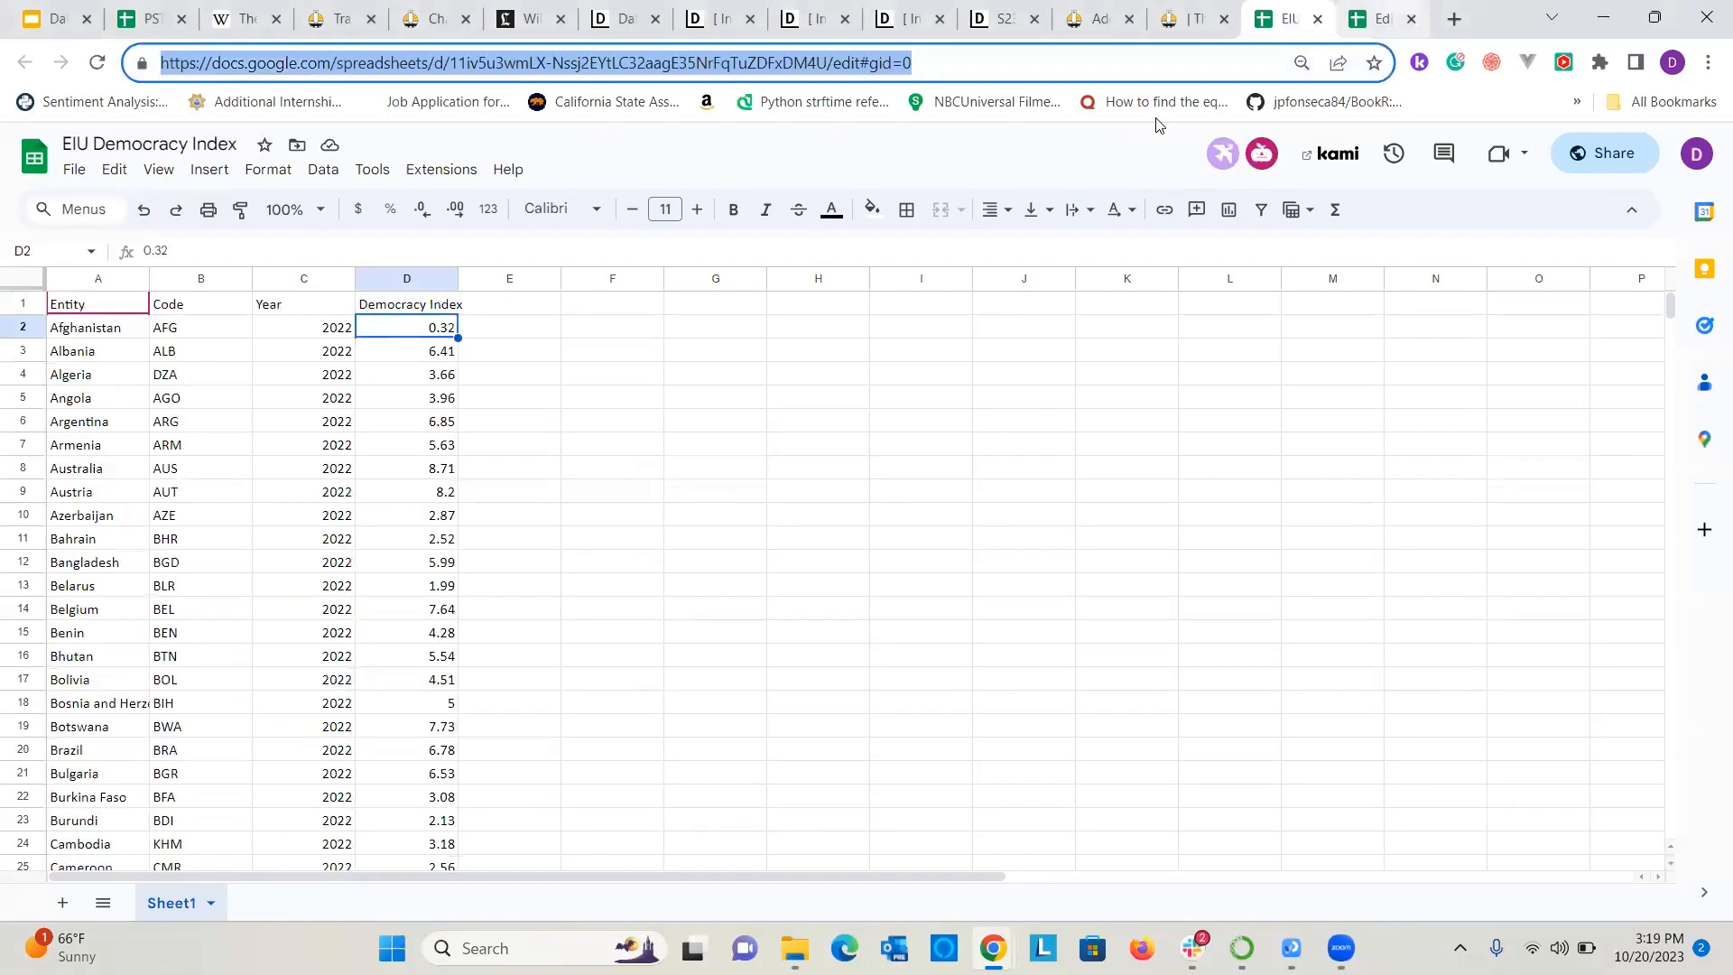
key("ctrl+Tab")
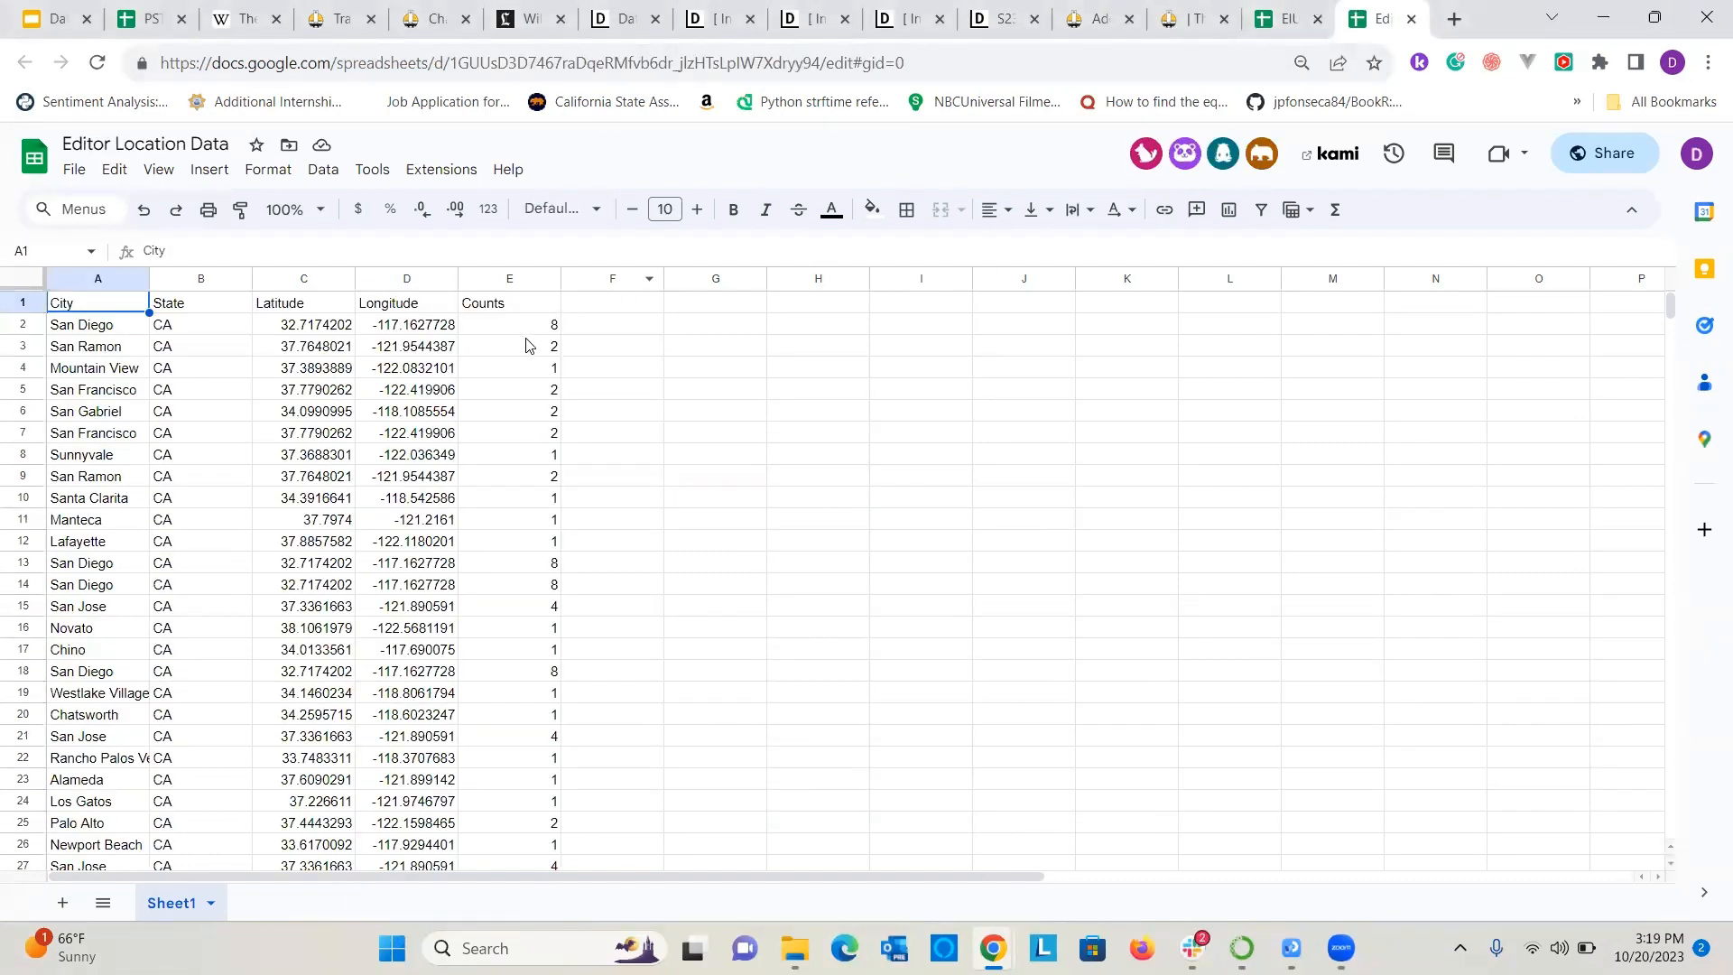
Check the repeated San Diego rows in the Editor Location Data sheet and select the spreadsheet's full web address.
left_click(80, 569)
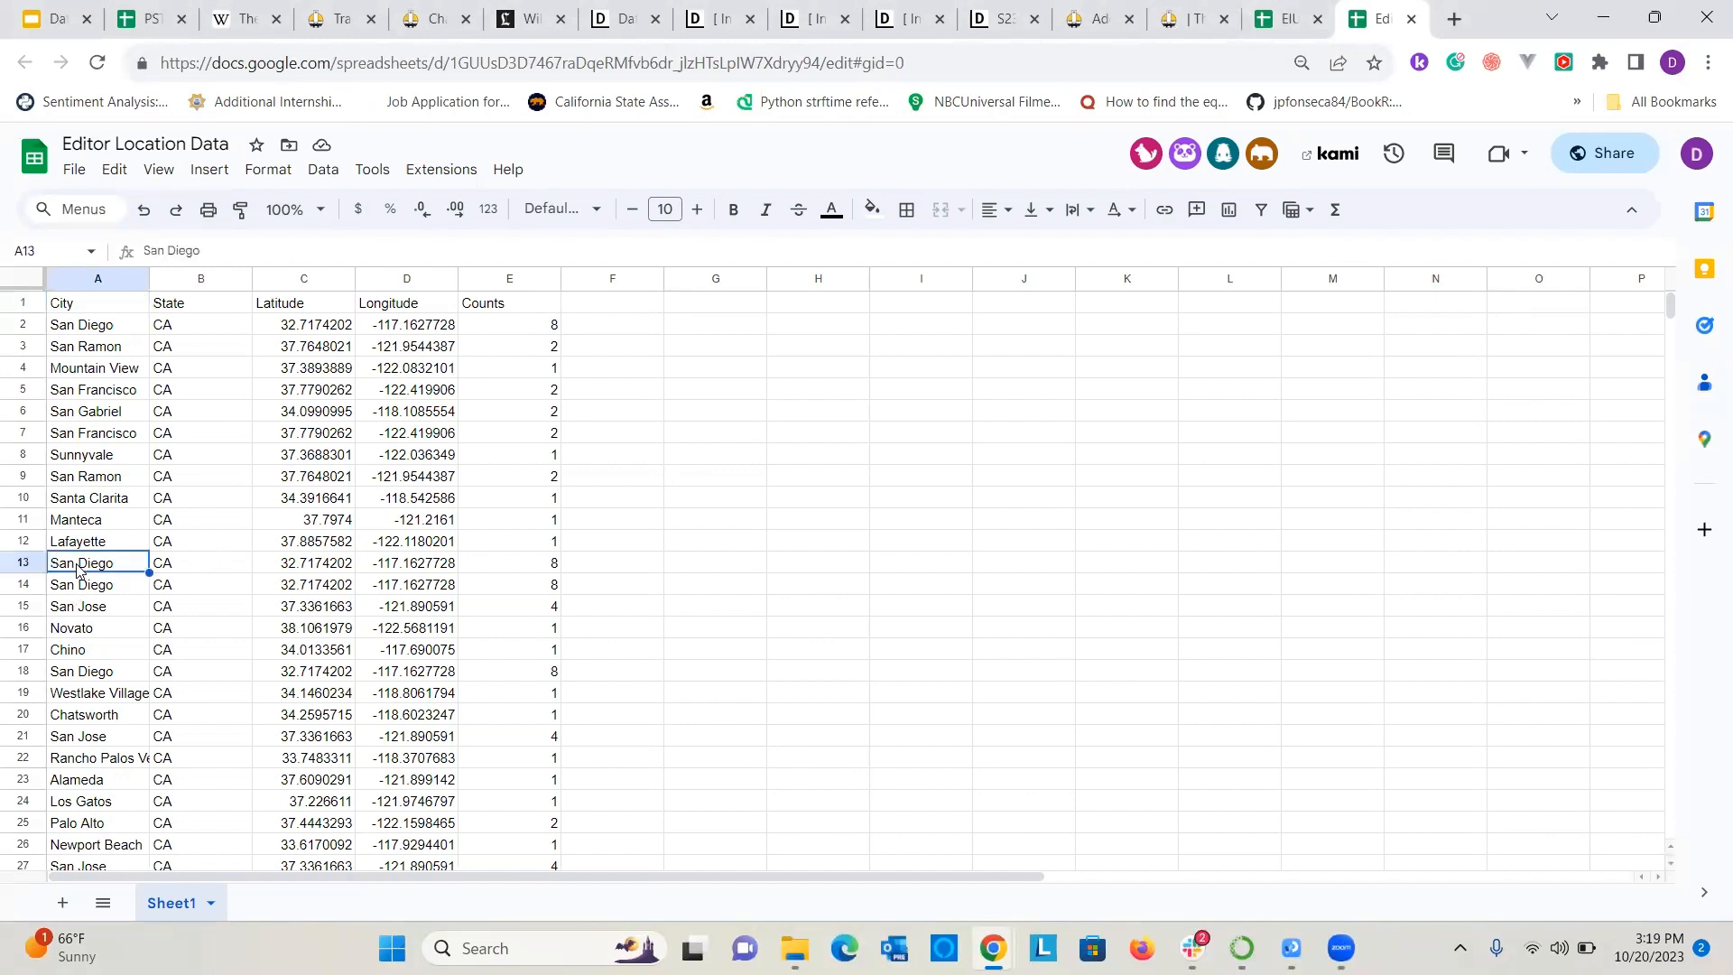
scroll(87, 606, "down", 3)
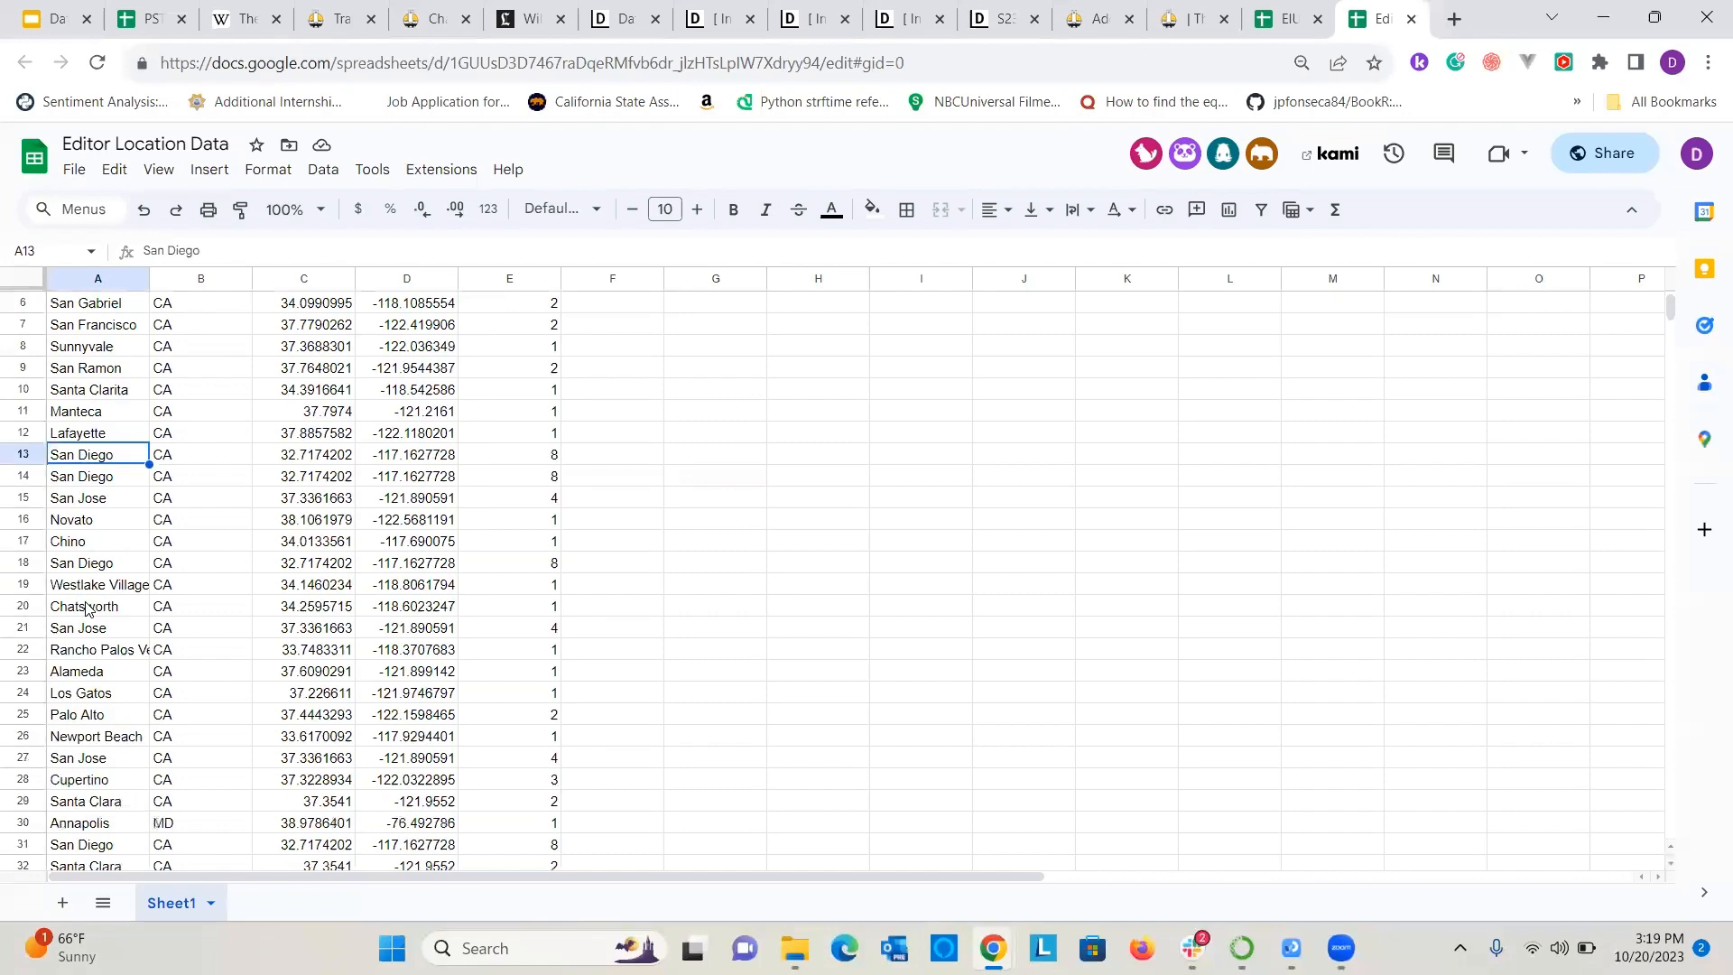
scroll(88, 541, "up", 3)
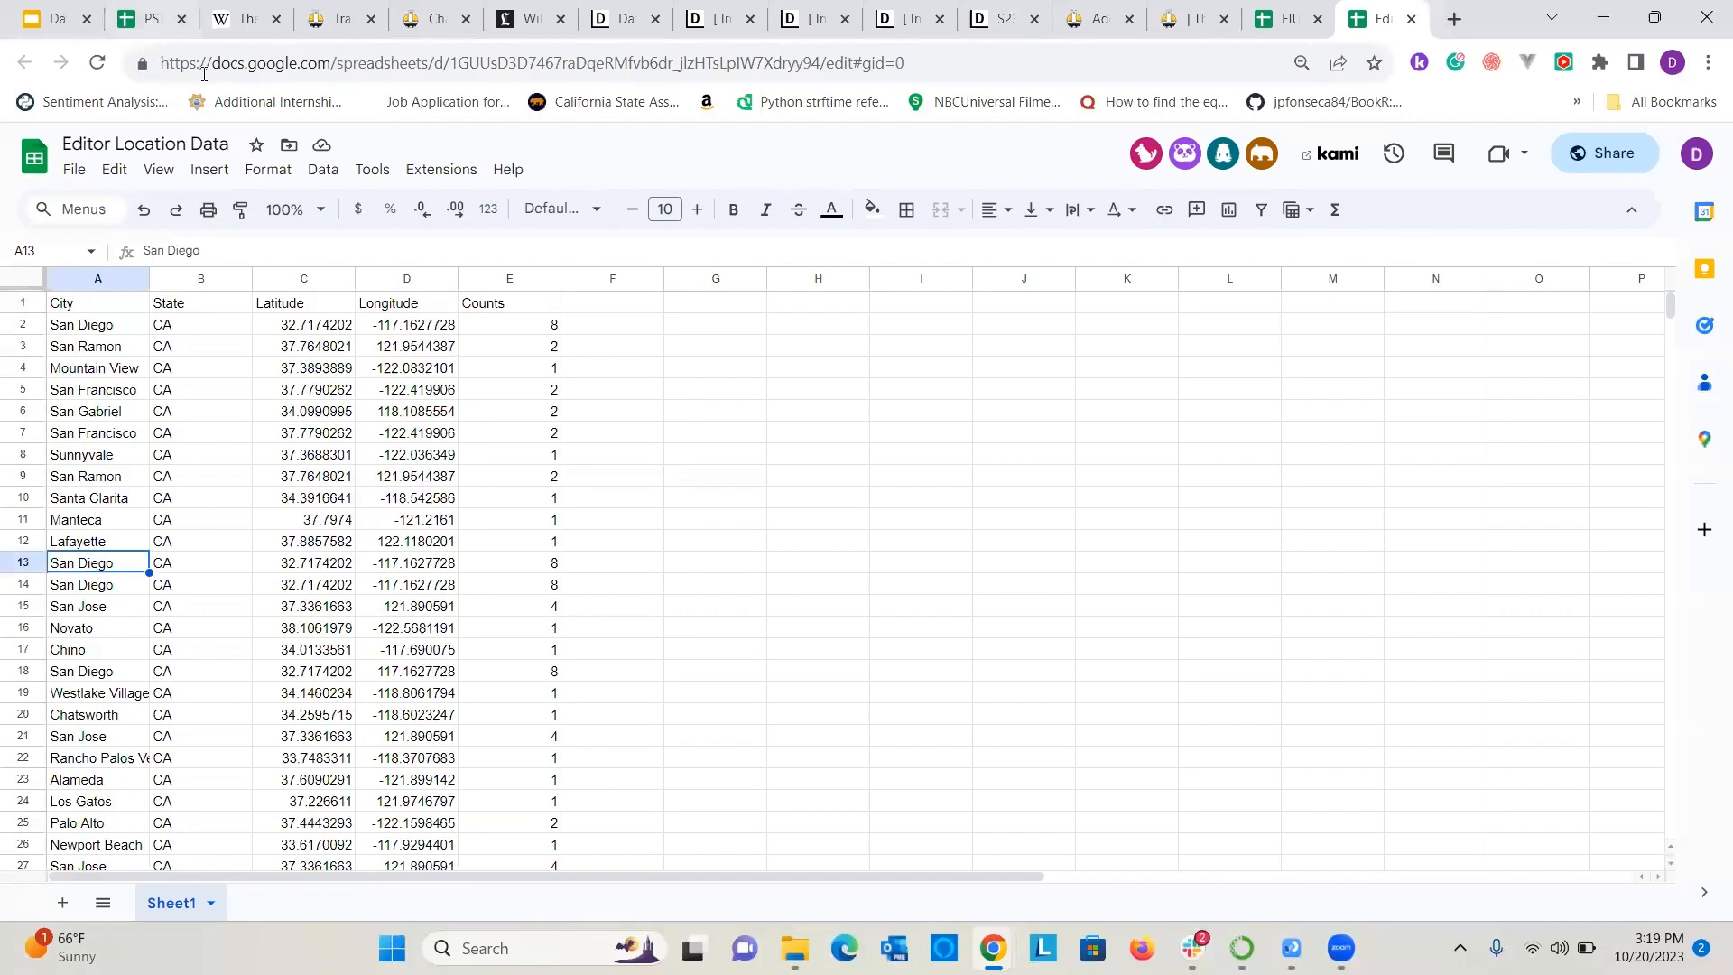
left_click(278, 67)
key("ctrl+c")
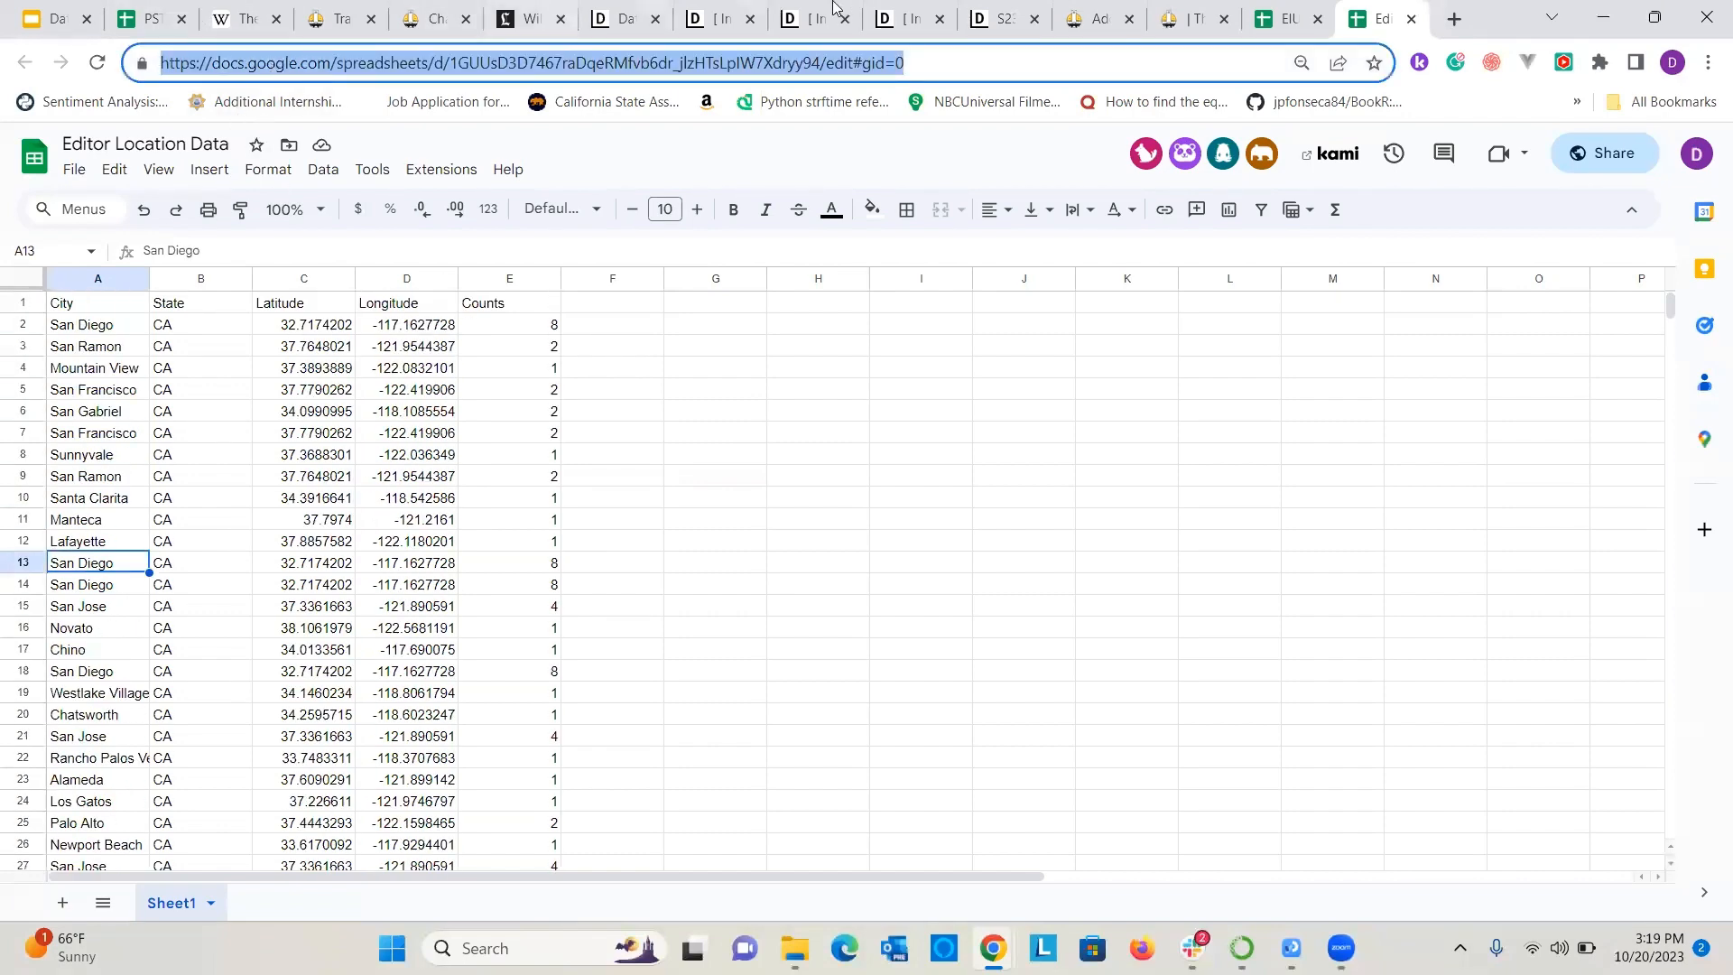
Switch to Datawrapper and create a new symbol map.
left_click(970, 13)
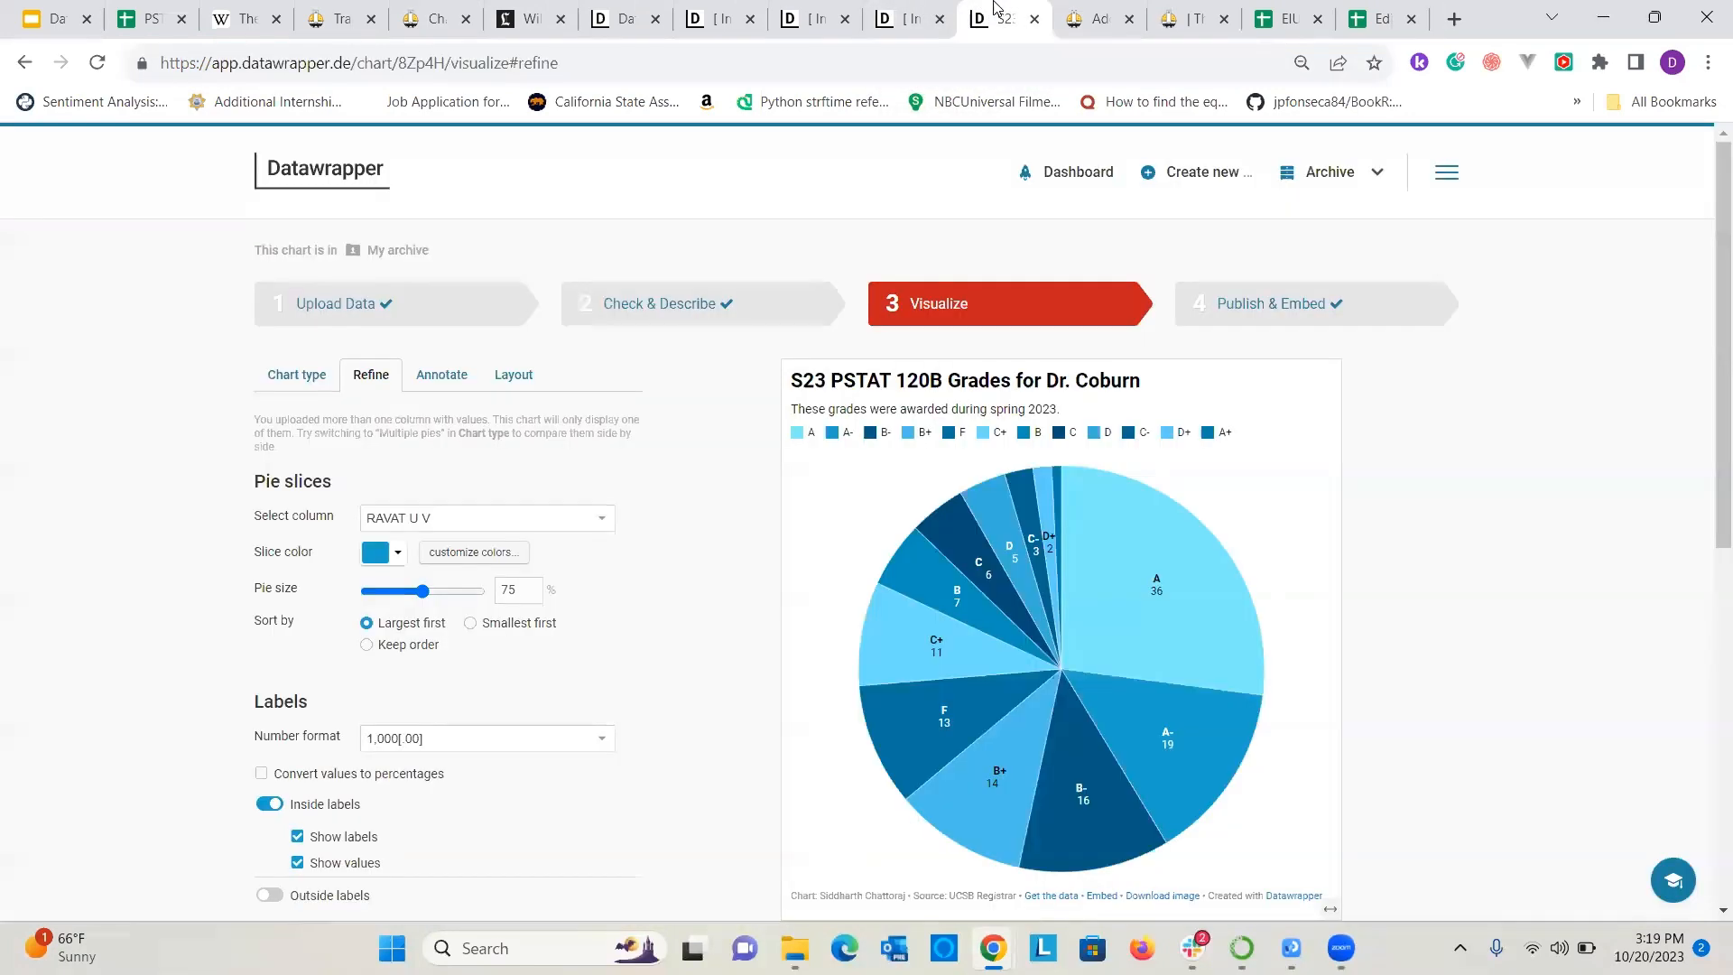
mouse_move(1189, 192)
left_click(1192, 242)
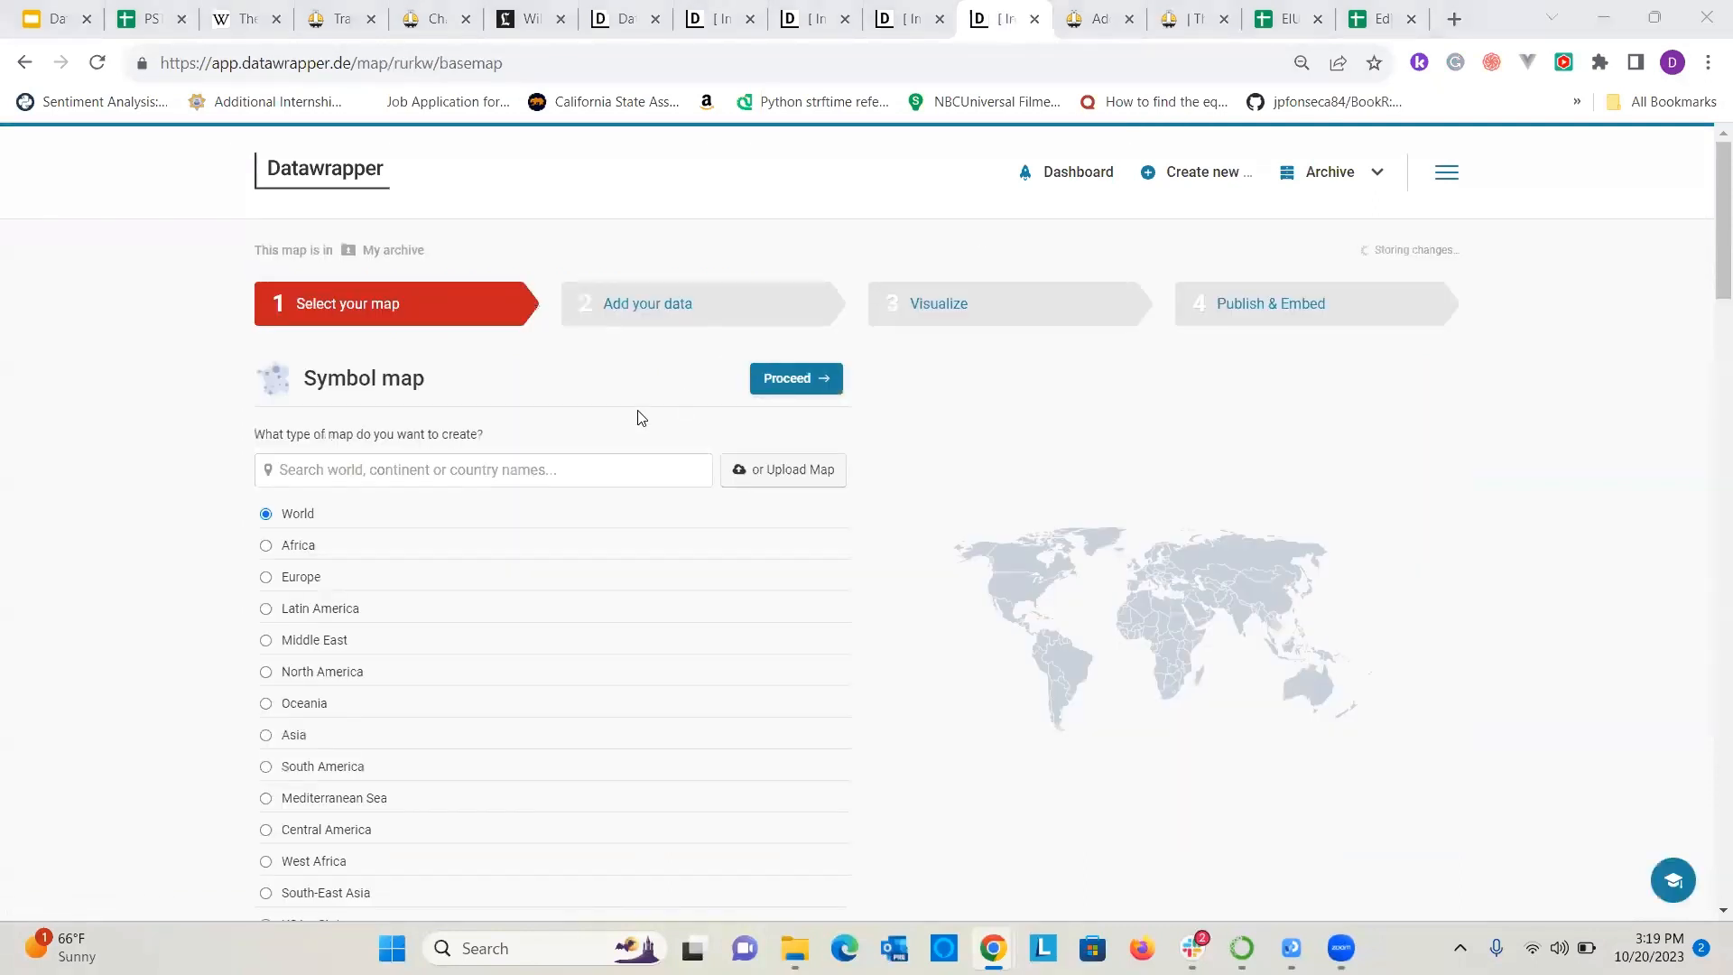
Search the base maps for "bay area", choose USA » Bay Area » ZIP Codes and proceed to adding data.
left_click(610, 468)
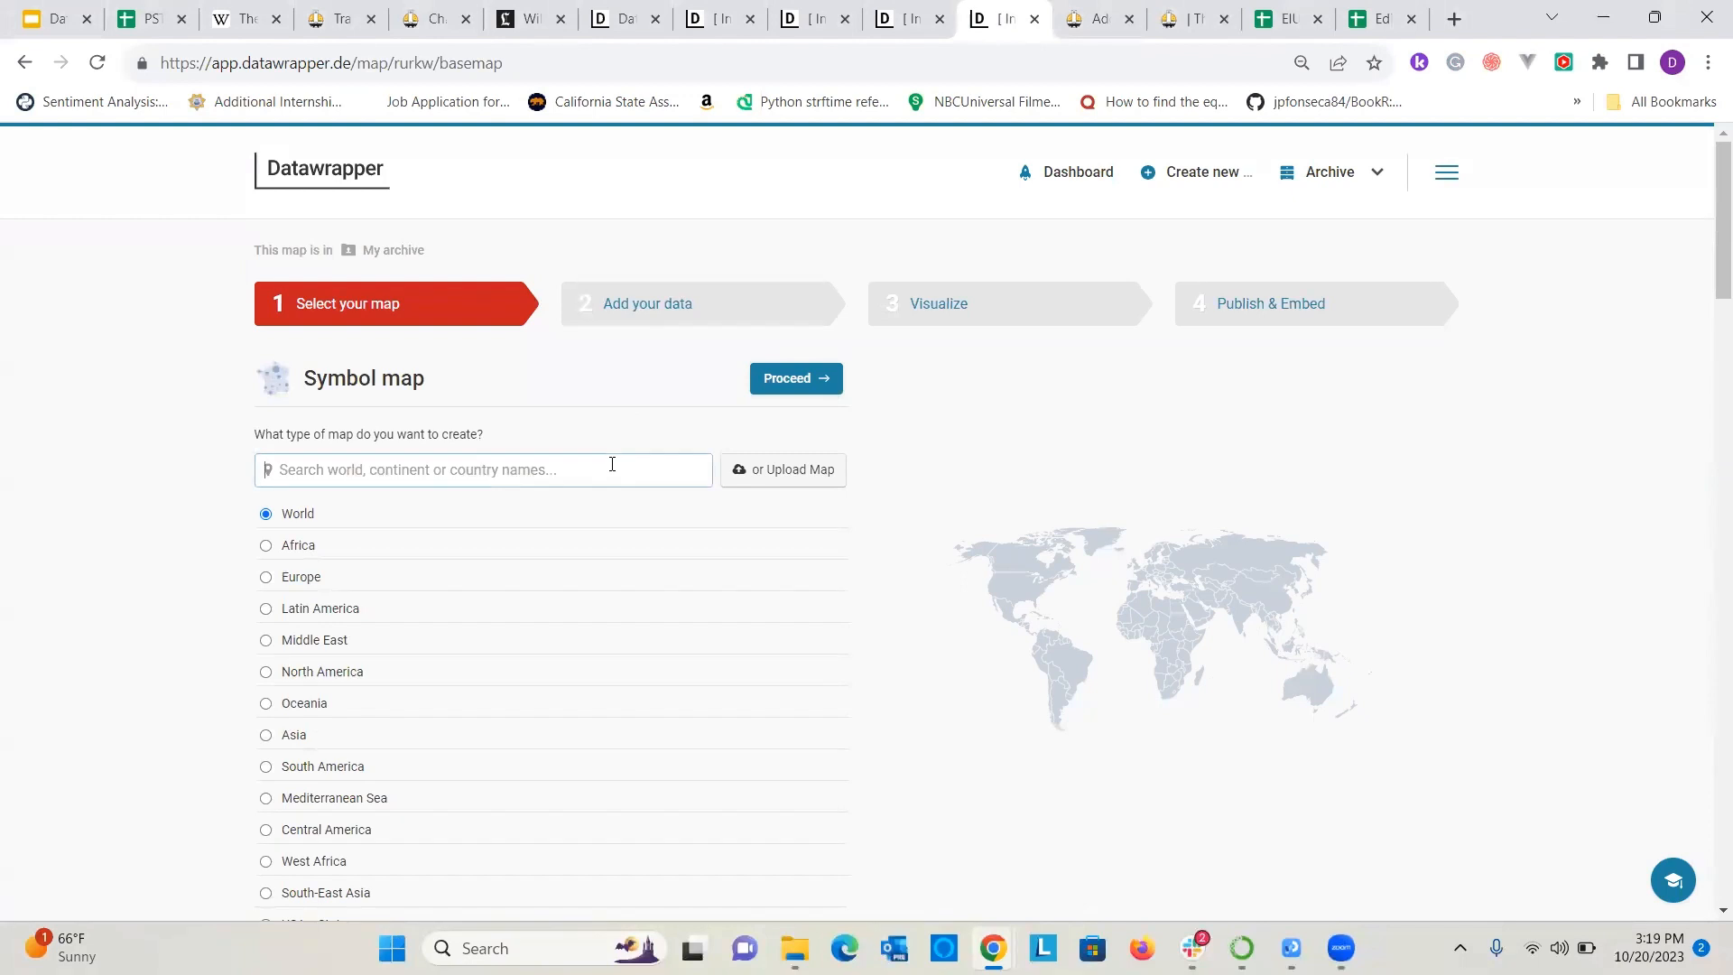
type("bay area")
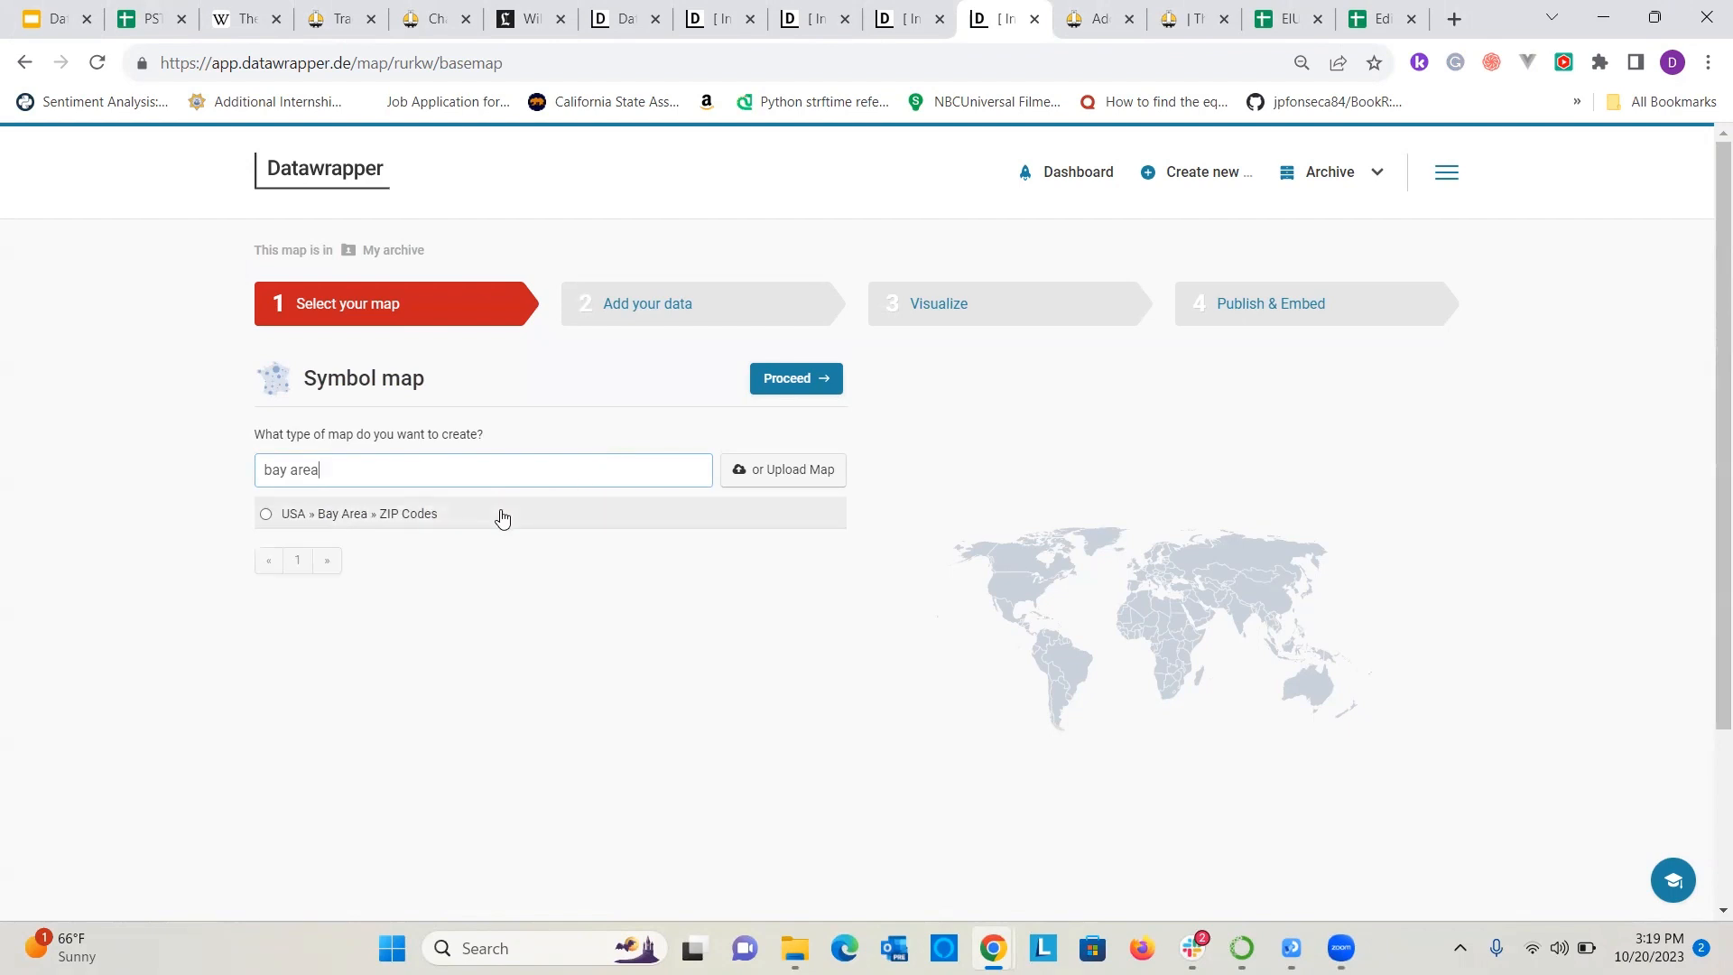
left_click(391, 515)
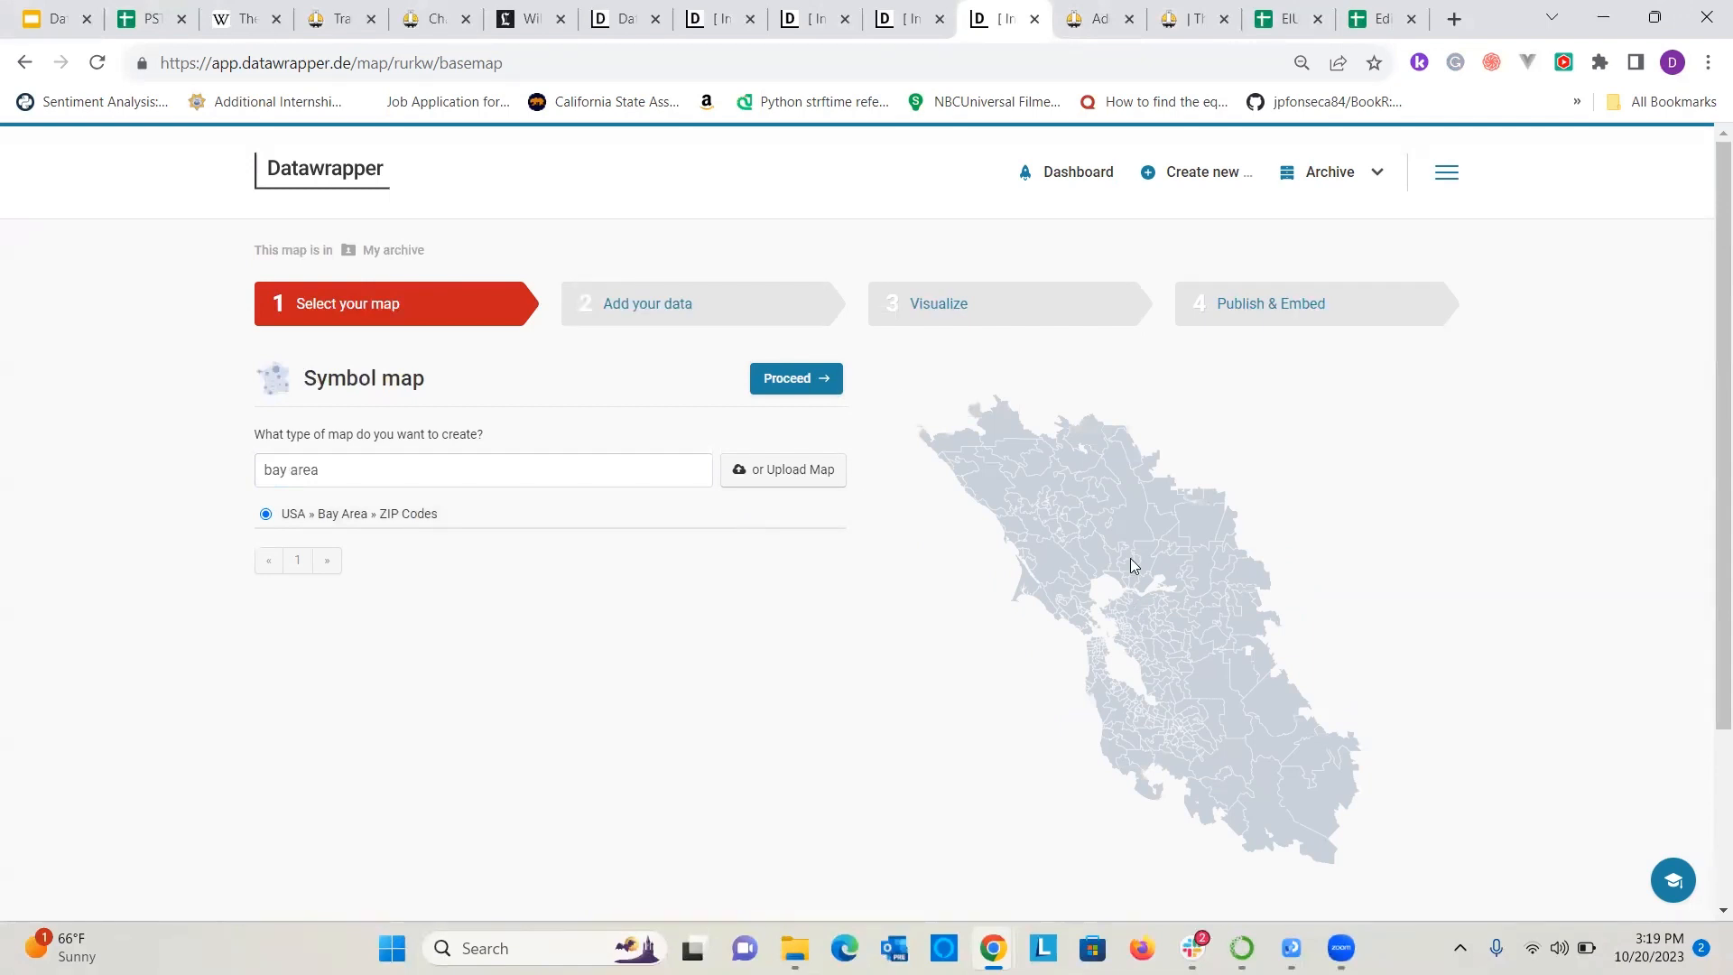
left_click(787, 388)
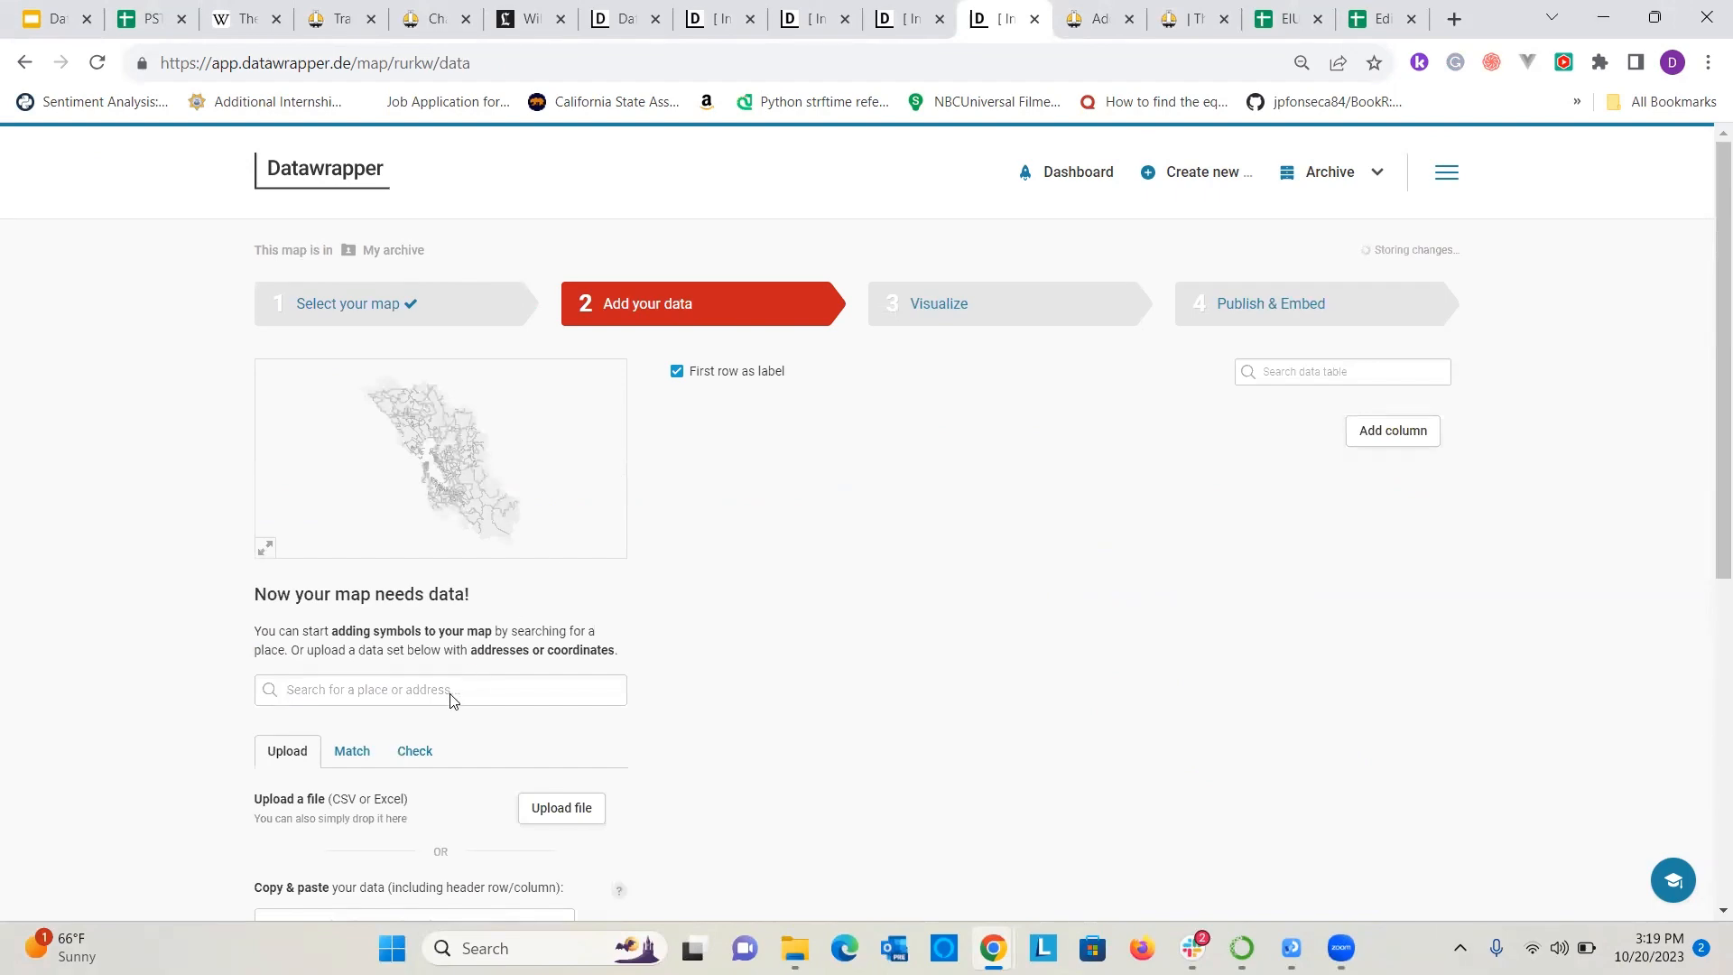
Connect the Editor Location Data Google Sheet to the symbol map using the copied spreadsheet URL.
scroll(386, 713, "down", 1)
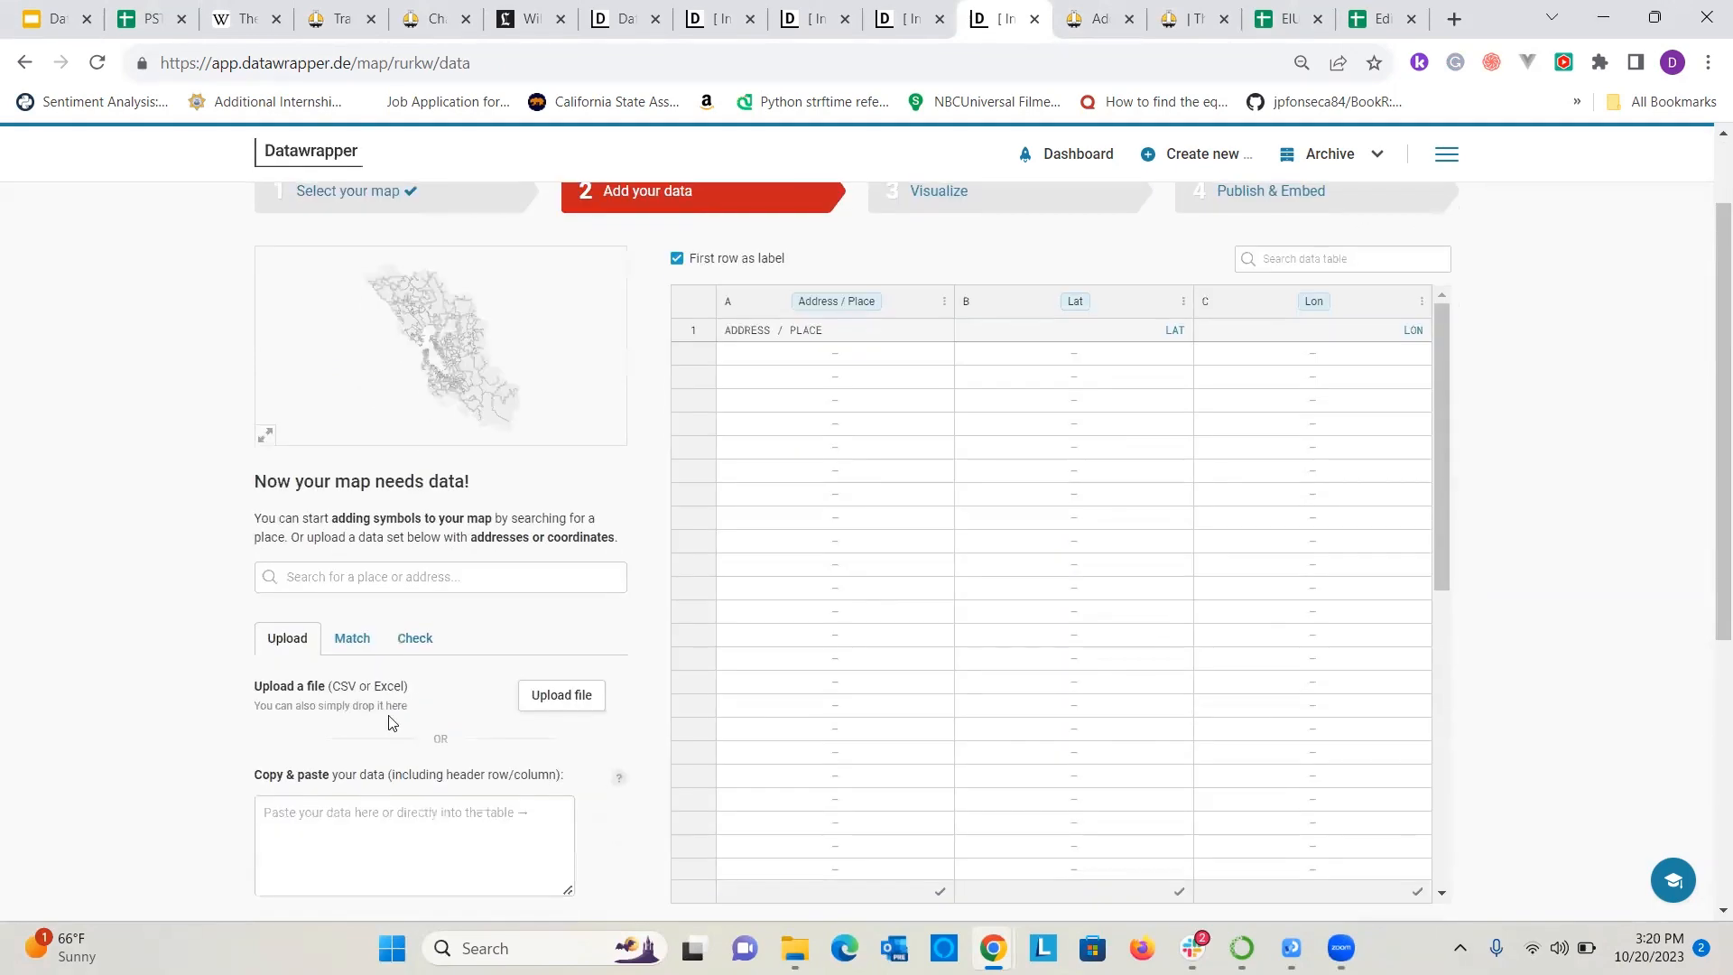
scroll(494, 699, "down", 4)
left_click(494, 686)
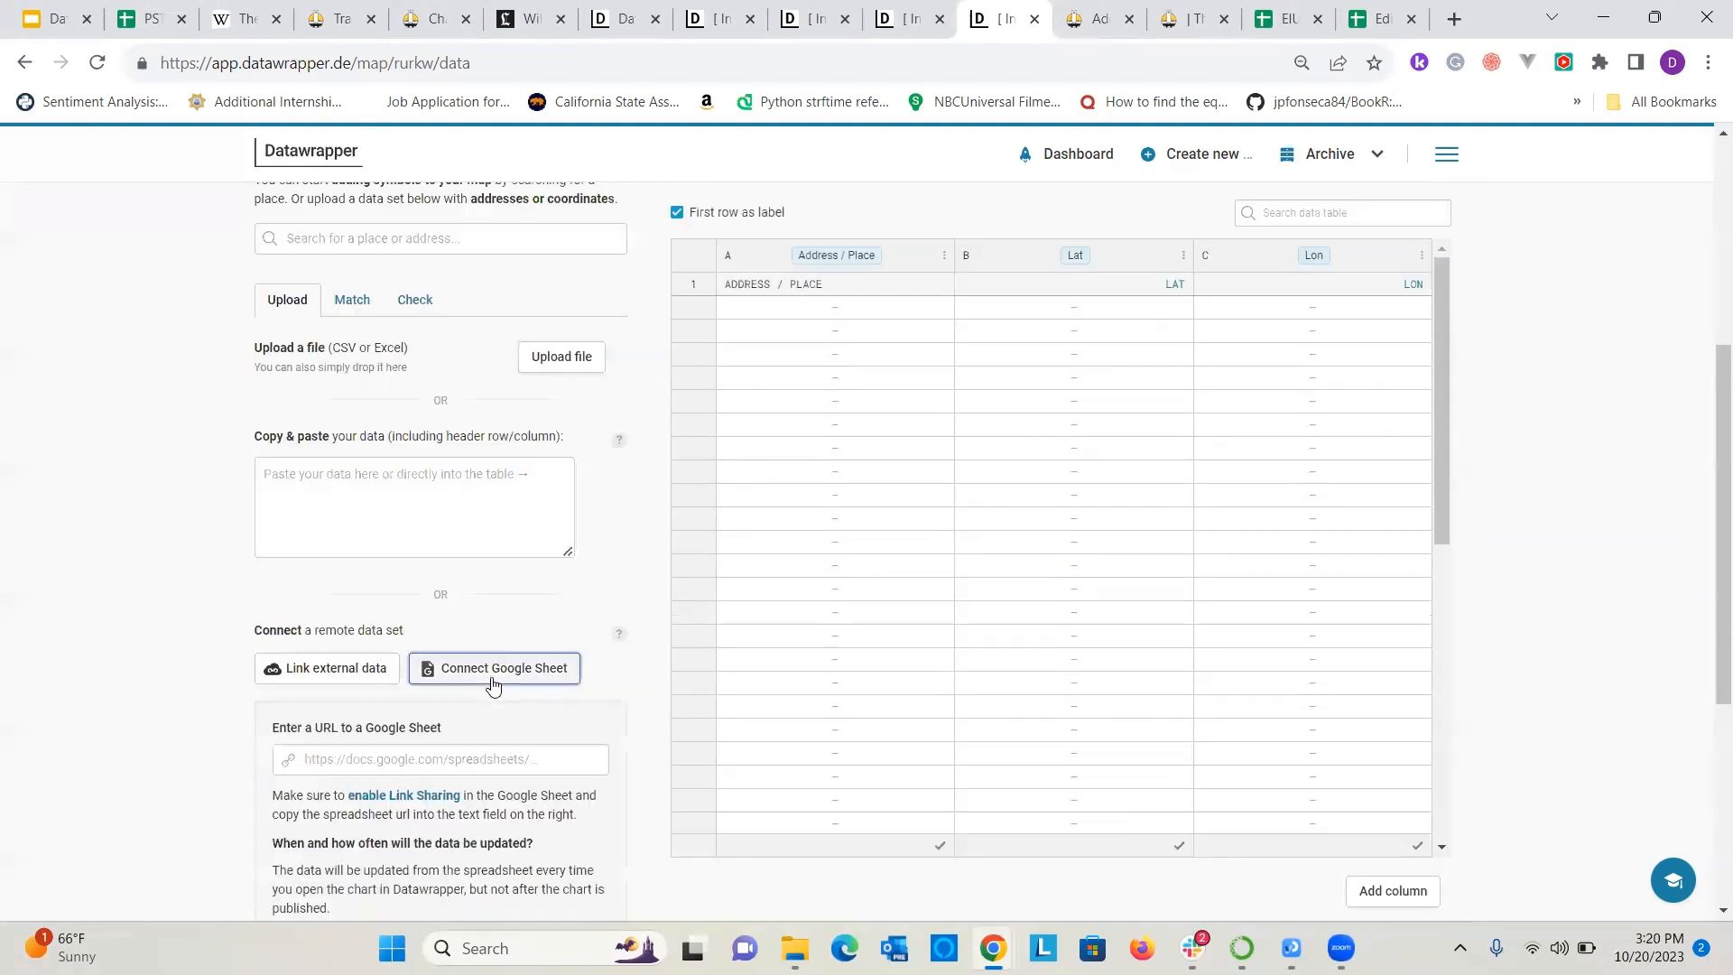
left_click(459, 755)
key("ctrl+v")
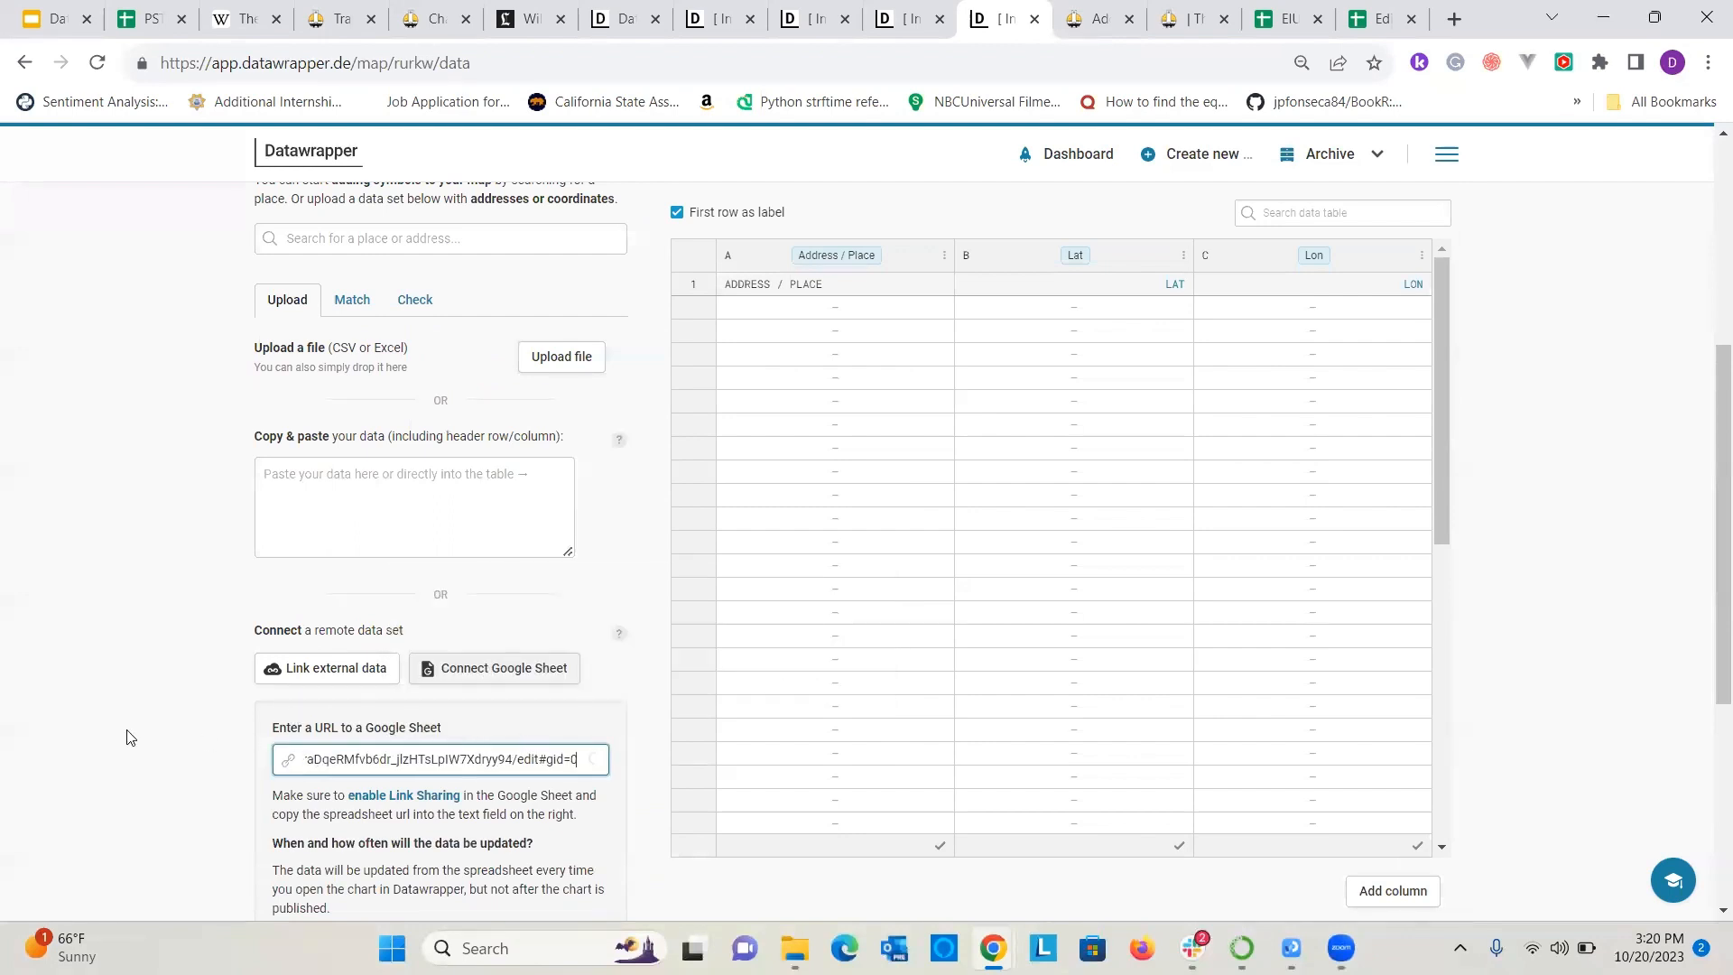
left_click(131, 737)
scroll(157, 731, "down", 2)
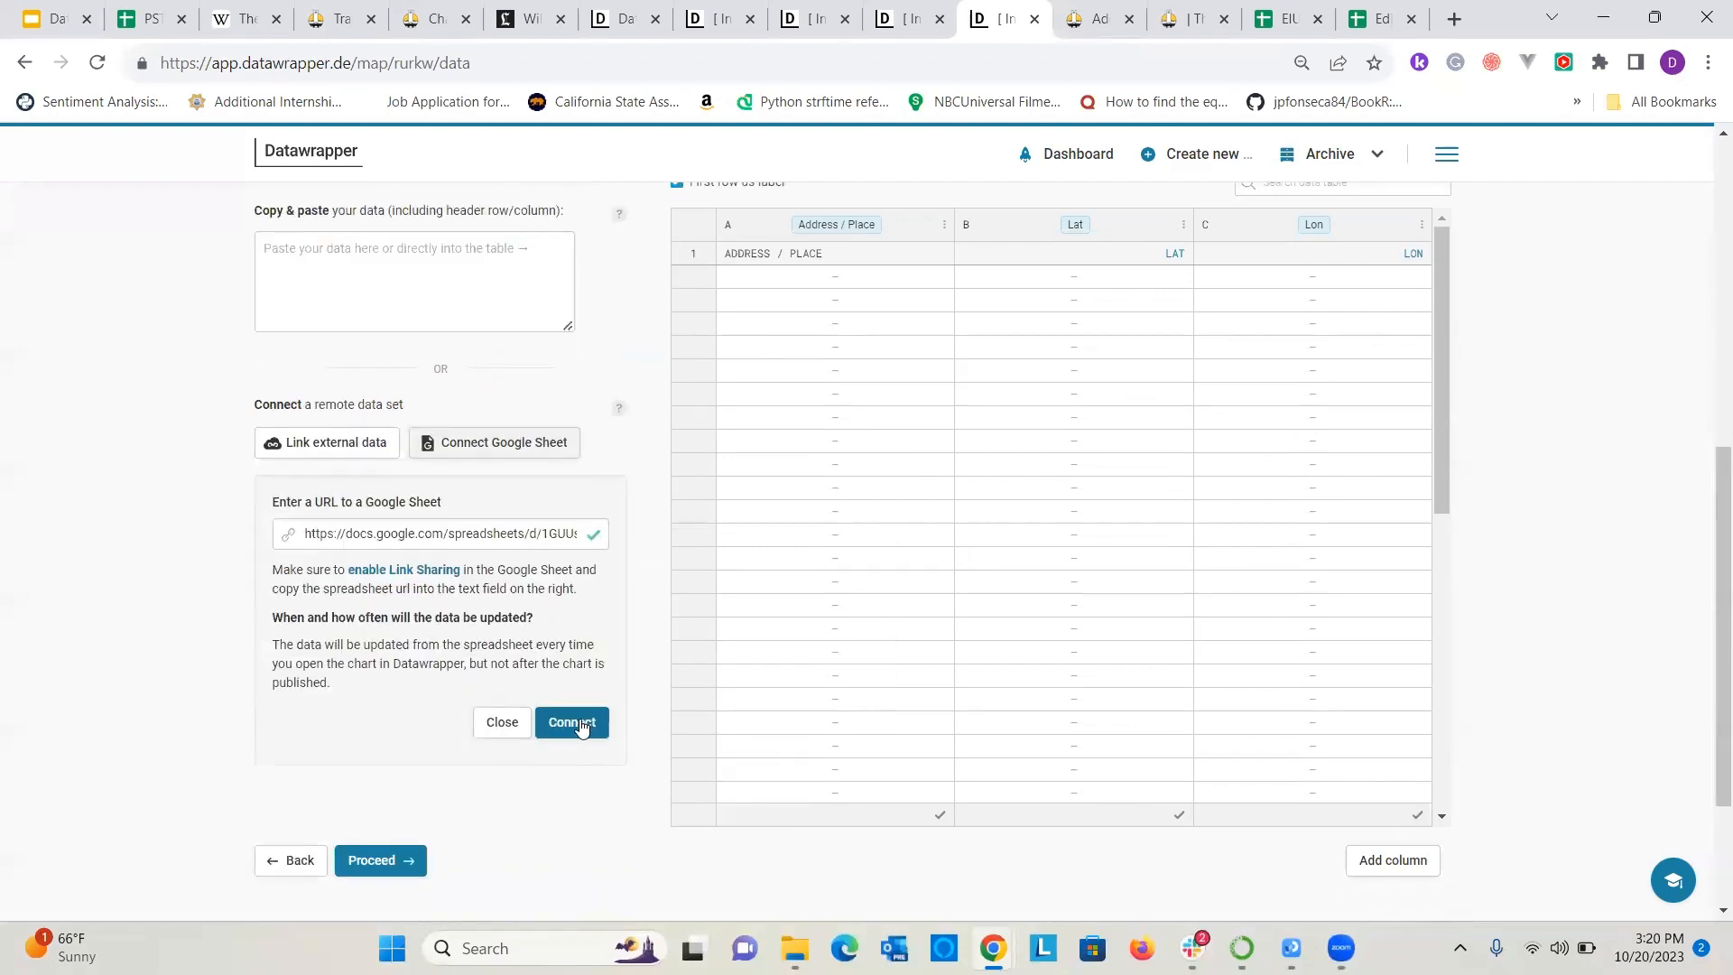
left_click(581, 727)
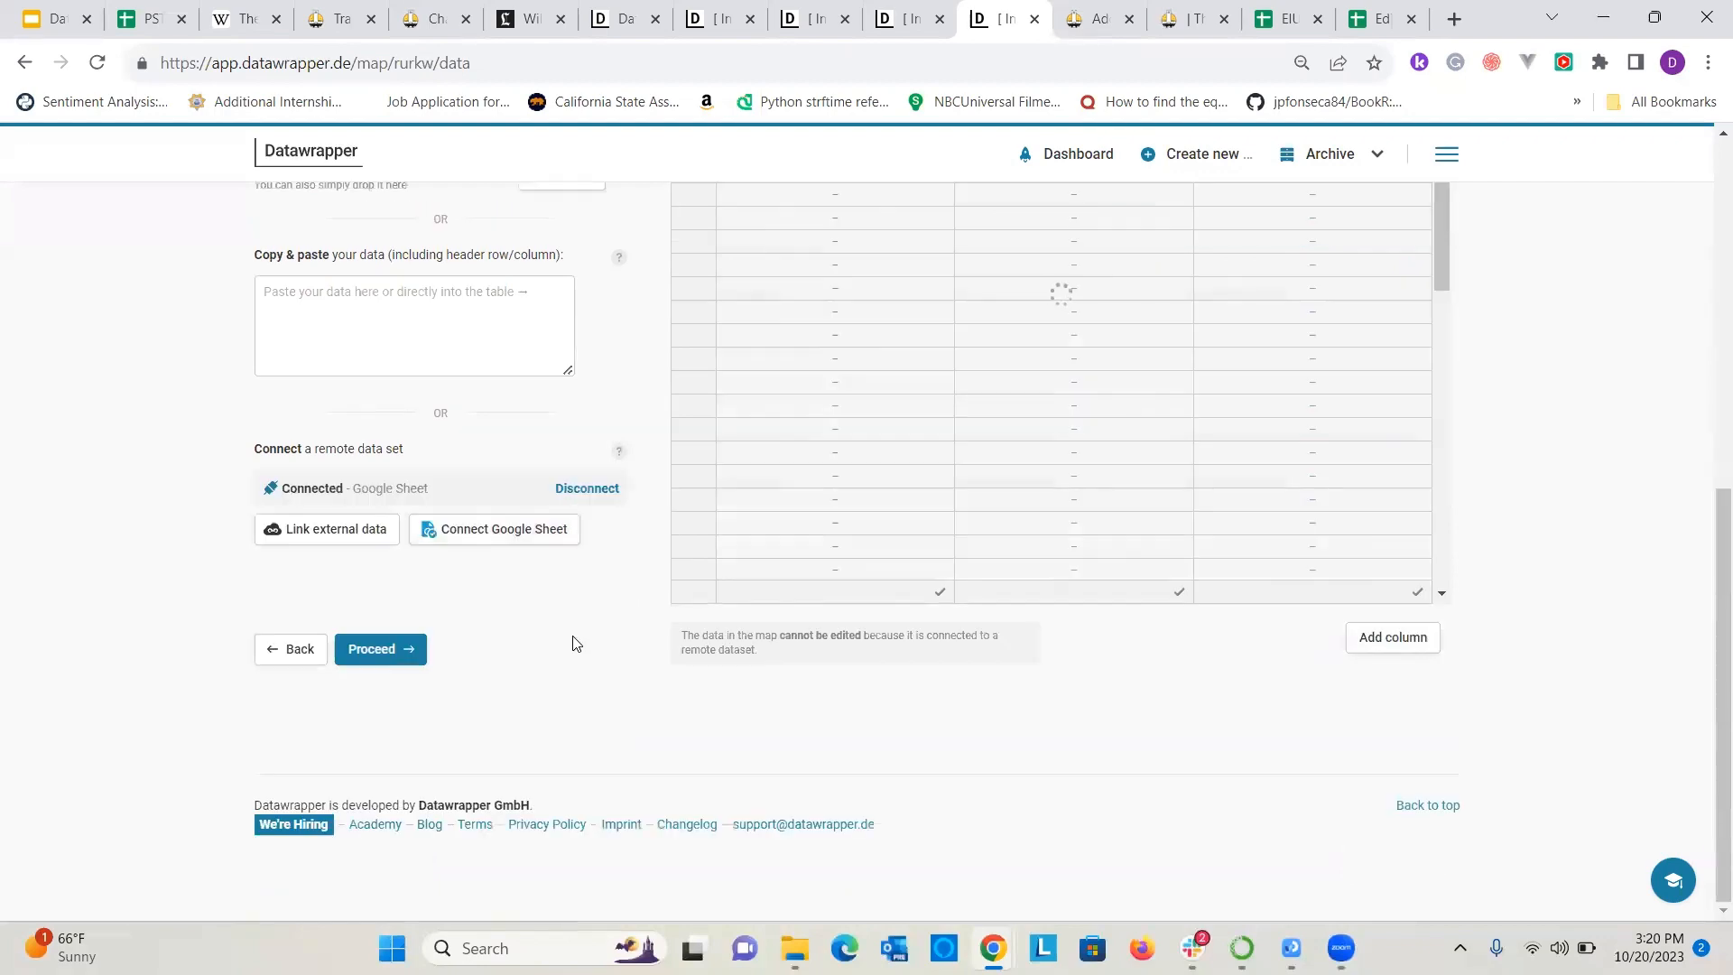
Check the imported city and coordinate rows, proceed to the Visualize stage and look over the symbol map's Refine settings.
scroll(408, 695, "up", 4)
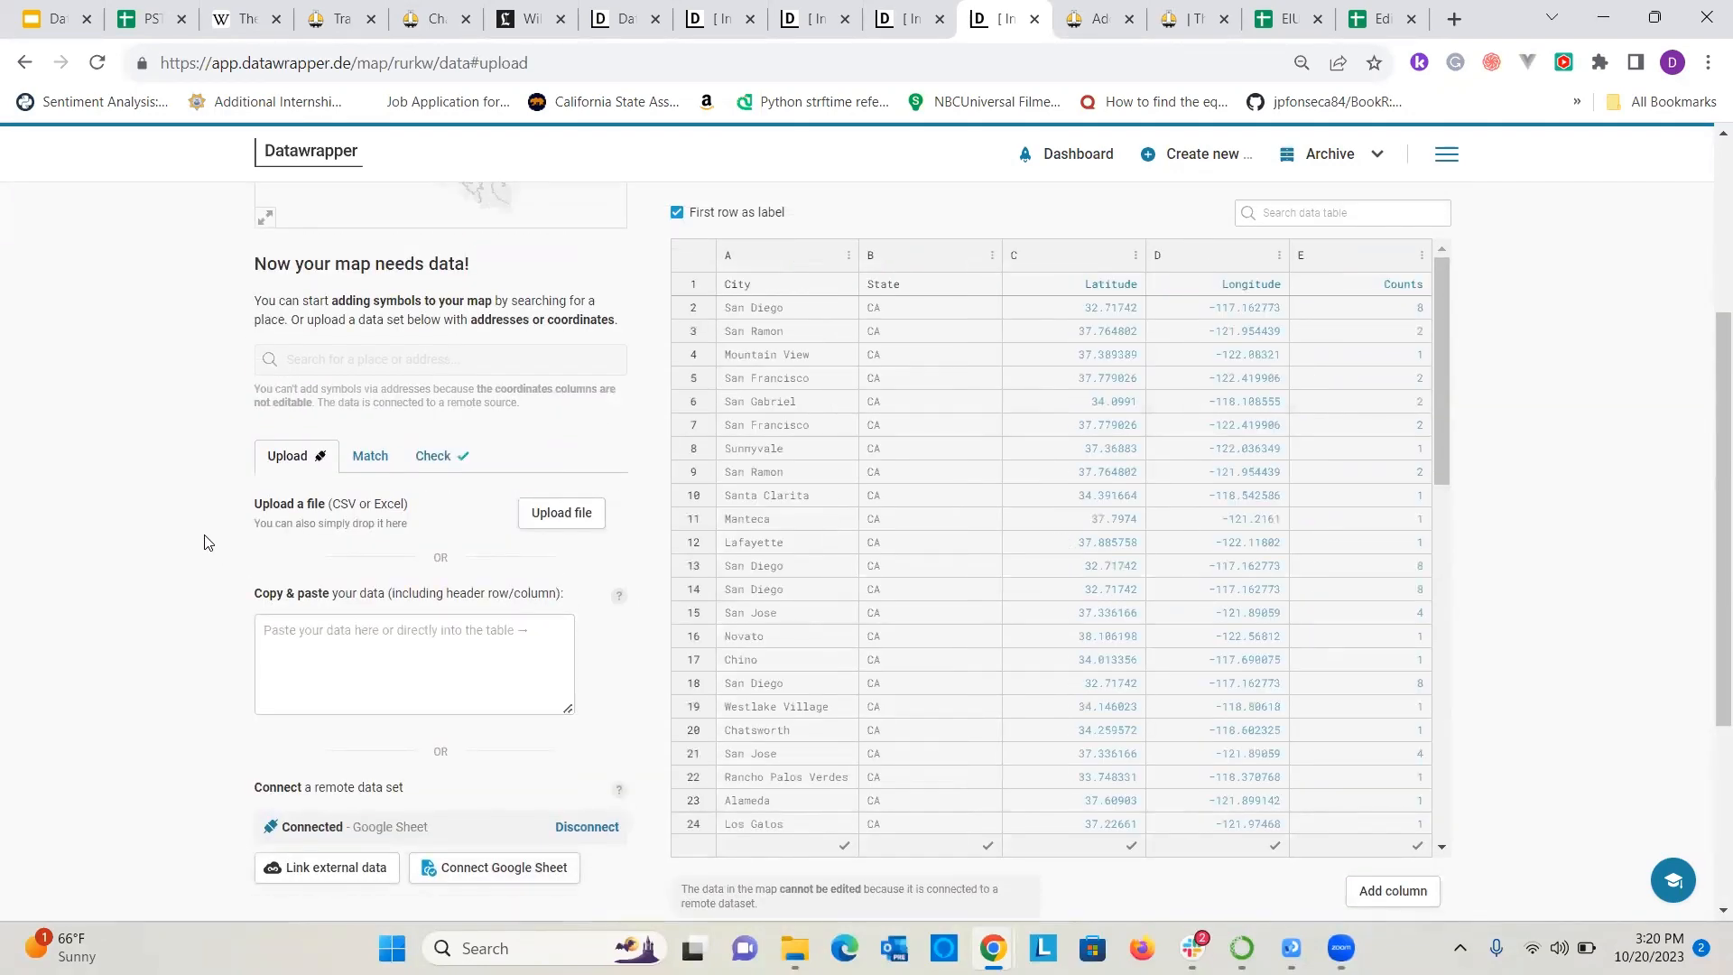
scroll(207, 542, "up", 4)
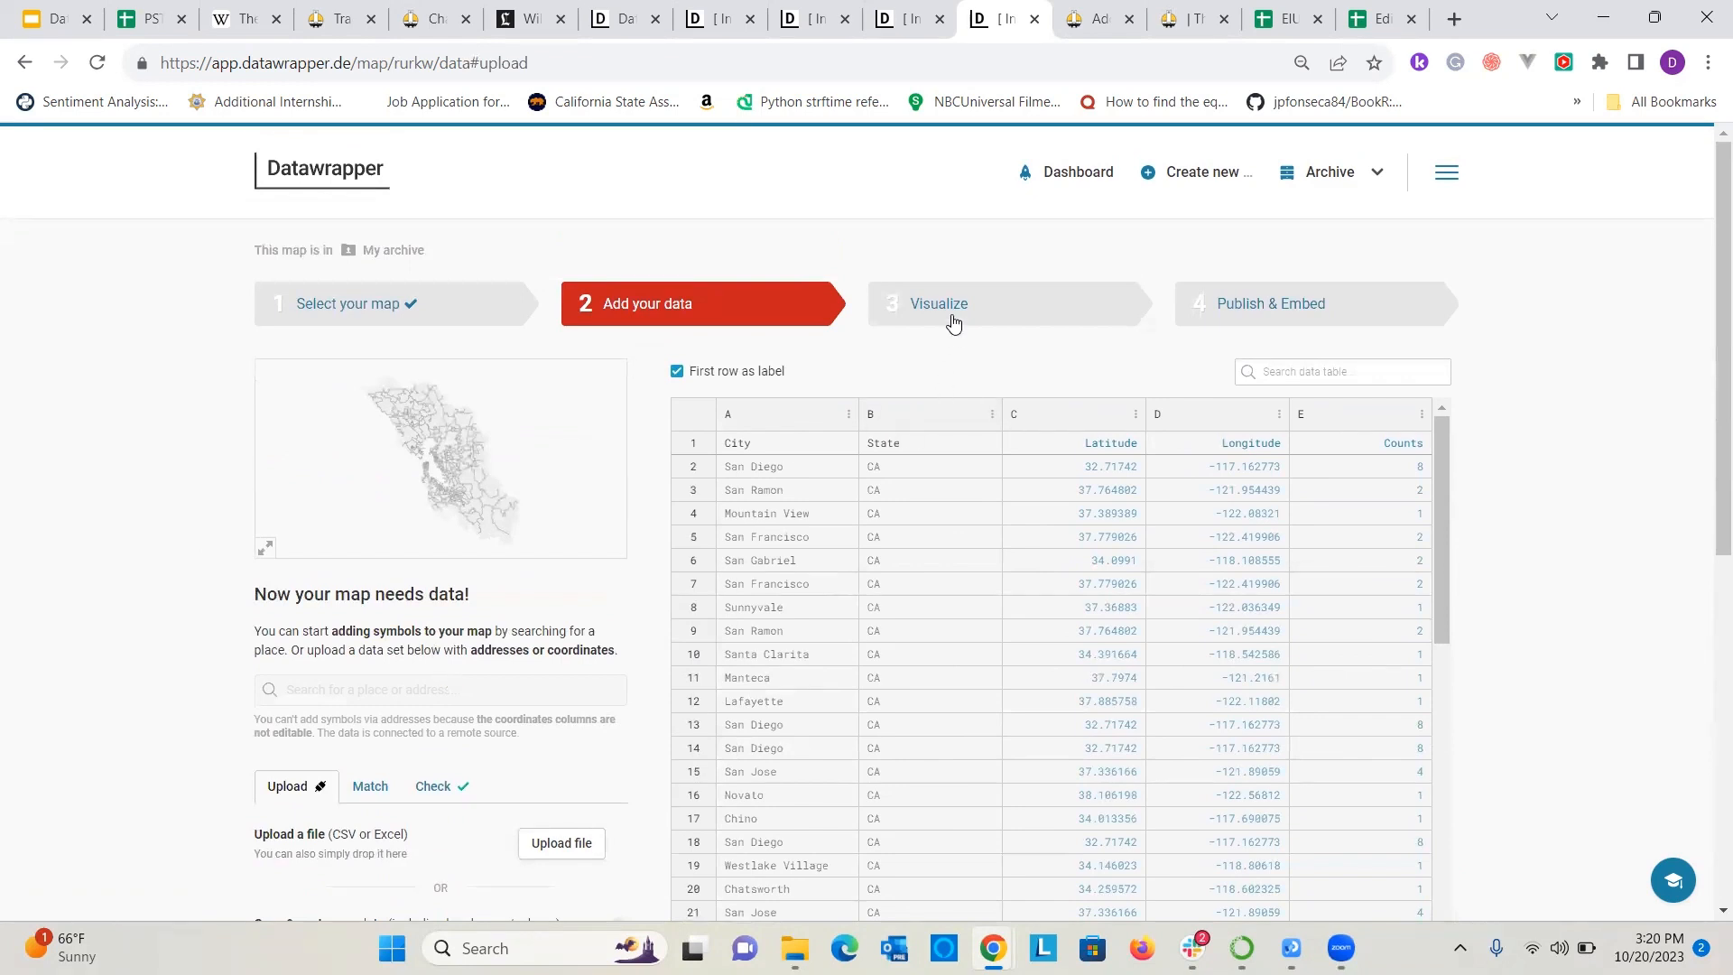
left_click(913, 307)
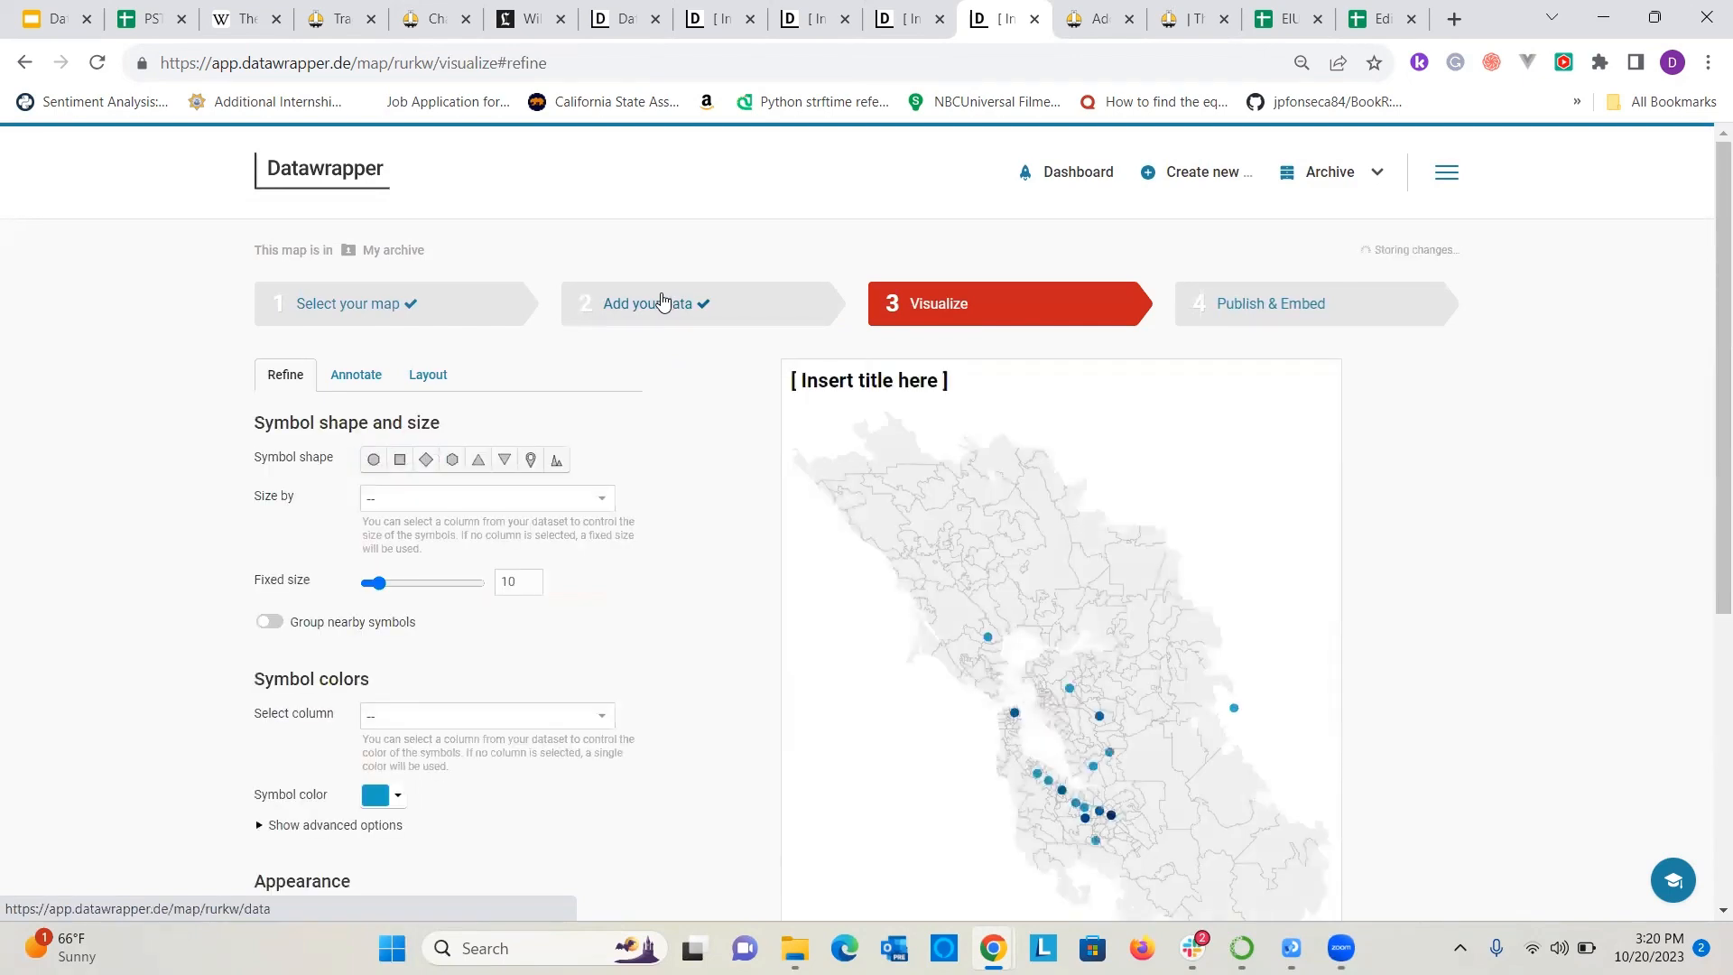
scroll(126, 361, "down", 4)
scroll(113, 348, "up", 3)
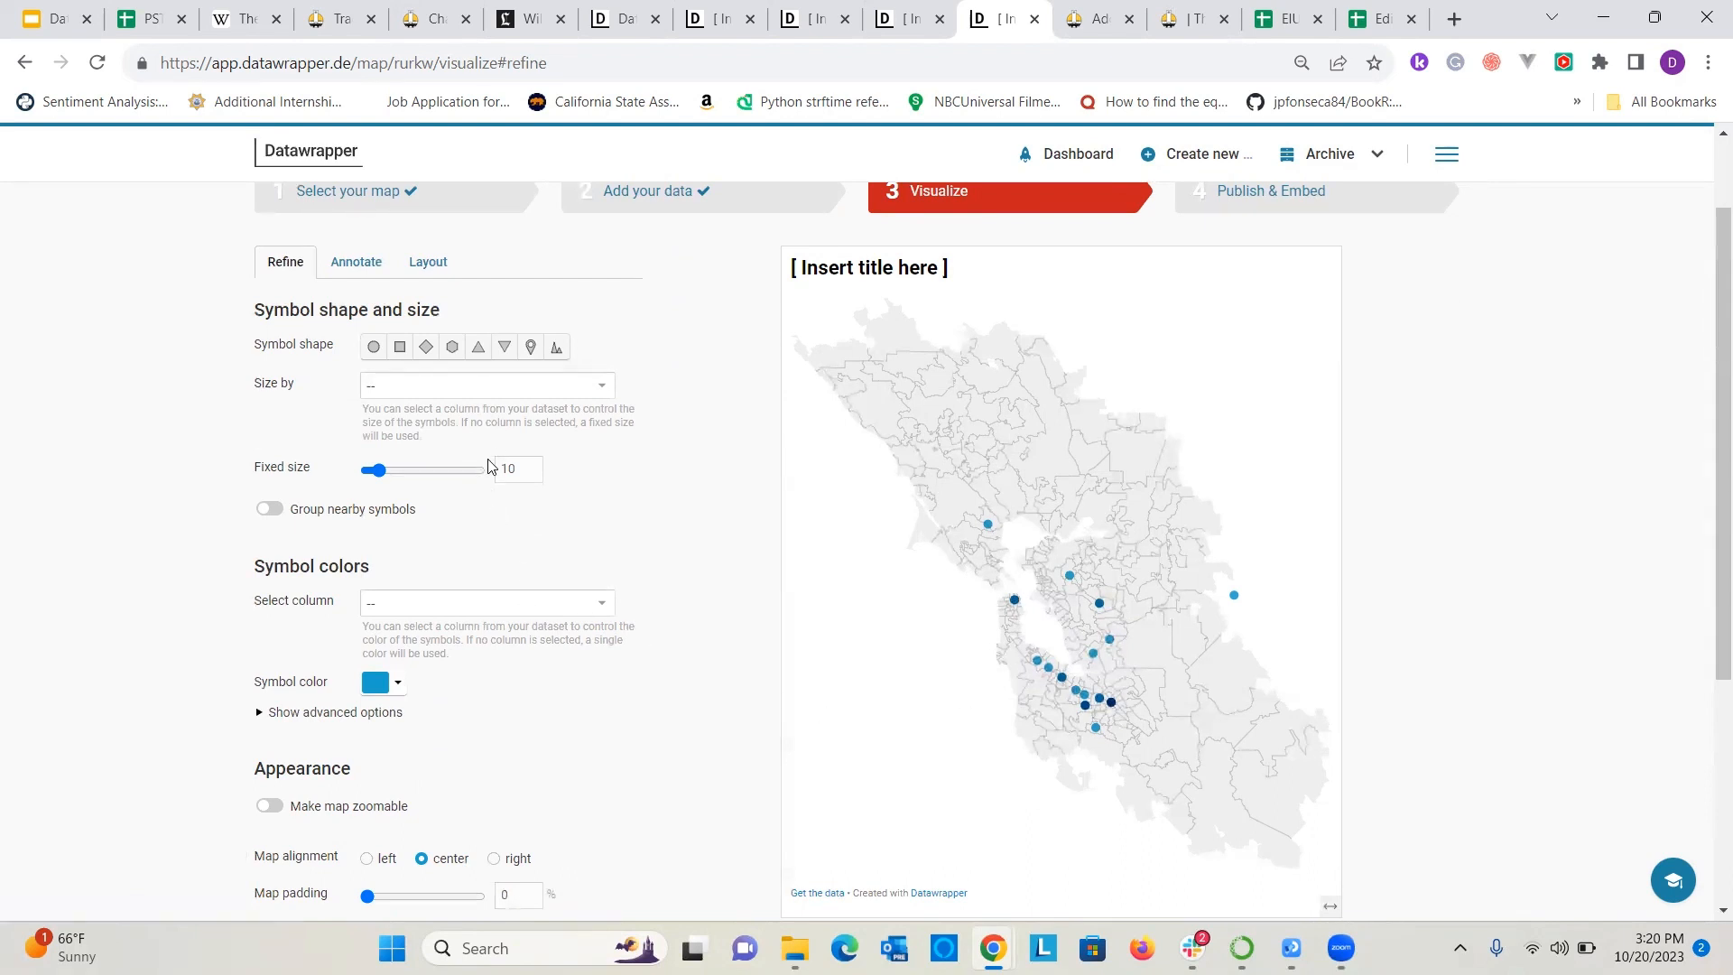
Size the map symbols by the Counts column, try squares before returning to circles, and set the maximum symbol size to 62.
left_click(525, 388)
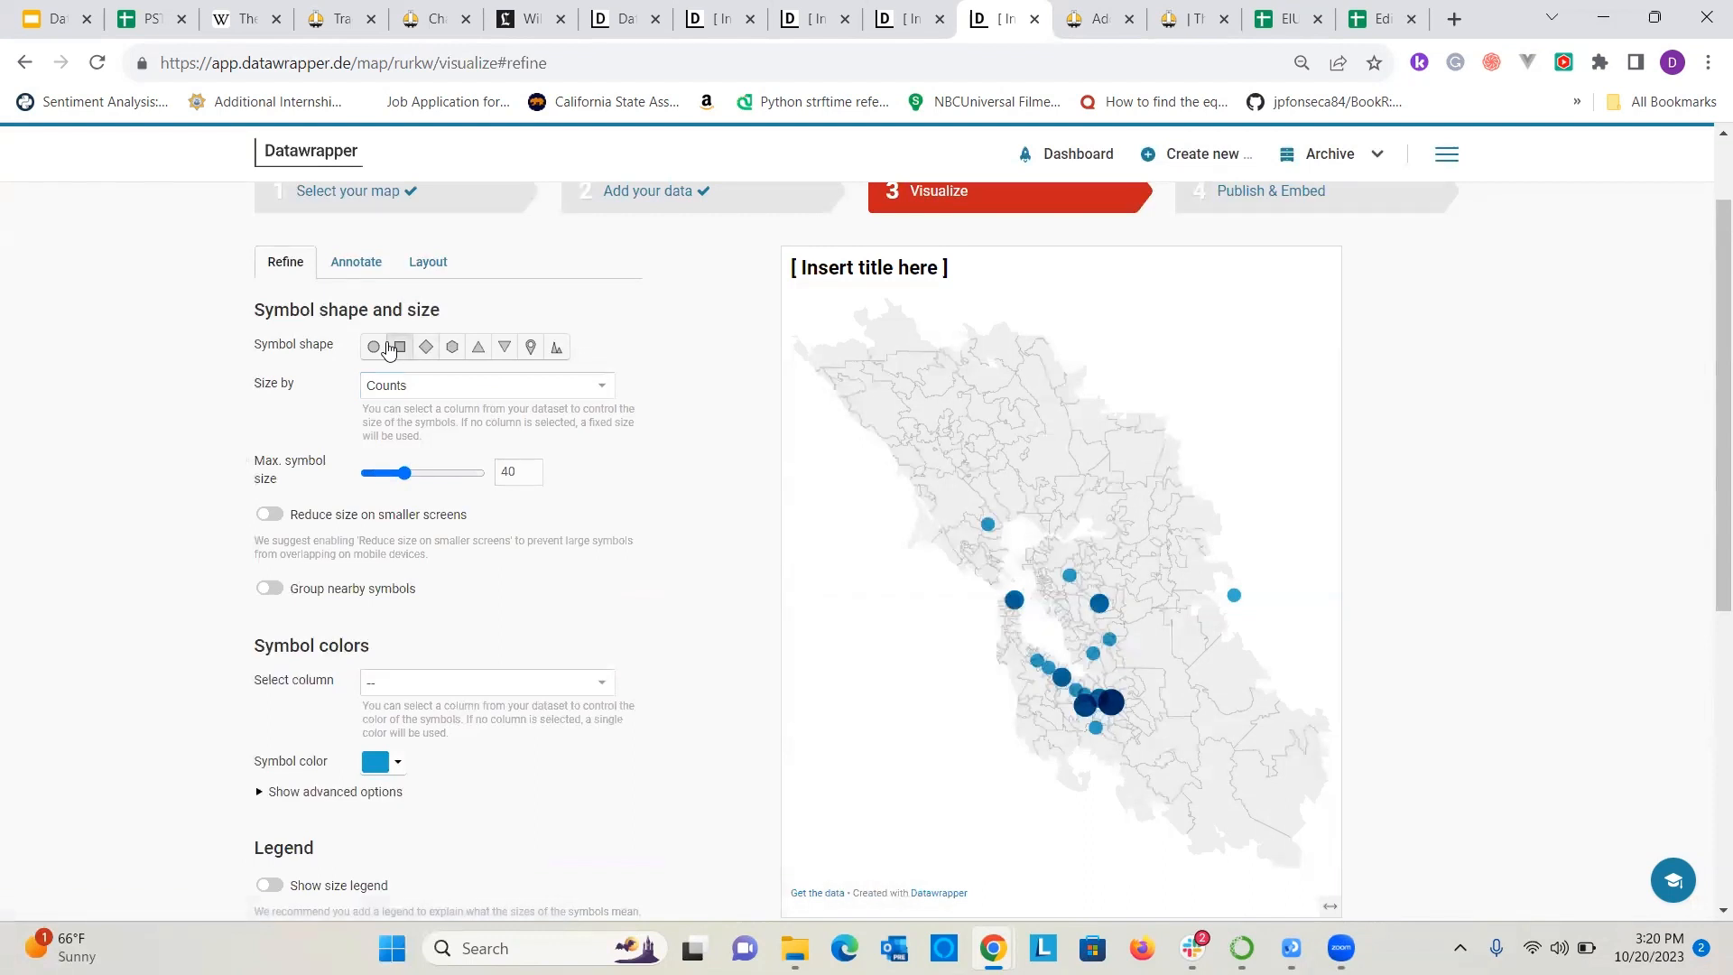
left_click(400, 347)
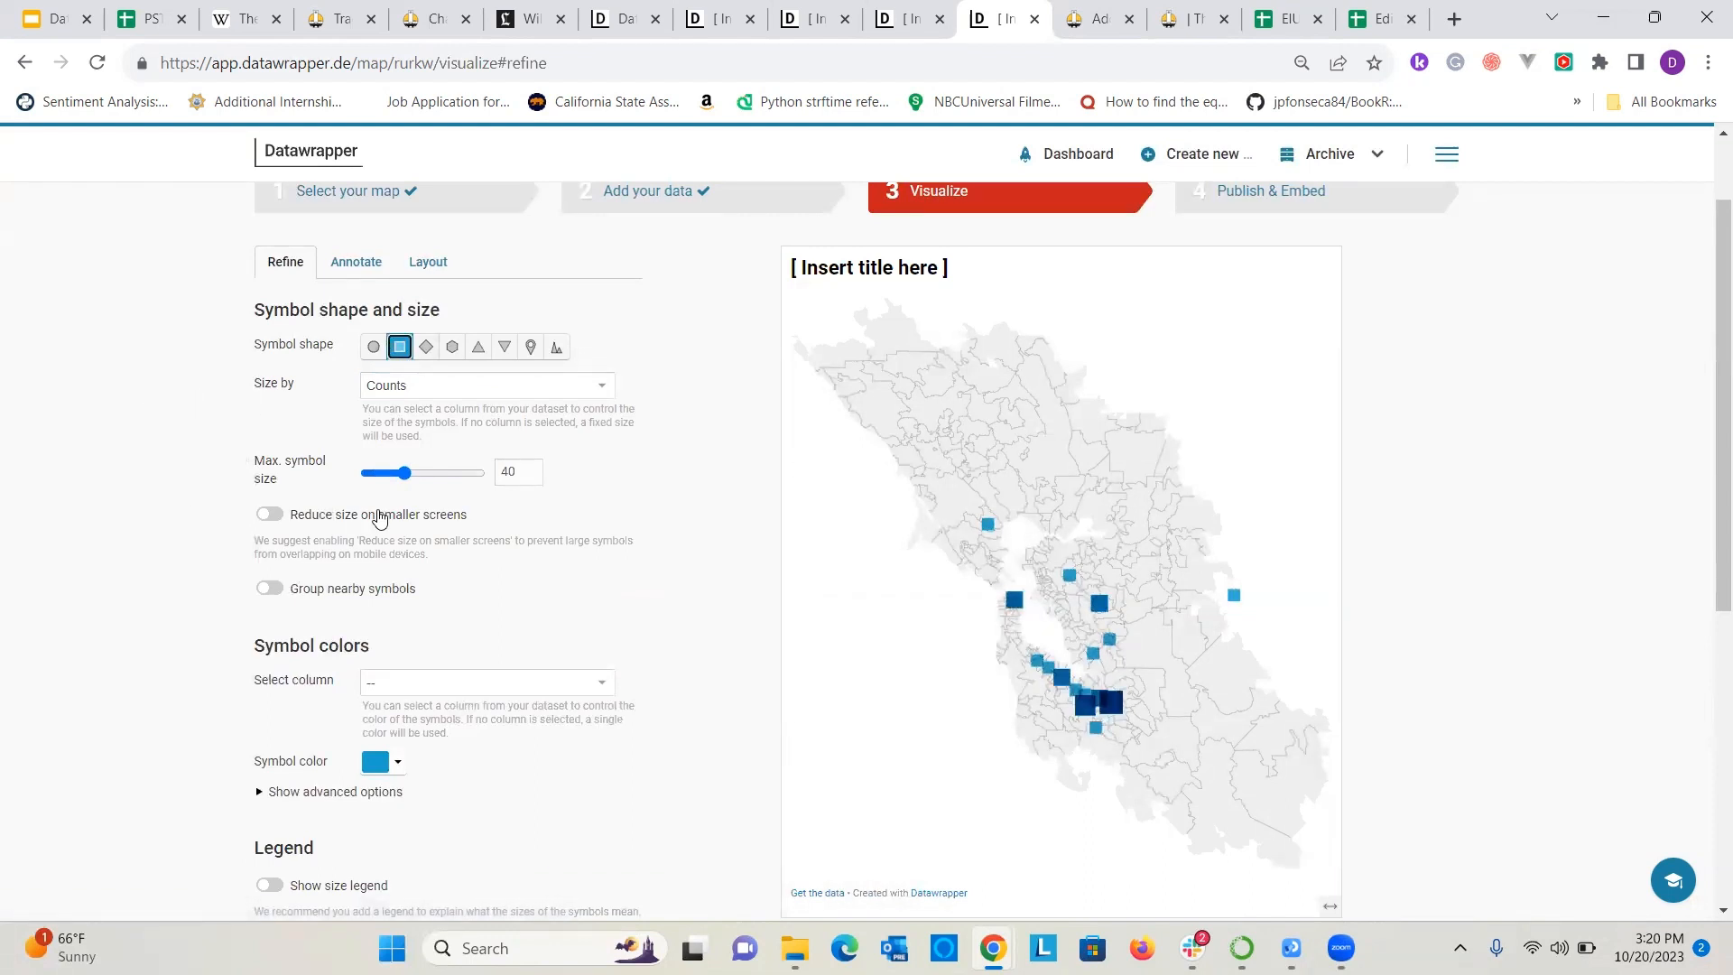
mouse_move(404, 473)
left_mouse_down()
mouse_move(545, 487)
mouse_move(432, 473)
left_mouse_up()
left_click(373, 346)
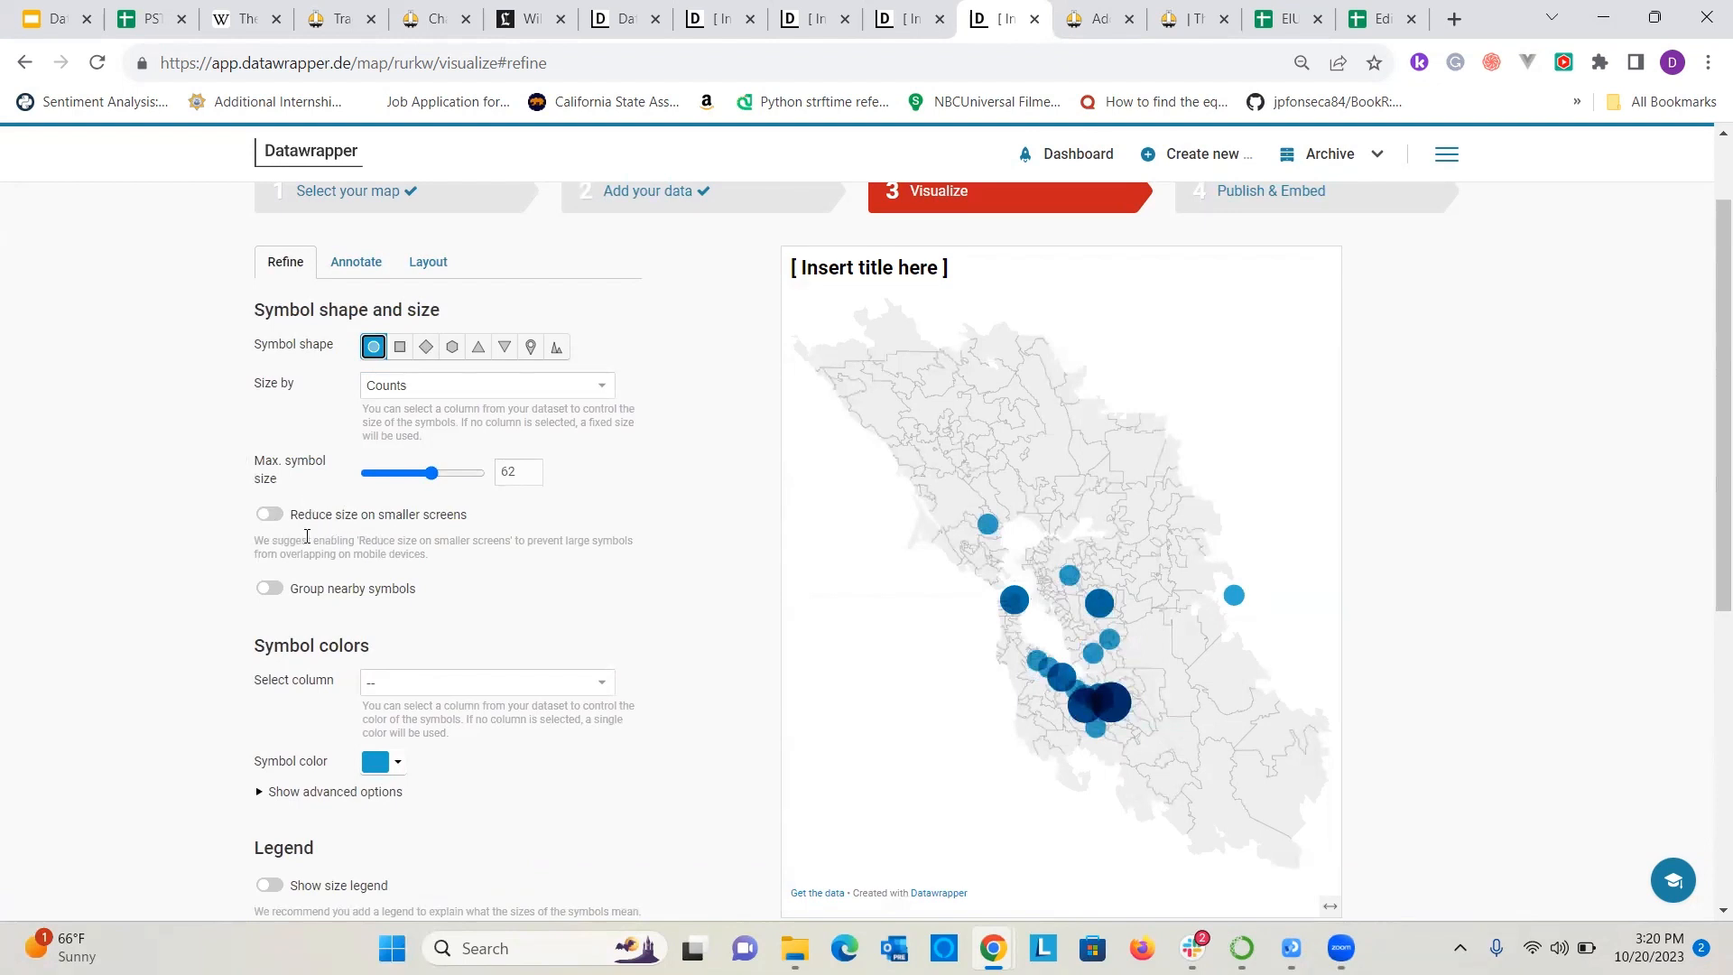
Try coloring the symbols by the Counts column and return them to a single color.
scroll(461, 451, "down", 3)
left_click(478, 352)
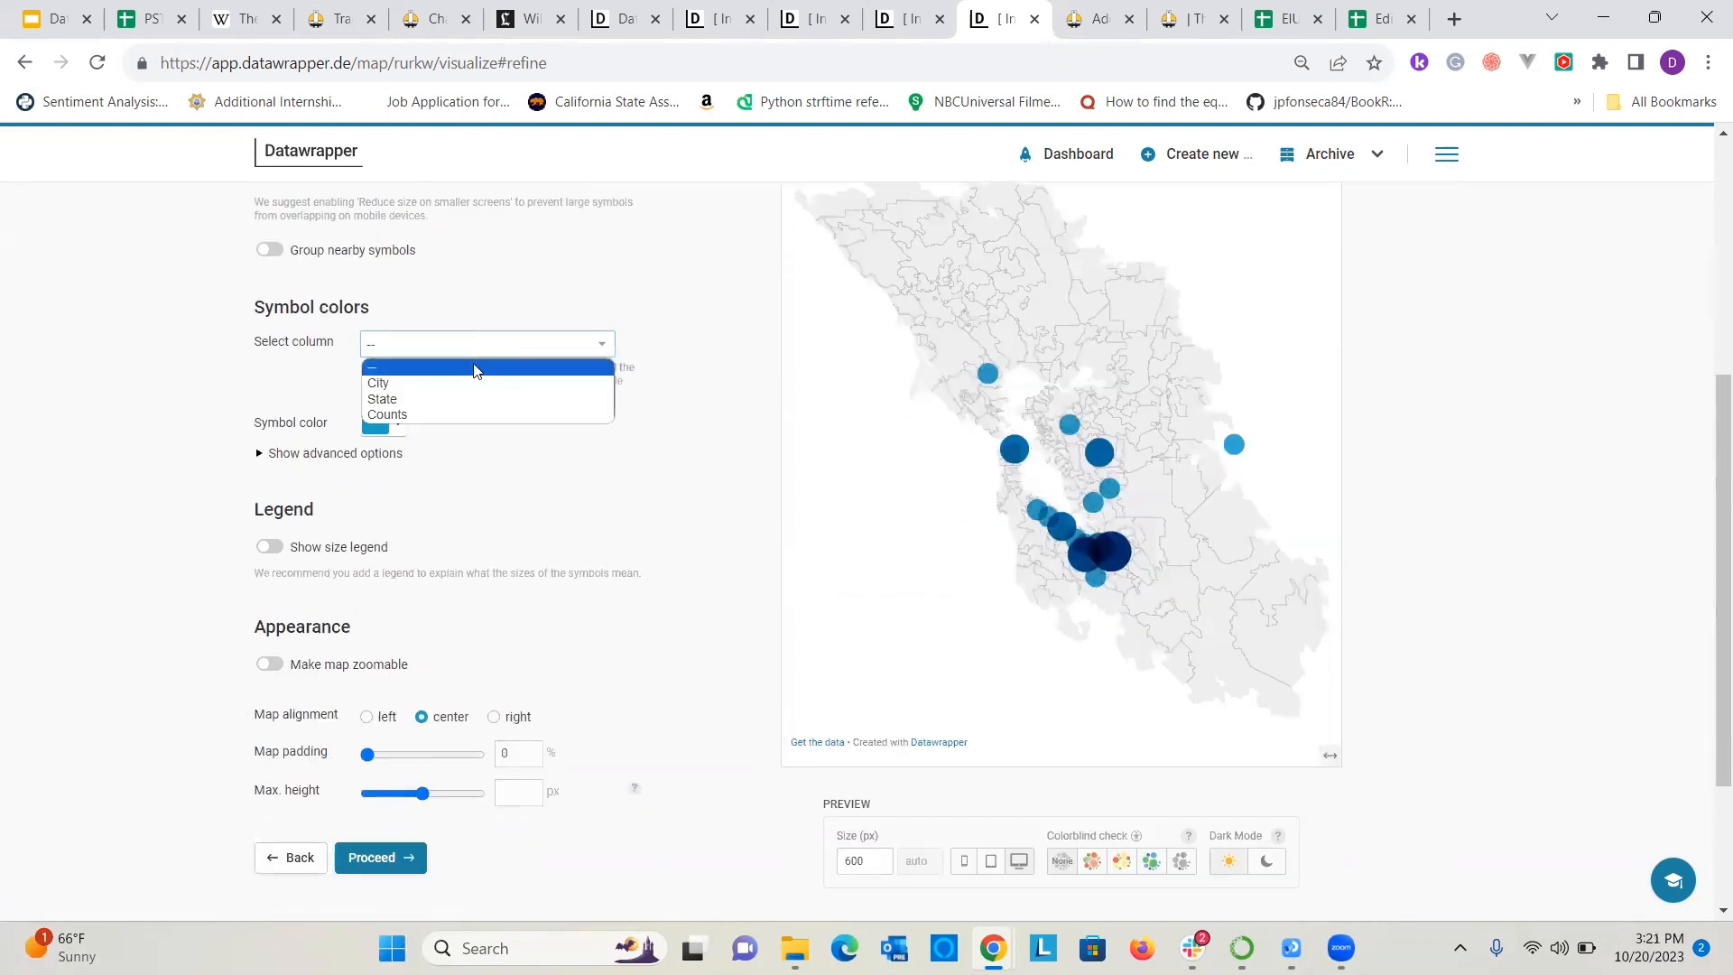
scroll(487, 397, "up", 2)
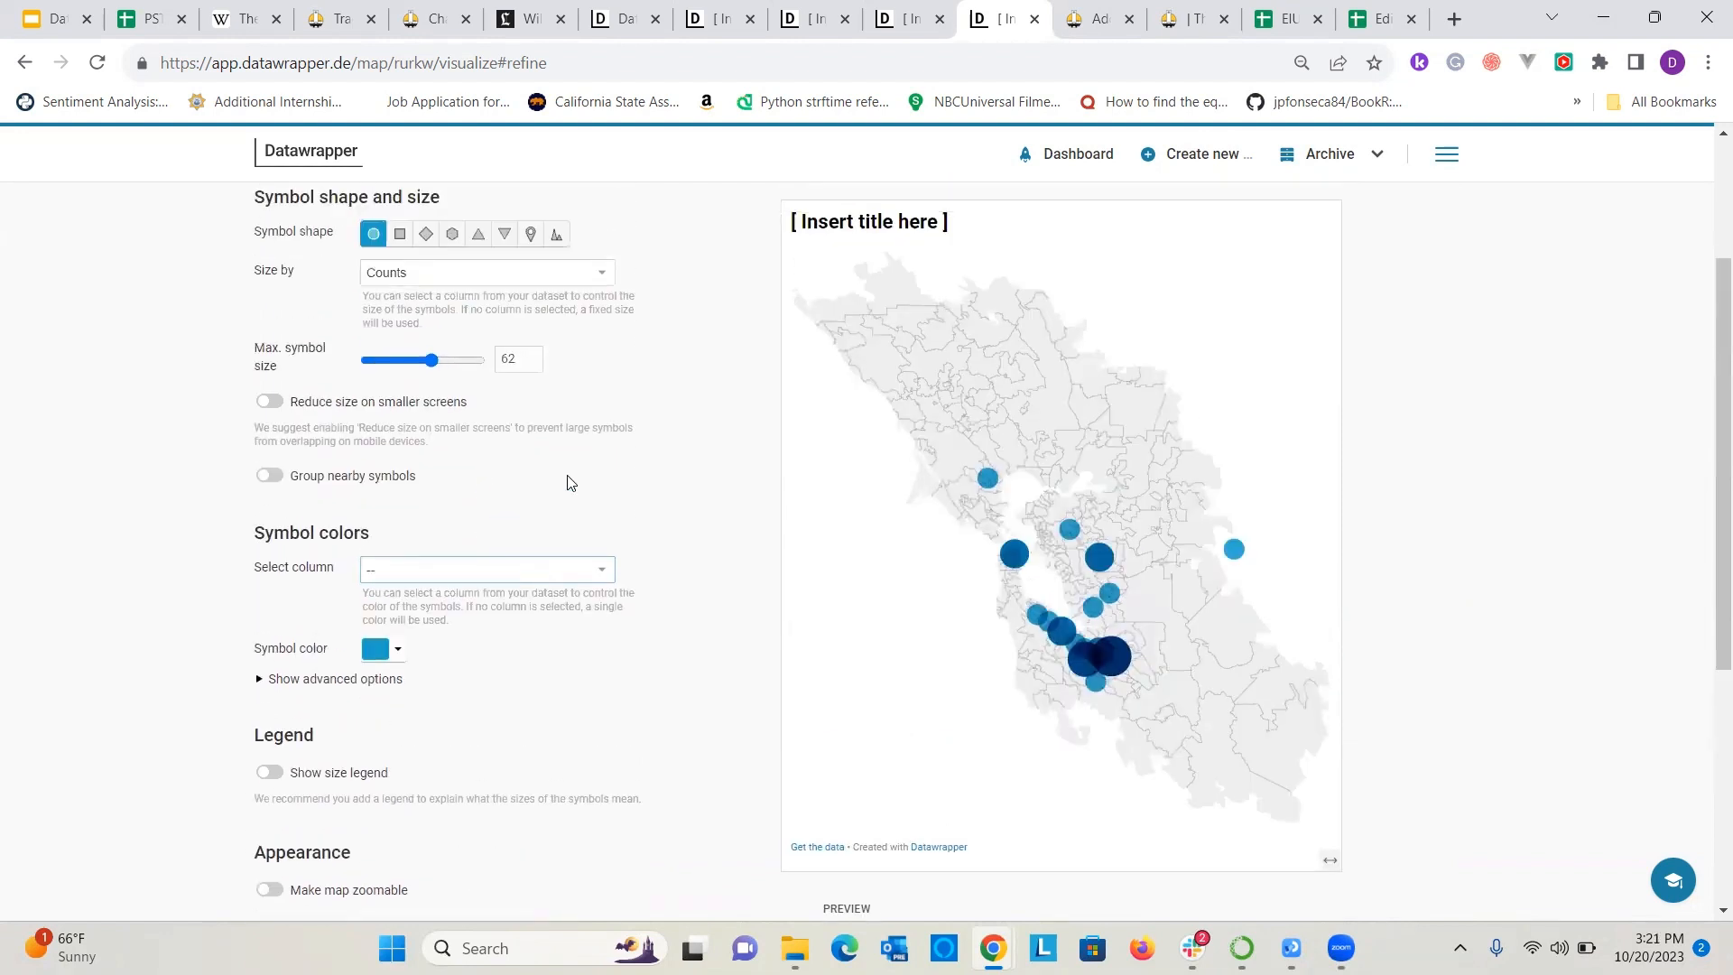
left_click(386, 565)
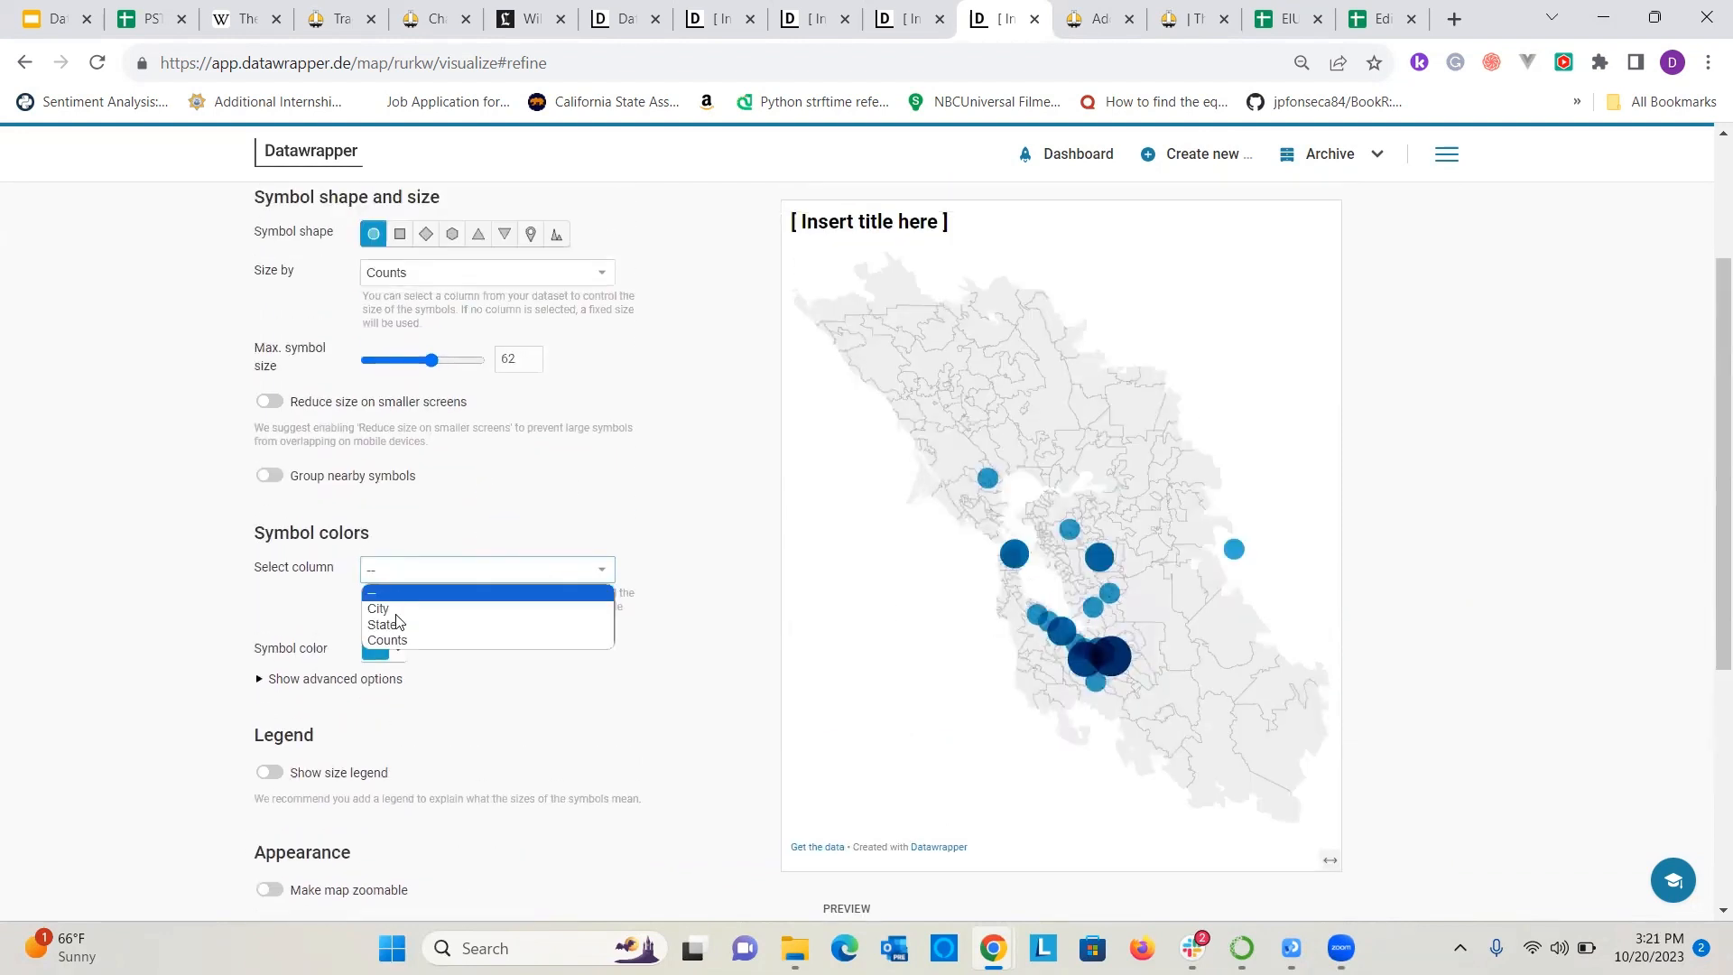
left_click(397, 650)
left_click(400, 642)
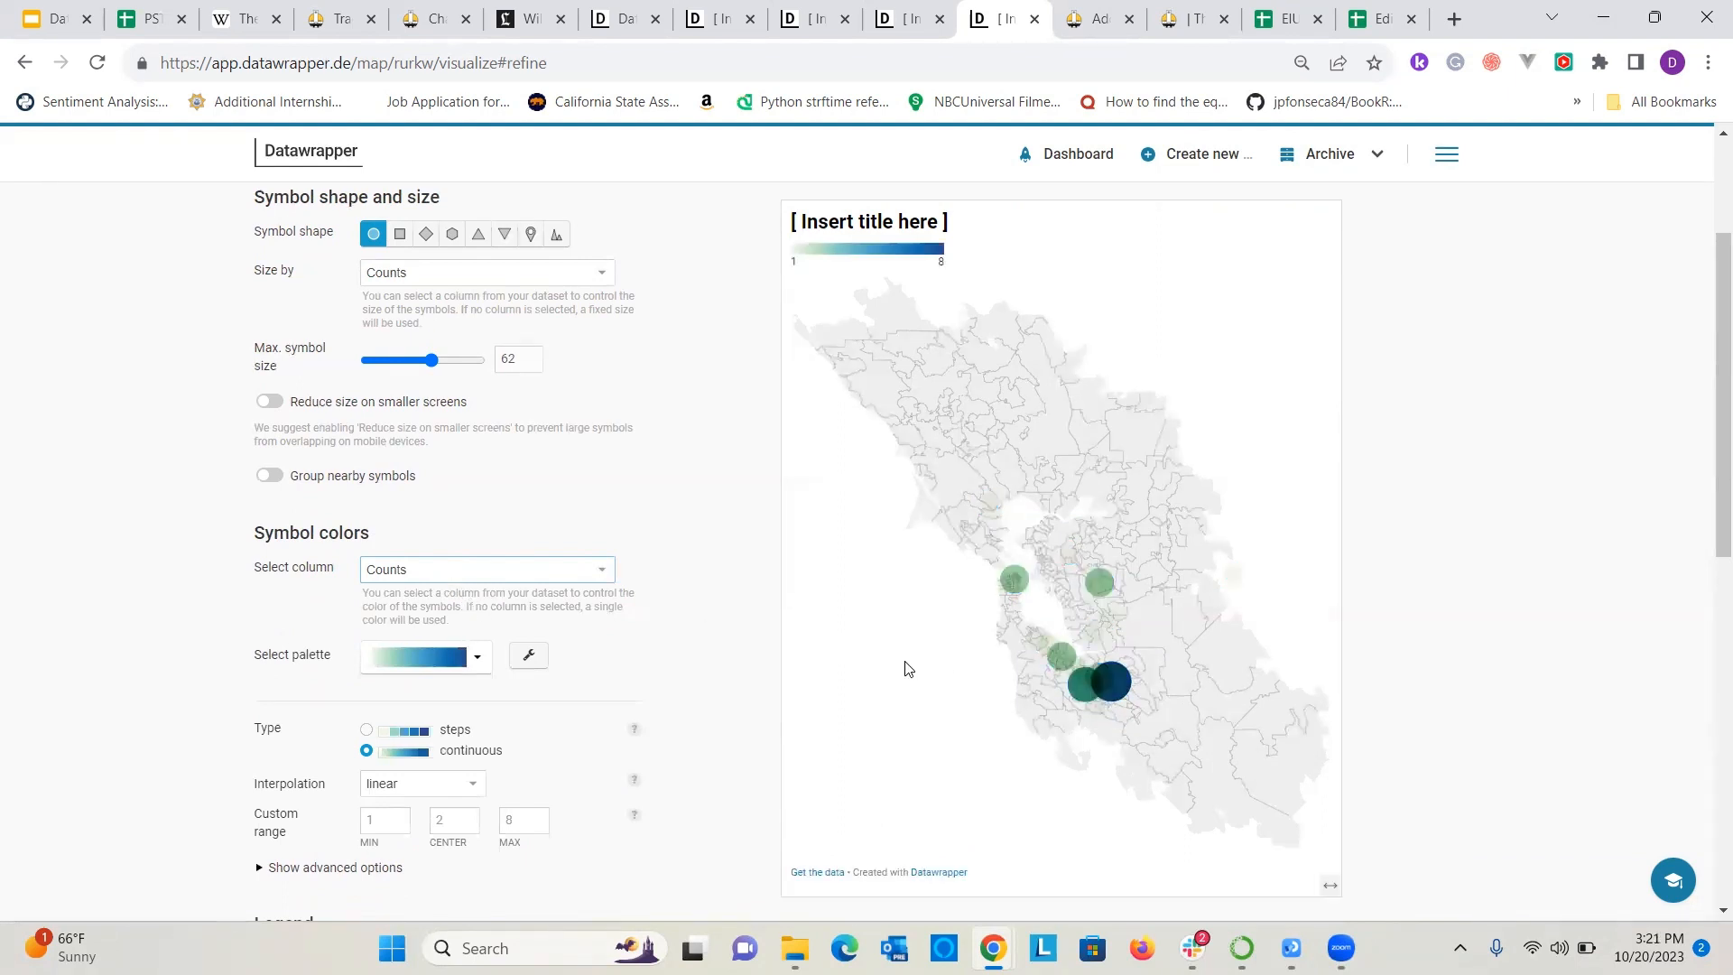
left_click(435, 576)
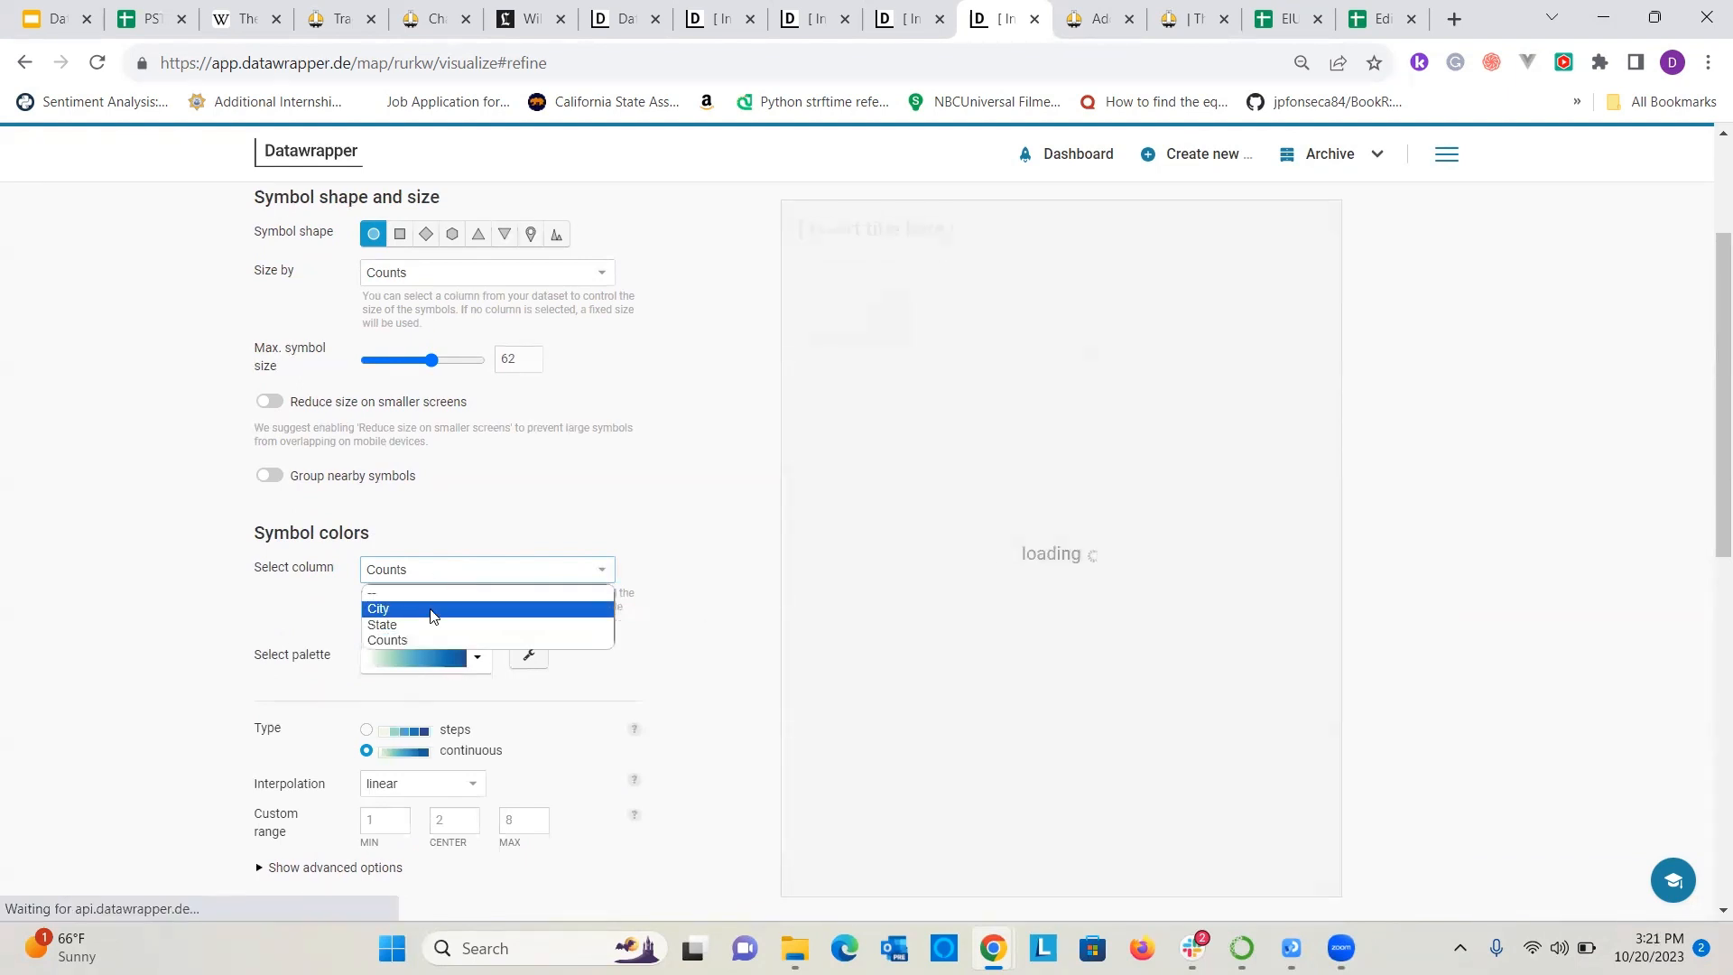
left_click(430, 599)
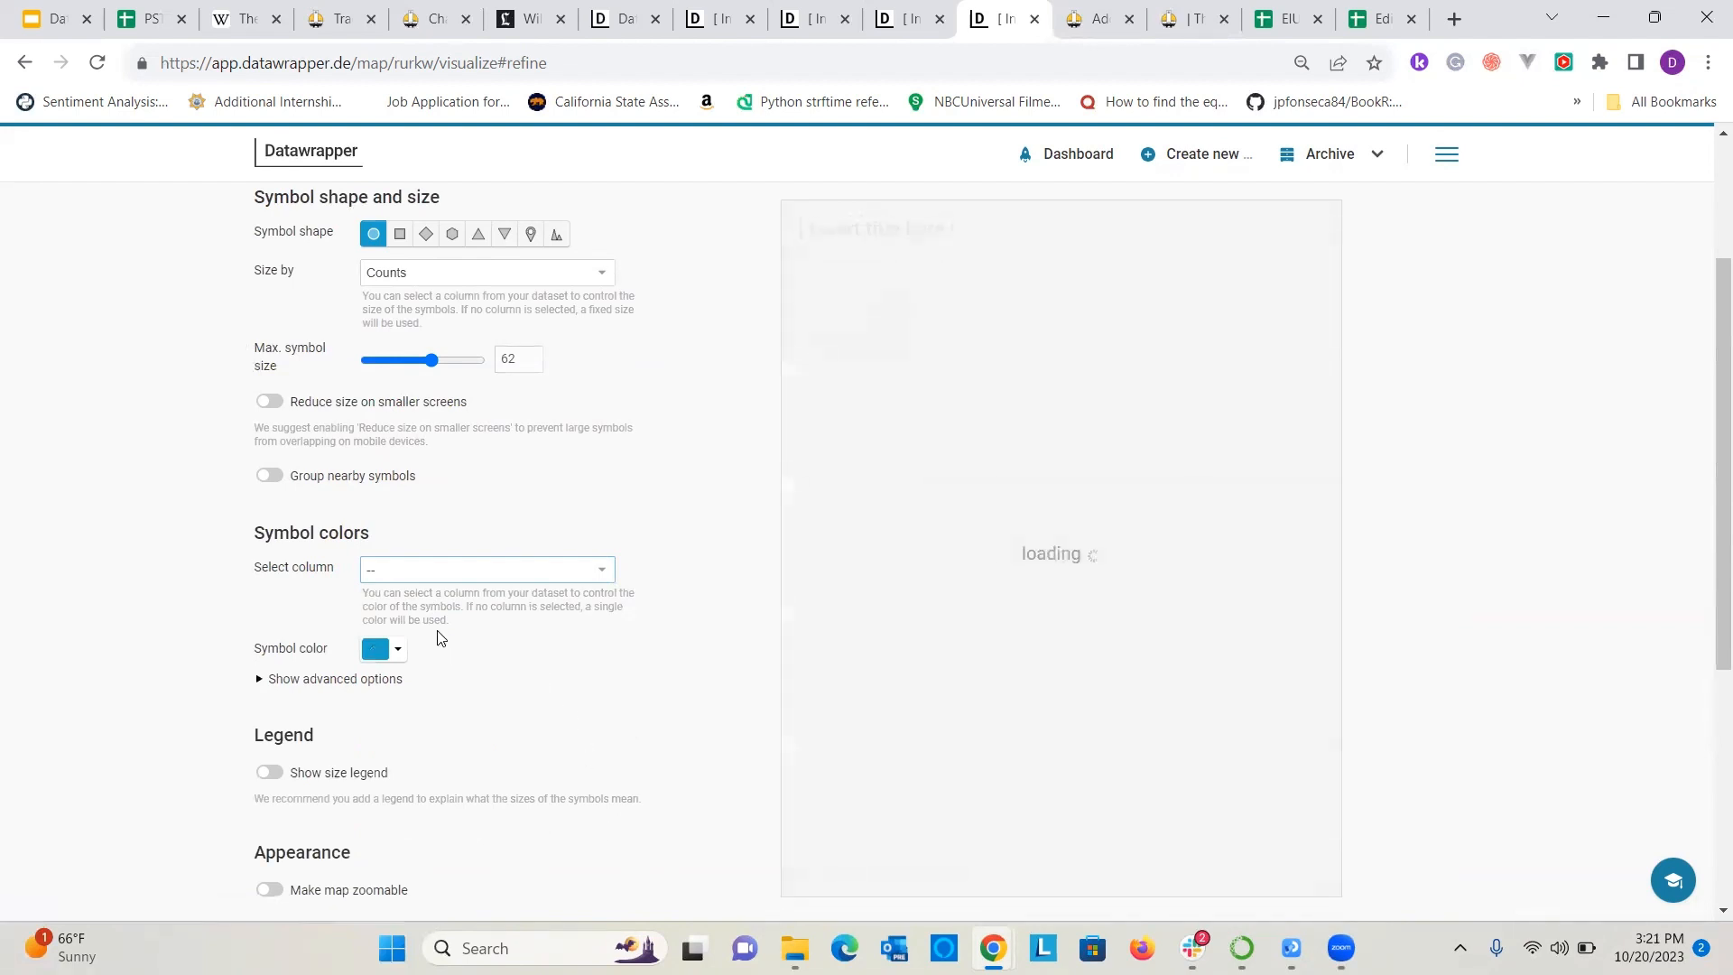
Preview the size legend on the map and switch it off again.
scroll(257, 668, "down", 1)
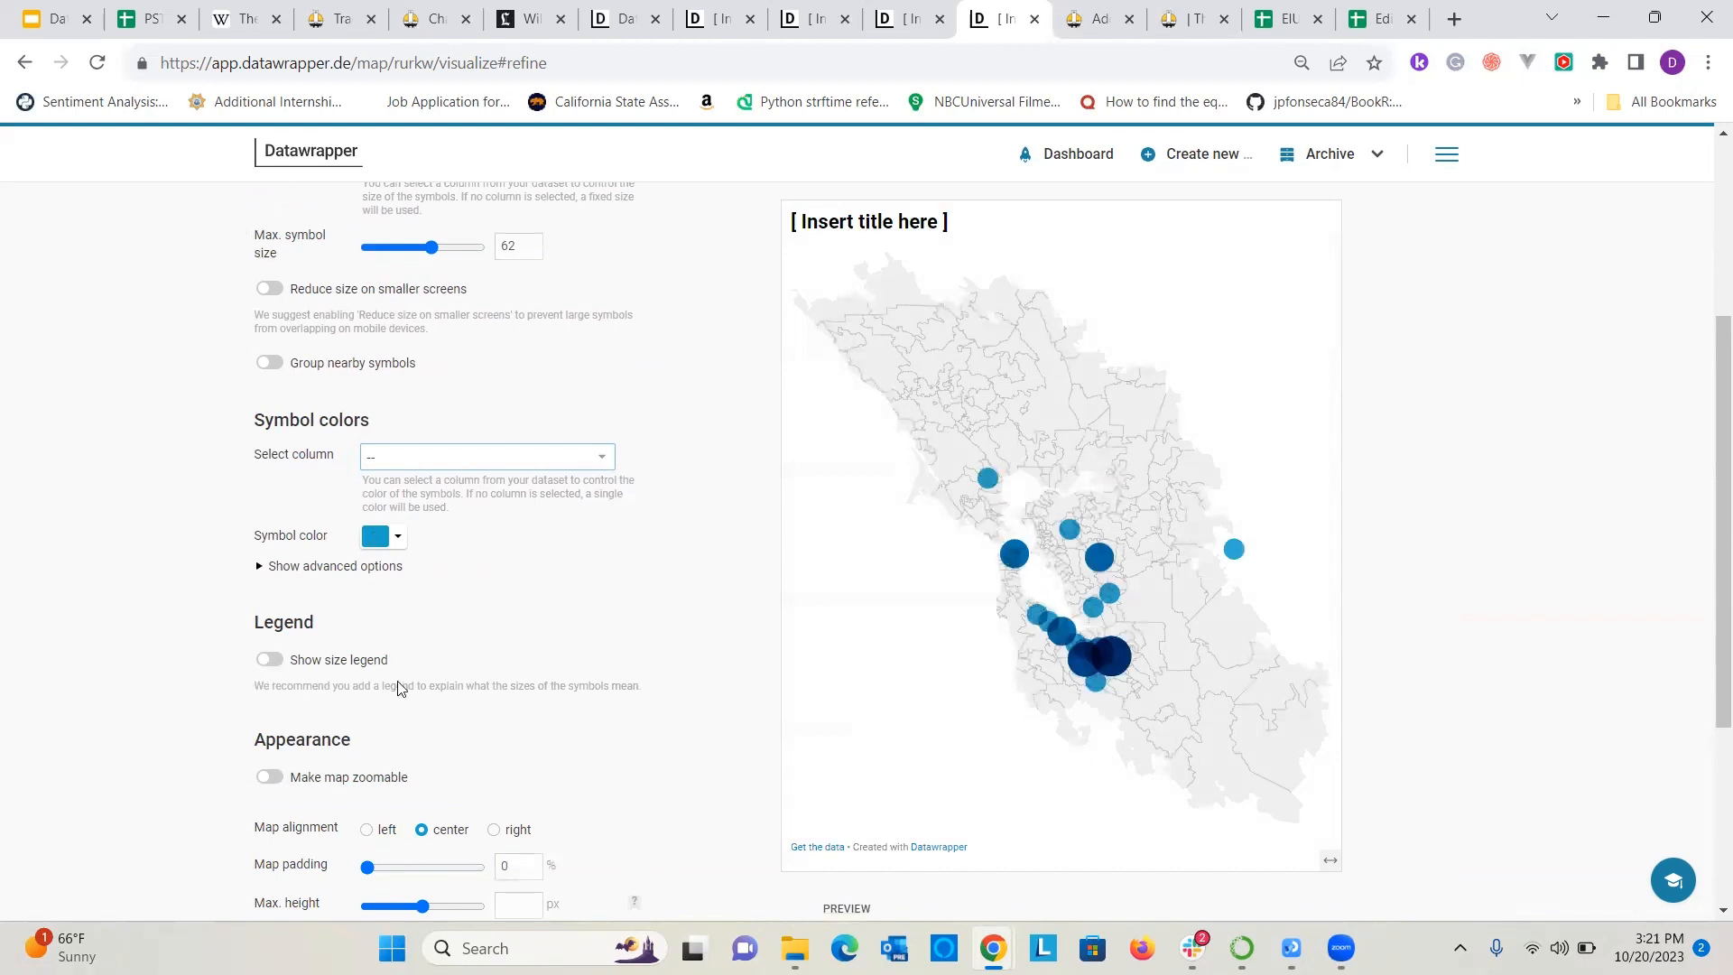
left_click(269, 659)
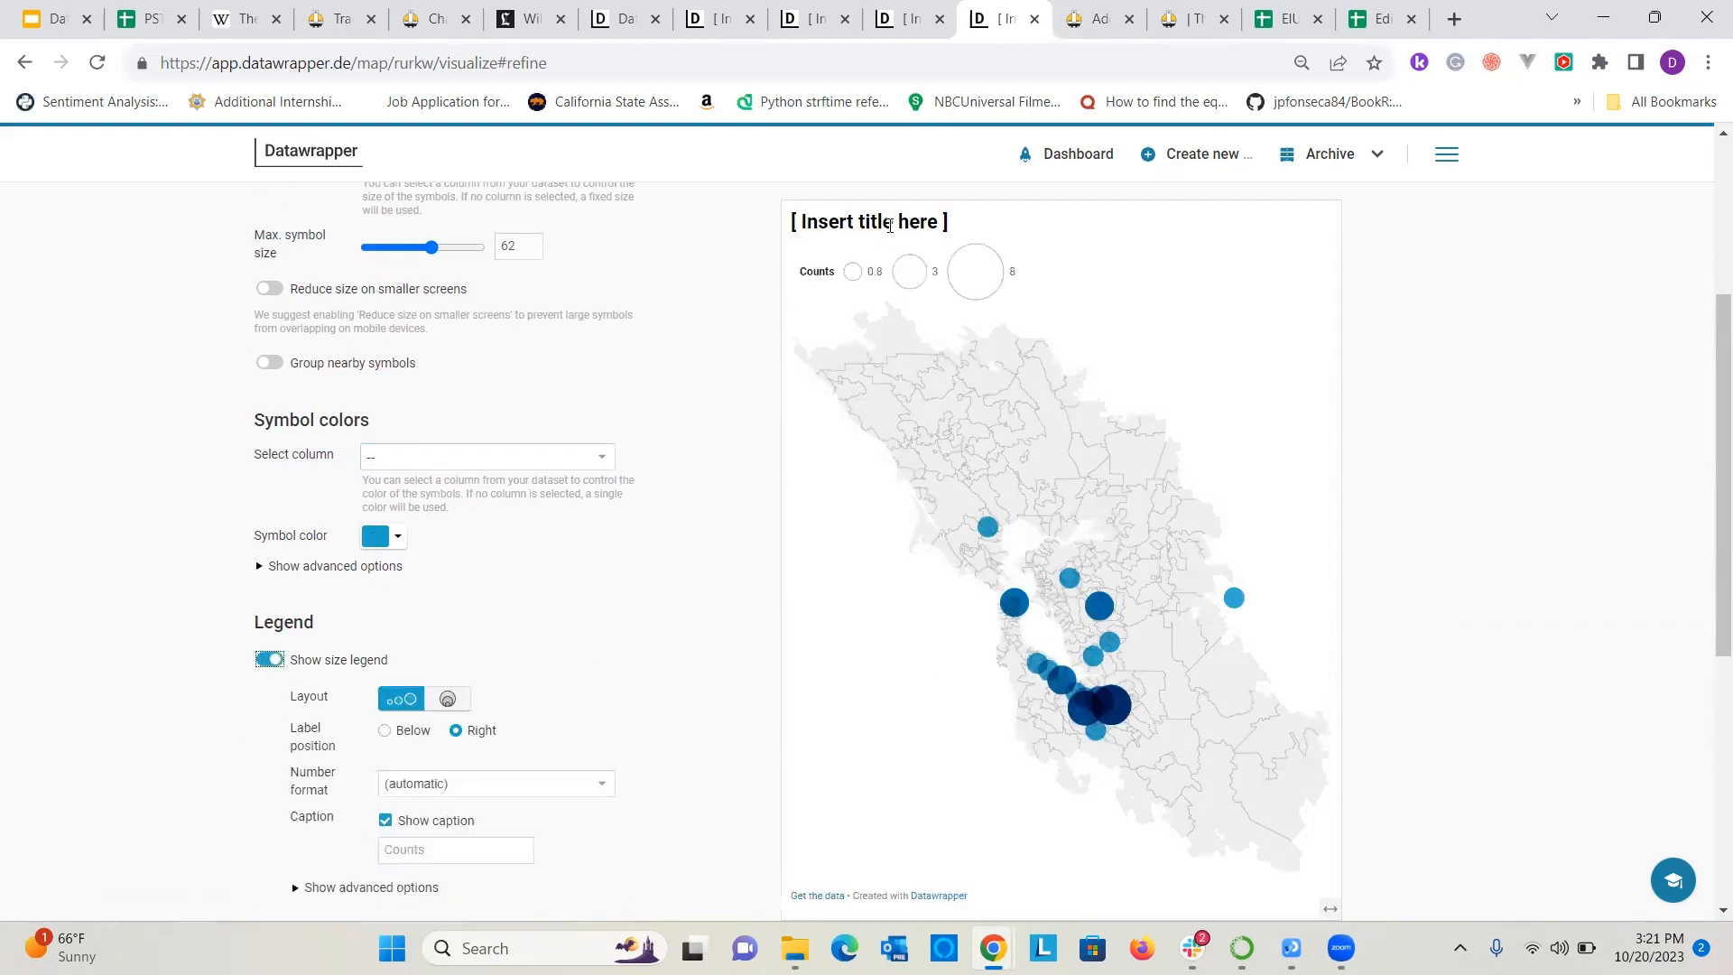
left_click(269, 659)
Make the map zoomable, keeping the zoom buttons at the bottom right of the map.
scroll(310, 646, "down", 3)
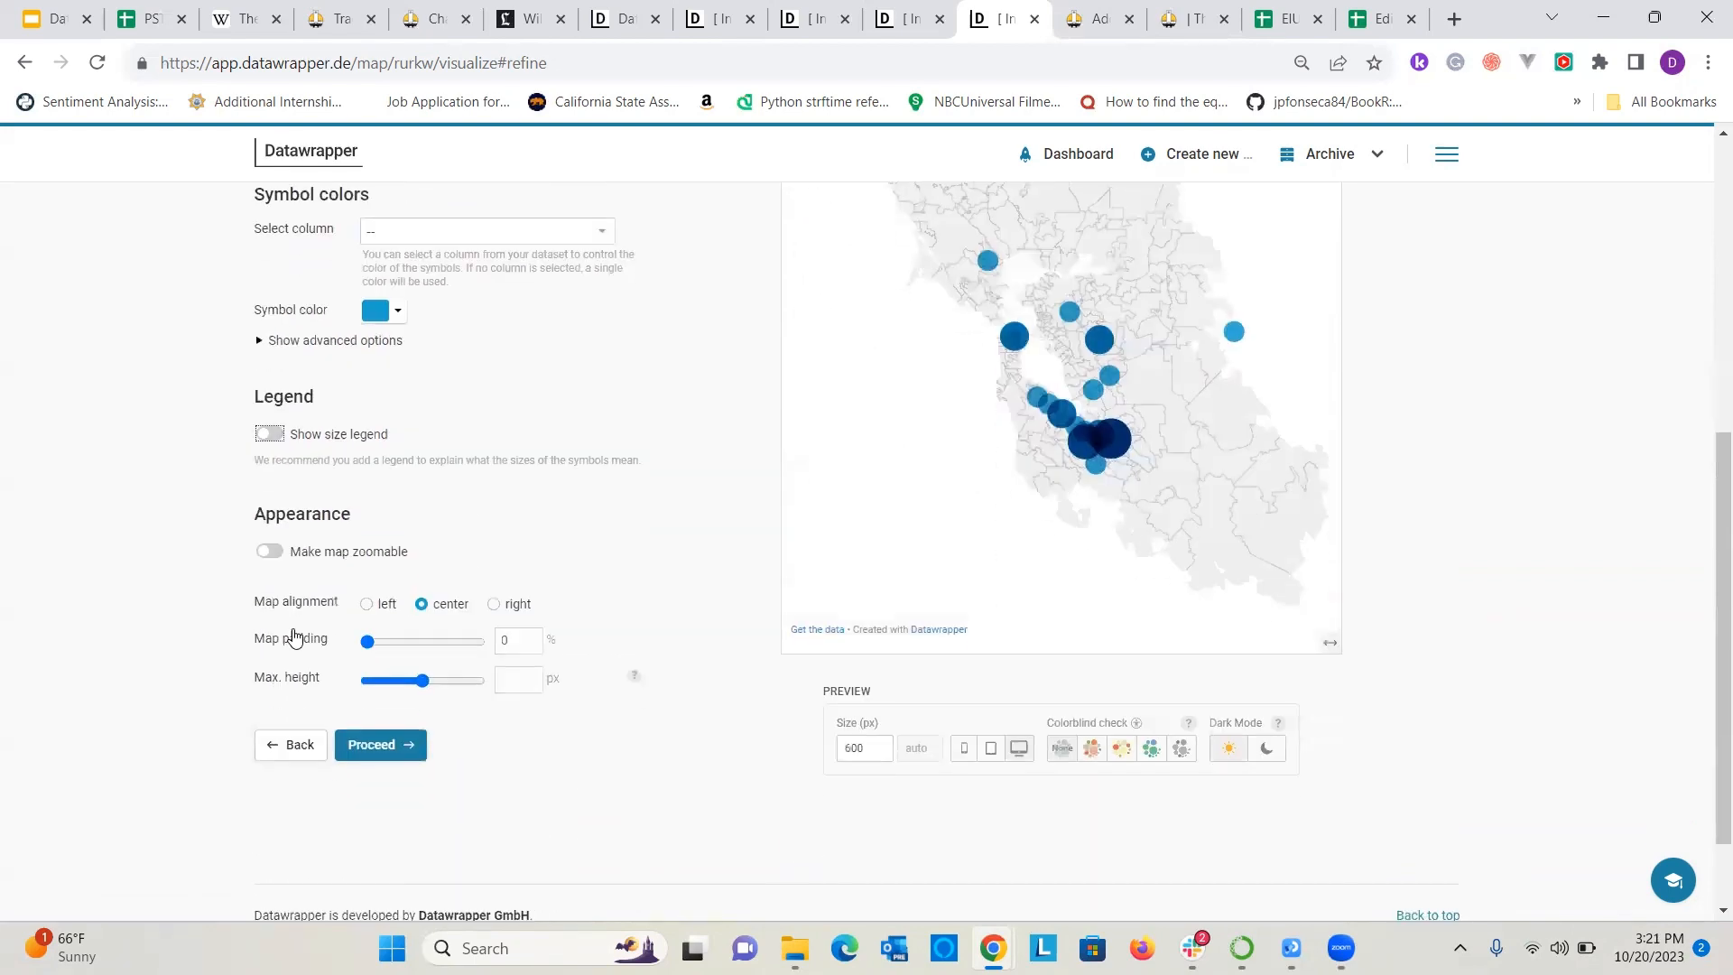
left_click(269, 550)
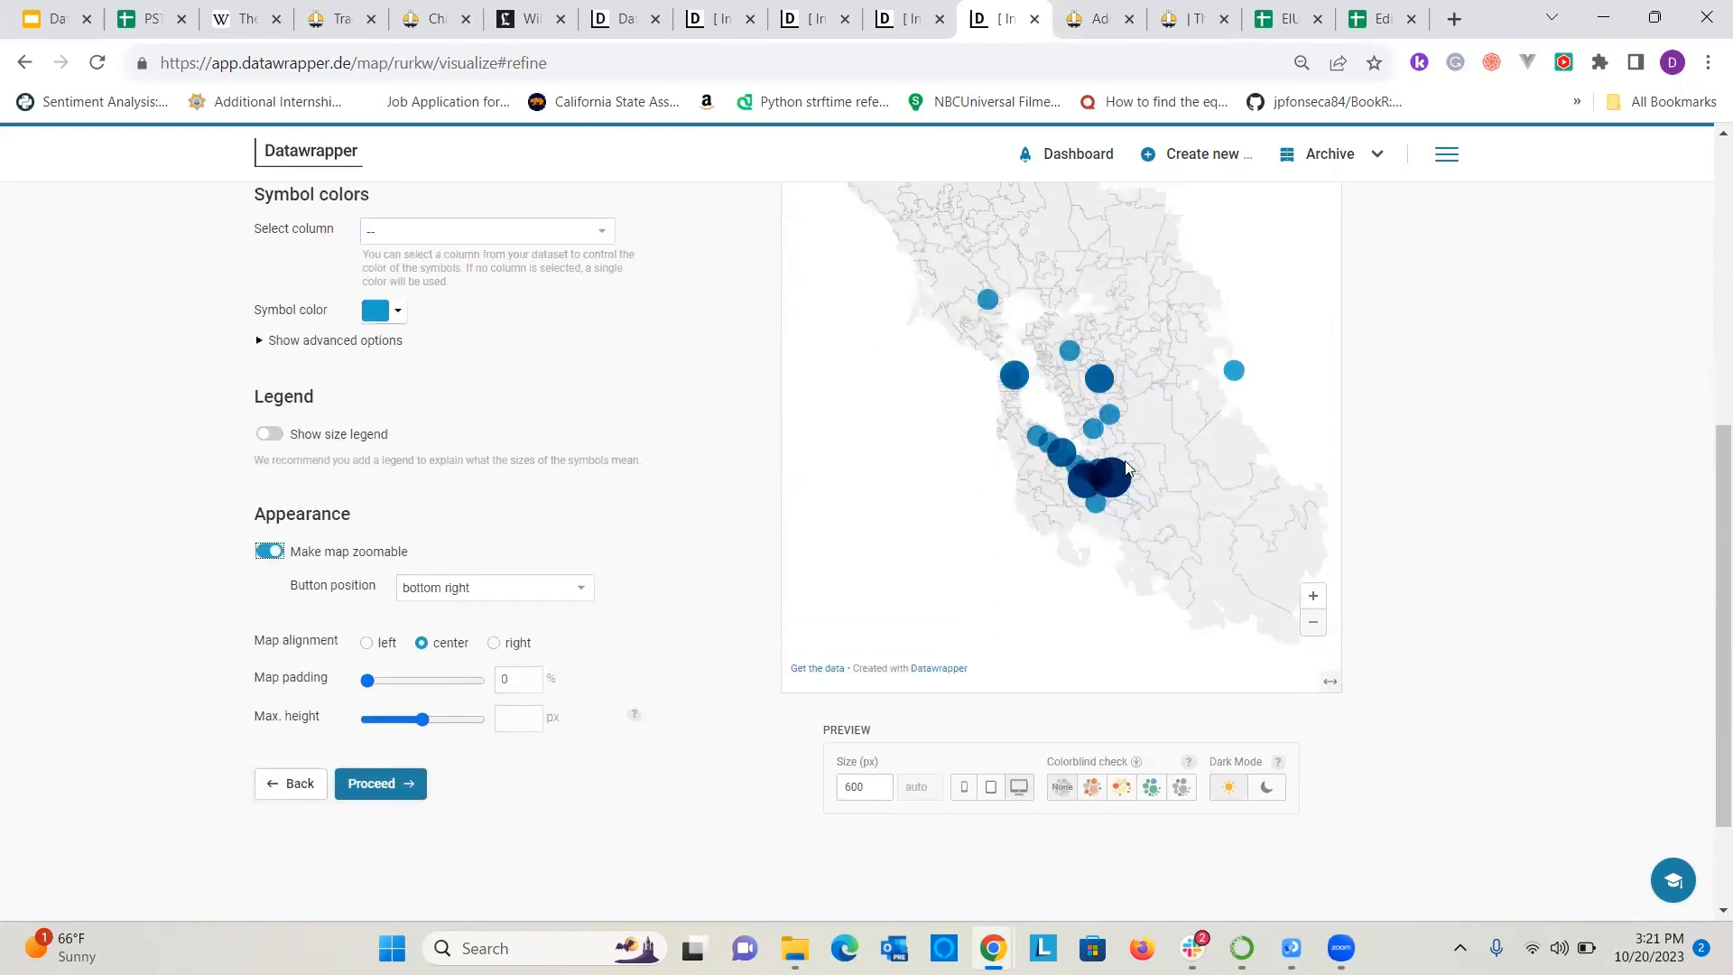
scroll(540, 625, "up", 2)
scroll(536, 611, "down", 3)
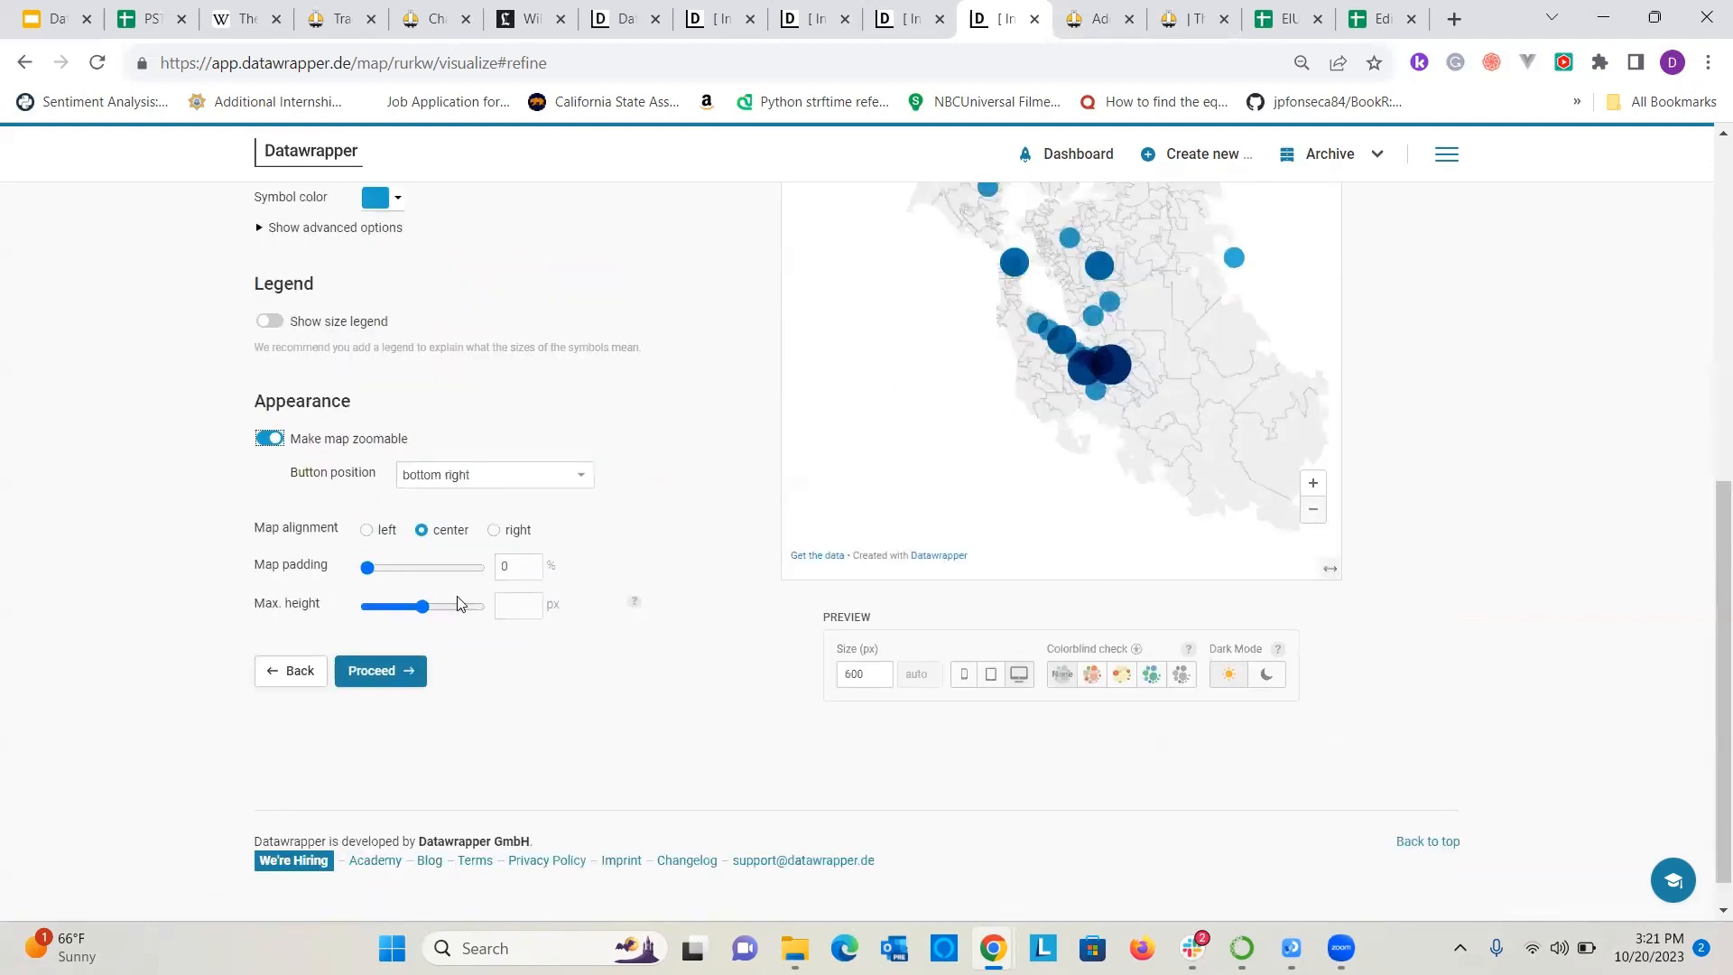
Go to the annotation settings, show place labels on the map and look over the list of labeled cities.
scroll(459, 603, "up", 6)
left_click(367, 377)
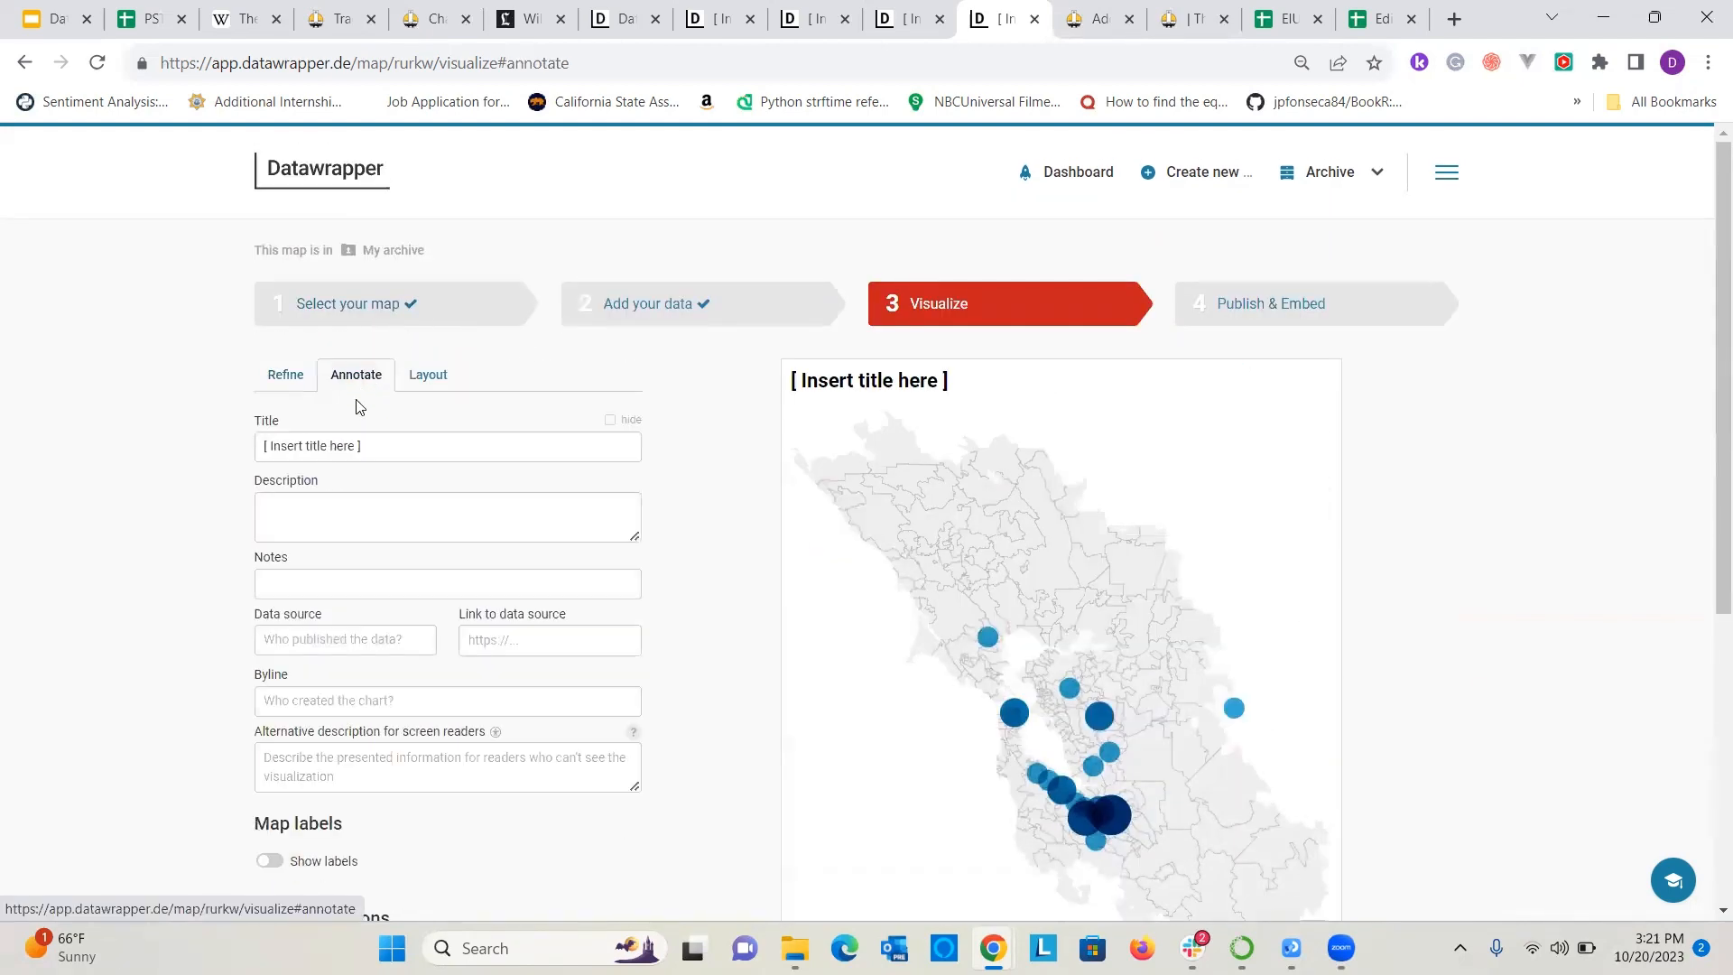
scroll(352, 442, "down", 3)
scroll(371, 464, "up", 3)
scroll(383, 448, "down", 3)
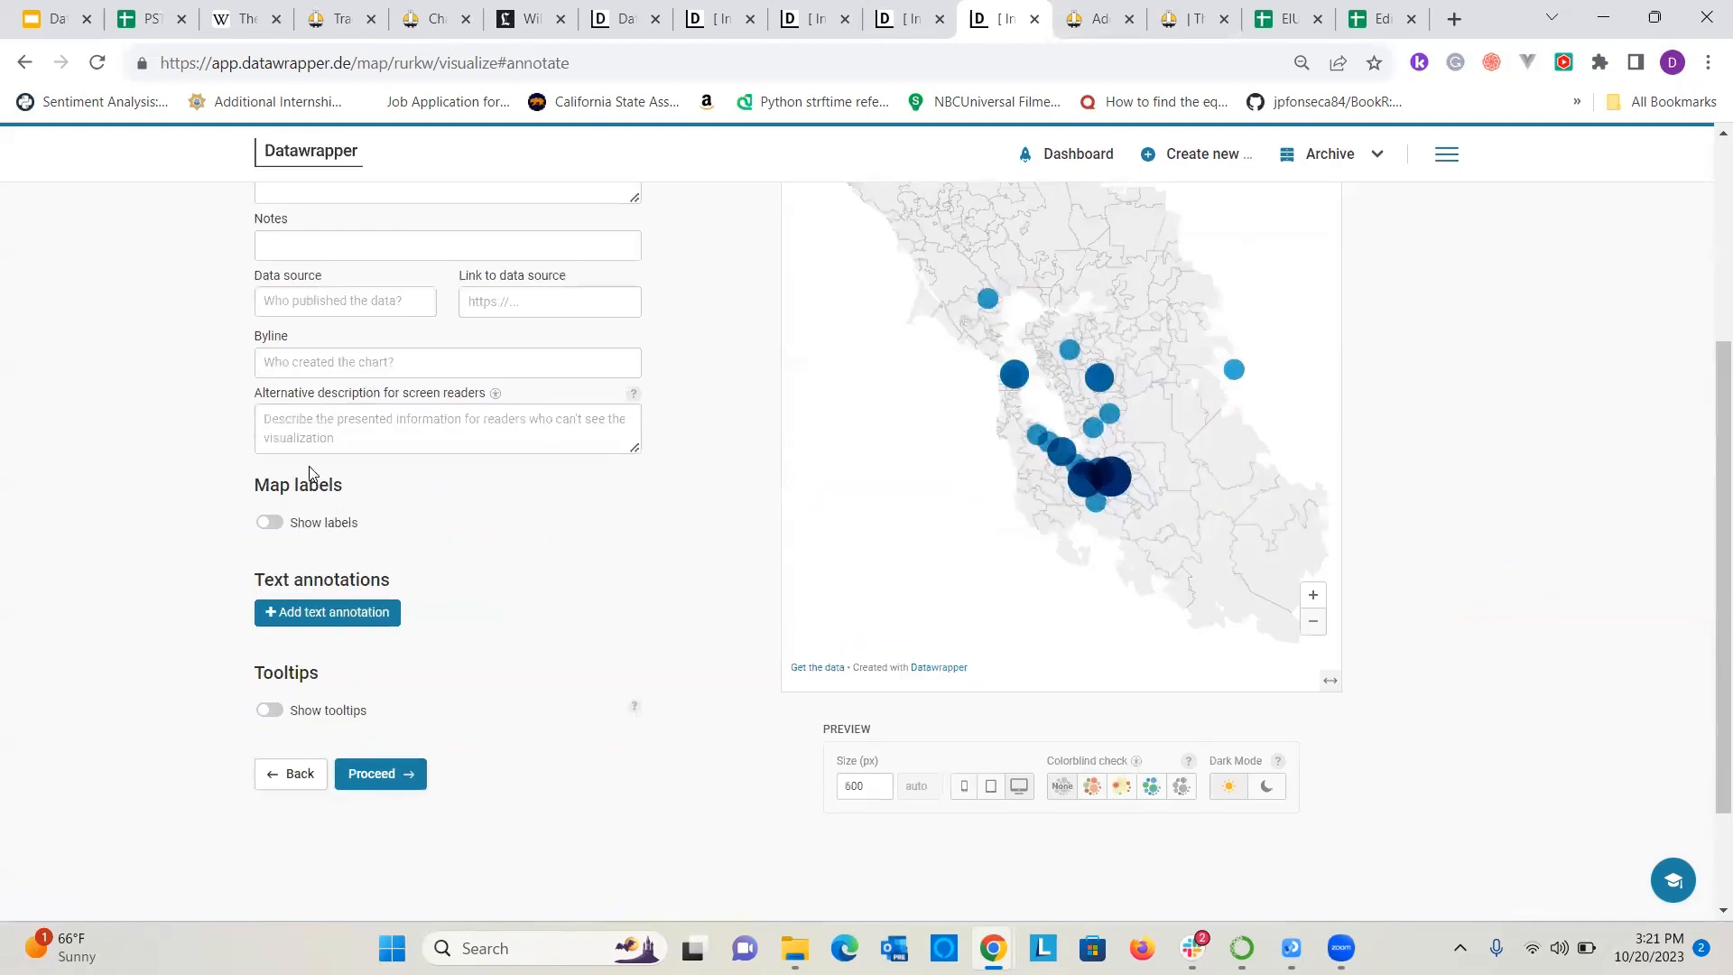
left_click(269, 523)
scroll(611, 596, "up", 2)
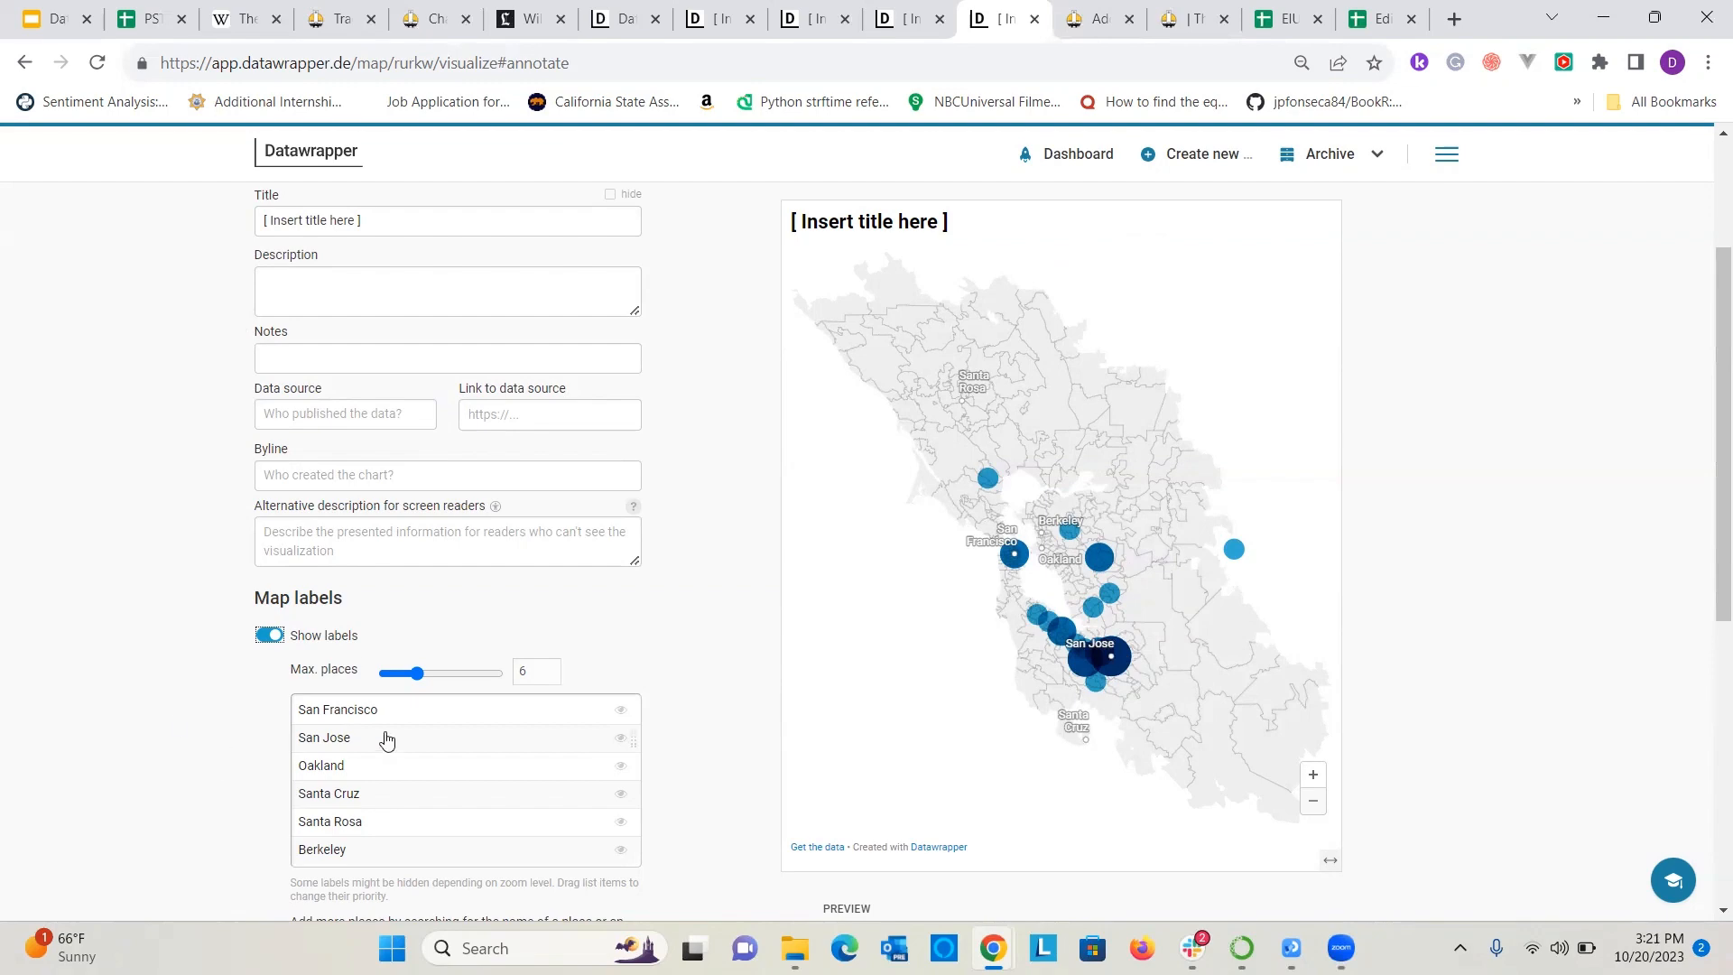
scroll(742, 618, "down", 3)
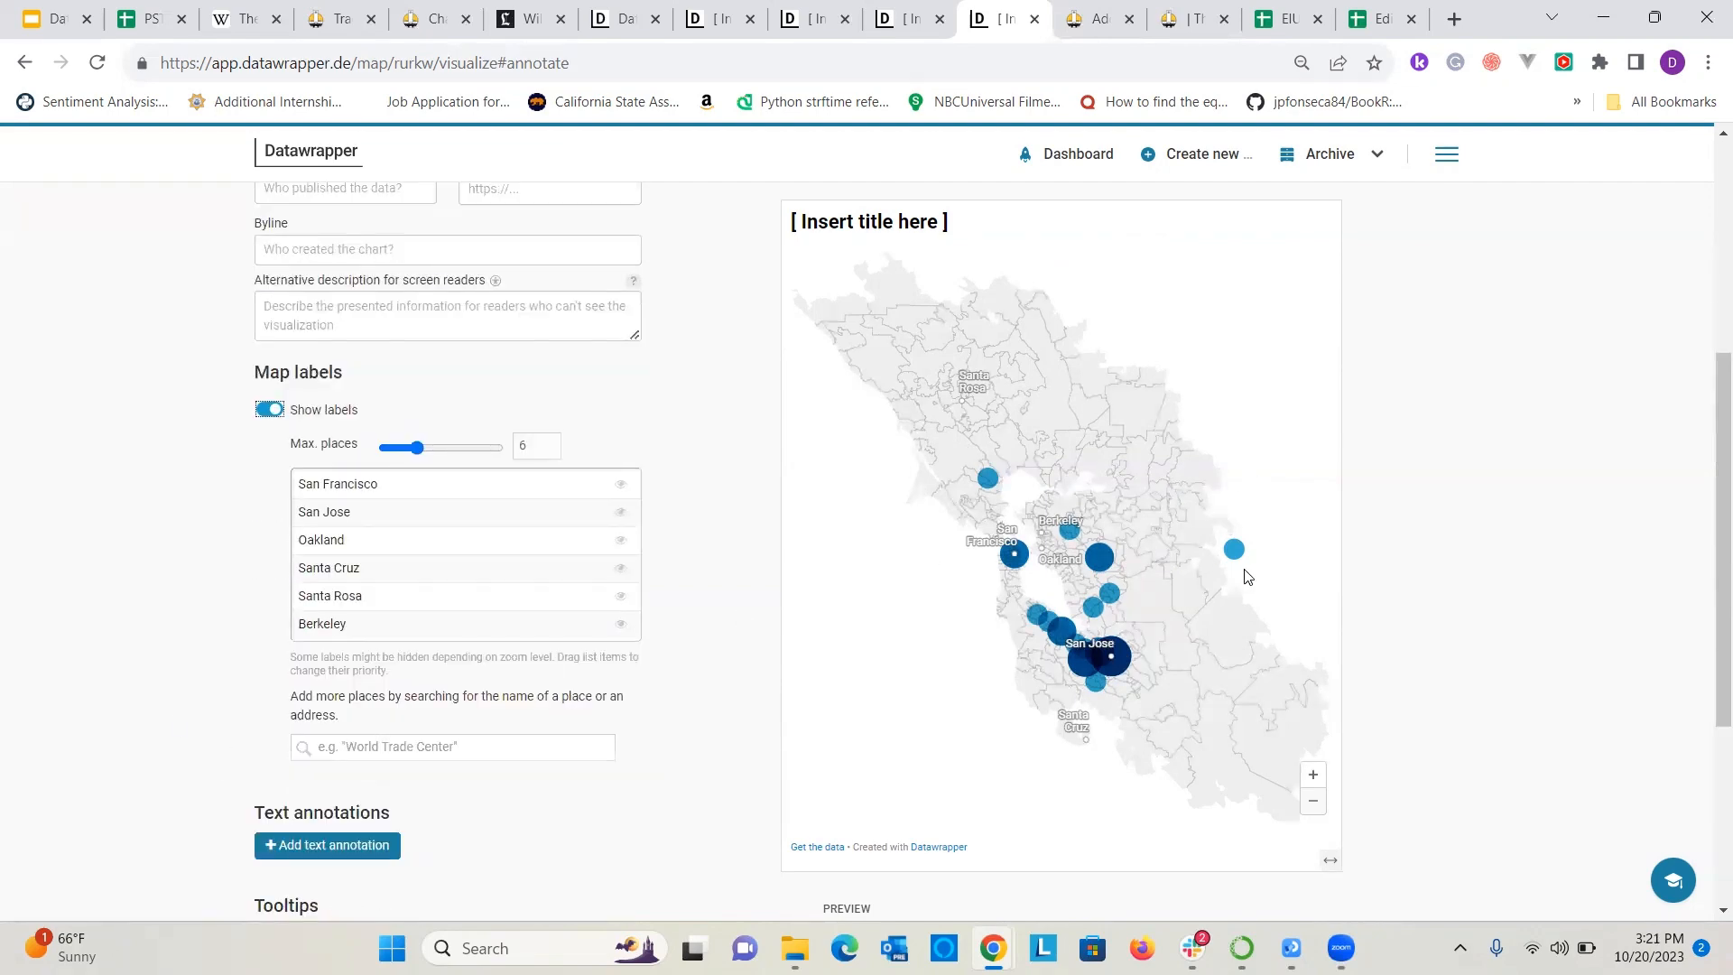
Replace the placeholder map title with "Bay Area Nexus Editors".
scroll(592, 494, "up", 3)
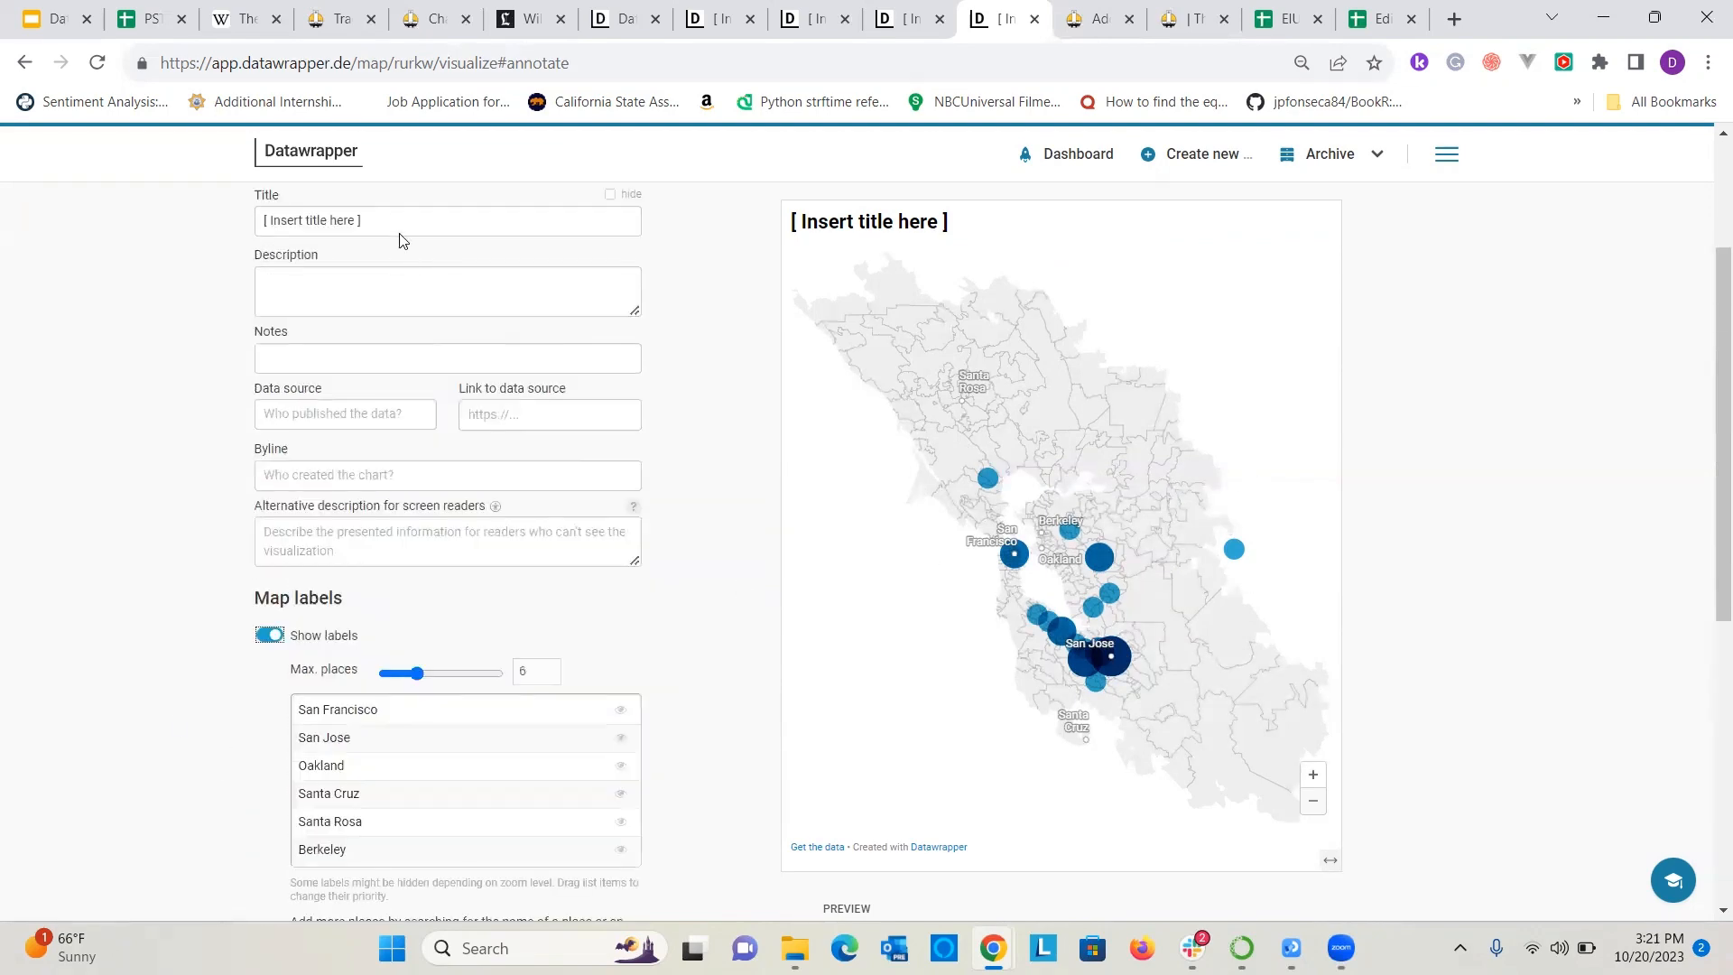
left_click(388, 217)
key("ctrl+a")
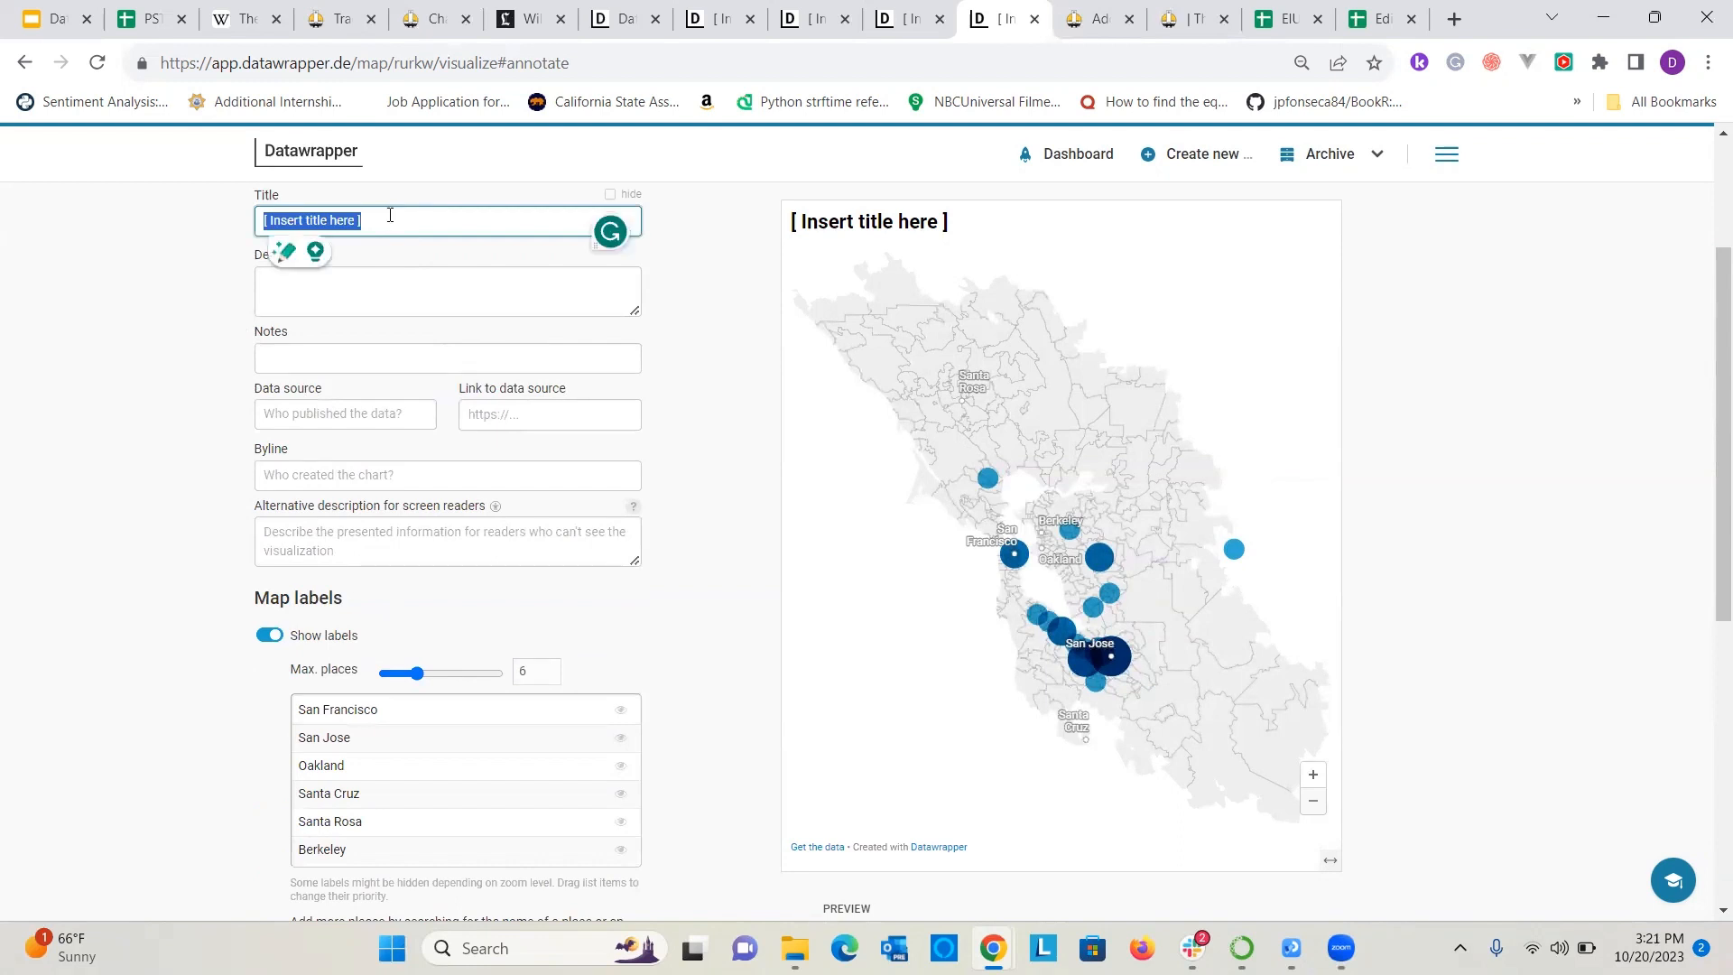
type("BAY")
key("BackSpace")
key("BackSpace")
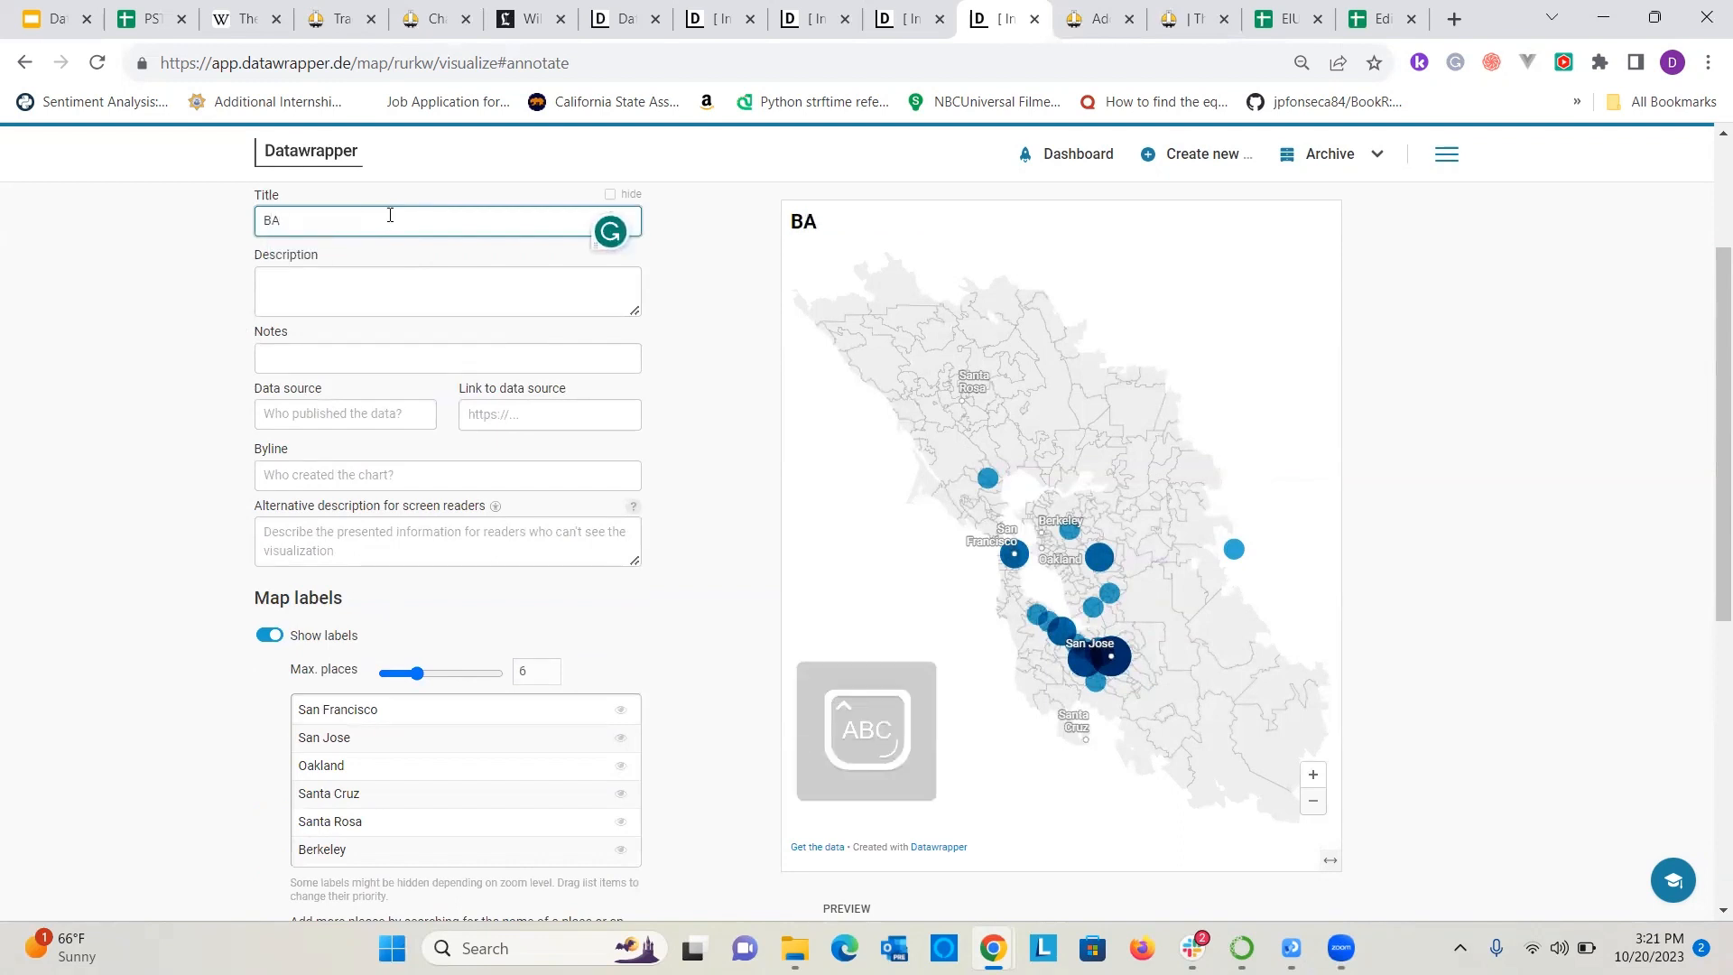
key("Caps_Lock")
type("ay Re")
key("BackSpace")
key("BackSpace")
type("Area Ne")
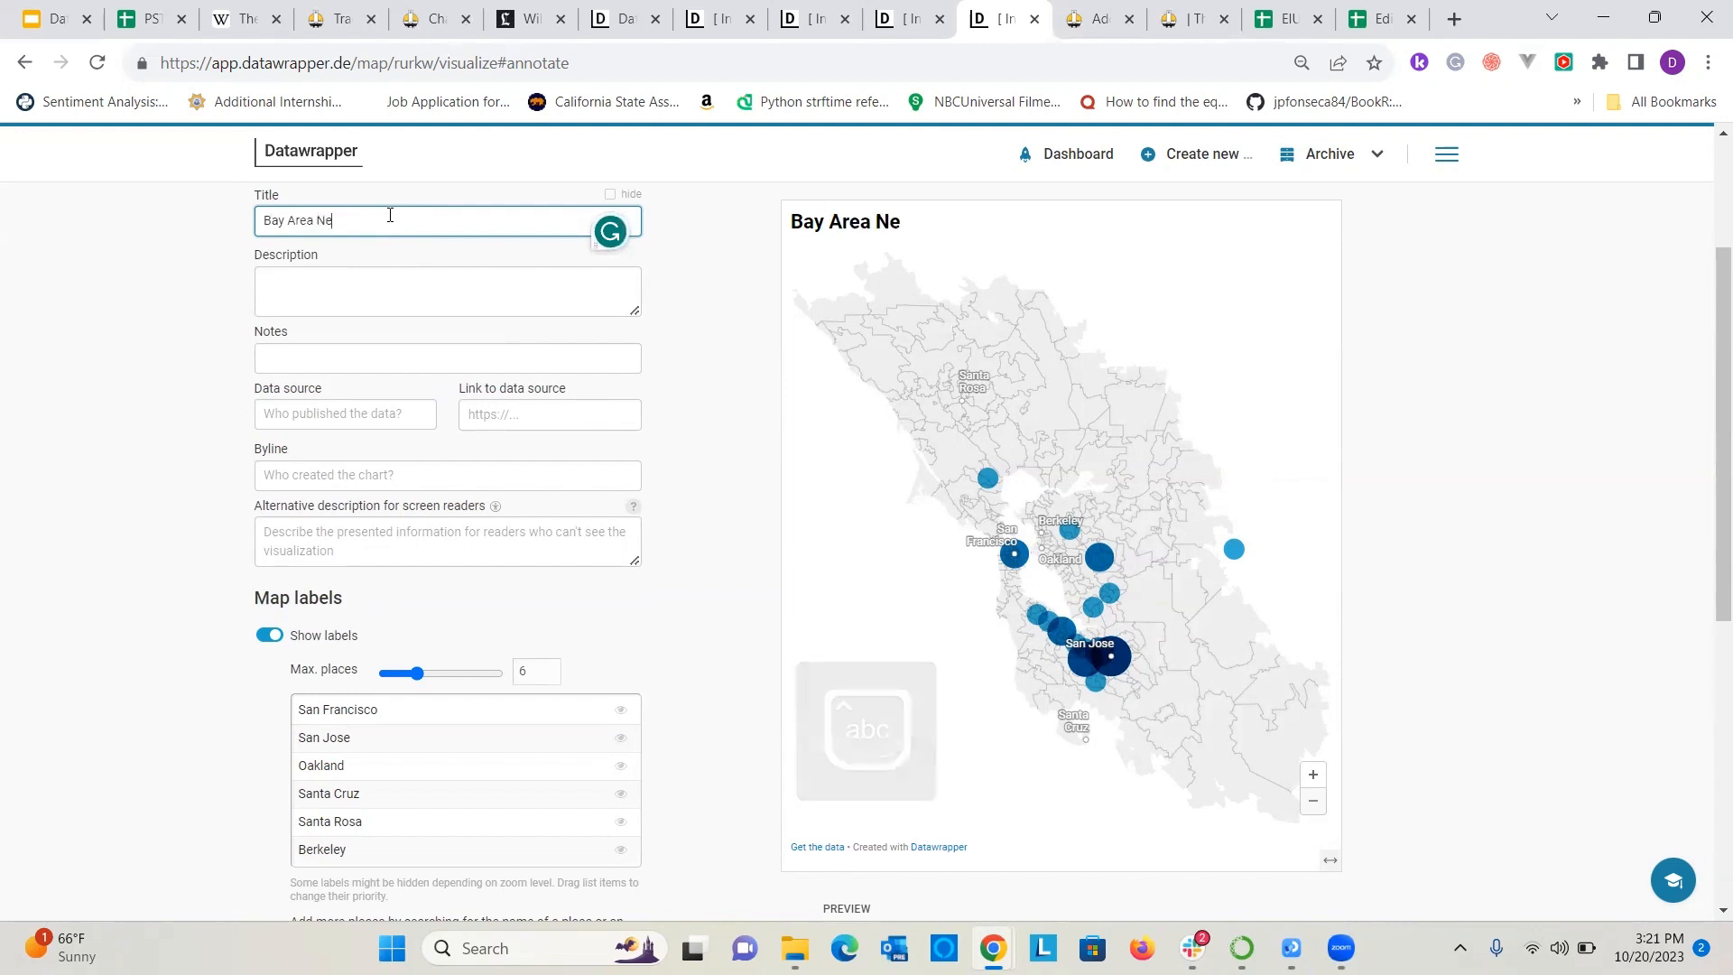
type("xus Editors")
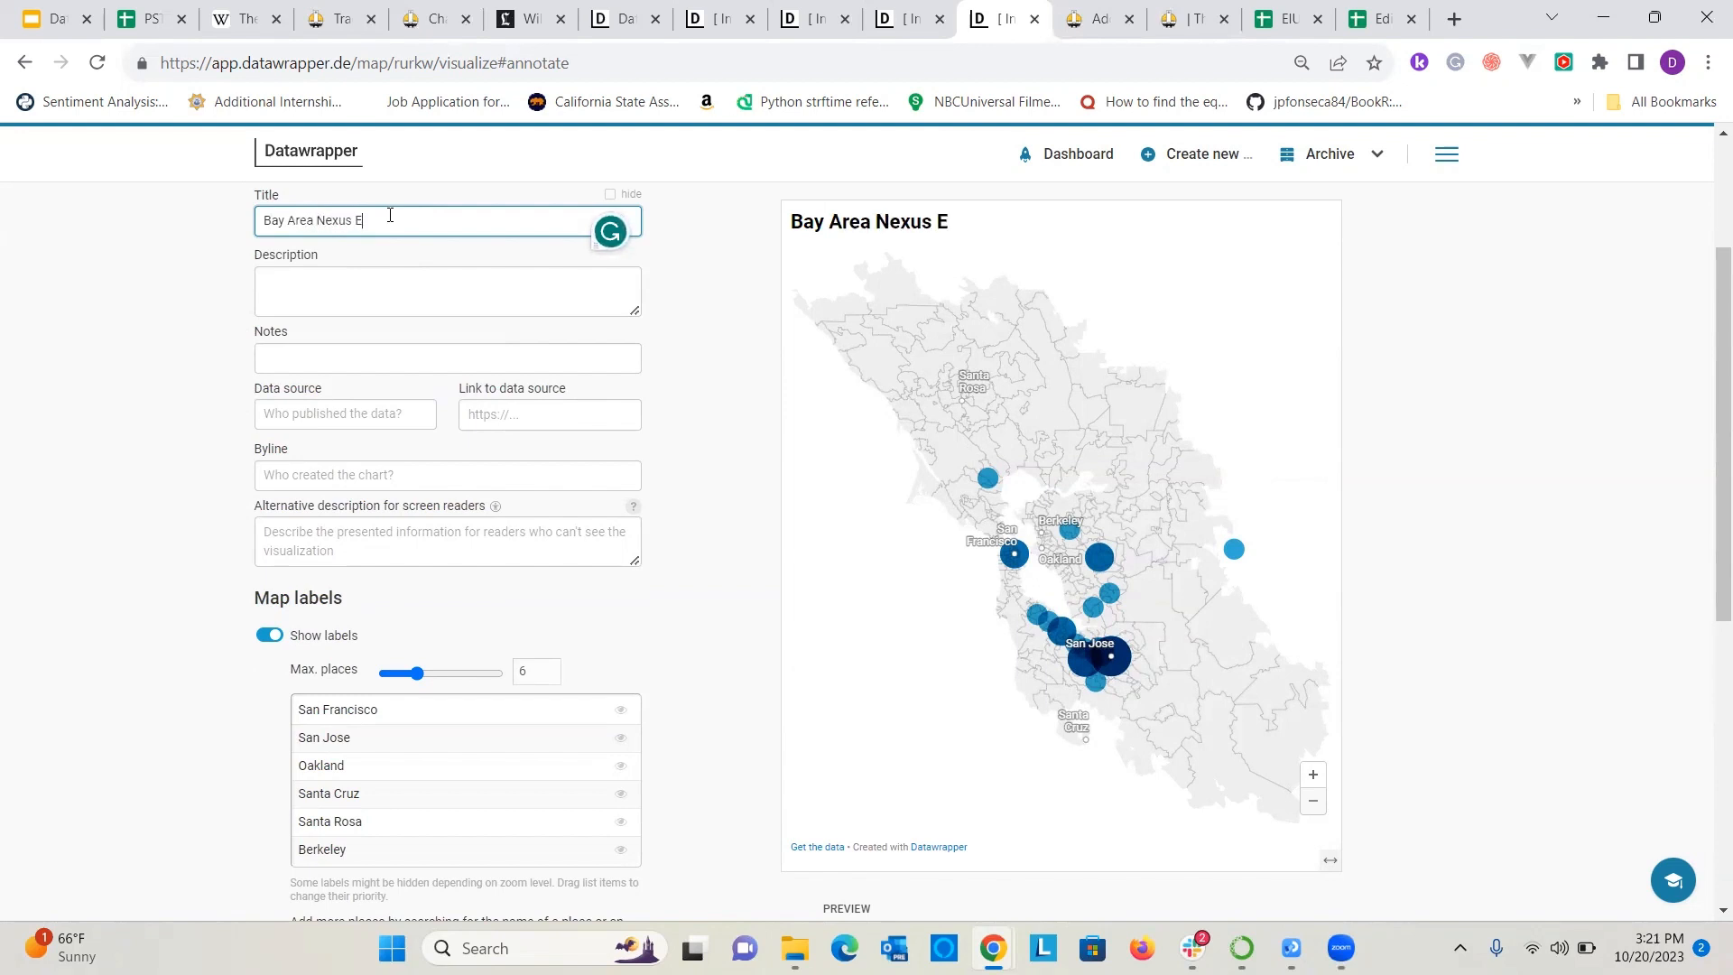
left_click(679, 377)
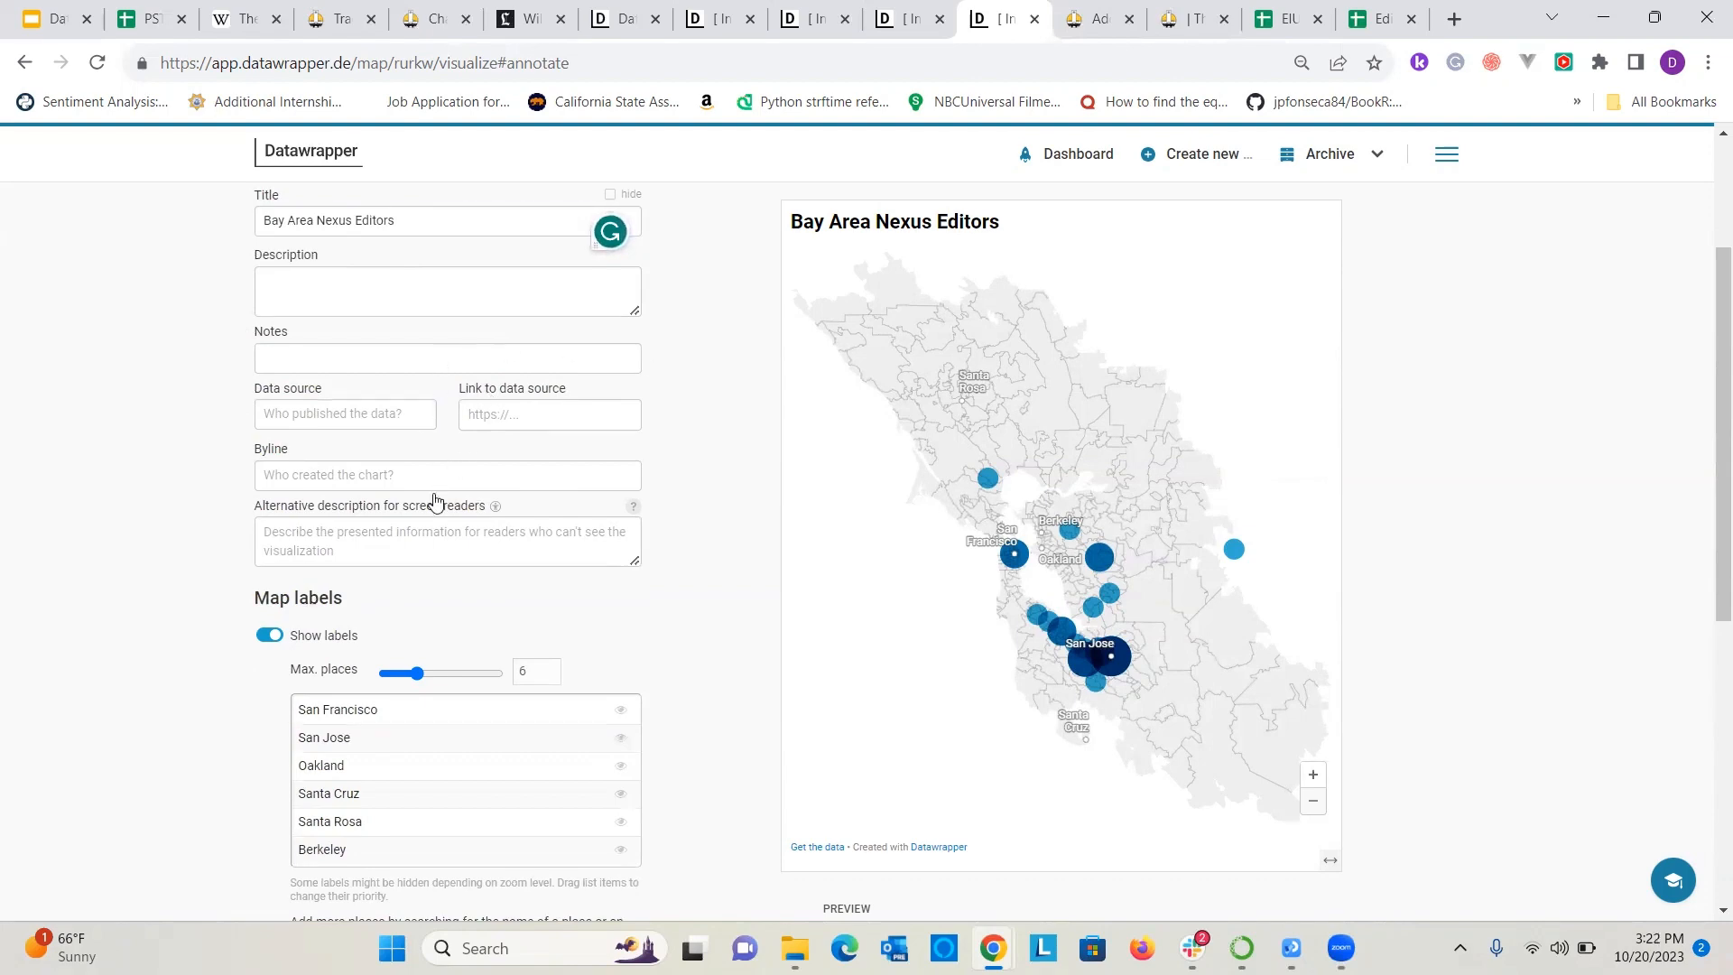
Add a text annotation reading "8 editors are from San Jose!" in the empty area west of the map's coast.
scroll(429, 487, "down", 5)
left_click(368, 606)
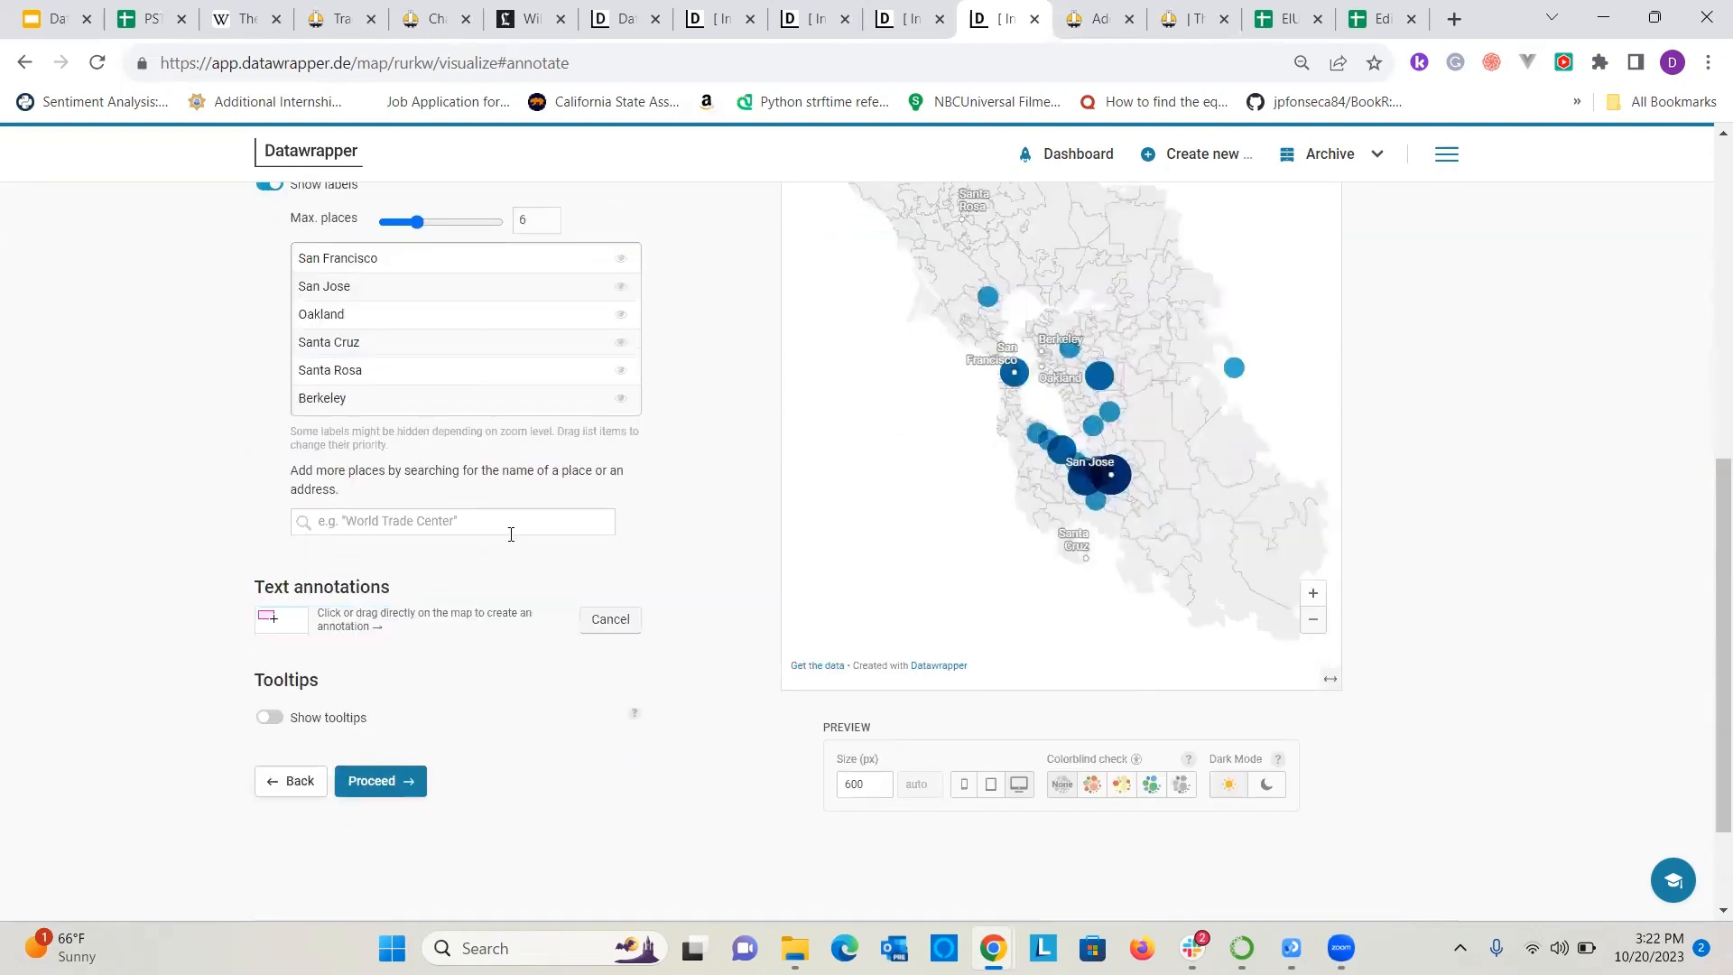
scroll(511, 532, "up", 3)
mouse_move(871, 612)
left_mouse_down()
mouse_move(1032, 770)
mouse_move(993, 738)
left_mouse_up()
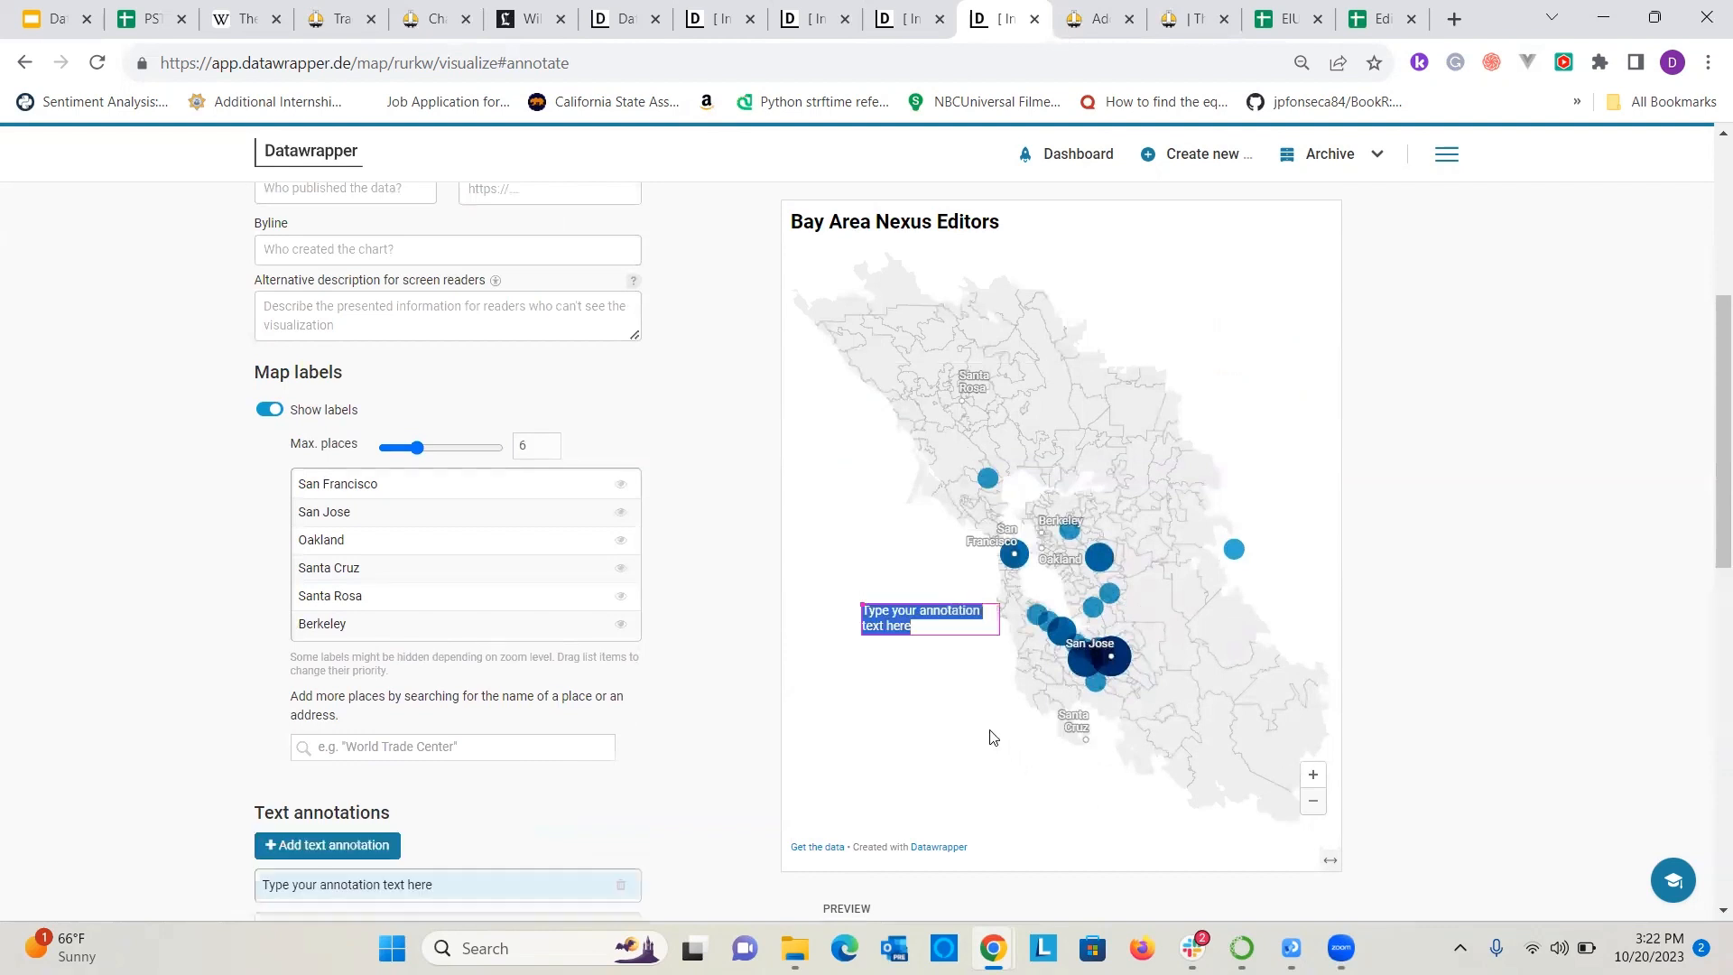
type("8 edit")
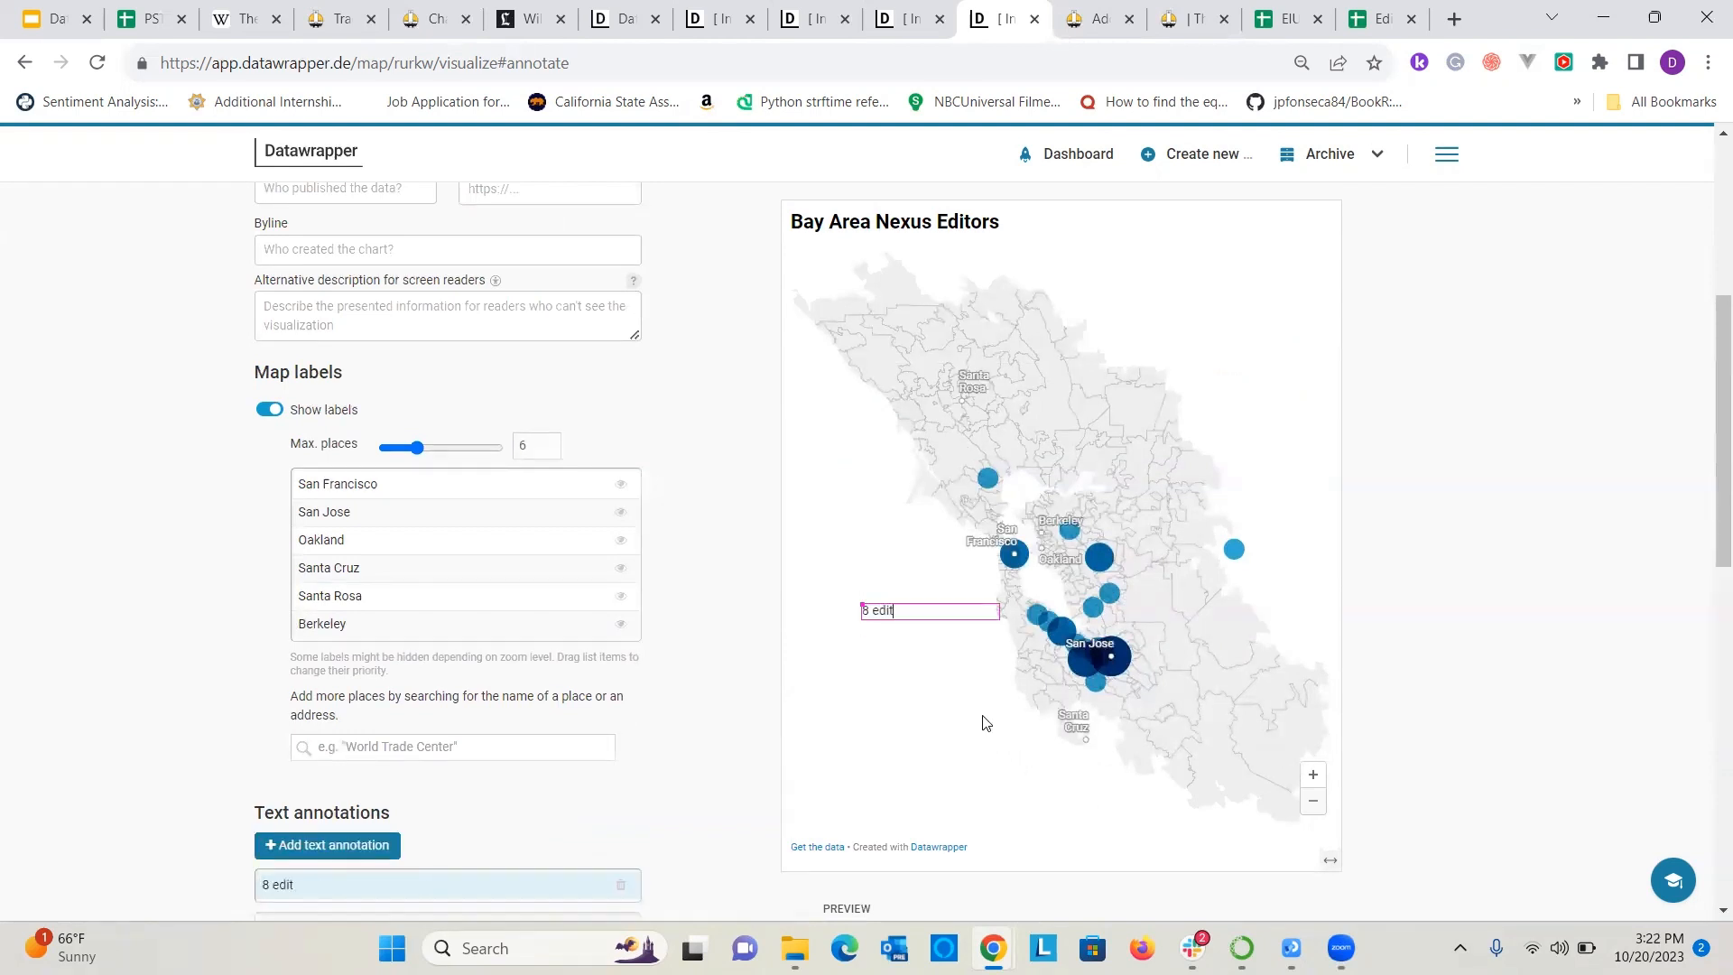
type("ors are from San Jose")
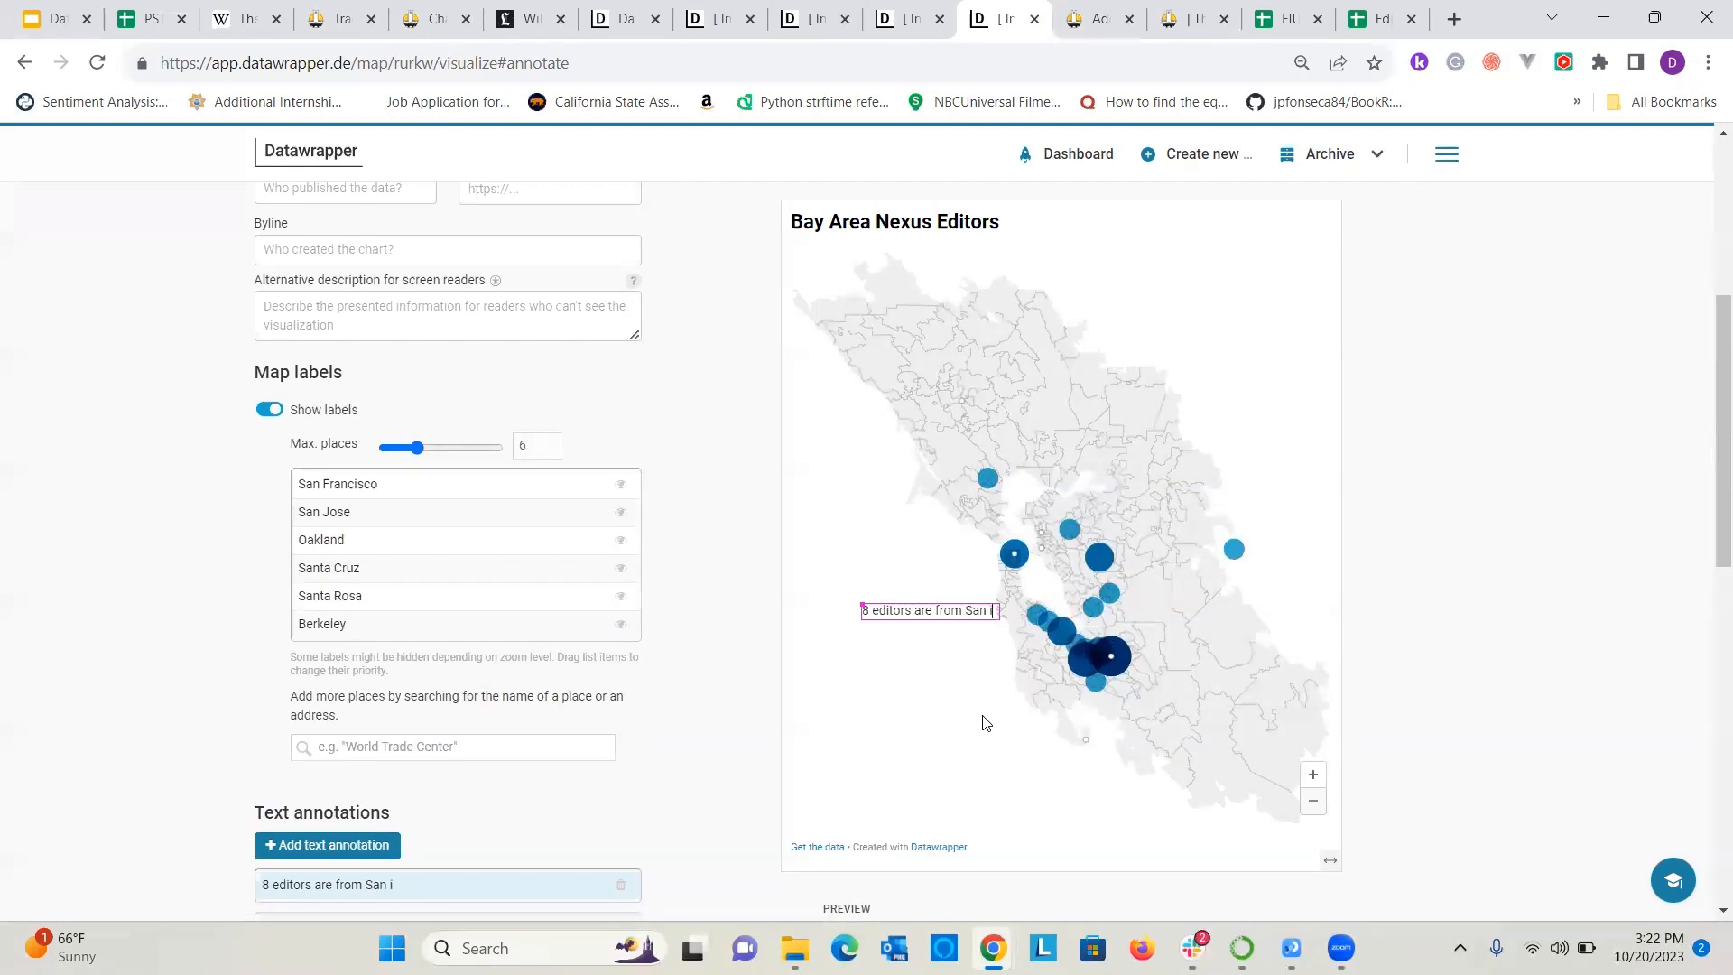
type("Q")
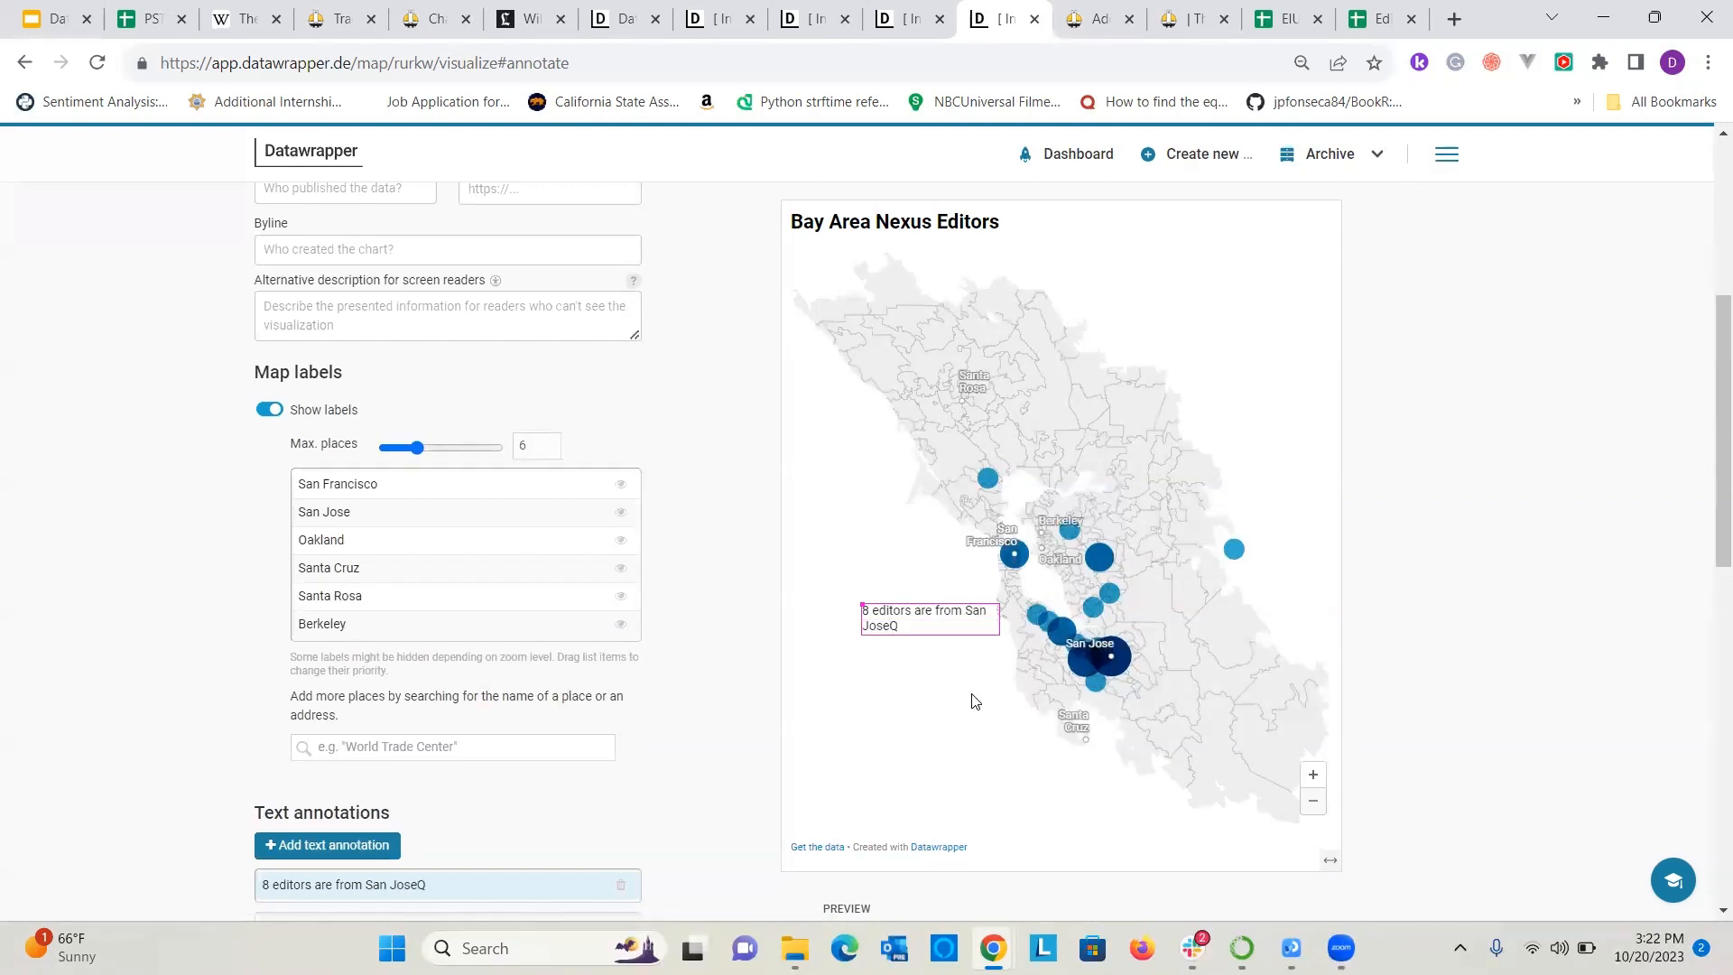
Narrow the San Jose annotation, move it farther from the coast and make its text bold.
left_click_drag(993, 615, 925, 648)
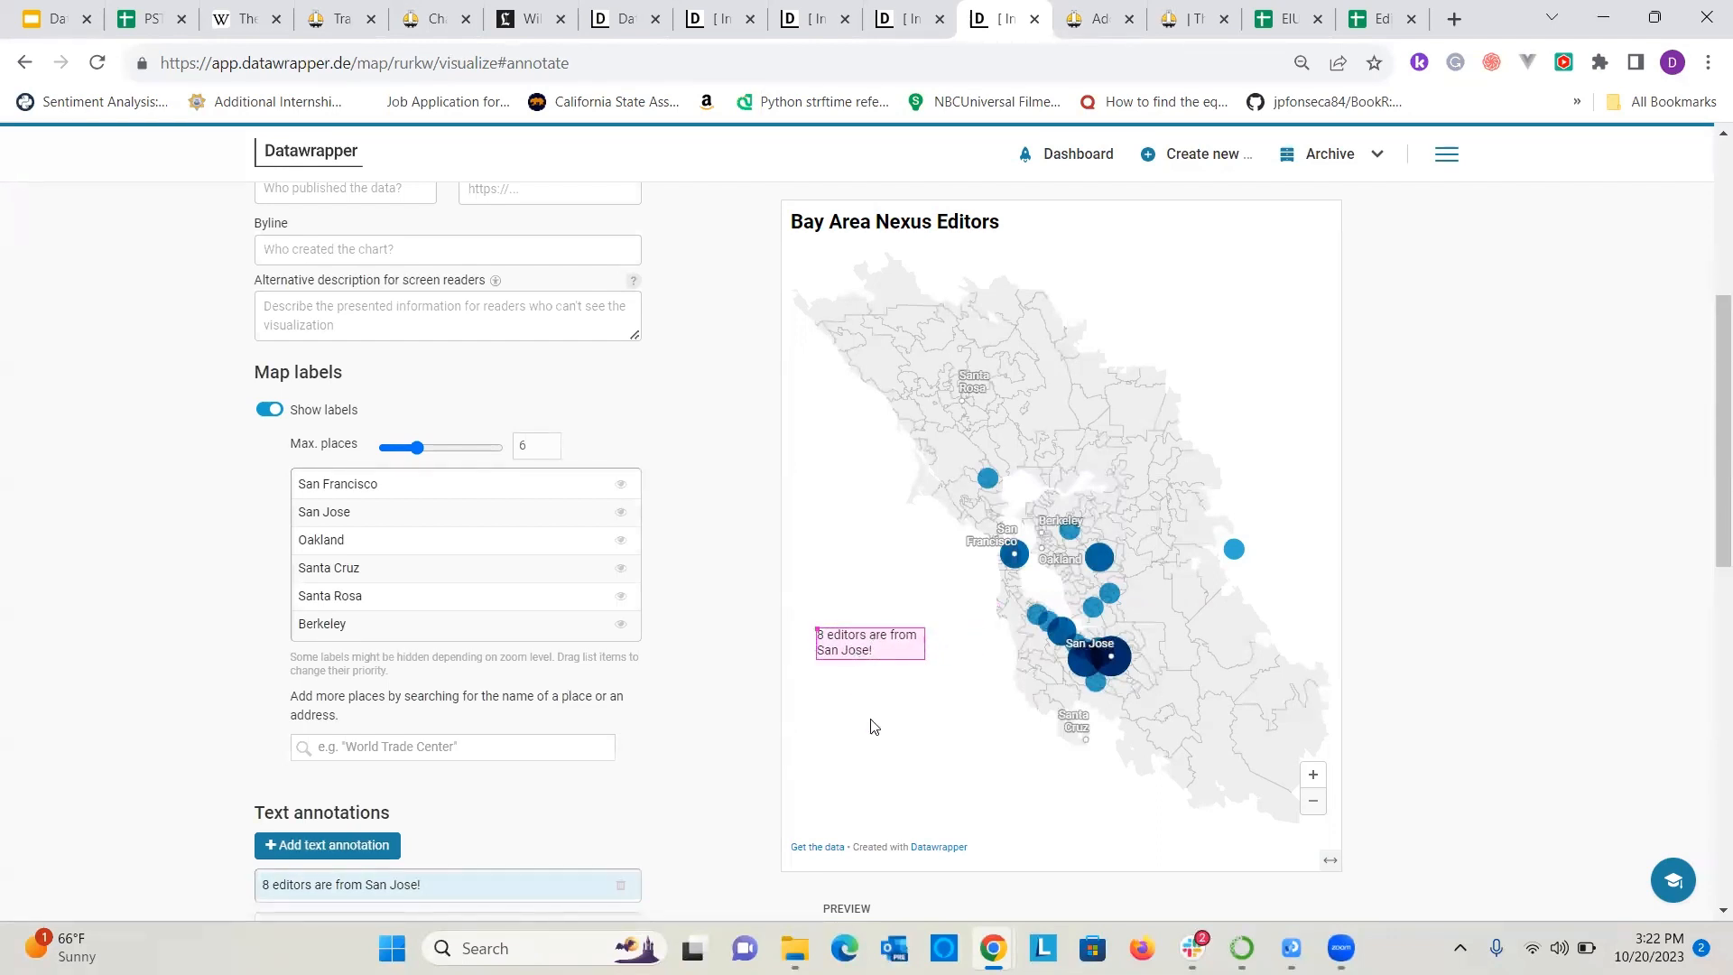
triple_click(864, 640)
left_click(871, 699)
Enable tooltips for the map symbols and insert the Counts column as the tooltip body.
scroll(513, 655, "down", 3)
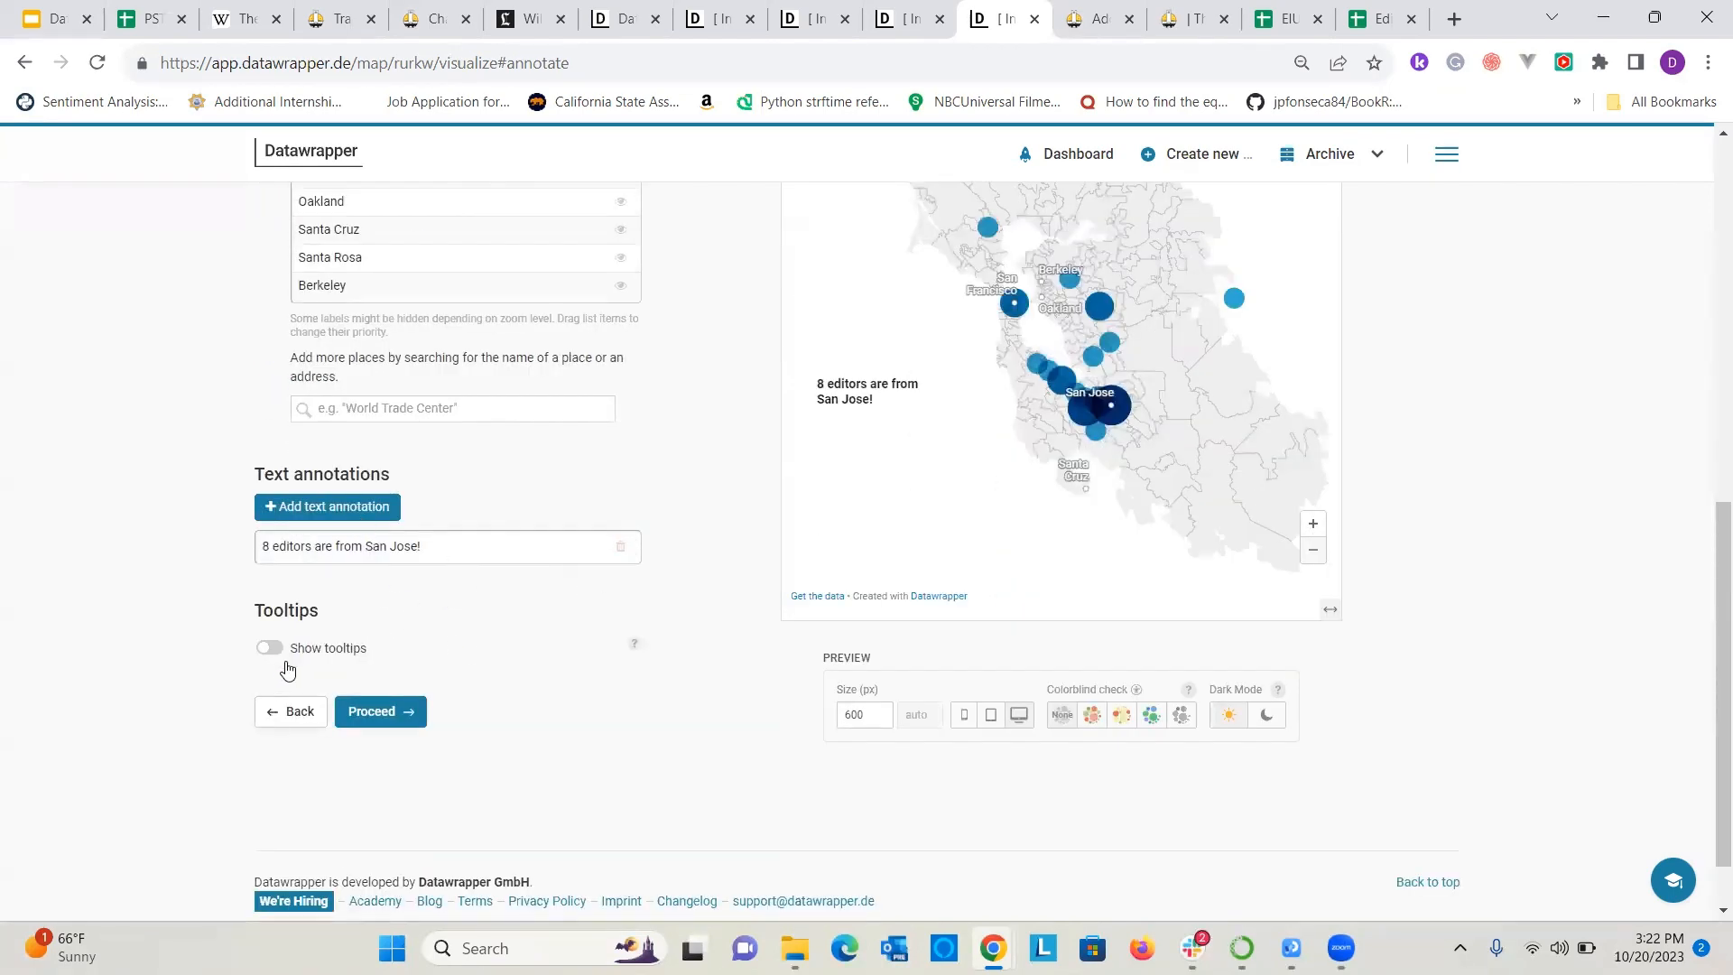
scroll(886, 646, "up", 3)
scroll(457, 715, "down", 4)
left_click(278, 572)
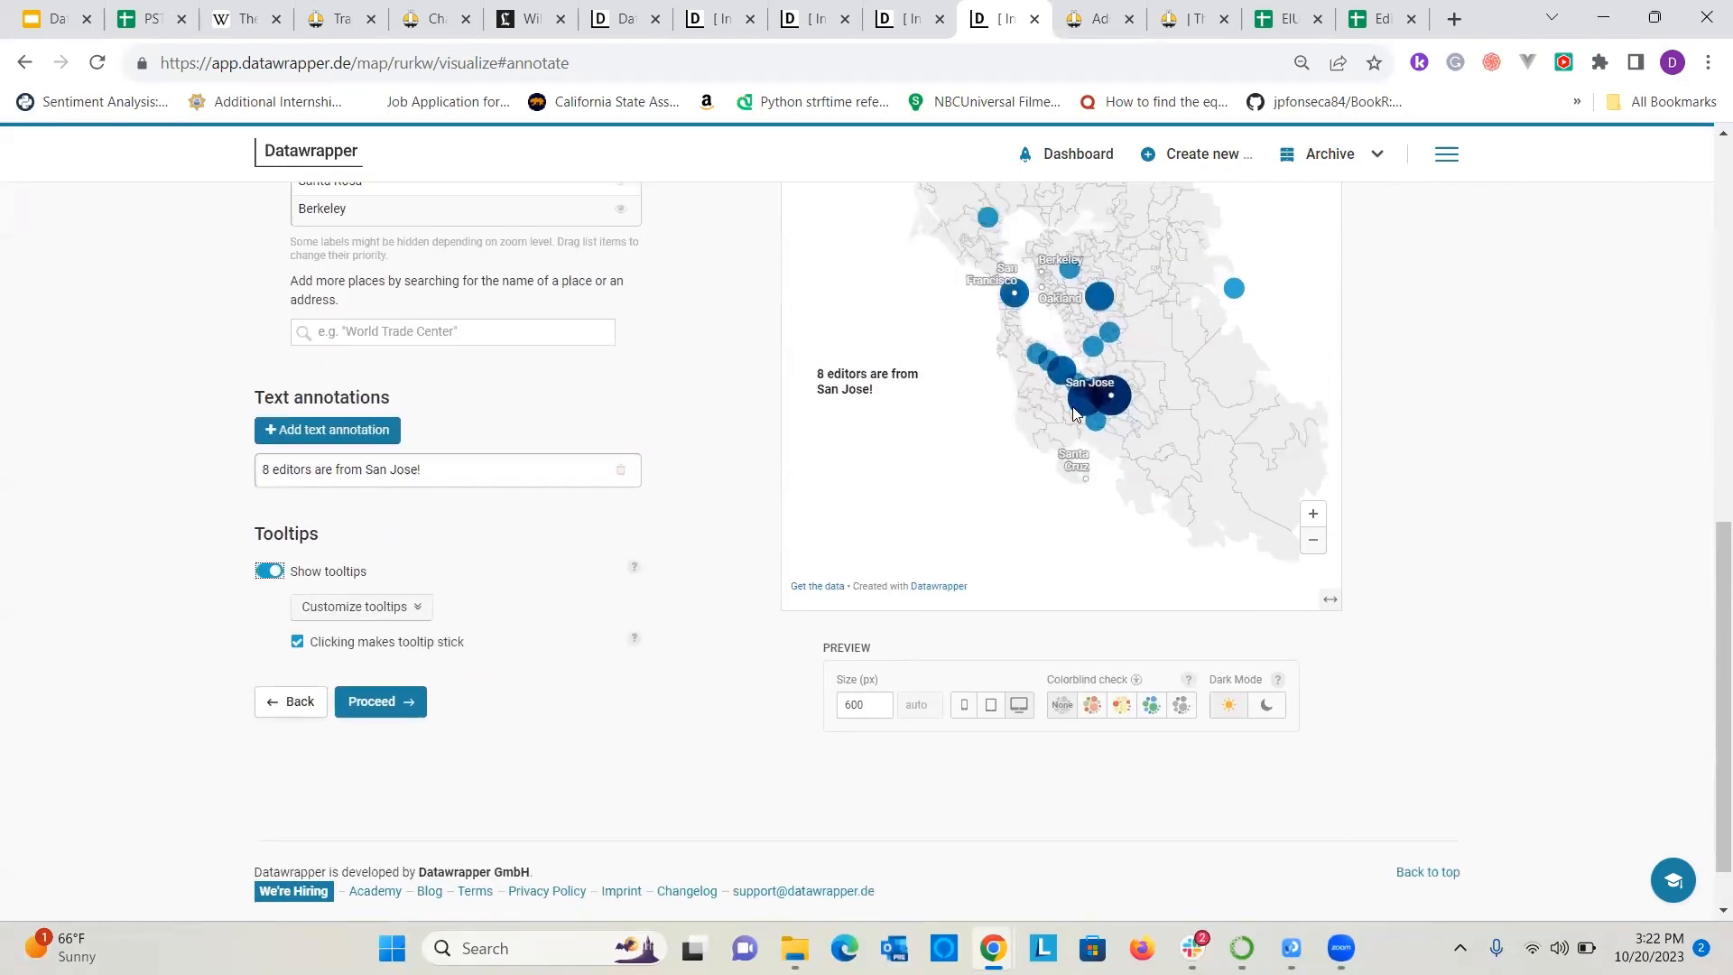
left_click(356, 606)
left_click(433, 727)
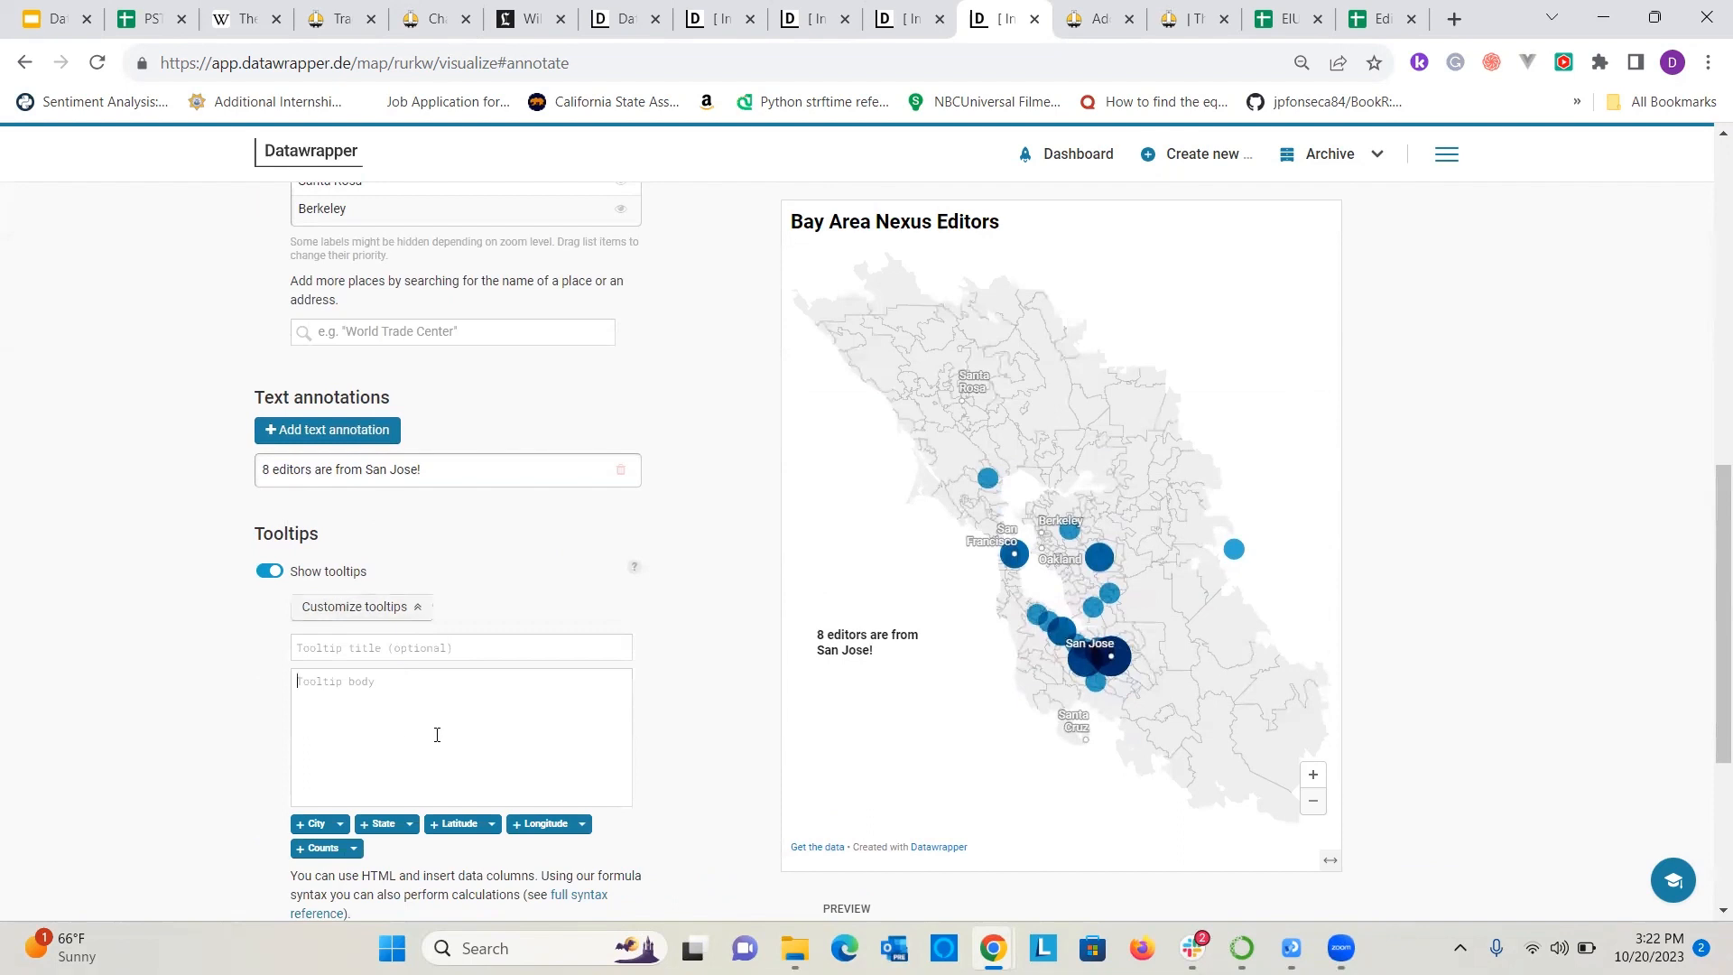
left_click(320, 848)
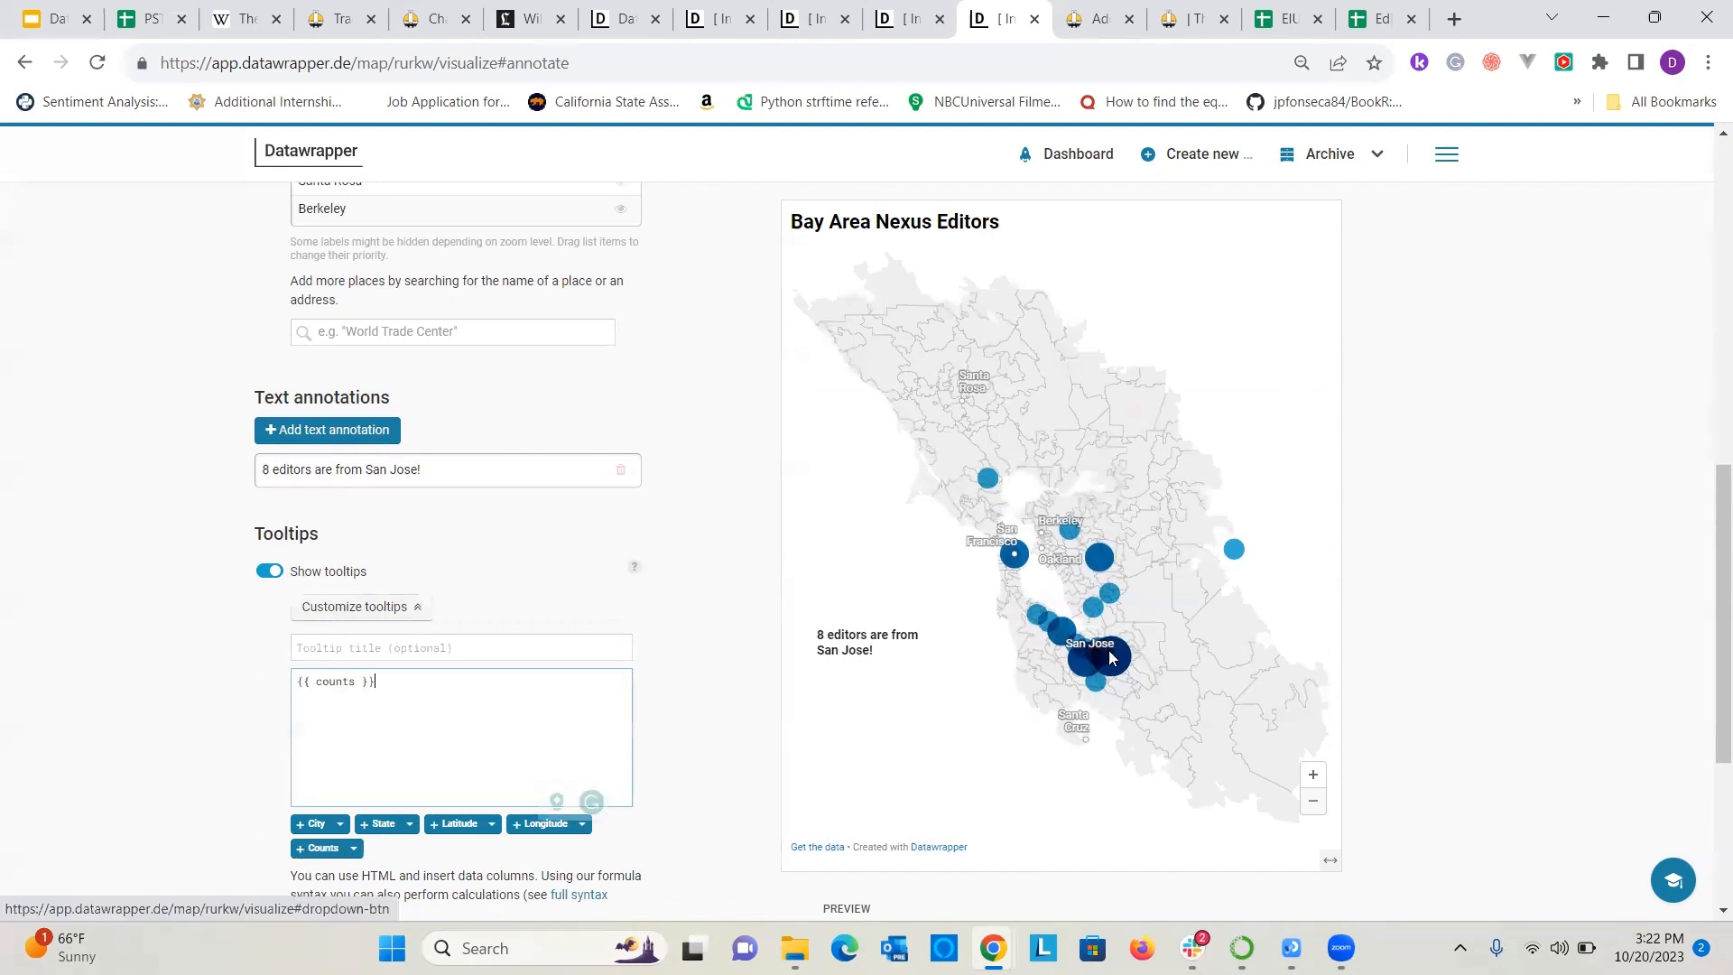
mouse_move(1242, 553)
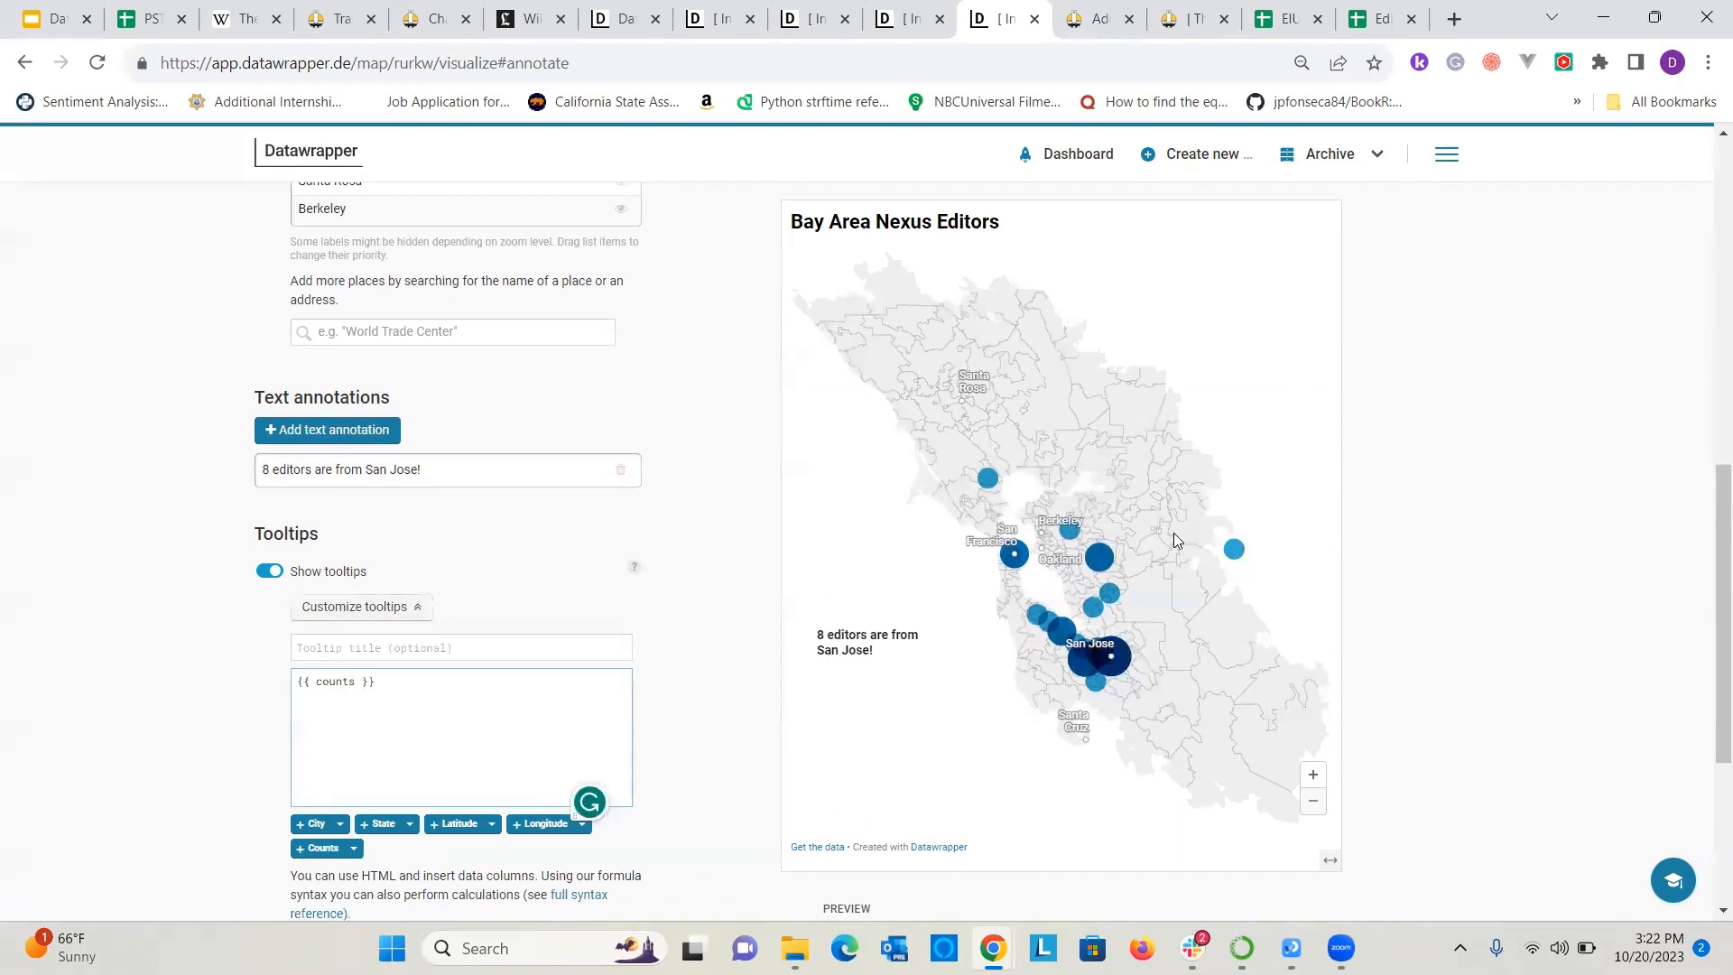
Insert the City column as the tooltip title and check the tooltips on the map symbols.
mouse_move(1102, 572)
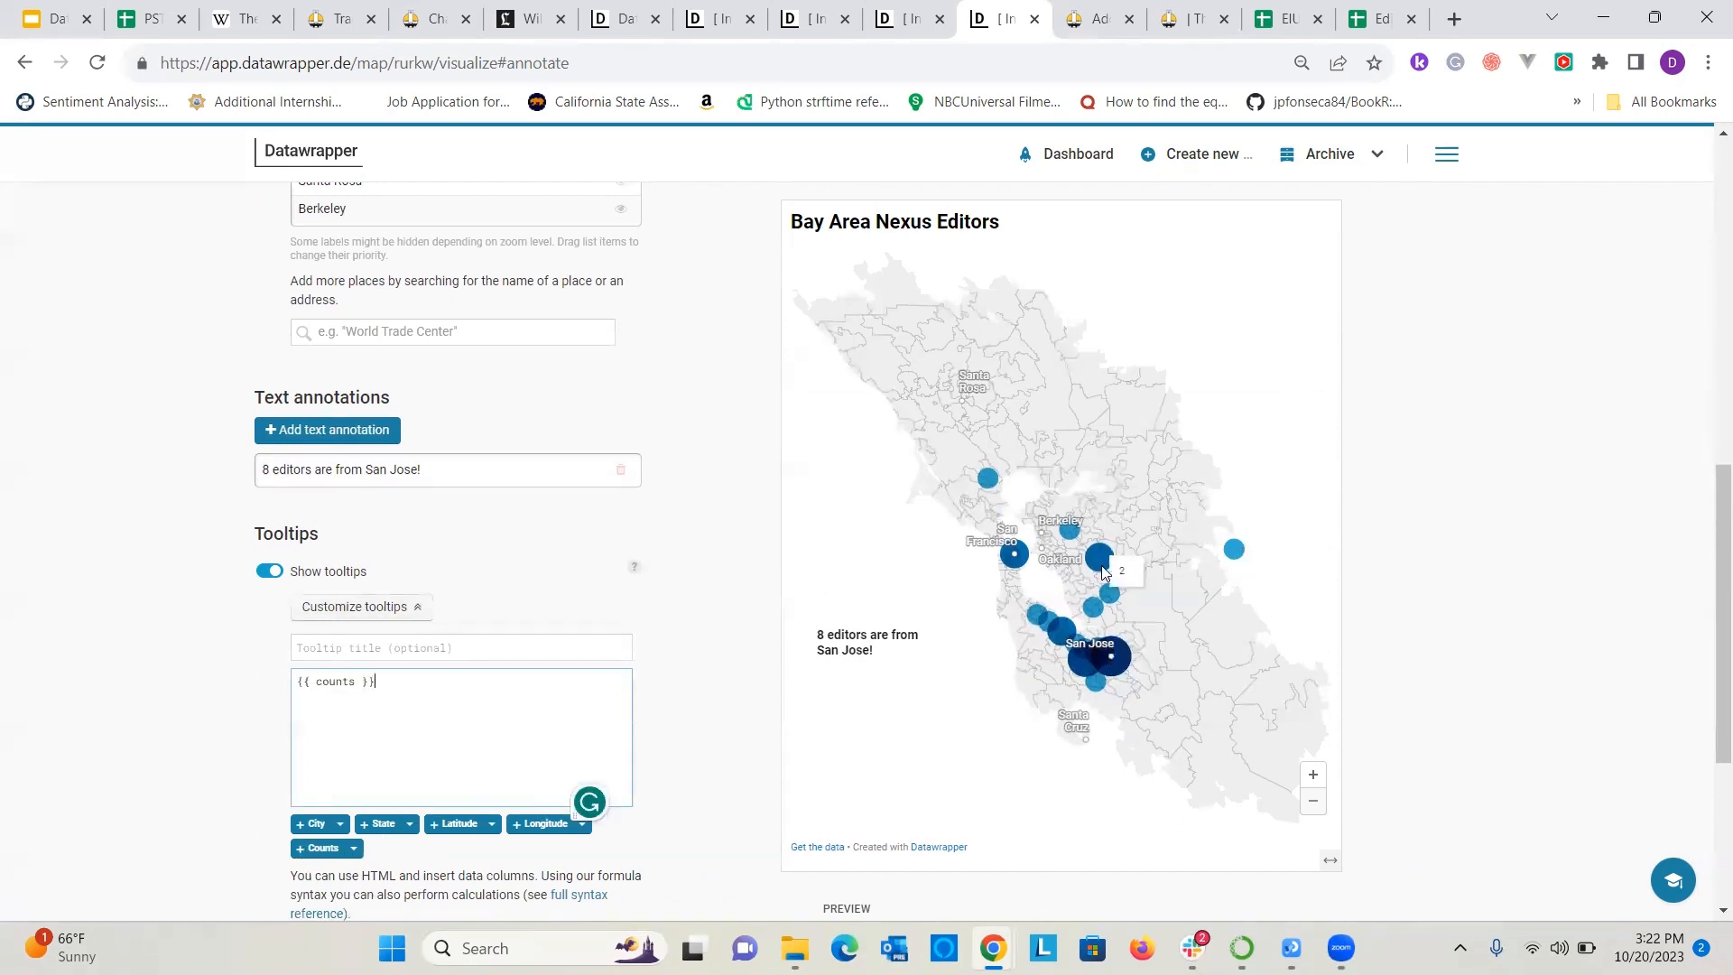
left_click(502, 650)
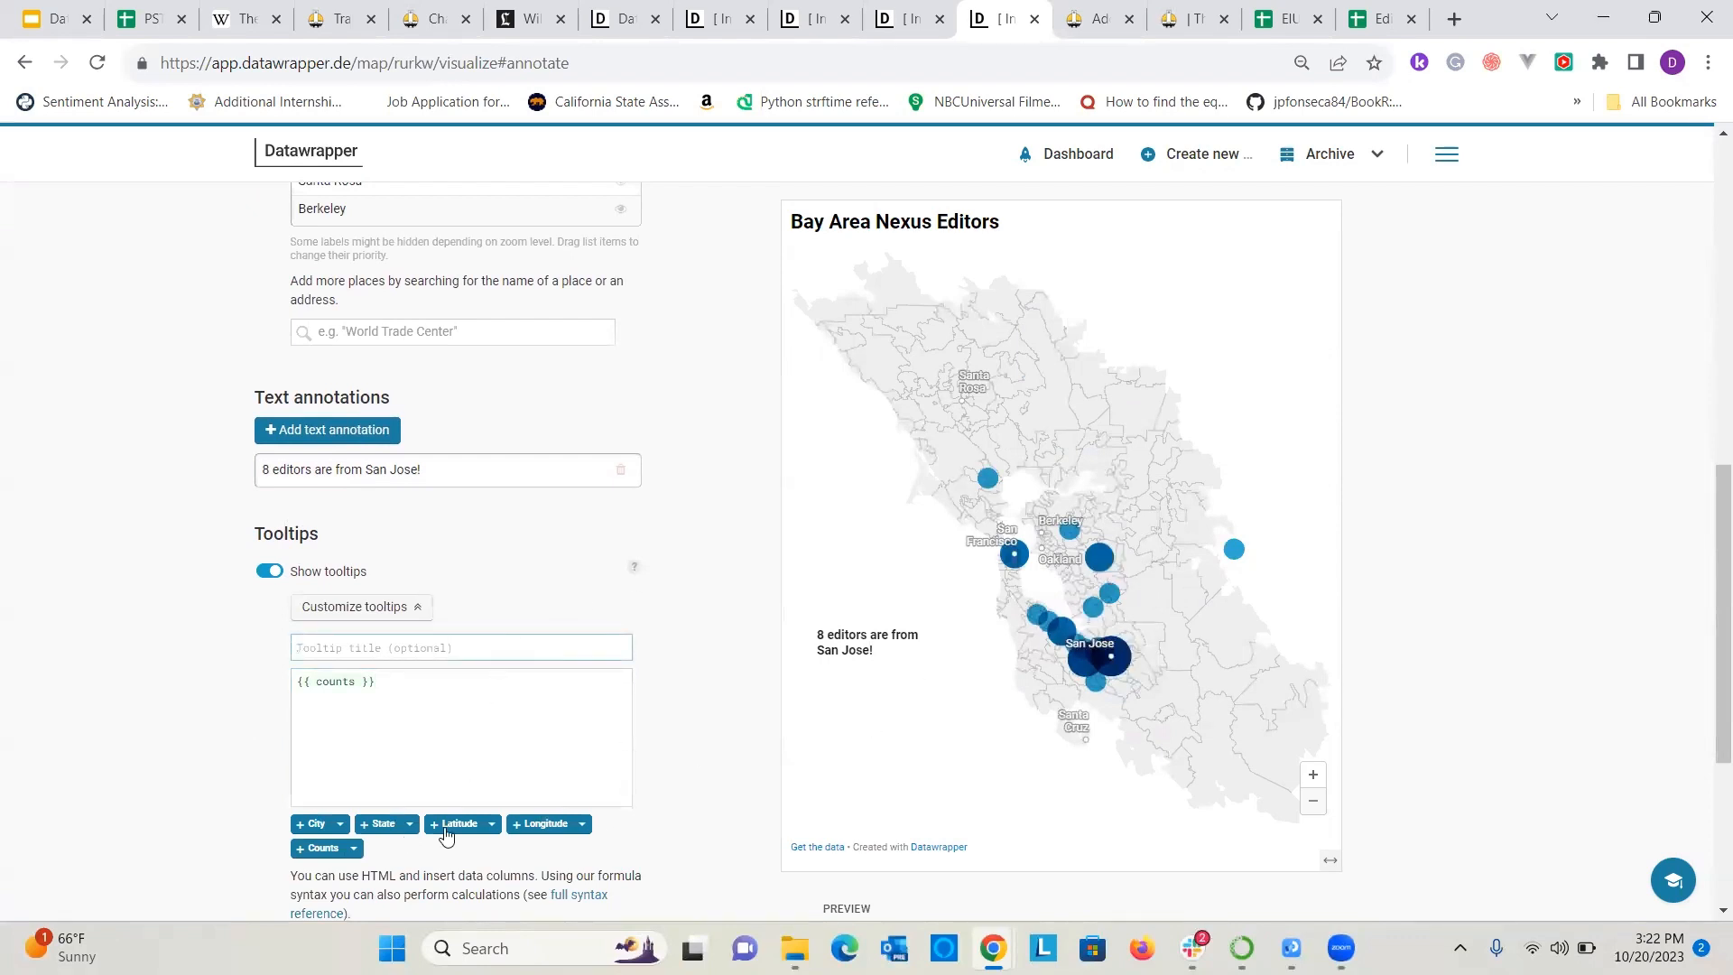
left_click(317, 825)
mouse_move(1103, 564)
mouse_move(1236, 564)
Review the map's layout settings for locale, theme, footer and share buttons.
scroll(309, 248, "up", 10)
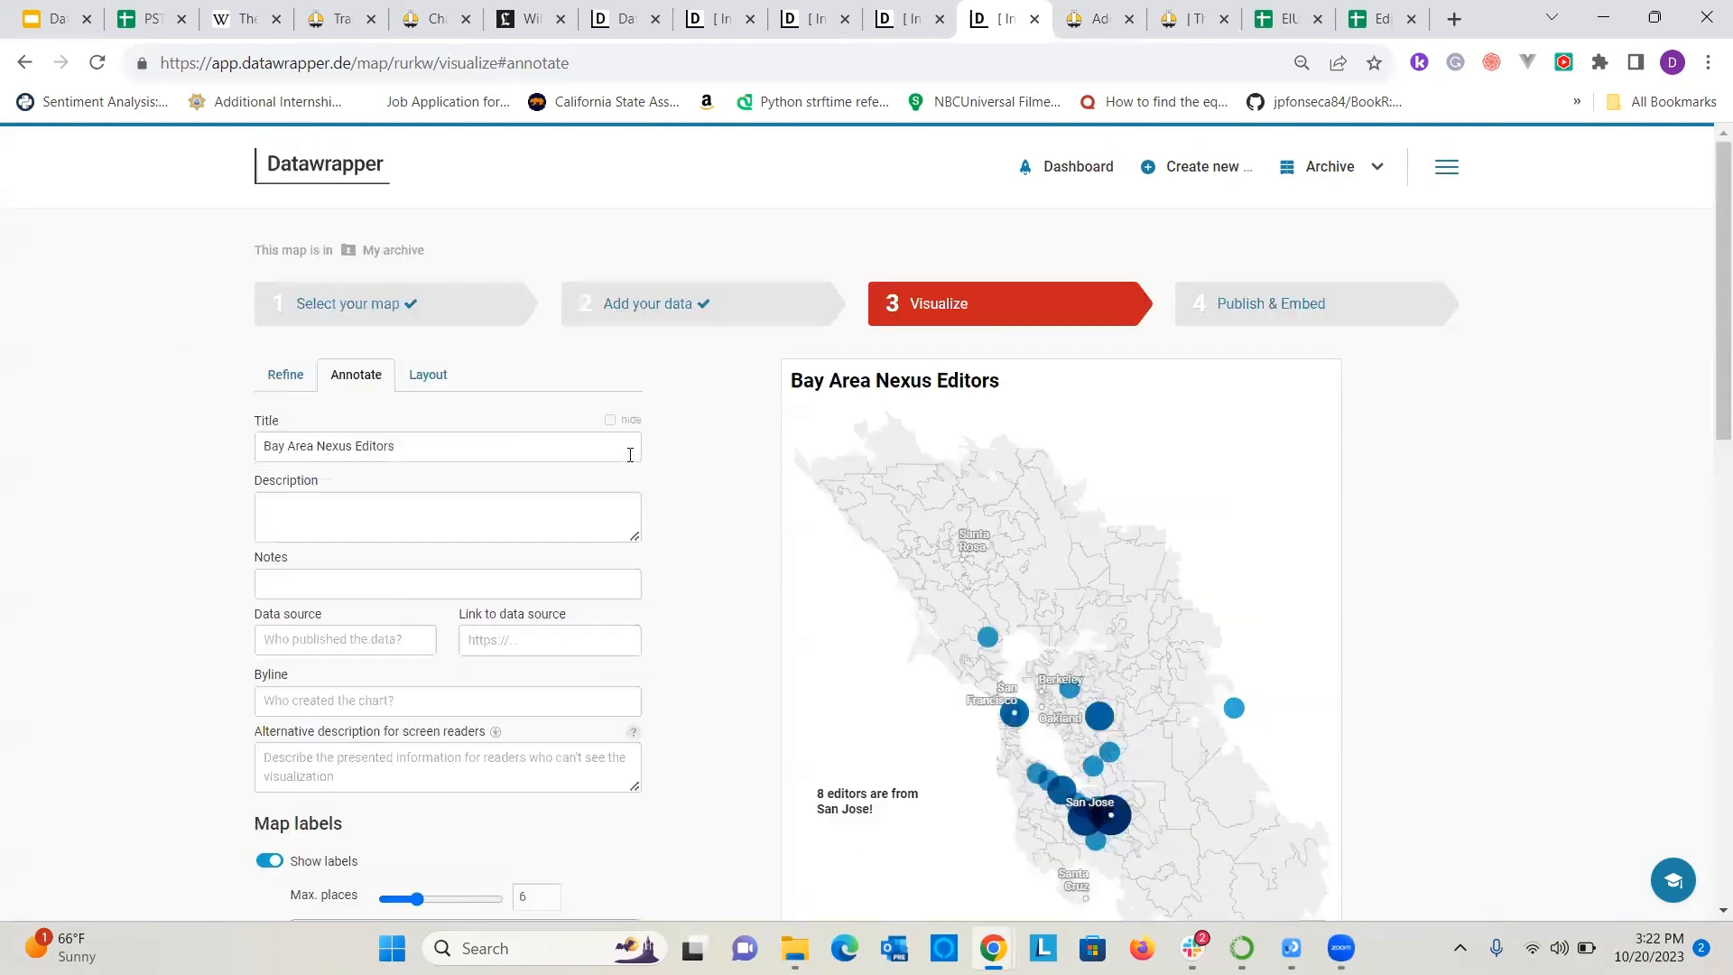
left_click(428, 374)
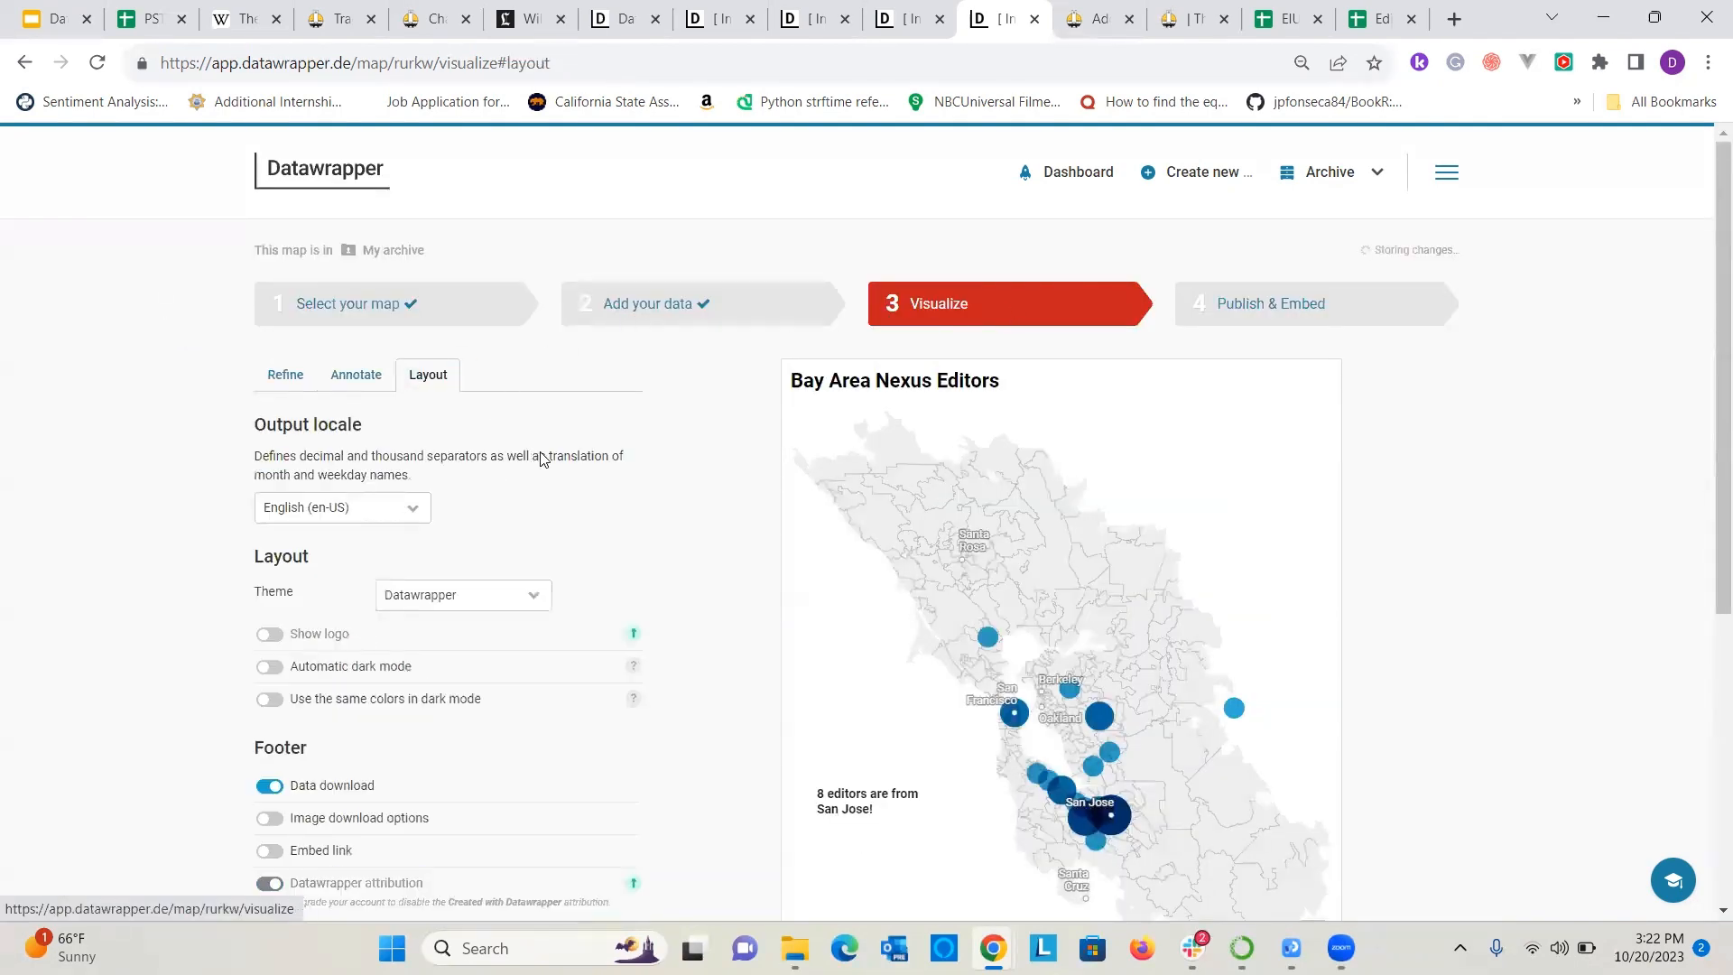
scroll(725, 490, "down", 1)
scroll(725, 490, "down", 2)
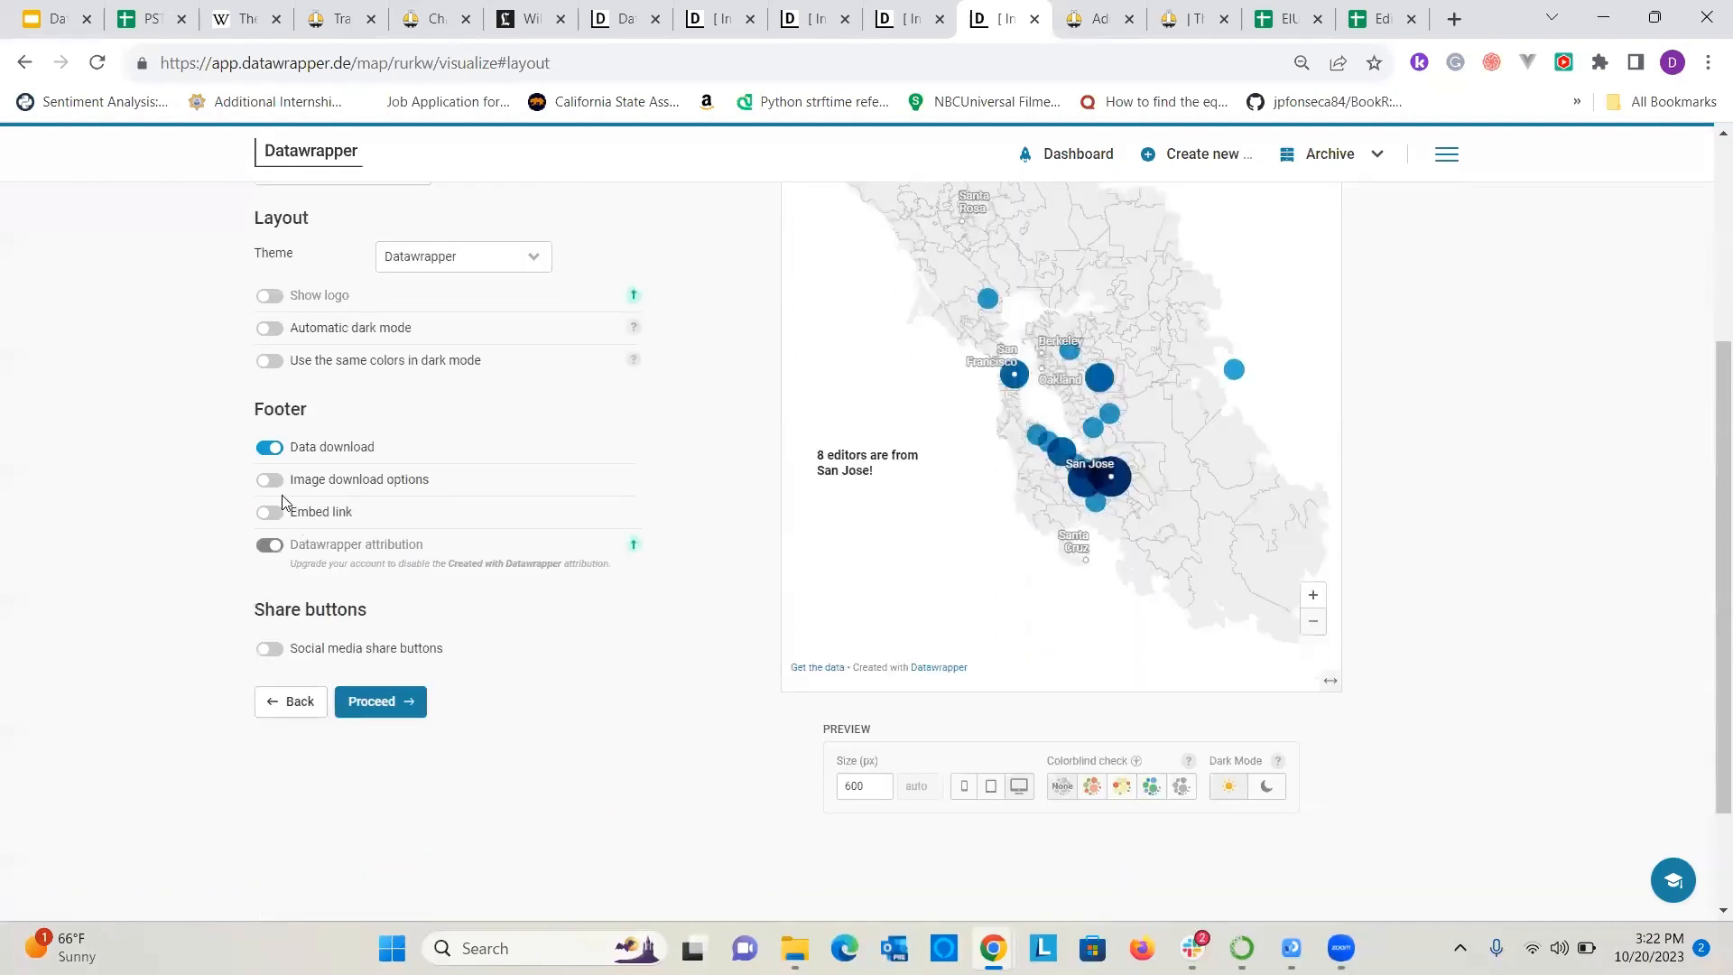
scroll(290, 484, "up", 4)
Publish the Bay Area Nexus Editors map and look over its share, embed and export options.
left_click(1274, 304)
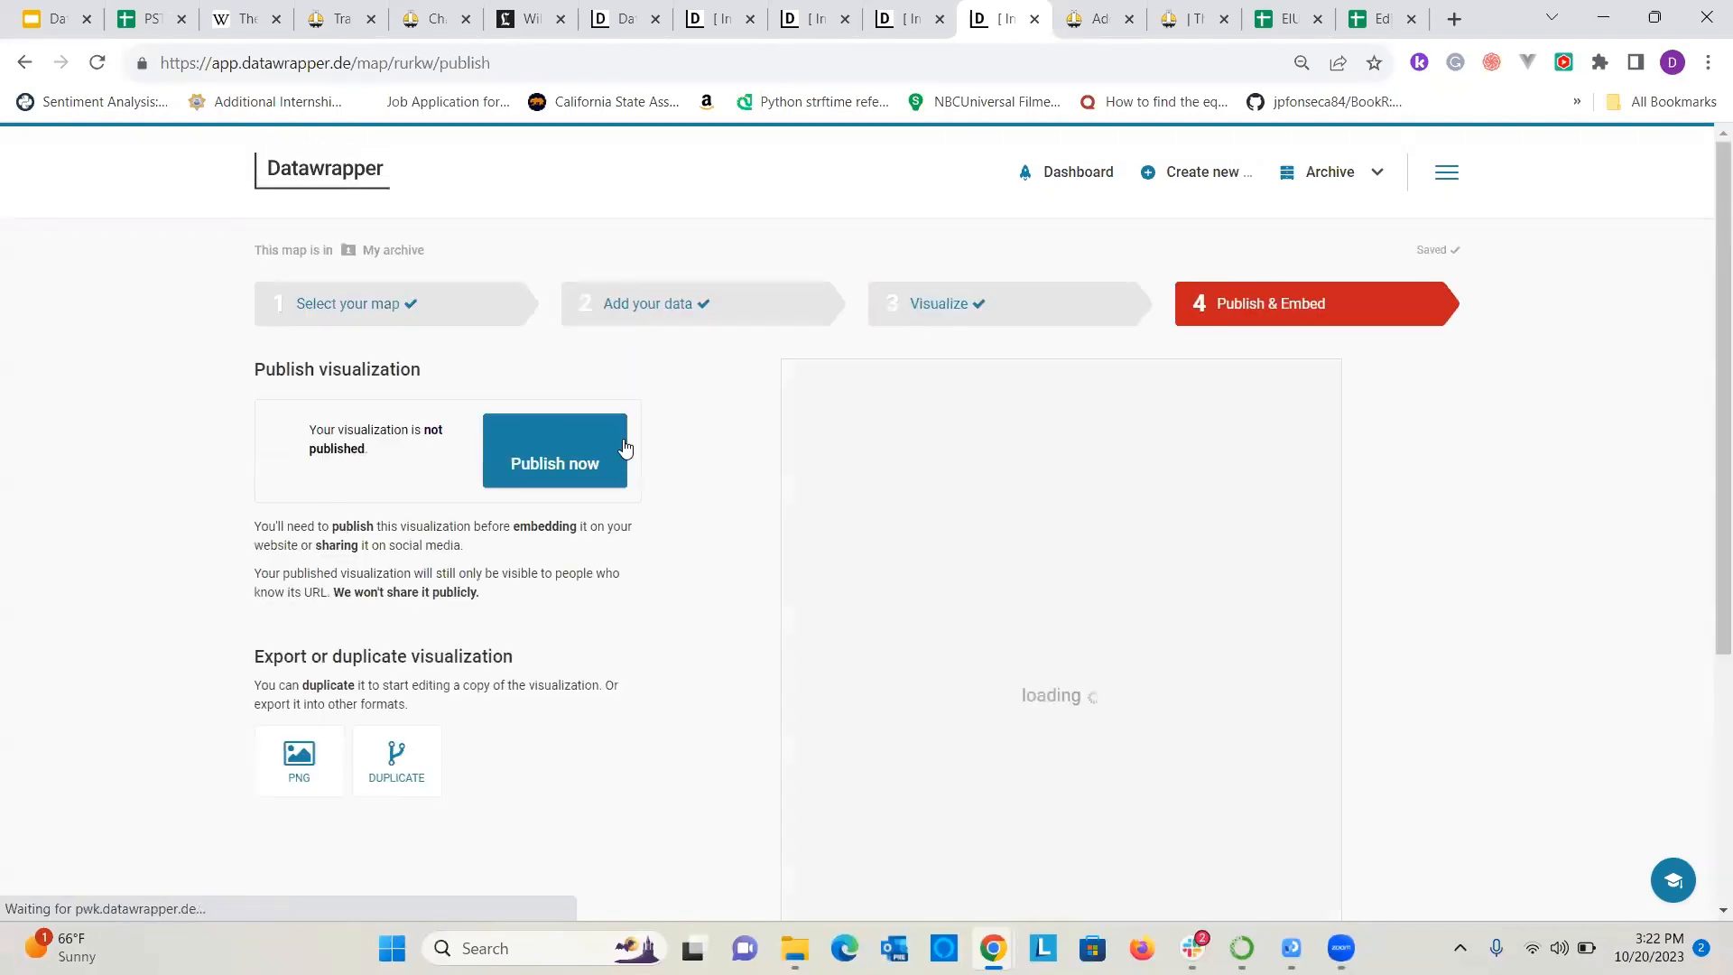
left_click(599, 463)
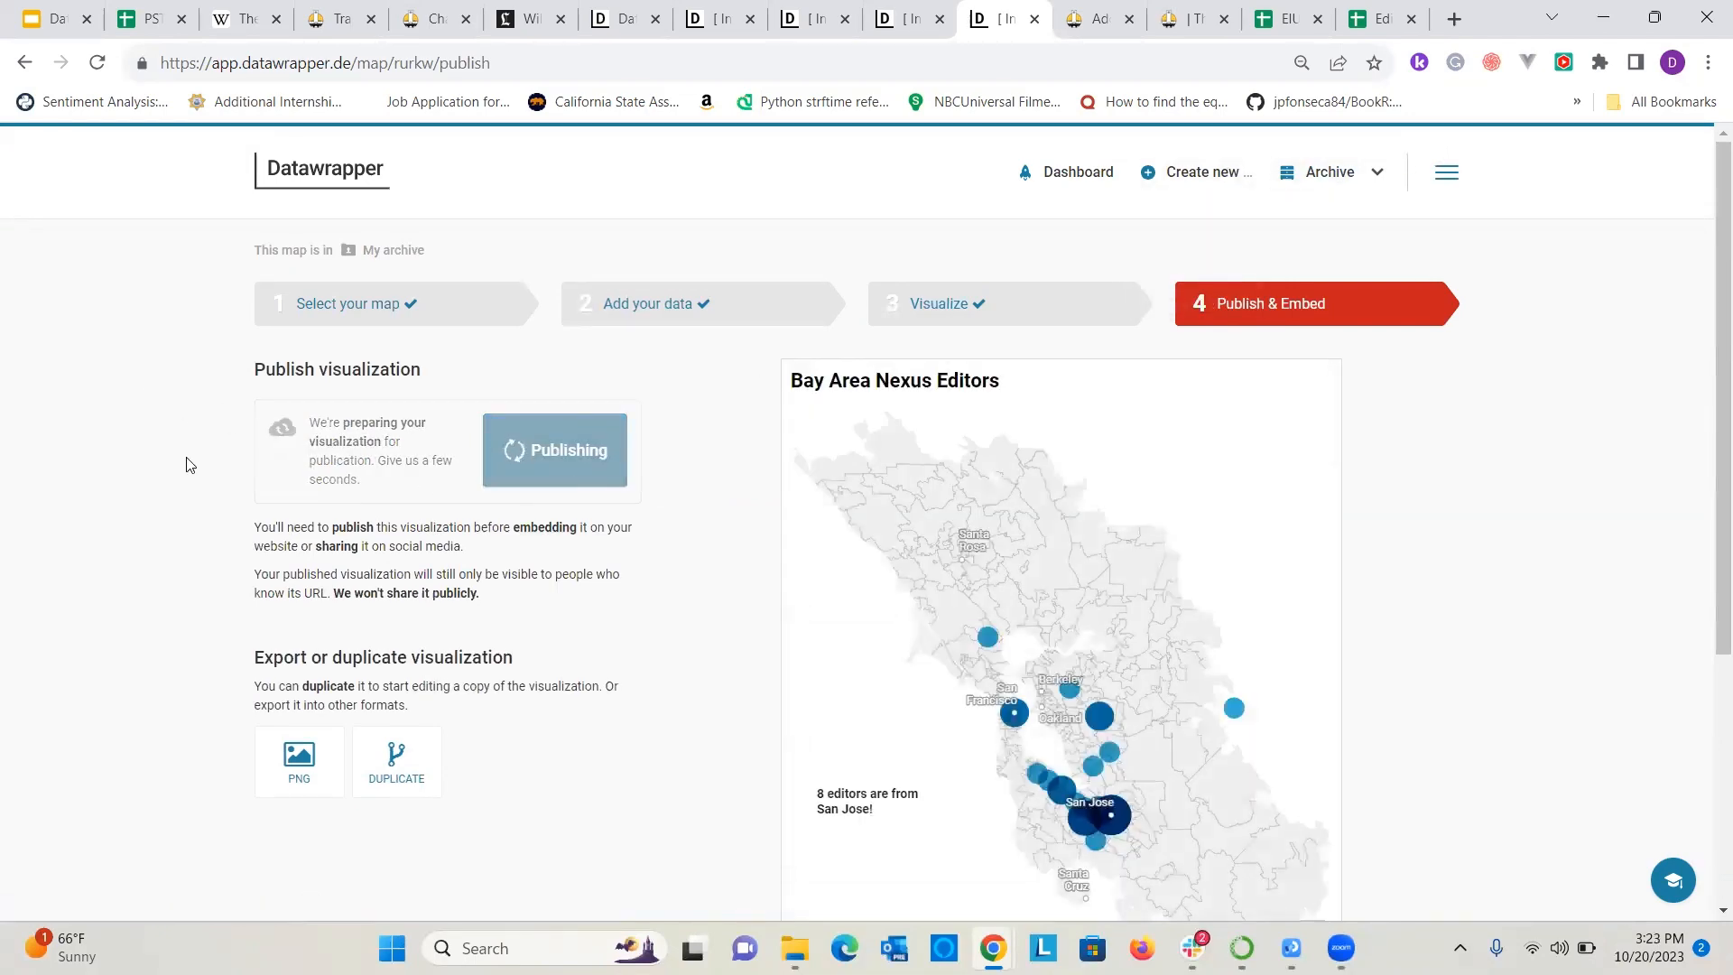
scroll(191, 466, "down", 1)
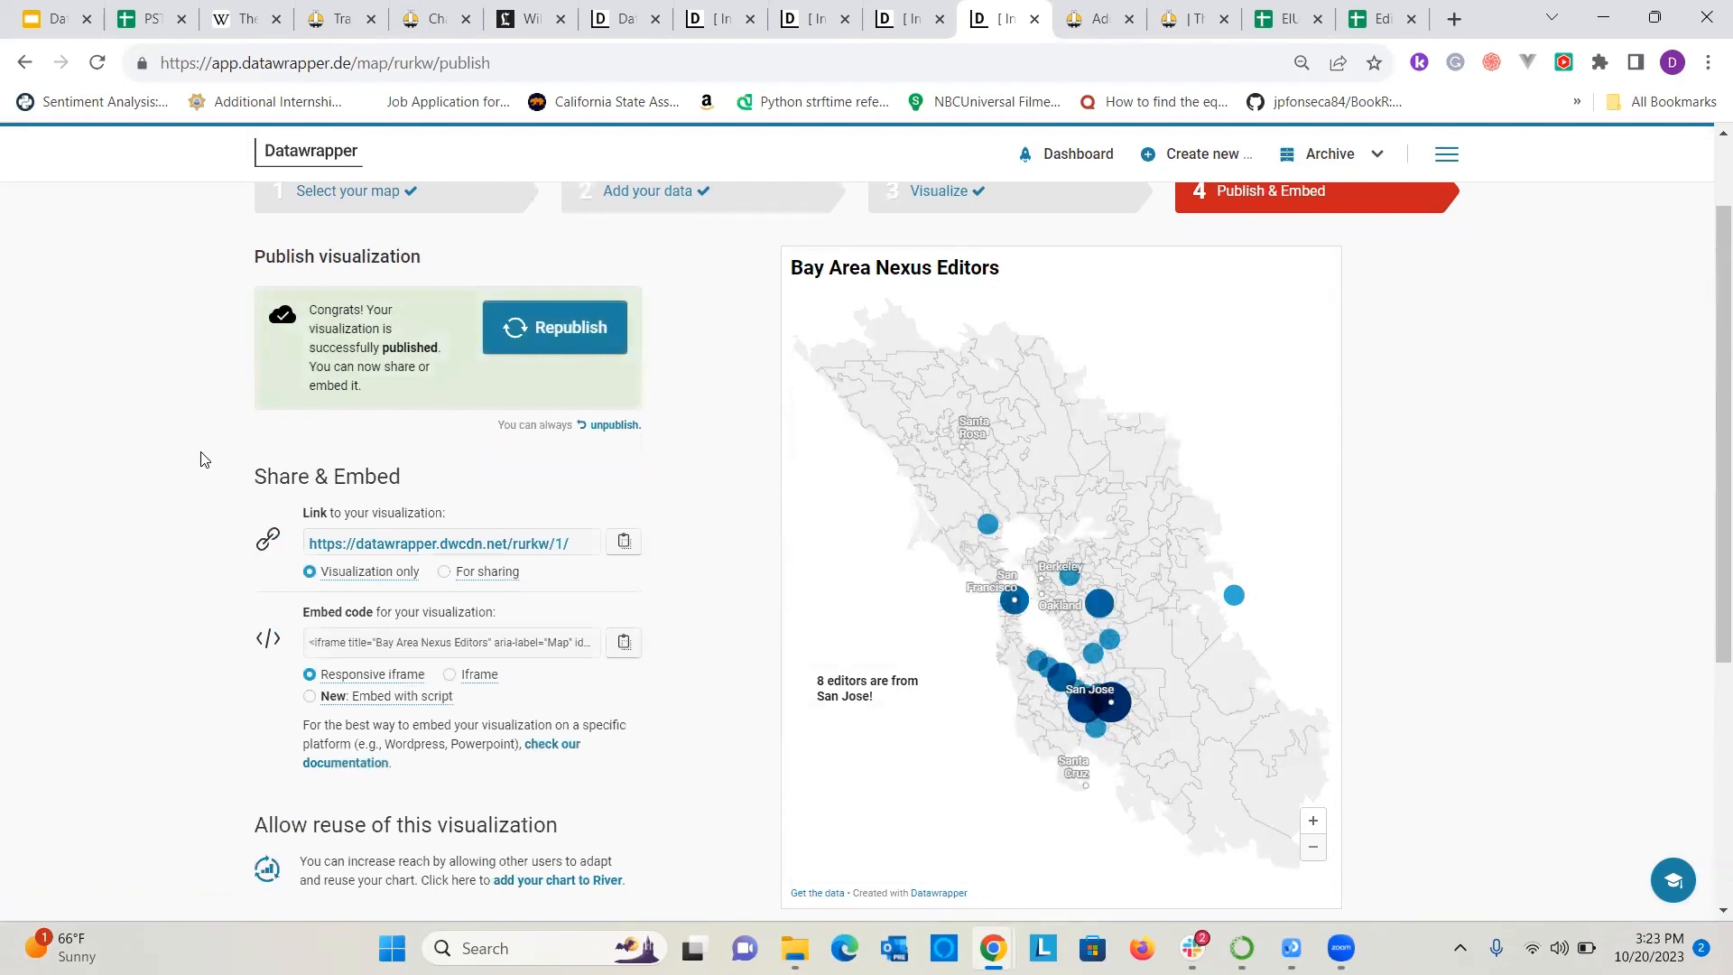
scroll(271, 501, "down", 3)
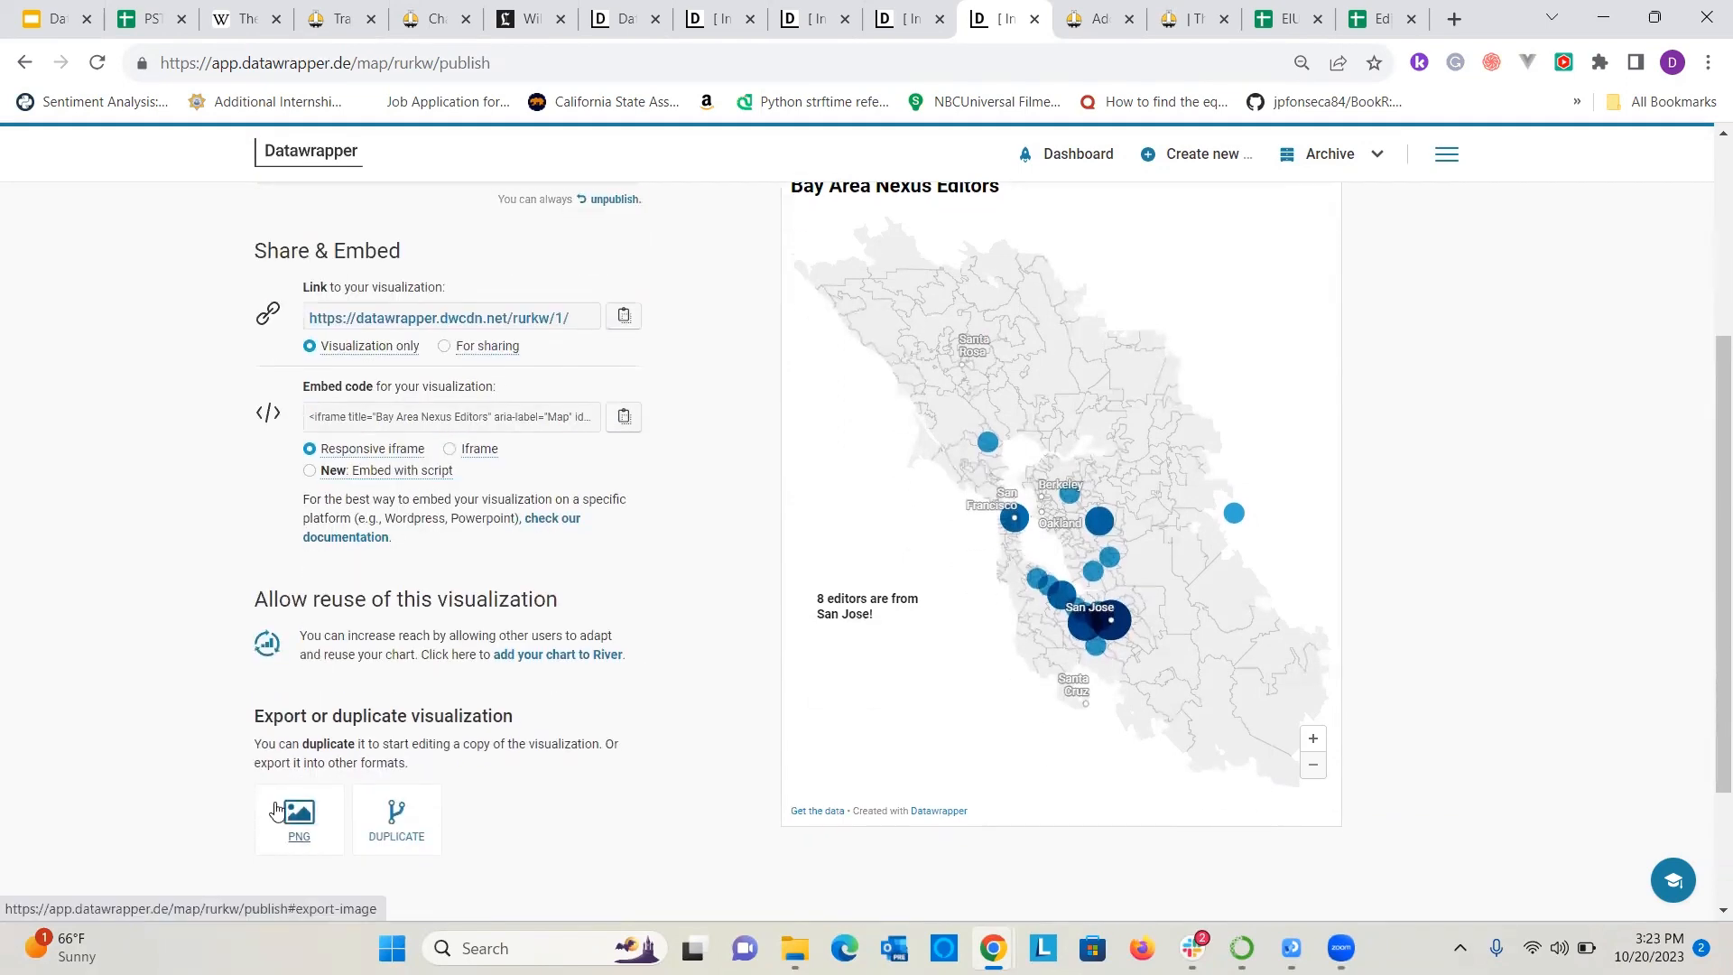
scroll(391, 719, "up", 4)
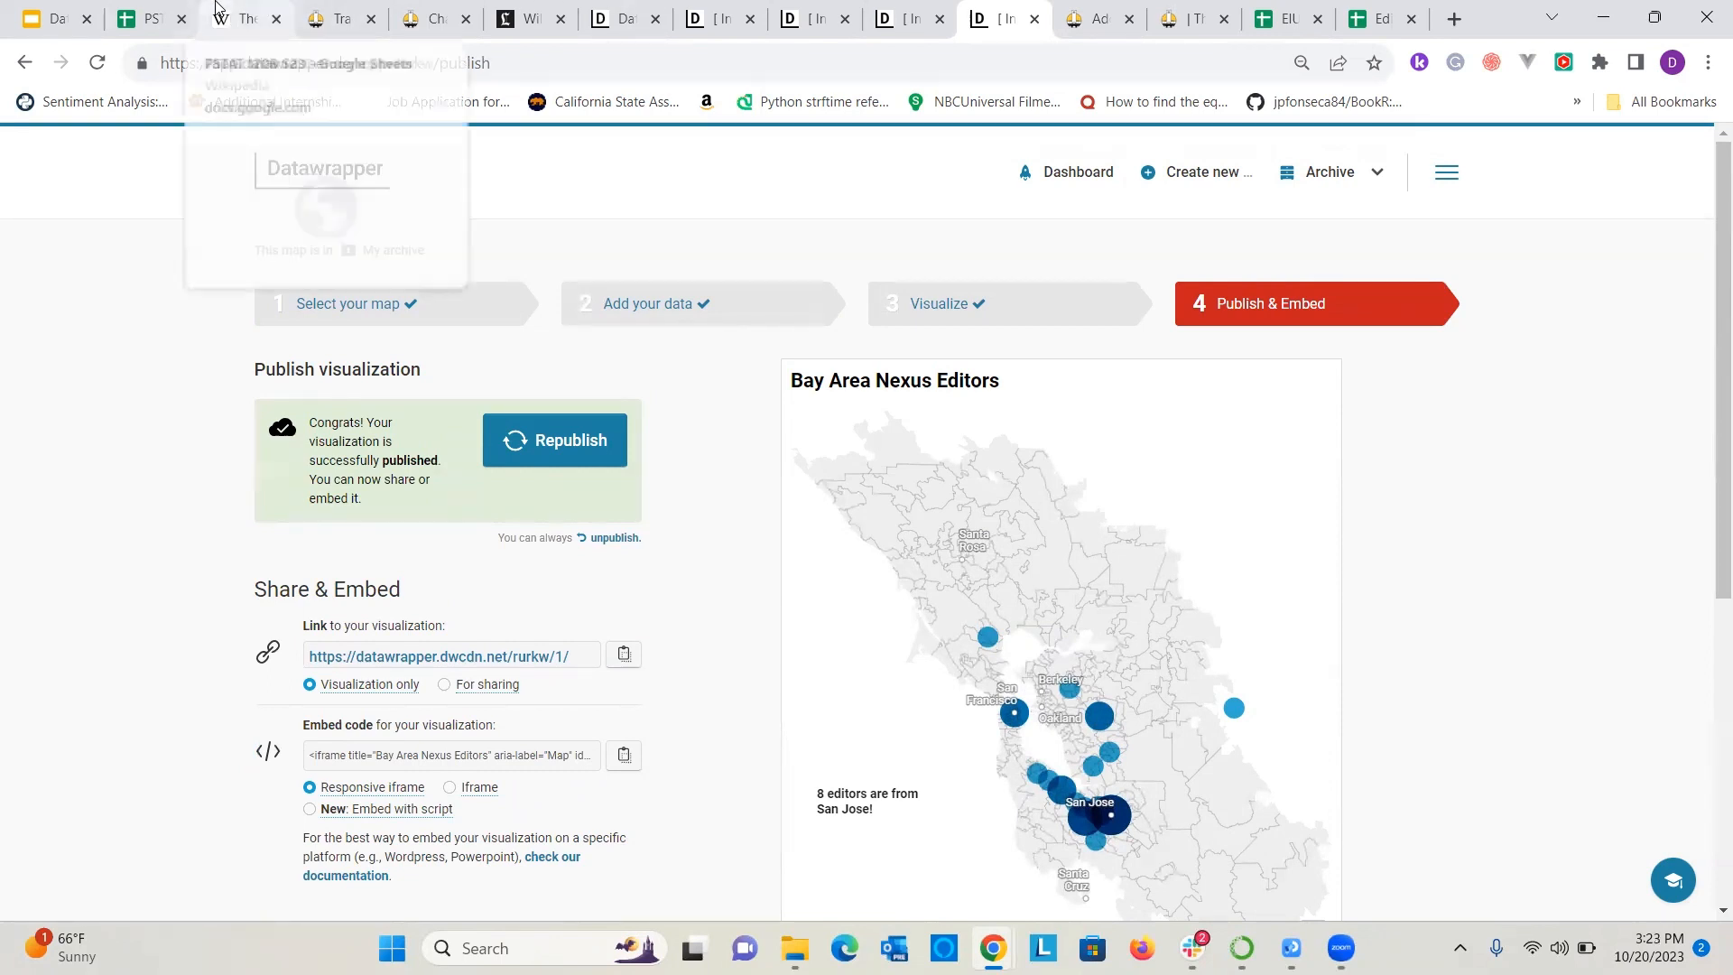
Show the Locator Maps slide in the workshop presentation, and create a new locator map in Datawrapper.
left_click(68, 11)
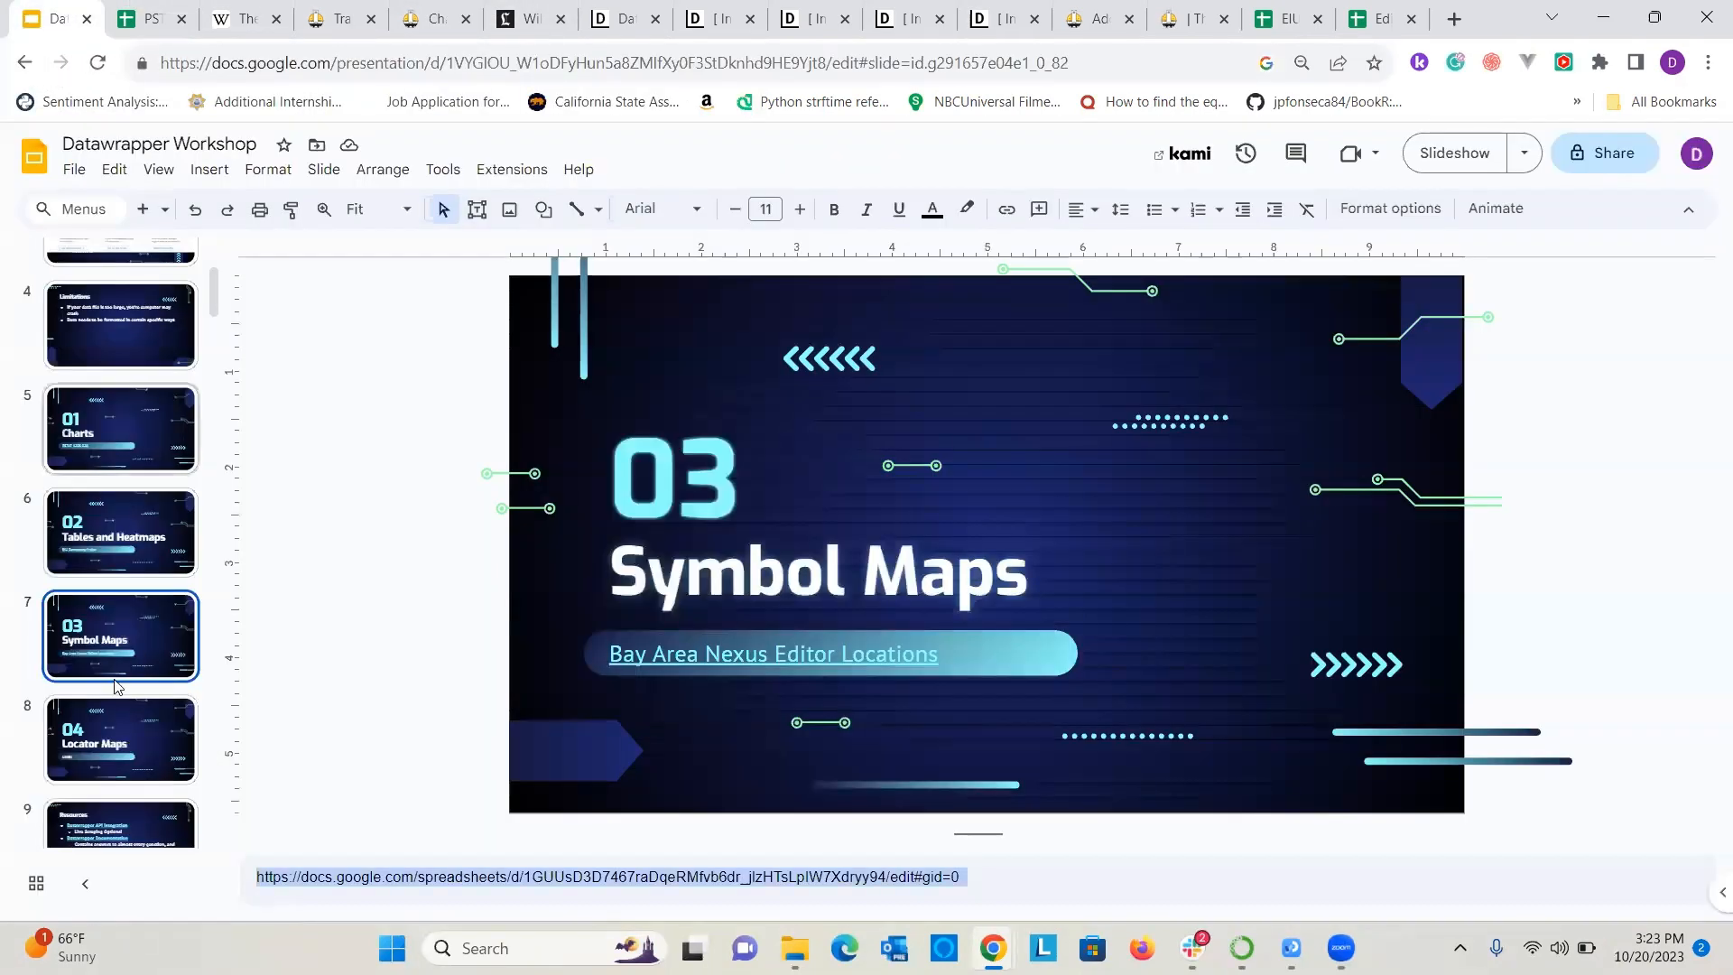
left_click(97, 753)
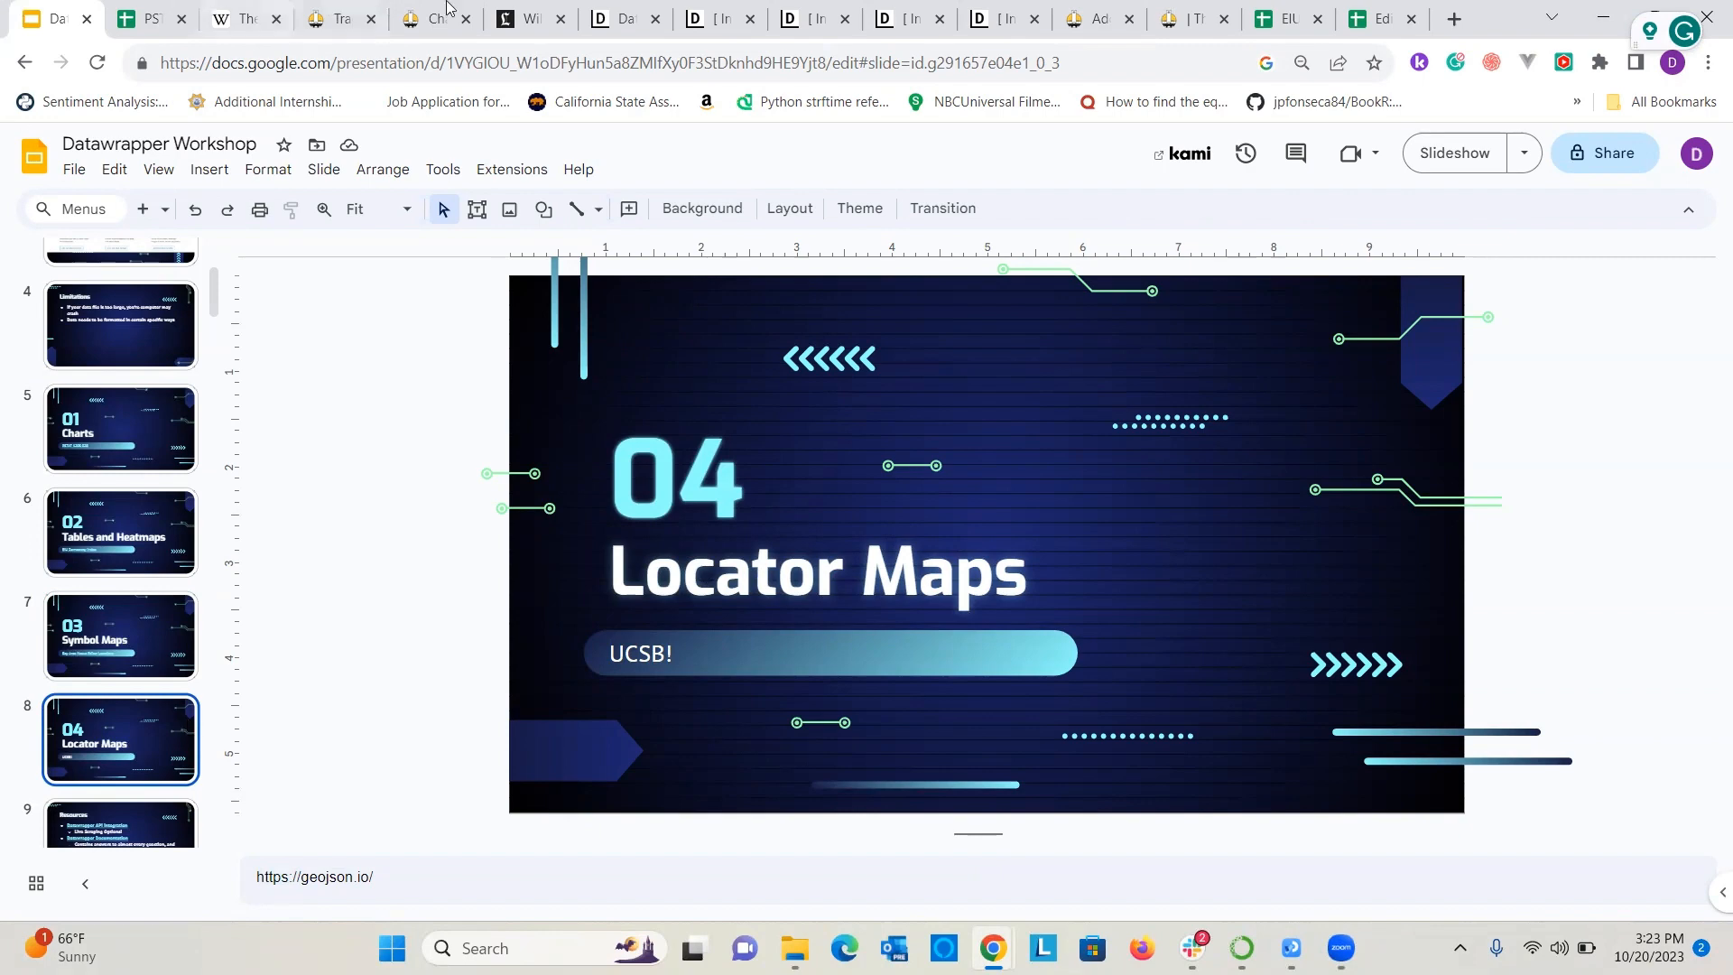
left_click(641, 9)
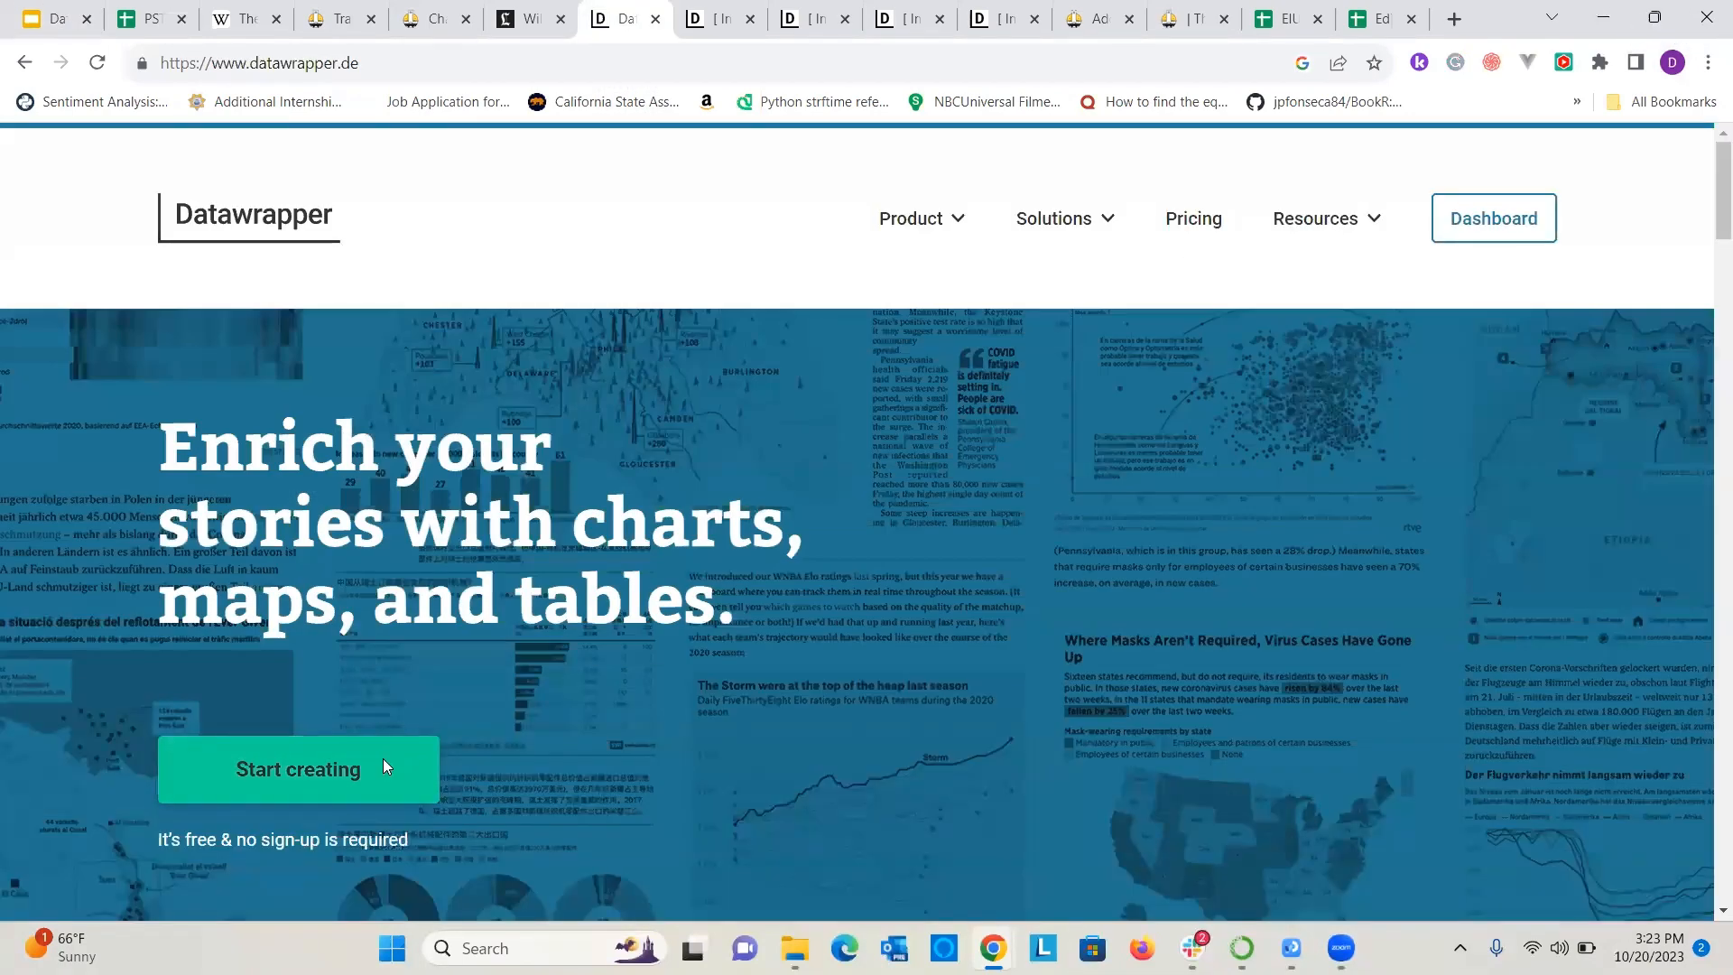
left_click(384, 763)
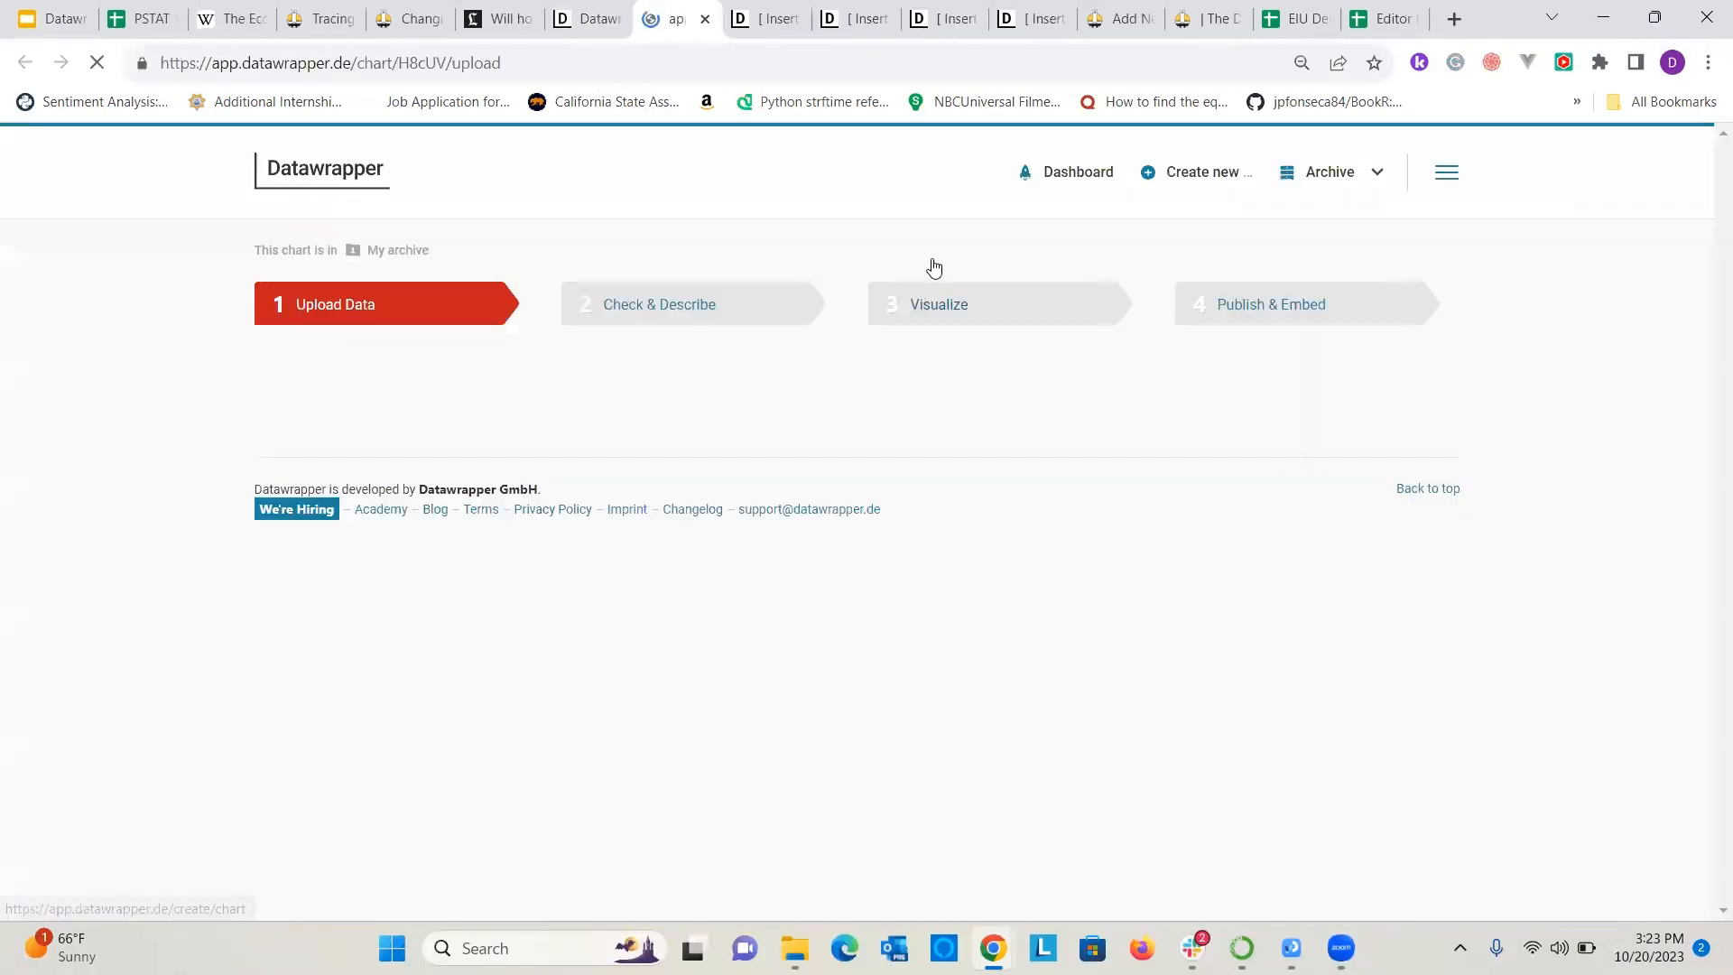
mouse_move(1248, 193)
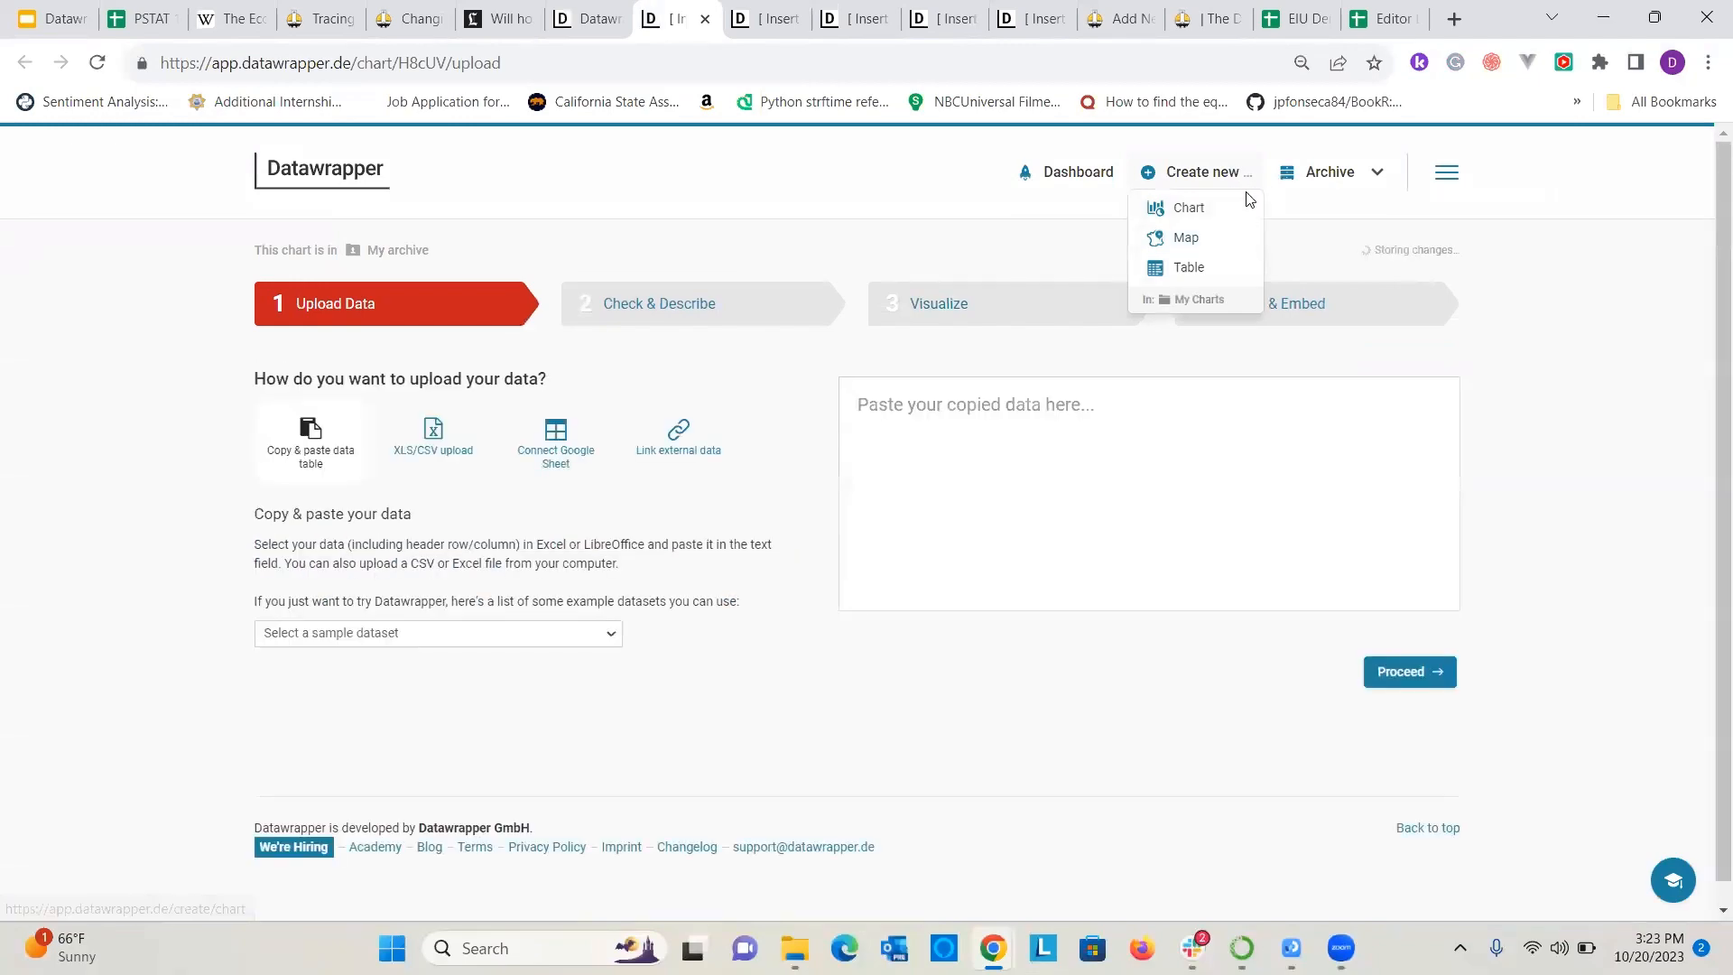
left_click(1186, 238)
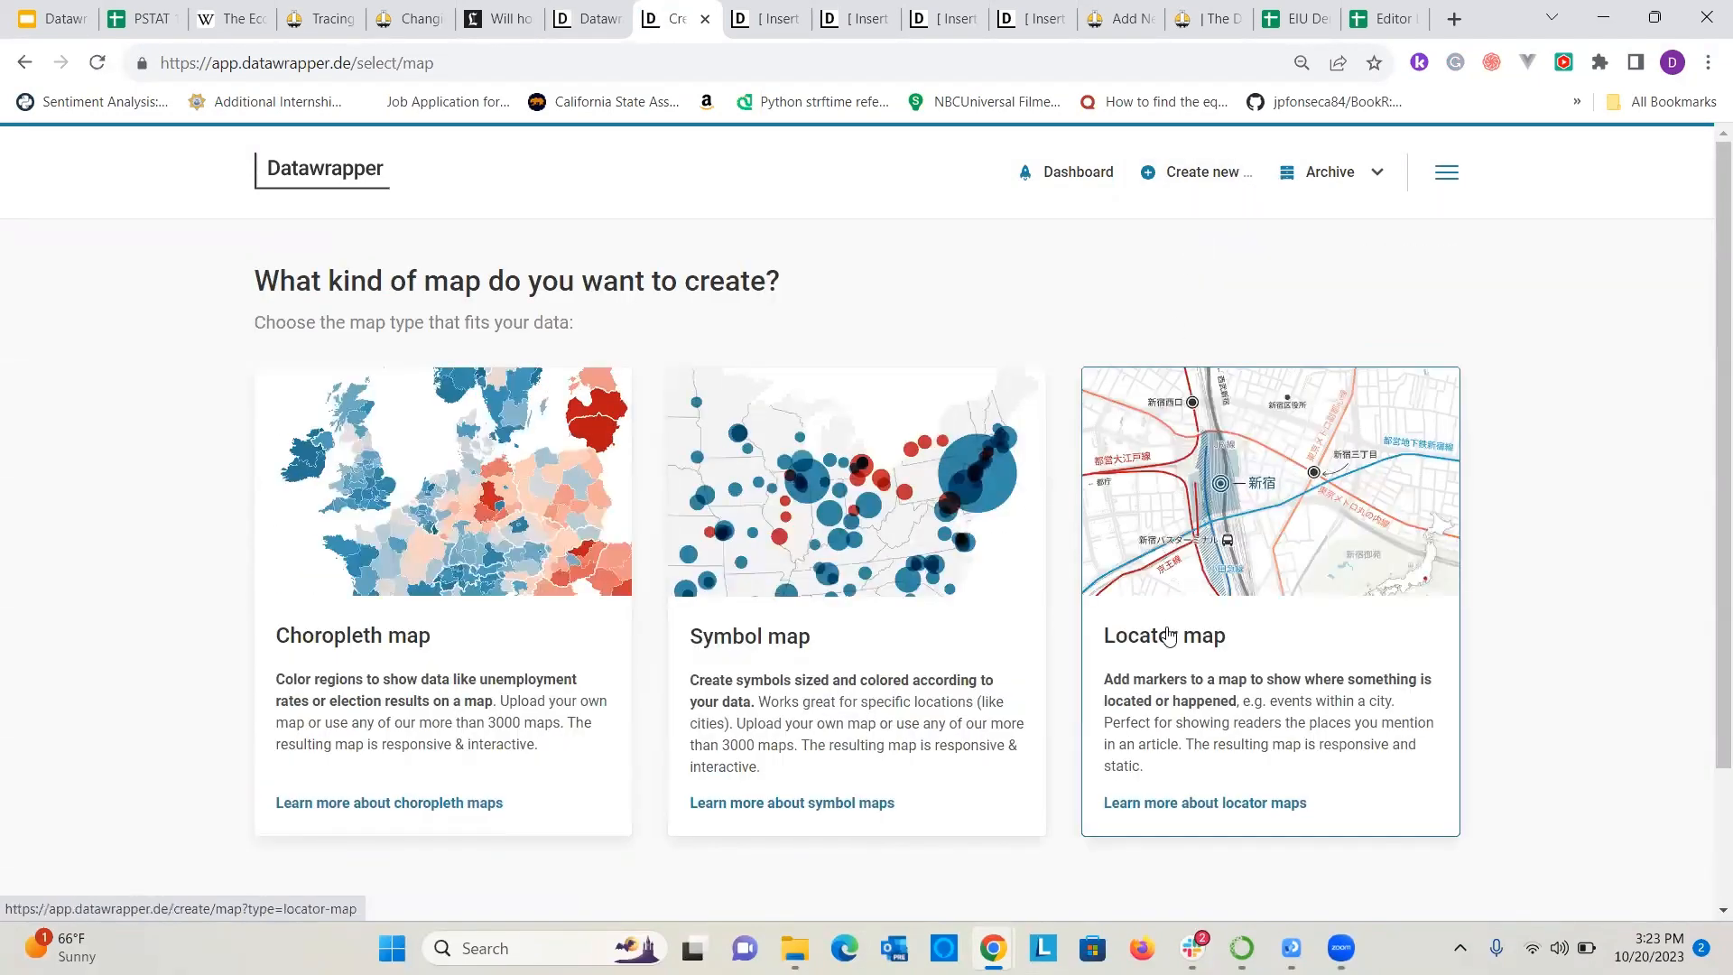
left_click(1169, 636)
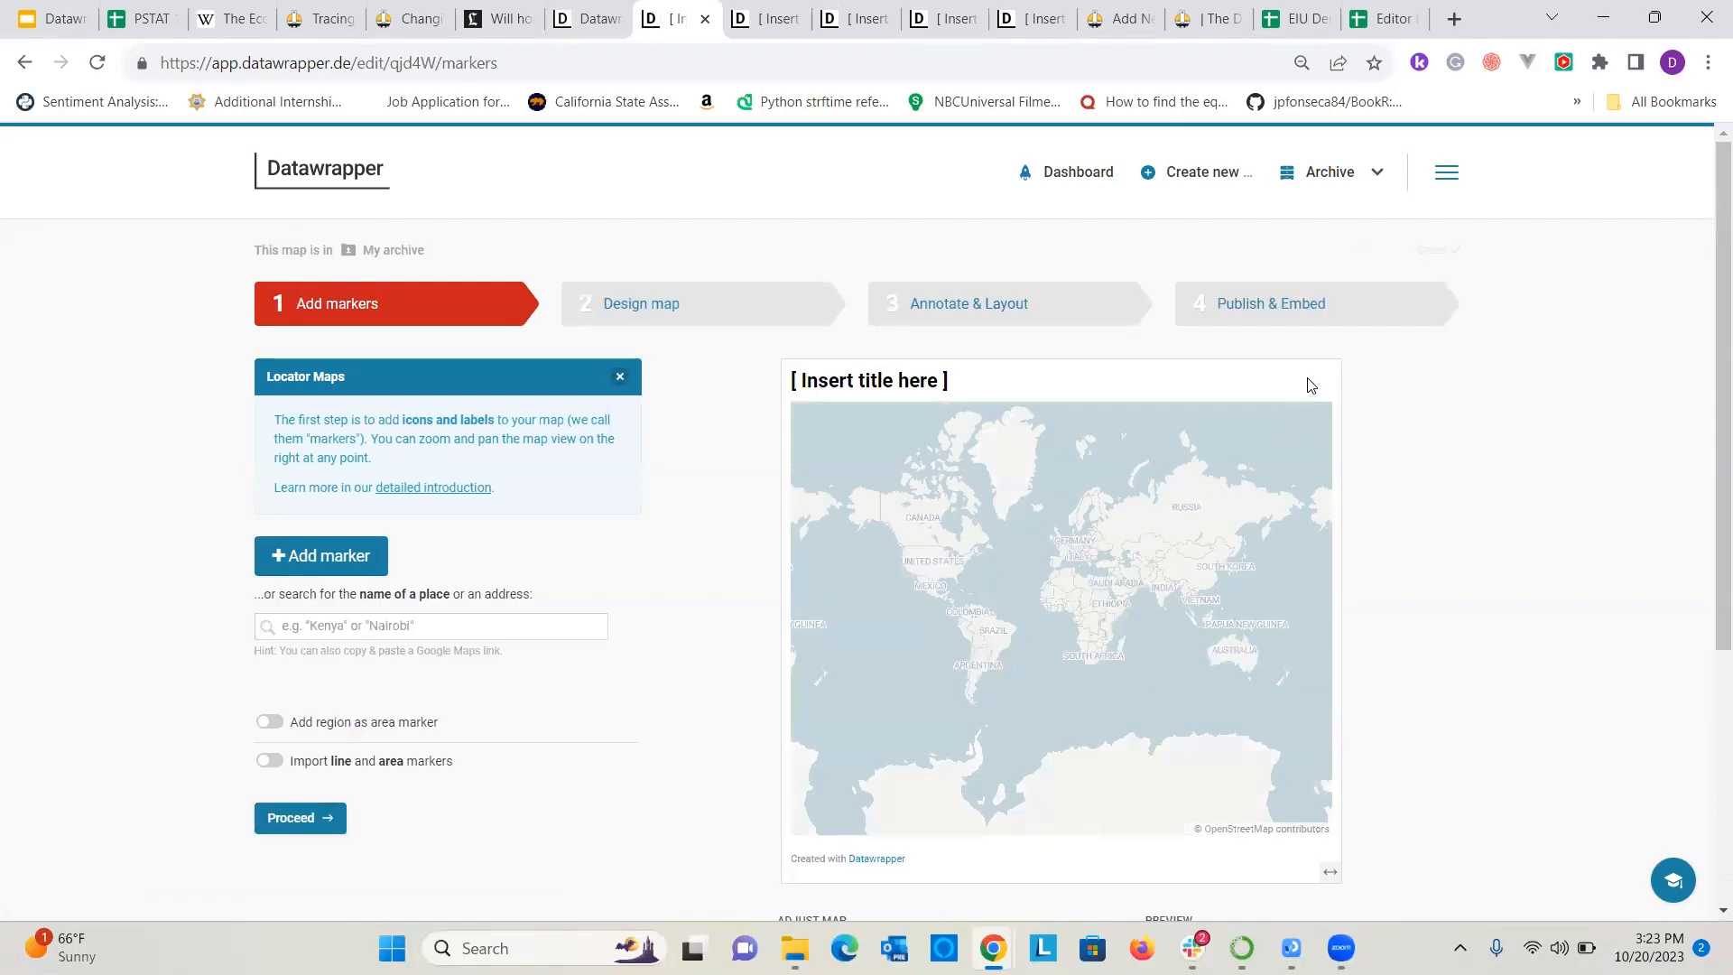
Frame the locator map on Isla Vista, California, close enough to show its streets and the coastline.
scroll(1090, 623, "up", 1)
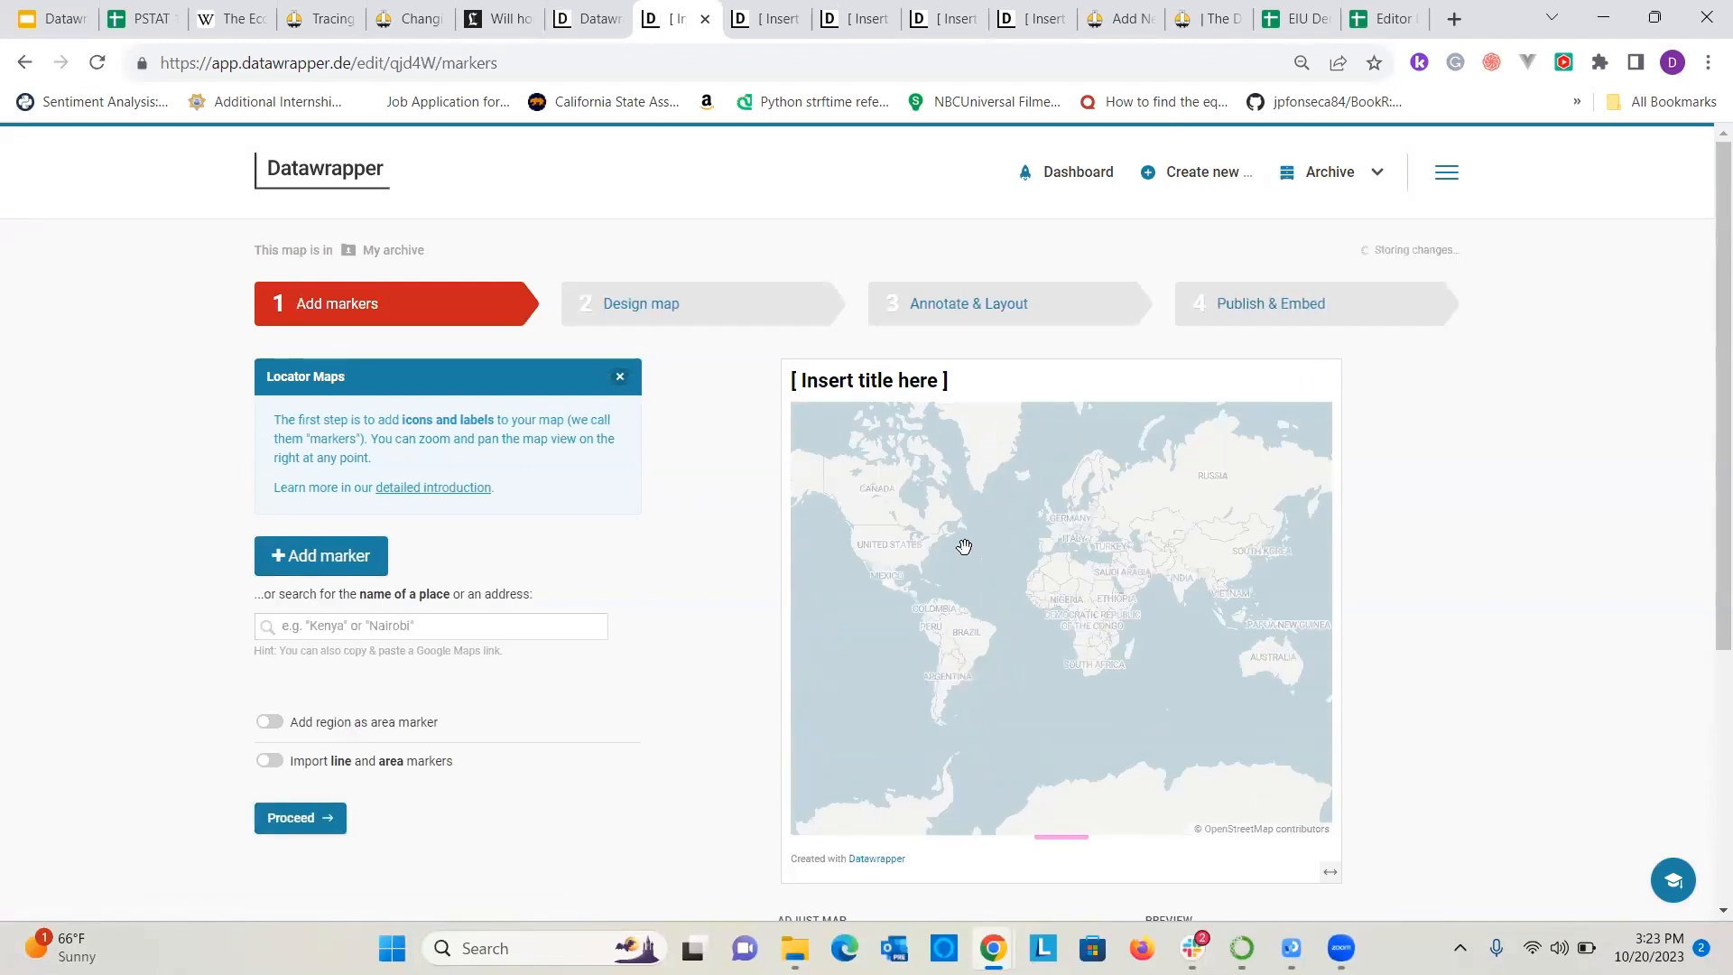
scroll(923, 524, "up", 3)
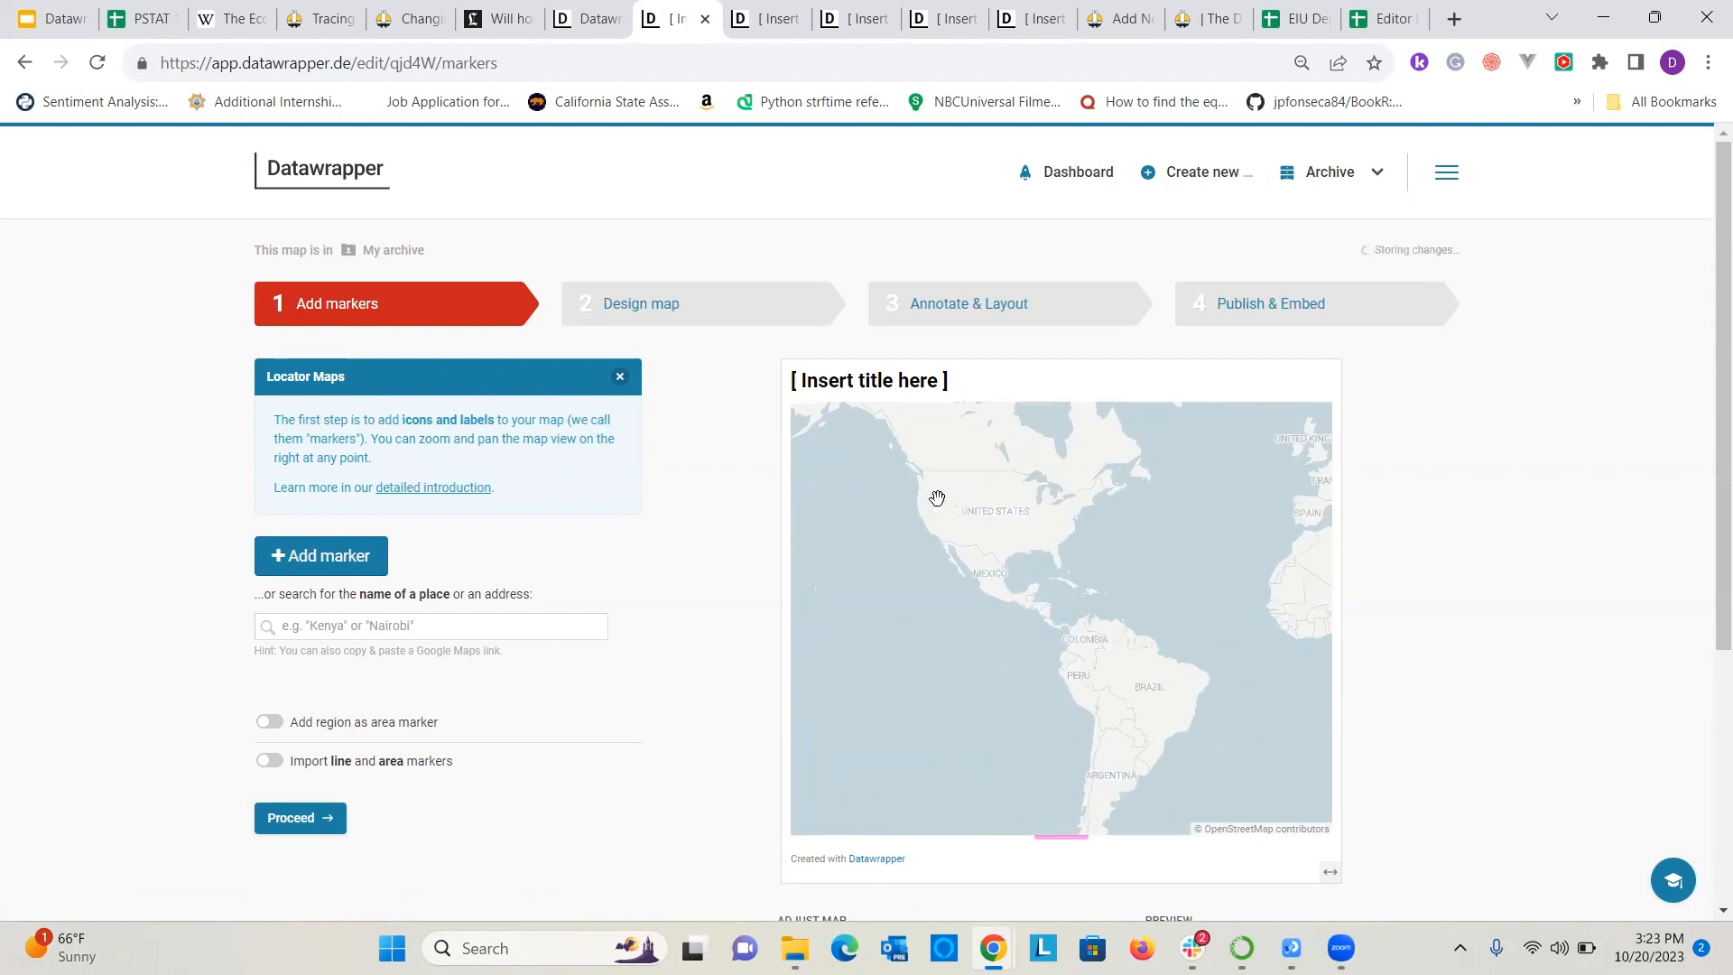
scroll(923, 521, "up", 1)
scroll(880, 574, "up", 5)
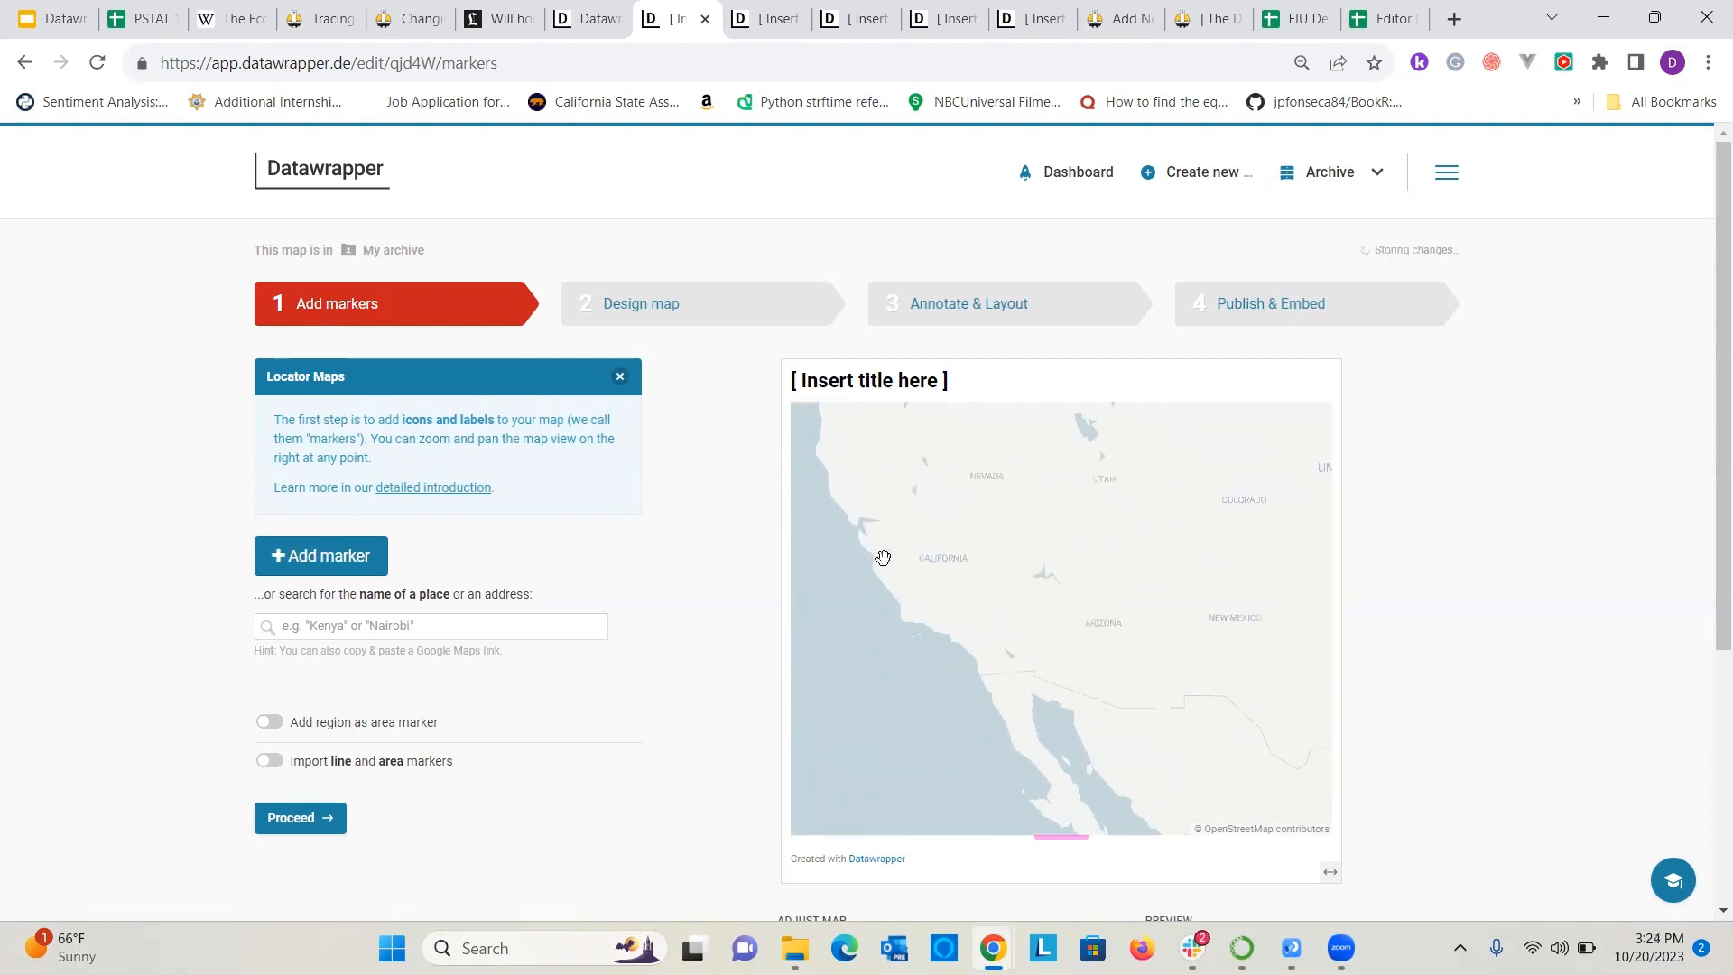
scroll(930, 631, "up", 5)
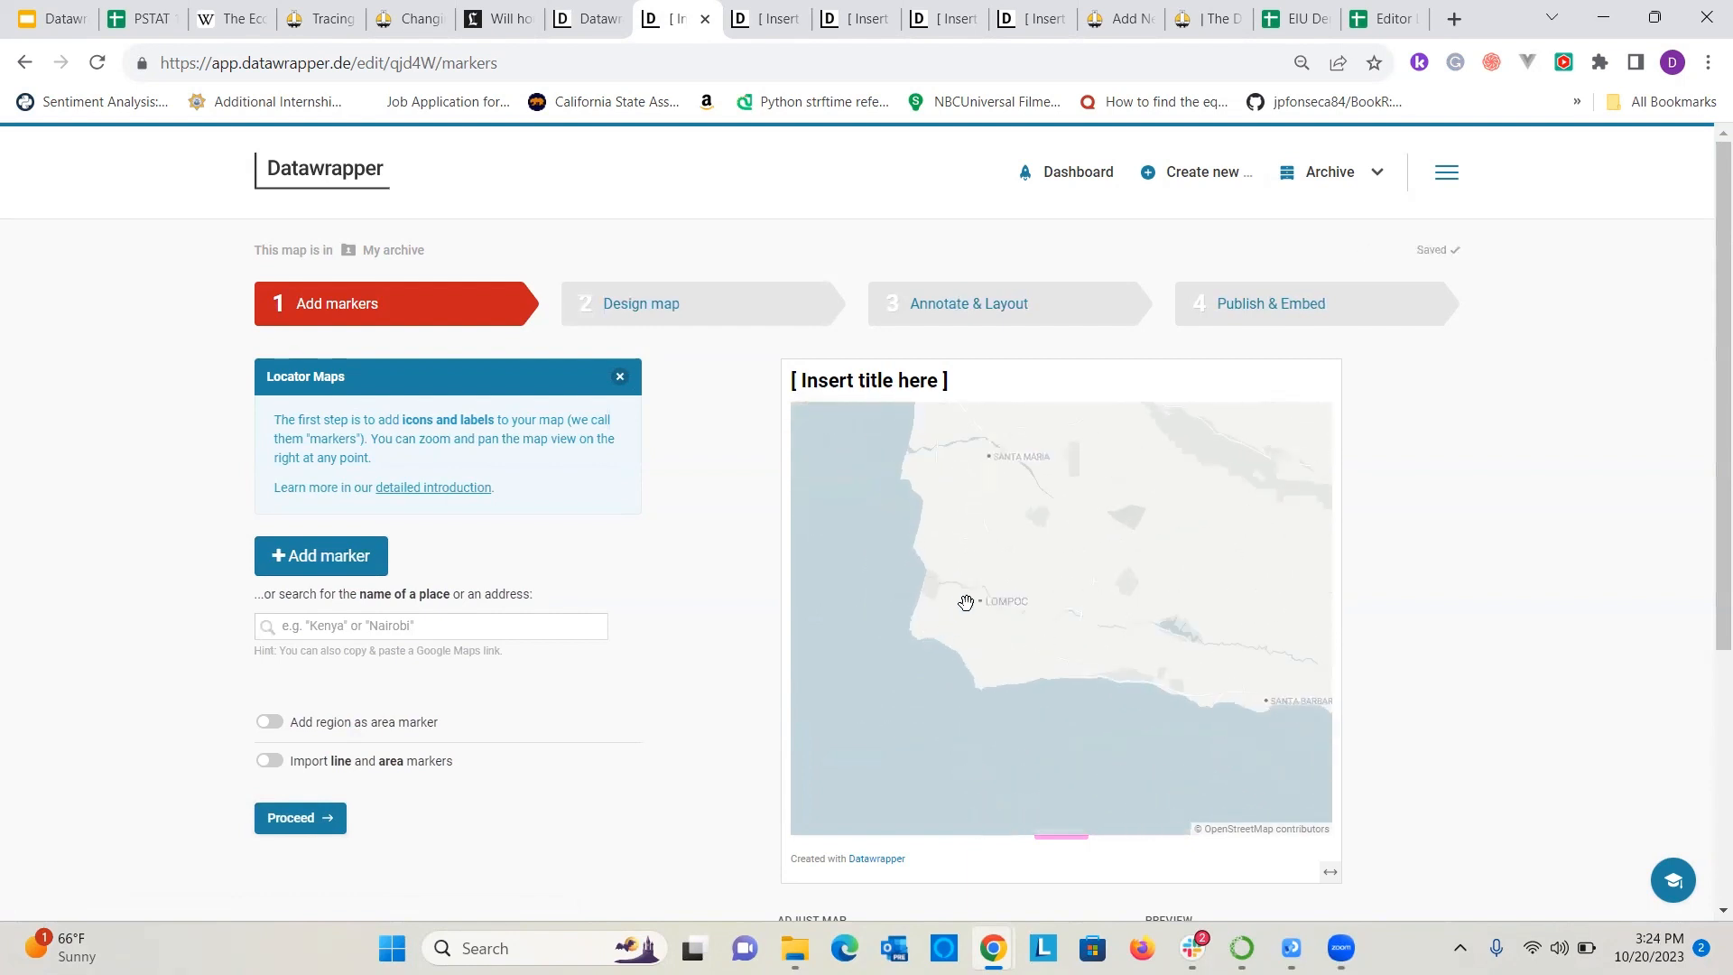
scroll(1017, 650, "up", 3)
left_click_drag(1264, 710, 1041, 665)
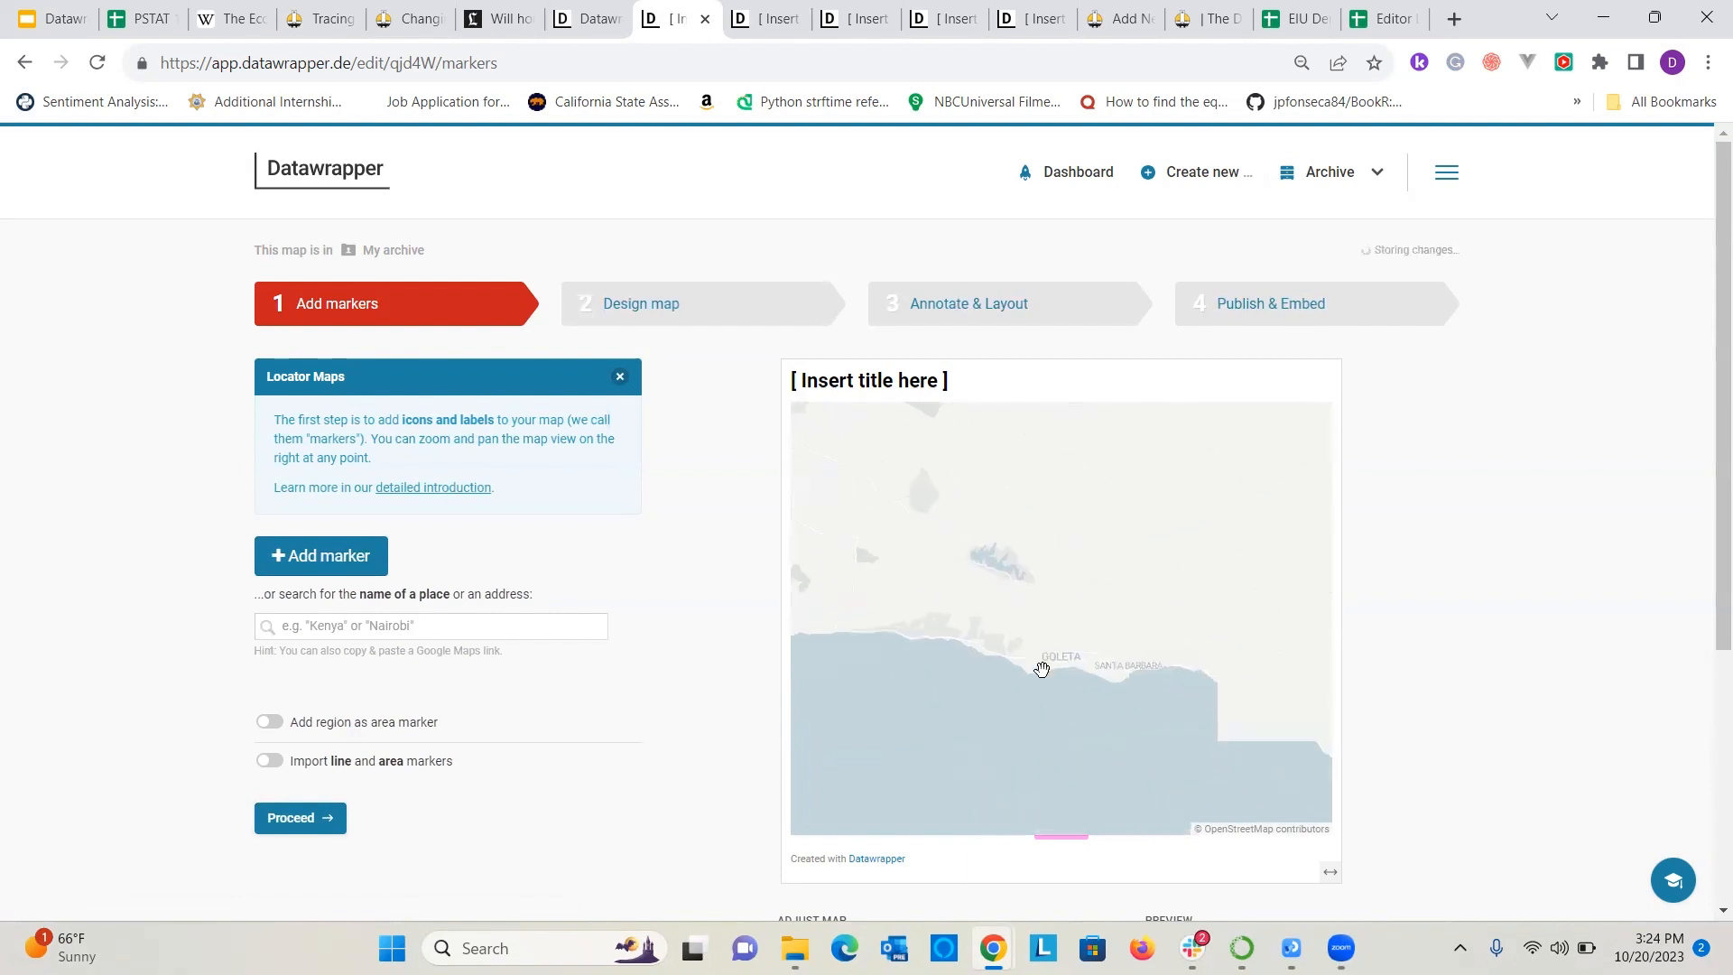
scroll(1048, 657, "up", 6)
scroll(1088, 726, "up", 2)
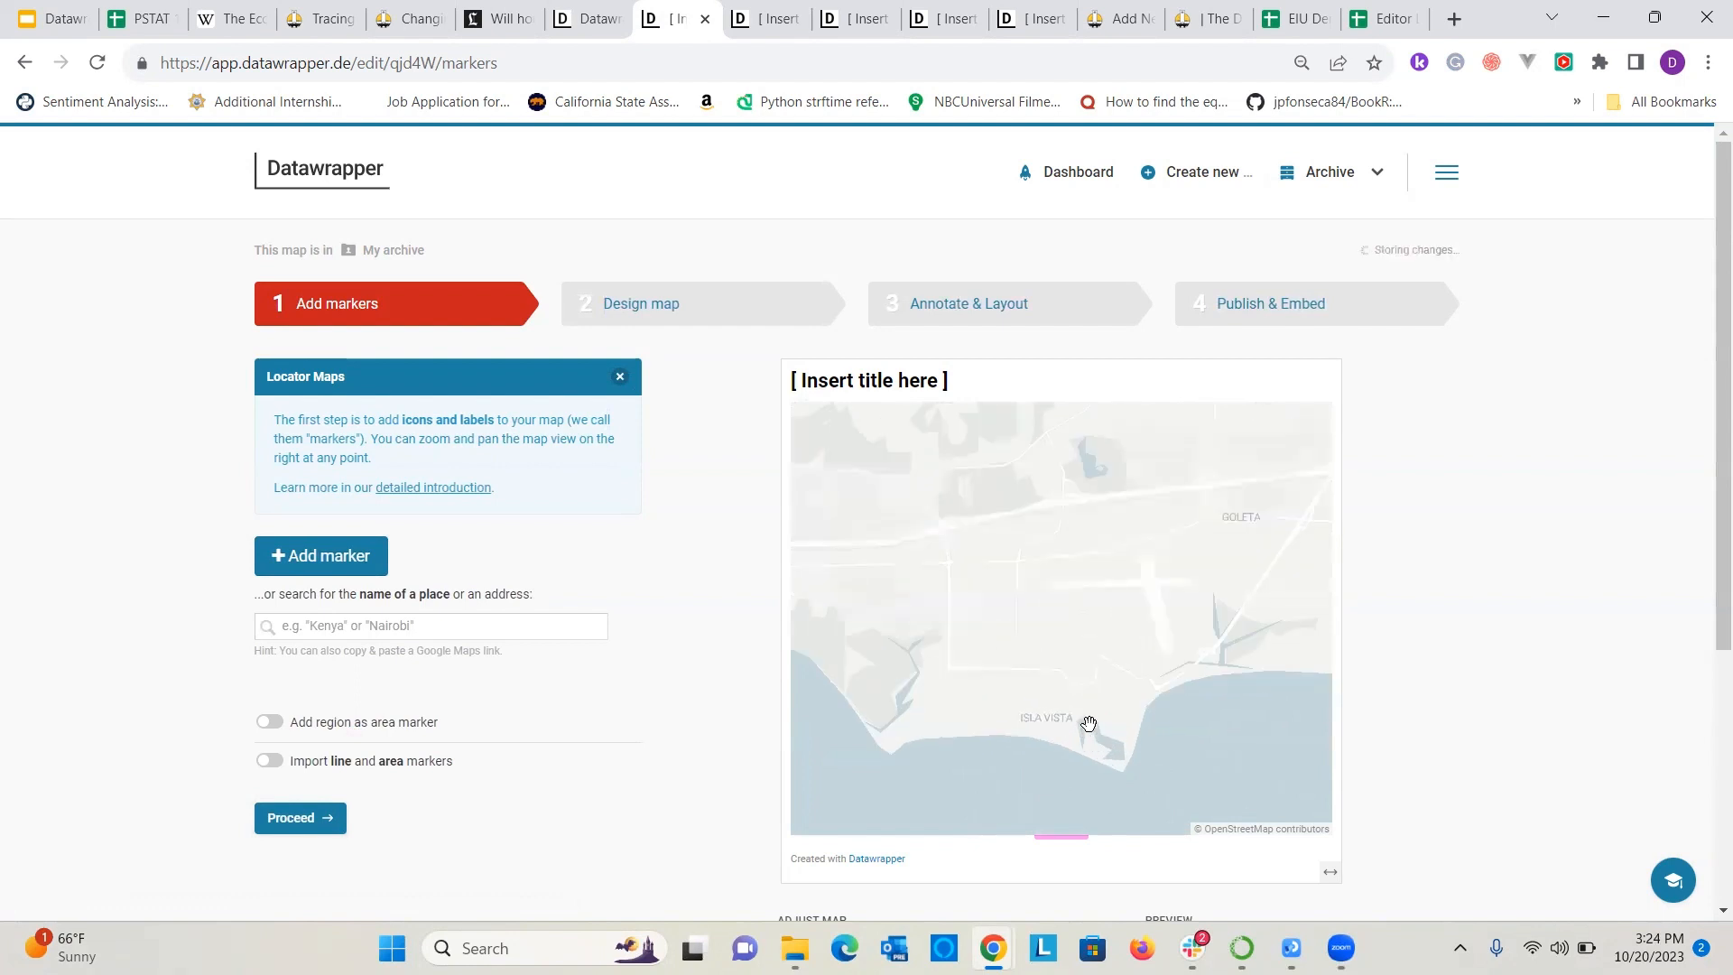
left_click_drag(1090, 727, 1131, 601)
scroll(1061, 600, "up", 4)
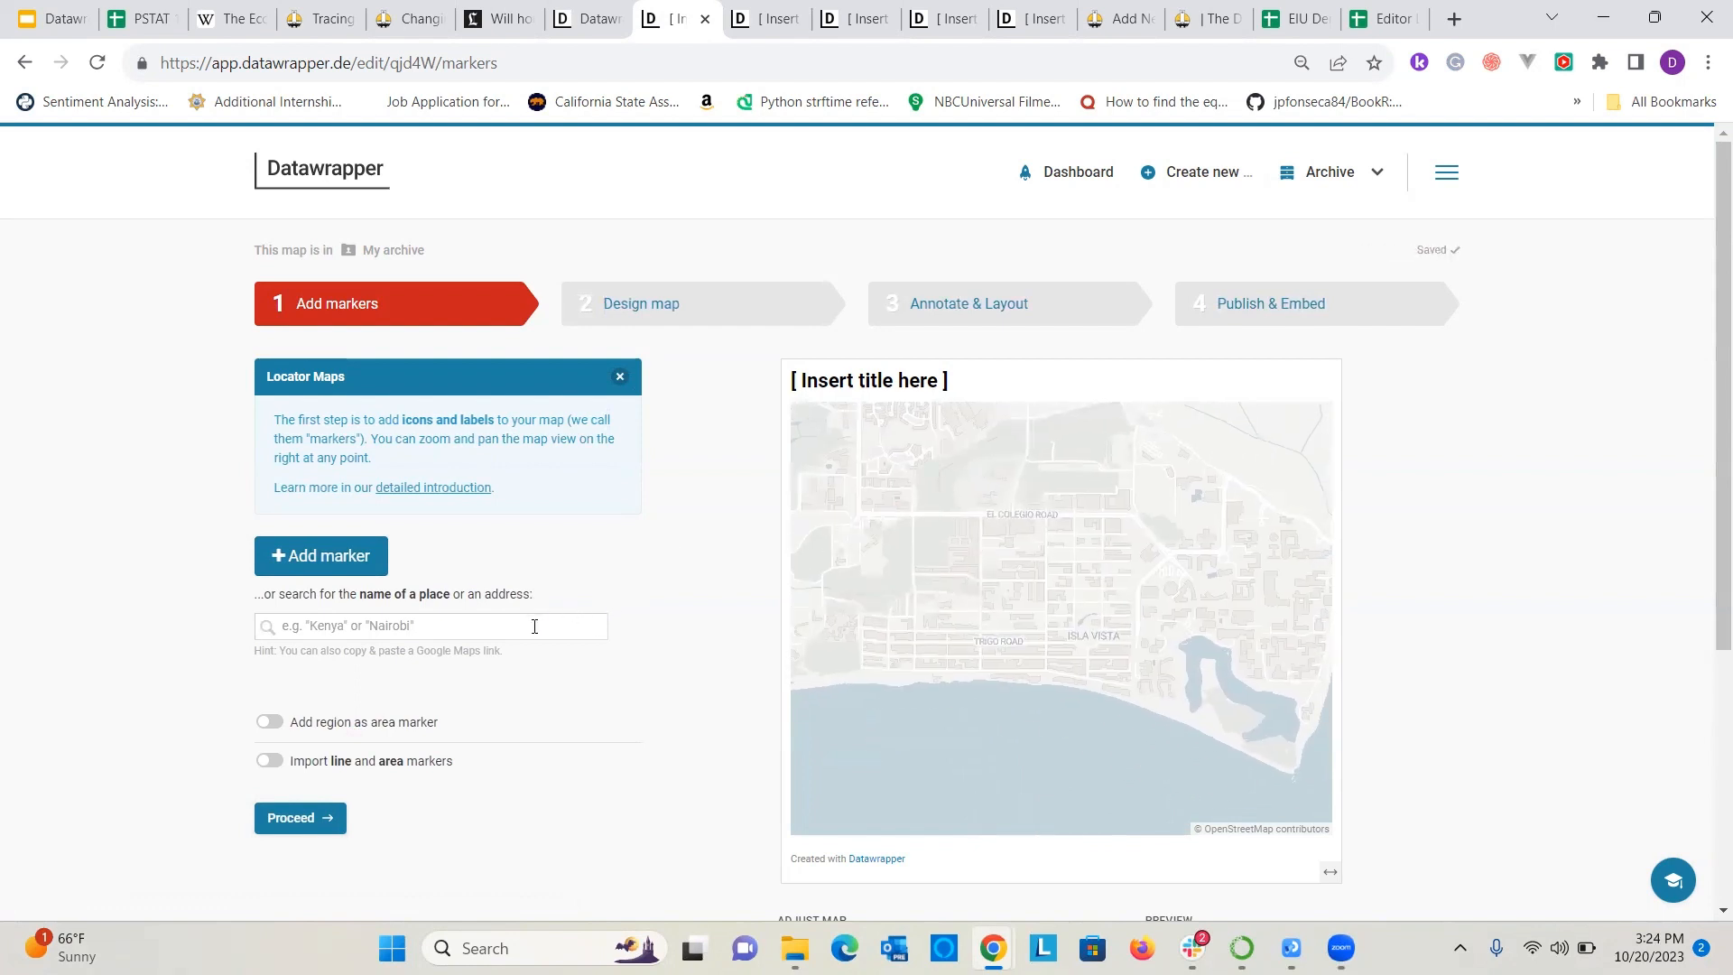
left_click(534, 625)
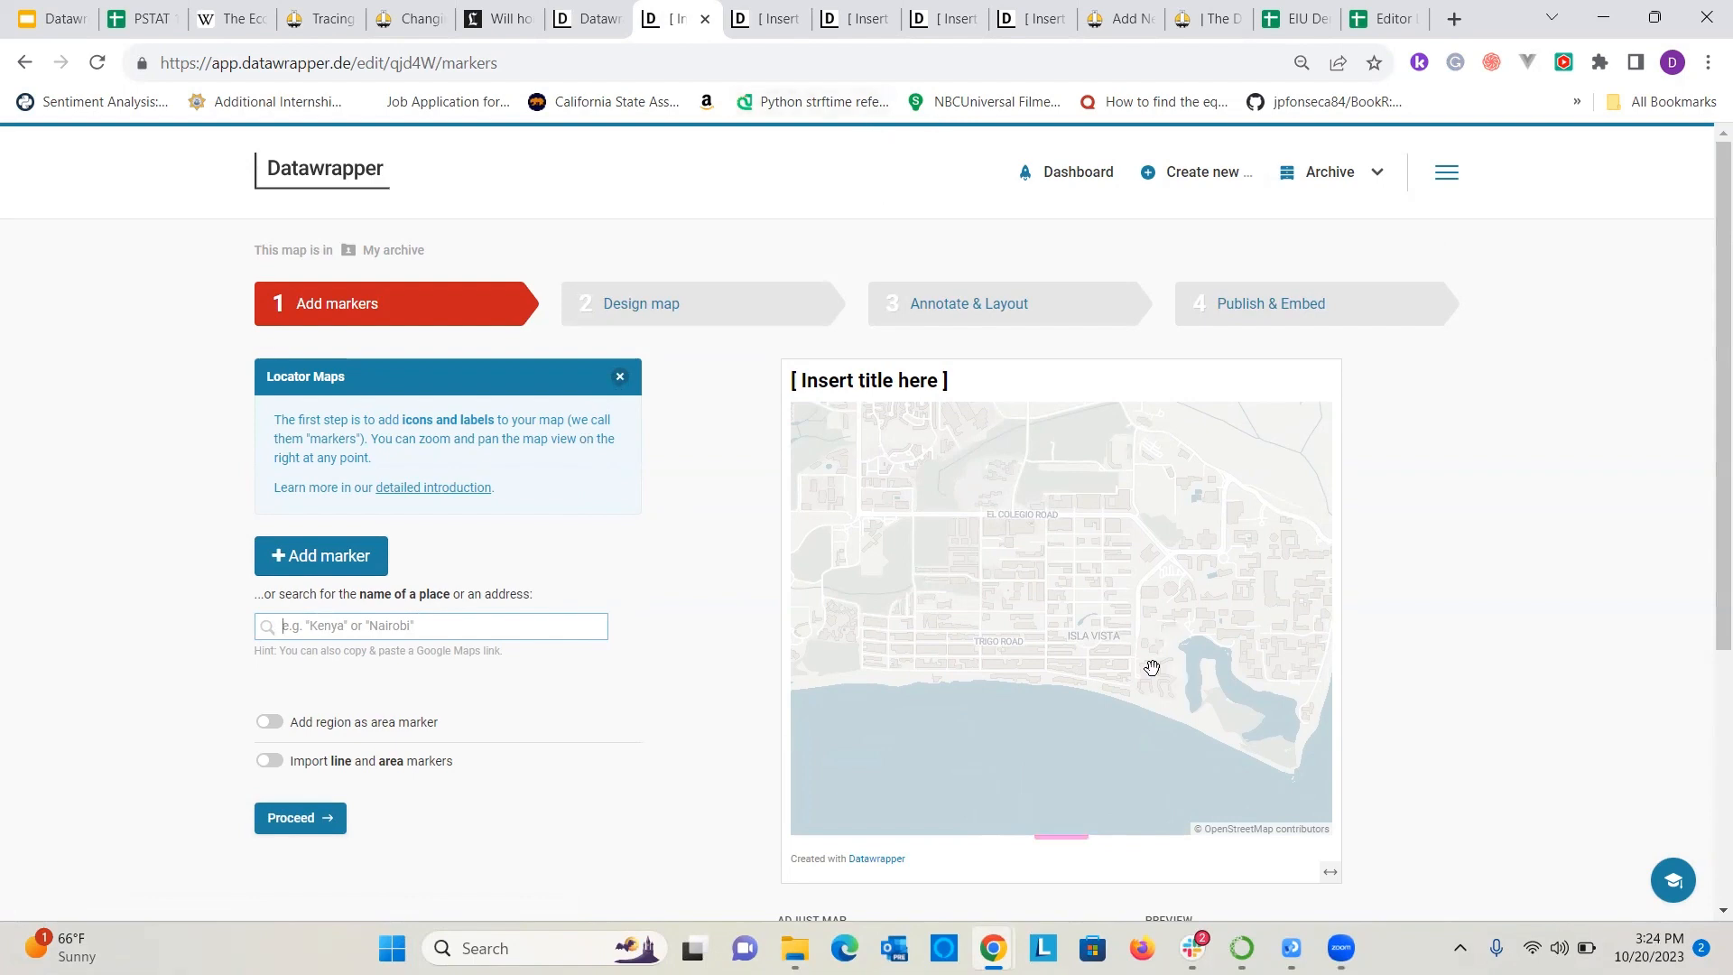
left_click(783, 164)
left_click(556, 625)
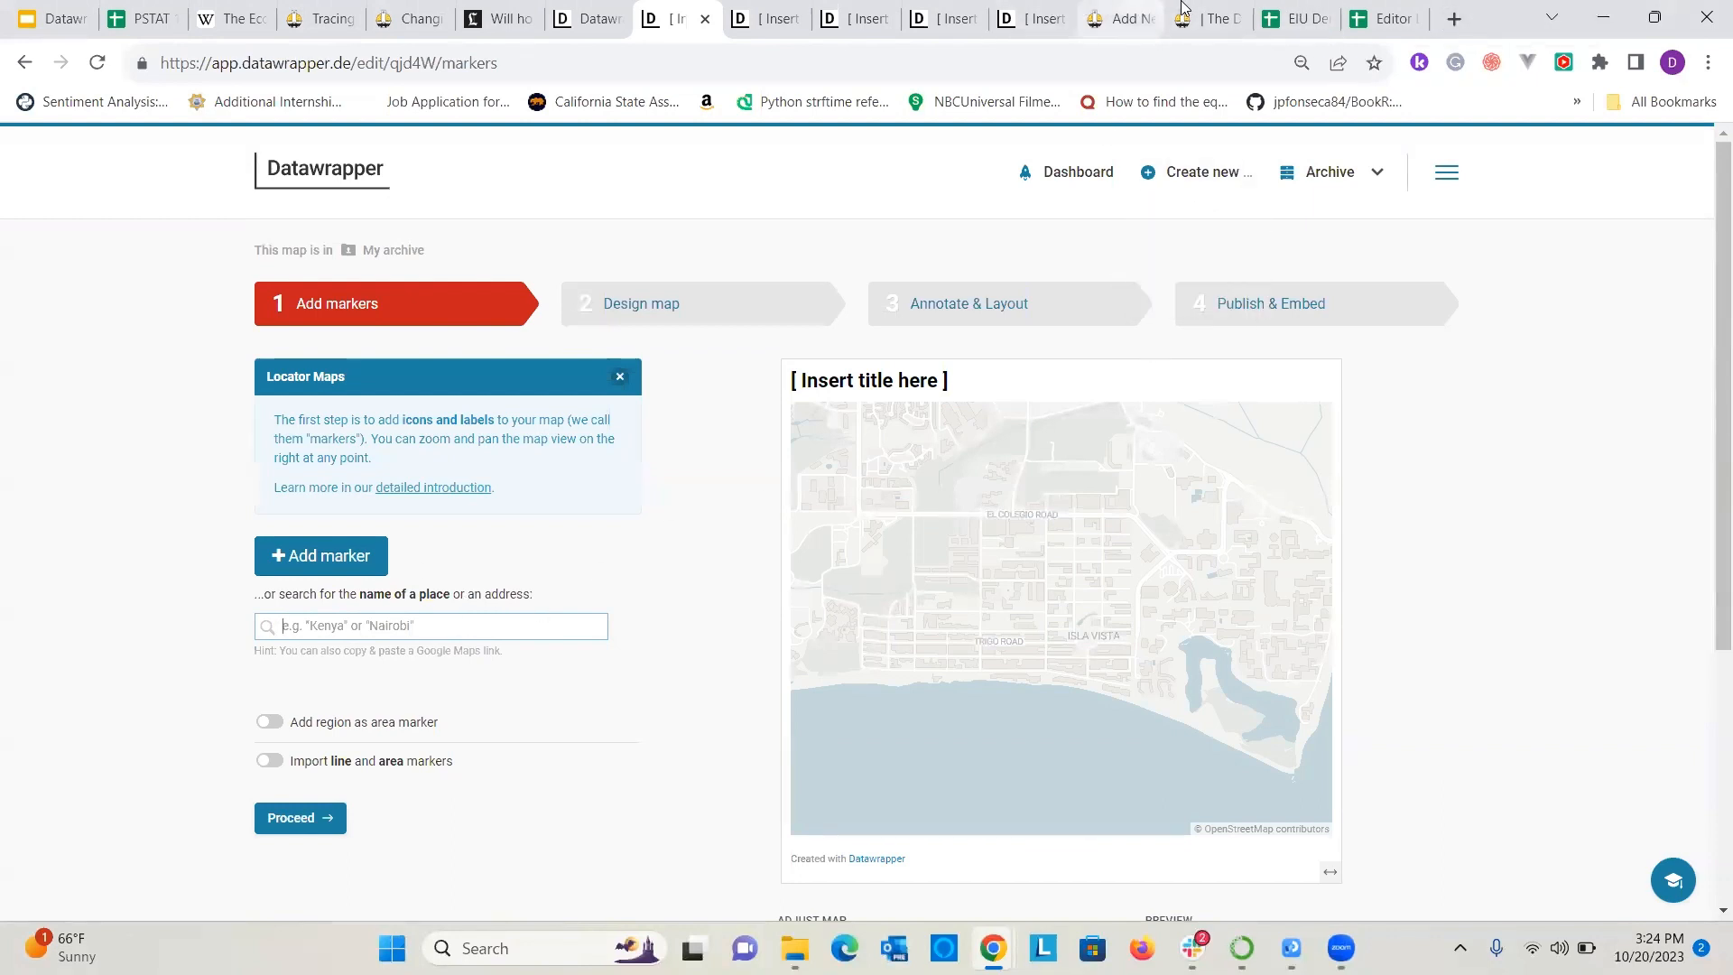
Search the web for "hummus republic isla vista" in a new browser tab and copy the restaurant's address.
left_click(1455, 19)
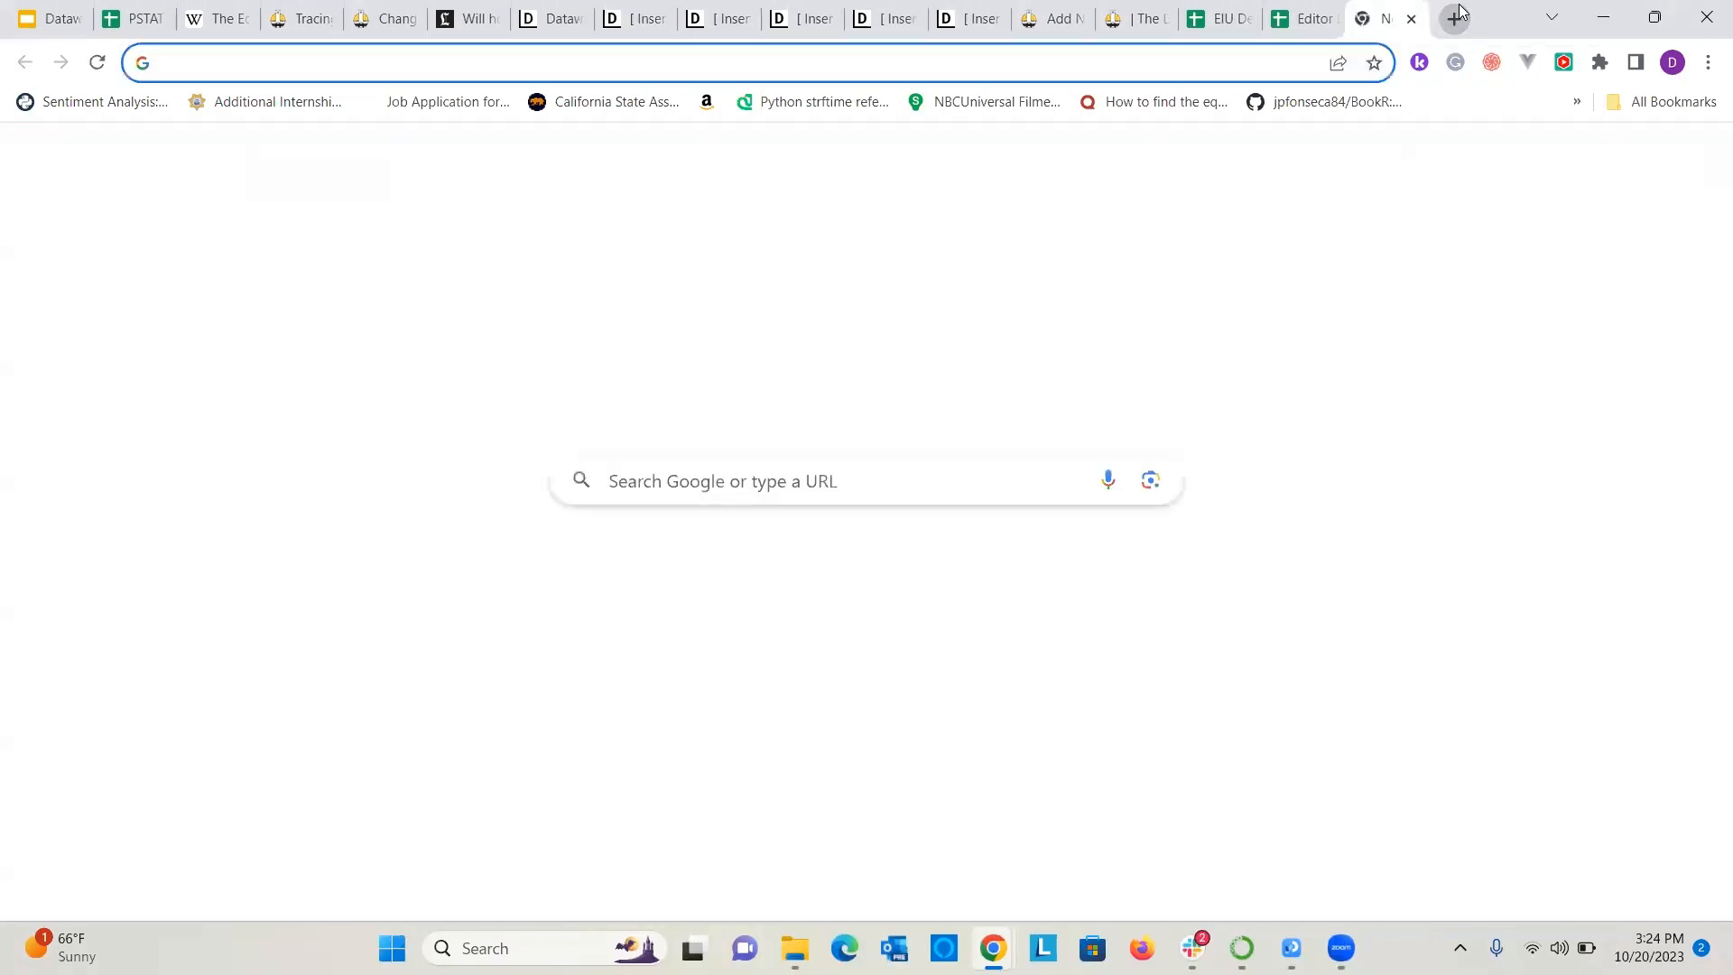
type("hummus")
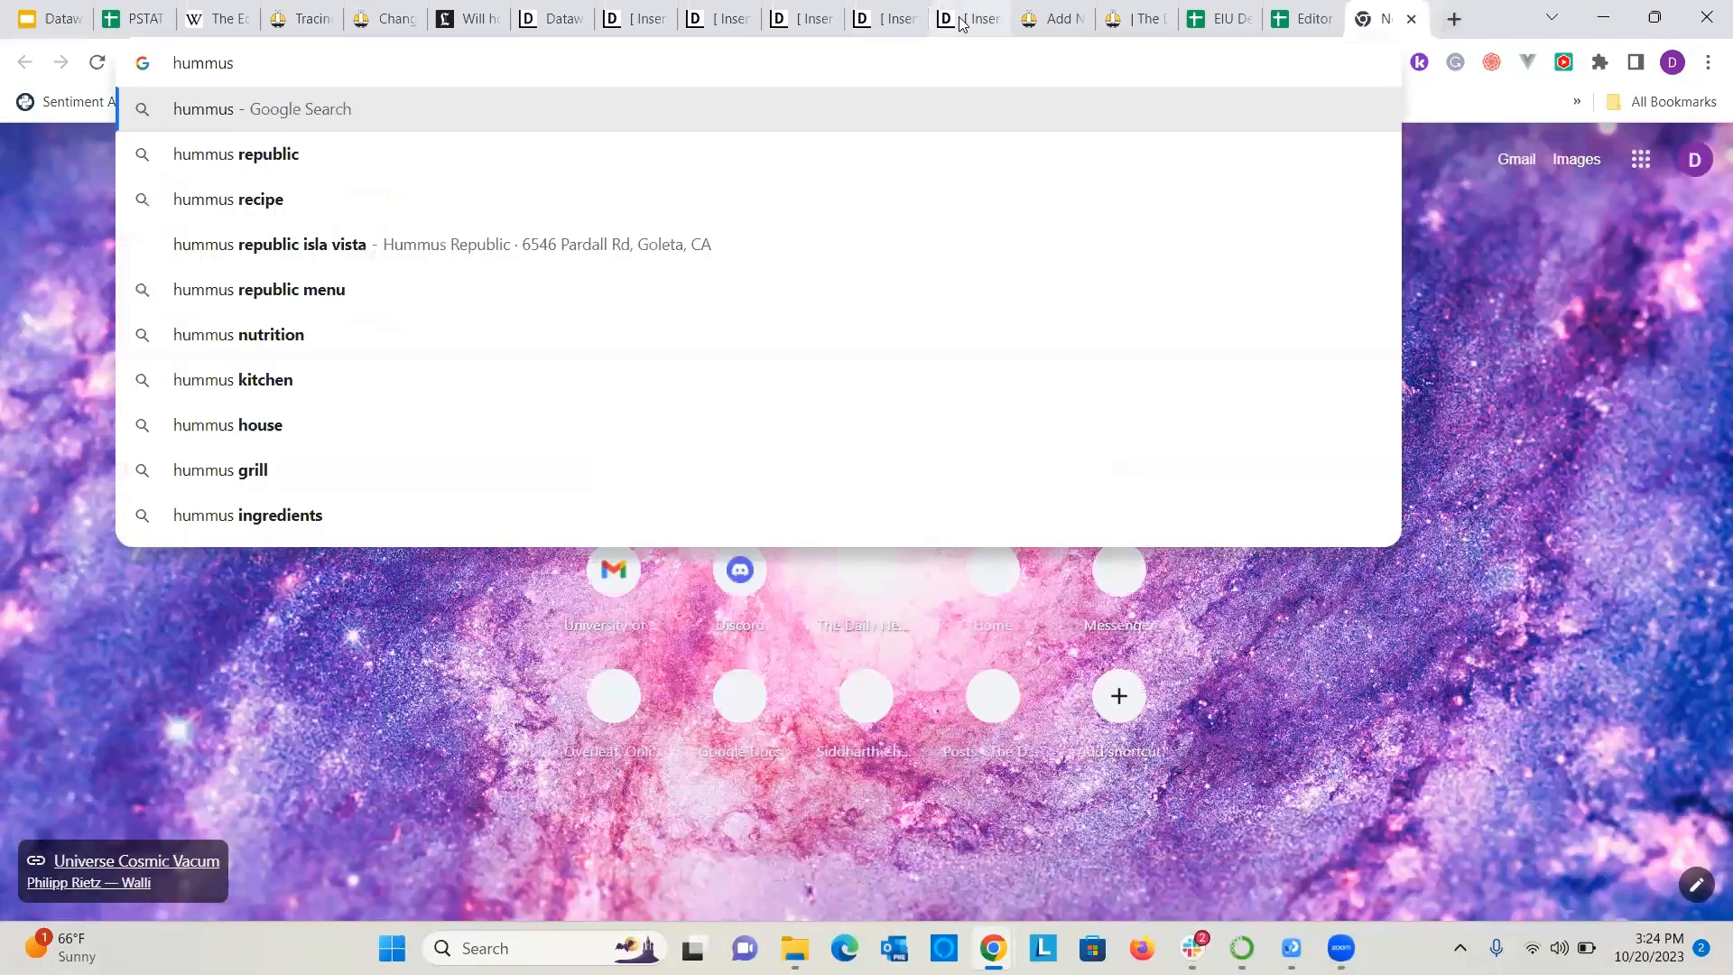
left_click(782, 235)
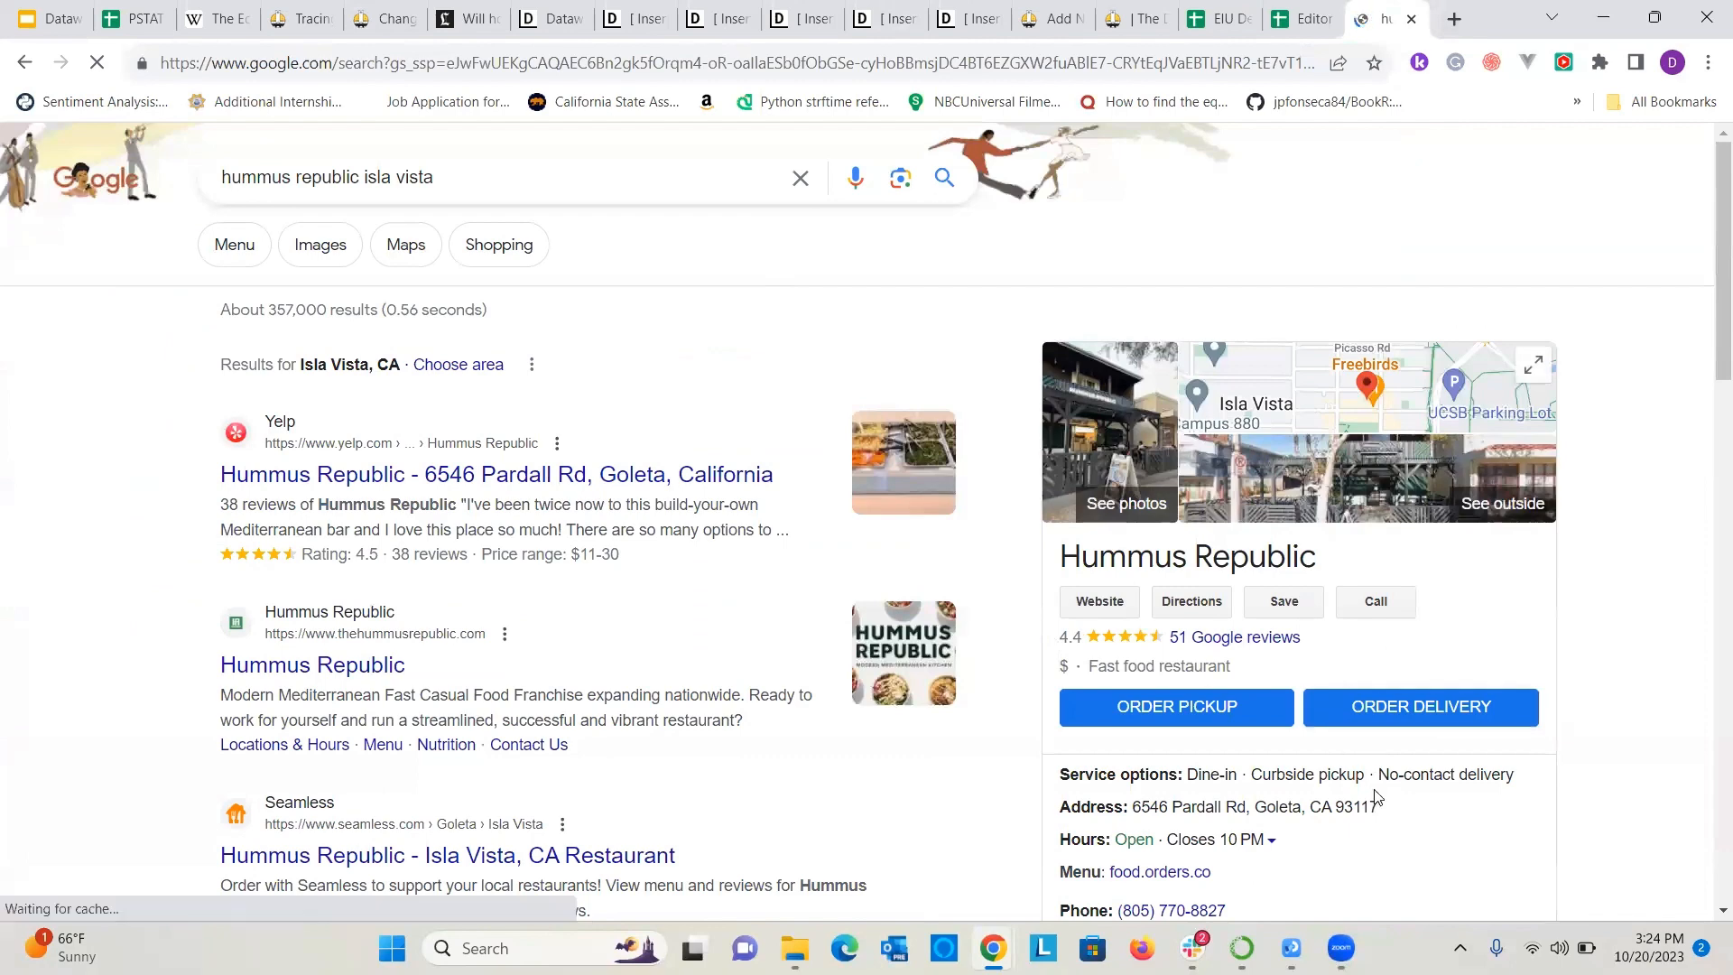
left_click_drag(1380, 806, 1139, 809)
key("ctrl+c")
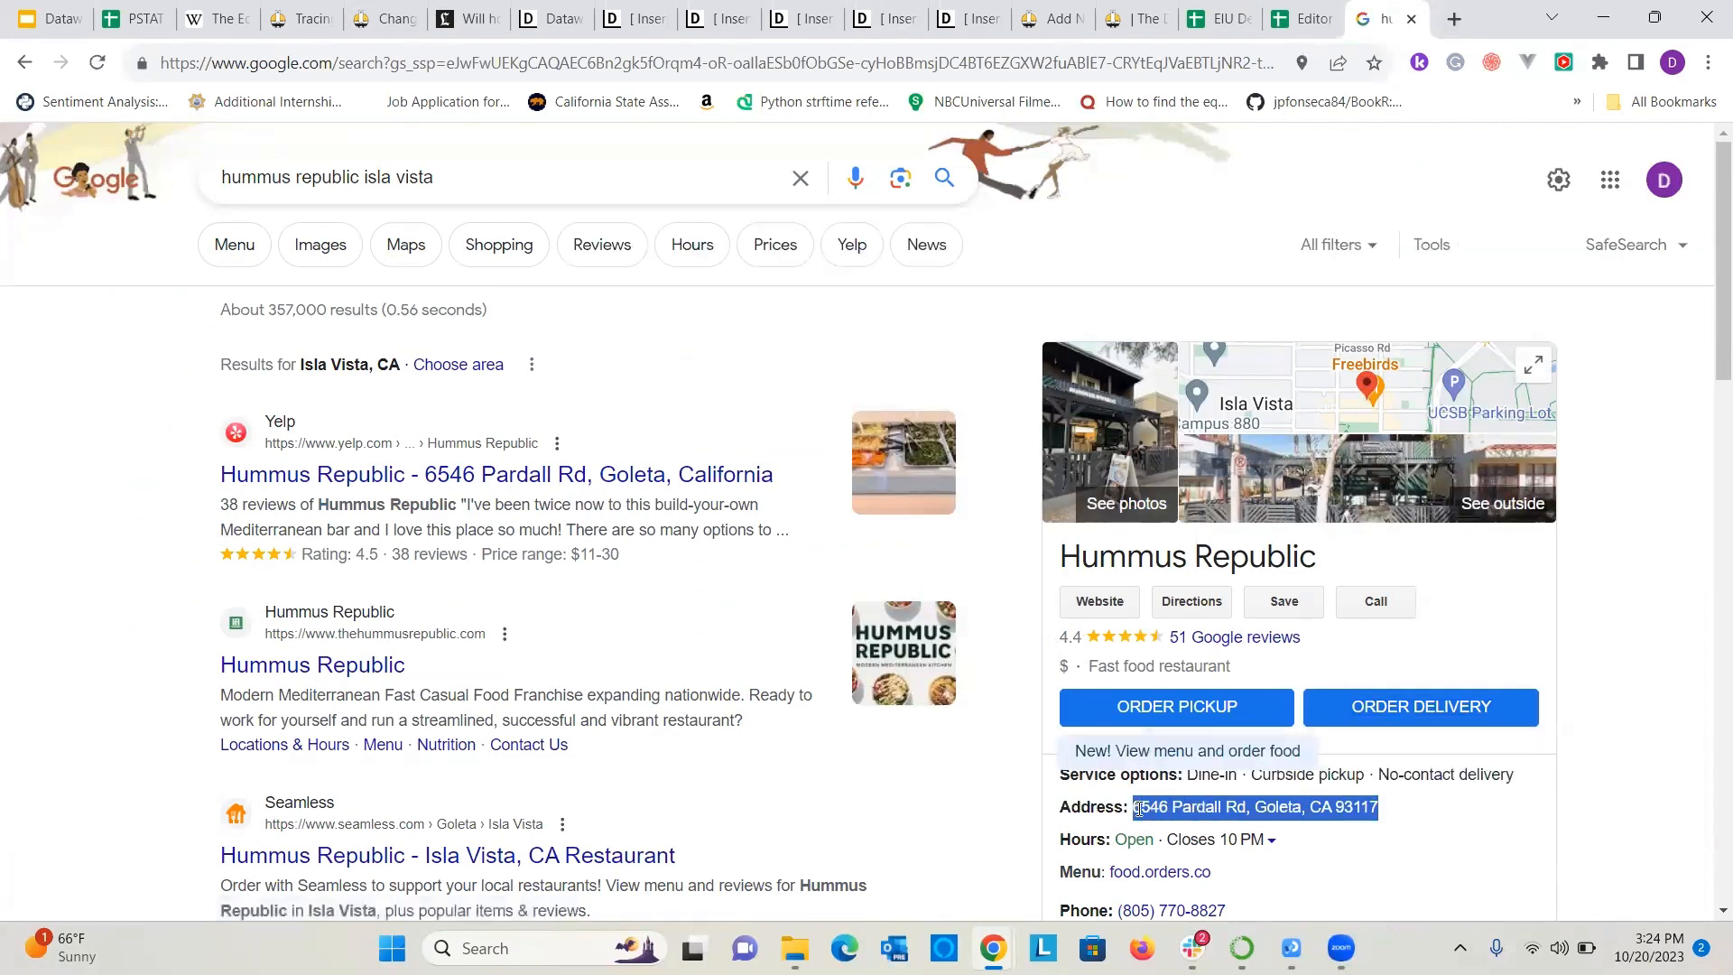
Return to the Isla Vista locator map and add a marker at the copied restaurant address.
left_click(955, 8)
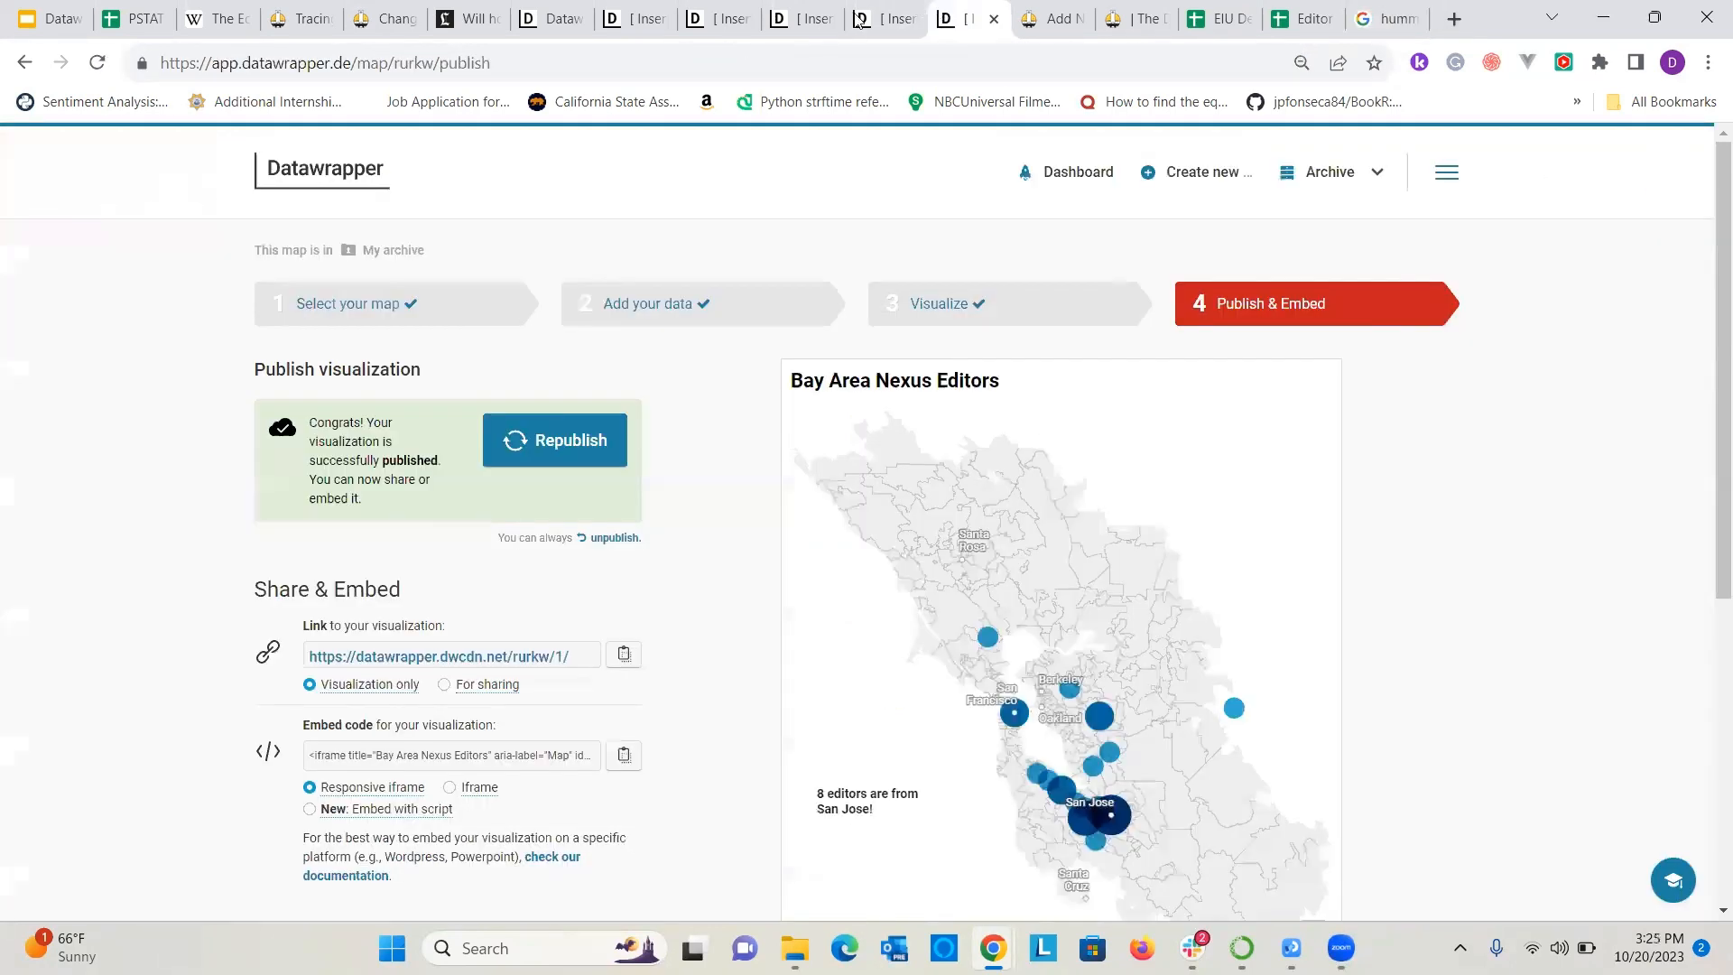
left_click(861, 7)
left_click(799, 9)
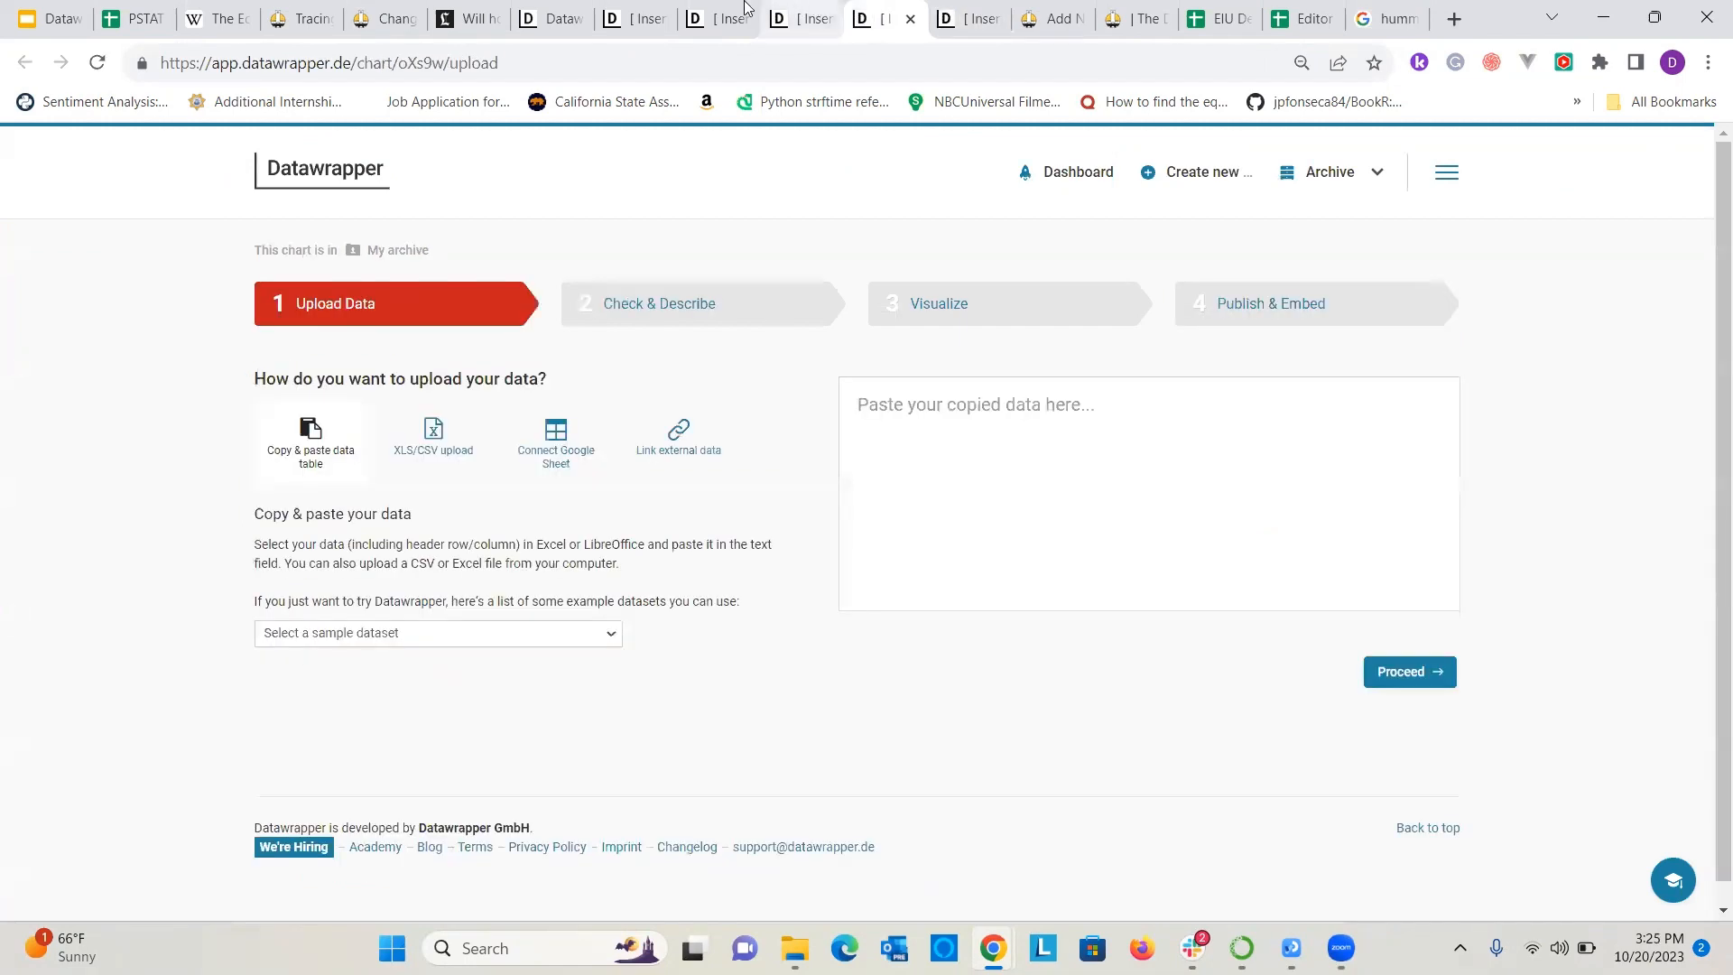
left_click(718, 7)
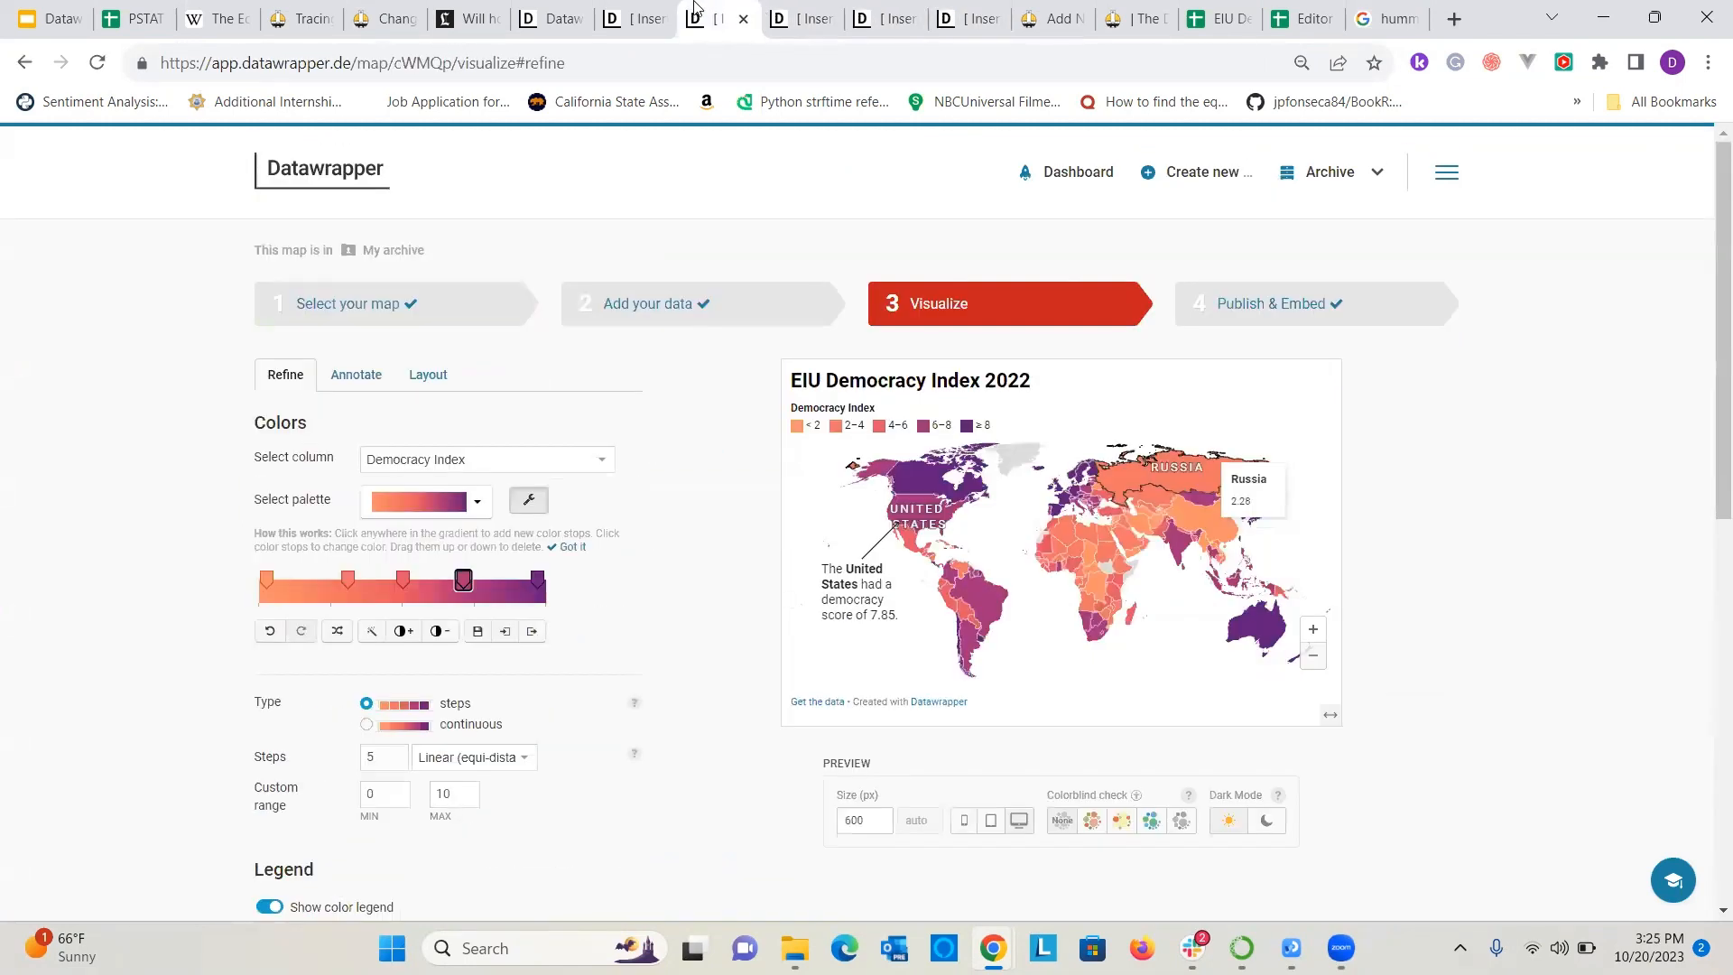
left_click(632, 17)
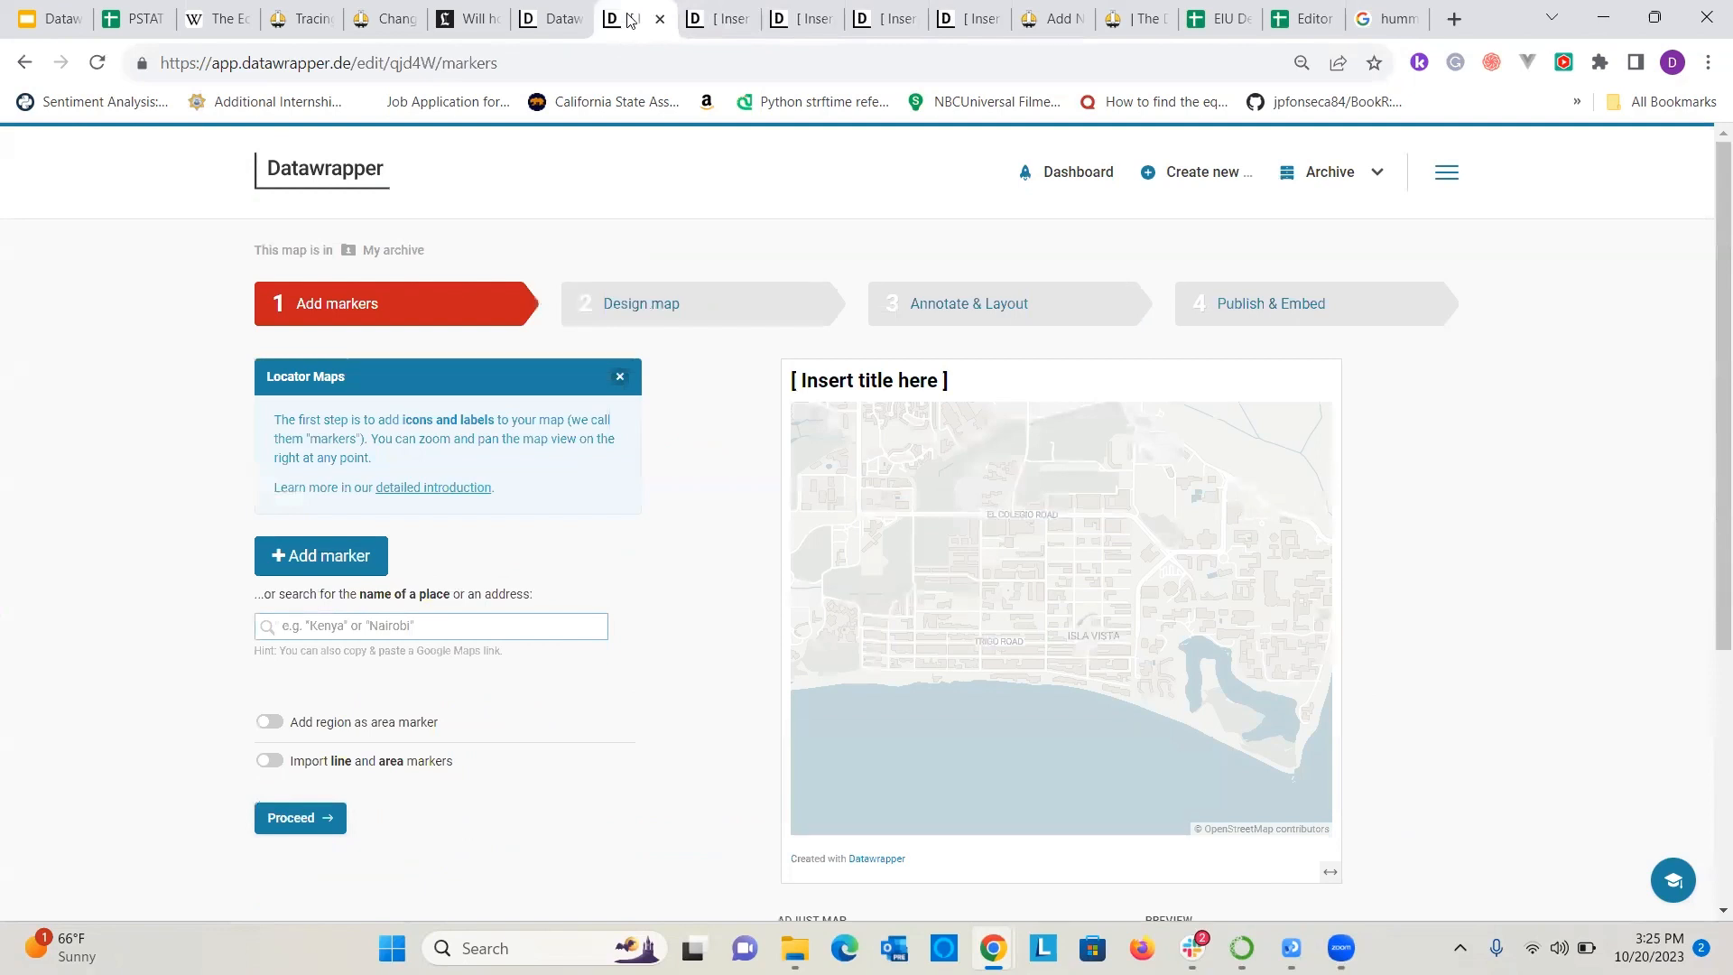
left_click(500, 616)
key("ctrl+v")
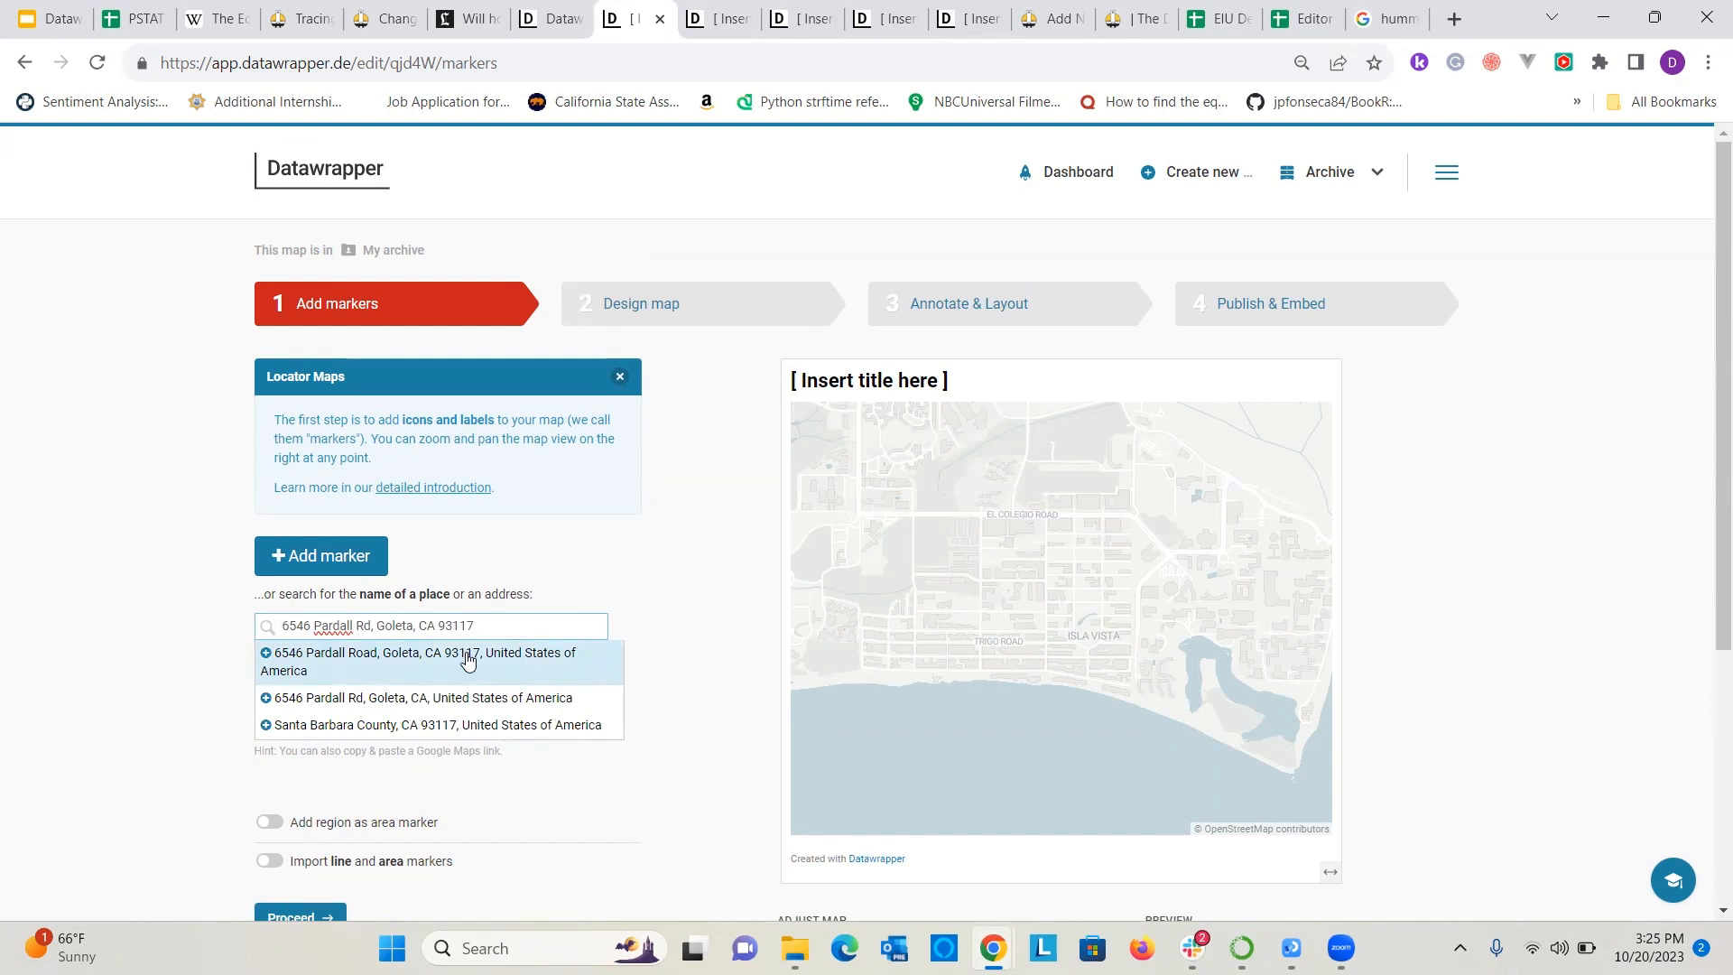
key("Return")
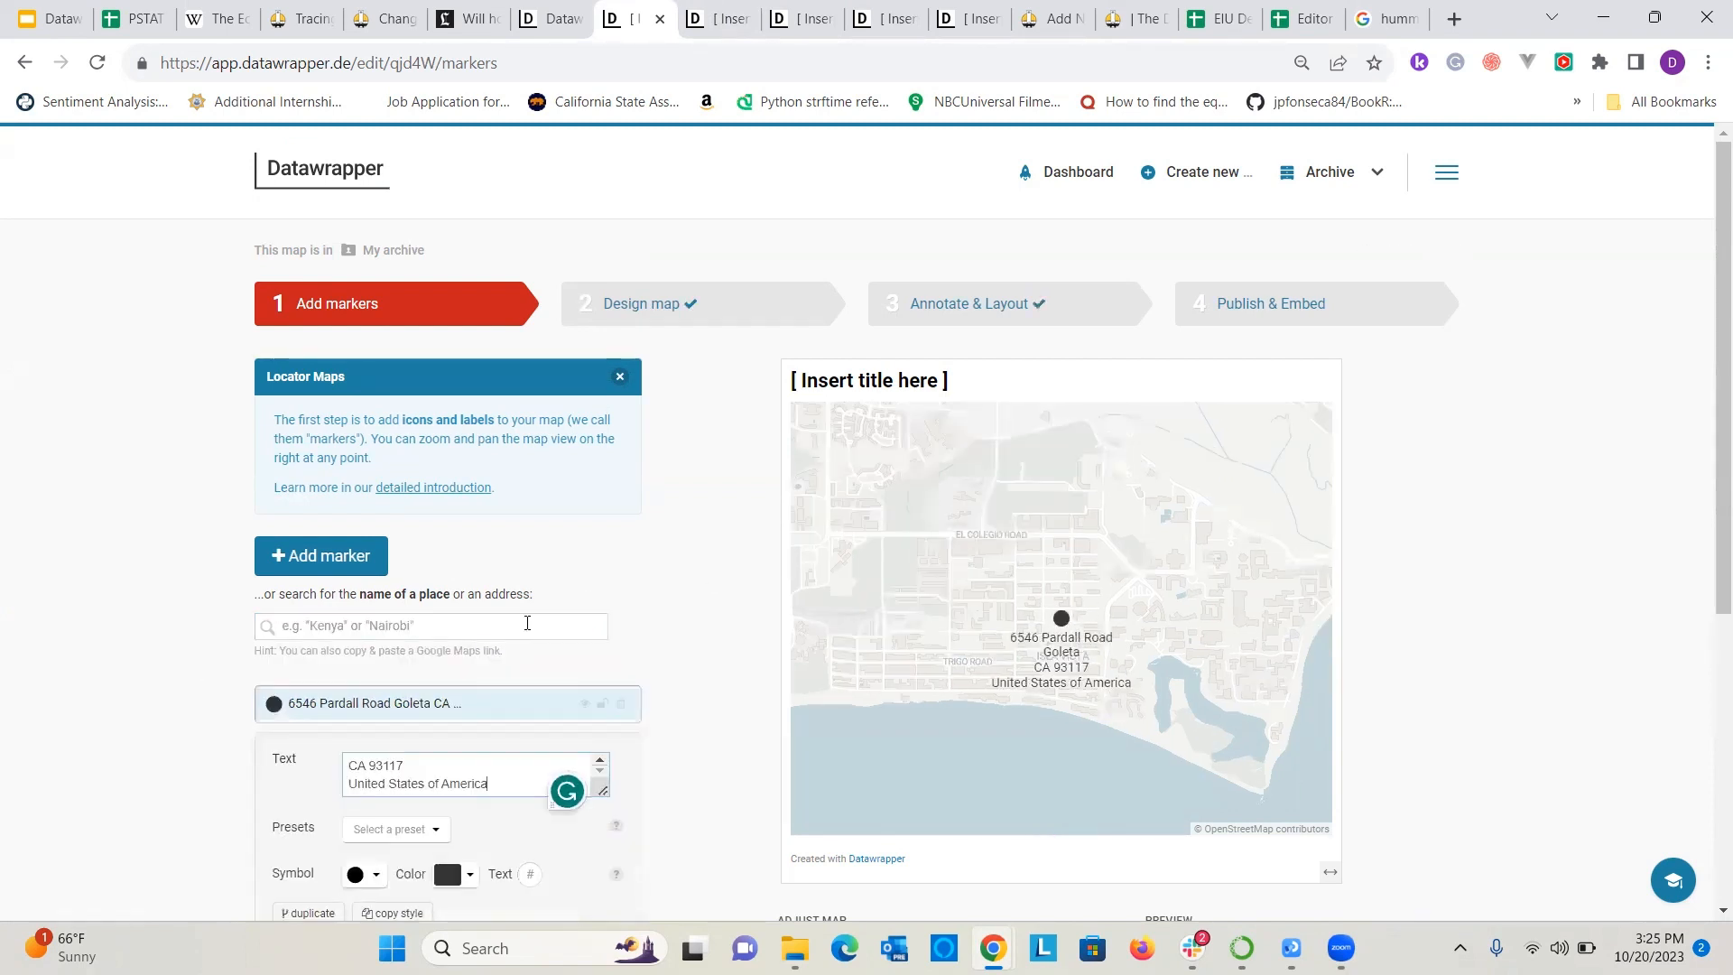
Replace the marker's address label with the text "Hummus Republic".
scroll(492, 663, "down", 1)
key("ctrl+a")
type("Hu")
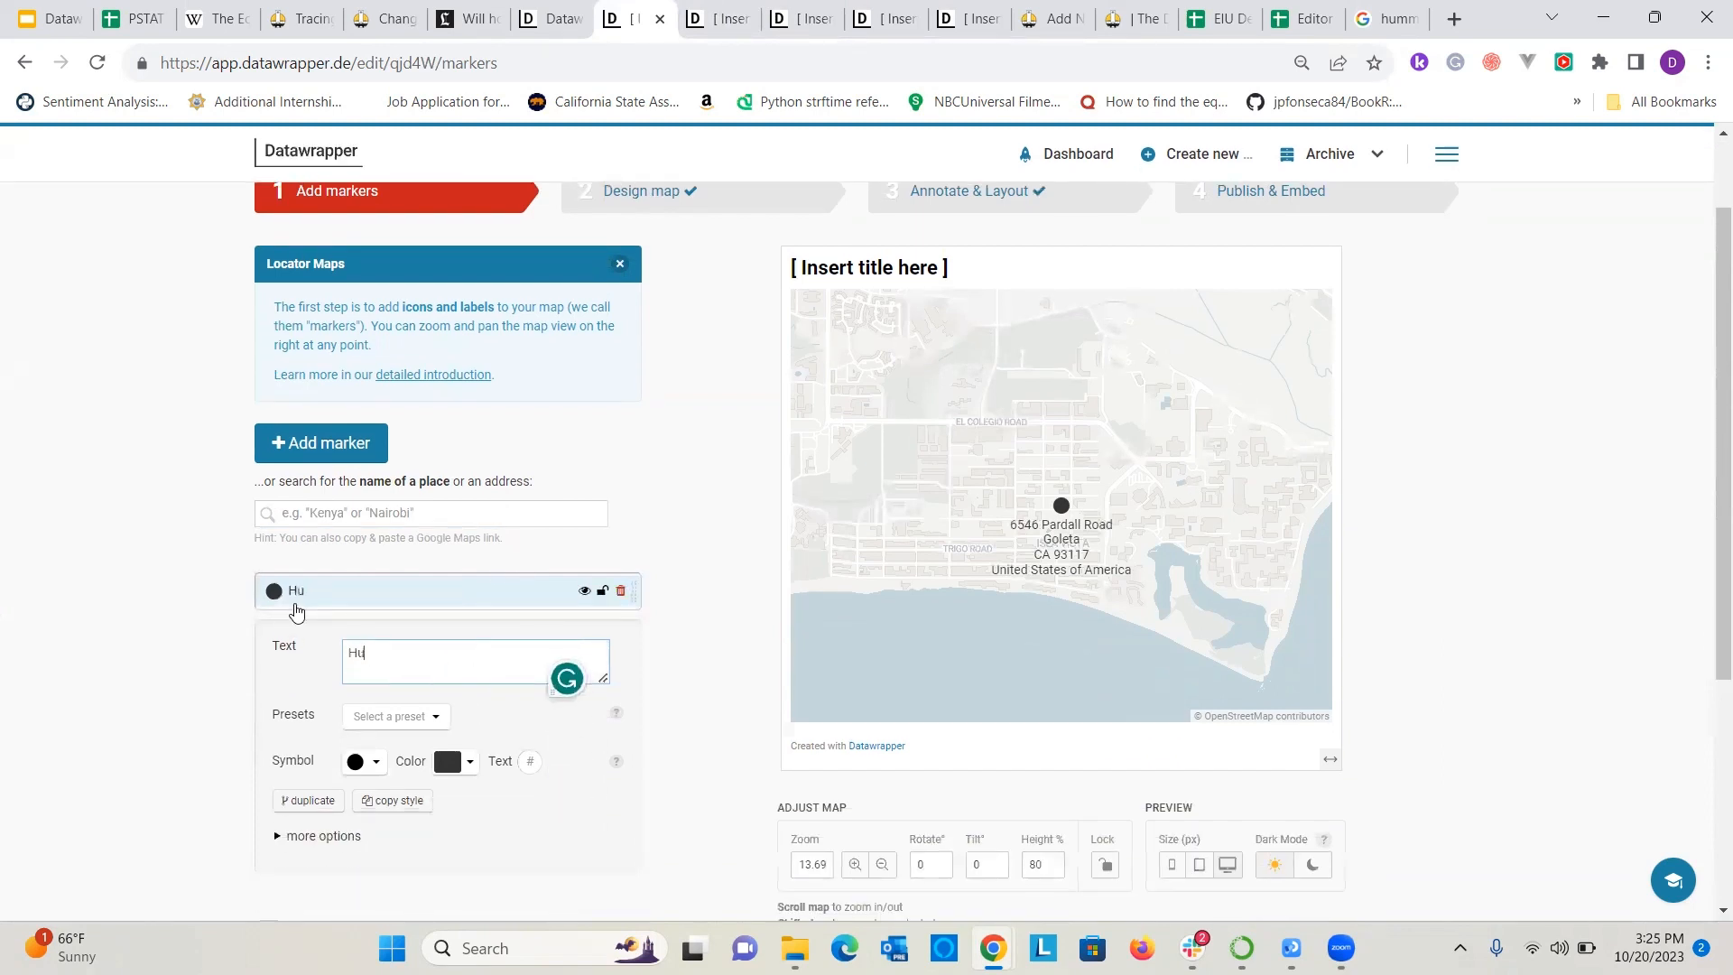
type("mmus Republic")
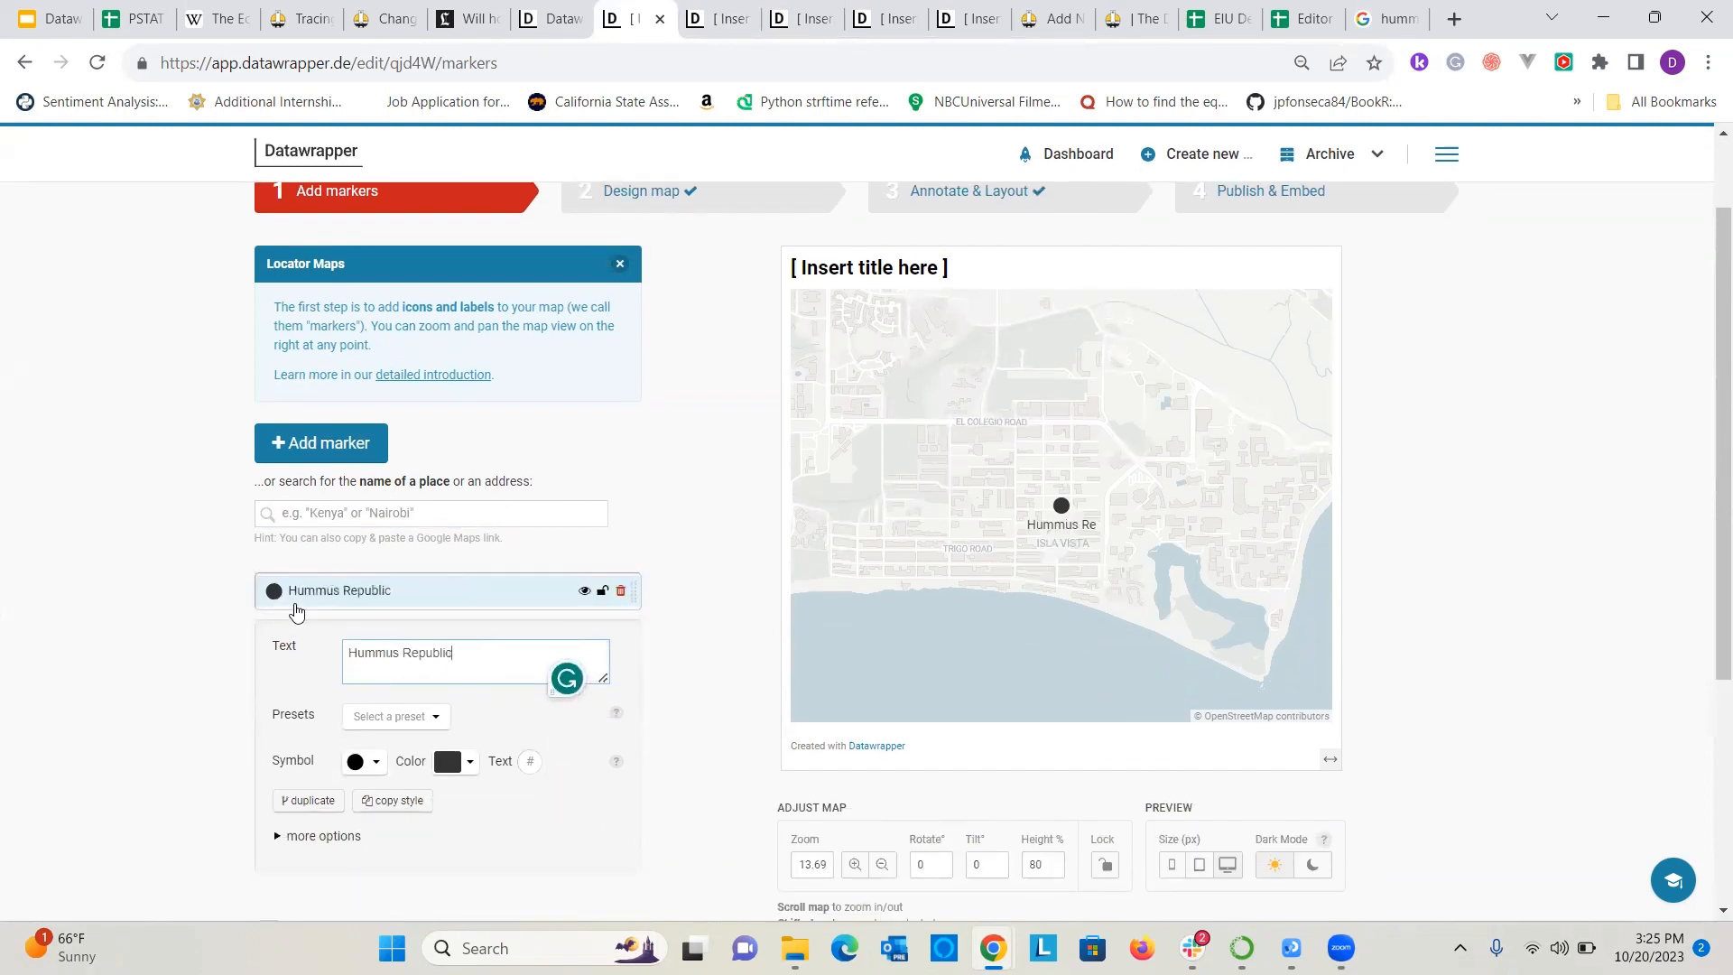
Try the Hummus Republic marker without a symbol, and set it back to the large filled circle.
scroll(171, 648, "down", 1)
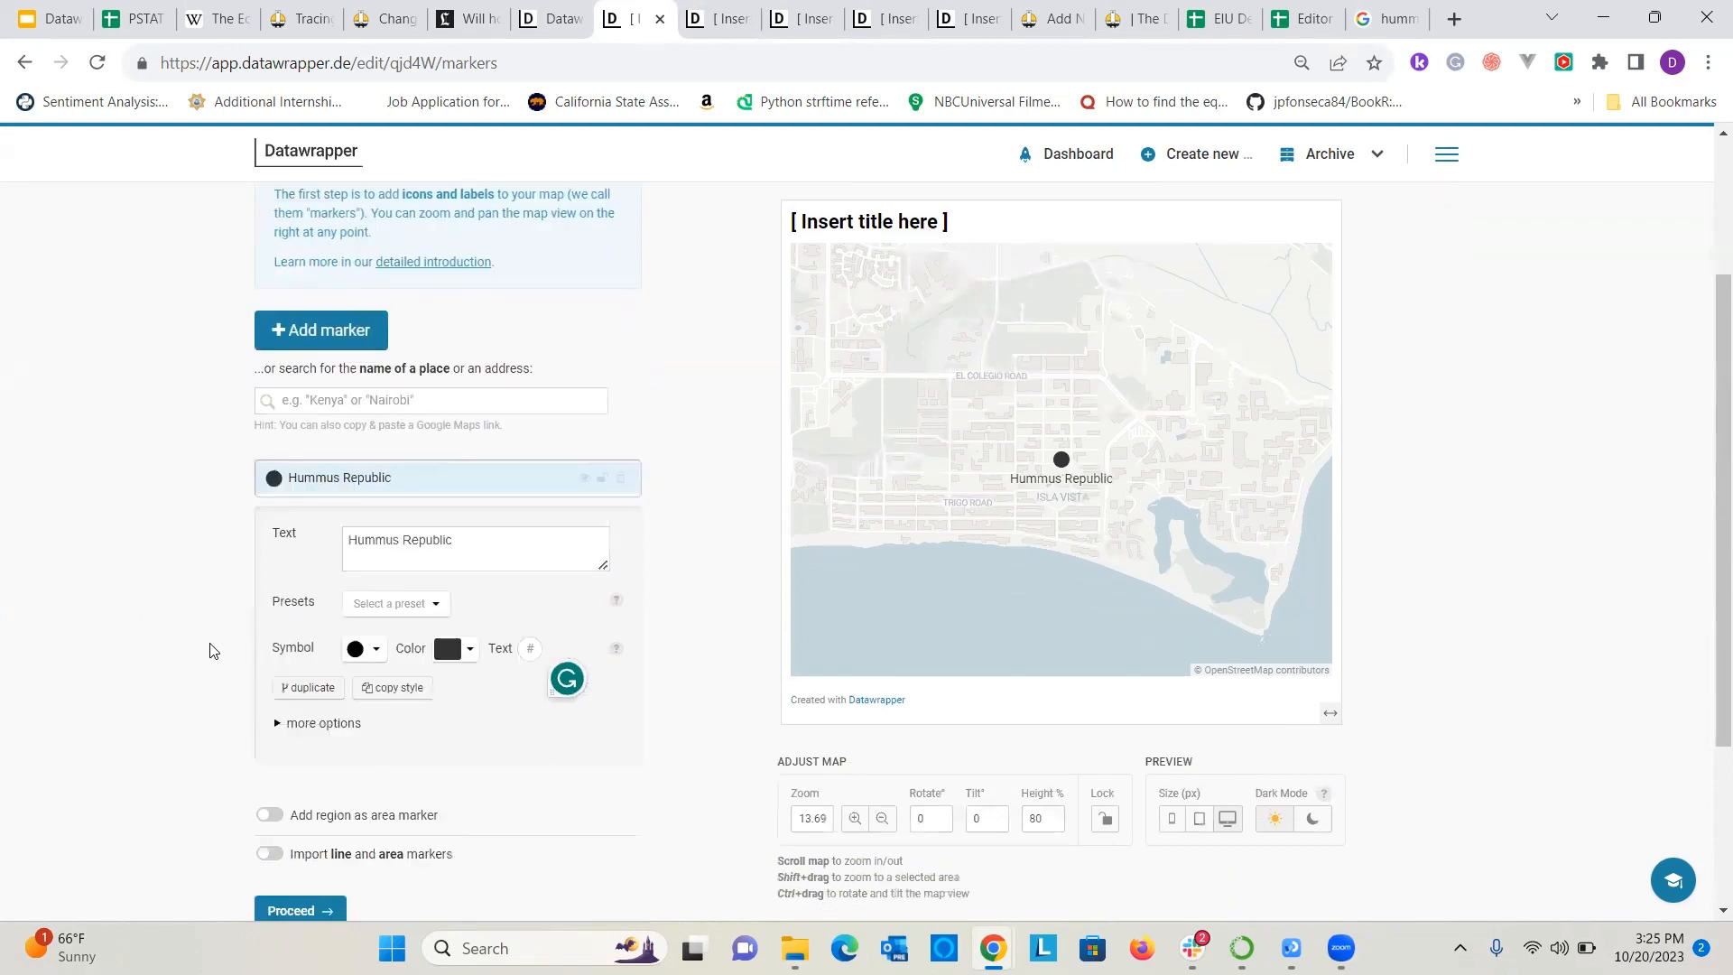
left_click(370, 657)
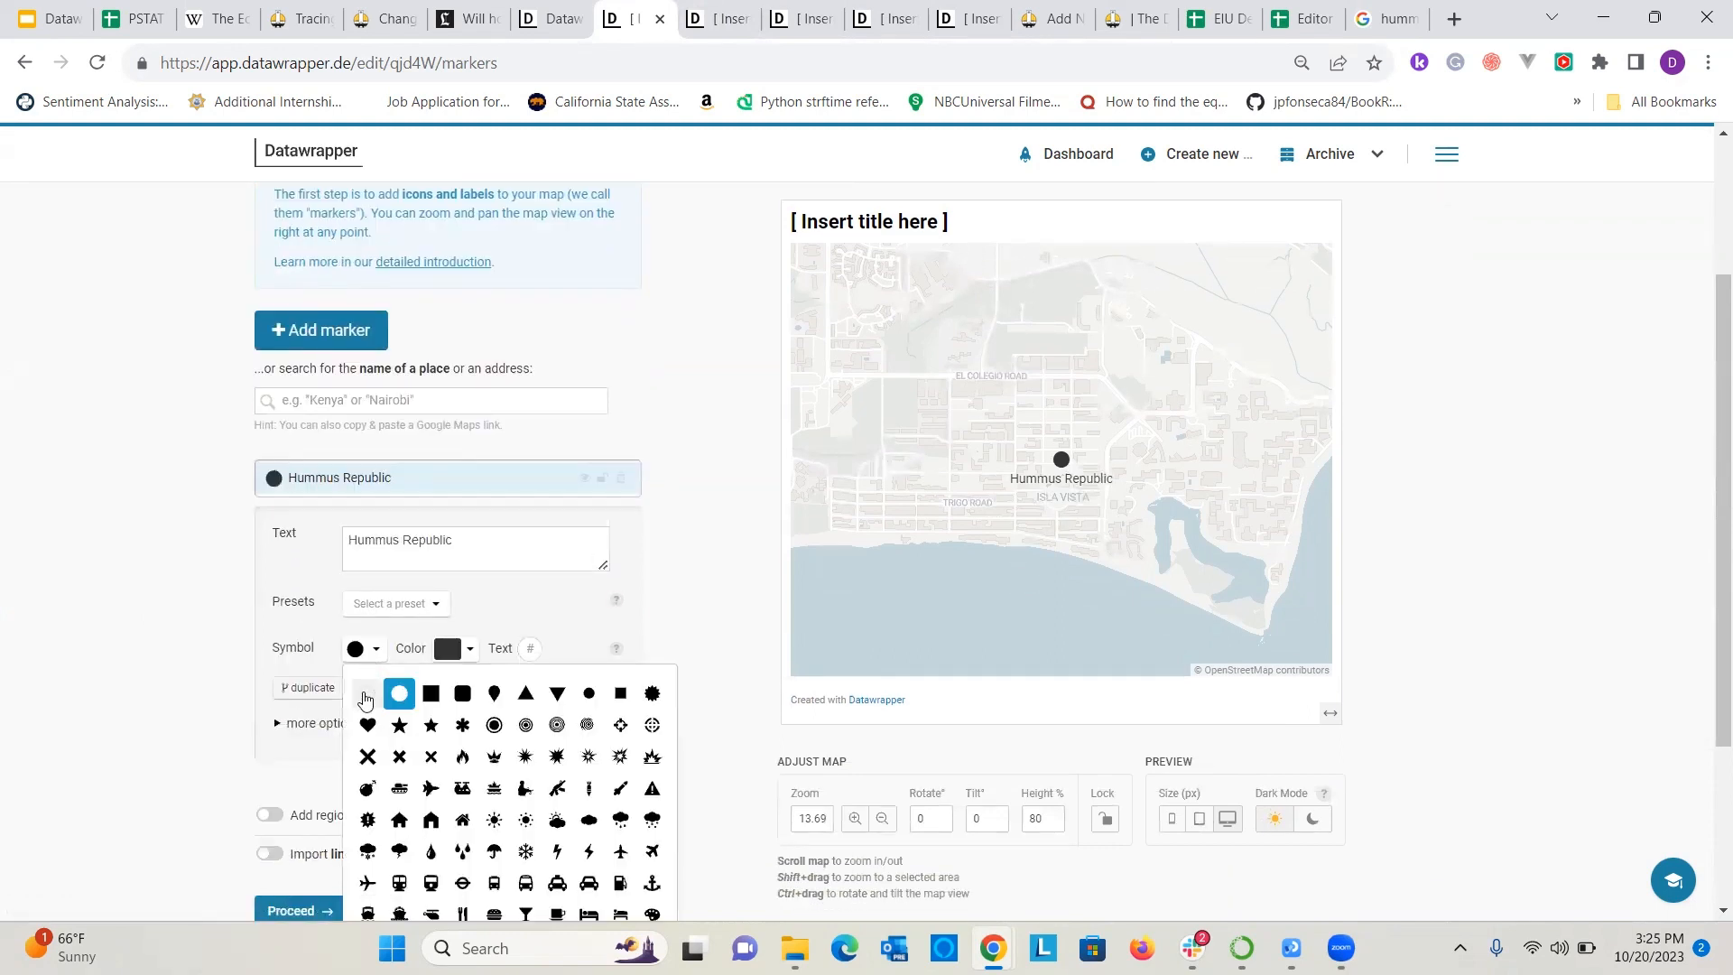
left_click(367, 693)
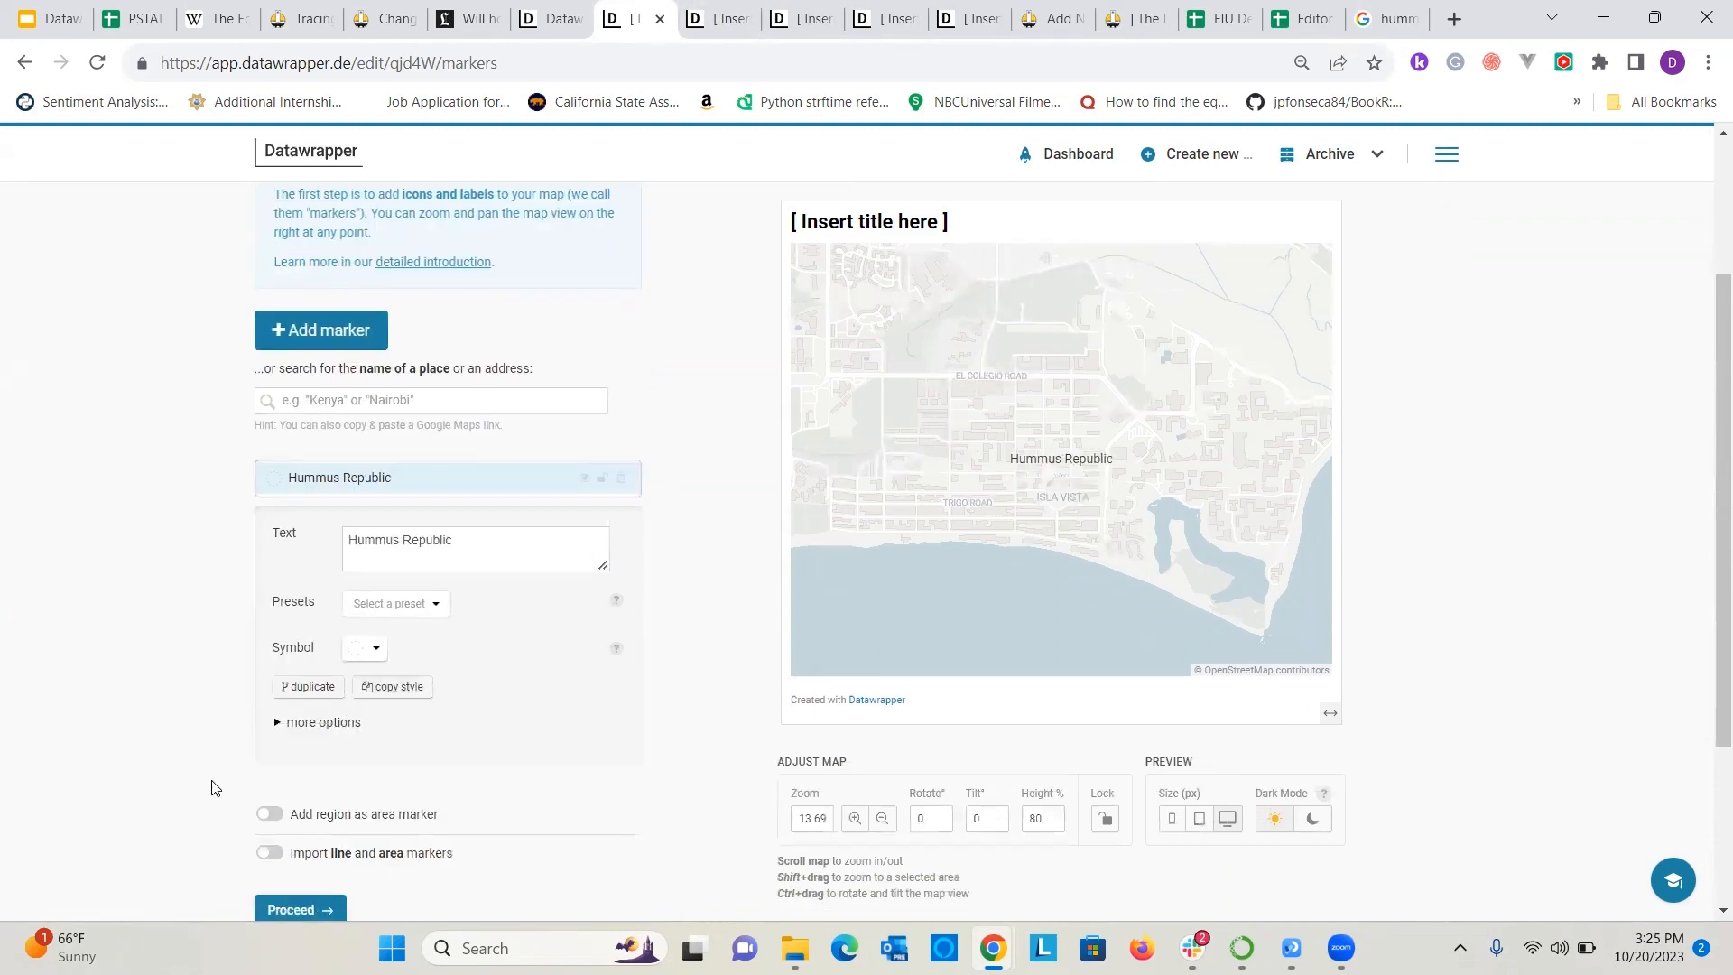
left_click(373, 650)
left_click(400, 702)
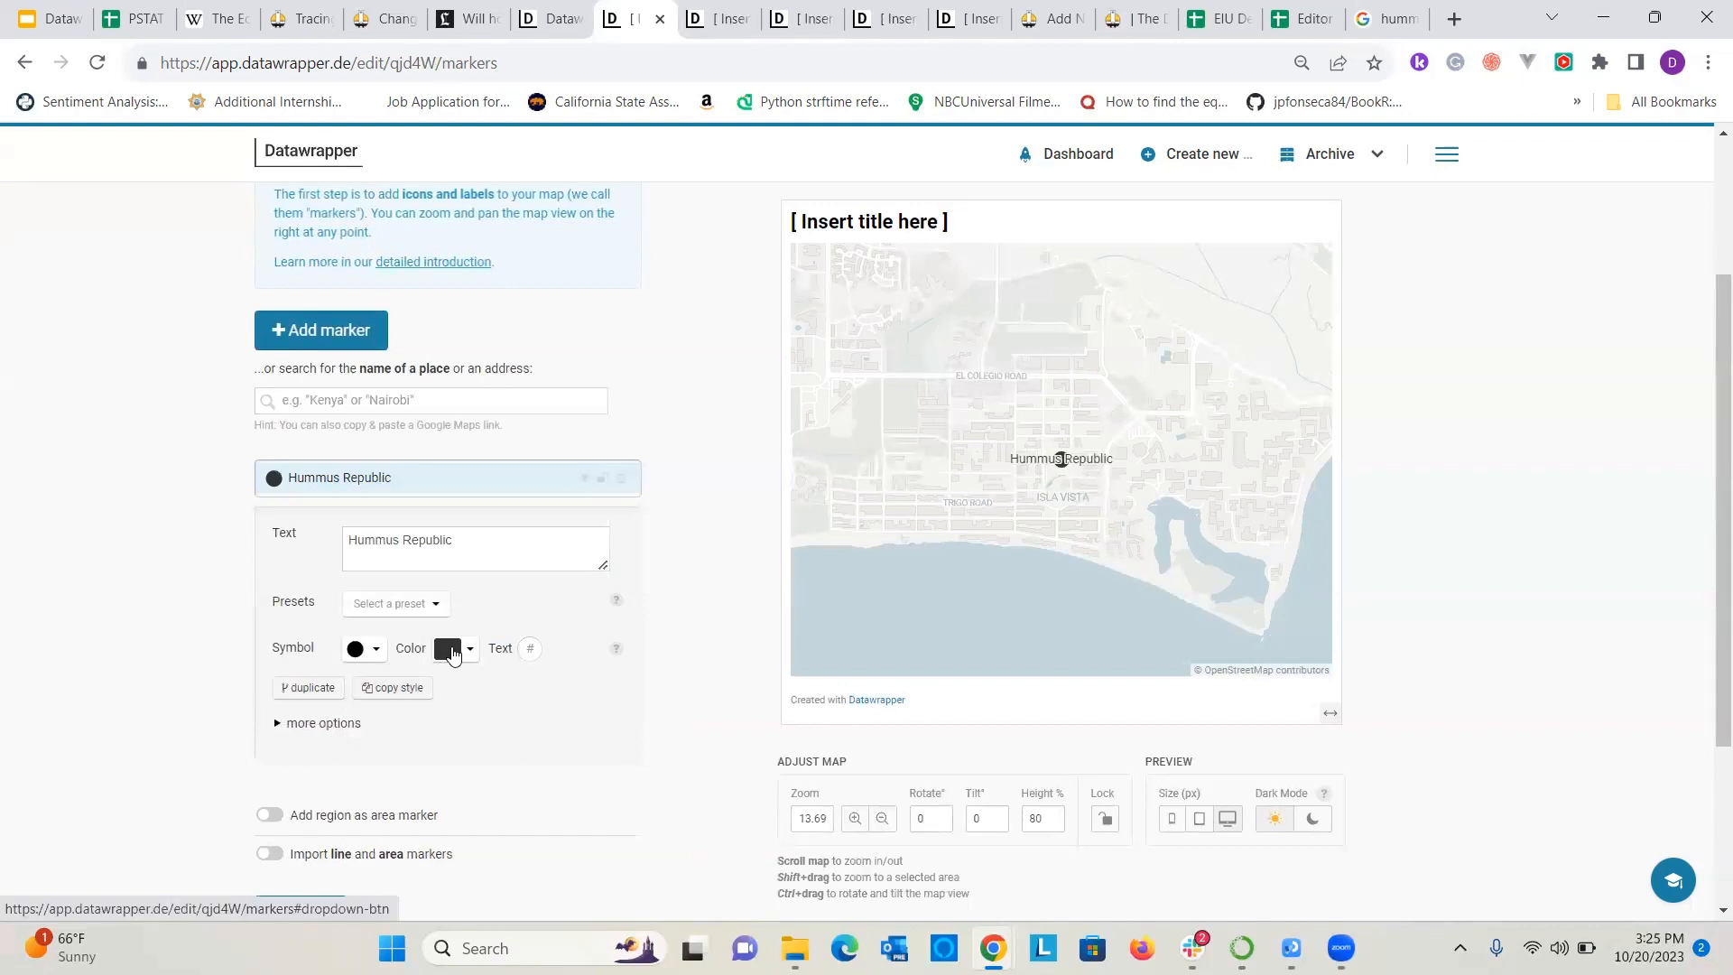
Expand the marker's additional options and change its symbol to the filled circle with an outer ring.
left_click(335, 724)
left_click(374, 649)
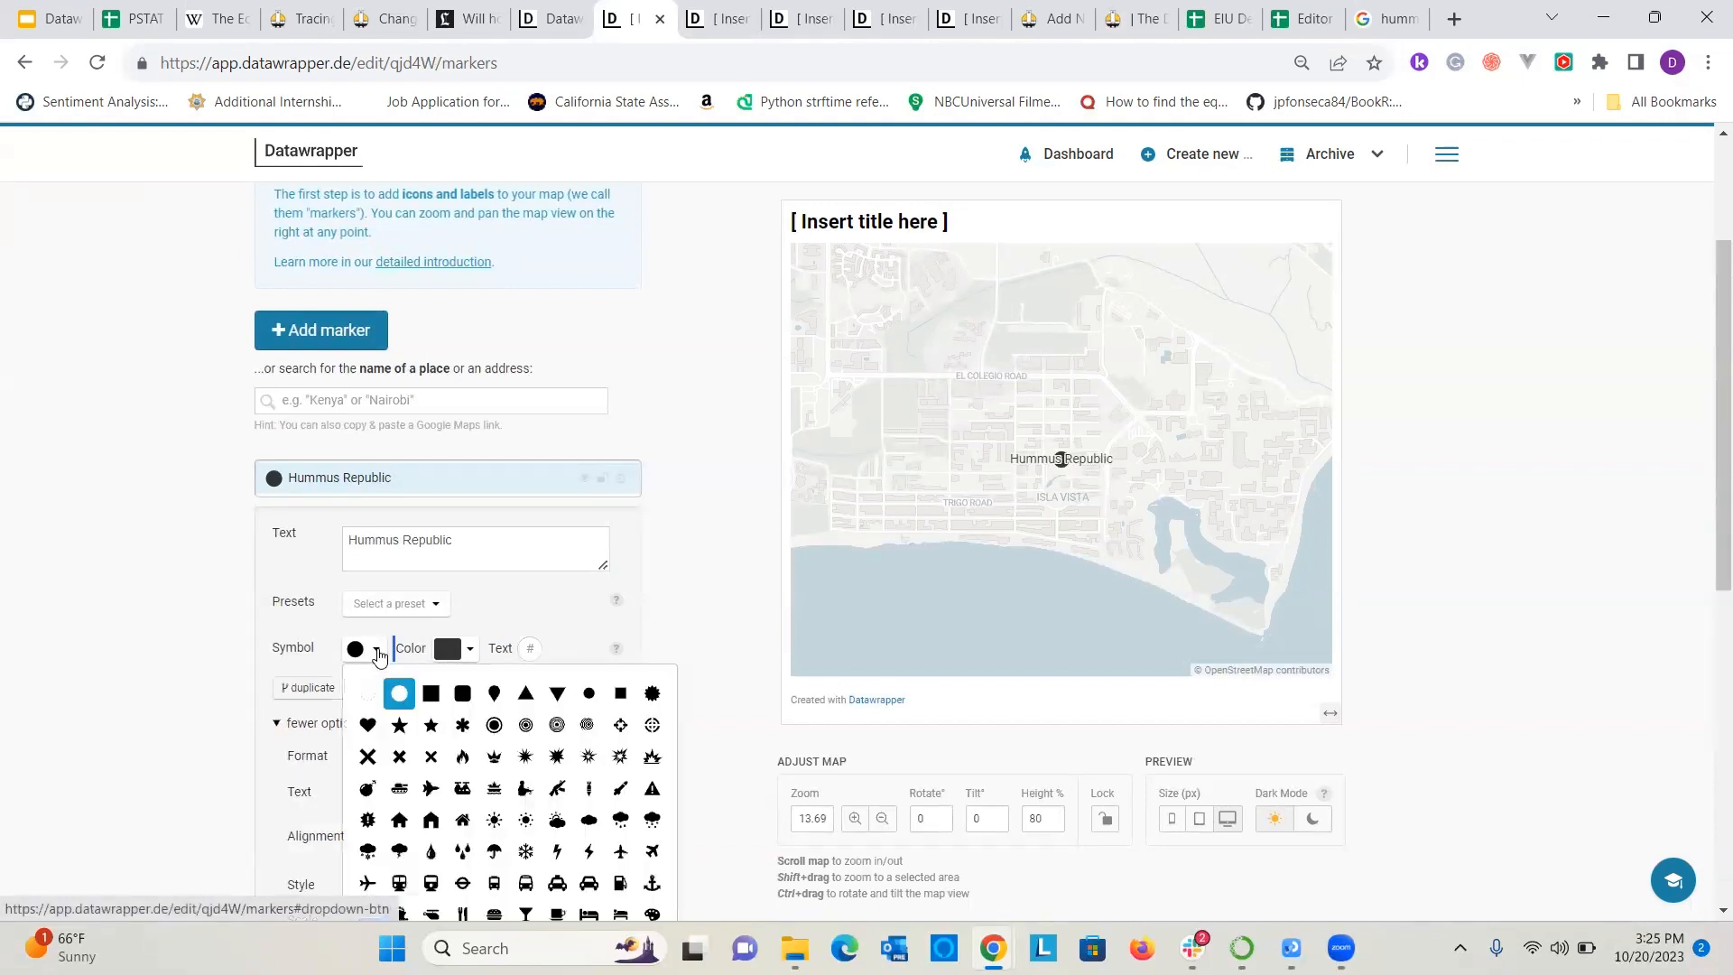
scroll(591, 616, "down", 5)
left_click(179, 572)
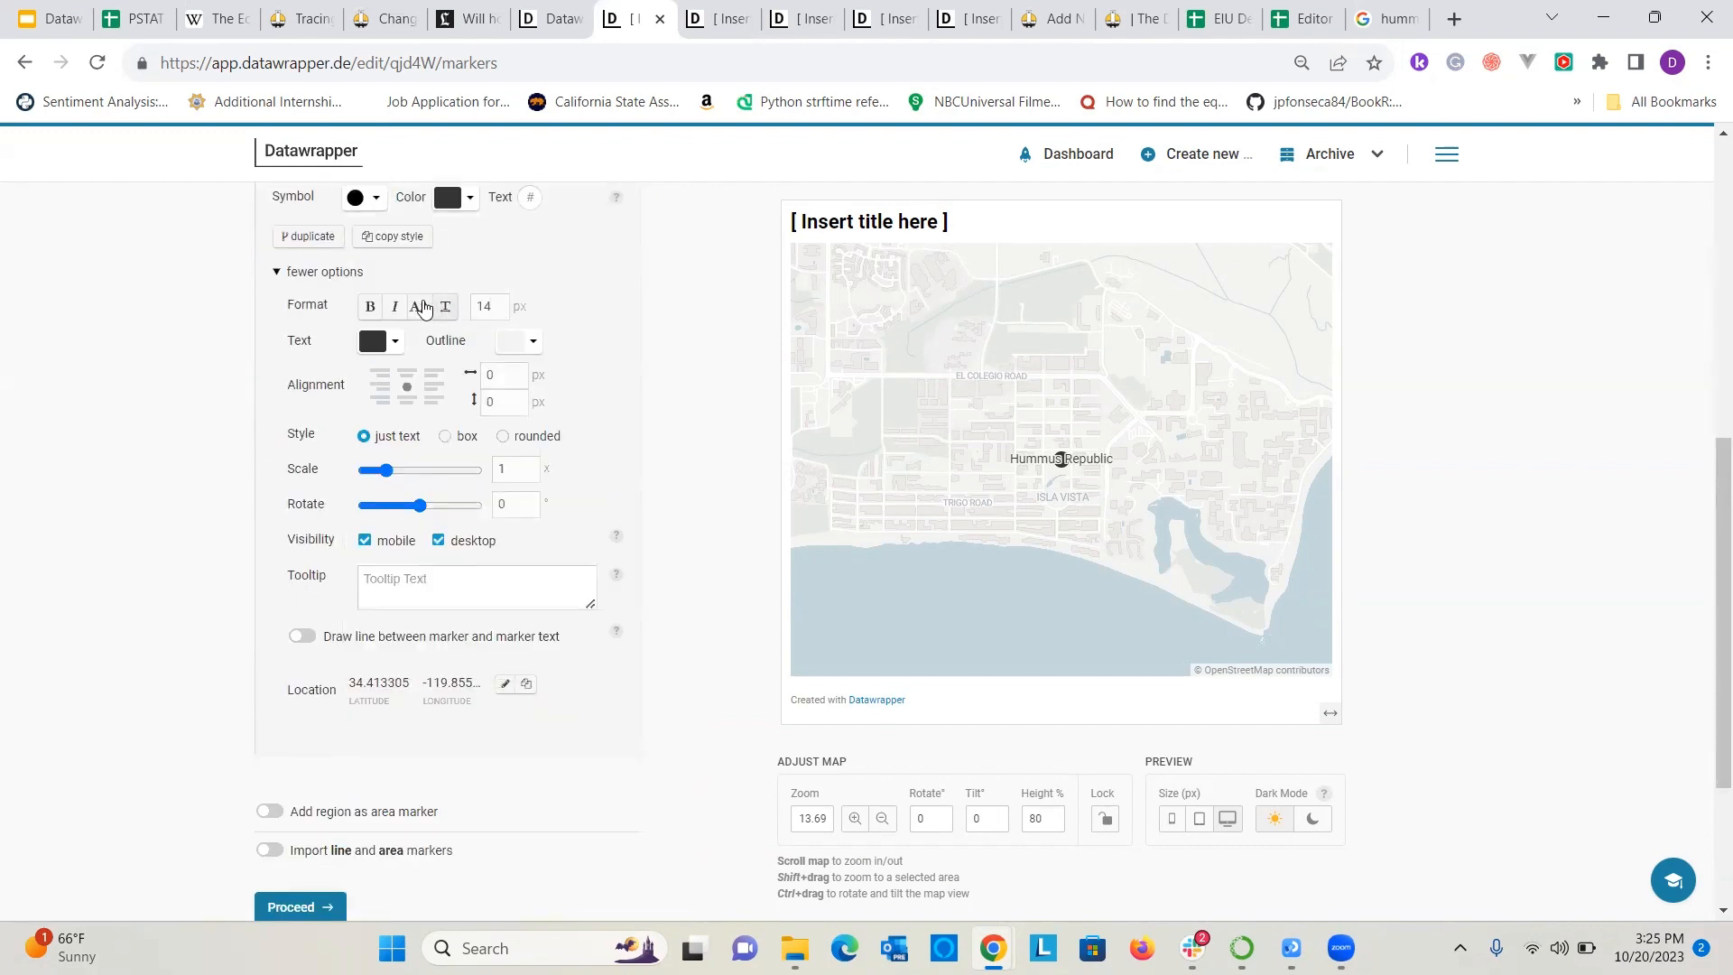
scroll(493, 261, "up", 1)
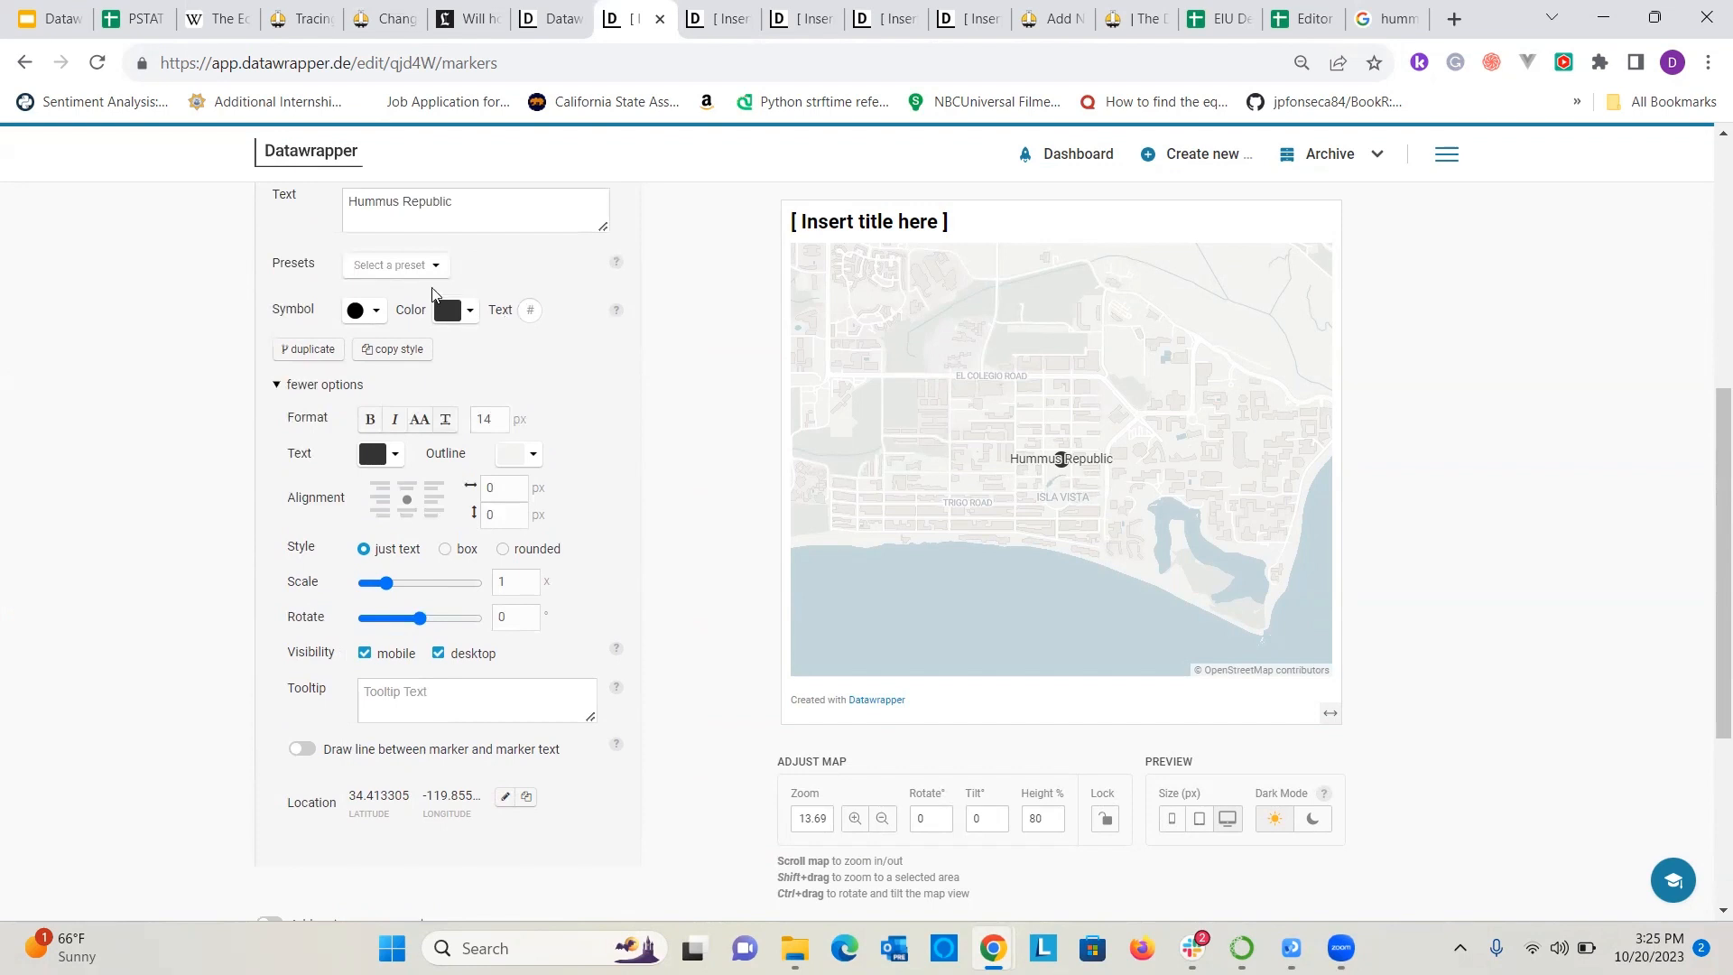
left_click(377, 312)
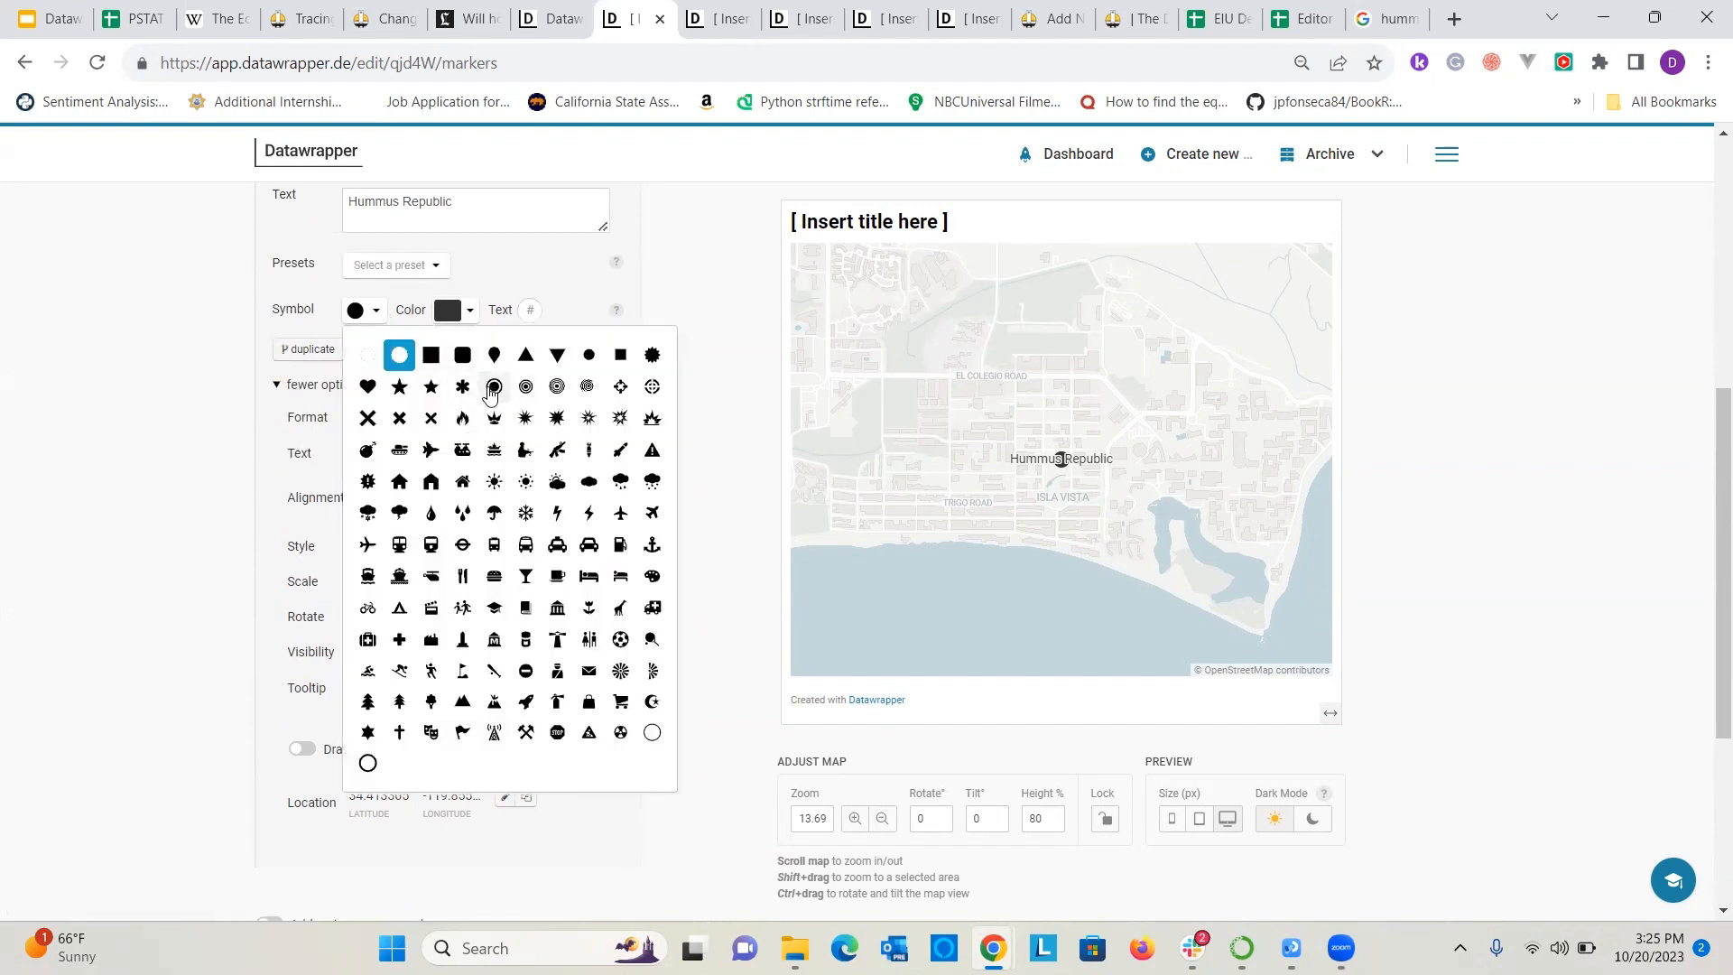
scroll(505, 452, "down", 1)
left_click(494, 274)
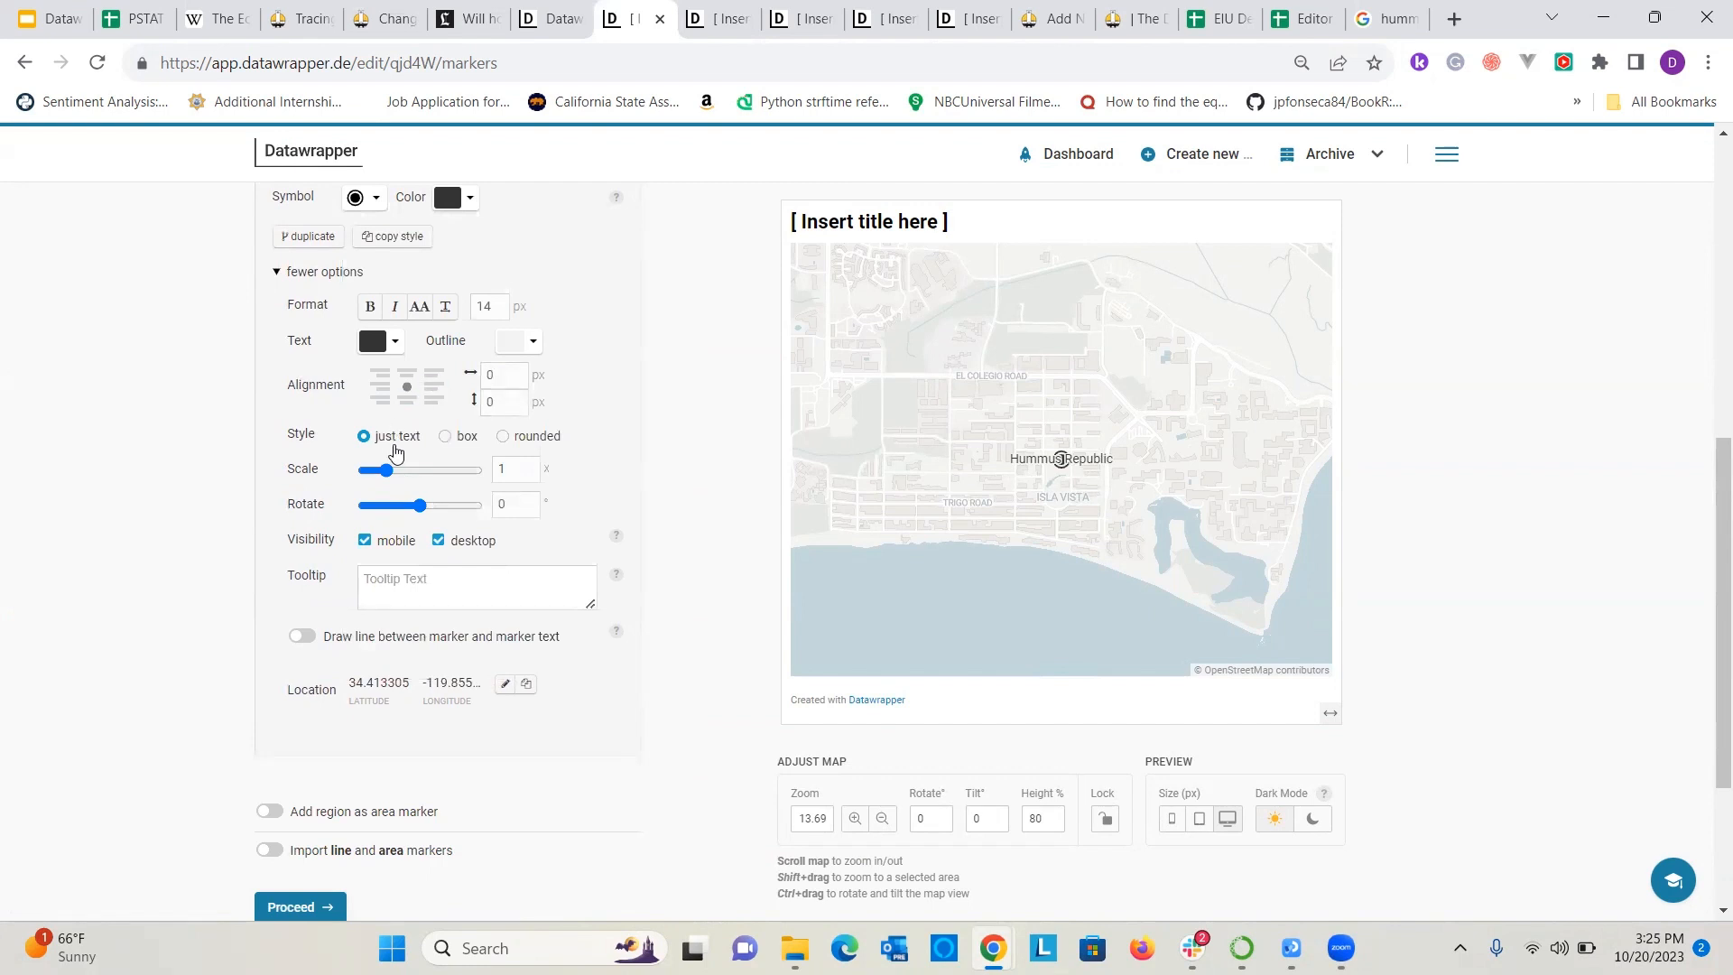
Try the box style on the Hummus Republic label, and return it to just text.
left_click(446, 439)
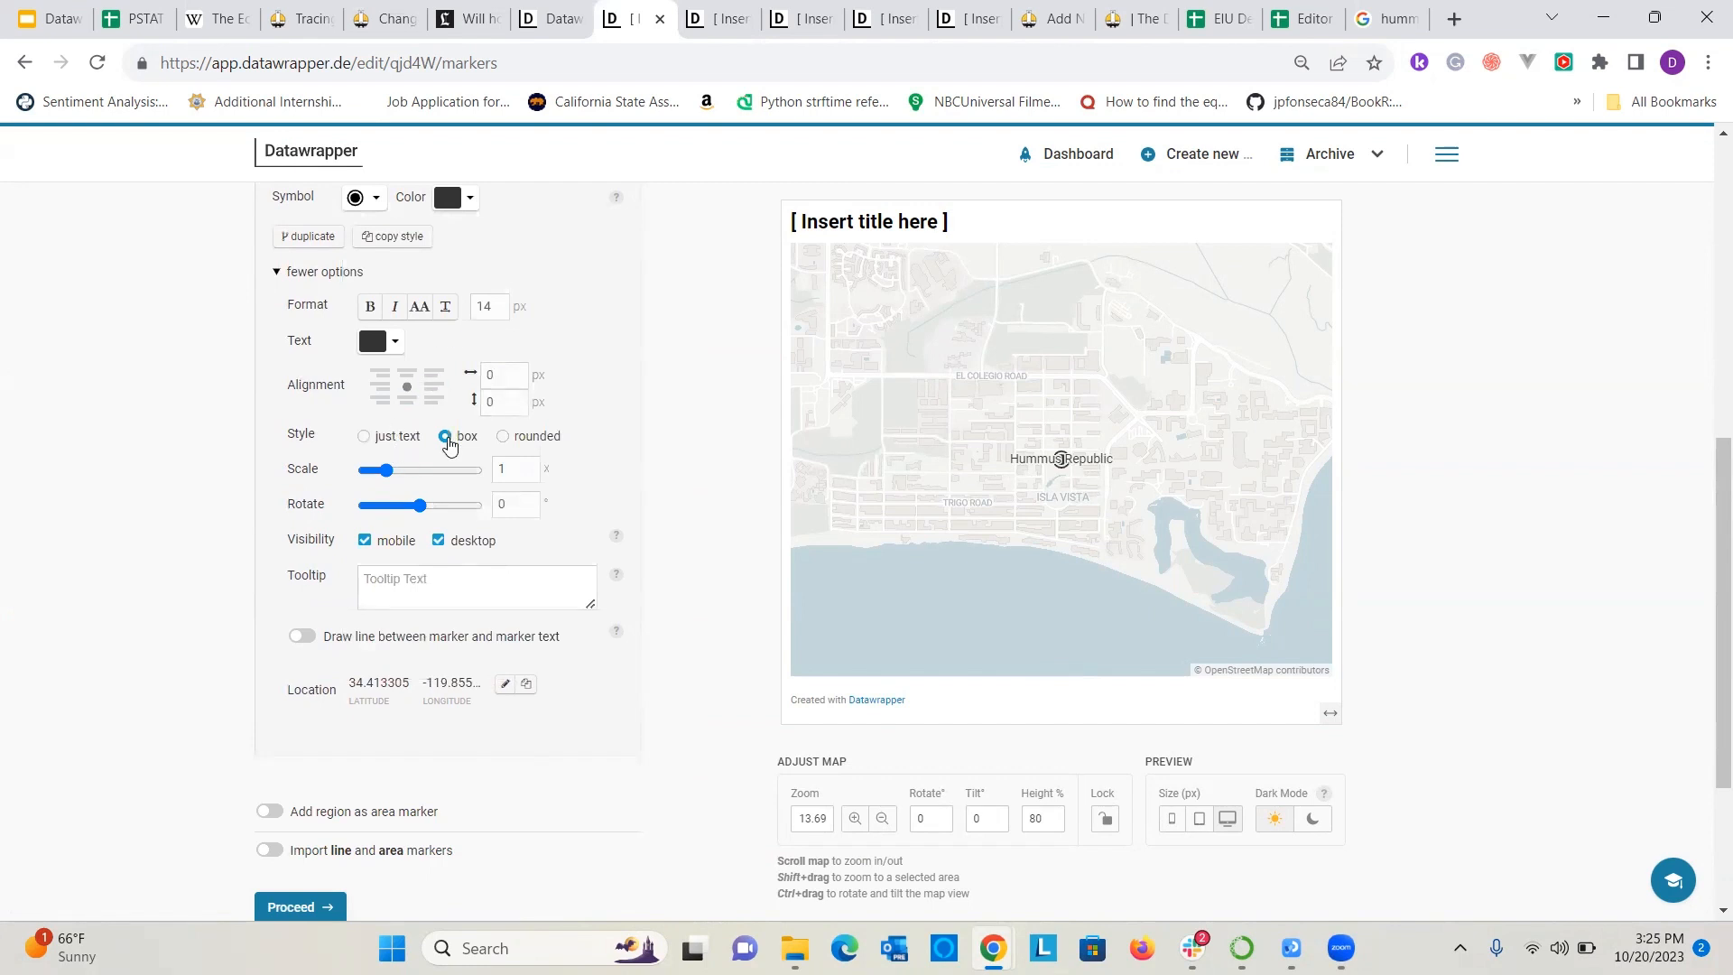
left_click(366, 437)
scroll(370, 487, "up", 1)
scroll(581, 426, "up", 1)
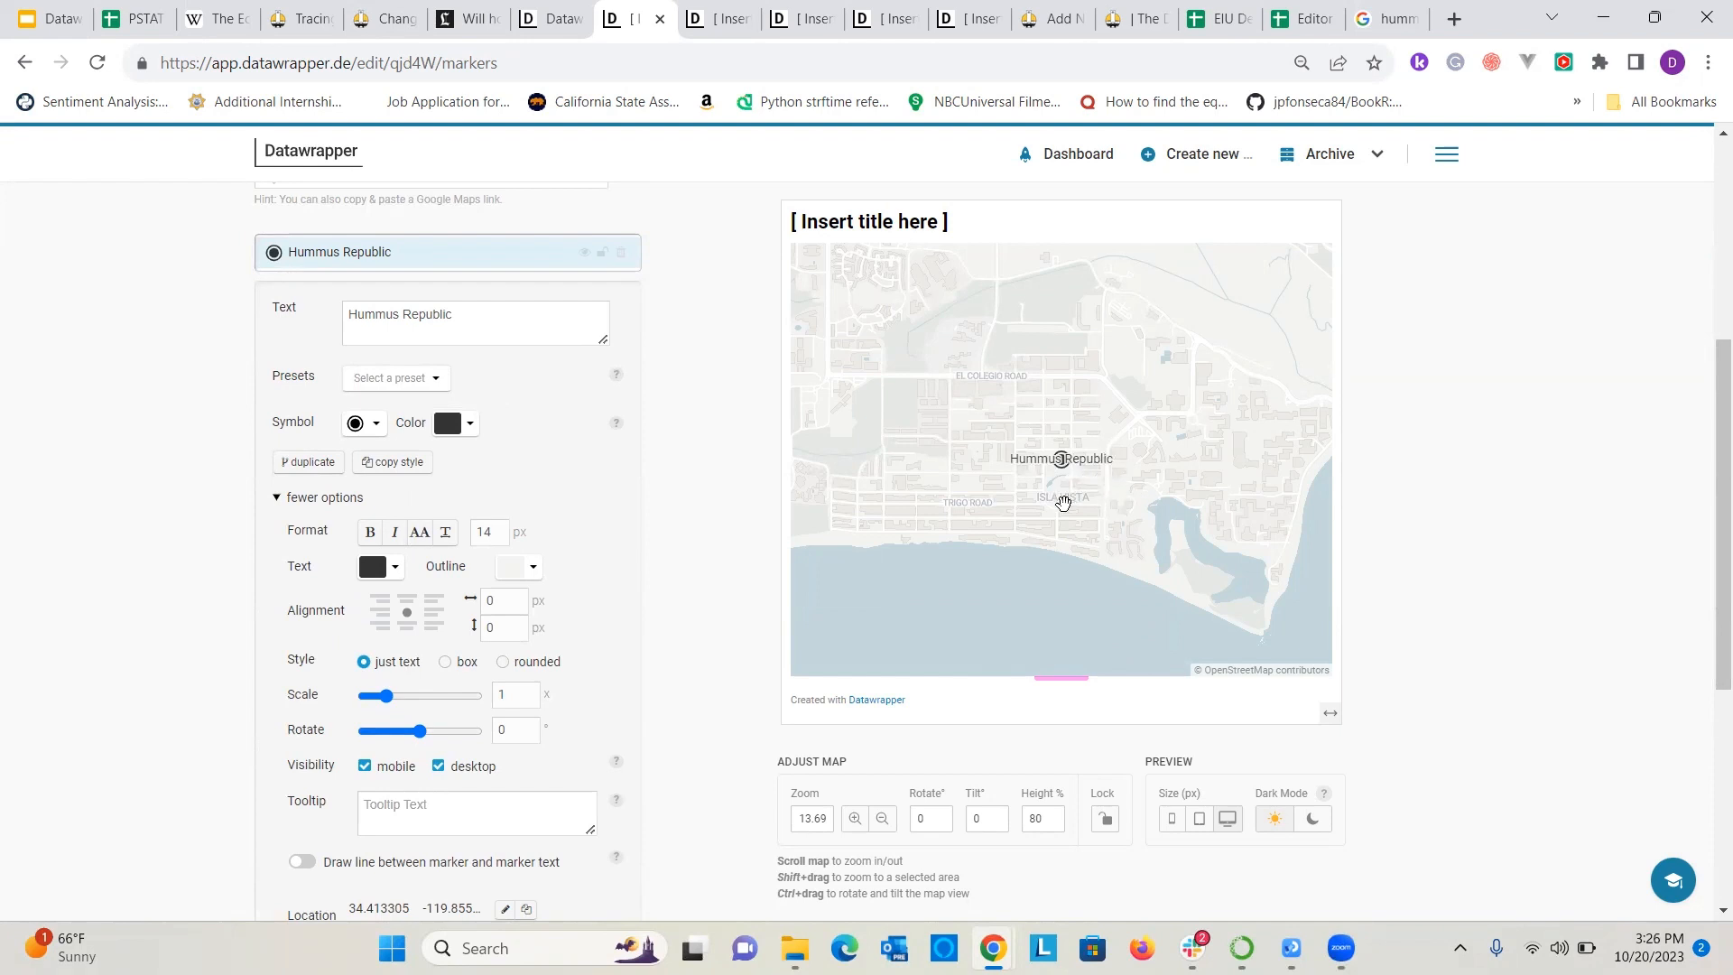
Rotate the map to about 92° with a 60° tilt, and frame it closely around the Hummus Republic marker at about zoom 17.95.
left_click_drag(1071, 511, 1173, 330)
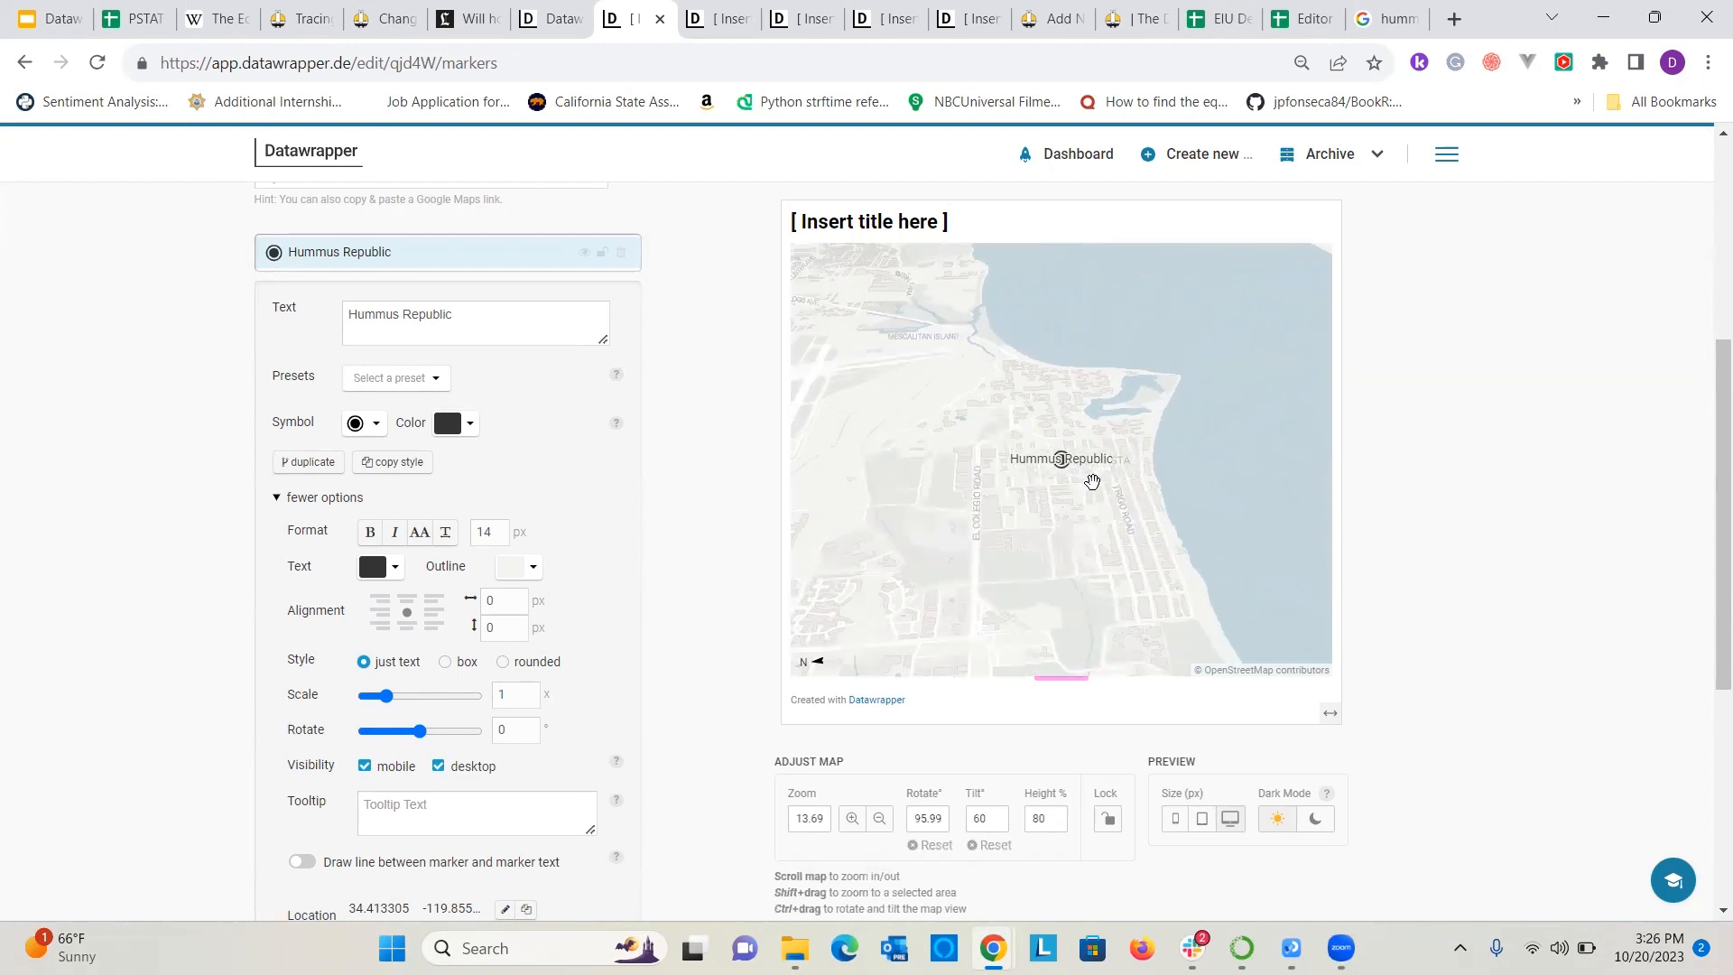
scroll(1068, 514, "up", 2)
scroll(1077, 427, "up", 5)
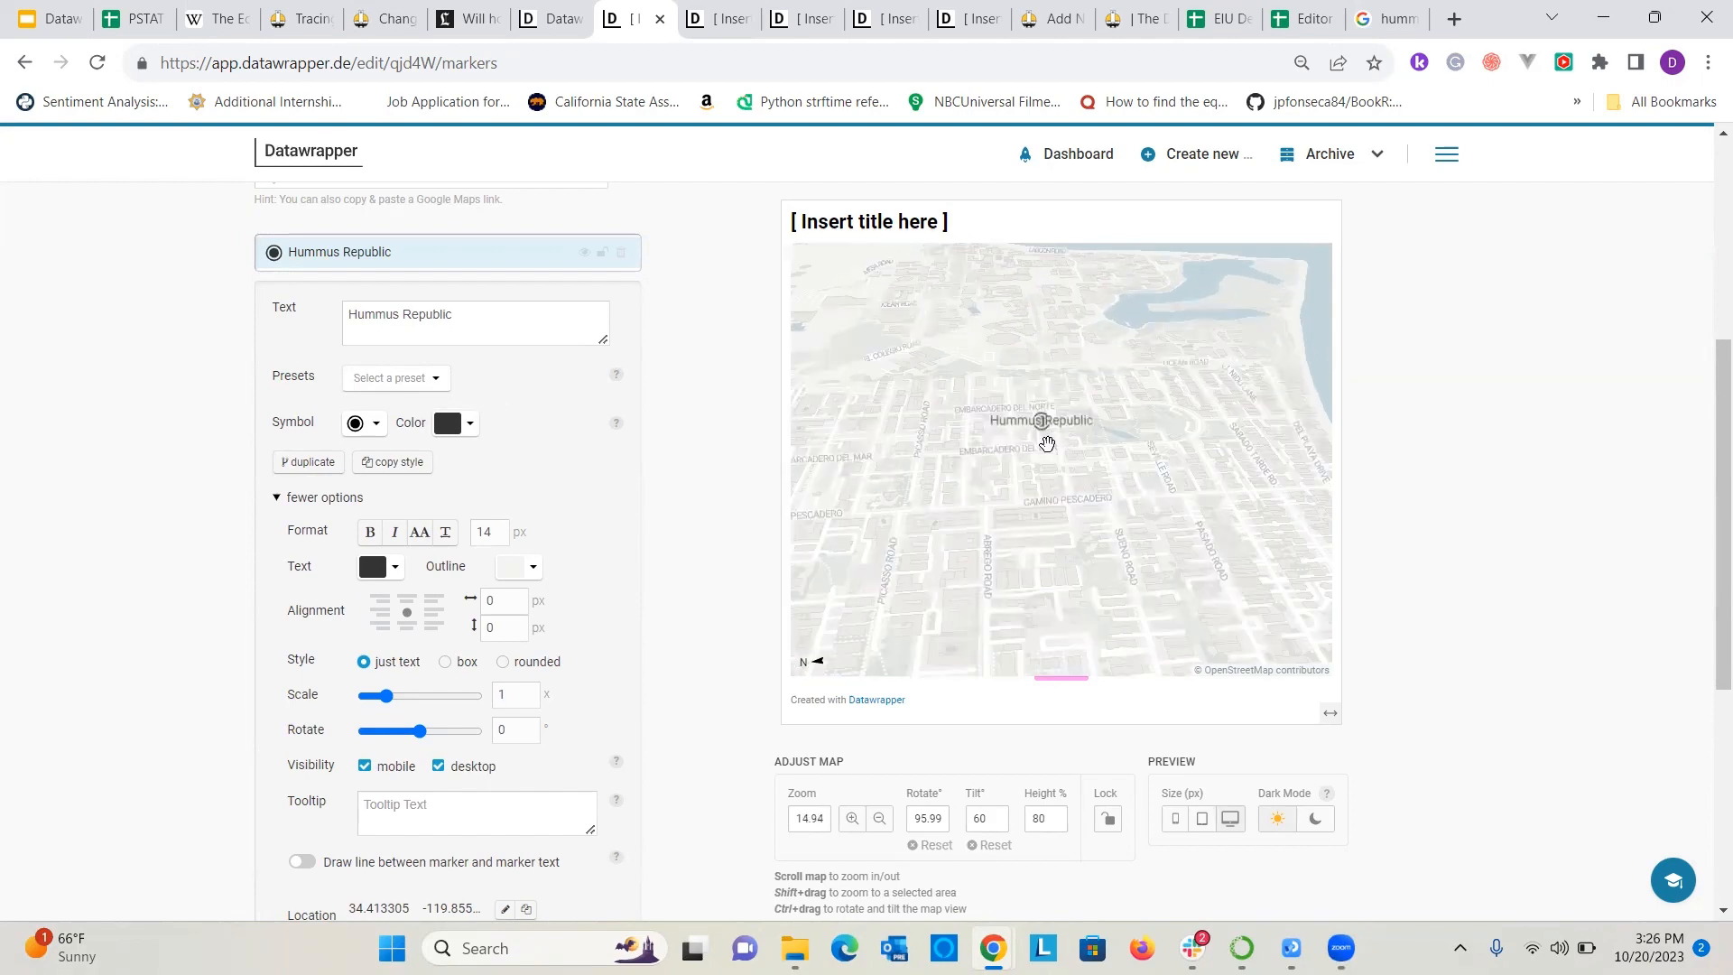
scroll(1036, 396, "up", 4)
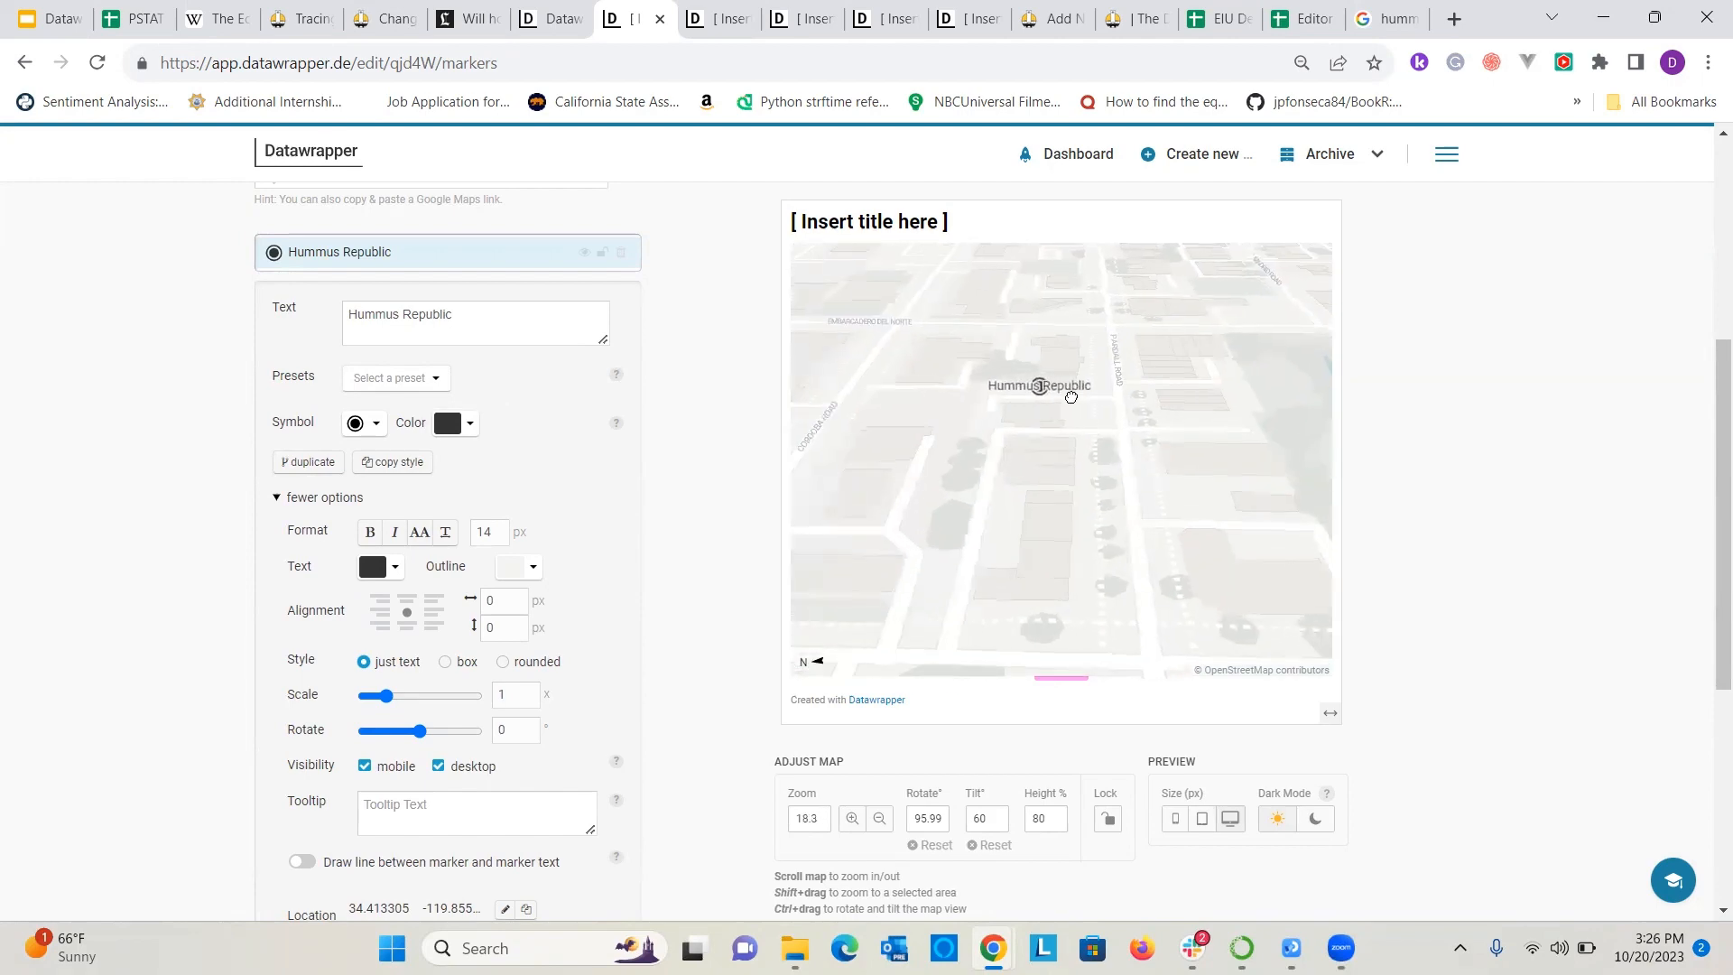
scroll(1081, 389, "down", 1)
left_click_drag(1083, 448, 1085, 549)
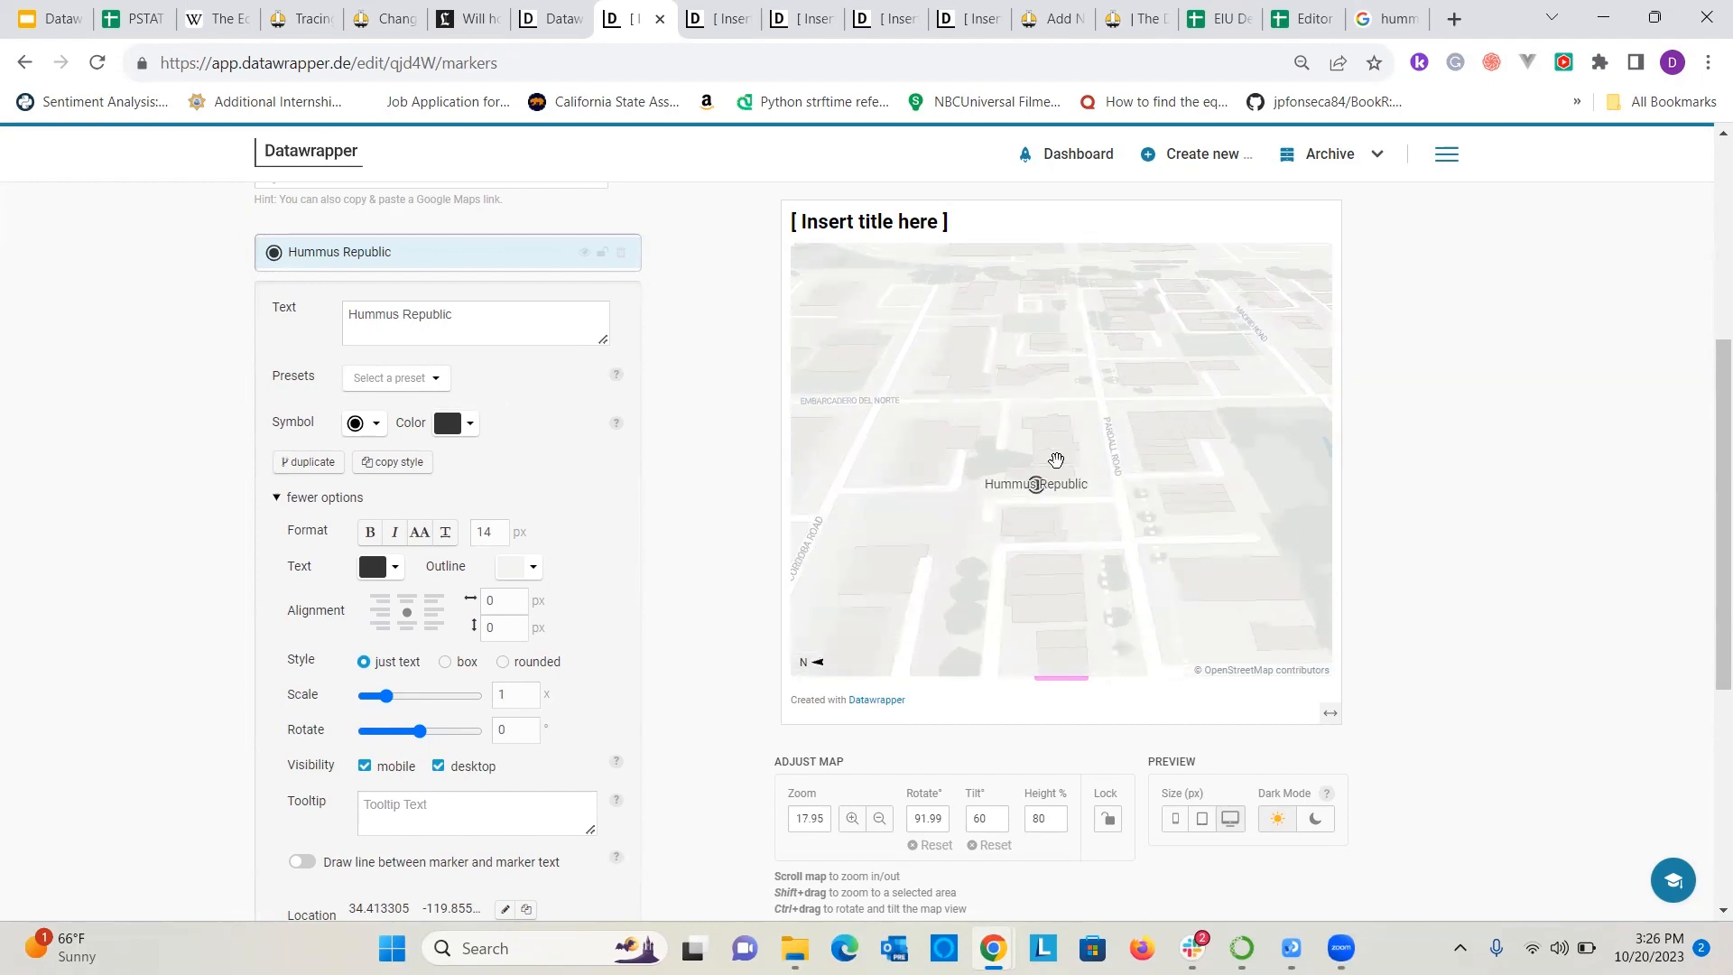
Proceed to the map design stage, apply the Earth map style and enable 3D buildings.
scroll(533, 567, "down", 3)
scroll(524, 574, "up", 7)
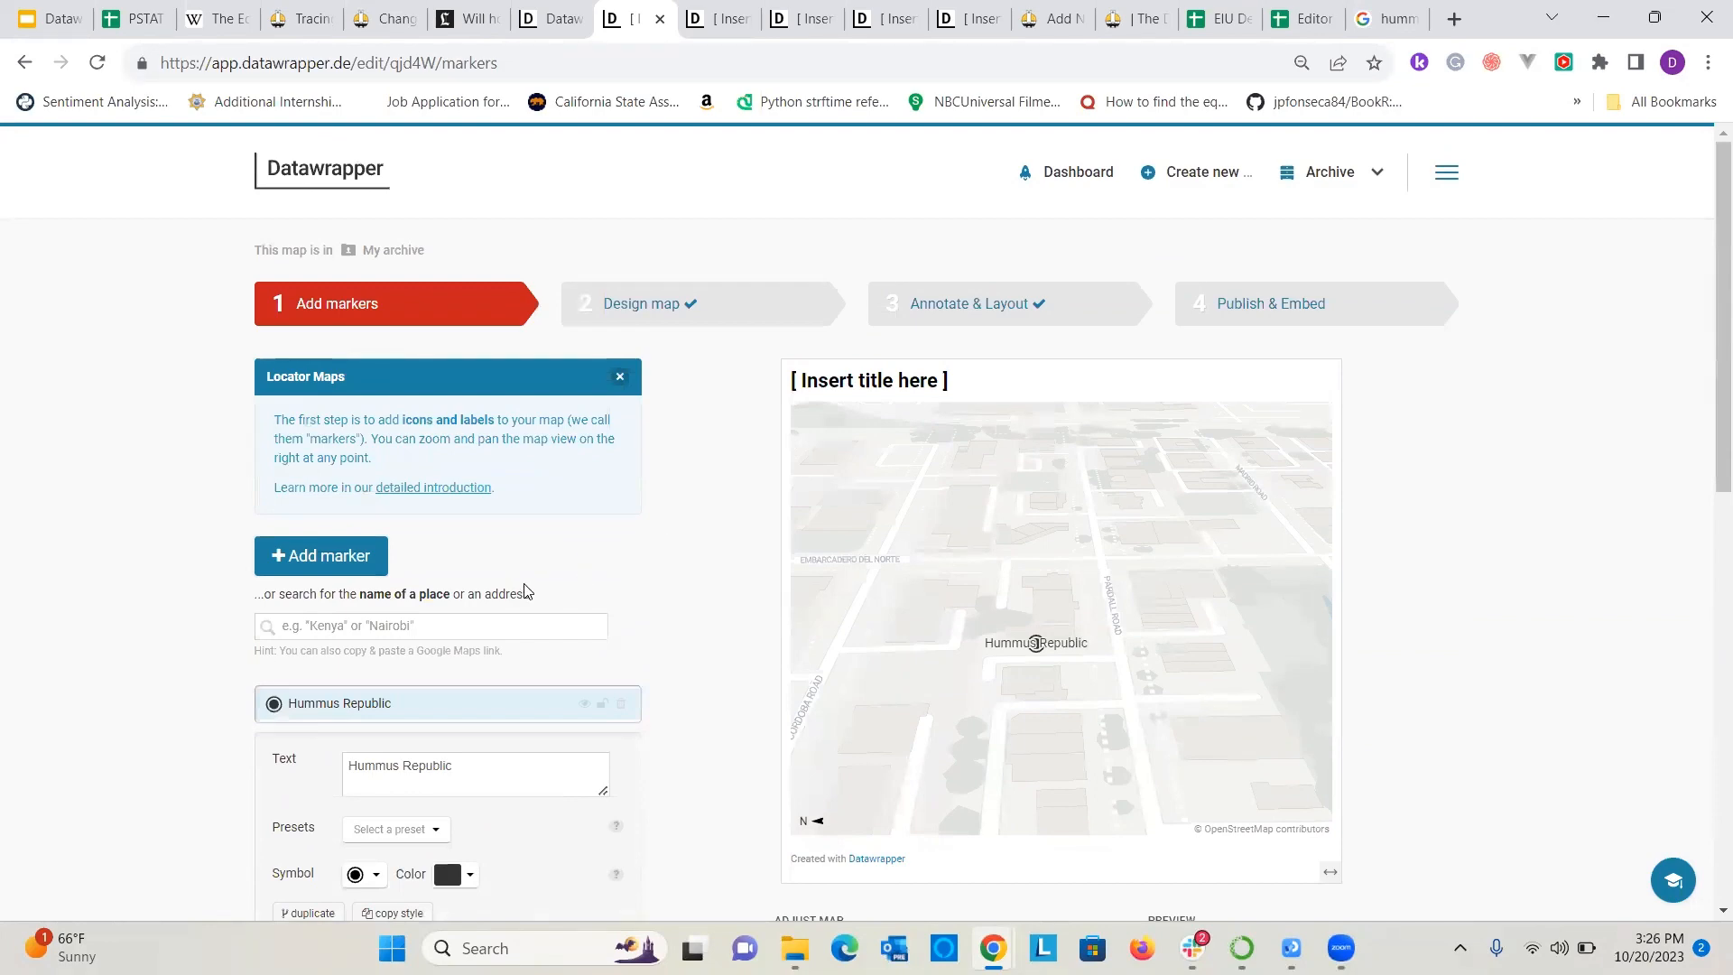
scroll(528, 591, "down", 5)
scroll(478, 470, "up", 5)
left_click(592, 307)
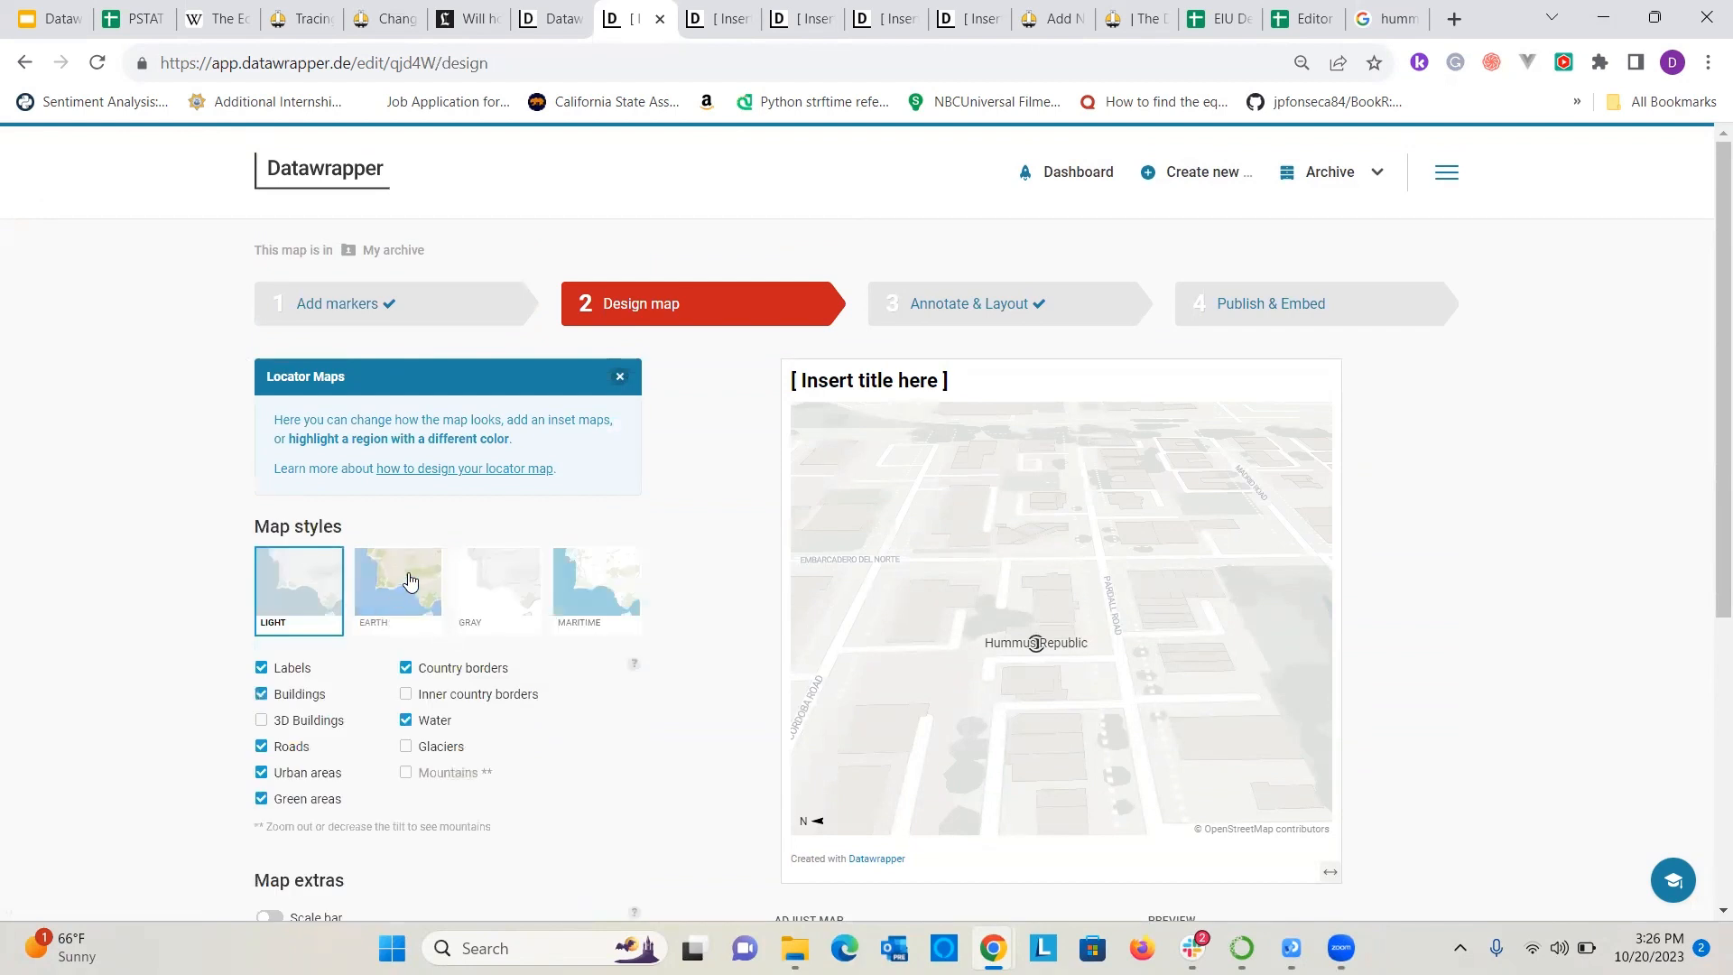
left_click(410, 581)
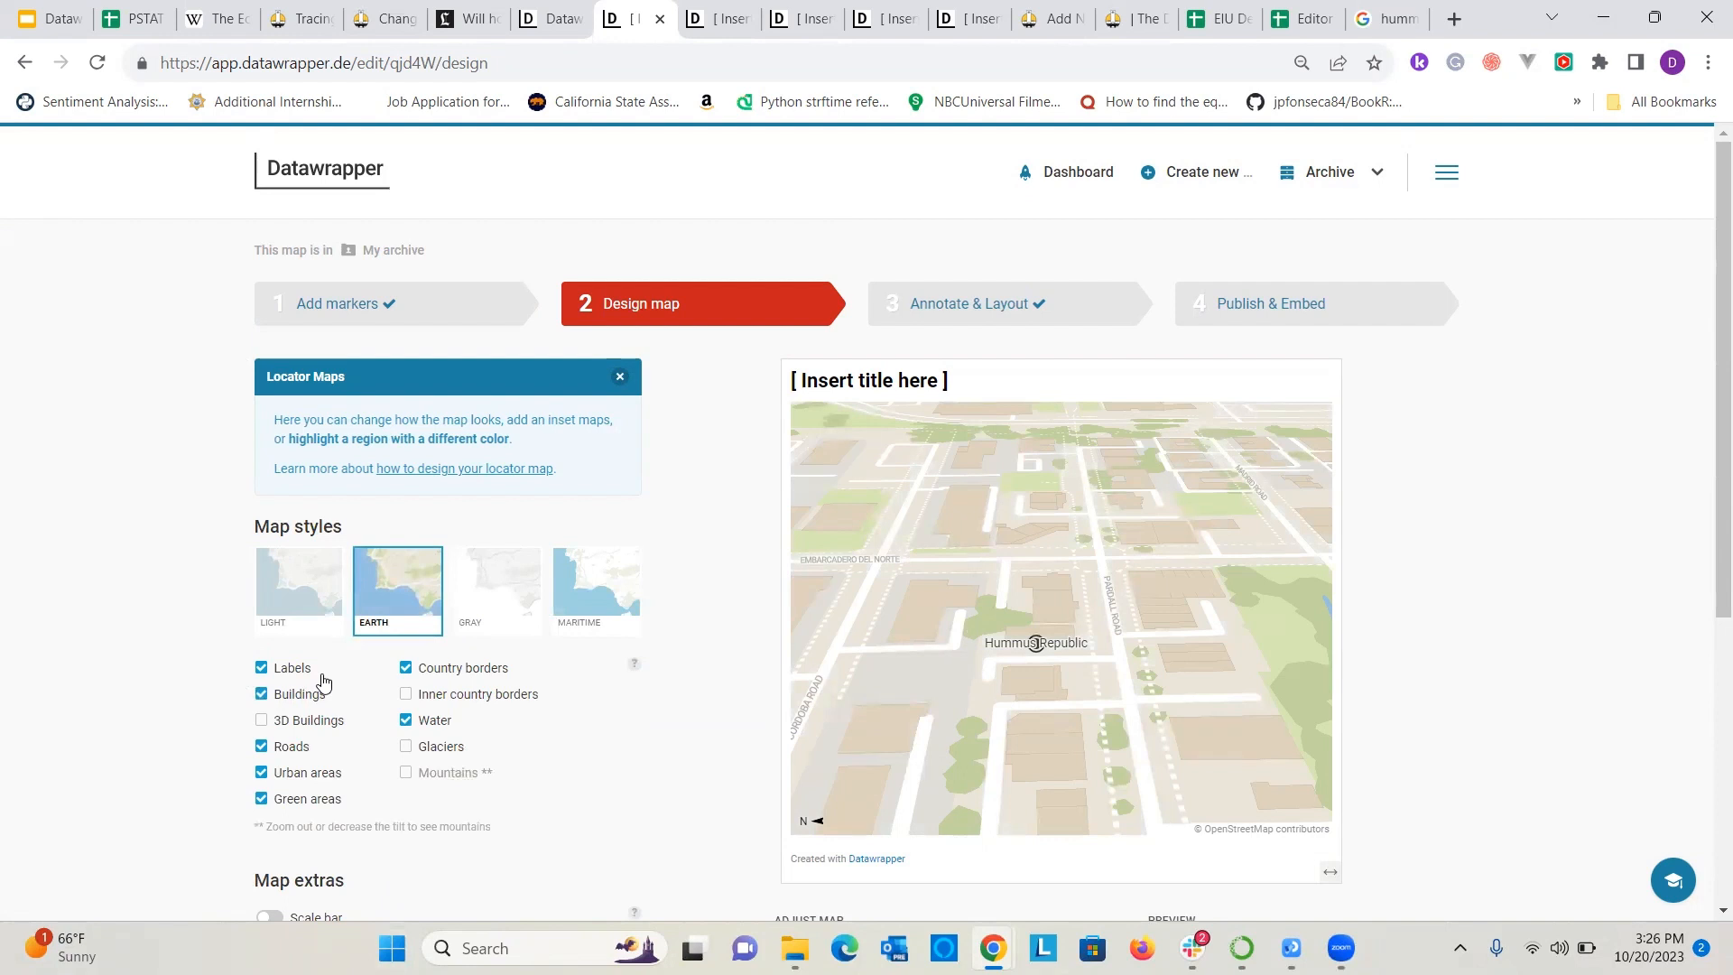
left_click(261, 720)
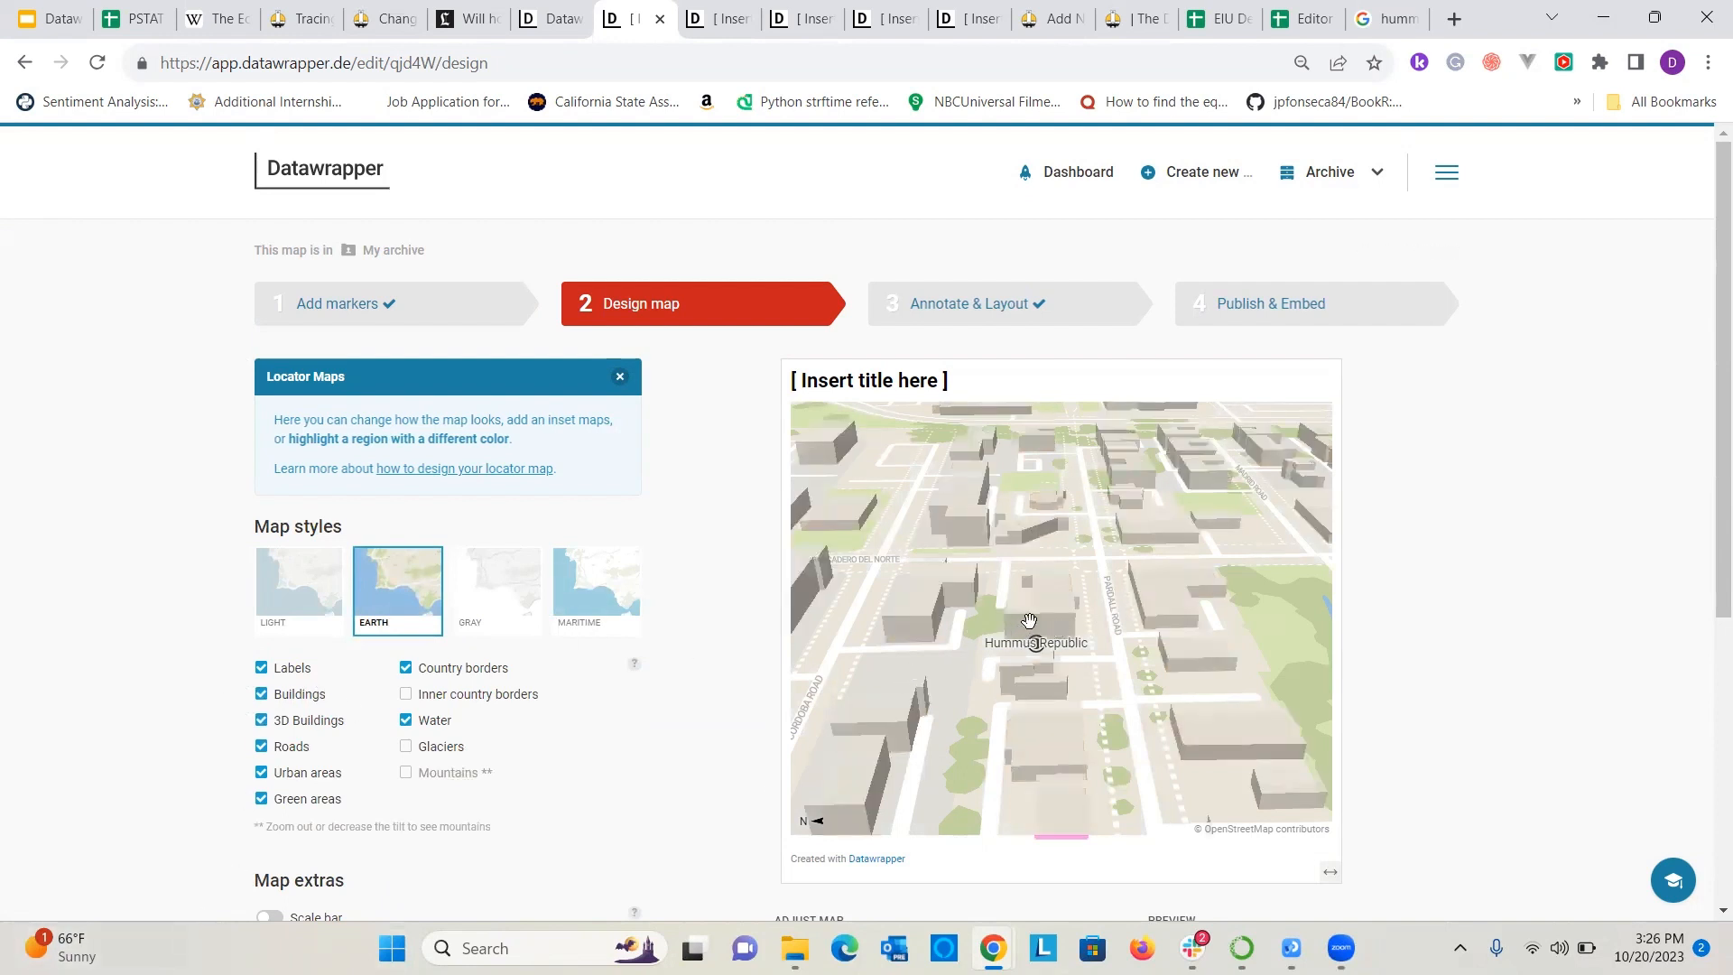
Re-angle the map to about 59° rotation and 56° tilt, and add a scale bar.
left_click_drag(1149, 626, 1109, 636)
scroll(404, 749, "down", 1)
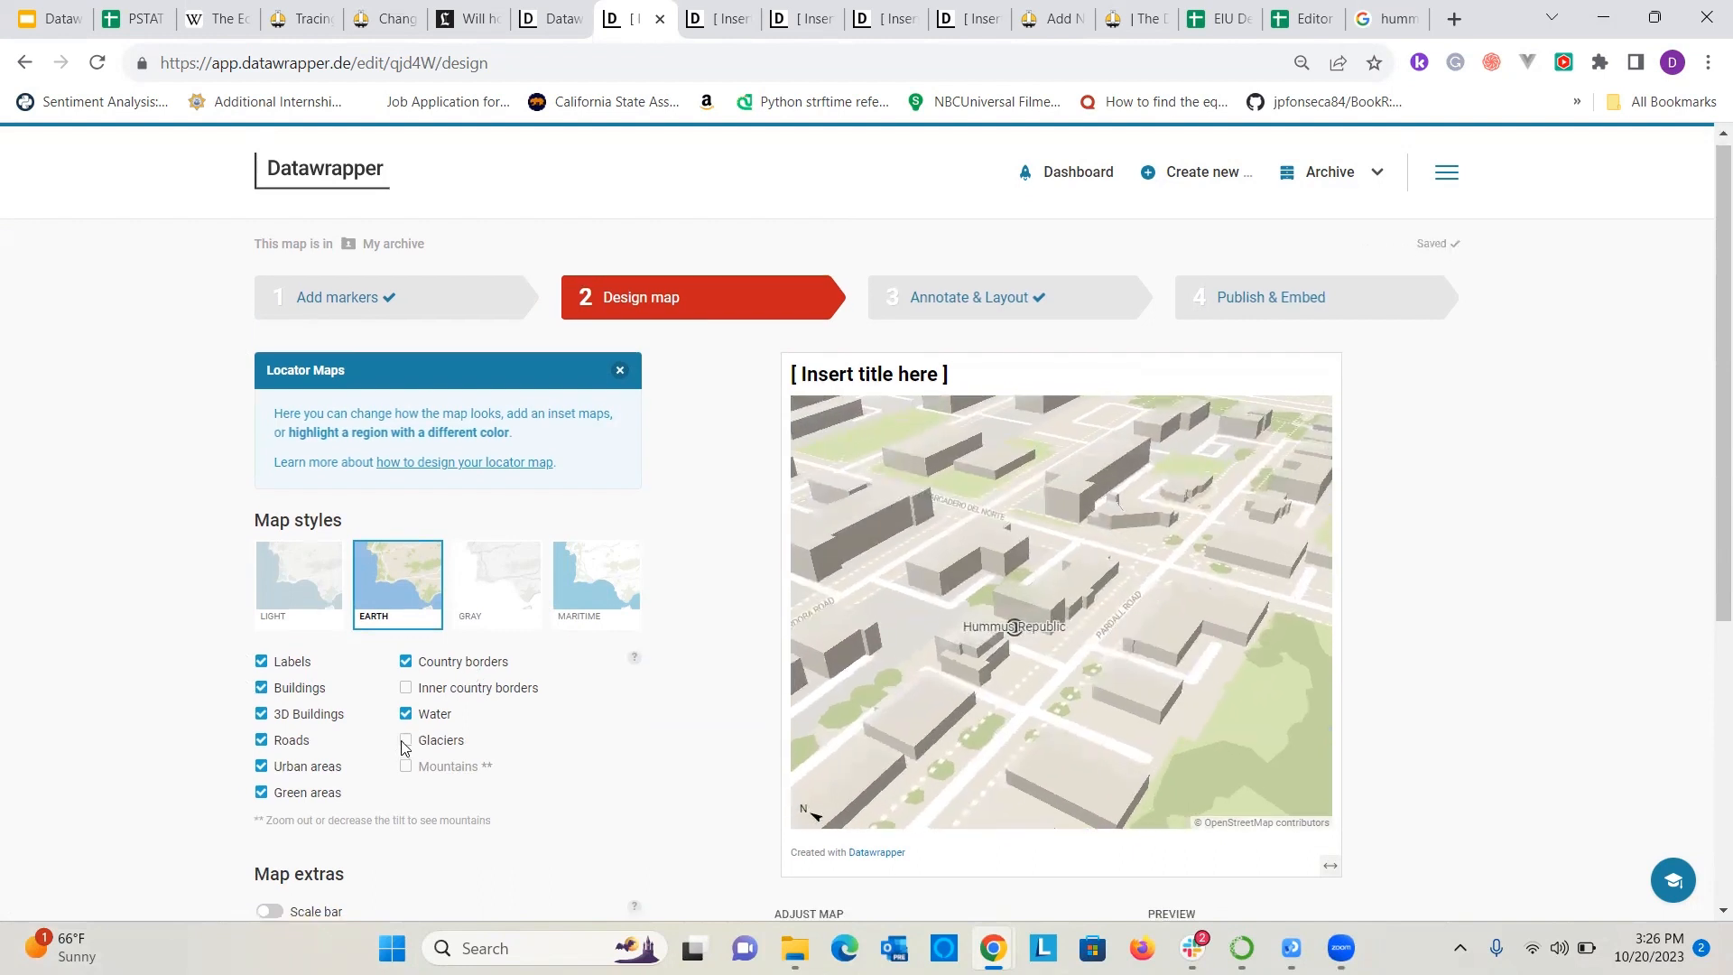
scroll(454, 772, "down", 1)
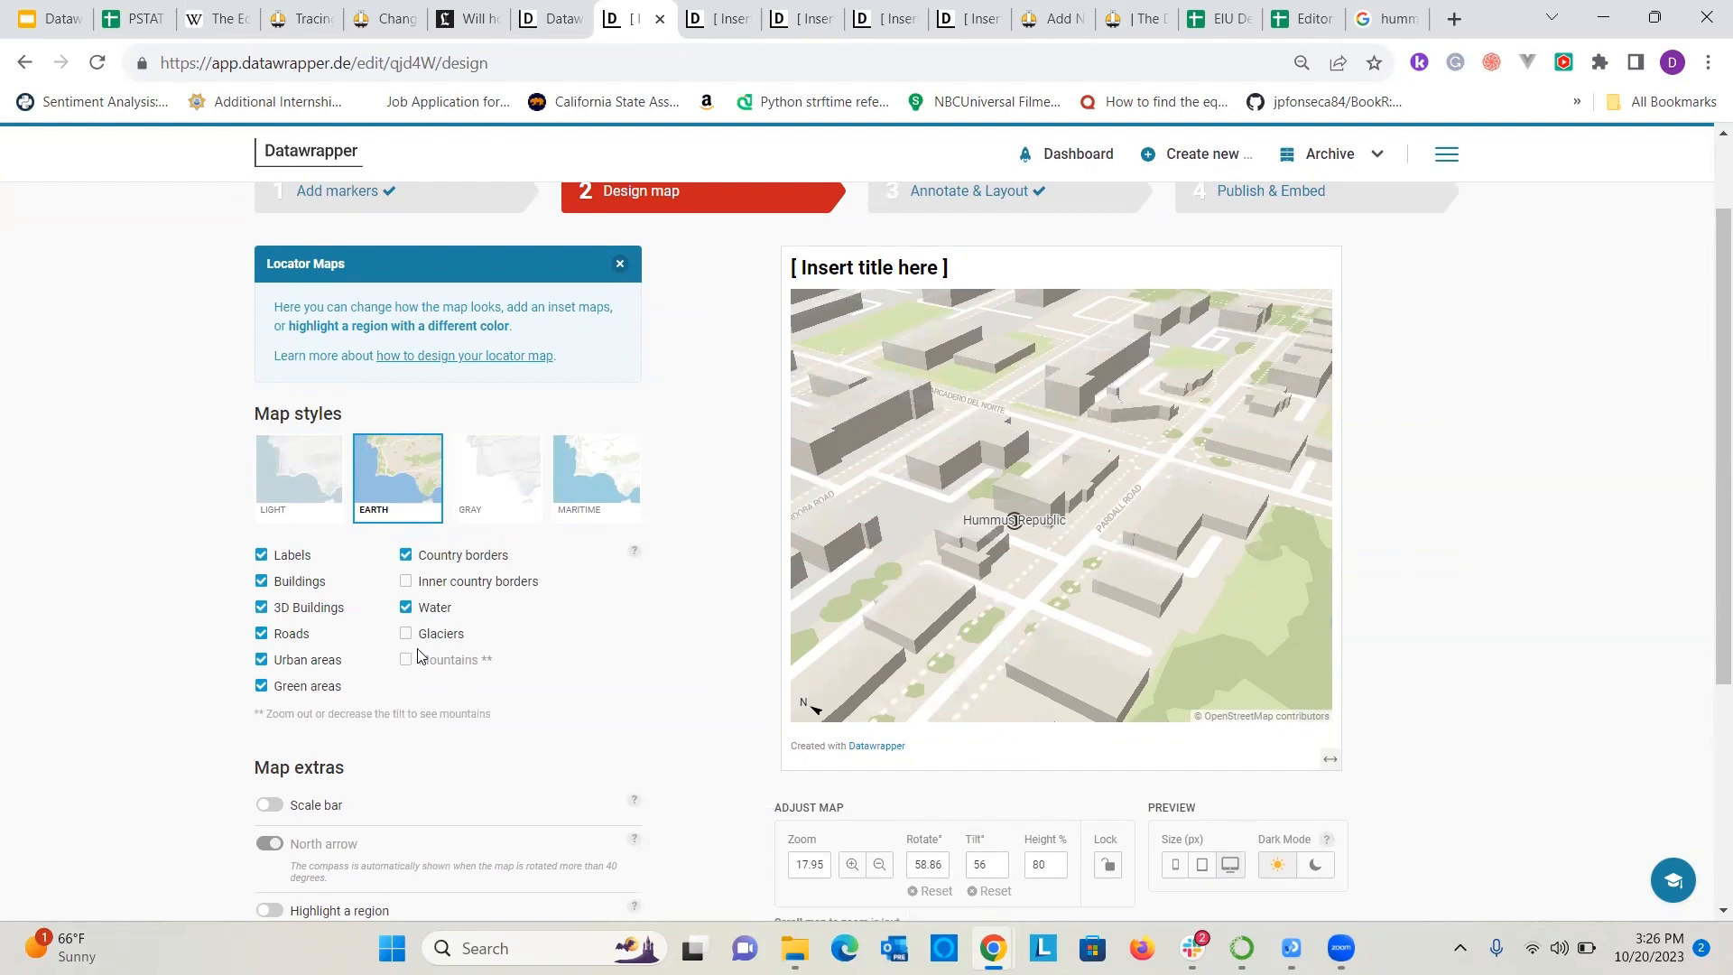
scroll(336, 683, "down", 2)
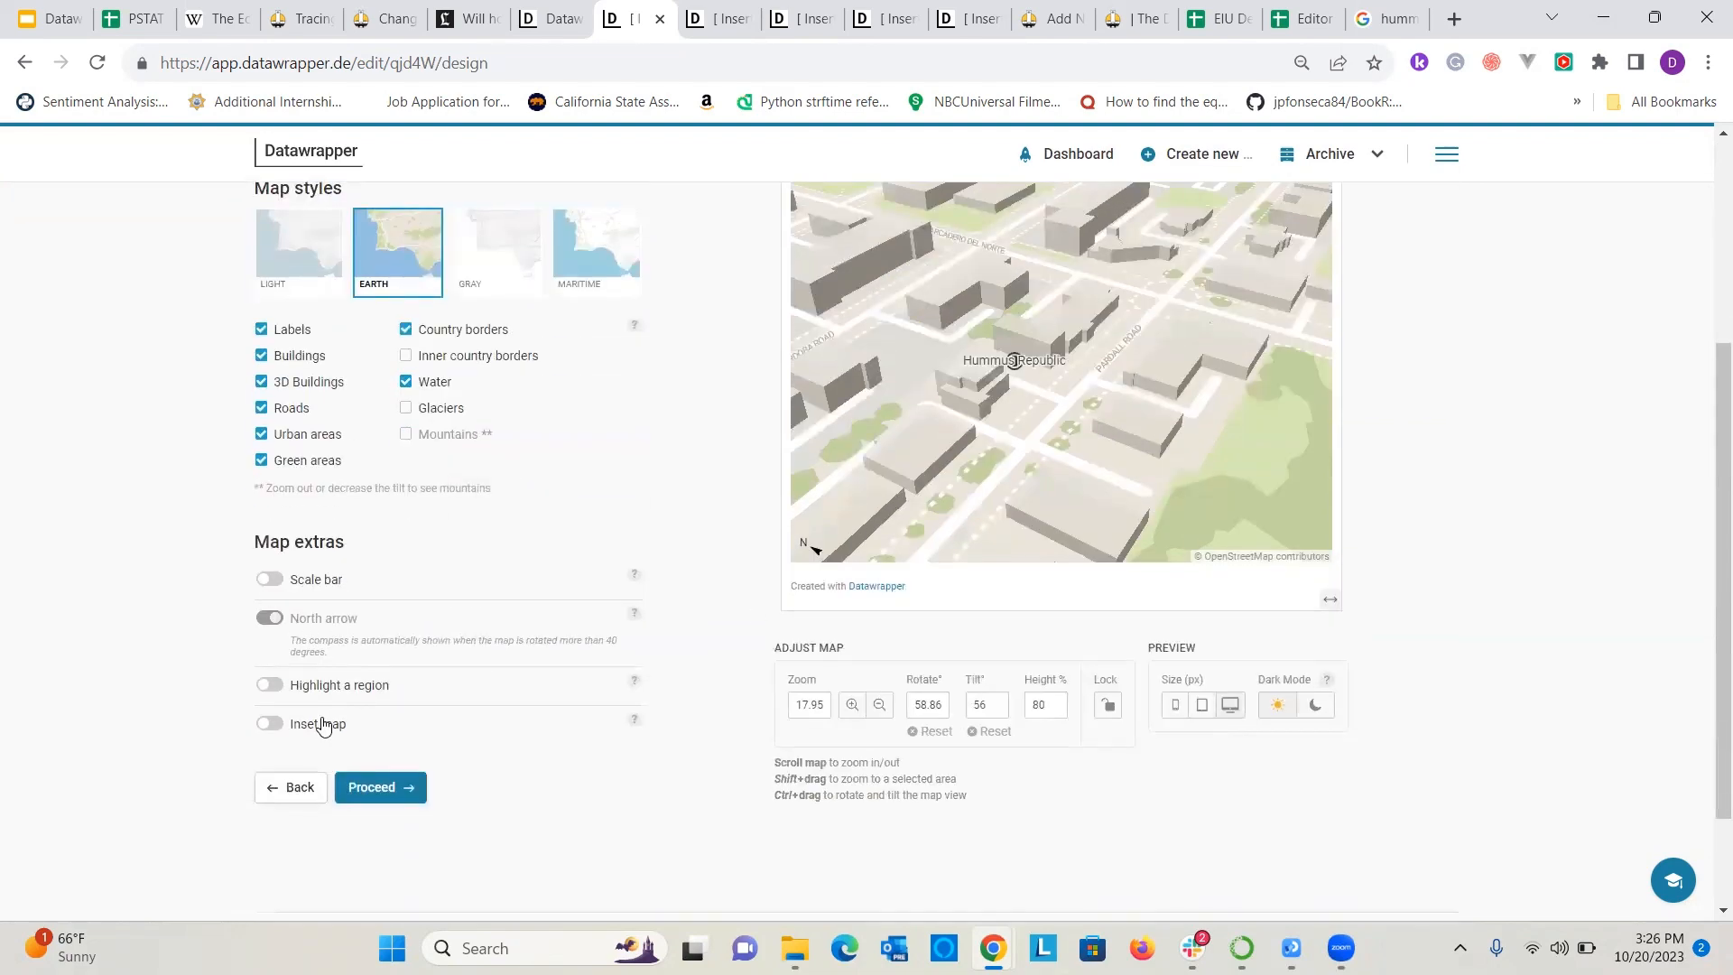
left_click(270, 579)
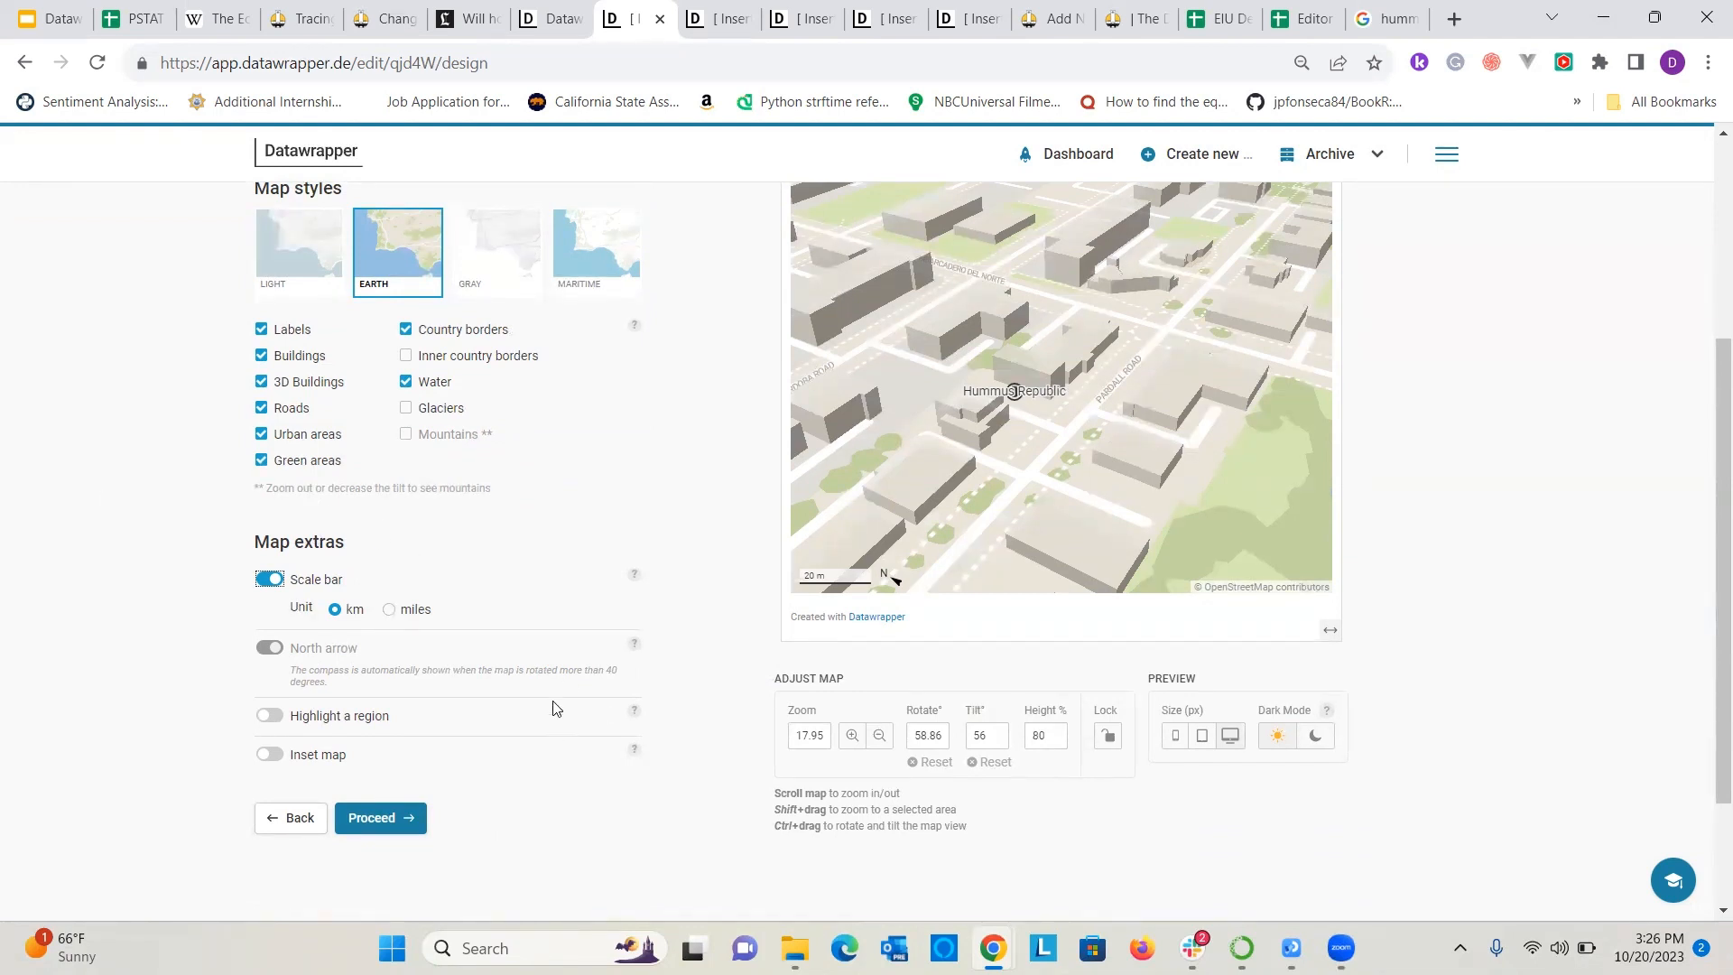
scroll(696, 437, "up", 1)
scroll(515, 426, "up", 2)
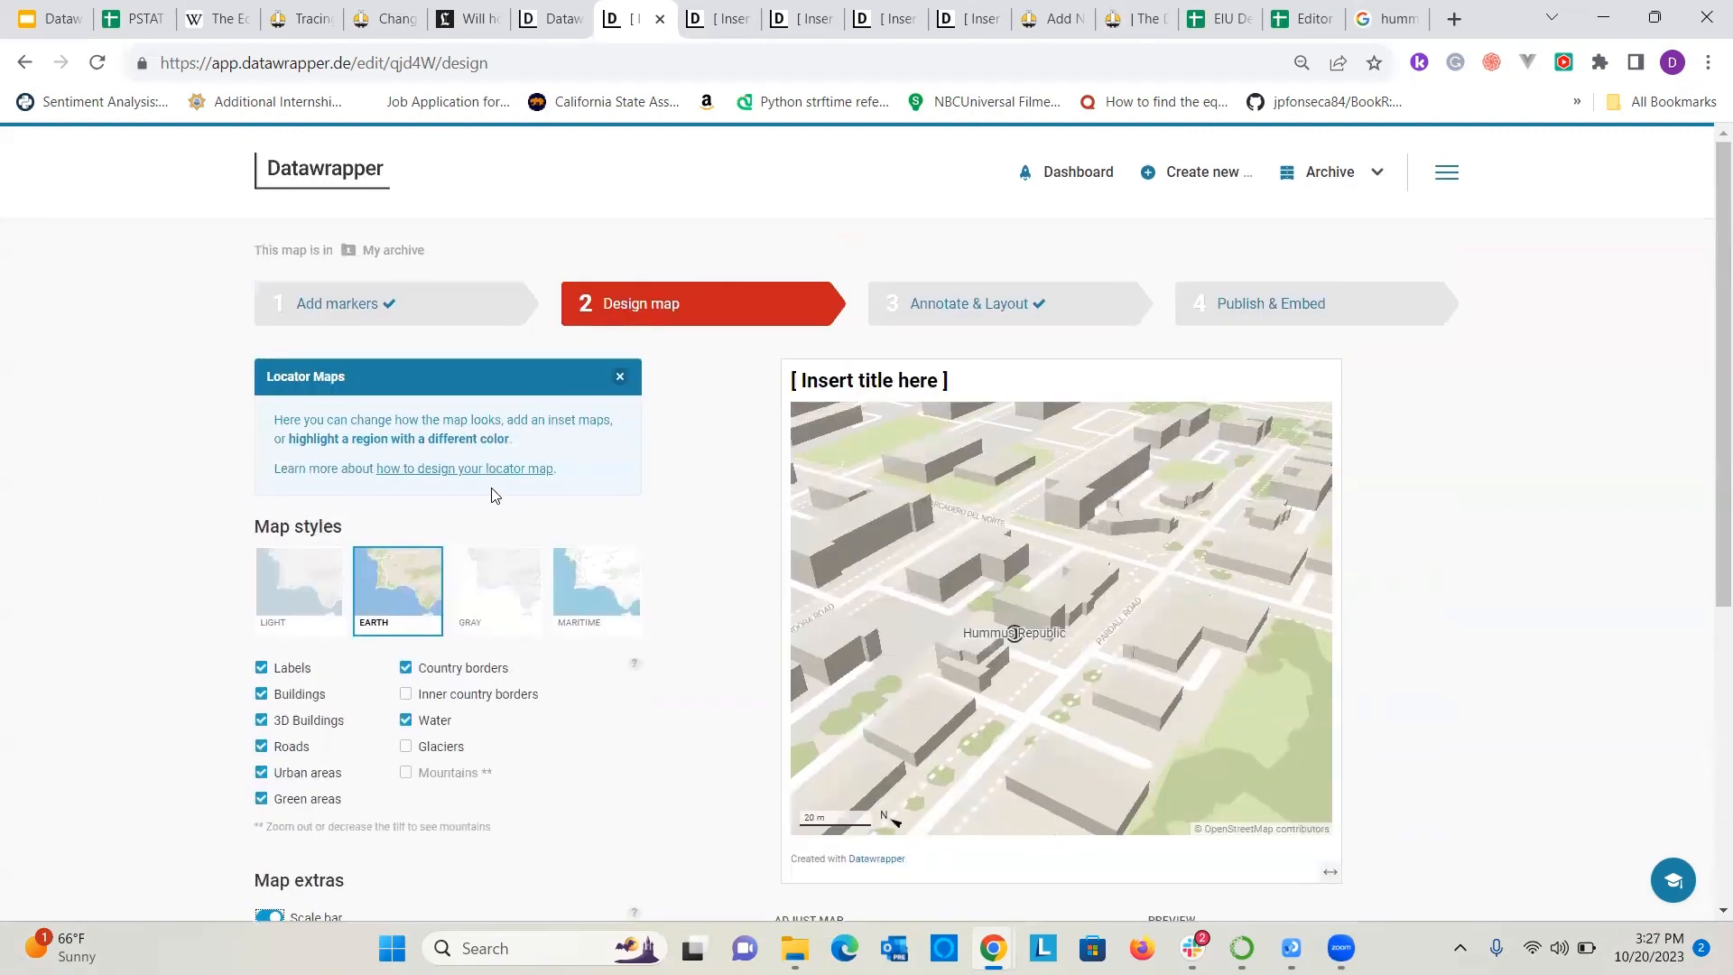
Return to the locator map's Add markers stage.
scroll(487, 497, "down", 1)
scroll(587, 515, "up", 1)
left_click(427, 307)
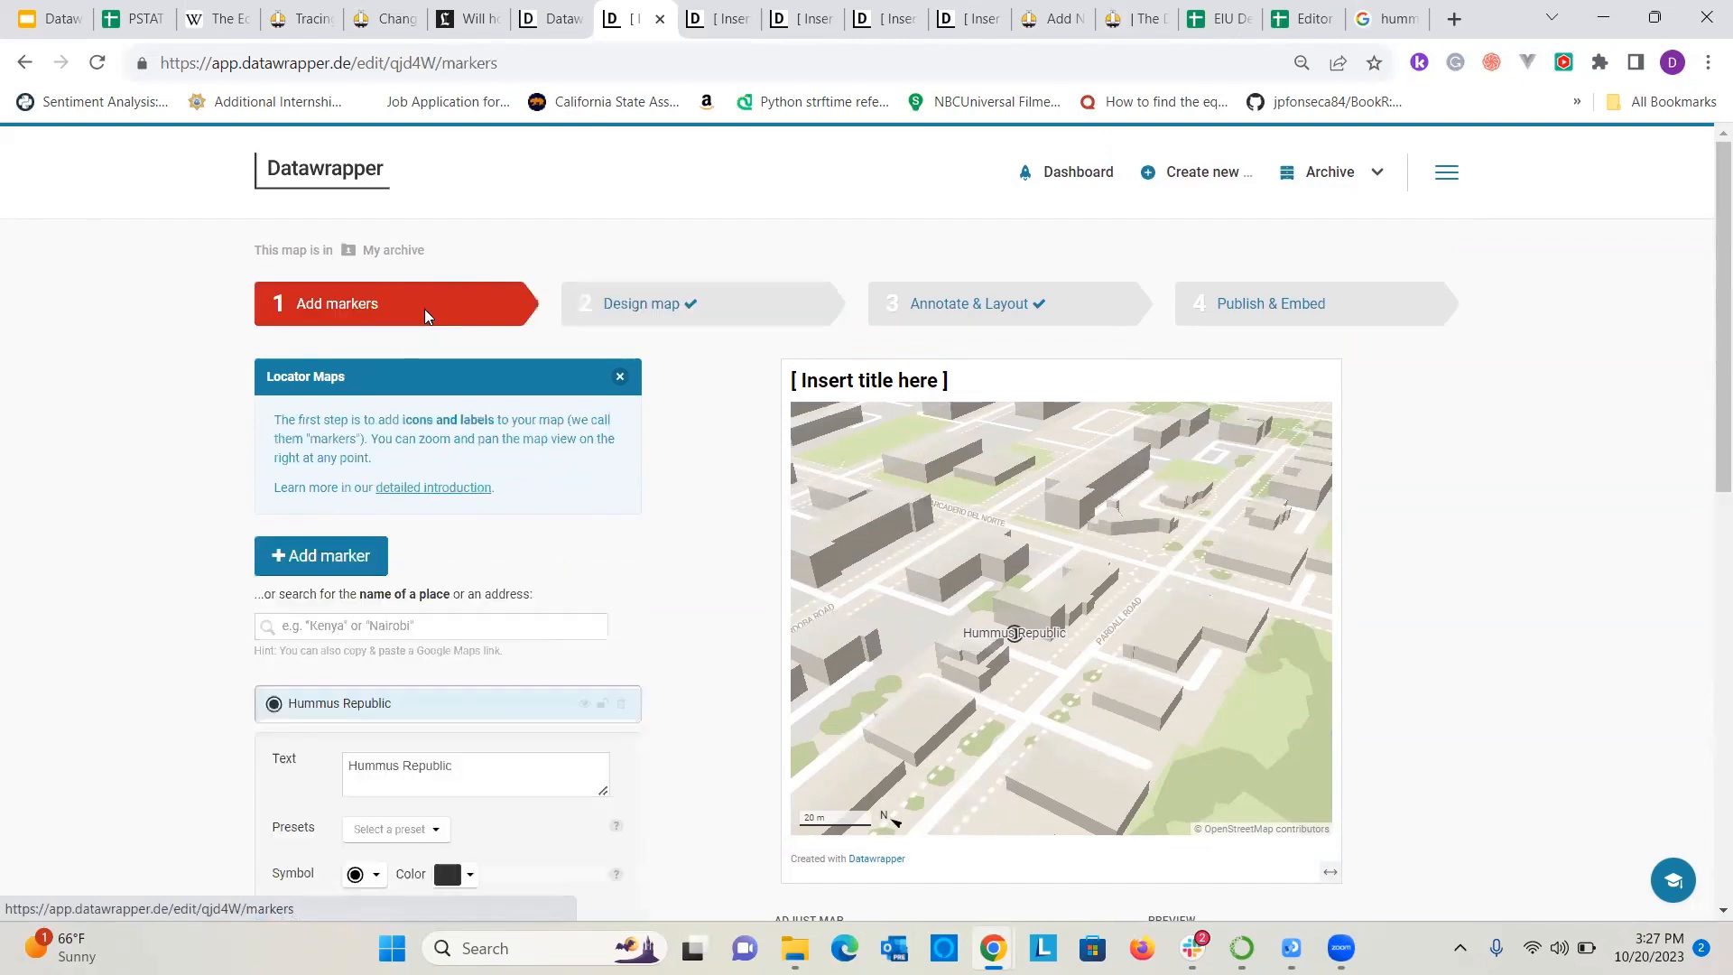
scroll(449, 611, "down", 1)
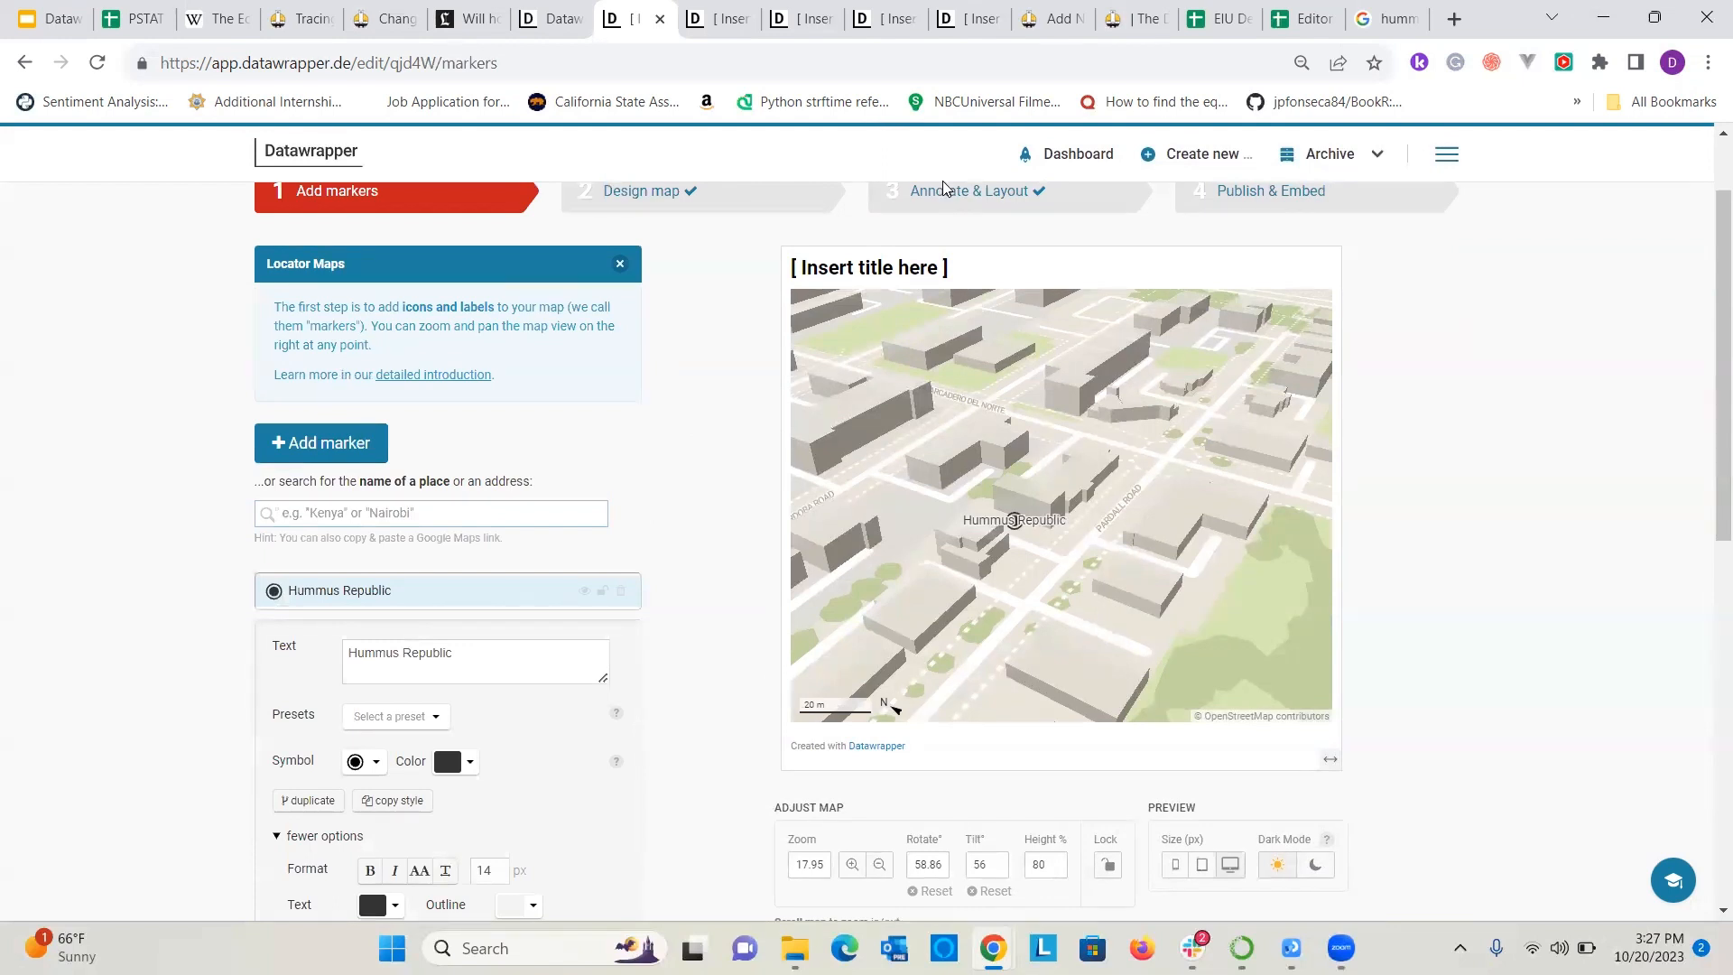
Switch to the web search results, search for "blenders isla vista", and copy the juice shop's address.
left_click(1385, 15)
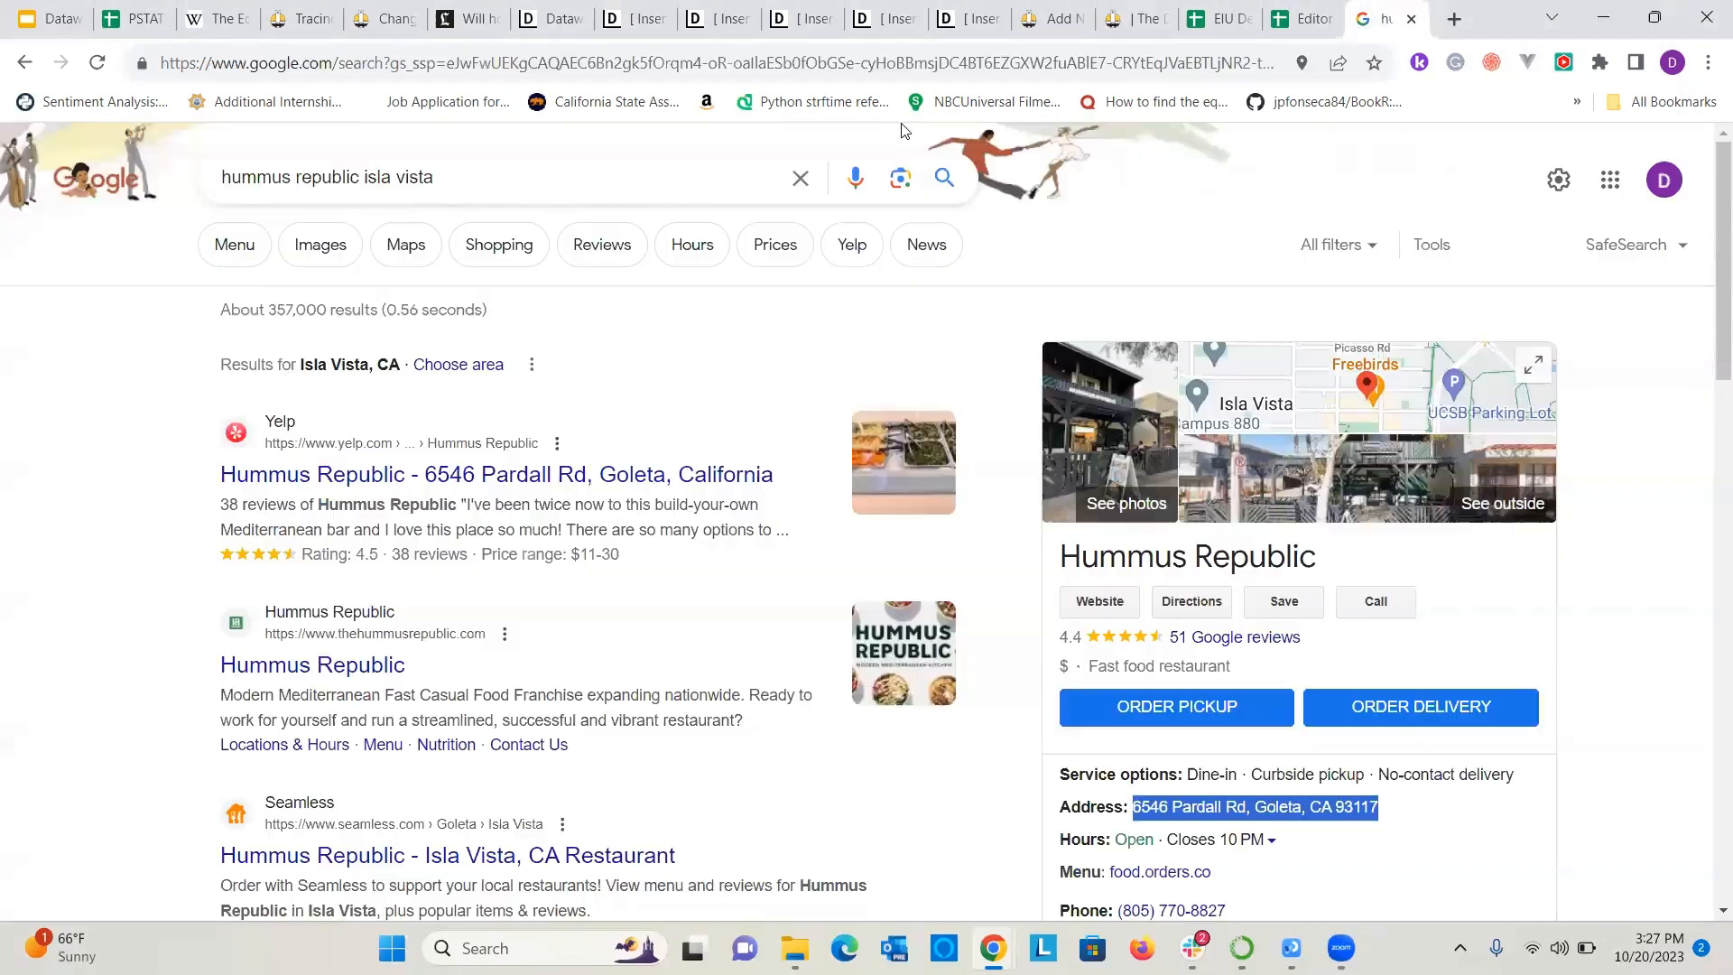
left_click_drag(302, 178, 158, 104)
left_click_drag(359, 178, 124, 89)
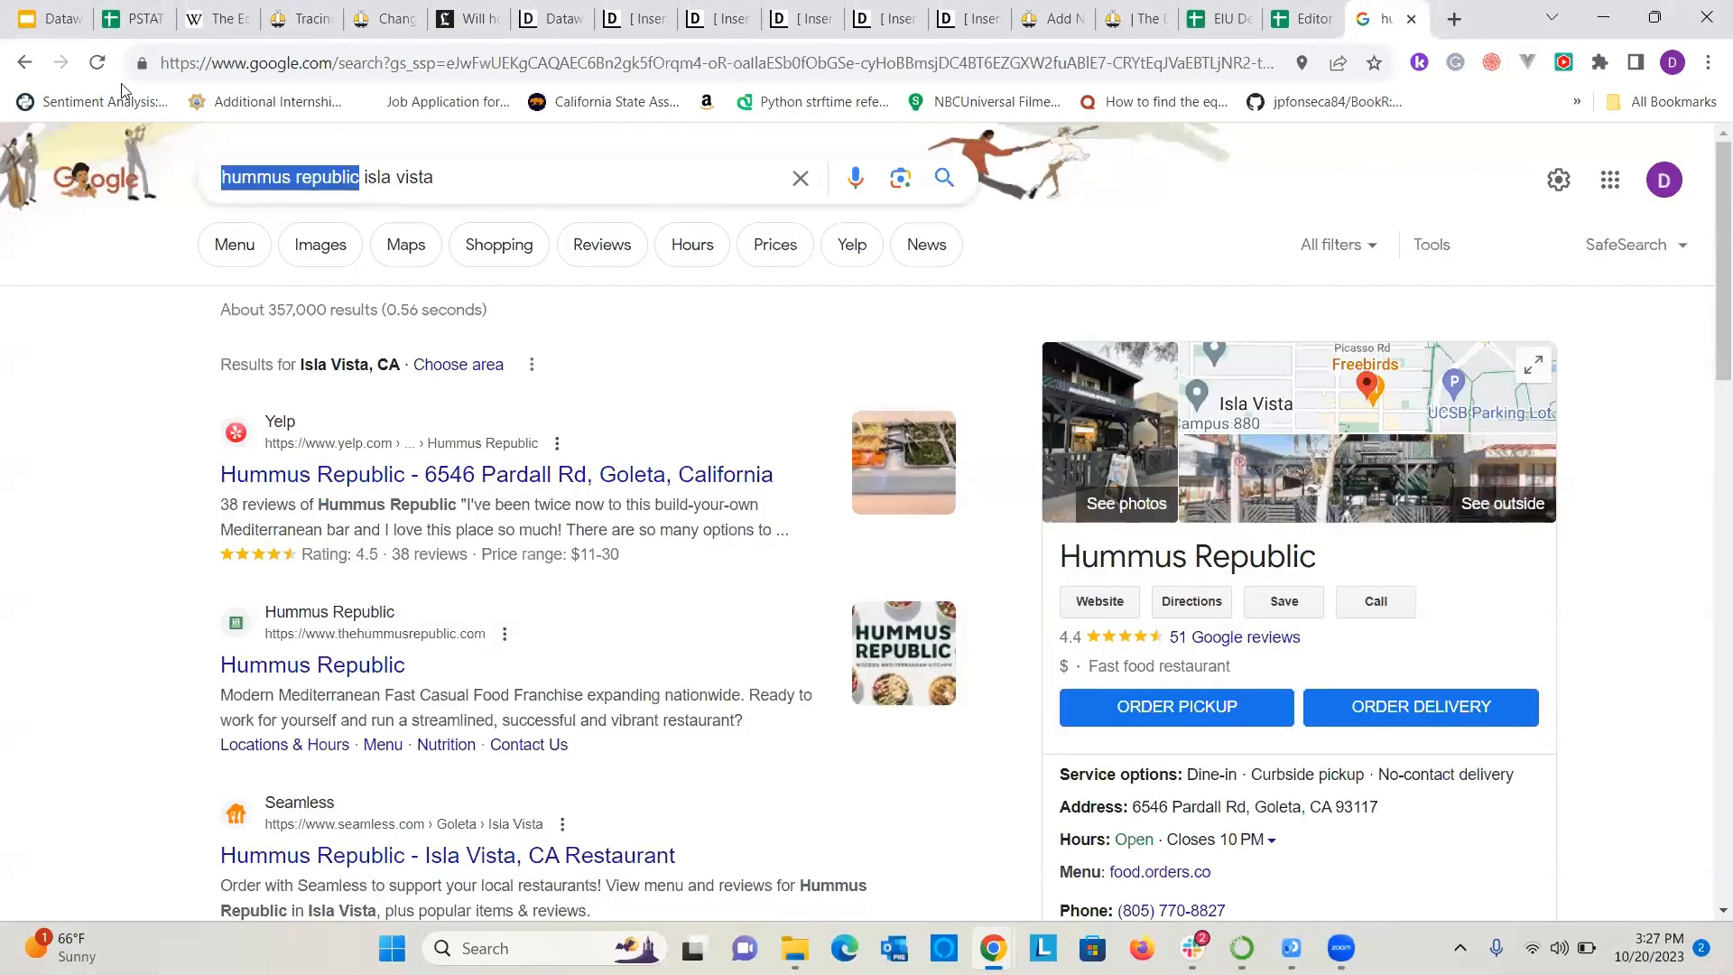
type("blenders")
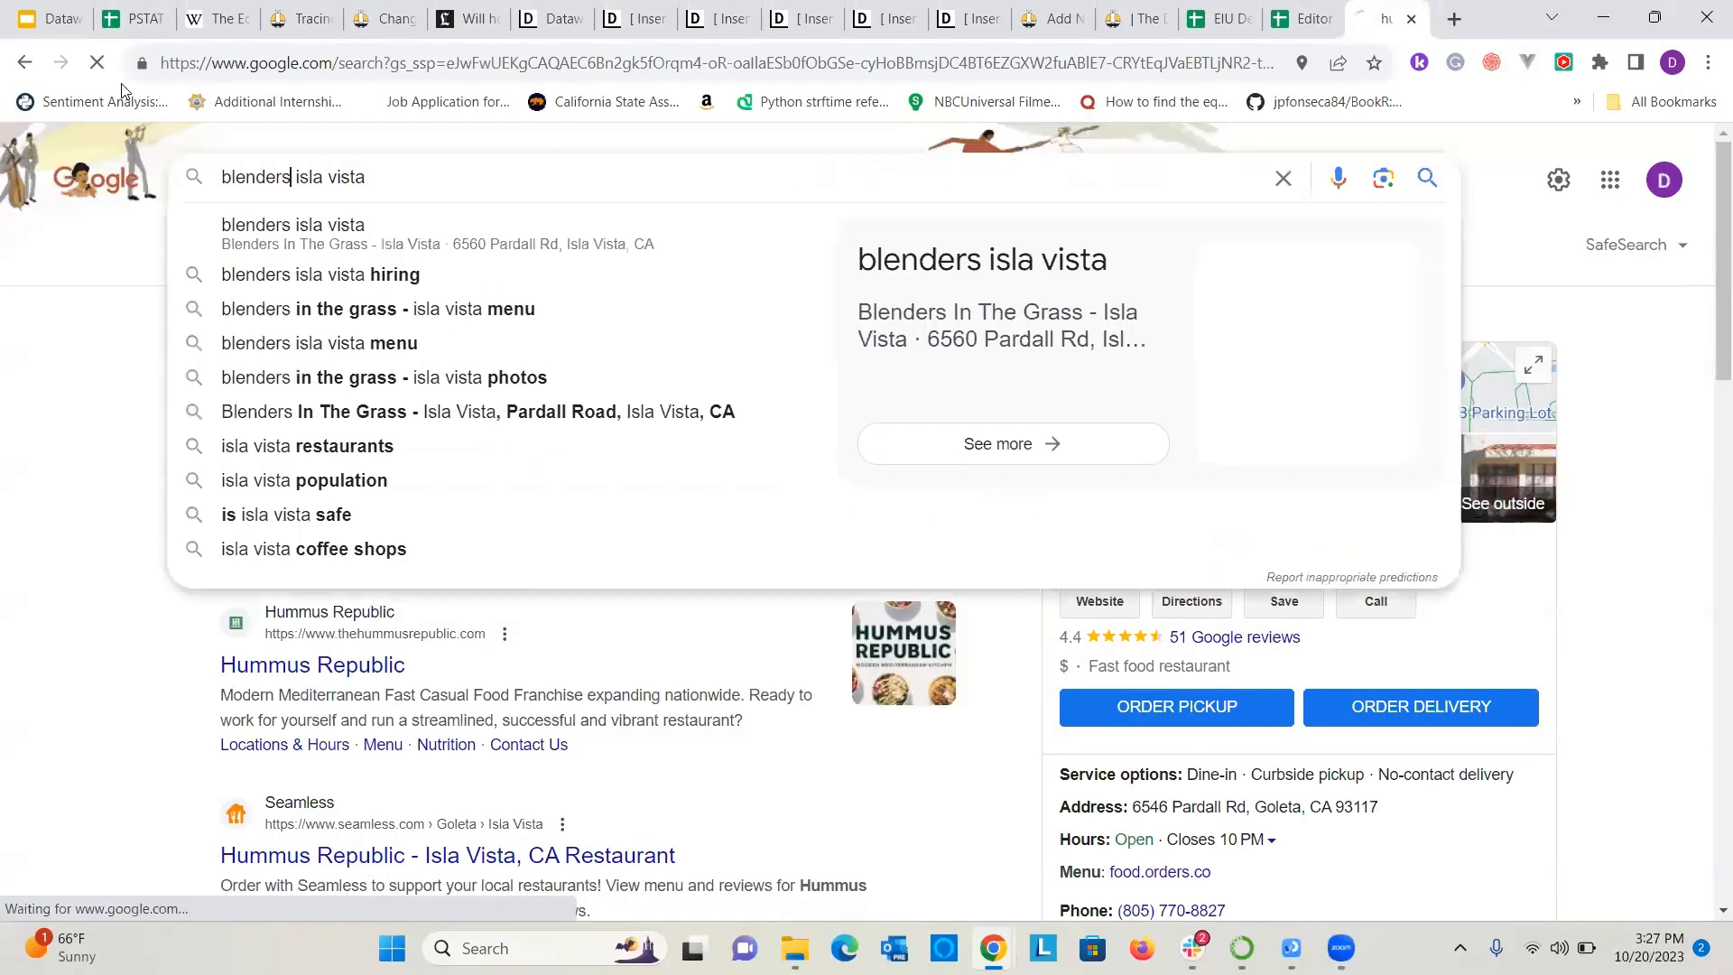
key("Return")
left_click_drag(1387, 815, 1128, 811)
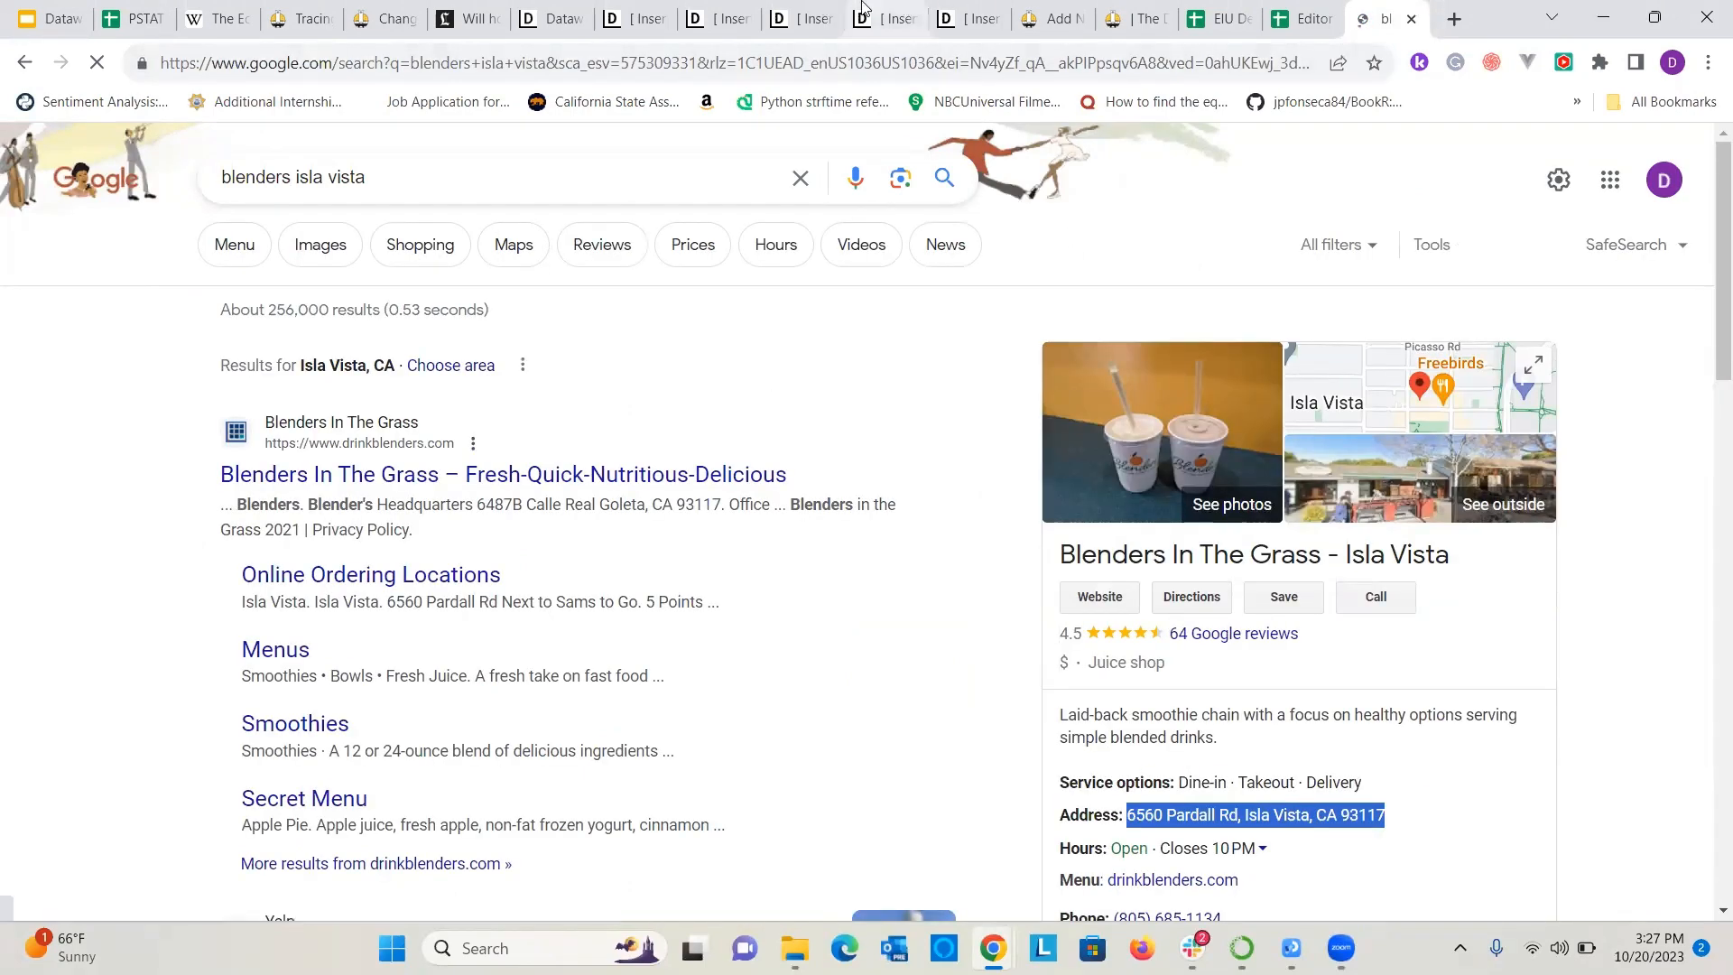
left_click(713, 12)
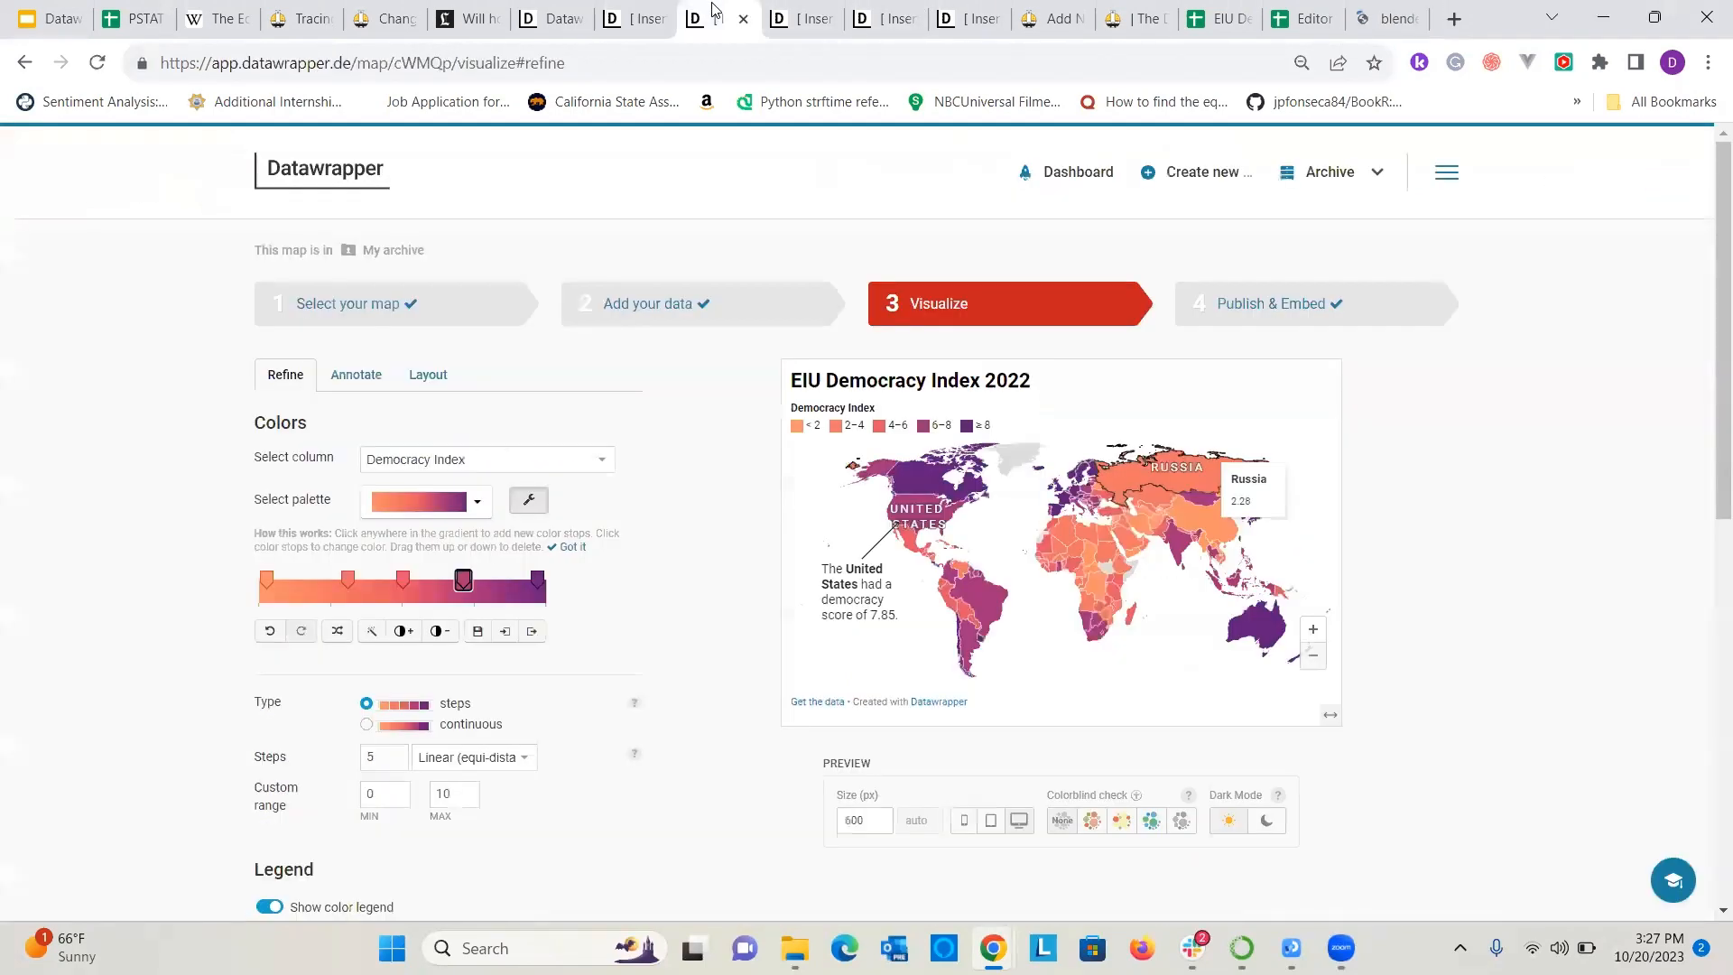
Switch back to the locator map, search for the copied address and add the Blenders In The Grass result as a marker.
left_click(635, 12)
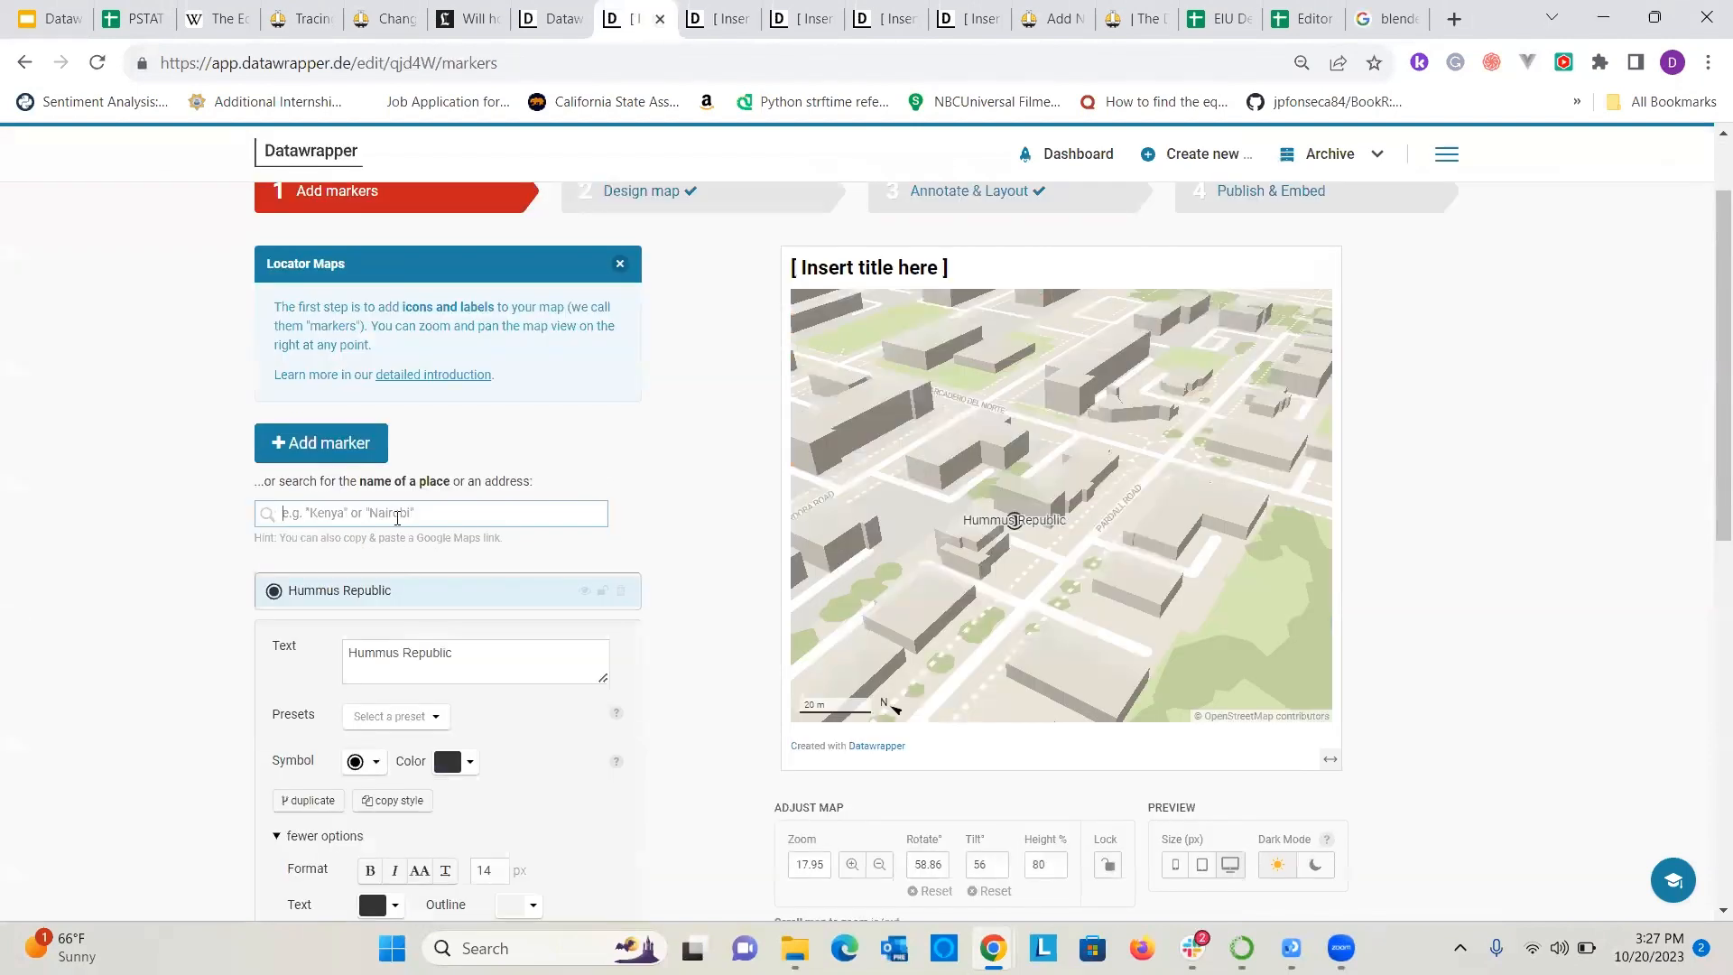
type("6560 Pardall Rd, Isla Vista, CA 93117")
left_click(131, 547)
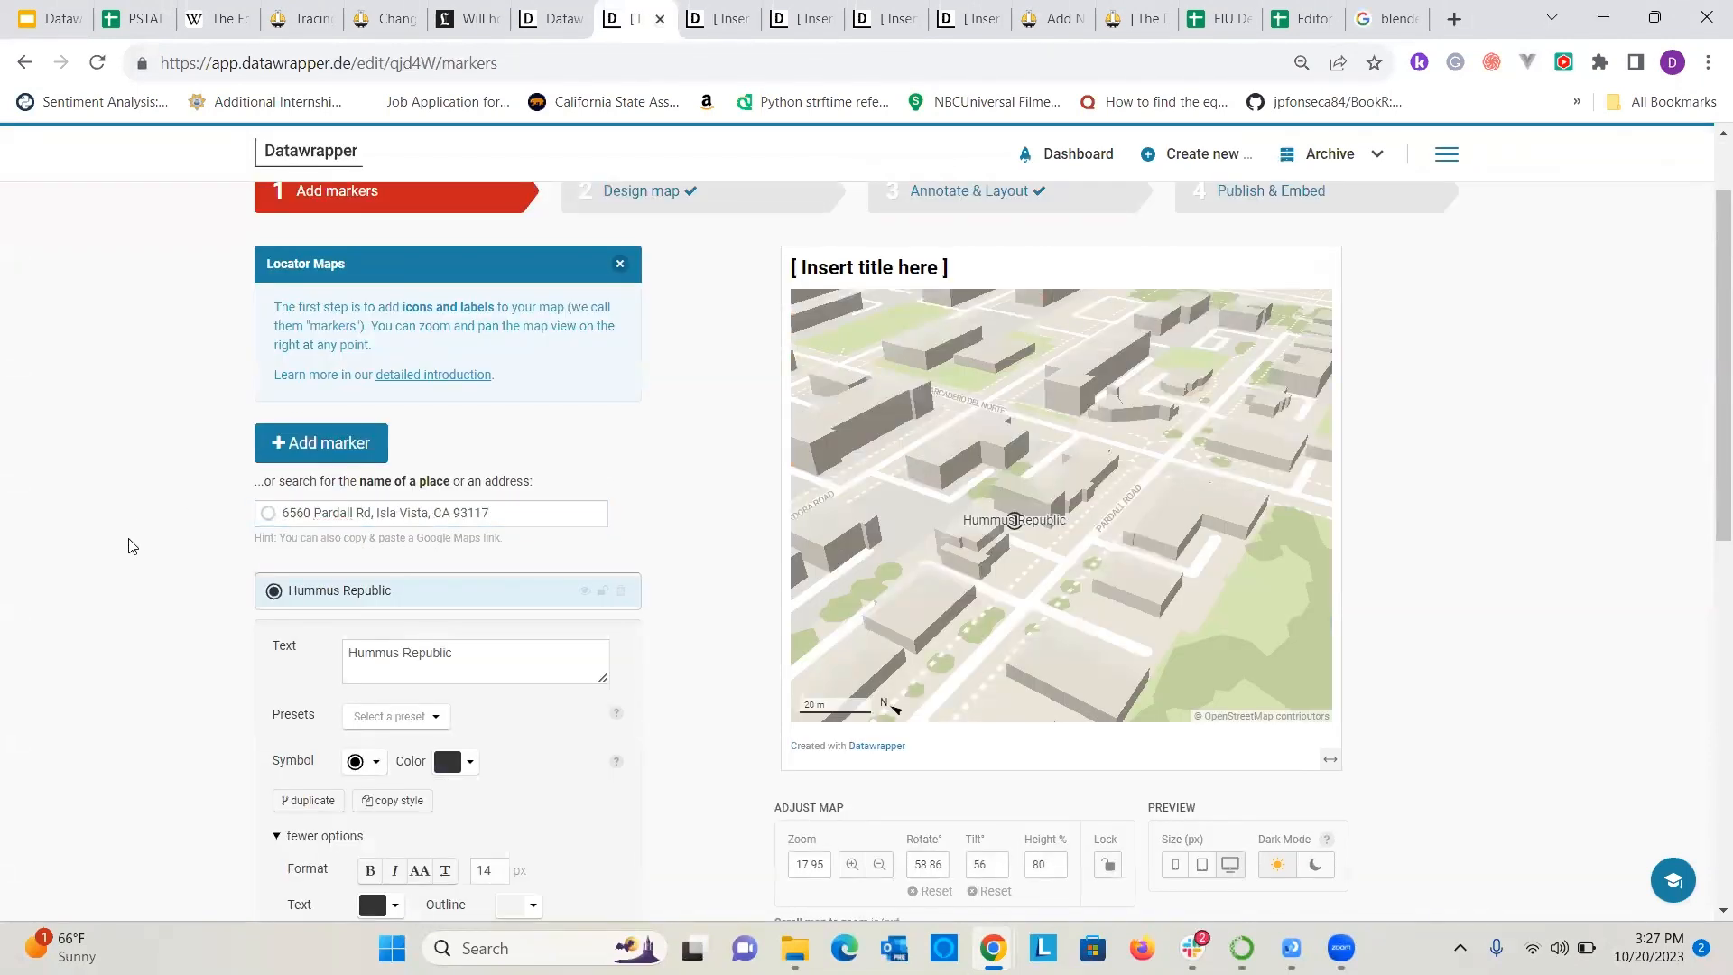
left_click(513, 511)
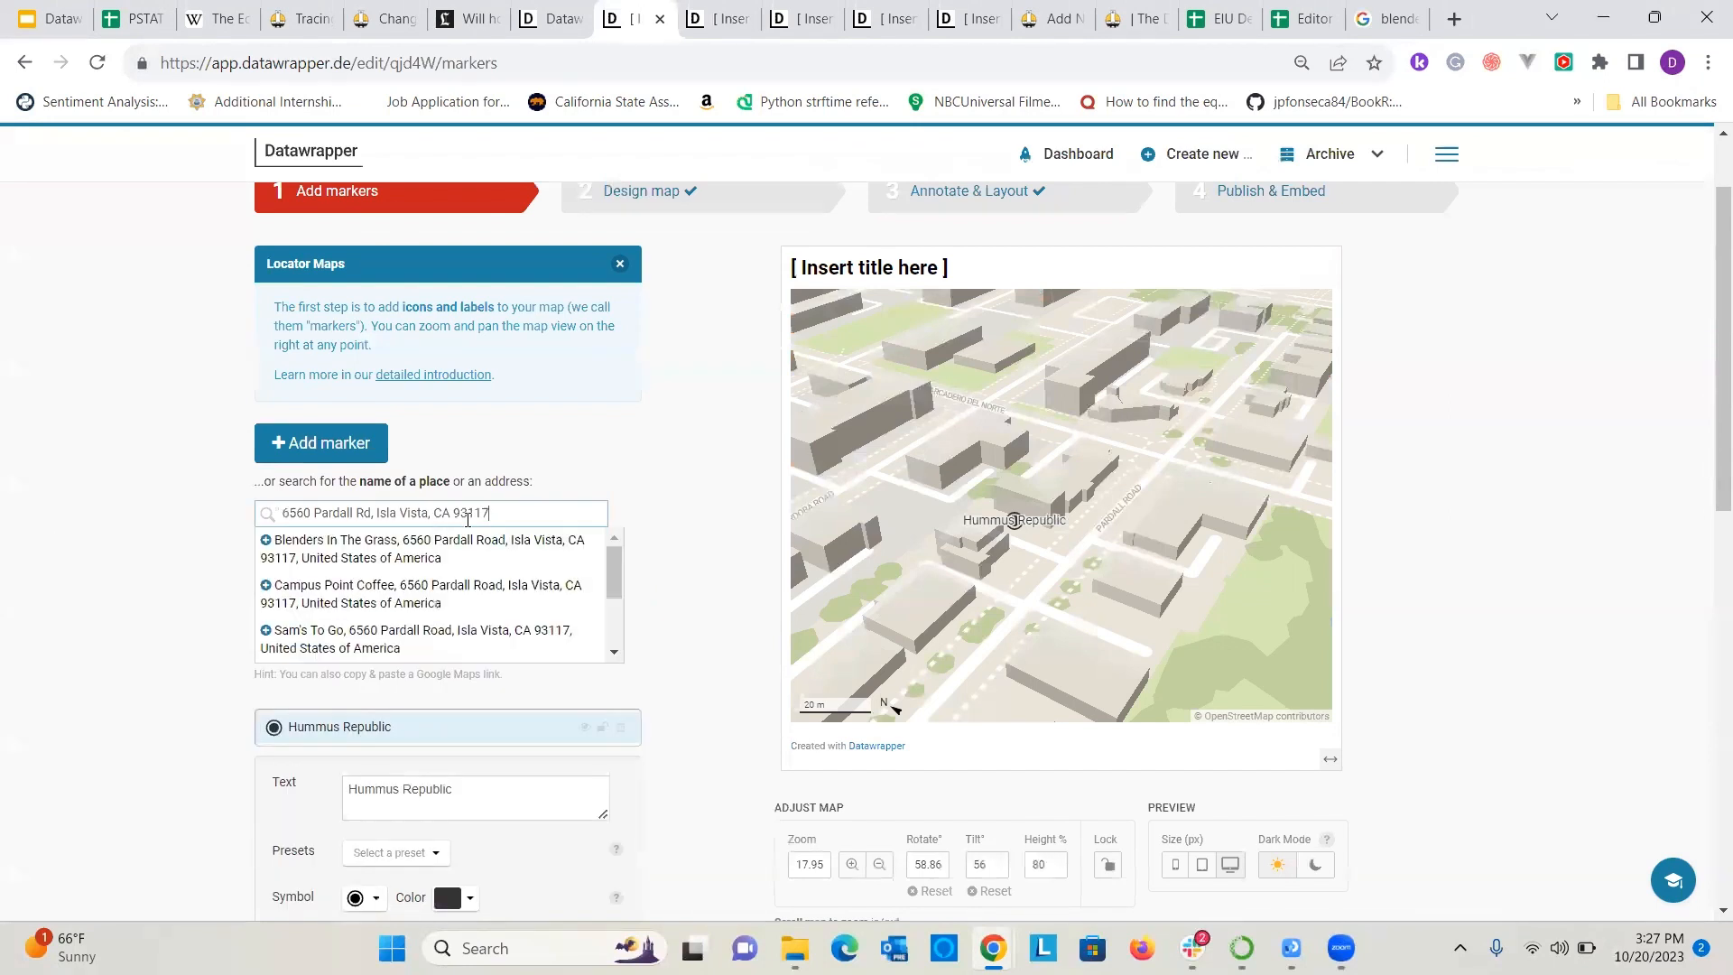
left_click(388, 553)
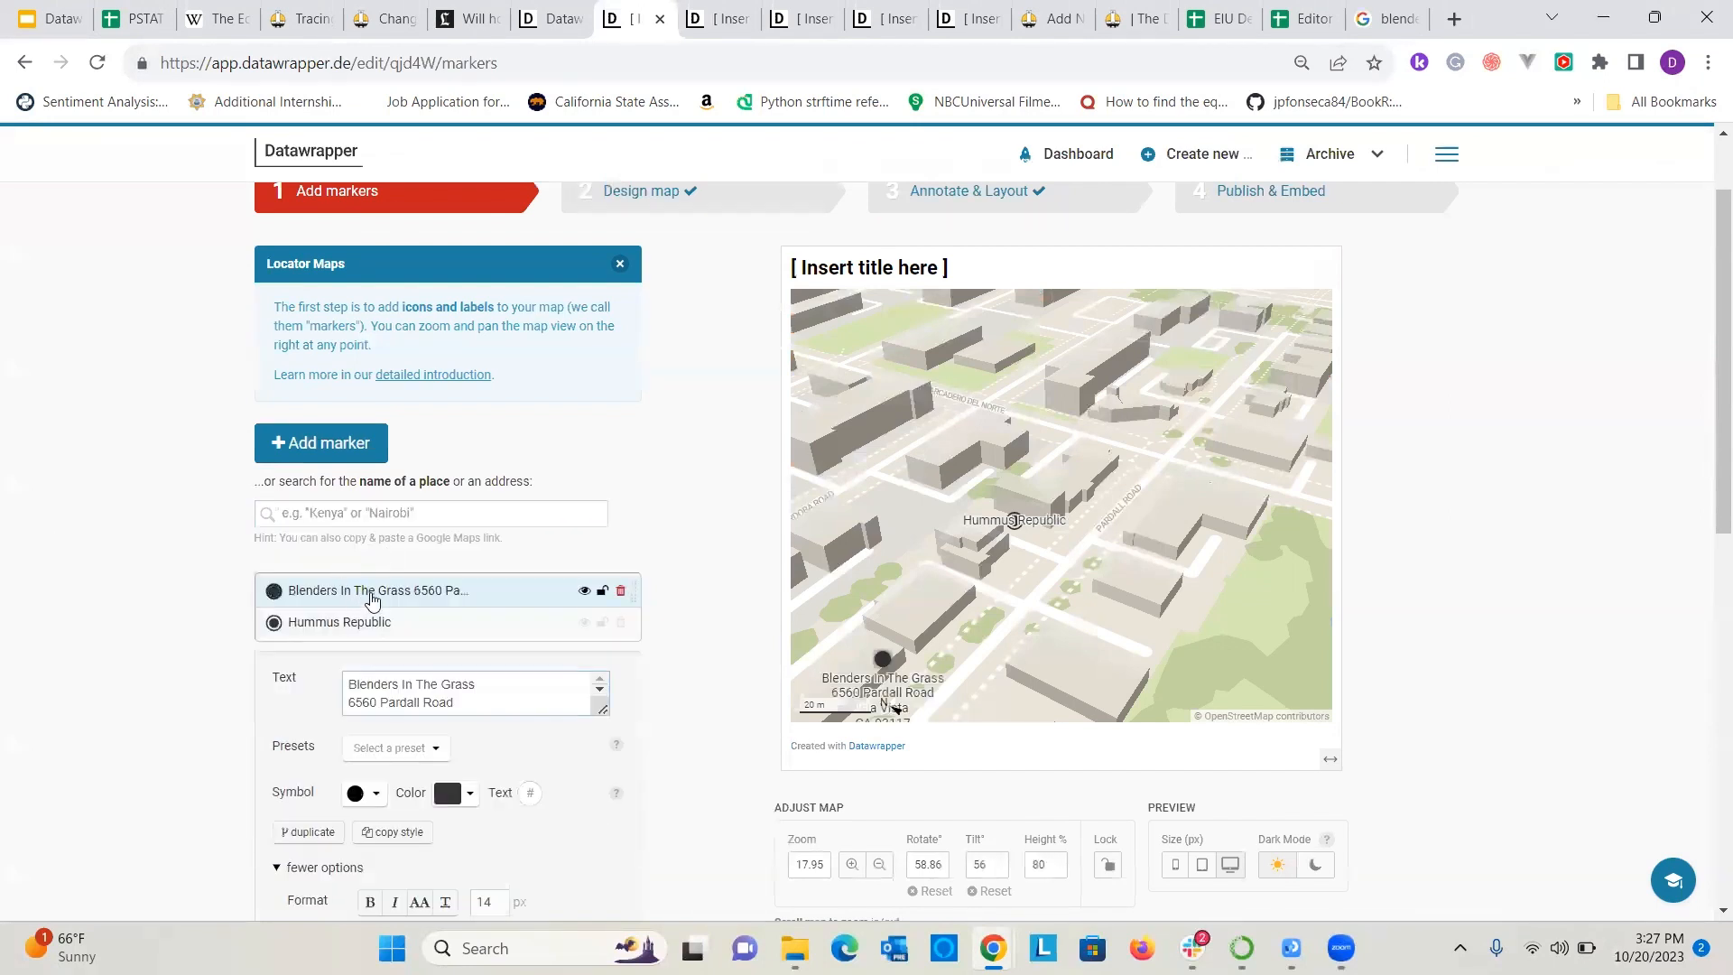
Shorten the new marker's text to just "Blenders" by removing the rest of the name and address.
scroll(401, 677, "down", 1)
left_click_drag(460, 591, 408, 569)
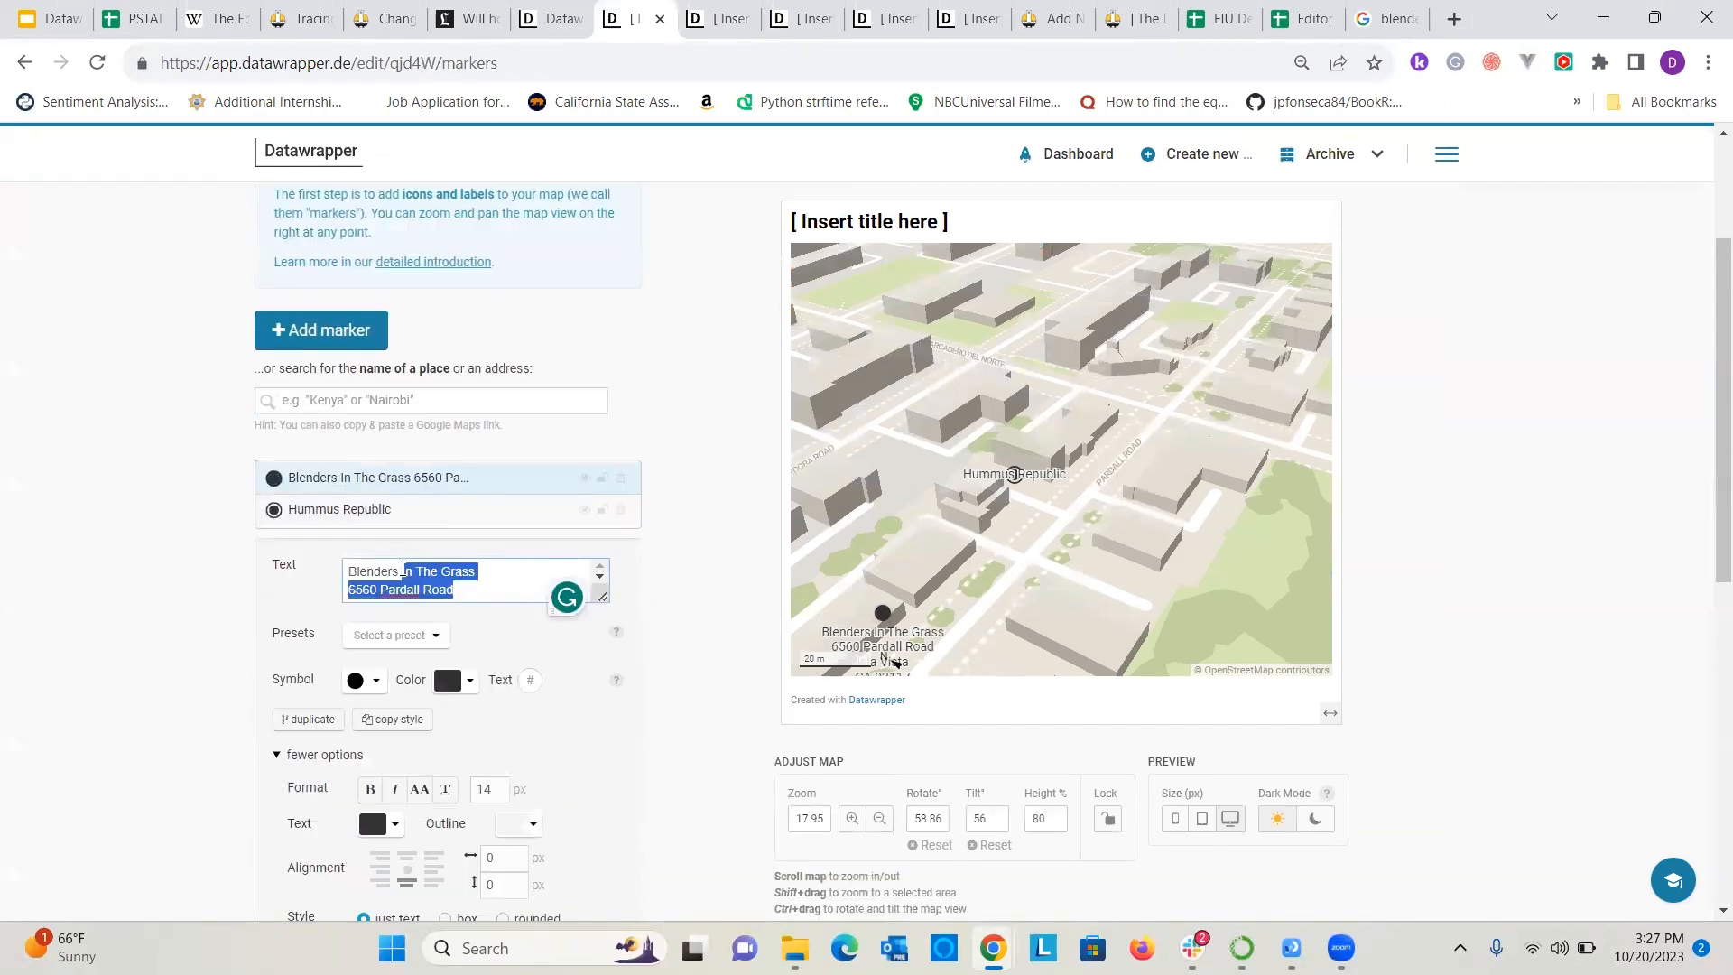
key("Delete")
key("Delete")
key("Delete")
key("Delete")
key("Delete")
key("Delete")
key("Delete")
key("Delete")
key("Delete")
key("Delete")
key("Delete")
key("Delete")
key("Delete")
key("Delete")
key("Delete")
key("Delete")
key("Delete")
key("Delete")
key("Delete")
key("Delete")
key("Delete")
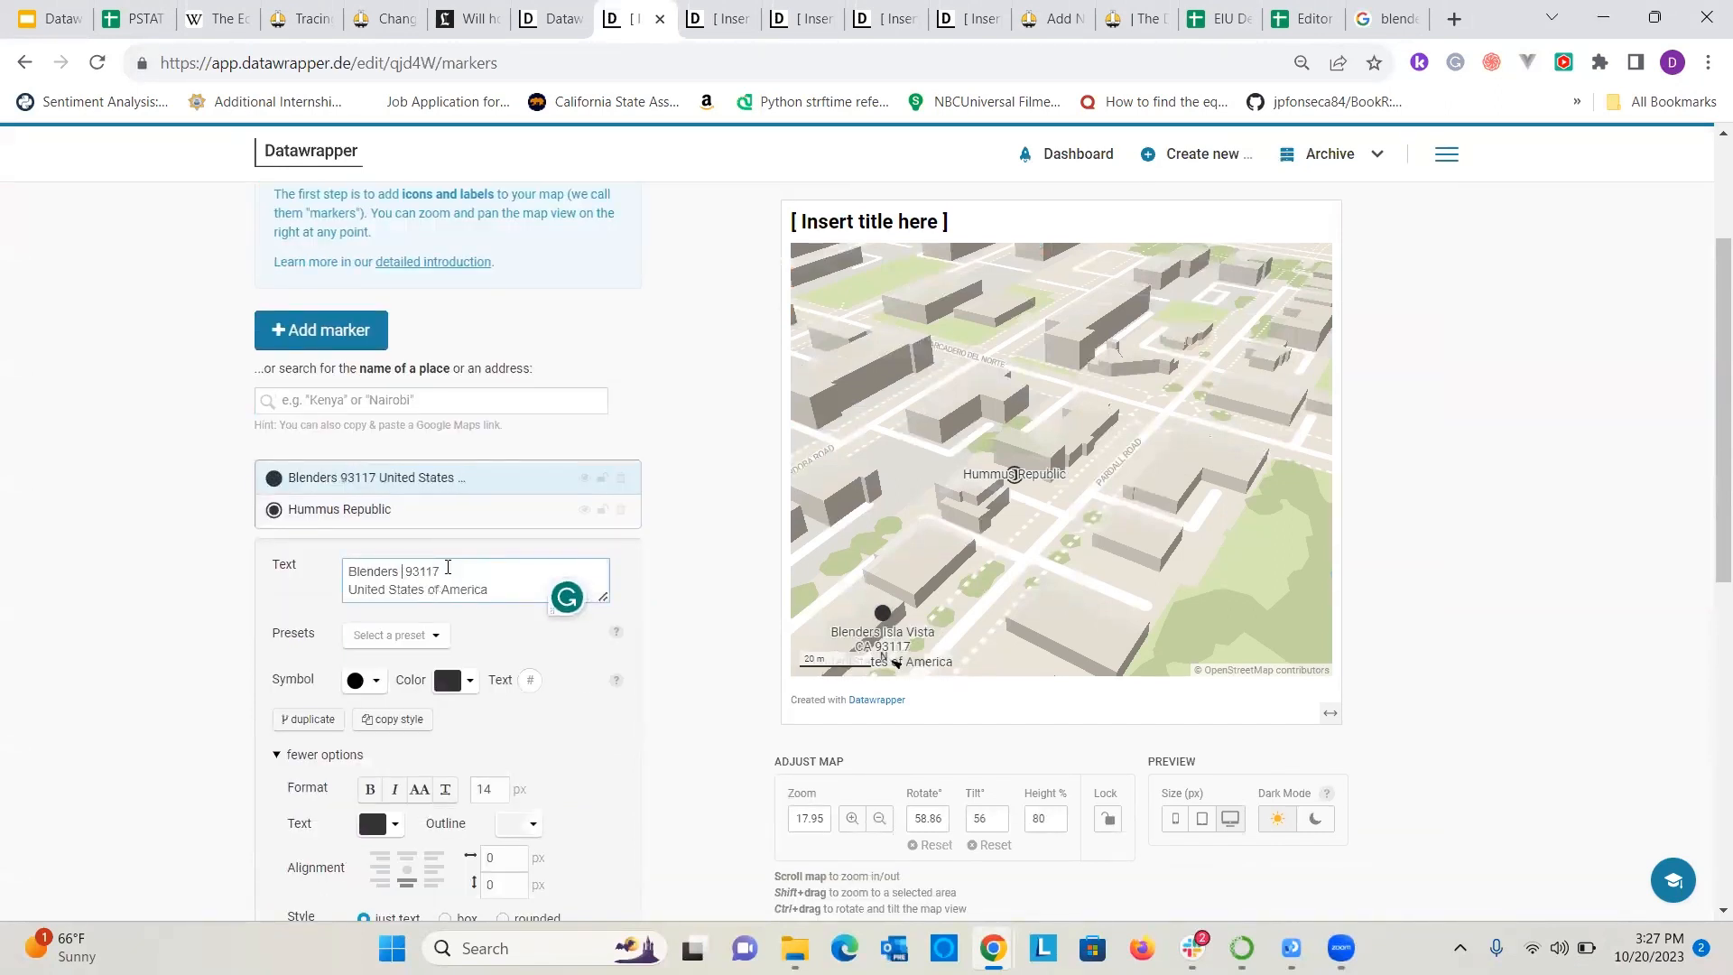
key("Delete")
key("Delete")
key("Delete")
key("Delete")
key("Delete")
key("Delete")
key("Delete")
key("Delete")
key("Delete")
key("Delete")
key("Delete")
key("Delete")
key("Delete")
key("Delete")
key("Delete")
key("Delete")
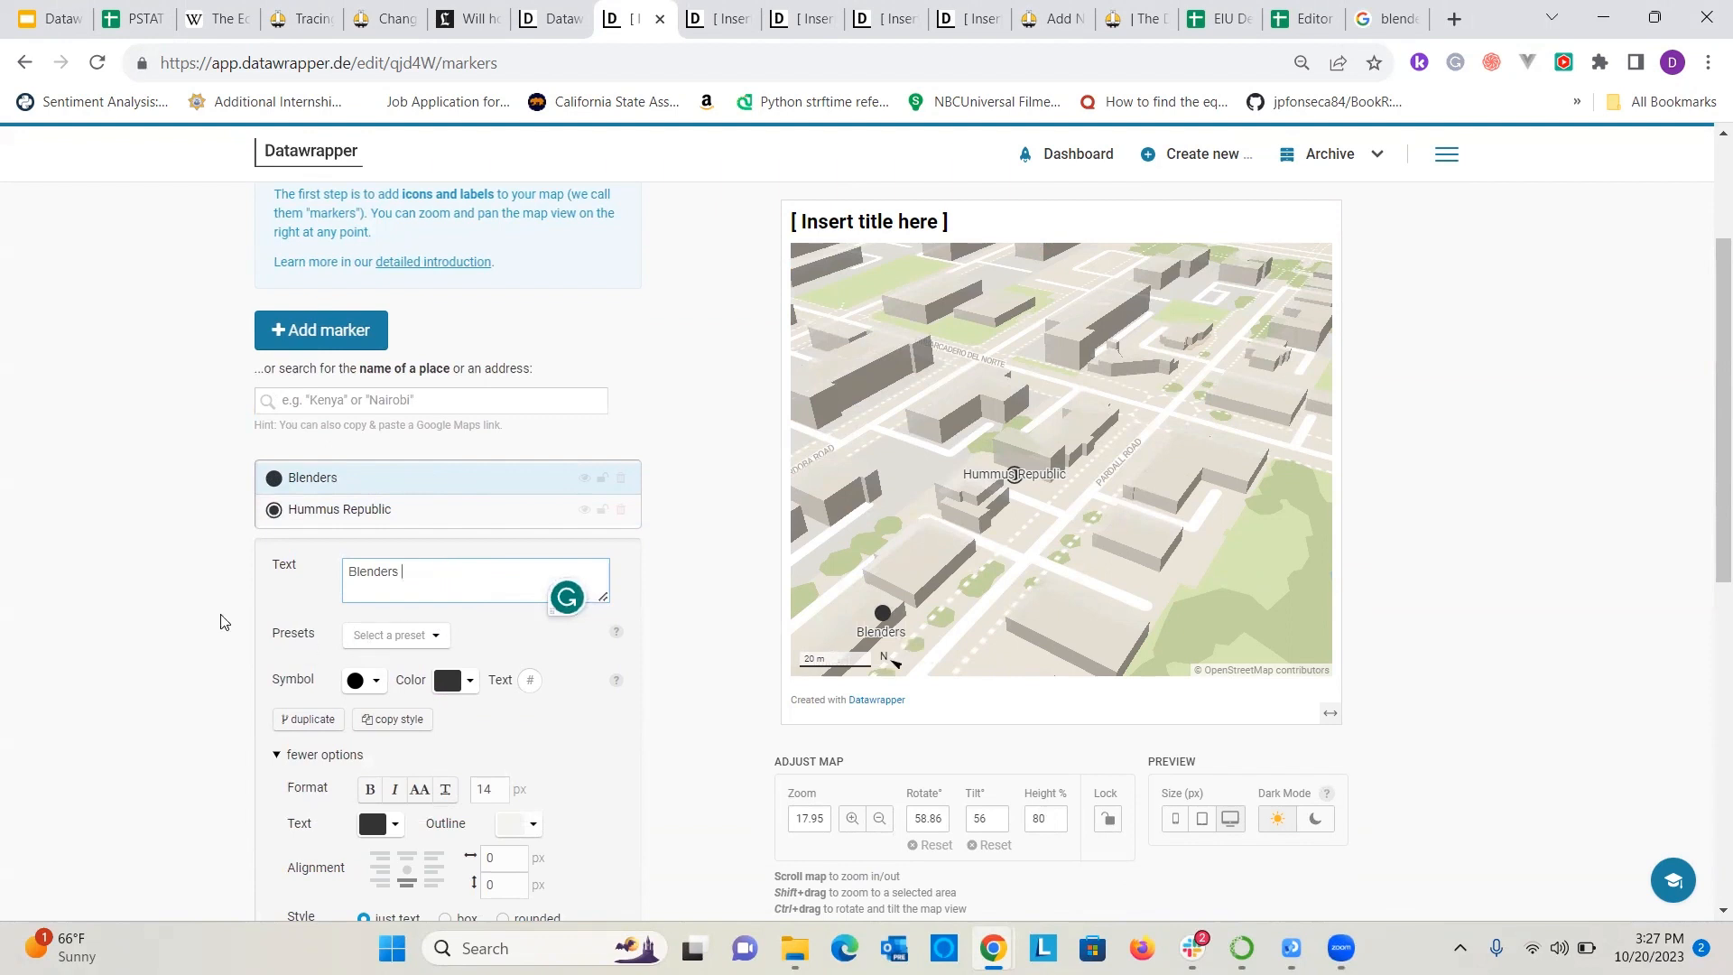
Draw a connecting line between the Blenders marker and its text.
scroll(217, 627, "down", 1)
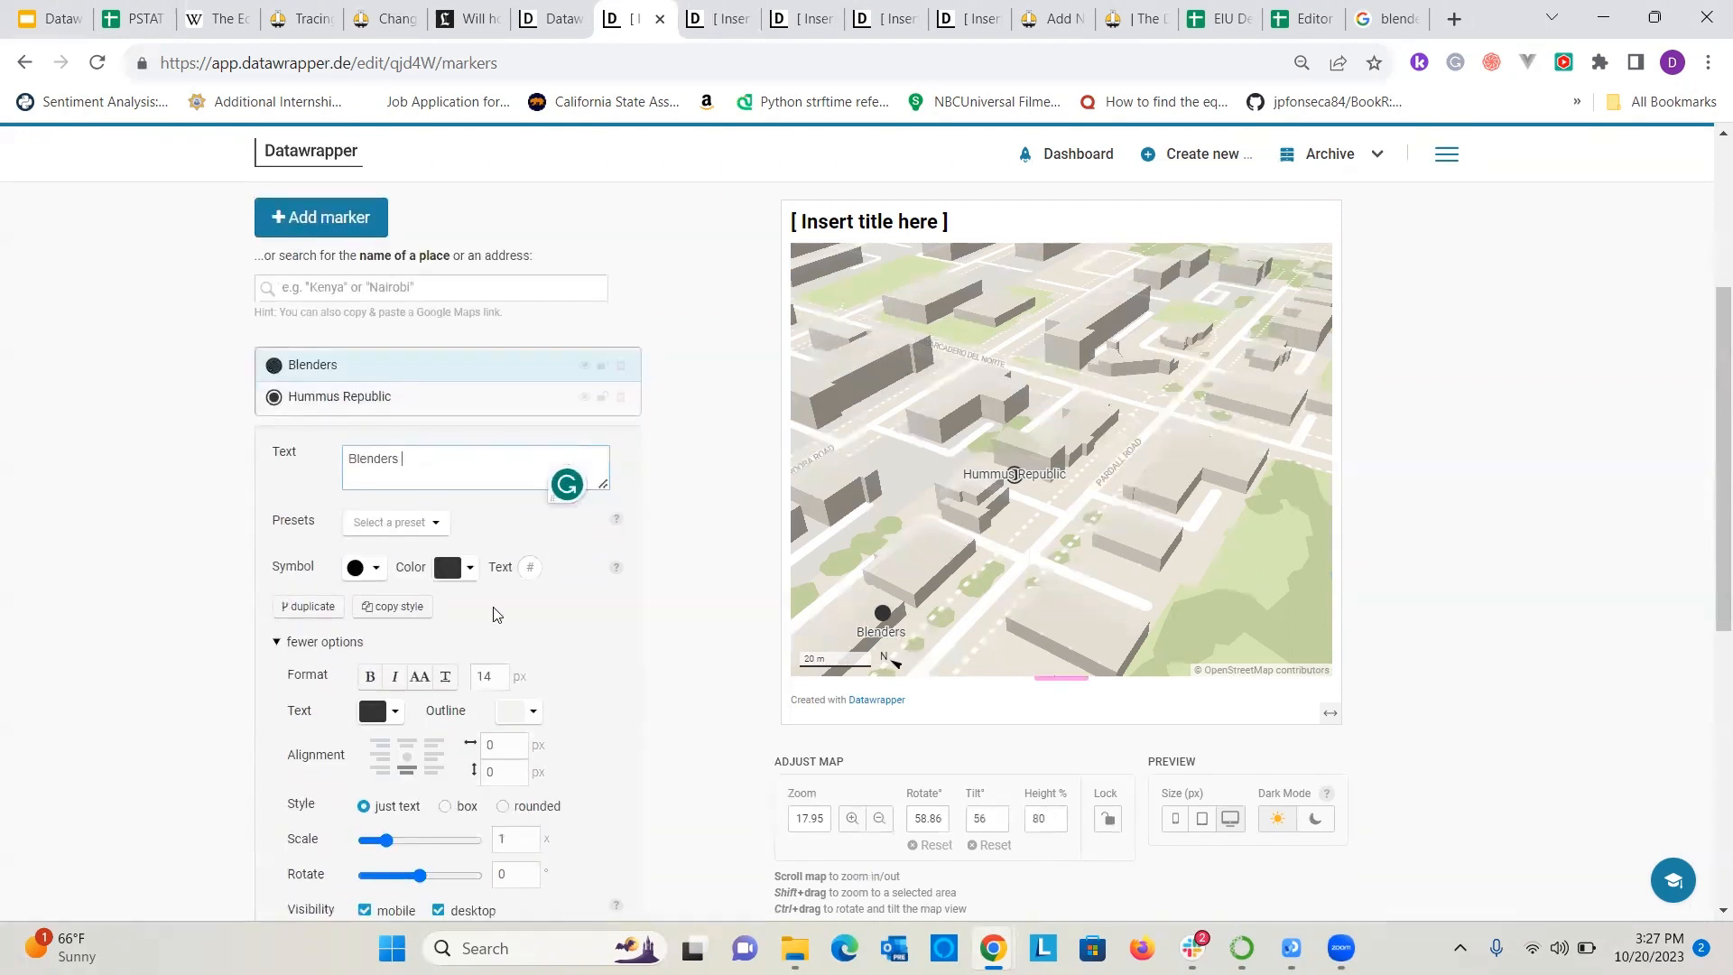
scroll(361, 604, "down", 1)
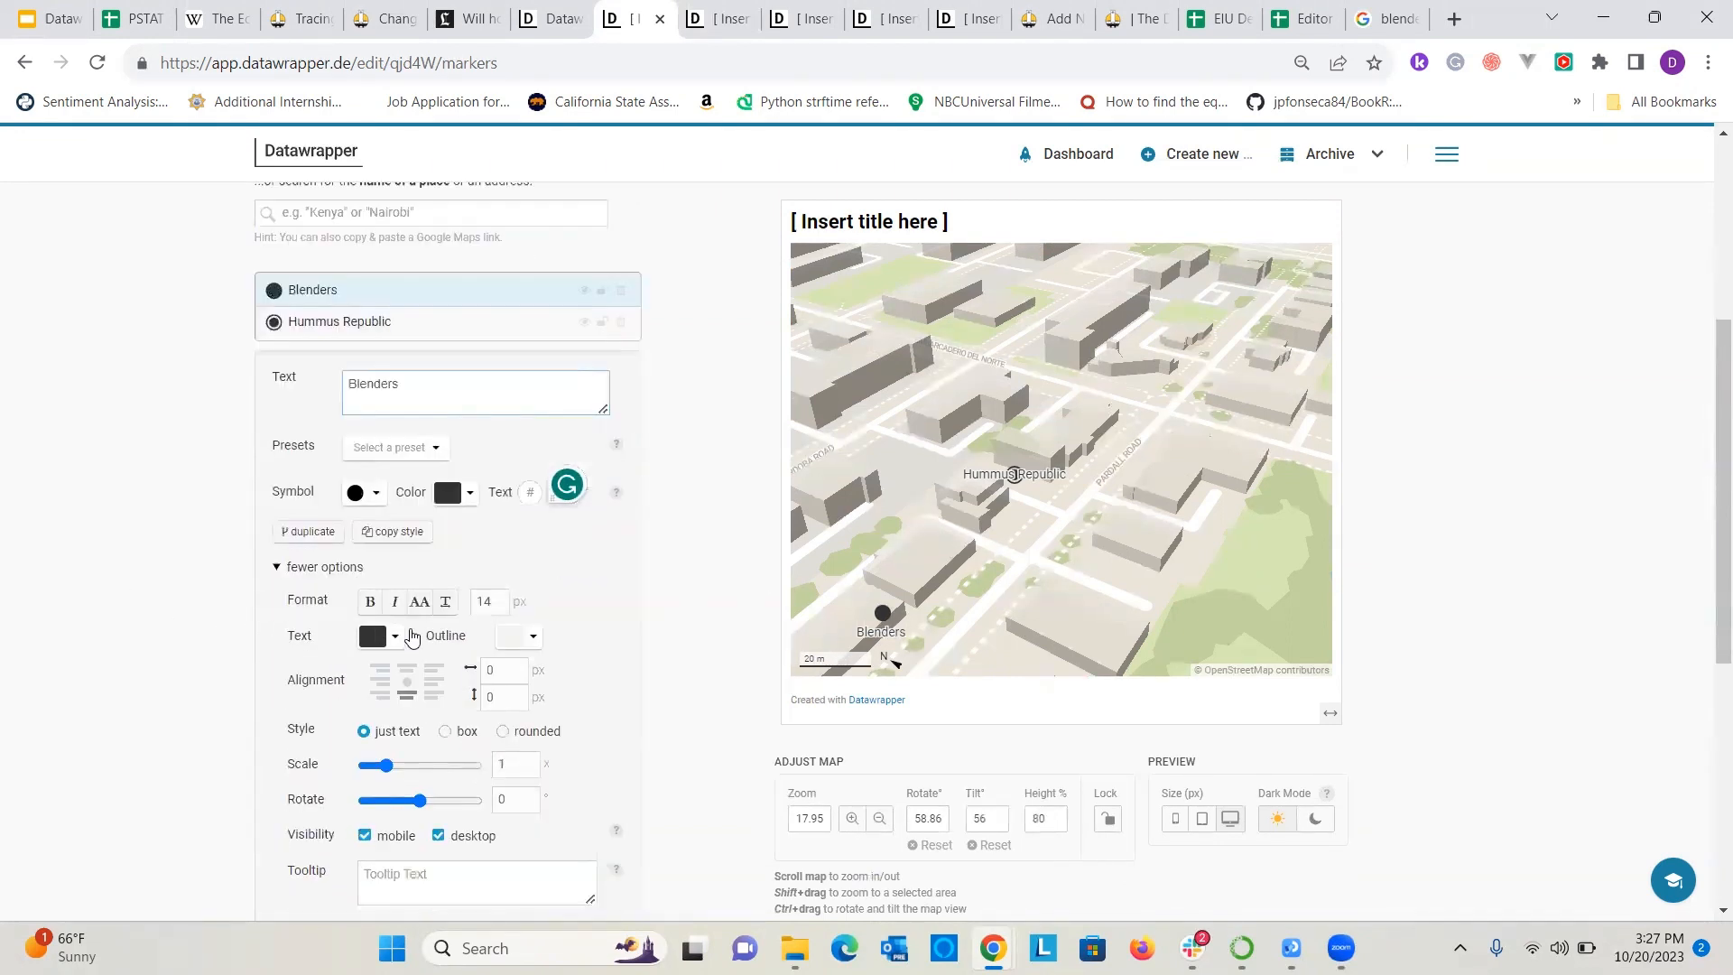
scroll(406, 703, "down", 4)
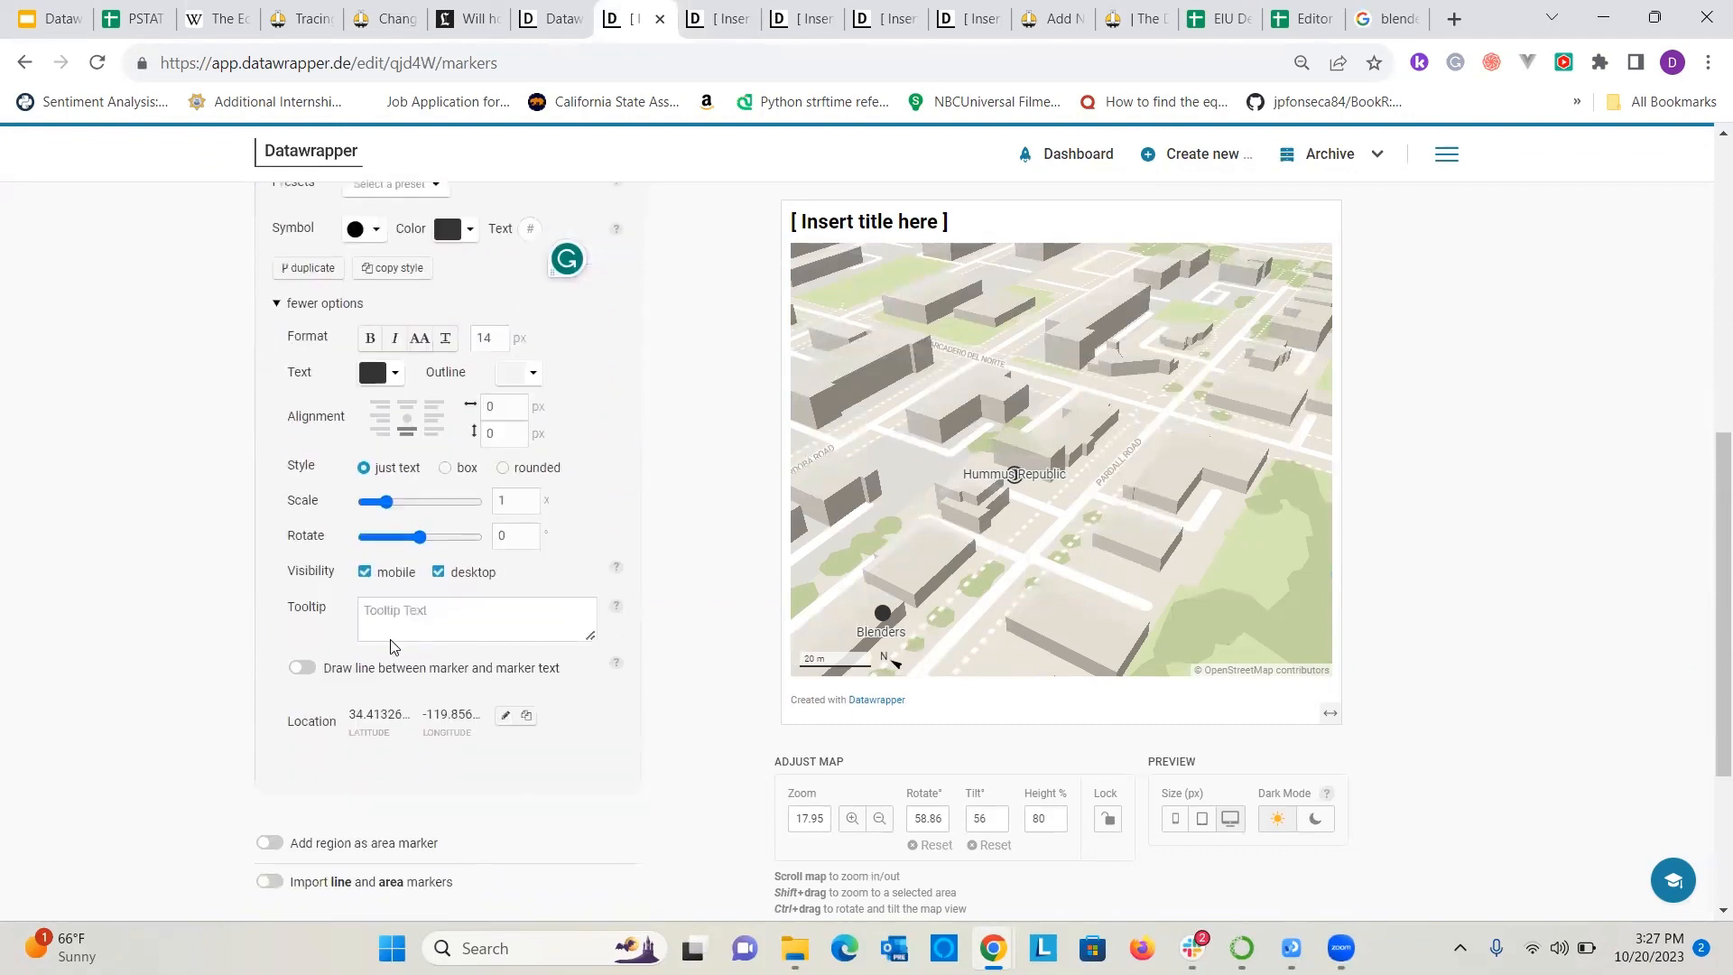
scroll(362, 607, "up", 2)
left_click(303, 667)
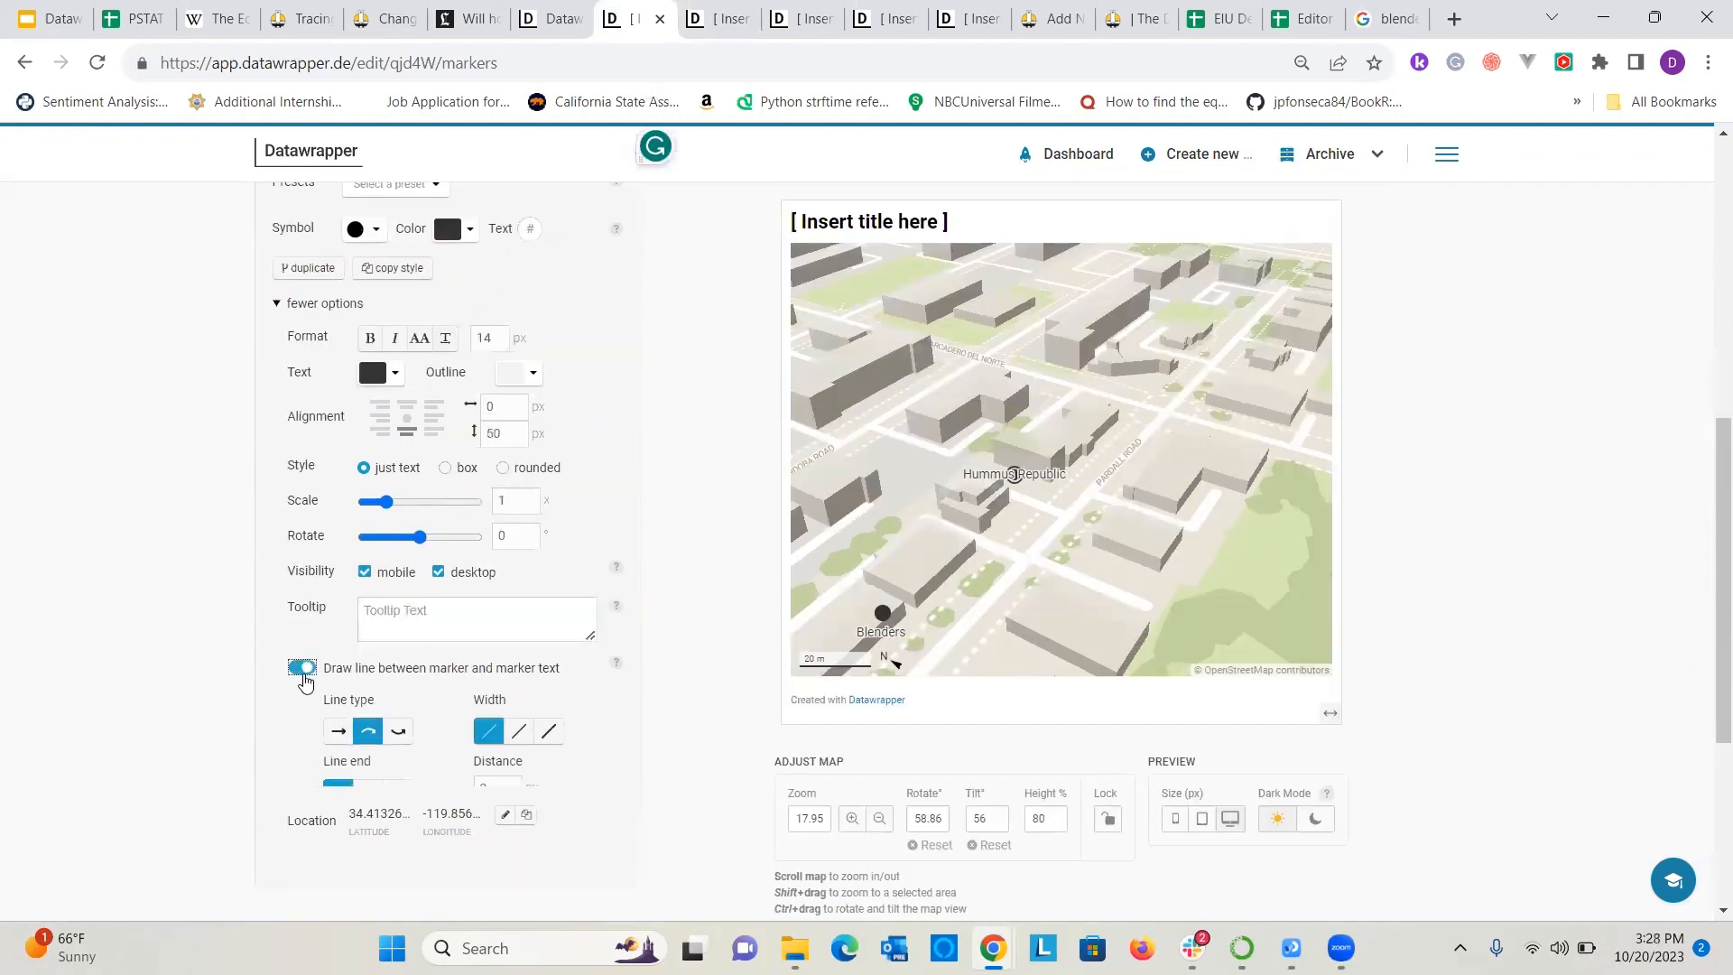
left_click_drag(966, 619, 985, 587)
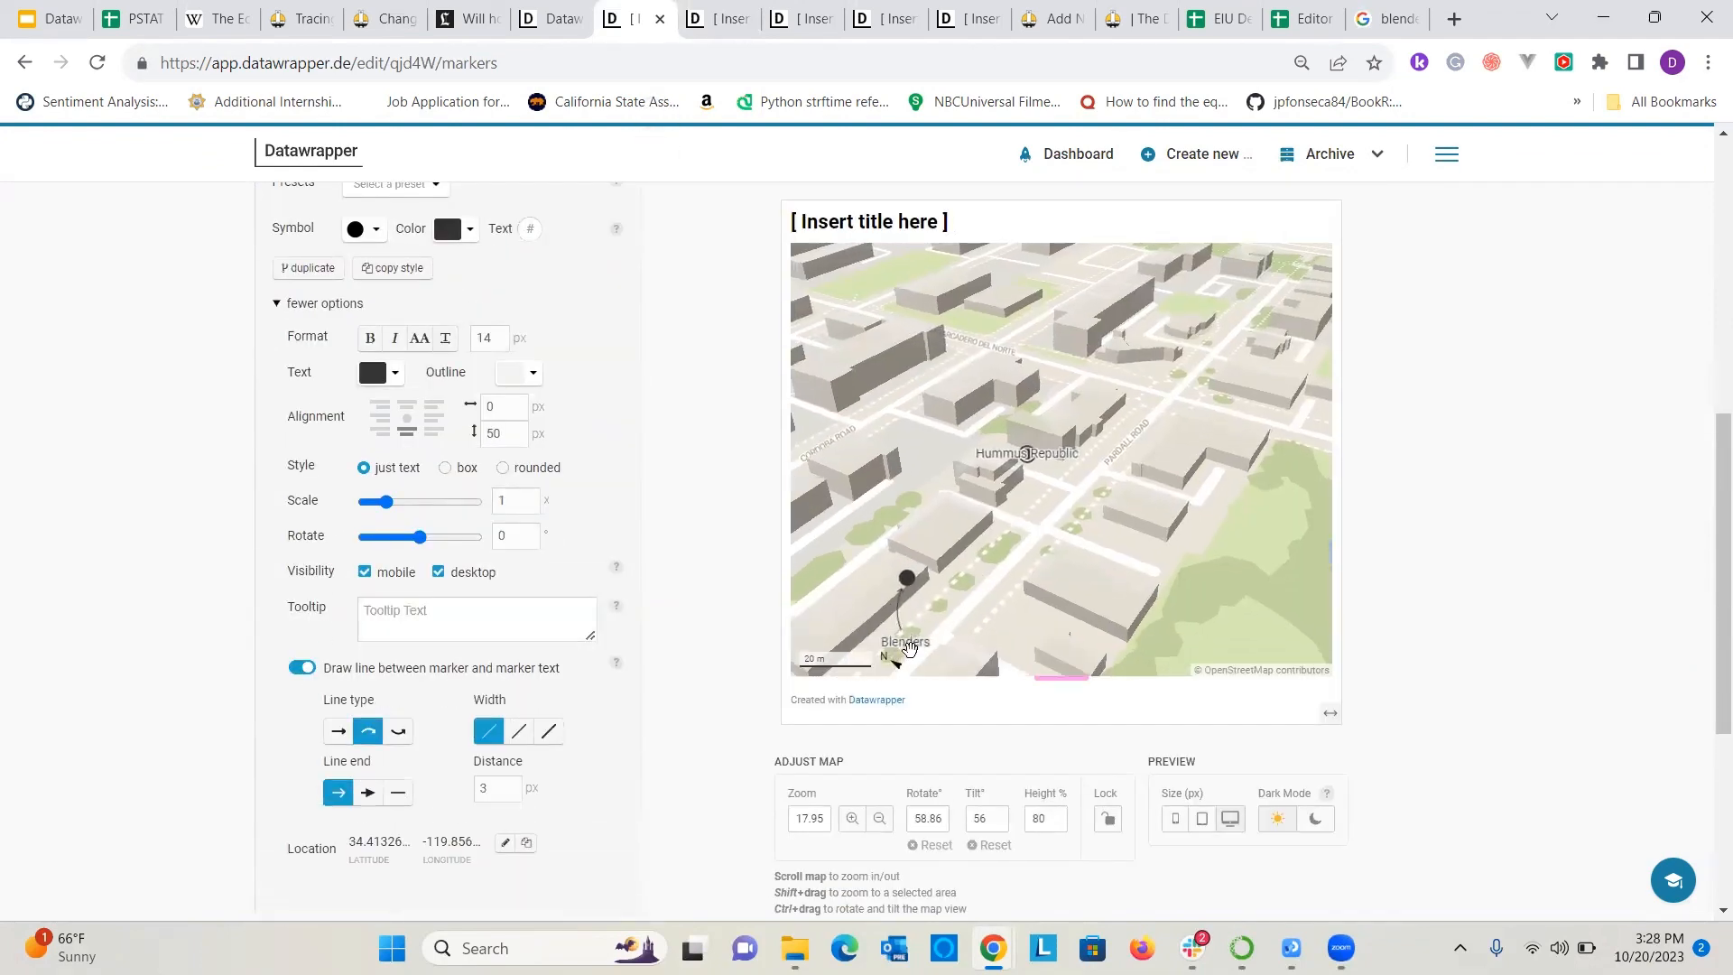
scroll(447, 648, "down", 1)
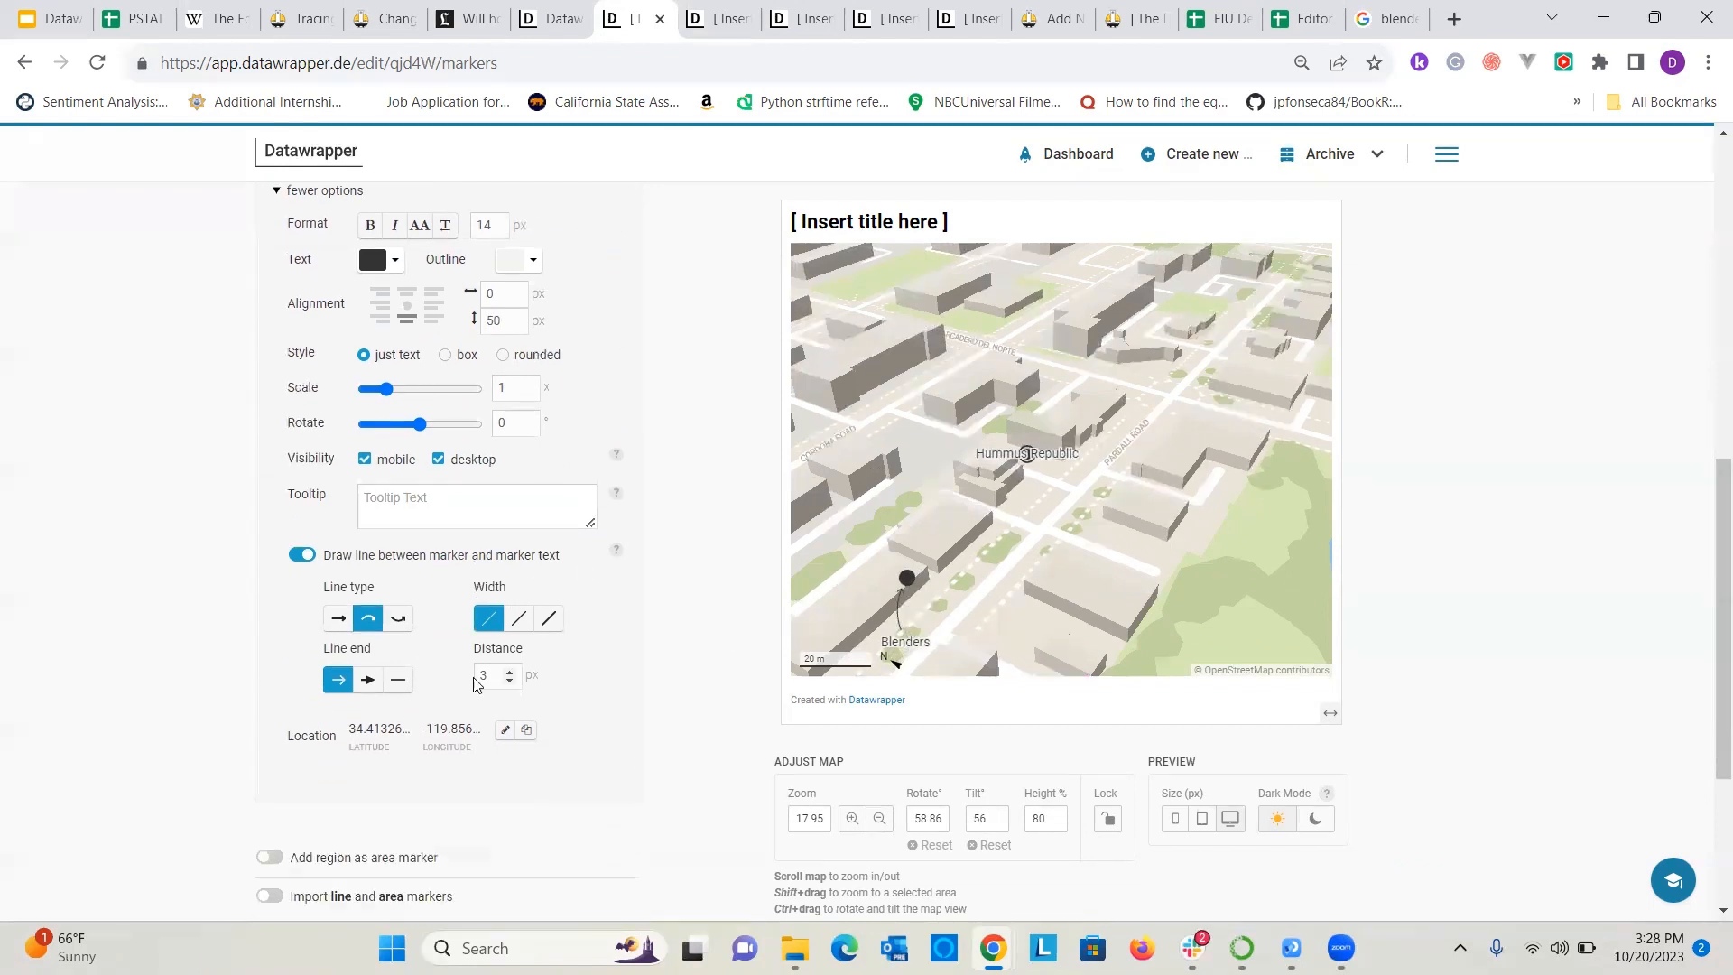
scroll(442, 648, "up", 1)
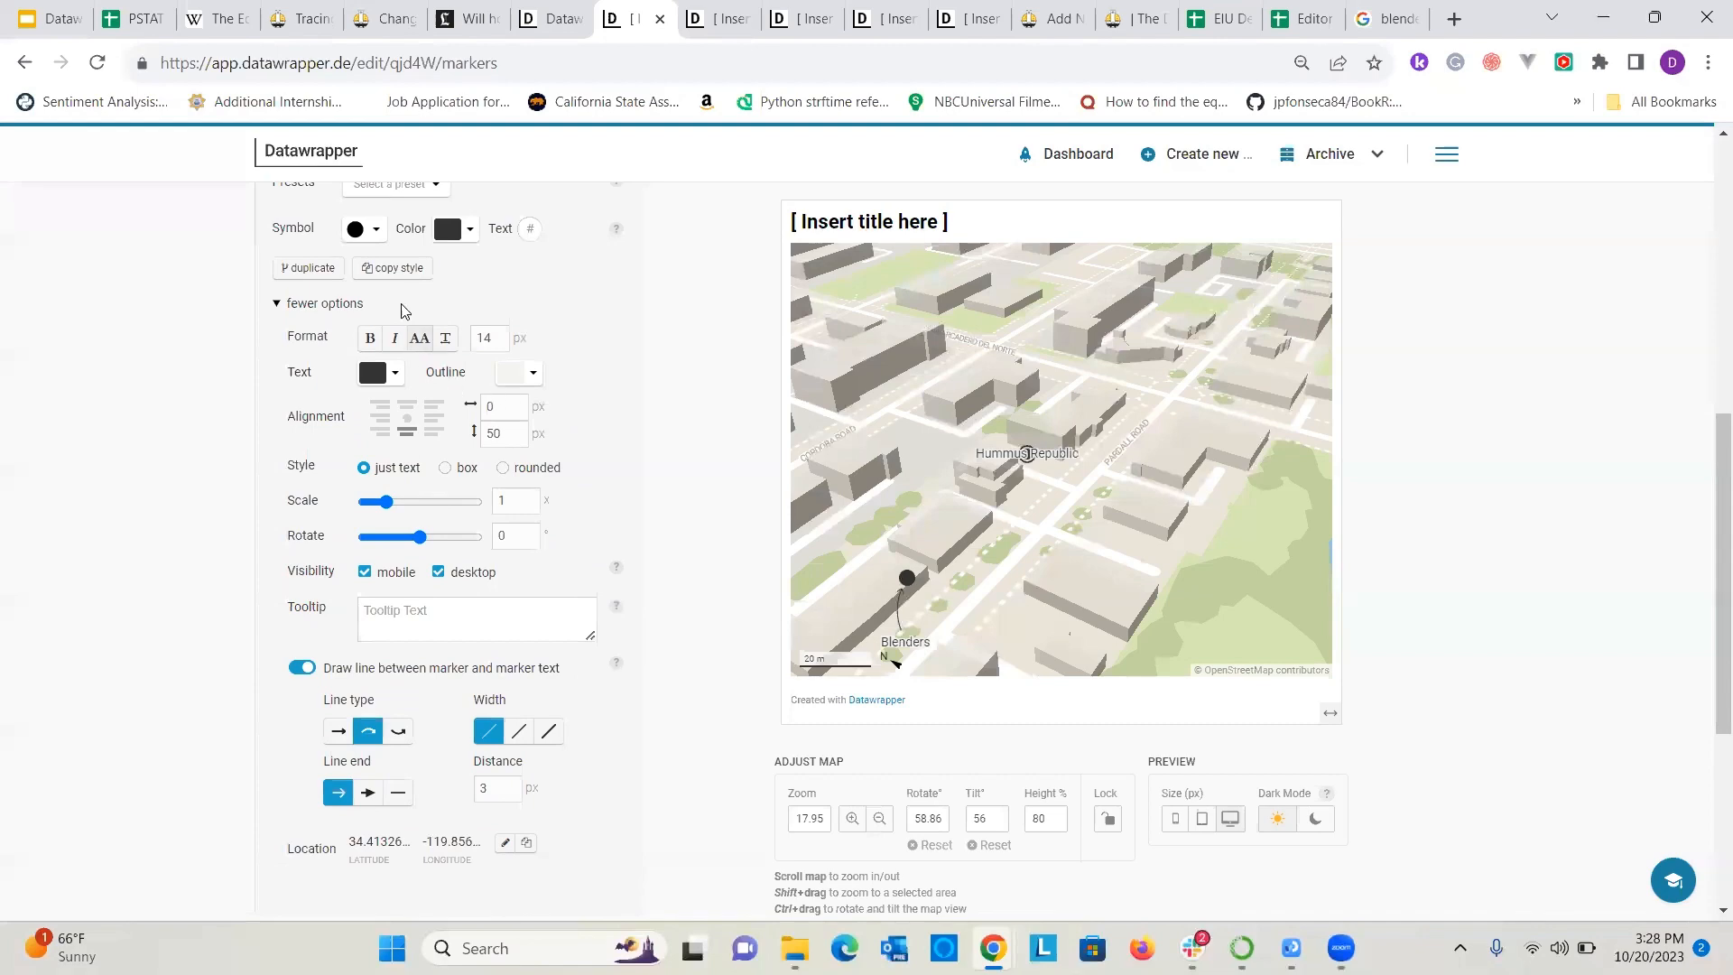
Remove the symbols from the Blenders and Hummus Republic markers, keeping only their text labels.
left_click(374, 236)
left_click(378, 284)
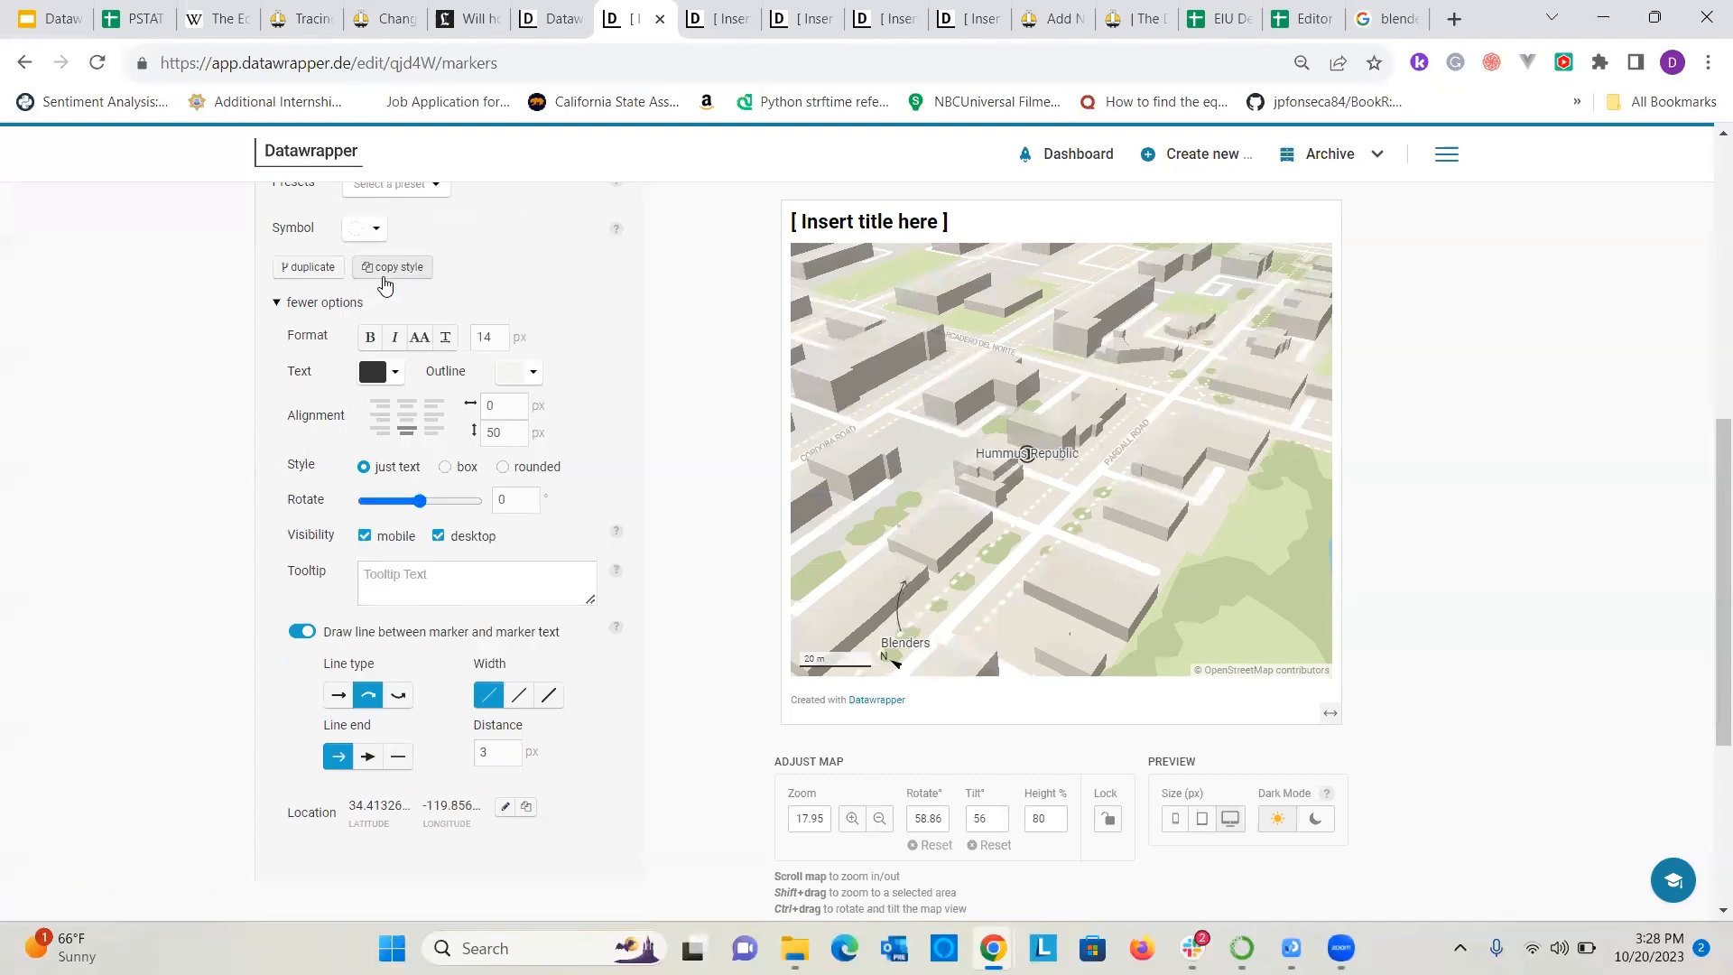
scroll(429, 303, "up", 4)
left_click(415, 395)
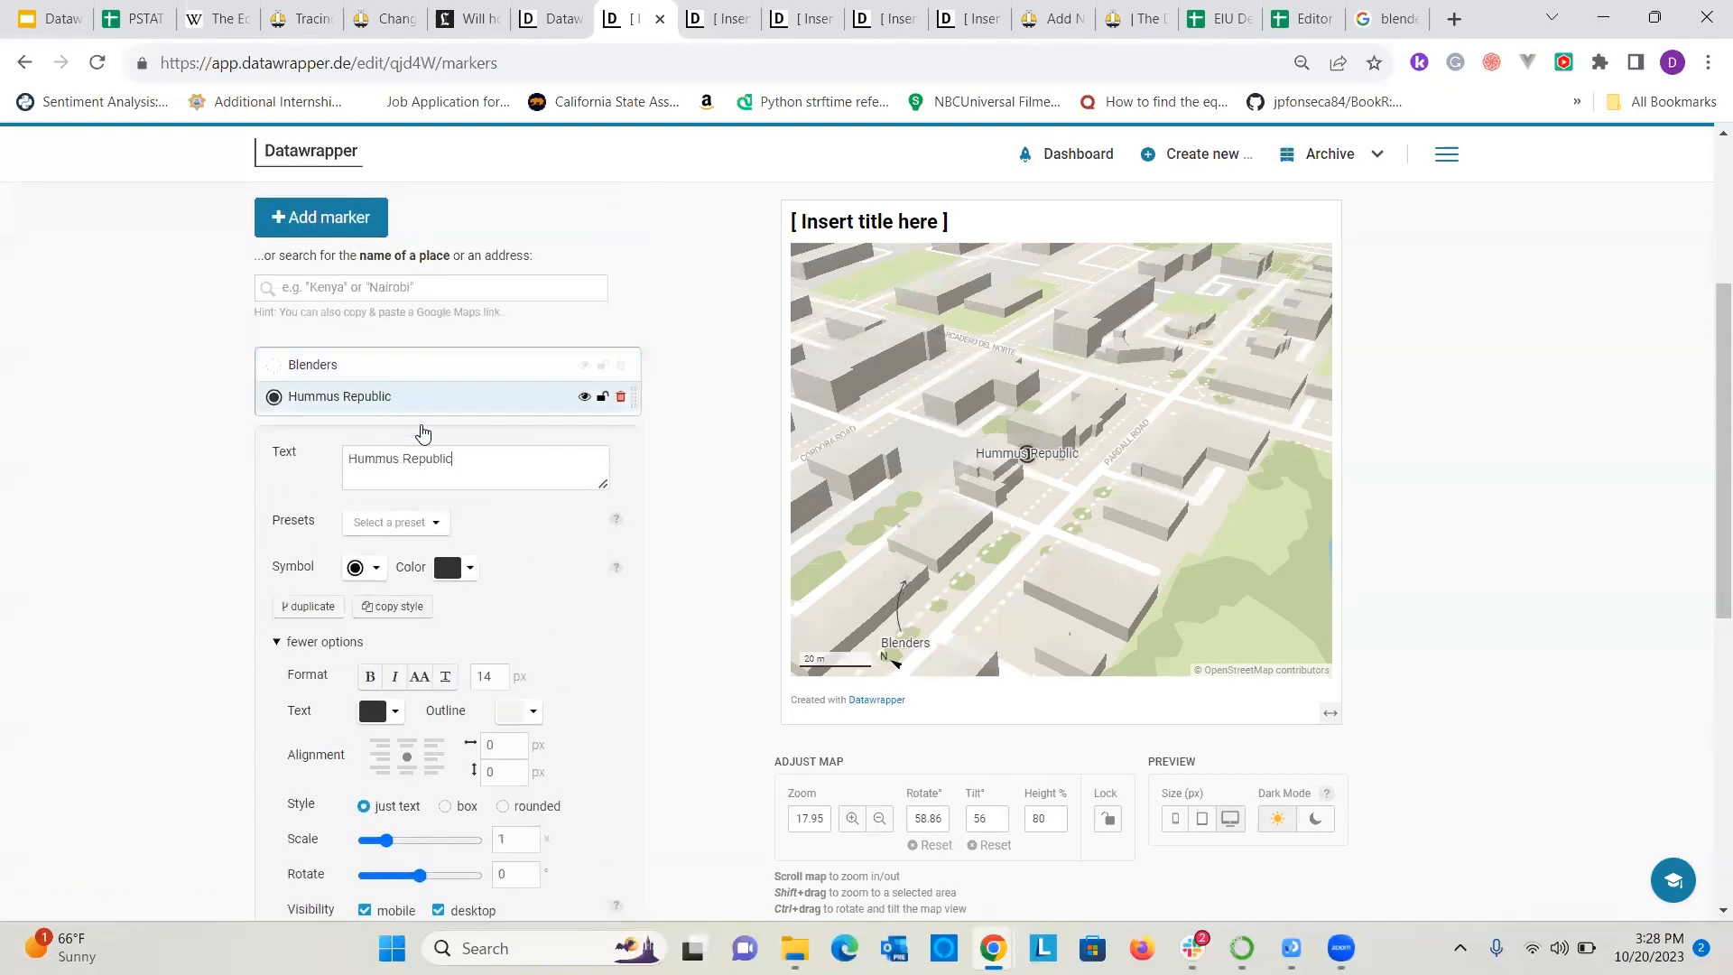
left_click(374, 569)
left_click(368, 612)
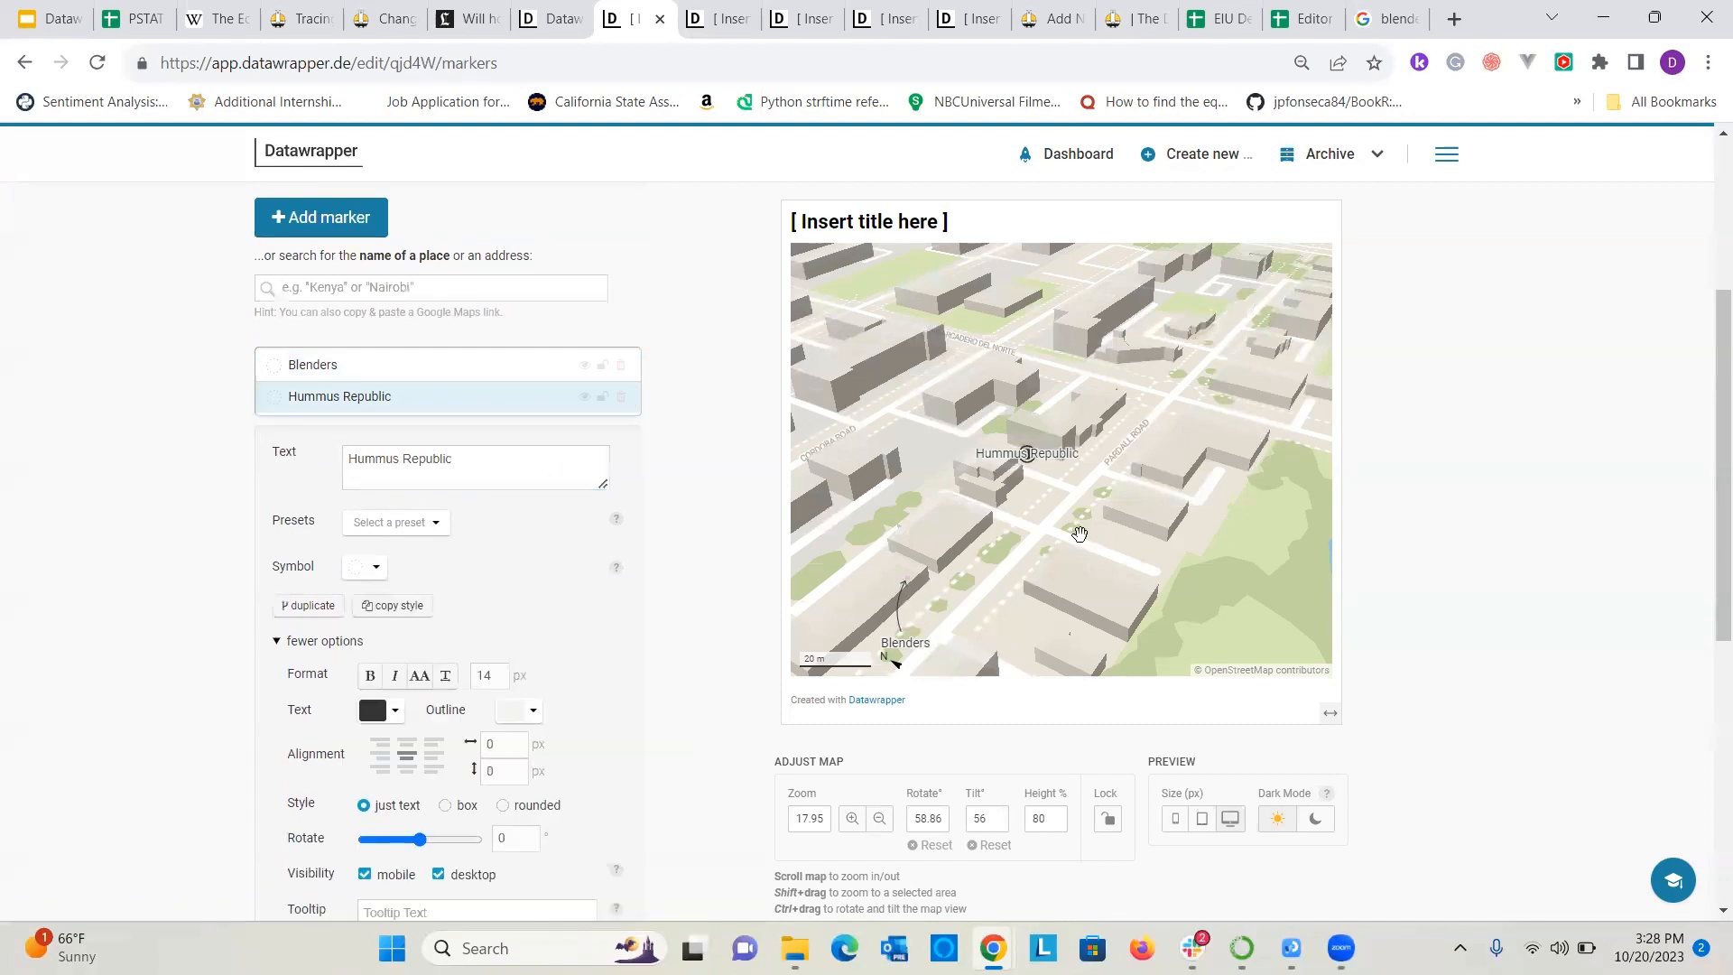
left_click_drag(1032, 528, 1061, 497)
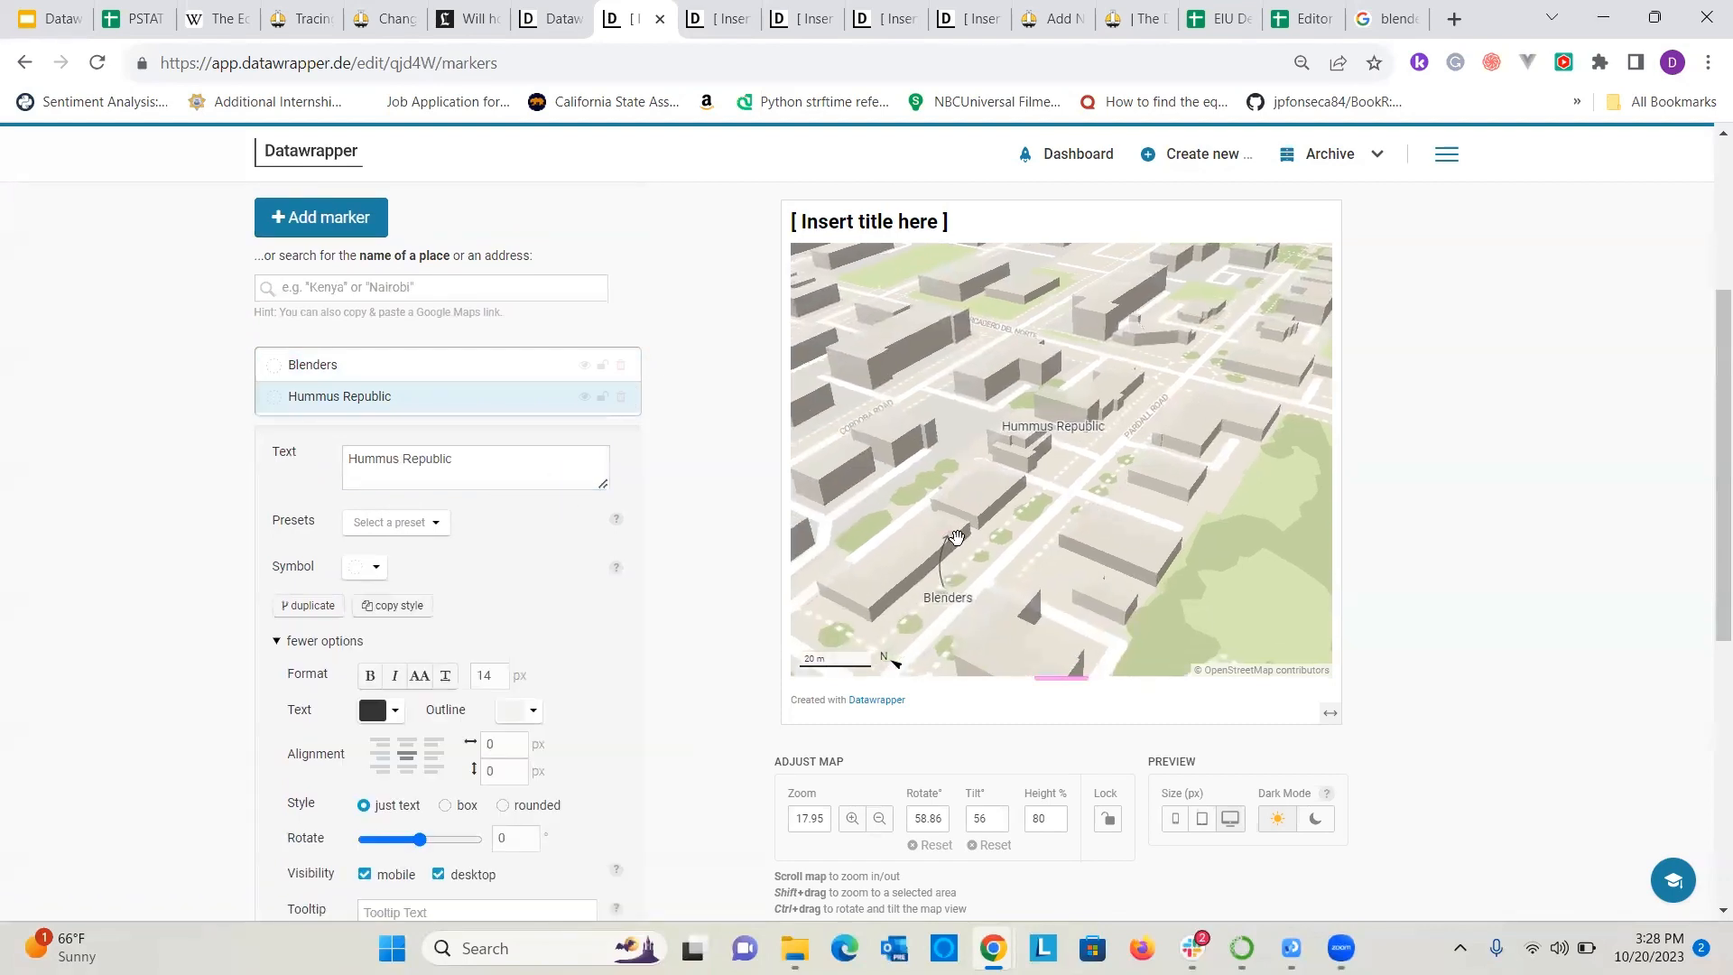
scroll(1438, 531, "up", 4)
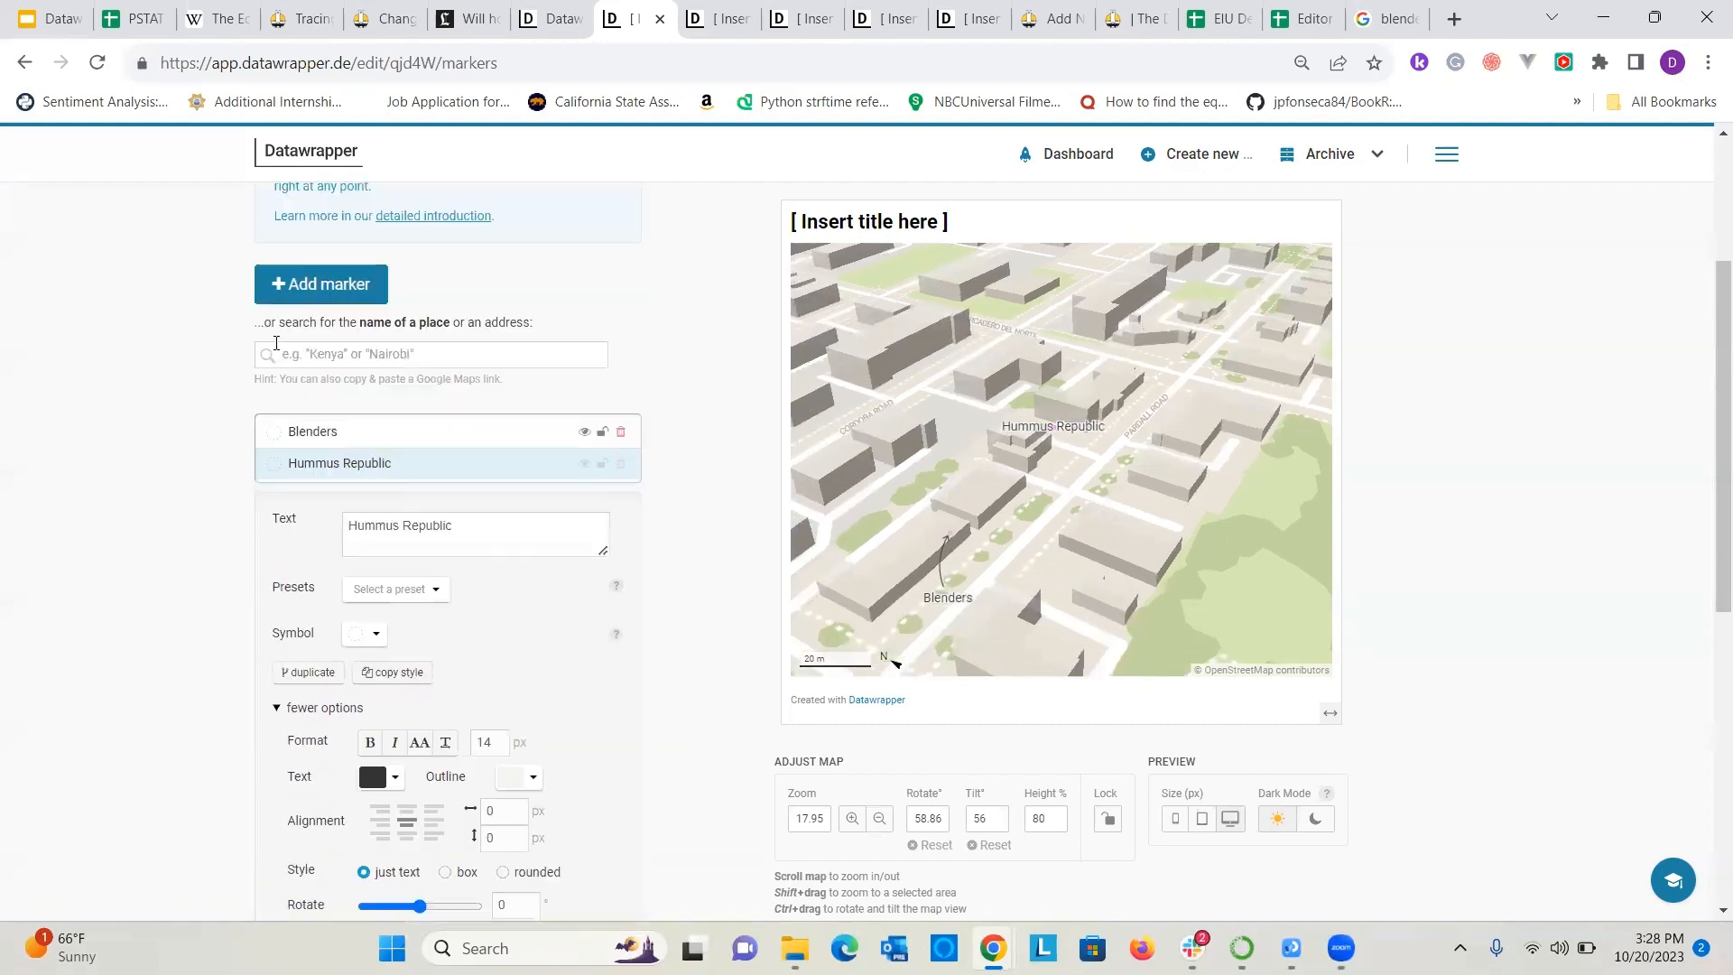
Open the Design map stage and look over its map styles and extras.
left_click(744, 321)
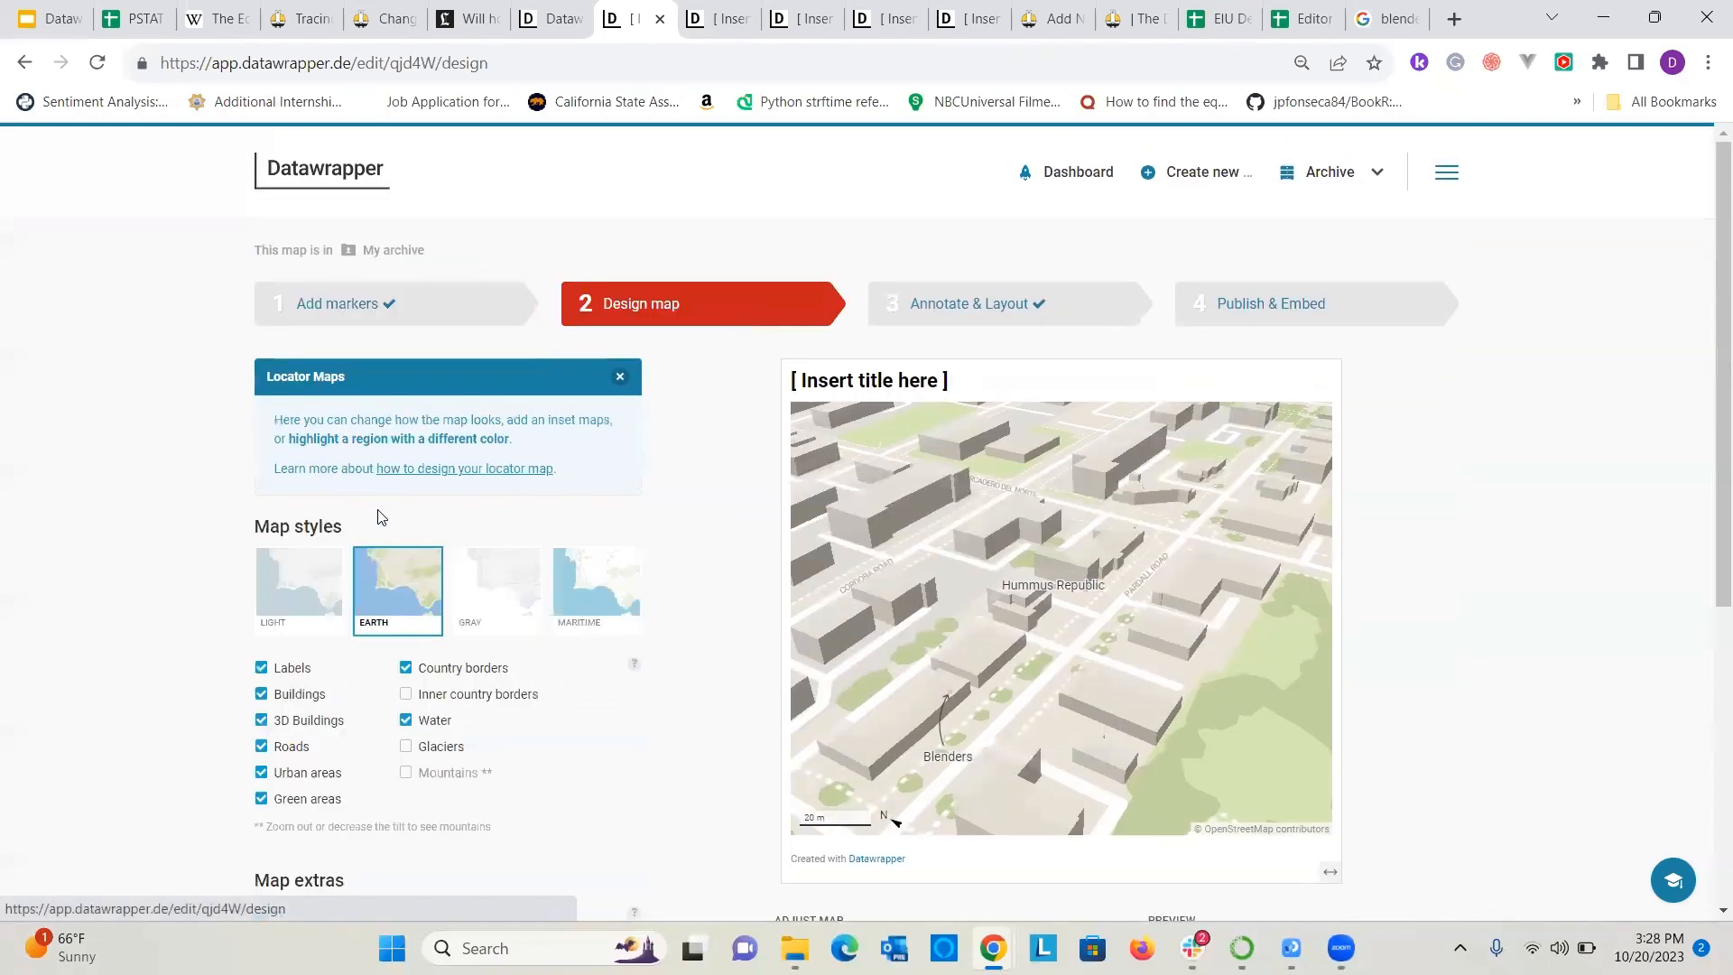
scroll(382, 520, "down", 3)
scroll(389, 525, "up", 2)
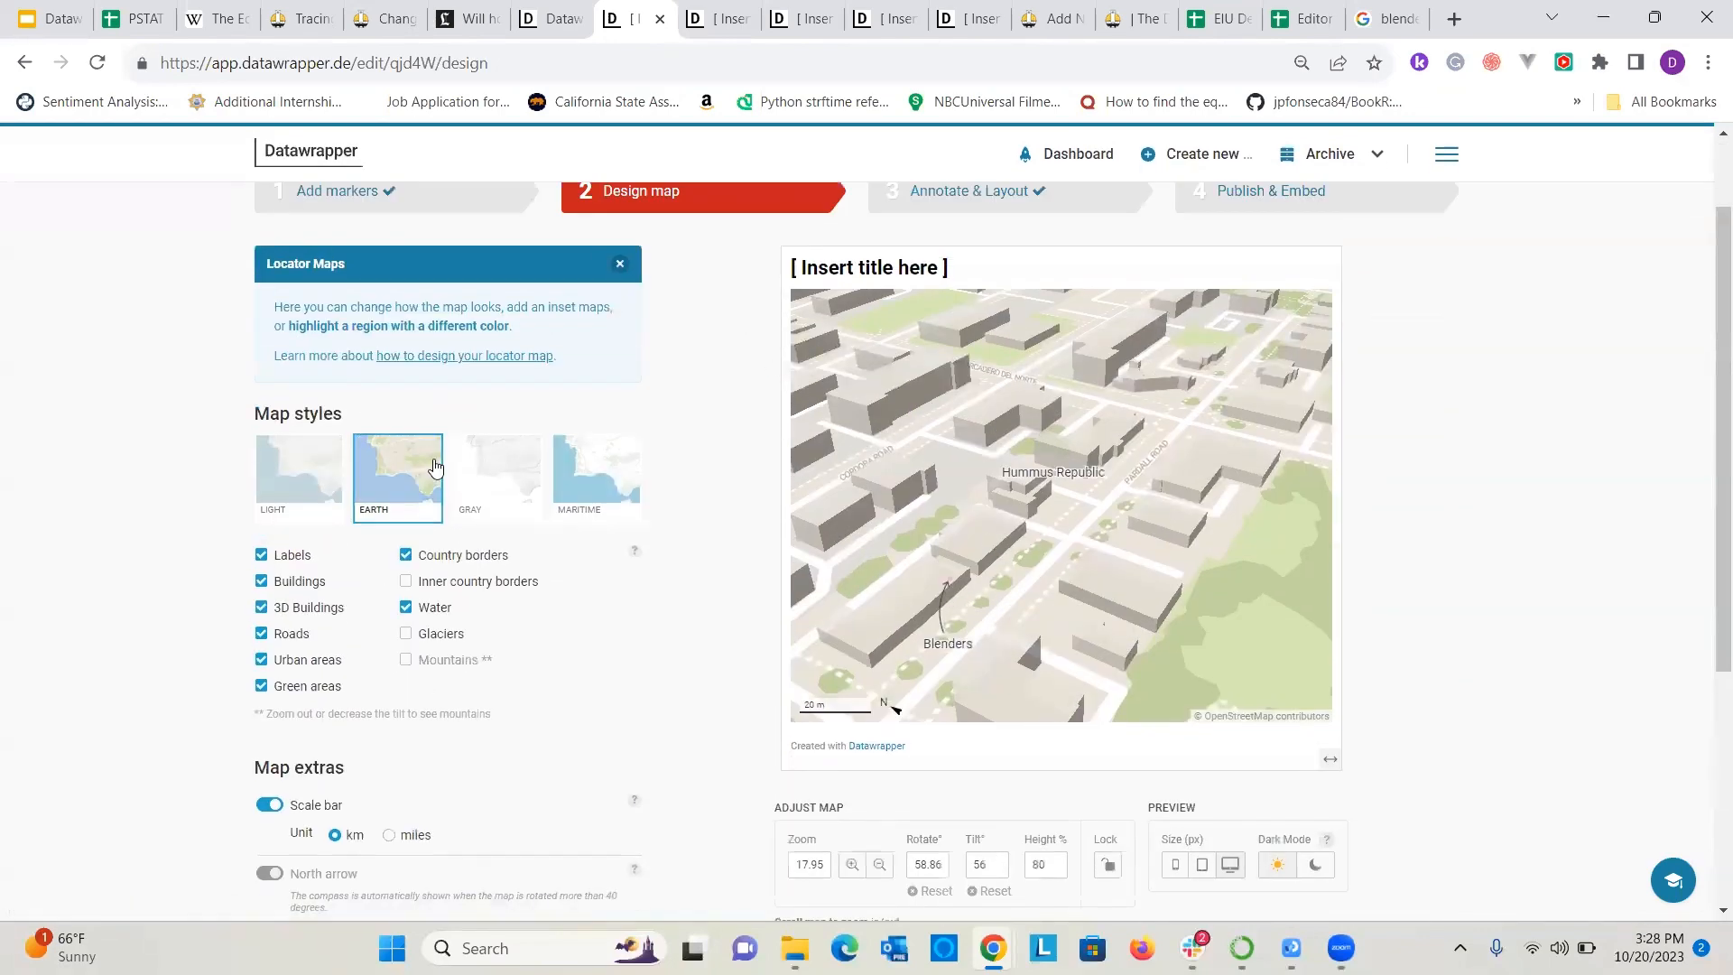
scroll(710, 334, "down", 1)
scroll(716, 333, "up", 2)
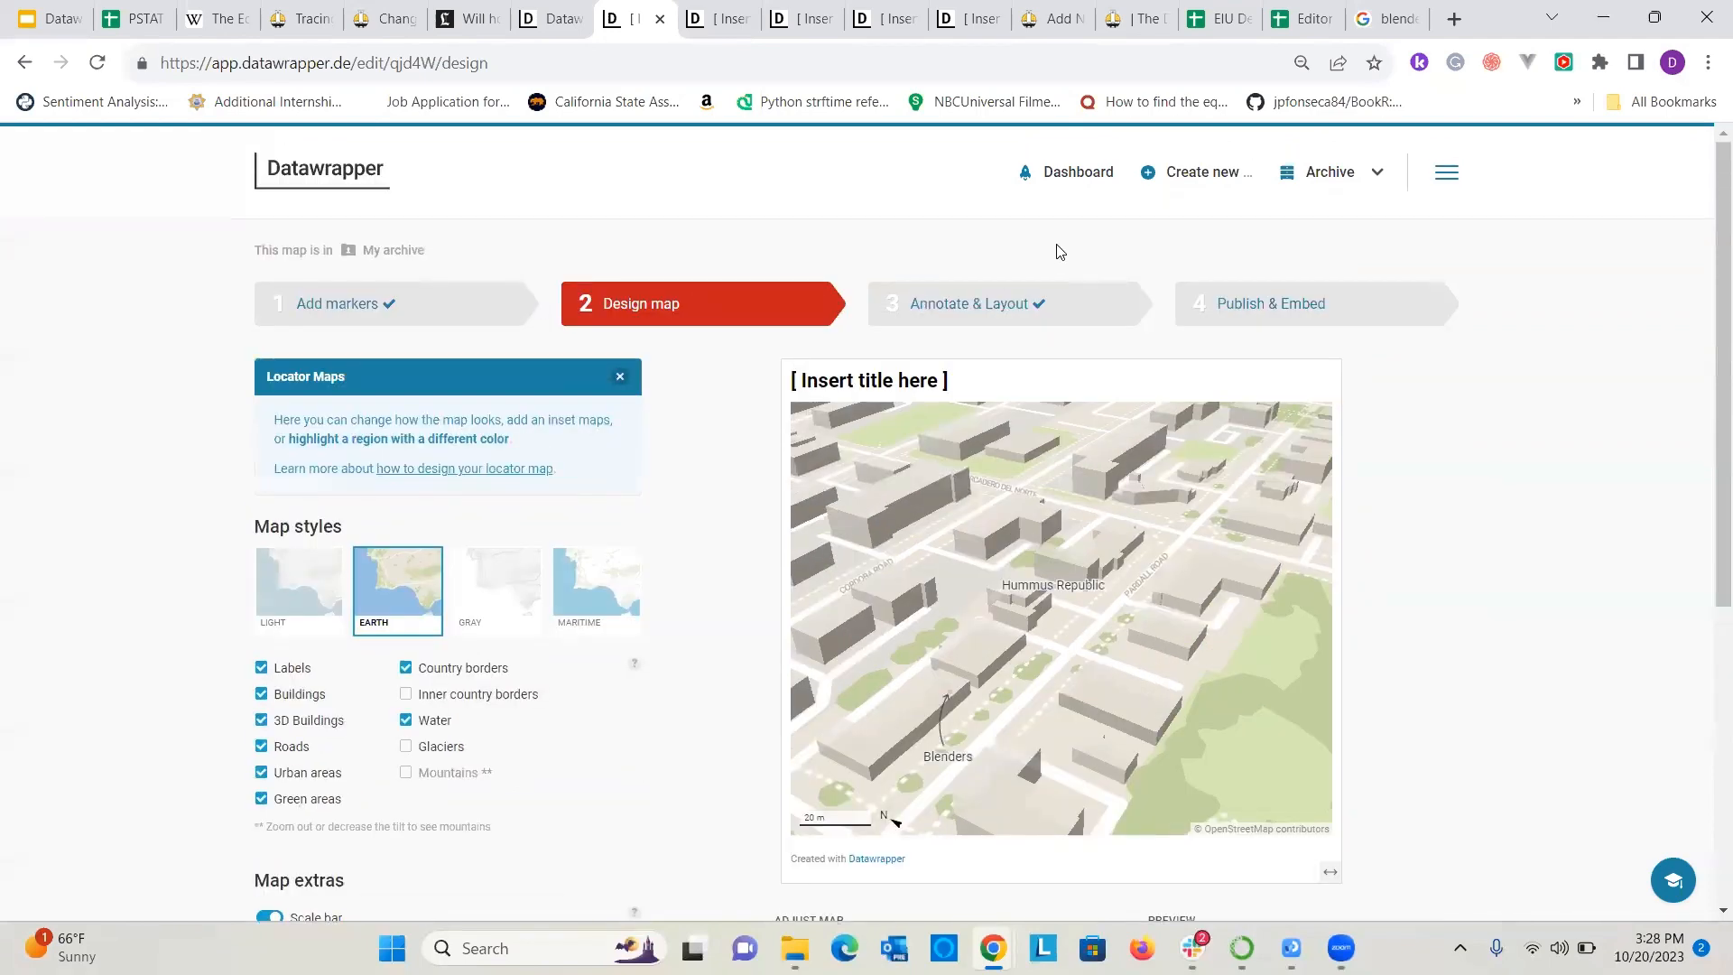
Go to the Annotate & Layout stage and turn on the key for markers.
left_click(1040, 305)
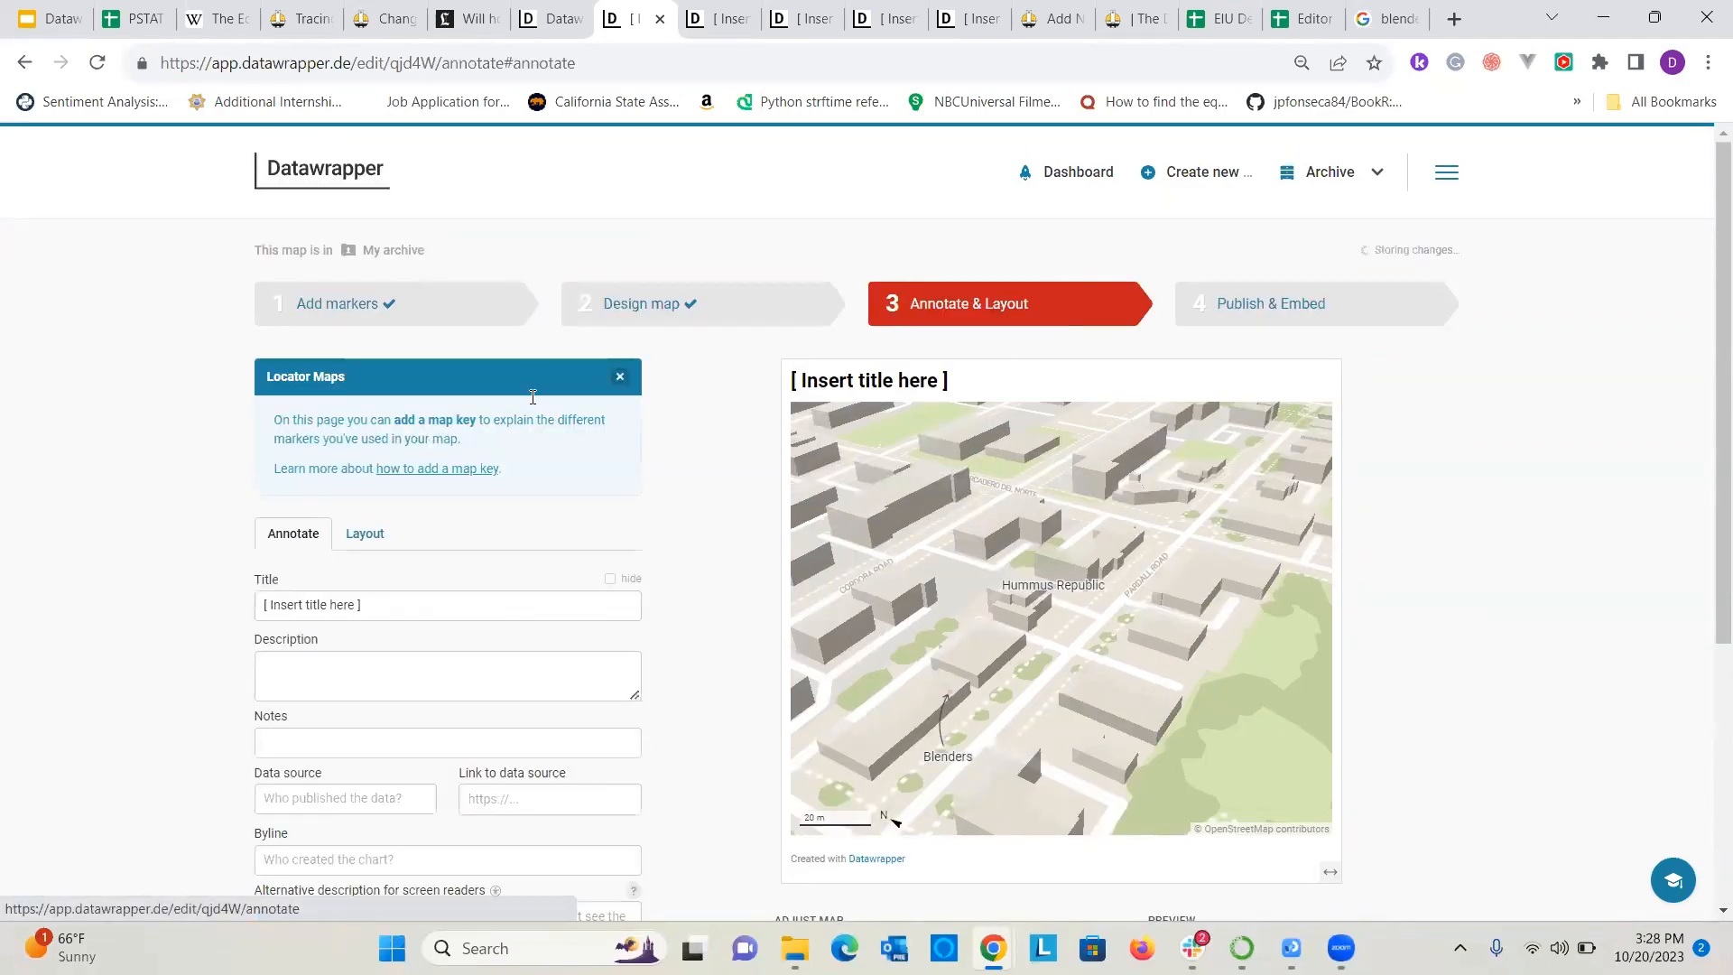
scroll(433, 433, "down", 2)
scroll(392, 545, "up", 2)
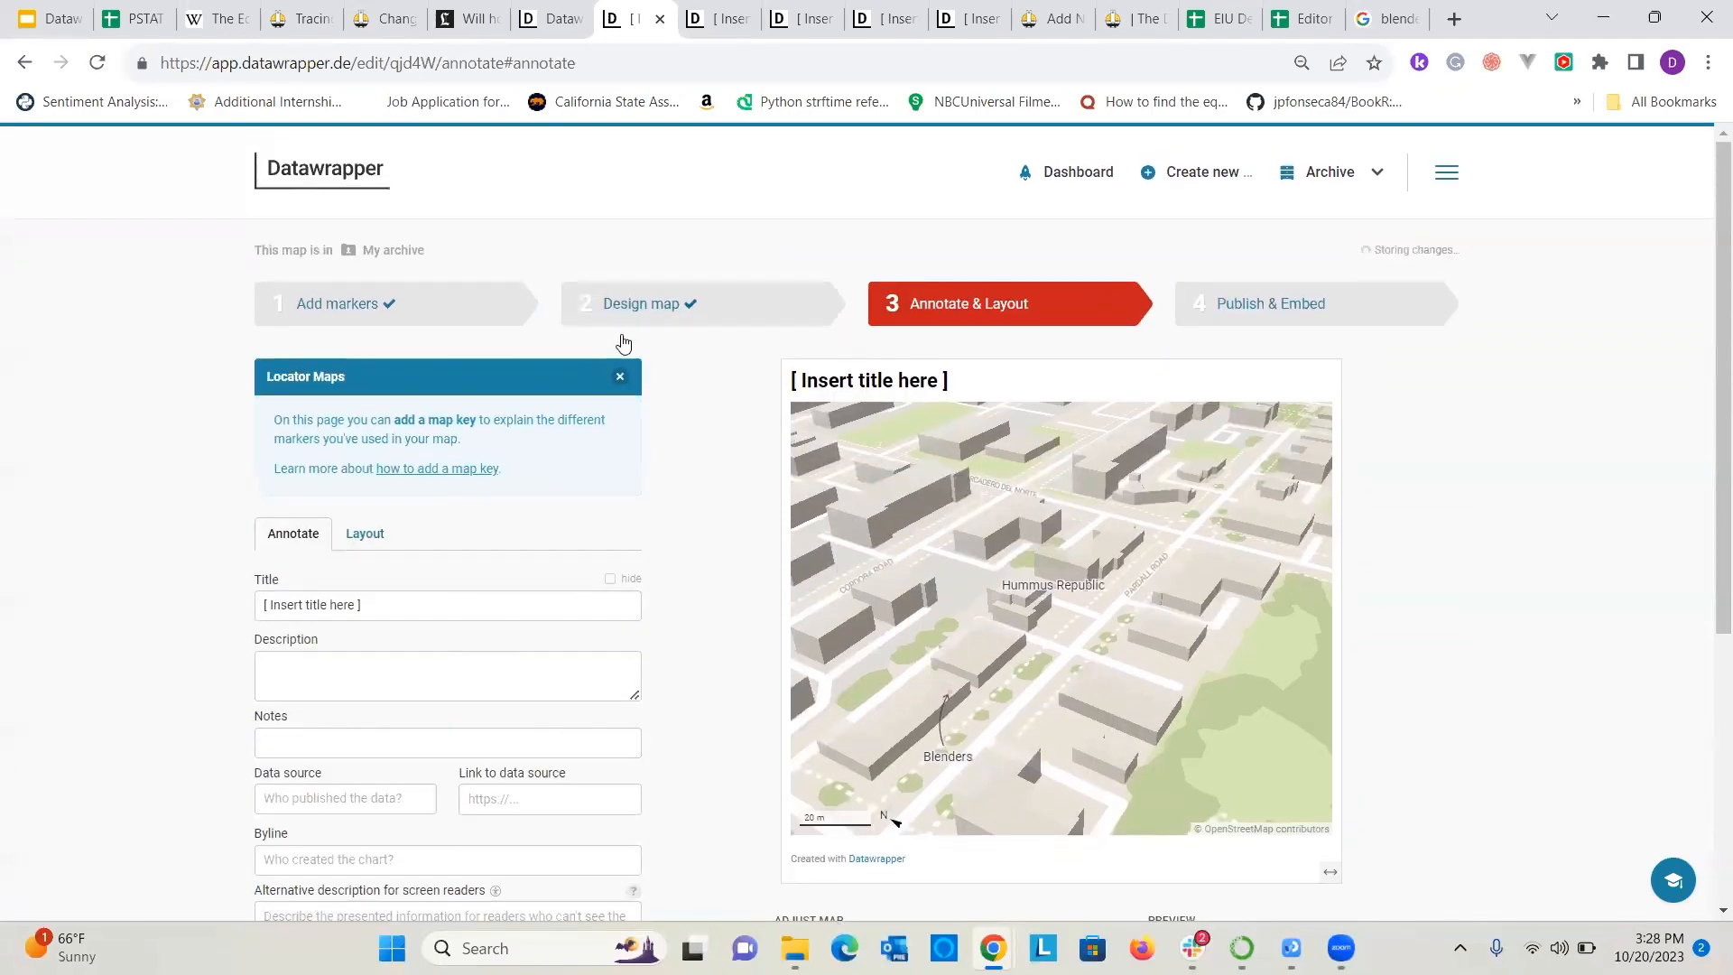
scroll(521, 414, "down", 3)
scroll(398, 457, "up", 2)
scroll(271, 680, "down", 2)
left_click(271, 680)
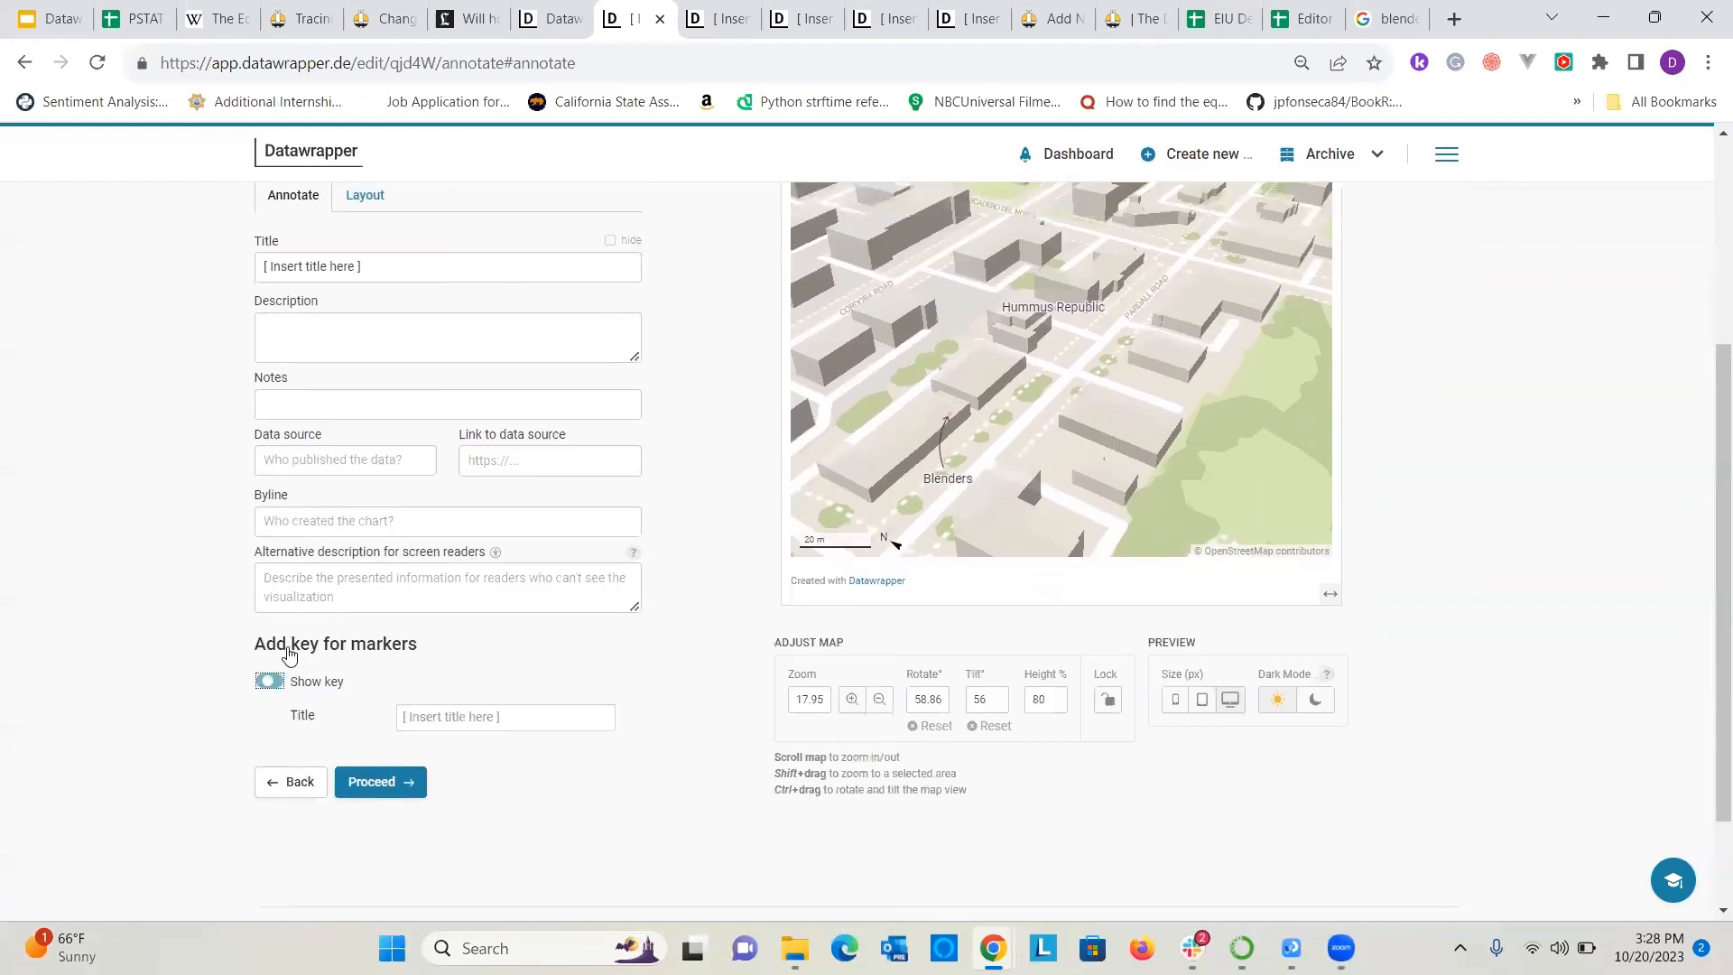
scroll(443, 639, "up", 2)
scroll(410, 673, "down", 2)
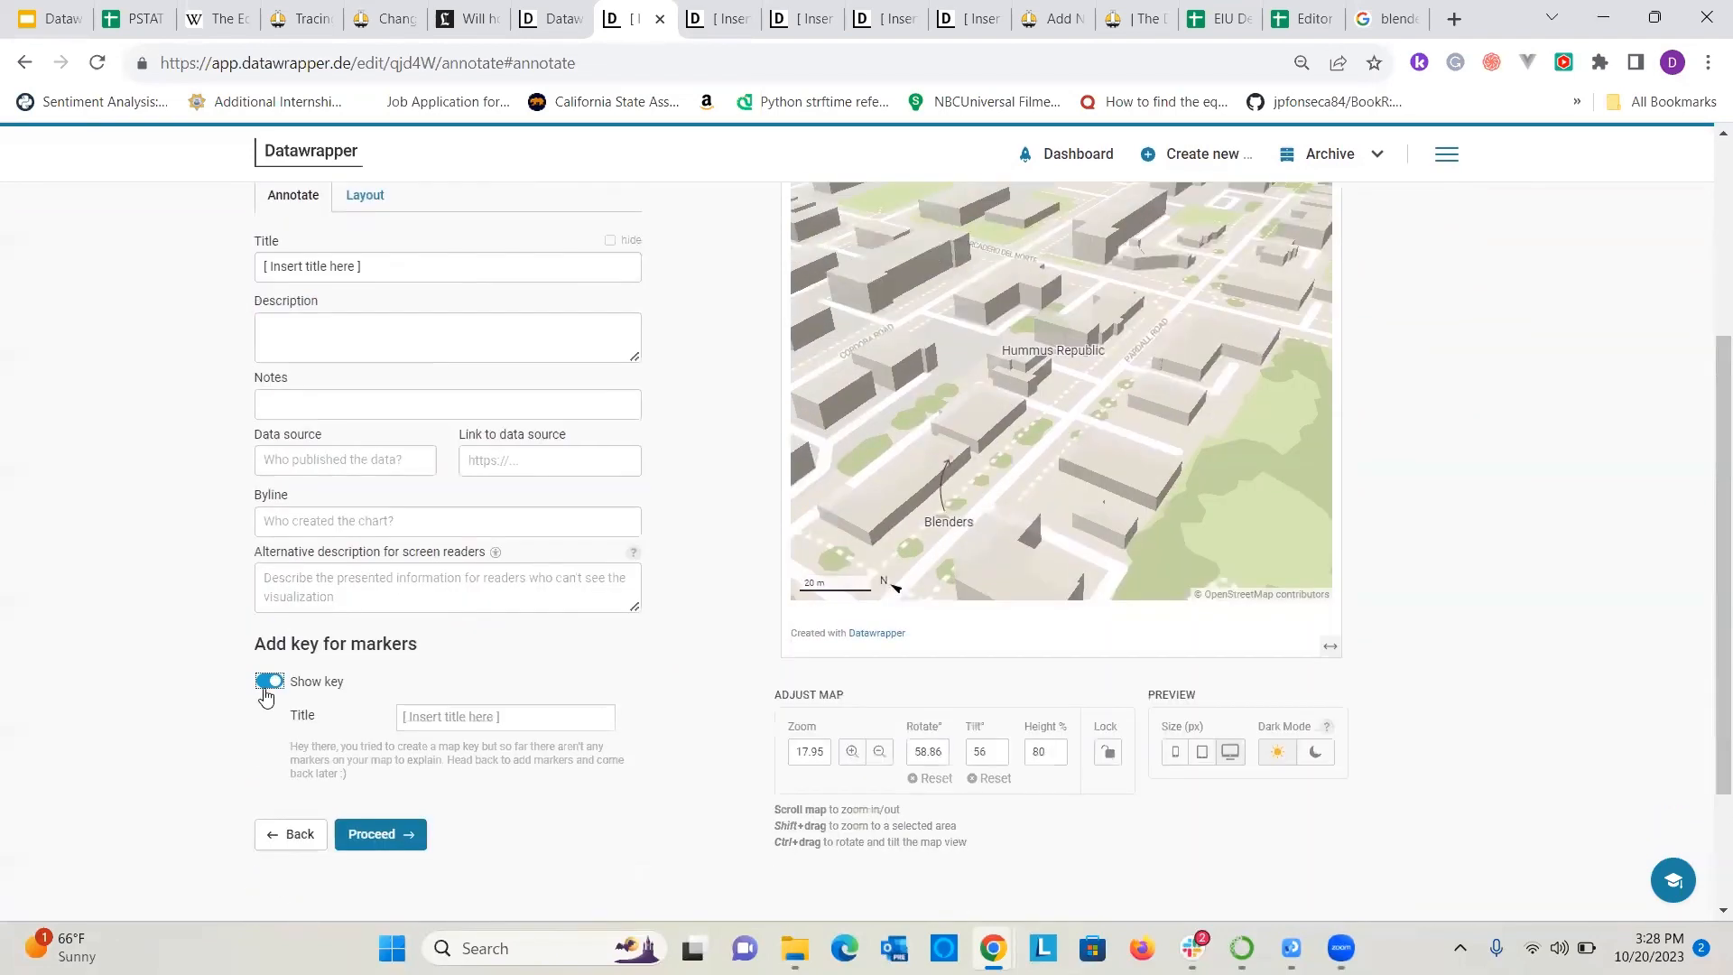
Examine the map's layout options, including output locale, theme, dark mode and footer settings.
scroll(266, 696, "down", 1)
scroll(391, 469, "up", 3)
left_click(365, 418)
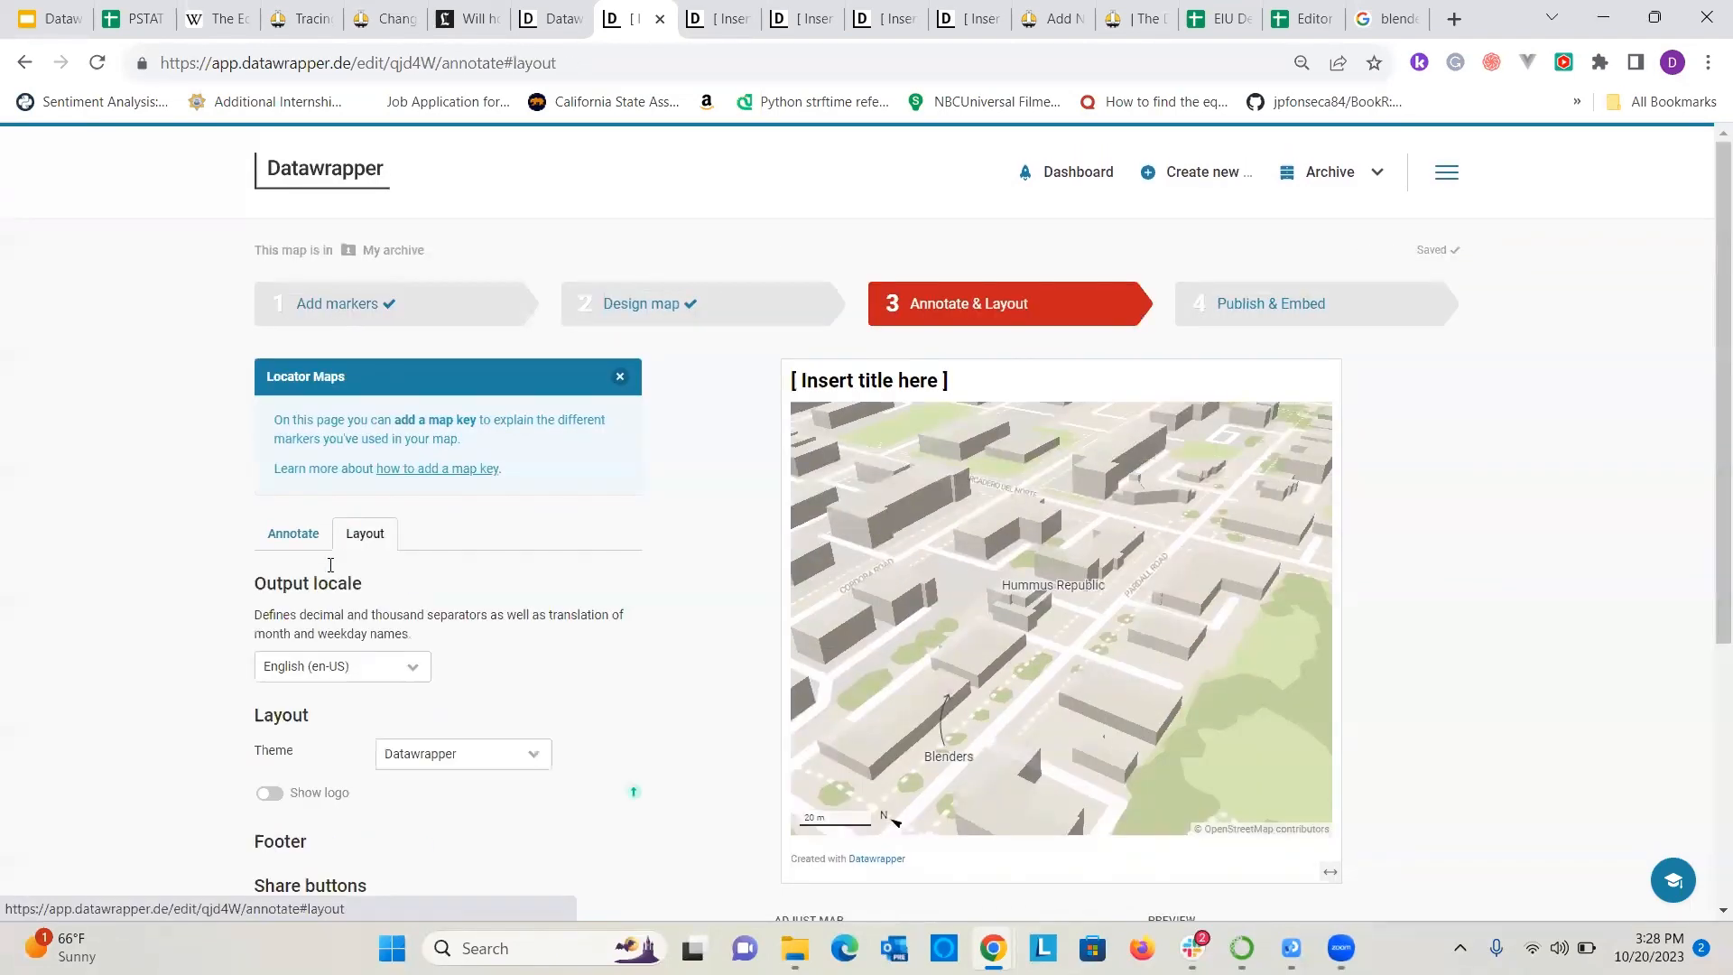
scroll(334, 558, "down", 5)
scroll(519, 480, "up", 5)
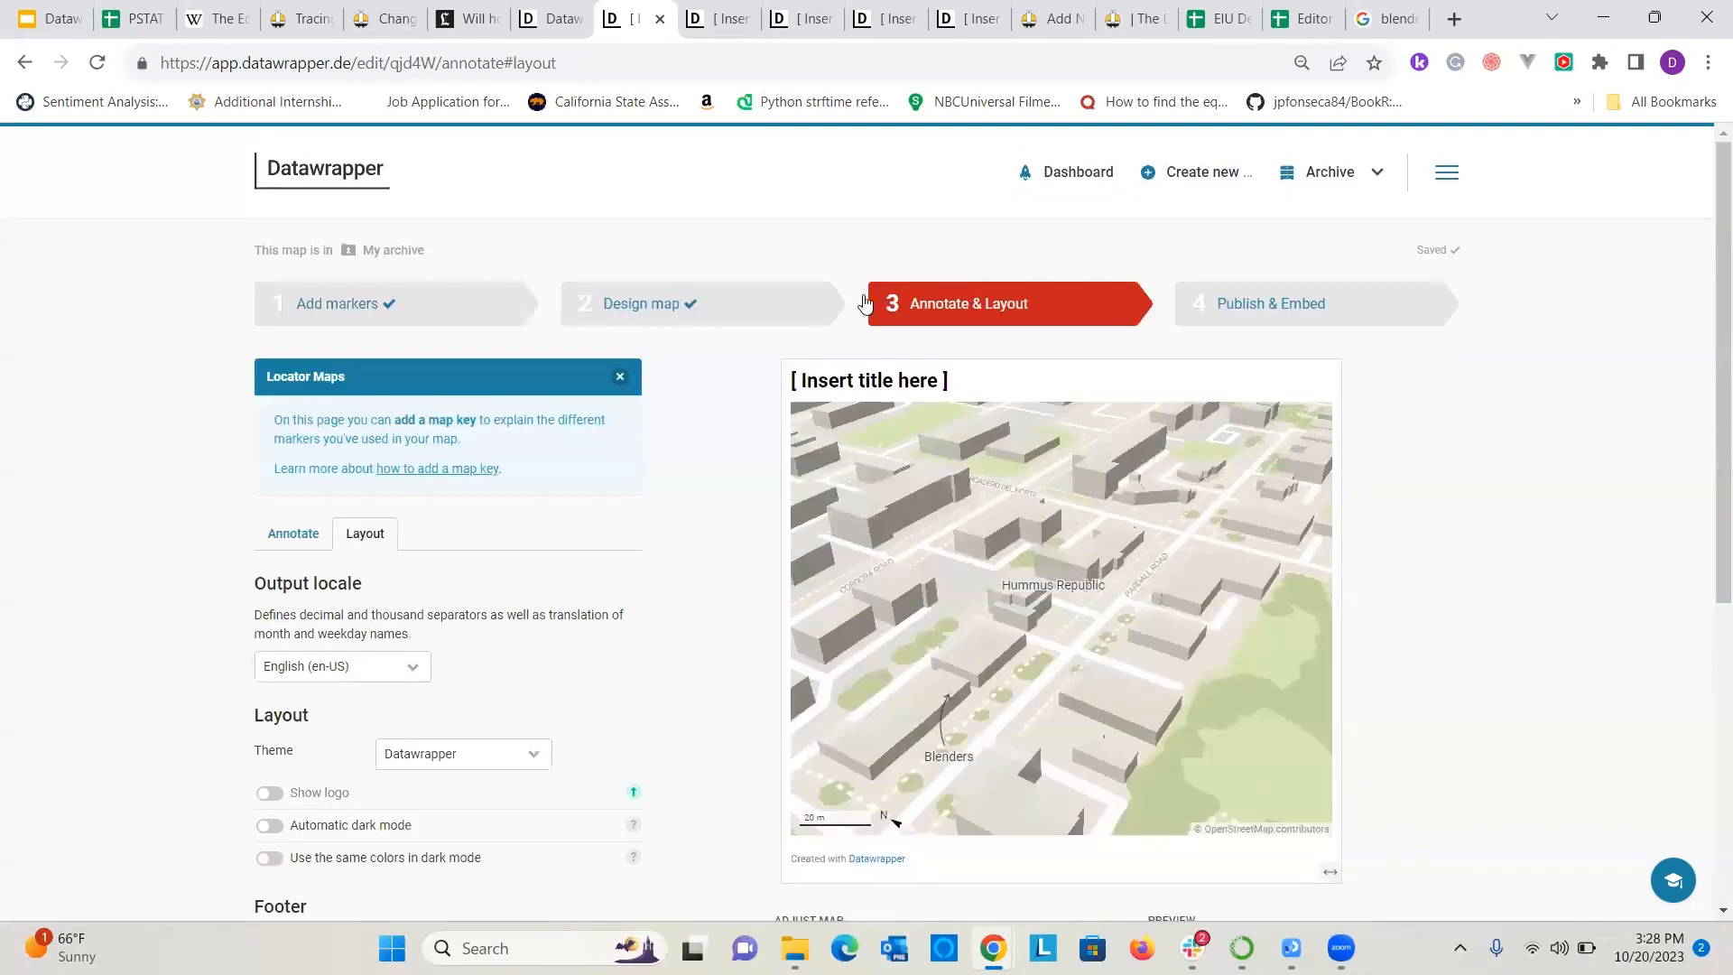
Go back to the Design map stage and review the map styles, visible layers and map extras.
left_click(804, 311)
scroll(445, 572, "down", 5)
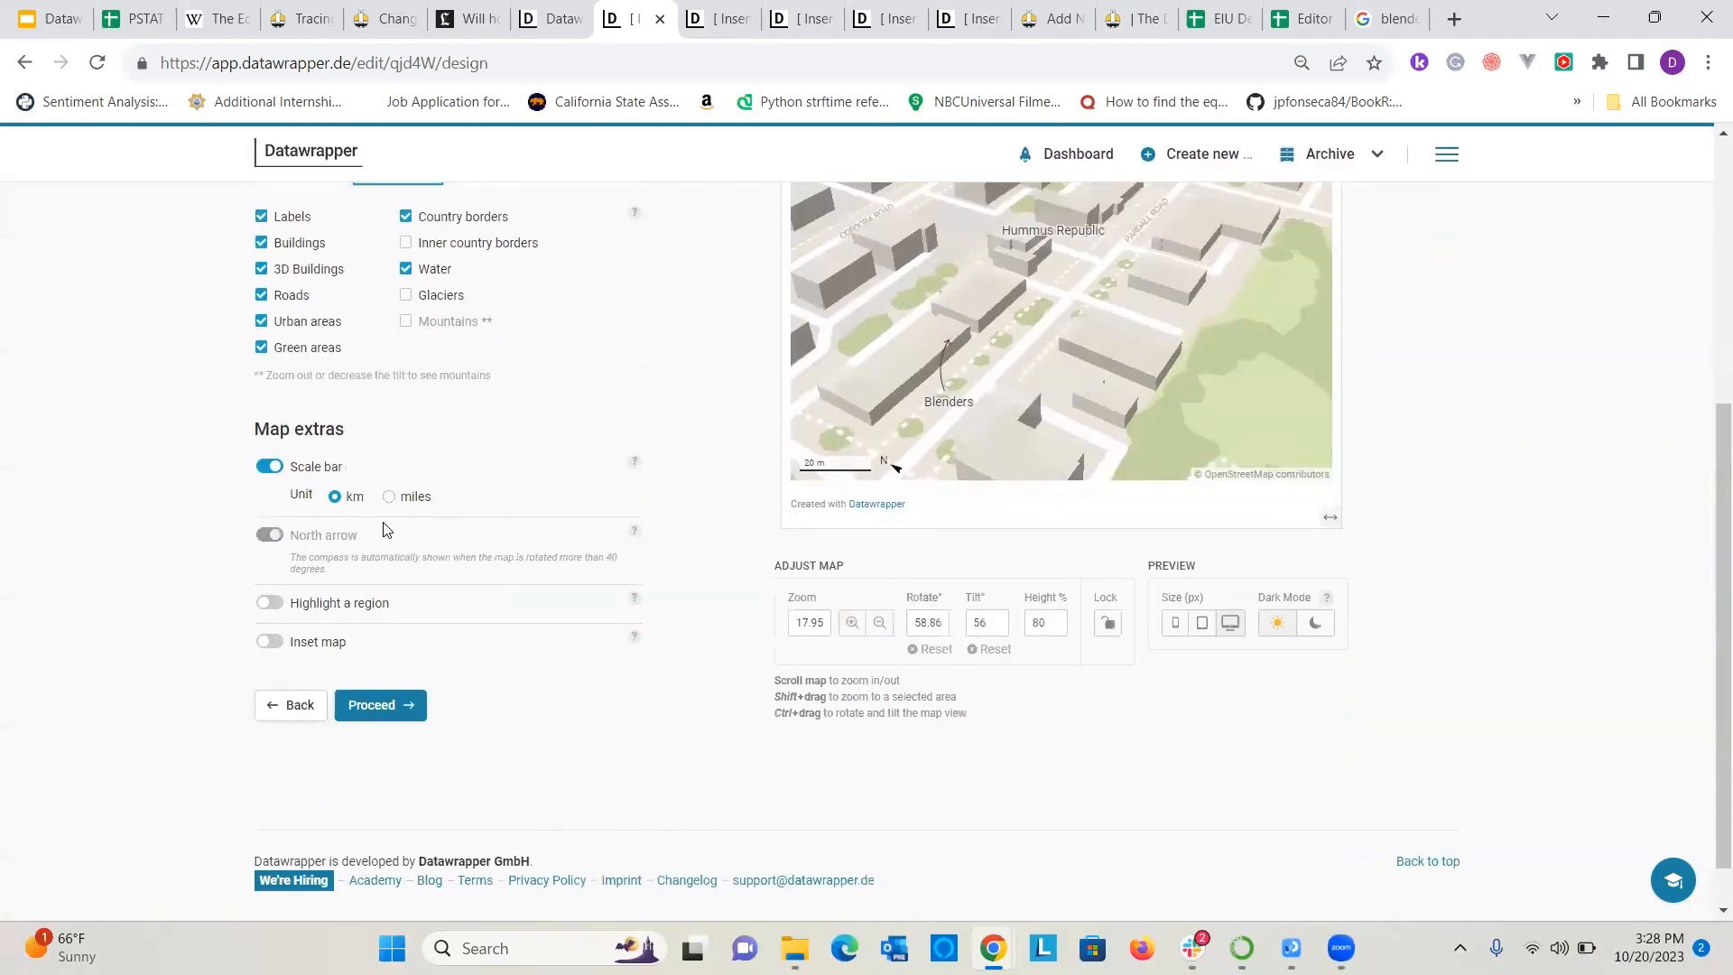
scroll(352, 596, "up", 4)
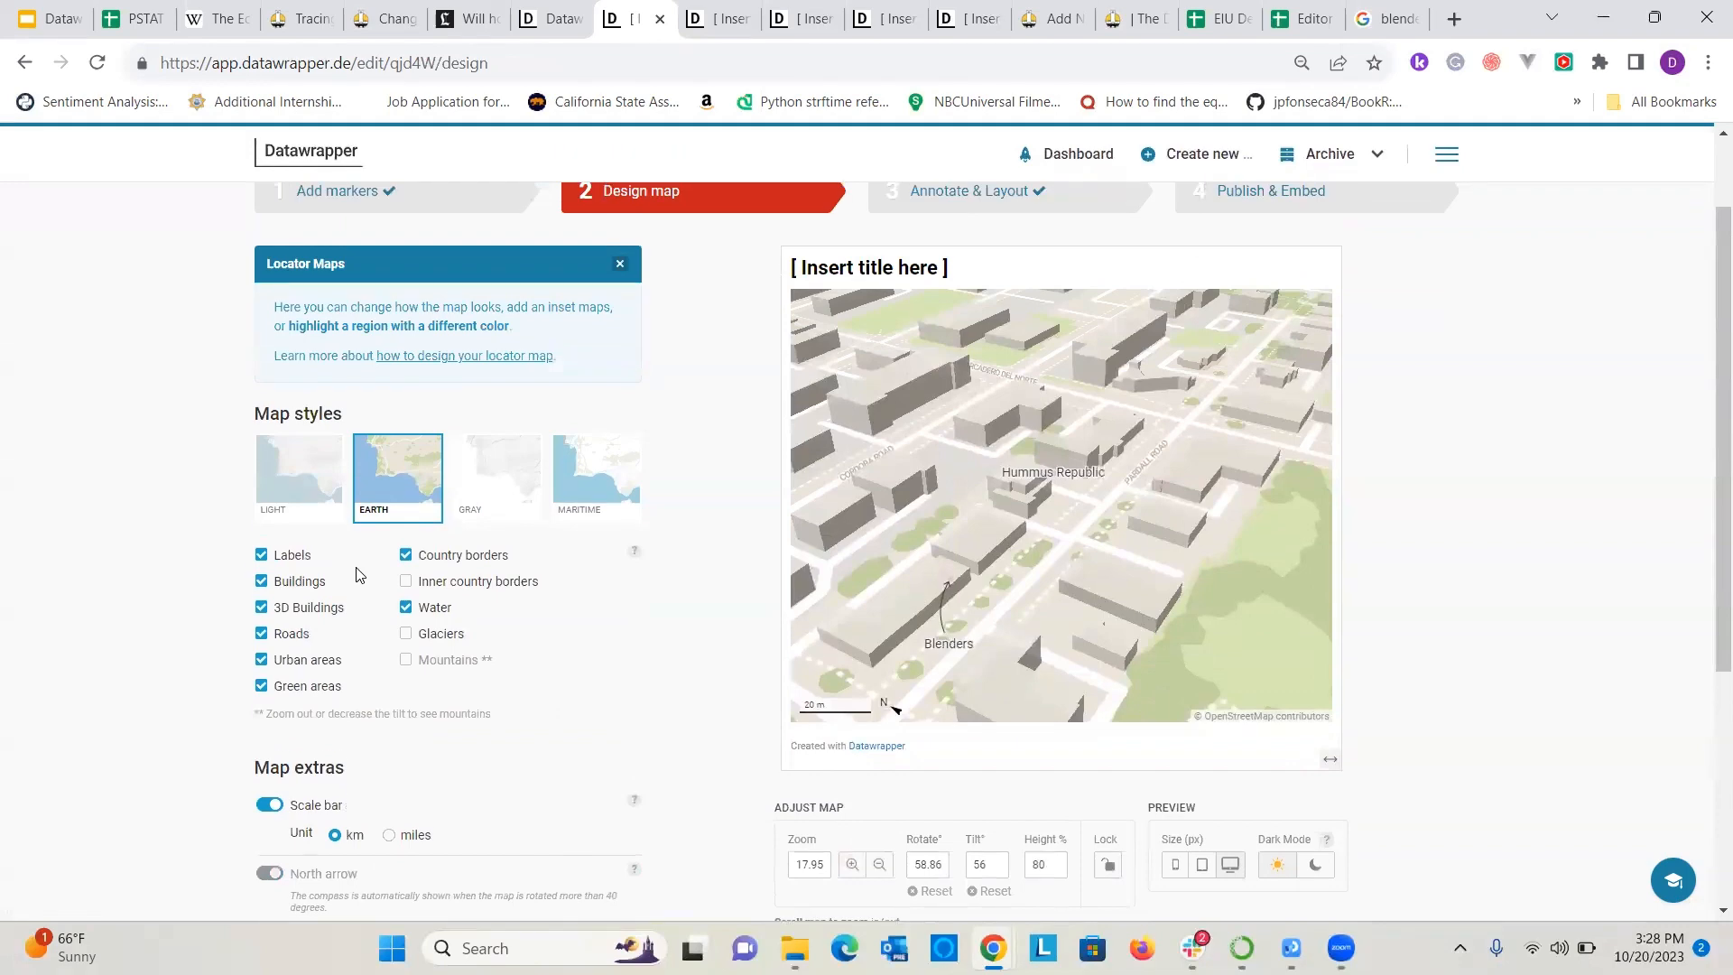
scroll(364, 549, "down", 3)
scroll(468, 273, "up", 2)
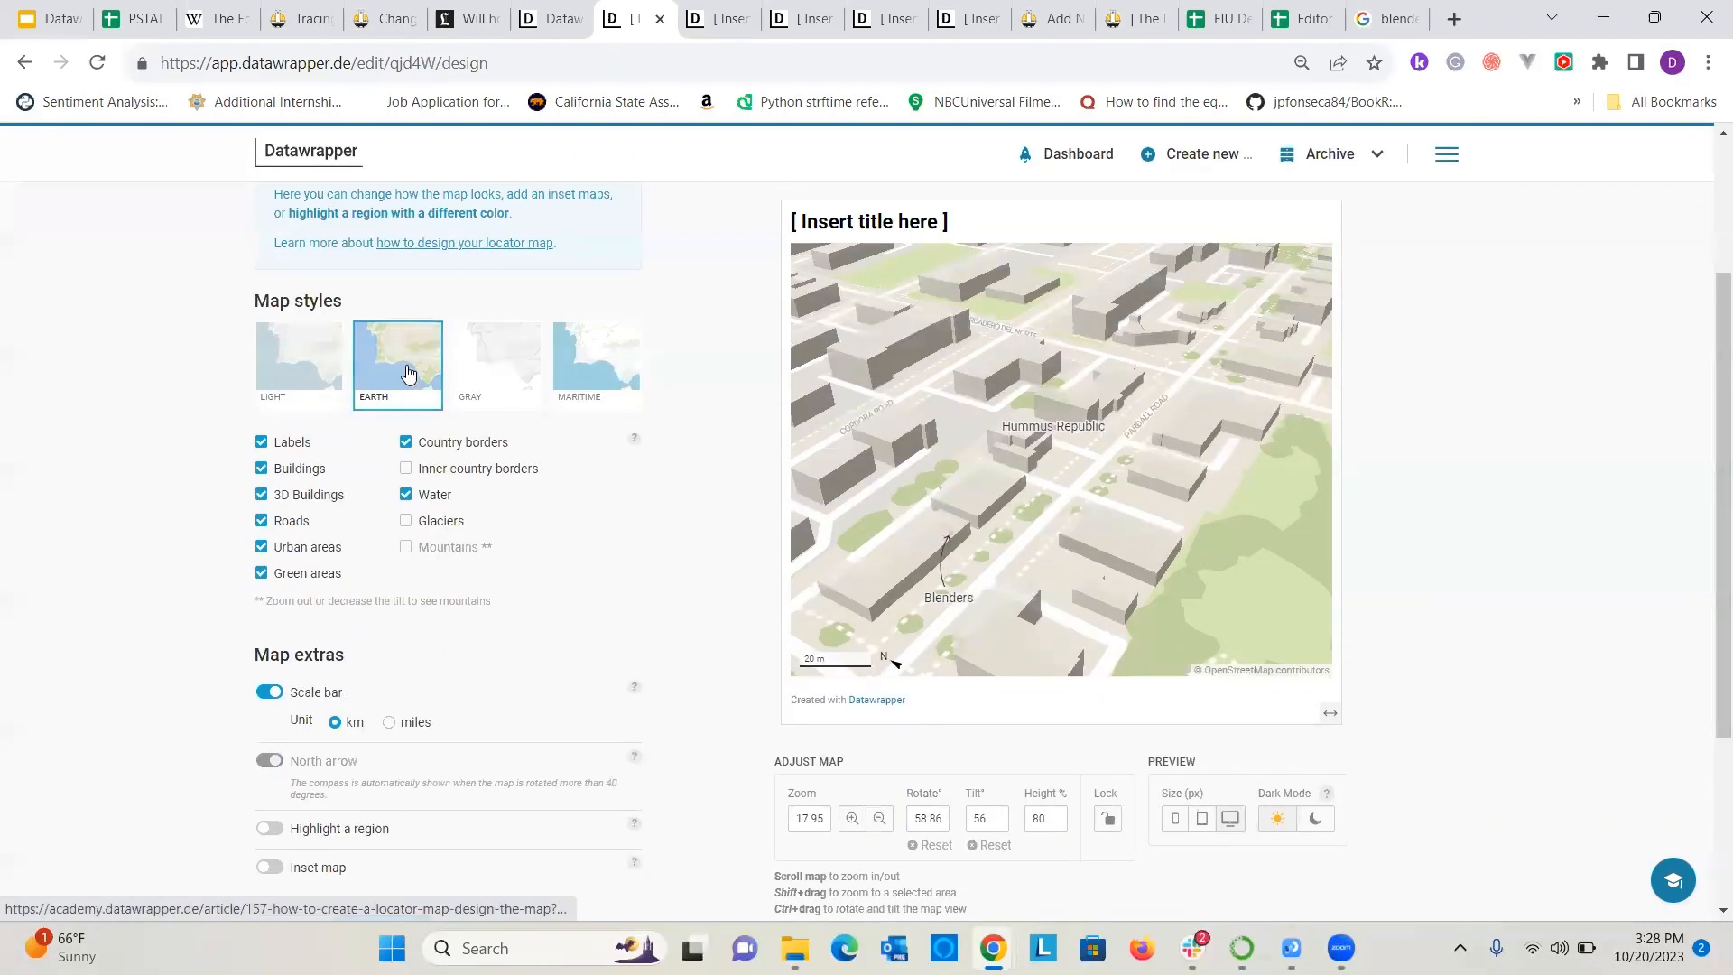
scroll(337, 658, "down", 2)
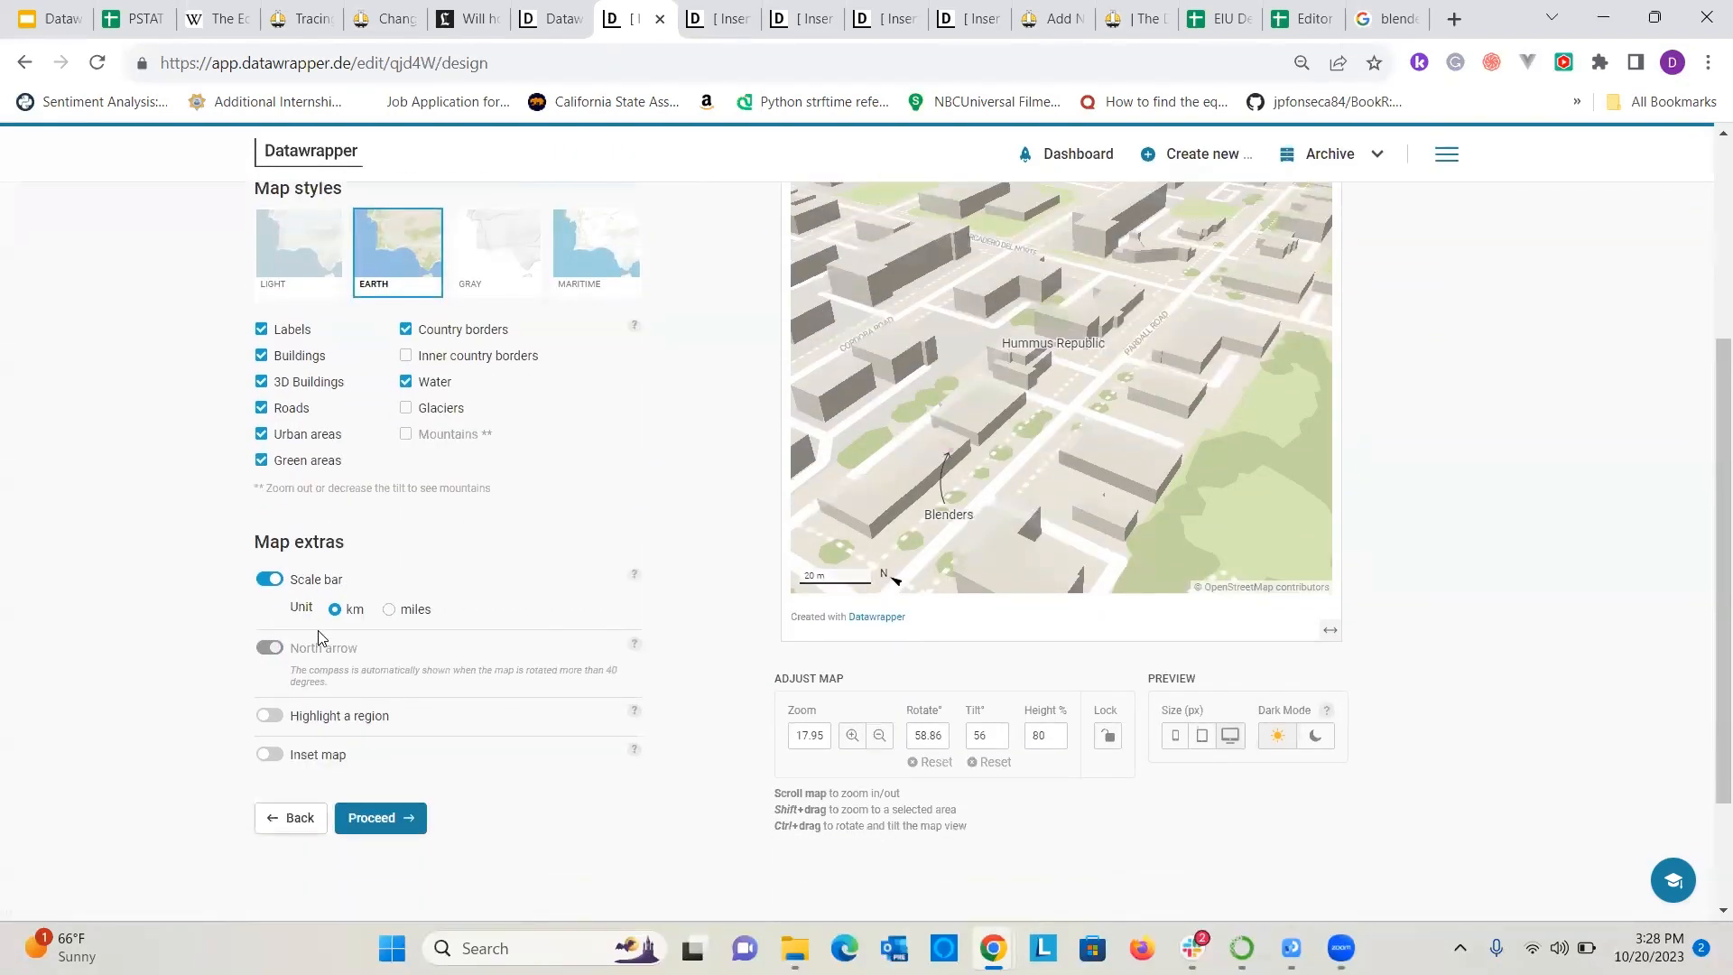
scroll(317, 636, "up", 5)
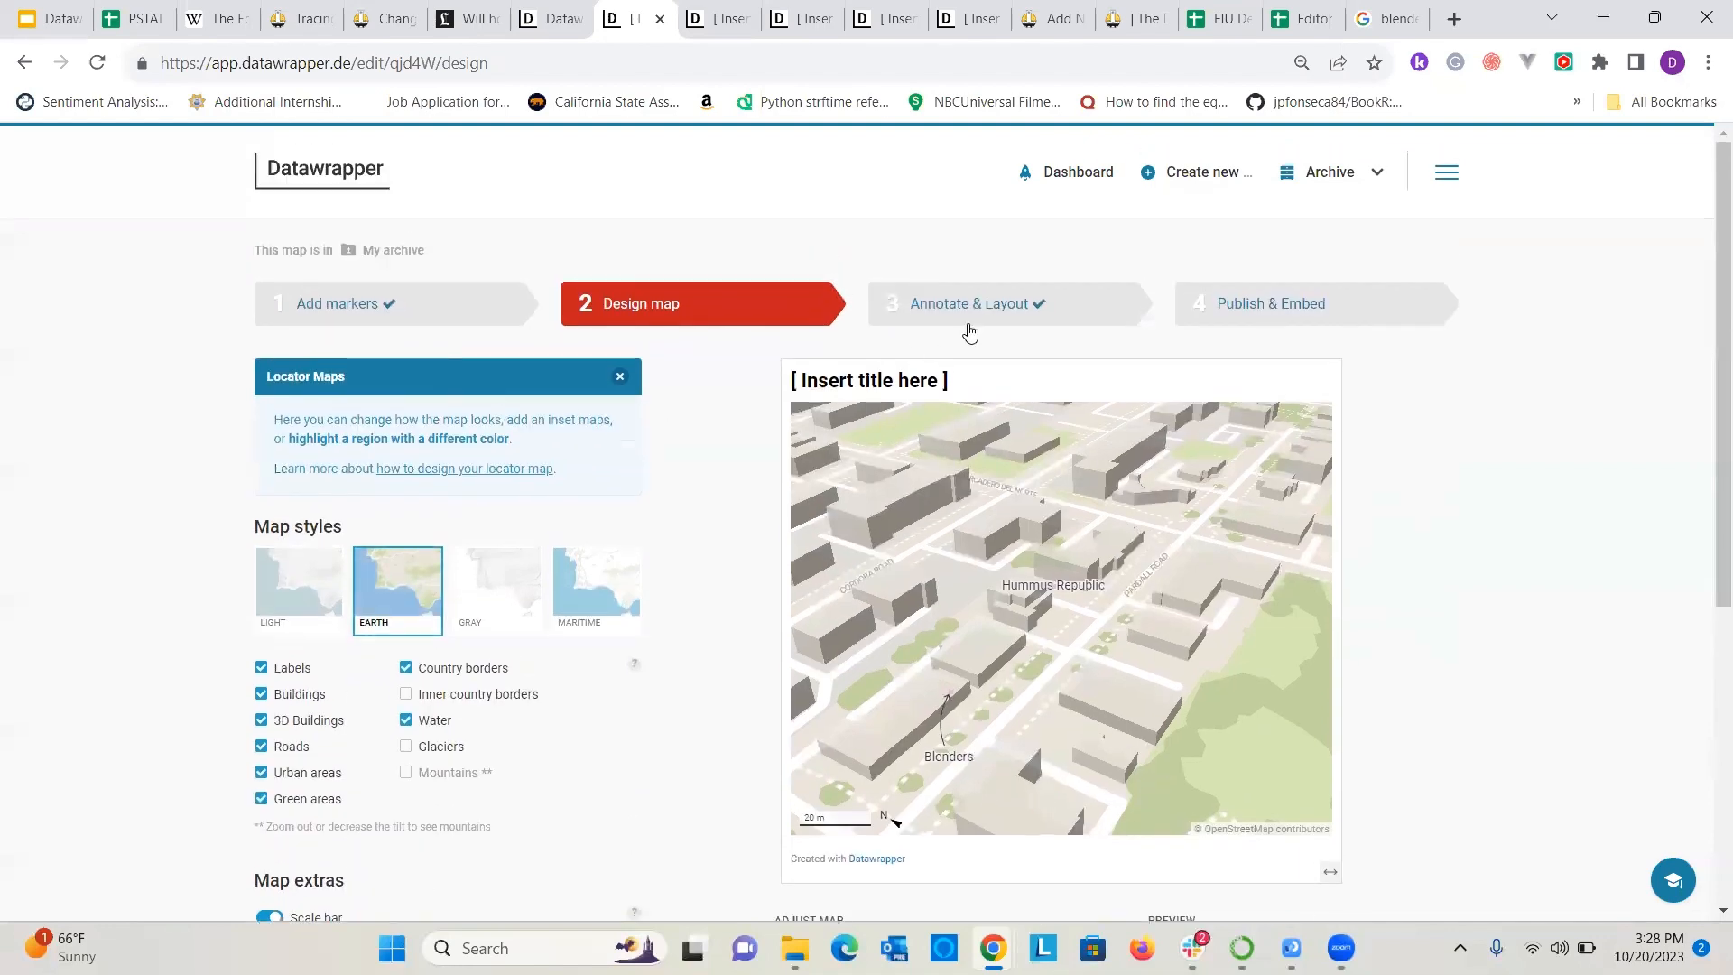
Return to the Add markers stage and examine the Hummus Republic marker's formatting options.
left_click(368, 327)
scroll(156, 511, "down", 4)
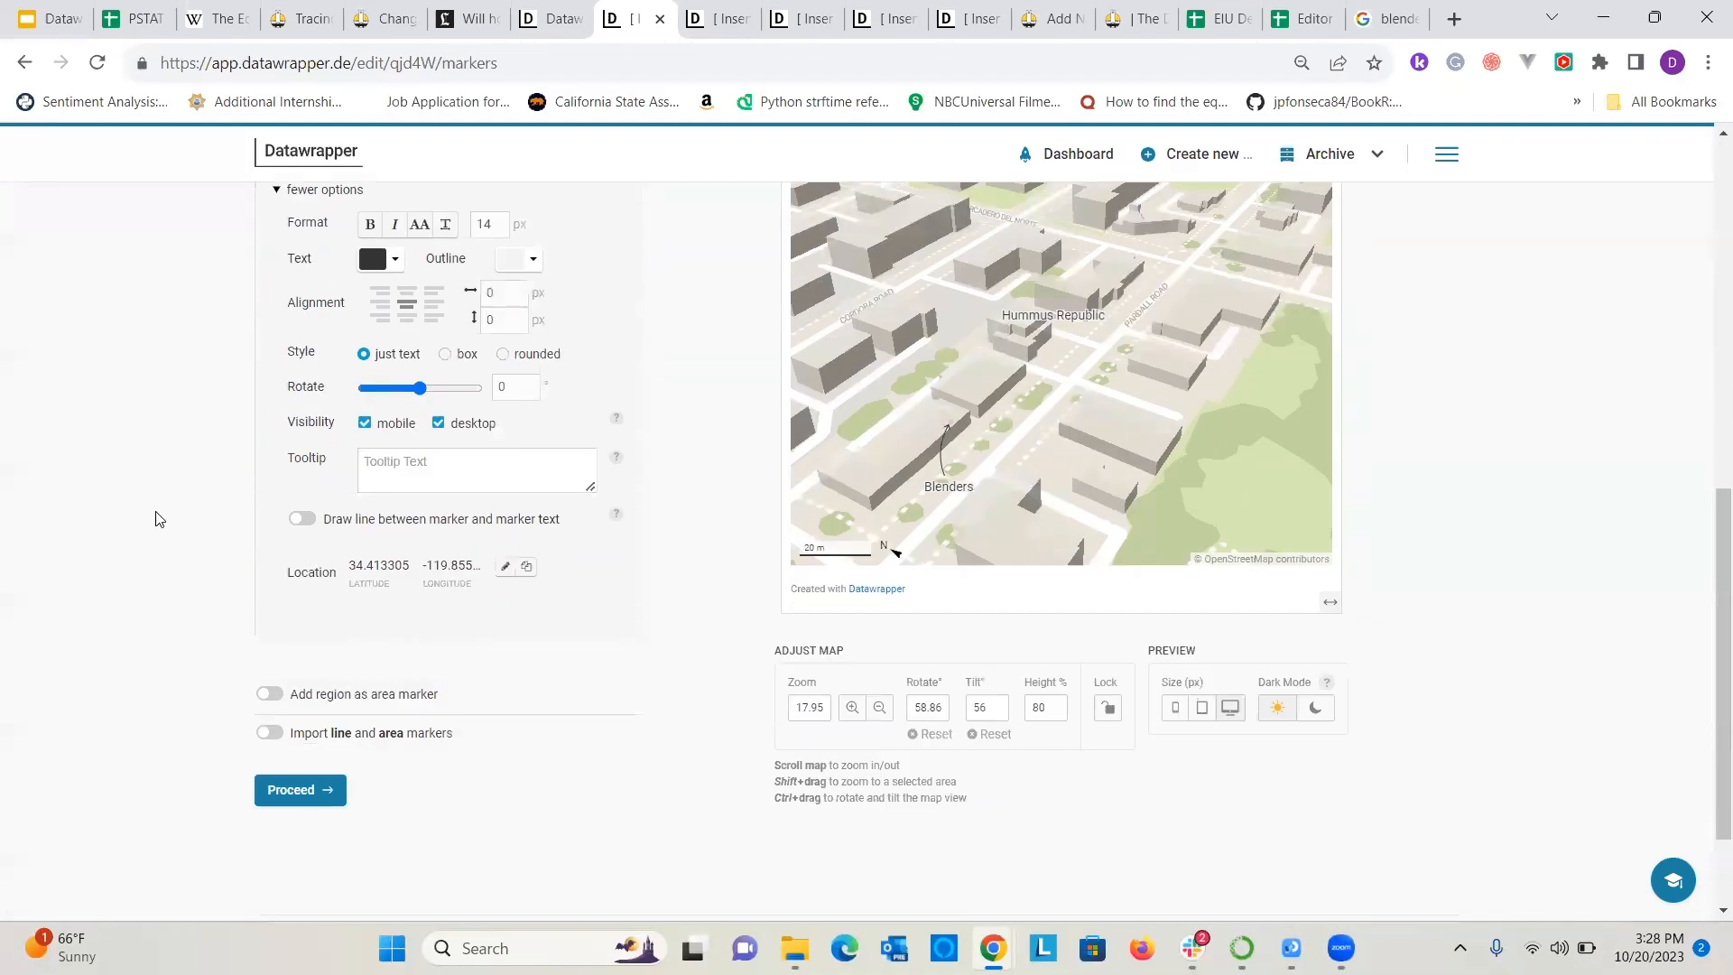
scroll(359, 566, "up", 9)
scroll(374, 251, "down", 10)
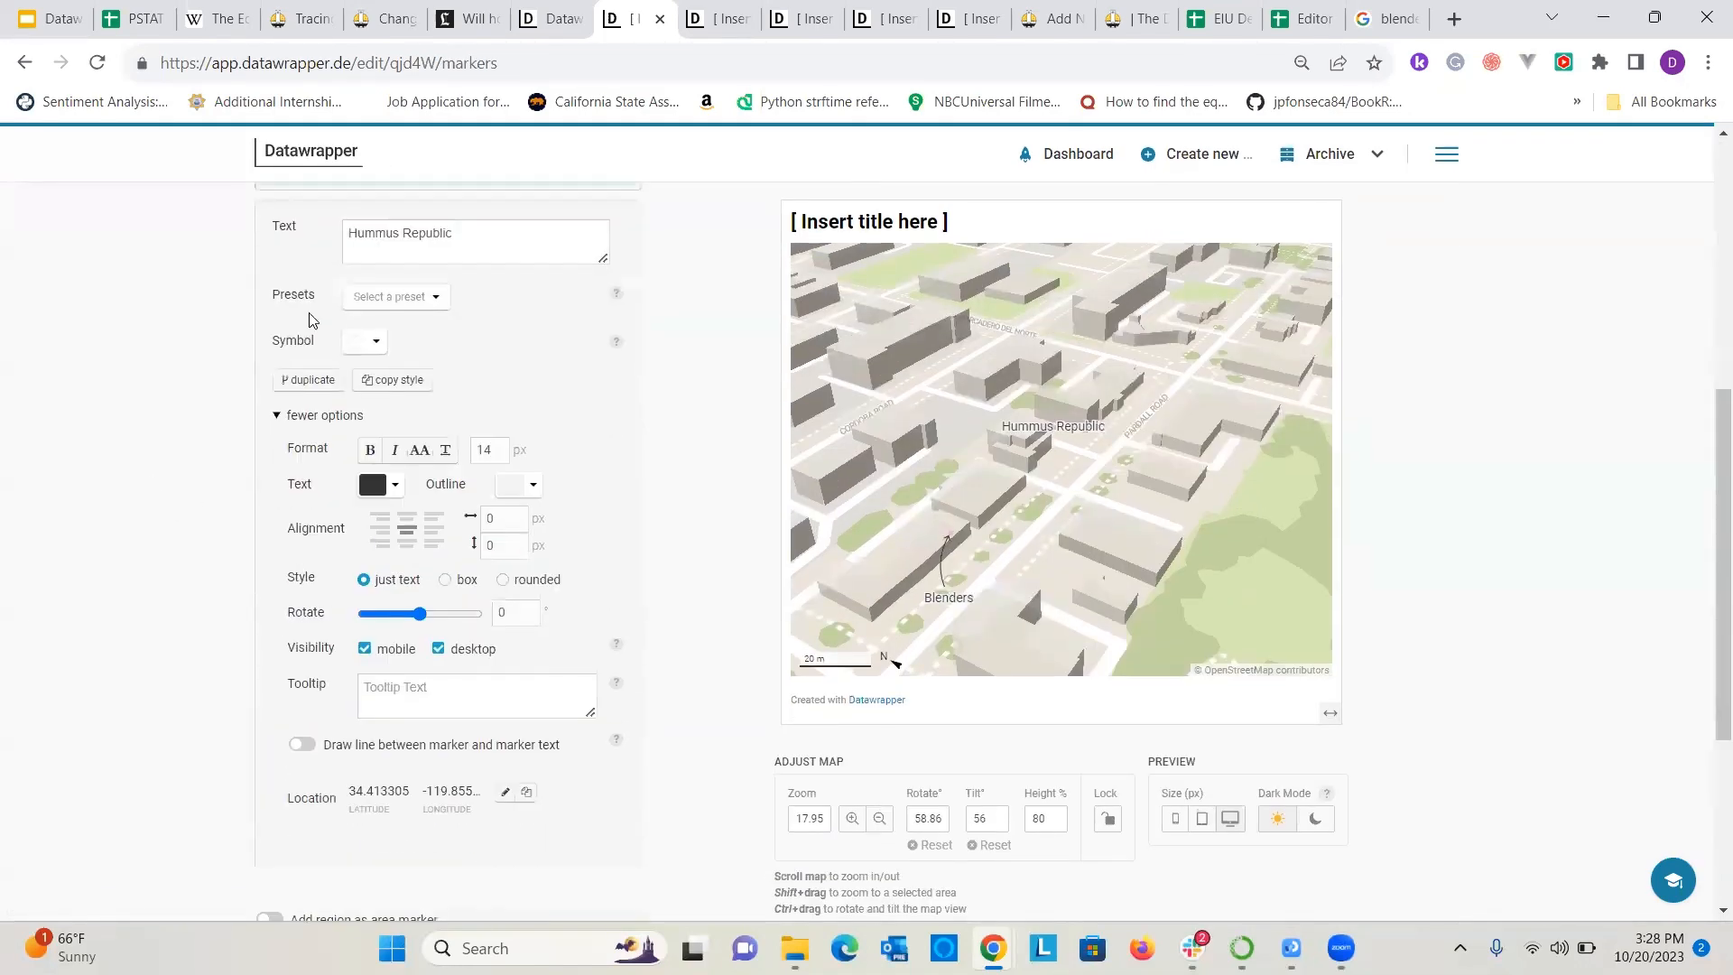
Enable importing line and area markers for the locator map and open the linked geojson.io drawing site.
left_click(270, 621)
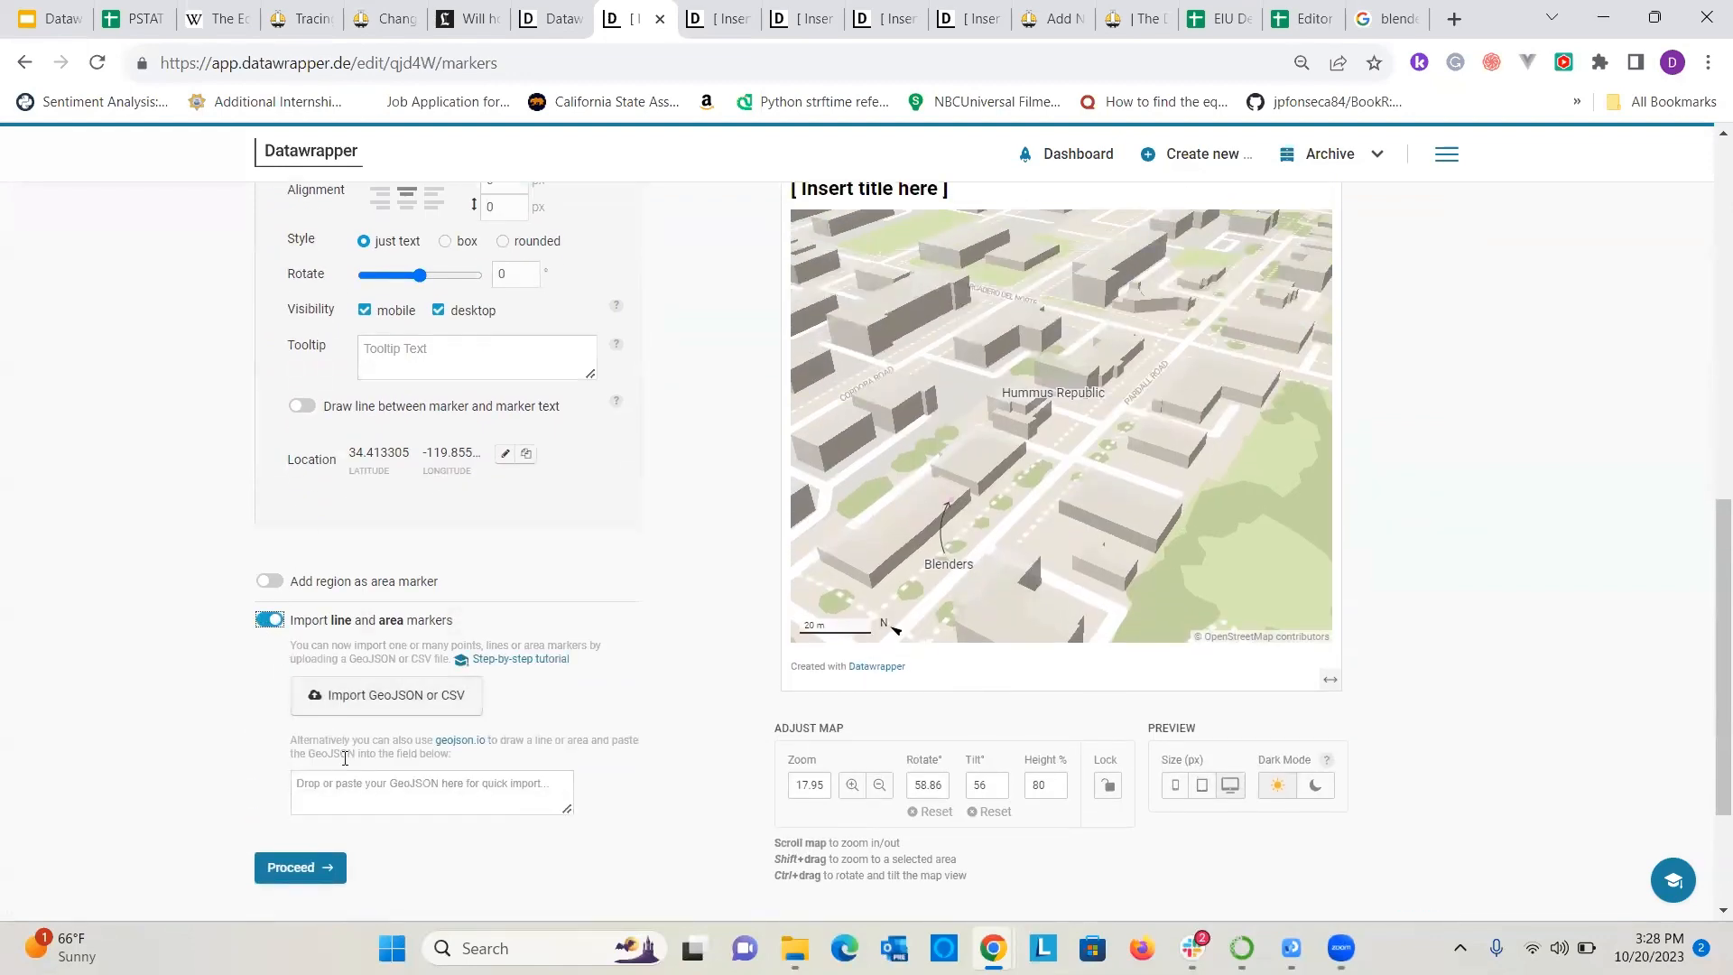
left_click(463, 740)
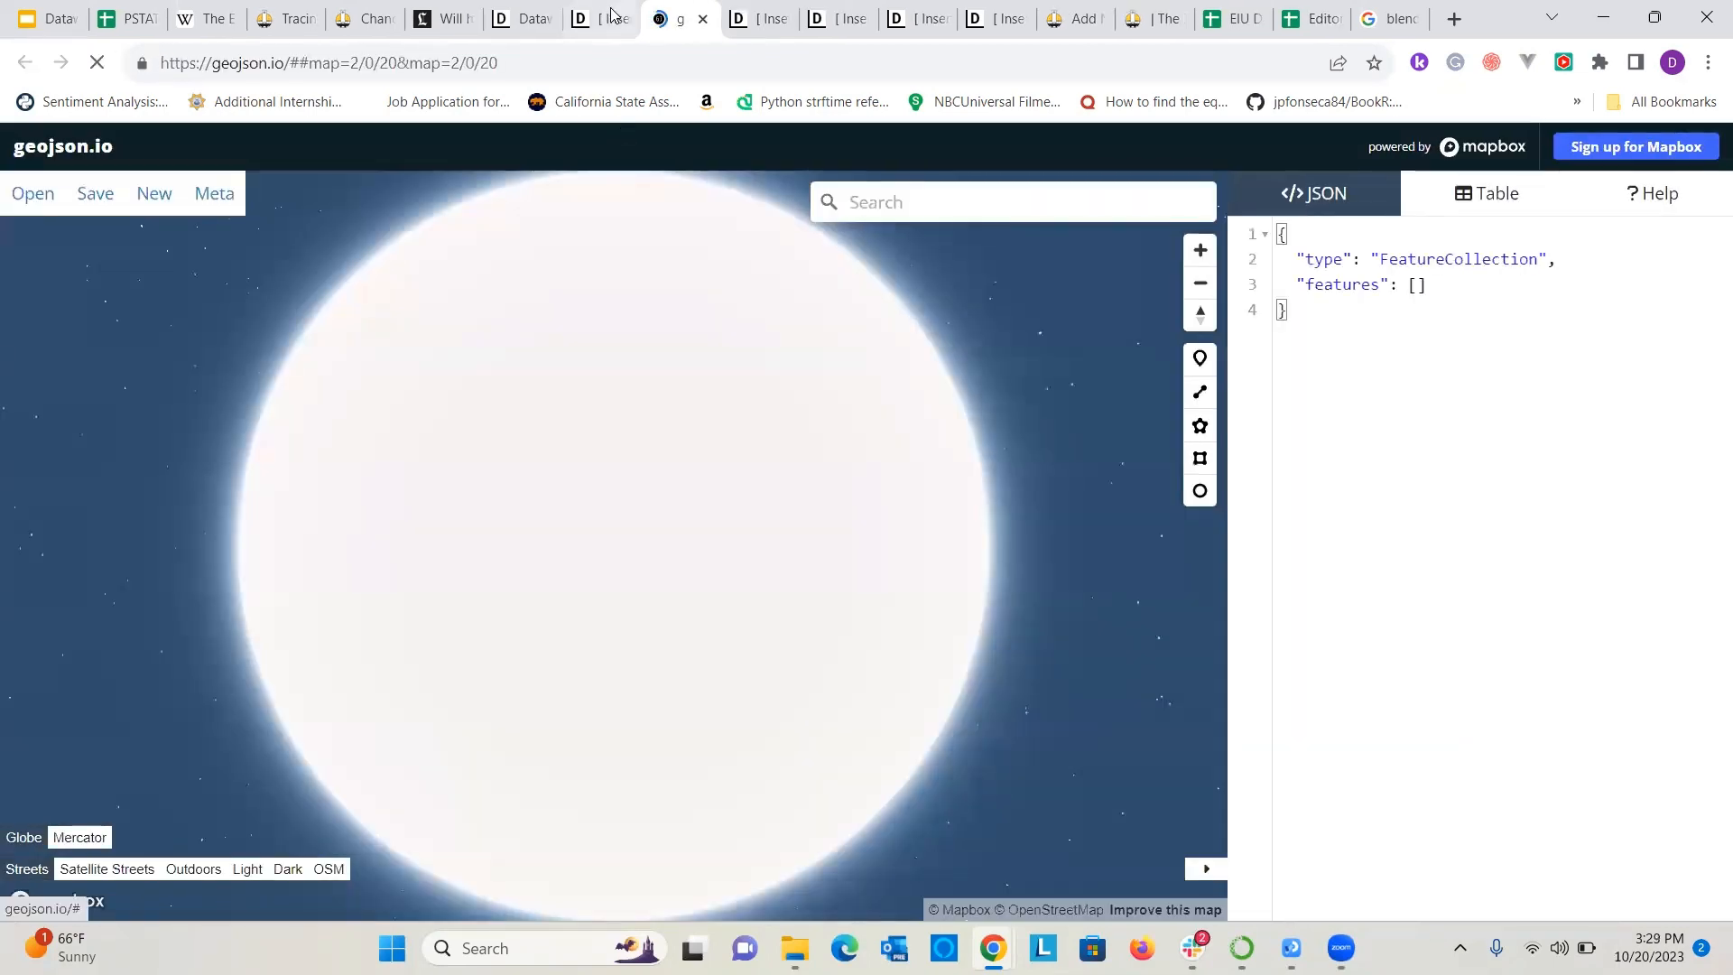
key("ctrl+shift+Tab")
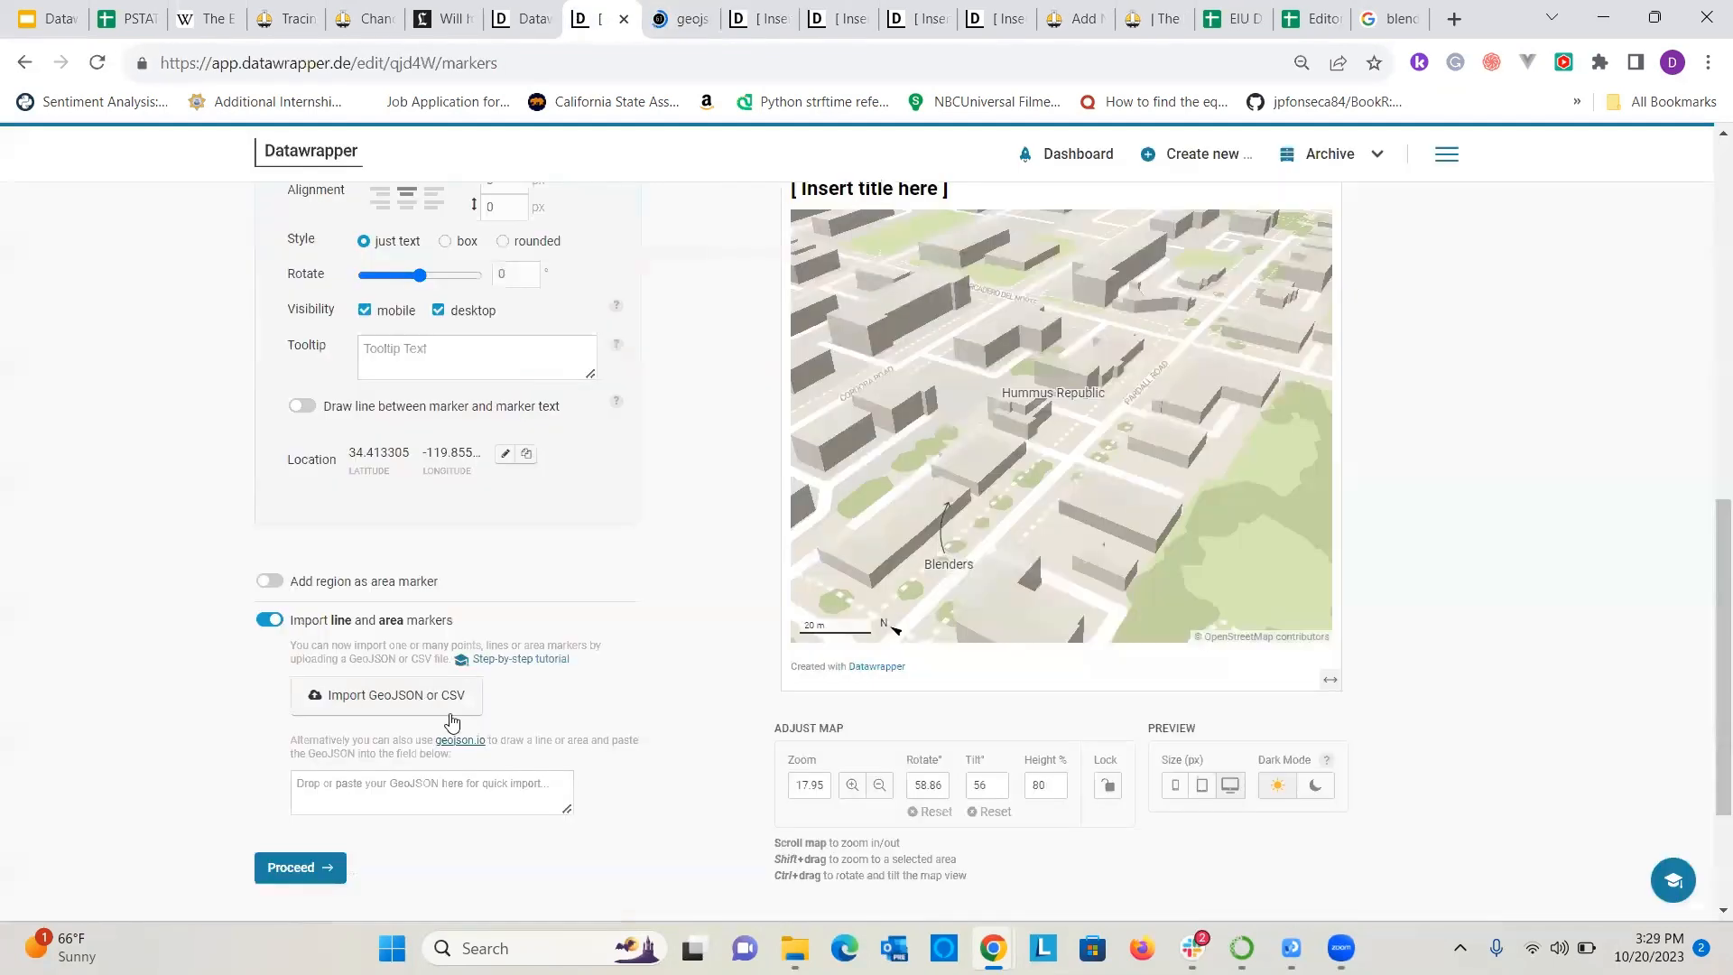
left_click(668, 18)
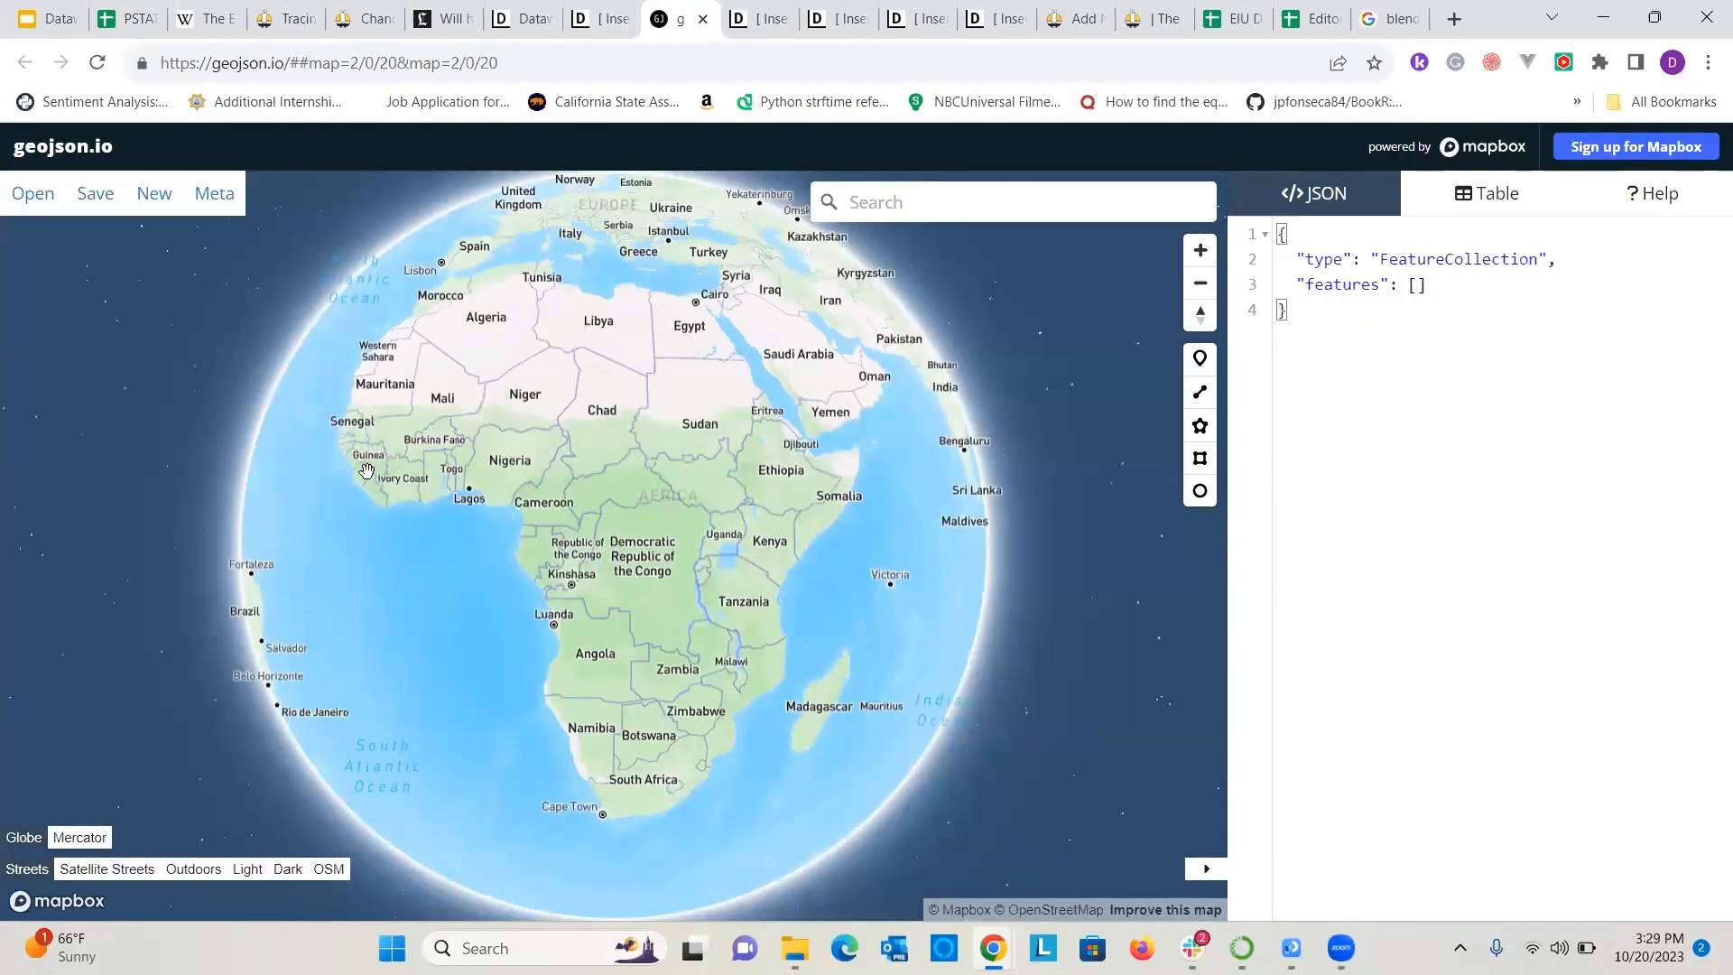
Find the copied restaurant address in Isla Vista on the geojson.io map, close enough to see individual buildings along Pardall Rd.
left_click_drag(367, 470, 928, 445)
left_click(919, 202)
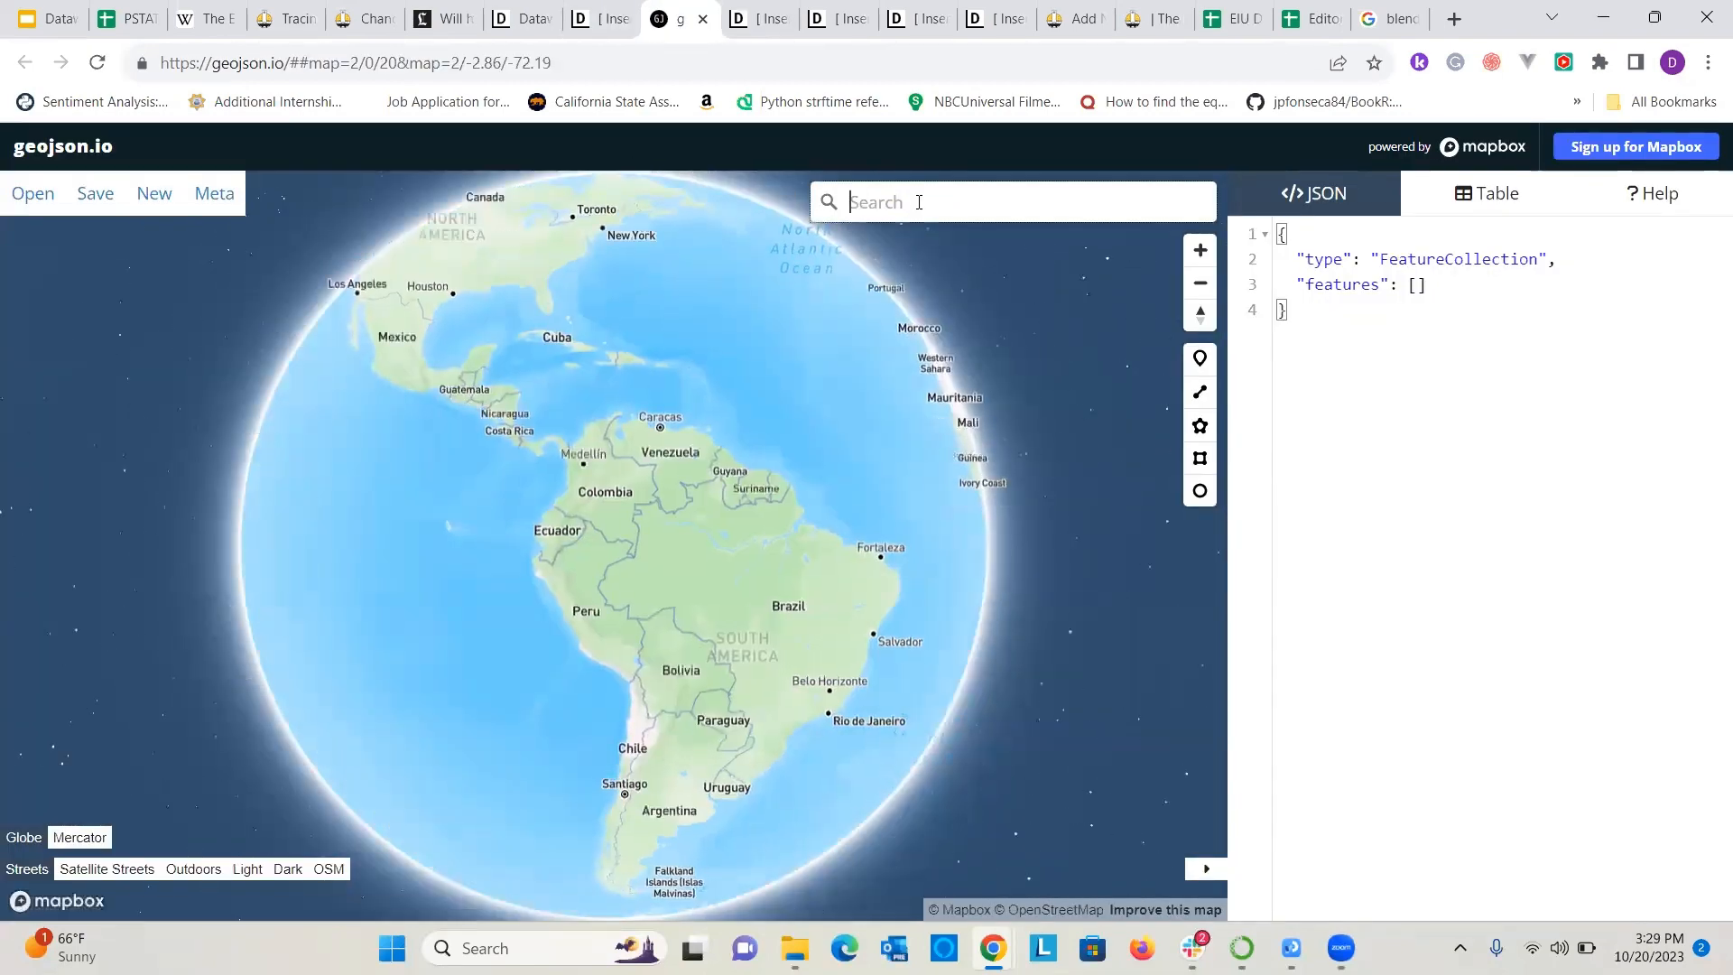
type("6560 Pardall Rd, Isla Vista, CA 93117")
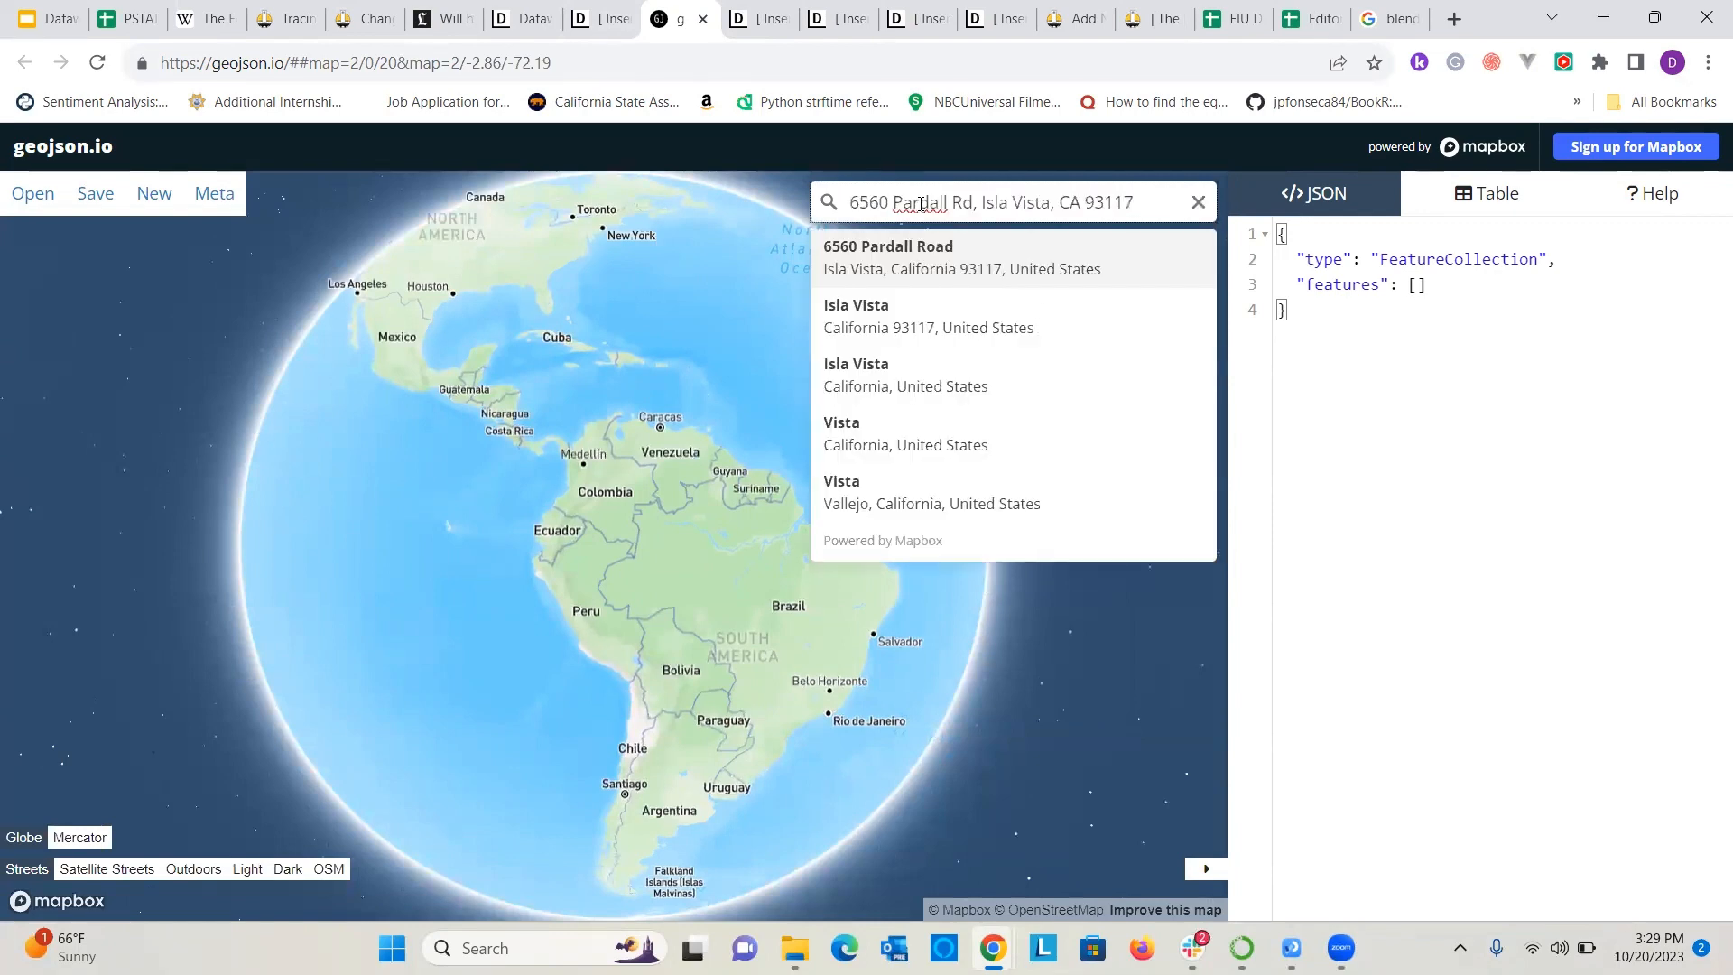
left_click(947, 266)
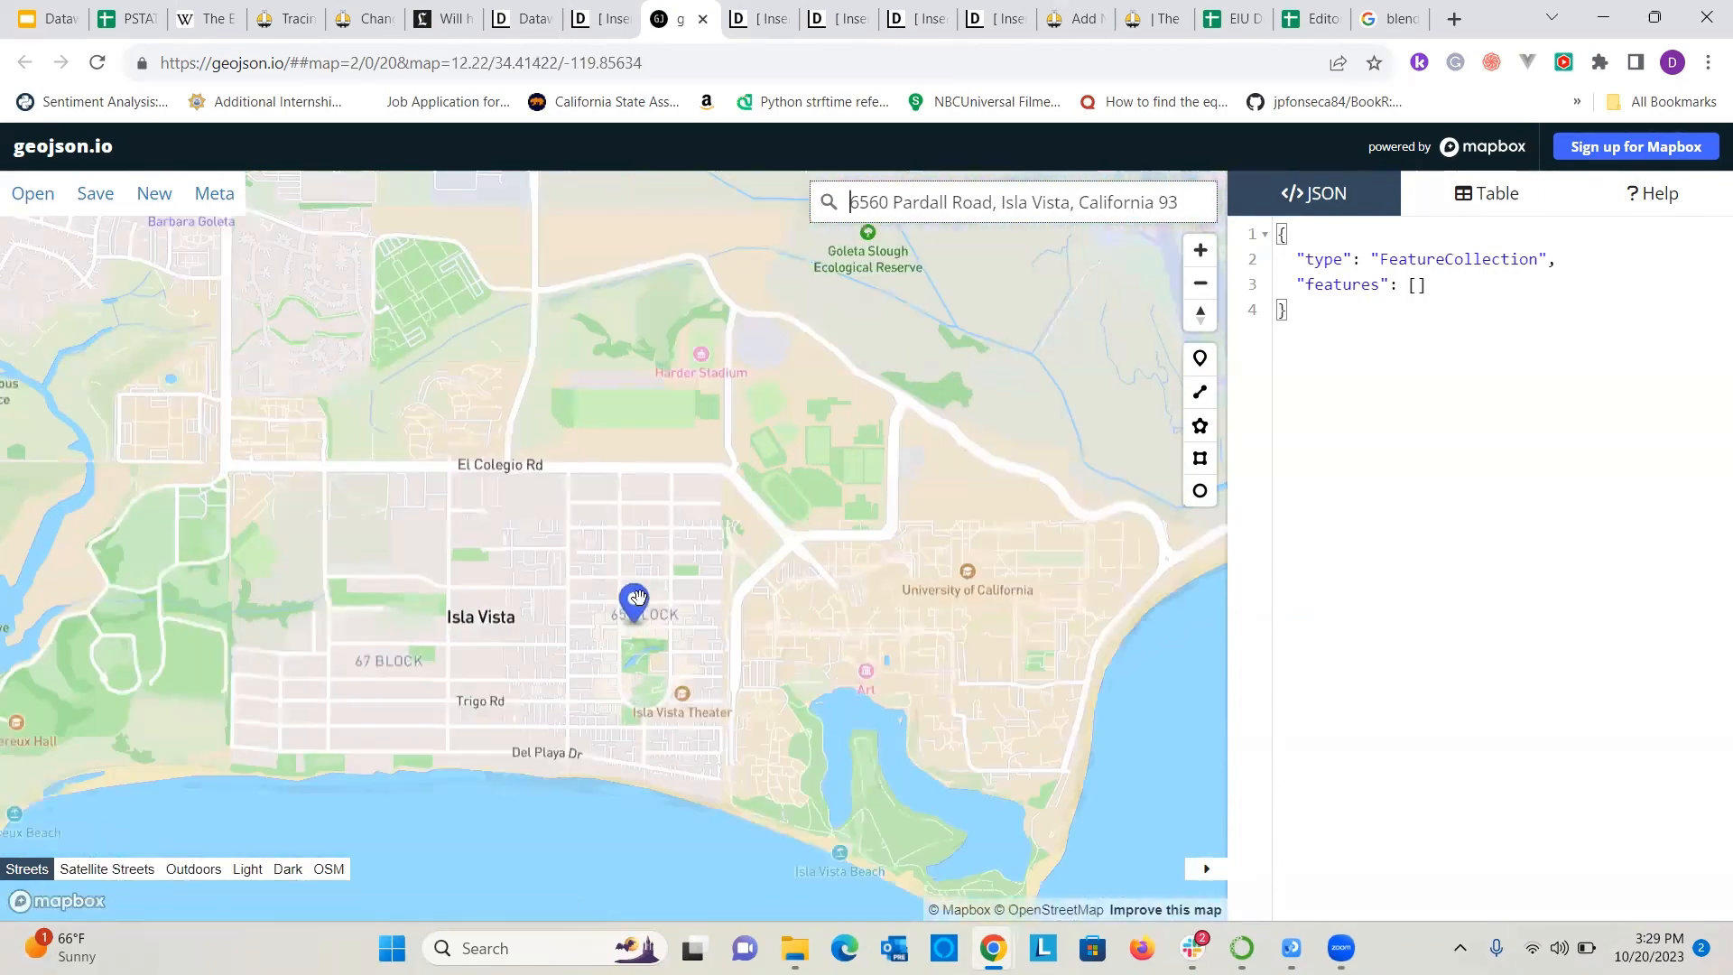
scroll(659, 685, "up", 10)
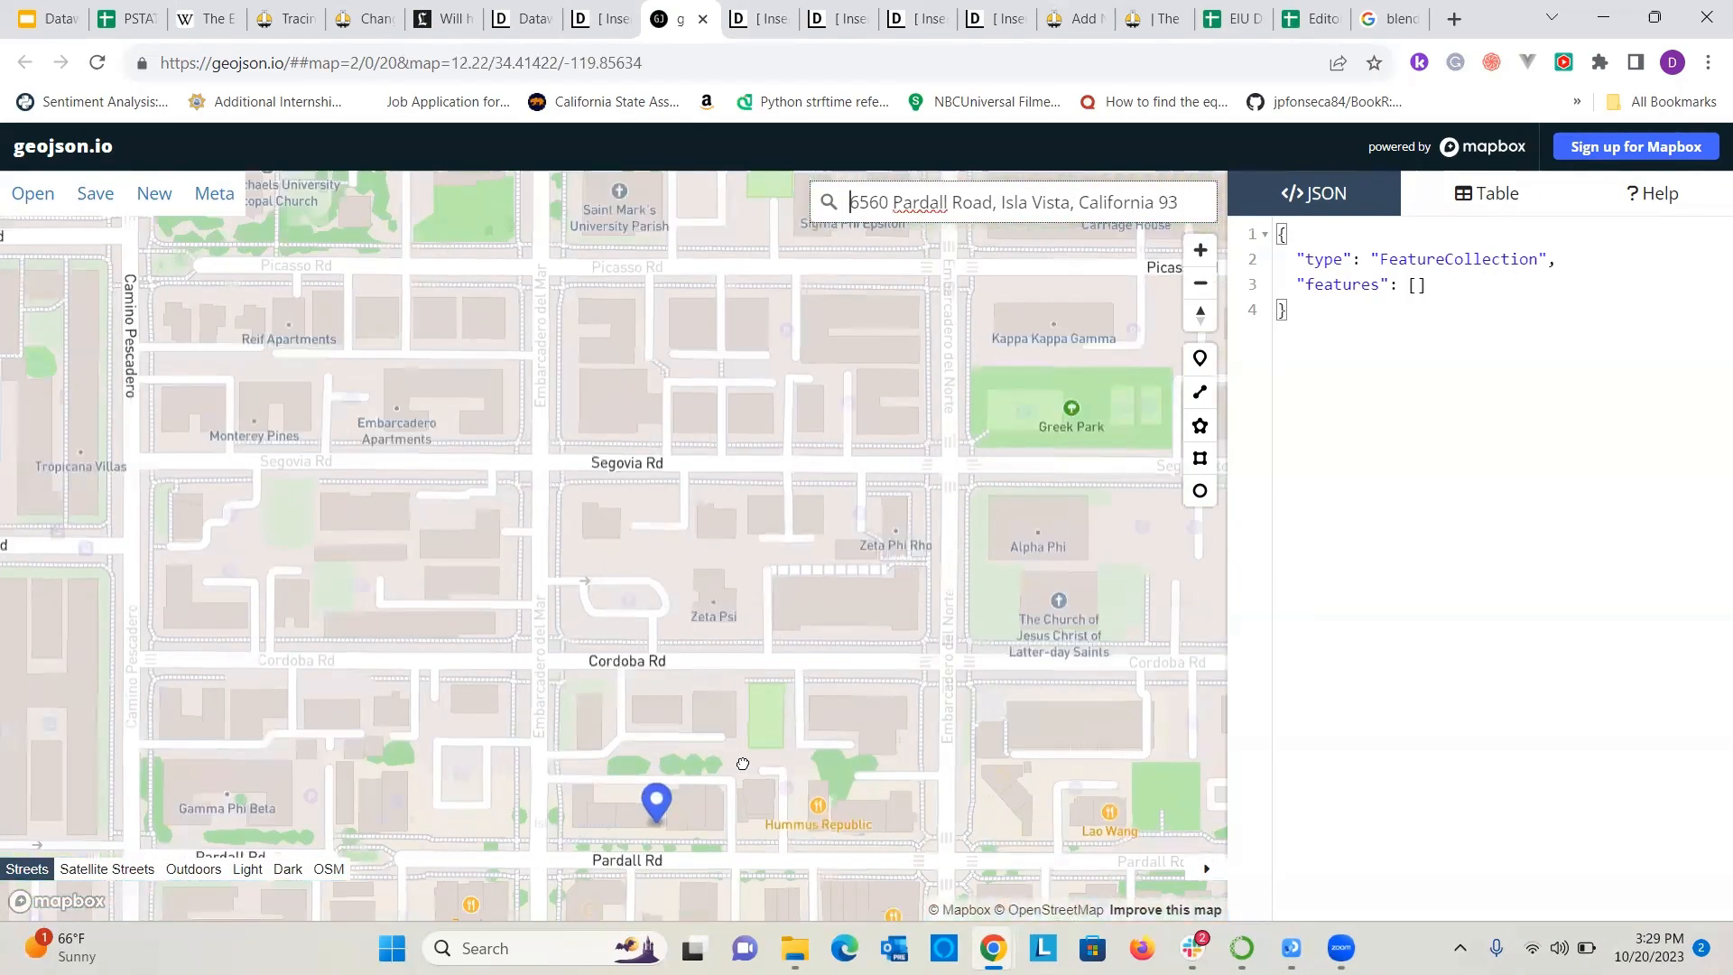
scroll(686, 656, "up", 3)
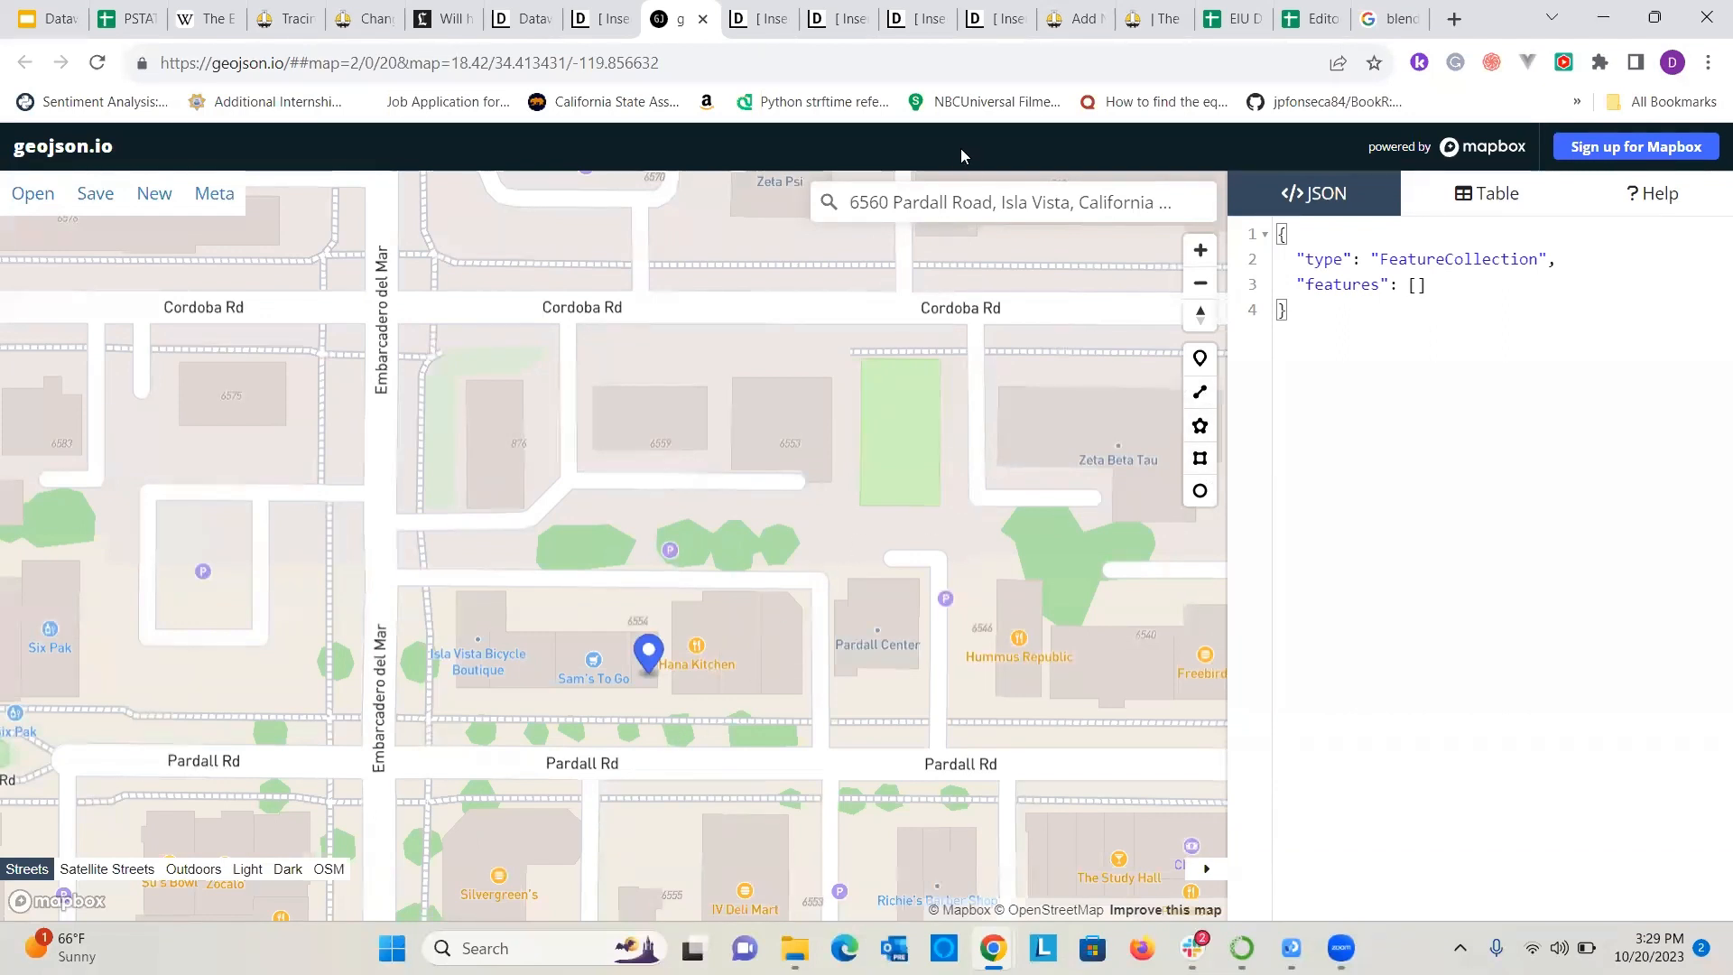
Draw a straight LineString along the north side of Pardall Rd from below the address pin to below Hummus Republic.
left_click(1200, 394)
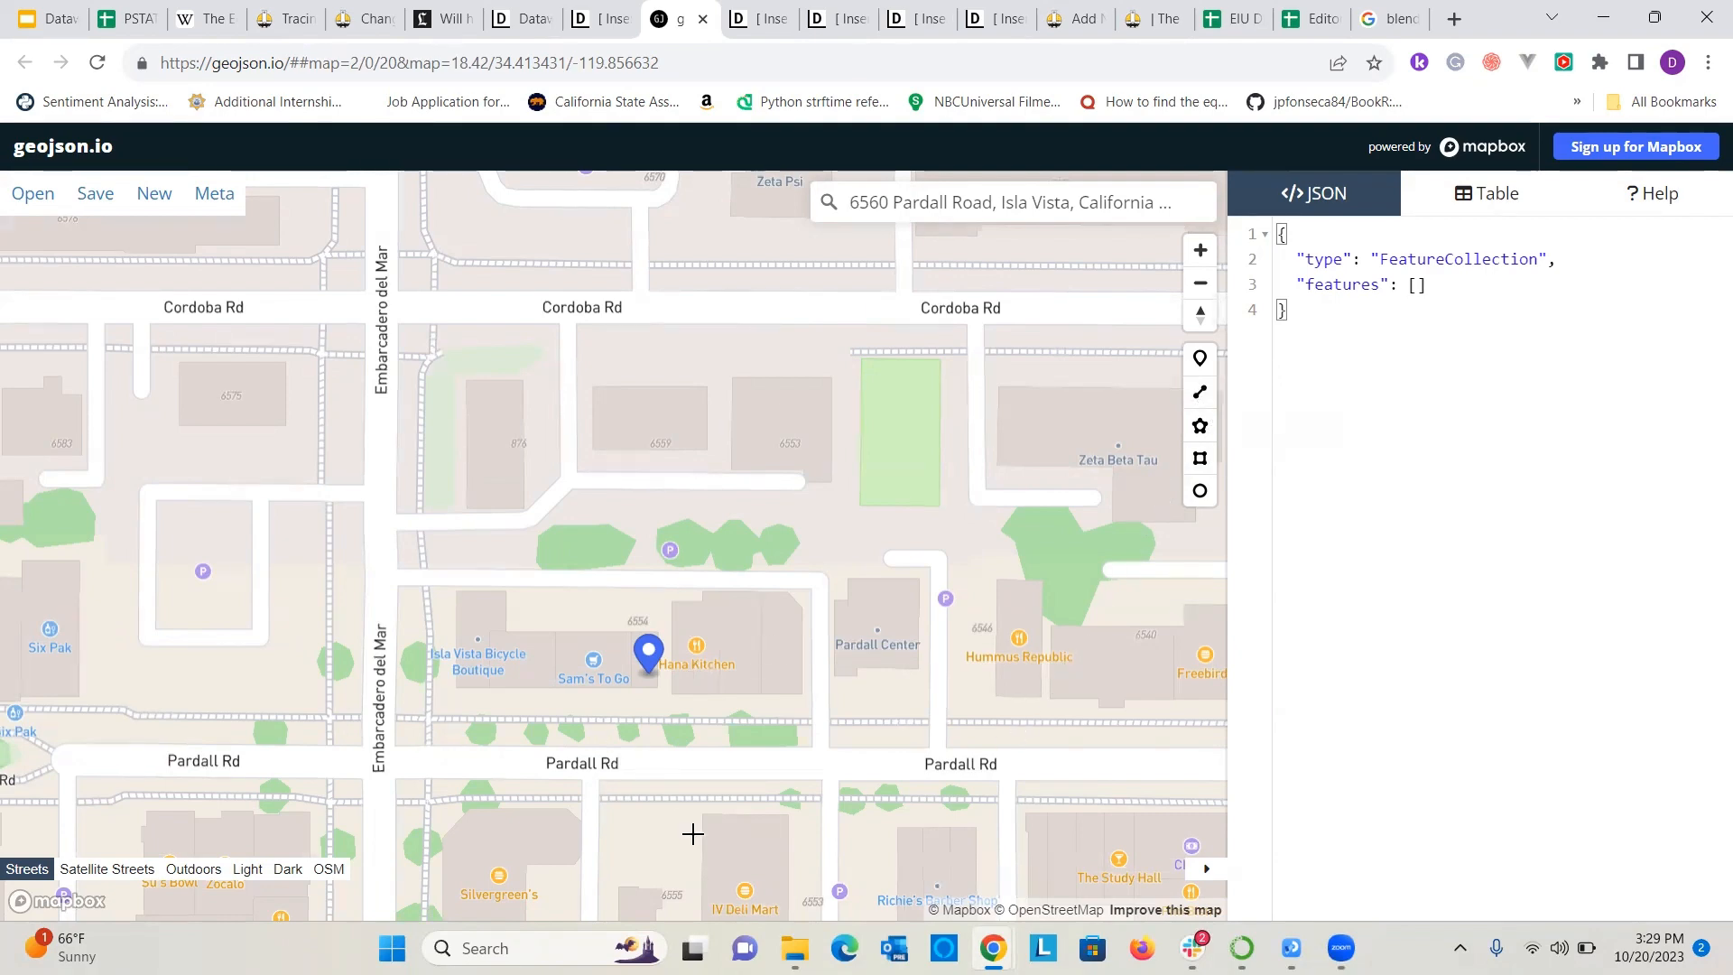
left_click(647, 720)
left_click(1200, 394)
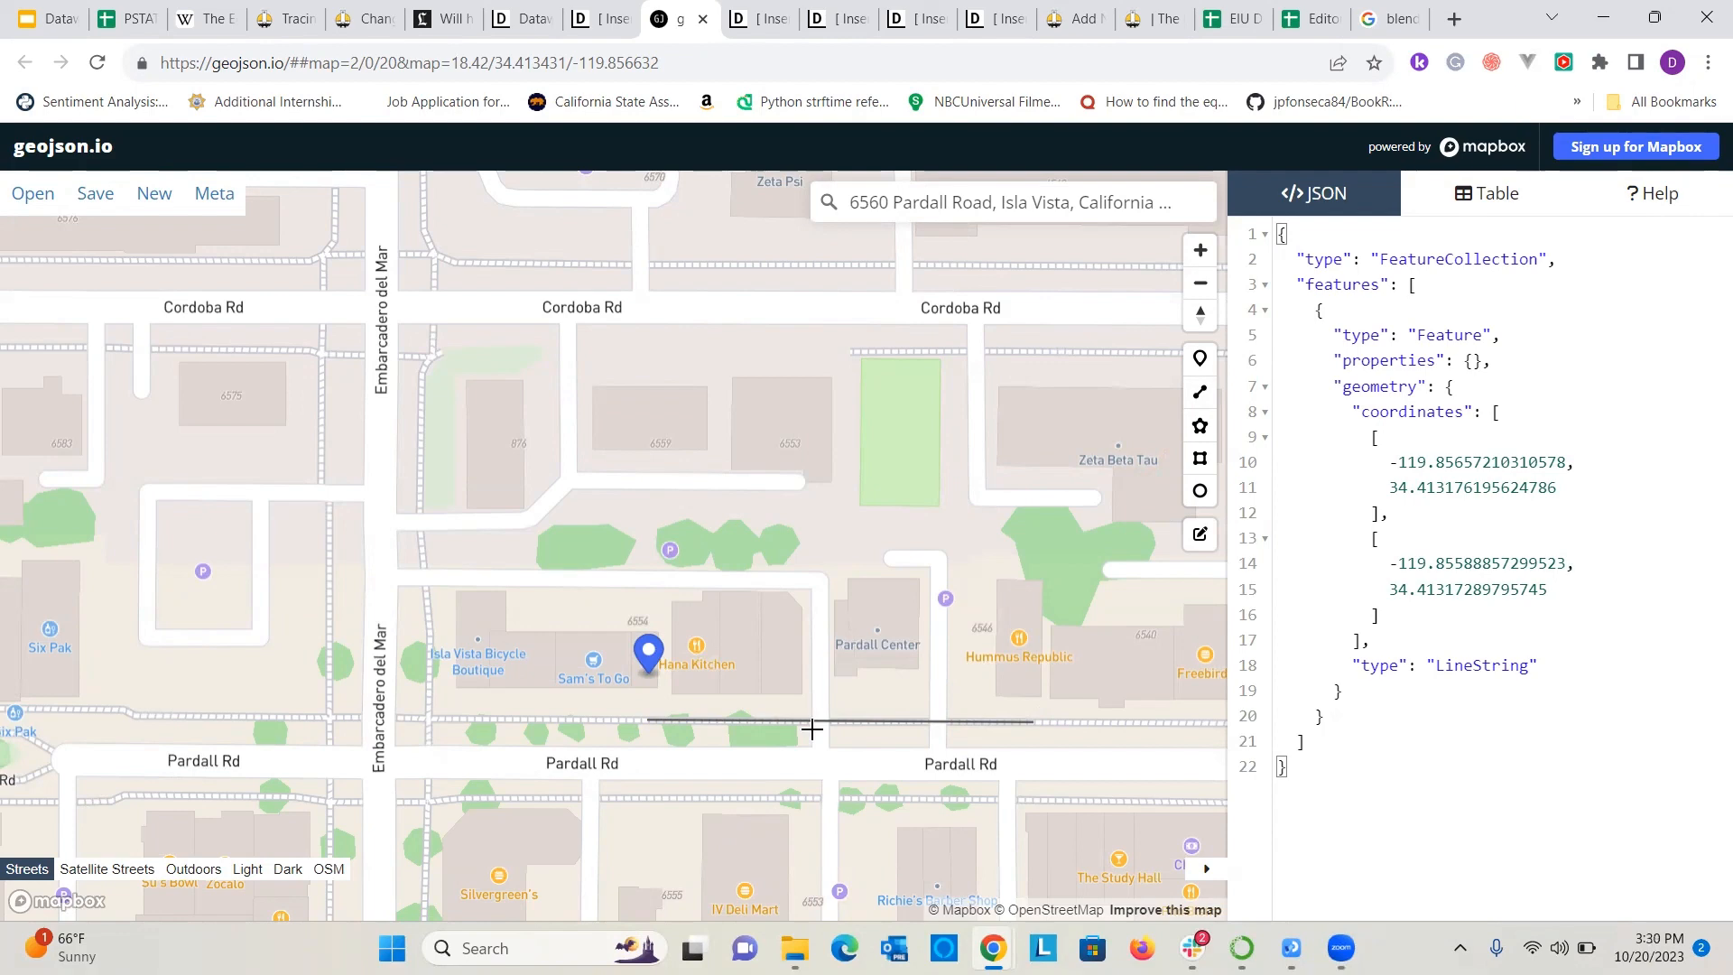
Copy the line's complete GeoJSON code and paste it into Datawrapper's GeoJSON quick-import field.
left_click(1529, 586)
key("ctrl+a")
left_click(1534, 643)
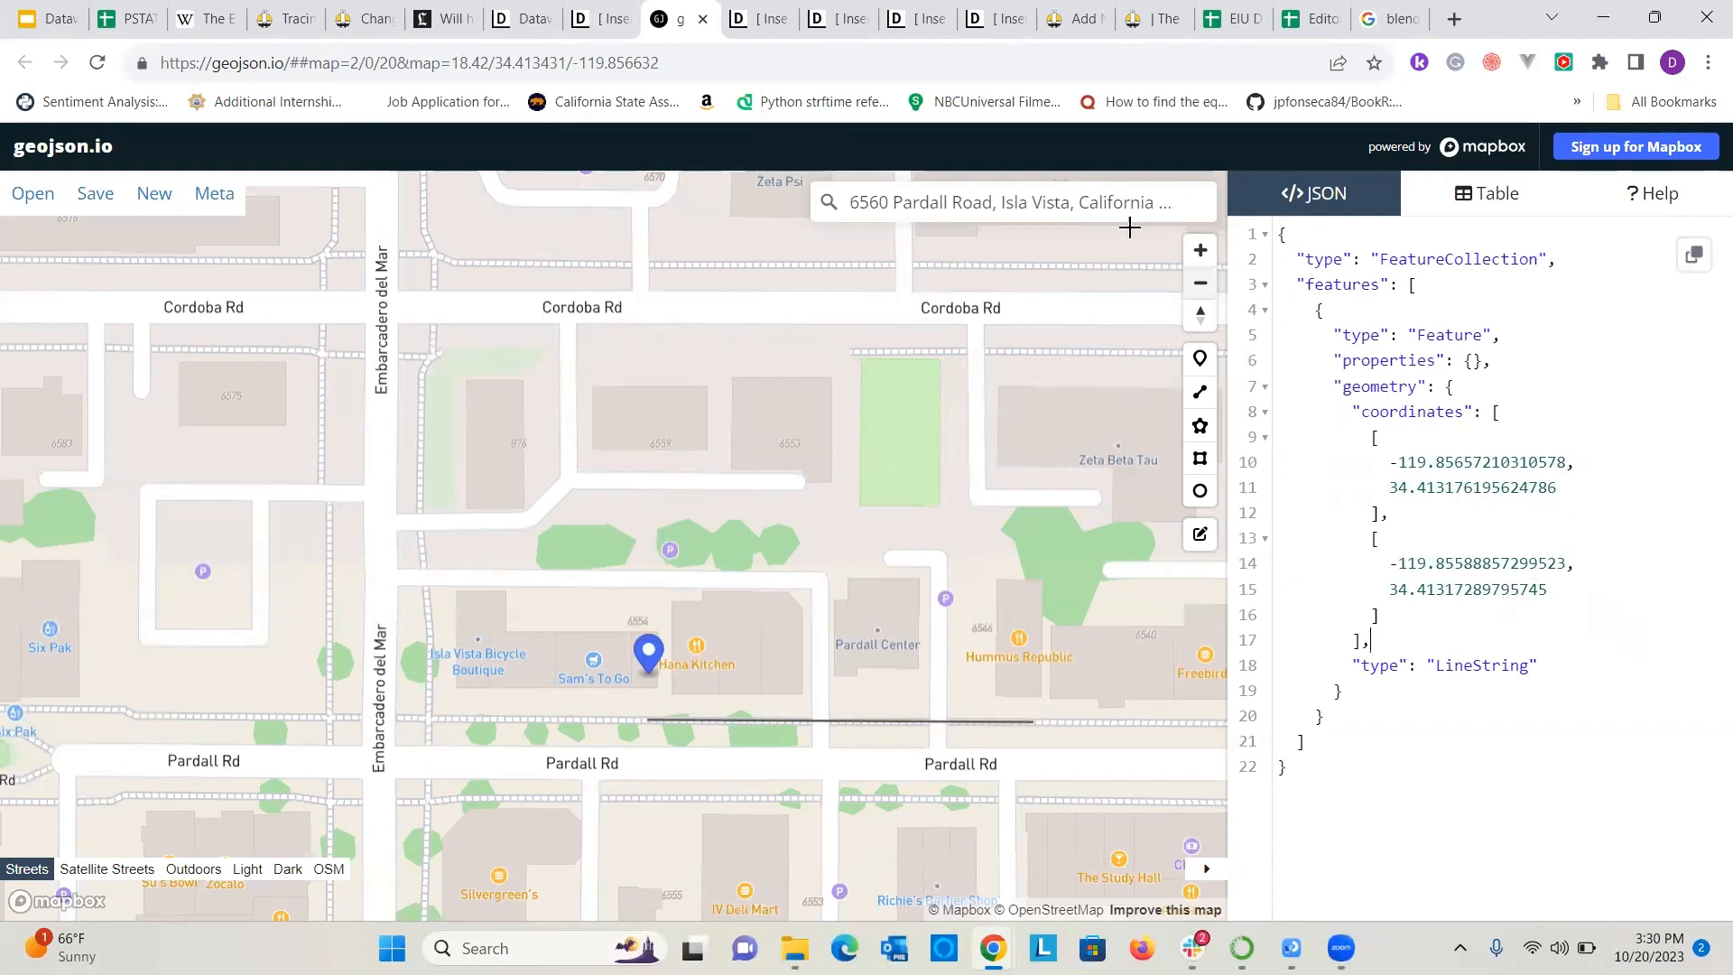
left_click(582, 13)
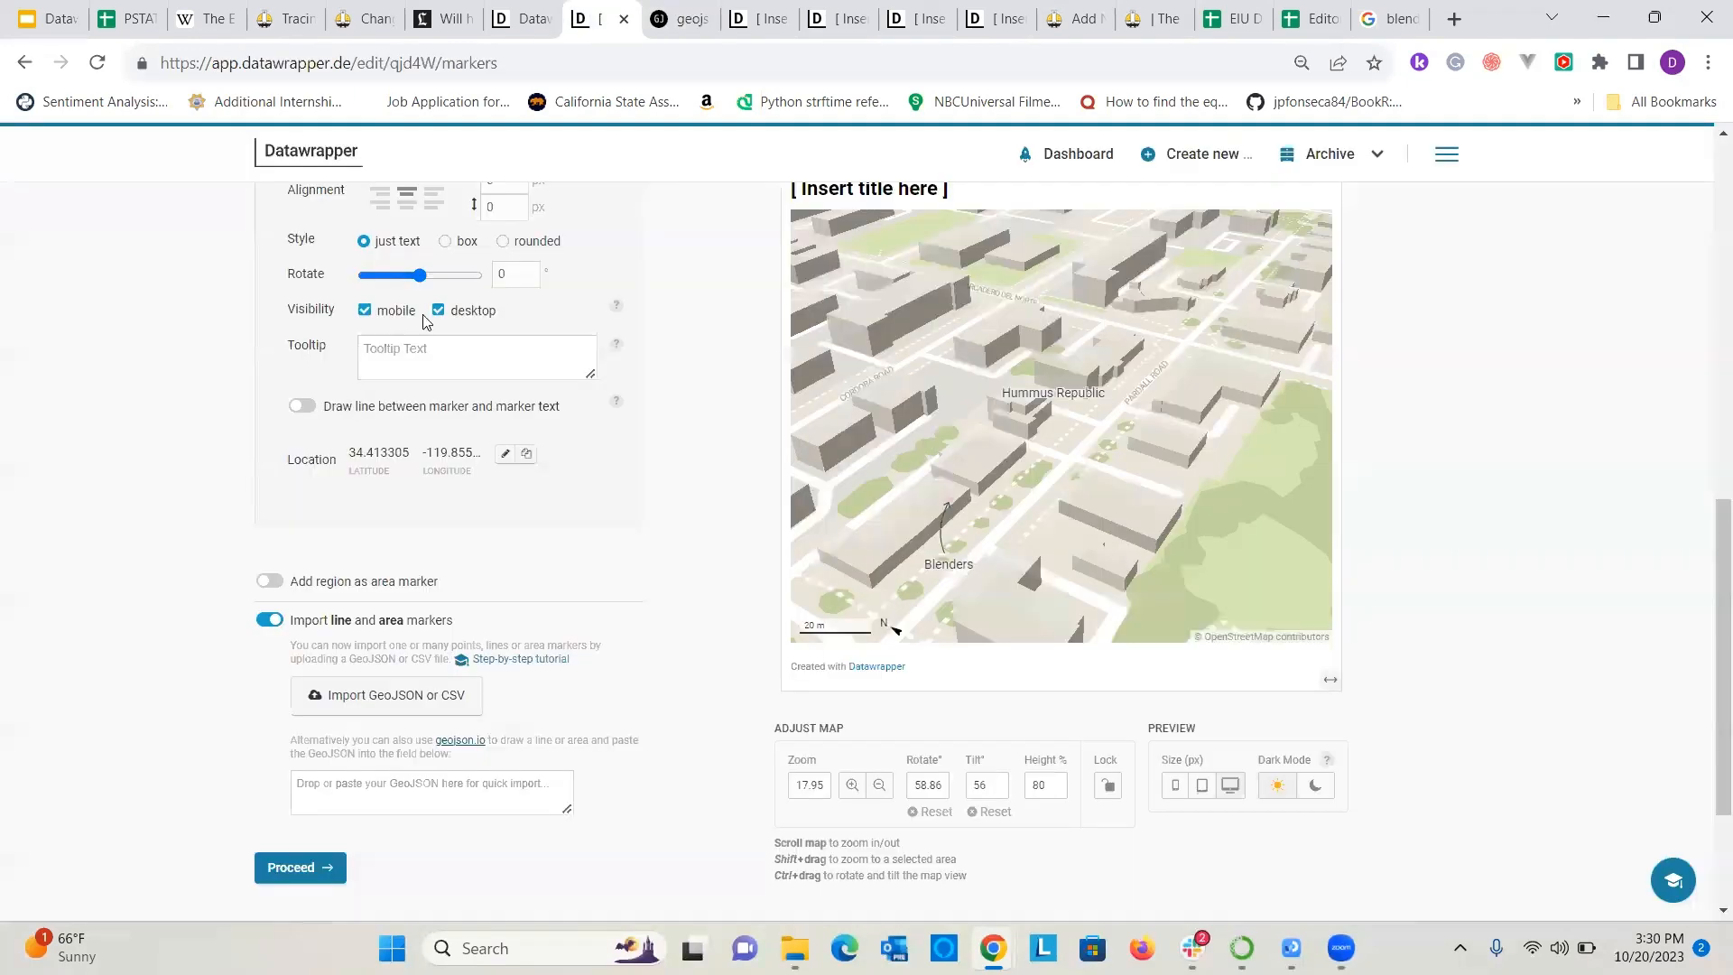
left_click(395, 797)
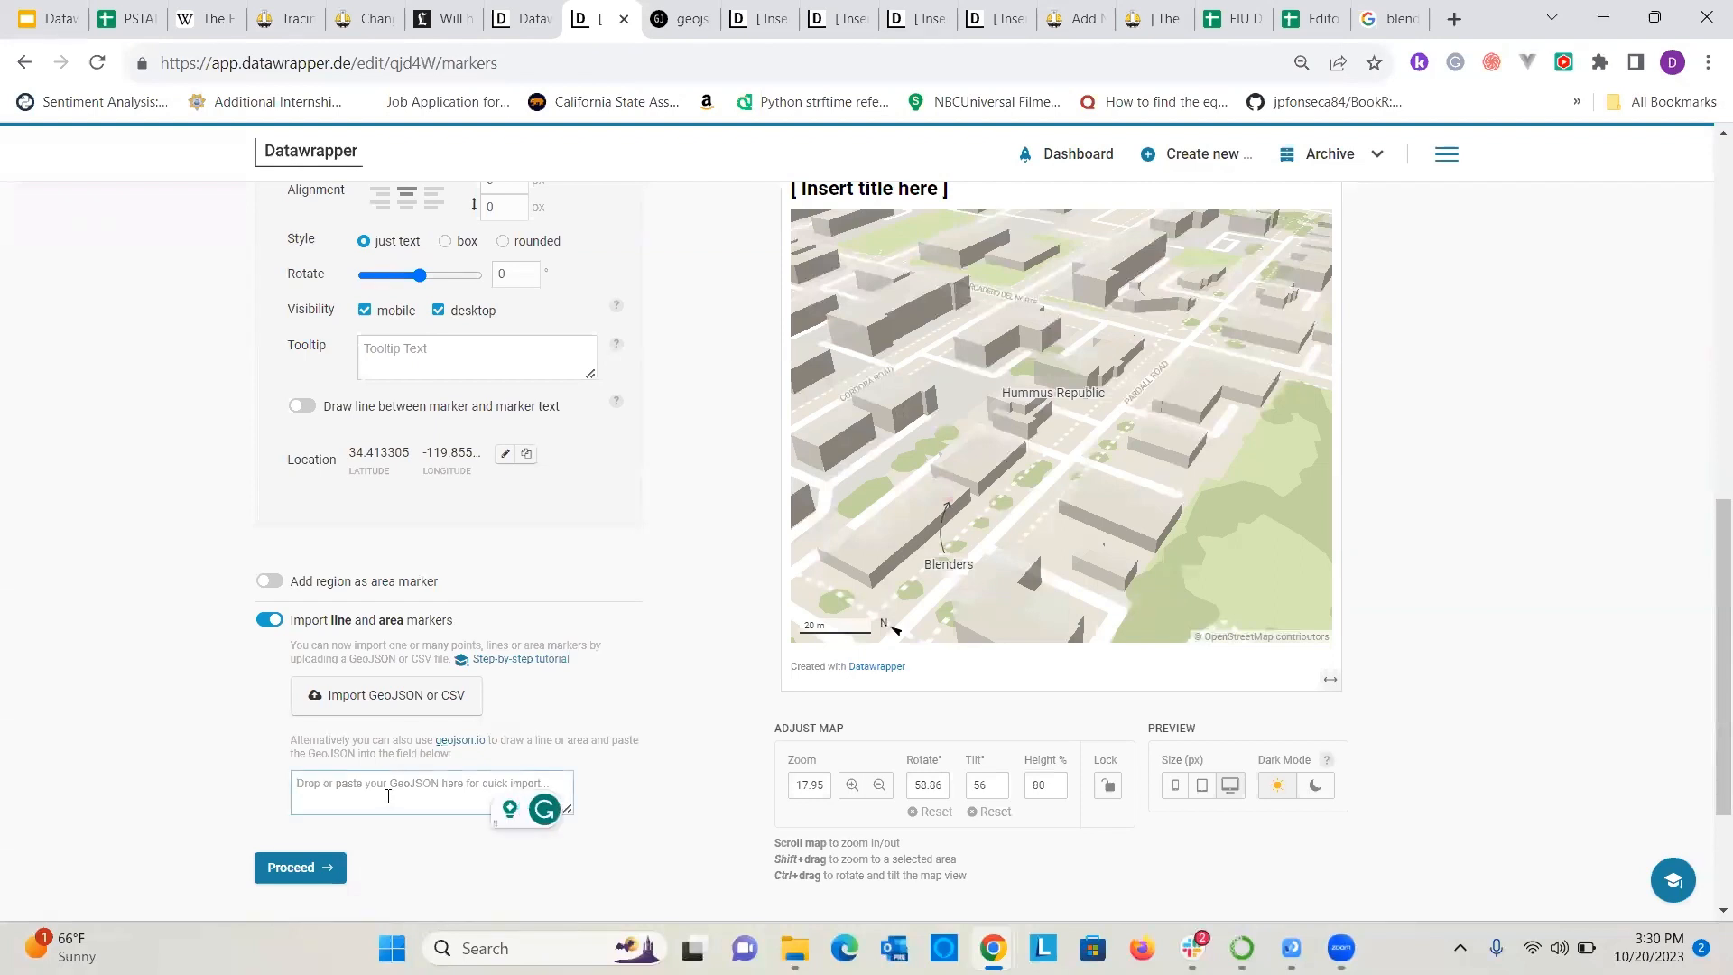
key("ctrl+v")
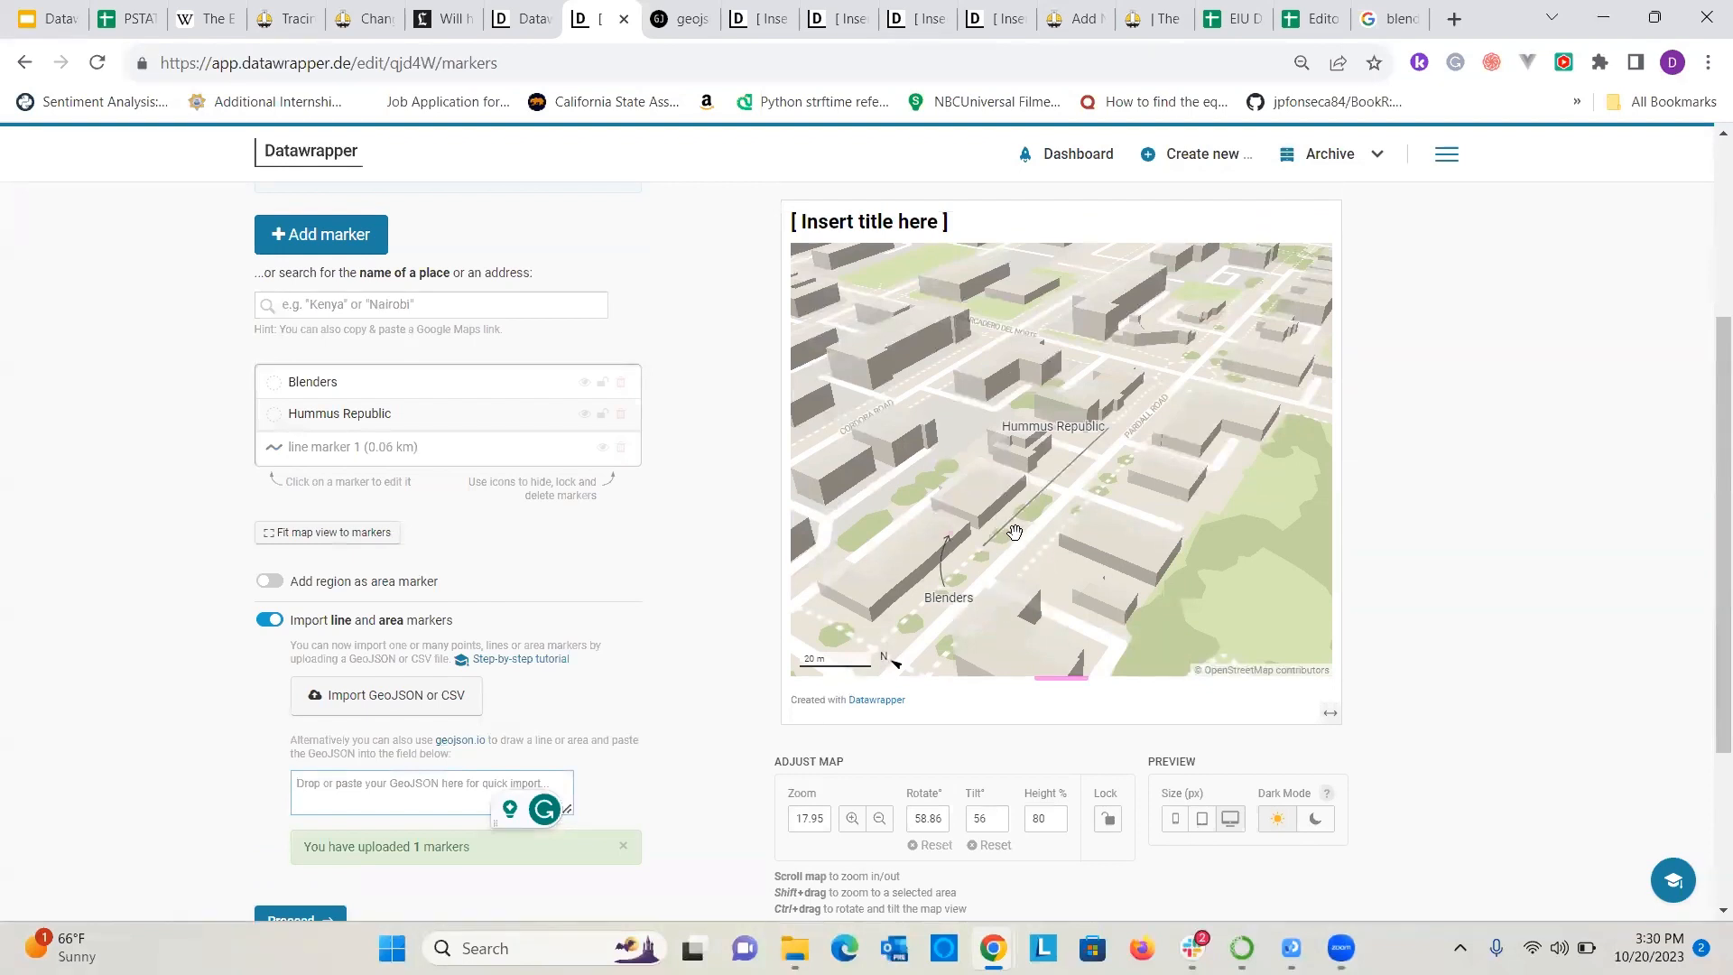
Style the imported line marker in red (#c71e1d) with a width of 6 px and a closely spaced dotted dash pattern.
left_click(398, 448)
left_click(382, 506)
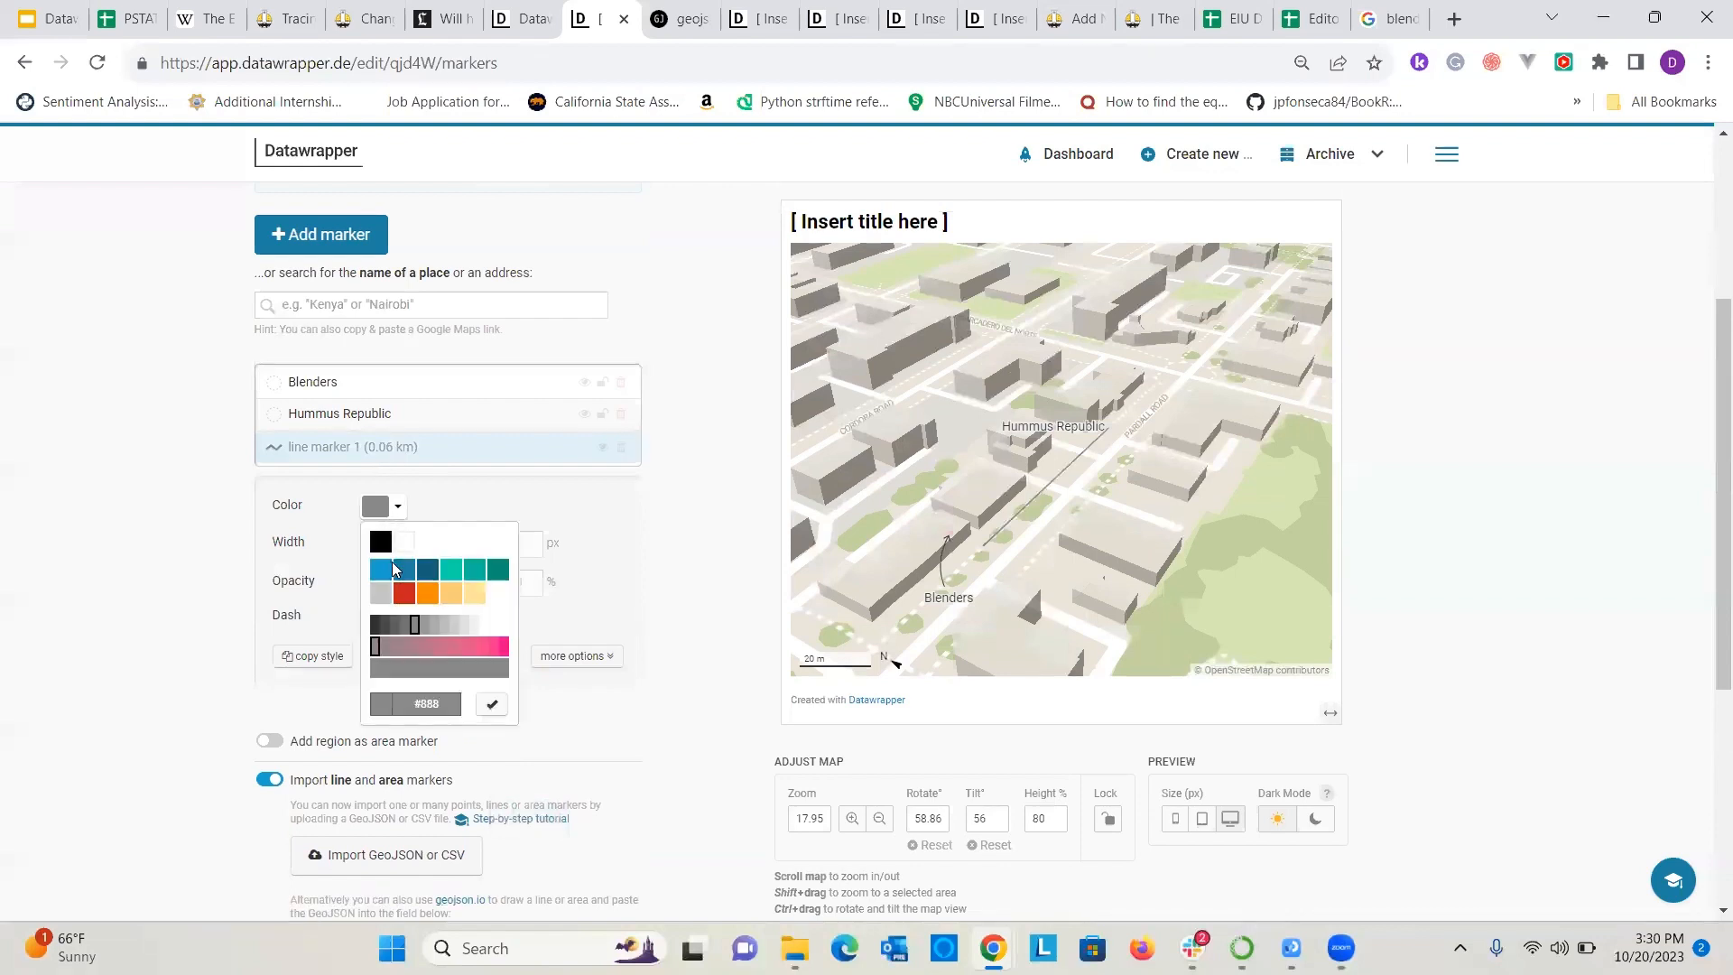
left_click(404, 593)
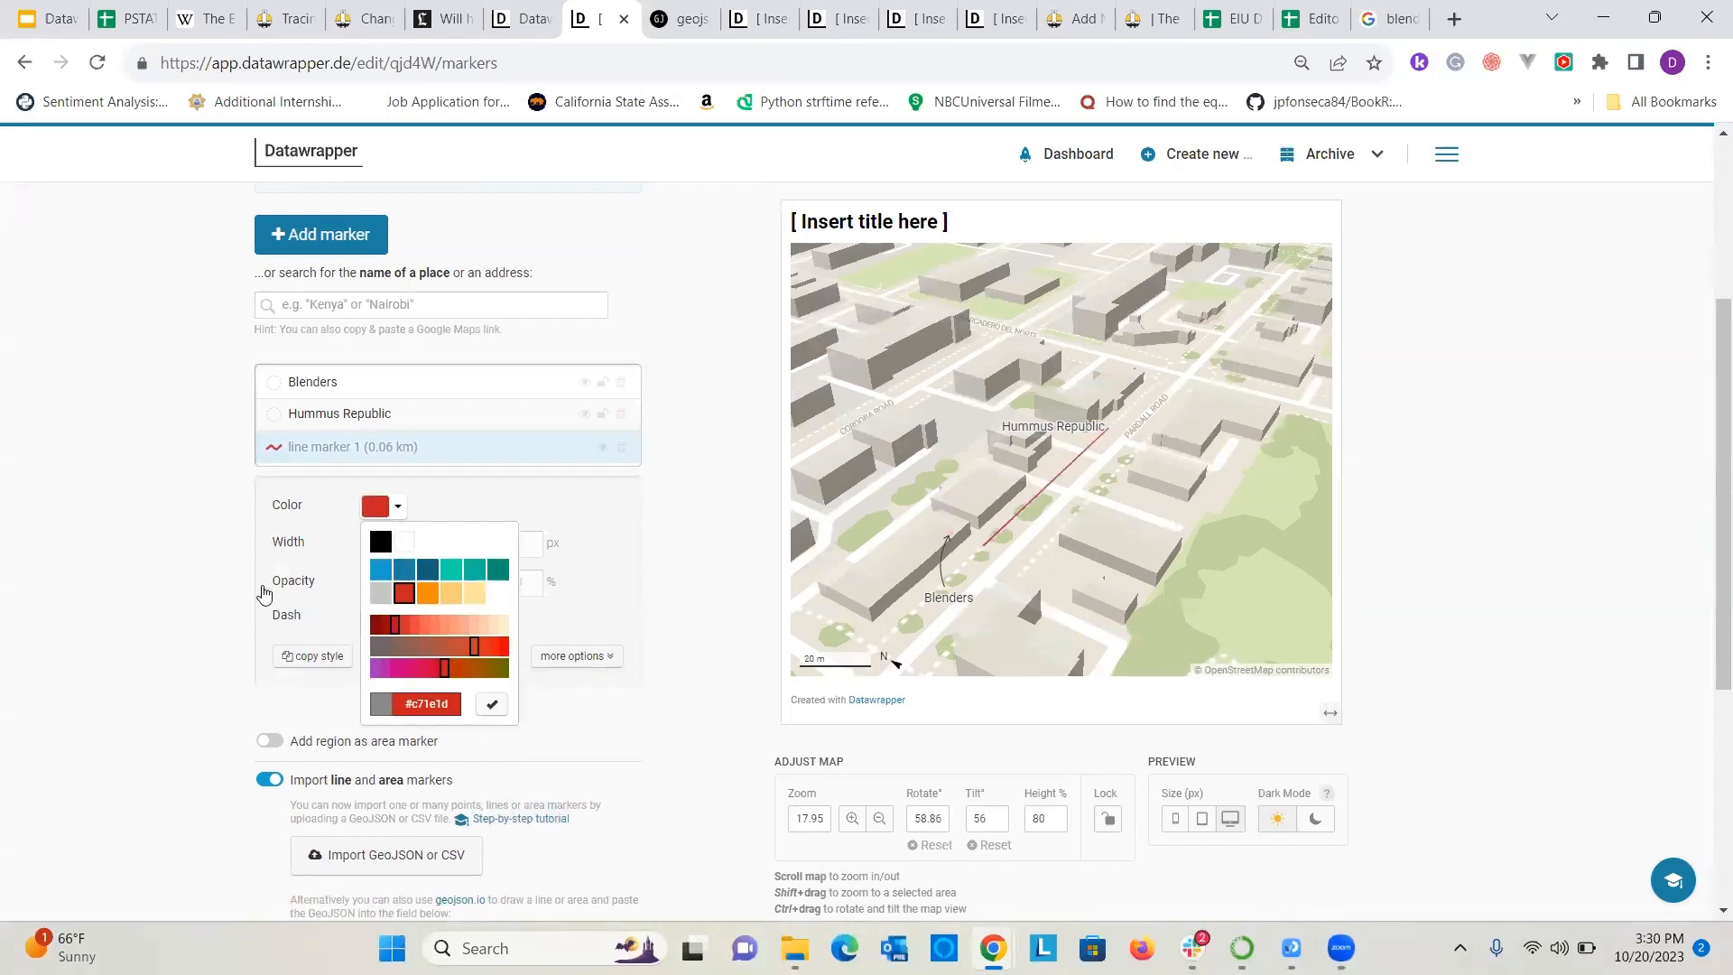
left_click(172, 560)
mouse_move(373, 546)
left_mouse_down()
mouse_move(488, 555)
mouse_move(395, 552)
left_mouse_up()
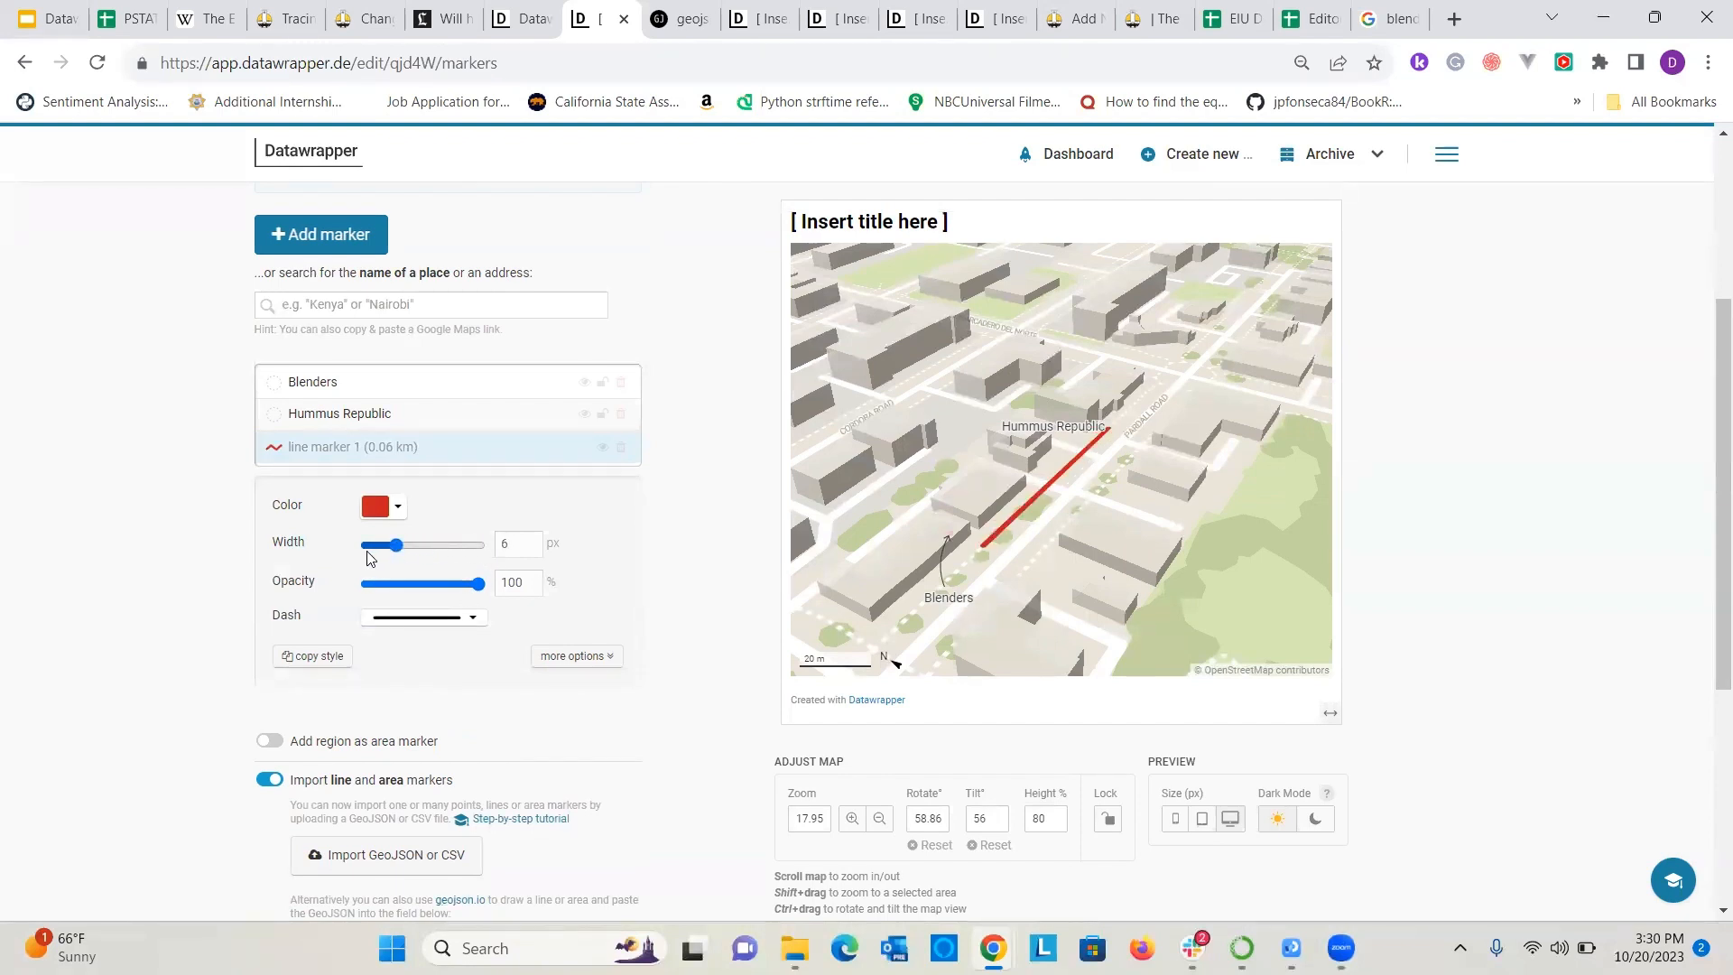
left_click(458, 619)
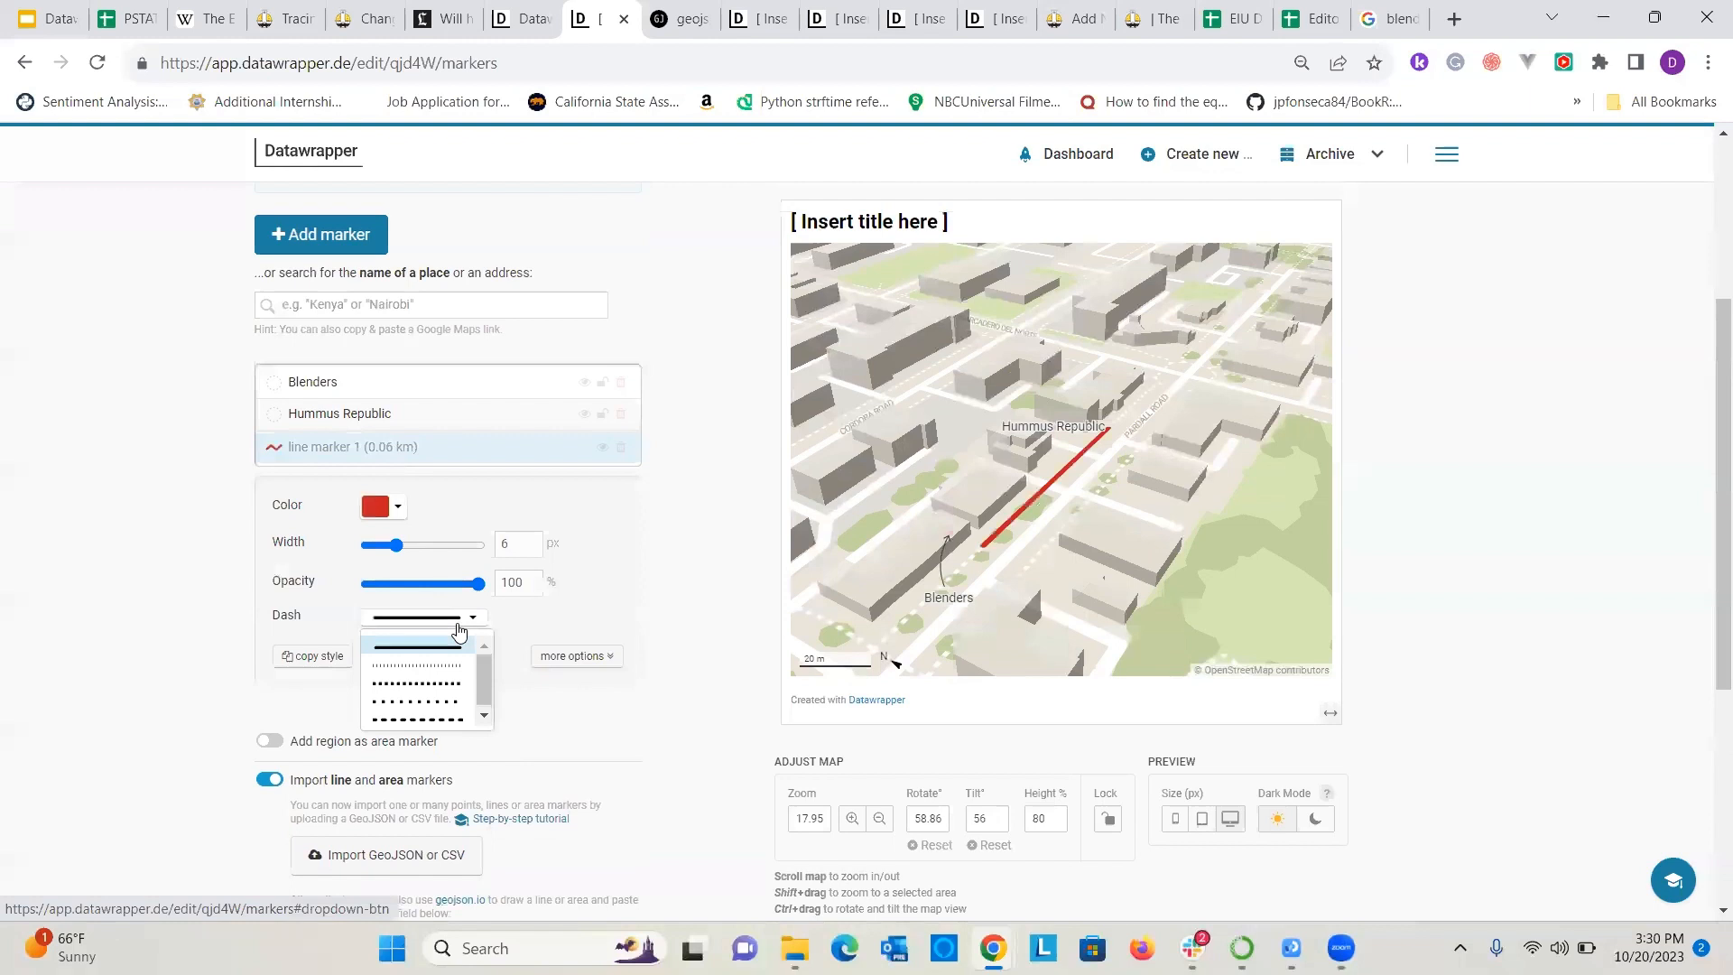
left_click(445, 690)
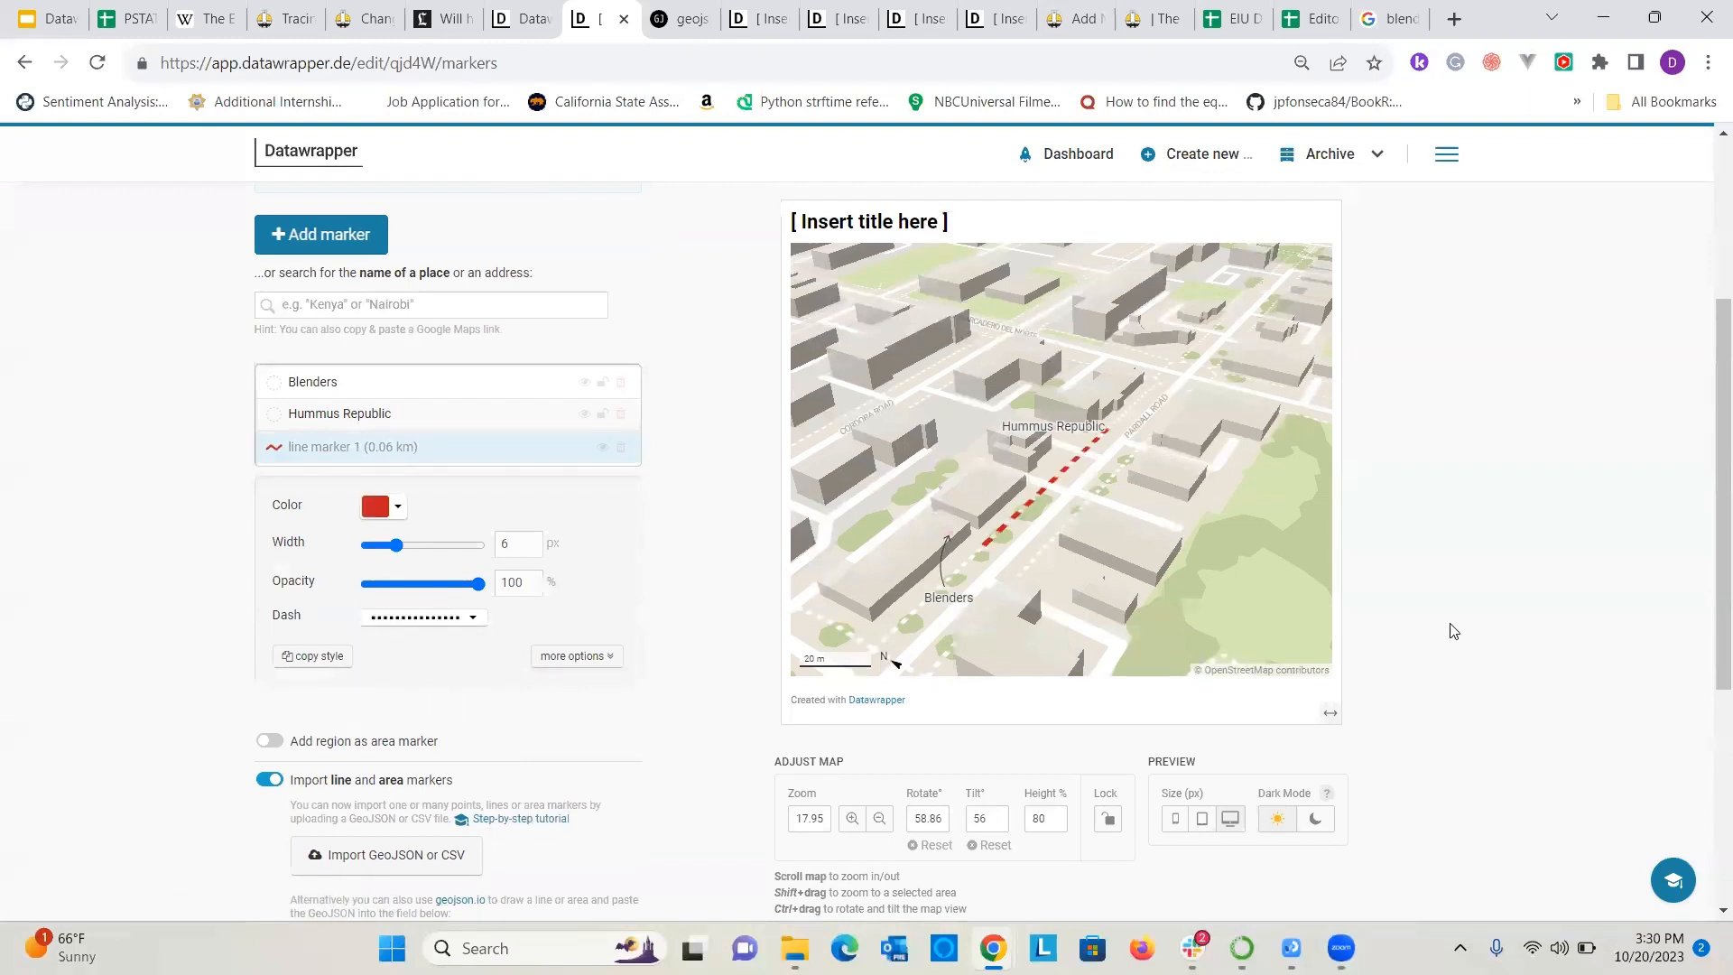
right_click(1361, 587)
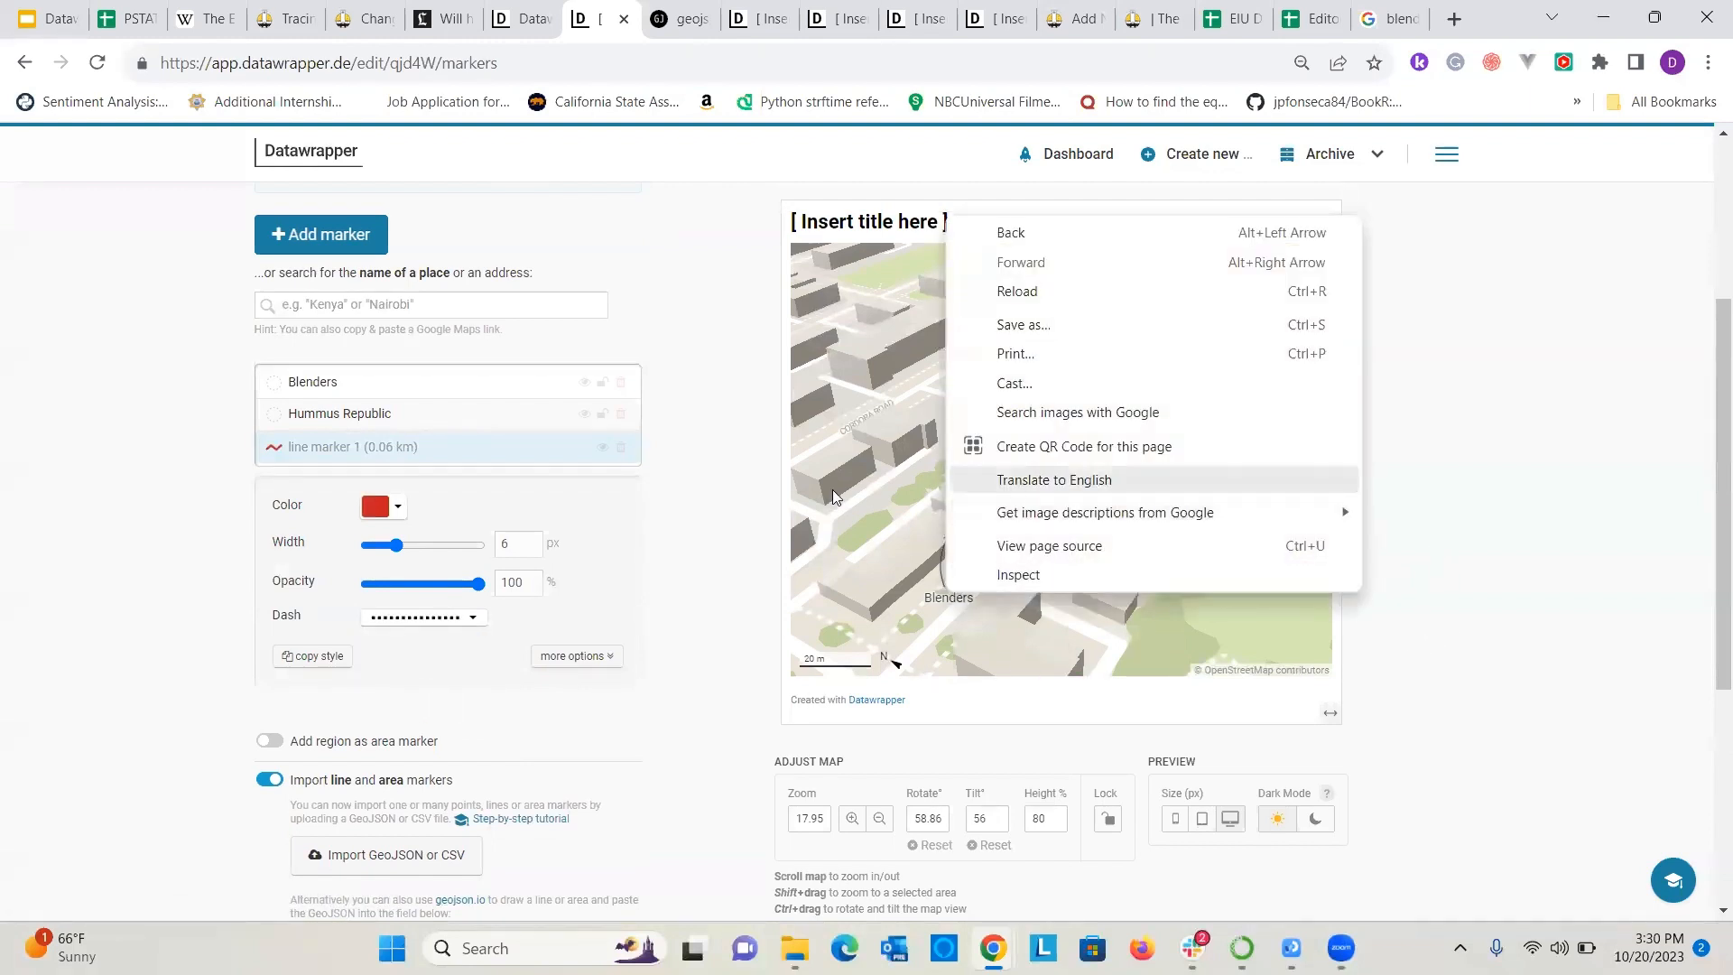
left_click(719, 496)
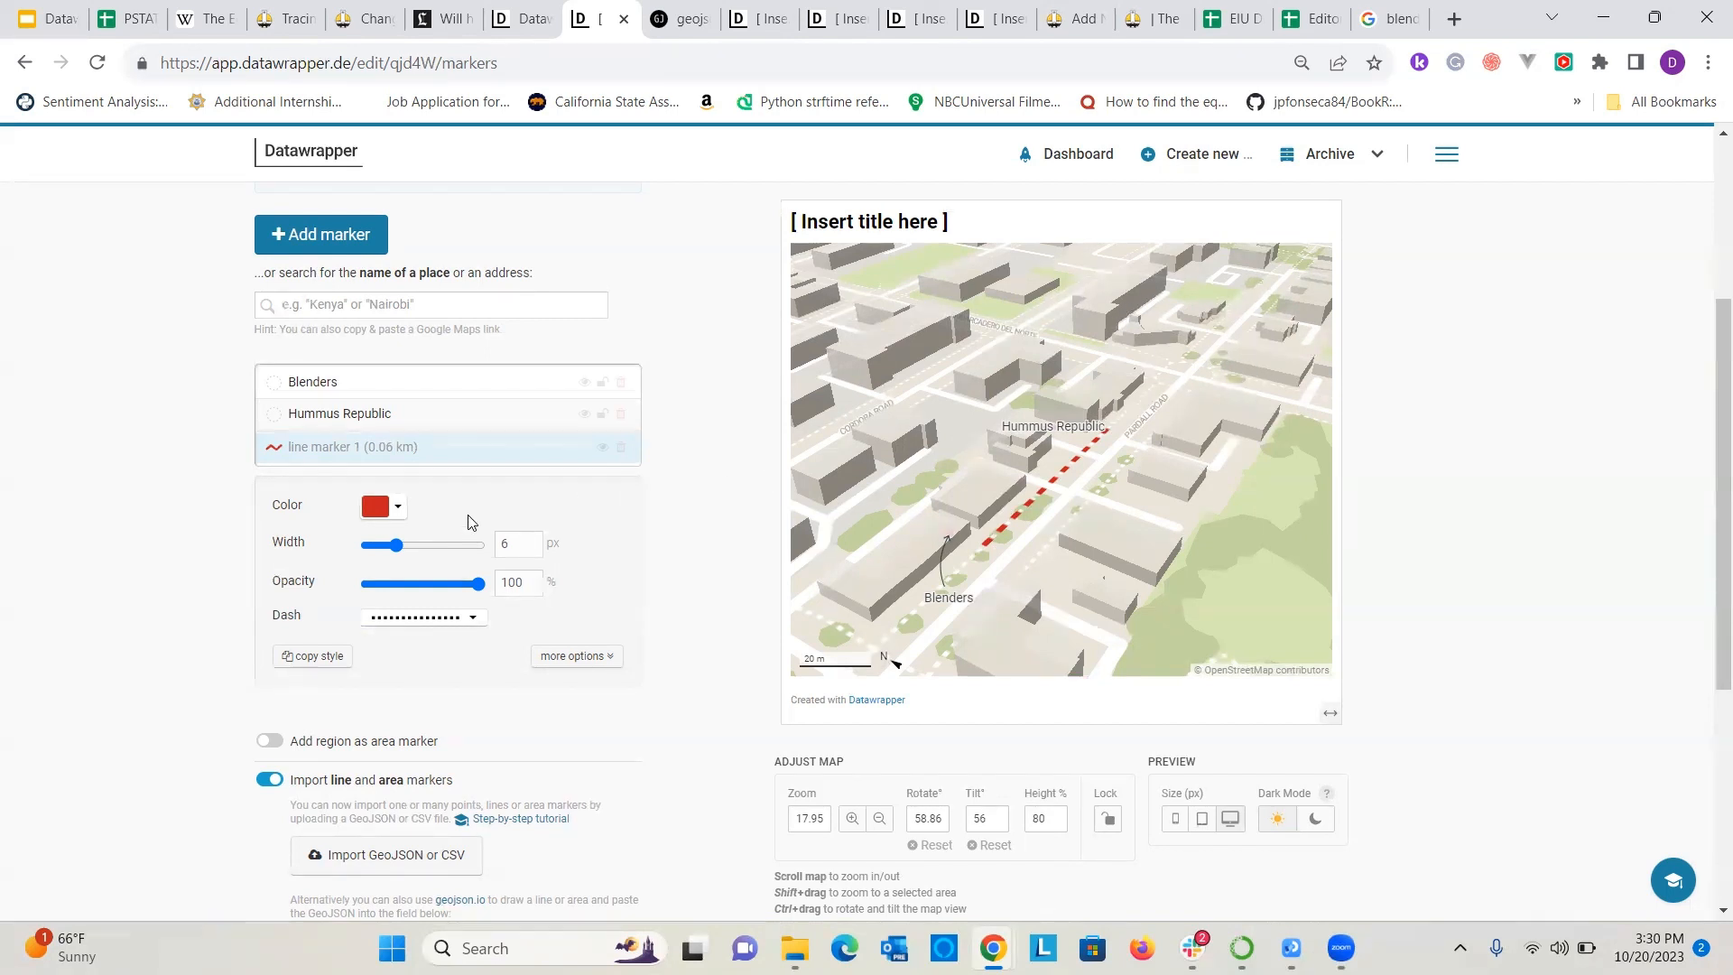
left_click(392, 510)
left_click(162, 410)
Review the map in the Design map stage and publish it from the Publish & Embed stage.
scroll(351, 428, "up", 3)
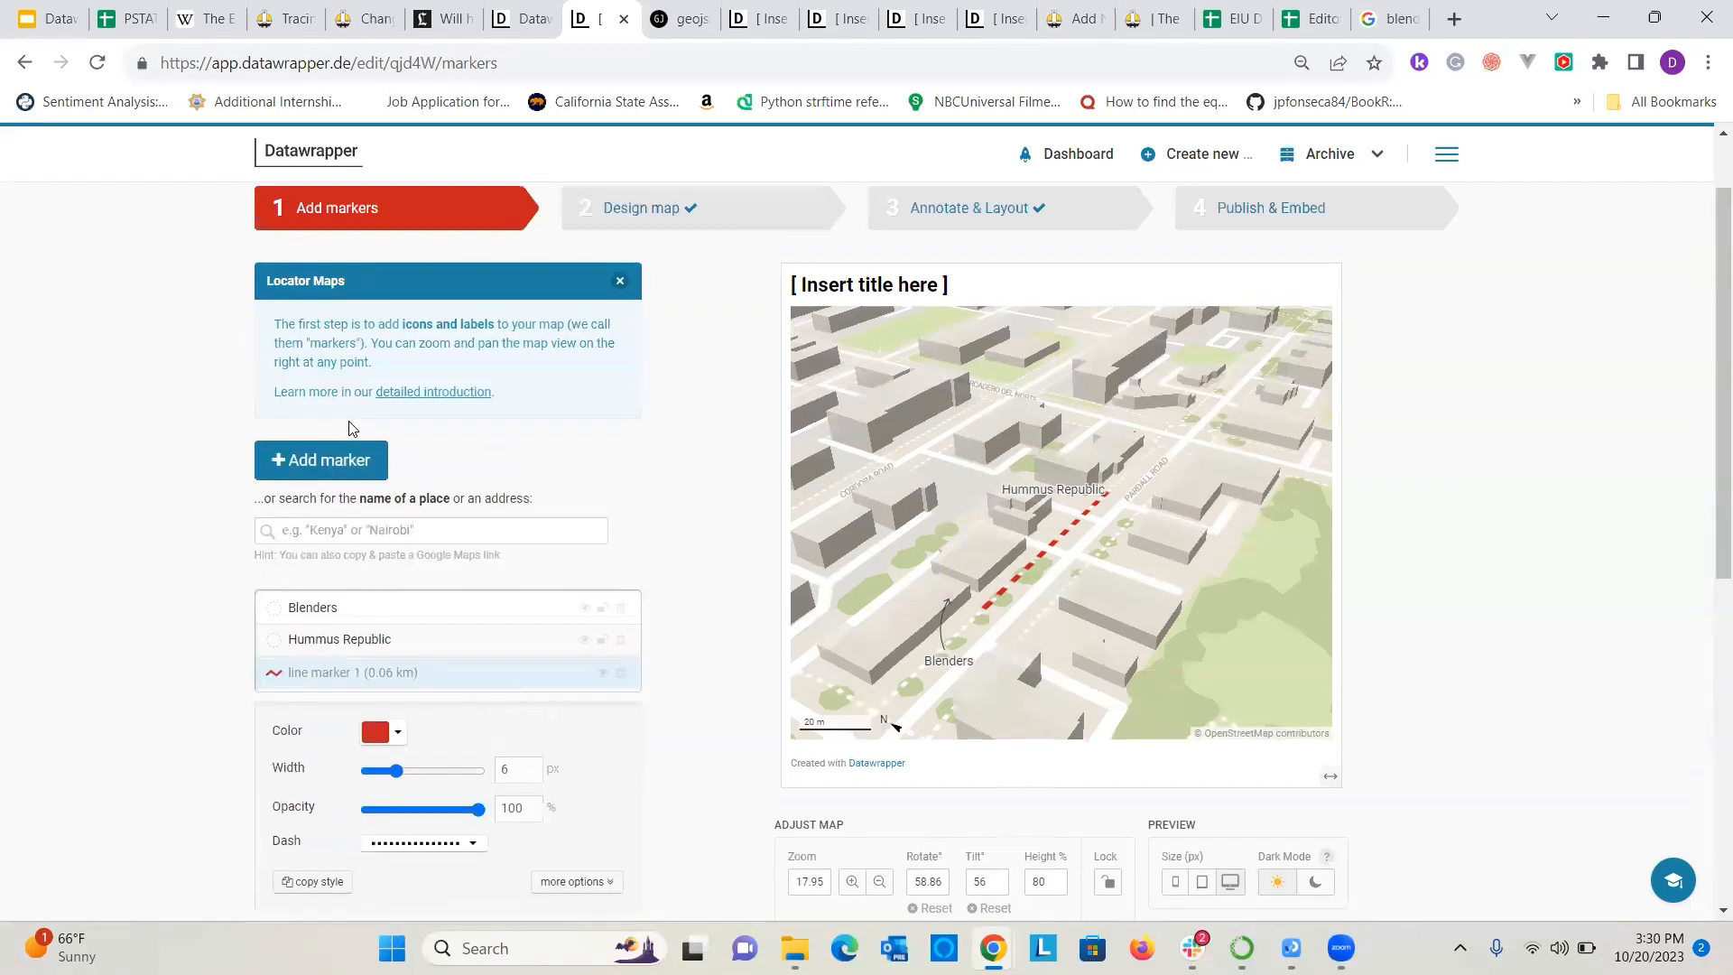
scroll(408, 389, "down", 5)
scroll(411, 425, "up", 3)
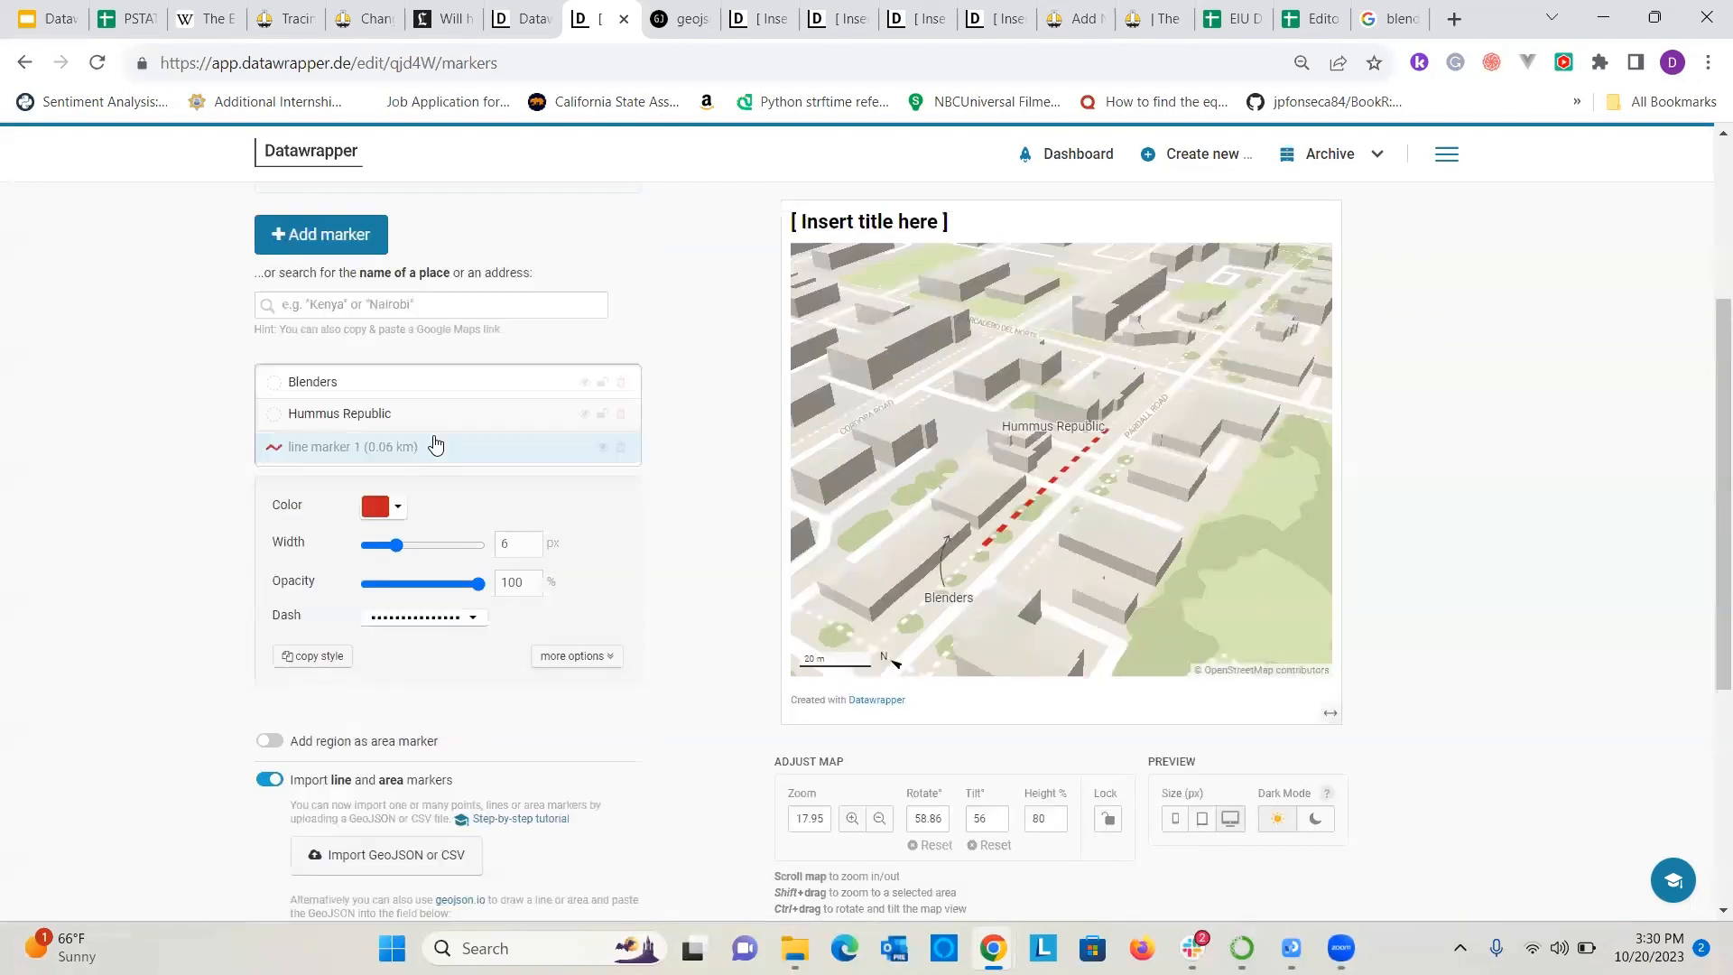
scroll(408, 448, "up", 3)
left_click(680, 210)
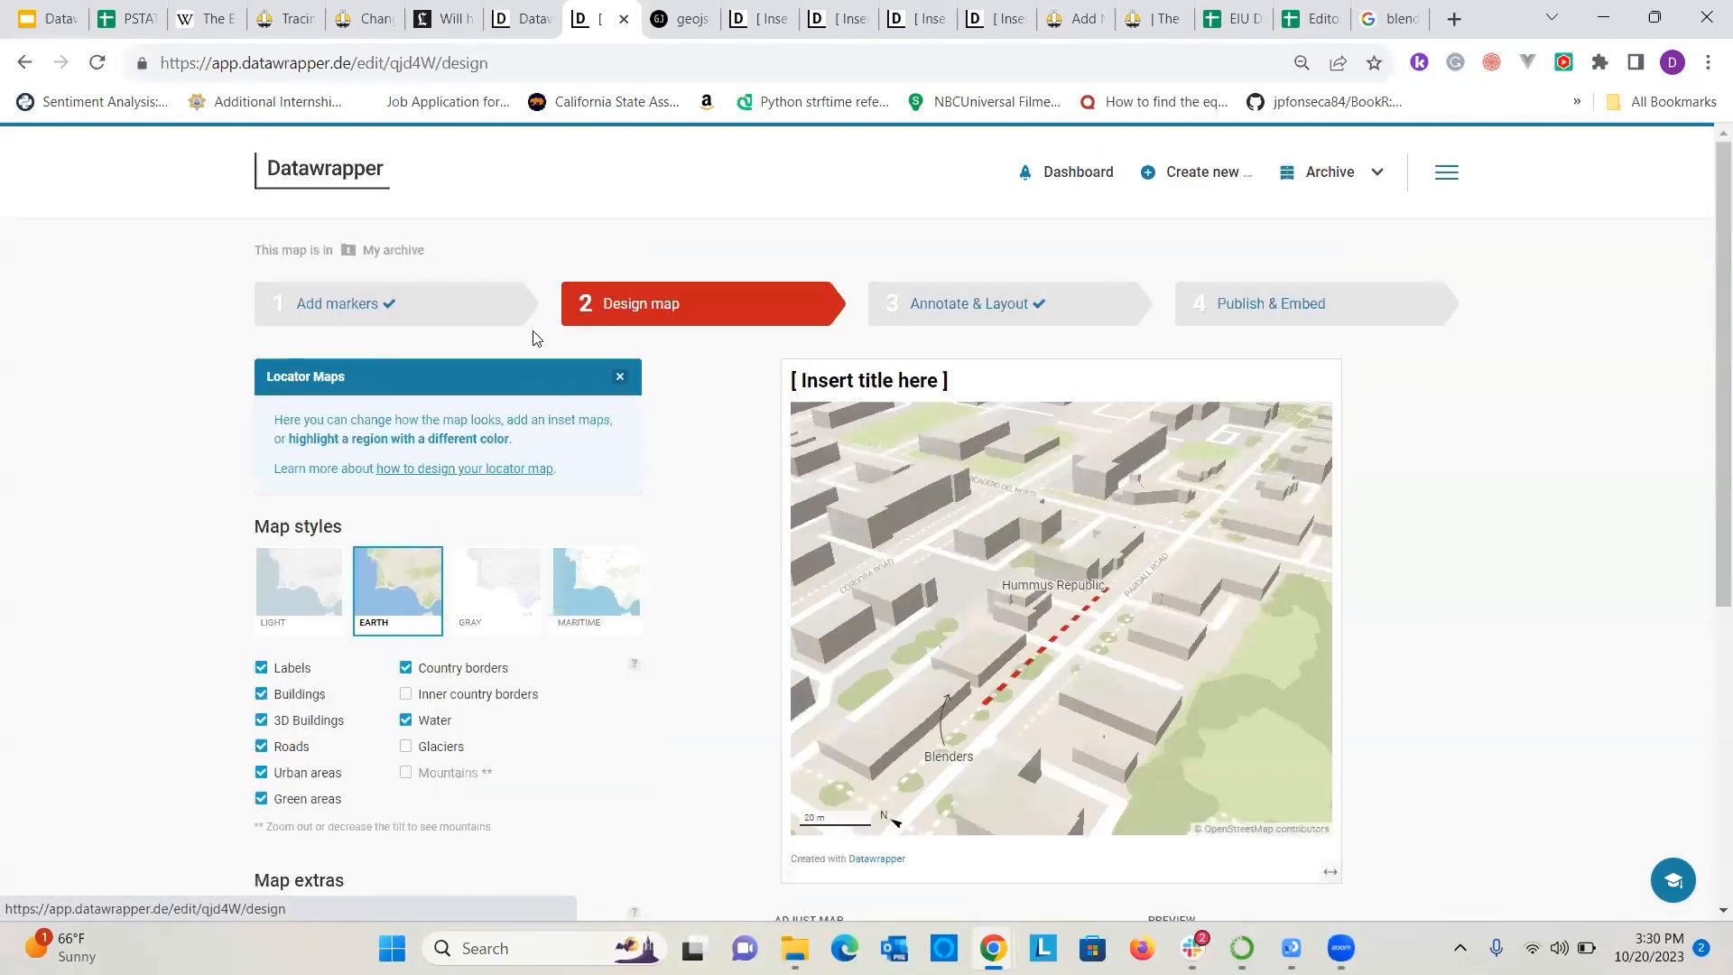
scroll(476, 446, "down", 3)
scroll(515, 461, "up", 4)
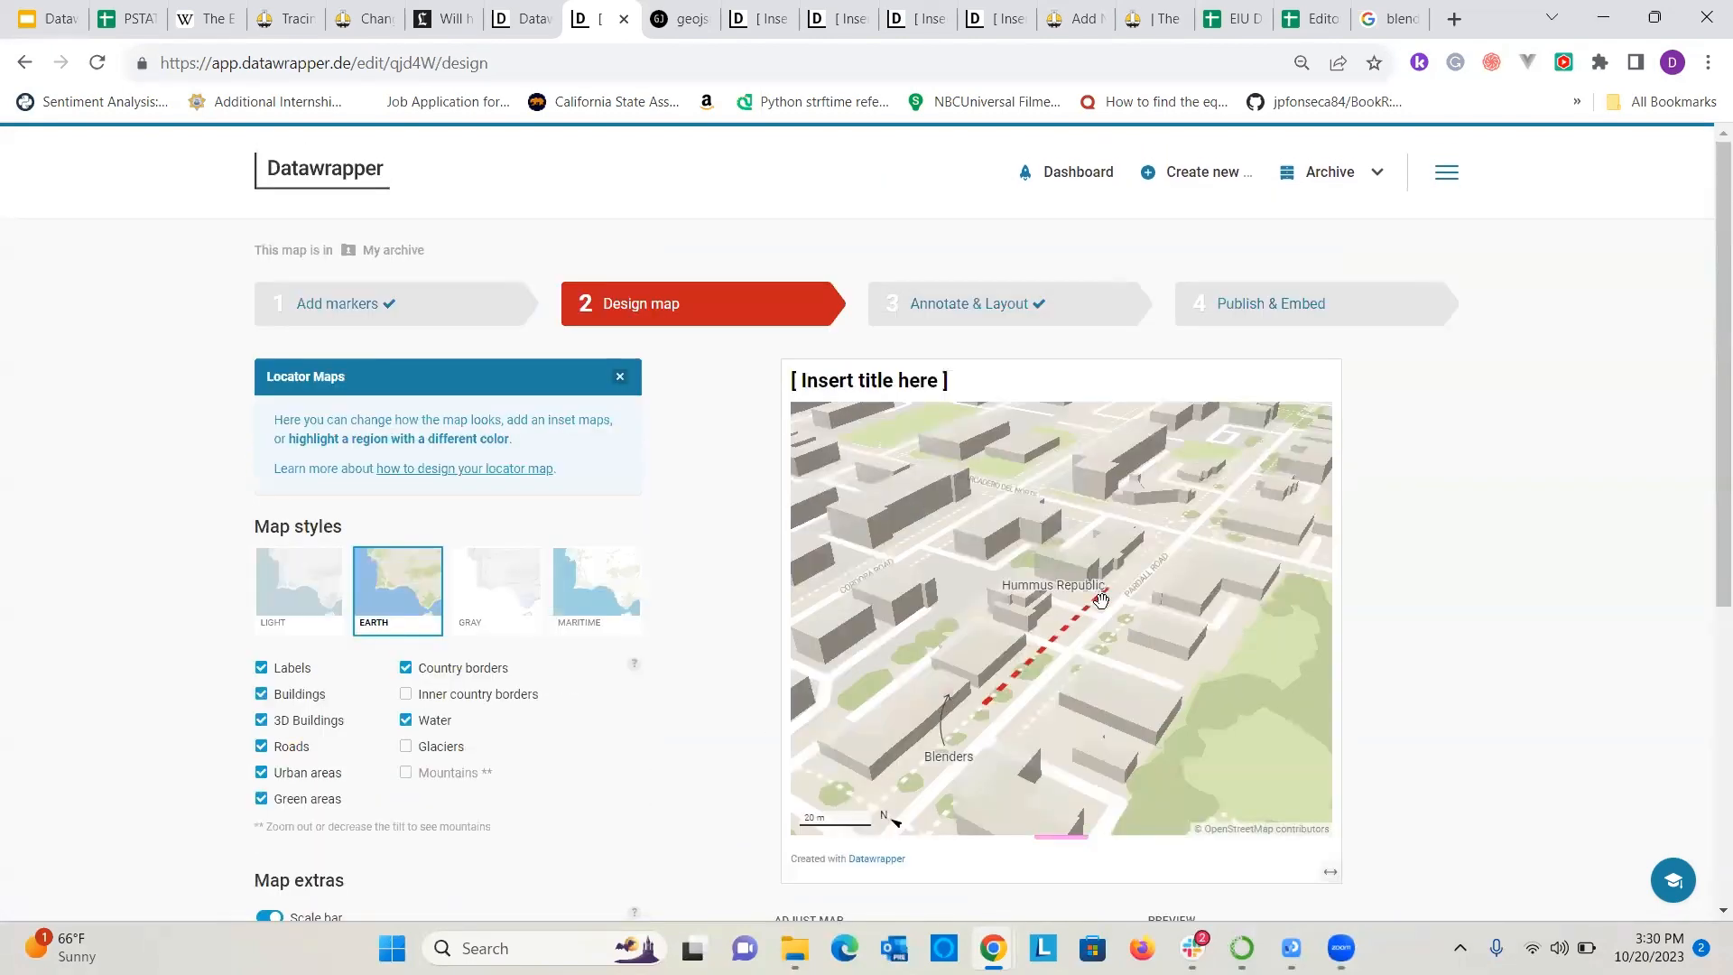
left_click(1274, 309)
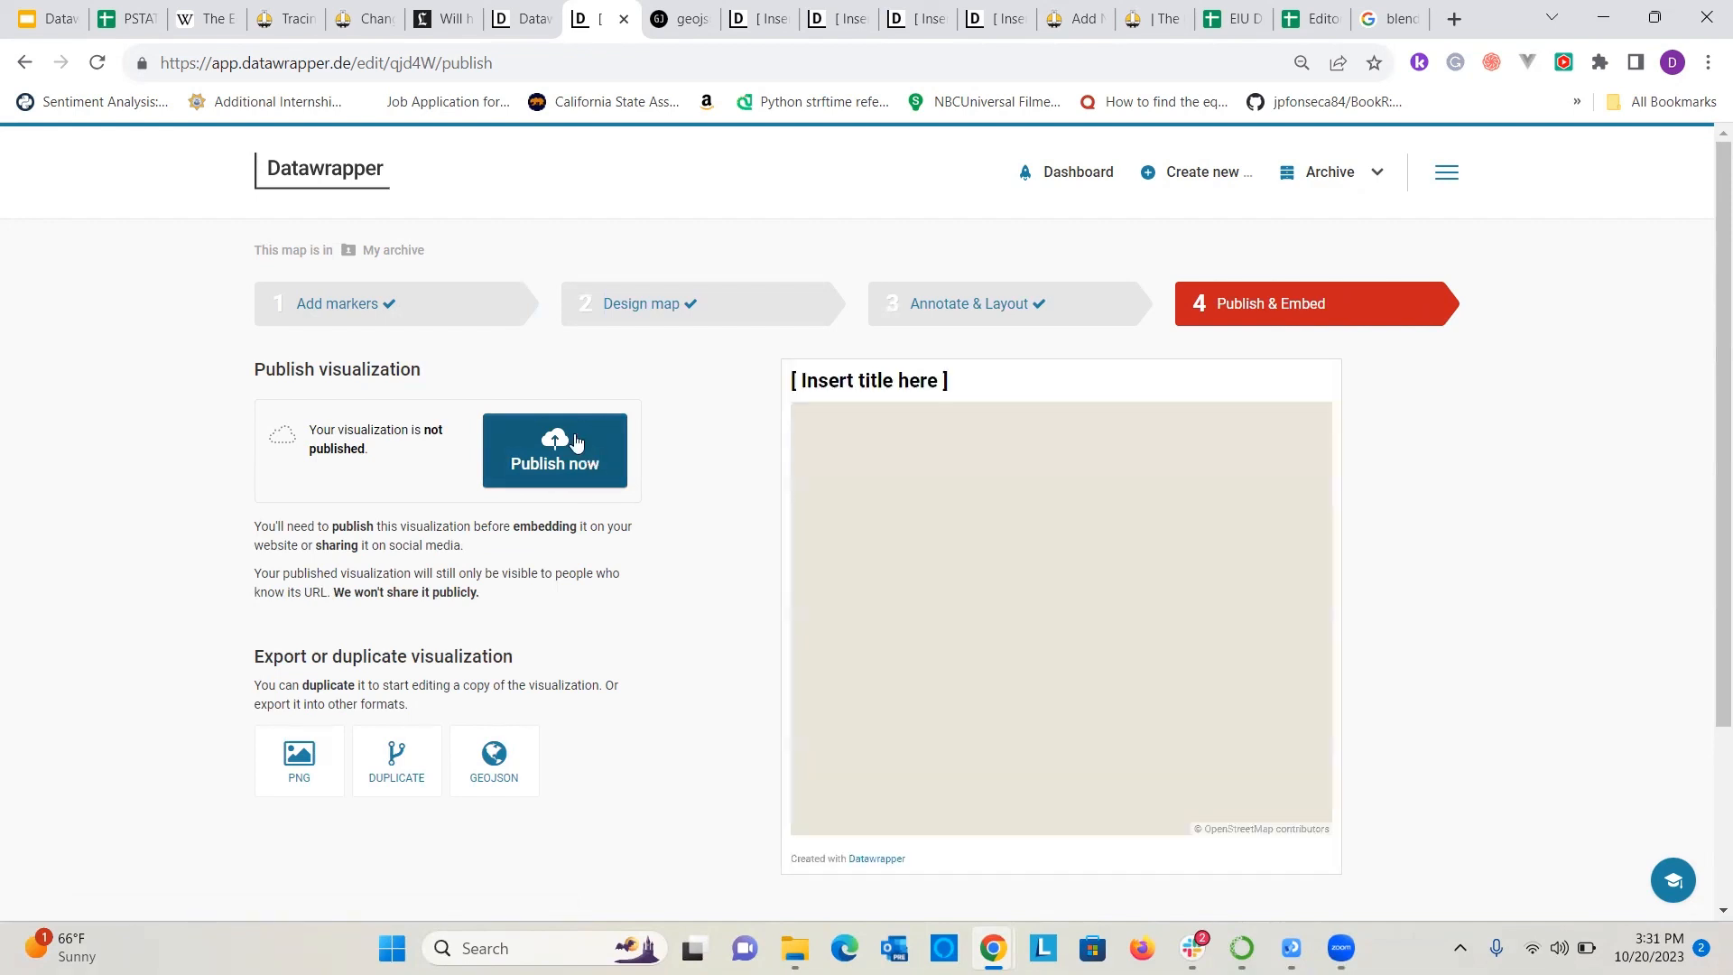
left_click(561, 438)
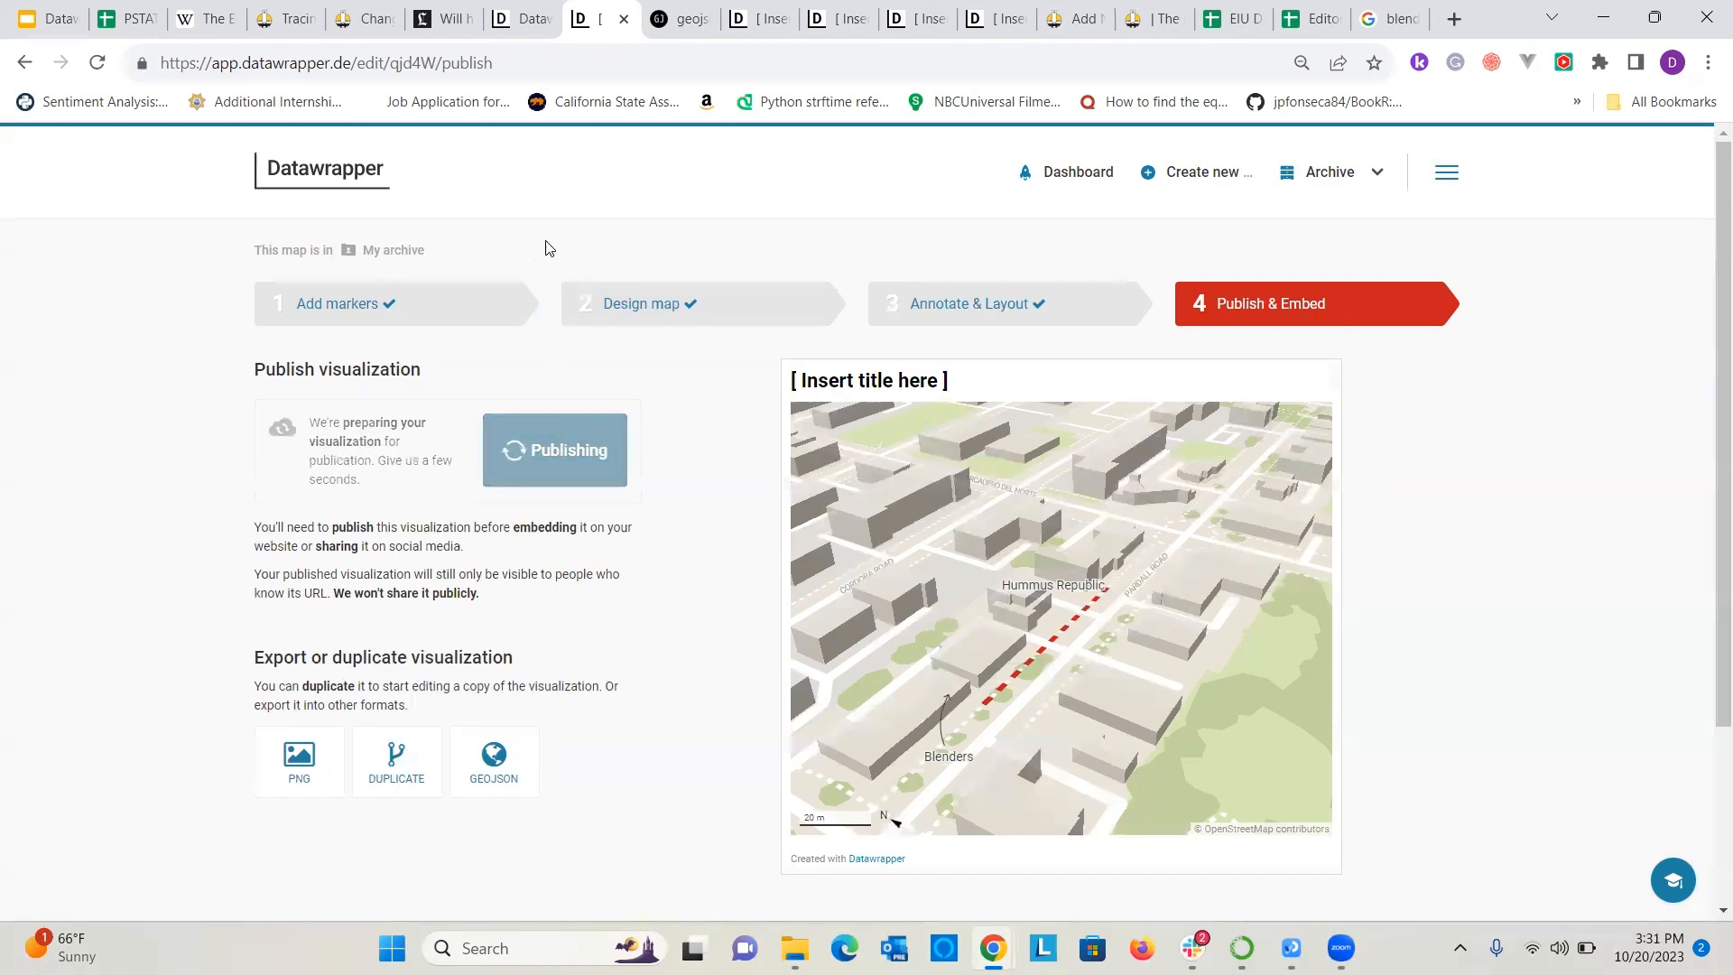
Search Google Images for "datawrapper locator maps" and open the example map with coloured routes from Avignon towards Turin.
key("ctrl+l")
type("d")
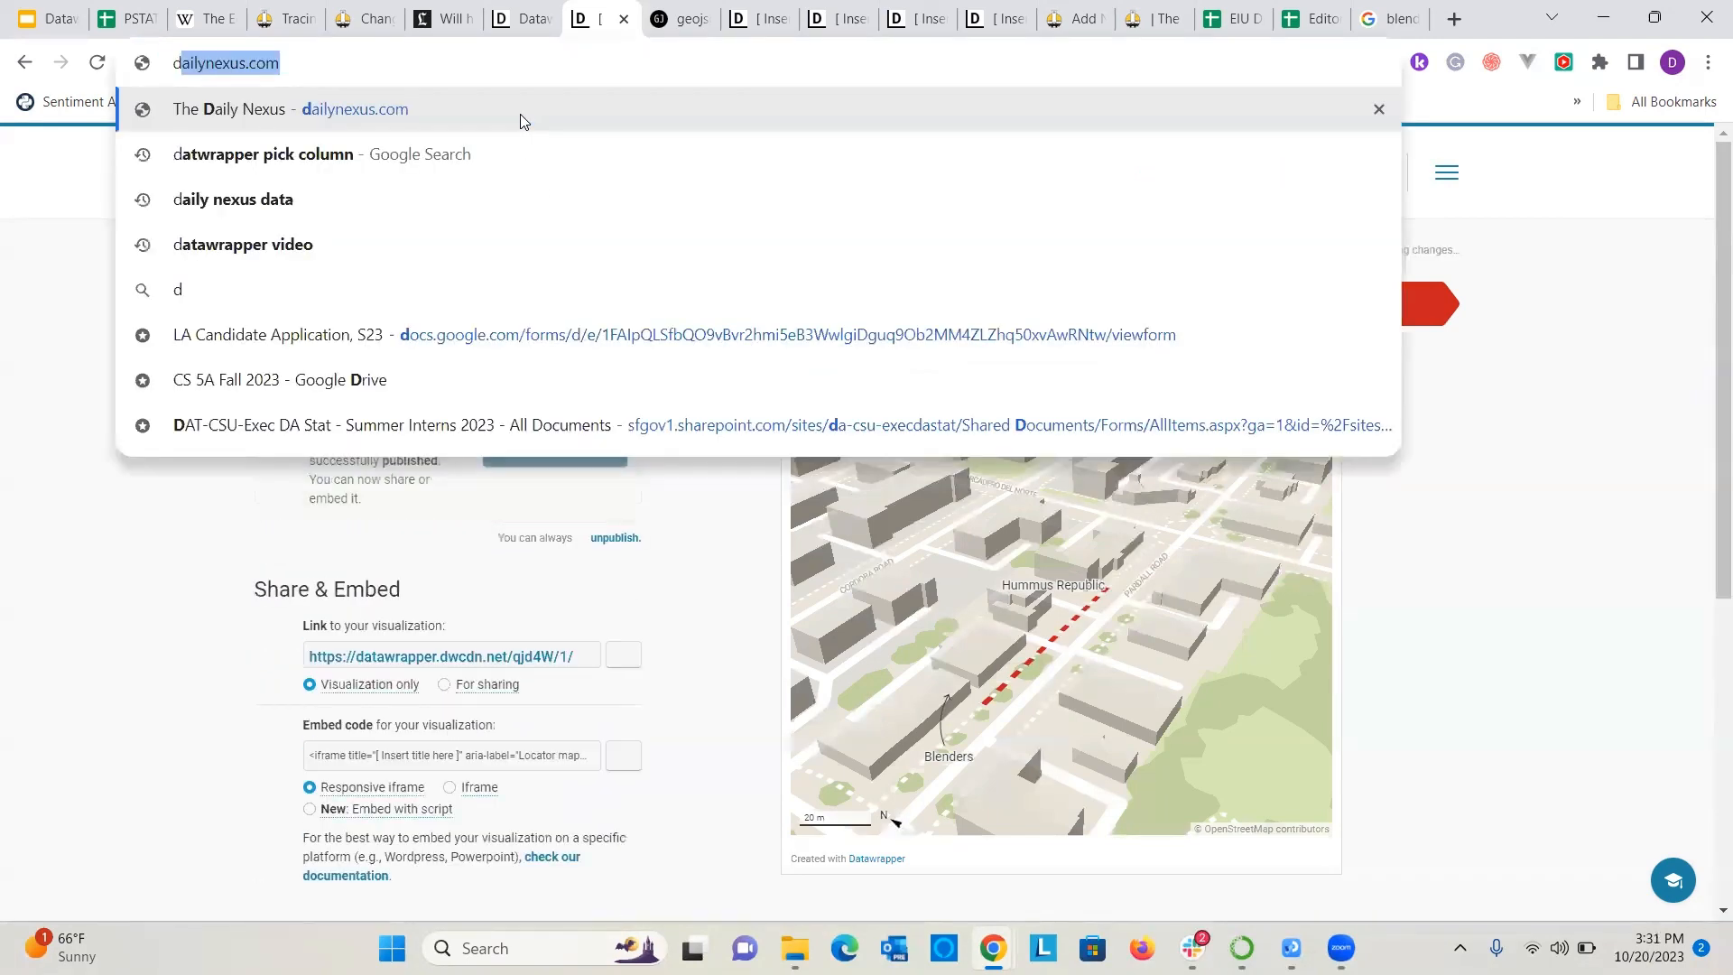
type("atawrapper loc")
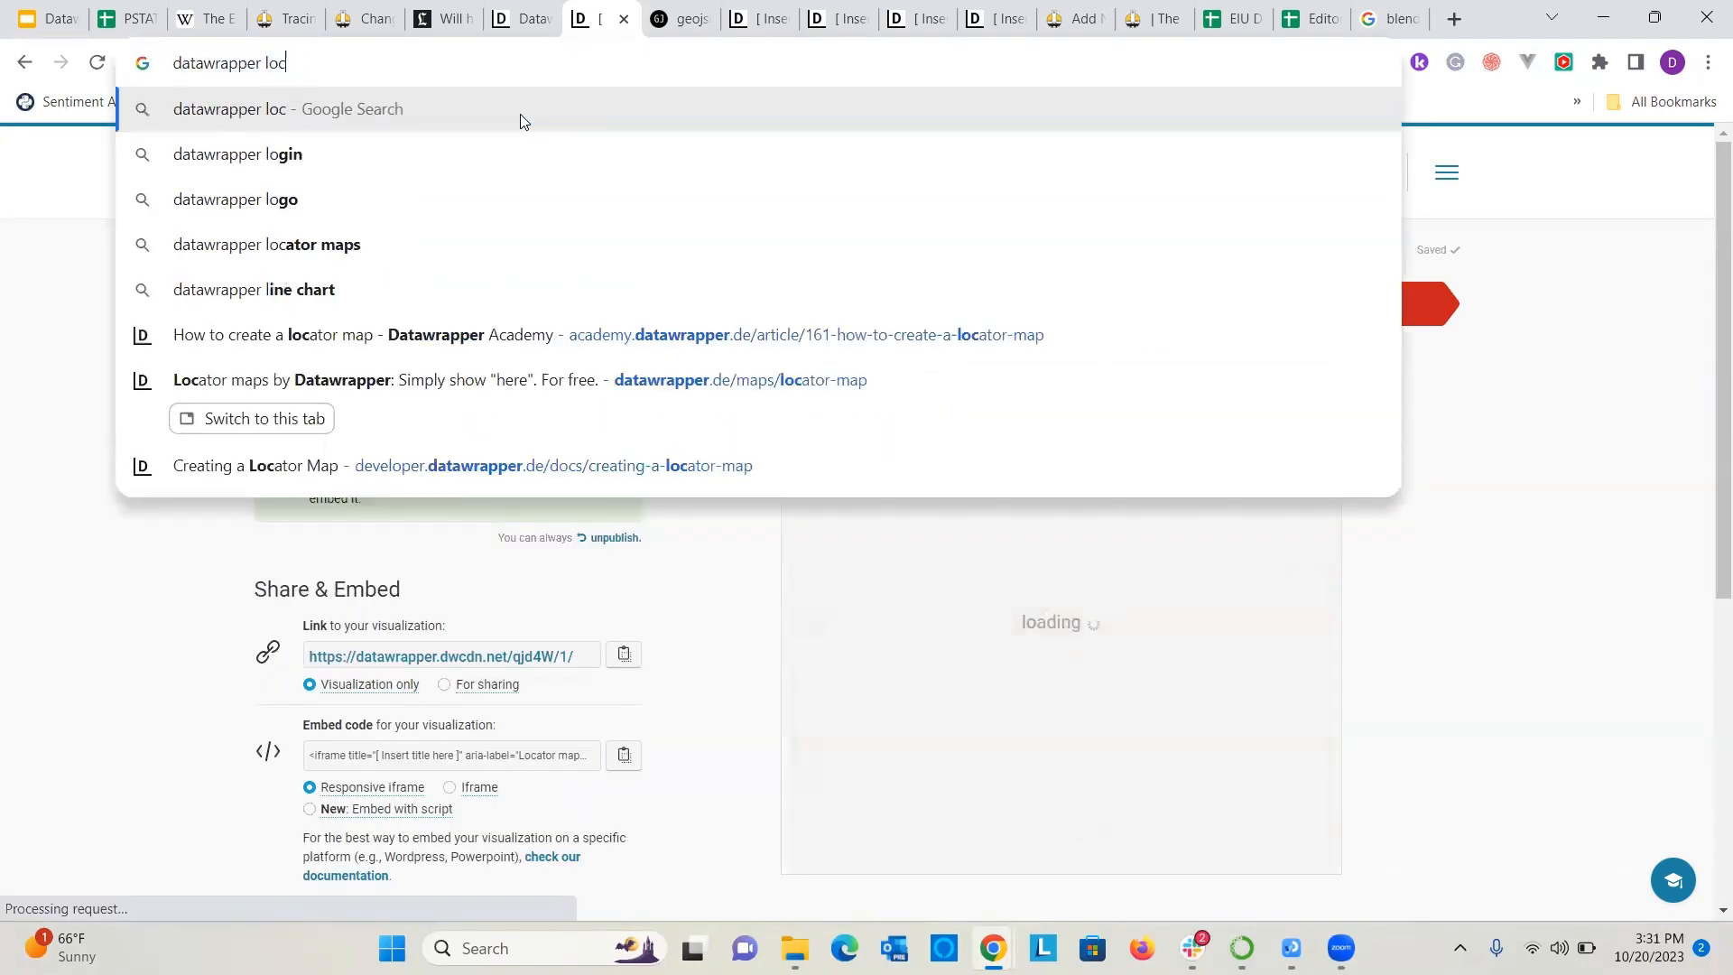
type("ator maps")
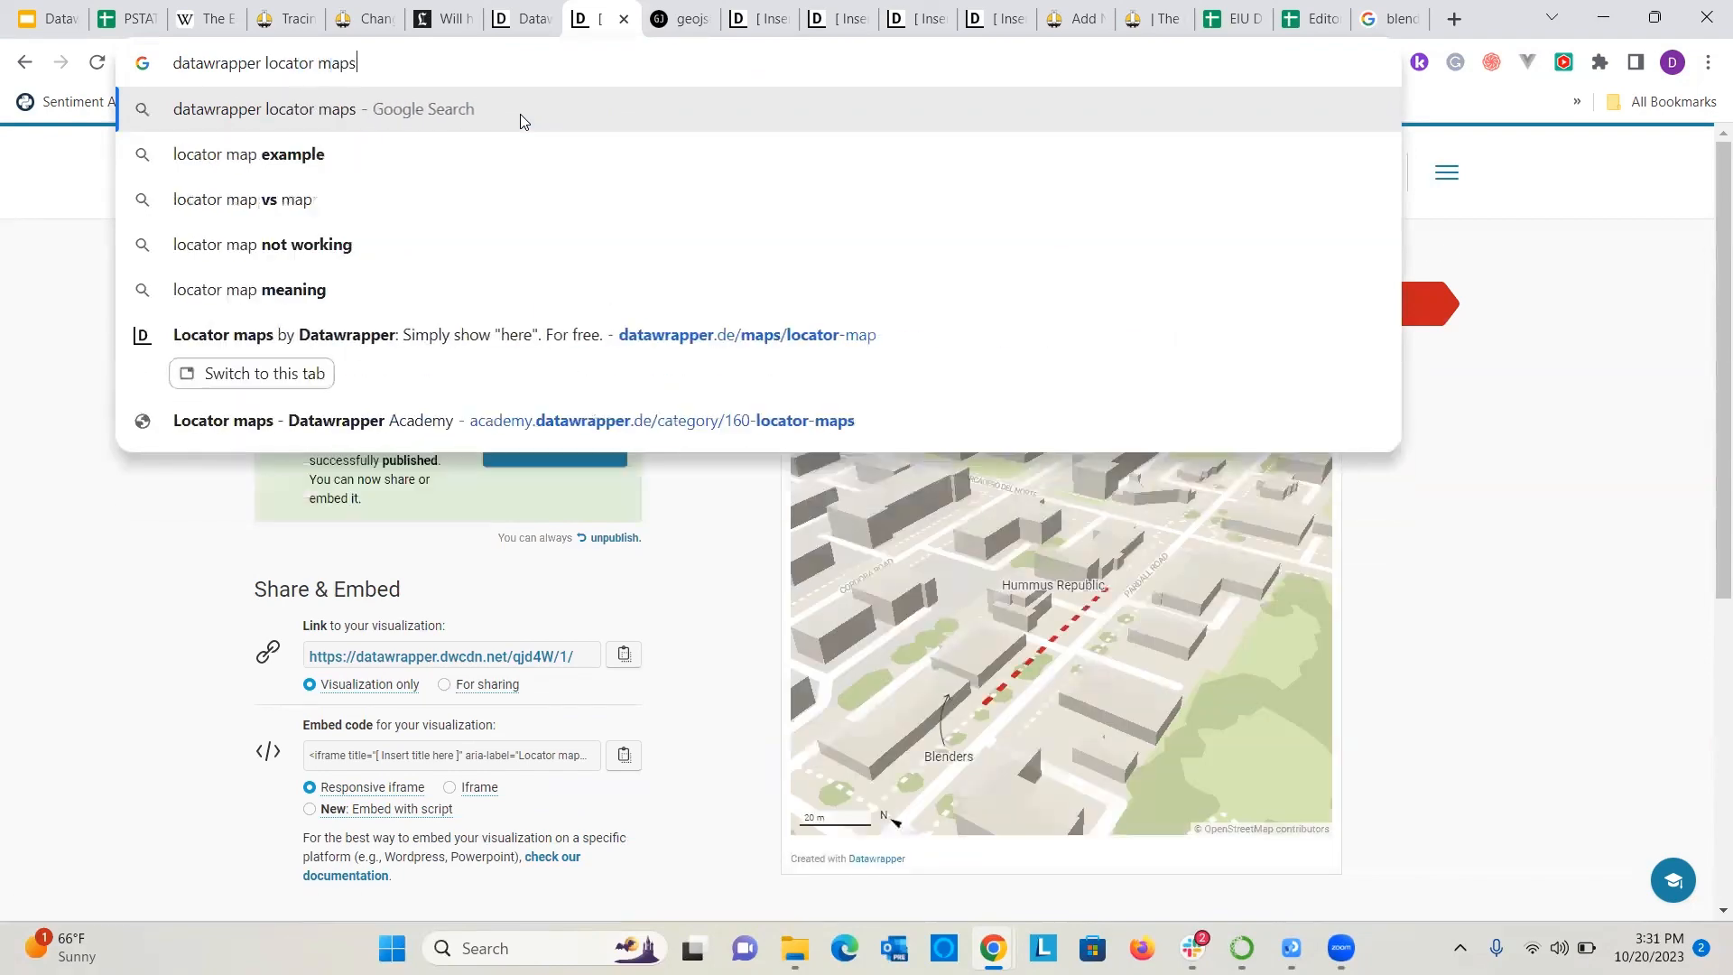
key("Return")
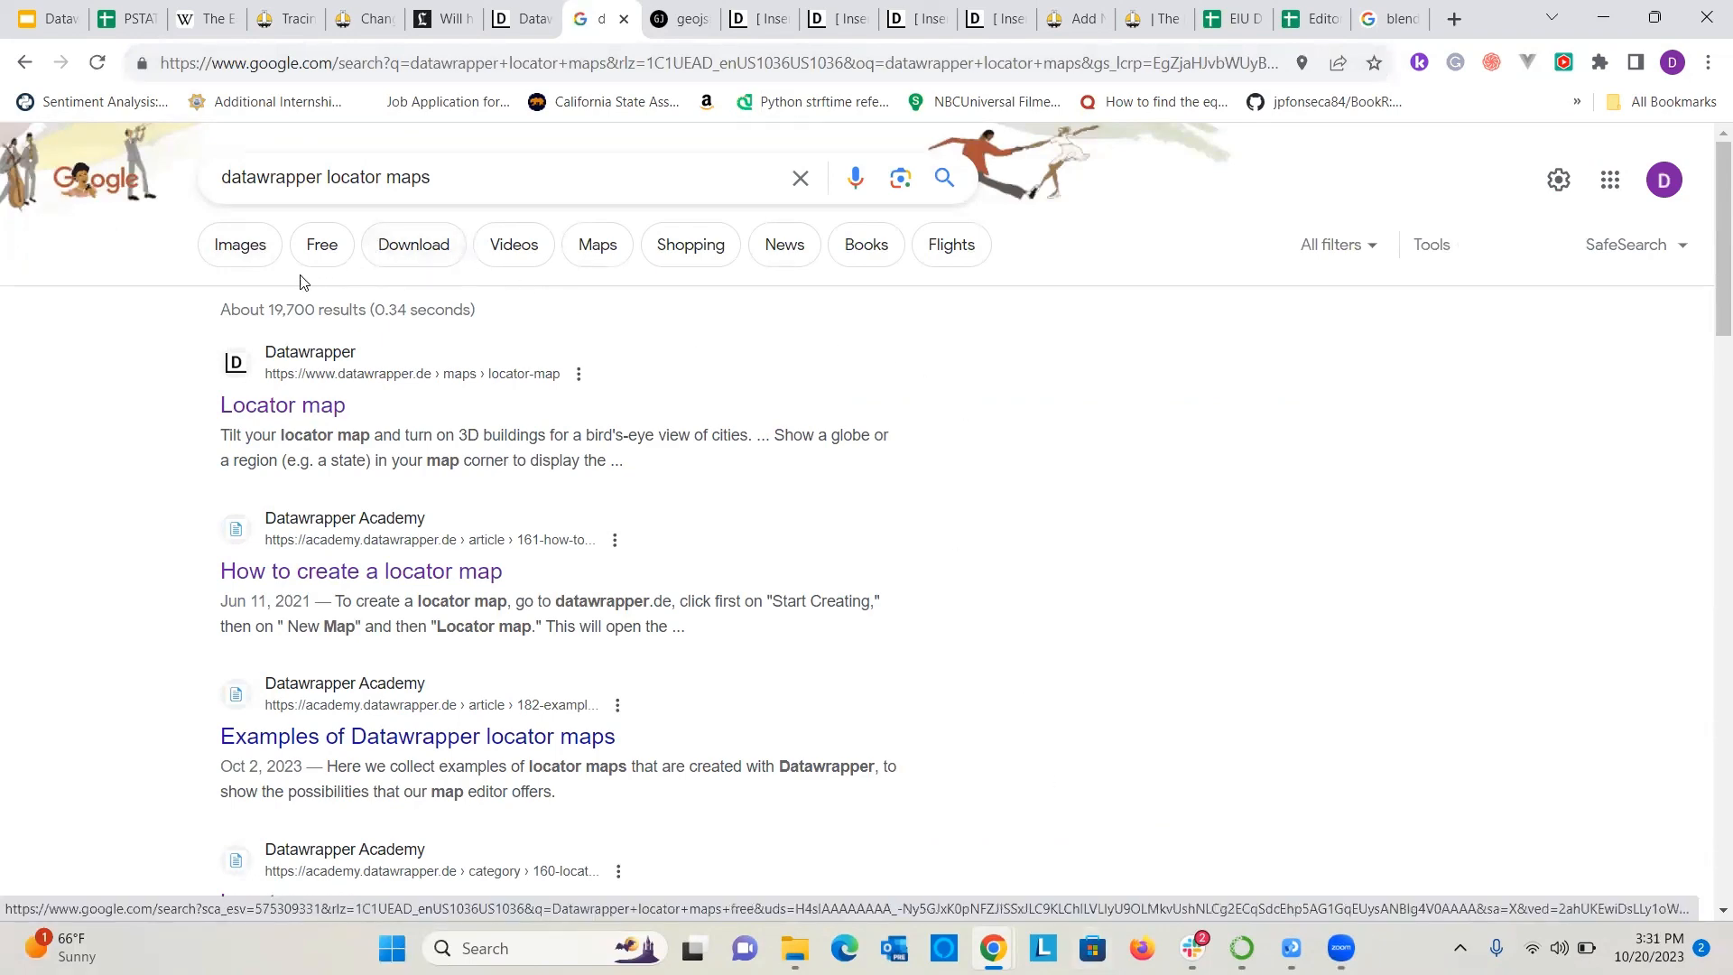
left_click(251, 250)
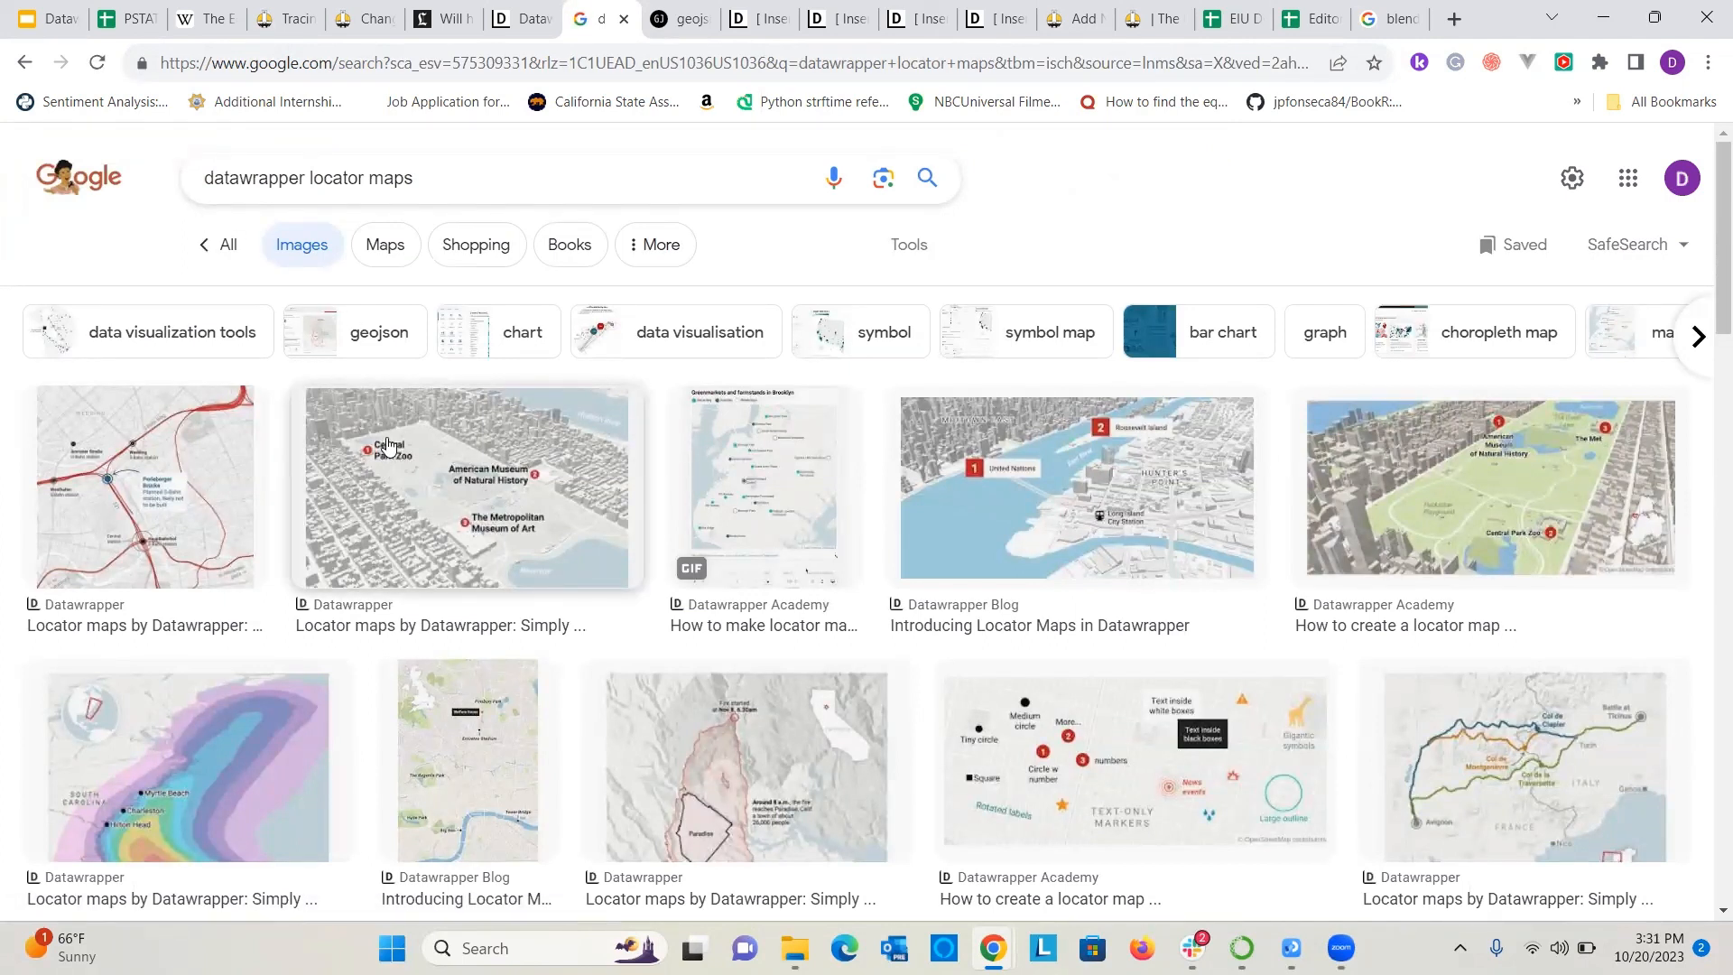
left_click(1554, 782)
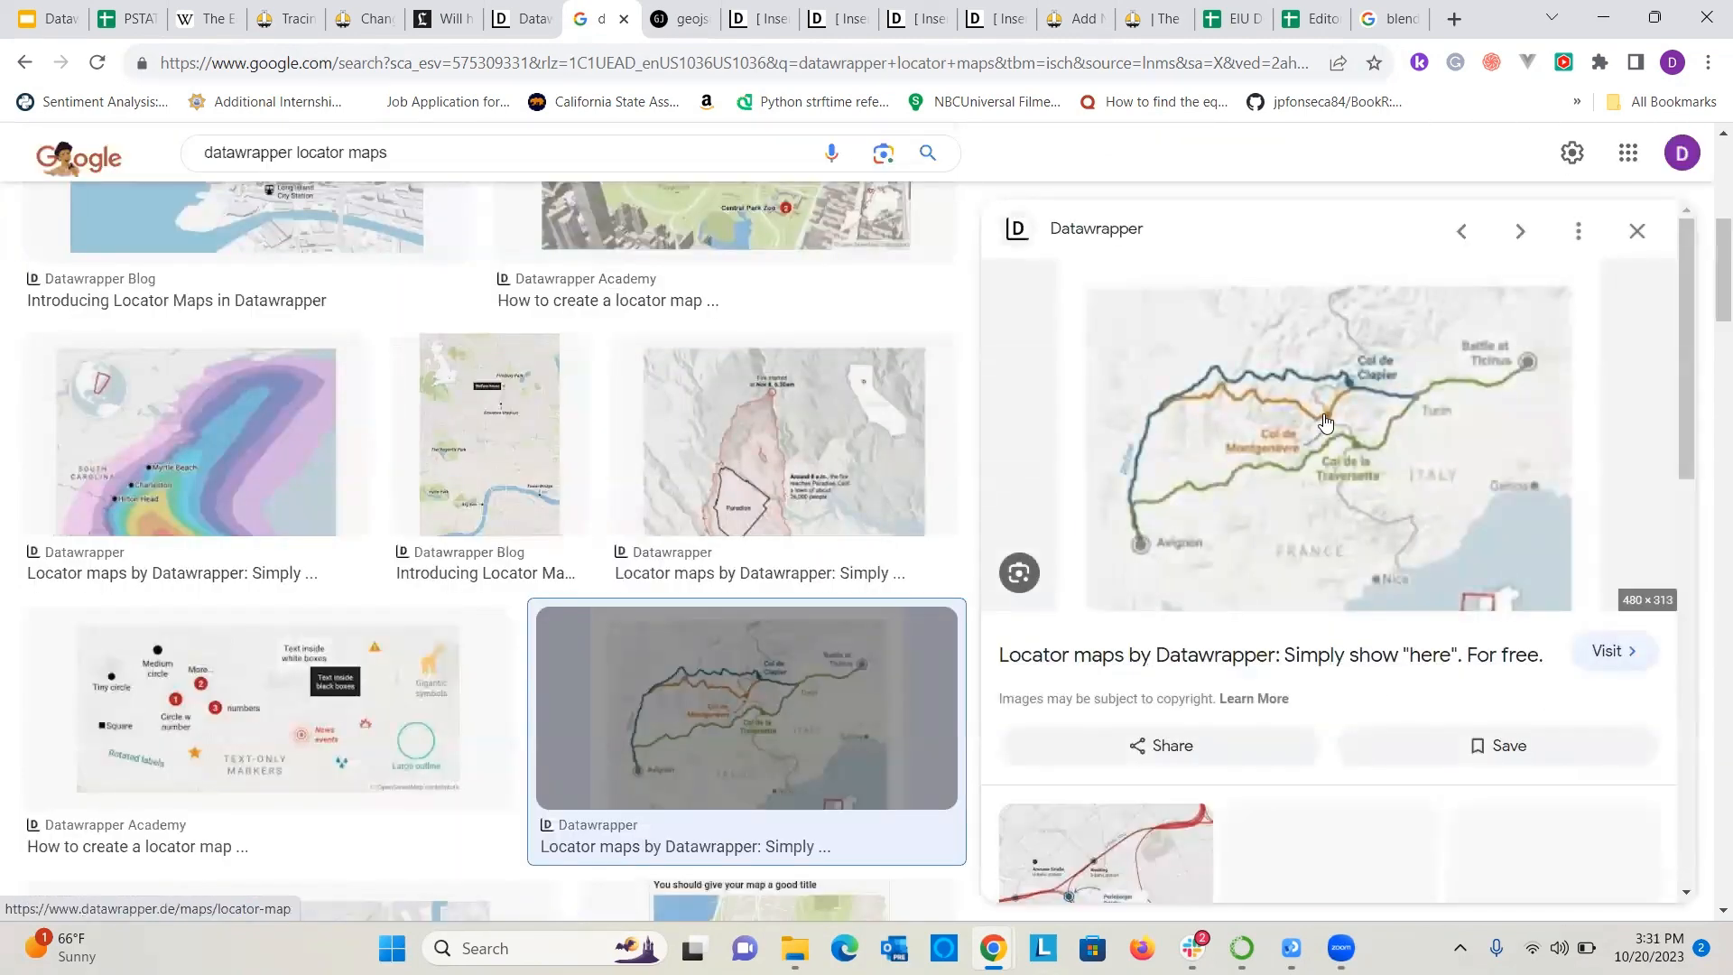
scroll(1325, 422, "up", 4)
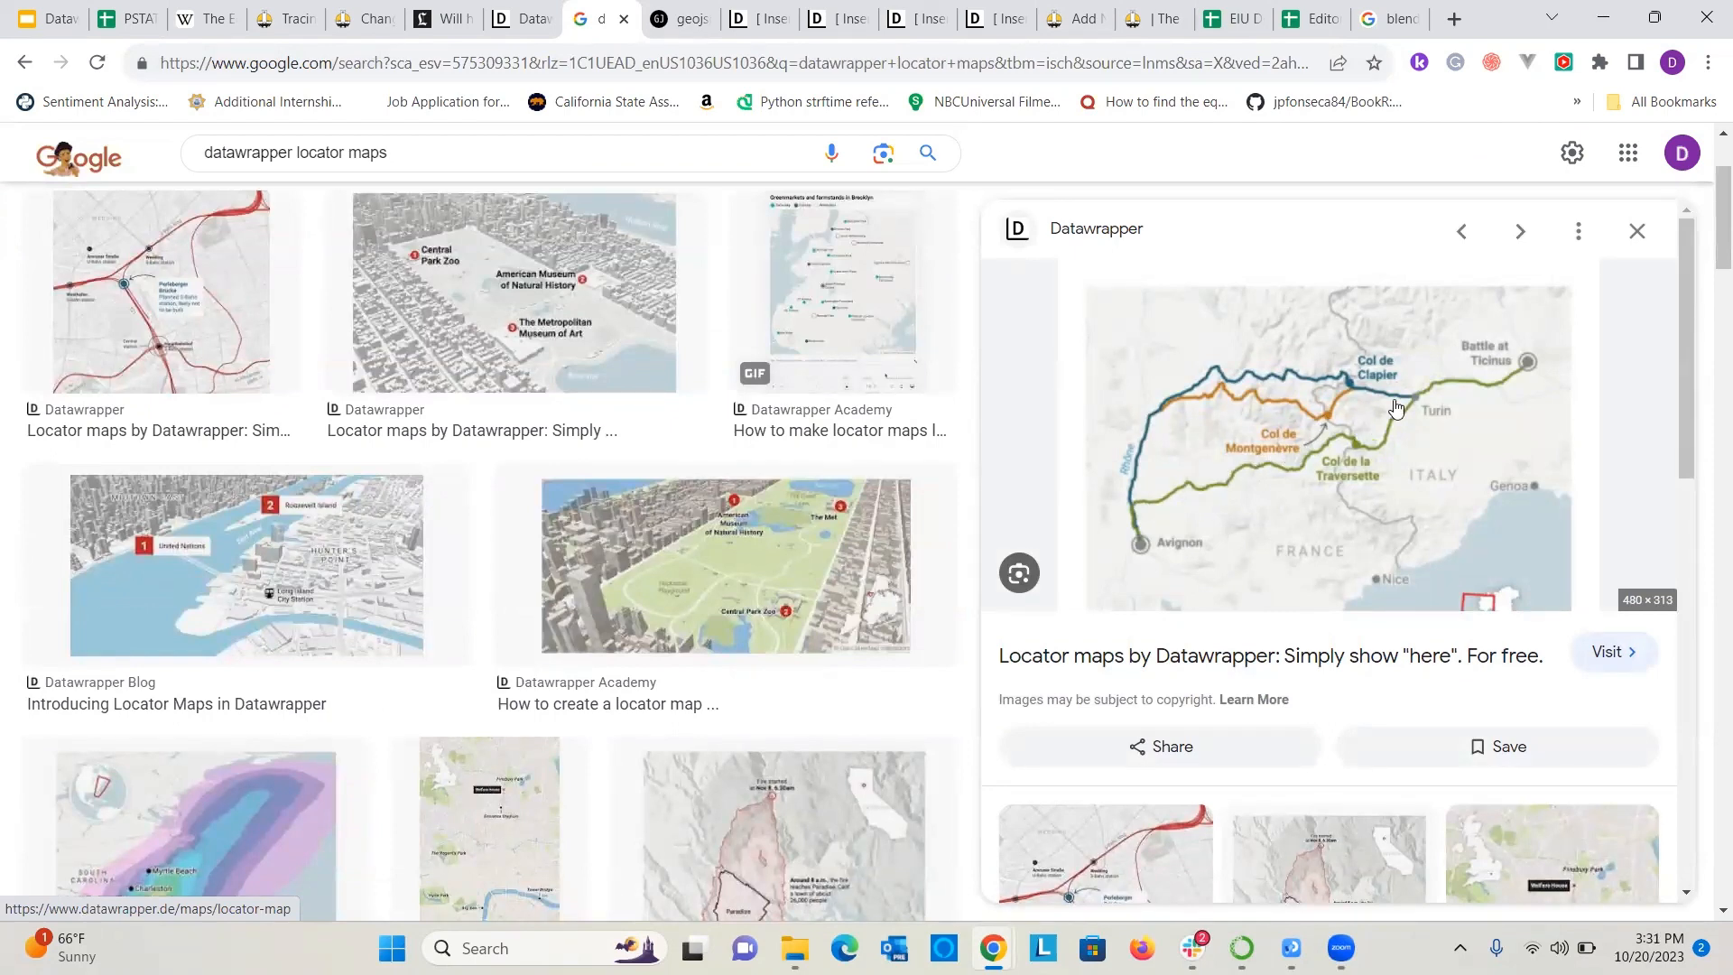
View the "Introducing Locator Maps in Datawrapper" example image and look through further locator map examples in the image results.
left_click(755, 561)
left_click(303, 574)
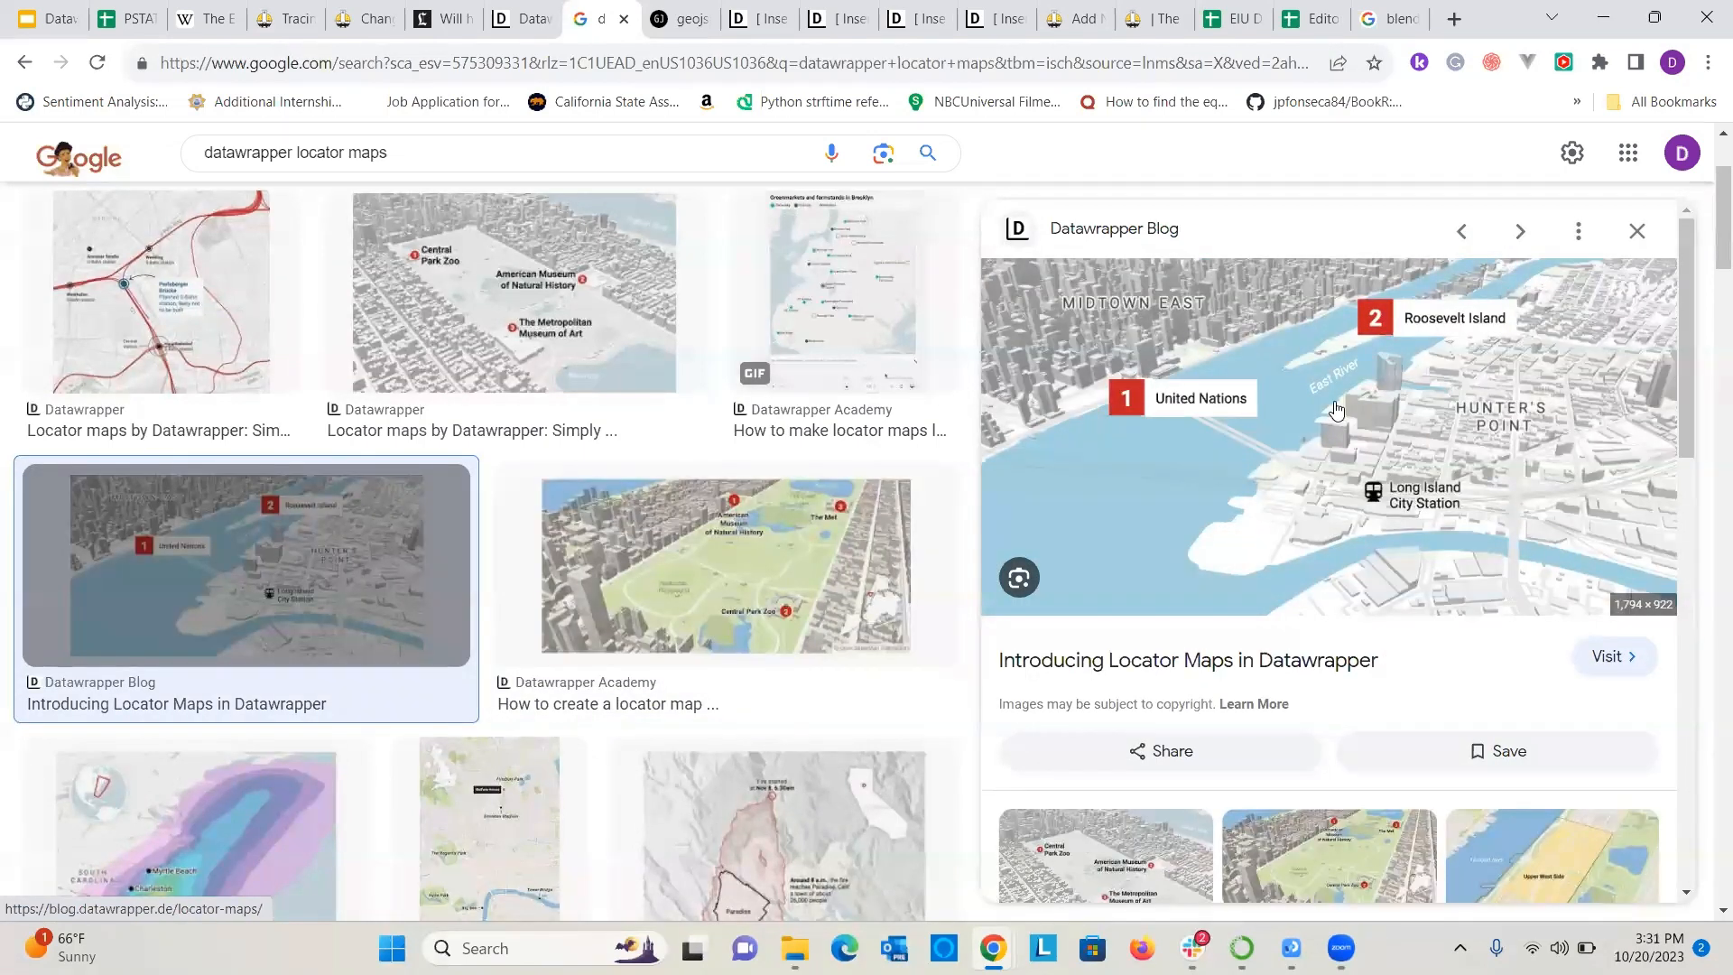
scroll(1211, 488, "down", 1)
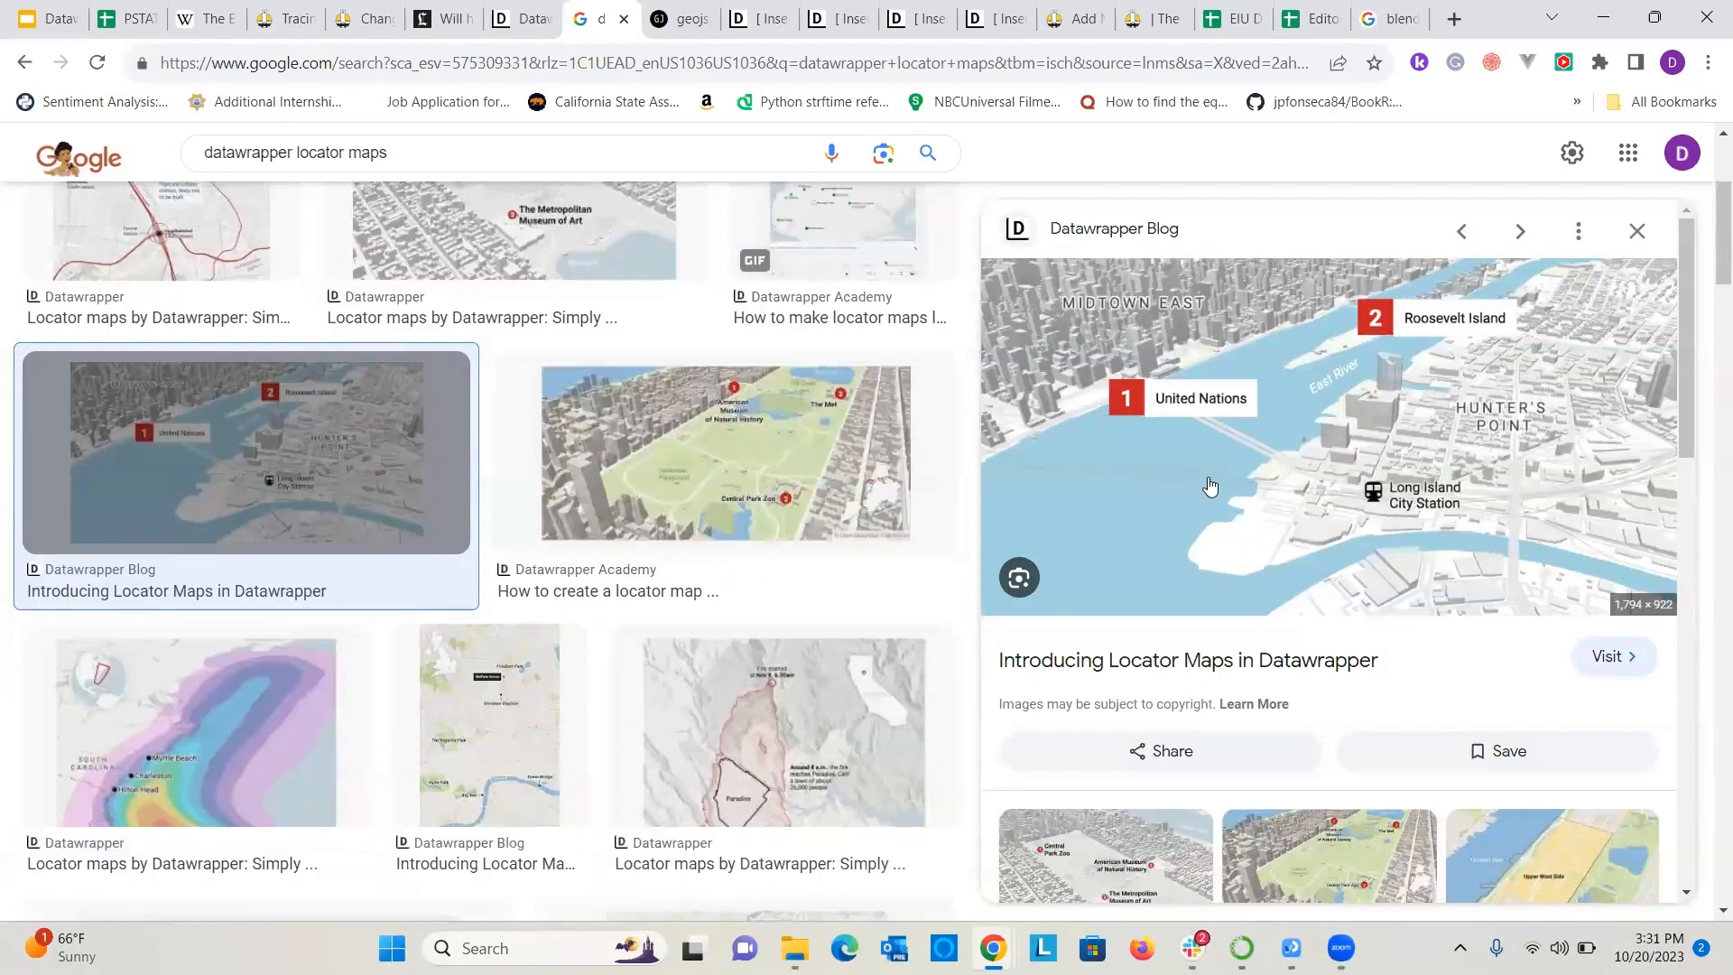
scroll(709, 662, "down", 1)
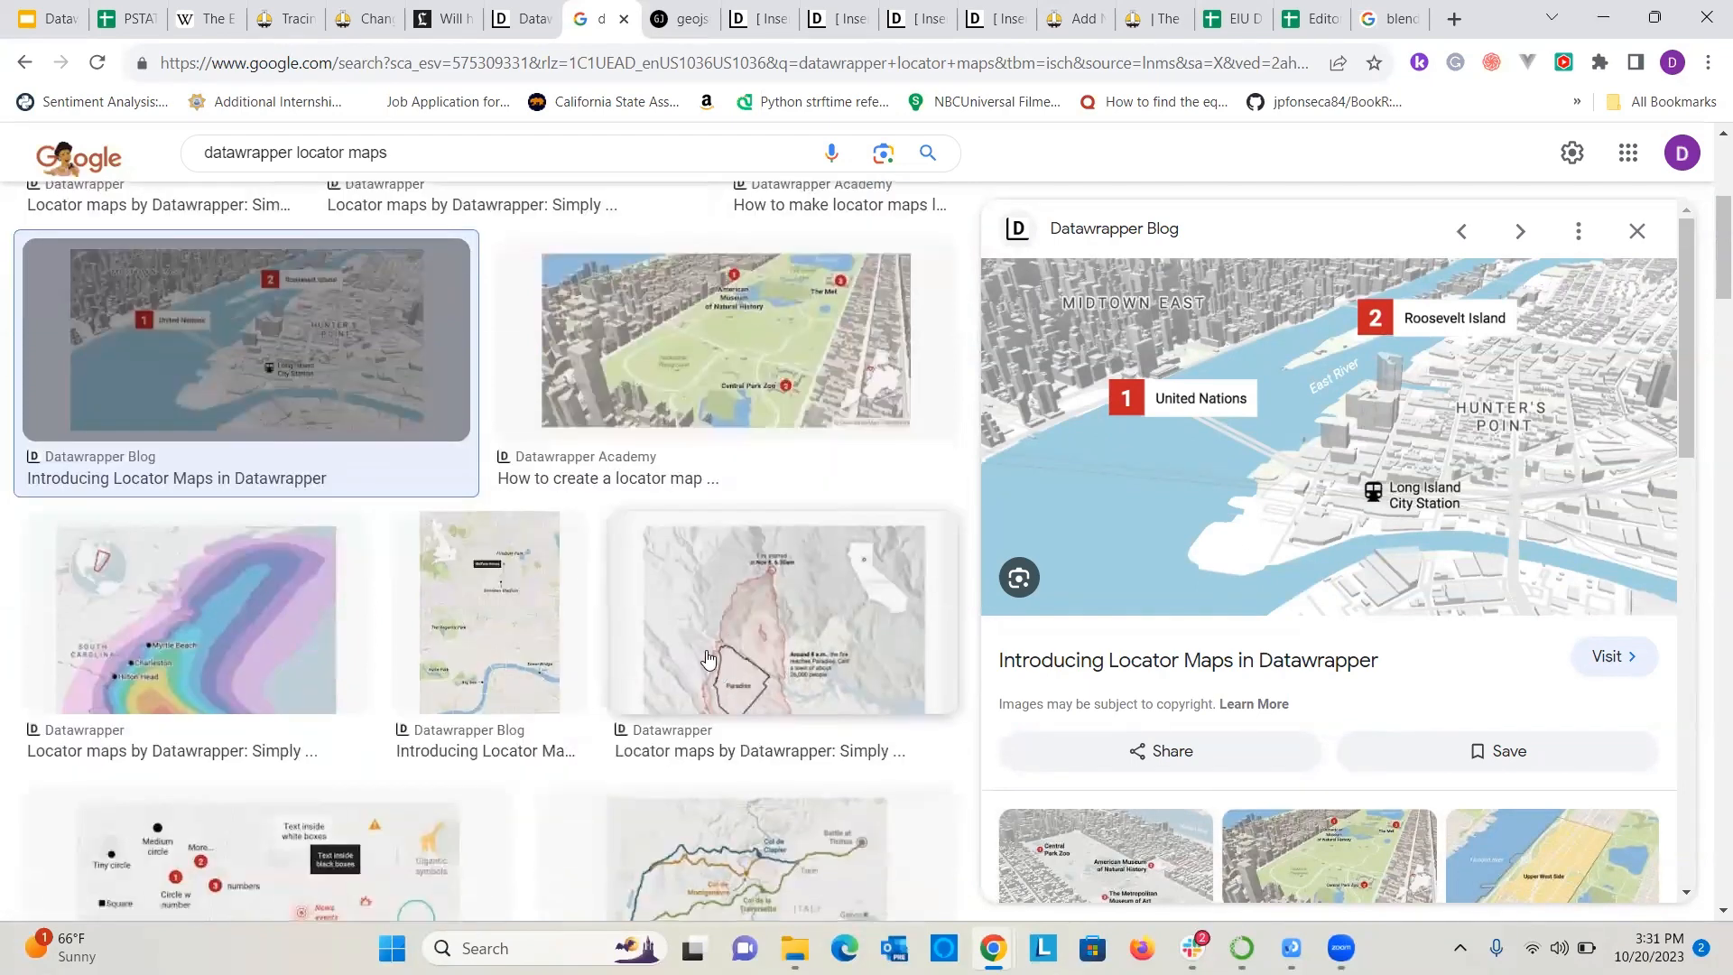
scroll(703, 653, "down", 3)
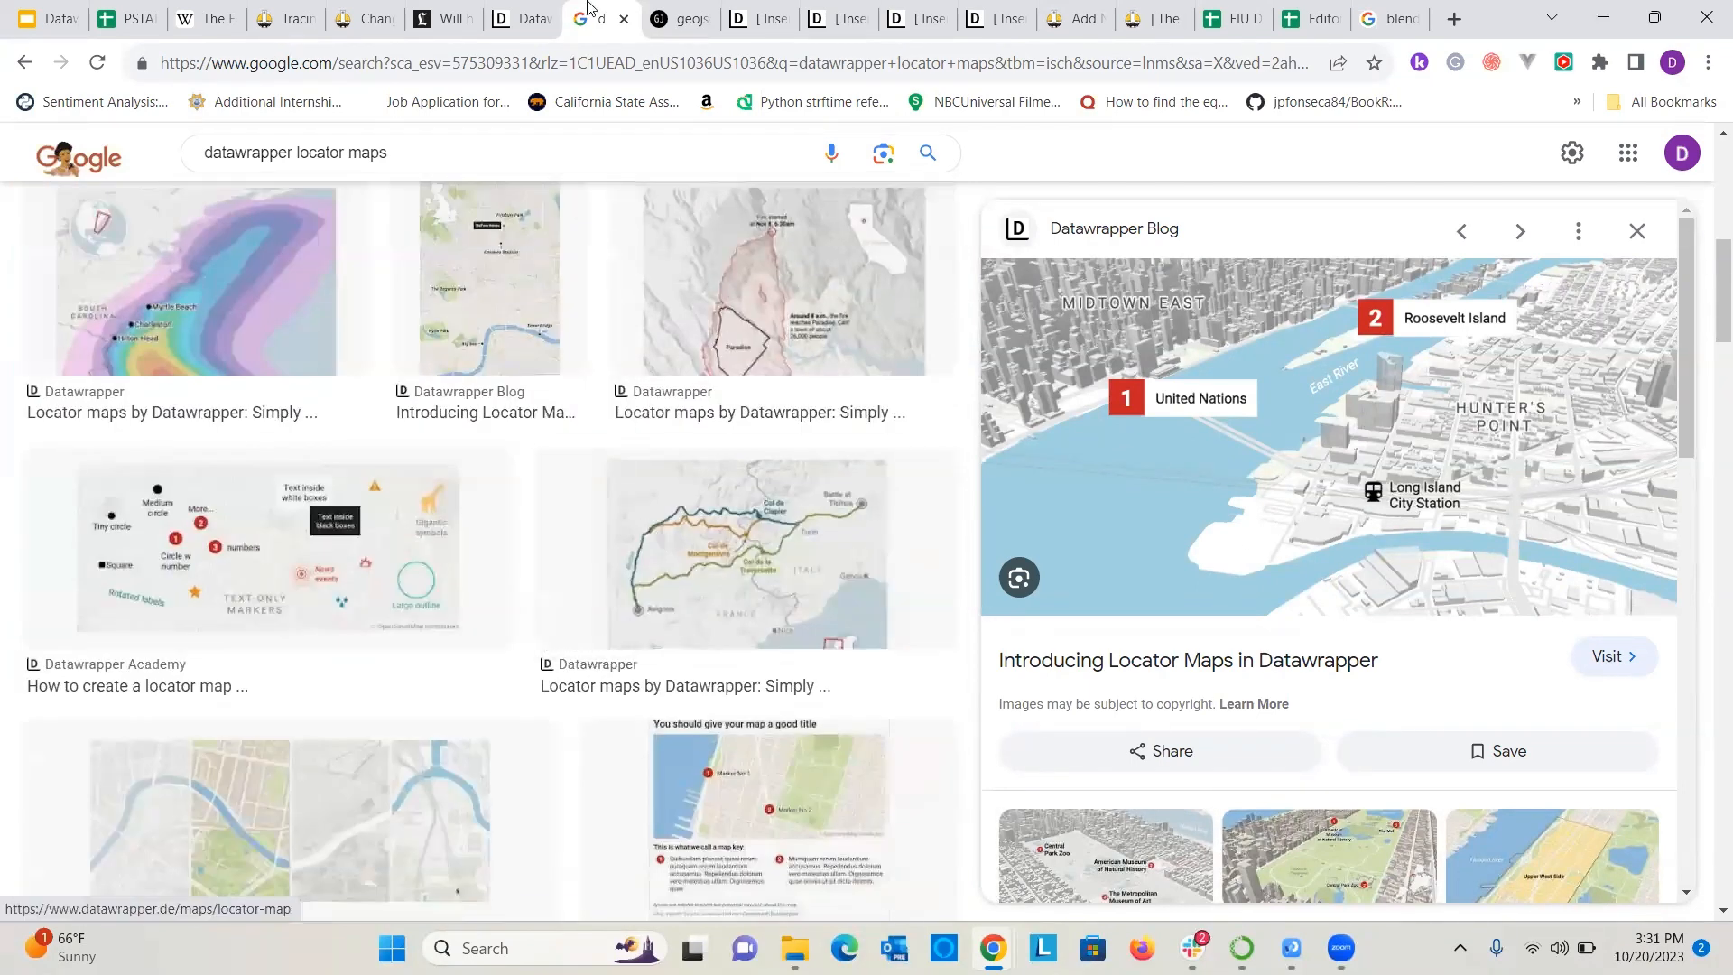
Switch to the Datawrapper Workshop presentation in Google Slides, show the Resources slide and open the presentation's sharing settings.
left_click(64, 7)
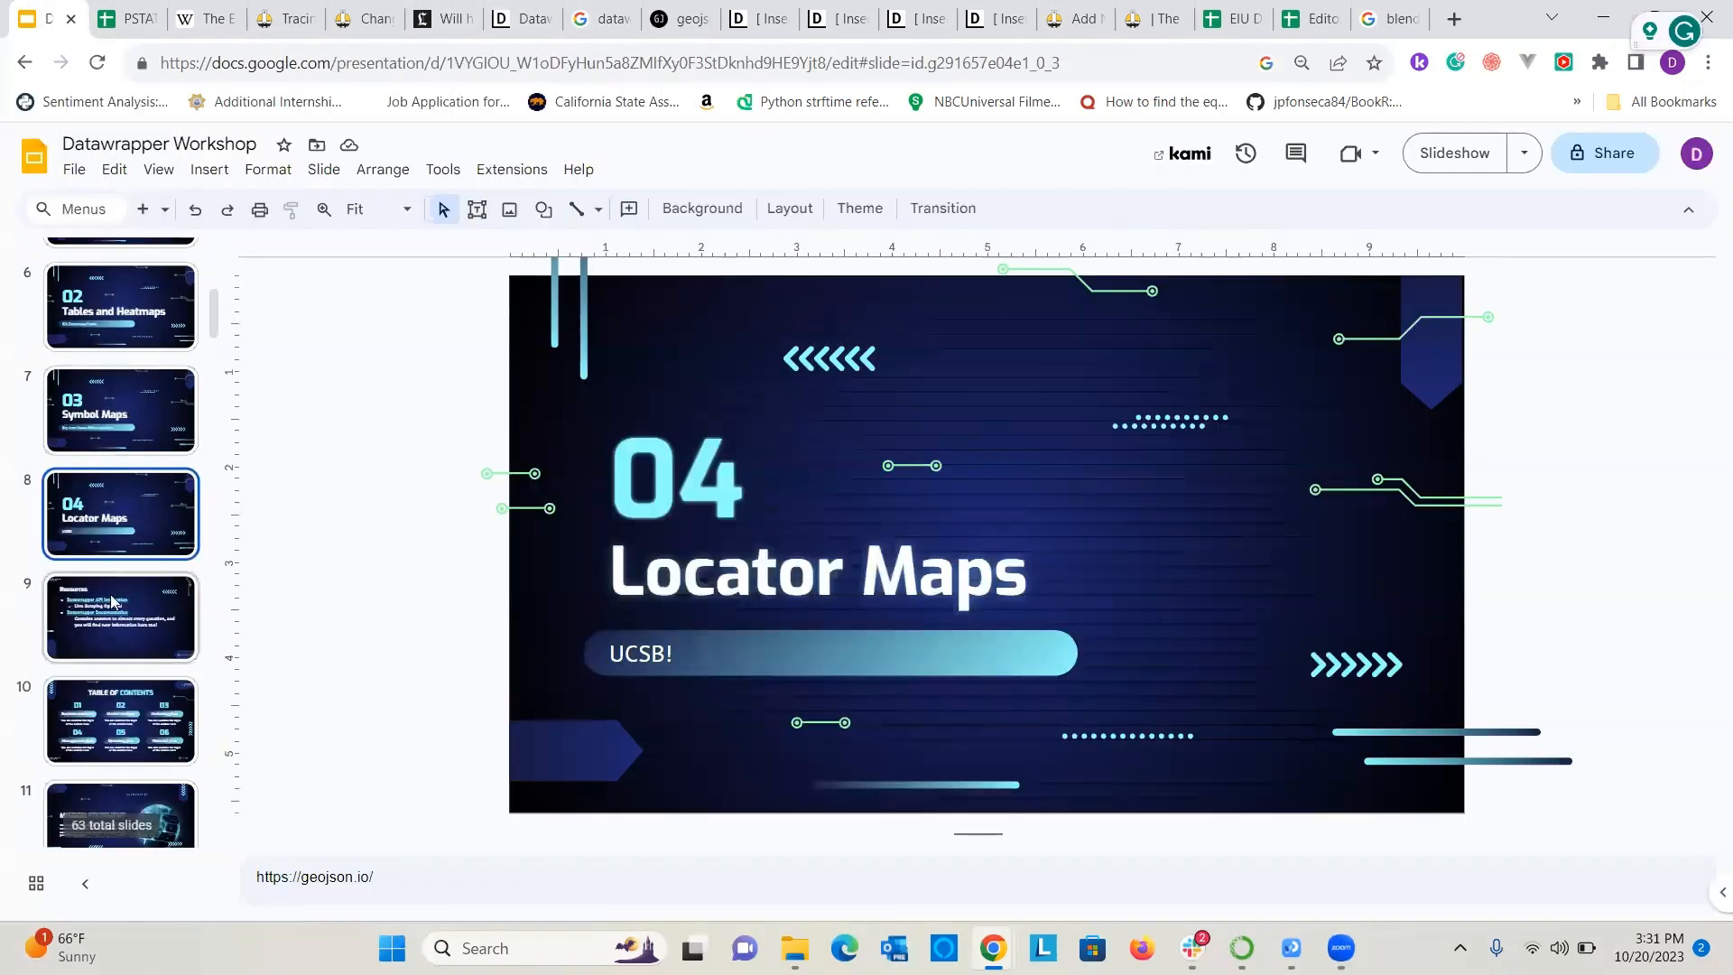
left_click(113, 605)
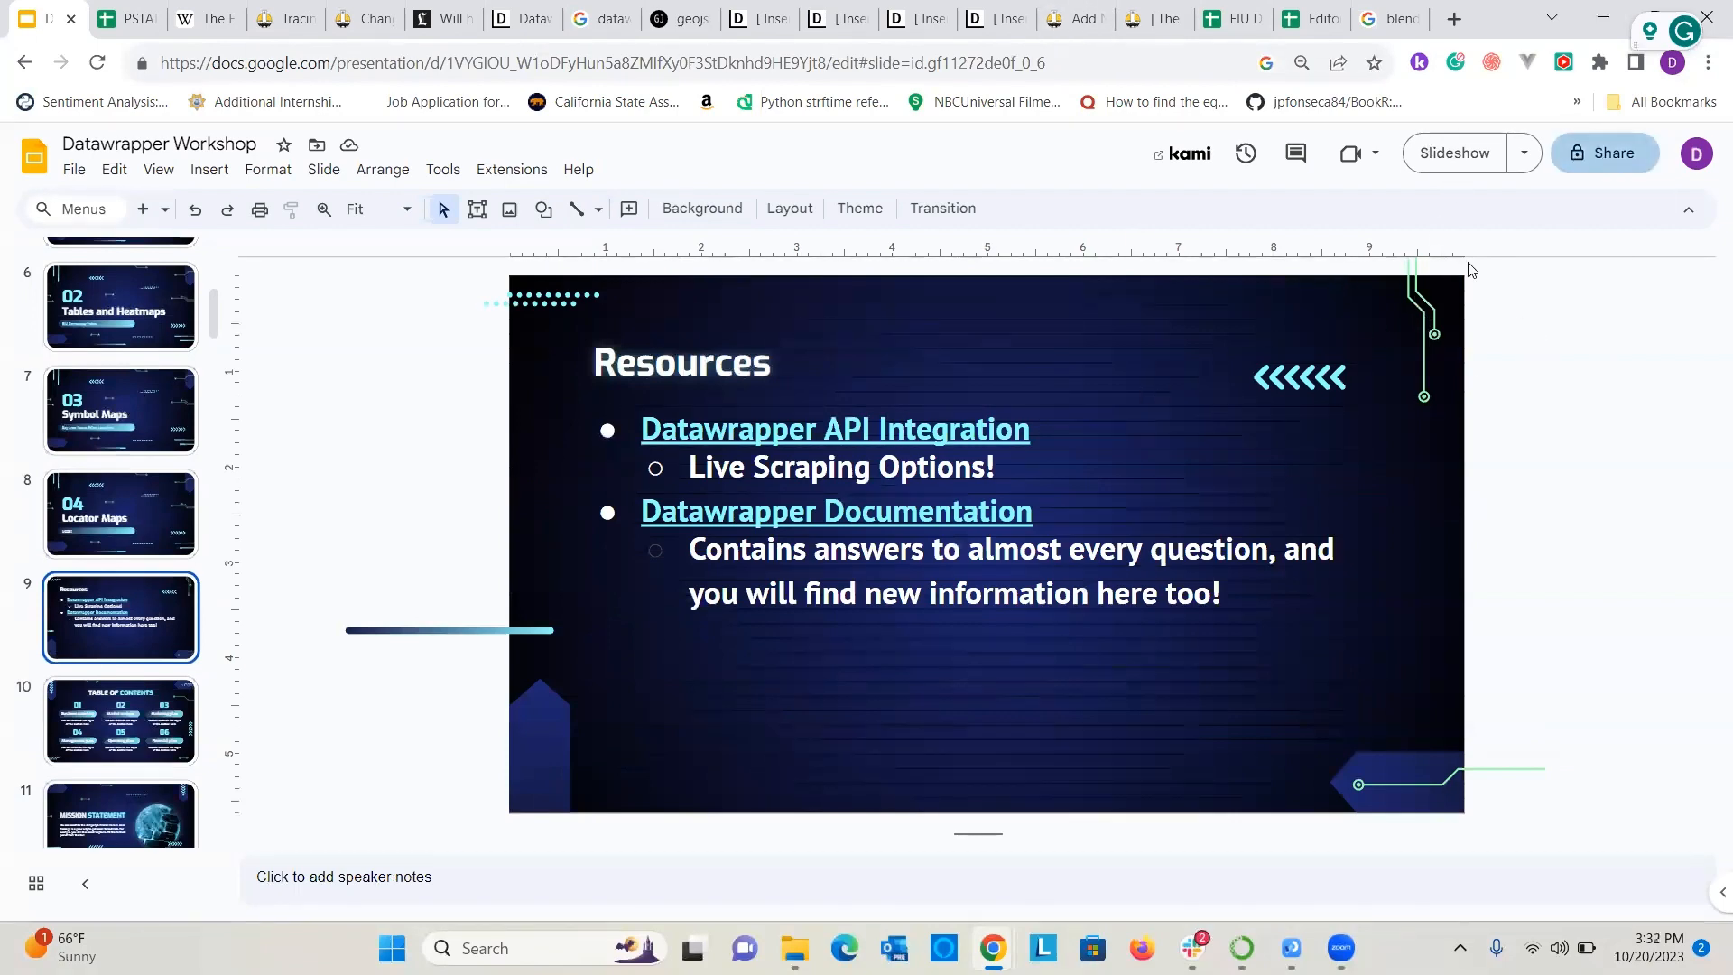
left_click(1602, 166)
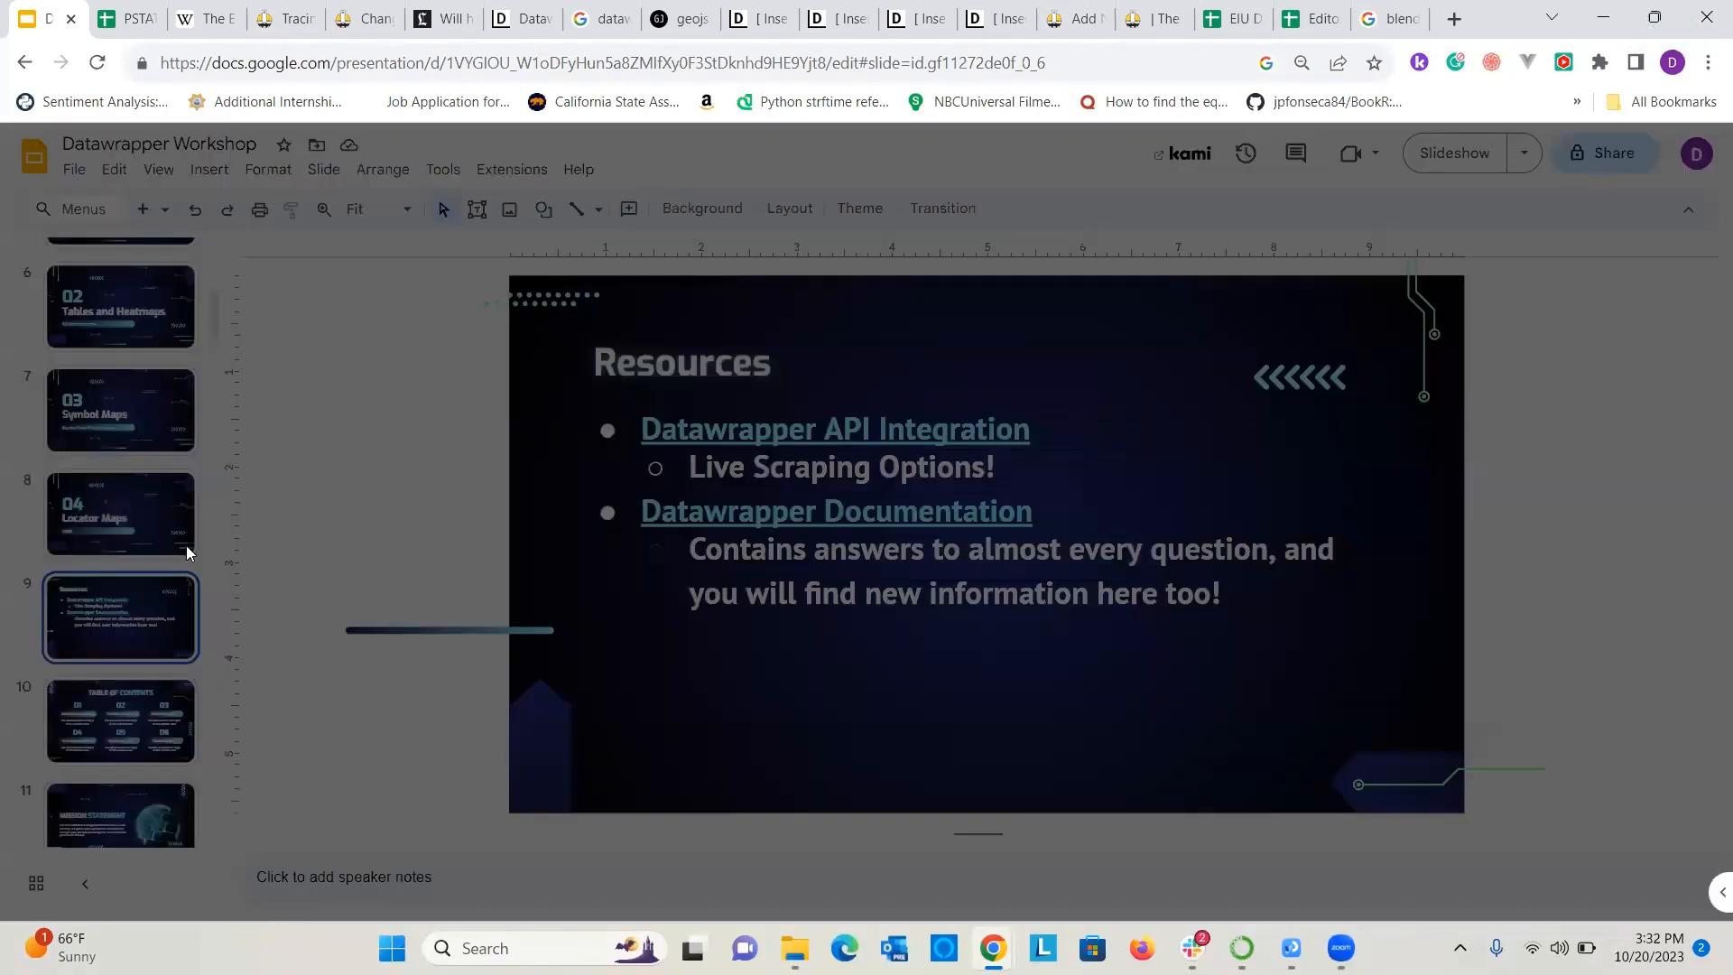